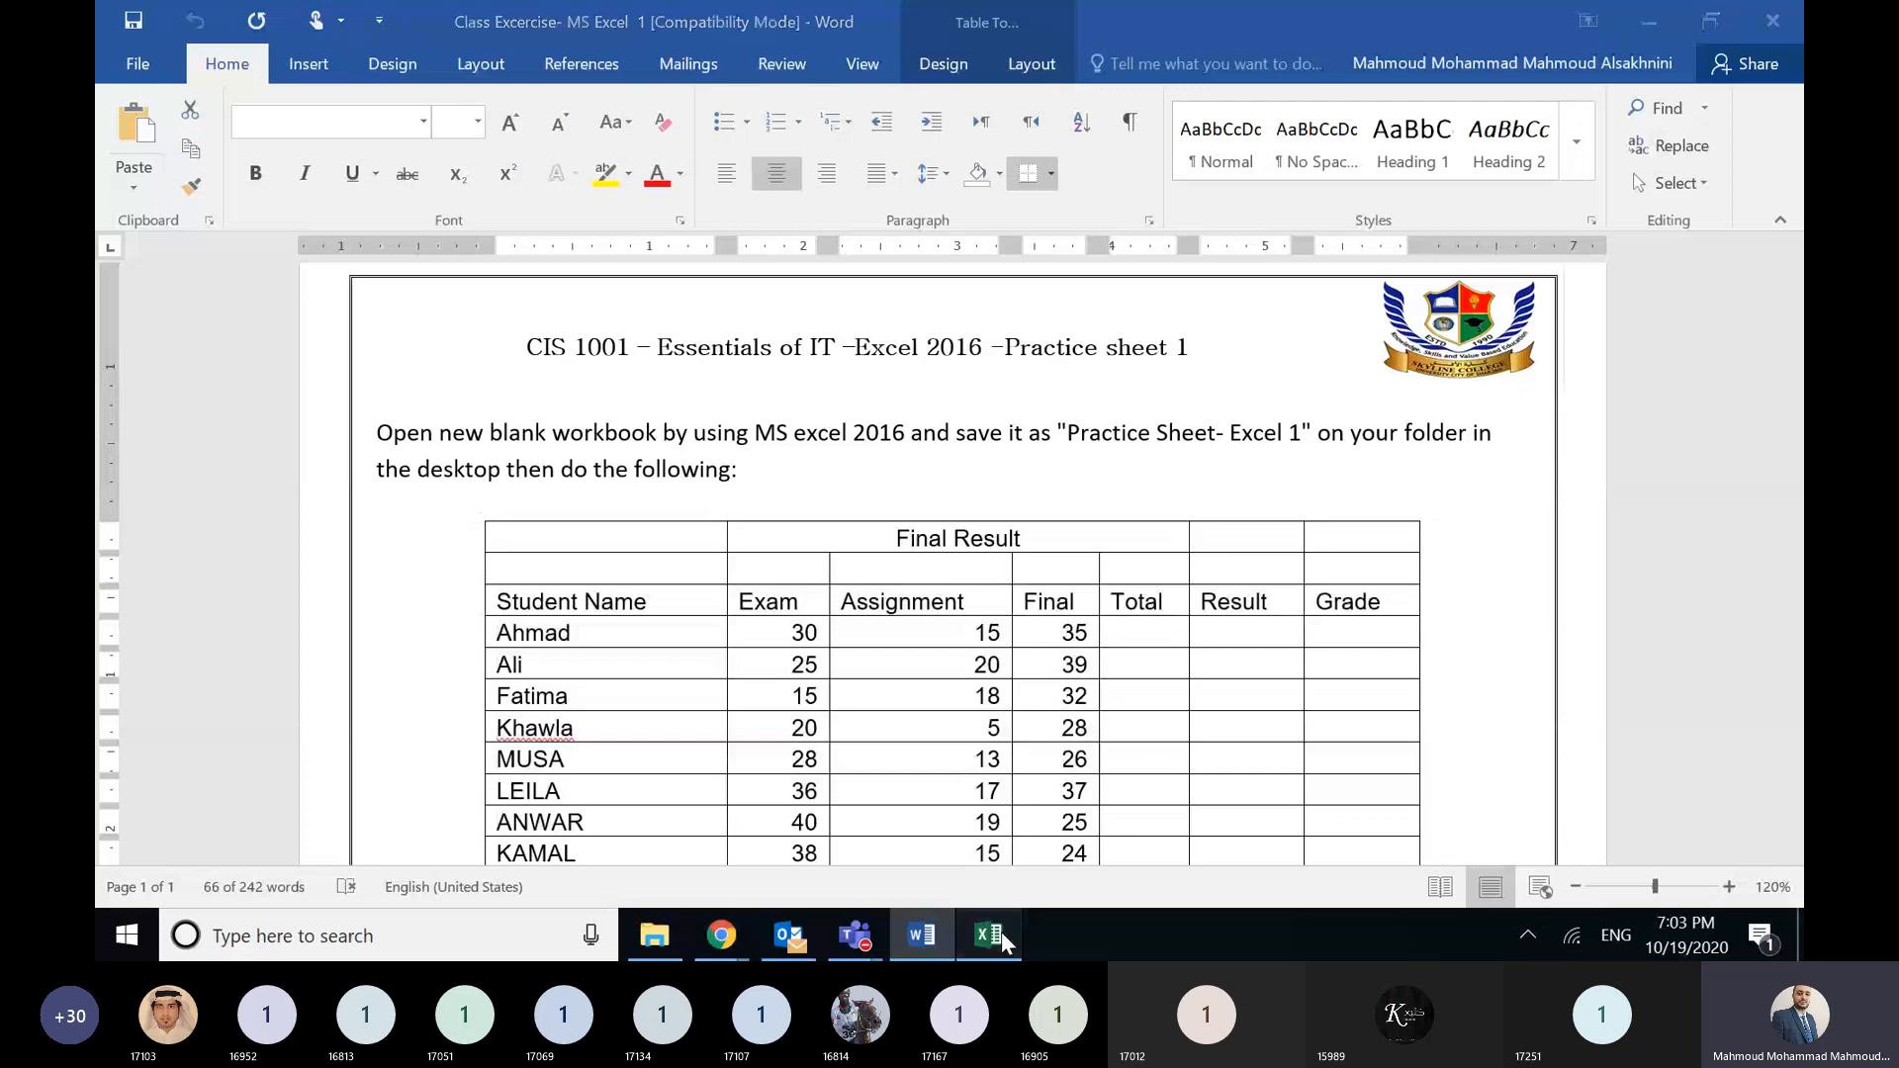
# - Switch to the Excel workbook and view the functions offered by AutoSum
pyautogui.click(1001, 937)
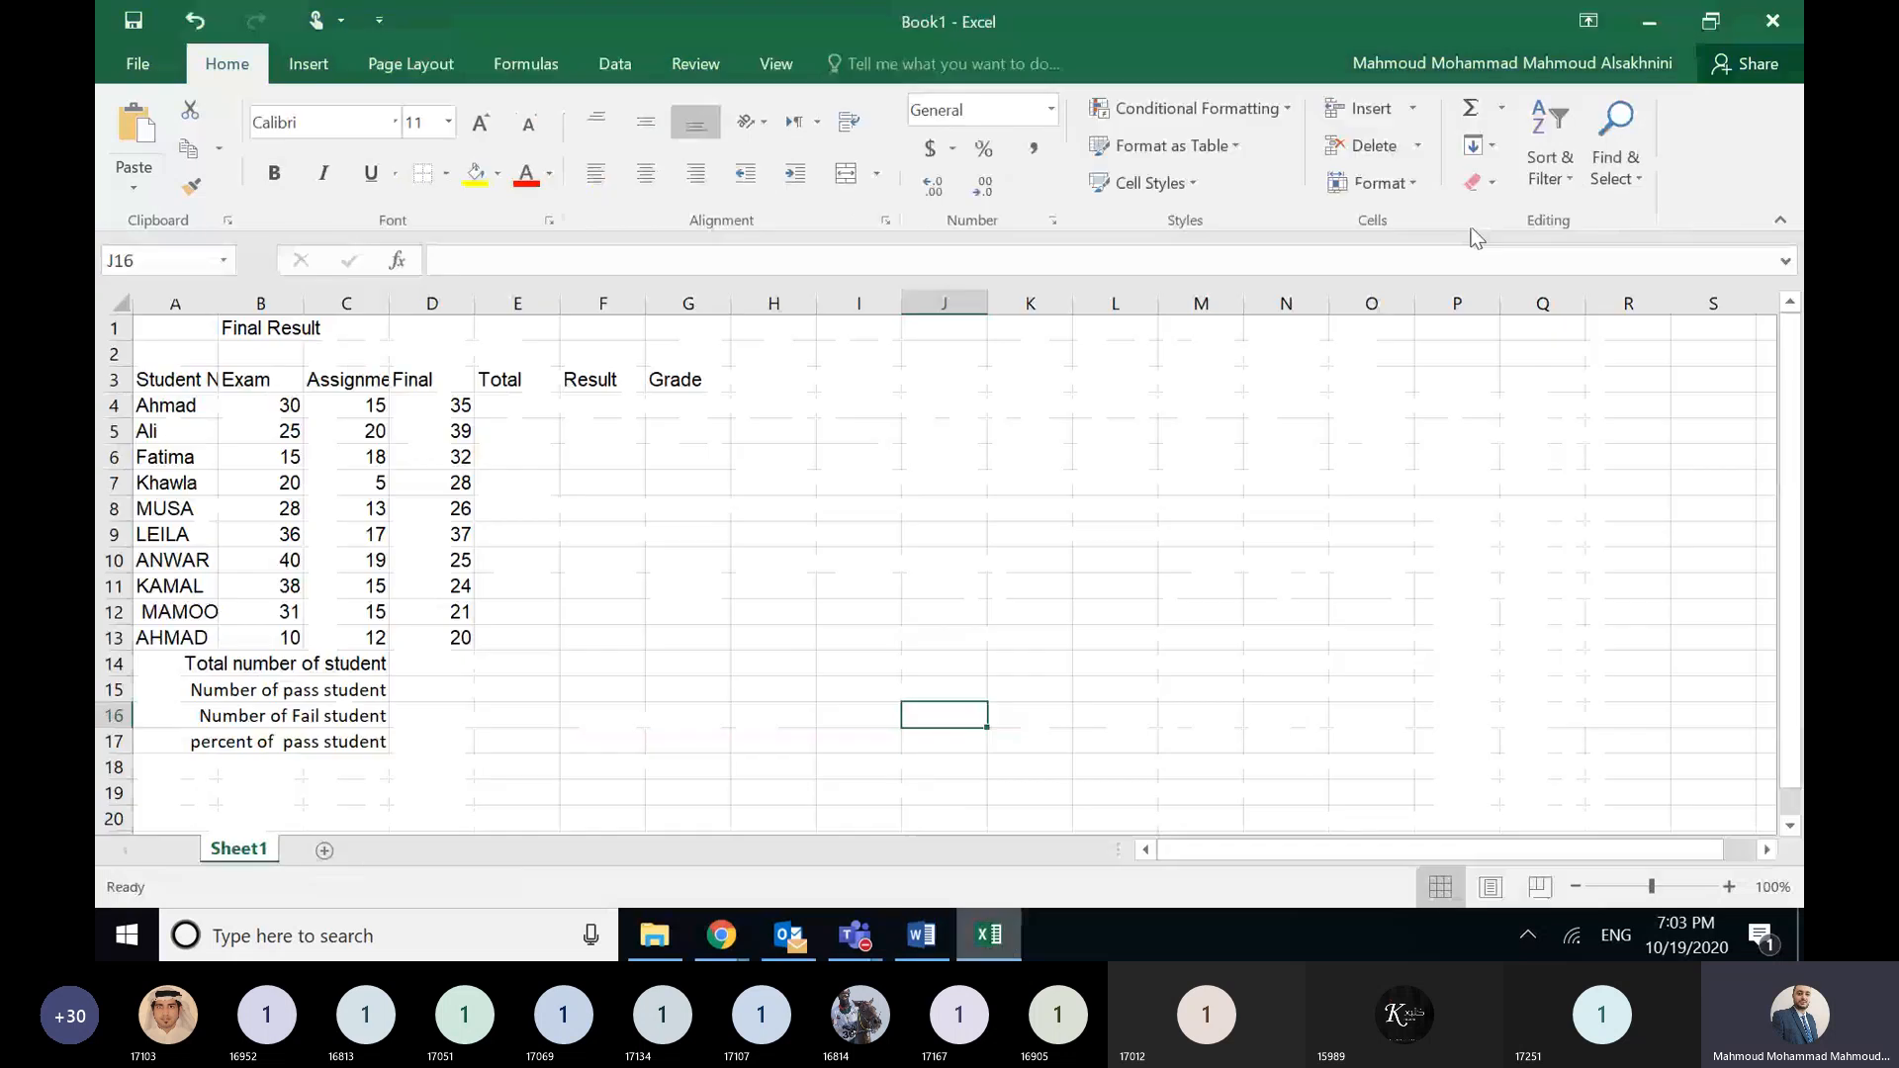
pyautogui.click(1502, 109)
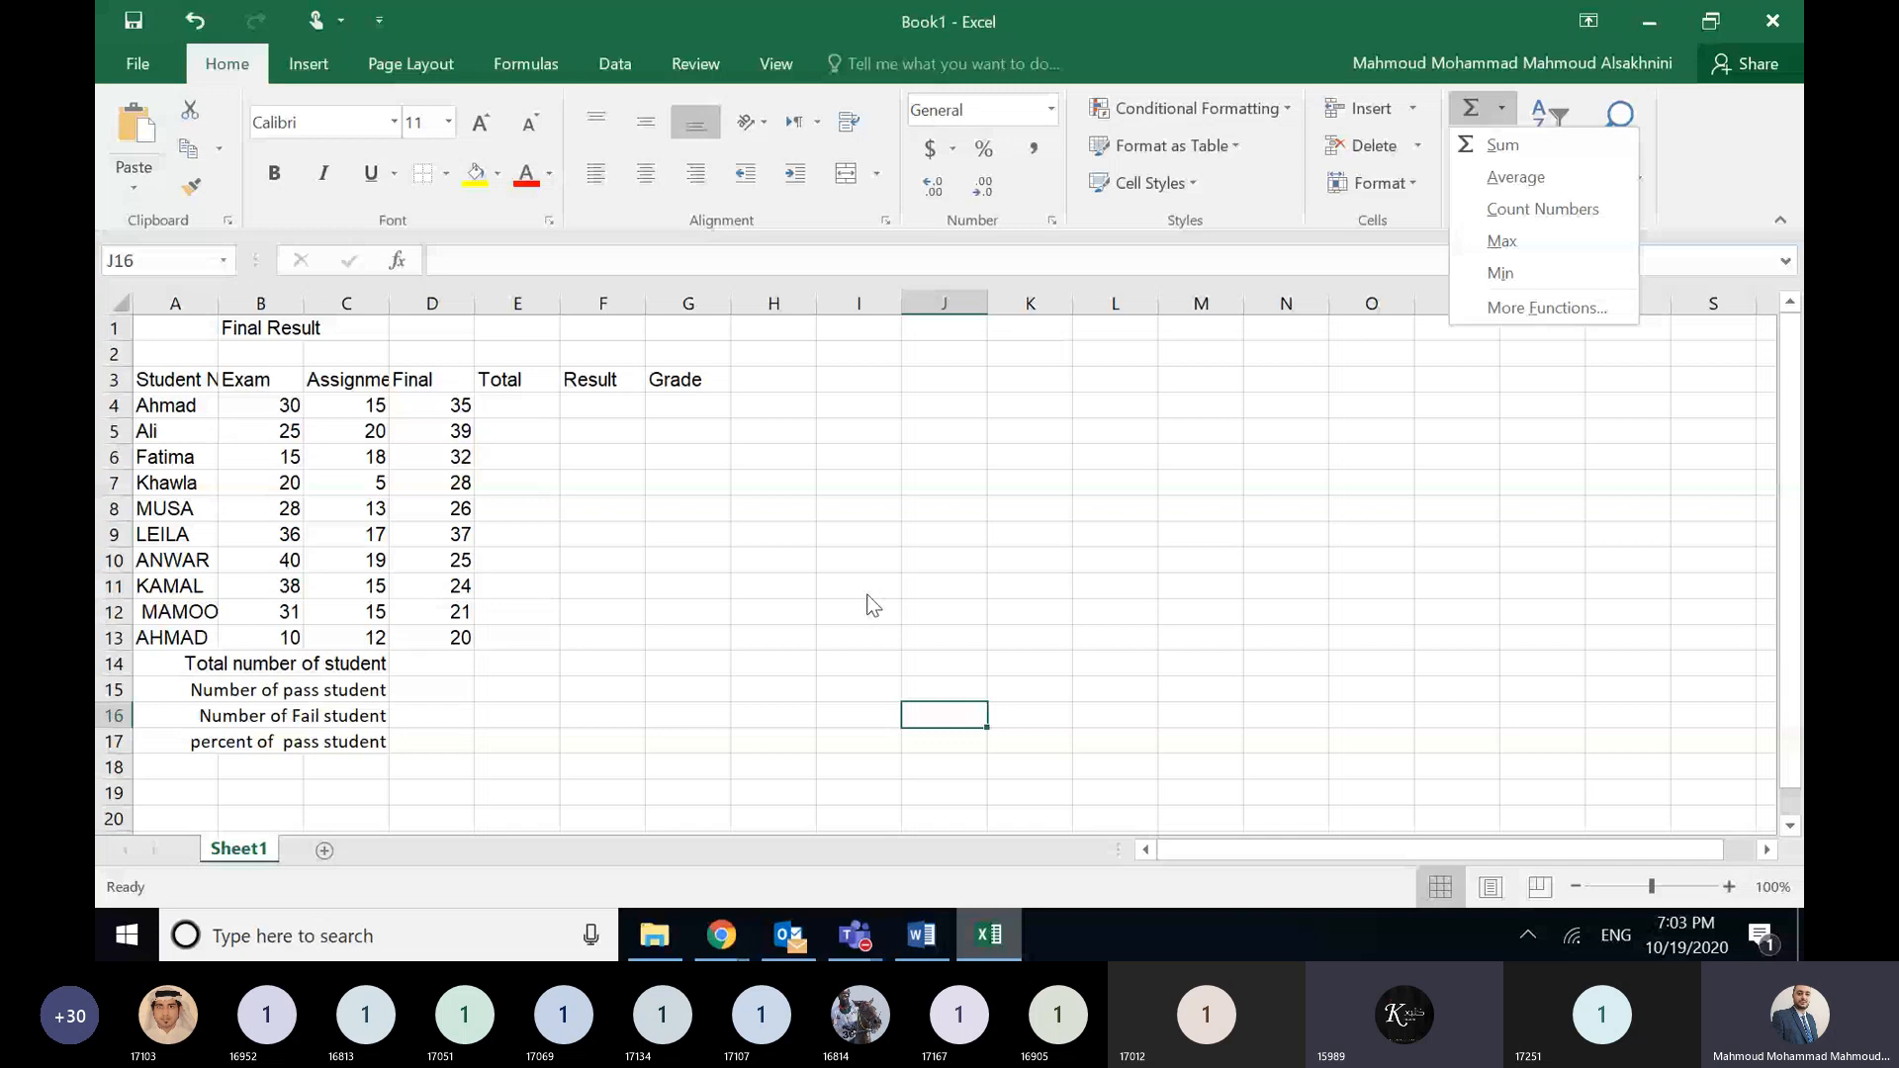
# - Switch to the Teams meeting, unmute the microphone, and return to the Excel workbook
pyautogui.click(854, 934)
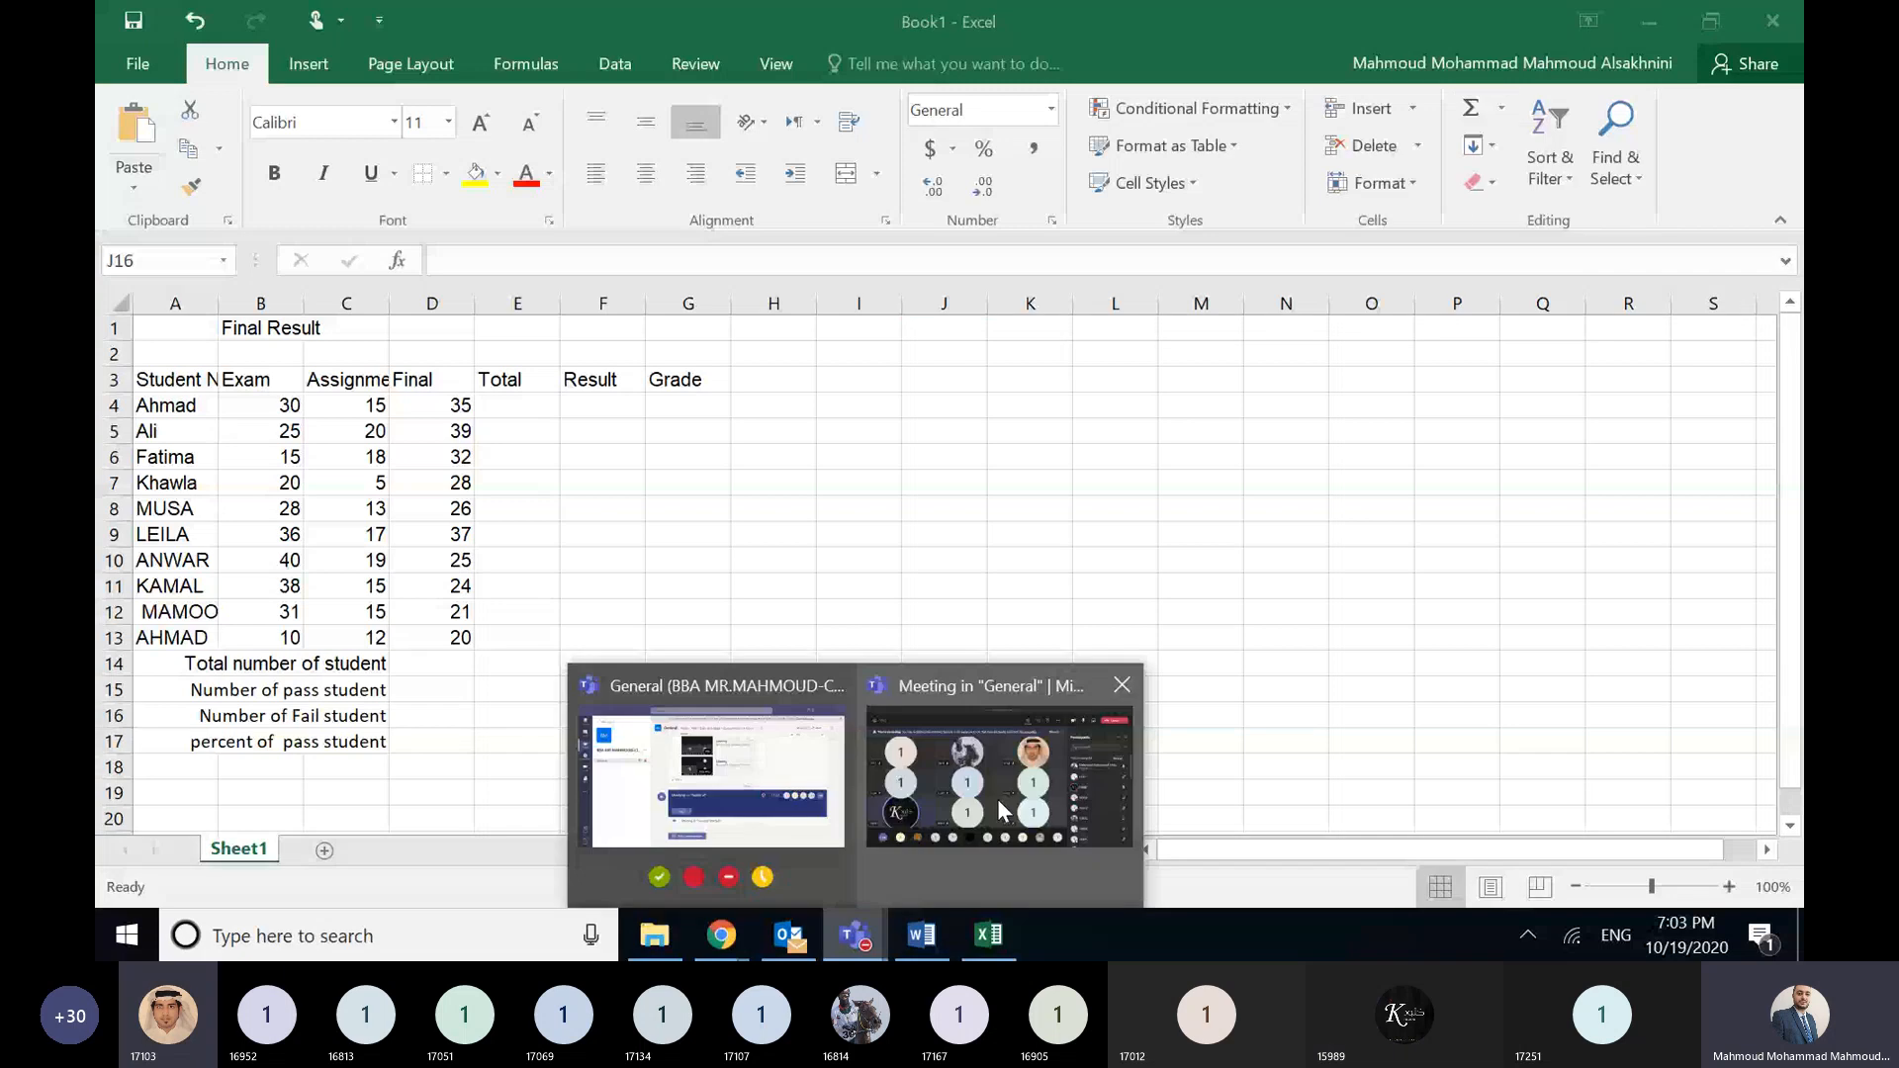
pyautogui.click(997, 798)
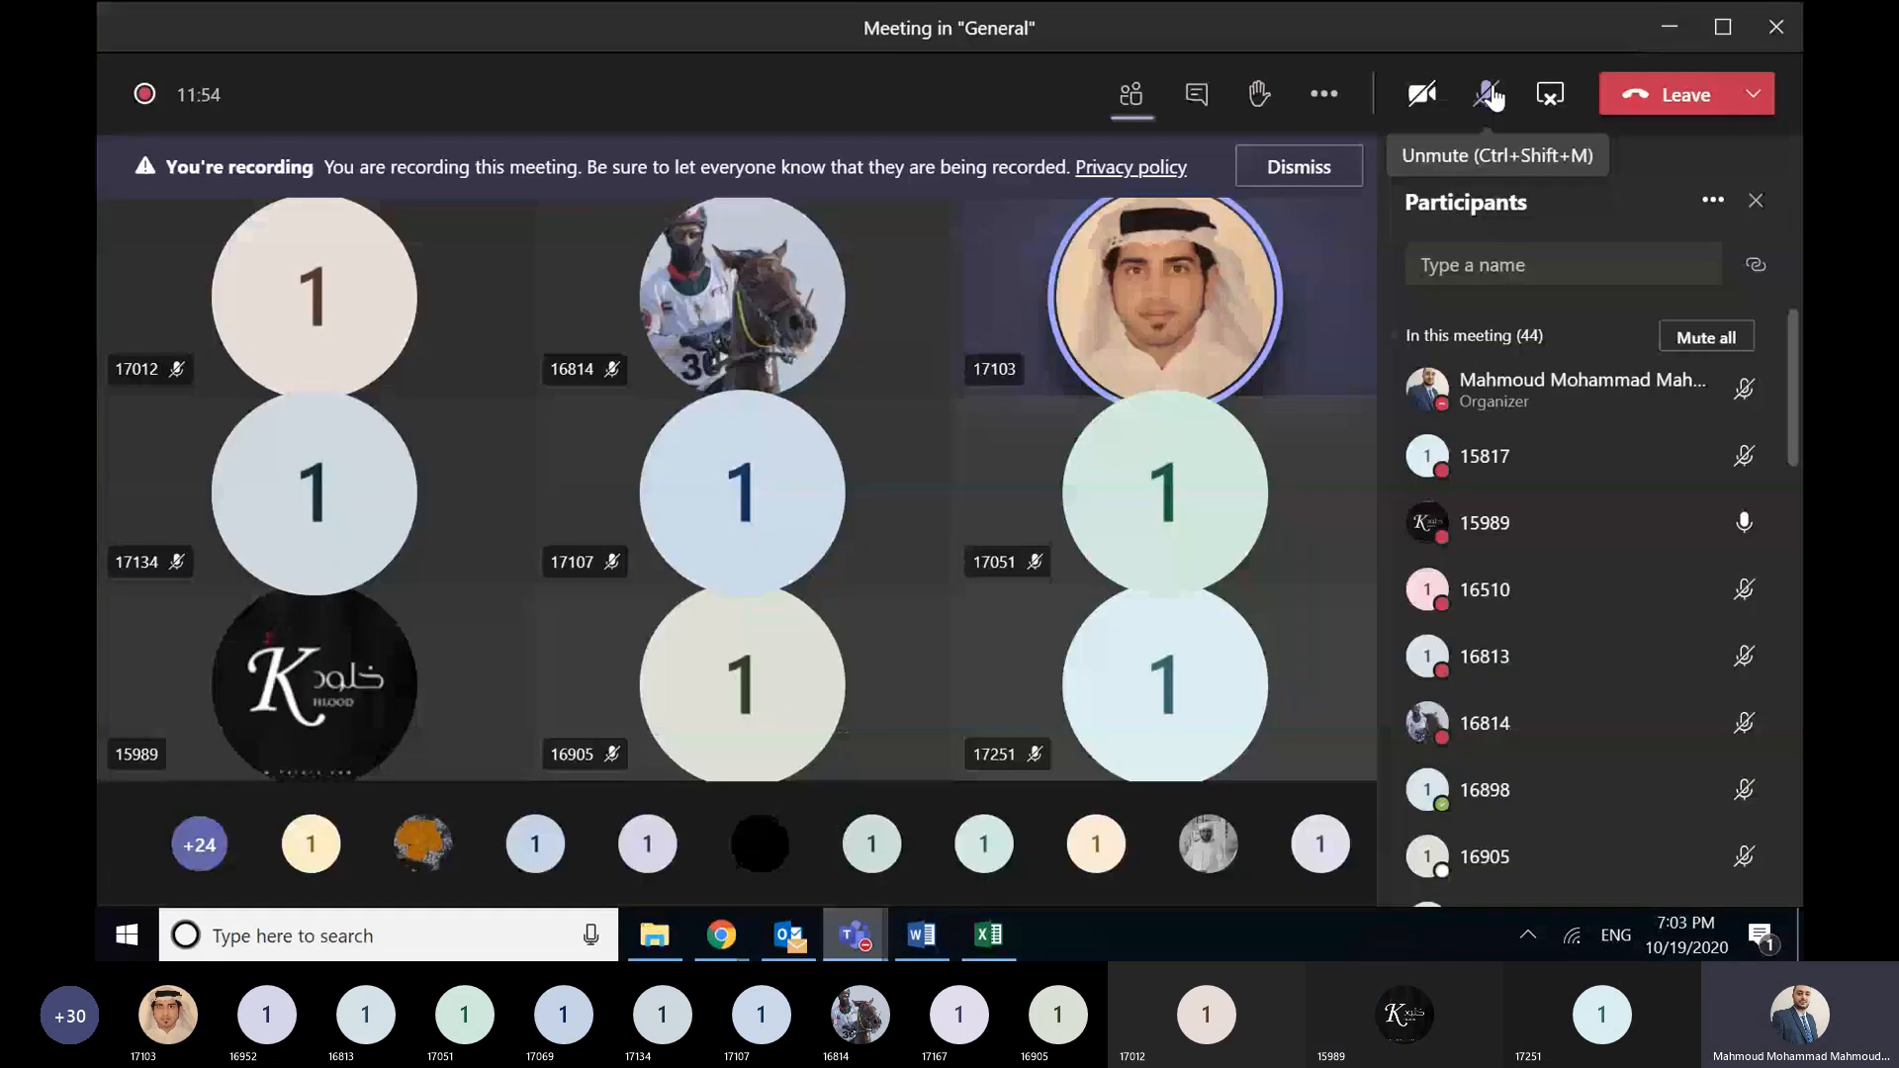
pyautogui.click(1489, 94)
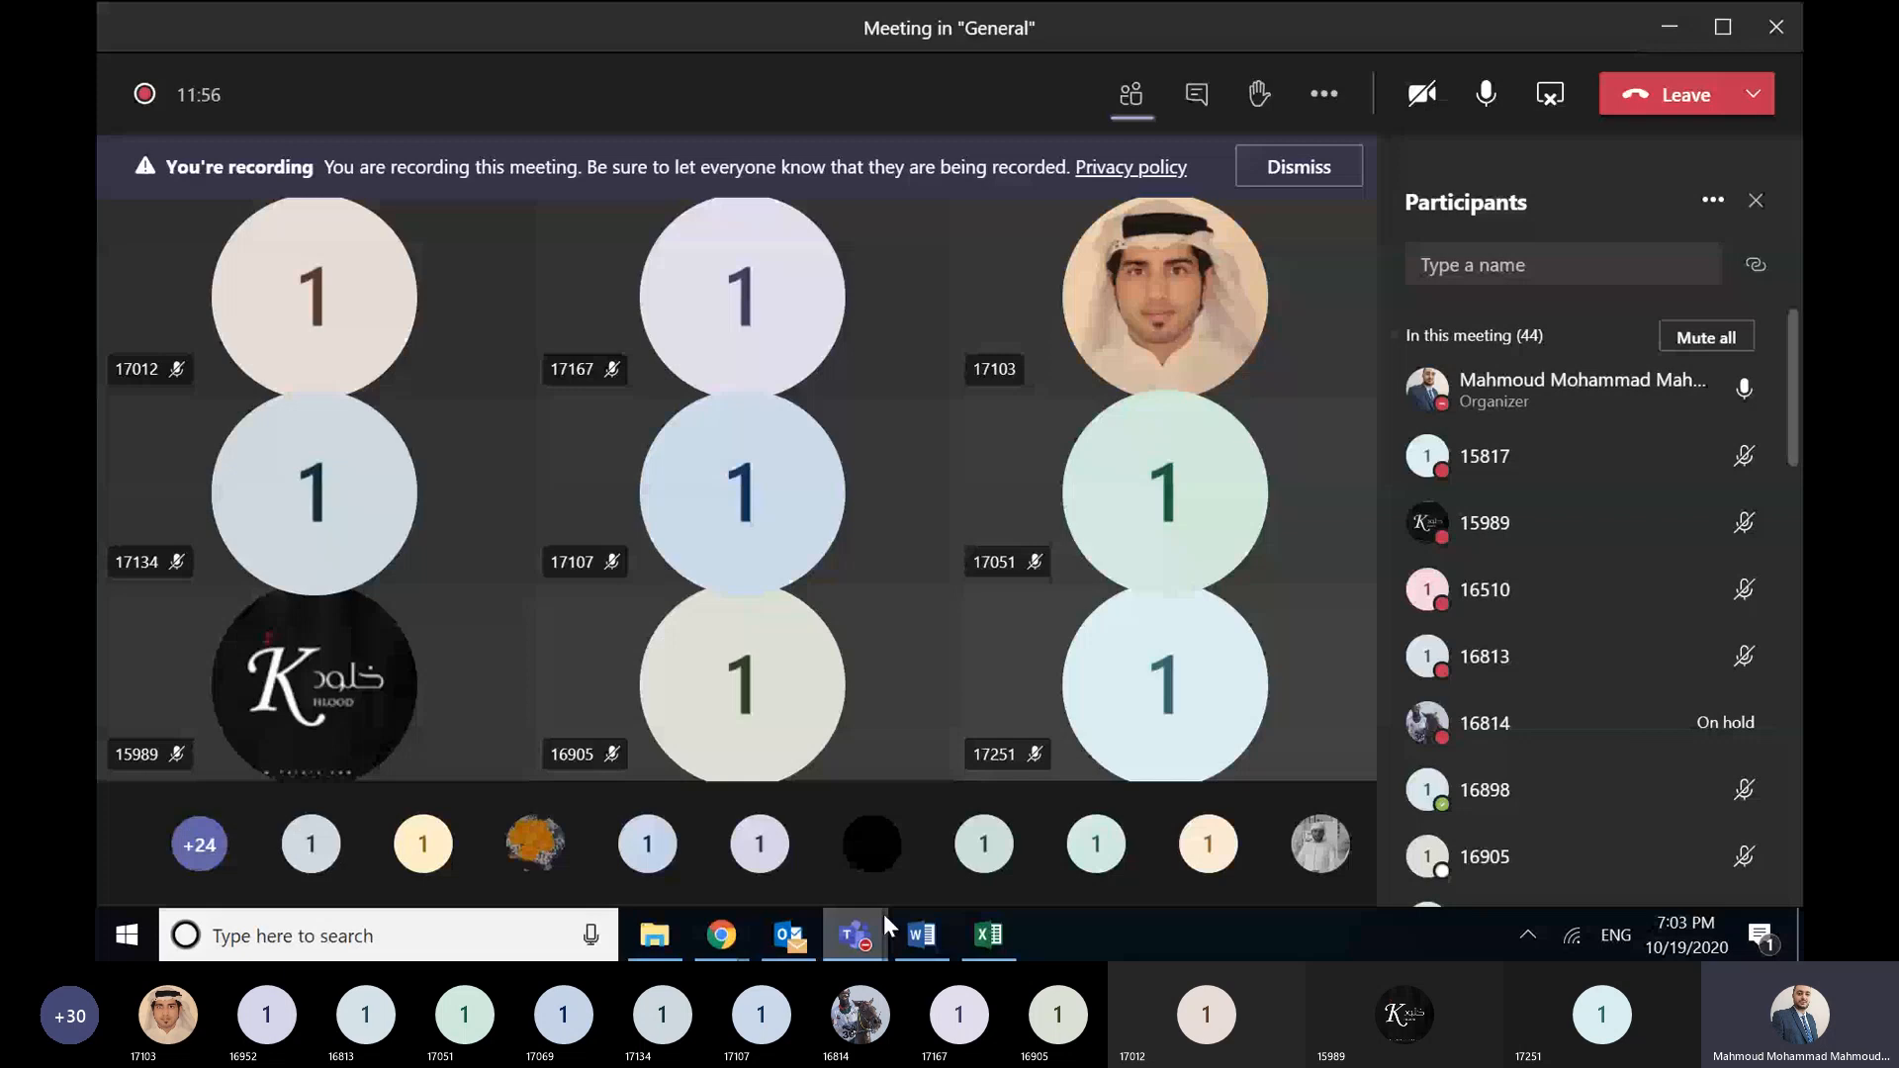
pyautogui.click(988, 934)
# - Enter the formula =B4+C4+D4 in cell E4 to total the first student's marks
pyautogui.click(532, 407)
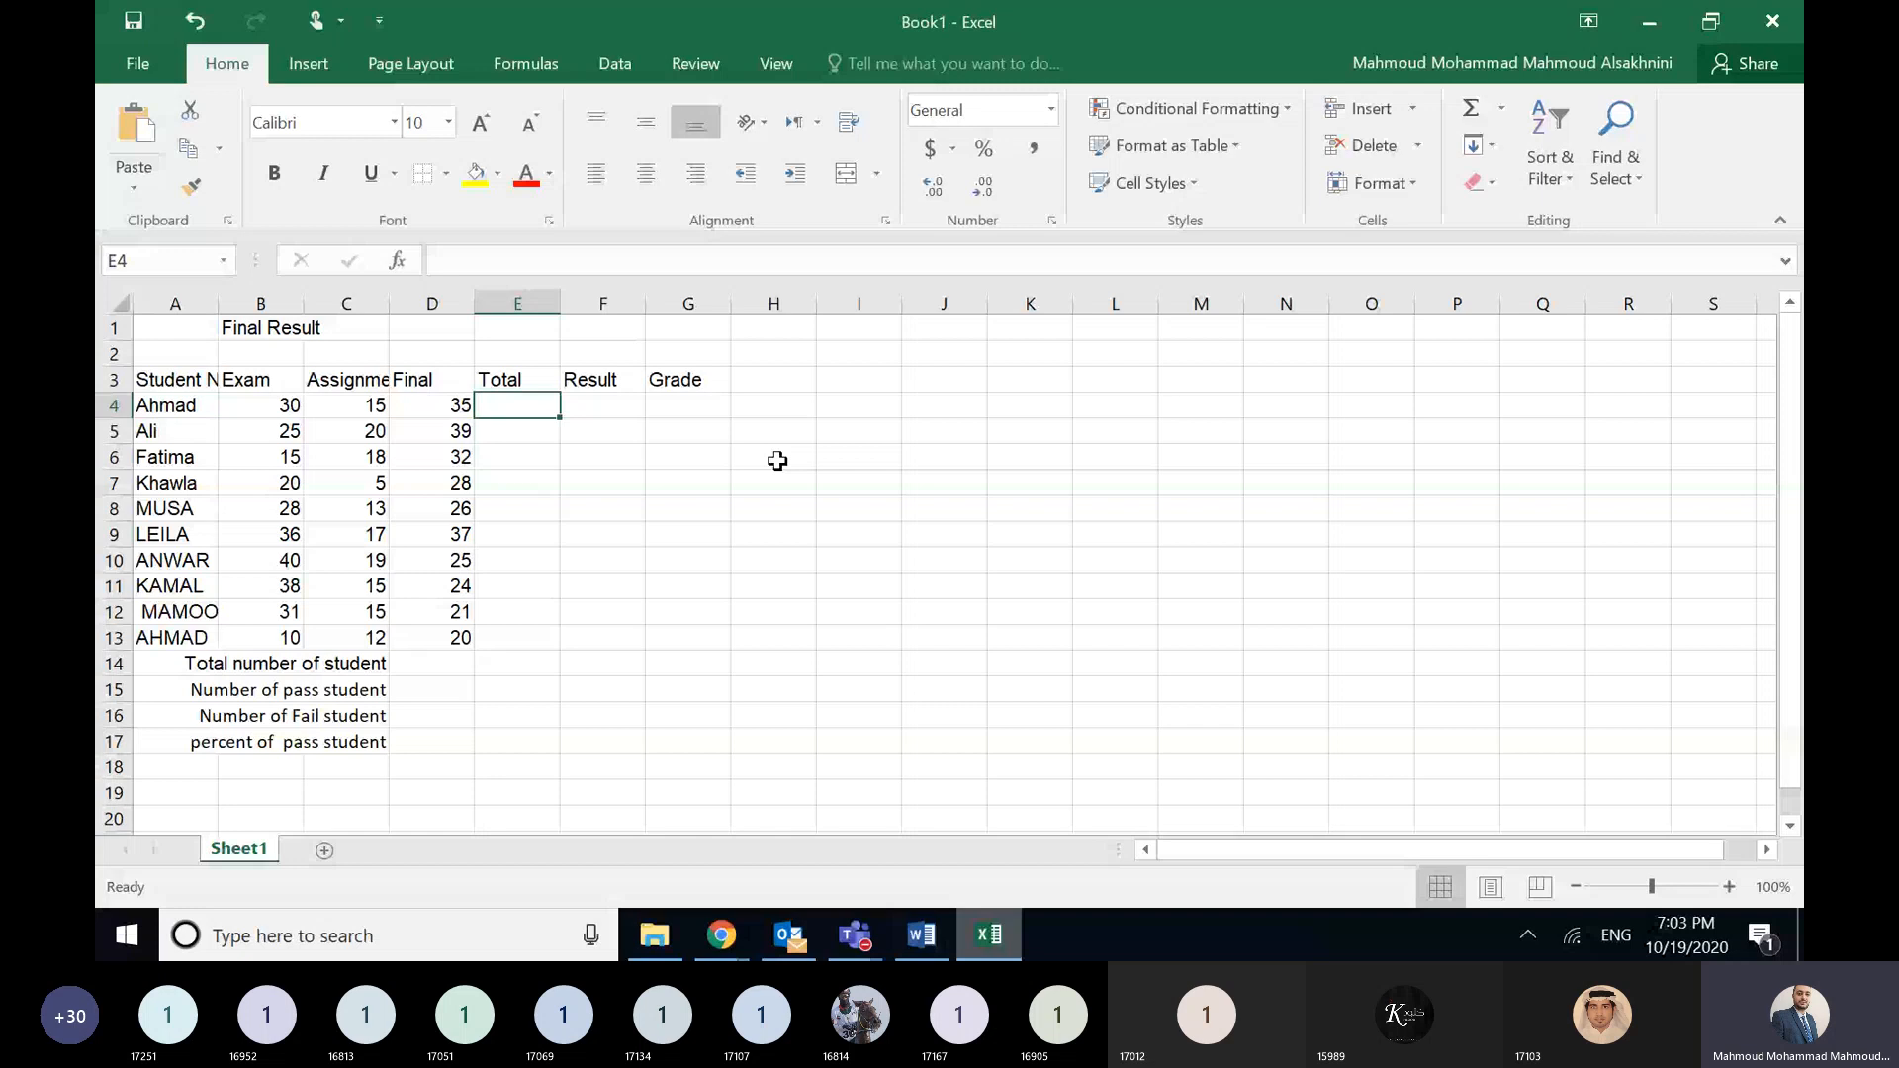
pyautogui.write('=')
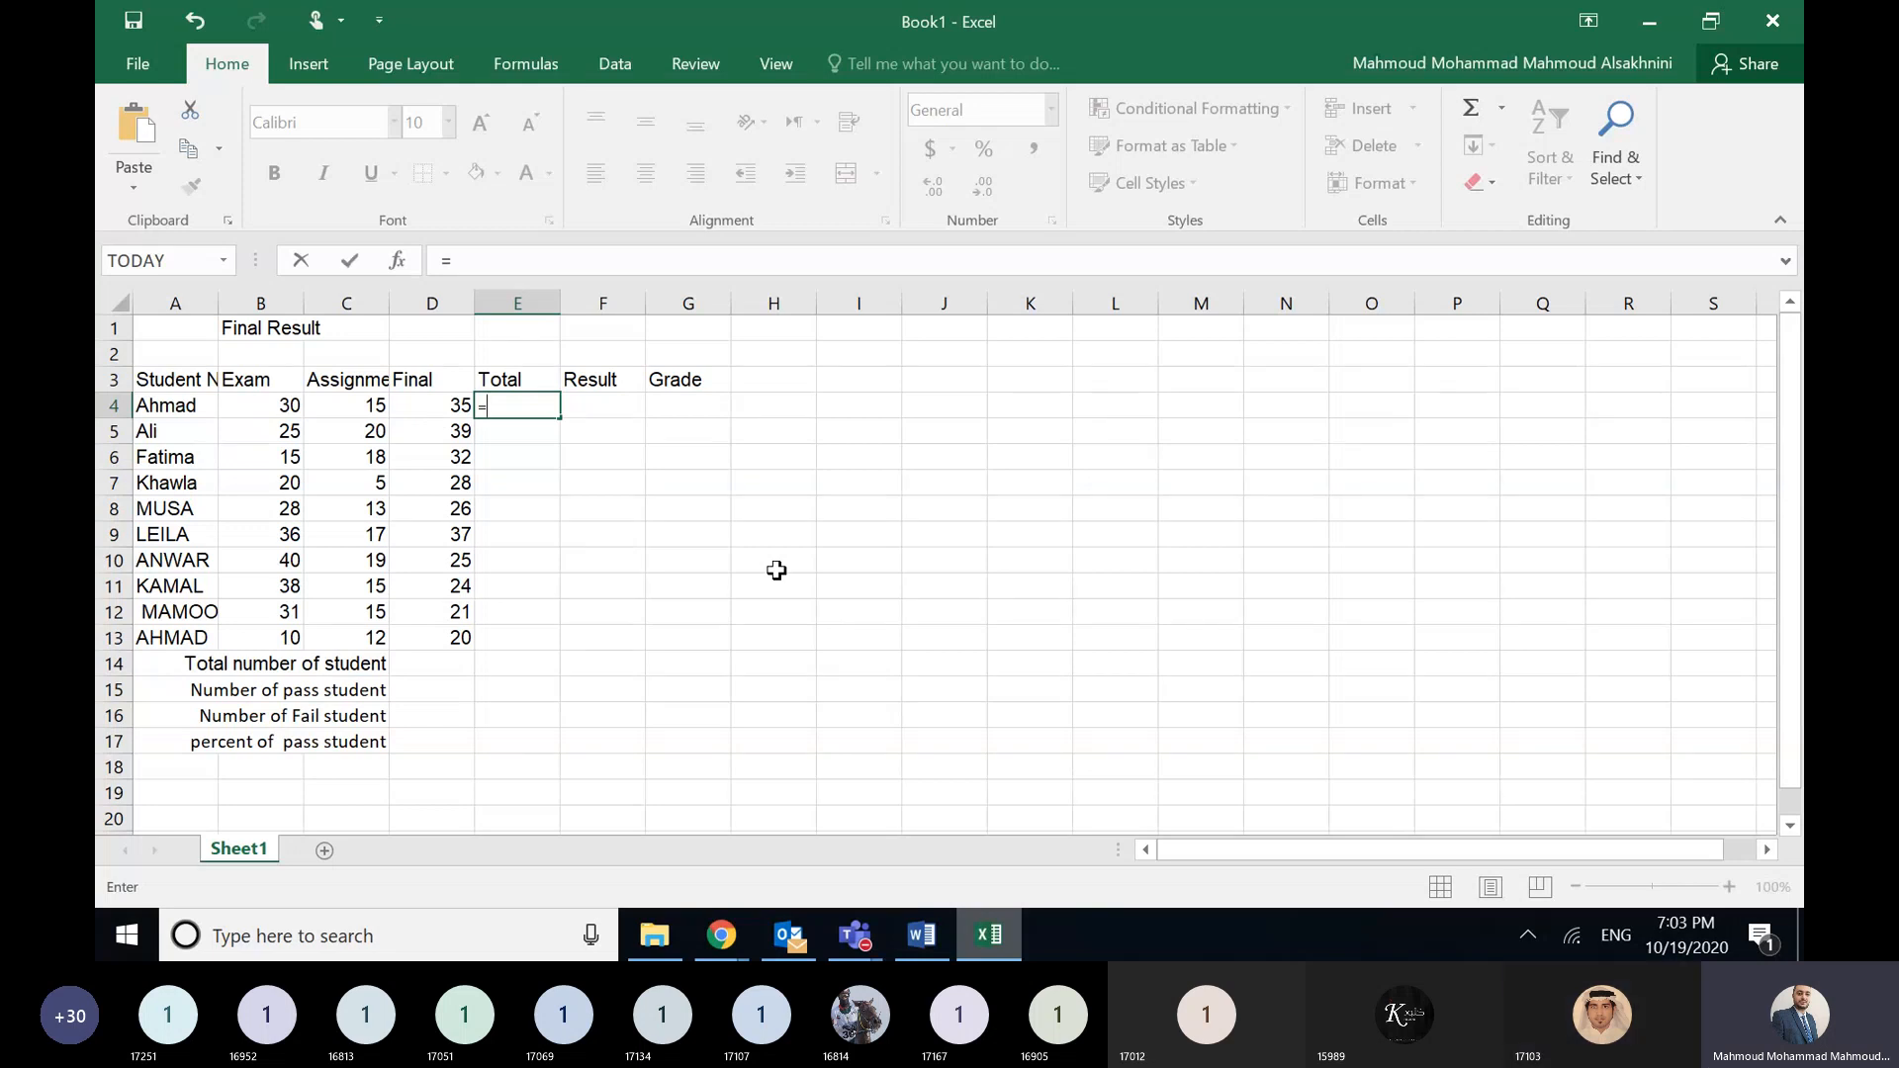
pyautogui.click(289, 407)
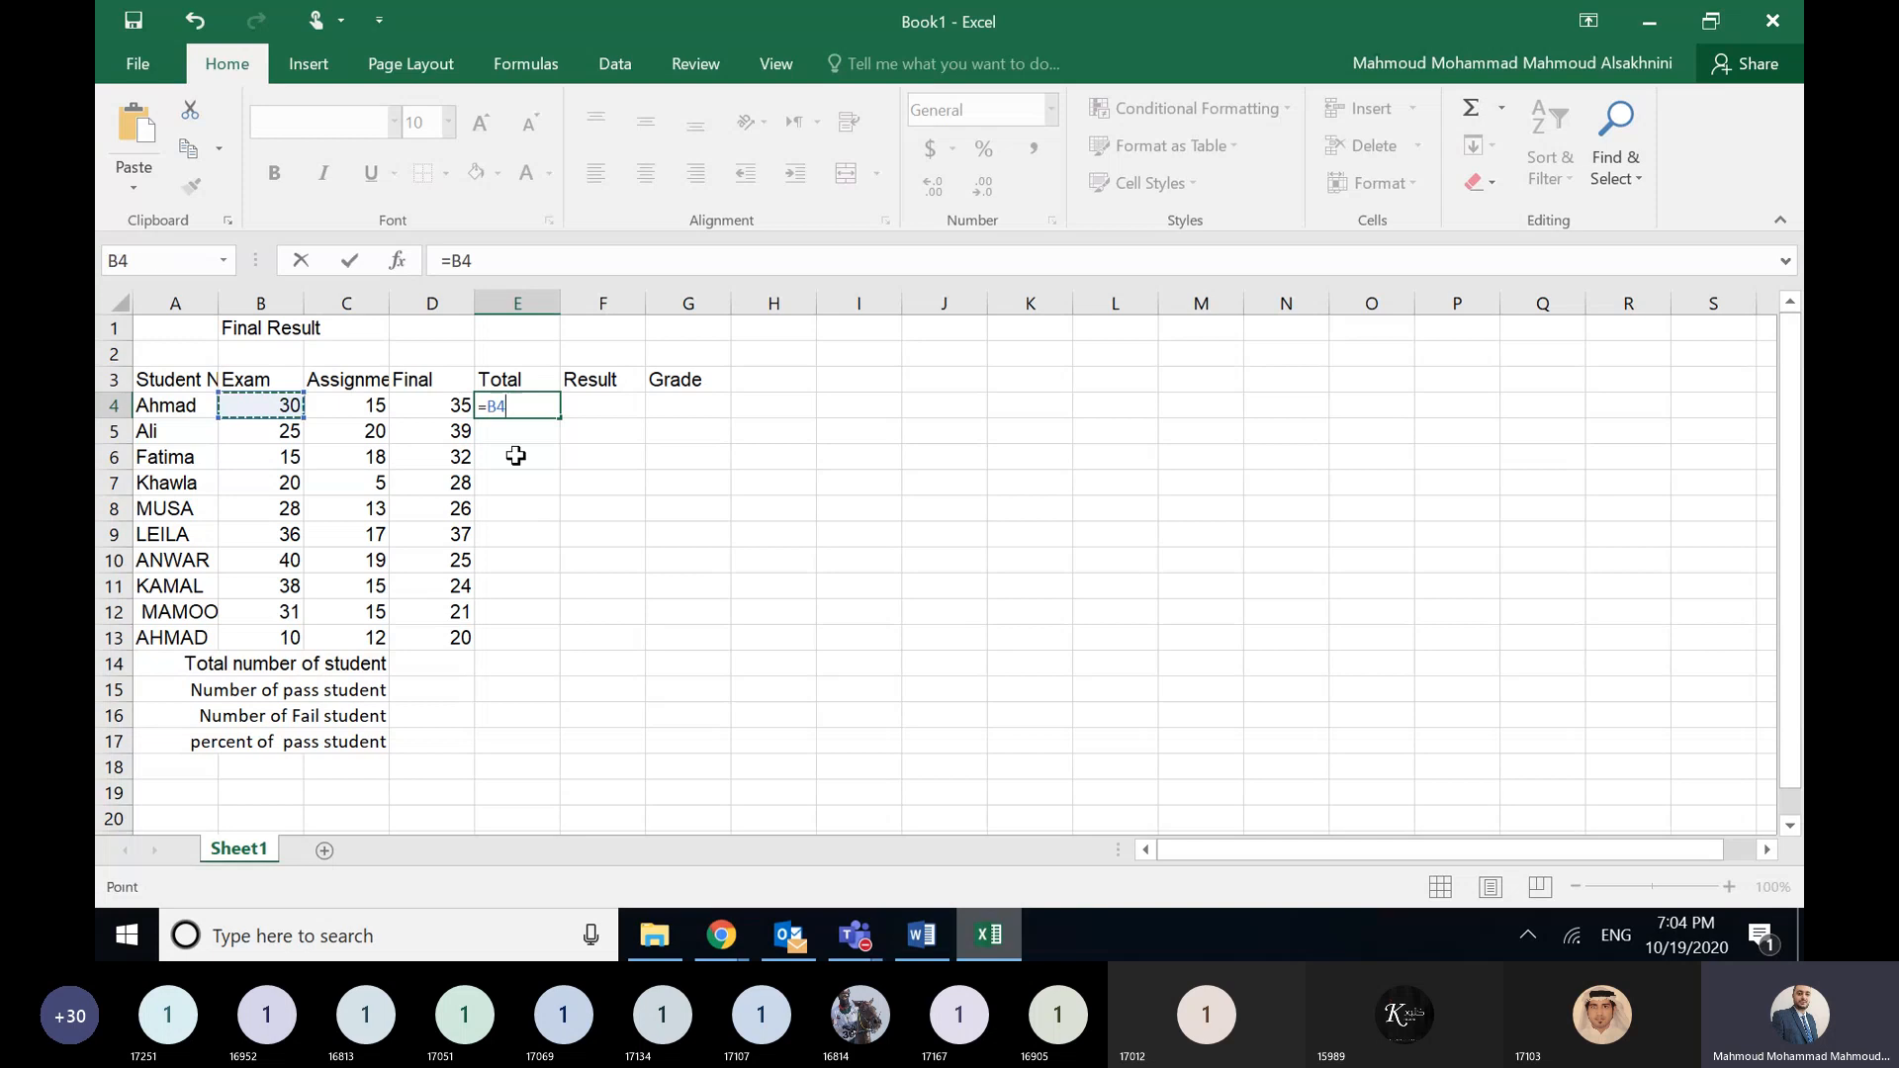
pyautogui.write('+')
pyautogui.click(368, 407)
pyautogui.write('+')
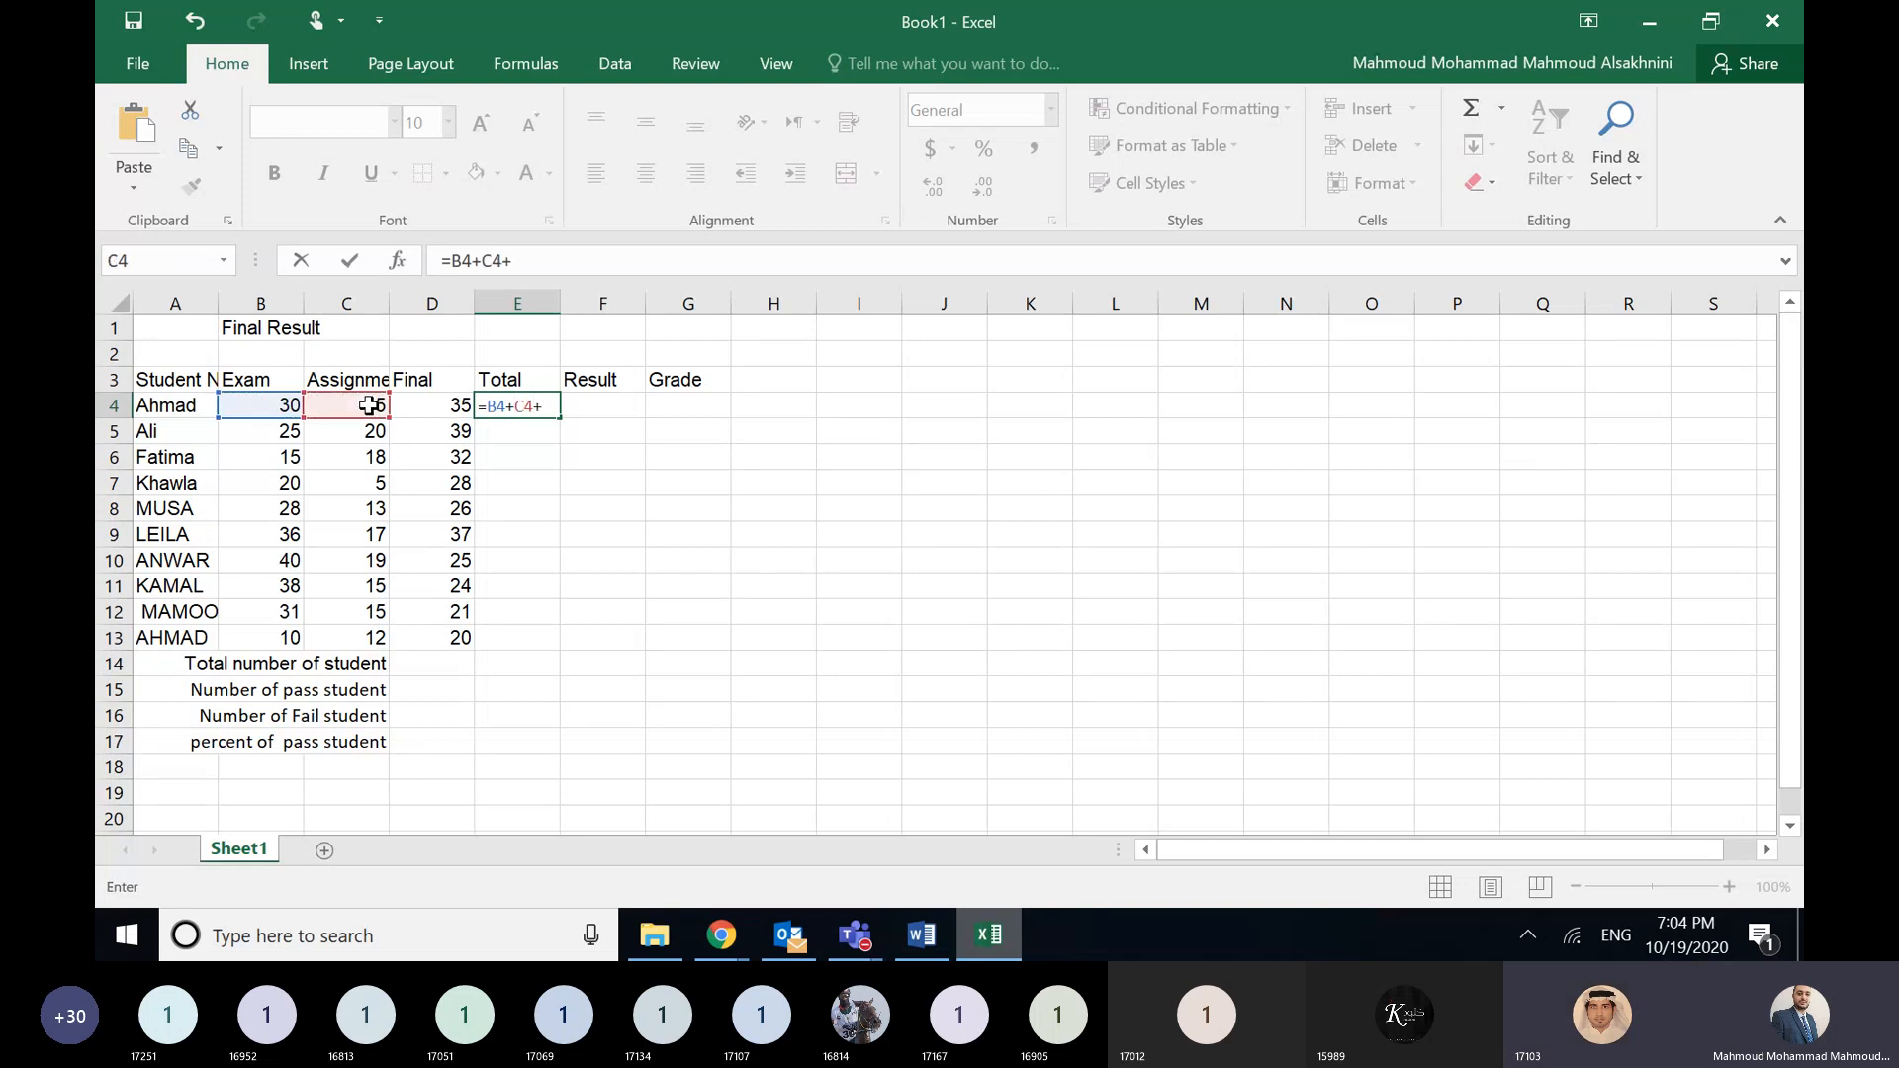
pyautogui.click(442, 404)
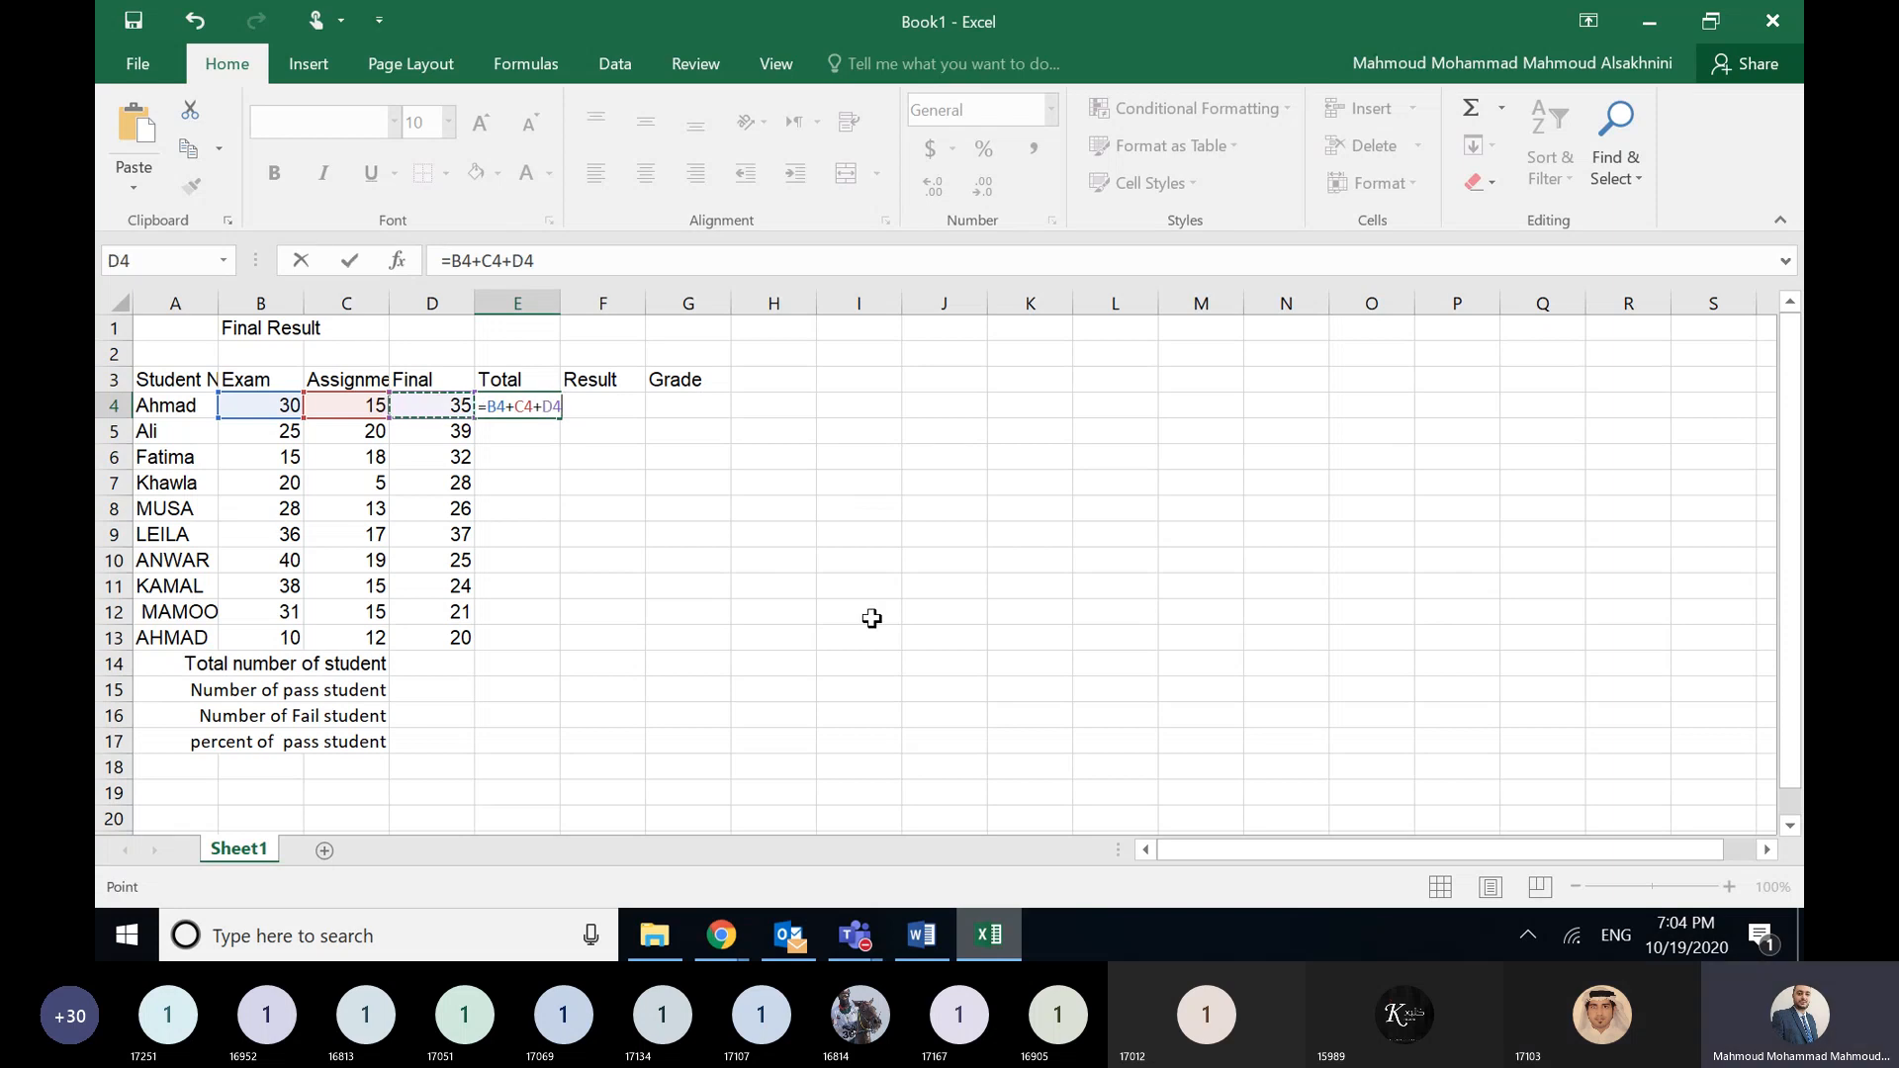
pyautogui.press('Return')
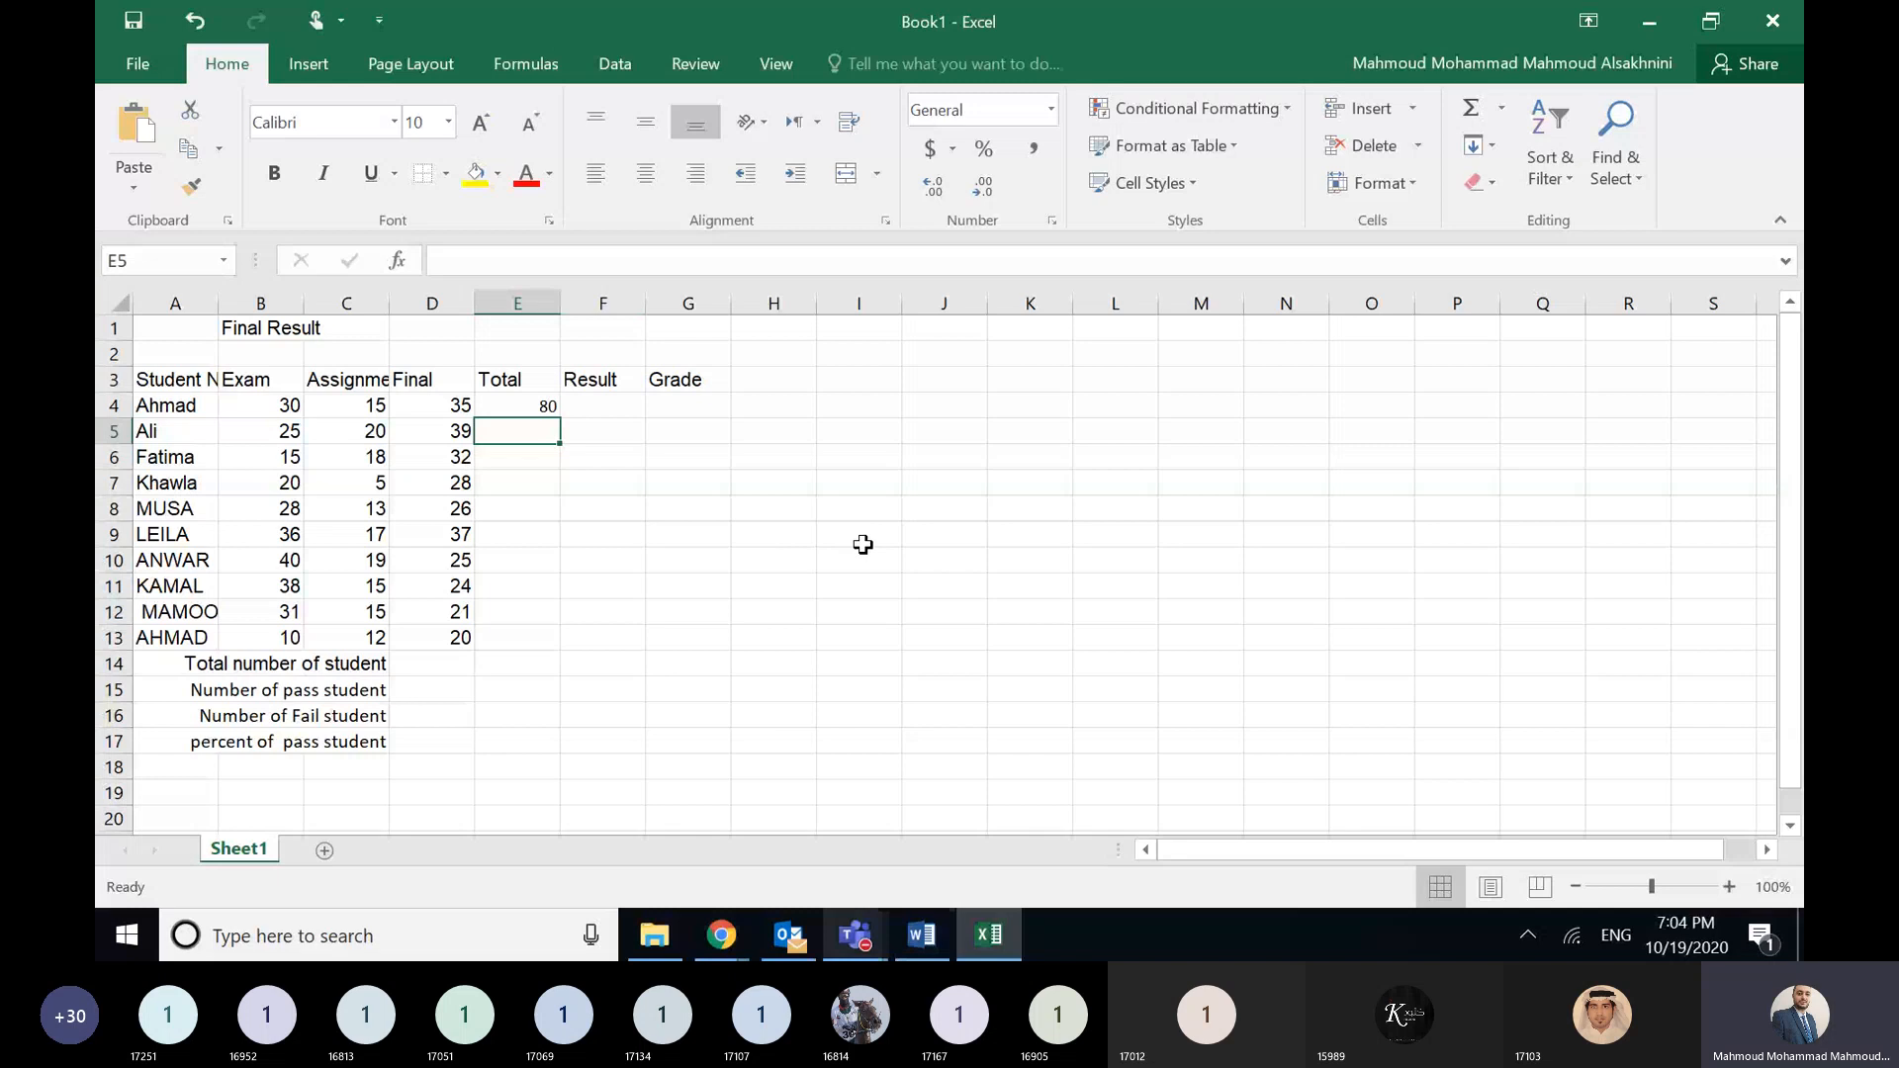
# - Enter the formula =C6*D4 in cell E5 as a multiplication example
pyautogui.write('=')
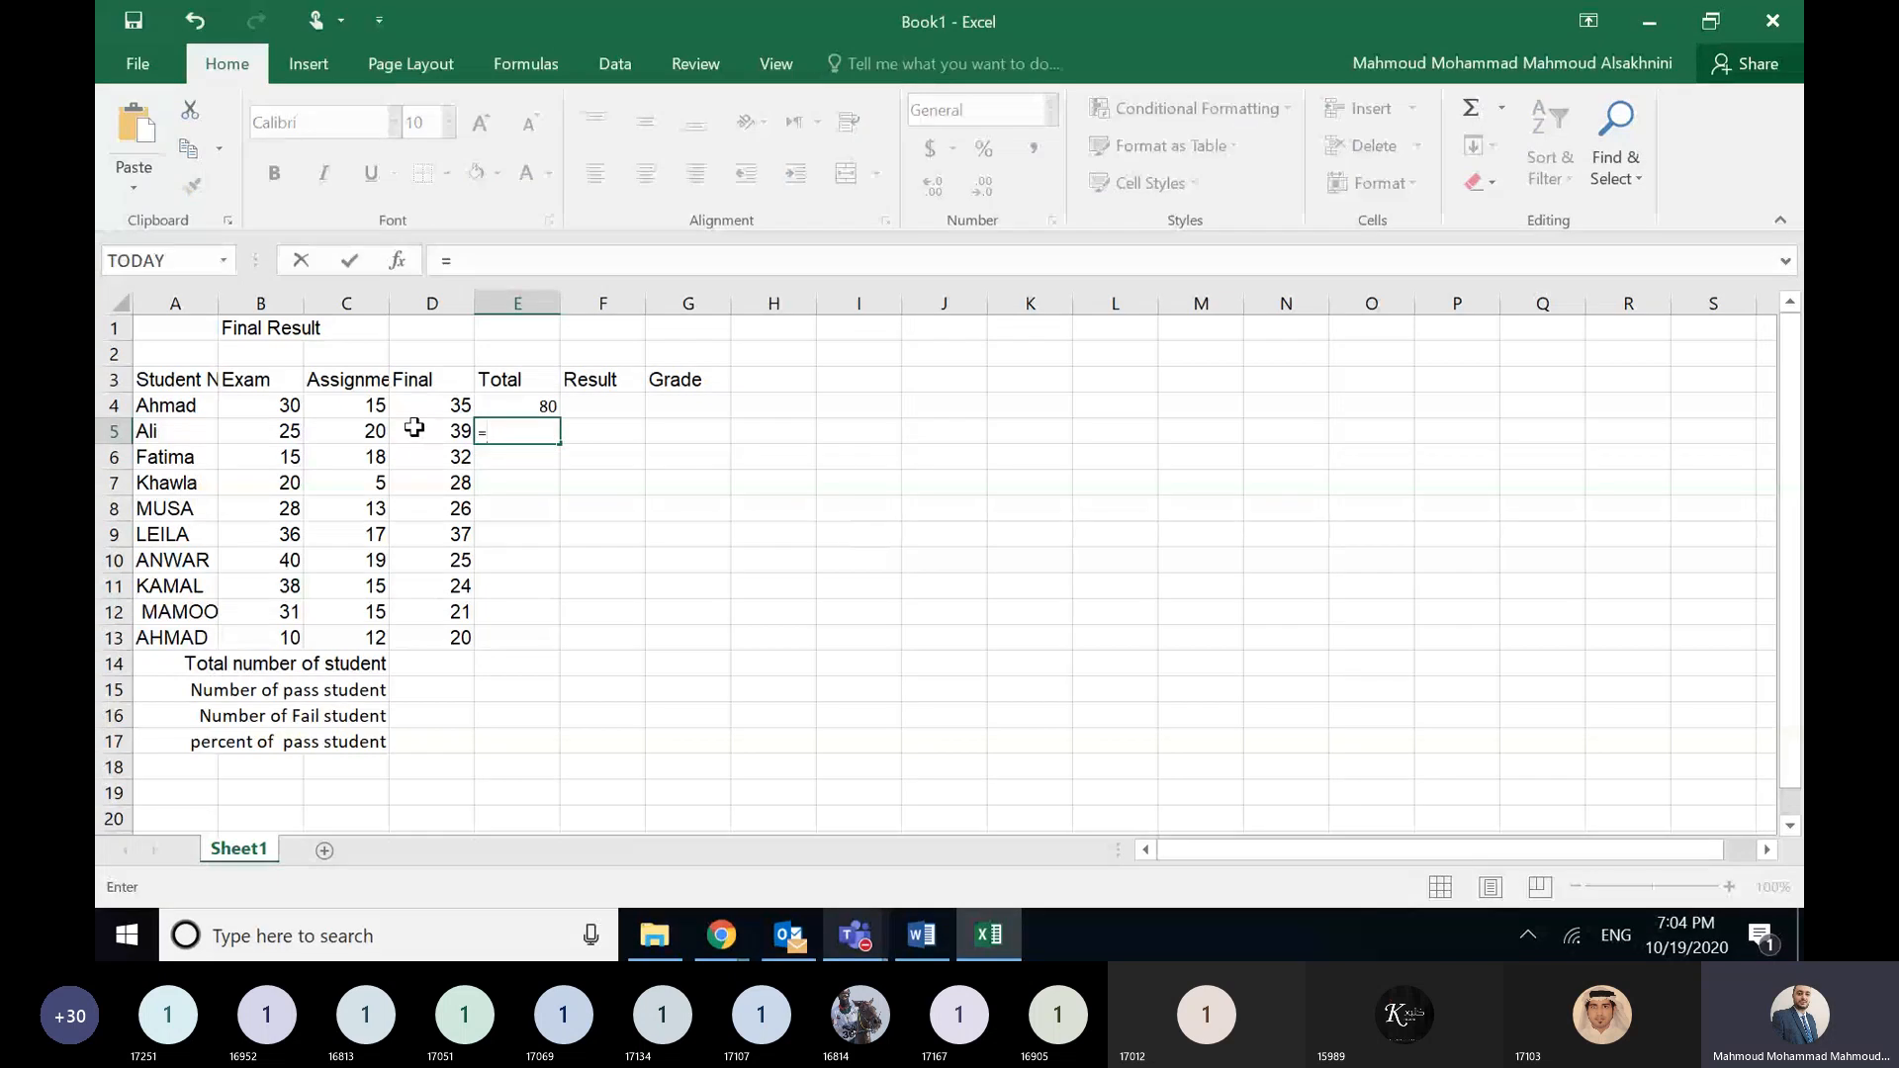
pyautogui.click(376, 458)
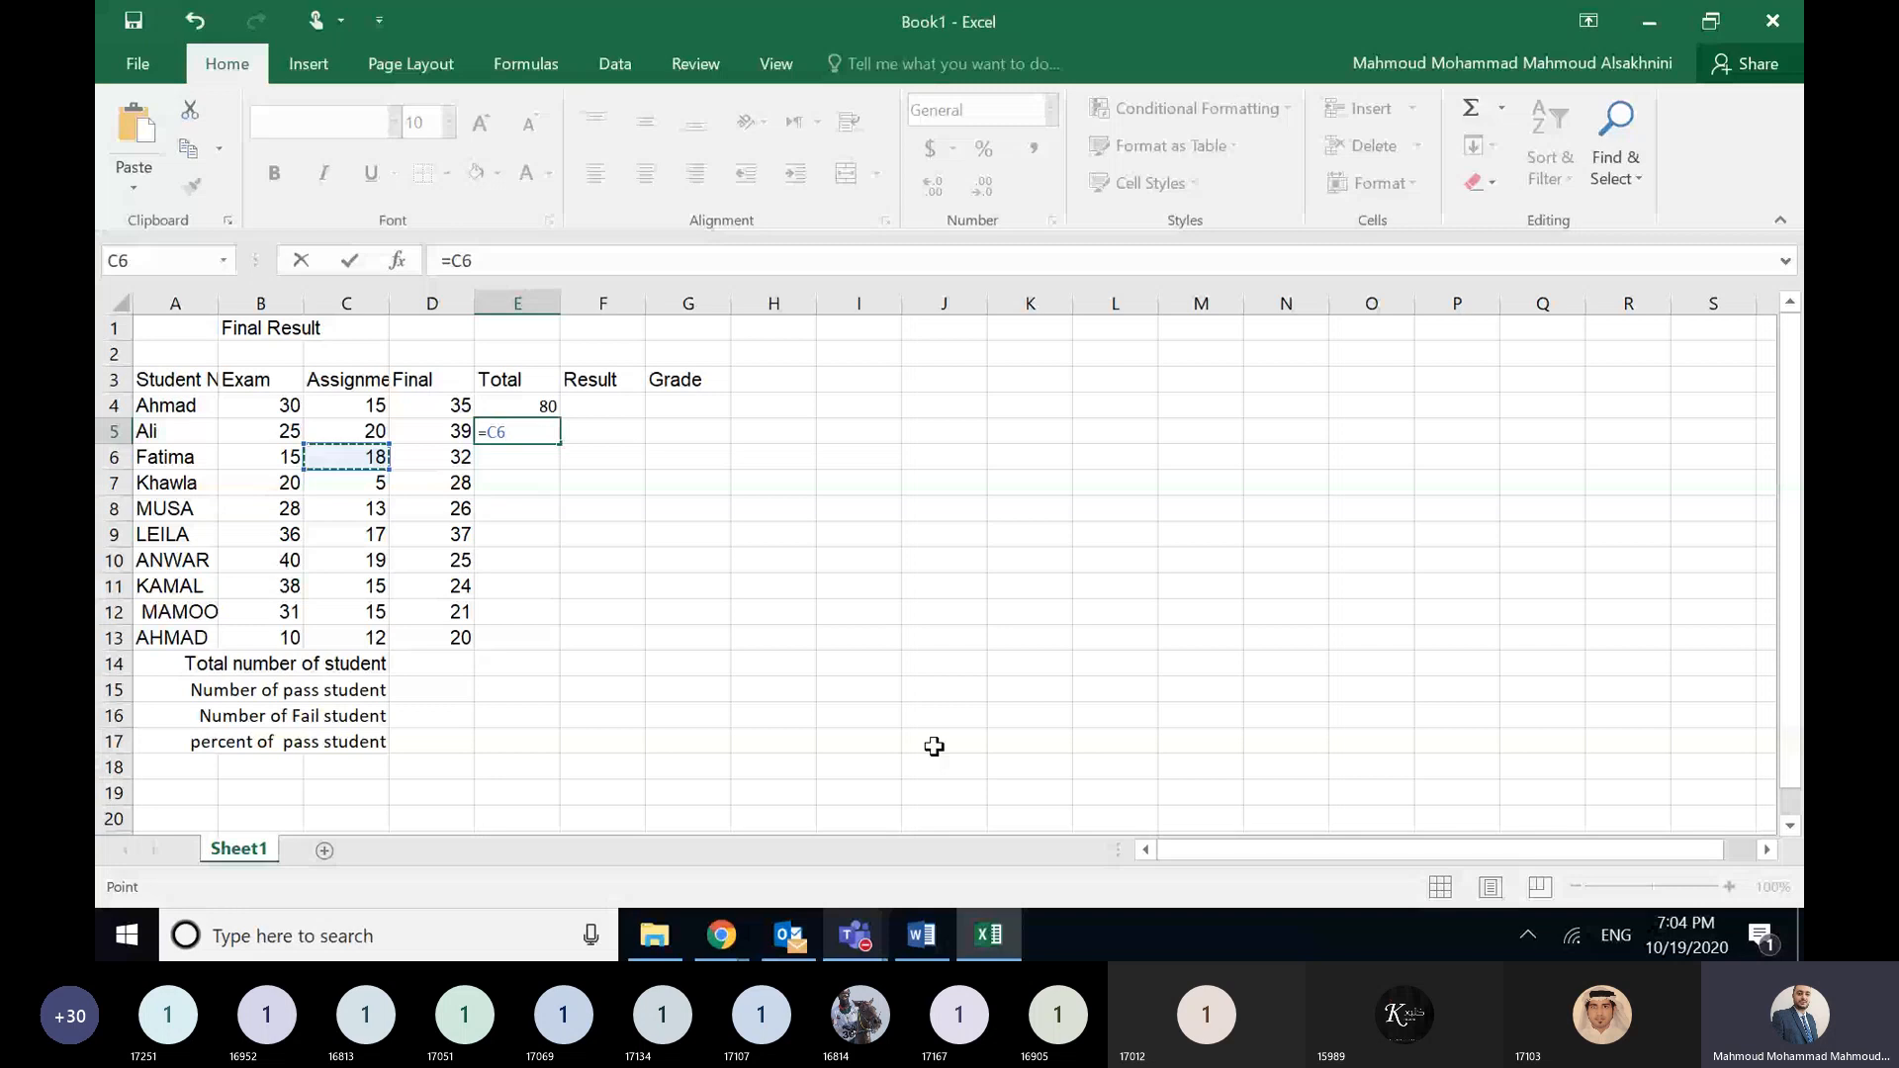
pyautogui.write('*')
pyautogui.click(461, 404)
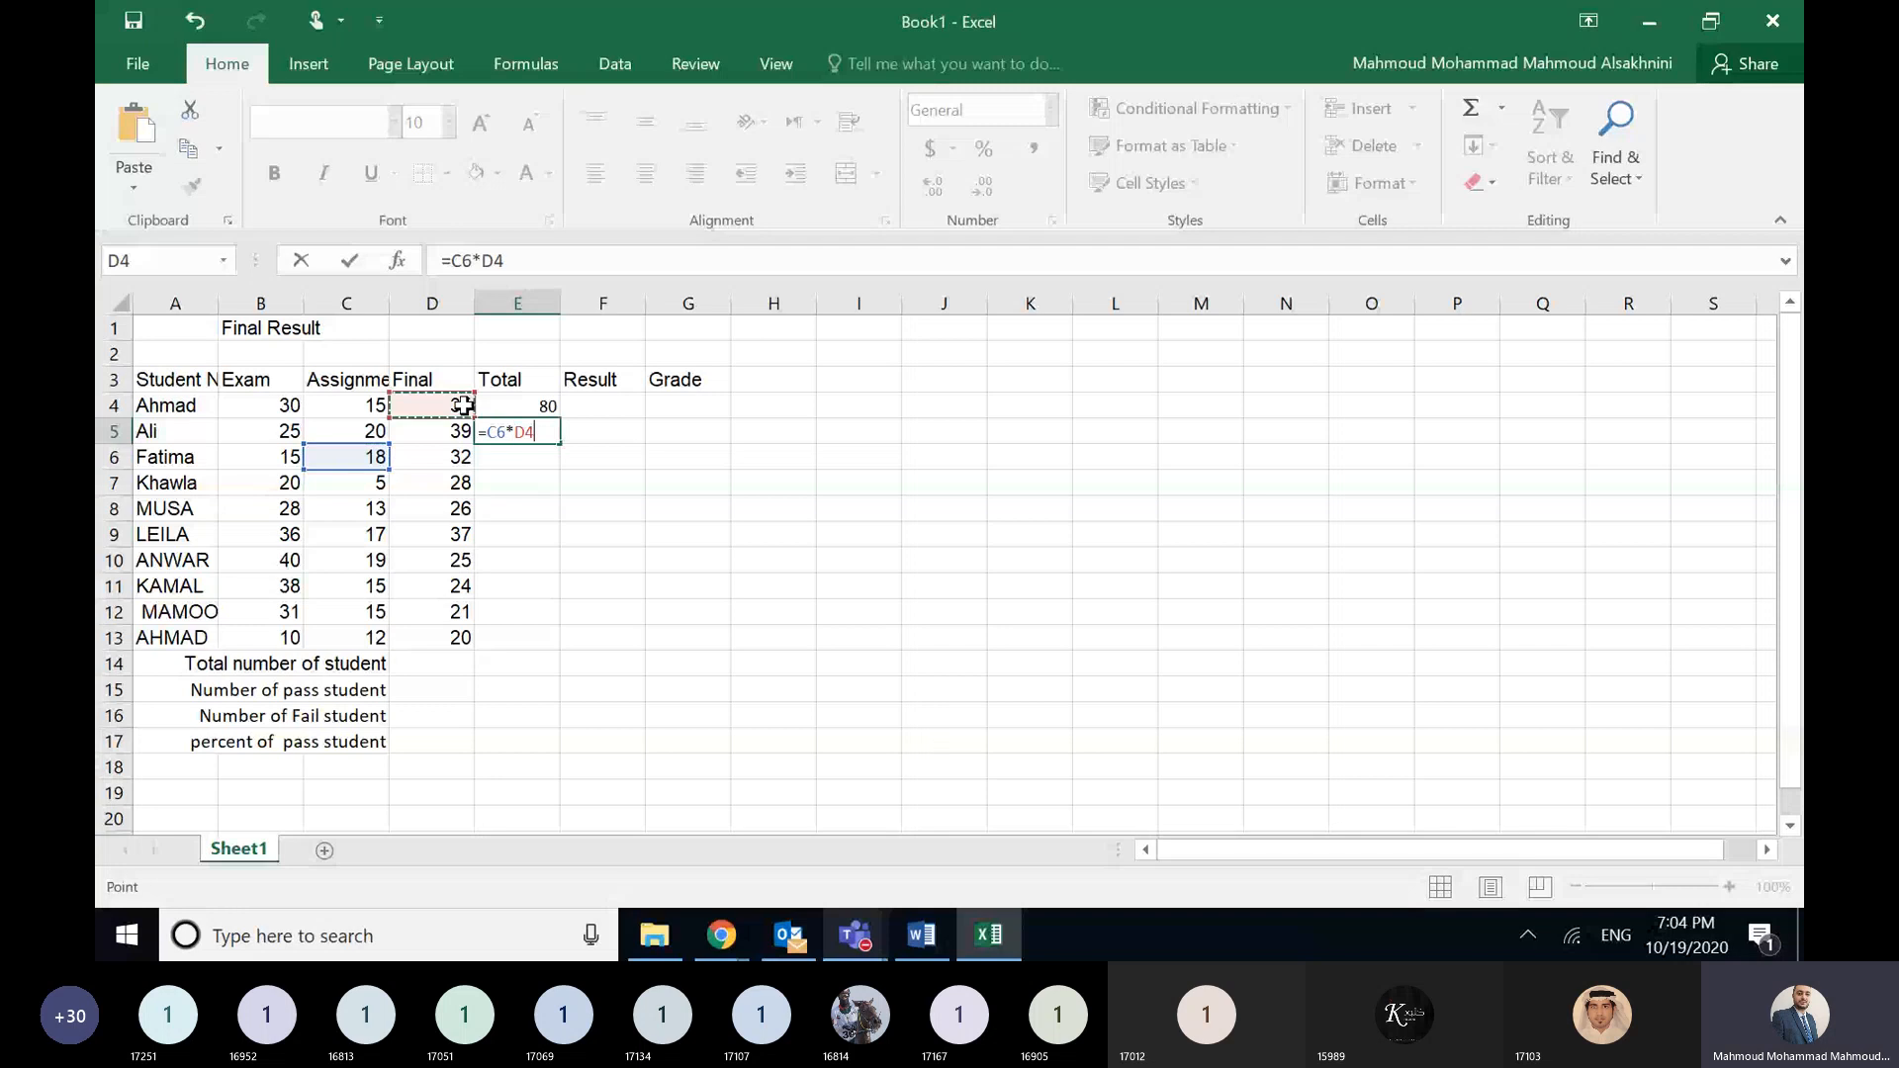
pyautogui.press('Return')
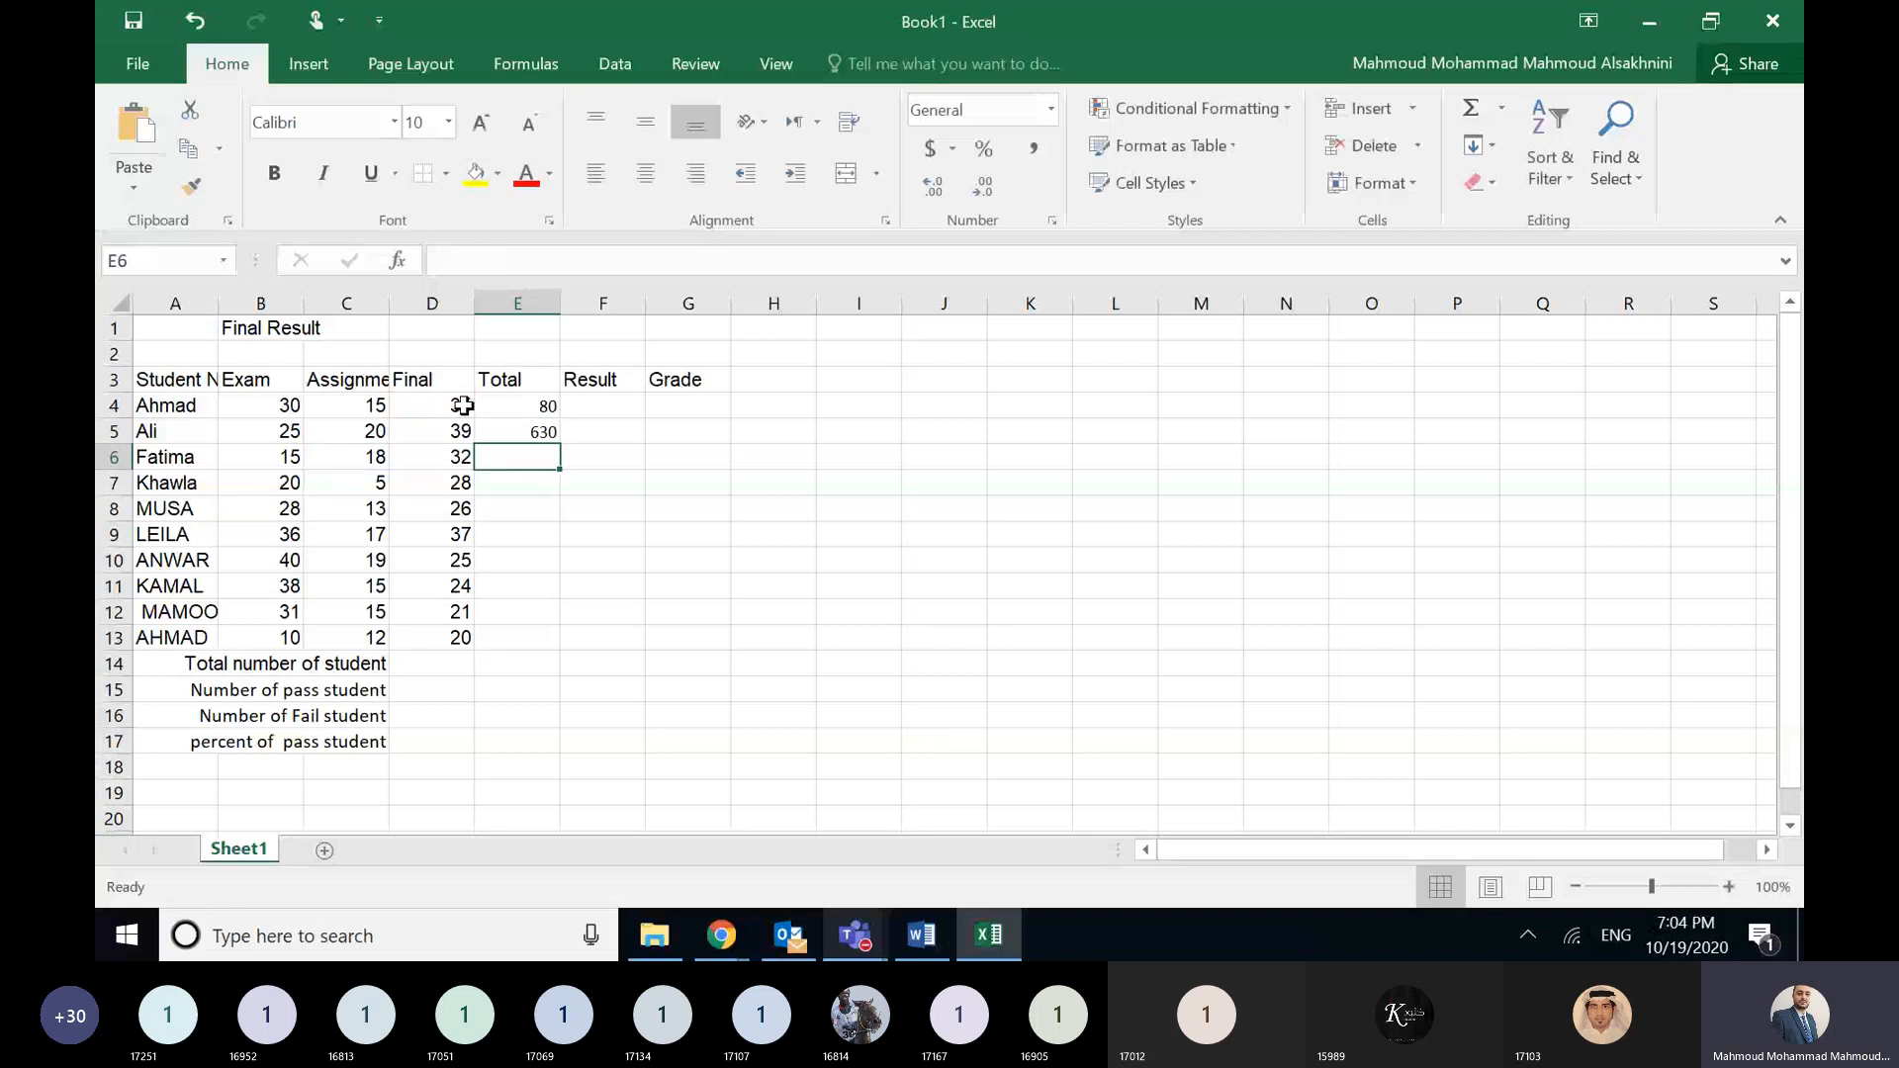
# - Clear the example formulas from cells E4:E5
pyautogui.click(547, 406)
pyautogui.moveTo(548, 416); pyautogui.dragTo(551, 435)
pyautogui.press('Delete')
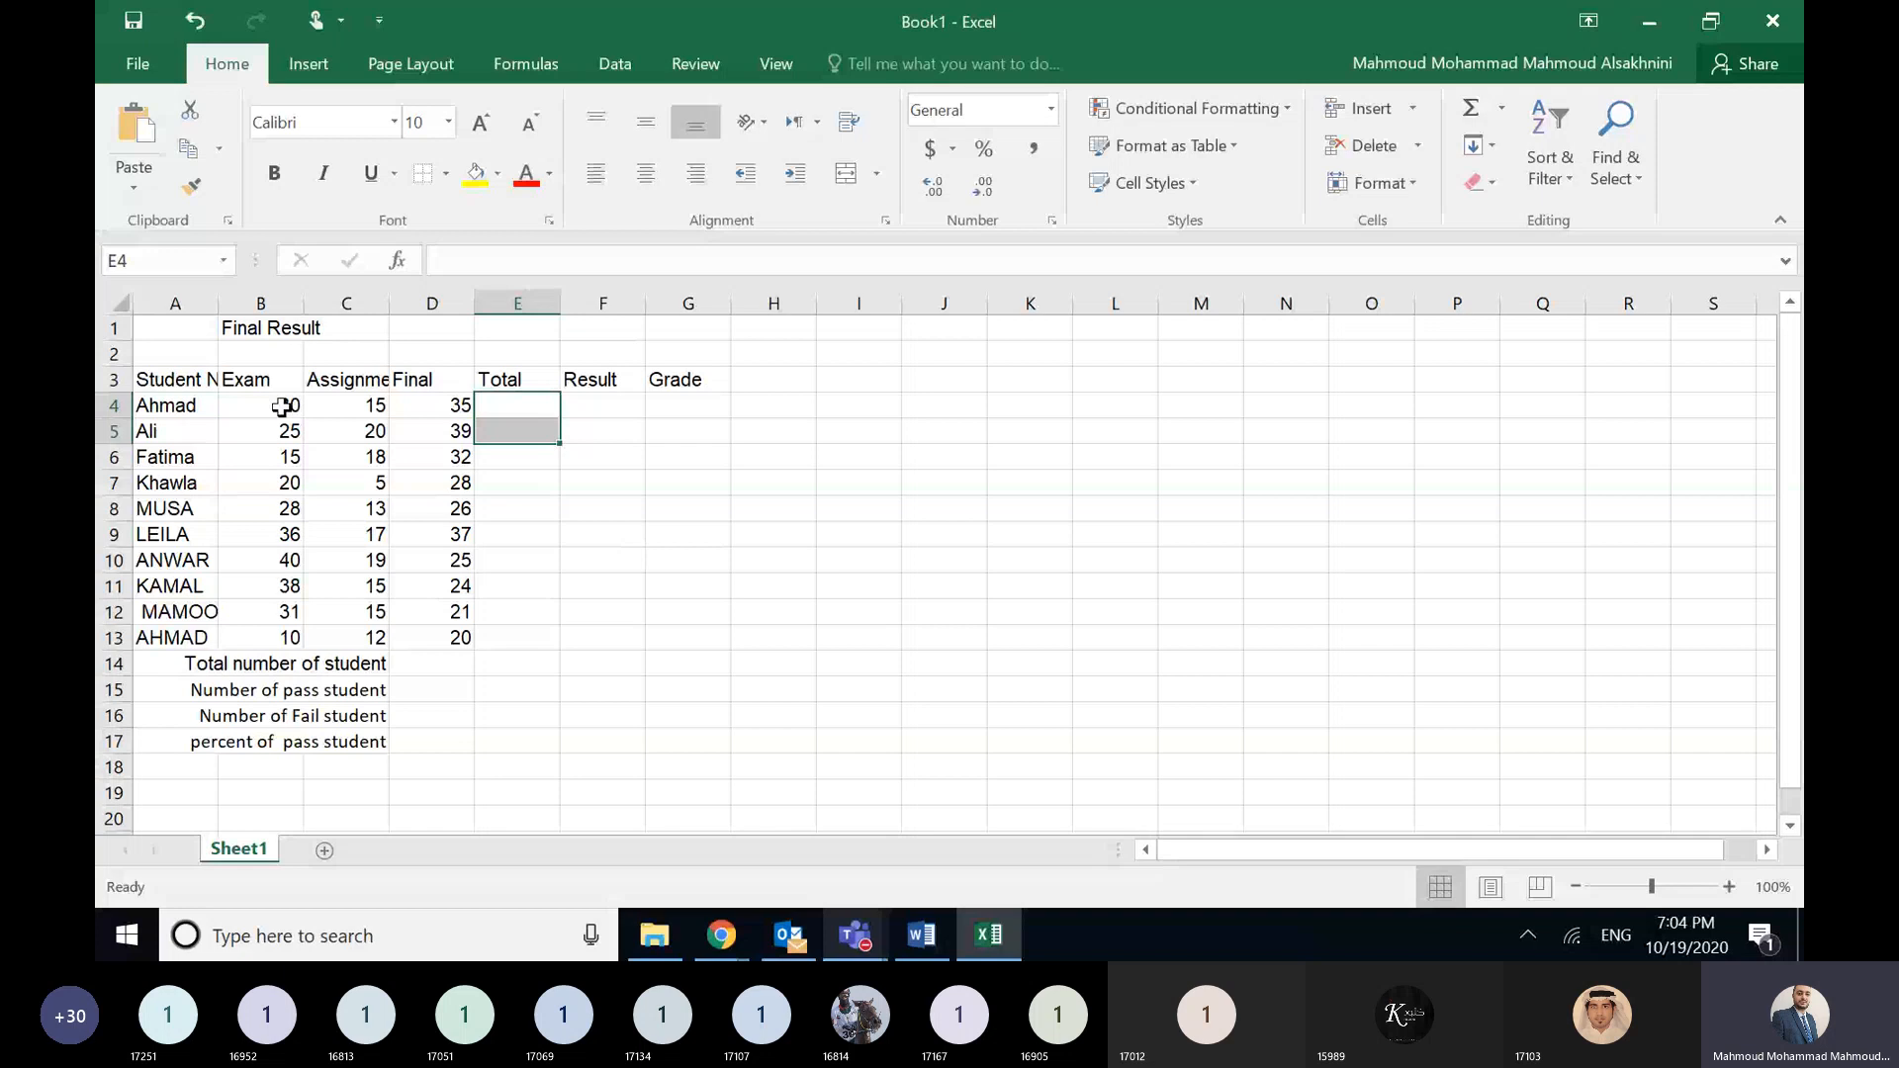
# - Open Insert Function for cell E4 and examine the most recently used functions
pyautogui.click(521, 407)
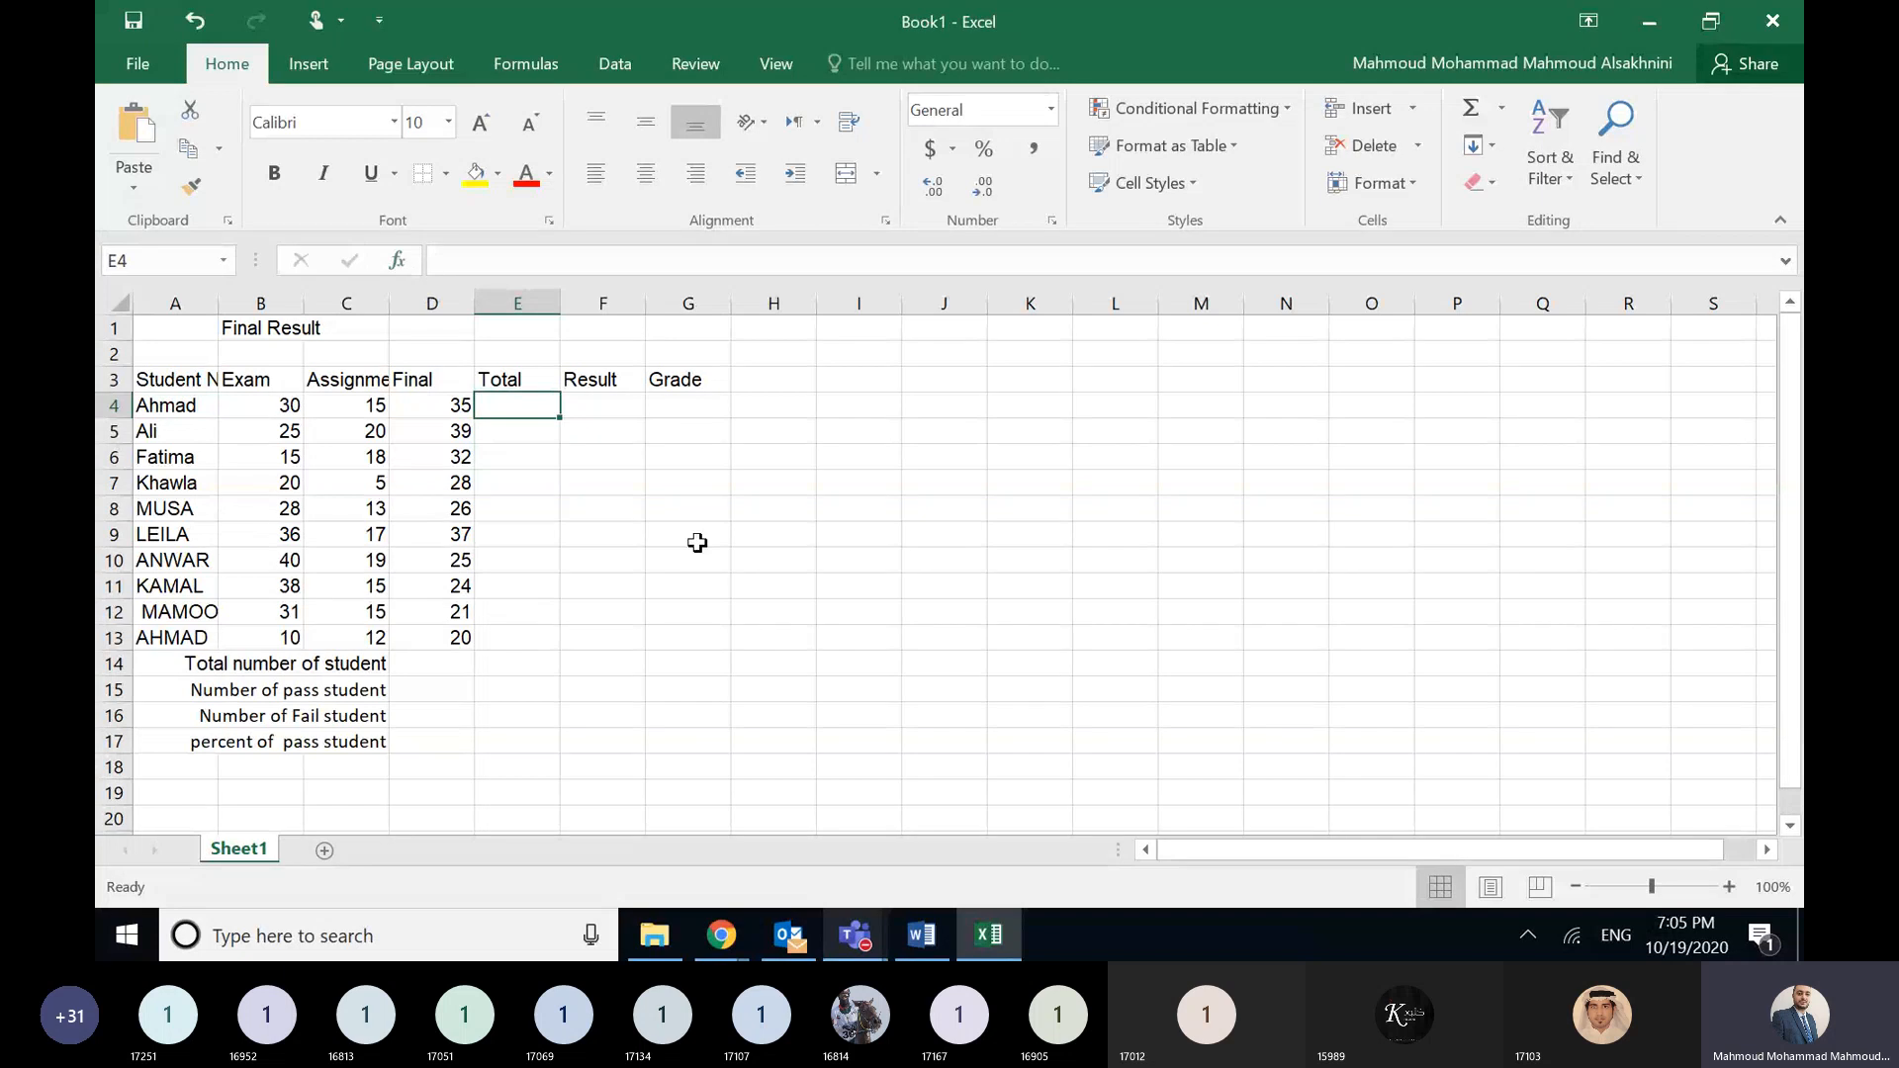
pyautogui.click(397, 261)
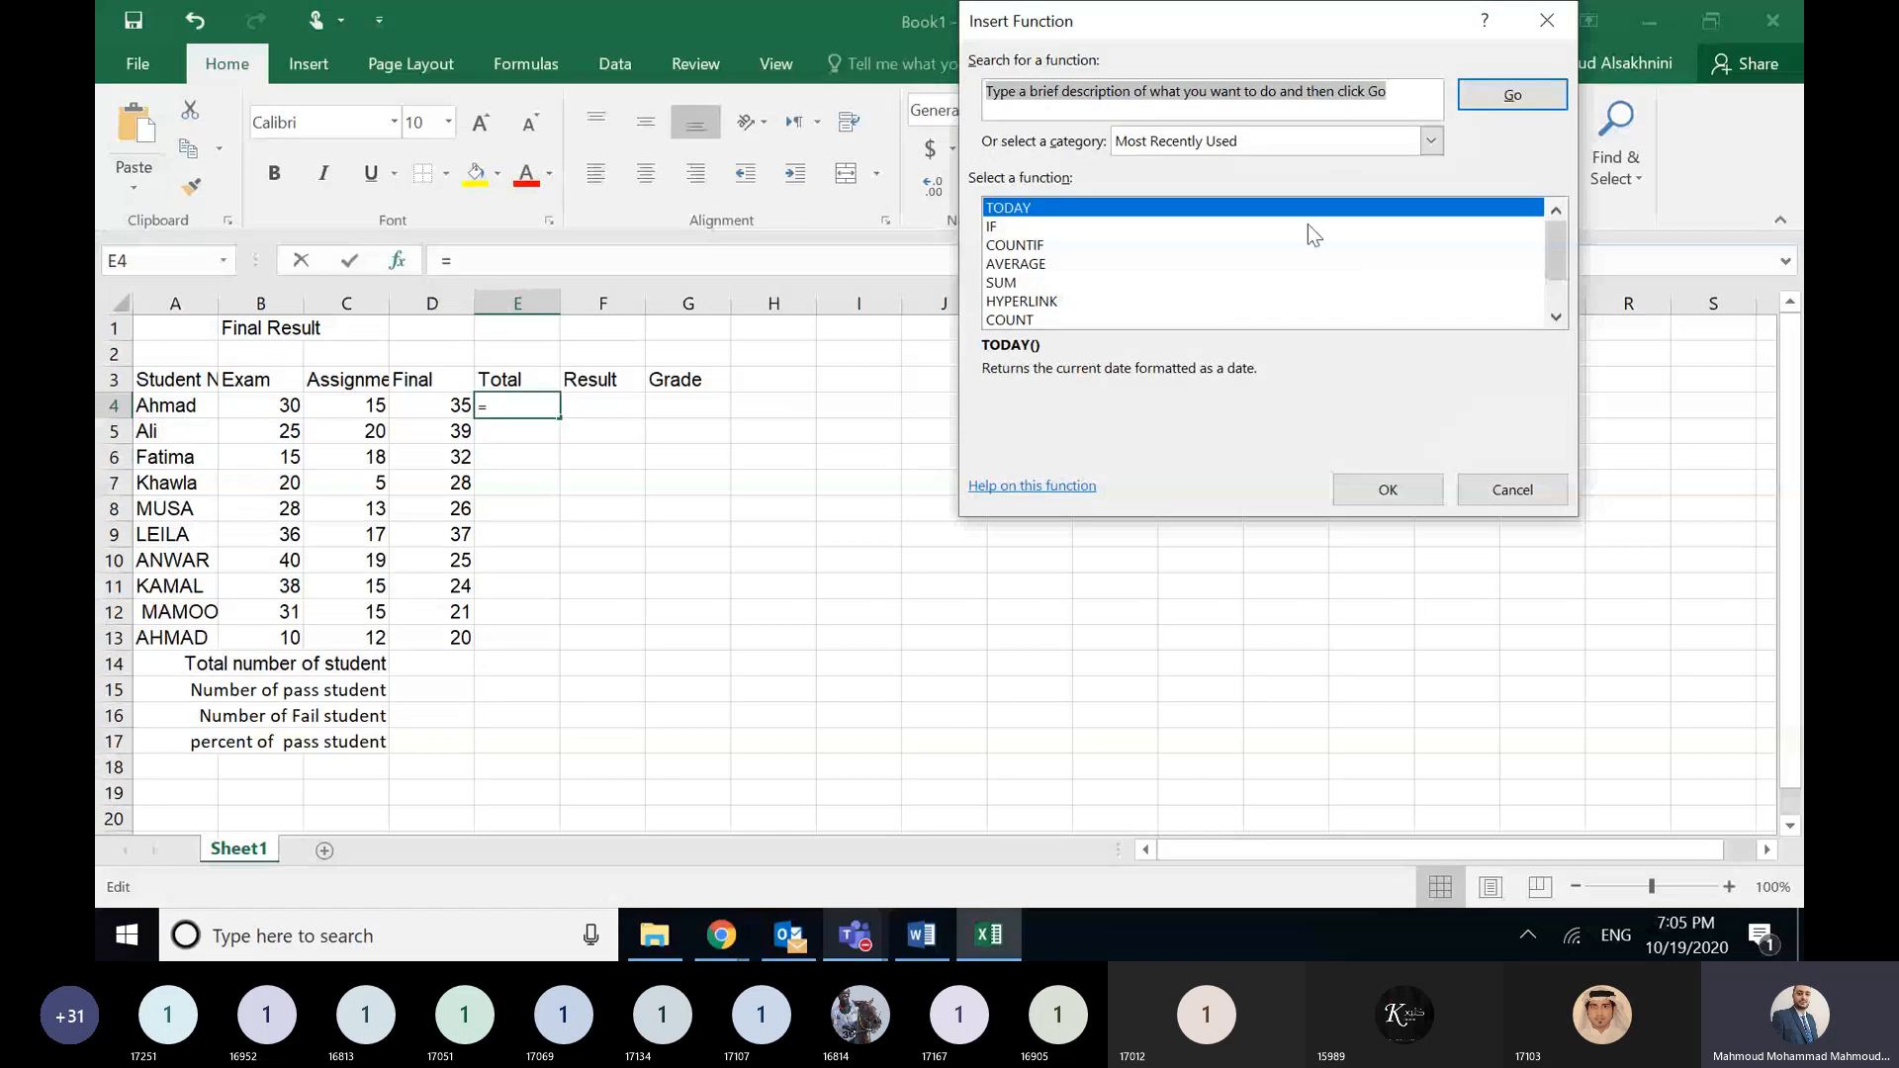
pyautogui.scroll(-1, 1560, 227)
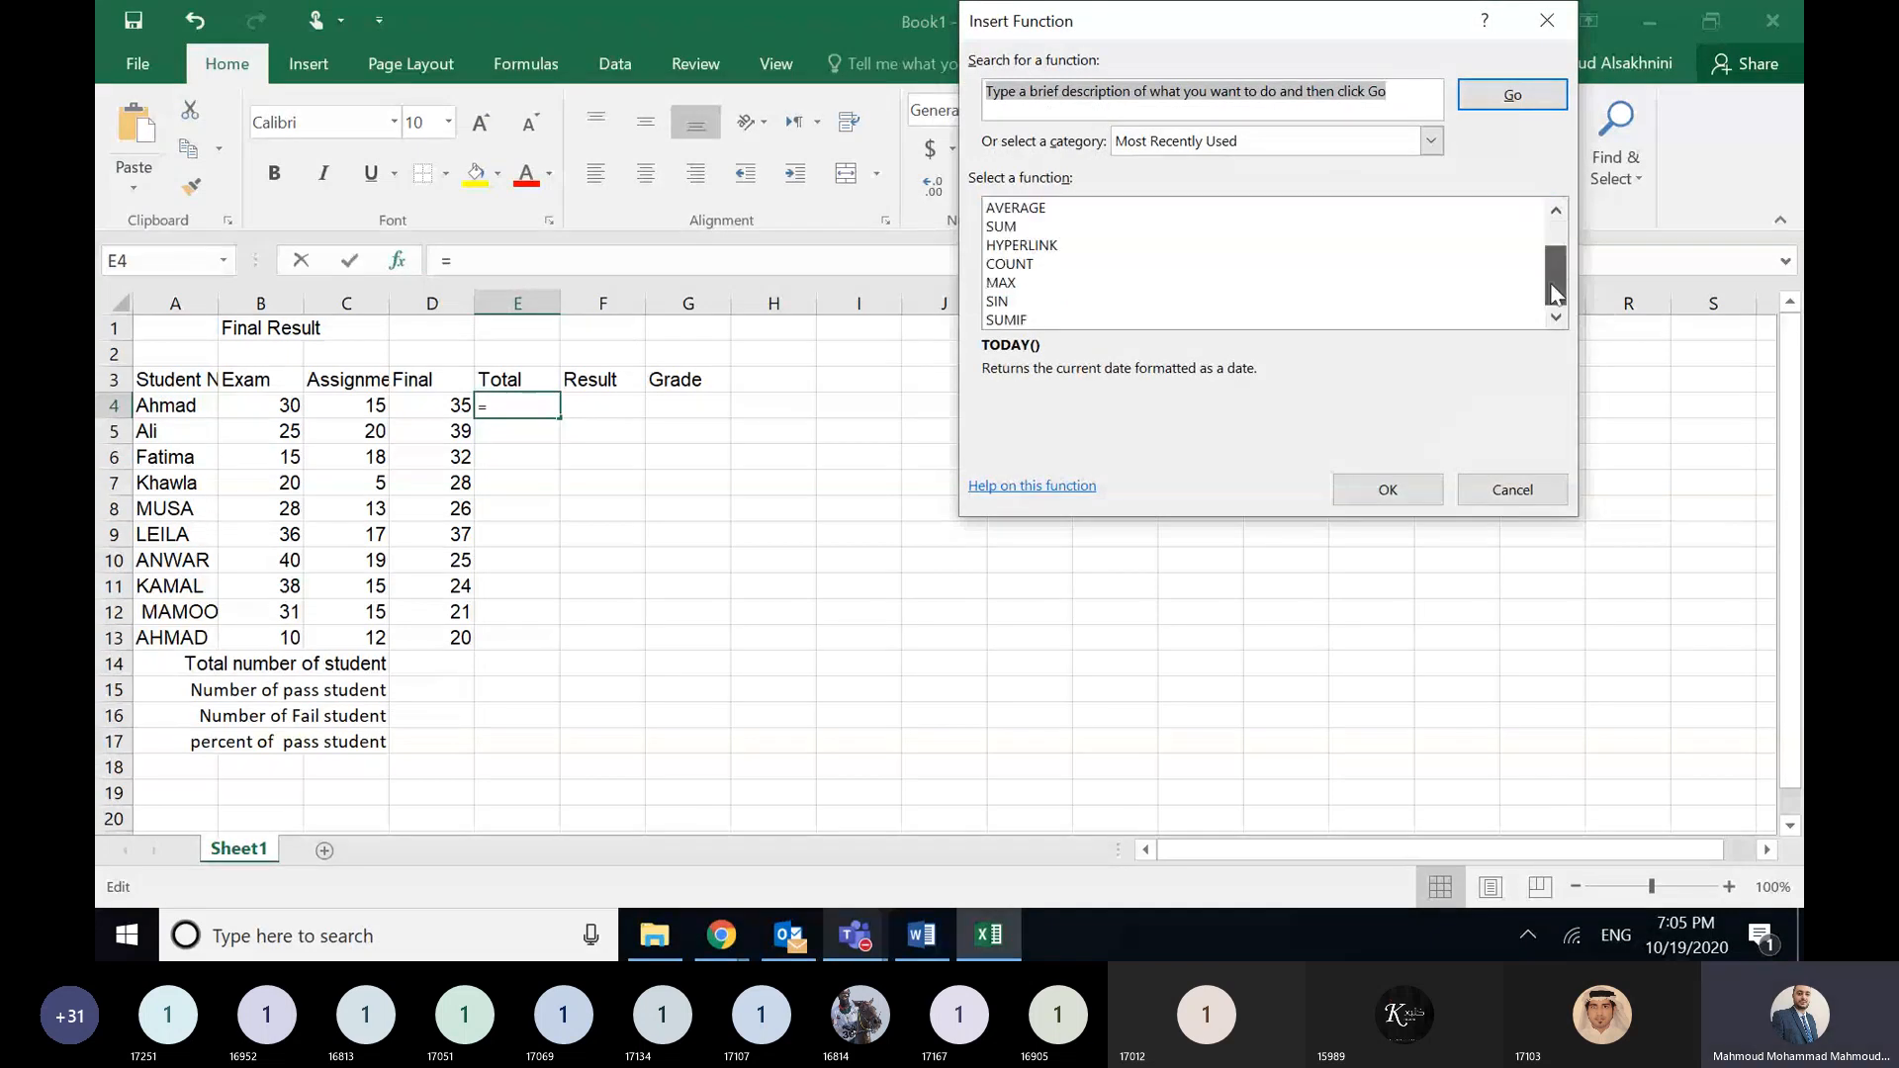
pyautogui.scroll(1, 1560, 225)
pyautogui.scroll(-1, 1552, 286)
pyautogui.scroll(1, 1552, 287)
pyautogui.scroll(-1, 1561, 232)
pyautogui.scroll(1, 1569, 239)
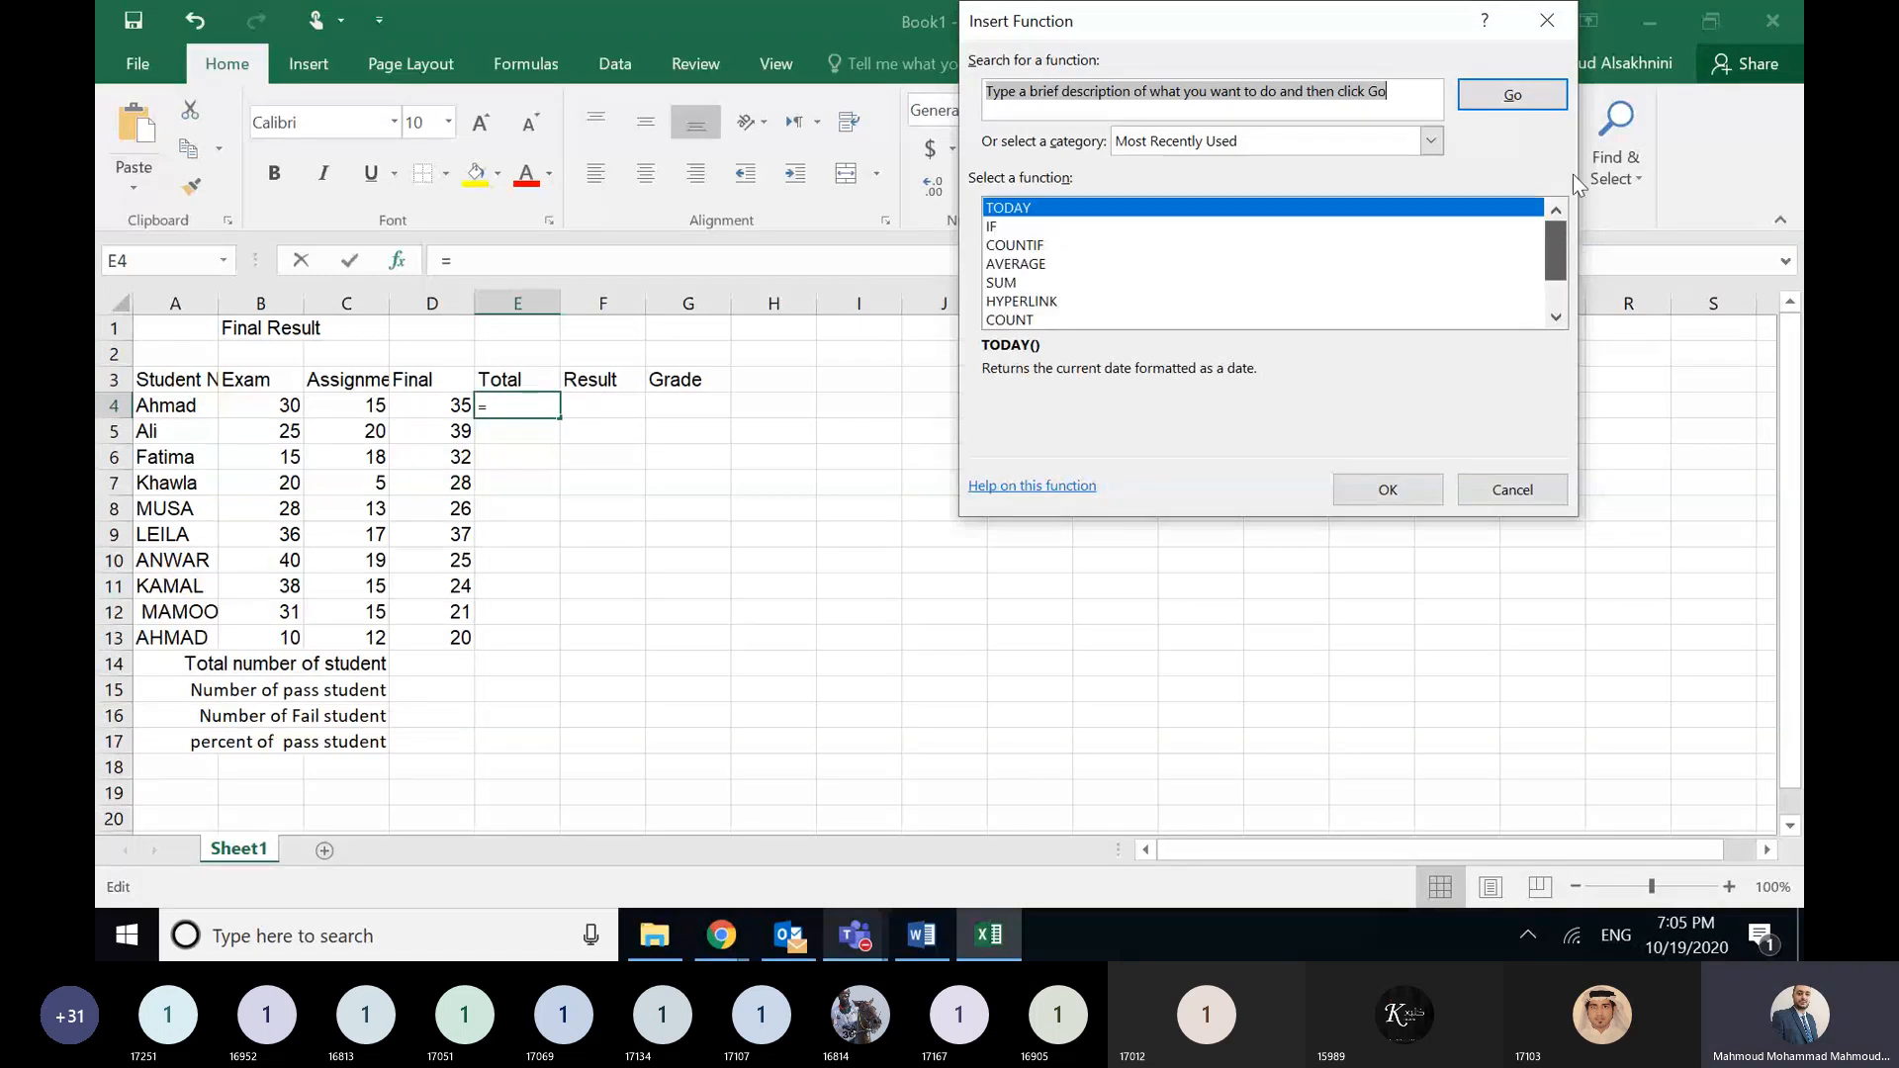
# - Examine the function categories, list the functions under All, and close Insert Function without inserting one
pyautogui.click(1431, 141)
pyautogui.scroll(-1, 1558, 267)
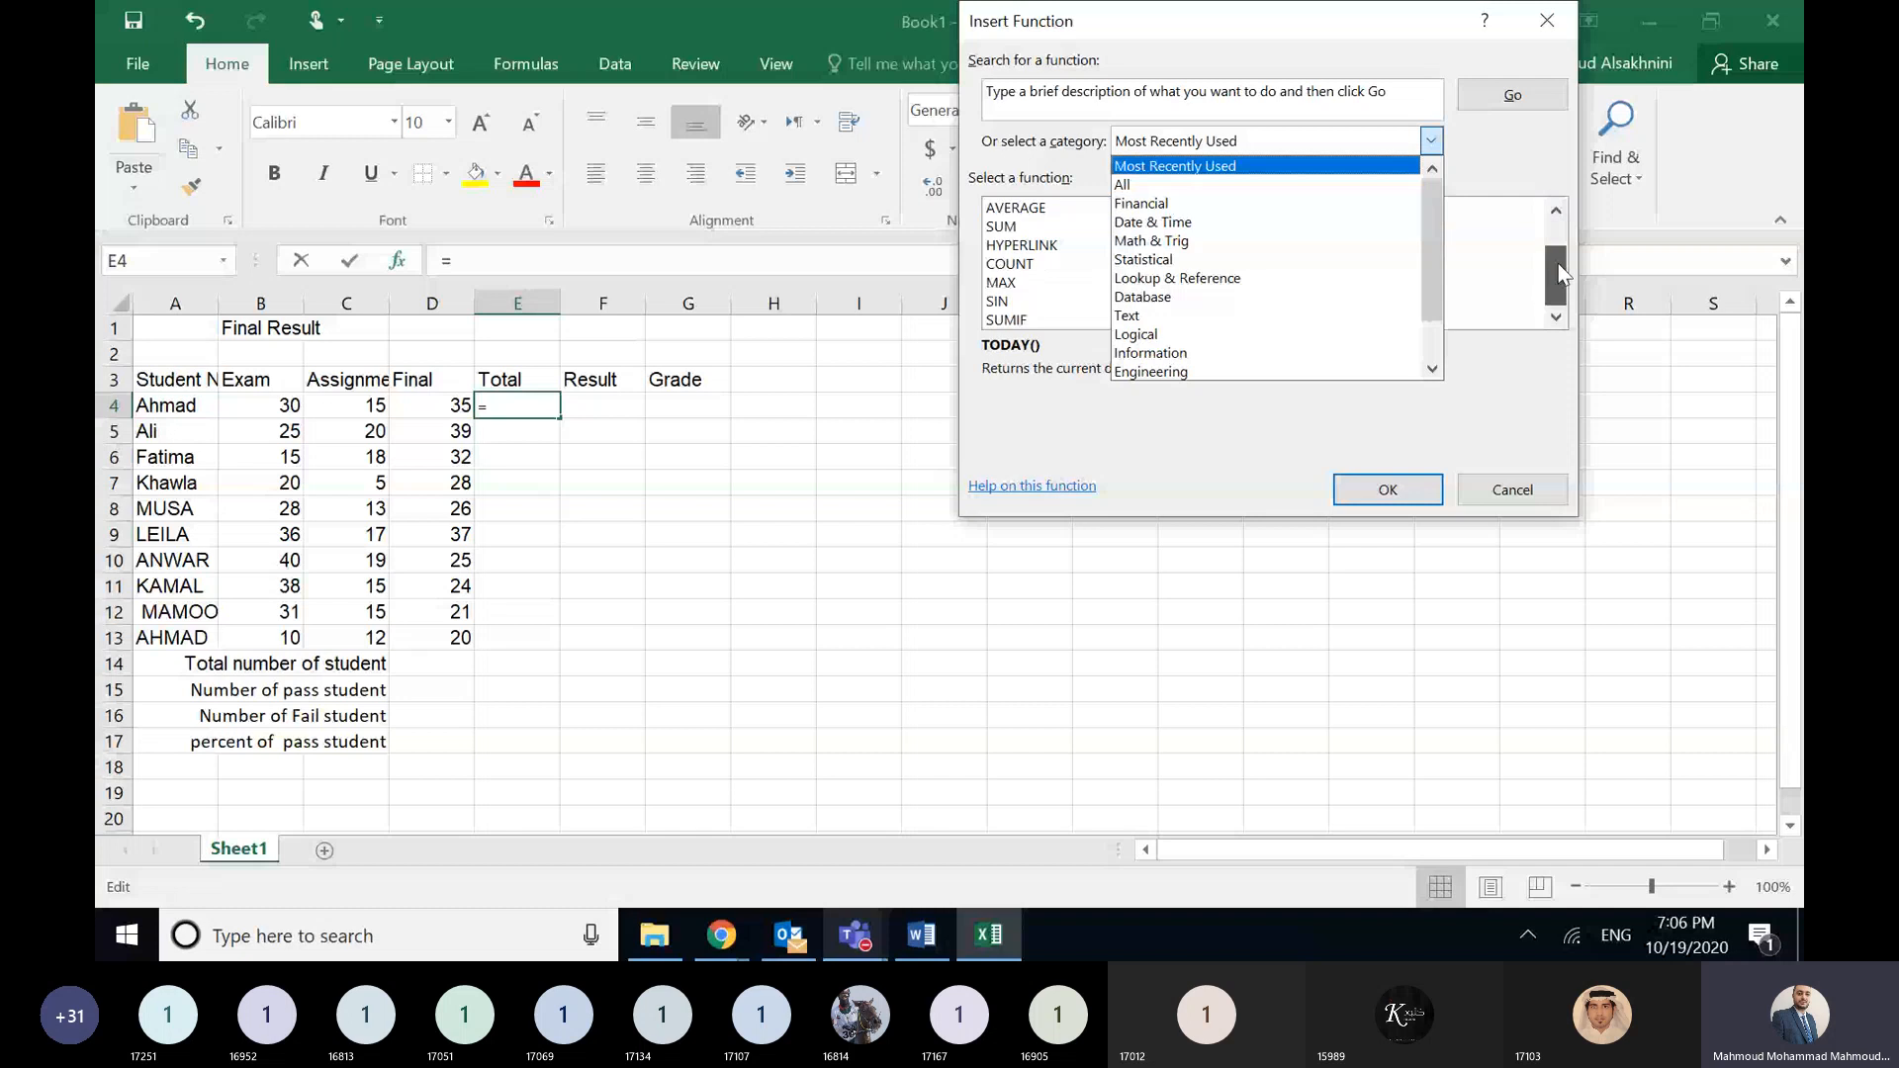
pyautogui.scroll(1, 1557, 263)
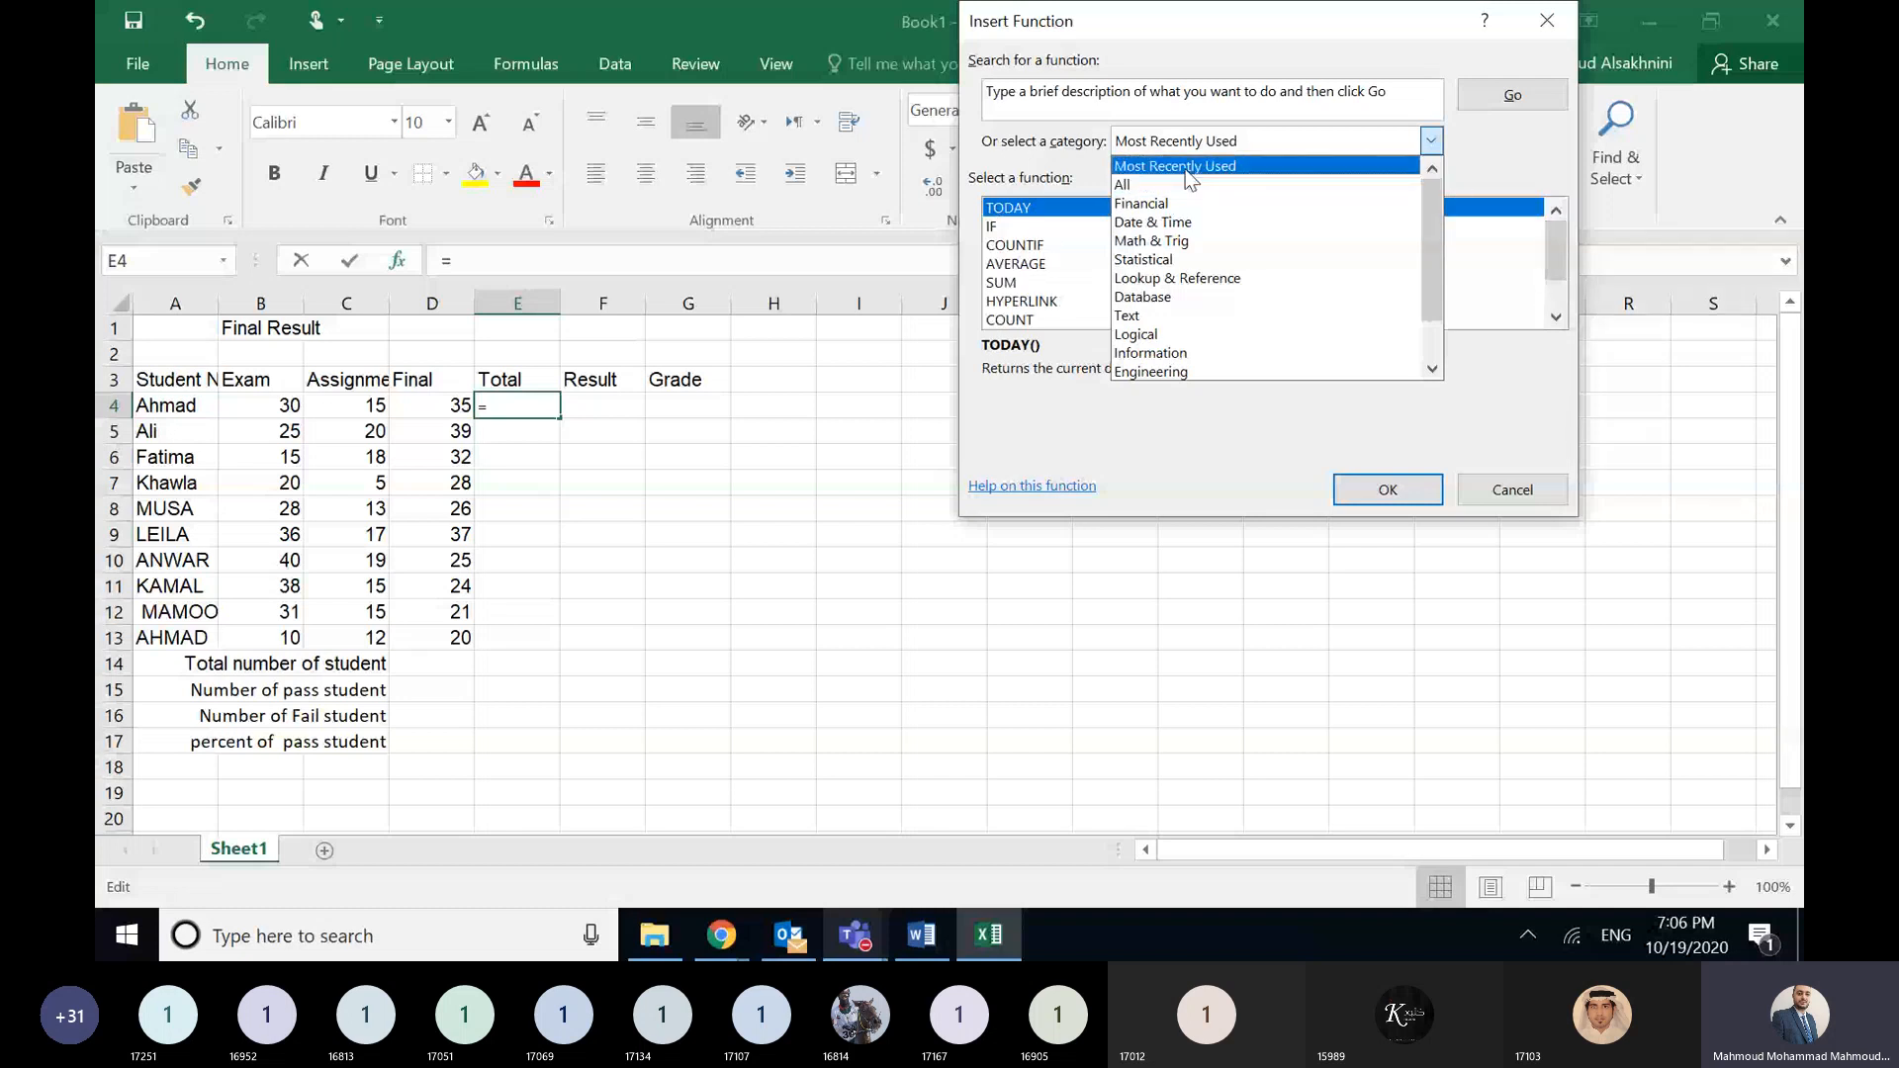
pyautogui.moveTo(1561, 241); pyautogui.dragTo(1325, 188)
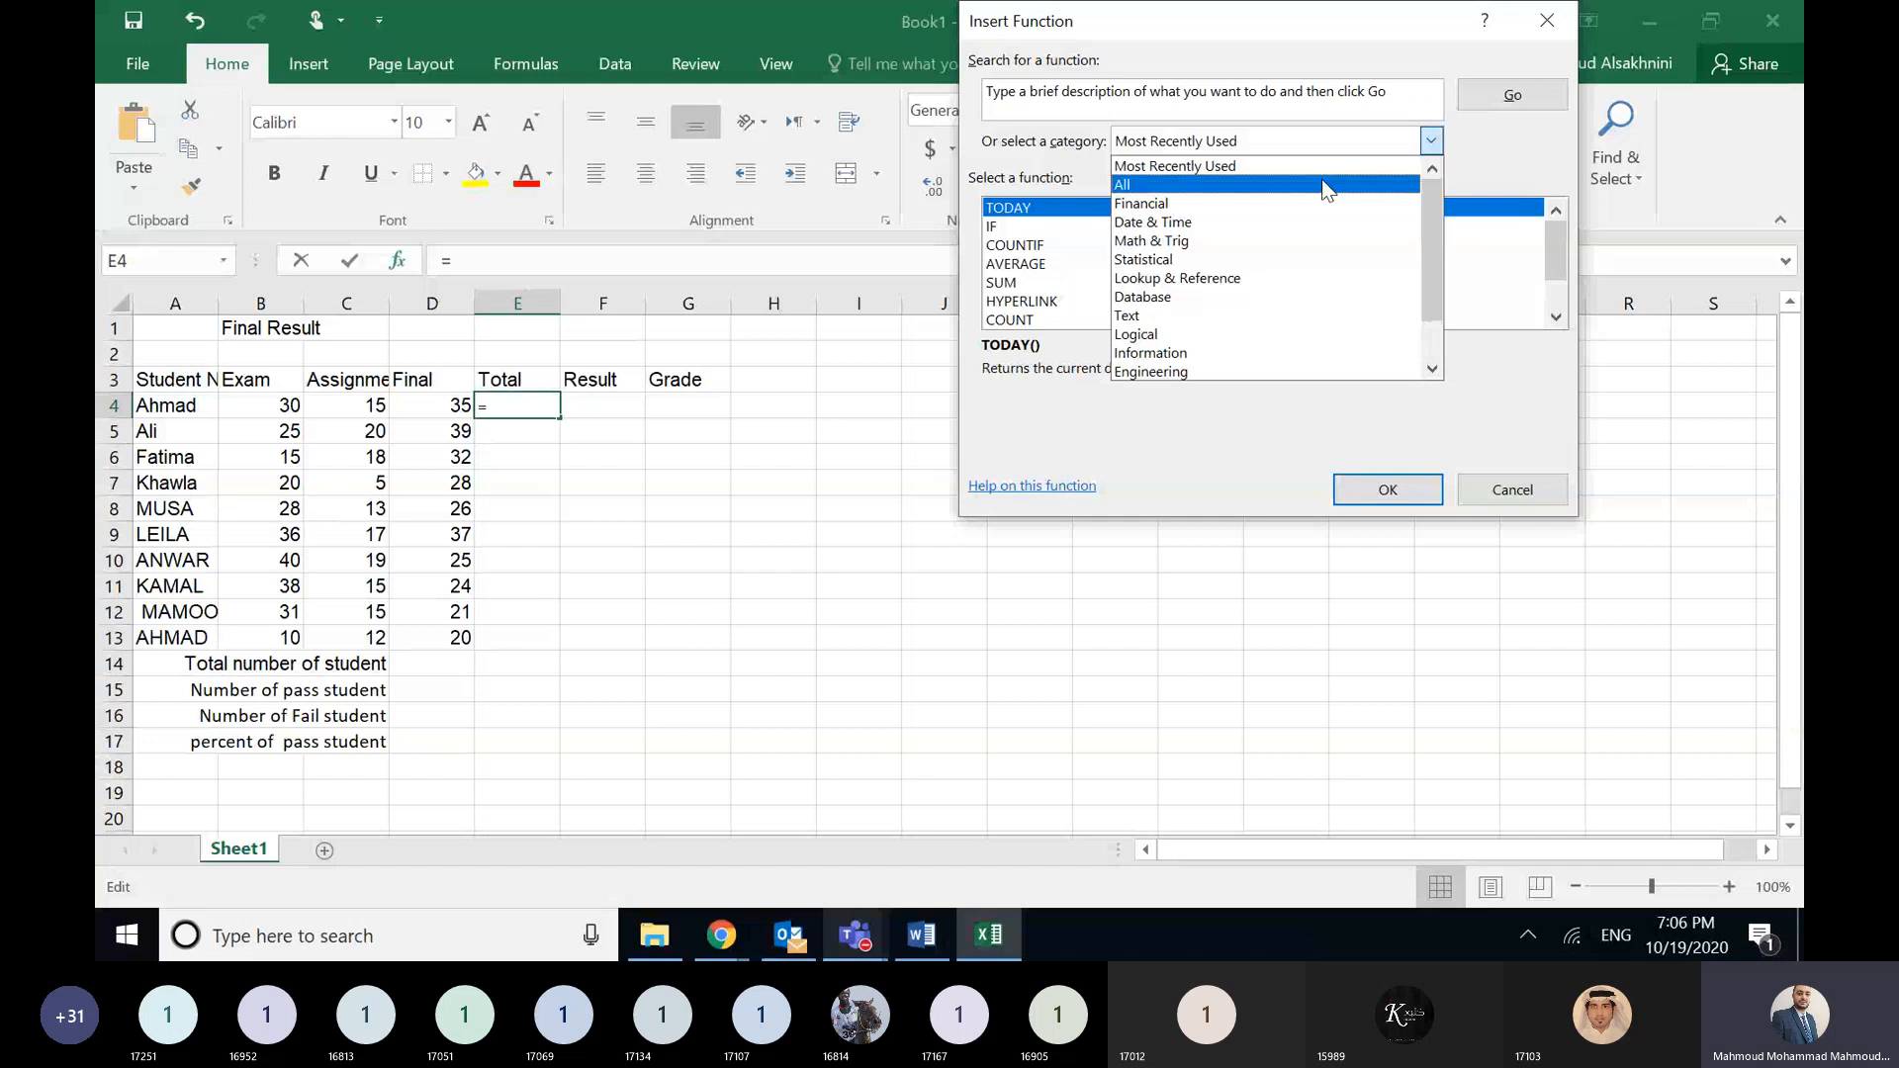
pyautogui.click(1325, 188)
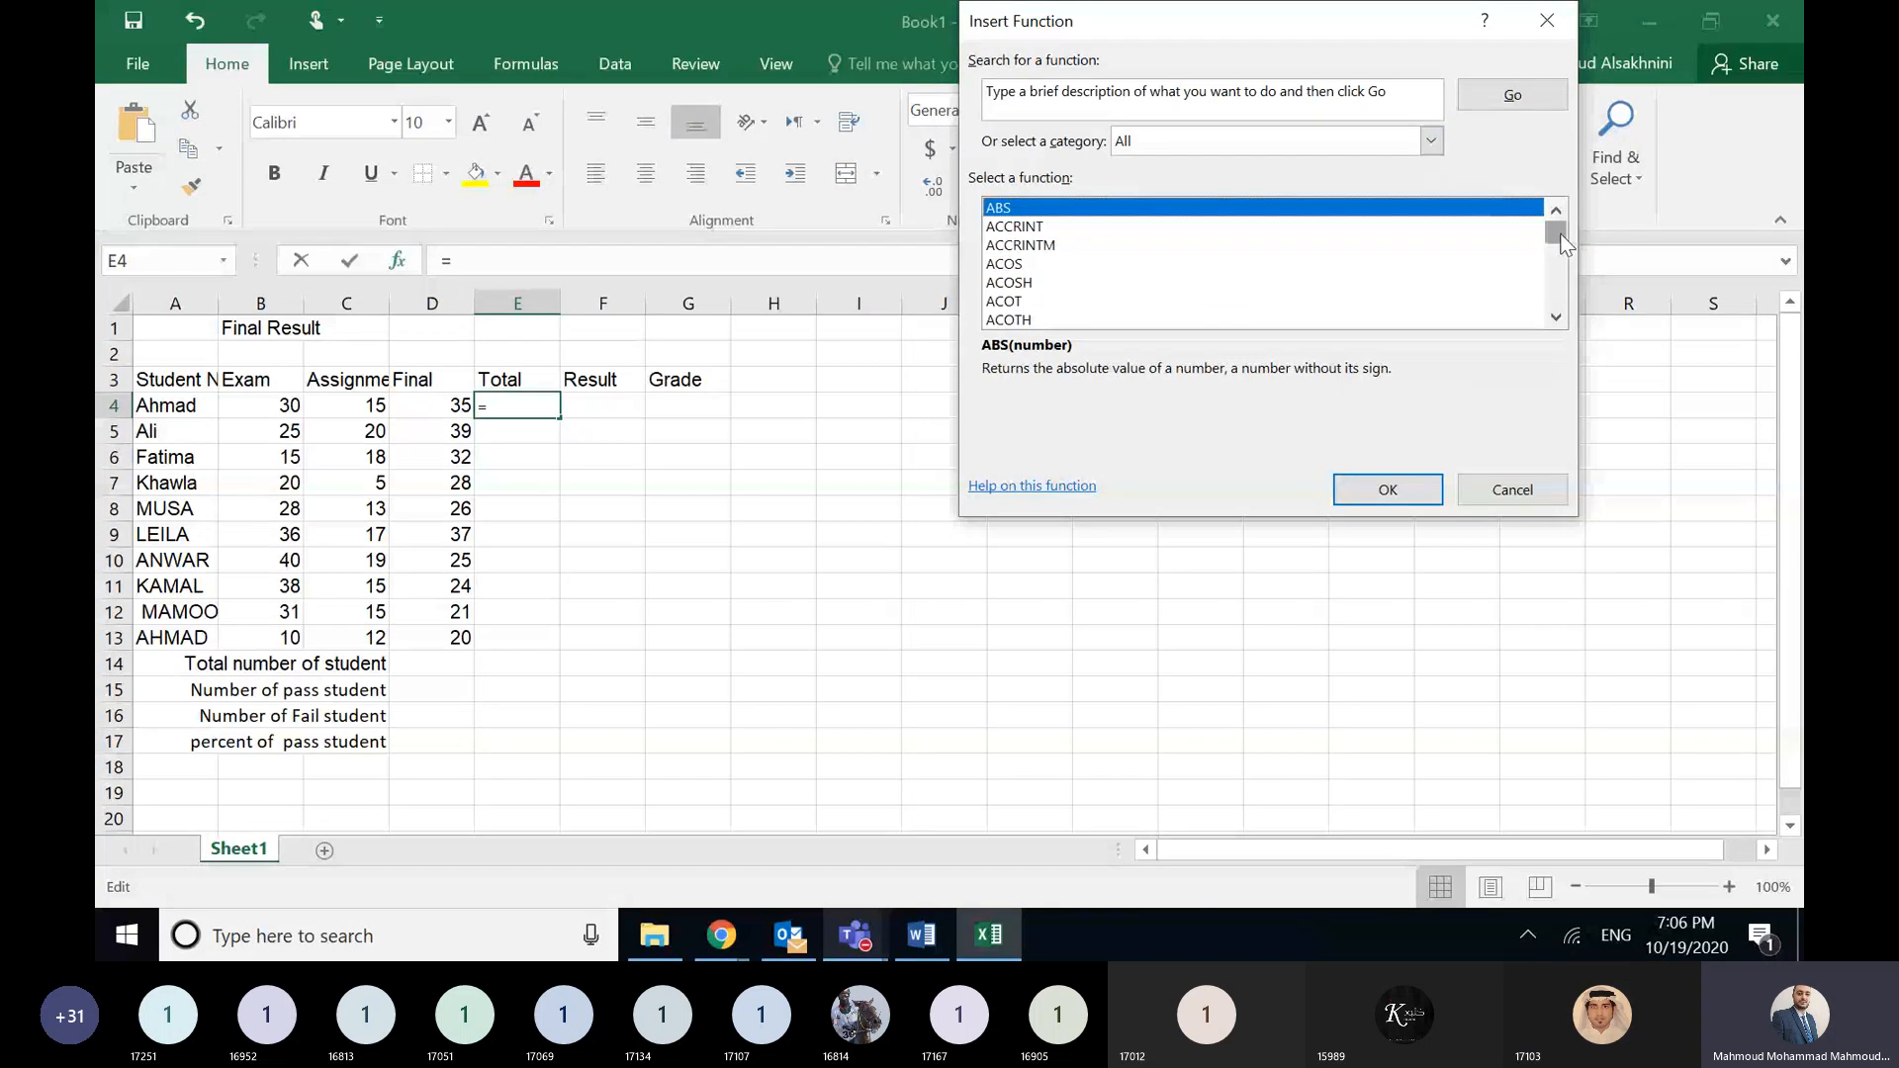
pyautogui.moveTo(1557, 234)
pyautogui.mouseDown()
pyautogui.moveTo(1557, 294)
pyautogui.moveTo(1565, 235)
pyautogui.mouseUp()
pyautogui.click(1510, 499)
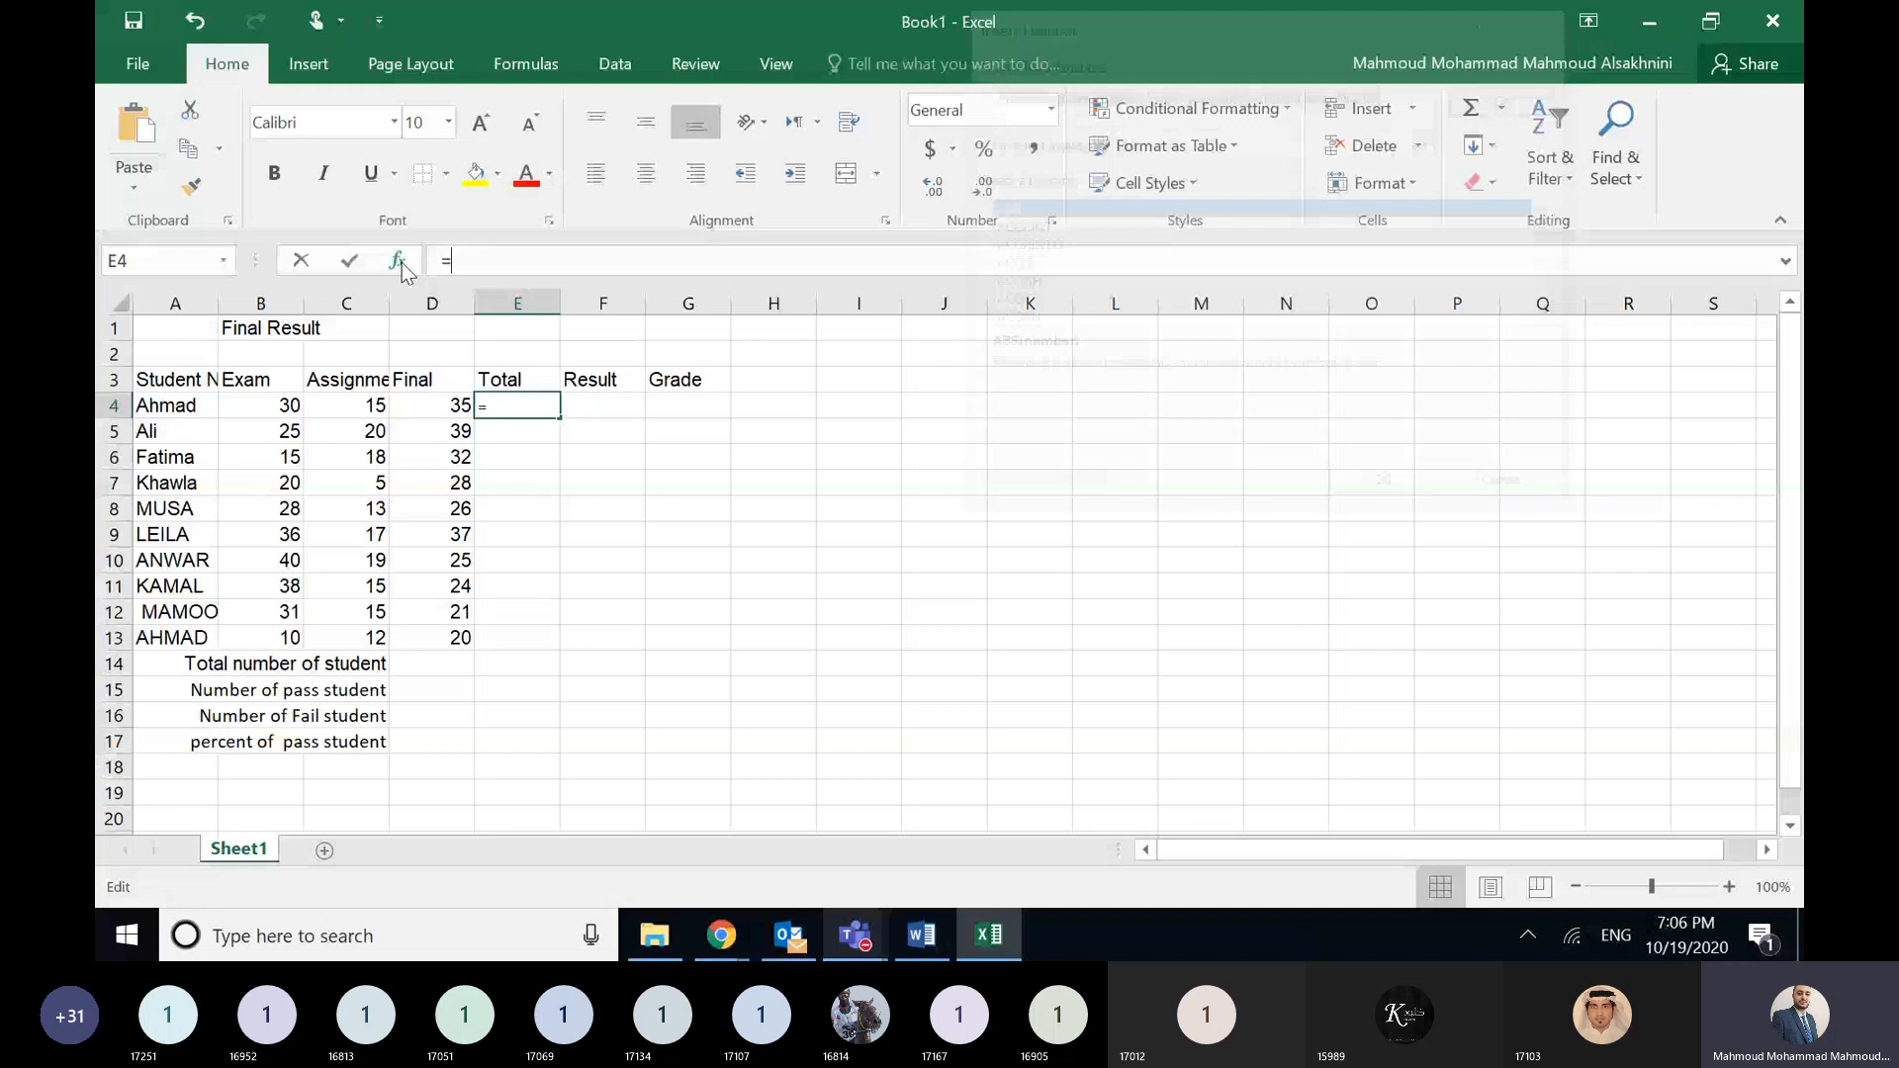
pyautogui.click(1523, 483)
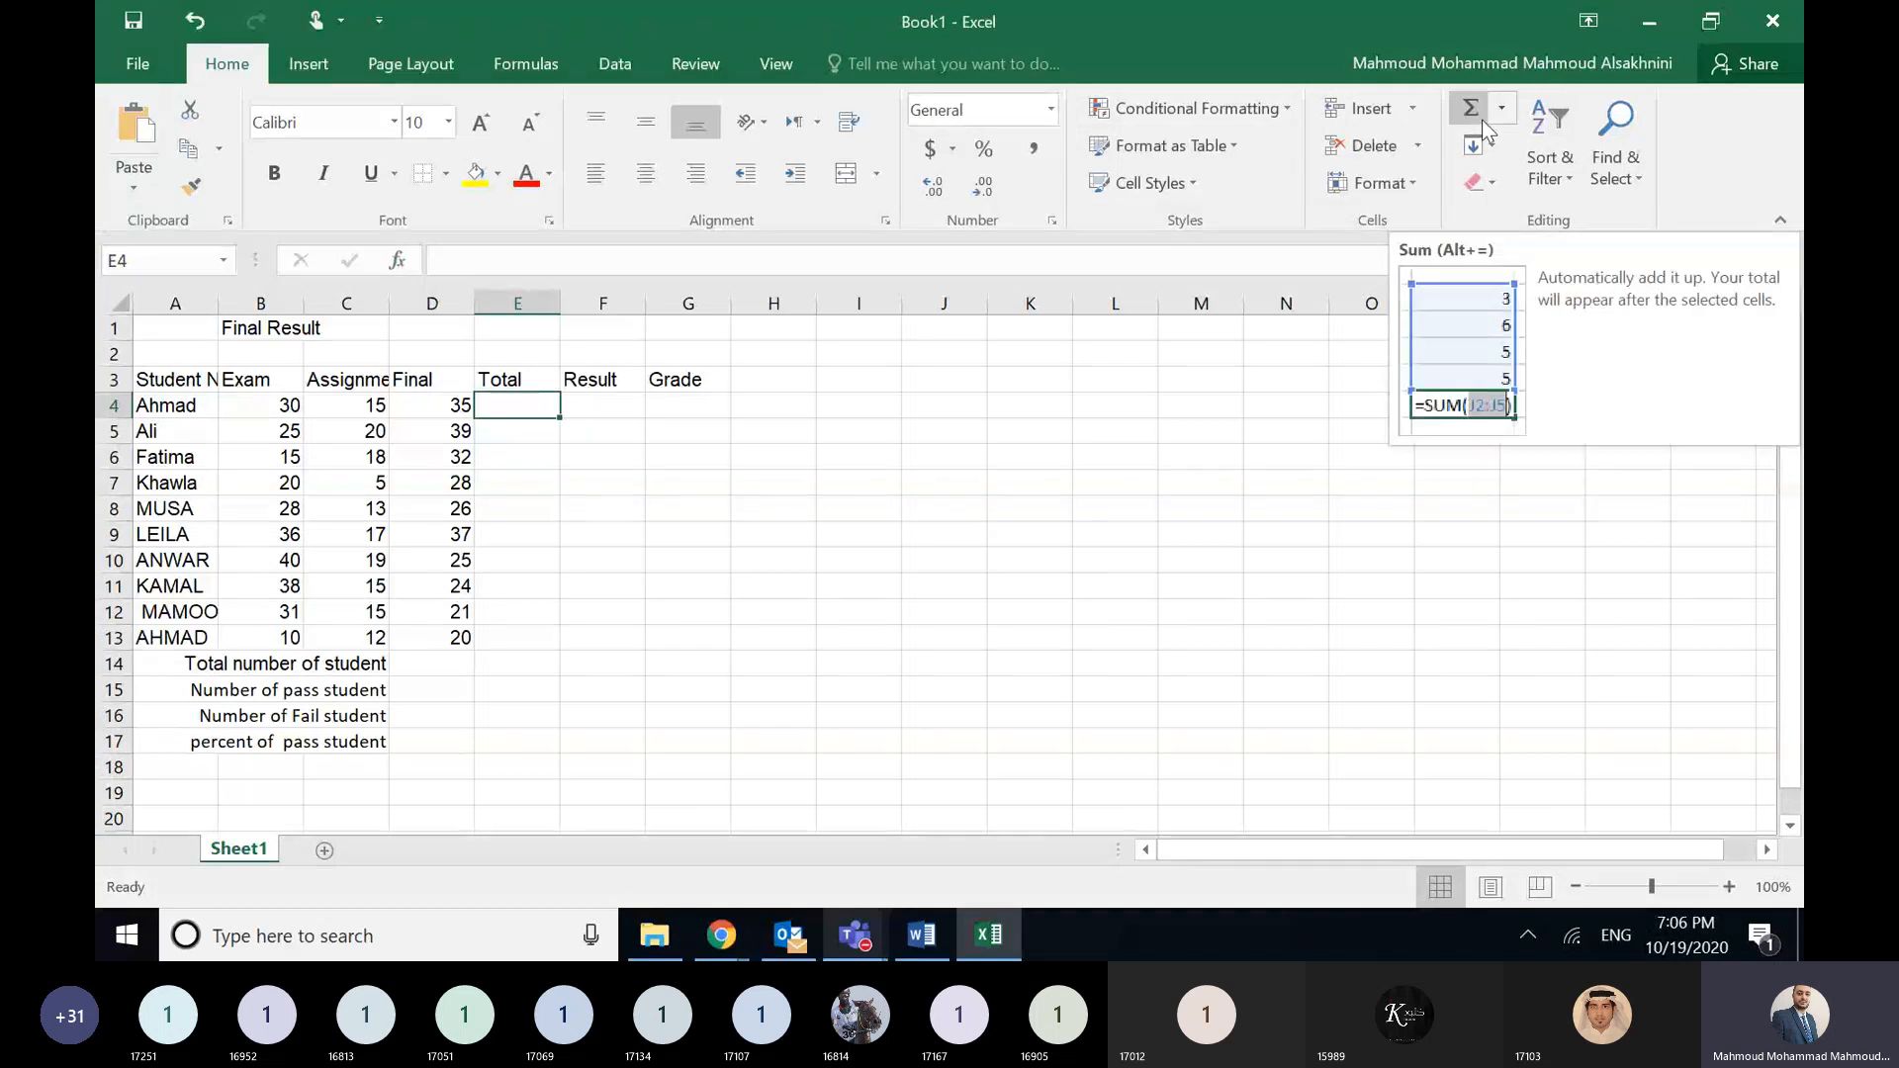
# - Examine the AutoSum options, its additional functions and the Function Library without inserting anything
pyautogui.click(1505, 112)
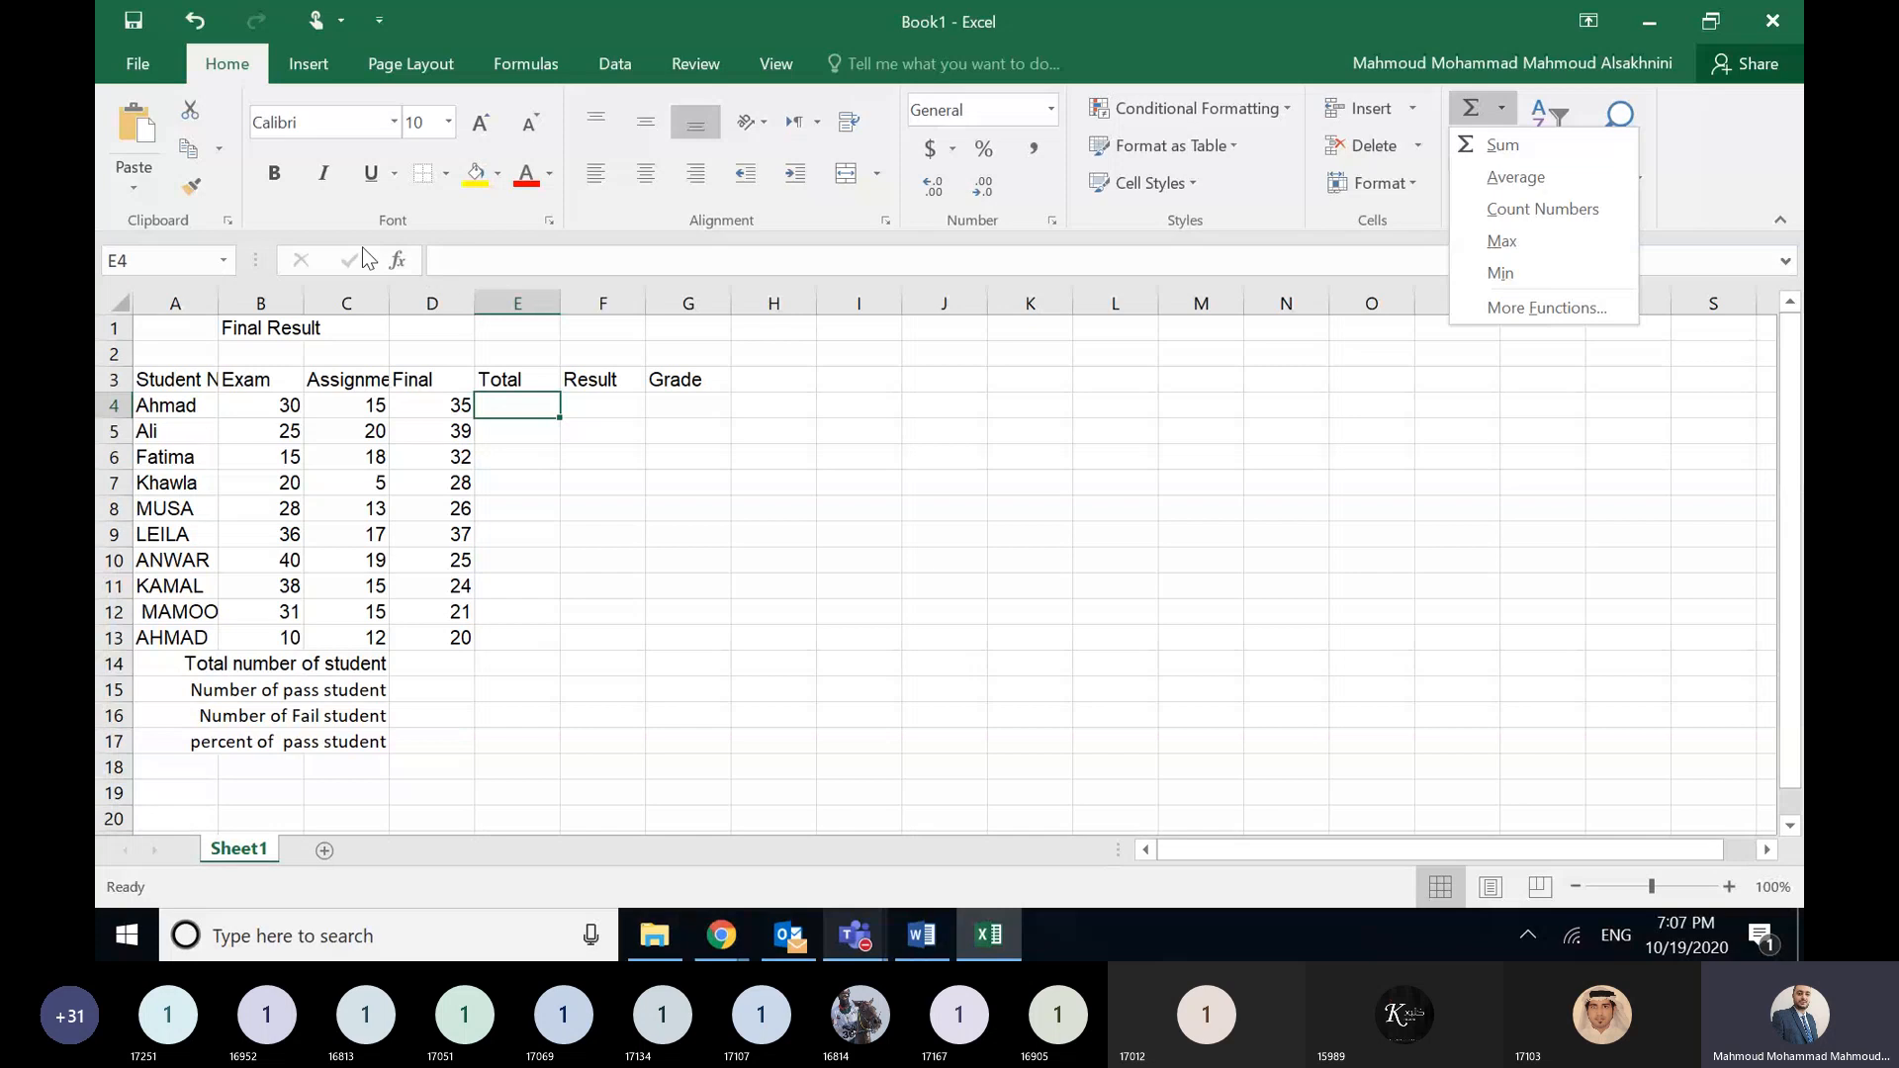
pyautogui.click(1502, 314)
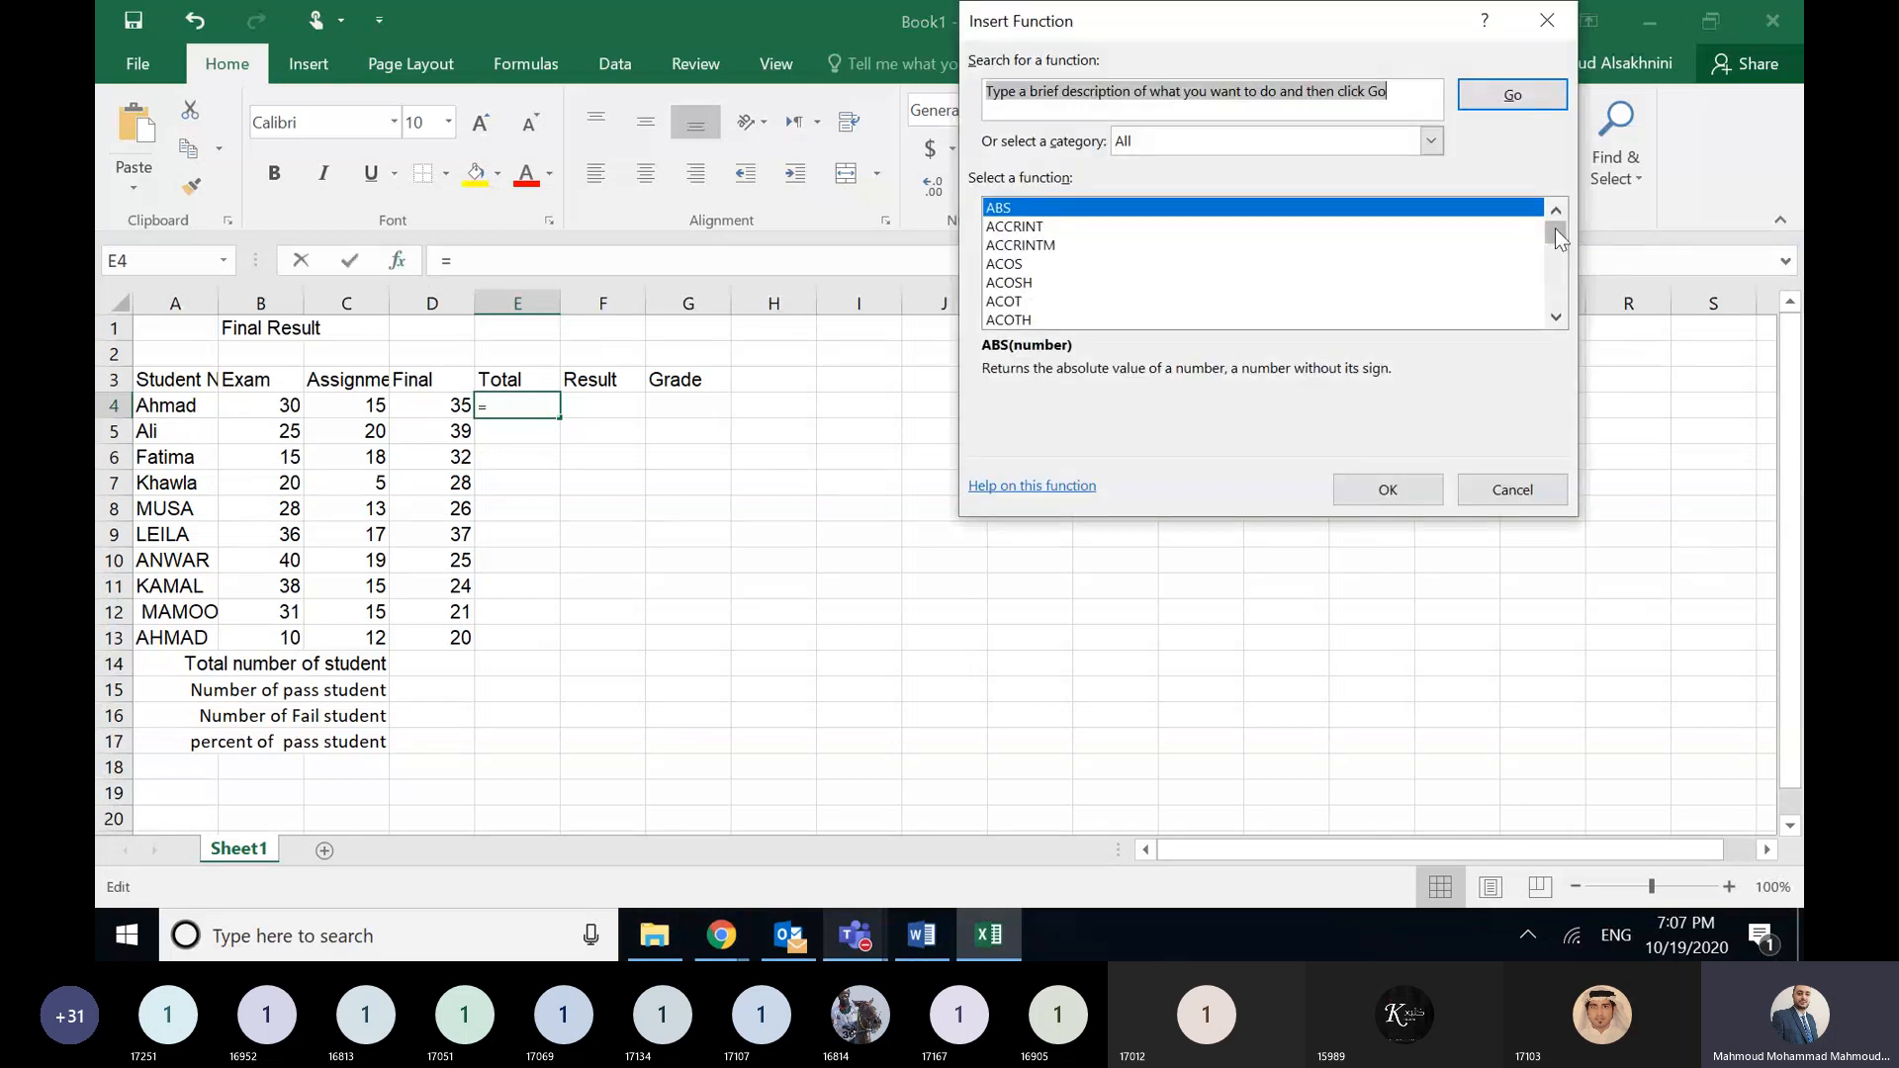
pyautogui.moveTo(1556, 227)
pyautogui.mouseDown()
pyautogui.moveTo(1556, 289)
pyautogui.moveTo(1564, 204)
pyautogui.mouseUp()
pyautogui.click(1550, 499)
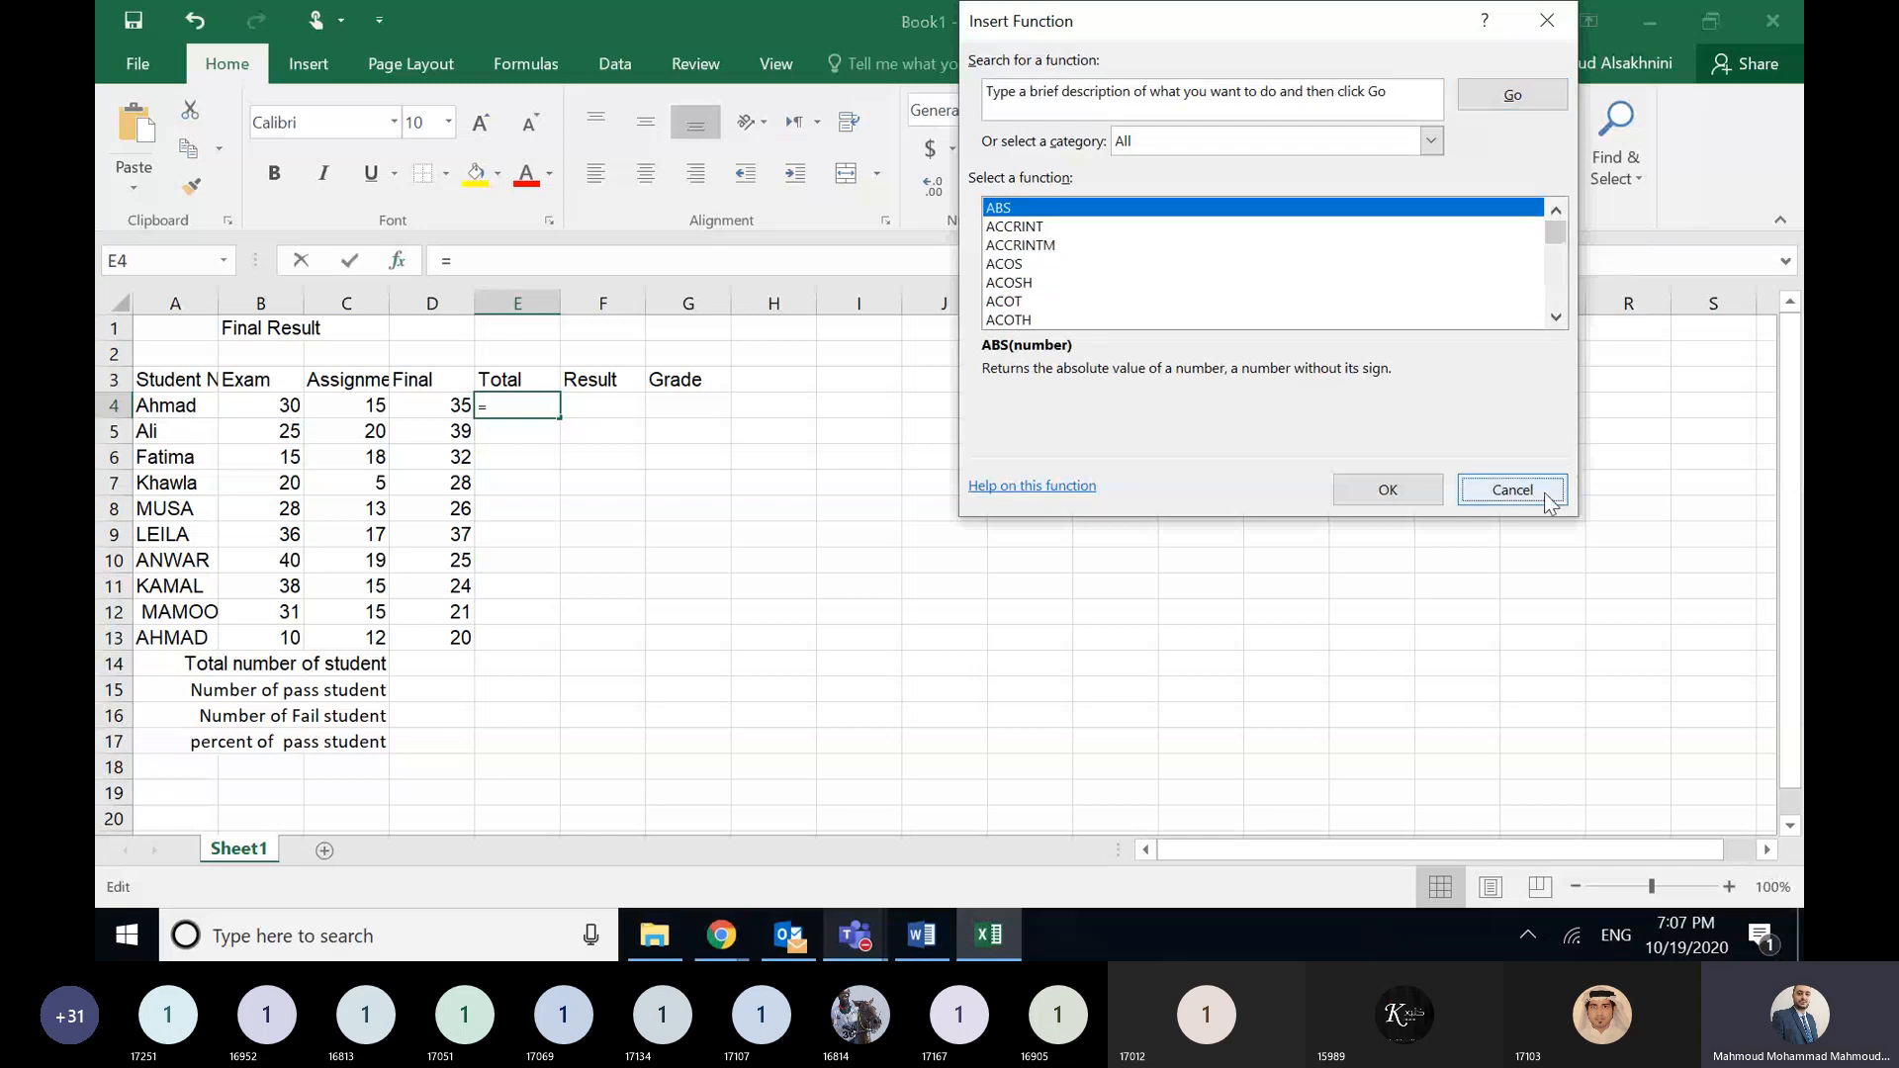
pyautogui.click(515, 65)
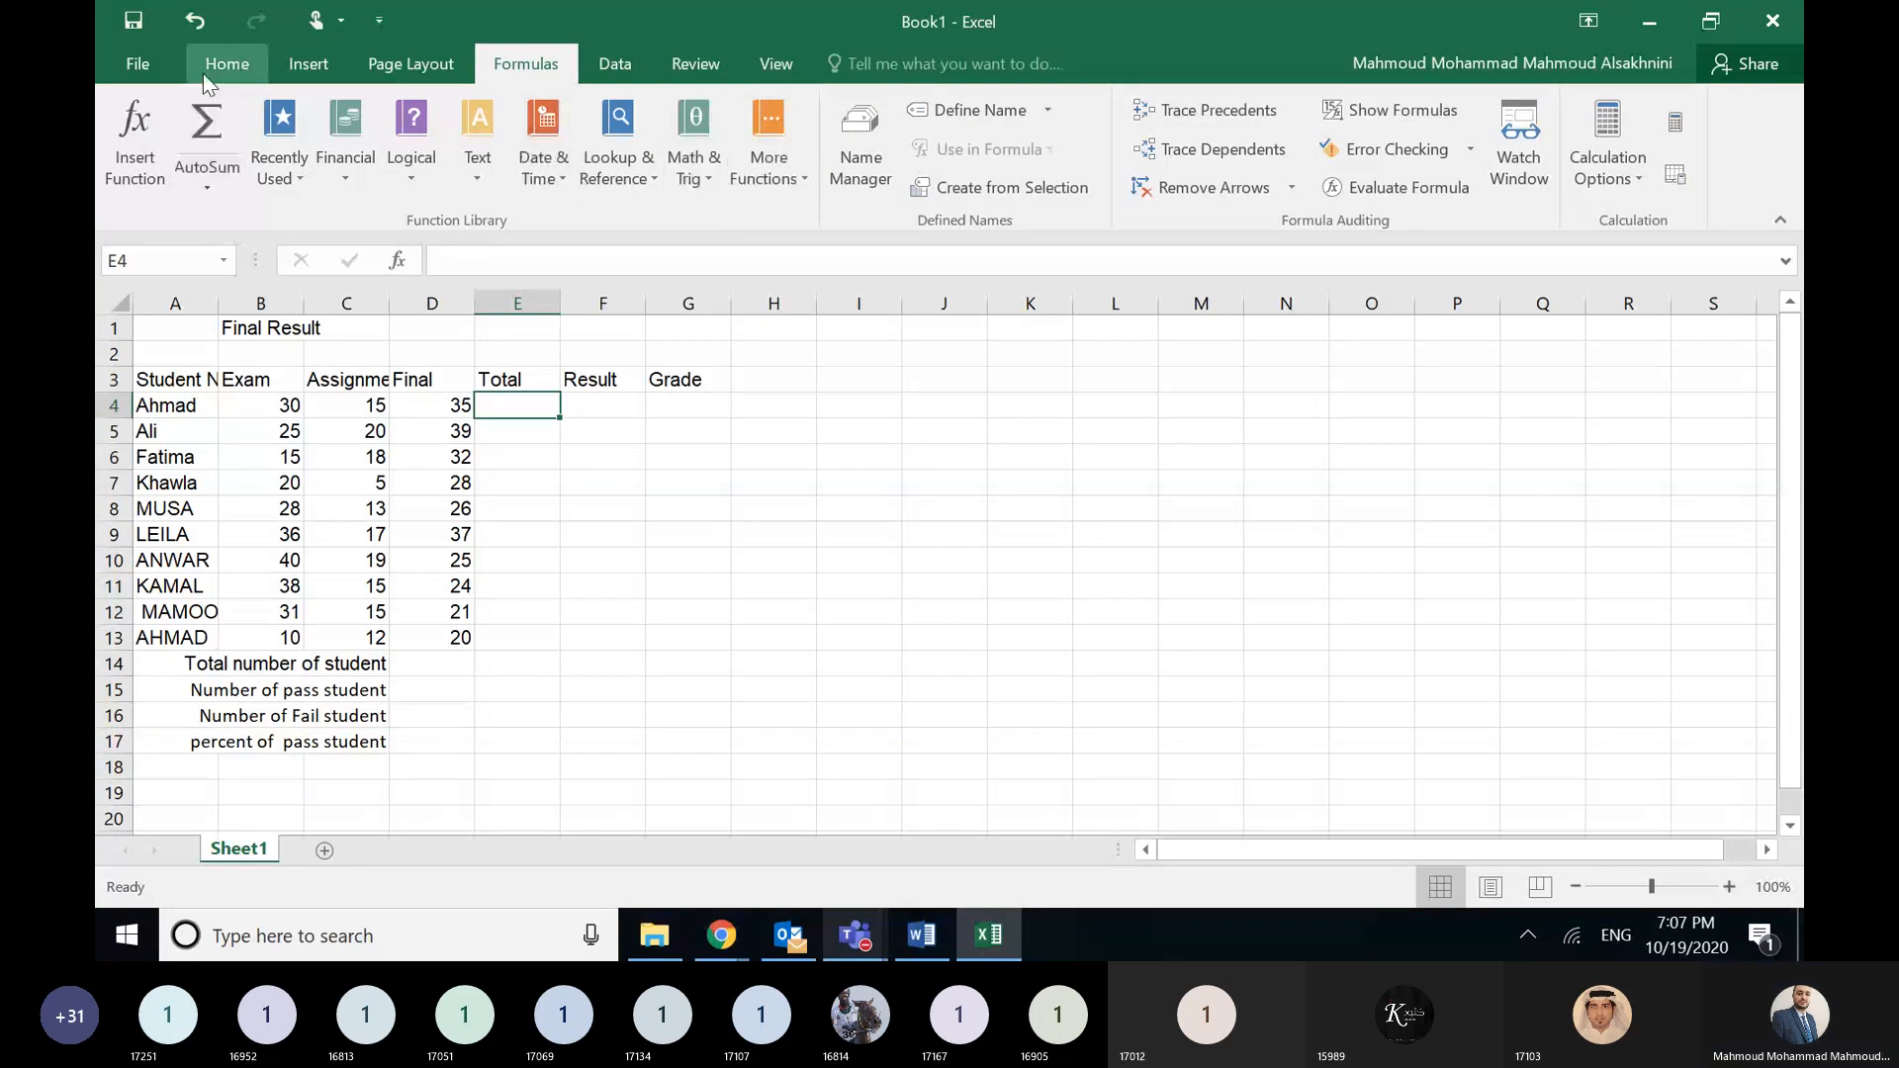
pyautogui.click(227, 65)
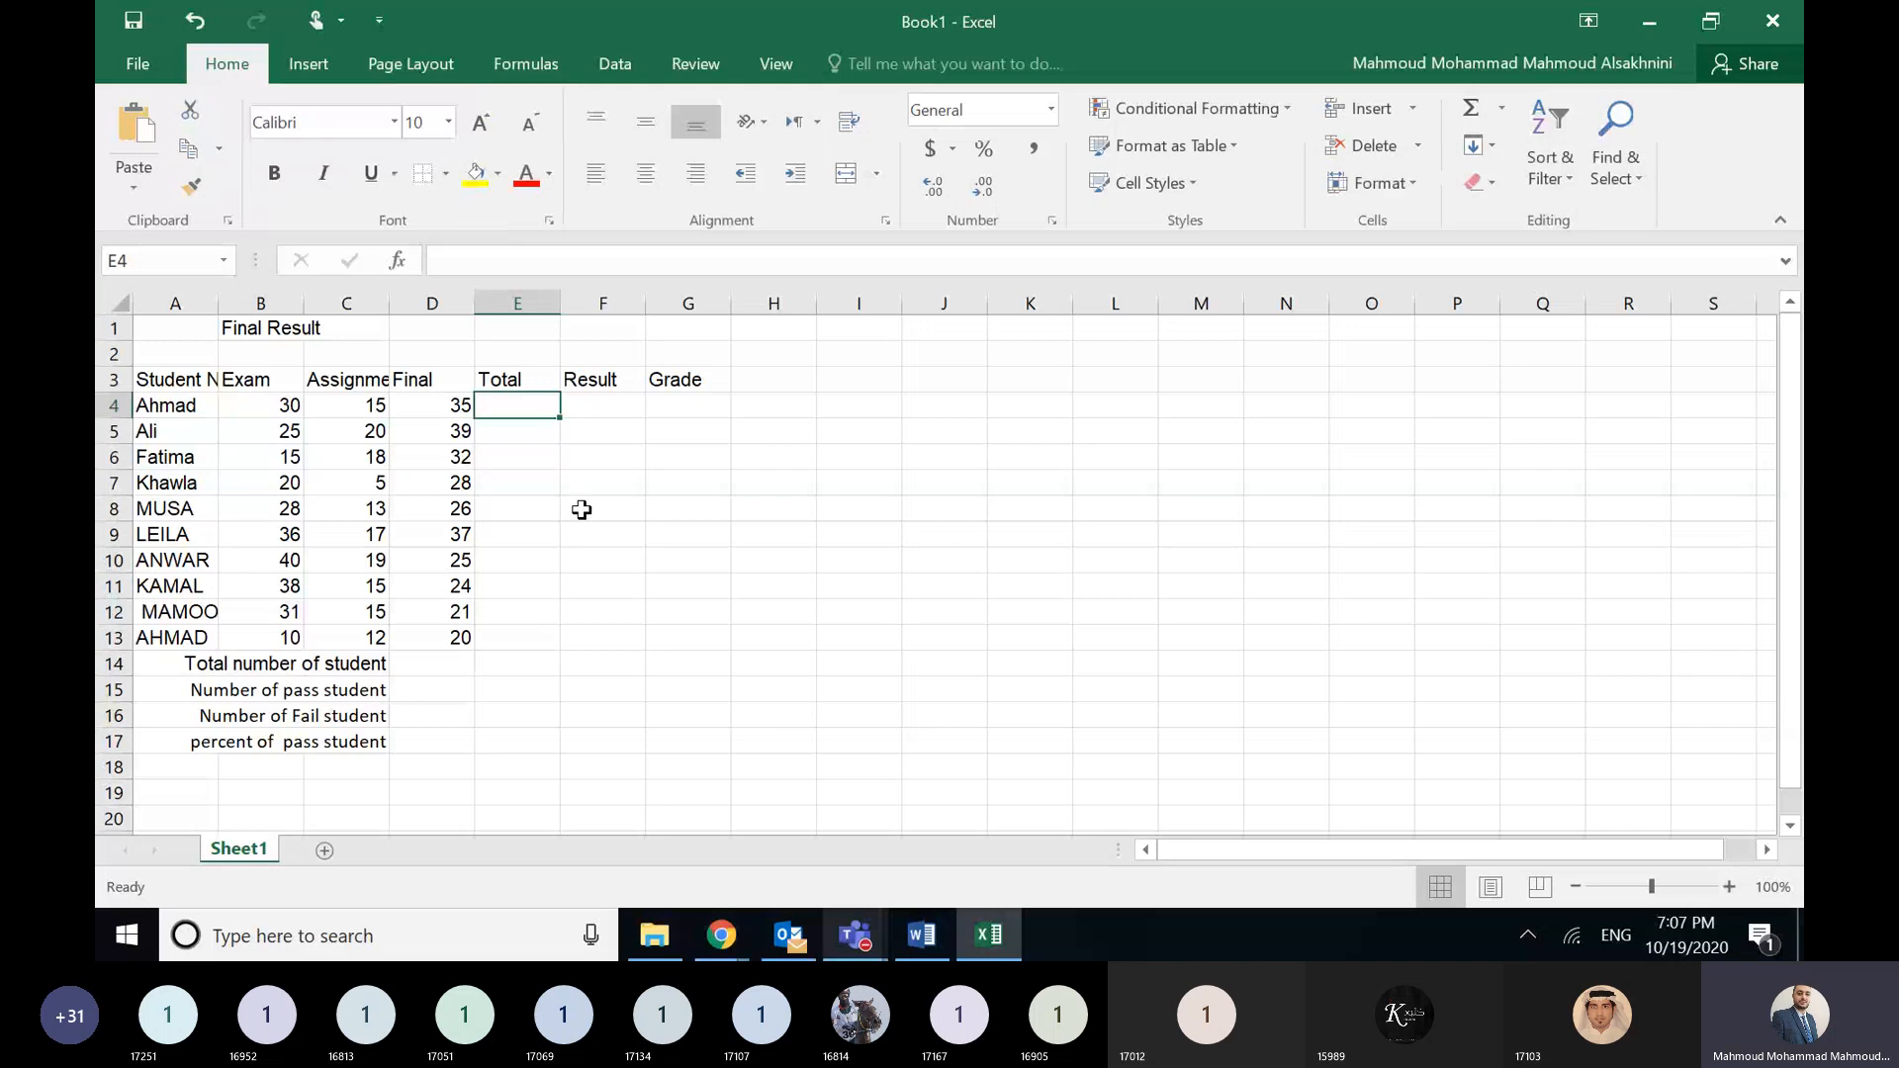
pyautogui.write('=sum')
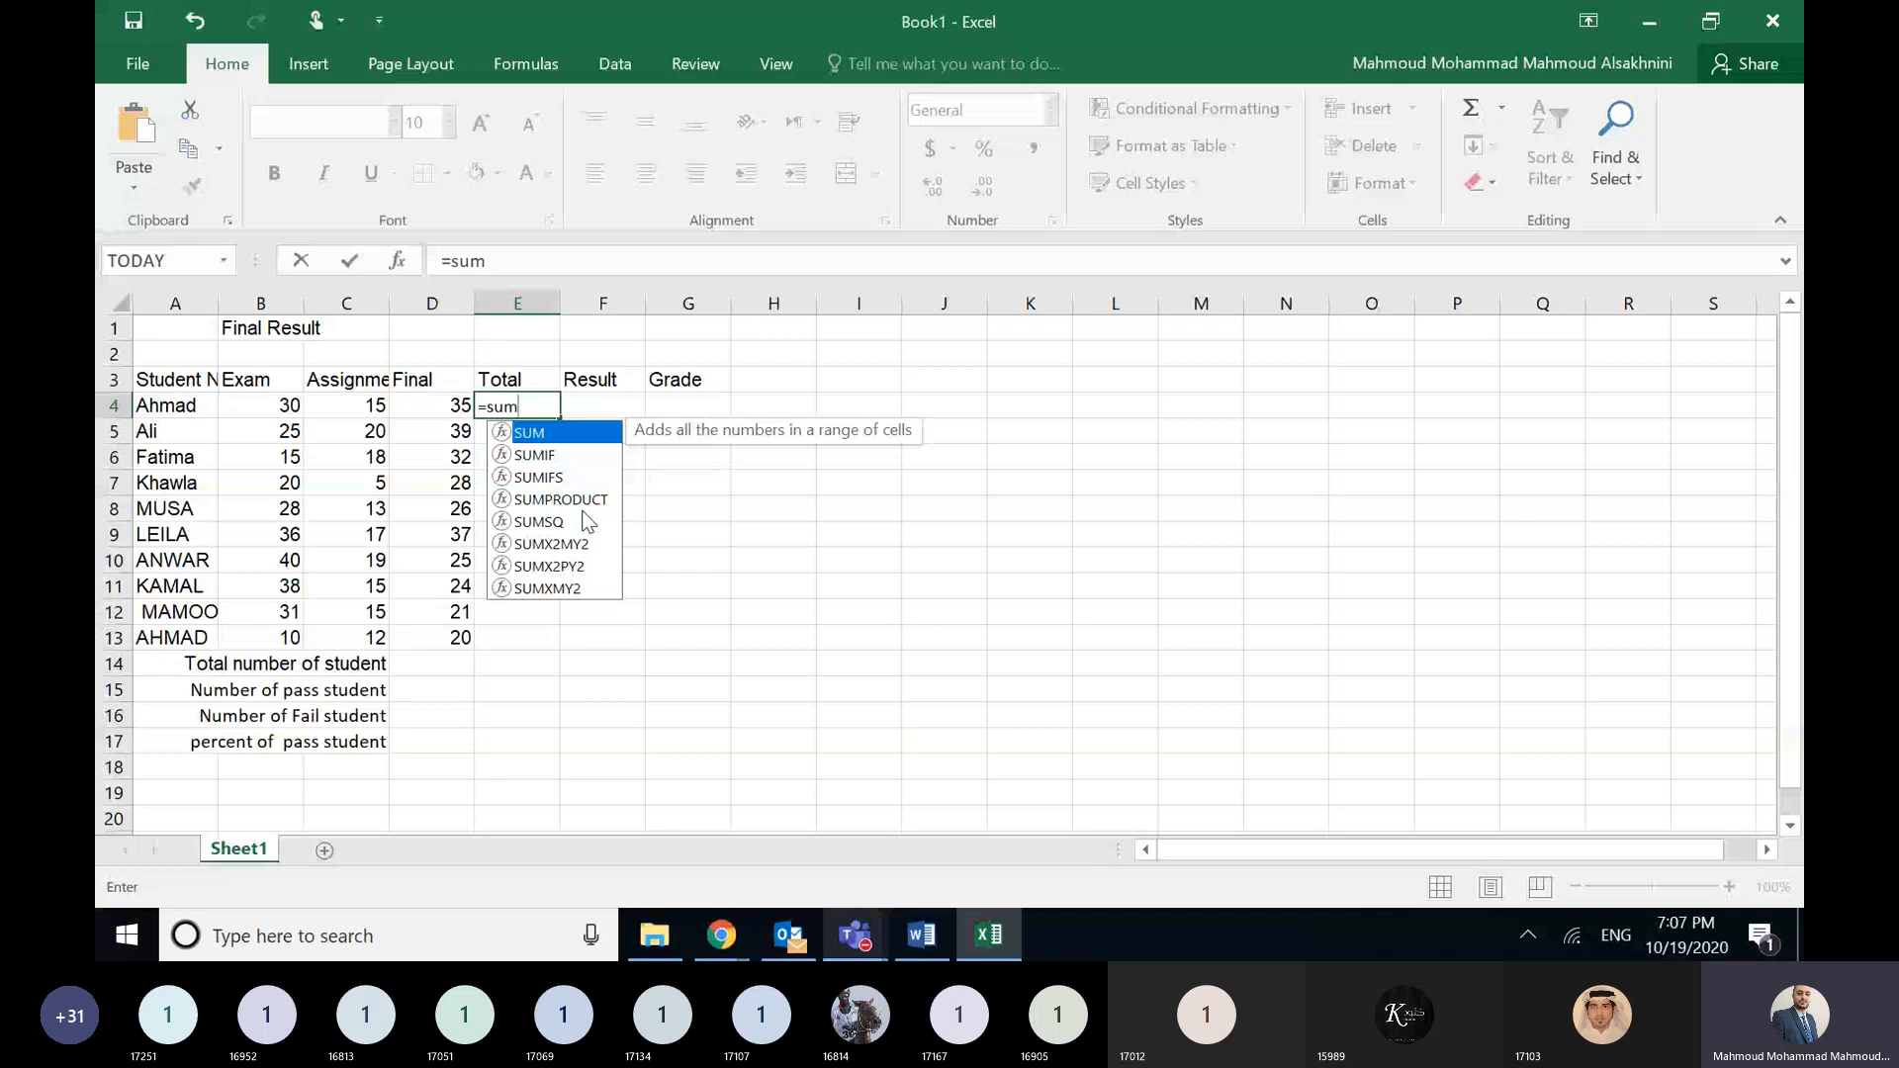
pyautogui.press('BackSpace')
pyautogui.press('BackSpace')
pyautogui.press('BackSpace')
pyautogui.press('BackSpace')
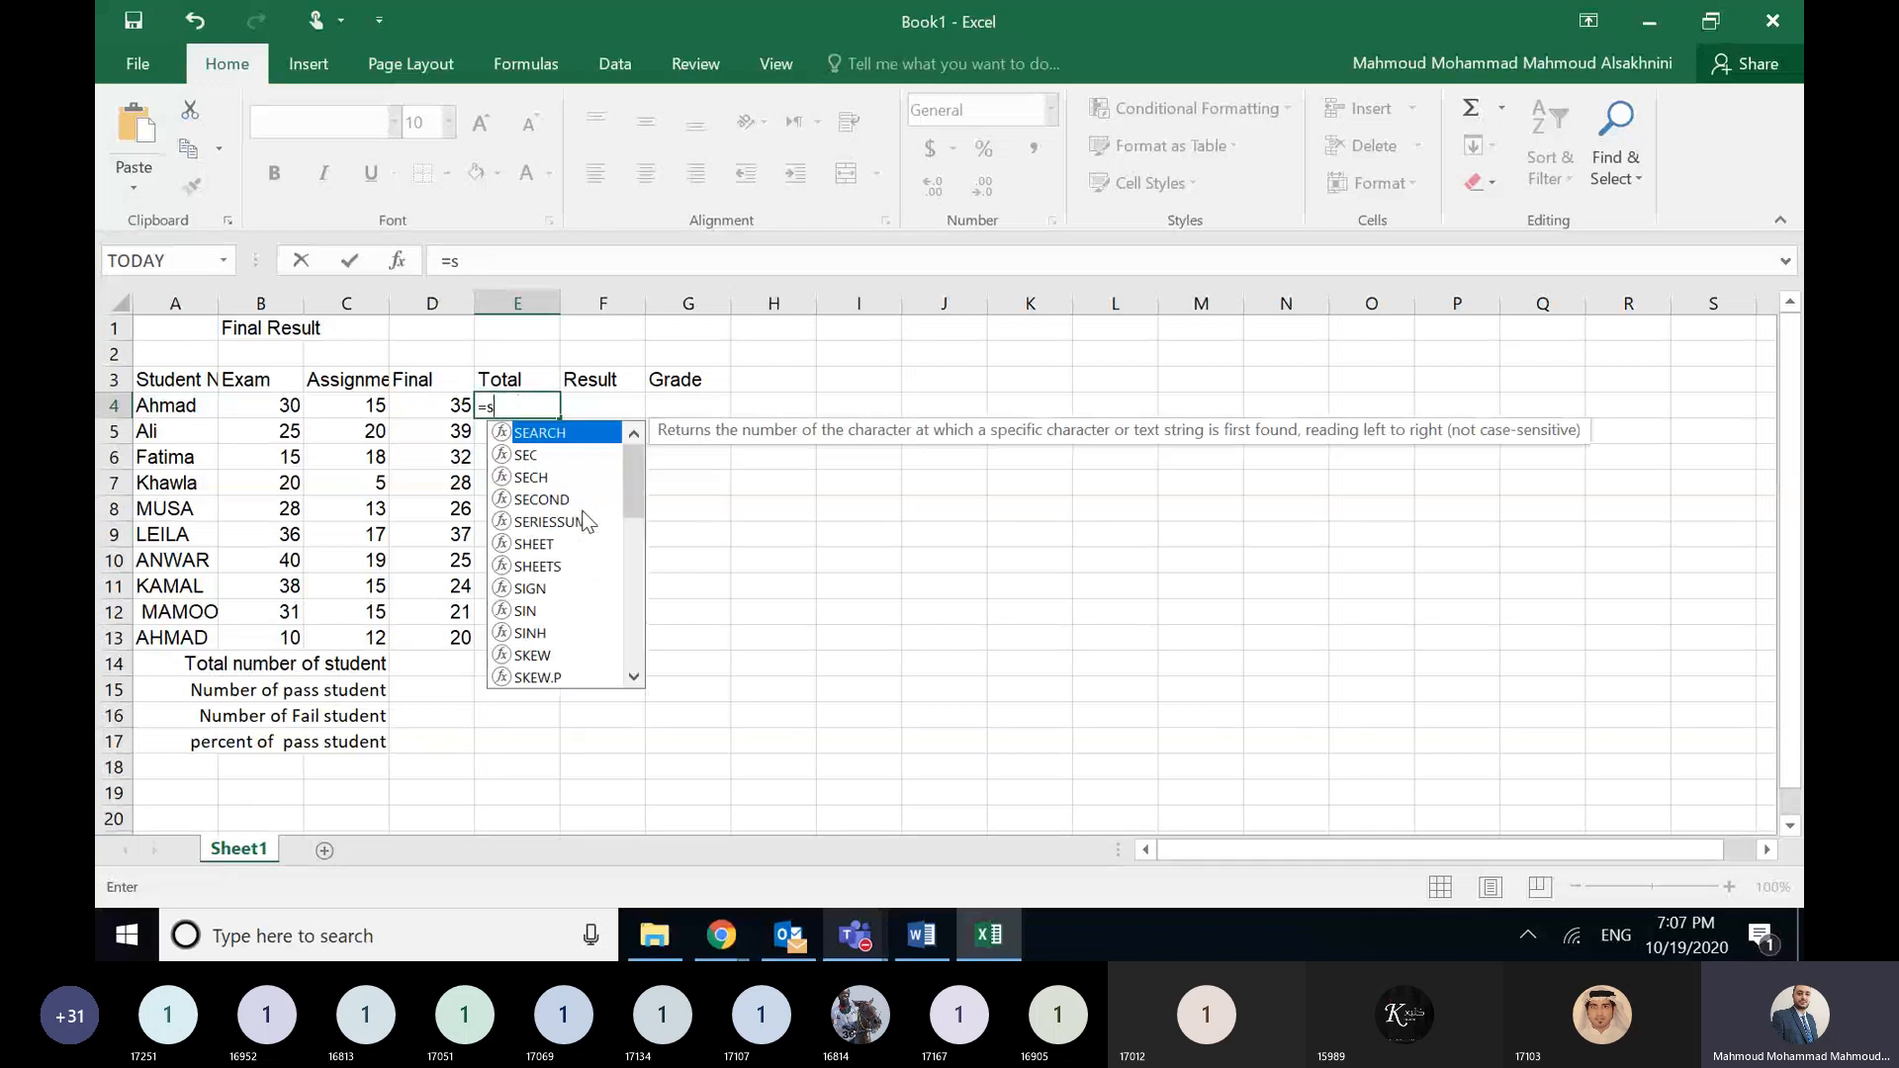
pyautogui.click(1022, 589)
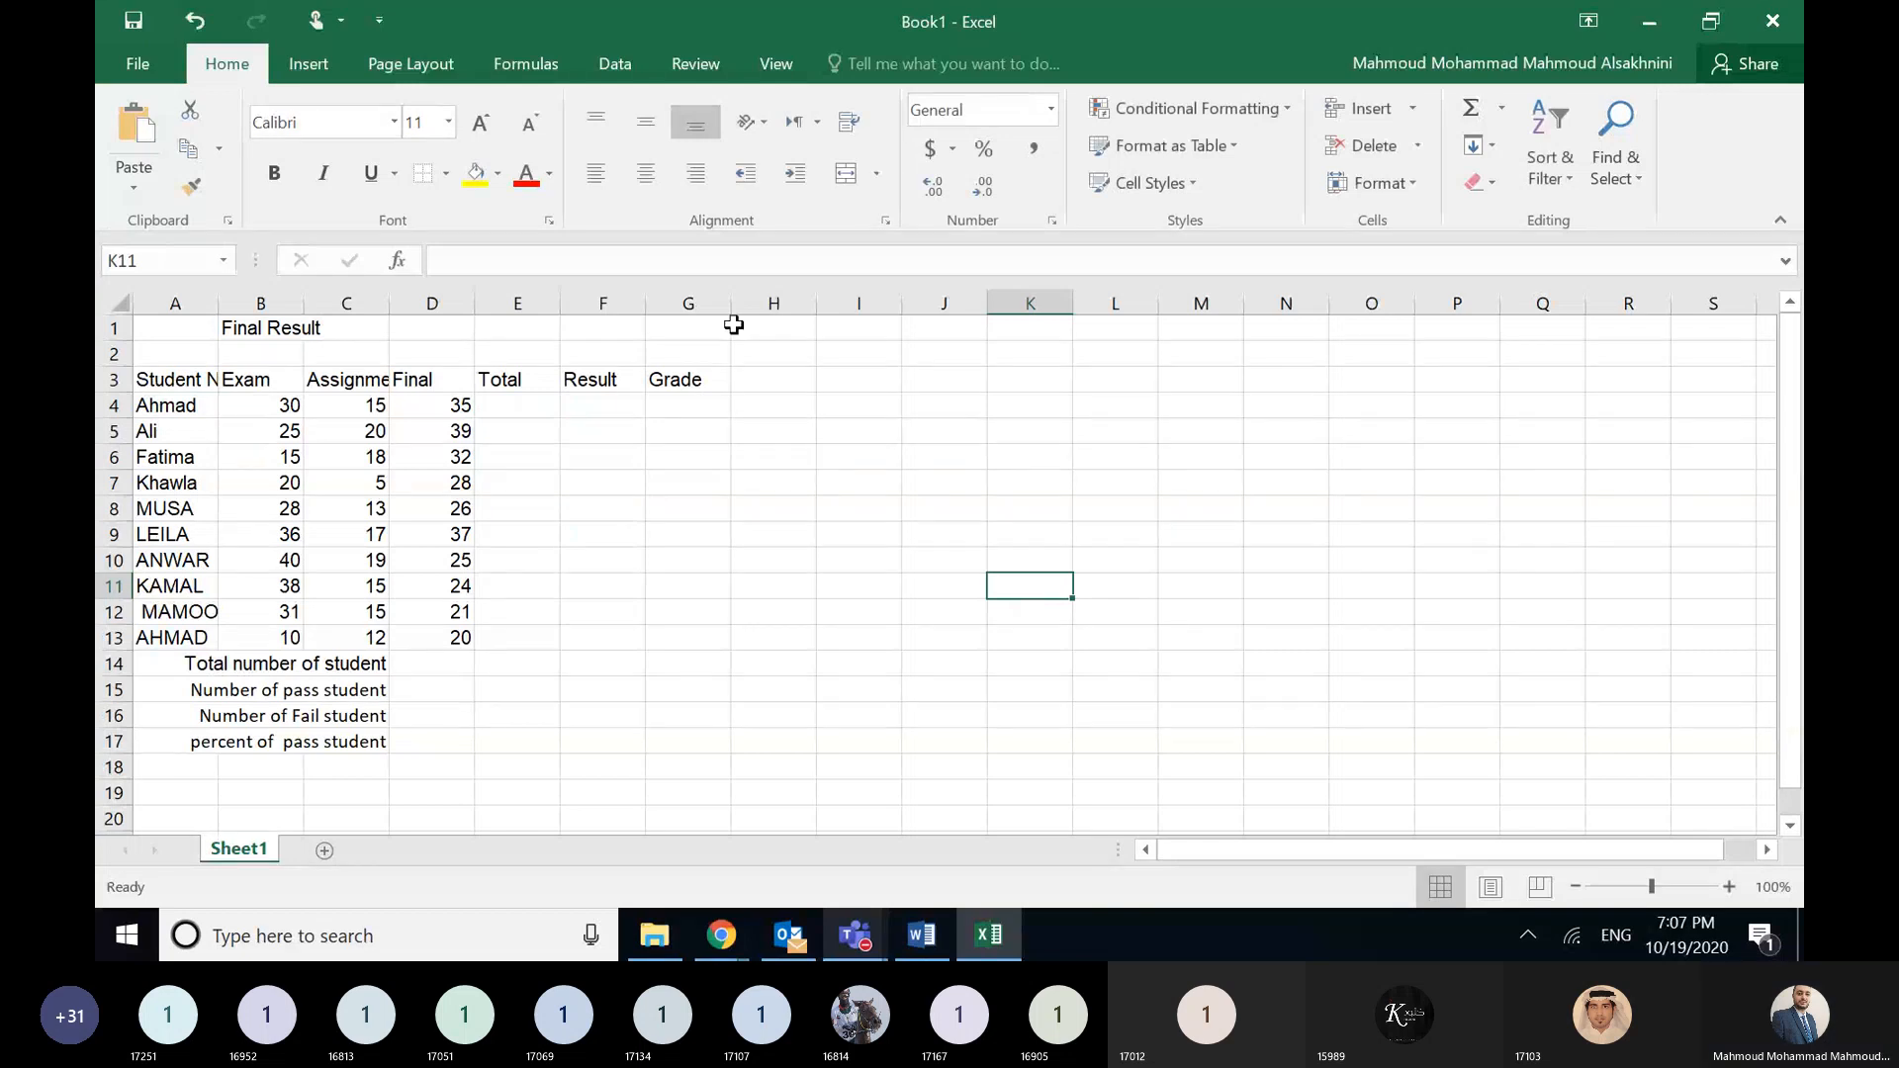
# - Examine the AutoSum functions for empty cell E4 and for the selected range A1:D17 without inserting any
pyautogui.click(525, 411)
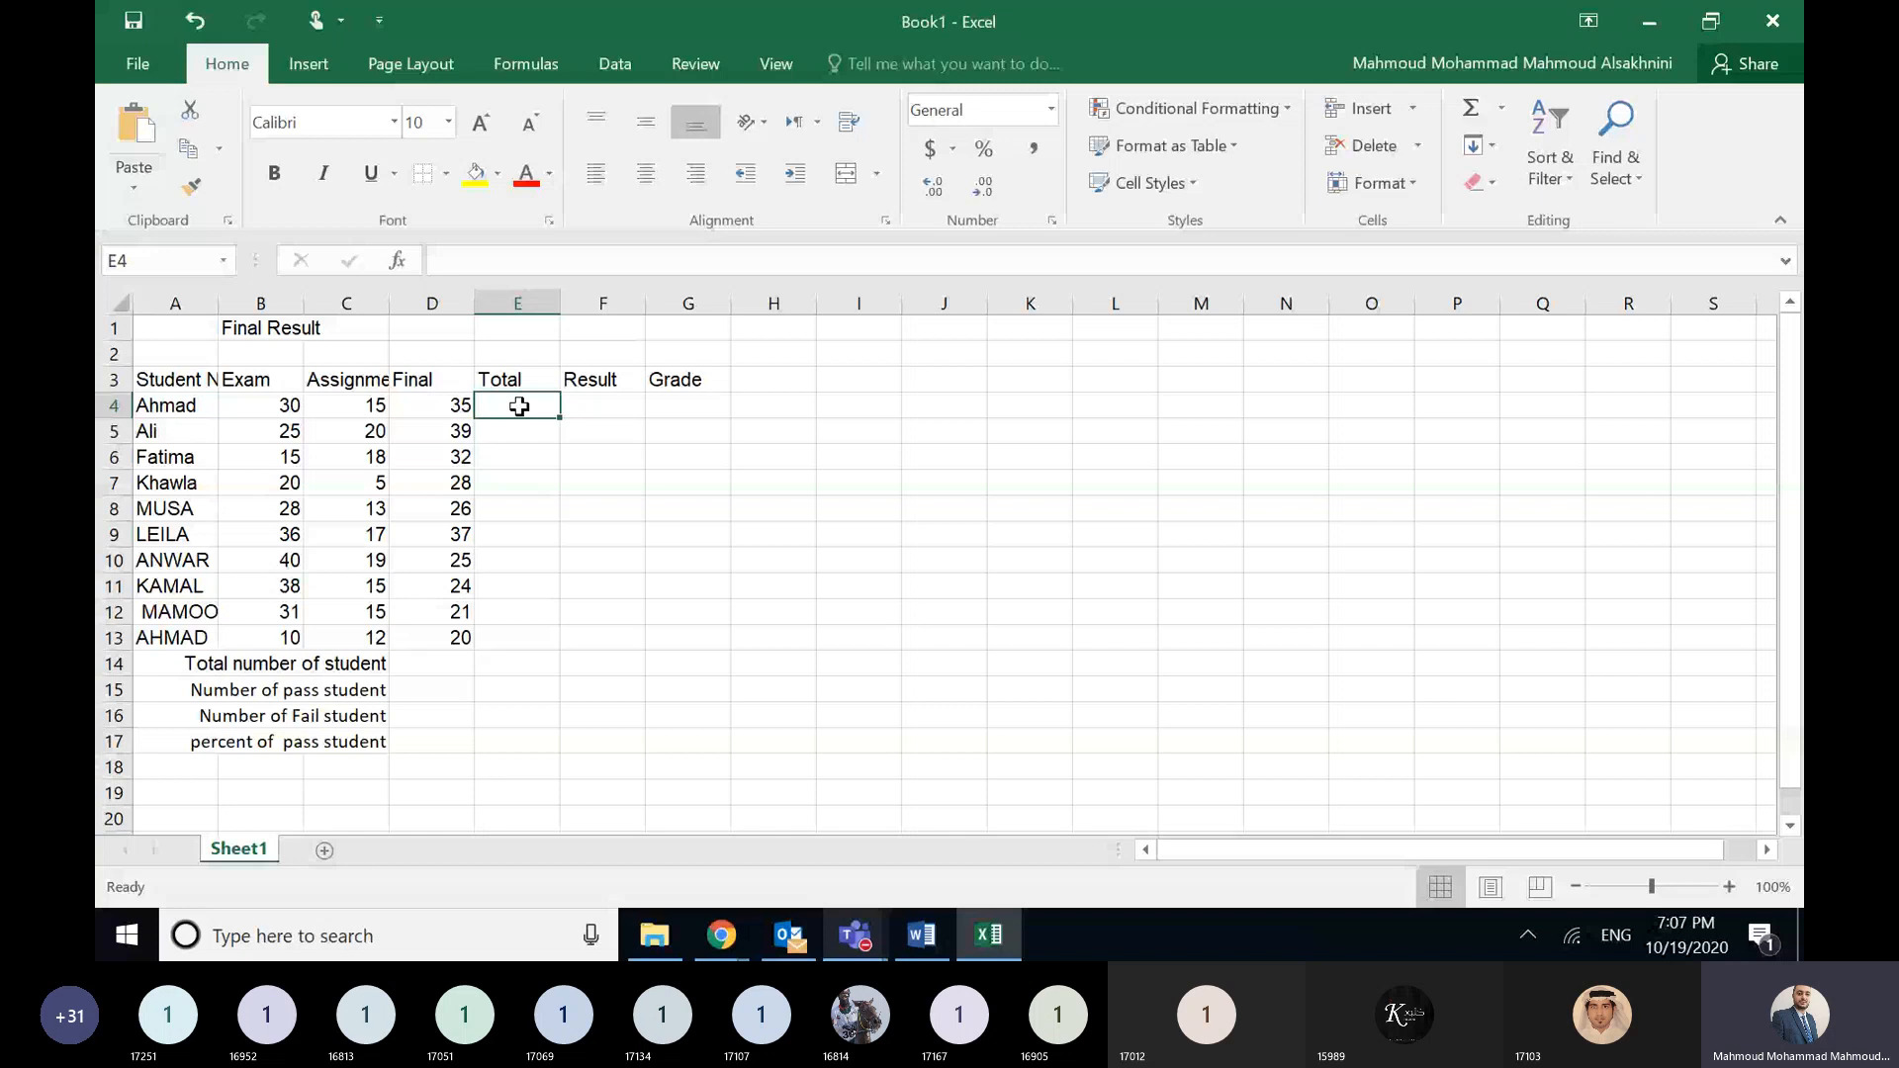
pyautogui.click(1501, 106)
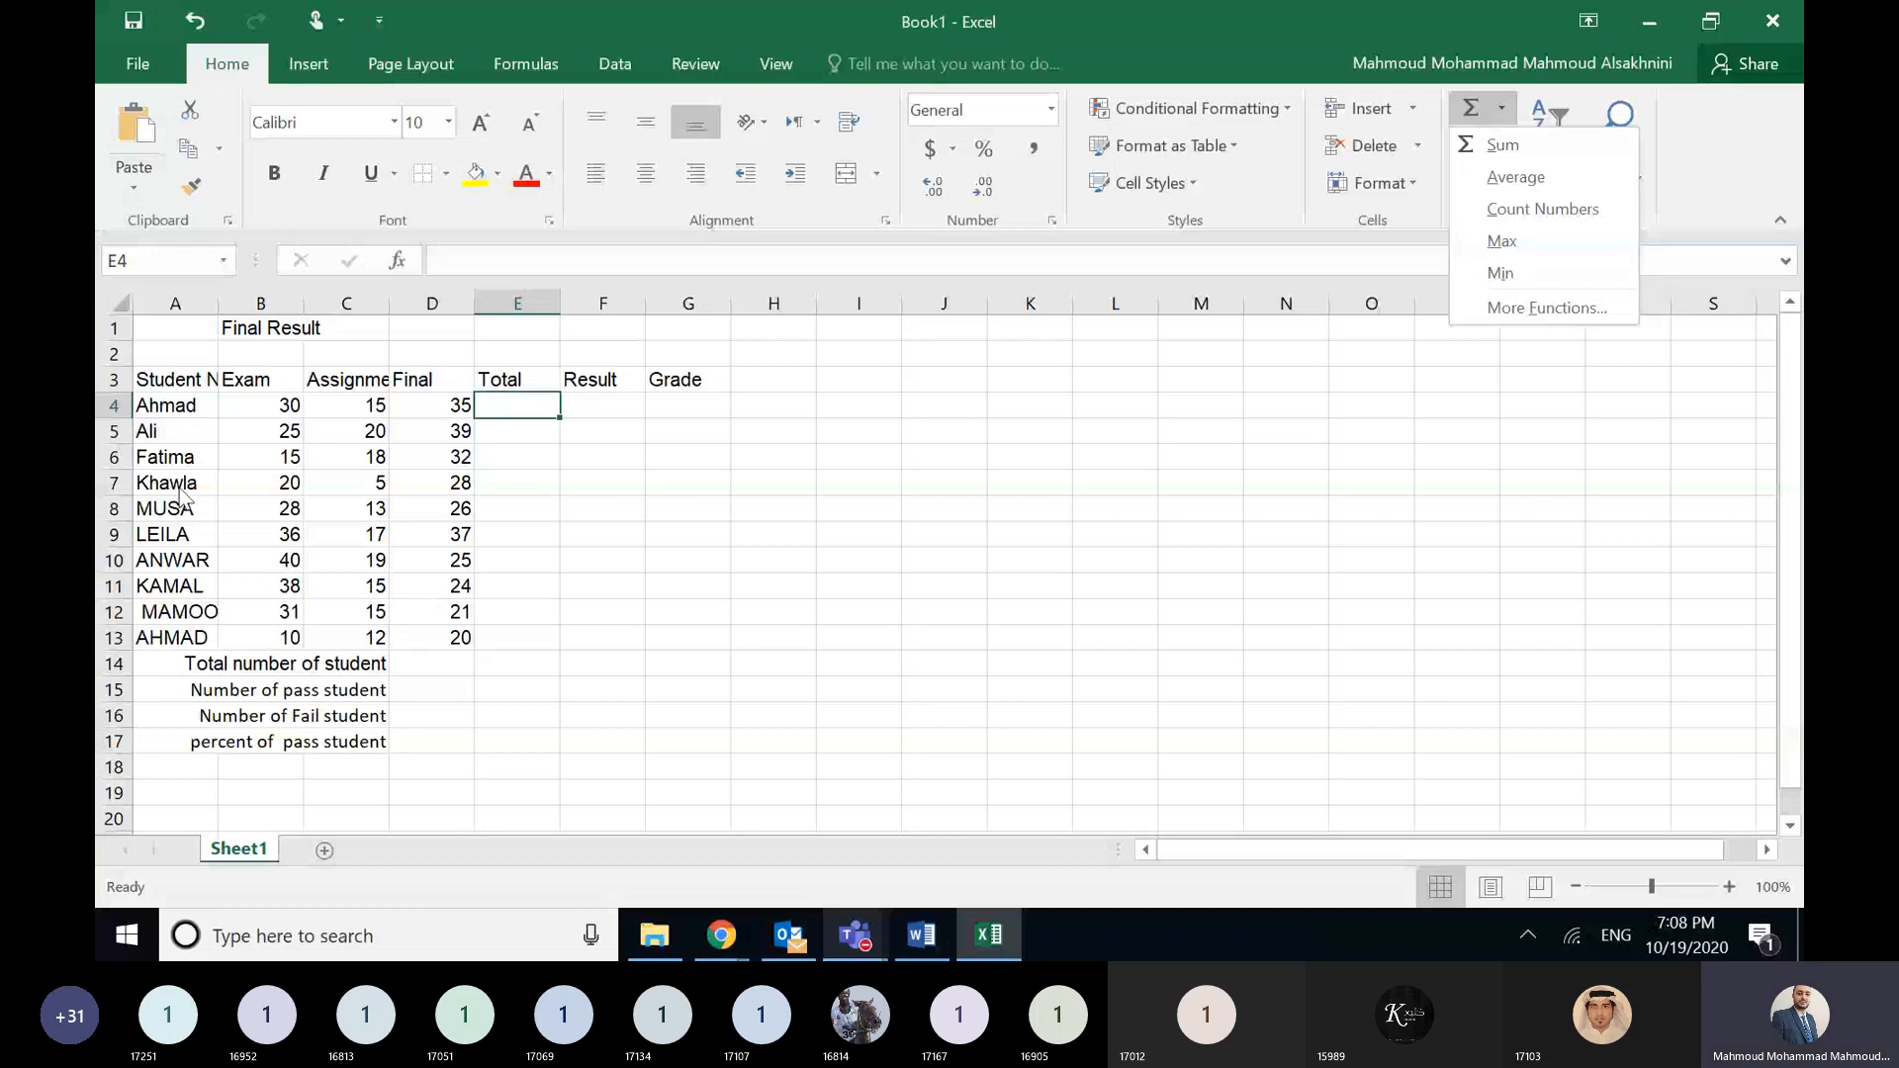
pyautogui.click(178, 323)
pyautogui.click(178, 327)
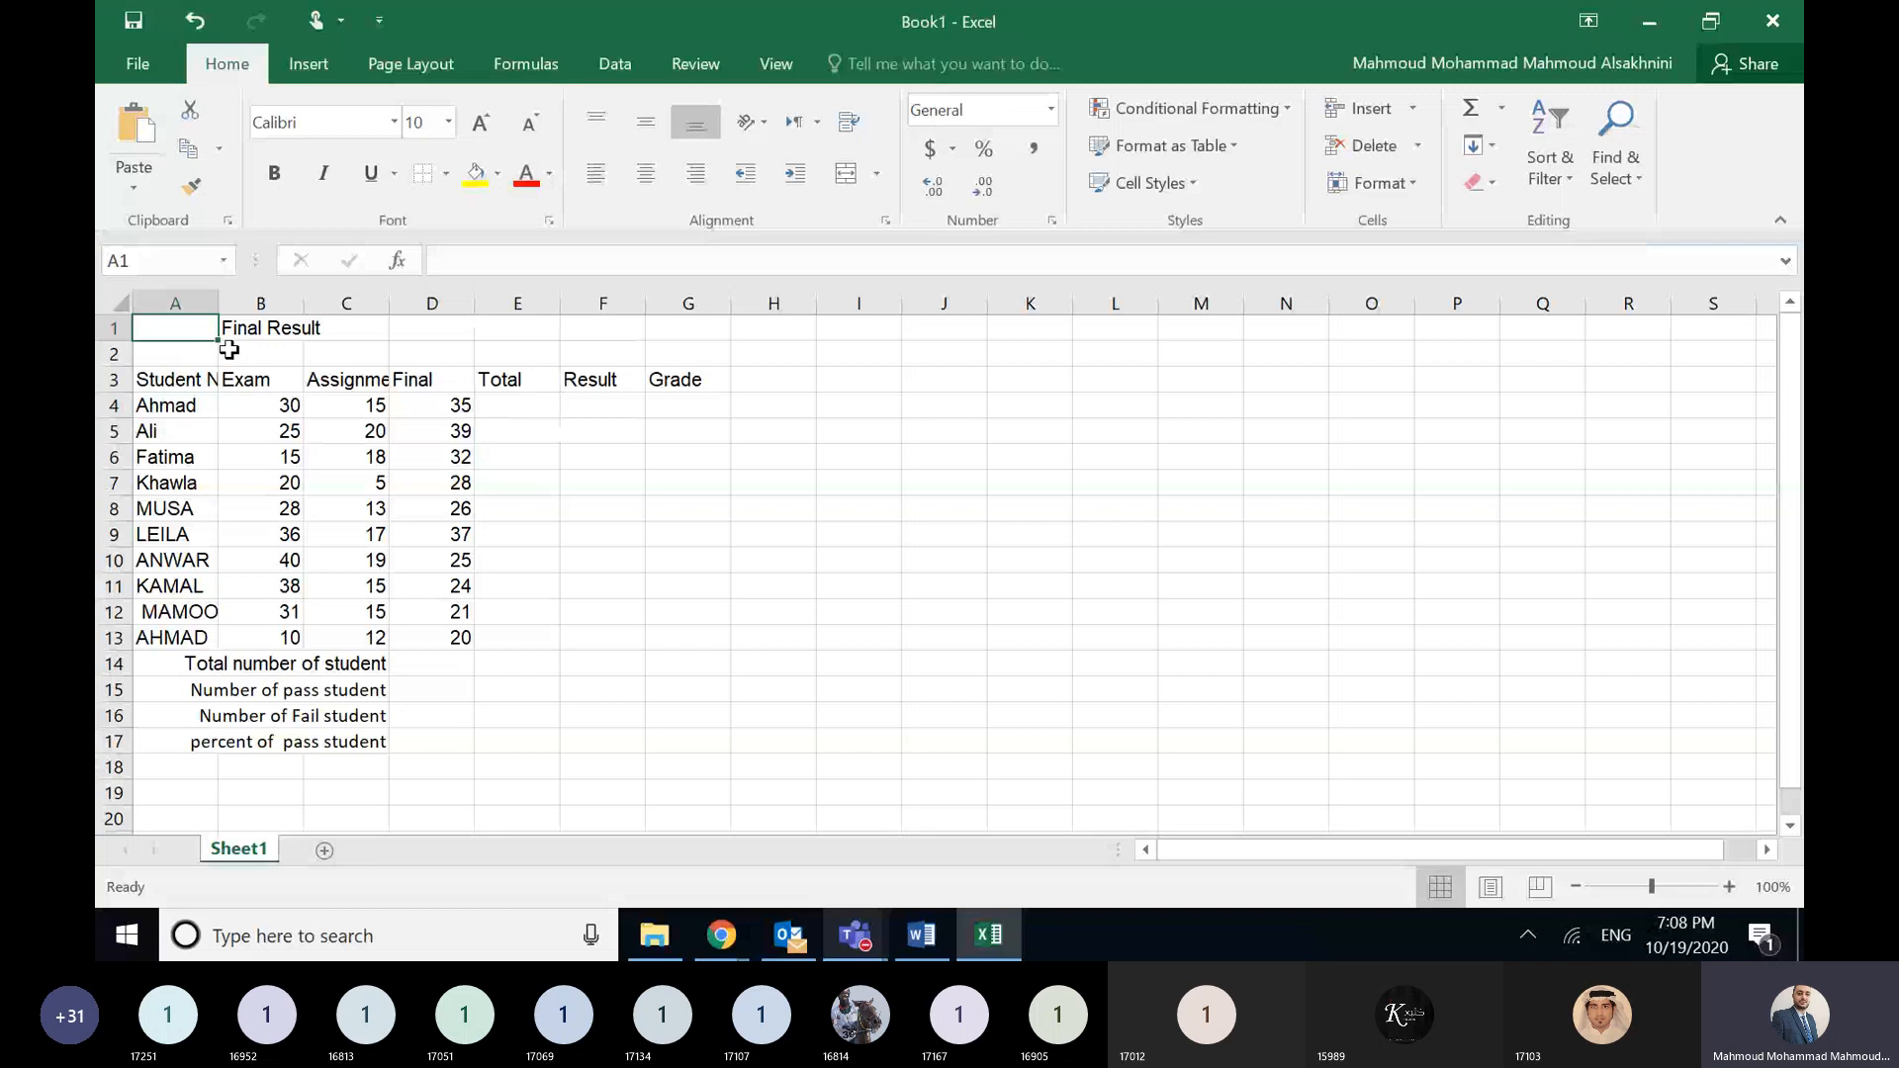
pyautogui.moveTo(178, 328); pyautogui.dragTo(431, 742)
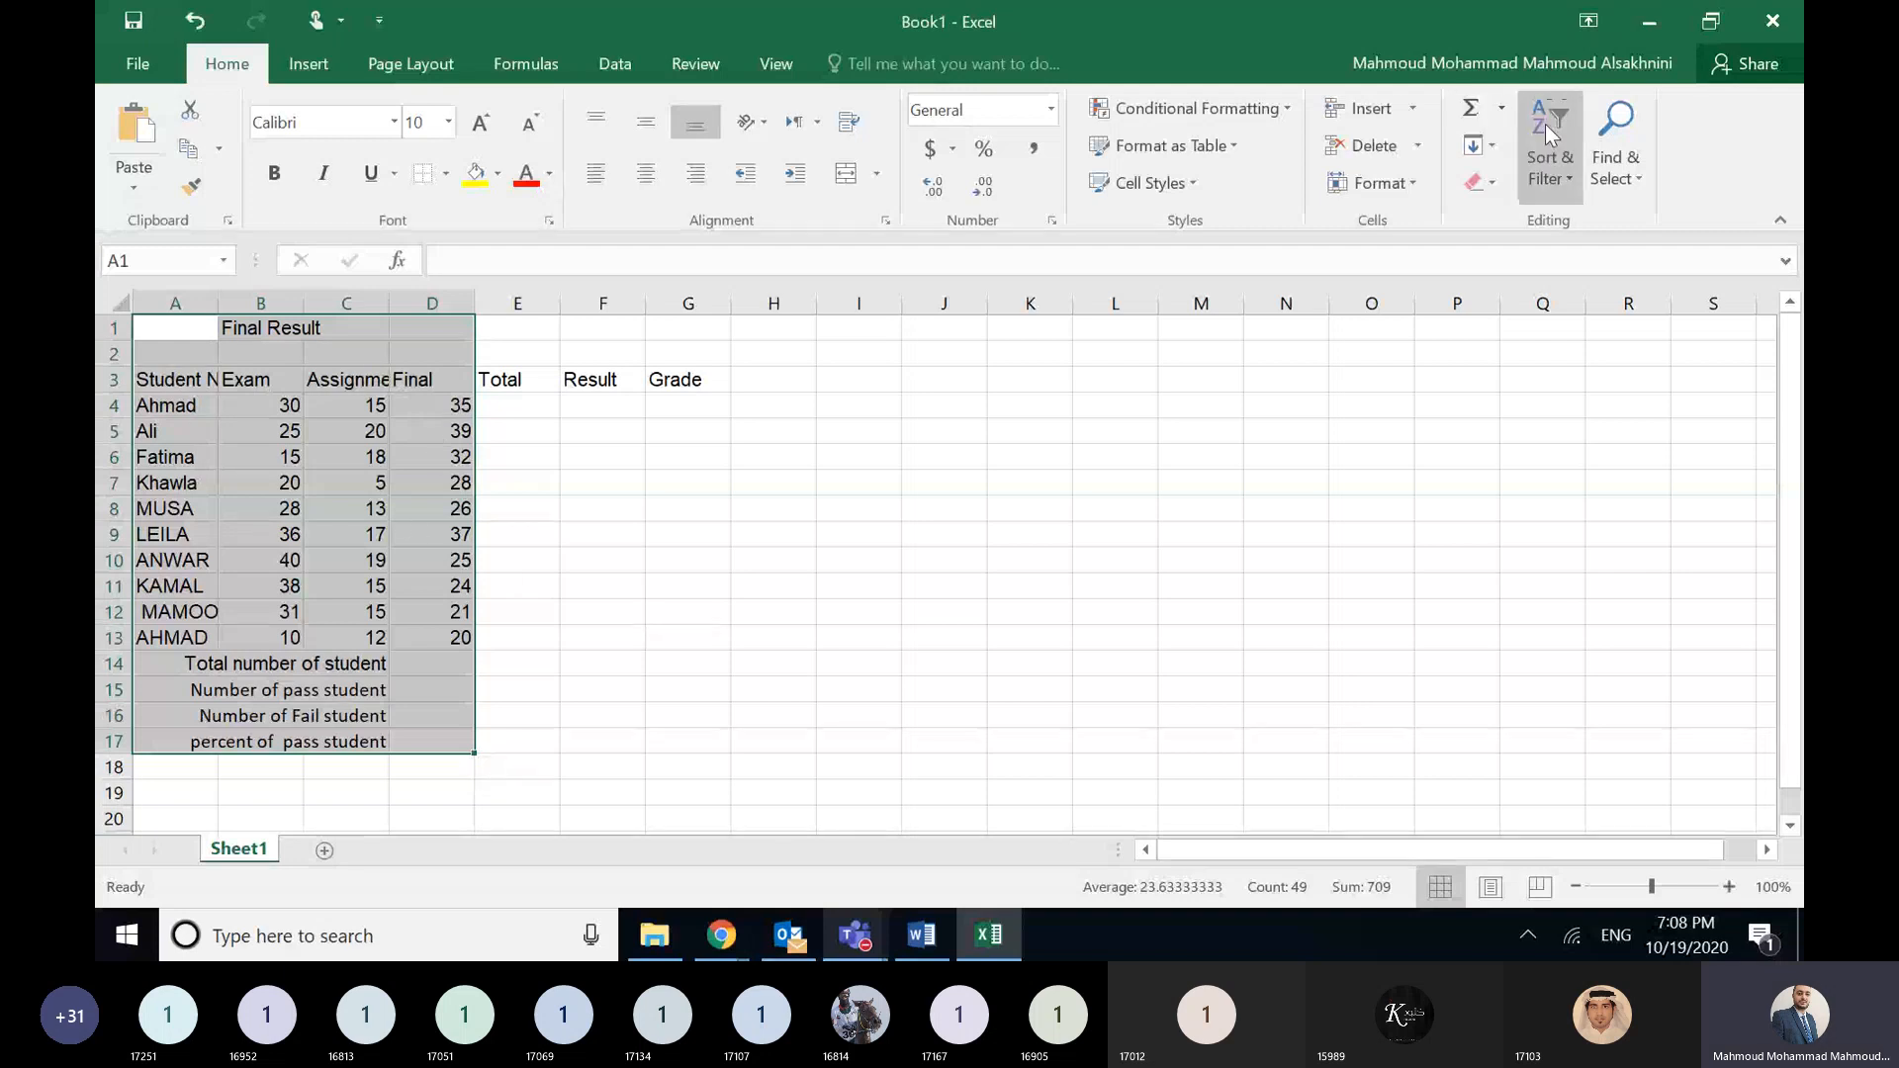
pyautogui.click(1502, 107)
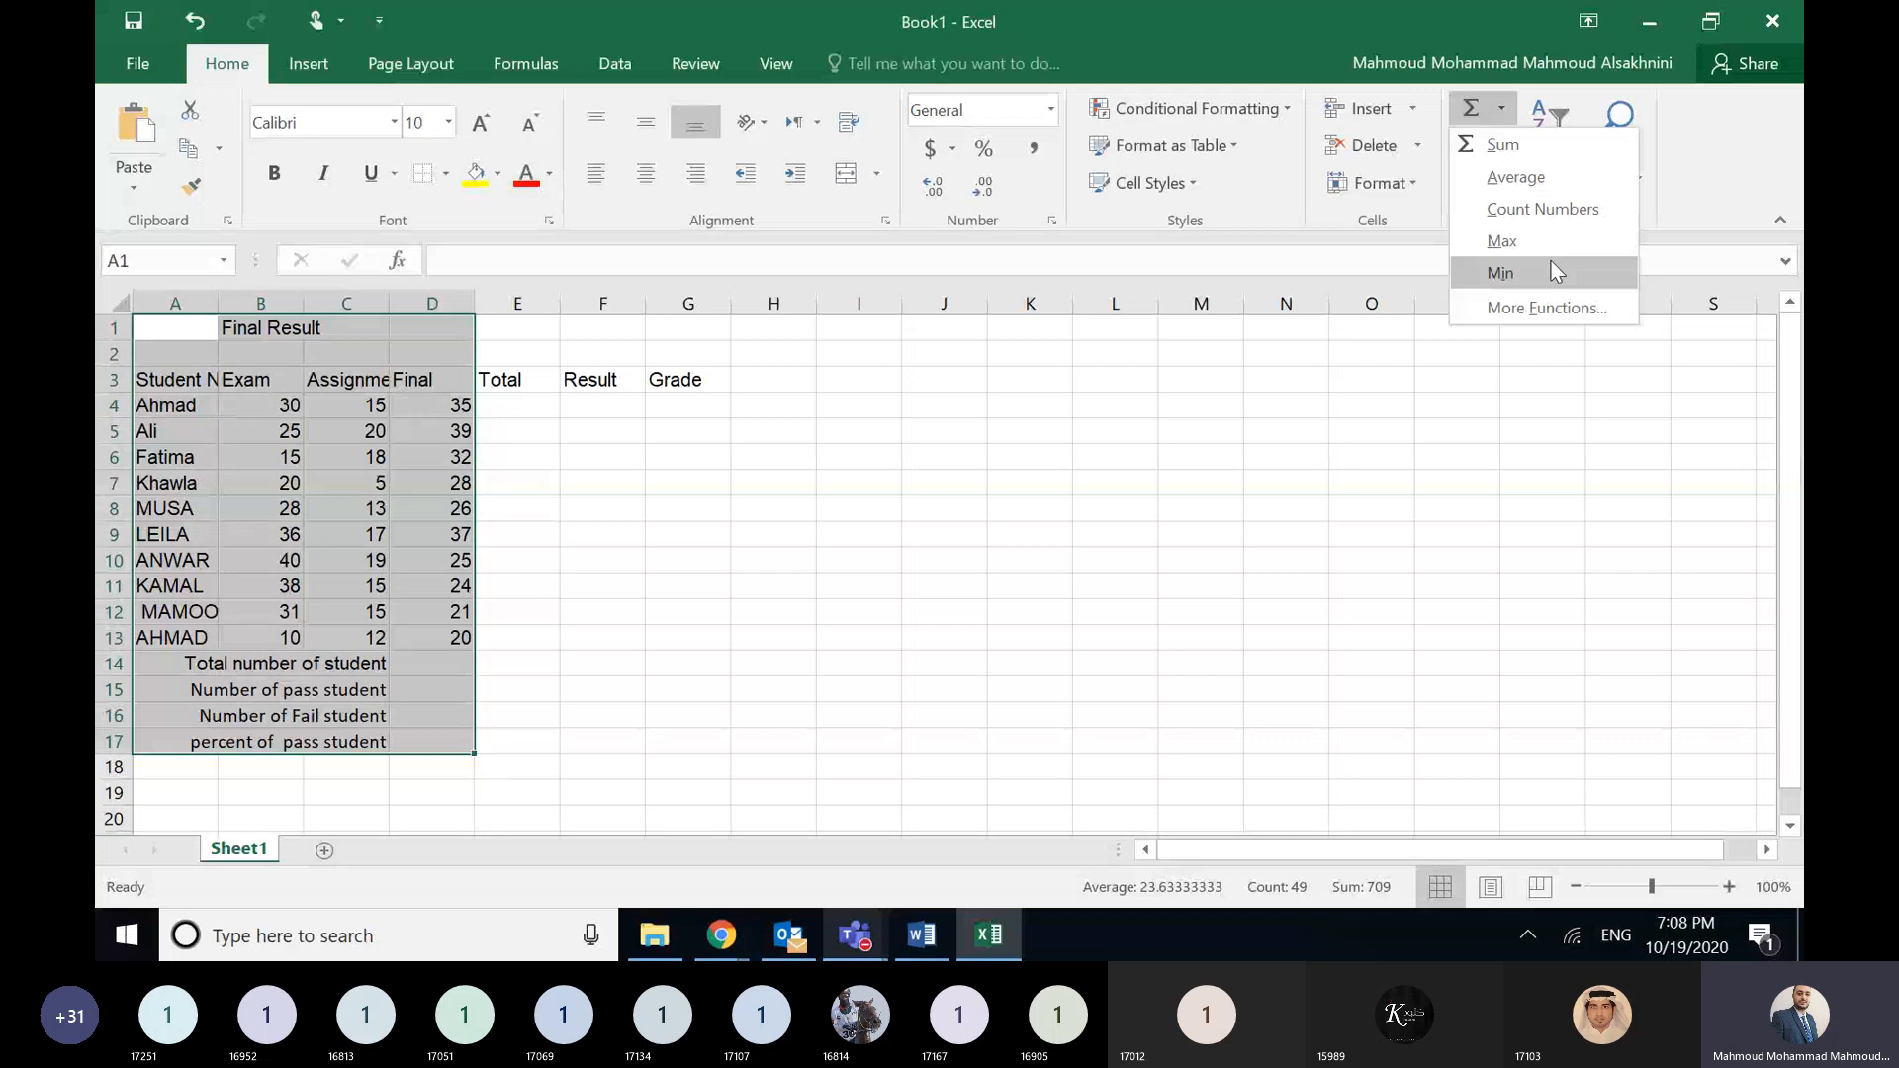
pyautogui.click(936, 514)
pyautogui.click(936, 514)
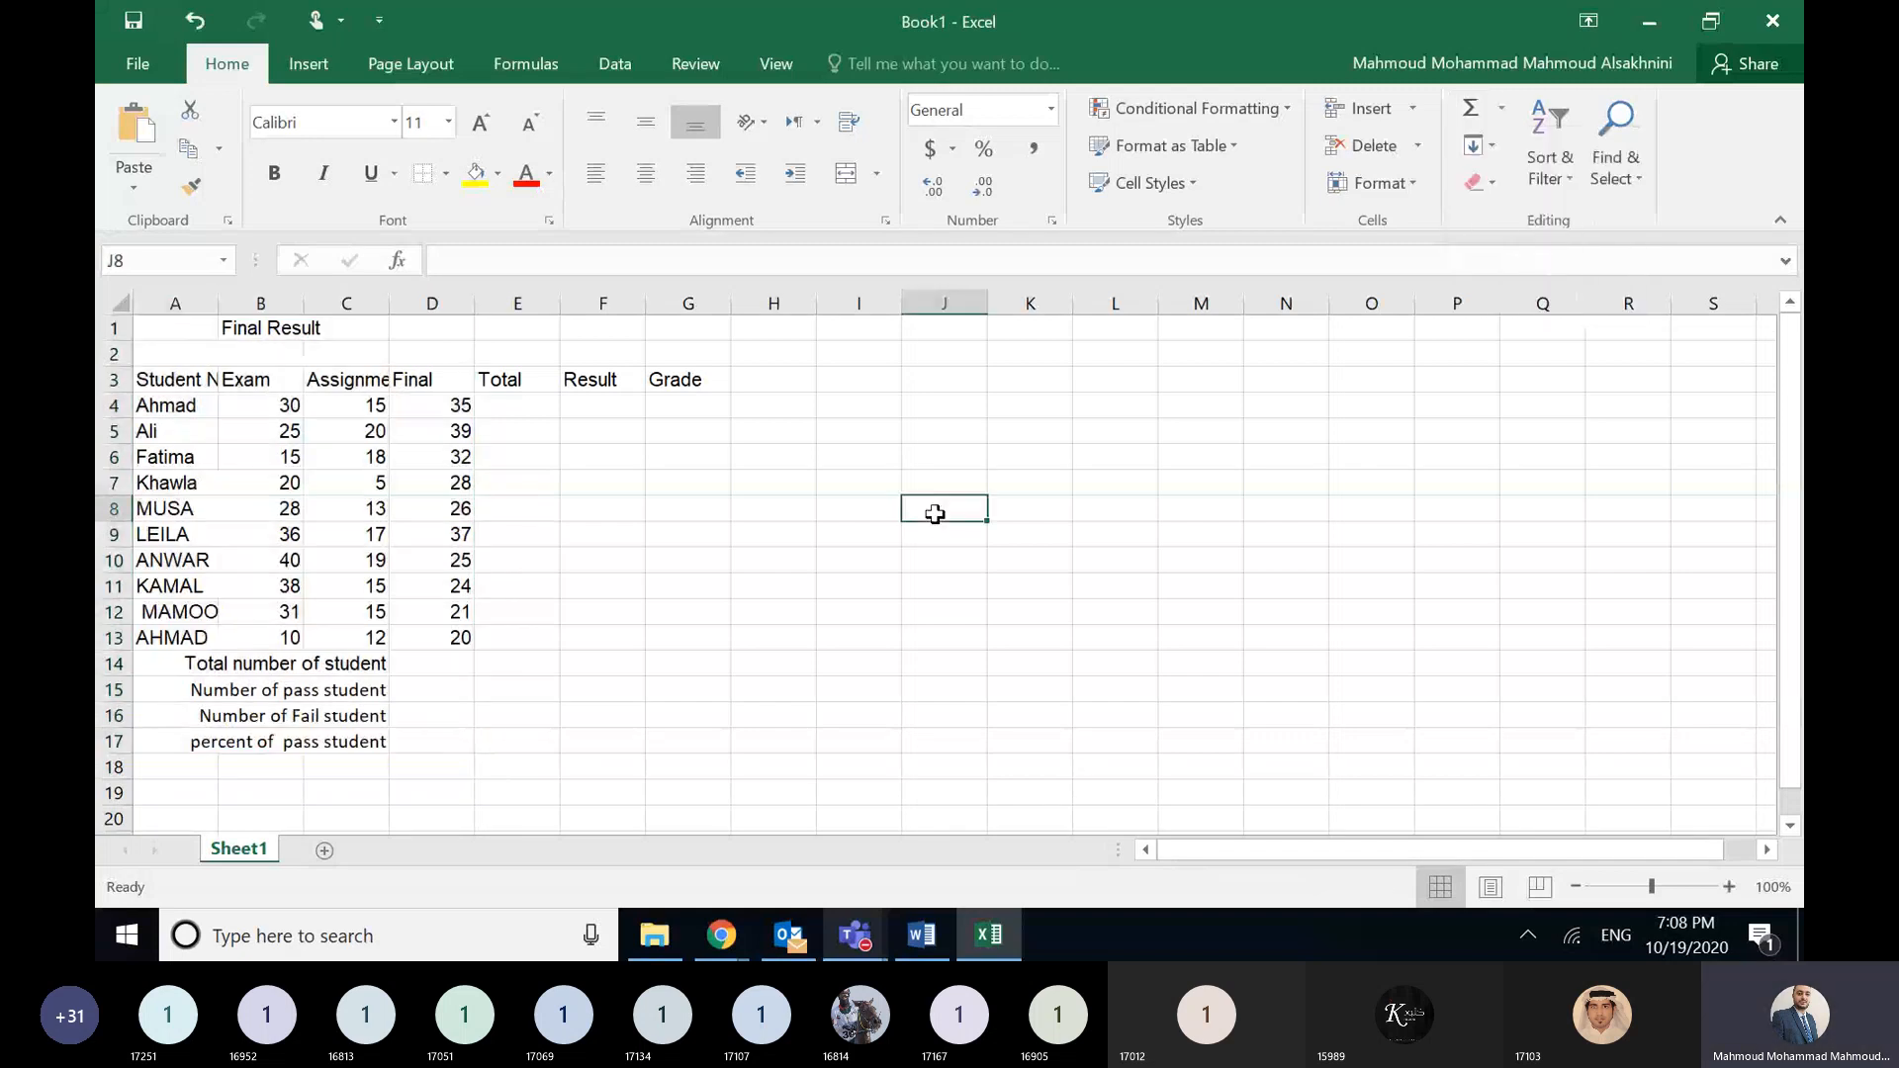
# - Calculate the first student's total in E4 with the AutoSum SUM function over the range B4:D4
pyautogui.click(530, 406)
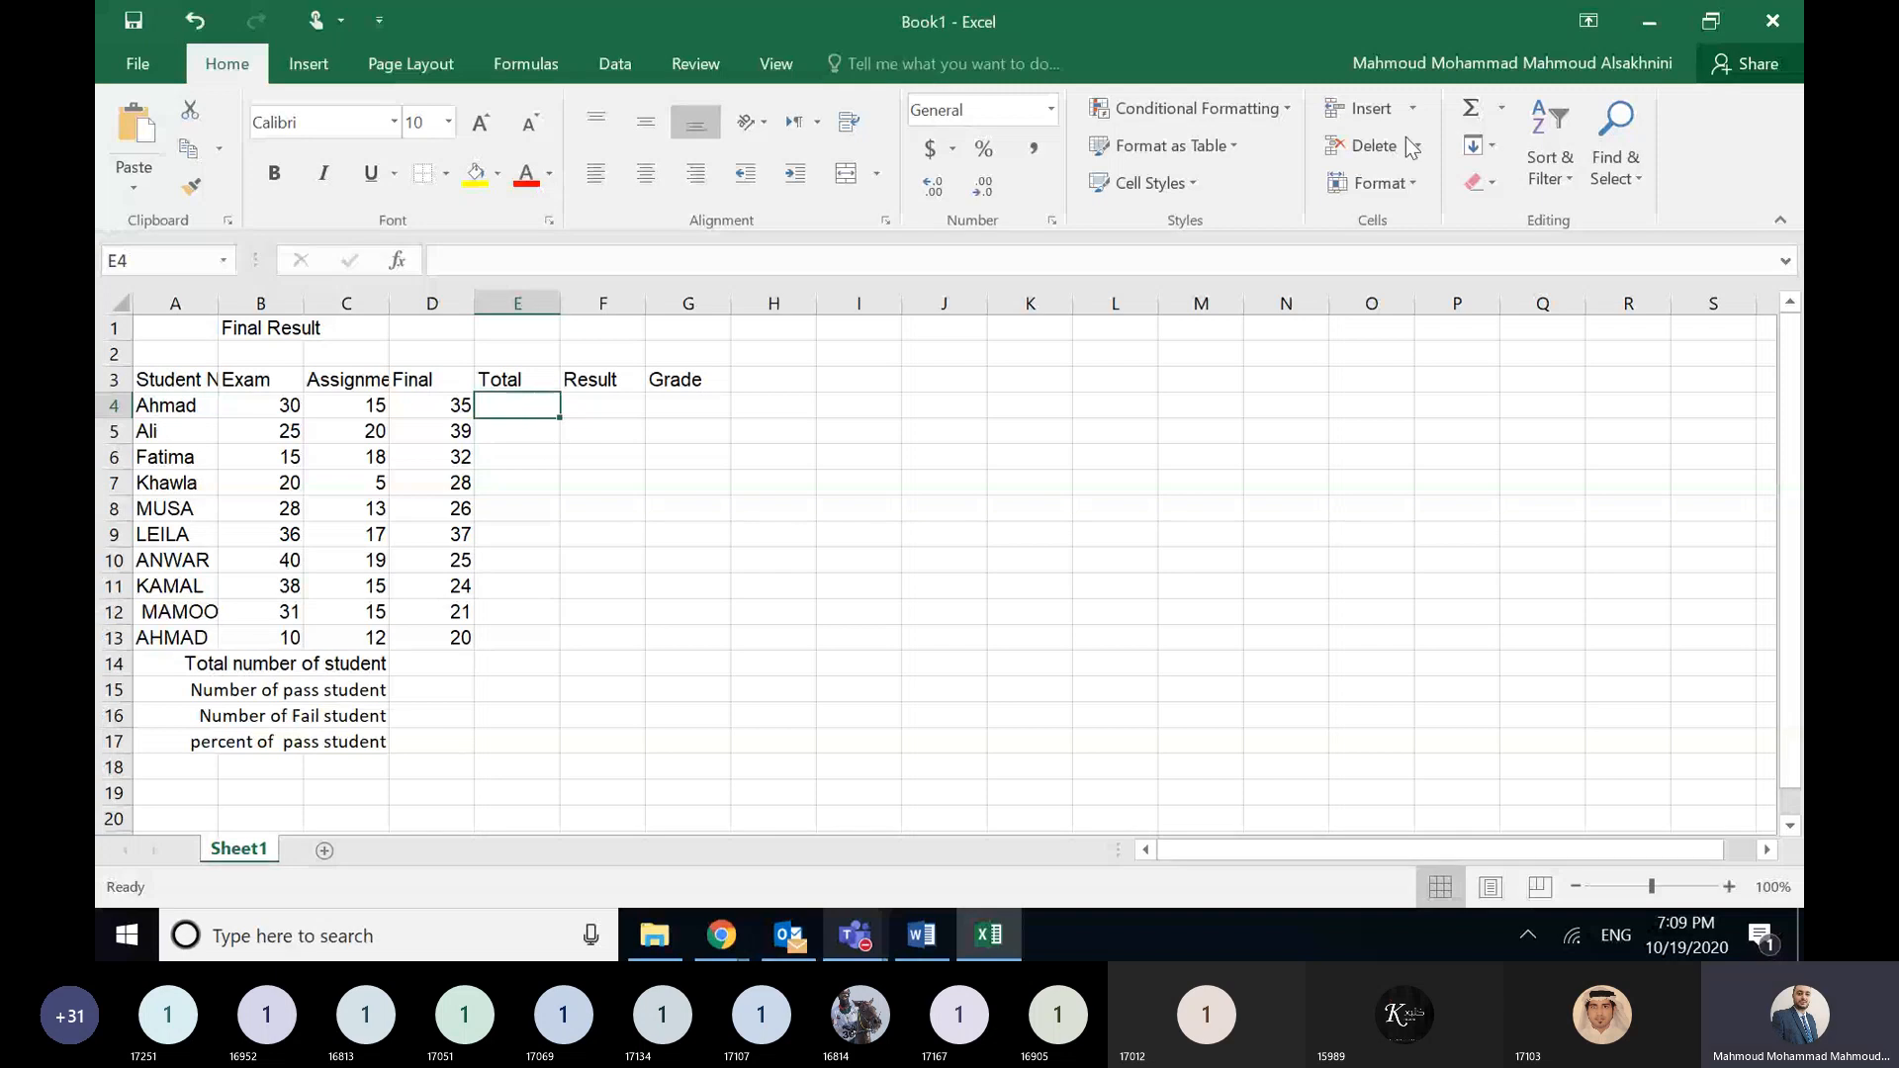
pyautogui.click(1501, 108)
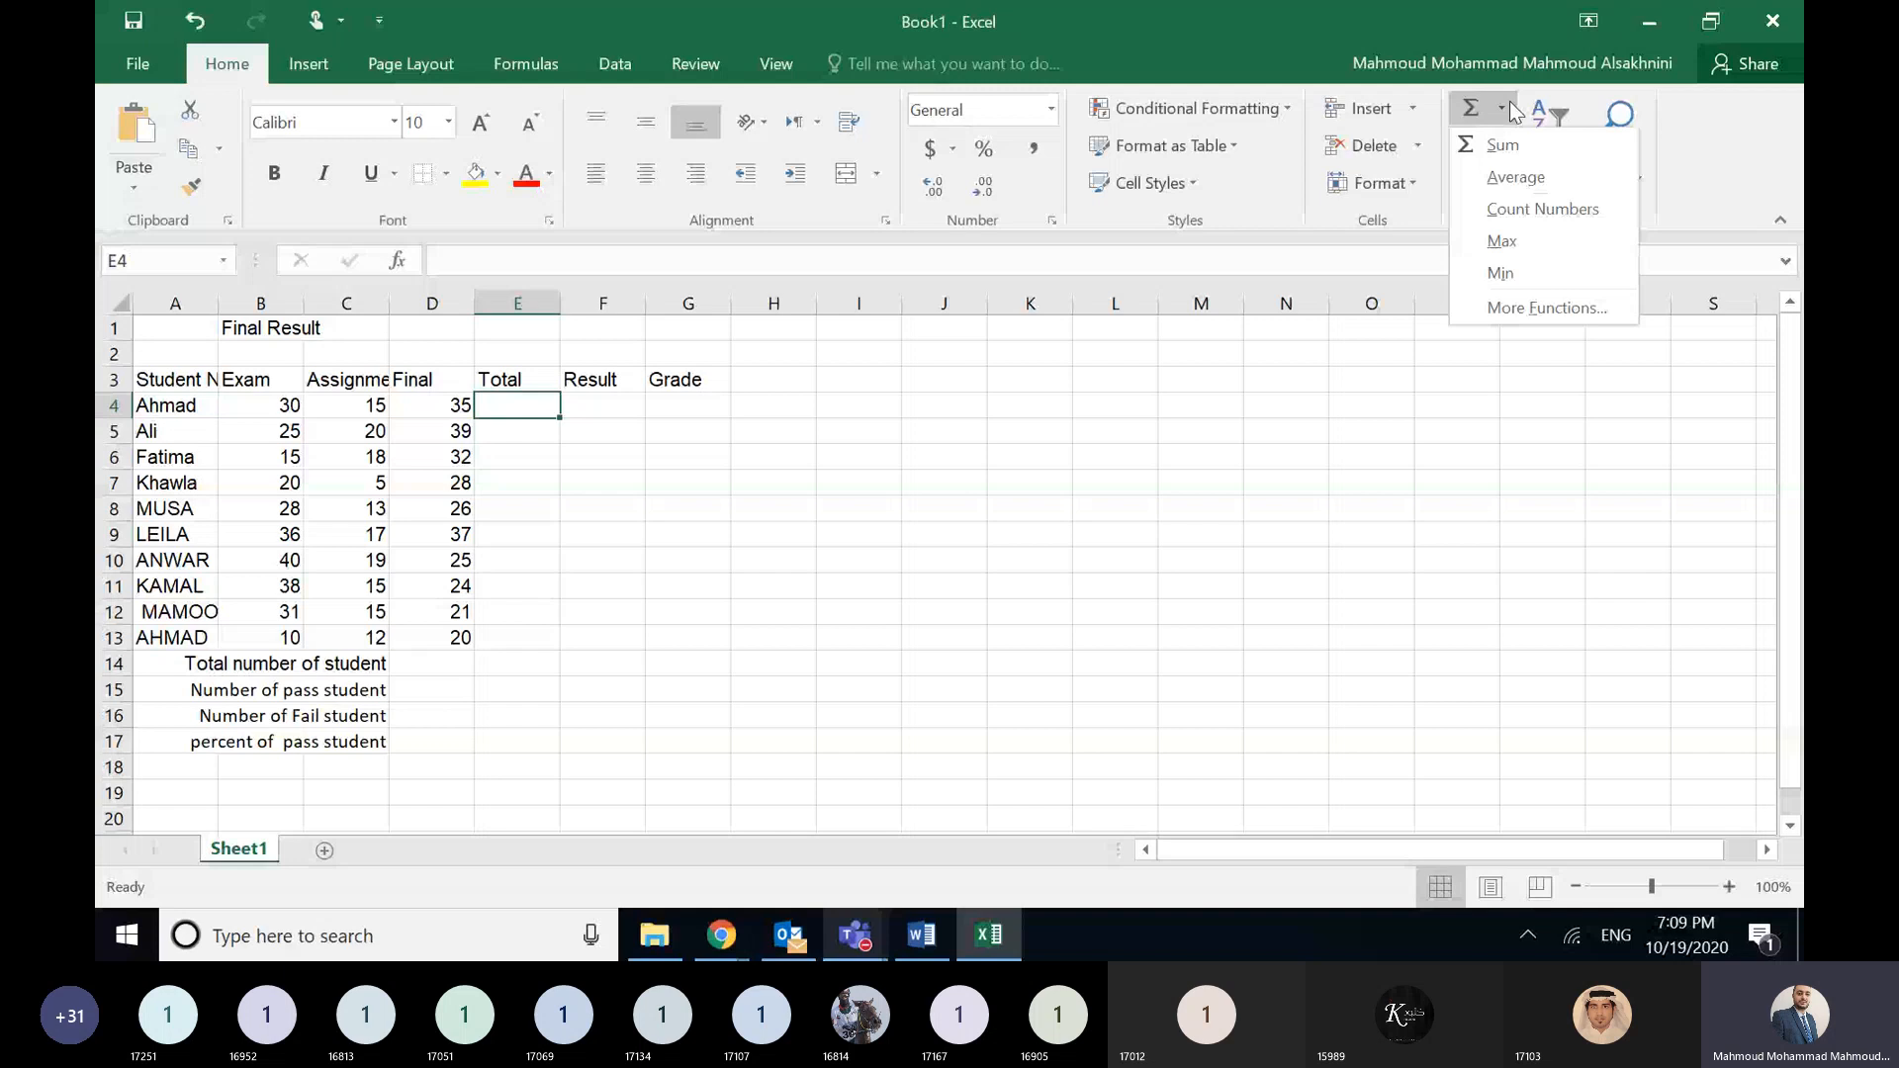
pyautogui.click(1512, 150)
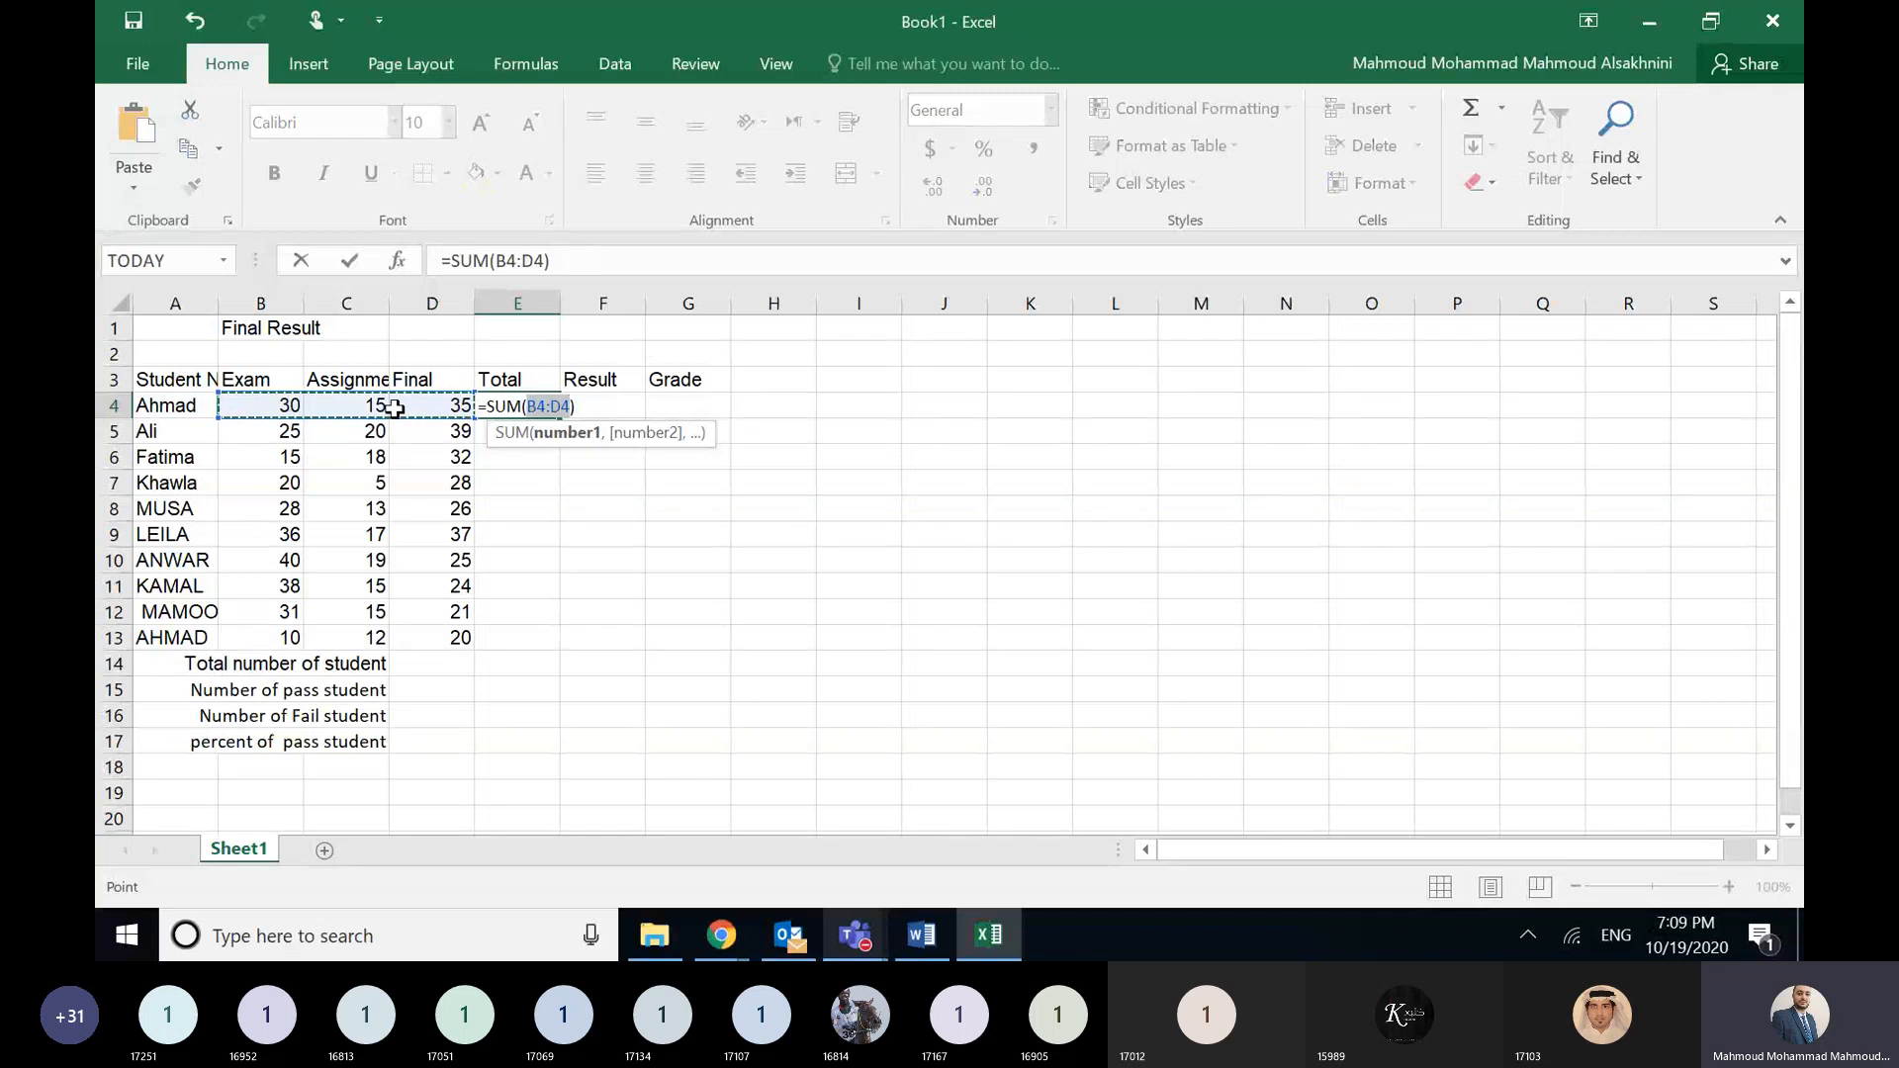
pyautogui.press('BackSpace')
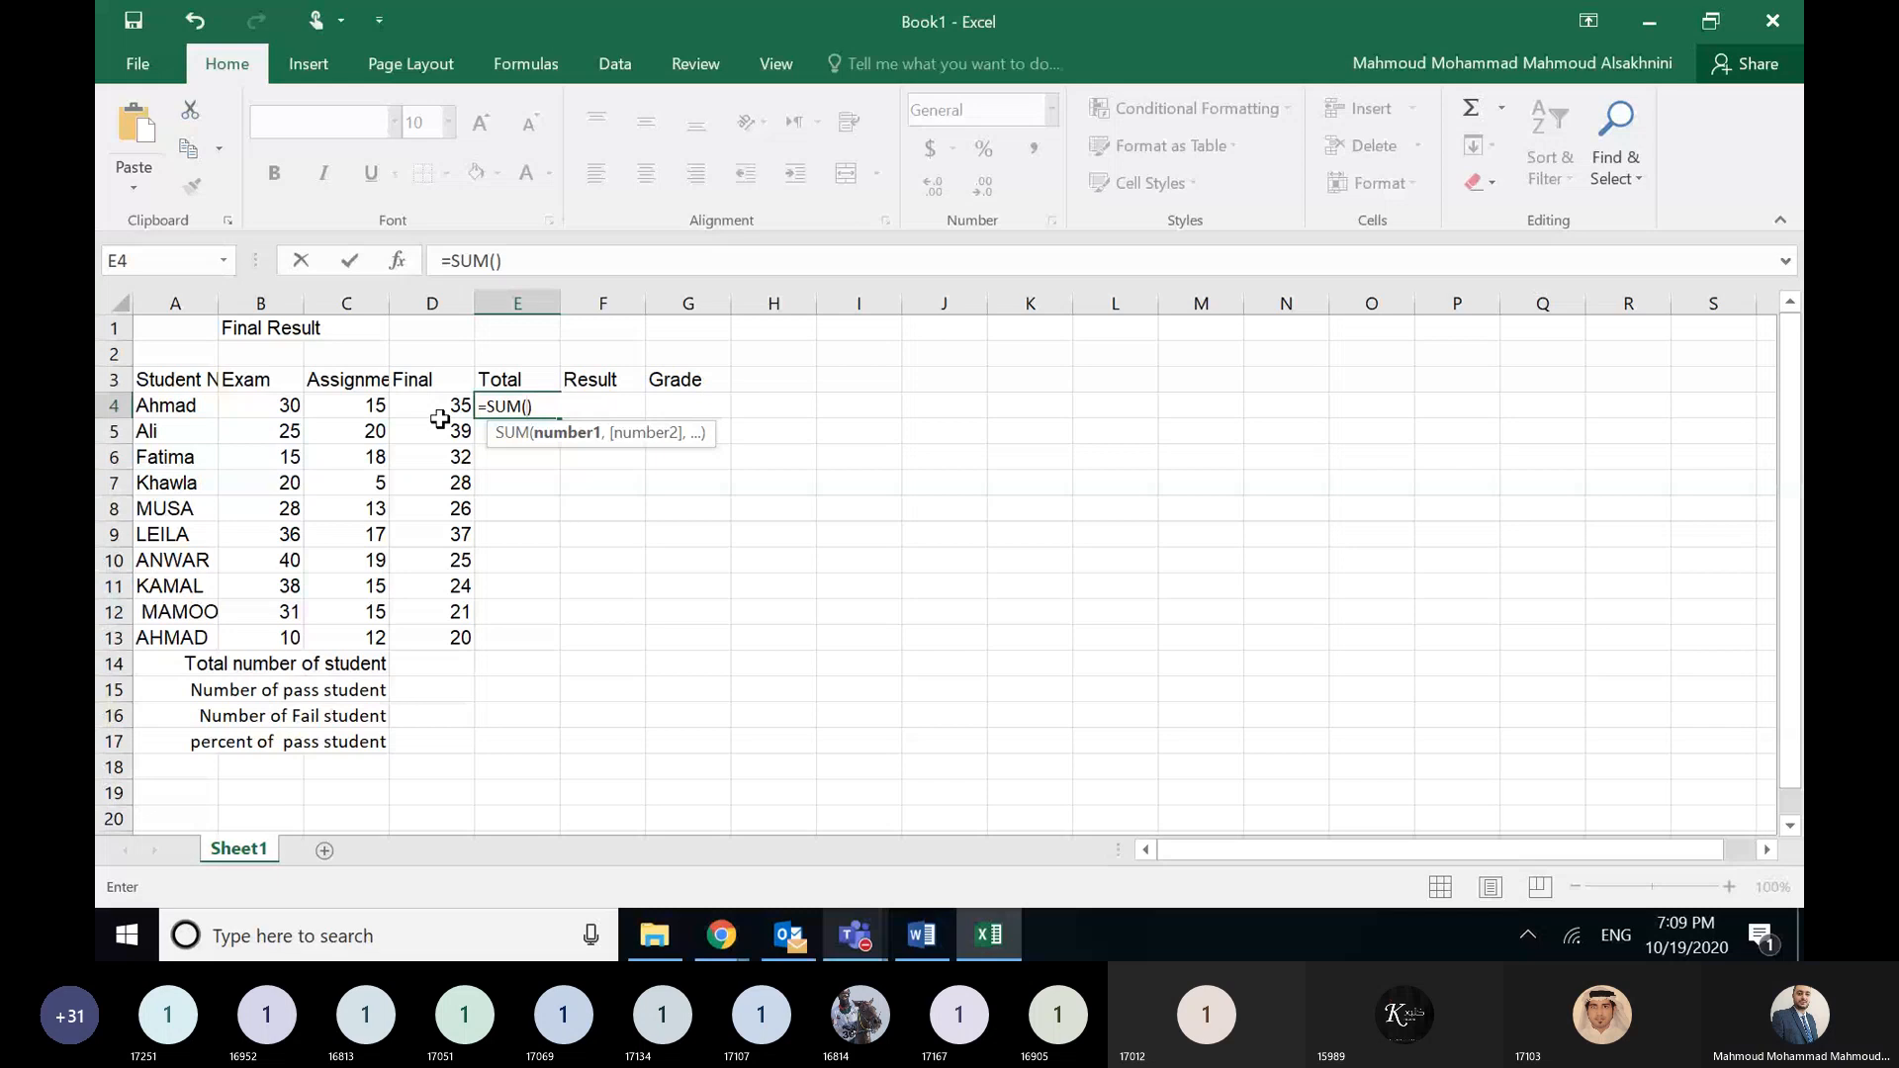
pyautogui.moveTo(281, 407); pyautogui.dragTo(450, 410)
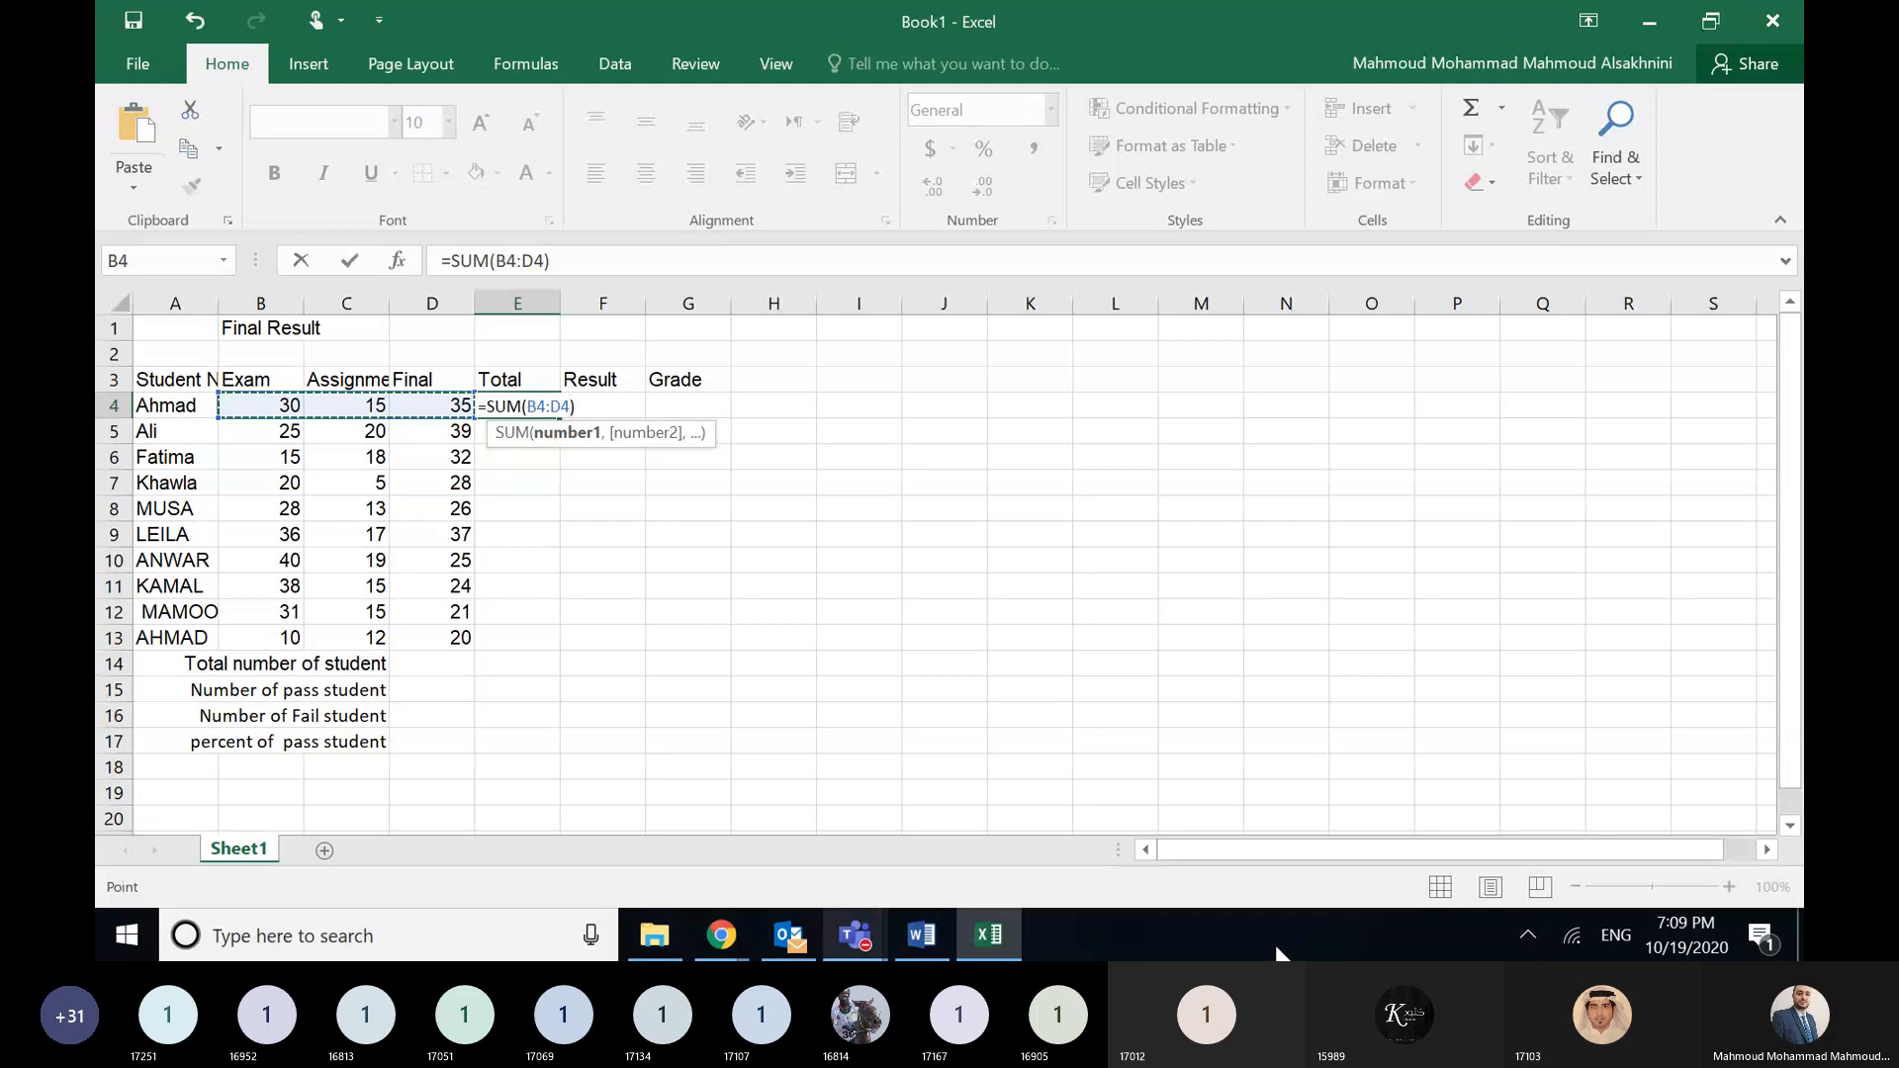
pyautogui.press('Return')
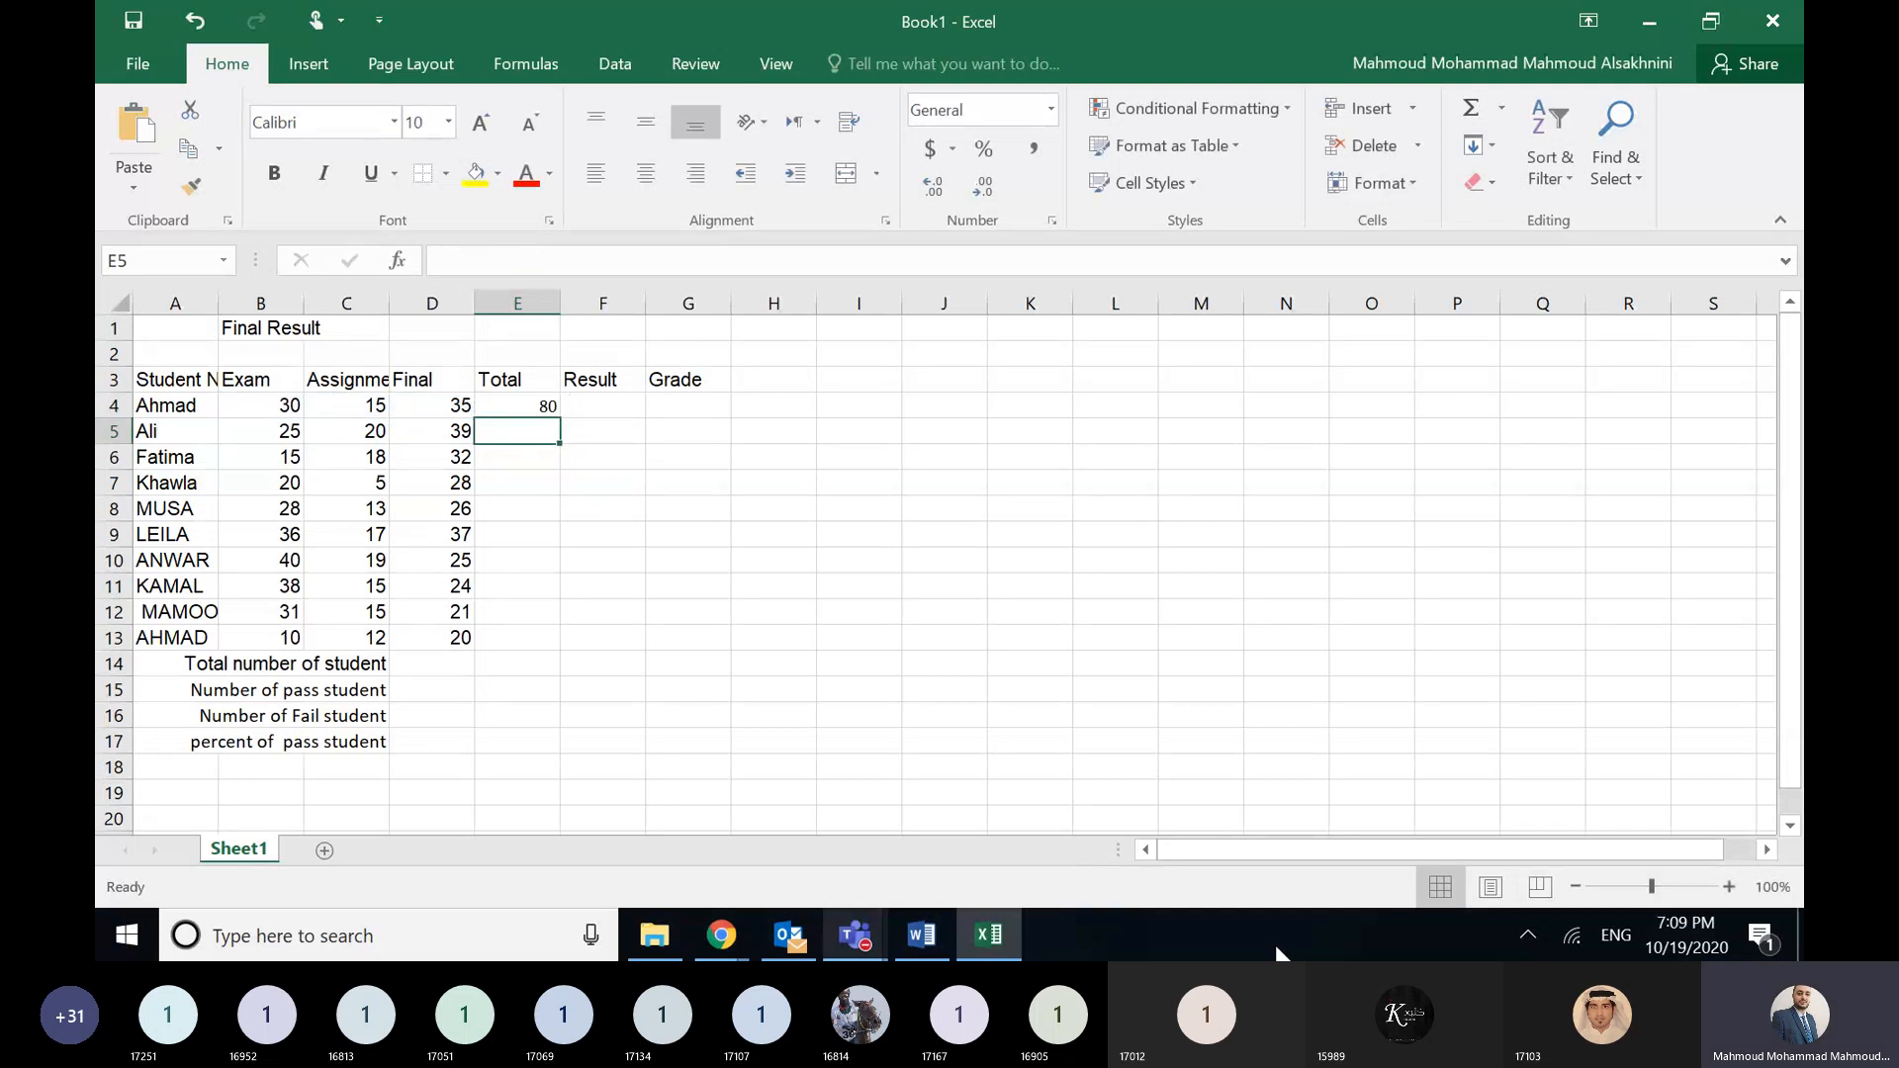
# - Insert an AutoSum SUM in E5 over B5:D5 to total the second student's marks
pyautogui.click(1502, 109)
pyautogui.click(1520, 148)
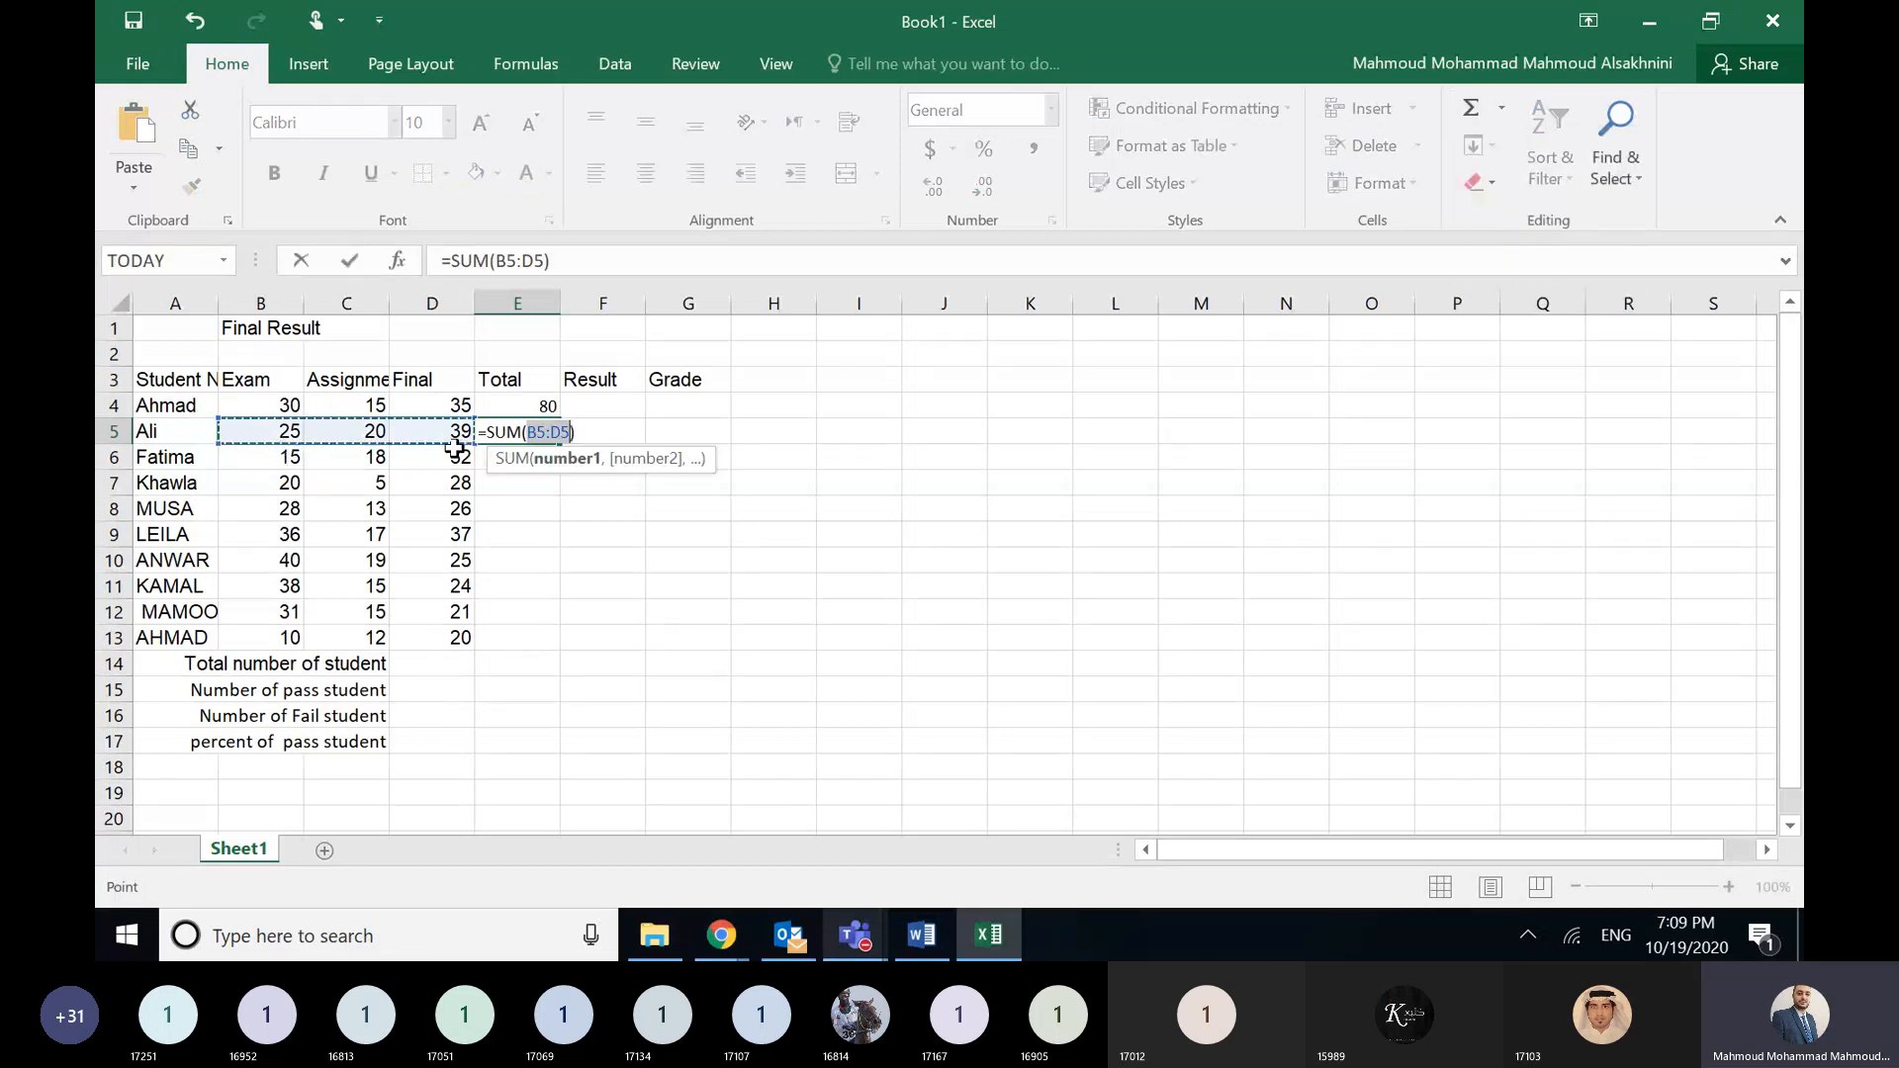
pyautogui.press('BackSpace')
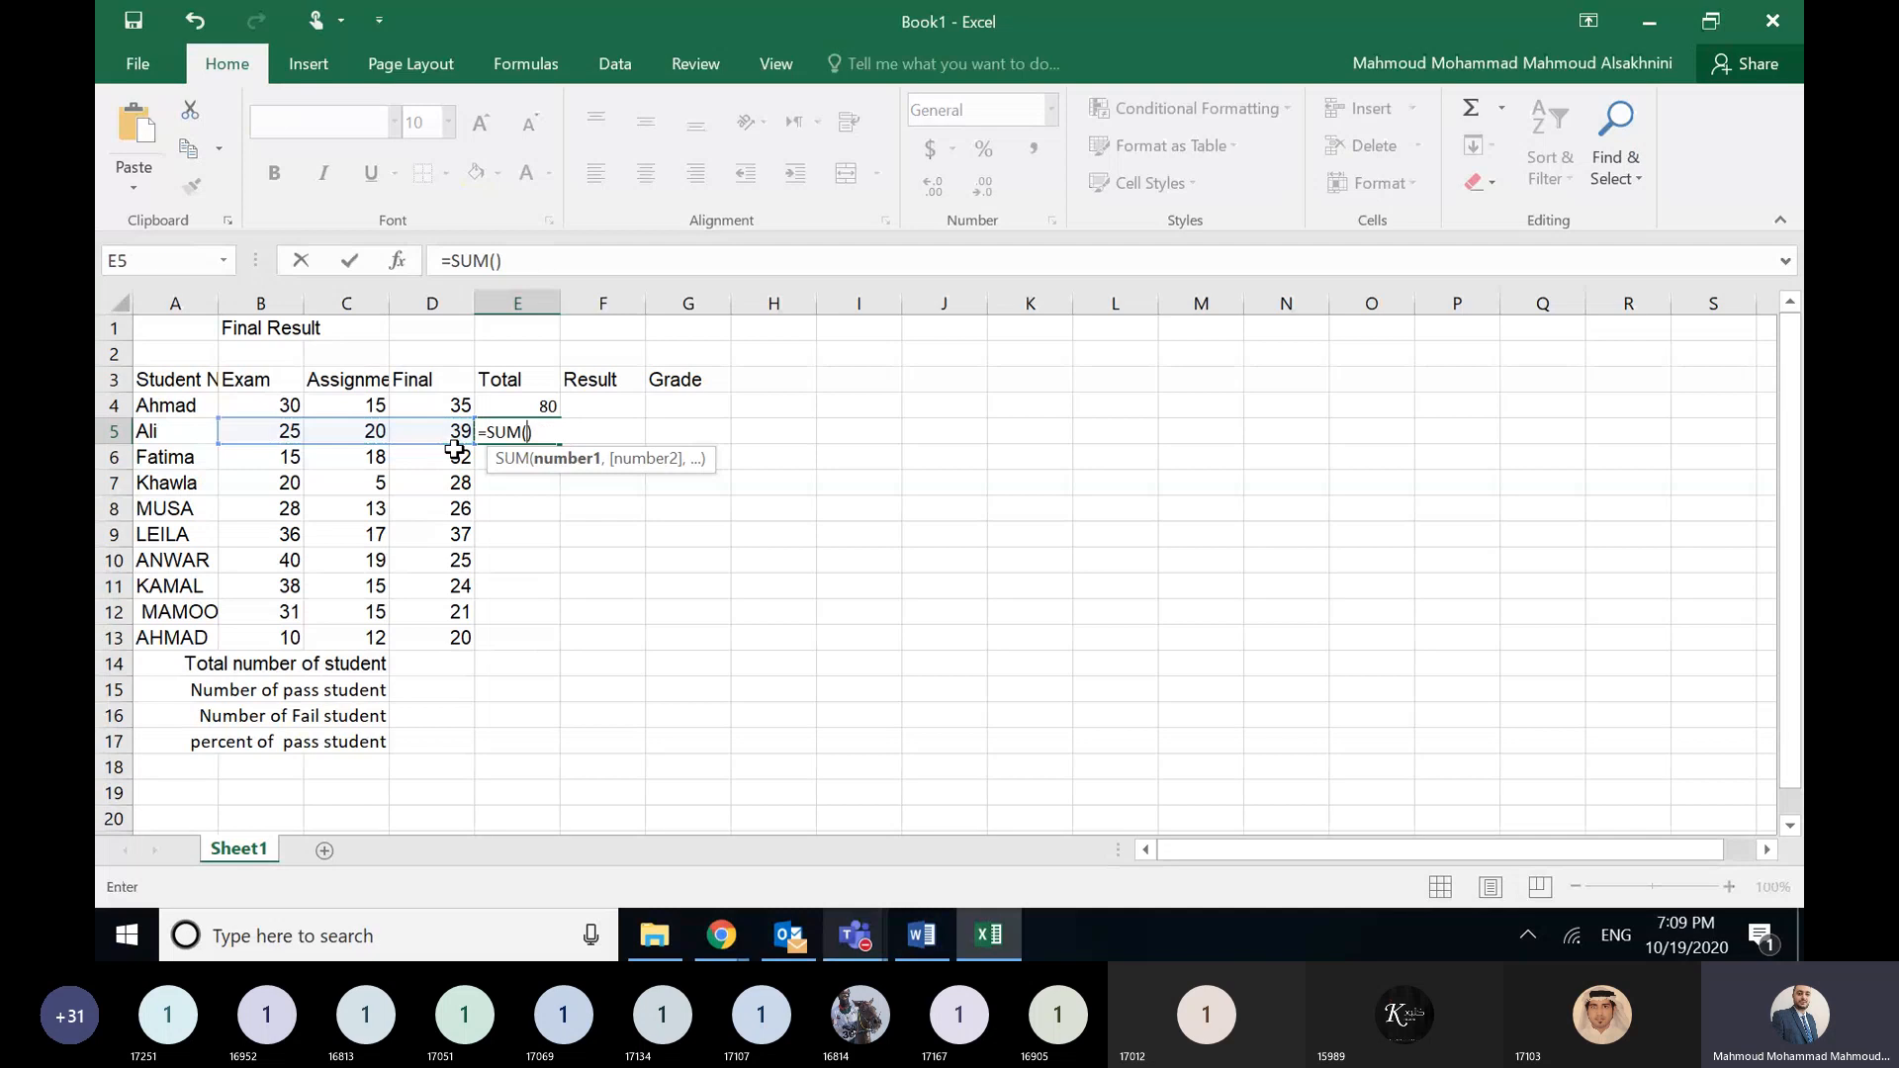
pyautogui.moveTo(295, 433); pyautogui.dragTo(448, 427)
pyautogui.press('Return')
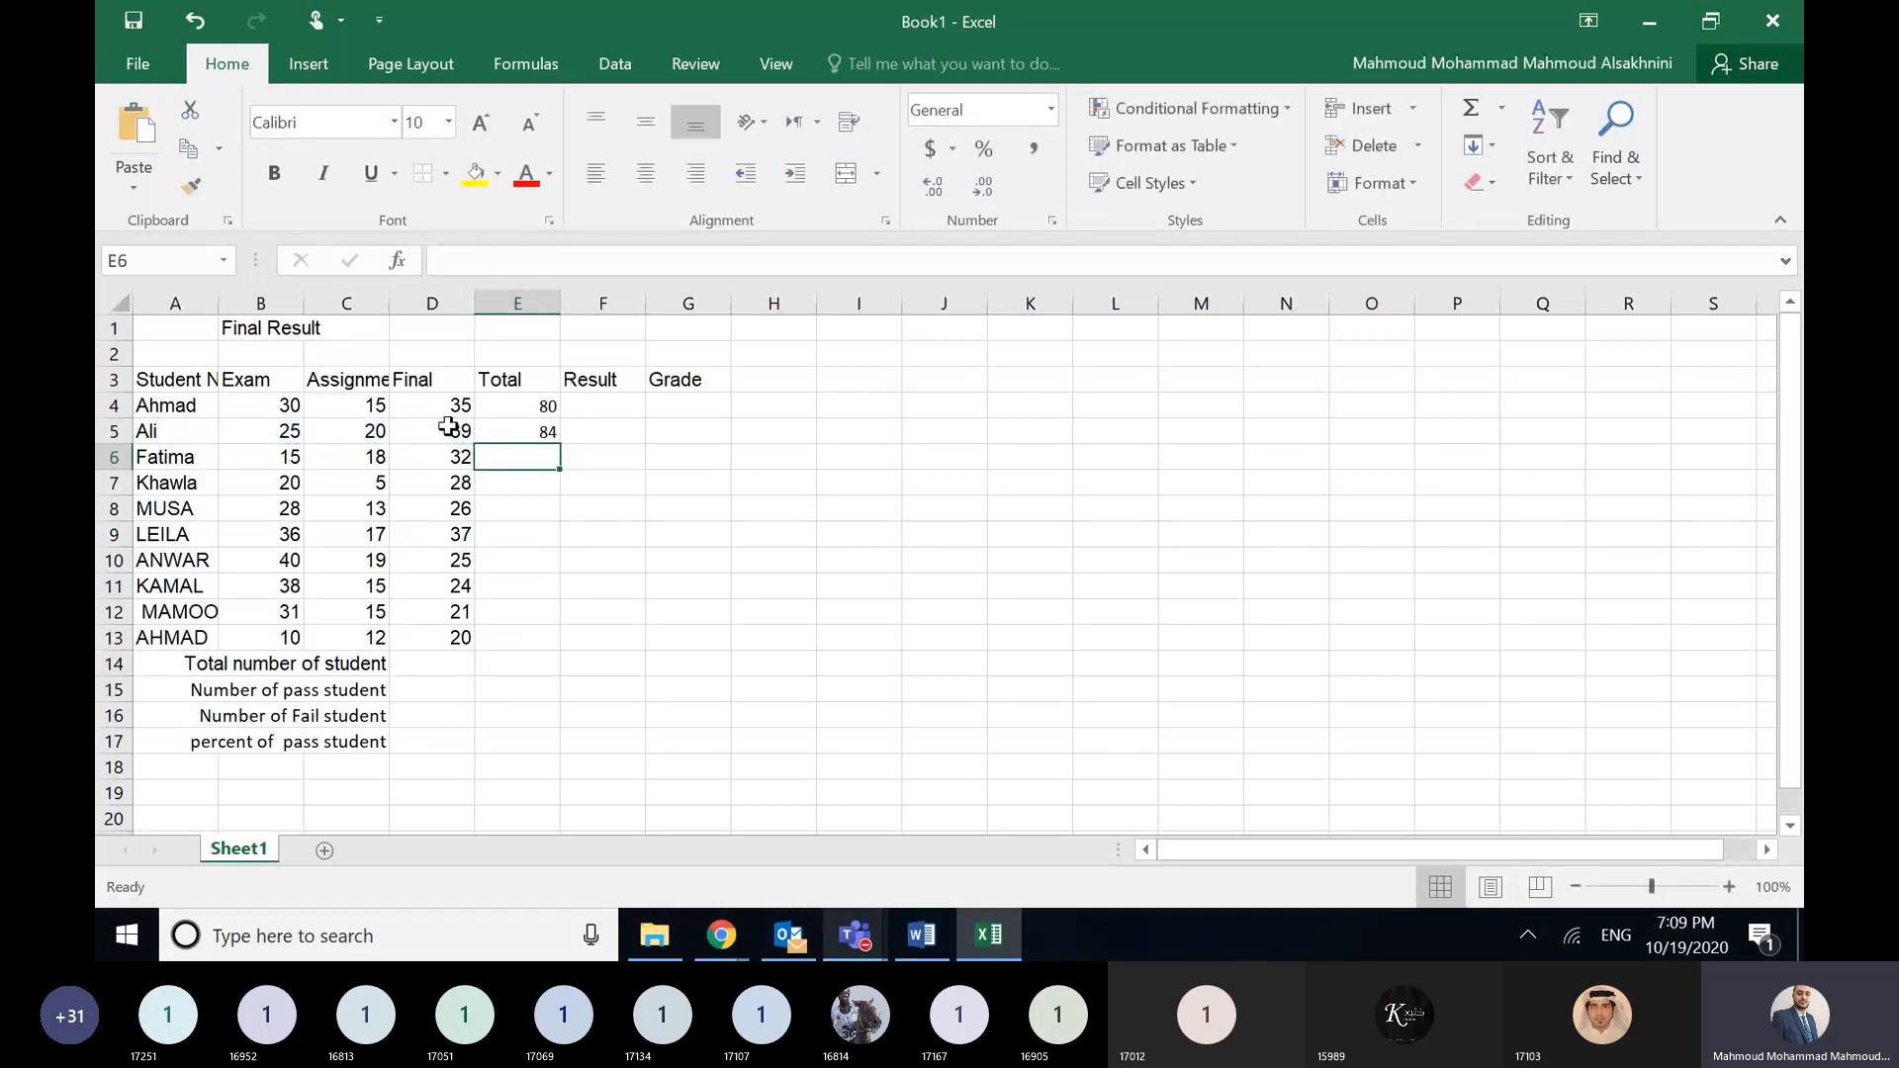
# - Insert an AutoSum SUM in E6 and replace its suggested range with B6:D6 for the third student
pyautogui.click(1502, 107)
pyautogui.click(1511, 144)
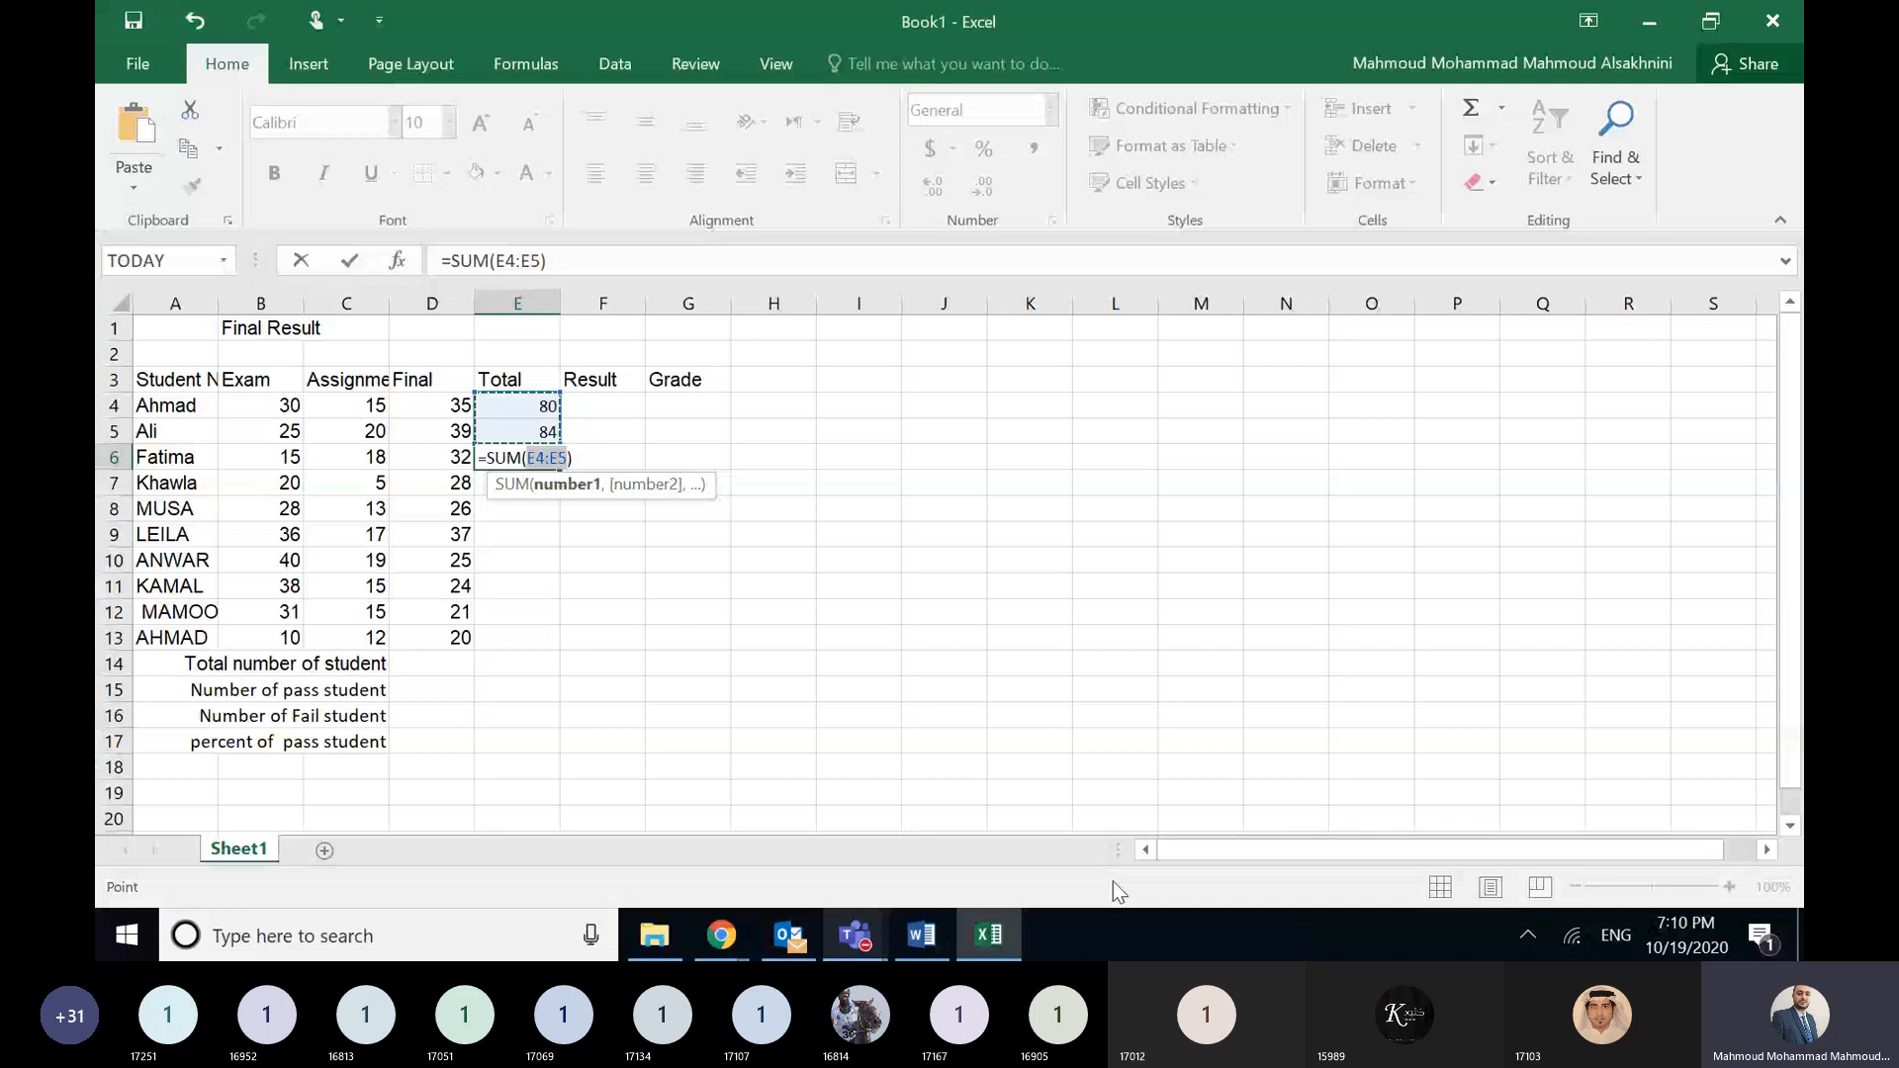
pyautogui.press('BackSpace')
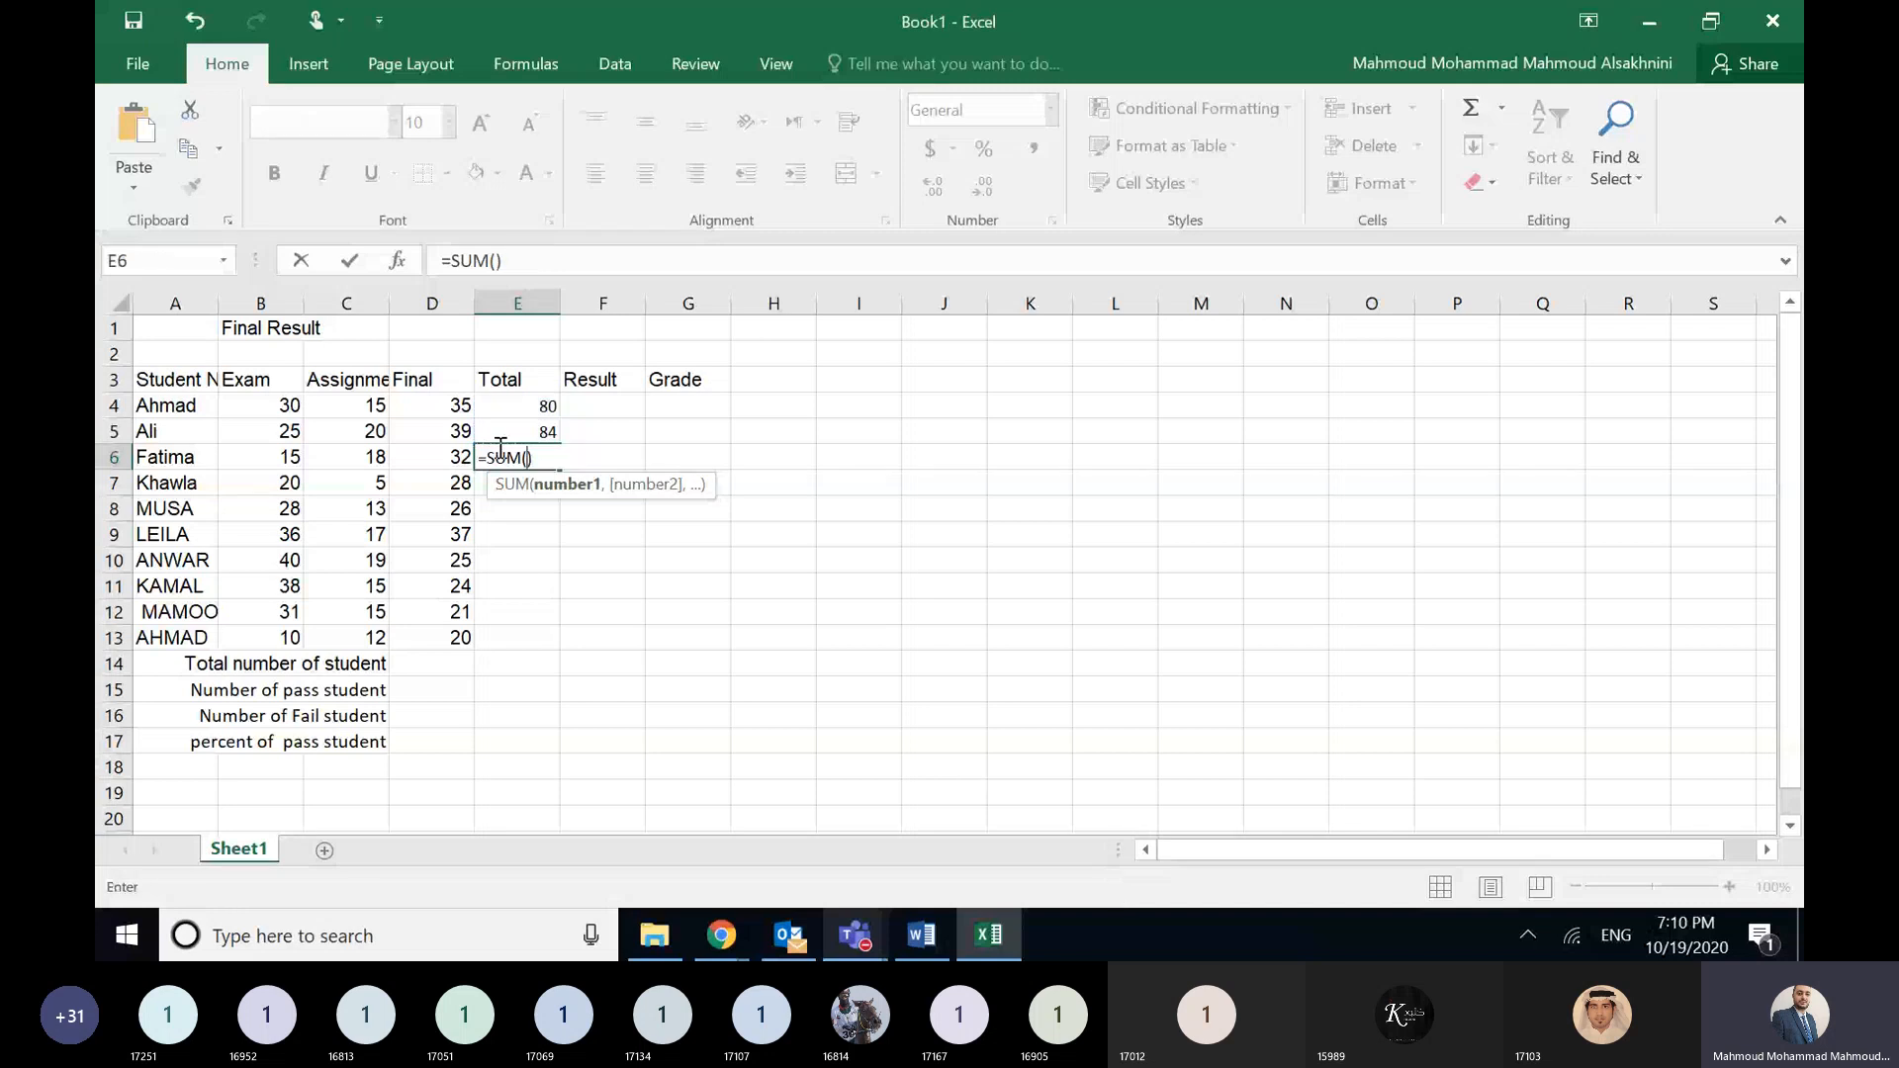
pyautogui.moveTo(310, 447); pyautogui.dragTo(458, 452)
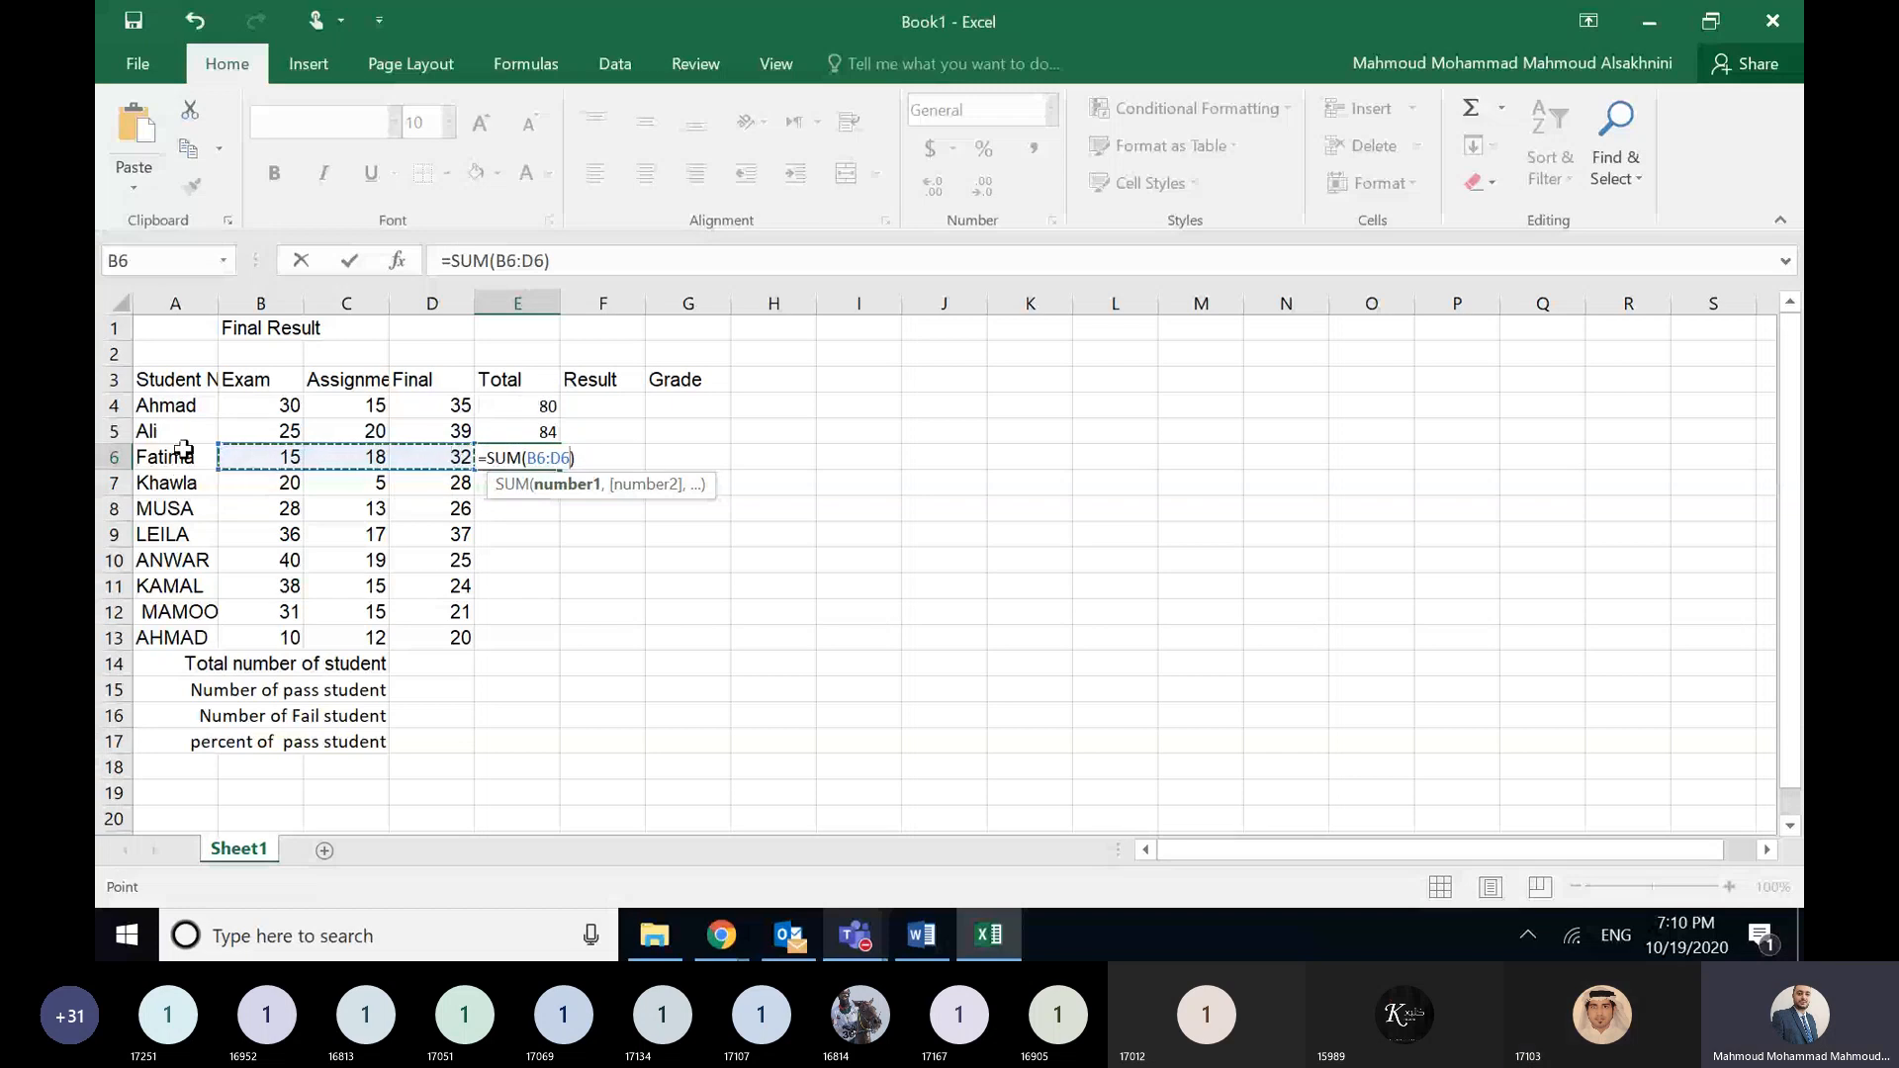
pyautogui.press('Return')
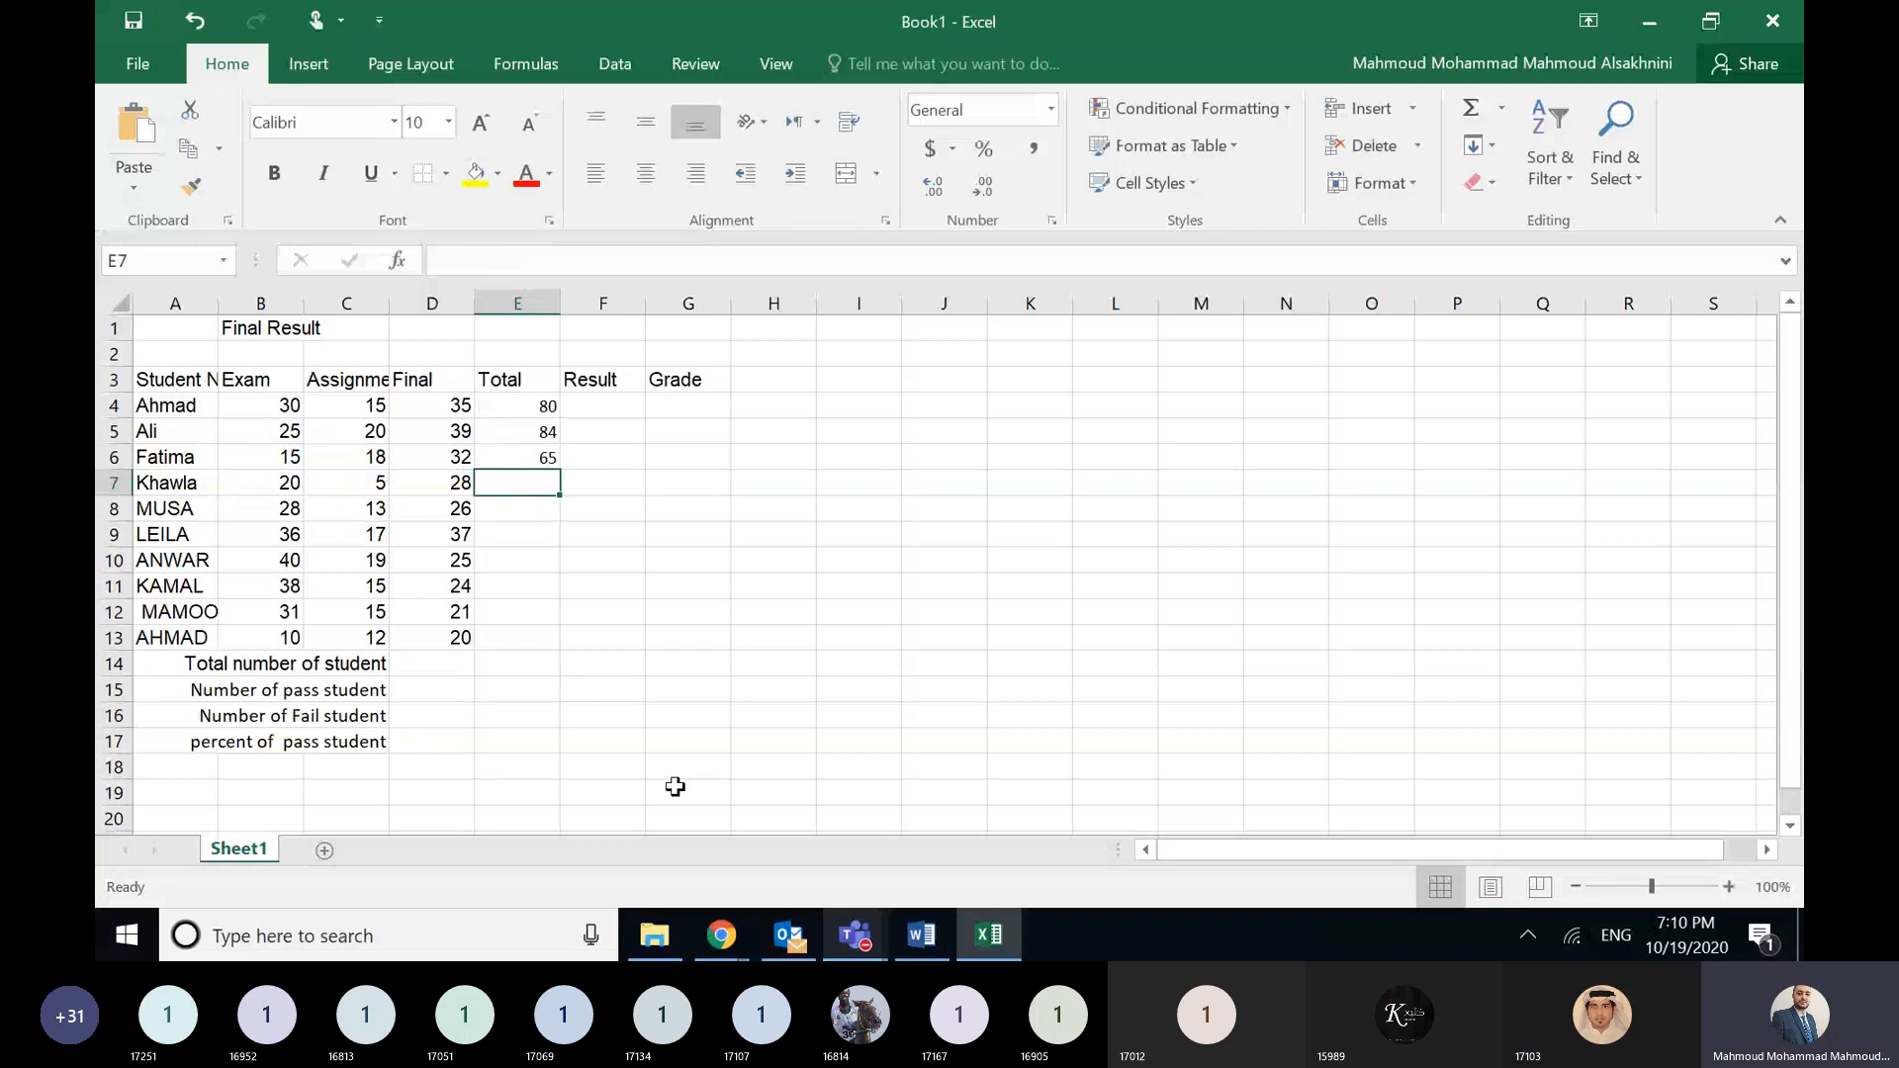
# - Fill the SUM formula from E4 down to E13 and check the copied formulas in the Total column
pyautogui.click(529, 453)
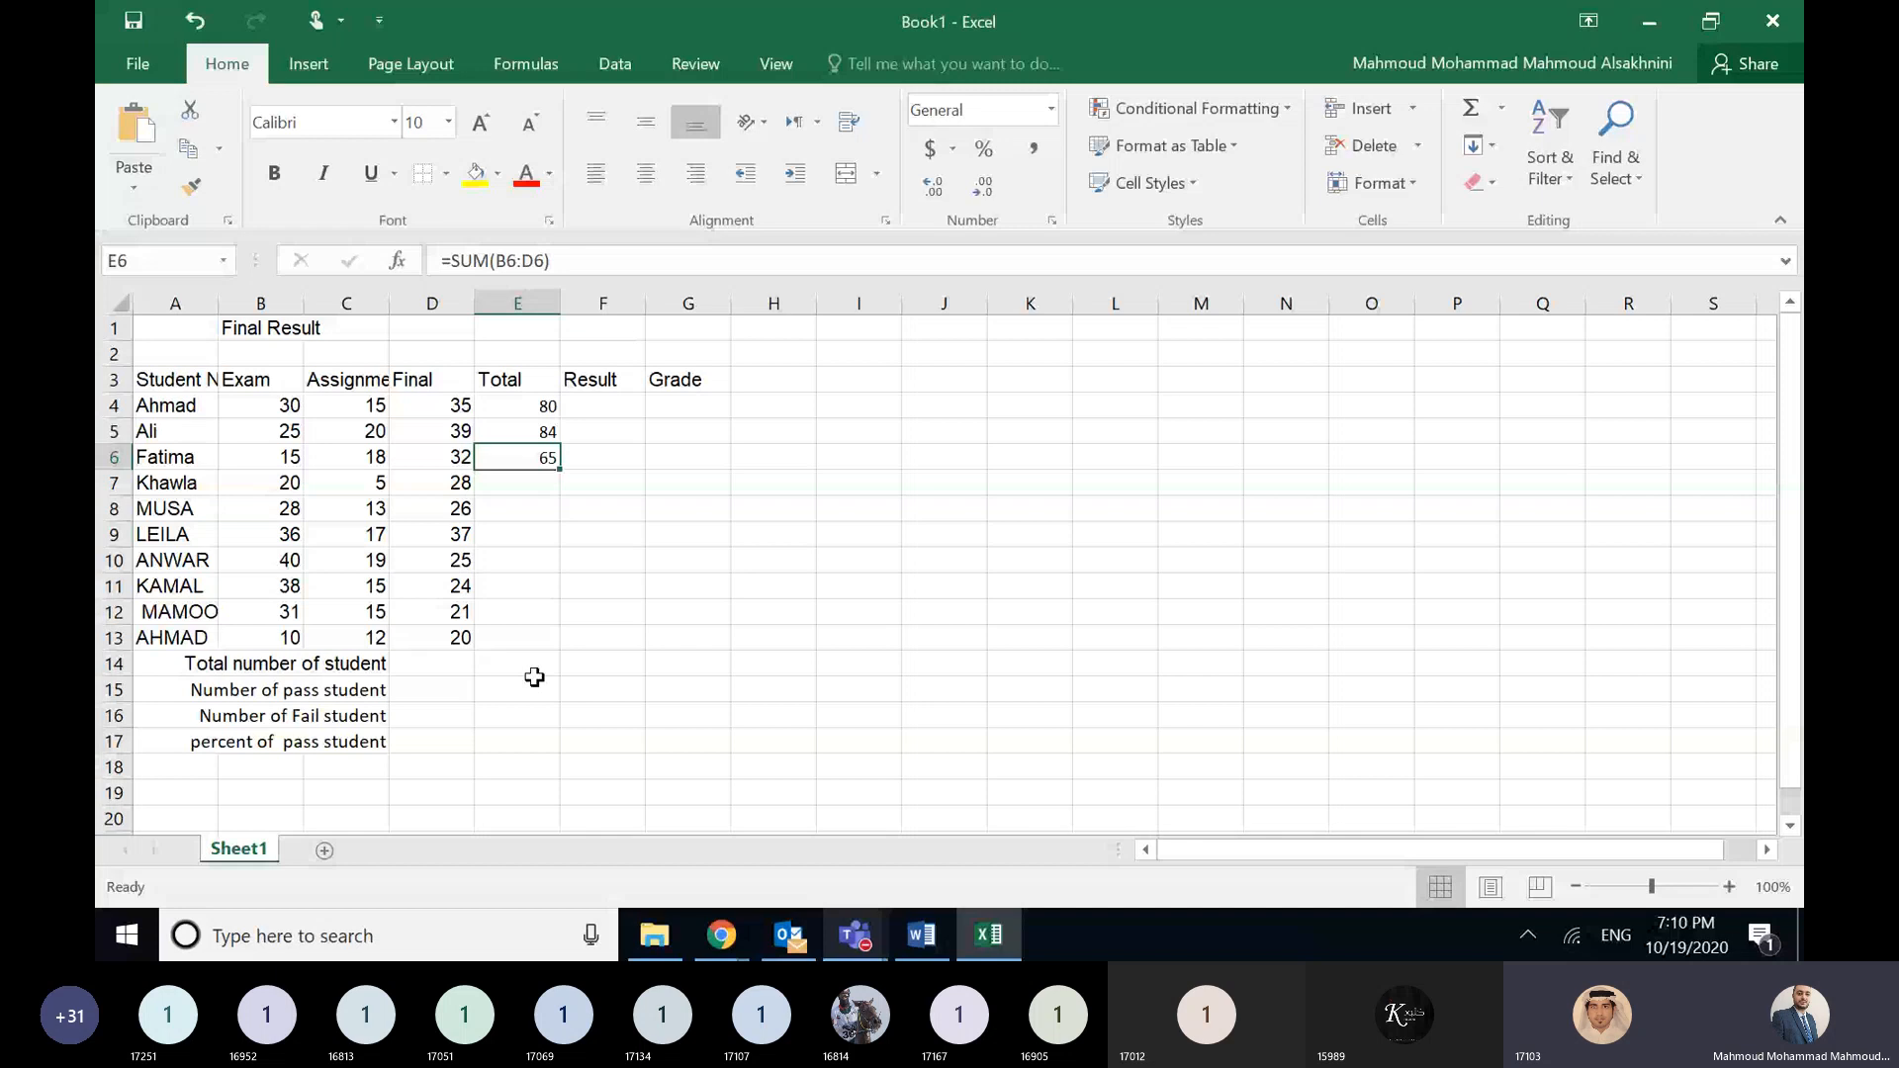
pyautogui.click(546, 409)
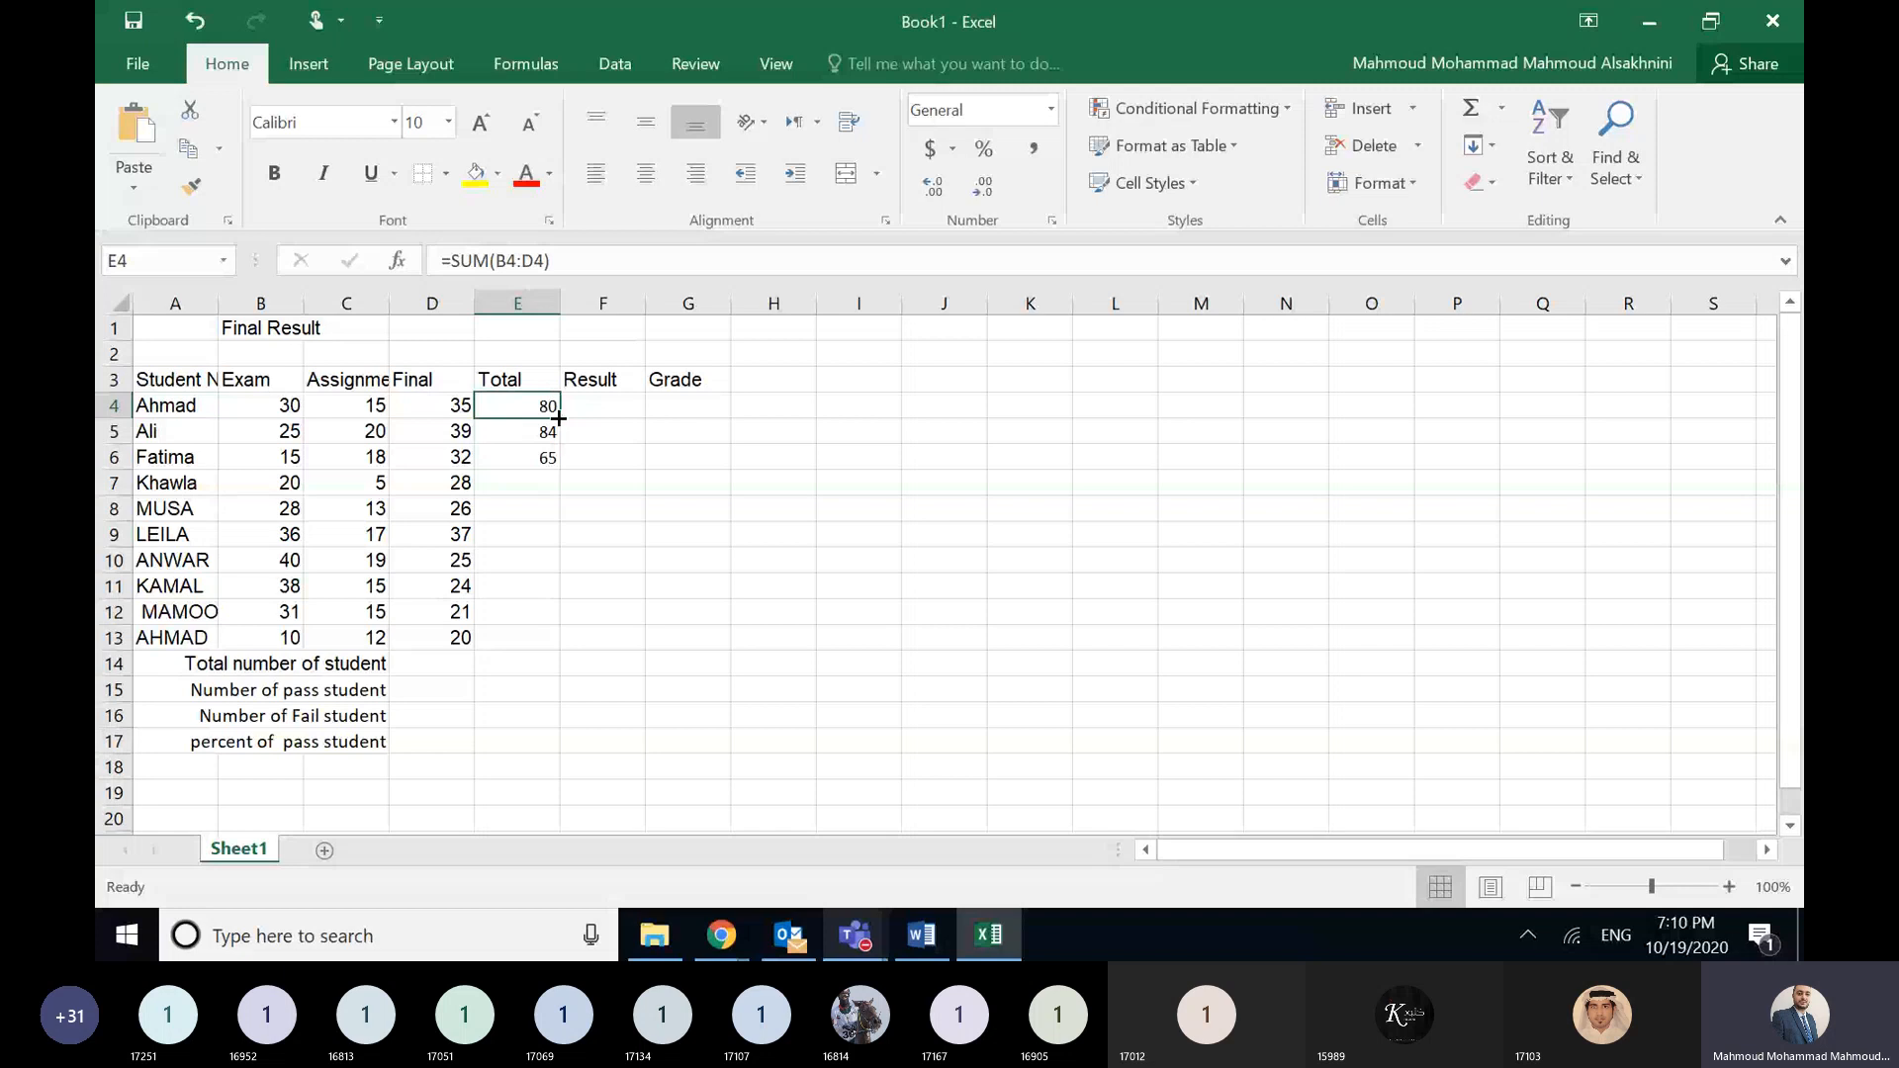
pyautogui.moveTo(559, 419); pyautogui.dragTo(570, 658)
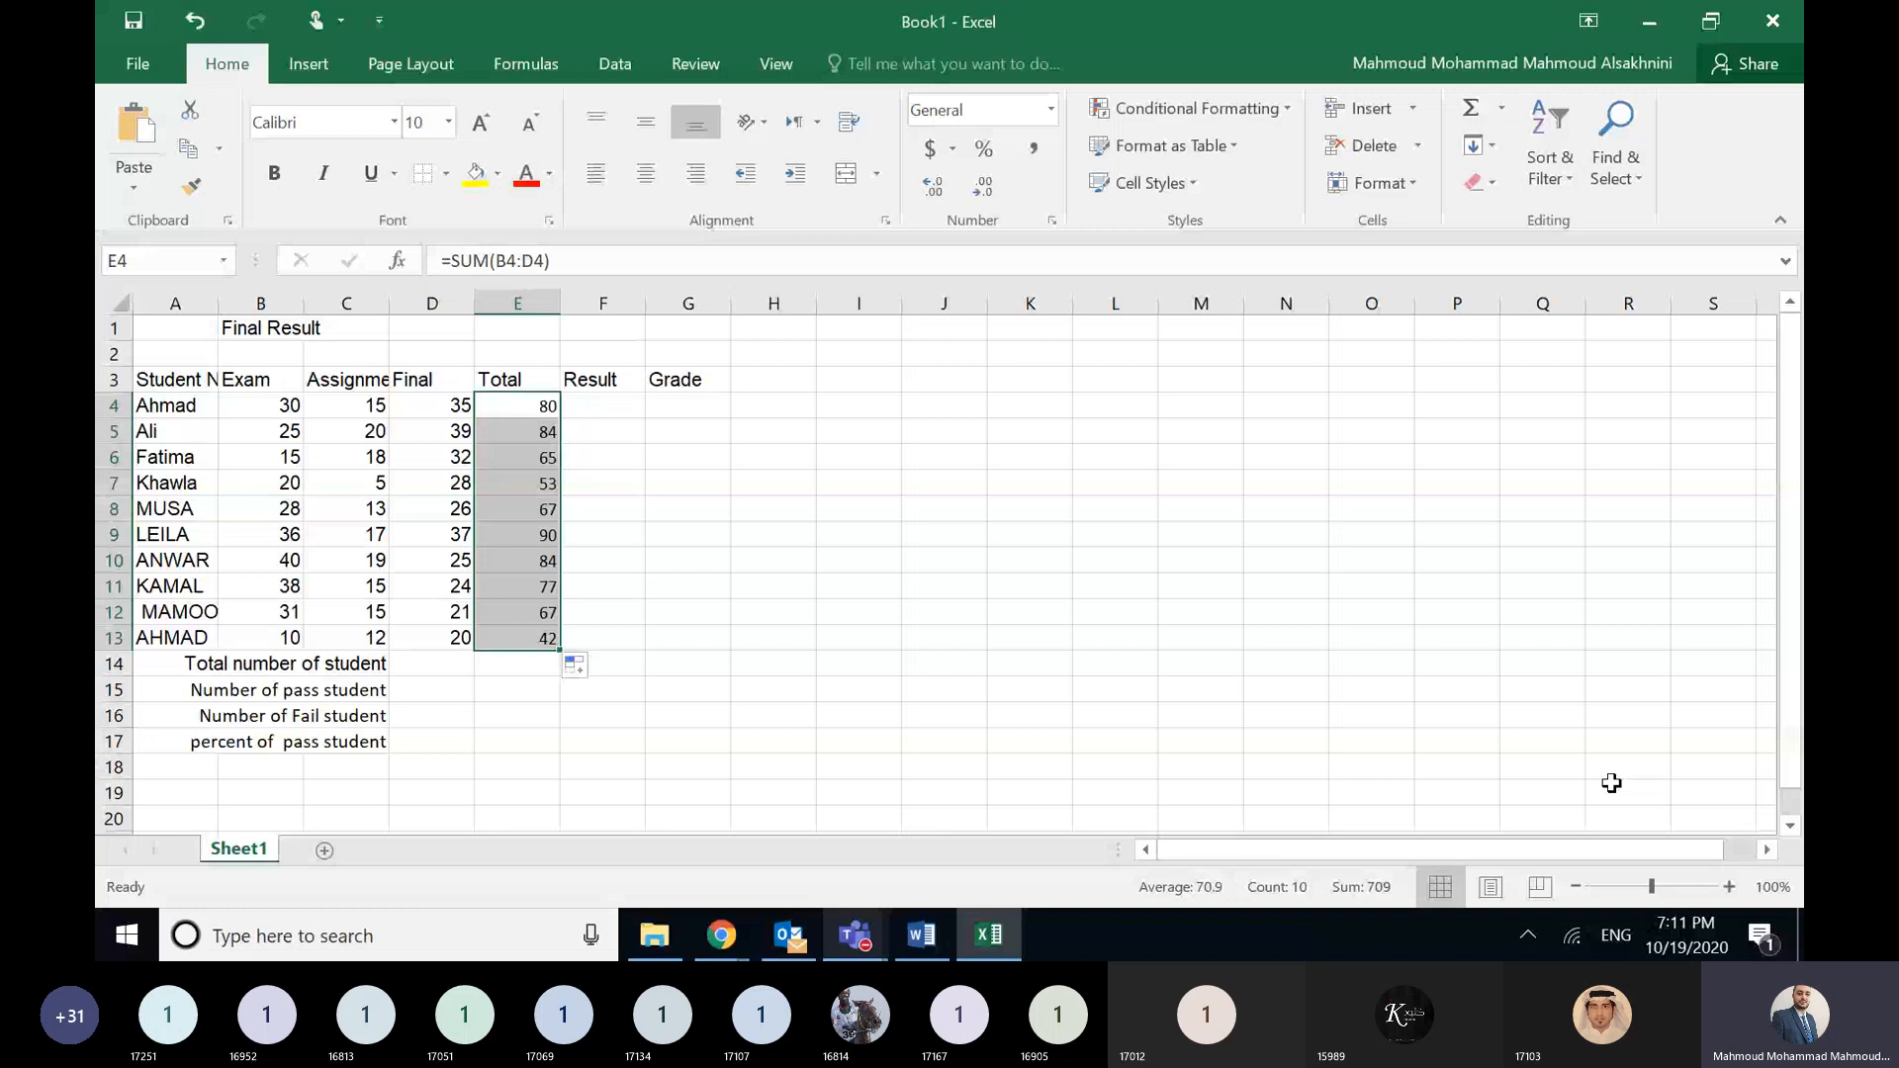
pyautogui.click(546, 413)
pyautogui.click(534, 465)
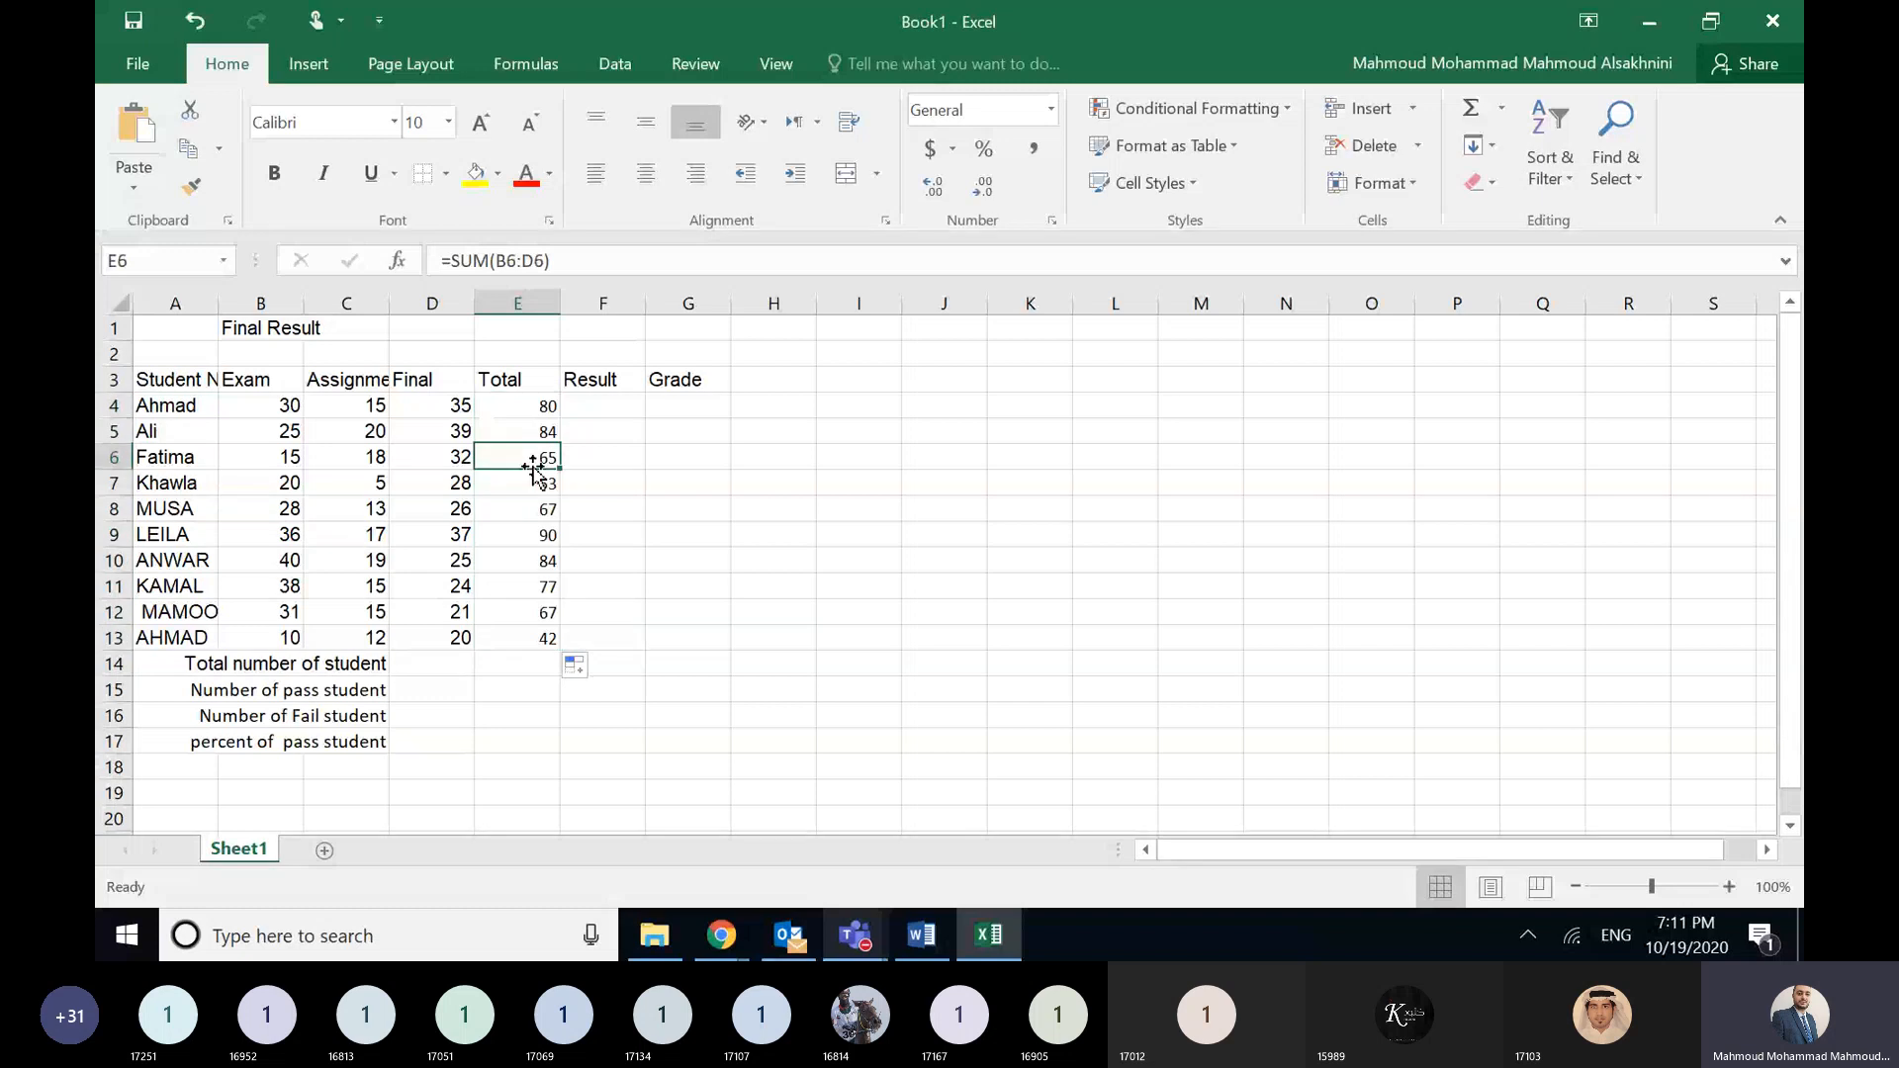
pyautogui.click(534, 535)
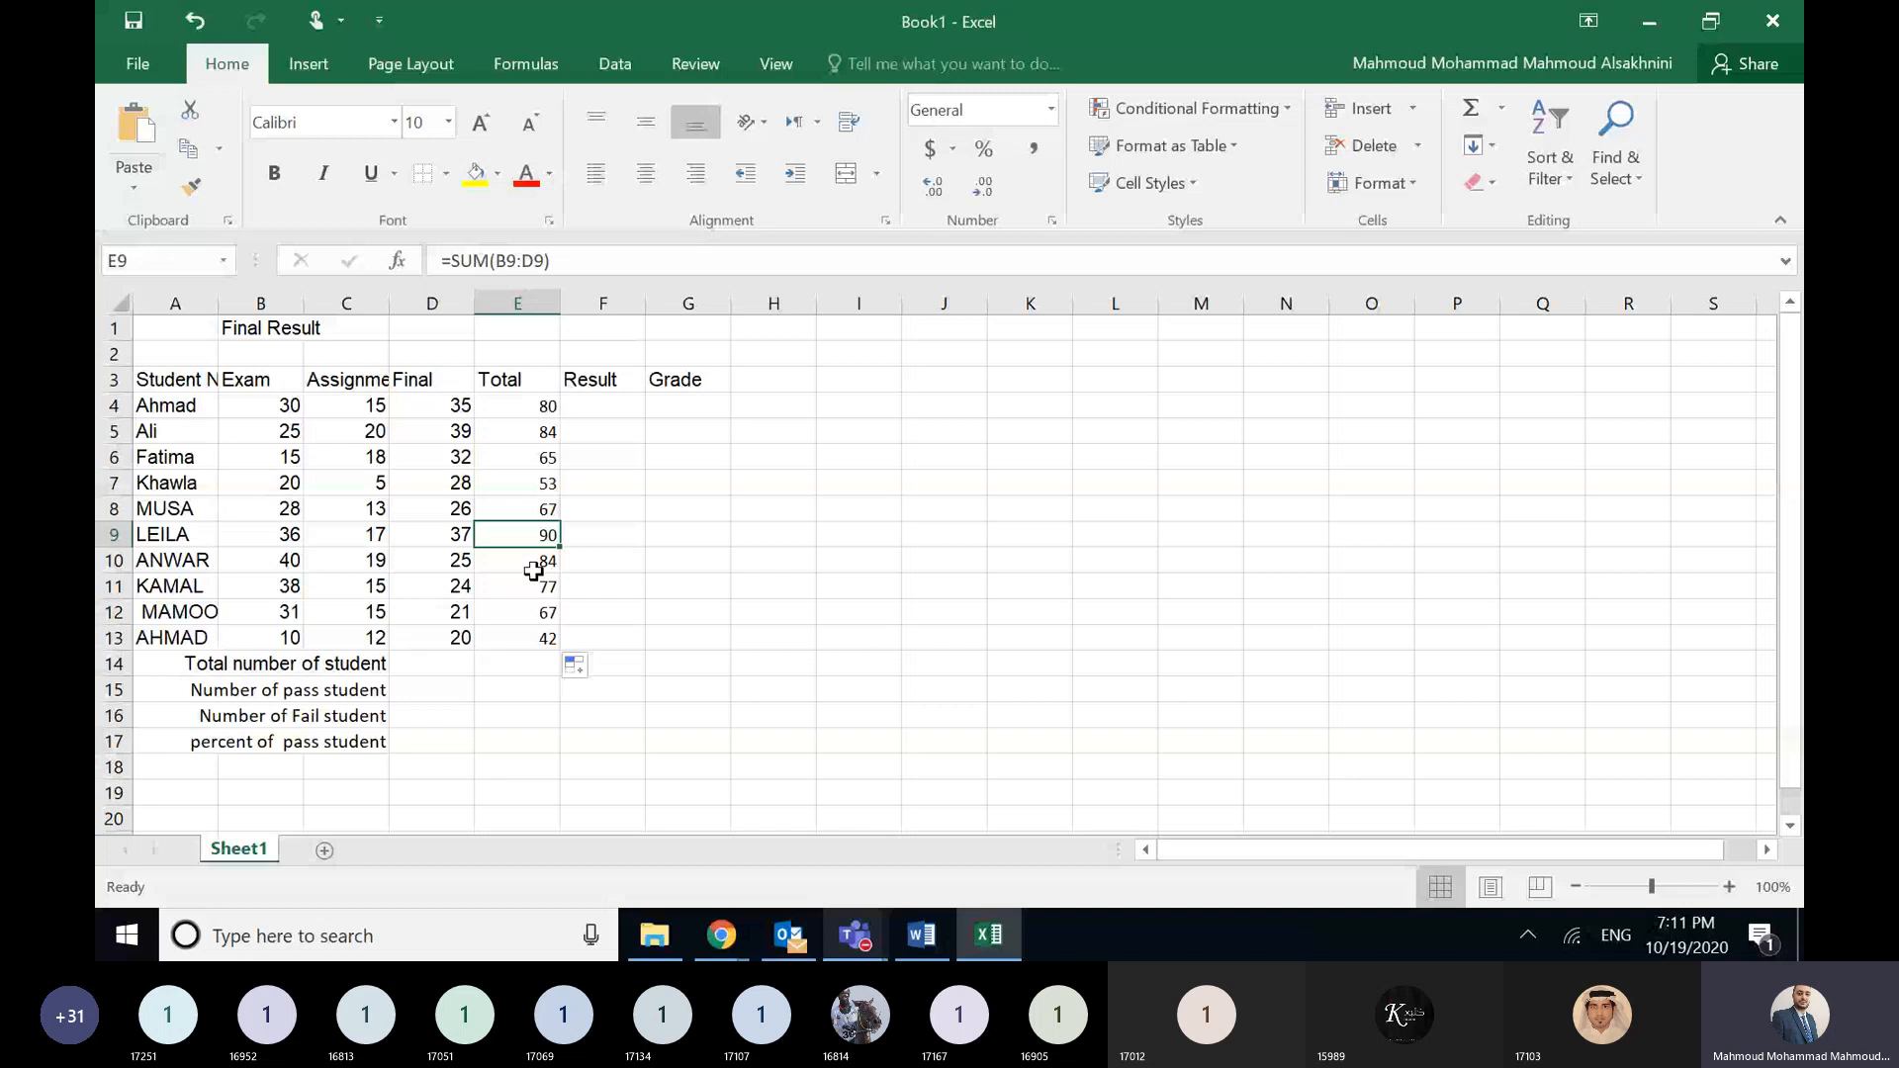
pyautogui.click(534, 638)
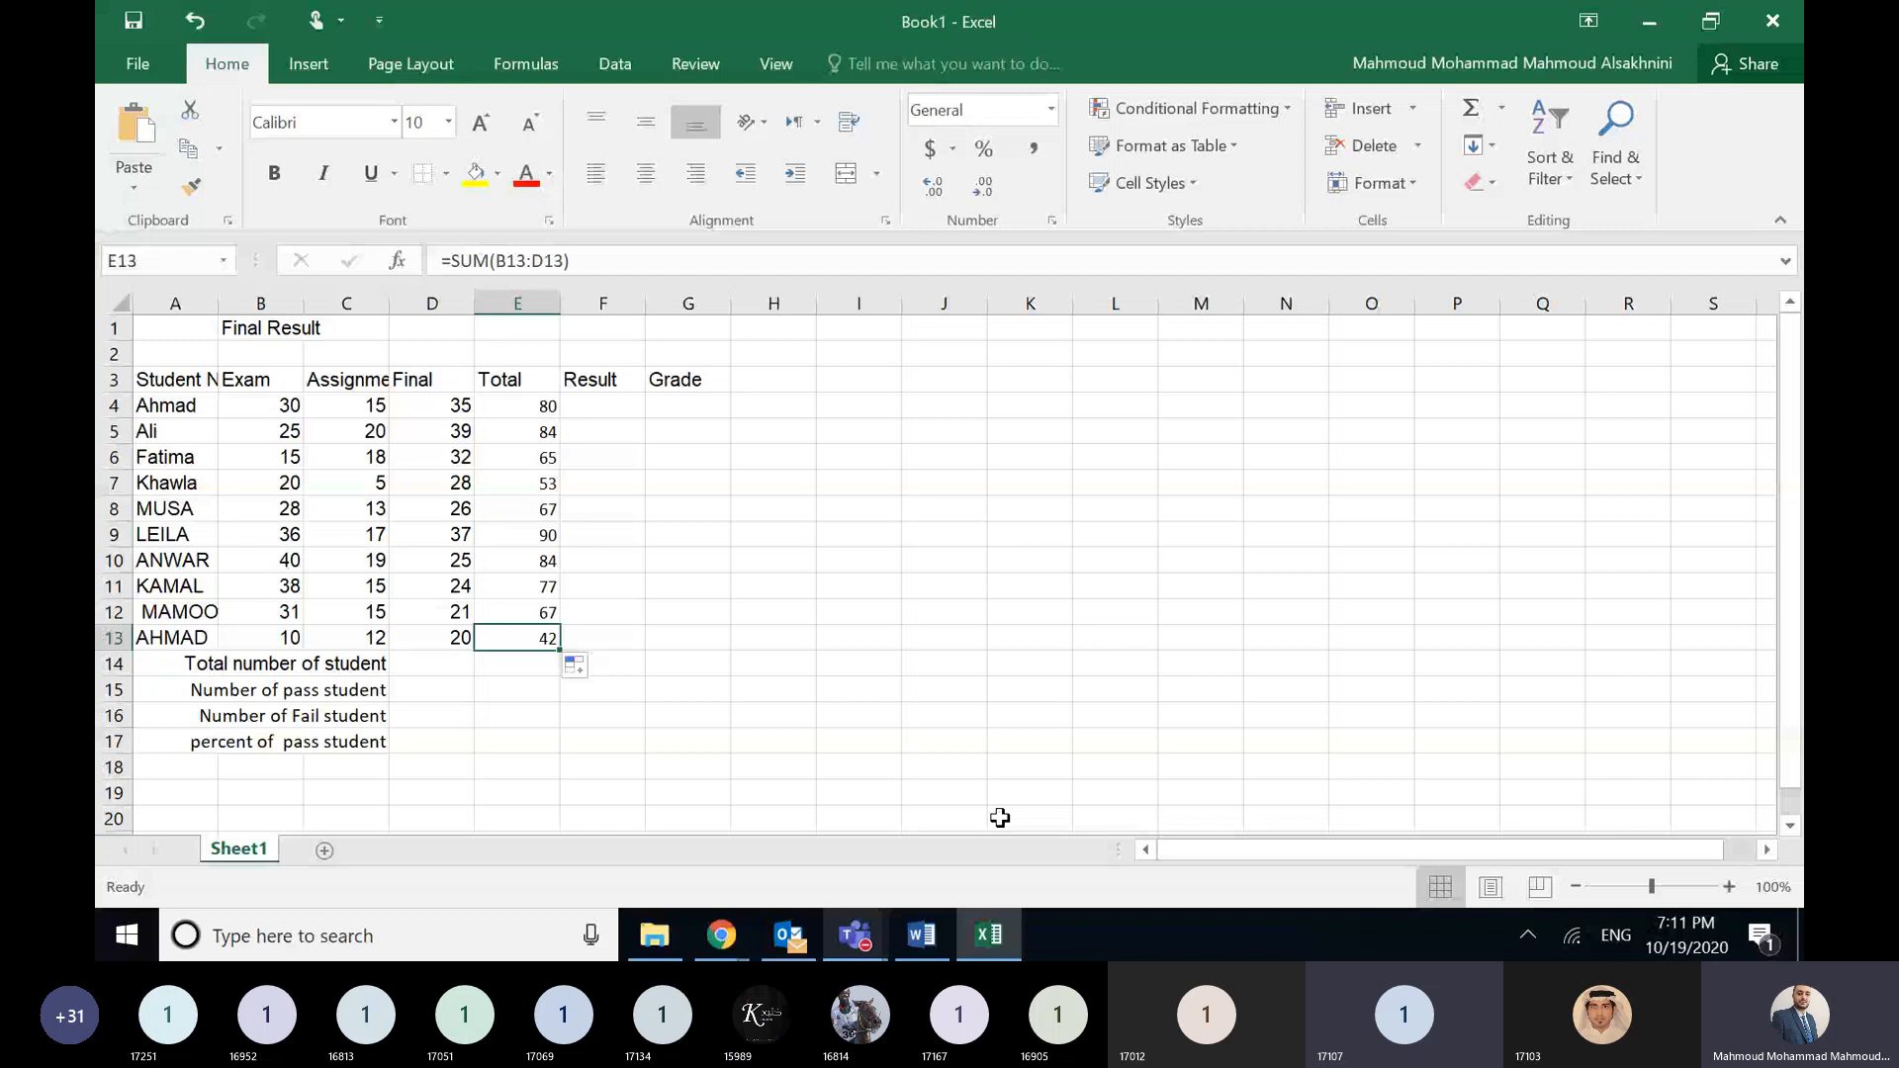
# - Switch to the class exercise in Word, read the instructions for the Result and Grade columns, and return to the Excel workbook
pyautogui.click(602, 405)
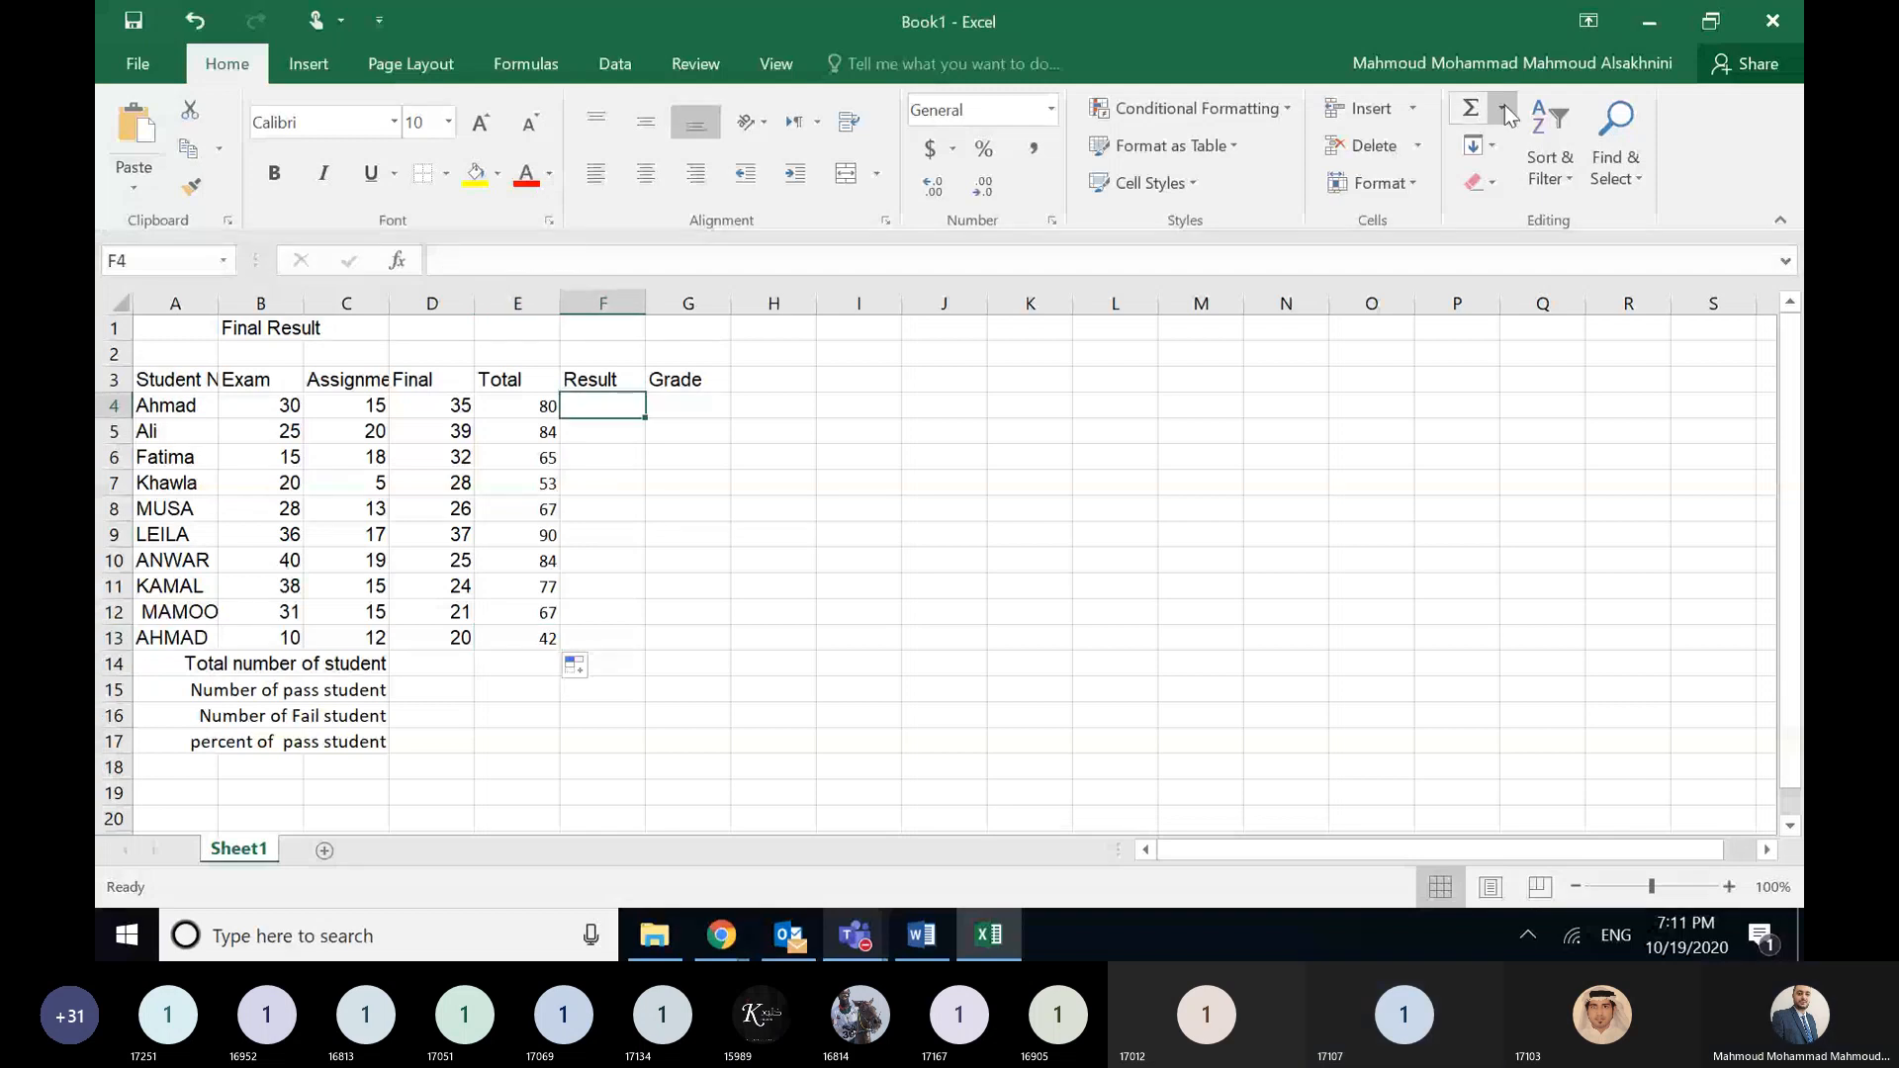
pyautogui.click(858, 935)
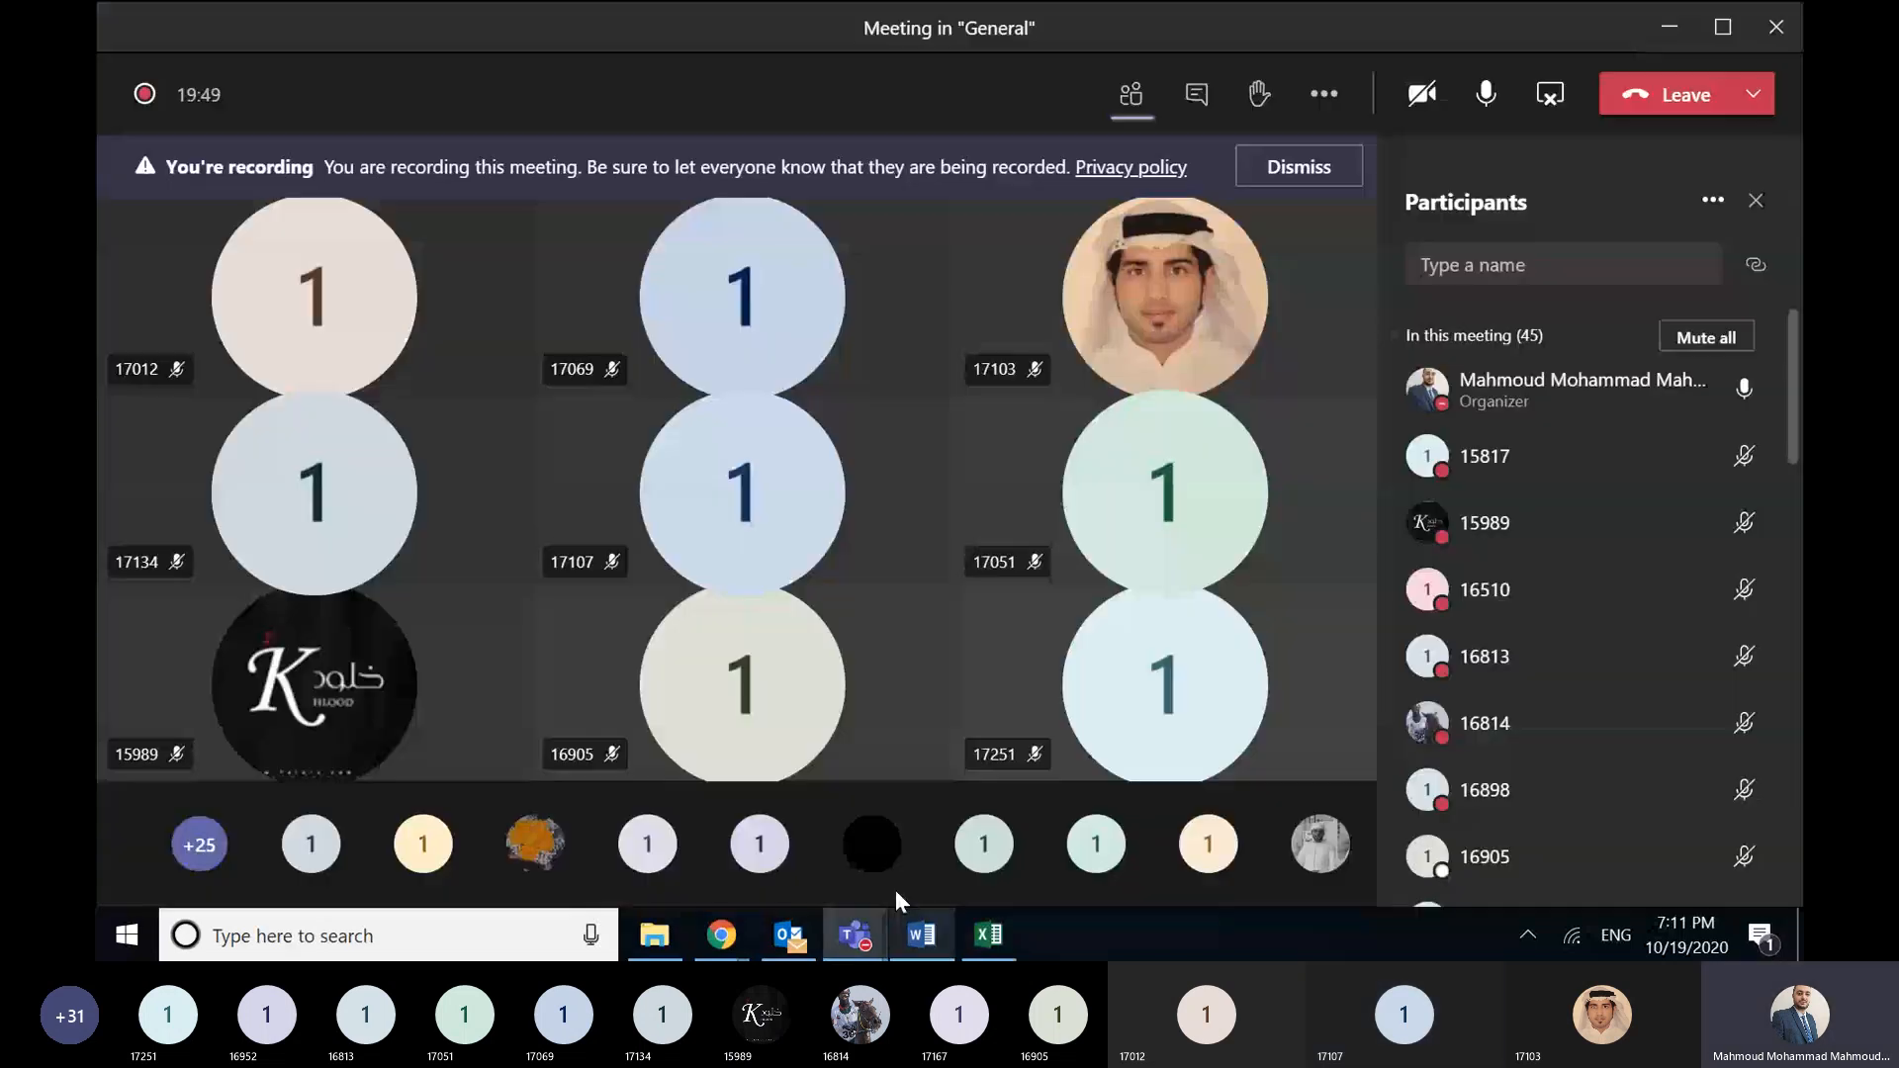
pyautogui.click(937, 952)
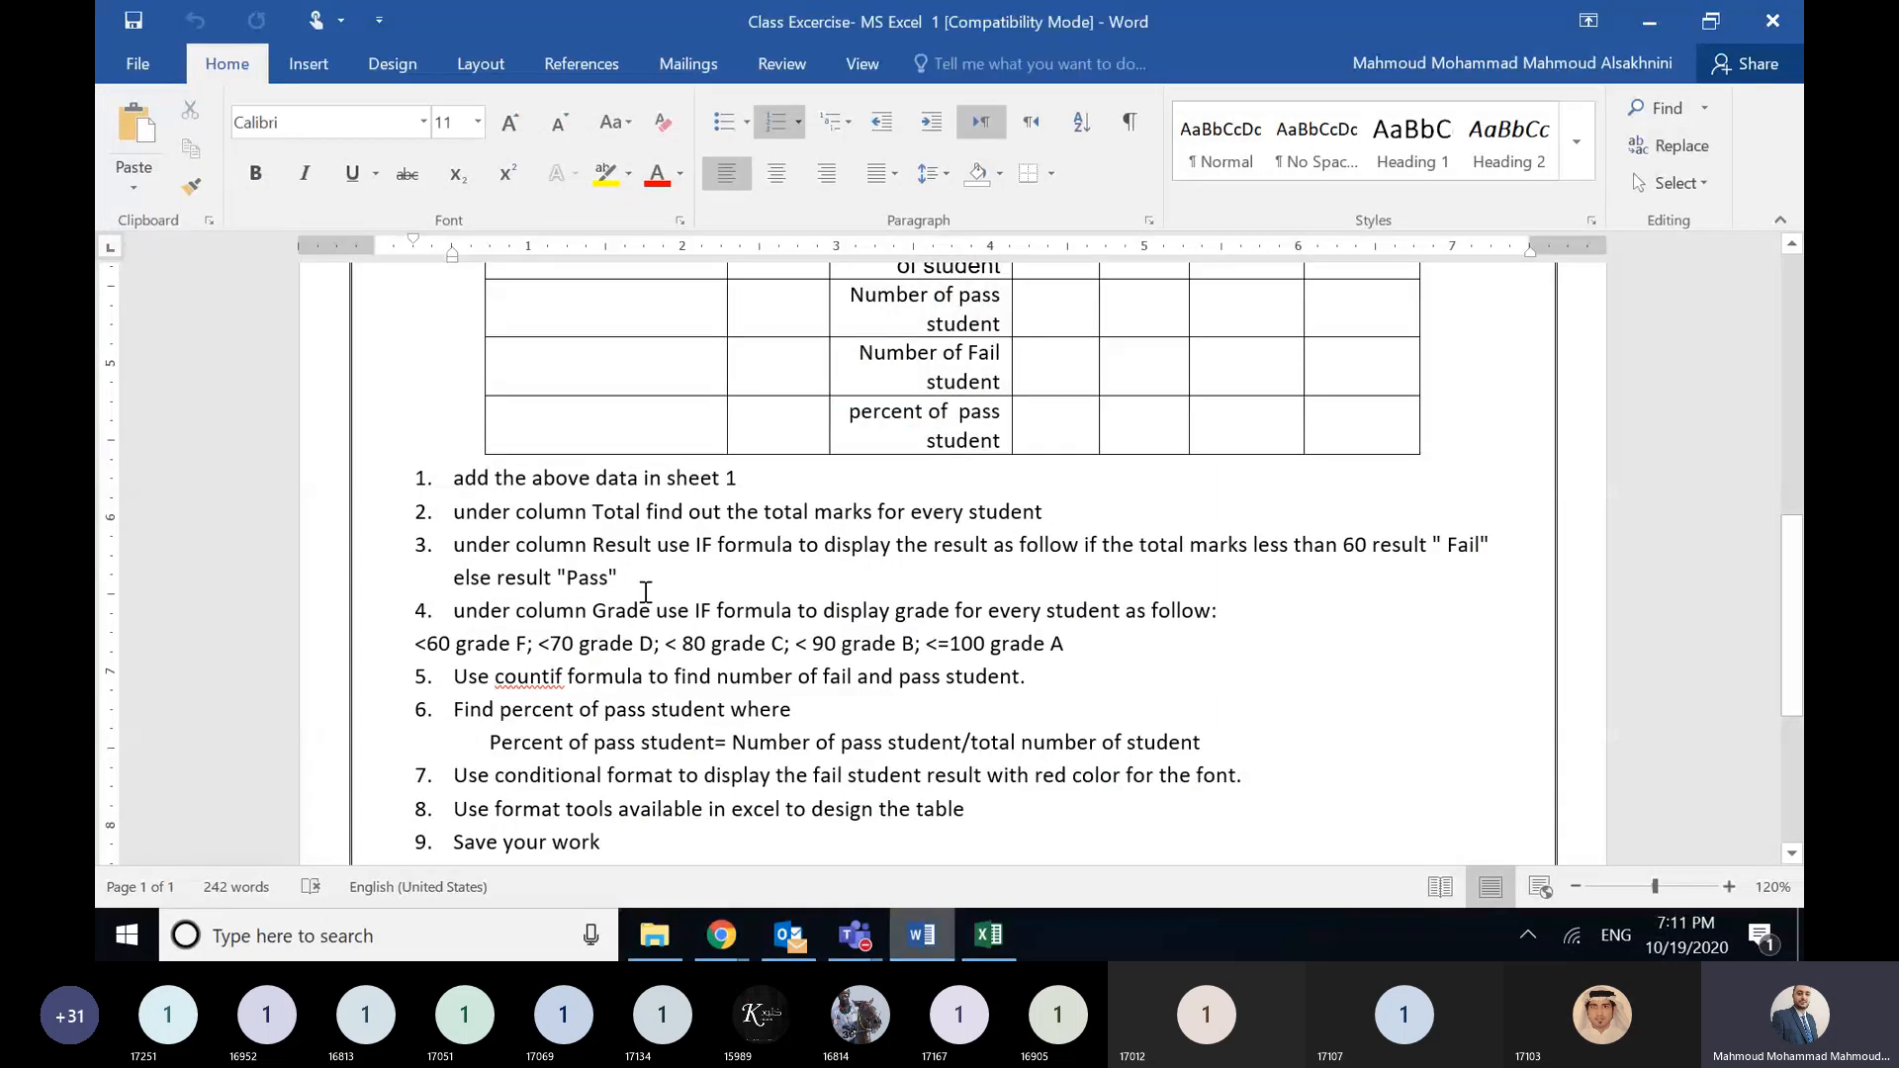
pyautogui.click(1007, 945)
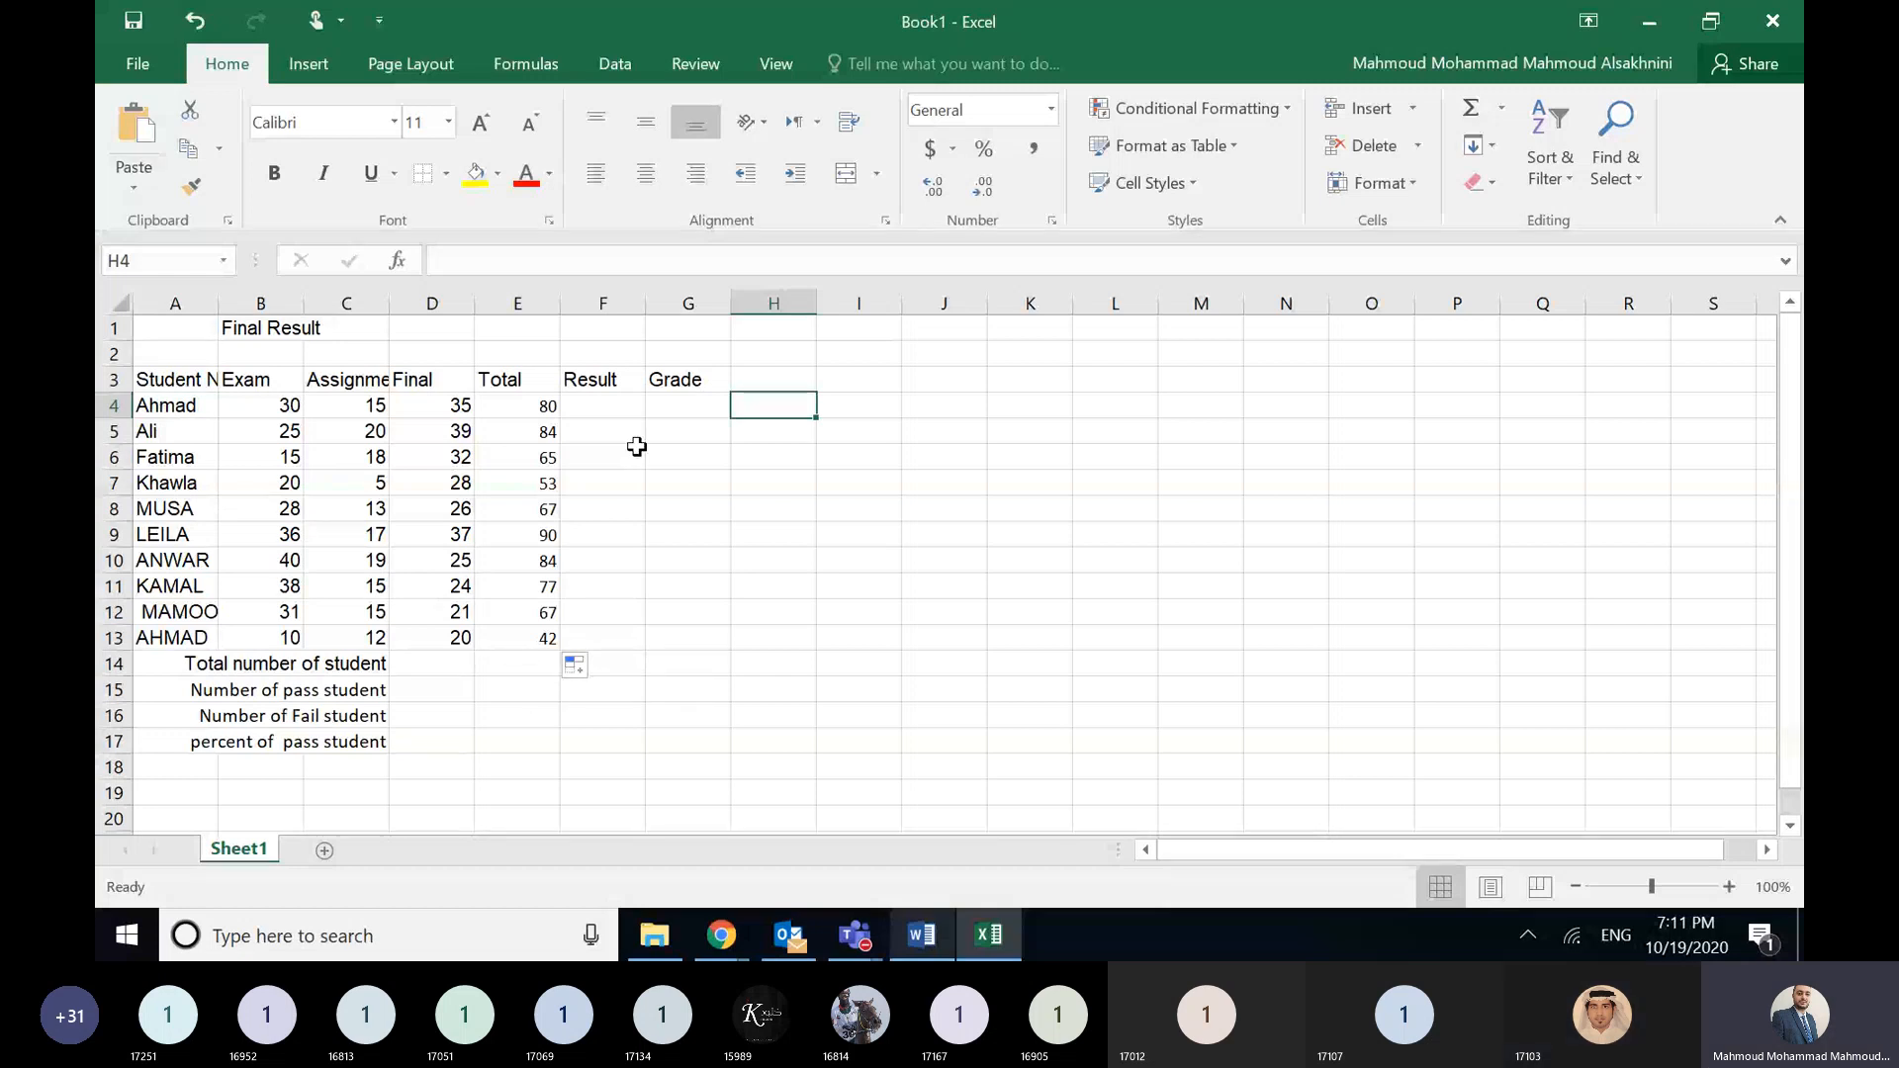
# - Calculate the average of the student totals in cell E18 with the AutoSum AVERAGE function over E4:E13
pyautogui.click(549, 771)
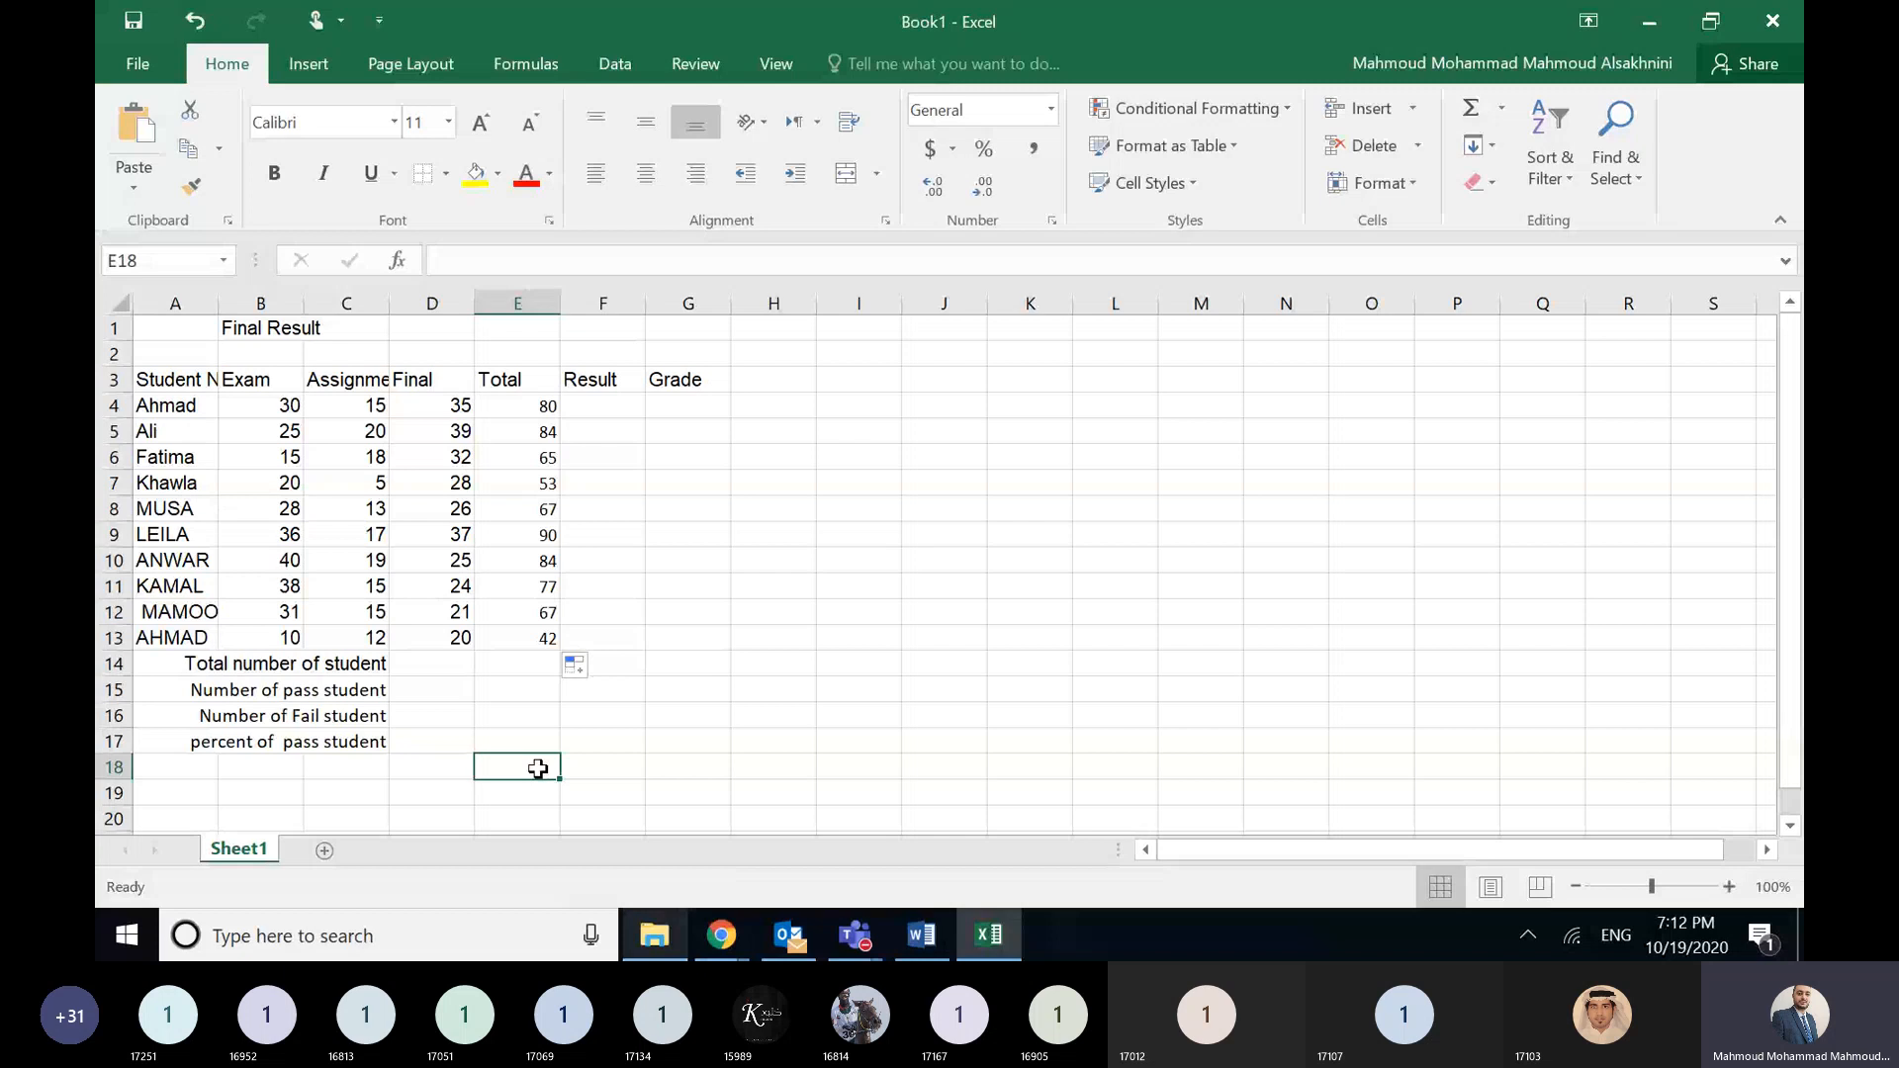
pyautogui.moveTo(534, 406); pyautogui.dragTo(530, 639)
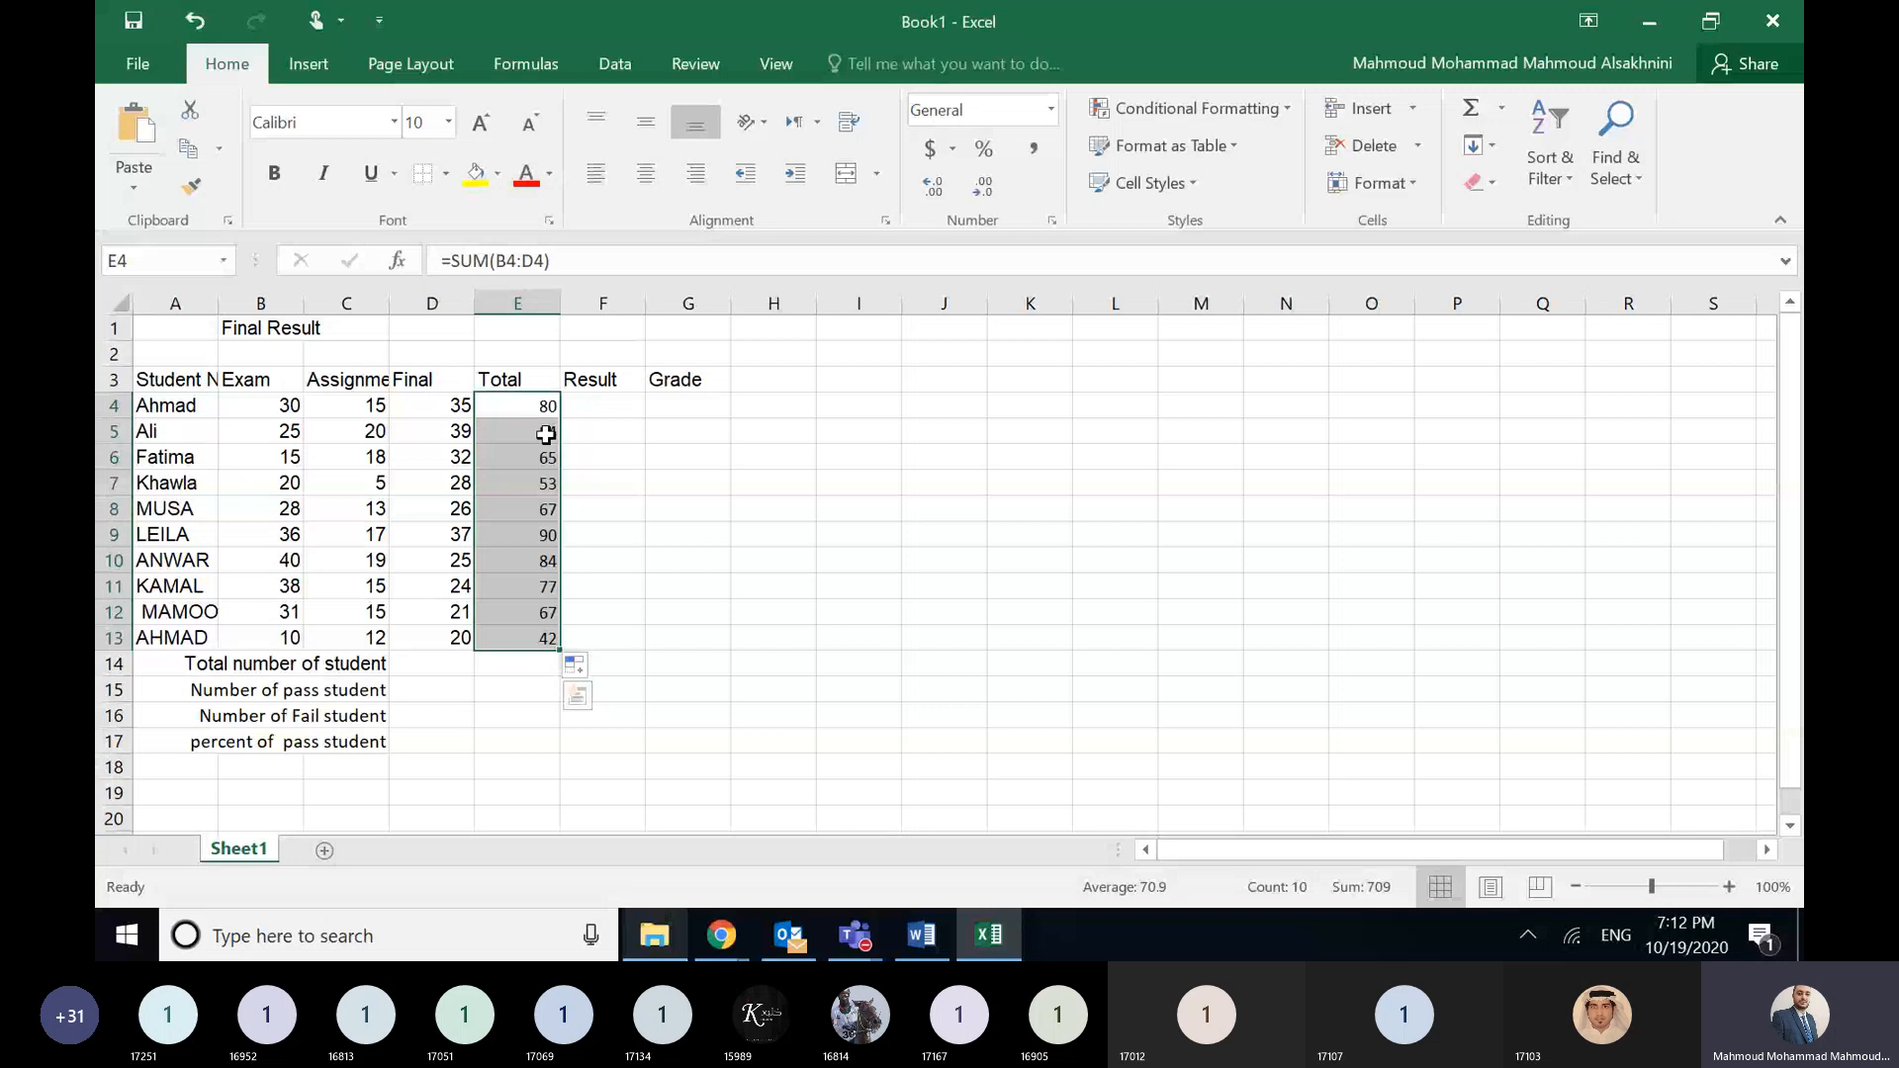
pyautogui.click(536, 774)
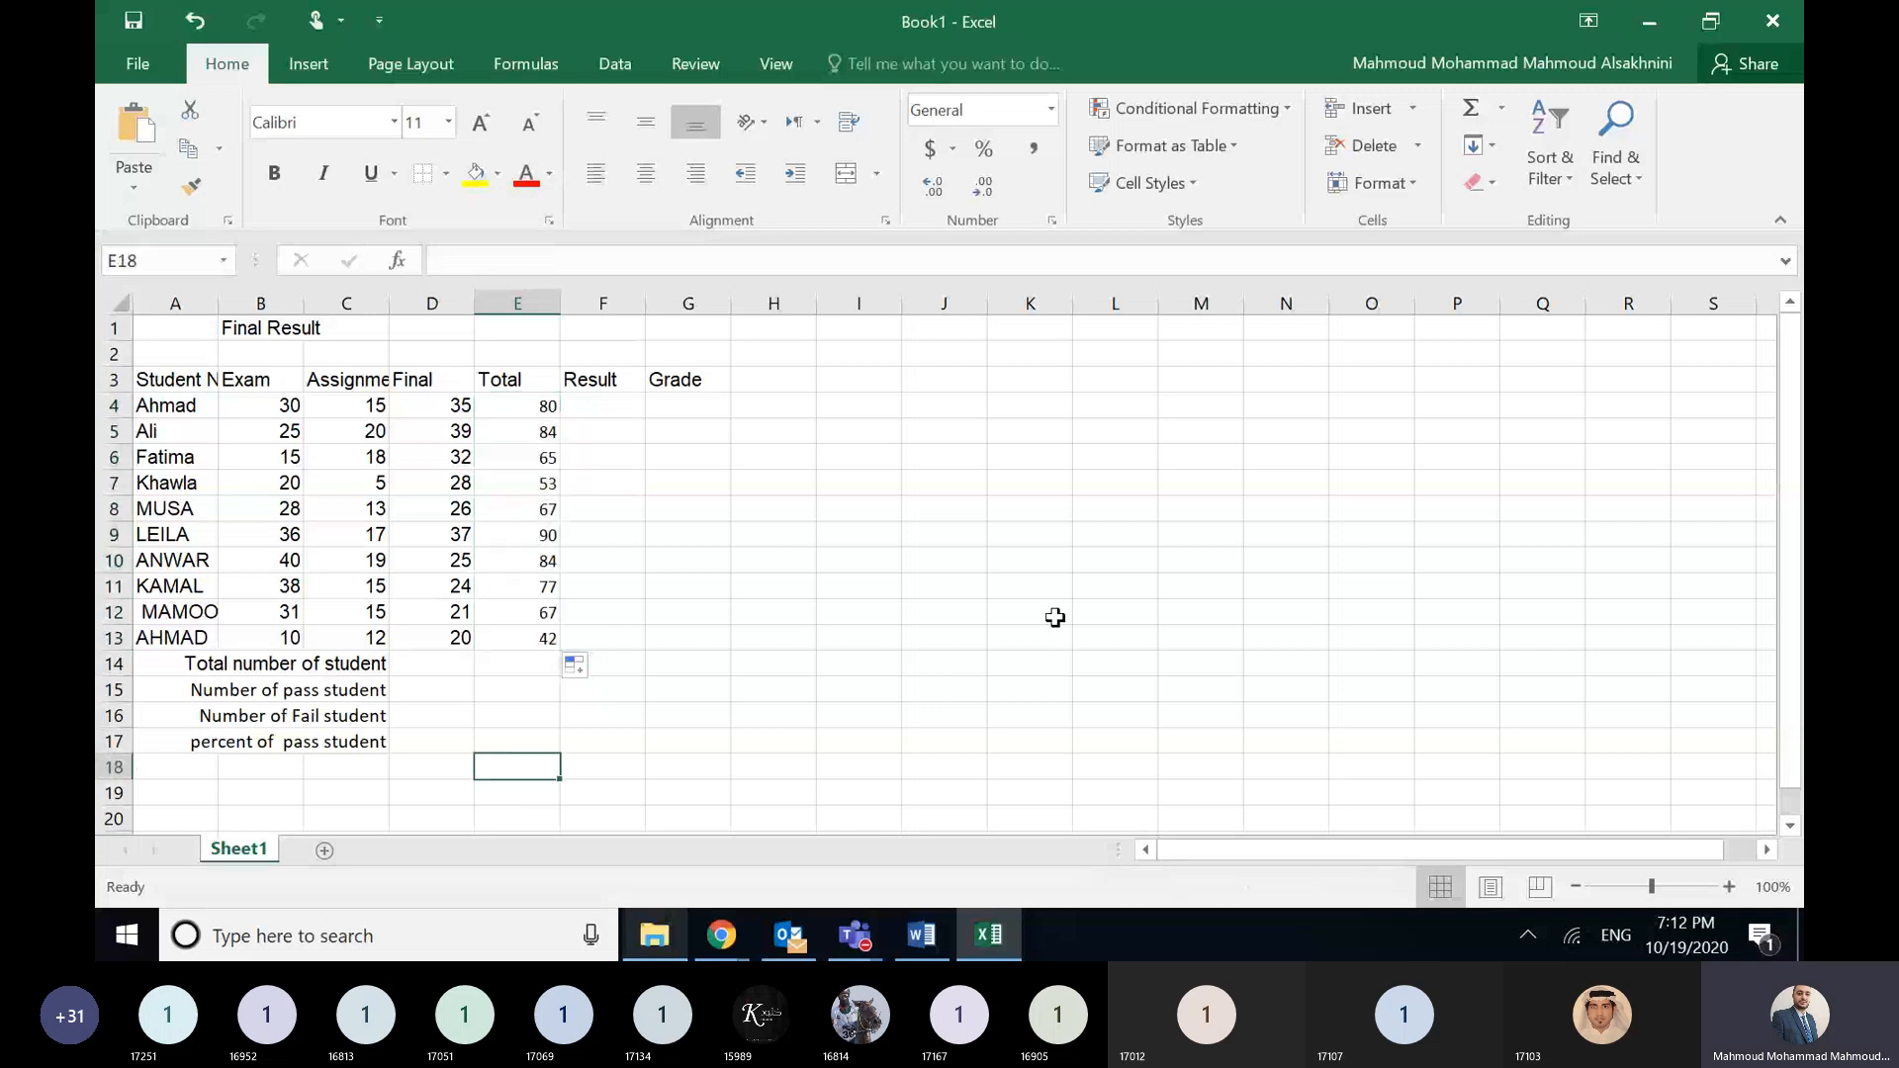
pyautogui.click(1500, 108)
pyautogui.click(1528, 174)
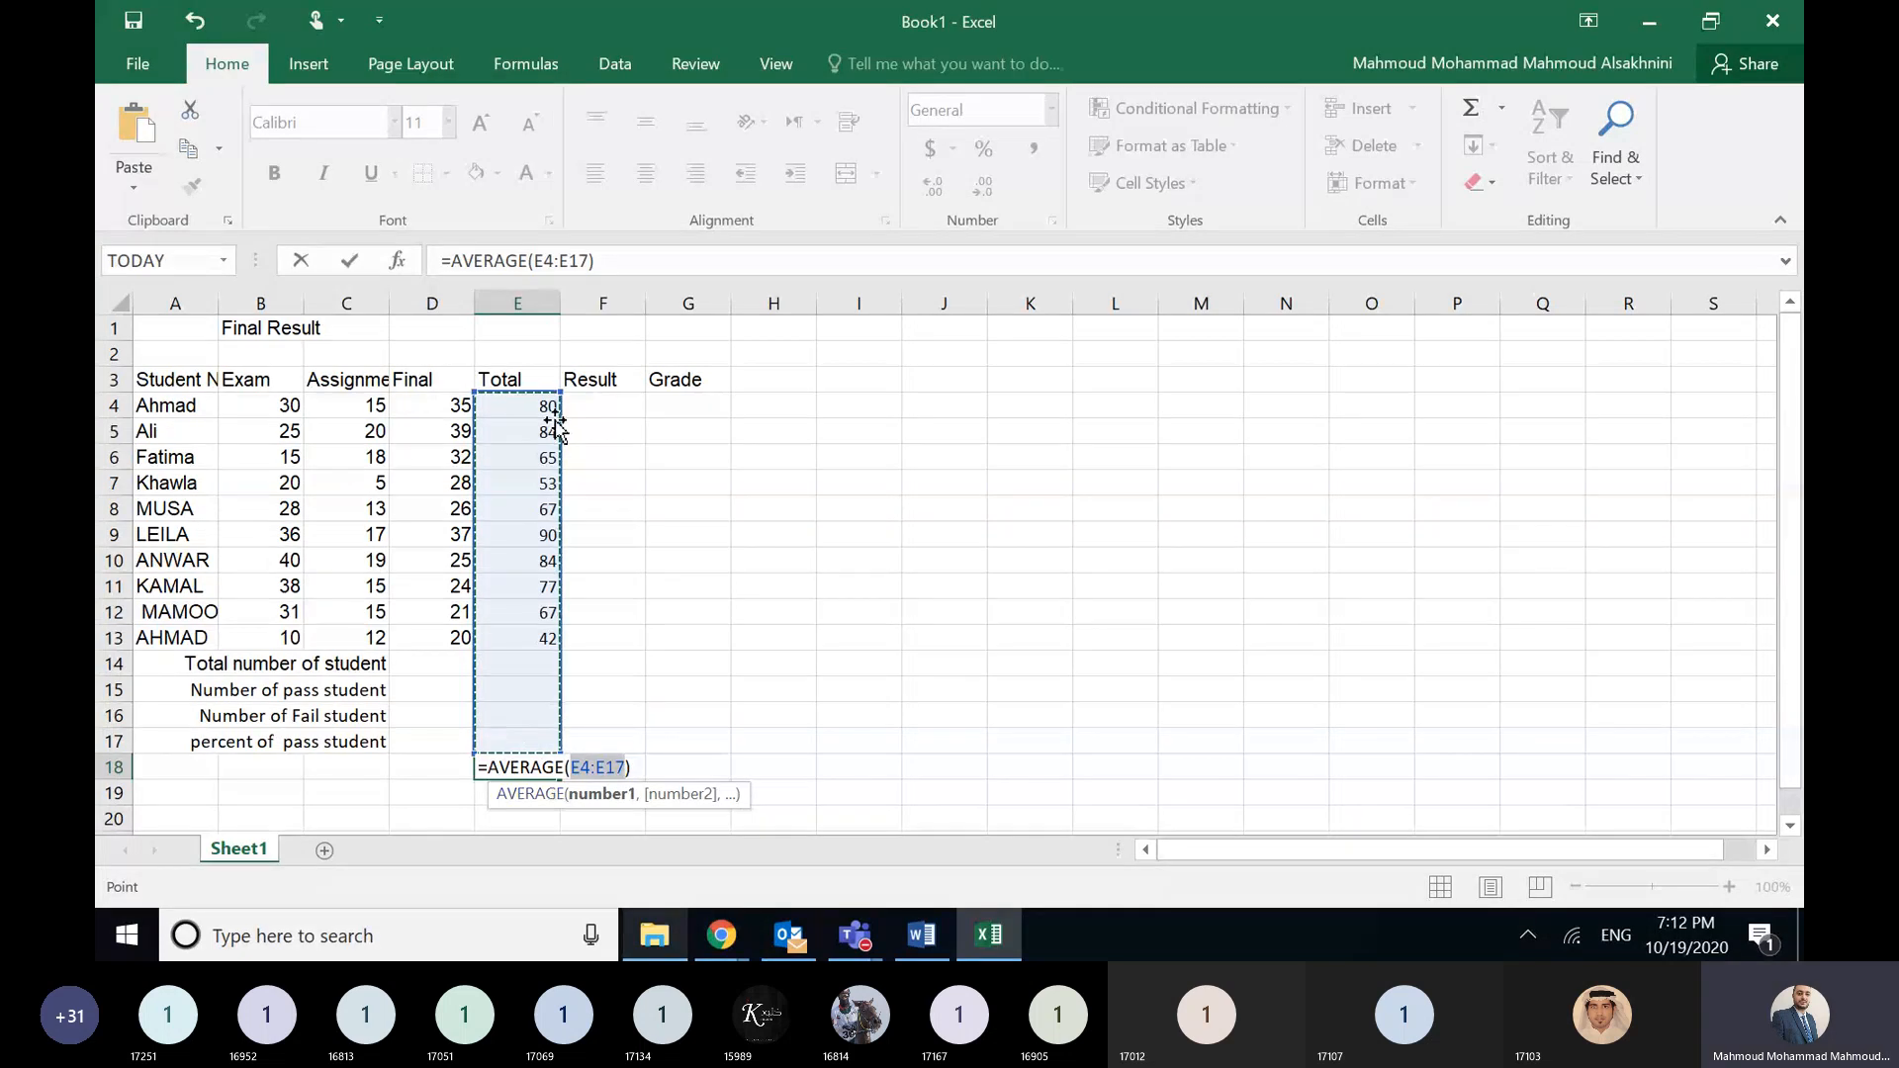
pyautogui.moveTo(544, 406); pyautogui.dragTo(547, 641)
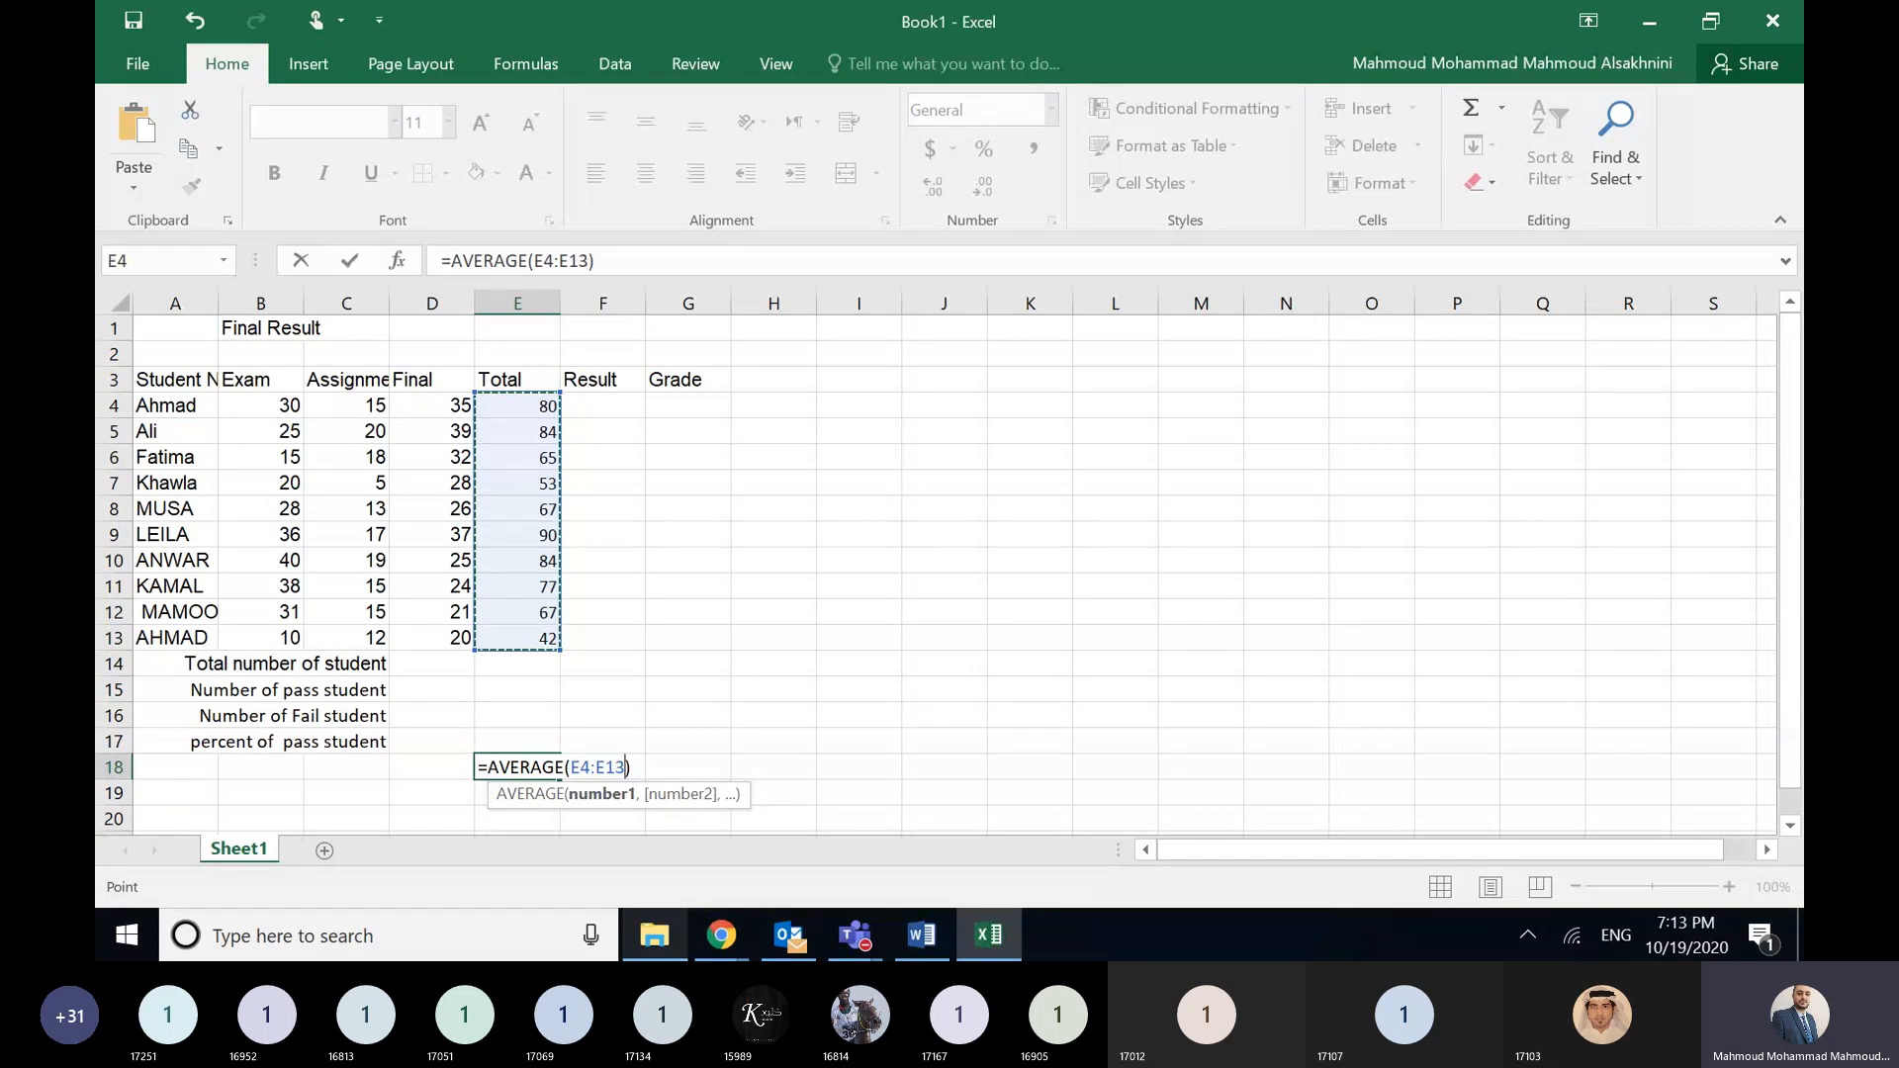
pyautogui.press('Return')
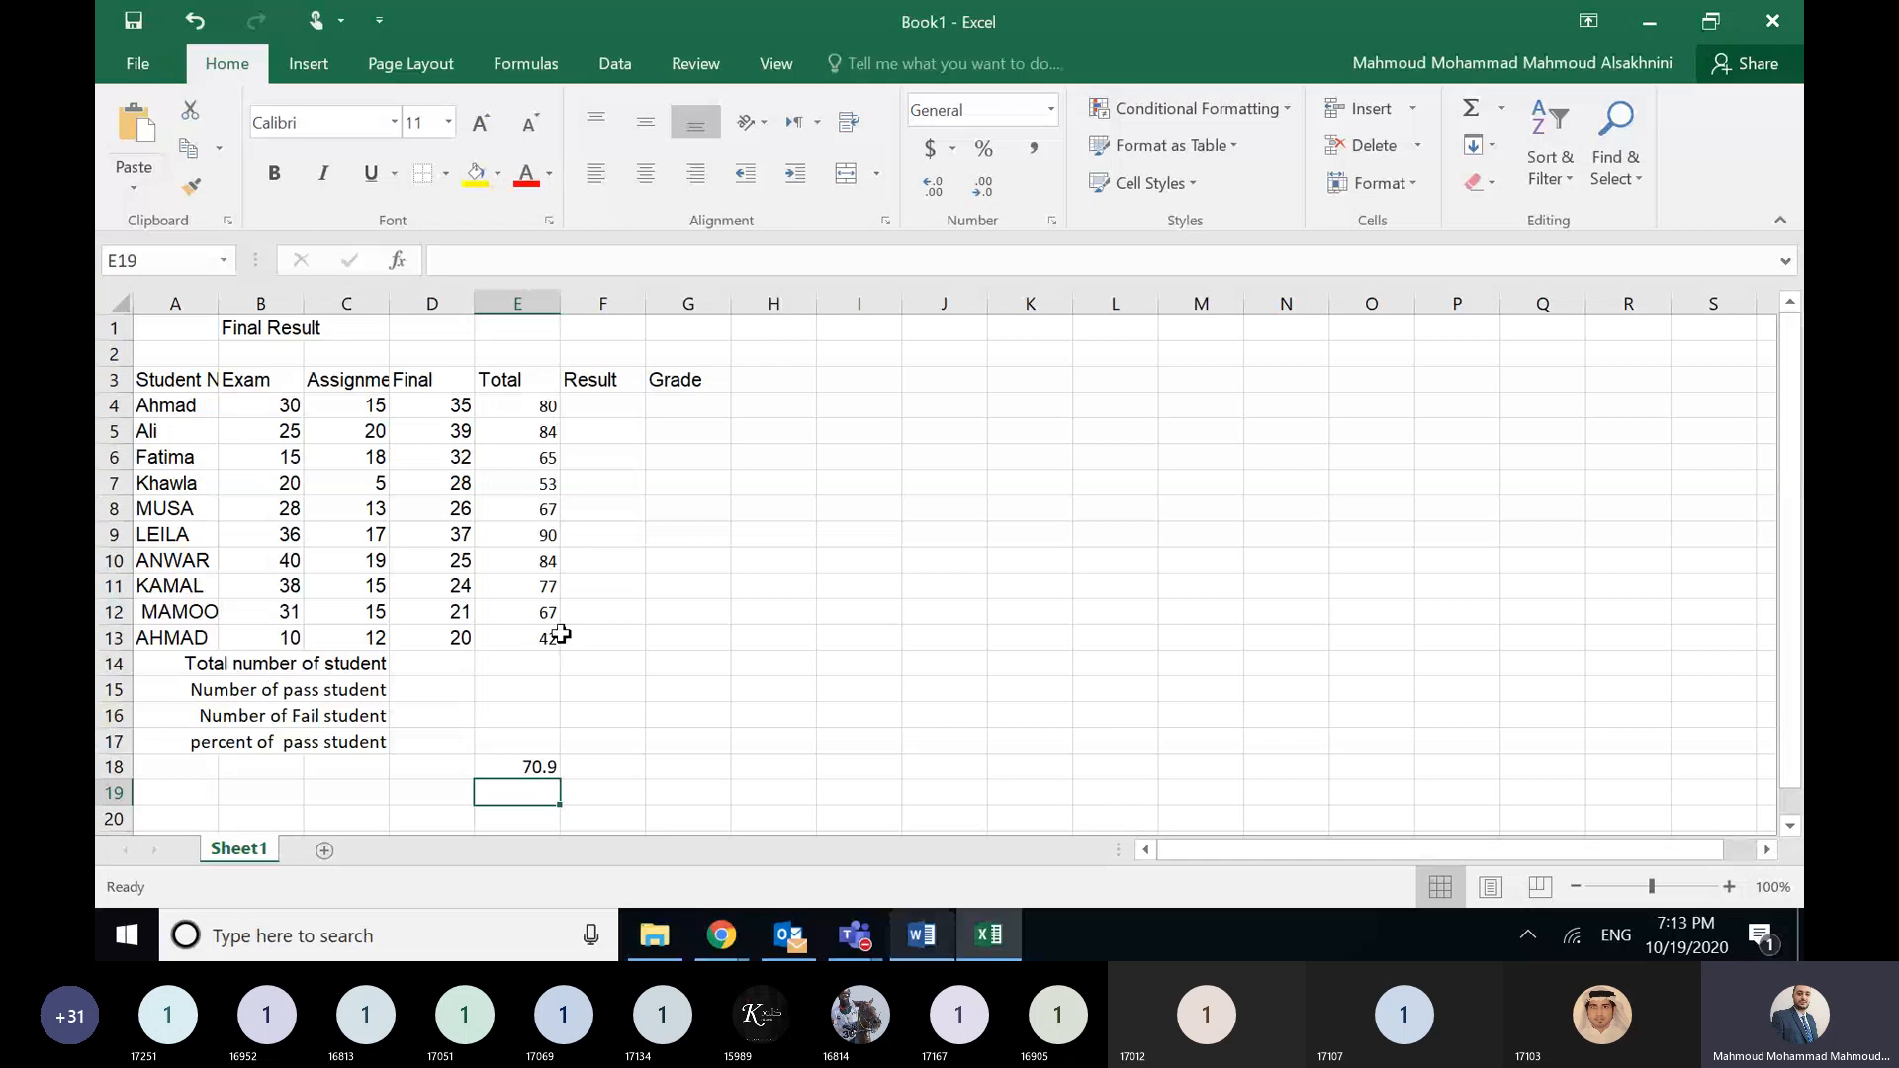
# - Calculate the average of the Final marks in cell D18 with the AutoSum AVERAGE function over D4:D13
pyautogui.click(455, 771)
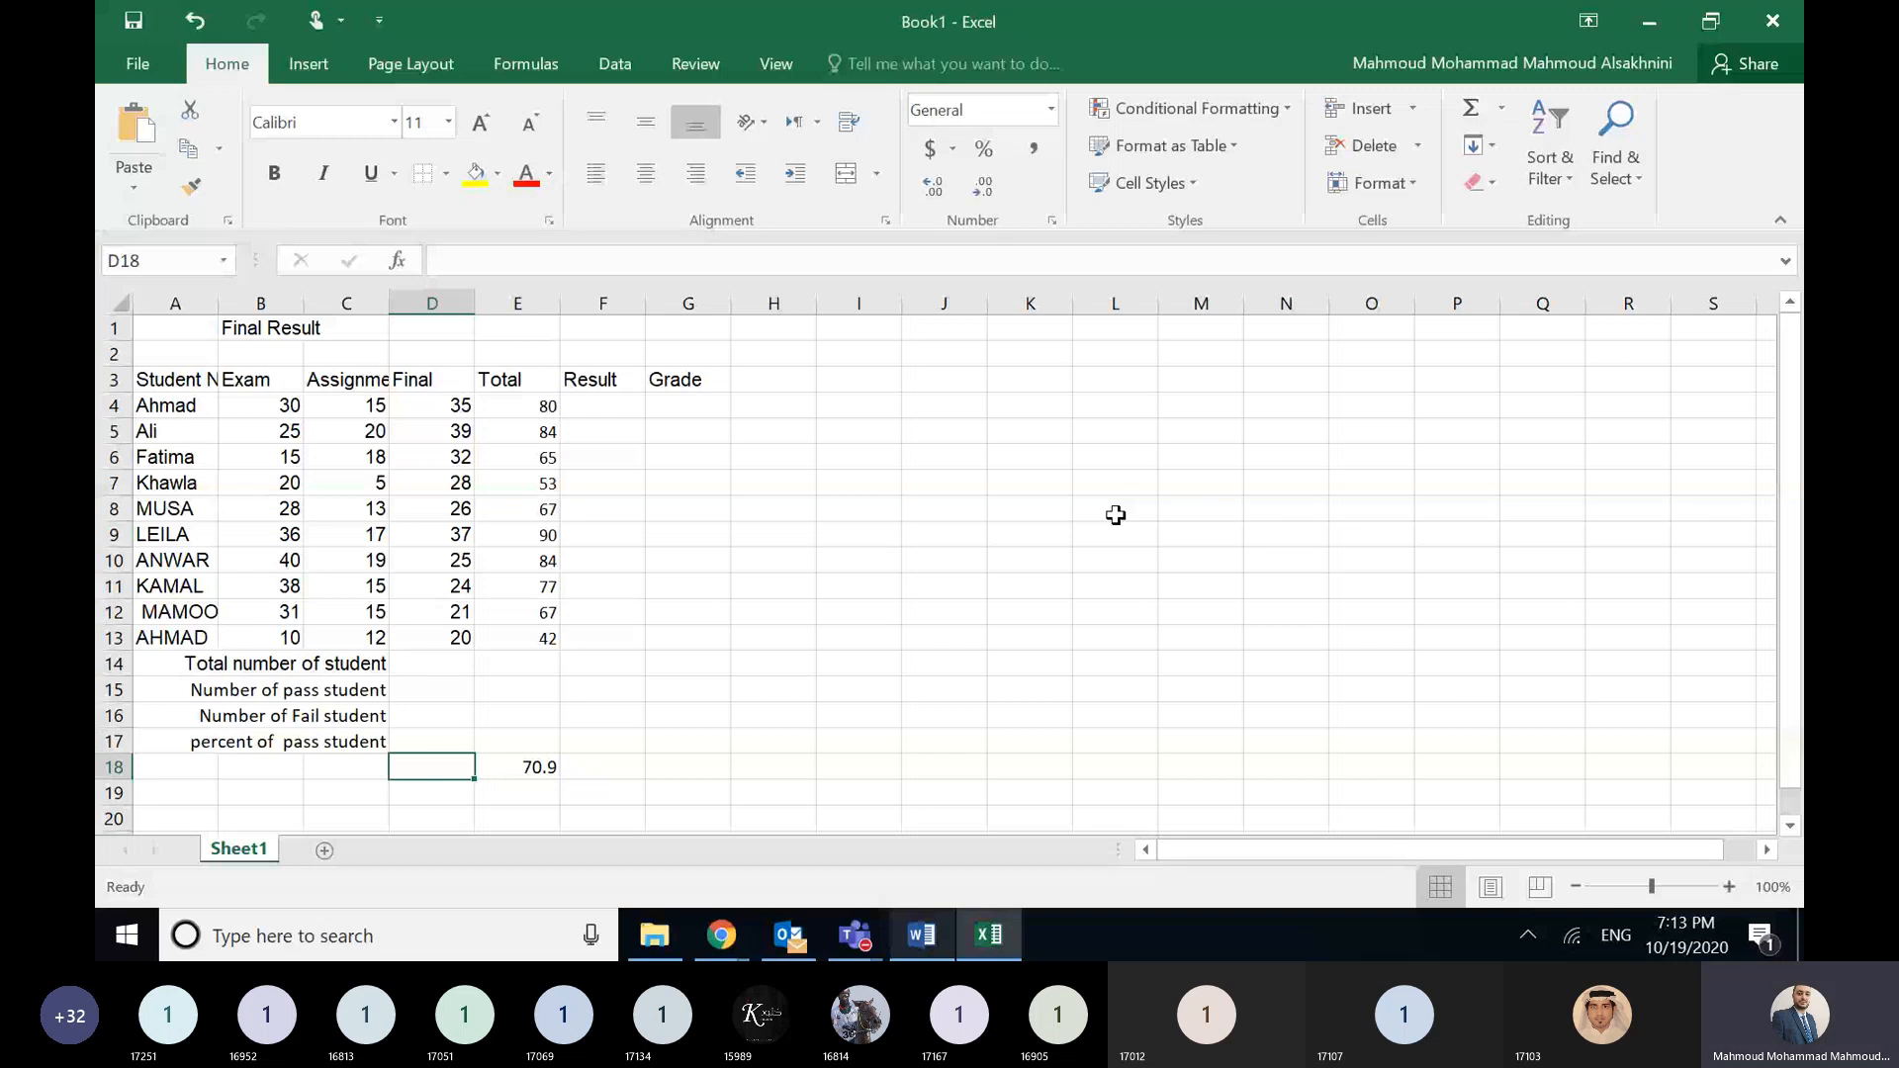
pyautogui.click(1502, 107)
pyautogui.click(1518, 183)
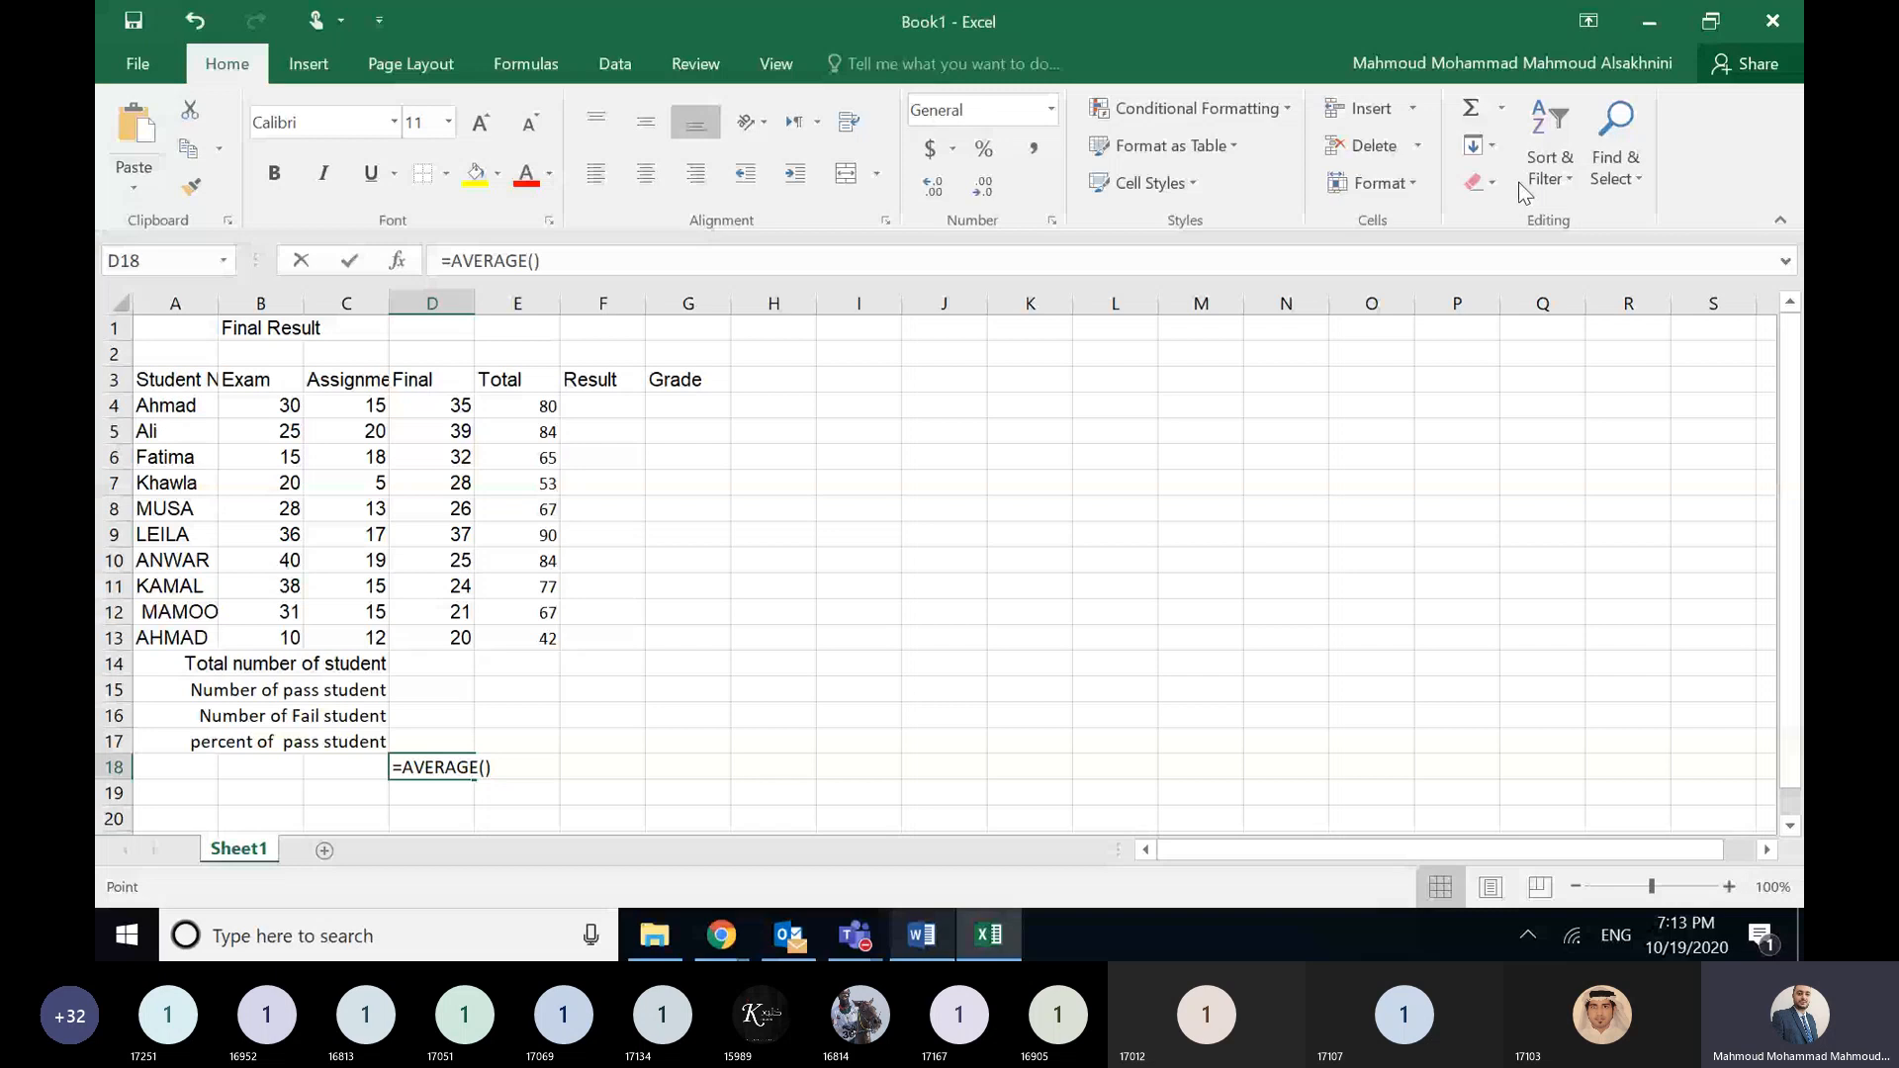
pyautogui.moveTo(433, 406); pyautogui.dragTo(432, 638)
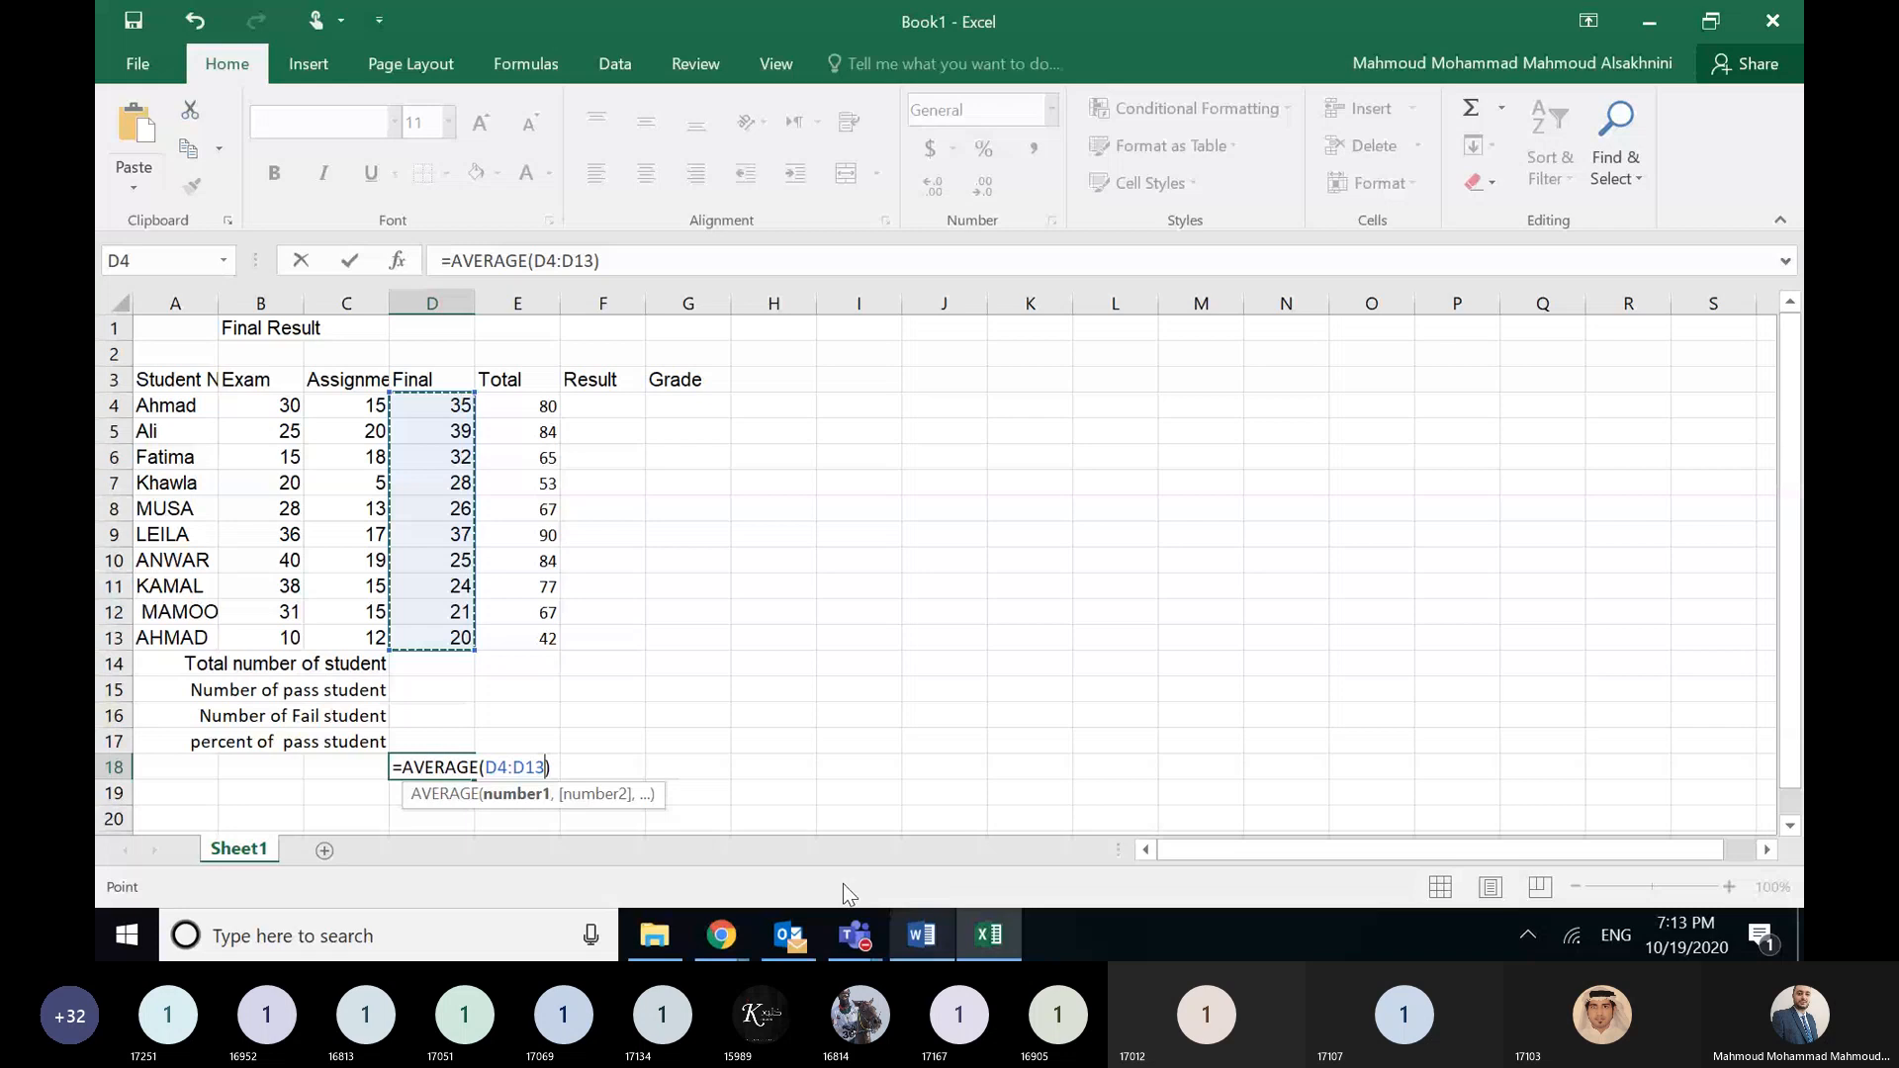
pyautogui.press('Return')
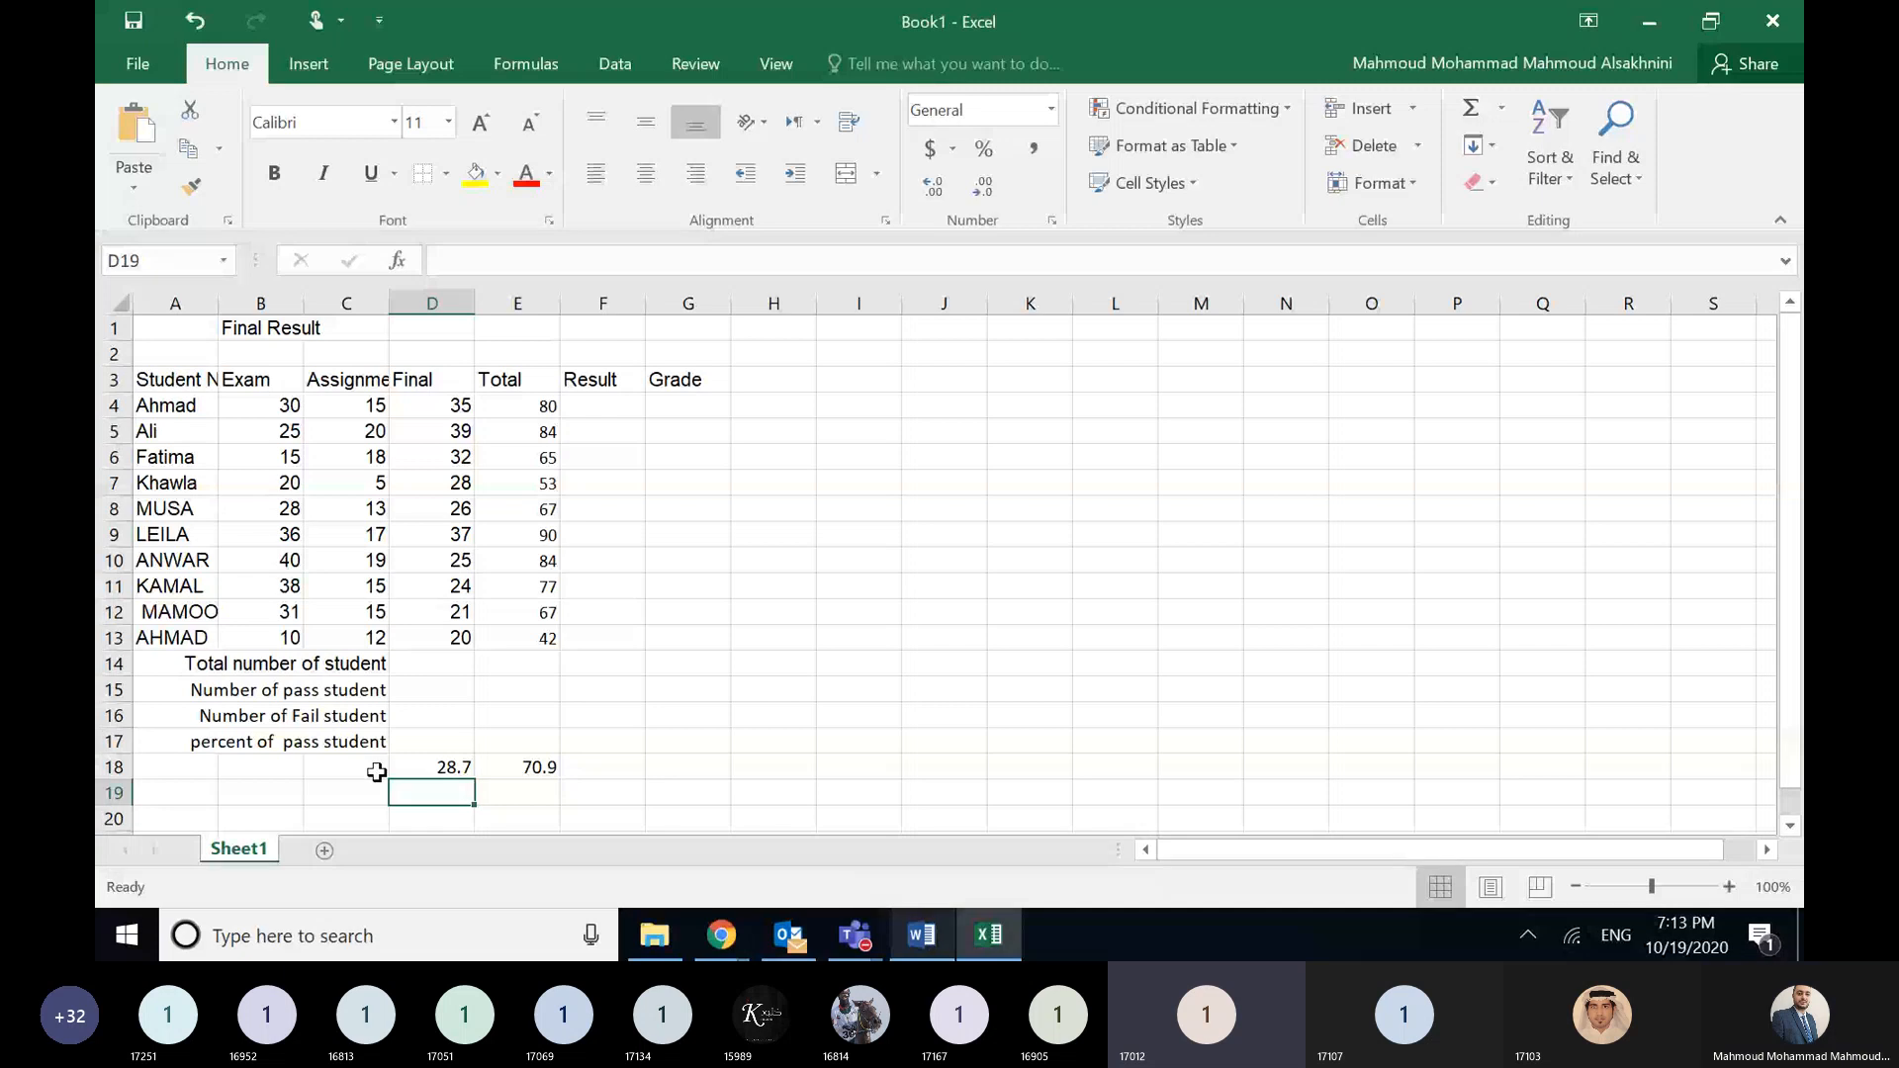
# - Calculate the average of the Assignment marks in C18 with AutoSum AVERAGE over C4:C13 and compare it with the summary of that selected range
pyautogui.click(373, 399)
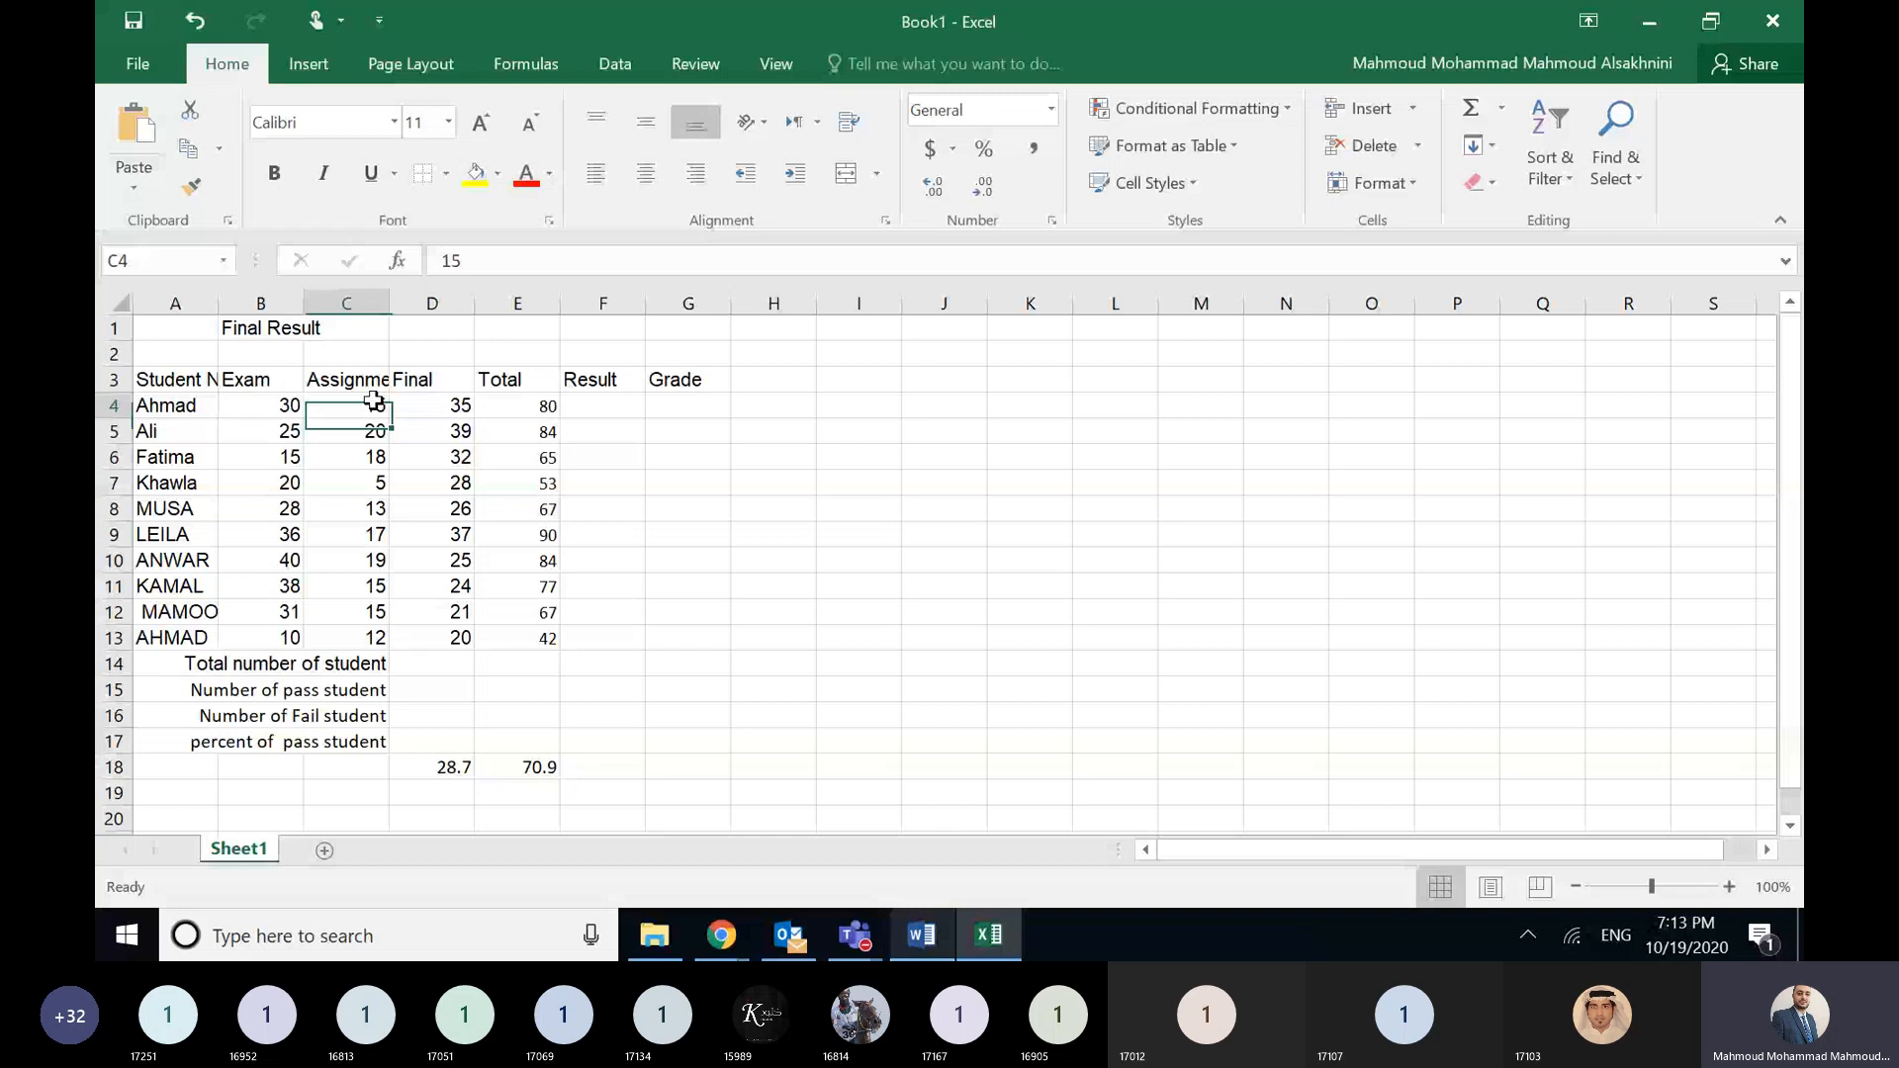
pyautogui.moveTo(373, 400); pyautogui.dragTo(381, 638)
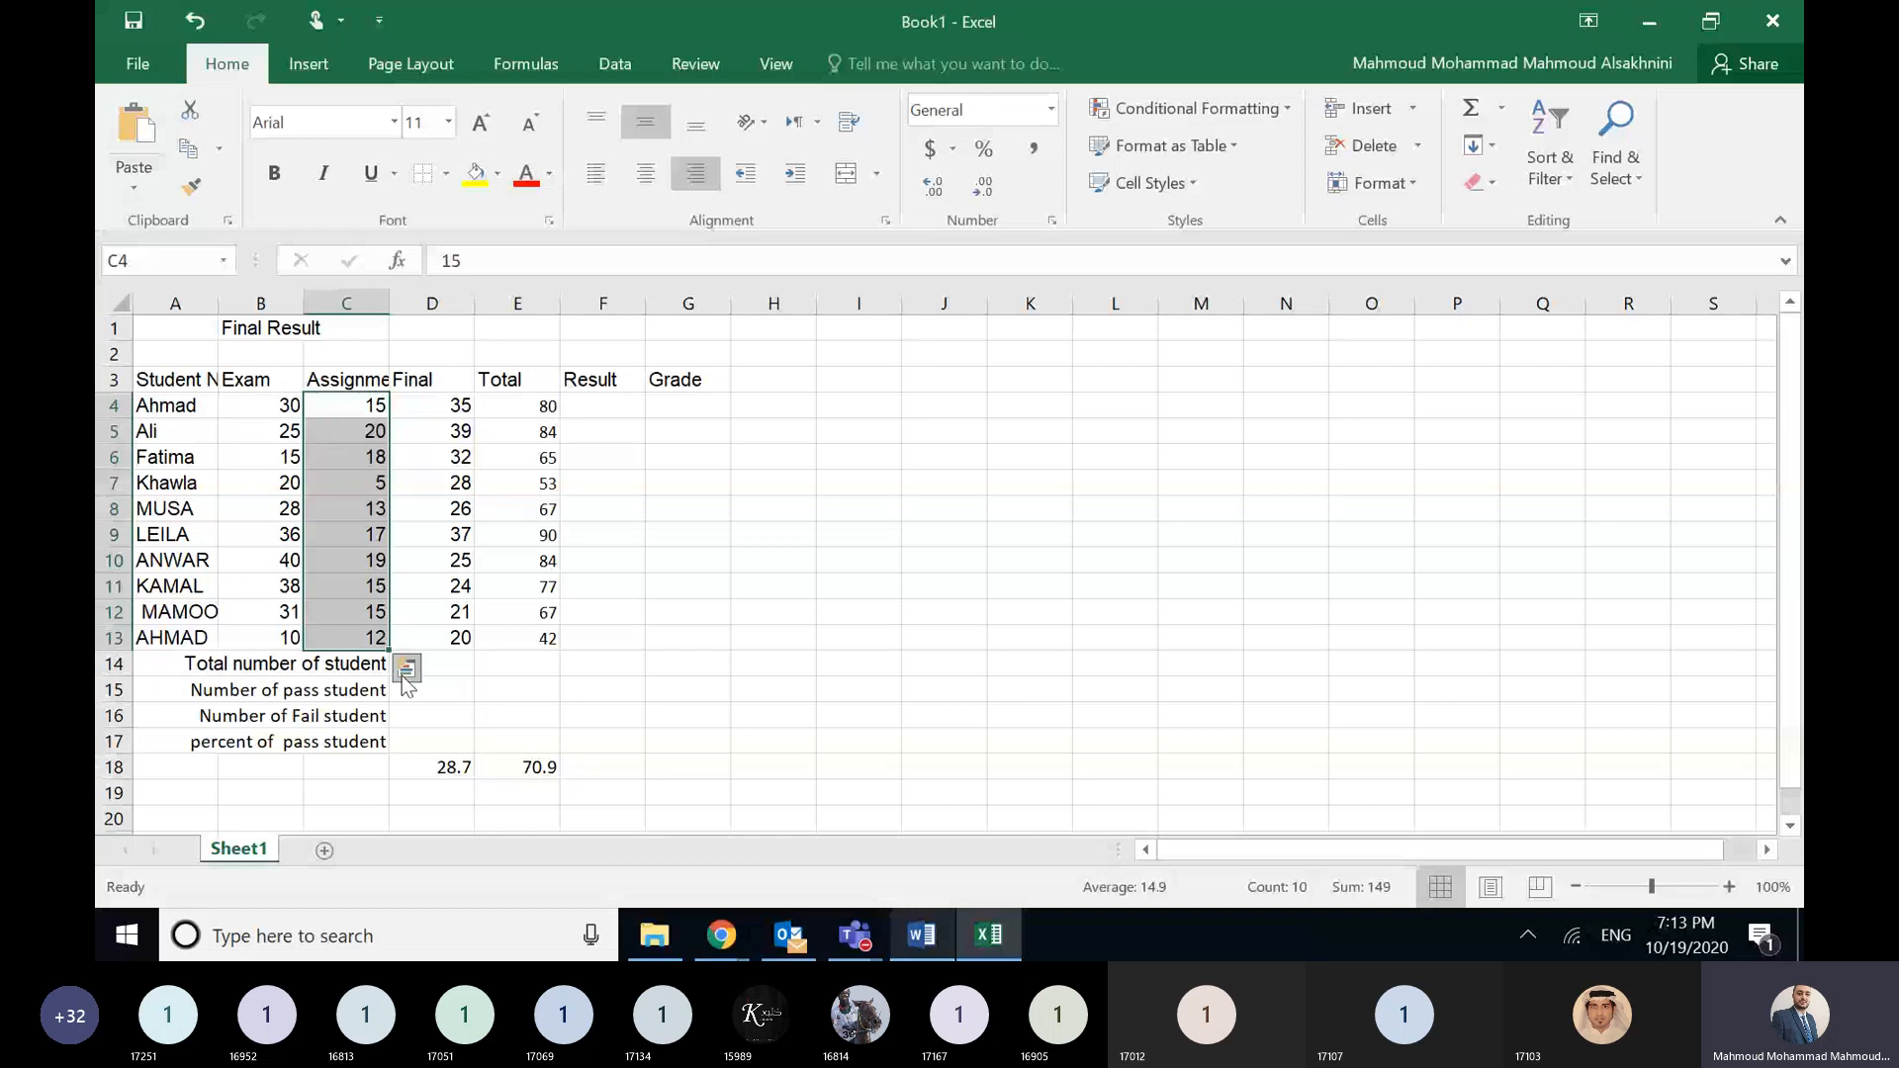
pyautogui.click(381, 770)
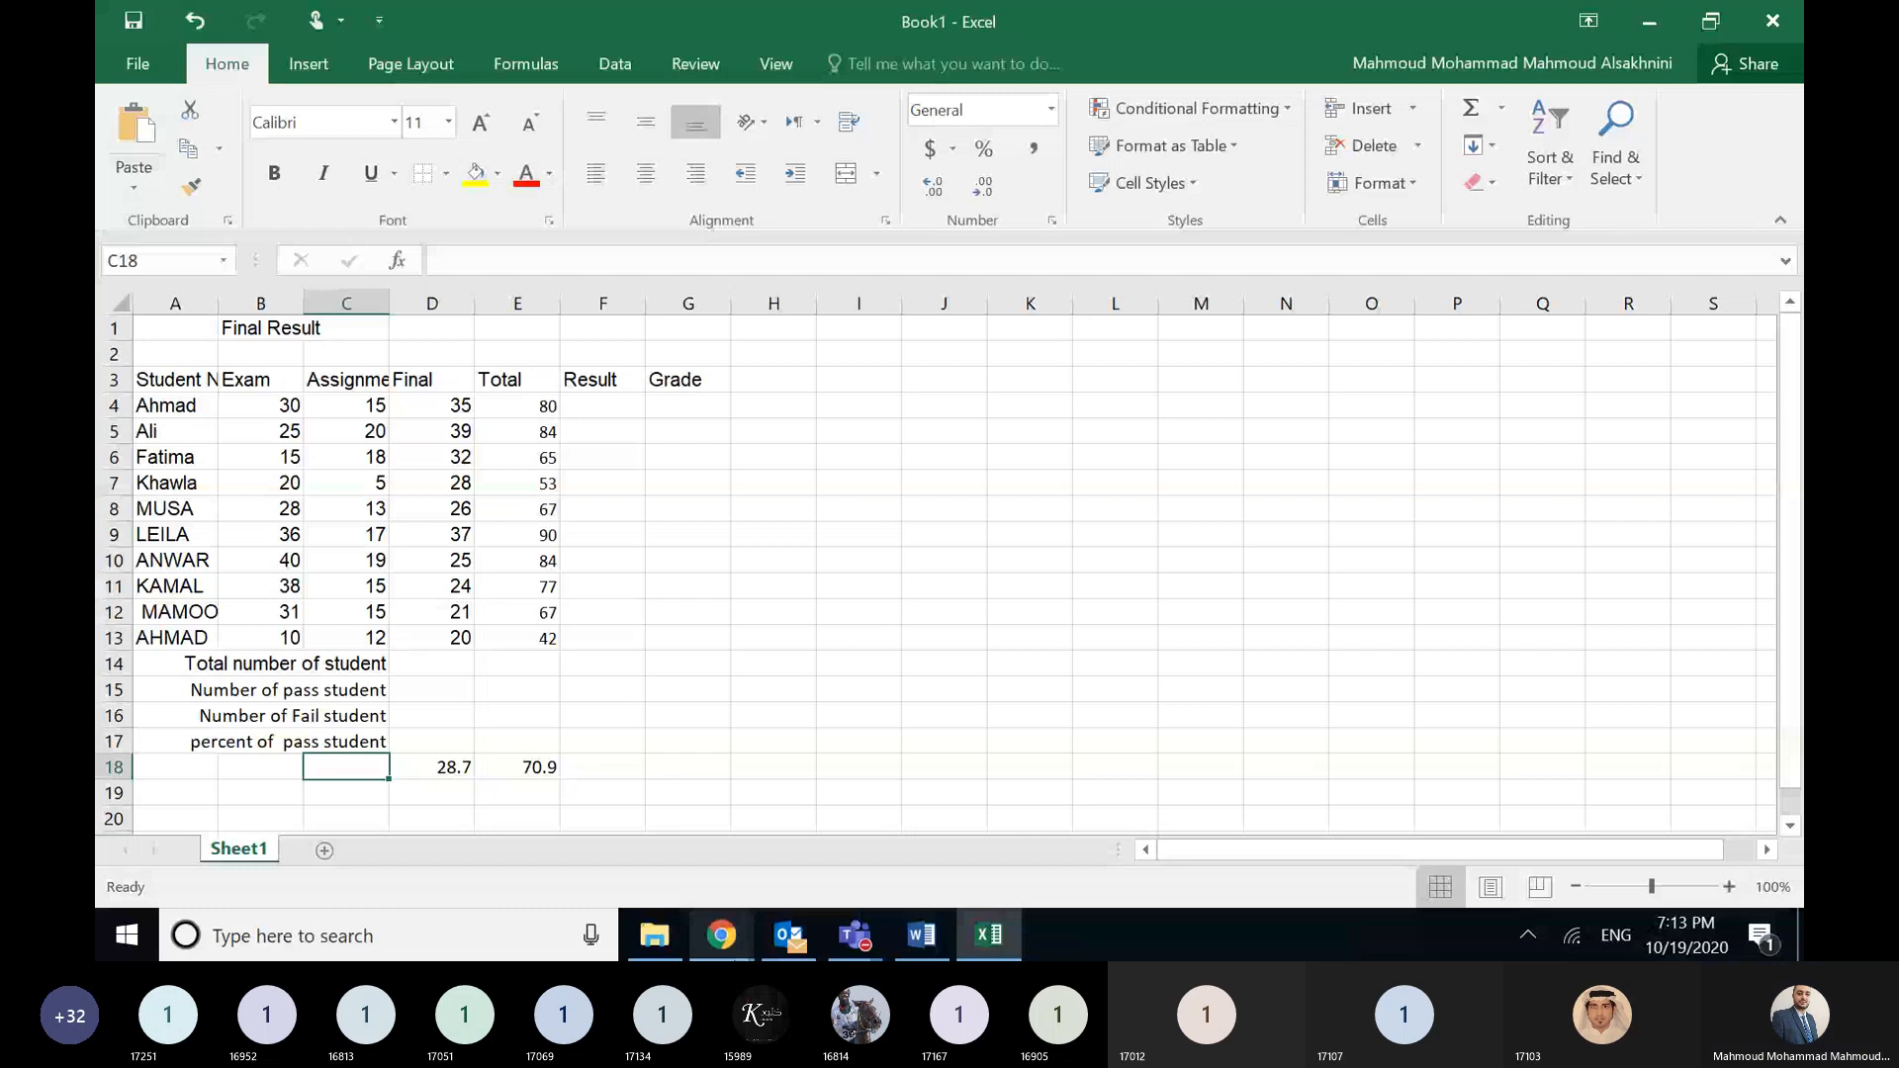
pyautogui.click(1505, 108)
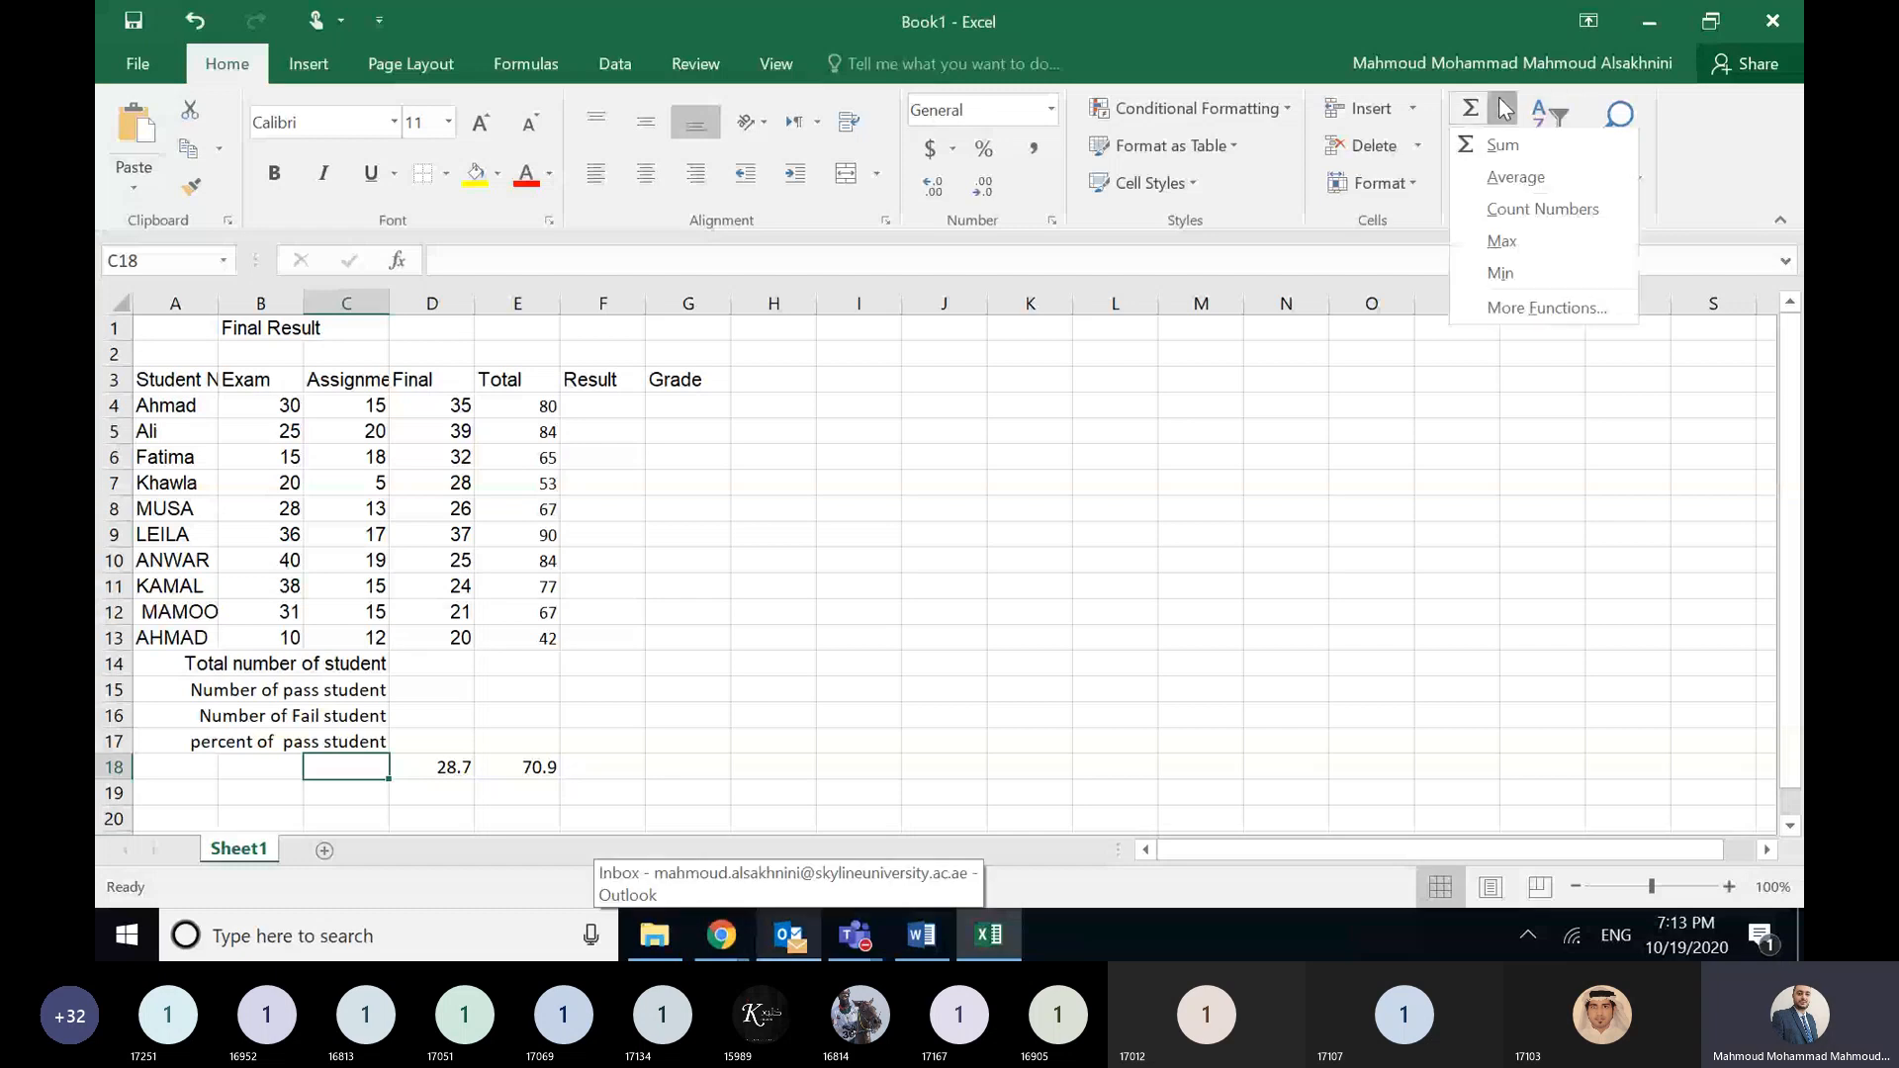
pyautogui.click(1513, 176)
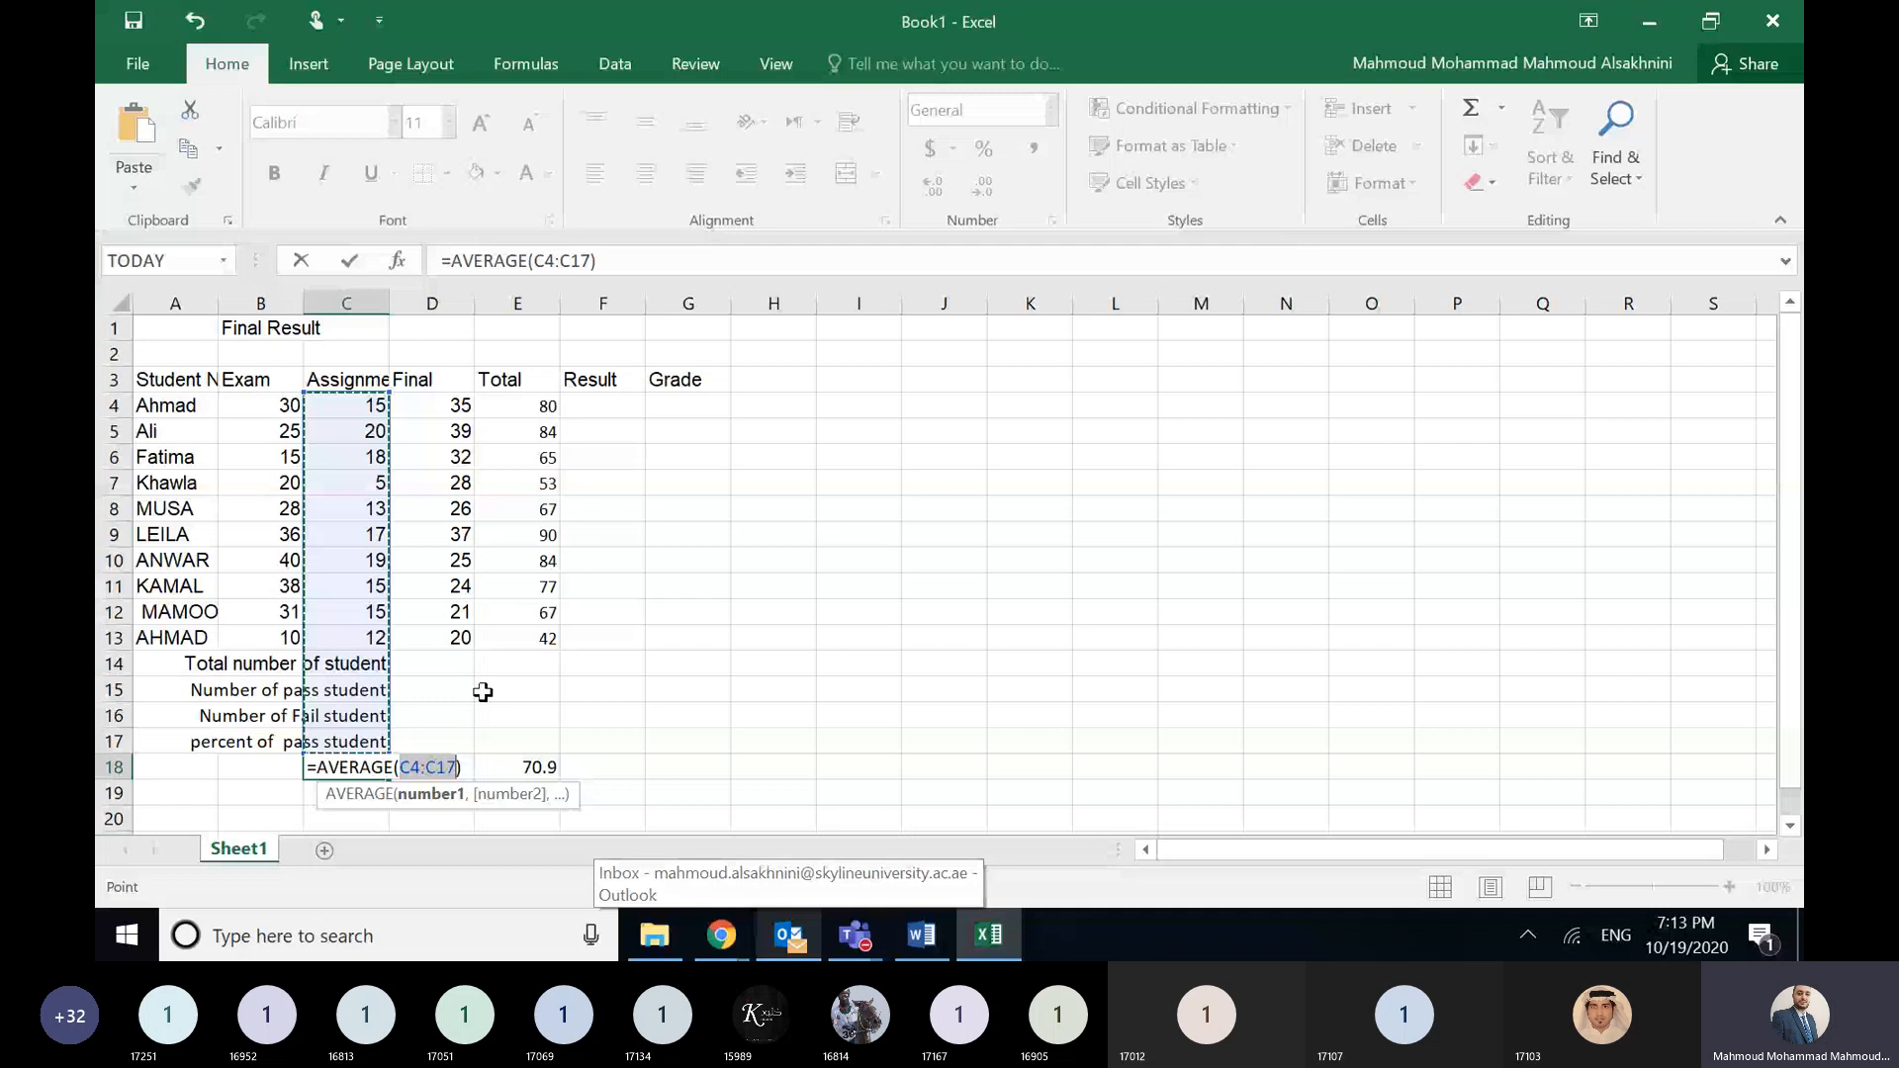
pyautogui.press('BackSpace')
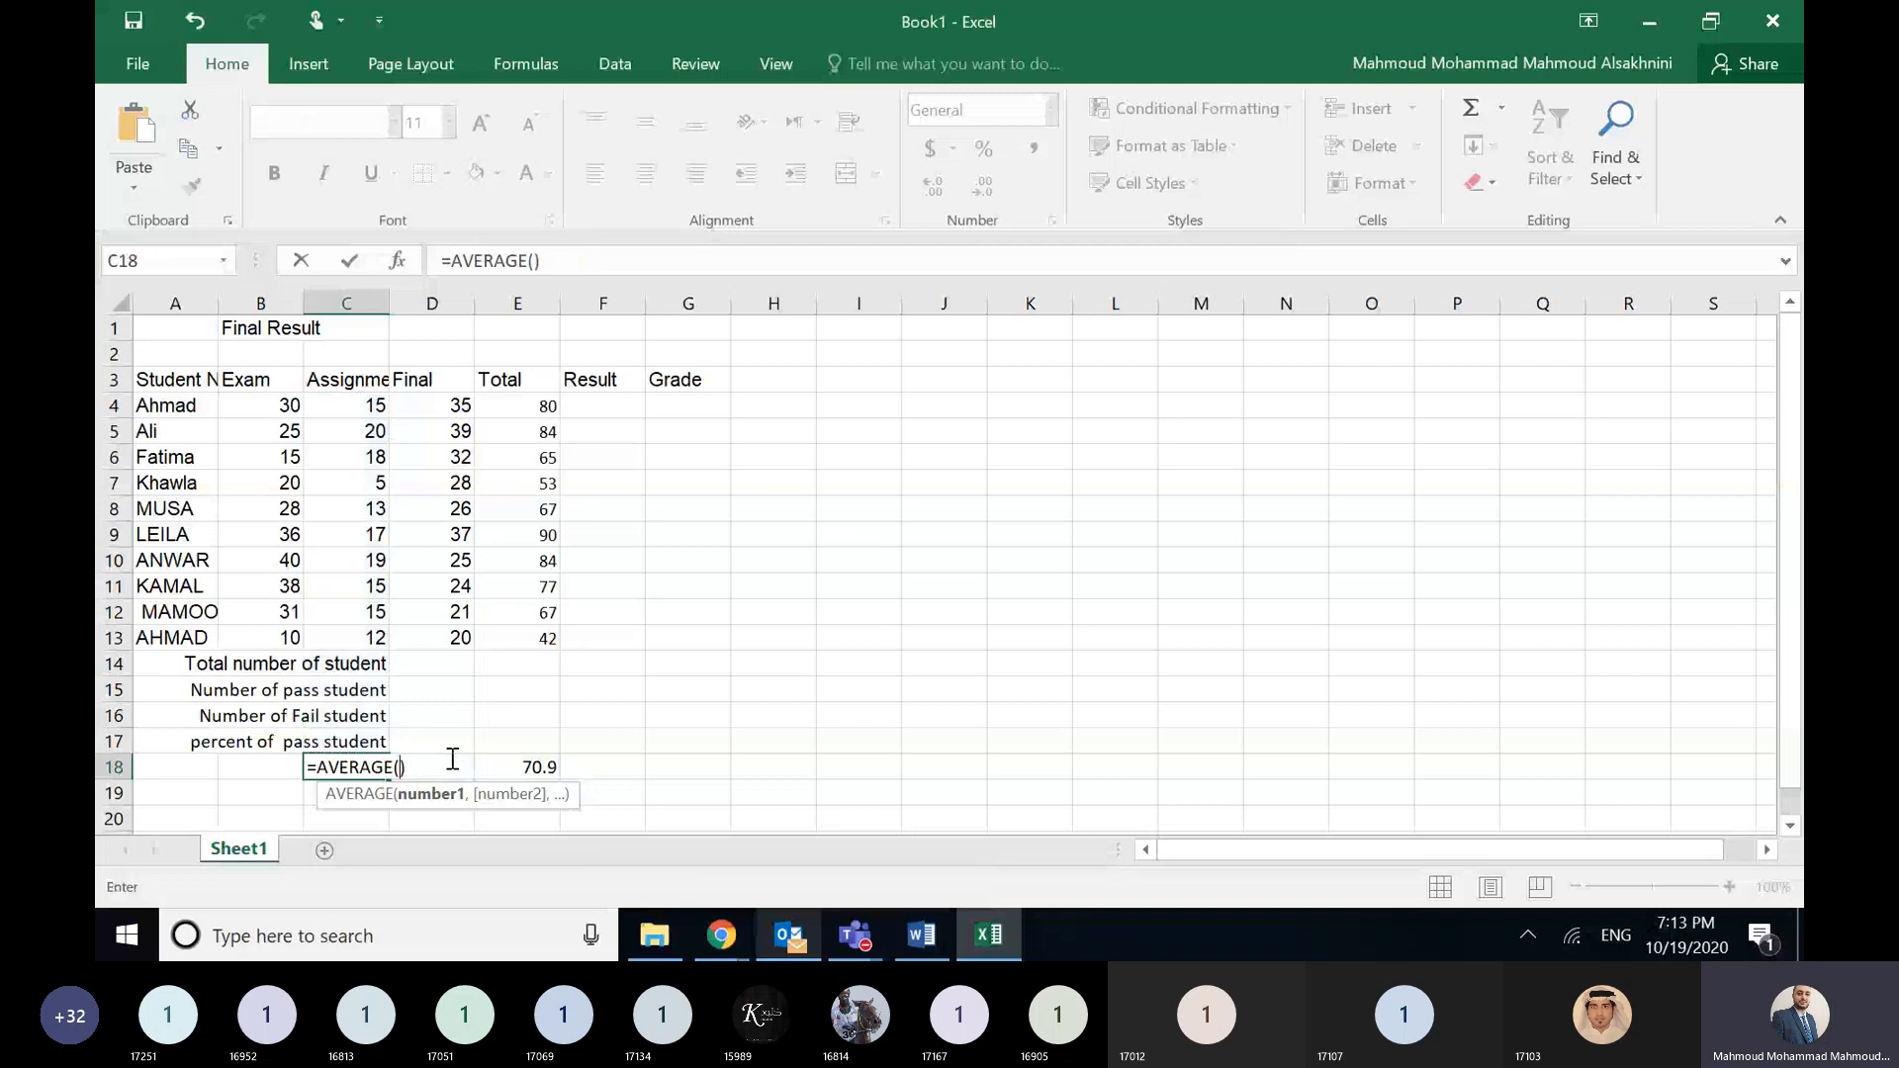
pyautogui.click(368, 407)
pyautogui.moveTo(364, 446); pyautogui.dragTo(372, 641)
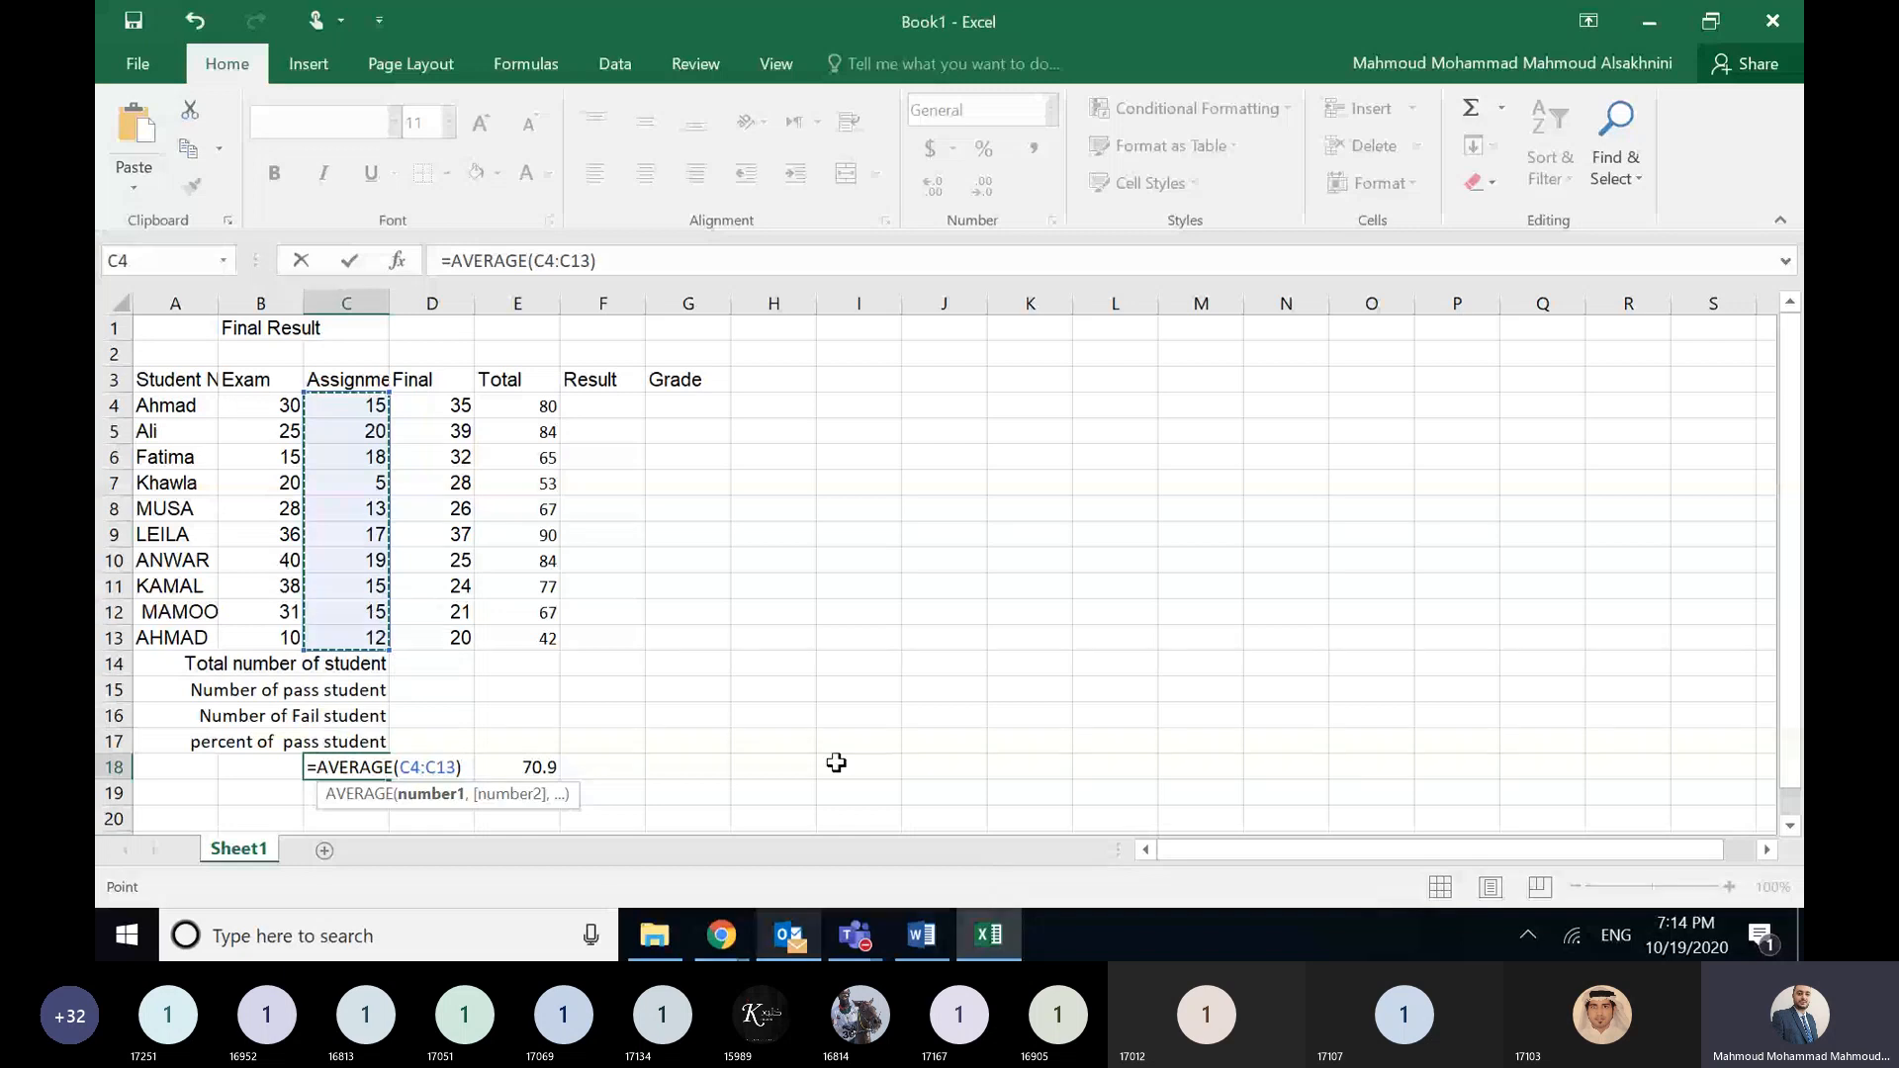
pyautogui.press('Return')
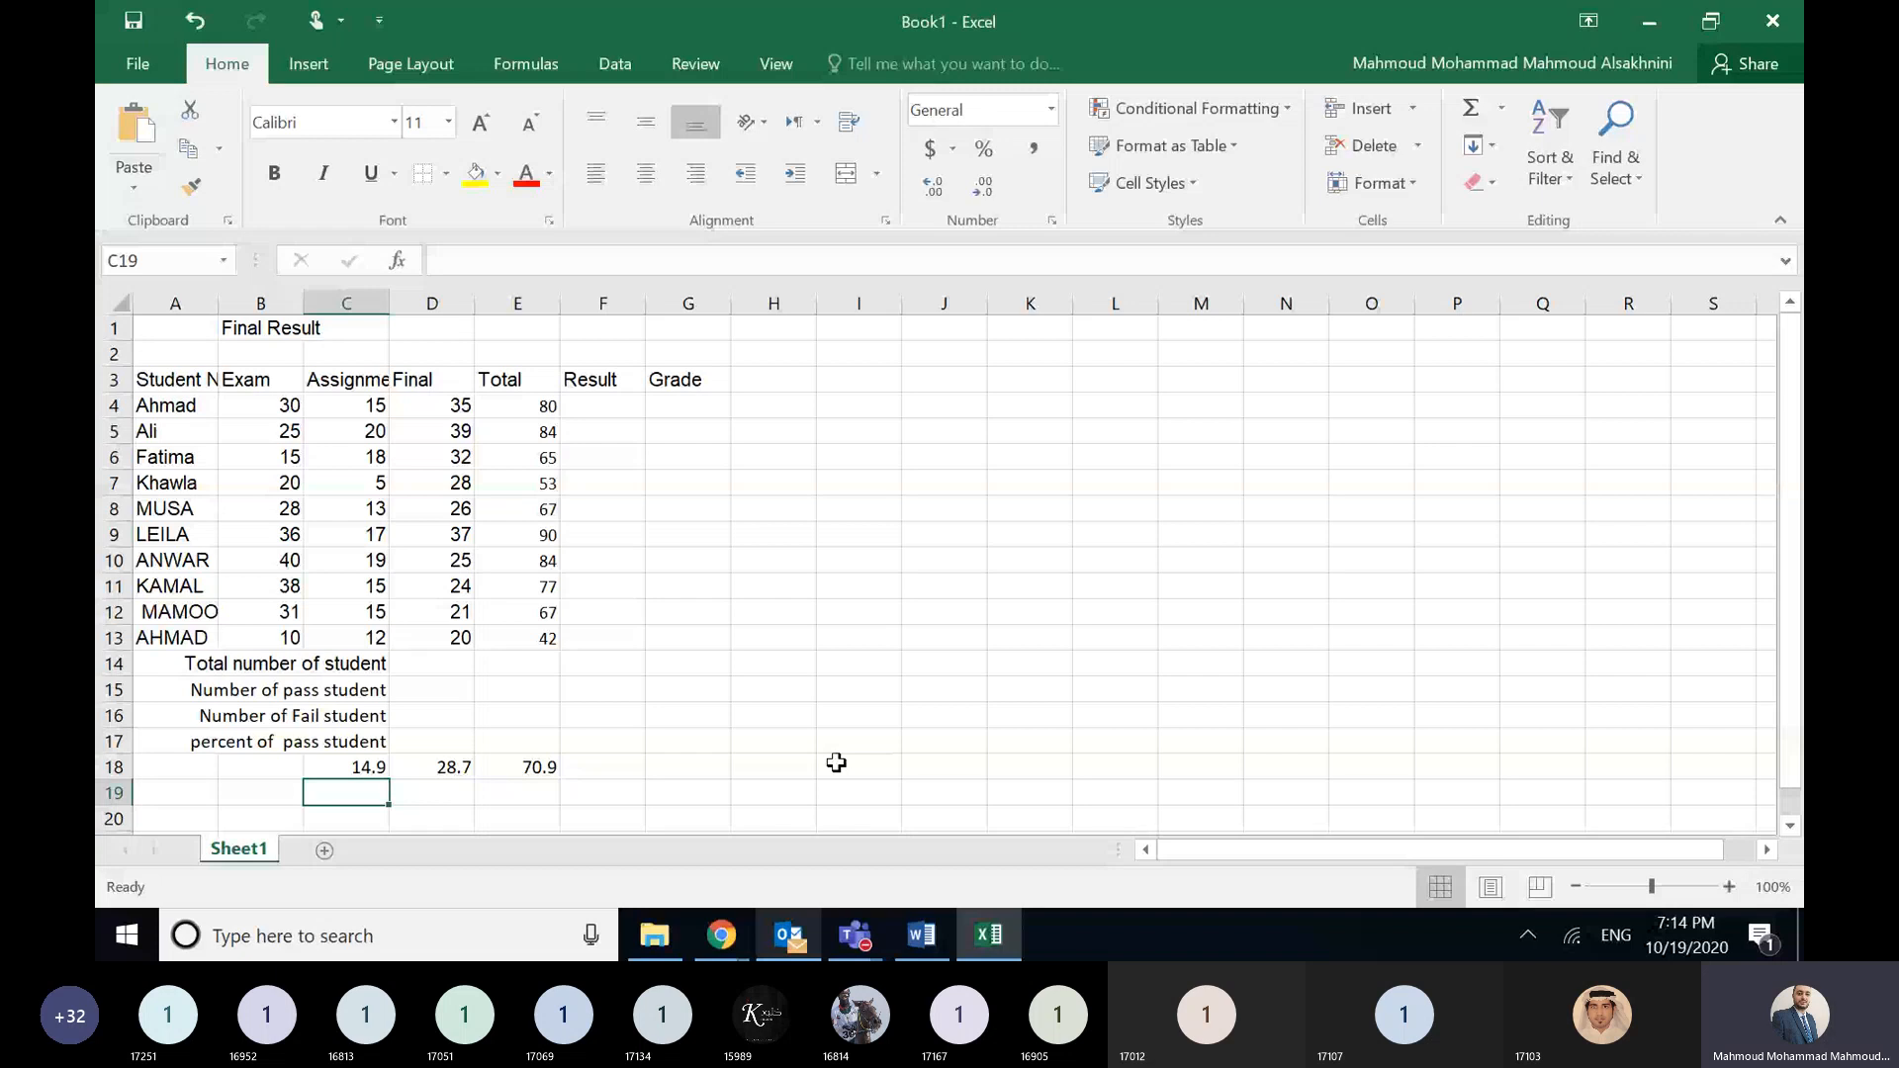
pyautogui.click(374, 401)
pyautogui.moveTo(374, 401); pyautogui.dragTo(376, 639)
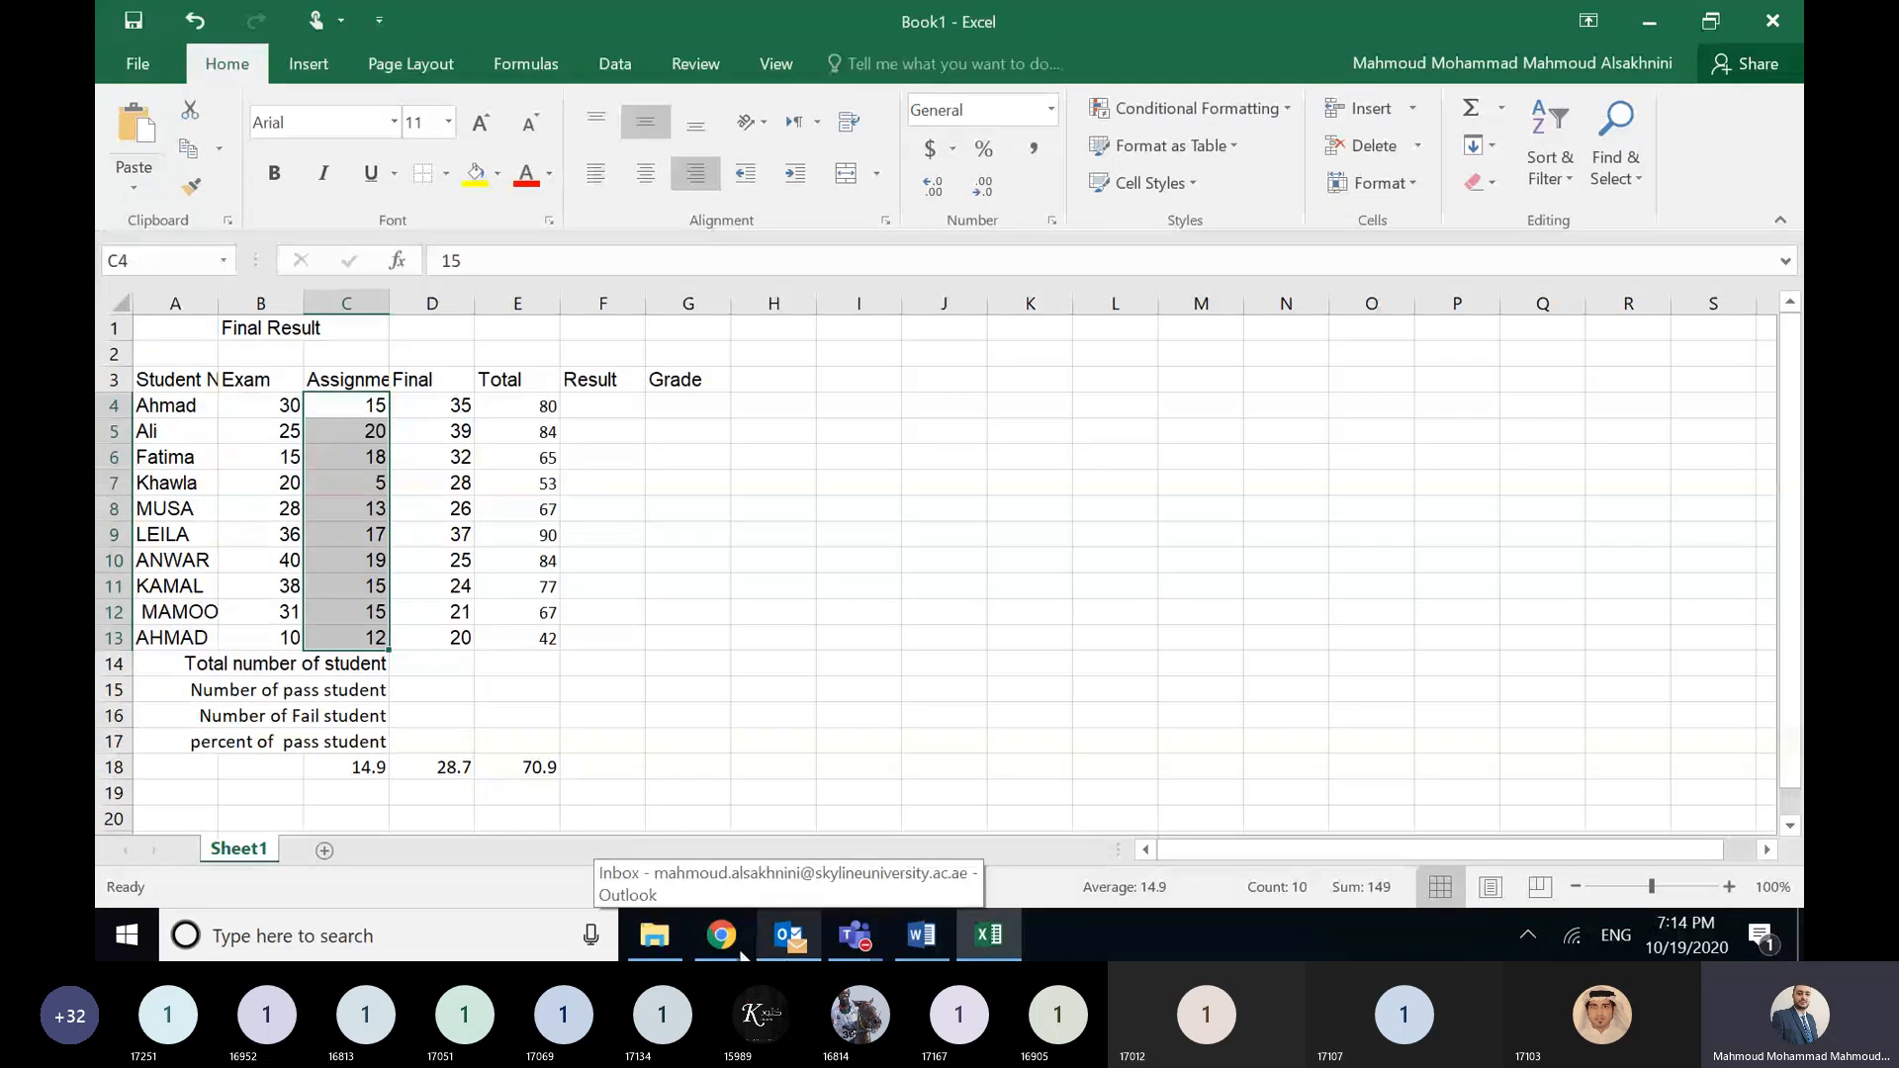
# - Fill the AVERAGE formula from E18 across the row to B18 so every mark column has an average
pyautogui.click(281, 766)
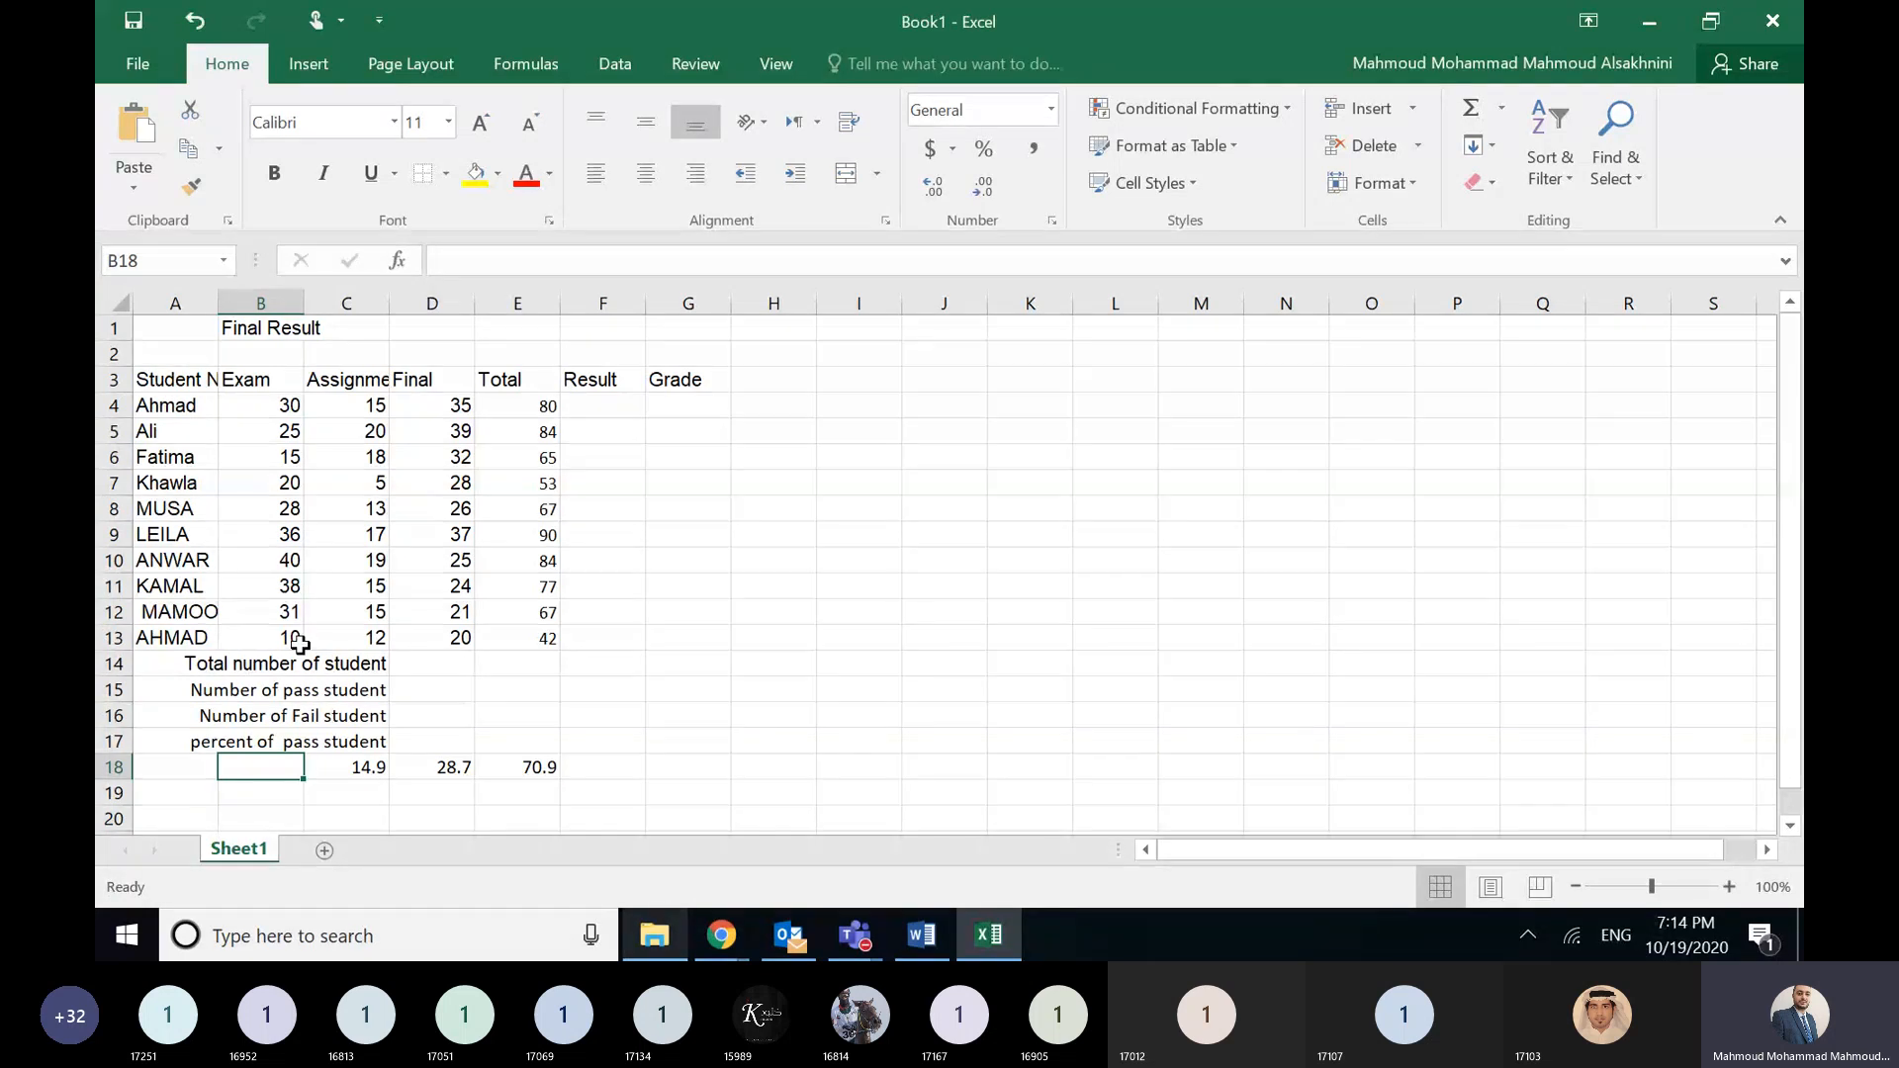
pyautogui.click(376, 775)
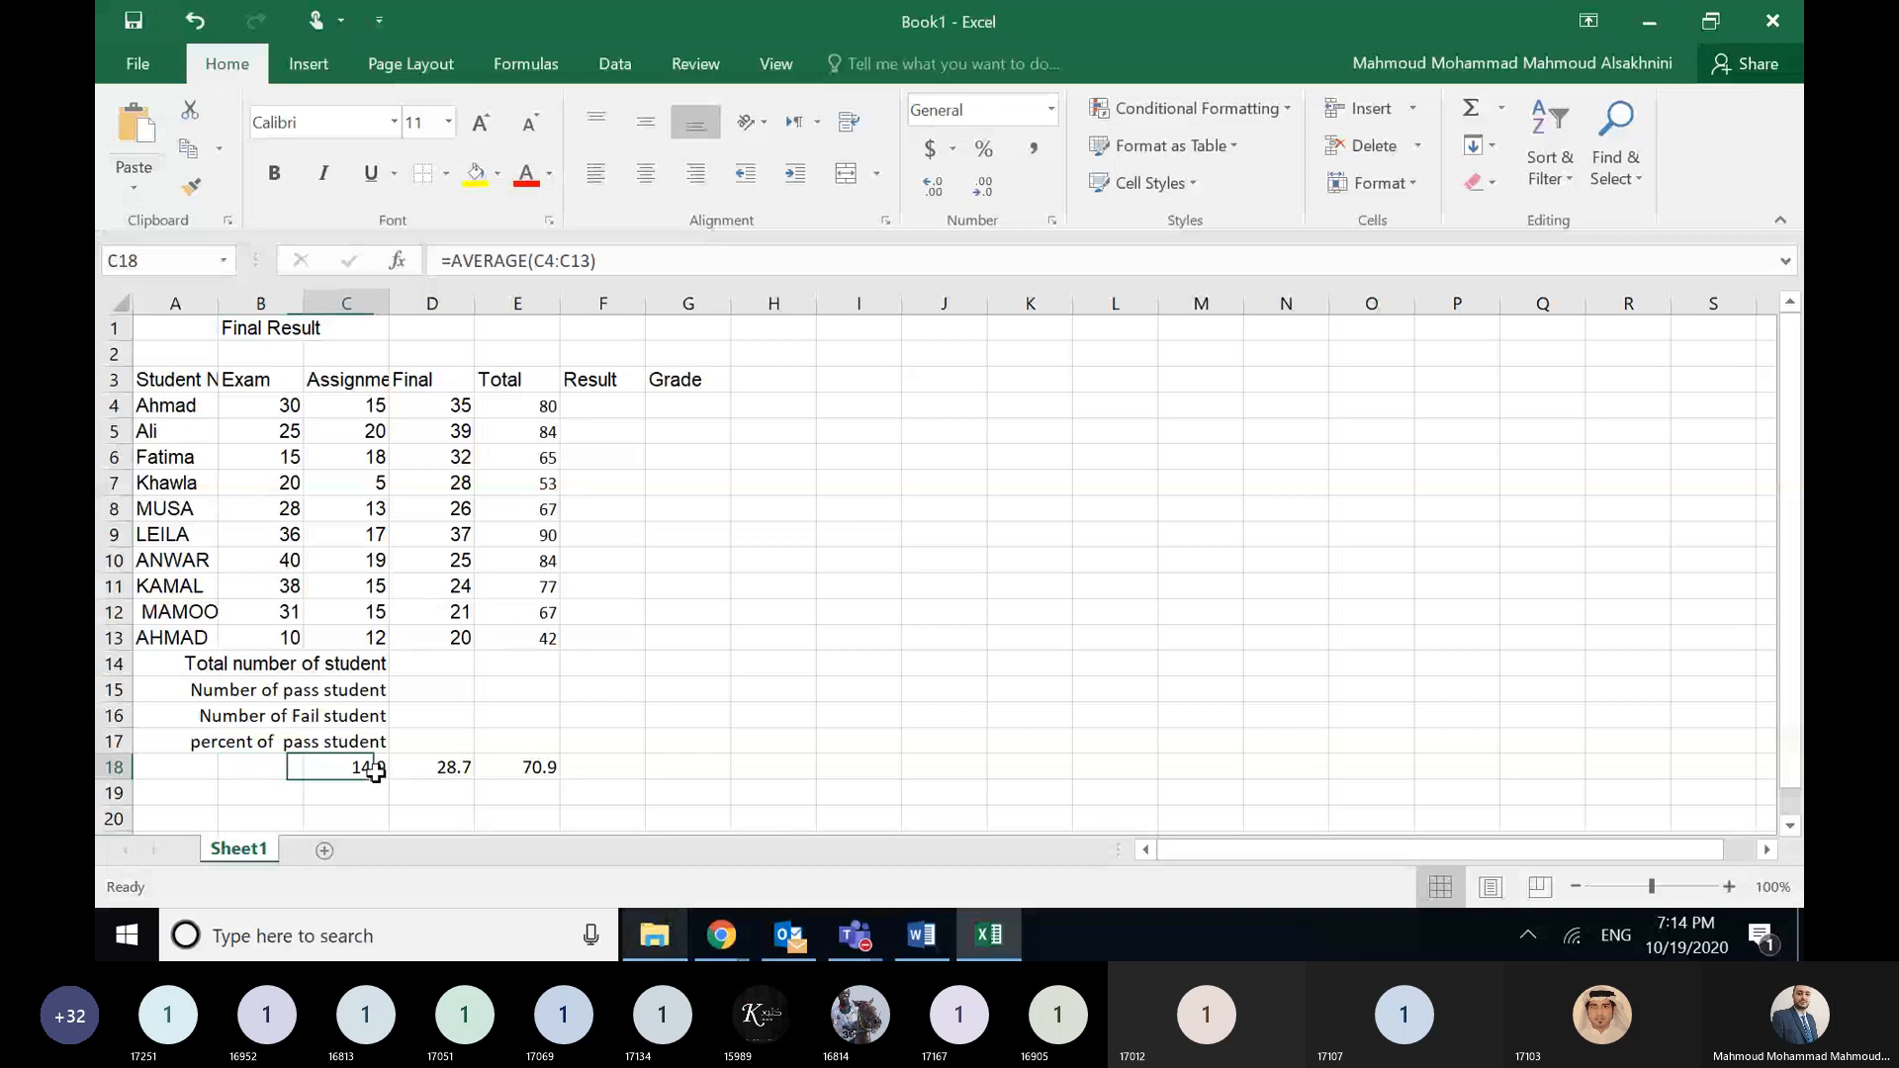
pyautogui.click(544, 764)
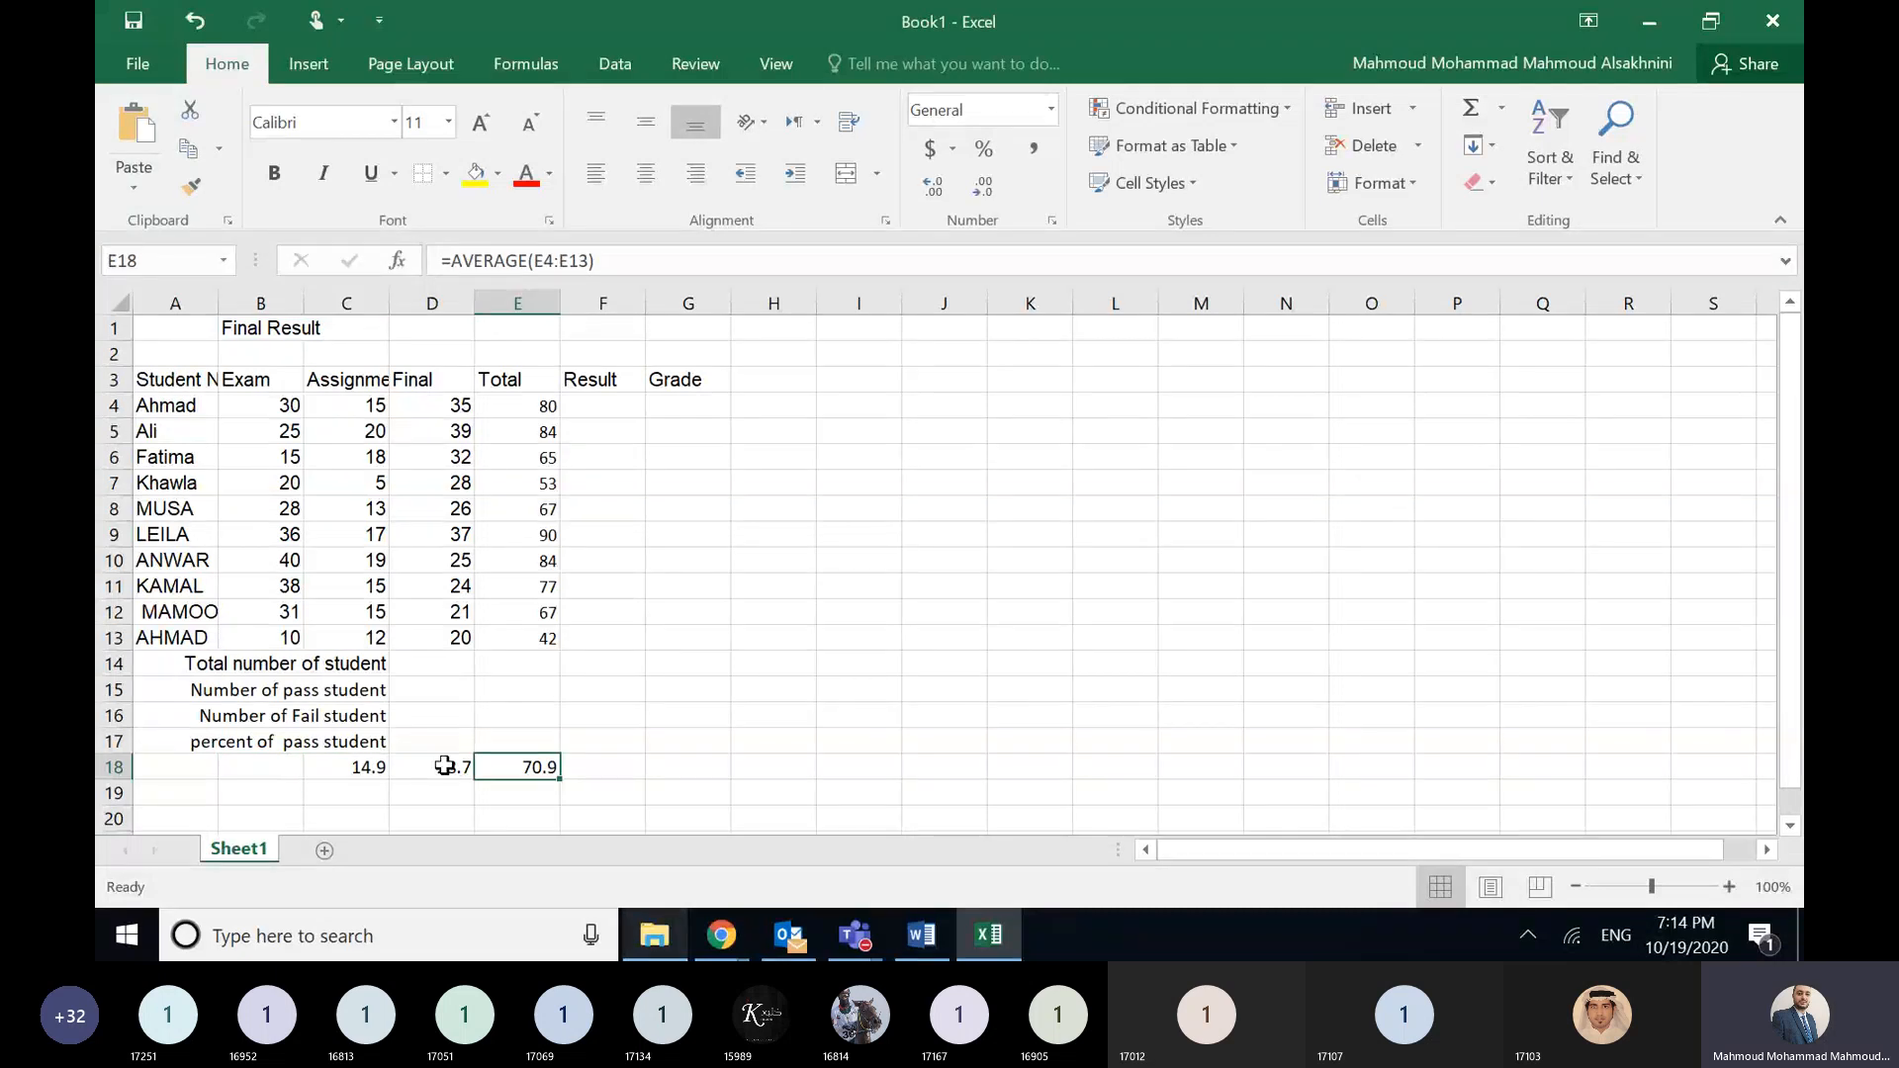
pyautogui.moveTo(558, 778); pyautogui.dragTo(559, 778)
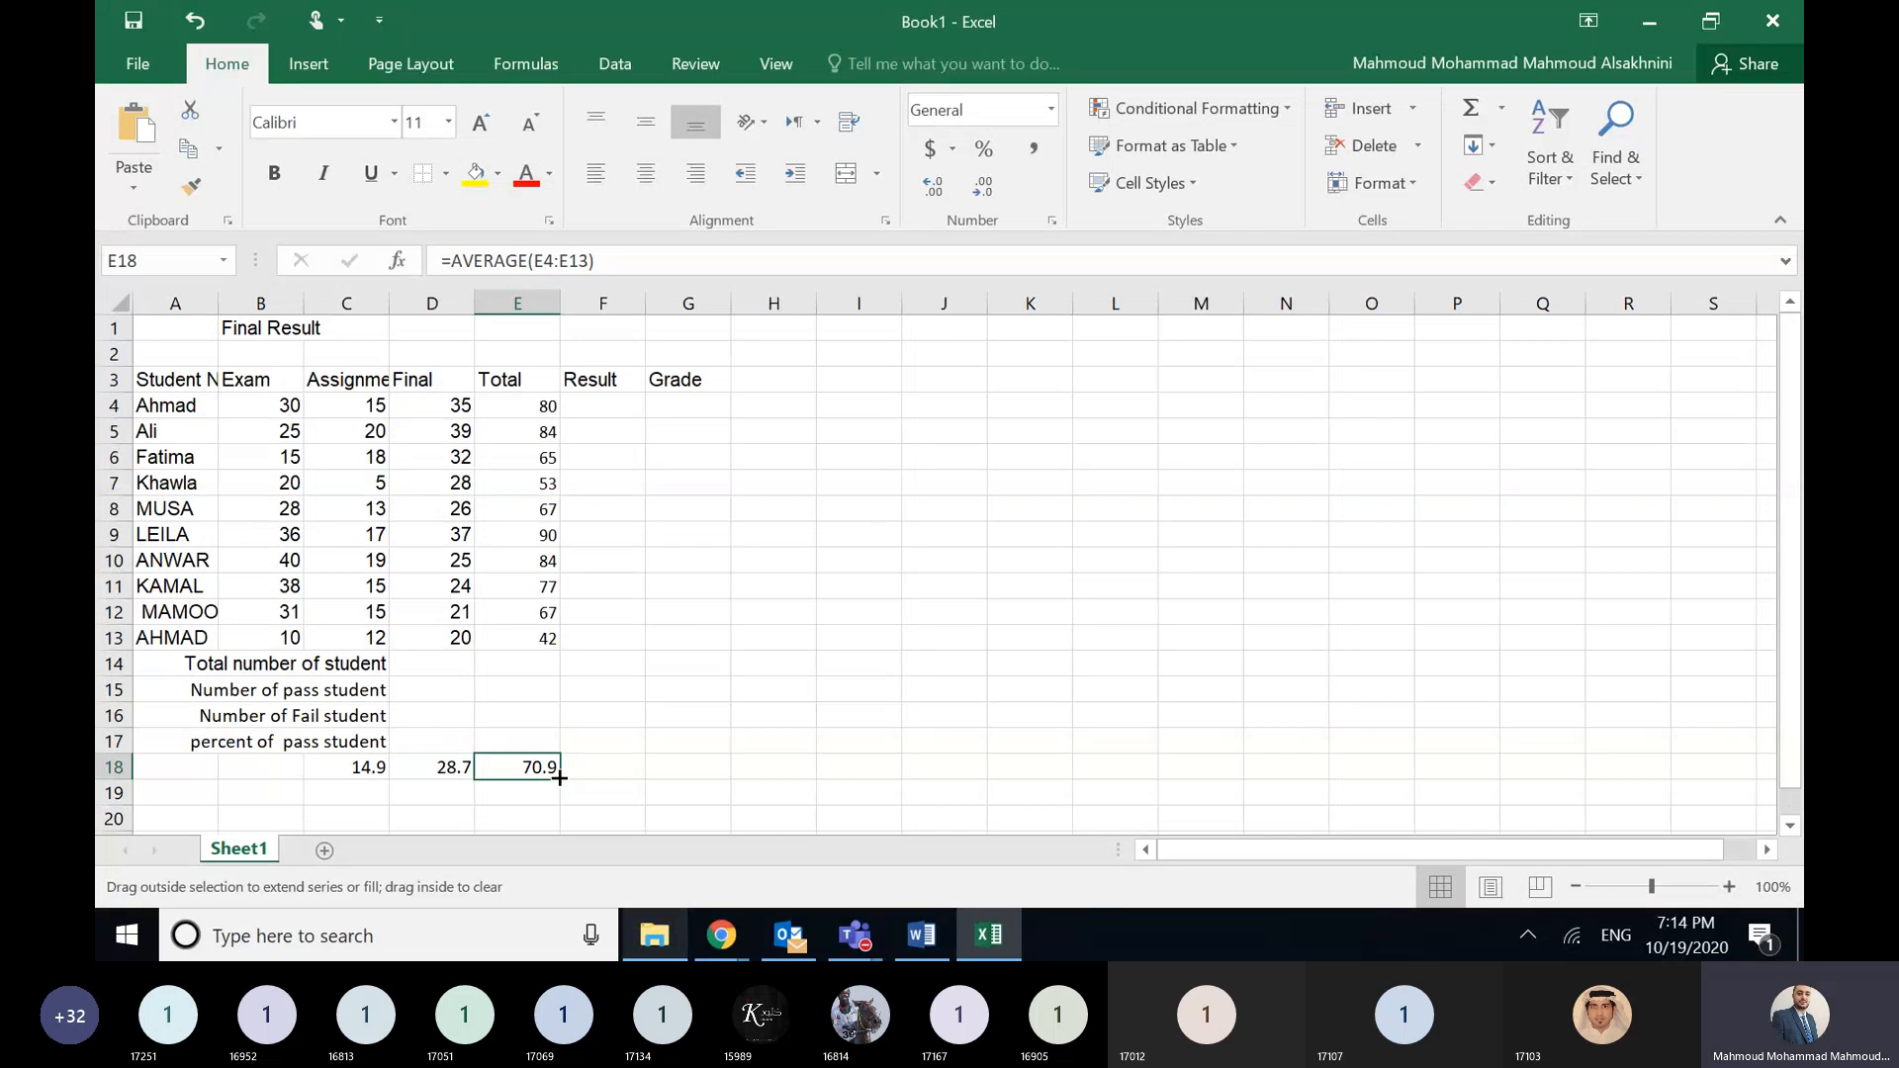
pyautogui.moveTo(559, 778); pyautogui.dragTo(332, 792)
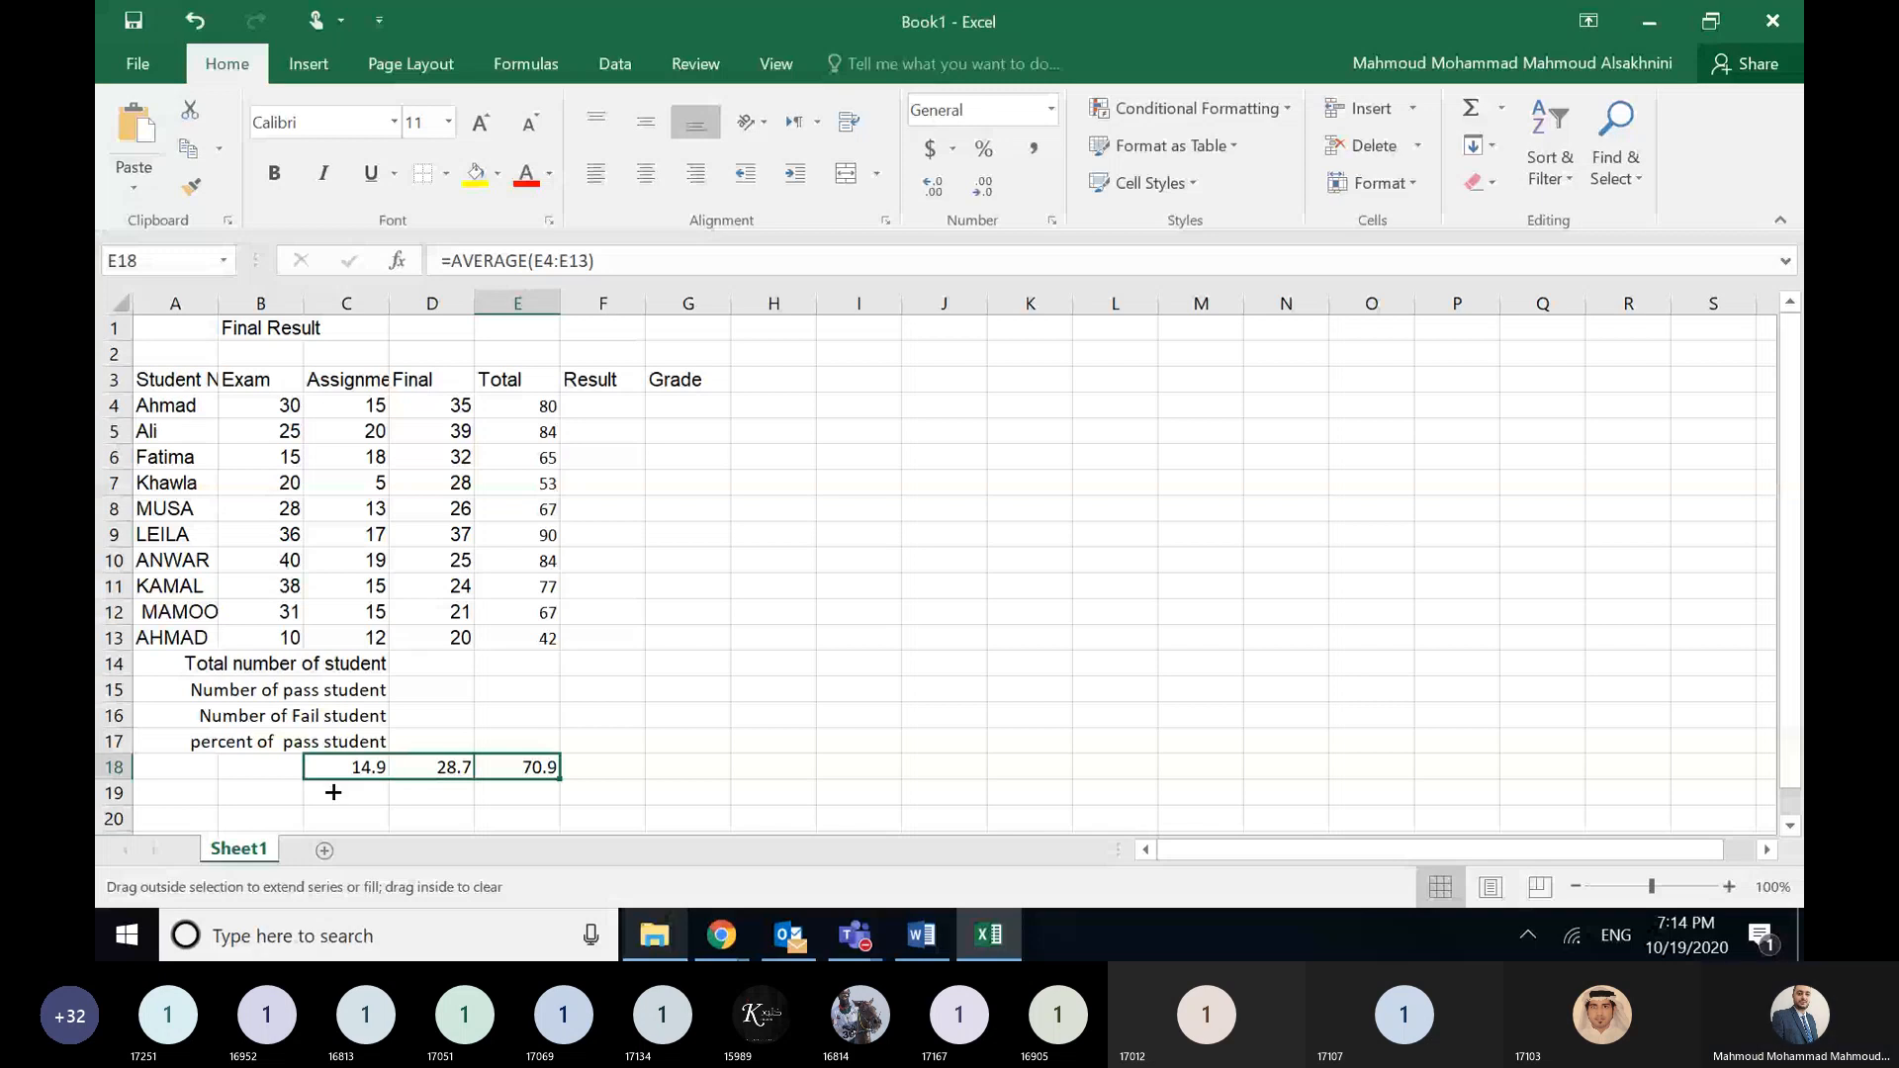
pyautogui.moveTo(332, 792); pyautogui.dragTo(255, 791)
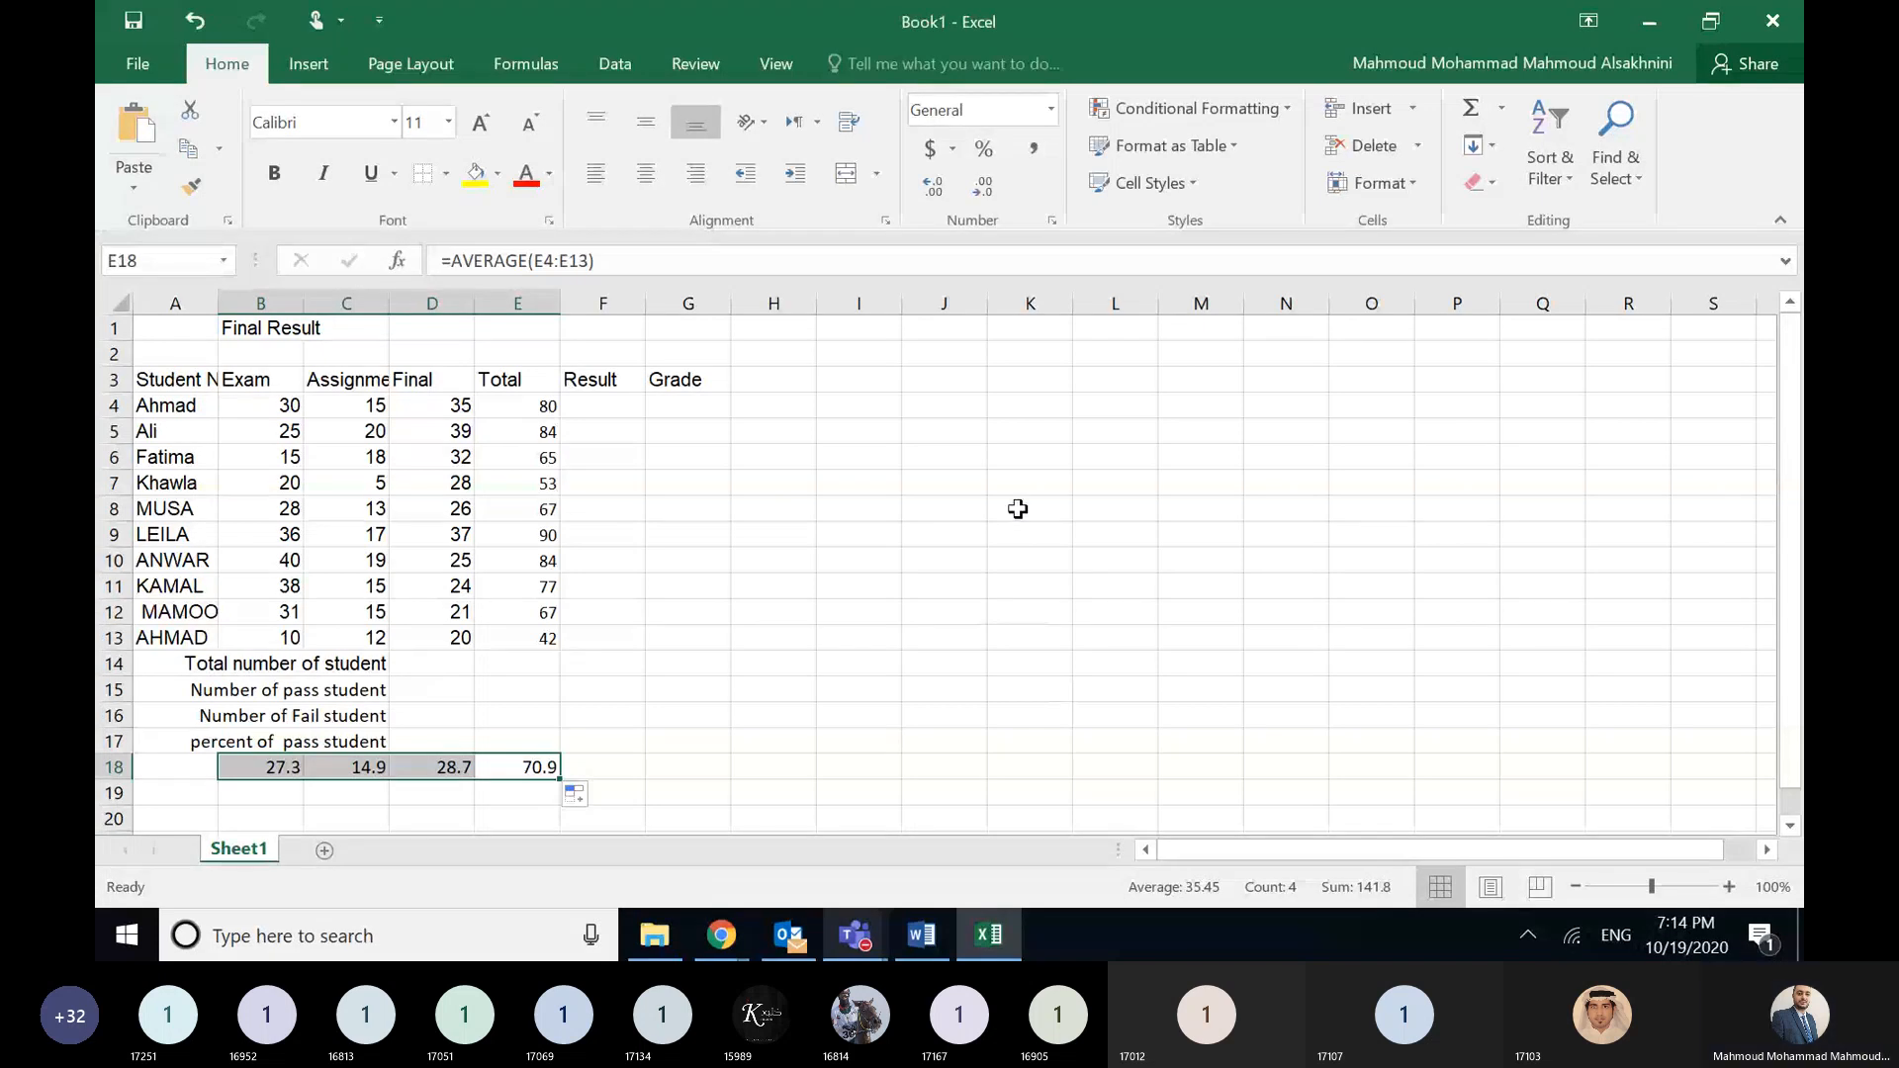
pyautogui.click(955, 428)
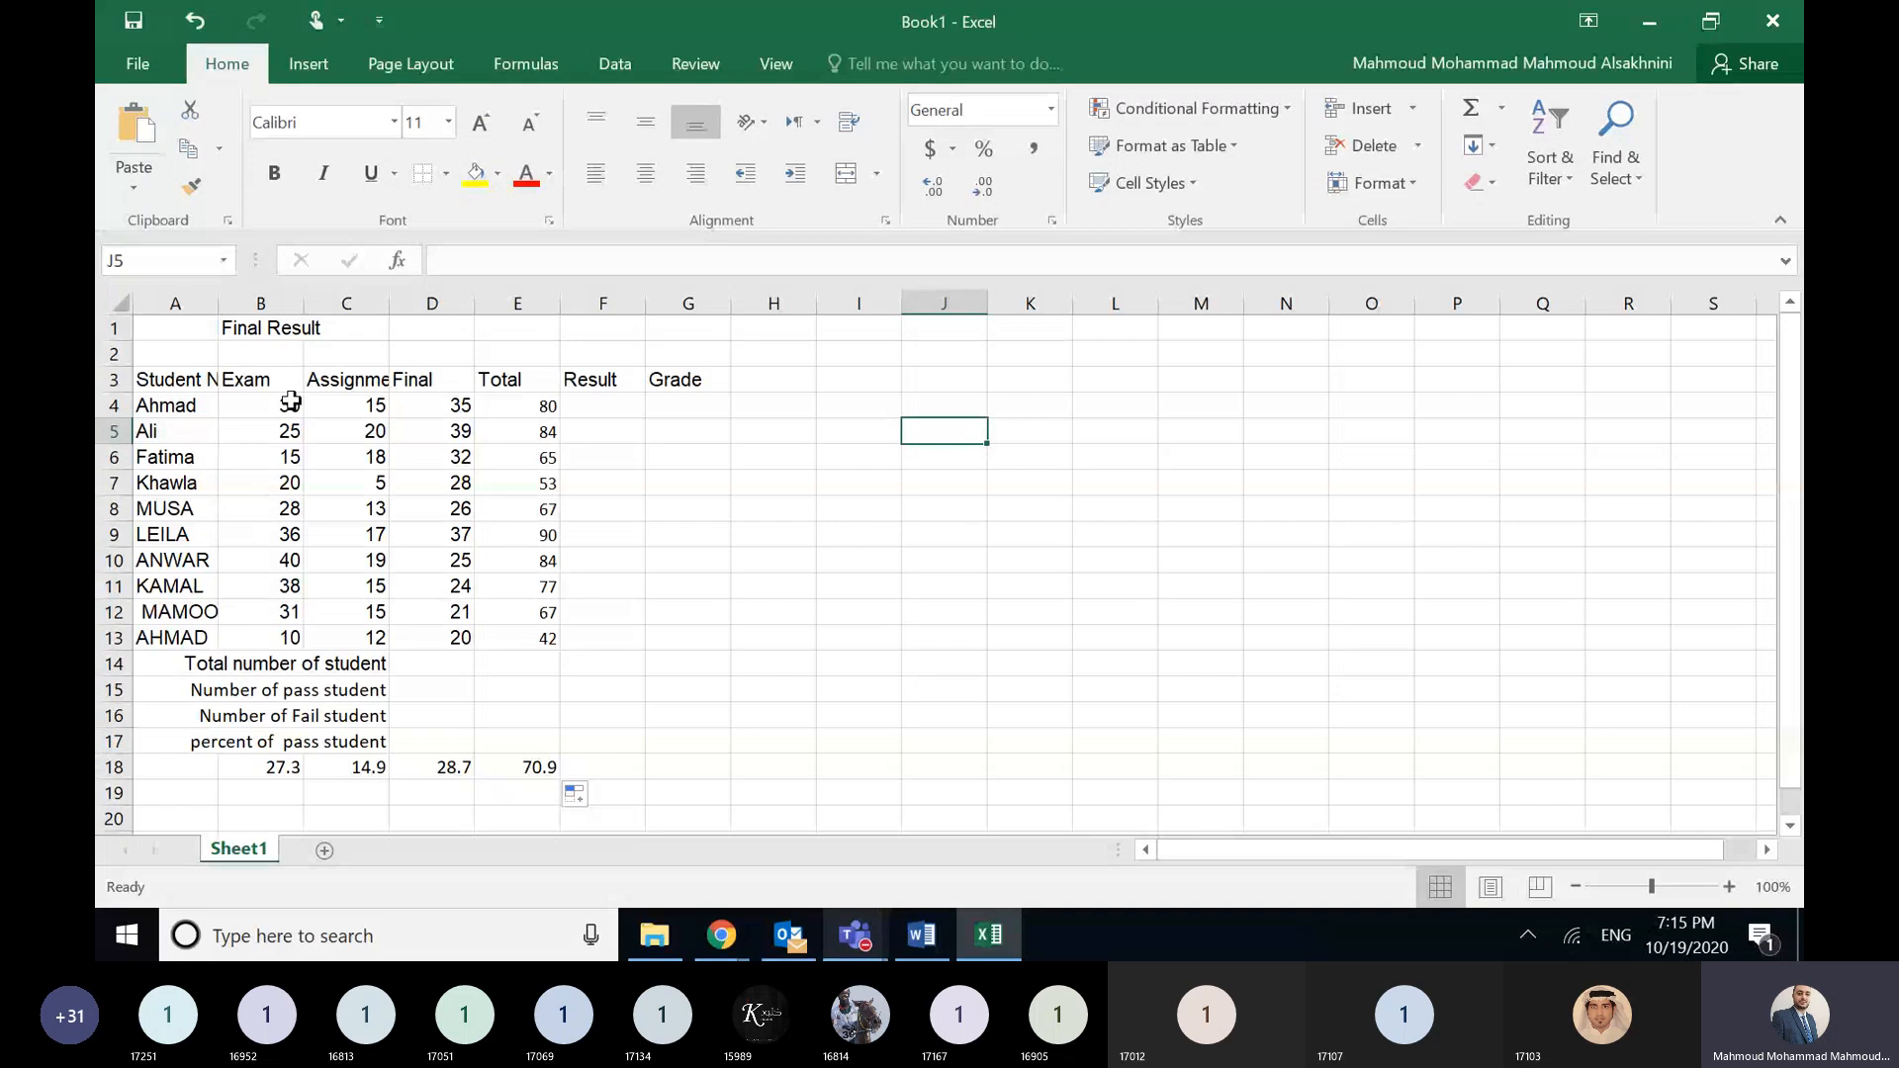
# - Check the count of the selected Exam marks, and count B4:B13 in cell J5 with the AutoSum Count Numbers function
pyautogui.moveTo(291, 400); pyautogui.dragTo(291, 638)
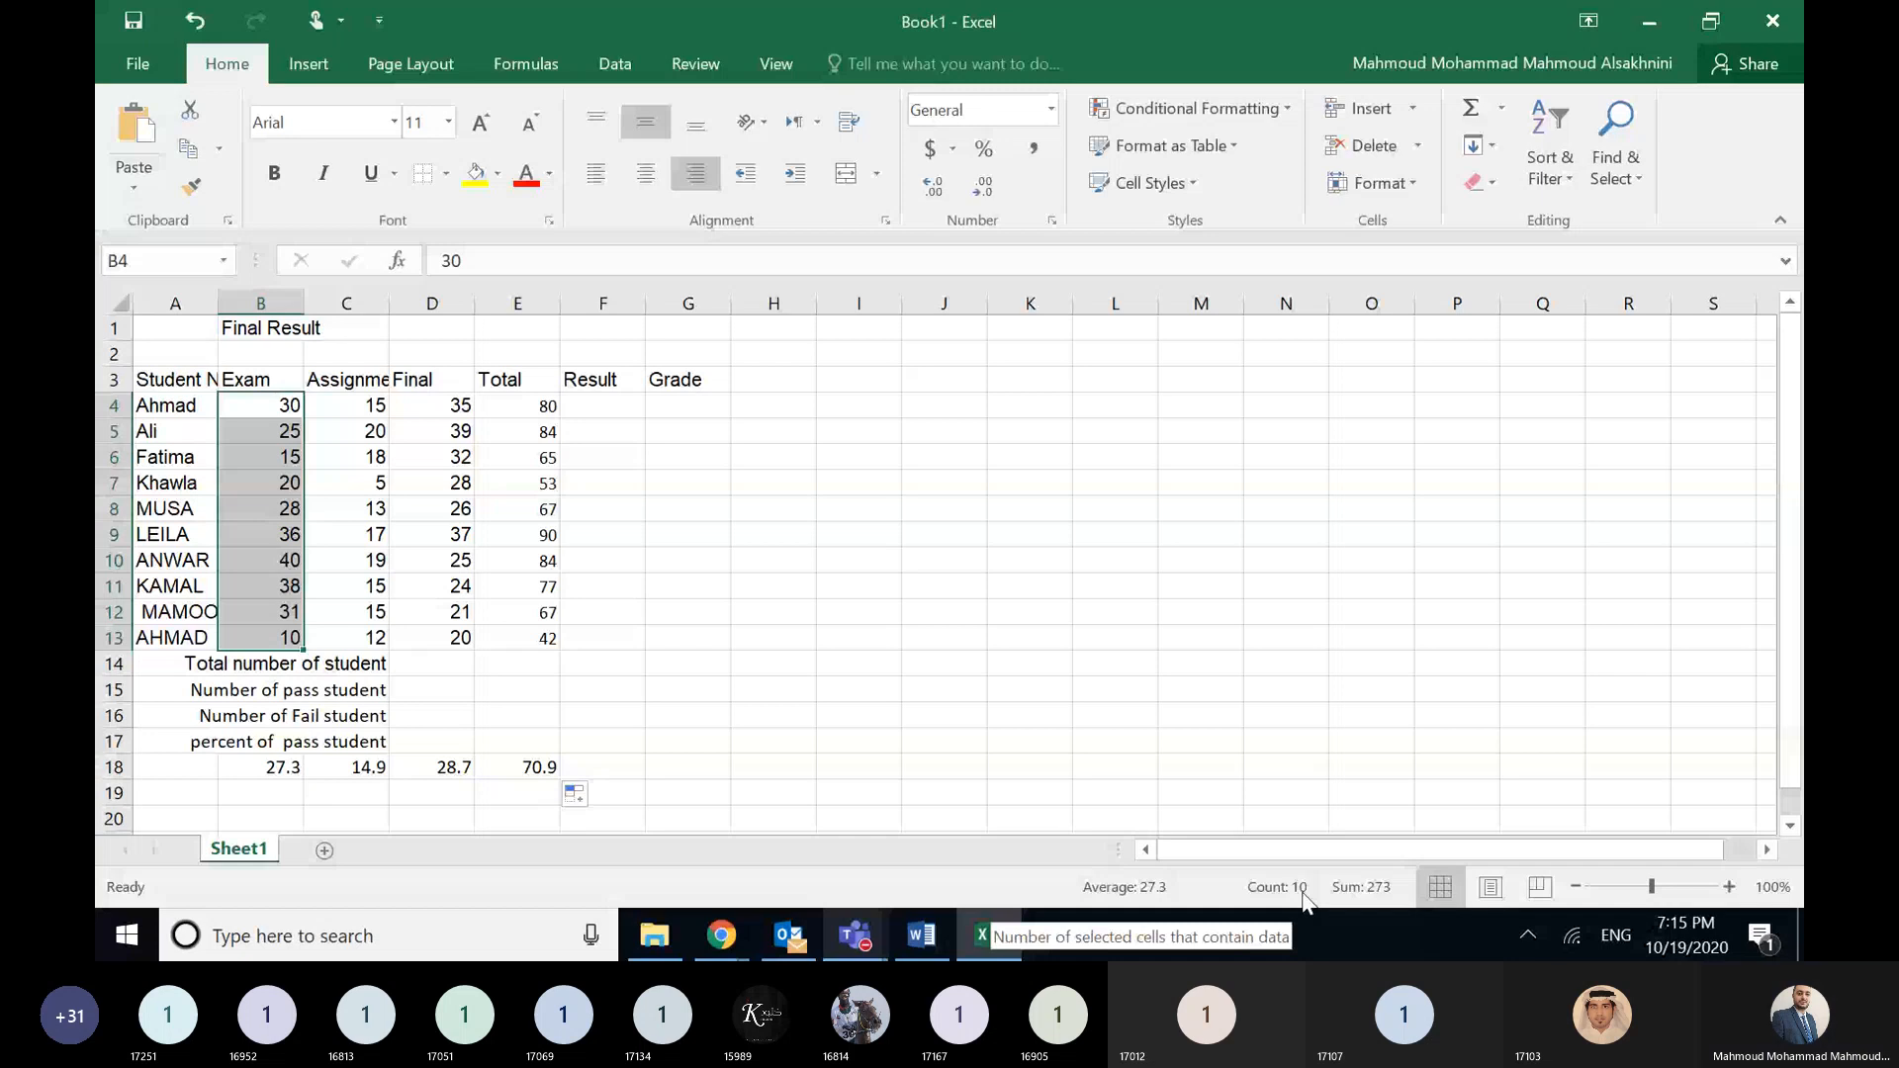
pyautogui.click(963, 421)
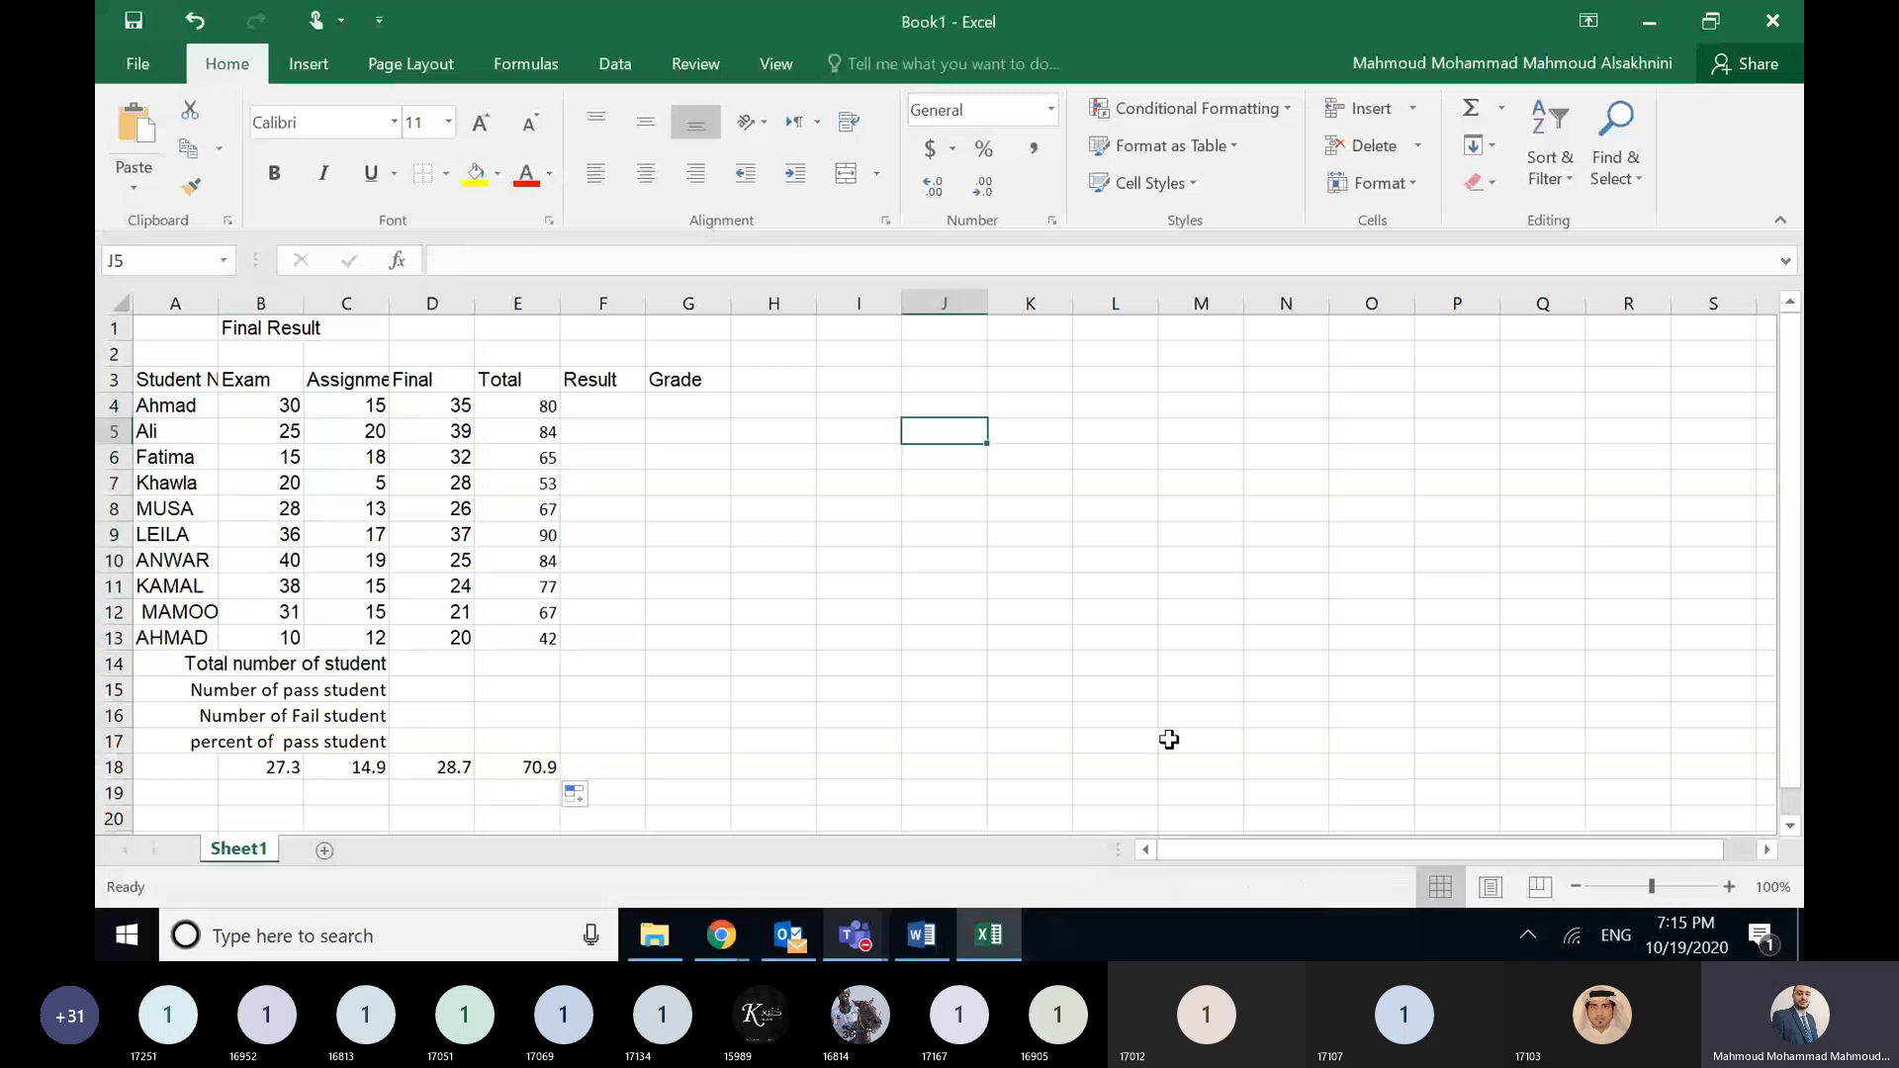
pyautogui.click(1500, 109)
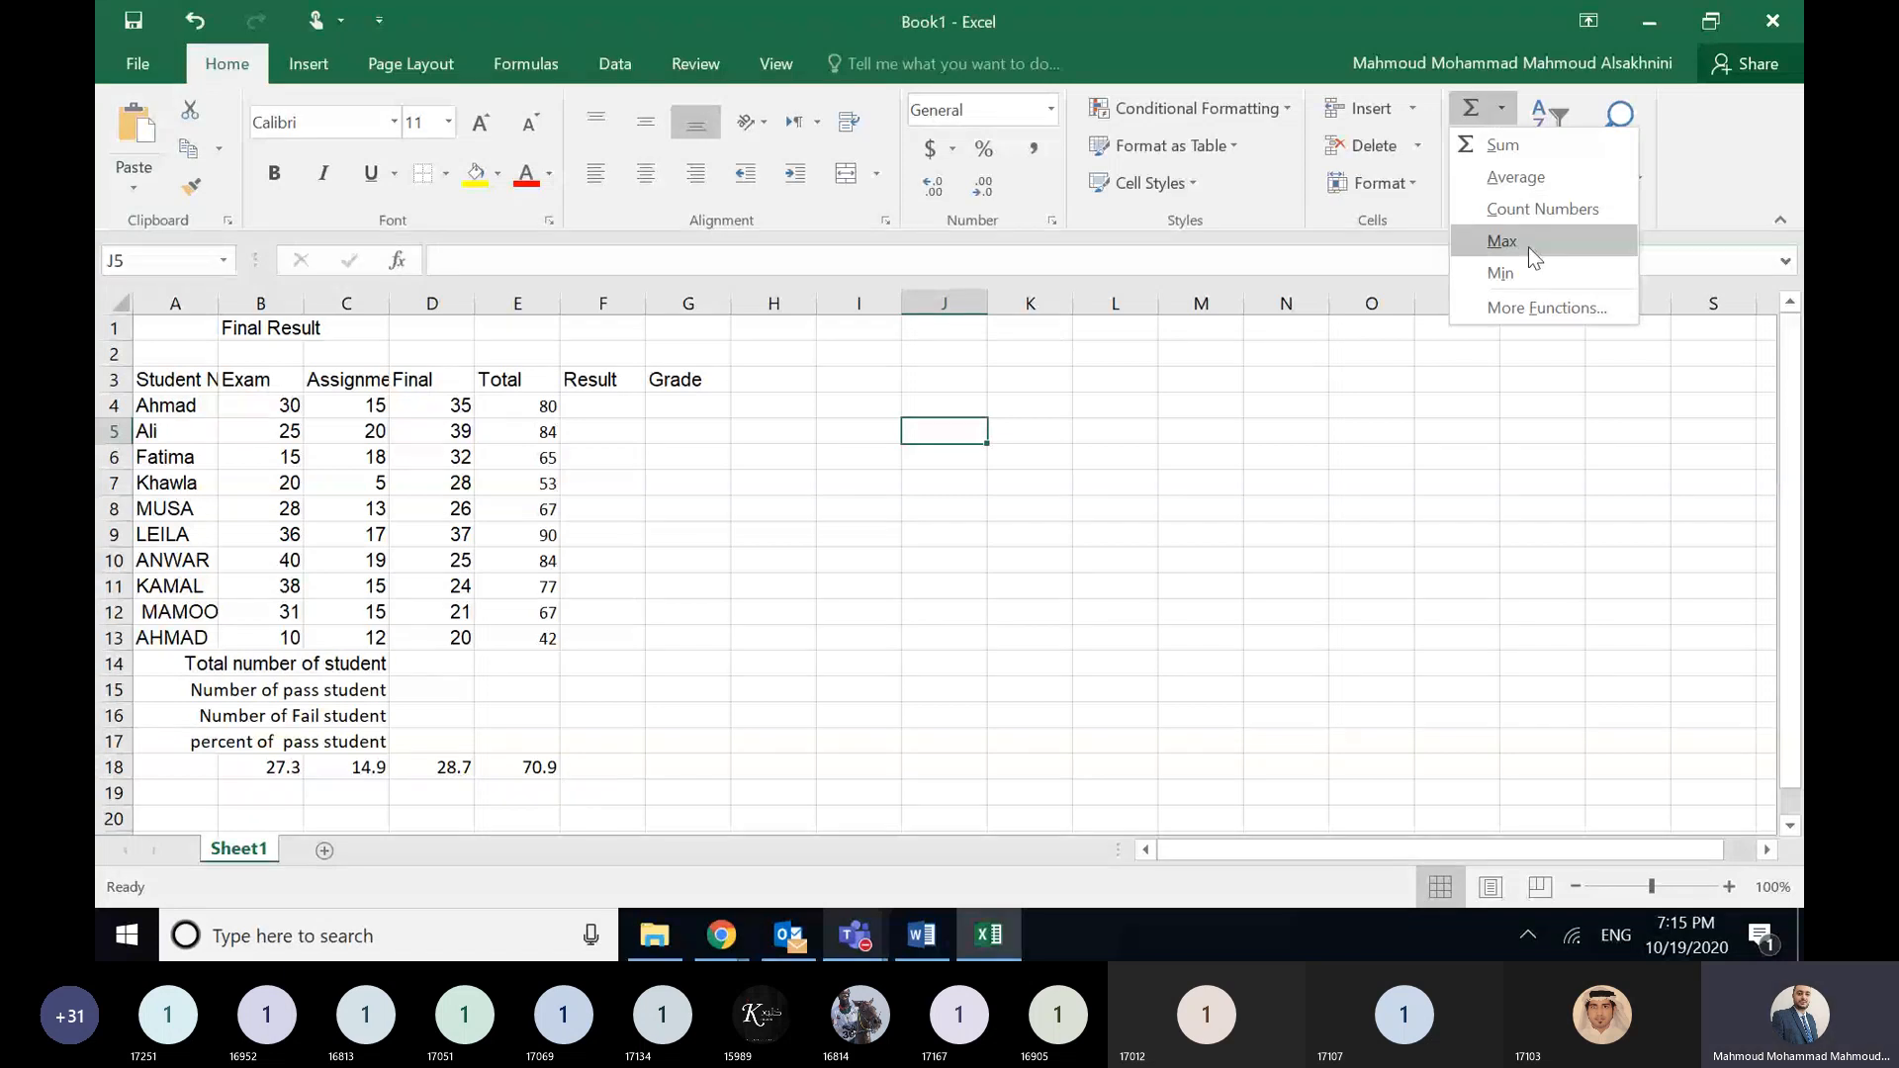
pyautogui.click(1528, 209)
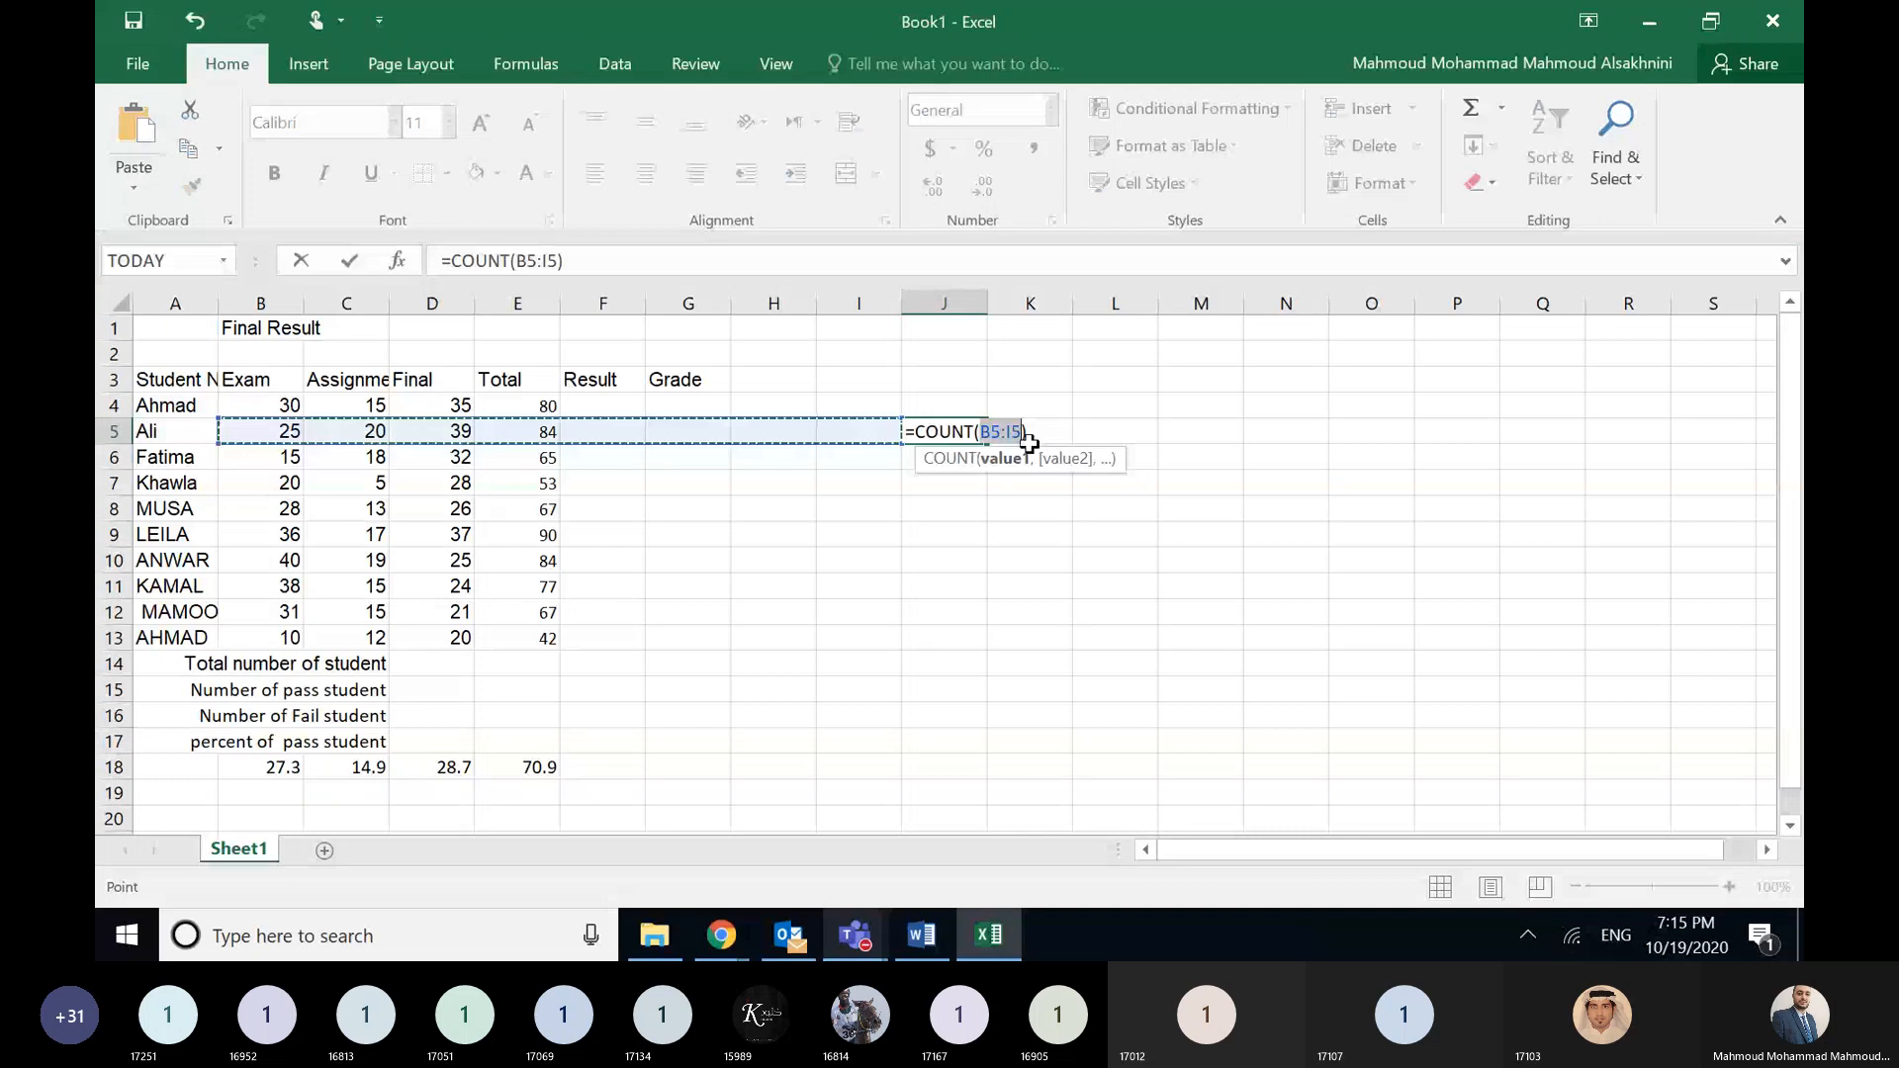
pyautogui.press('BackSpace')
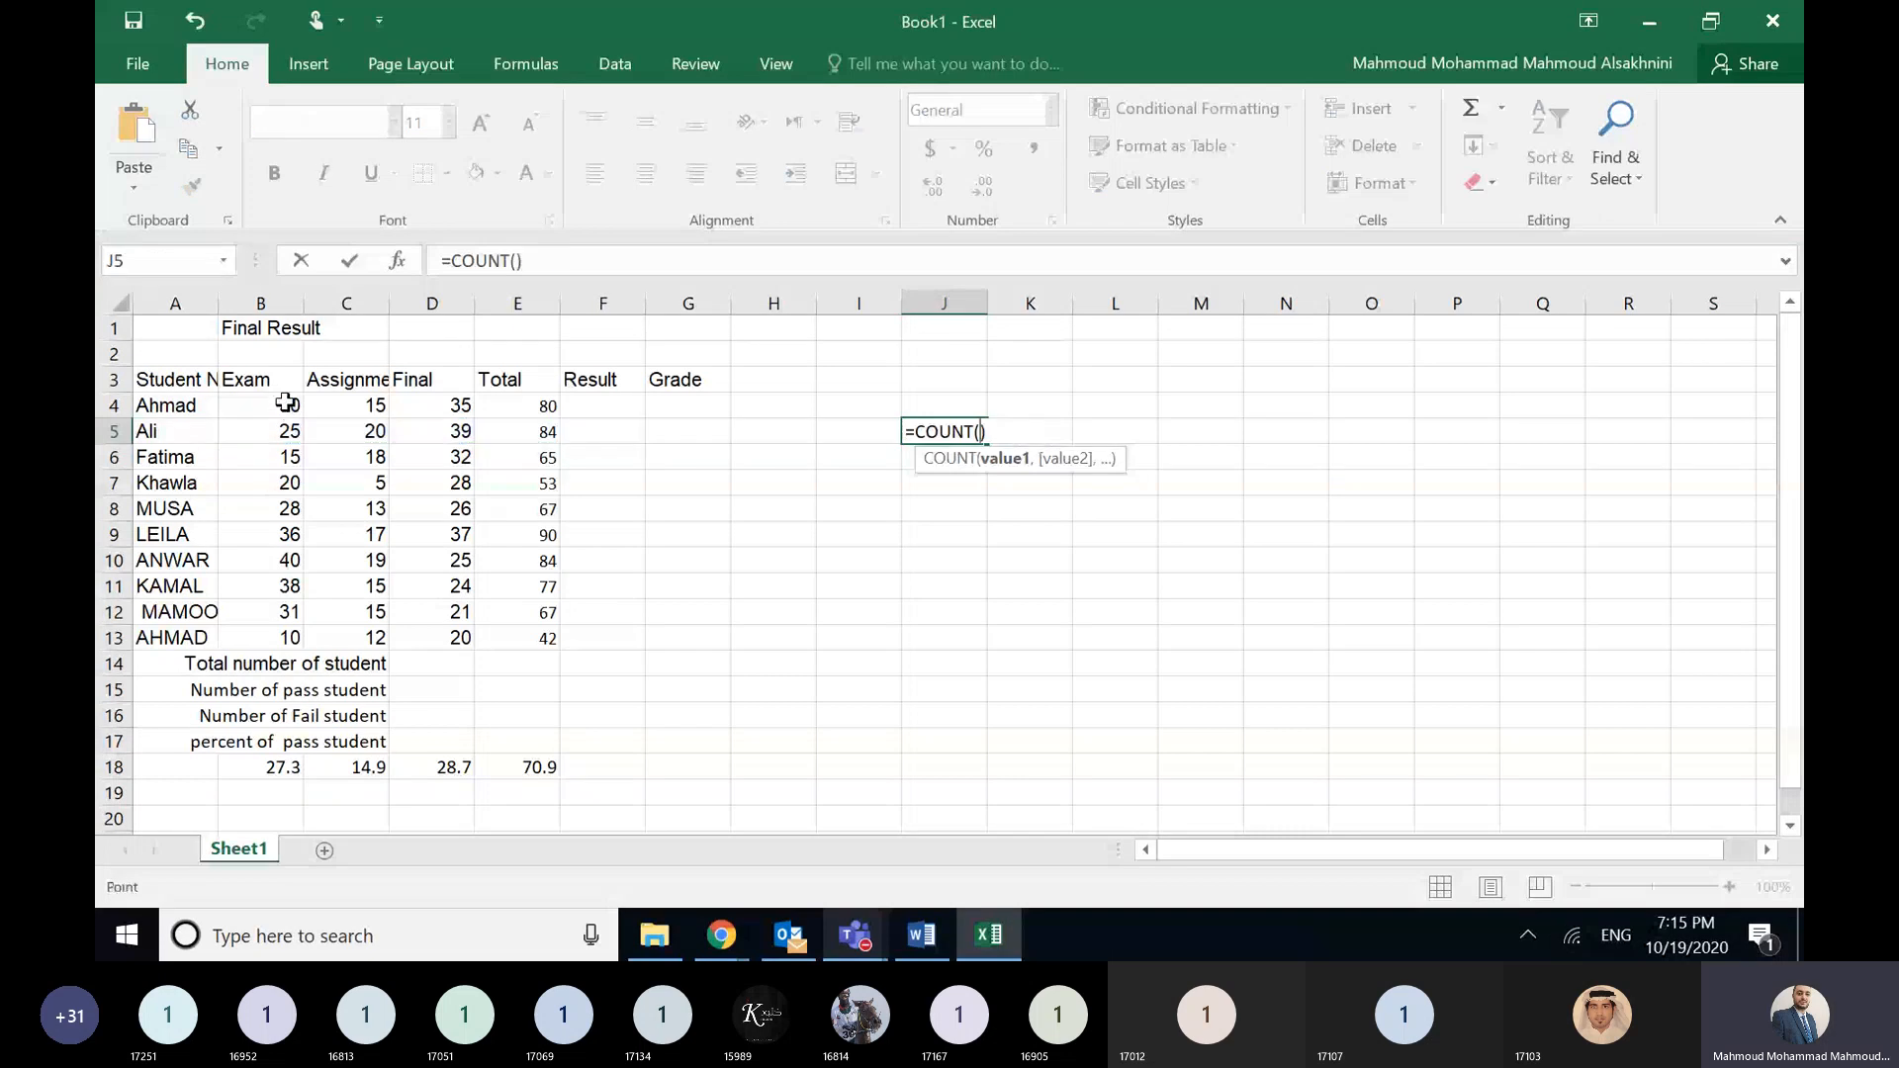
pyautogui.moveTo(285, 403); pyautogui.dragTo(288, 636)
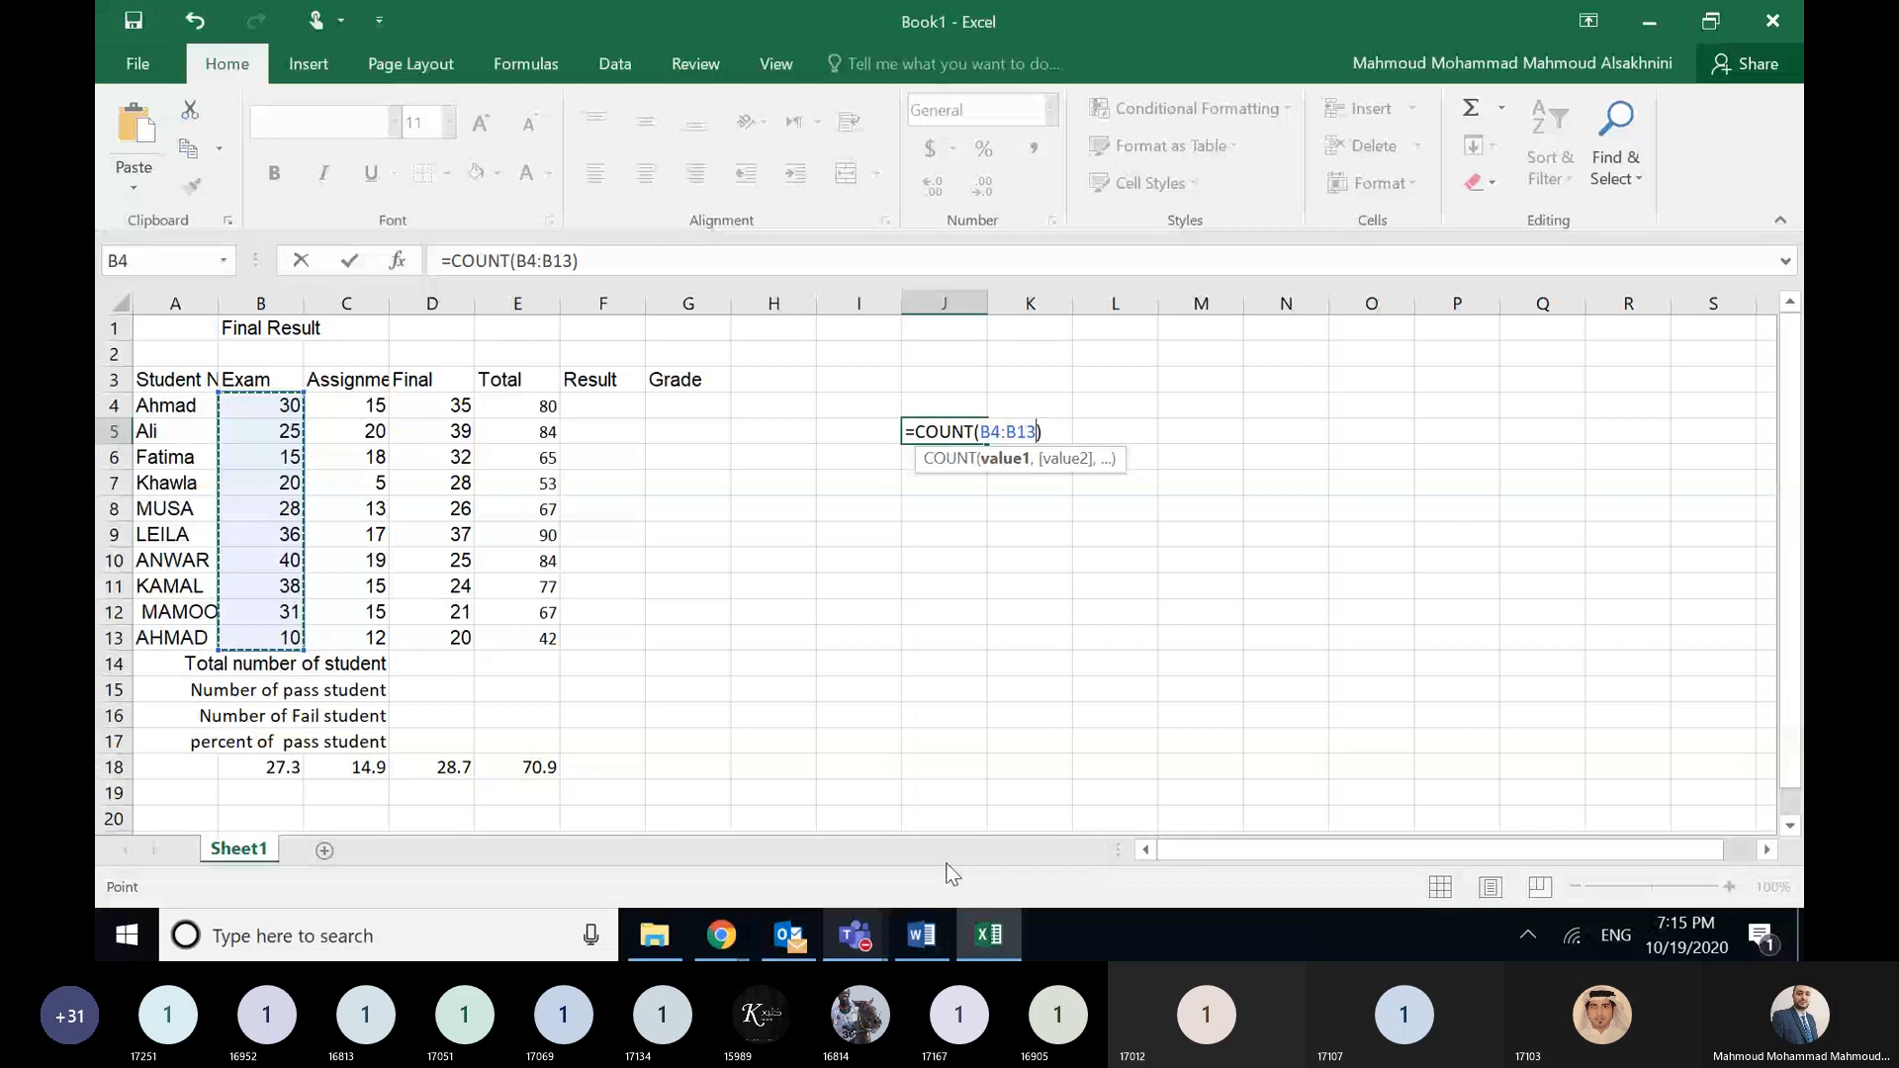
pyautogui.press('Return')
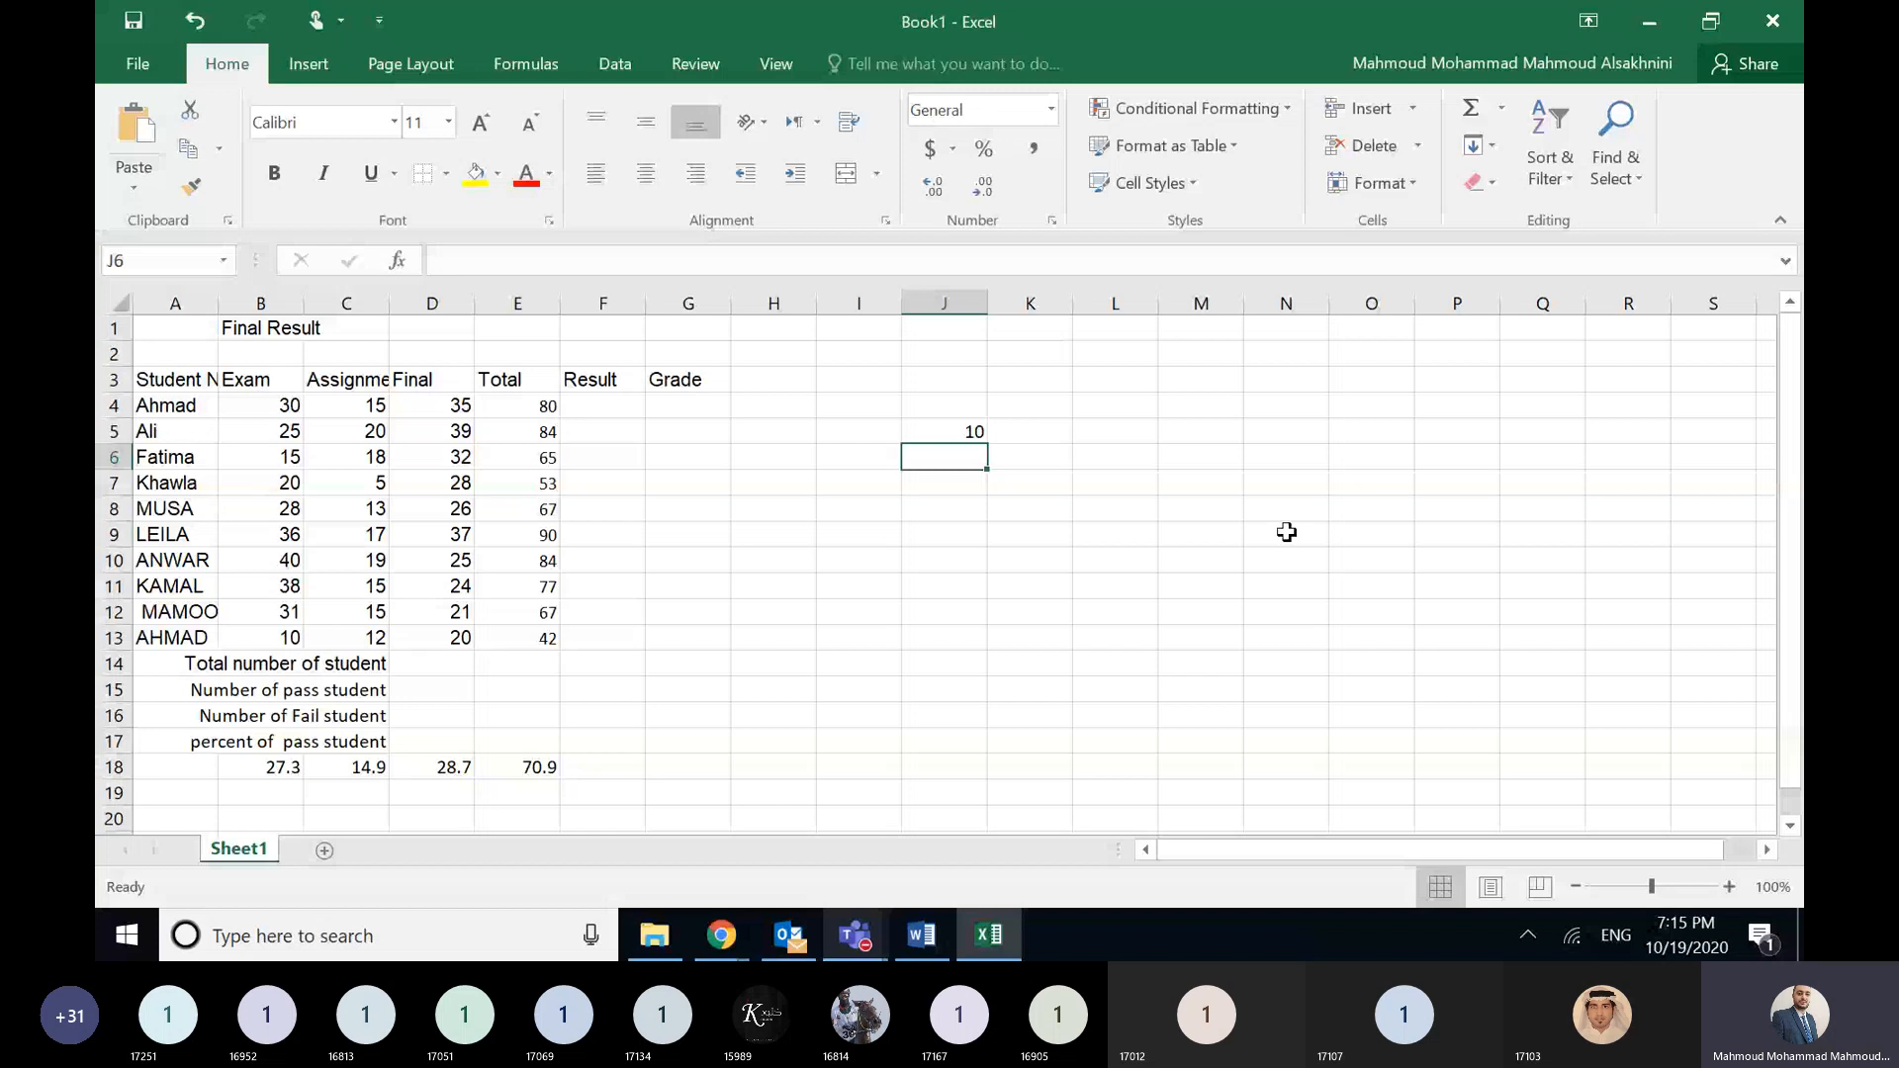
# - Count the numeric cells of the whole table in J6 with the AutoSum Count Numbers function over A1:G17
pyautogui.click(1501, 107)
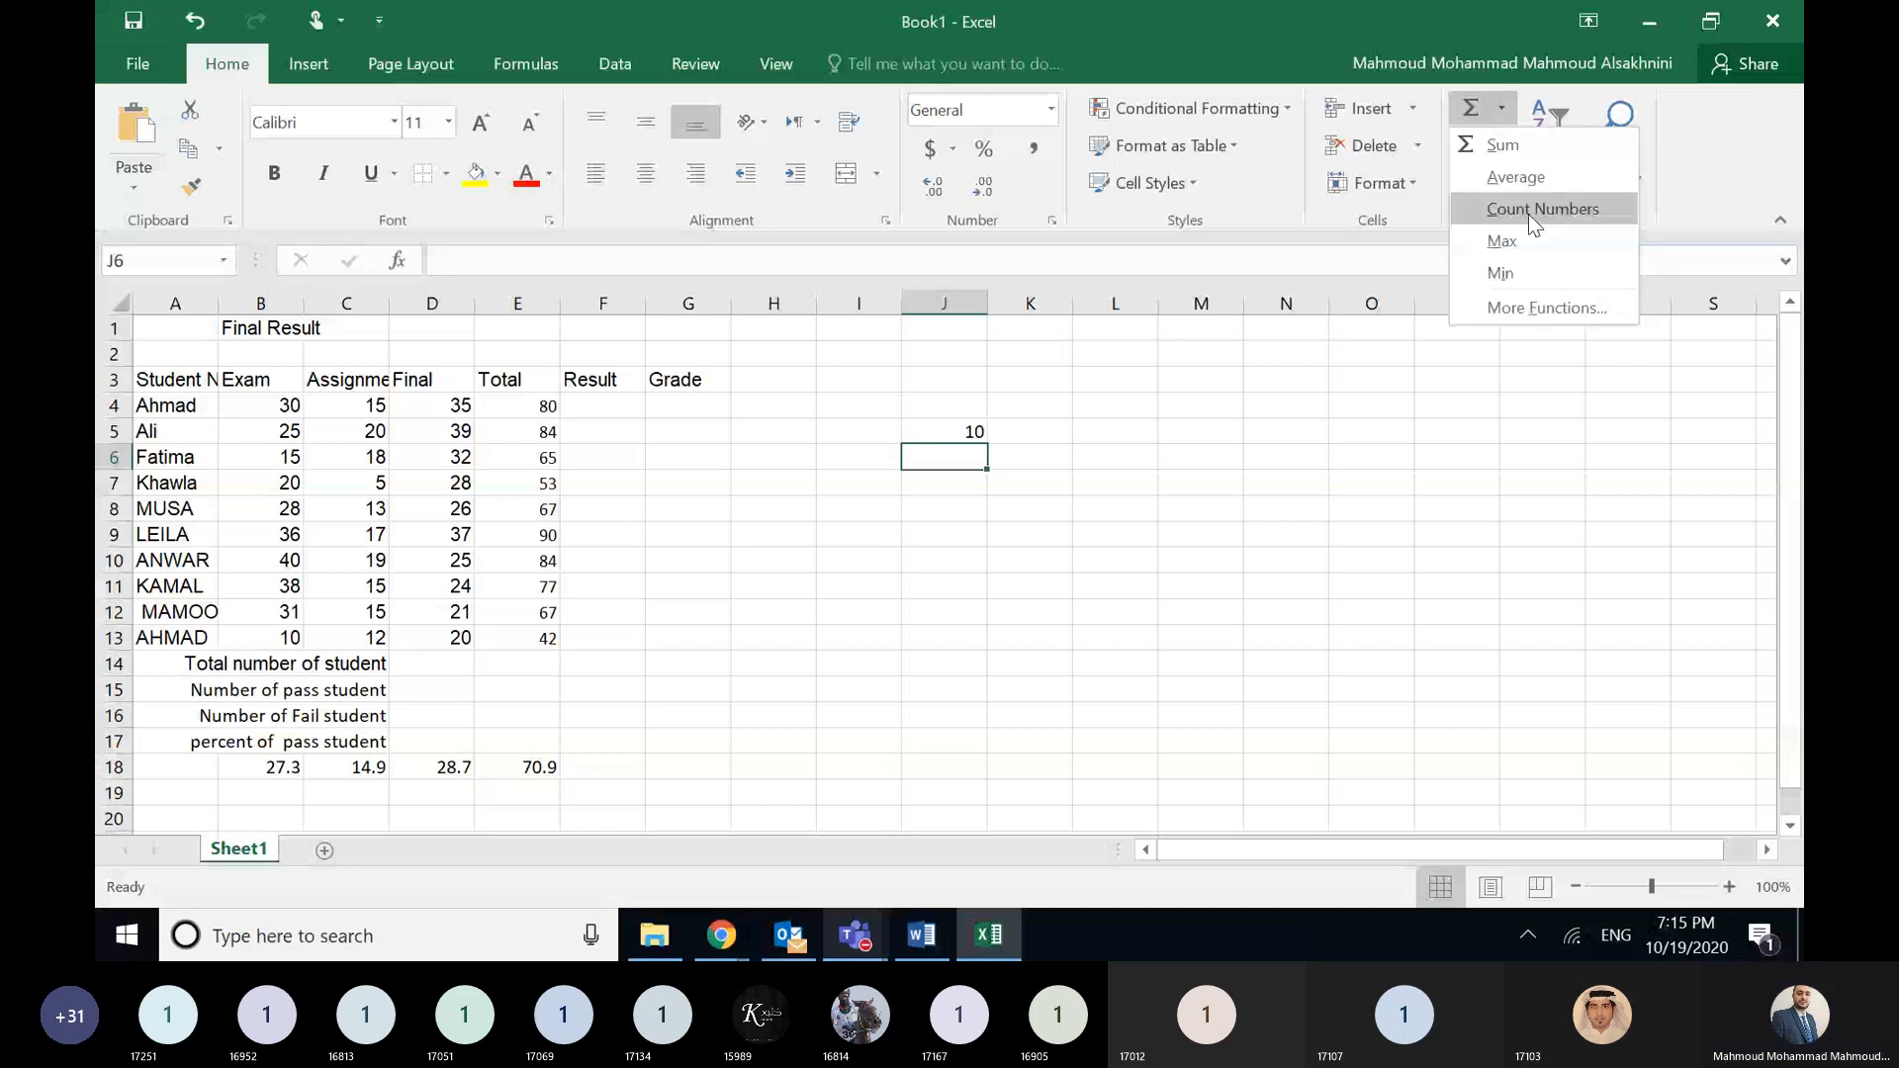
pyautogui.click(1528, 213)
pyautogui.moveTo(152, 325); pyautogui.dragTo(610, 694)
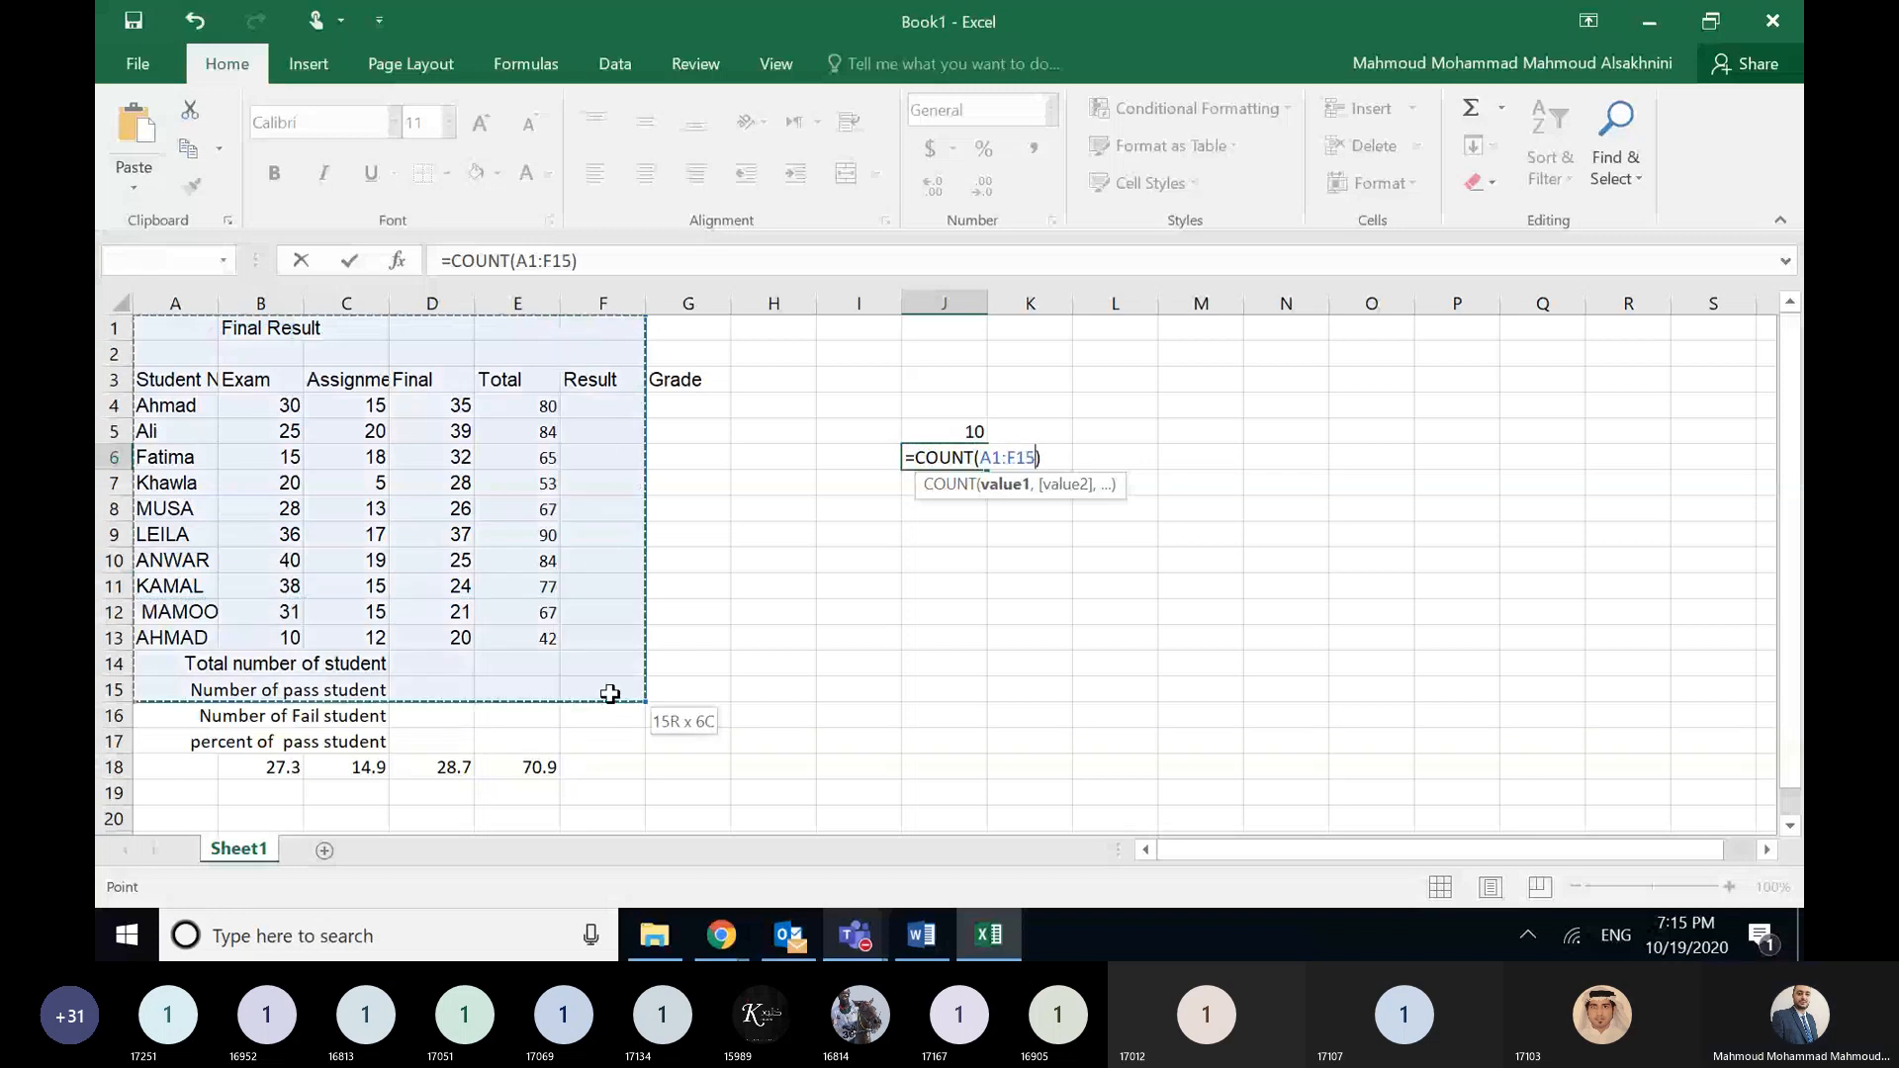
pyautogui.moveTo(610, 694); pyautogui.dragTo(691, 742)
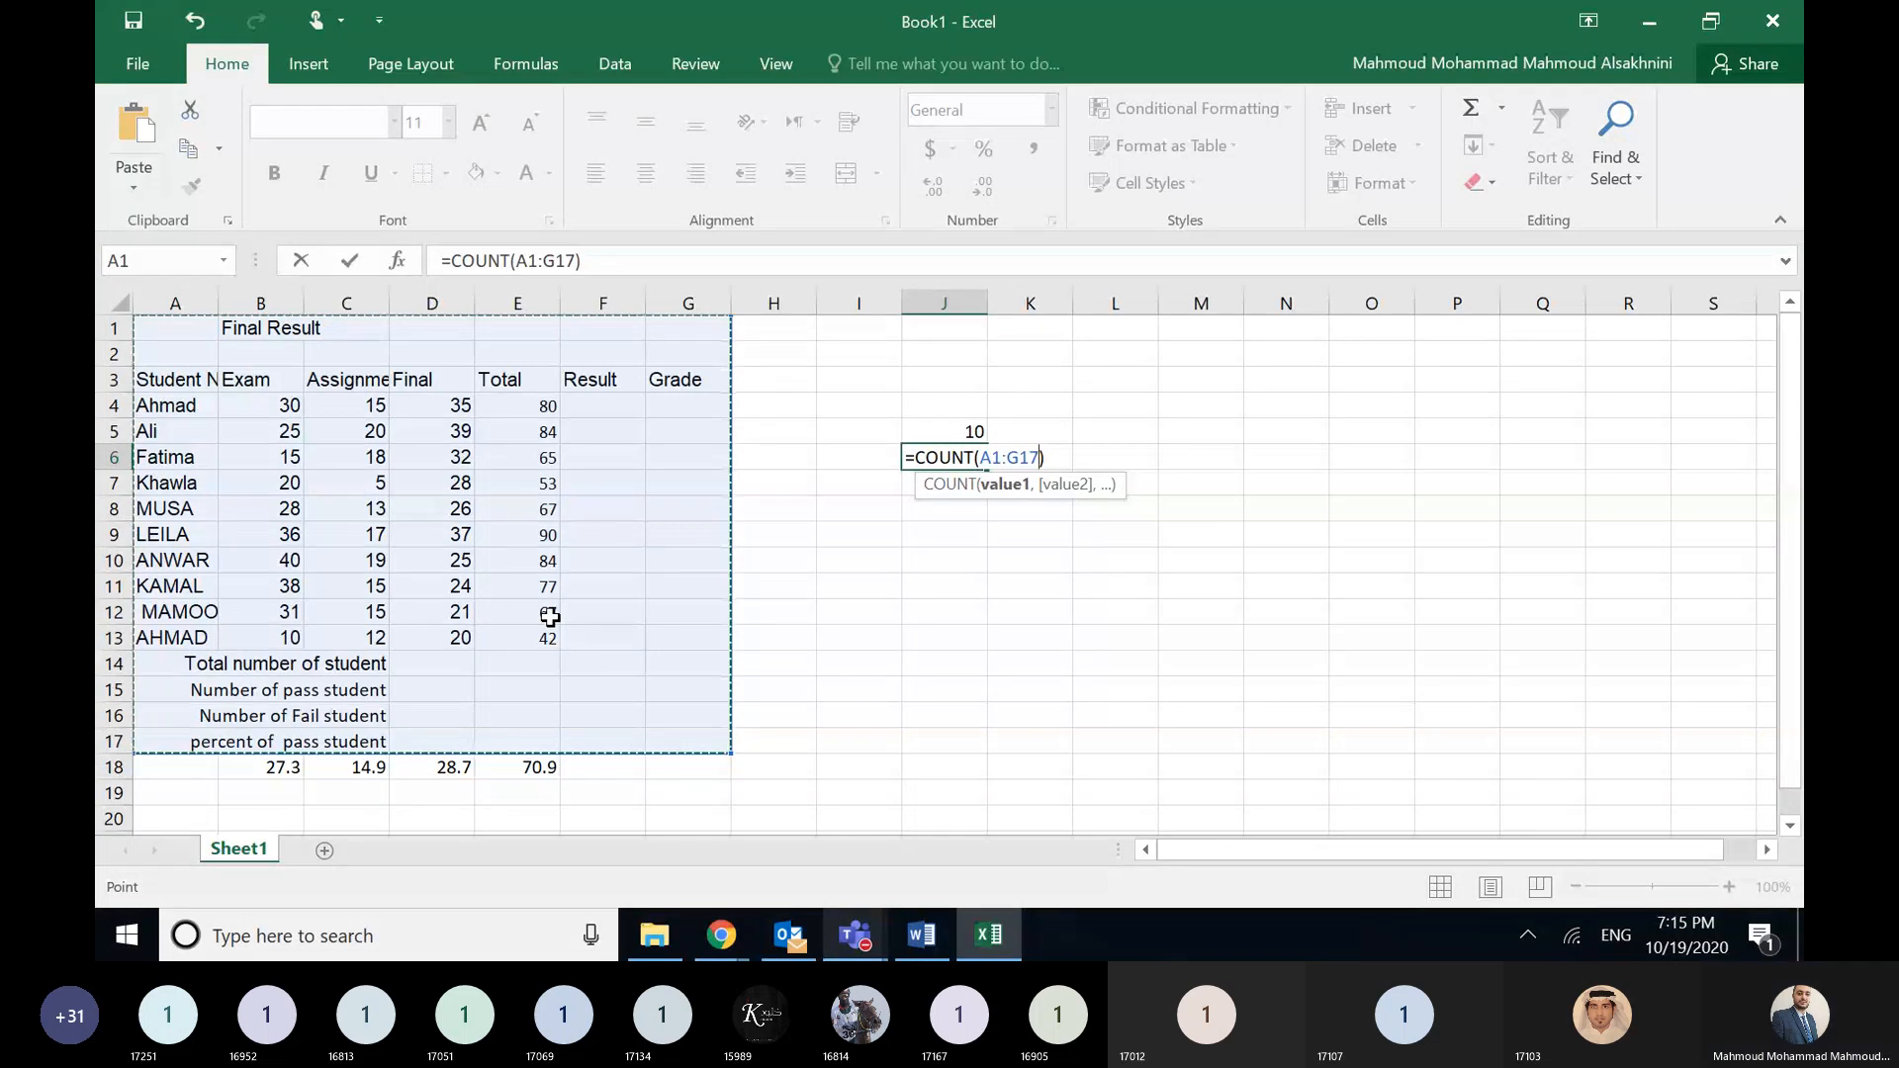
pyautogui.press('Return')
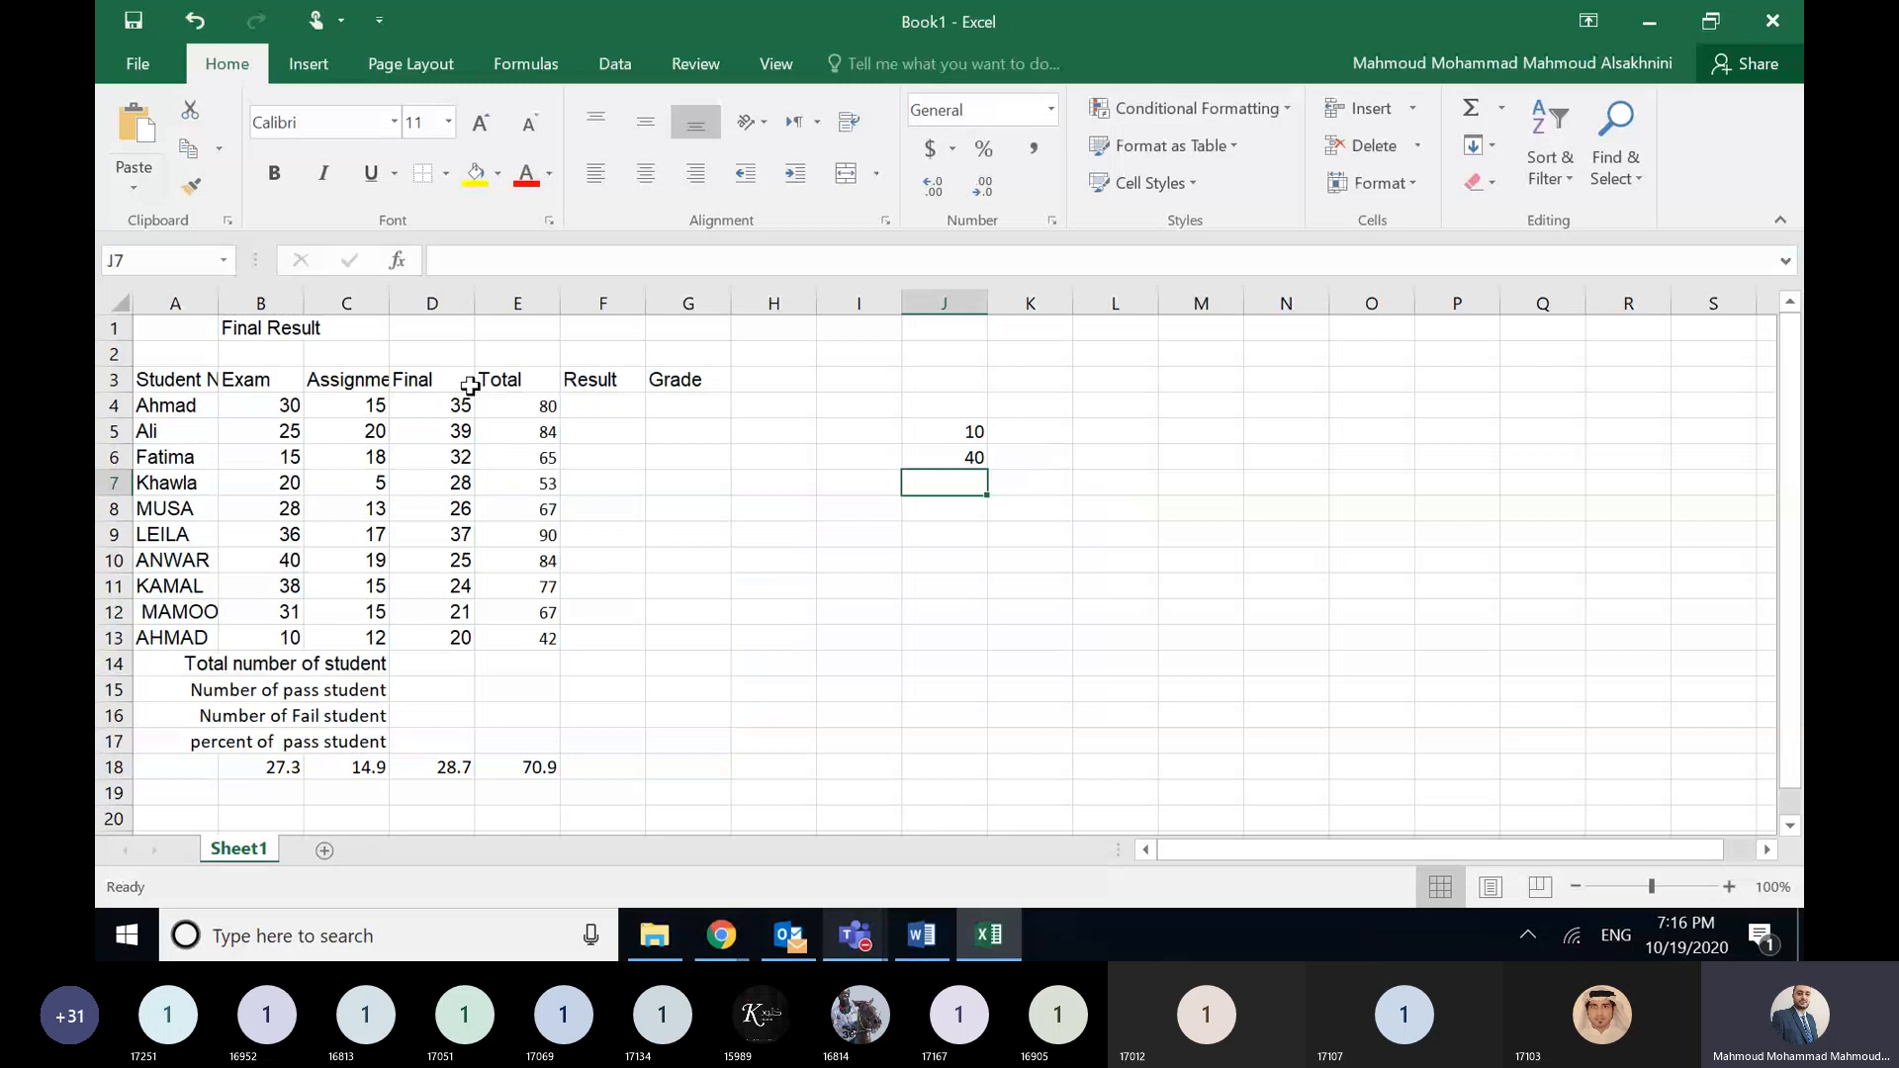
# - Enter the sample text M2 in cell D1 and delete it again
pyautogui.click(428, 334)
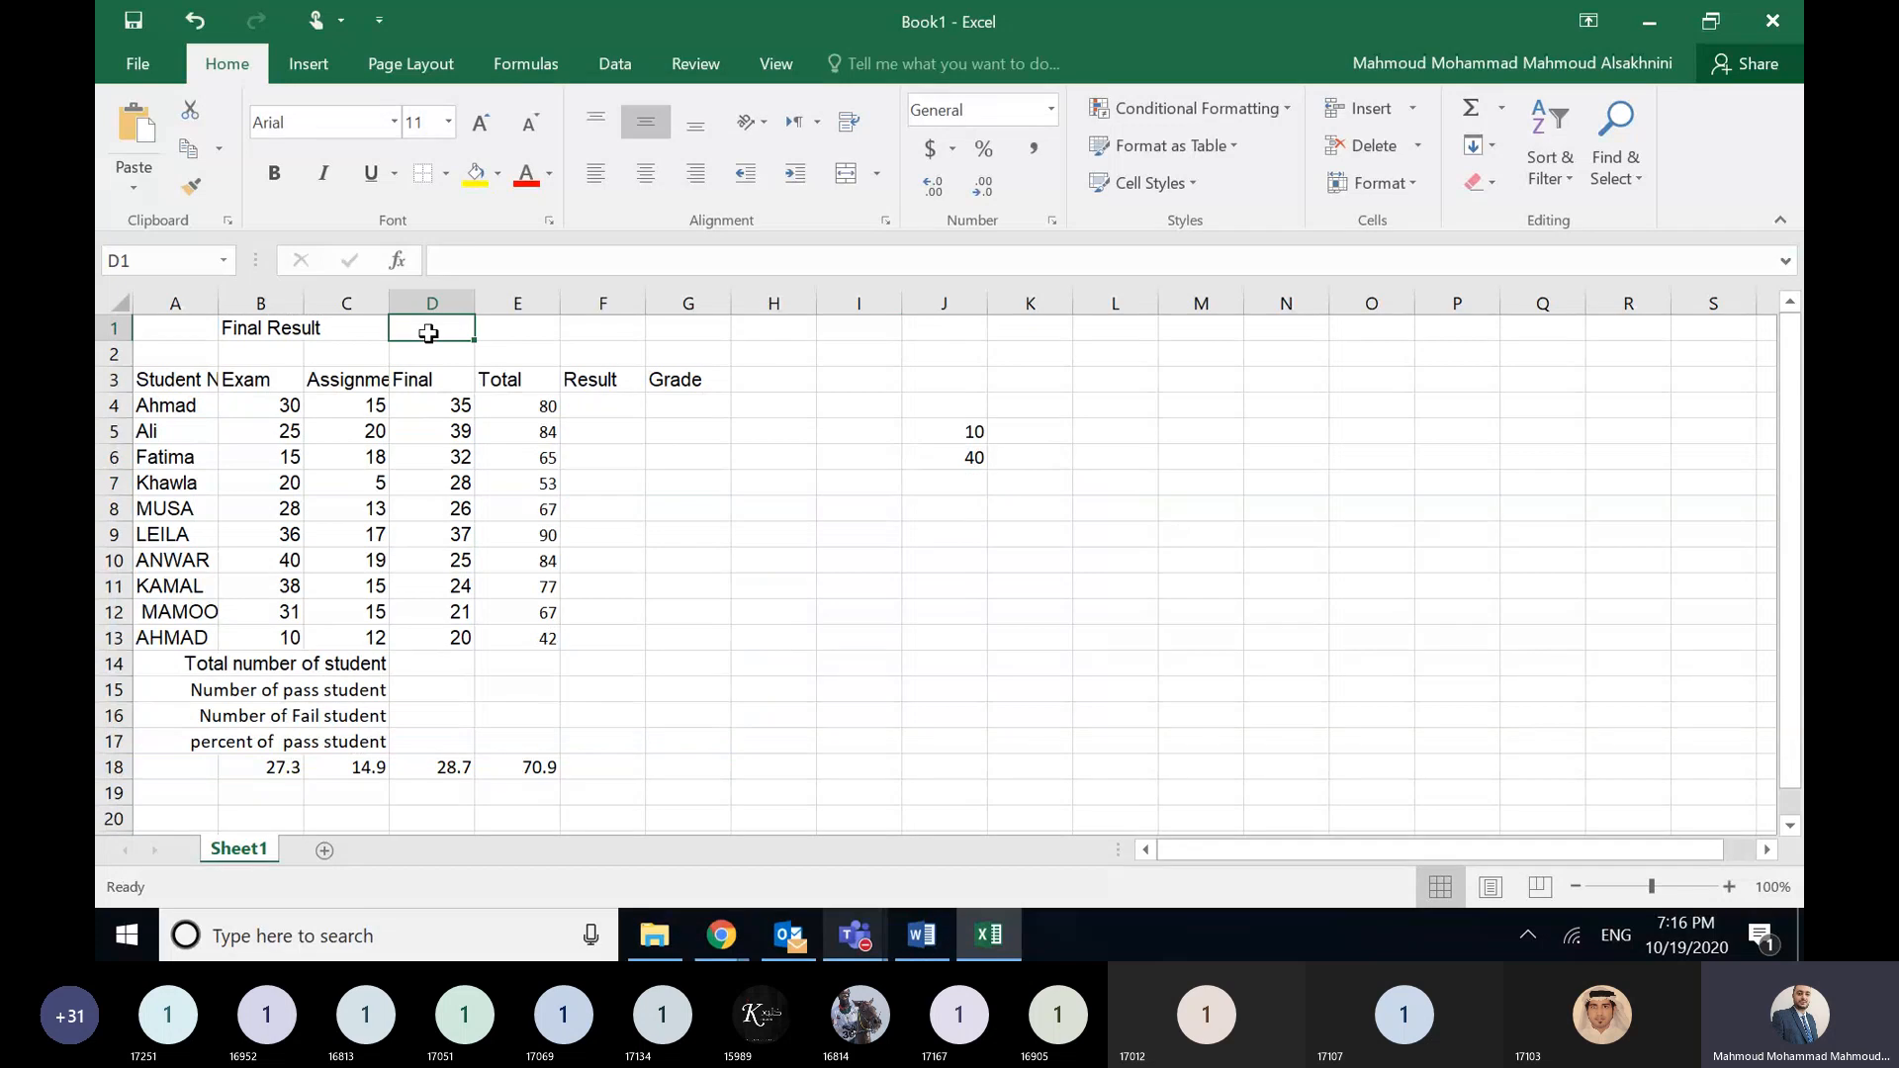
pyautogui.write('M2')
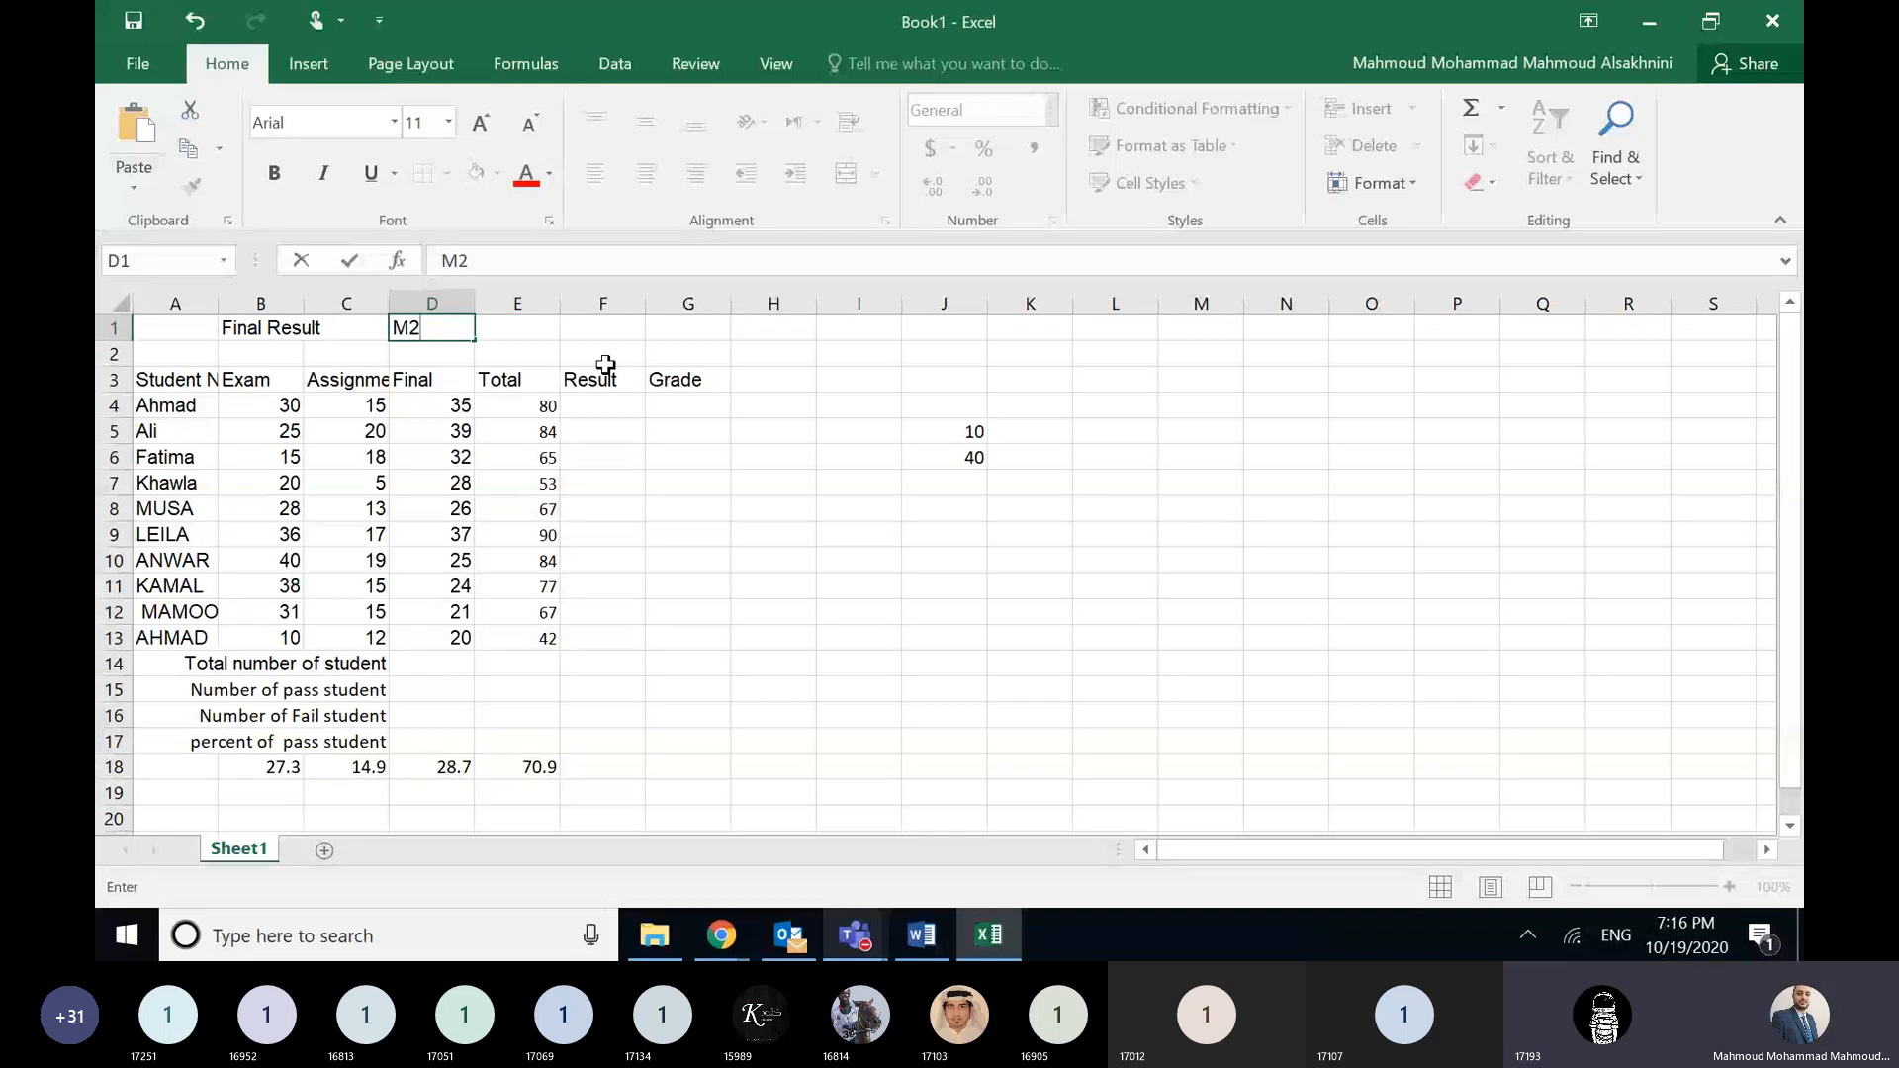
pyautogui.hotkey('ctrl', 'Return')
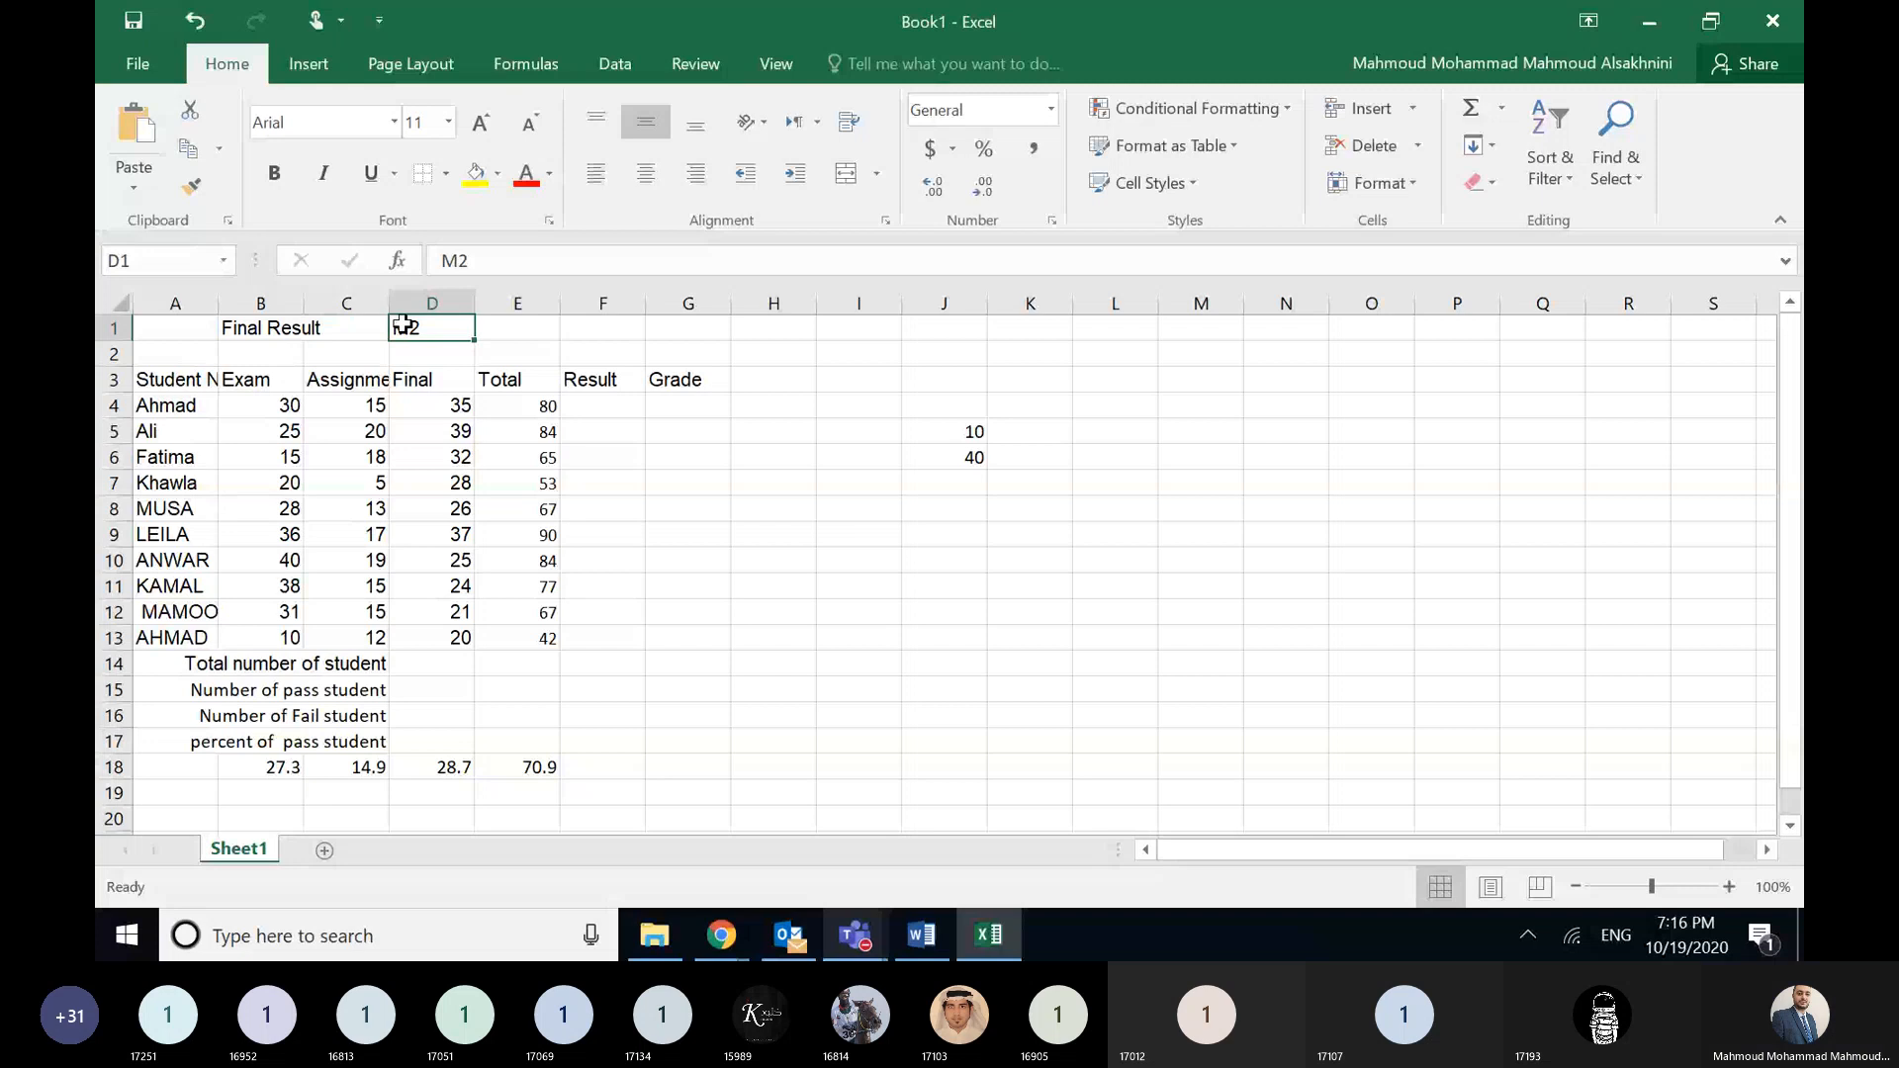
pyautogui.press('Delete')
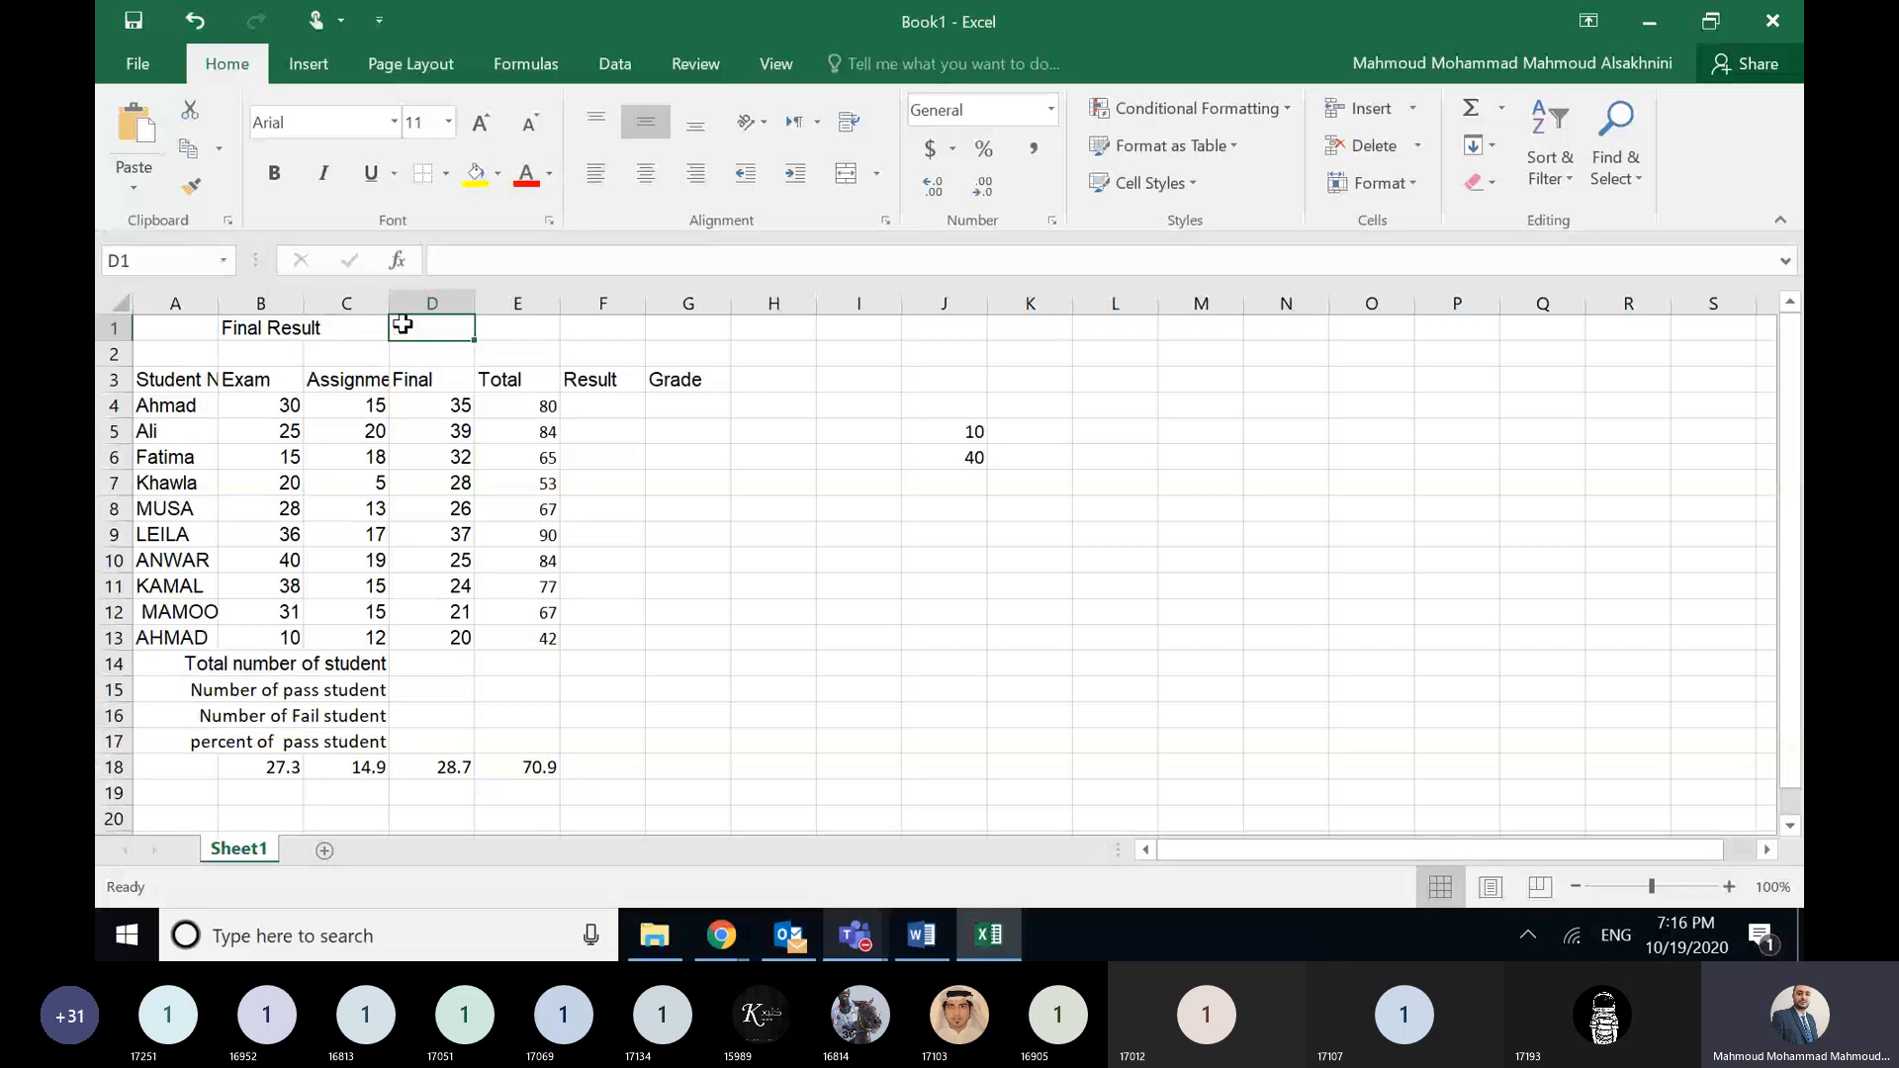
# - Enter the sample text 2m in cell D1, check the COUNT formula in J6, and delete the text again
pyautogui.write('2m')
pyautogui.press('Return')
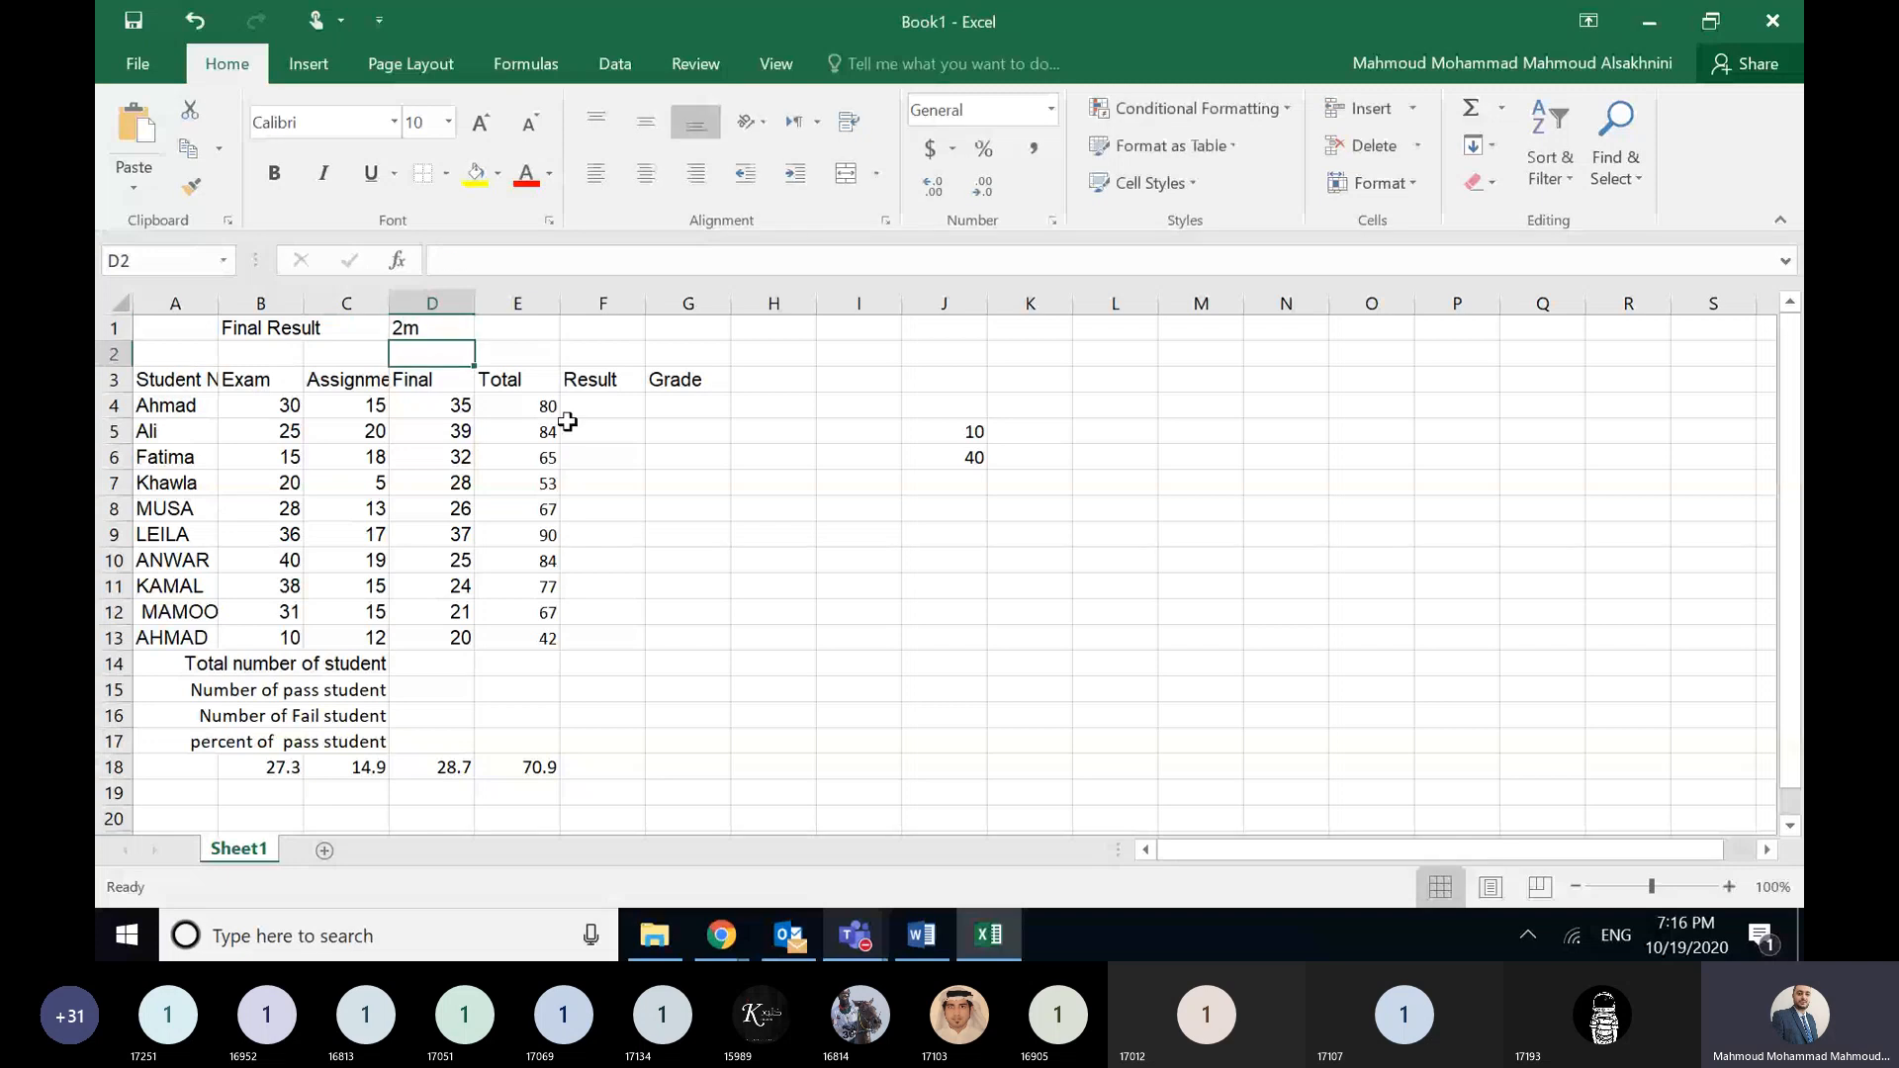
pyautogui.click(439, 322)
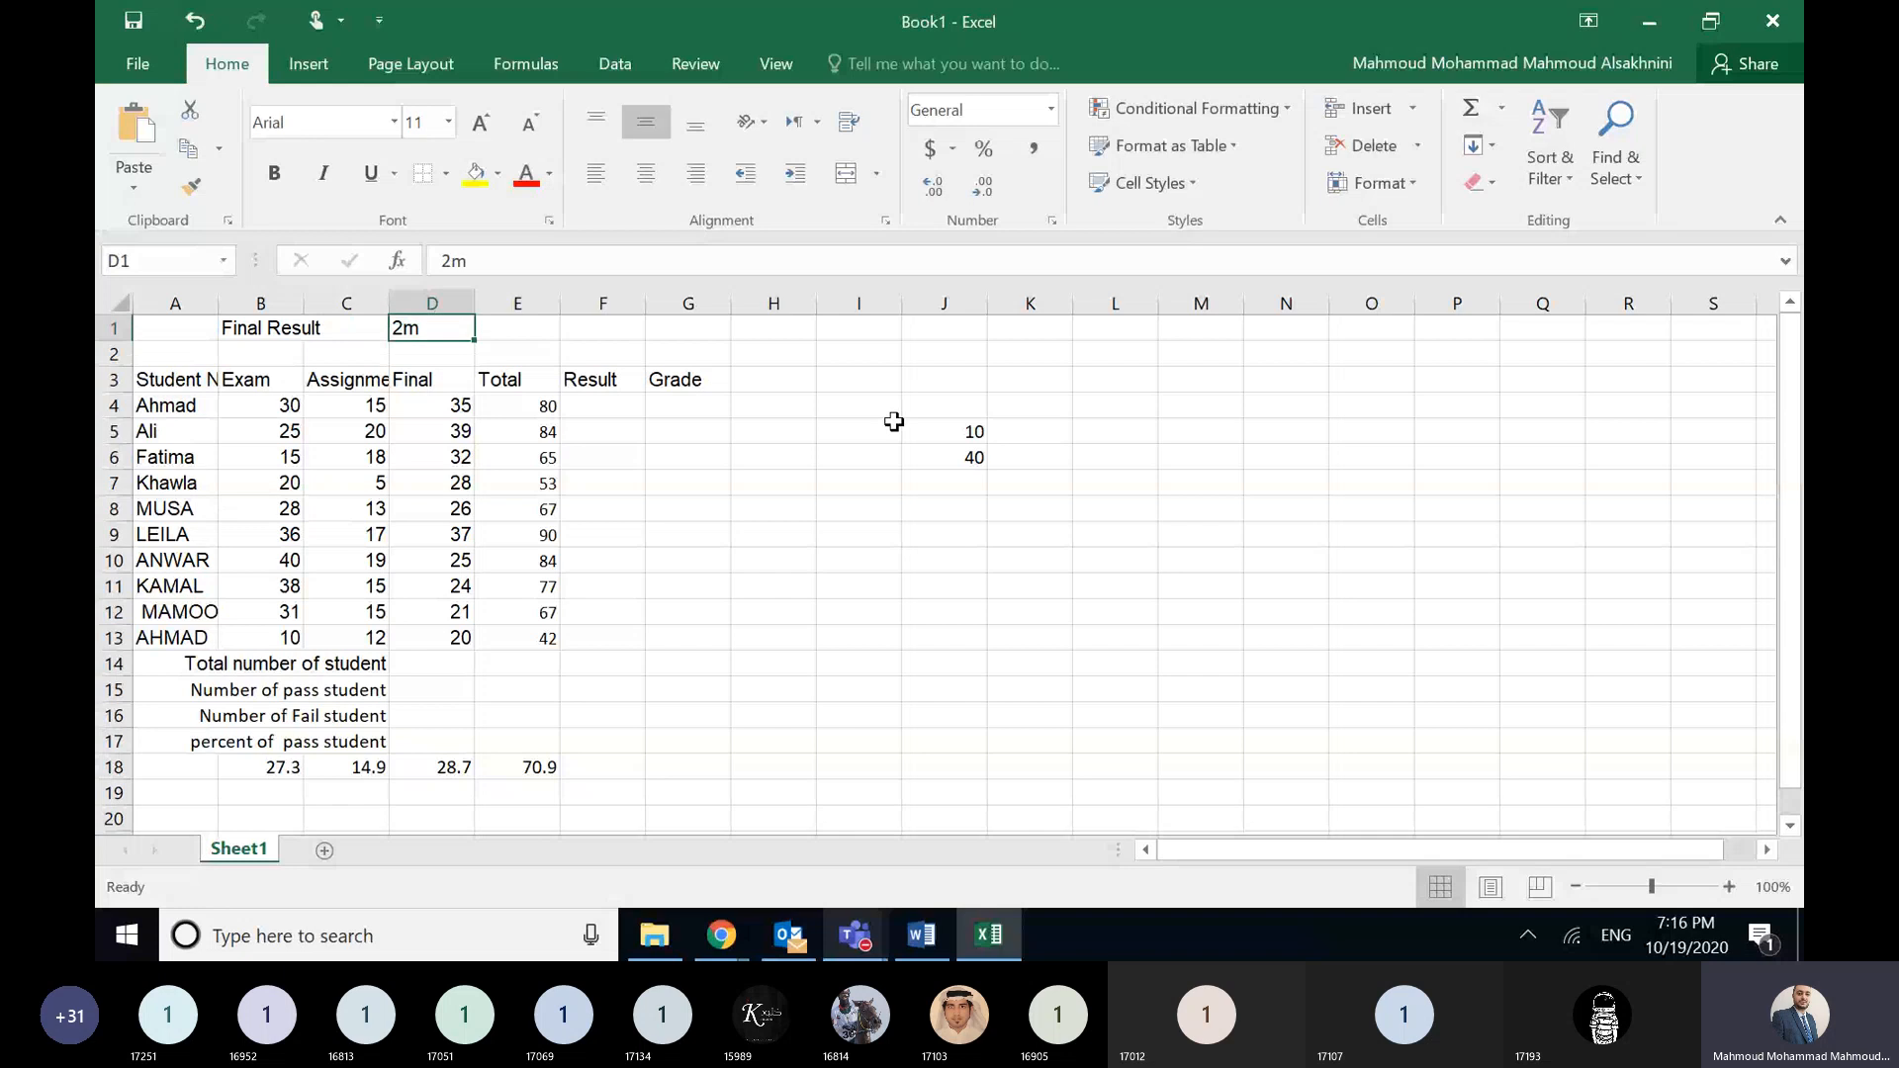
pyautogui.click(950, 461)
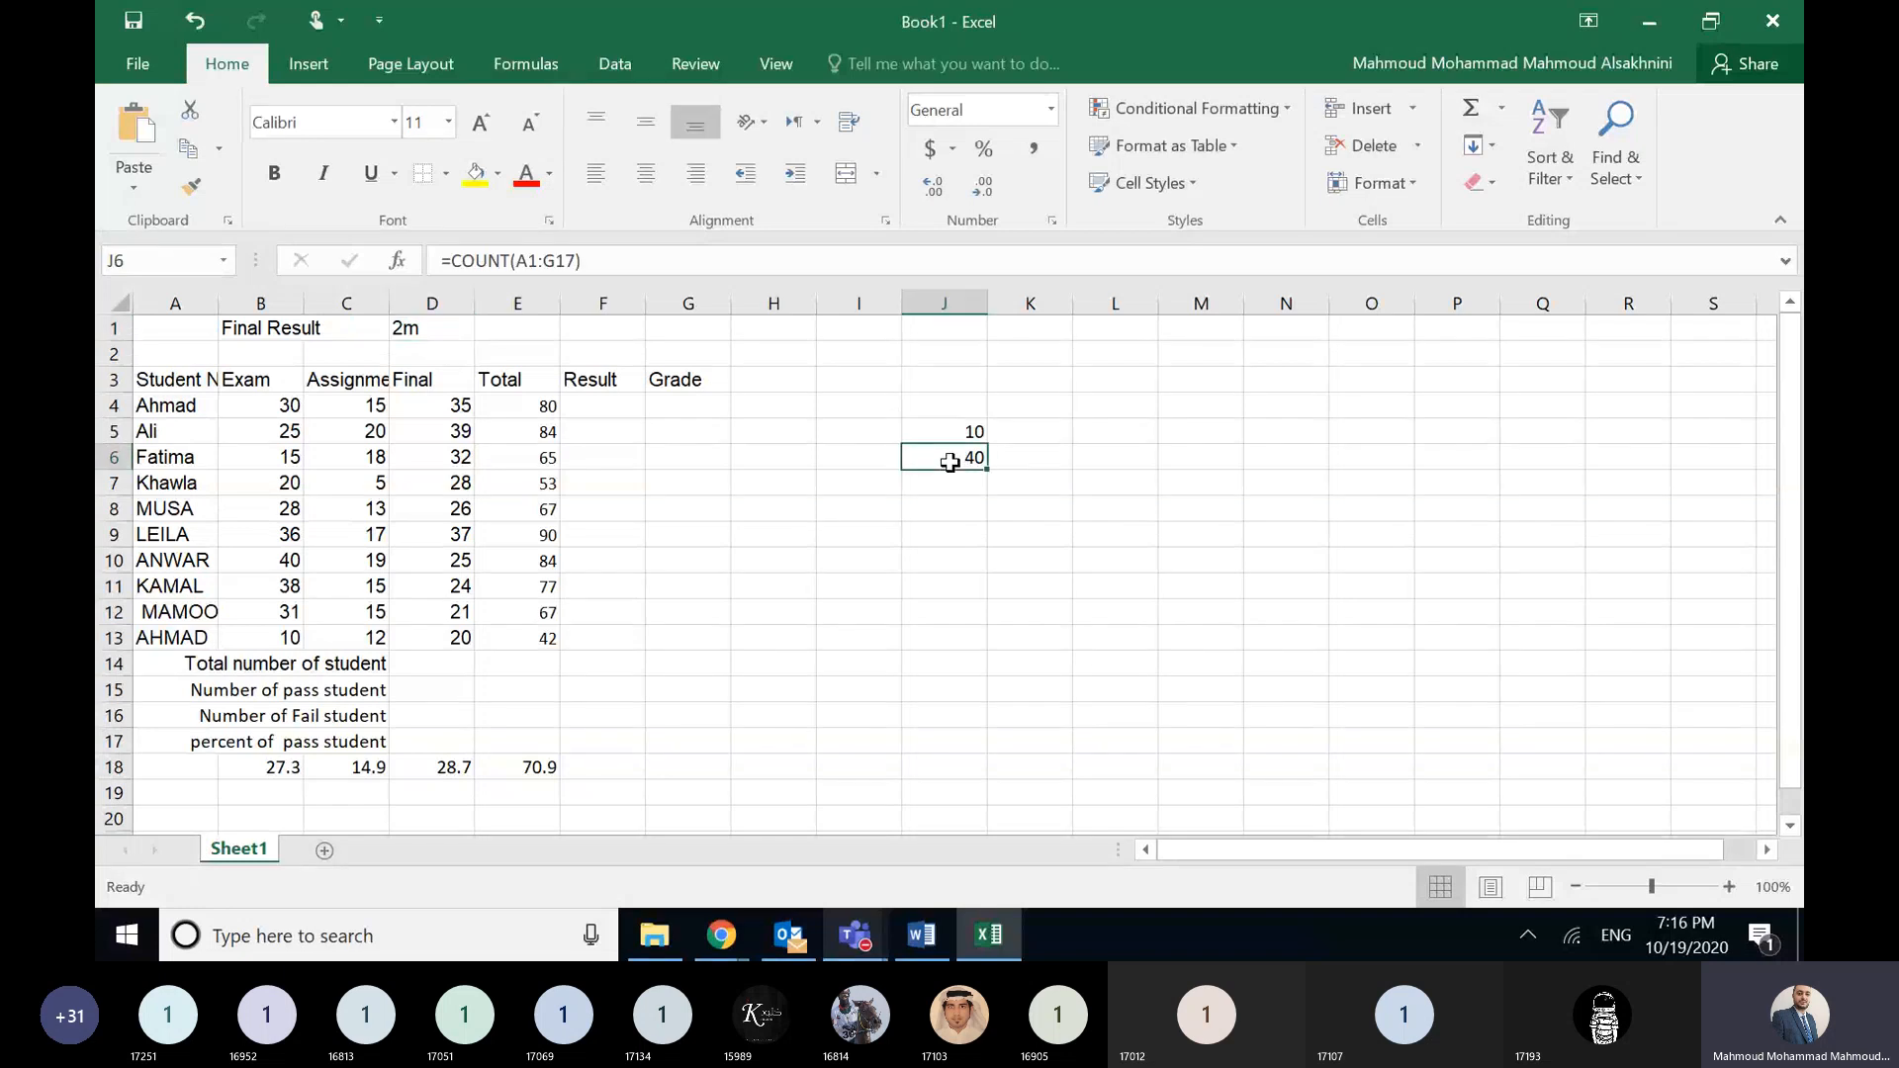
pyautogui.click(443, 325)
pyautogui.press('Delete')
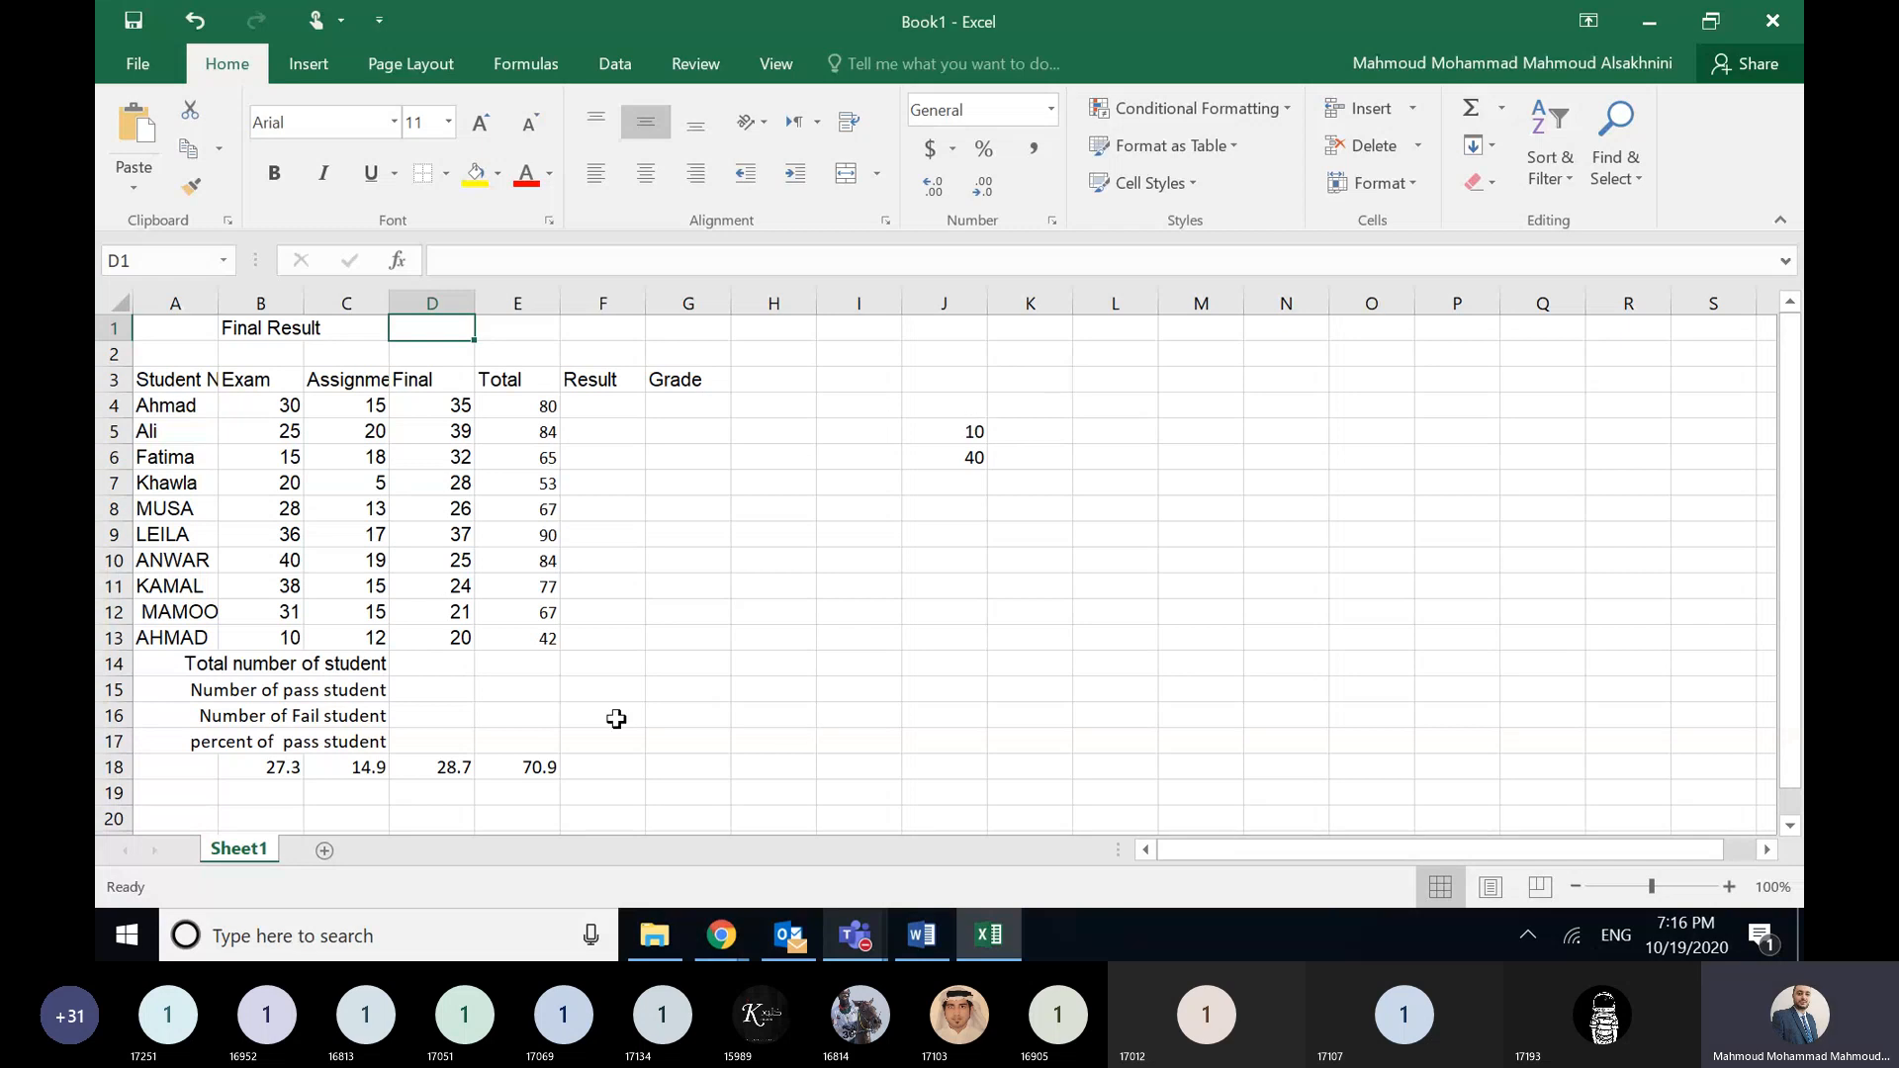
# - Find the highest total mark in E19 with the AutoSum Max function over E4:E13, and check it against the Total column
pyautogui.click(544, 793)
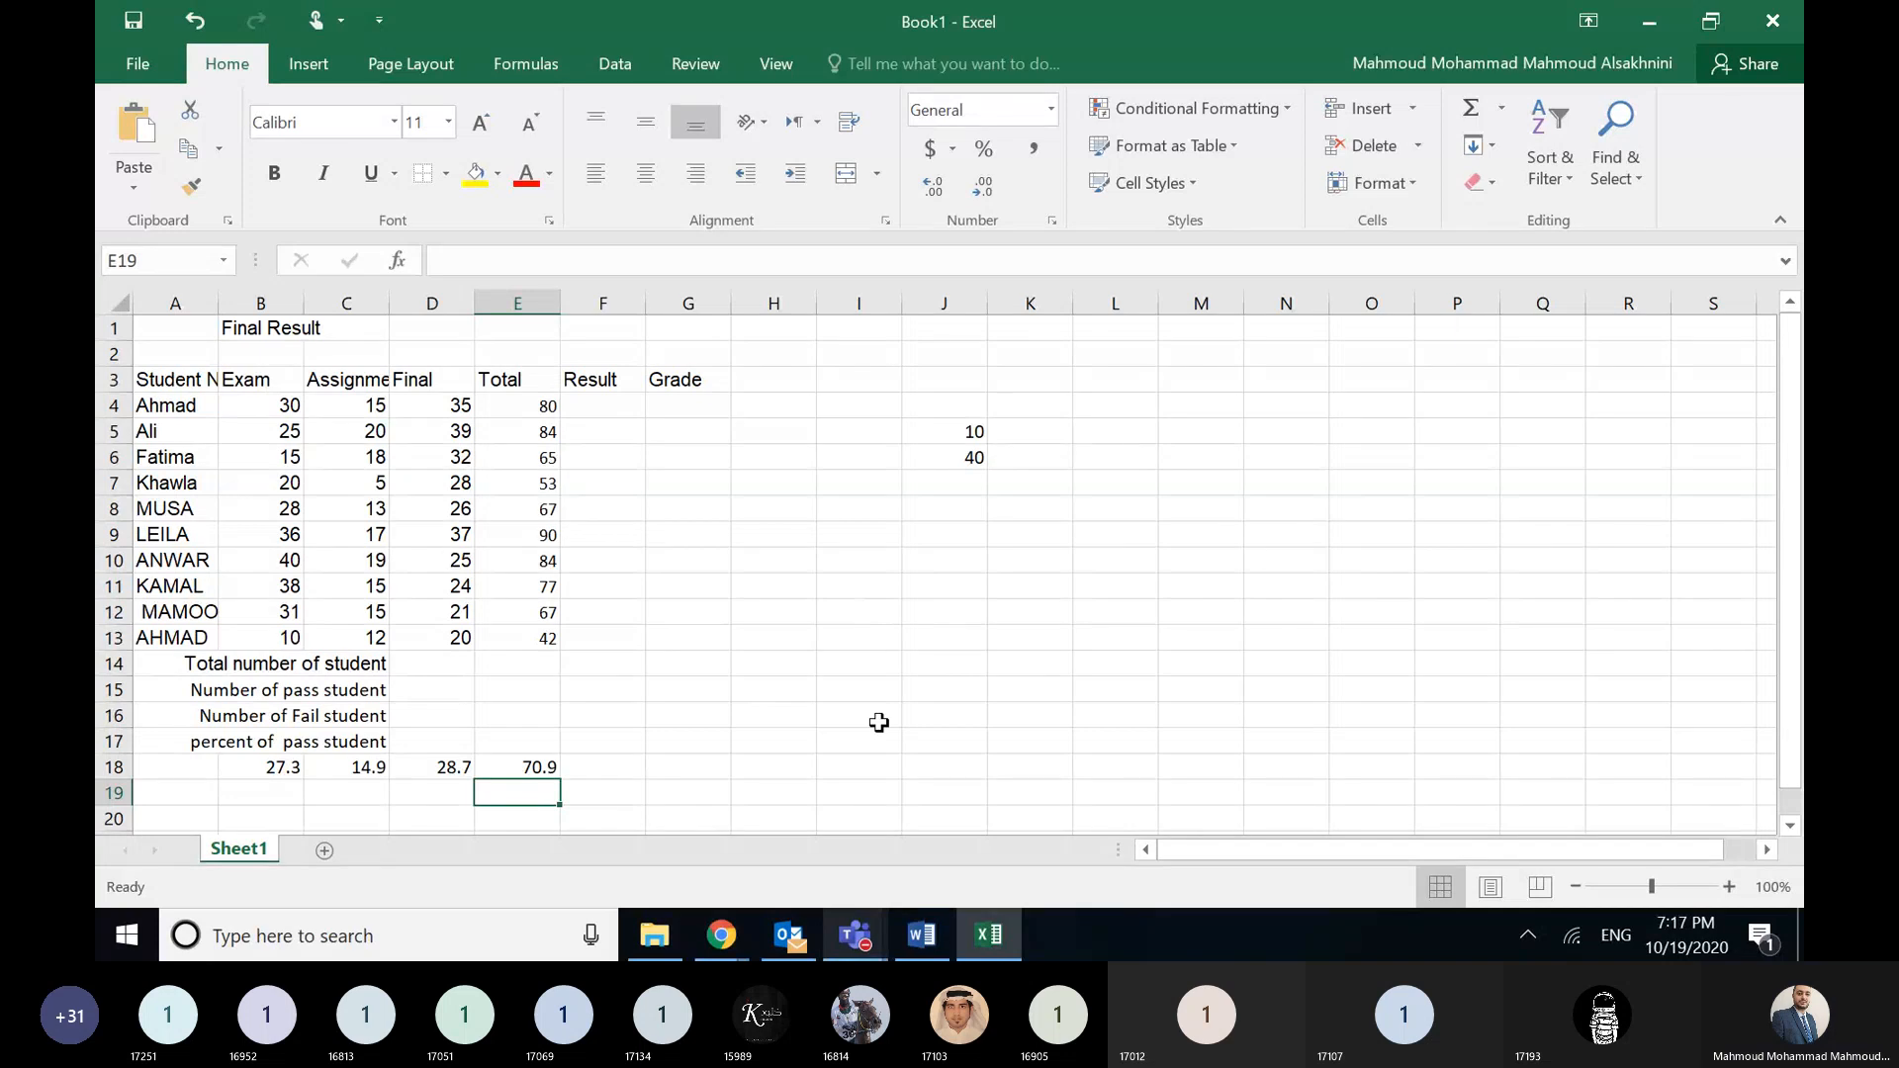
pyautogui.click(1502, 107)
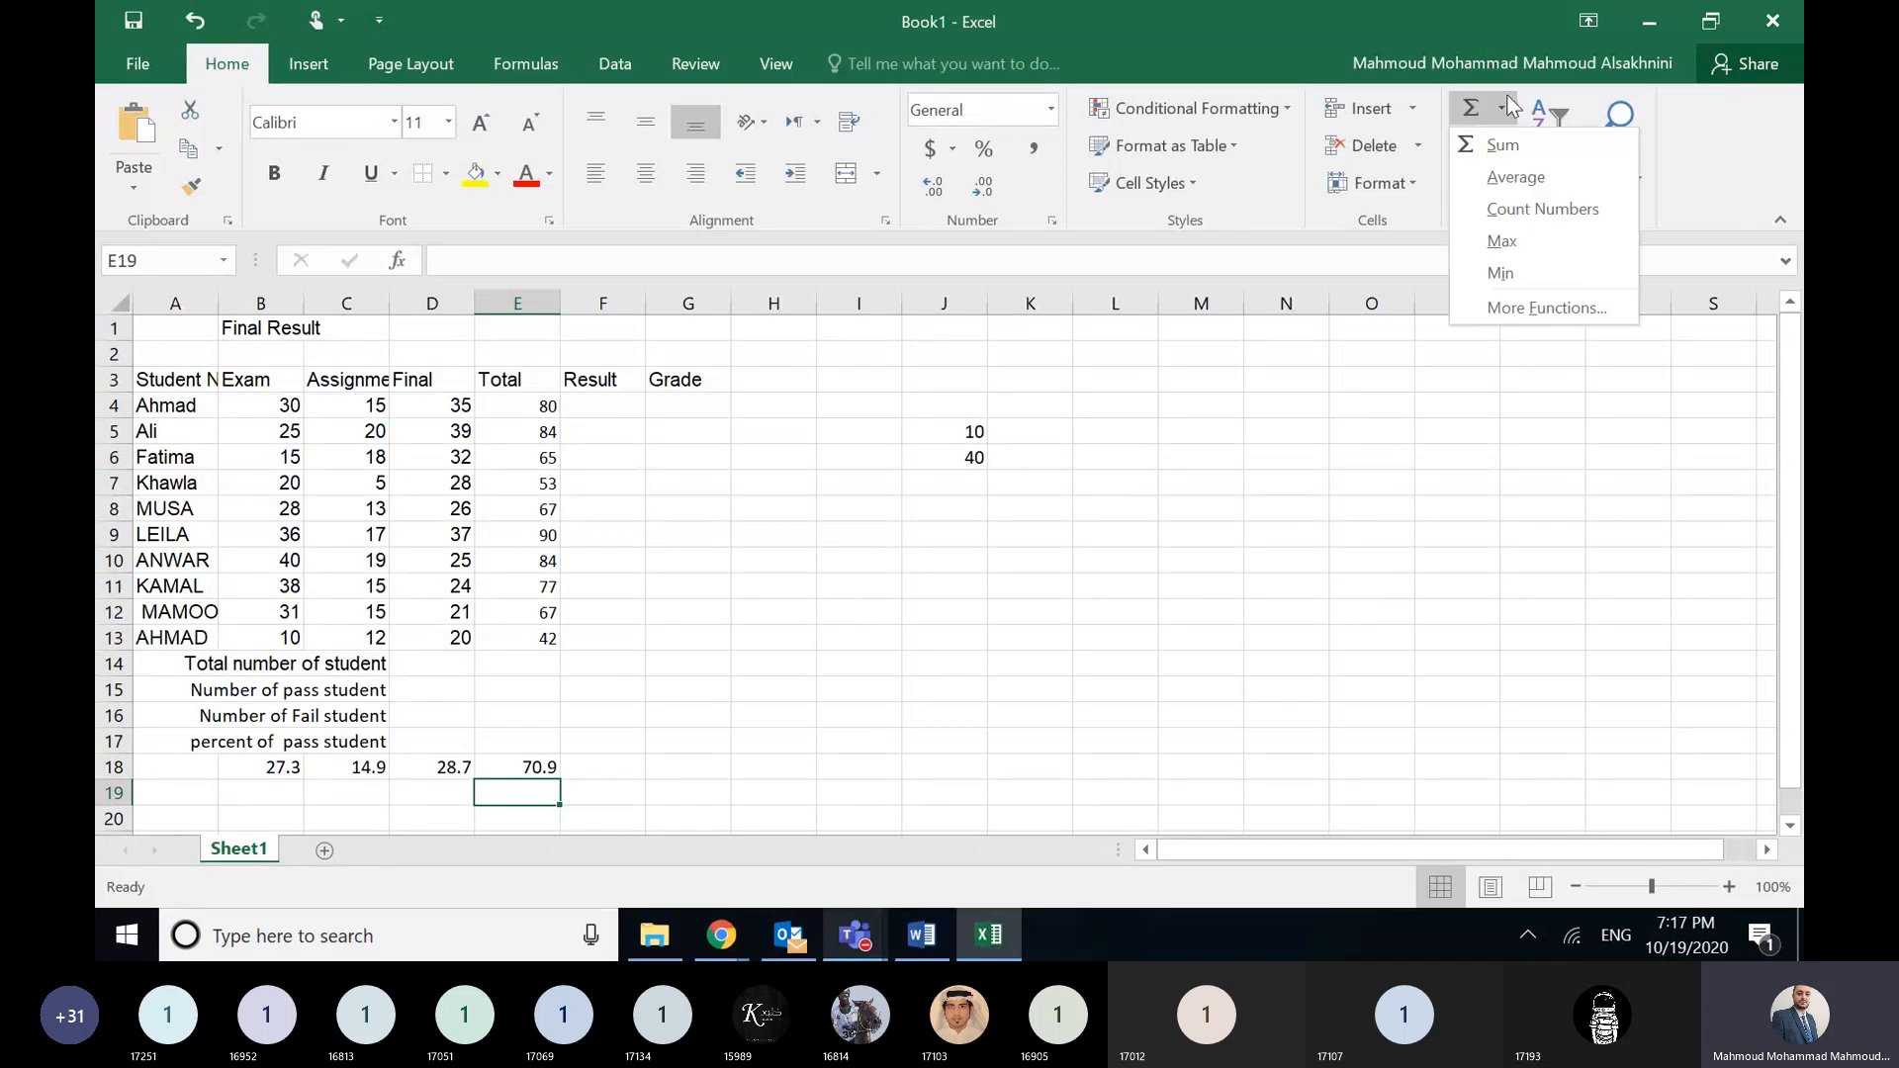
pyautogui.click(1503, 239)
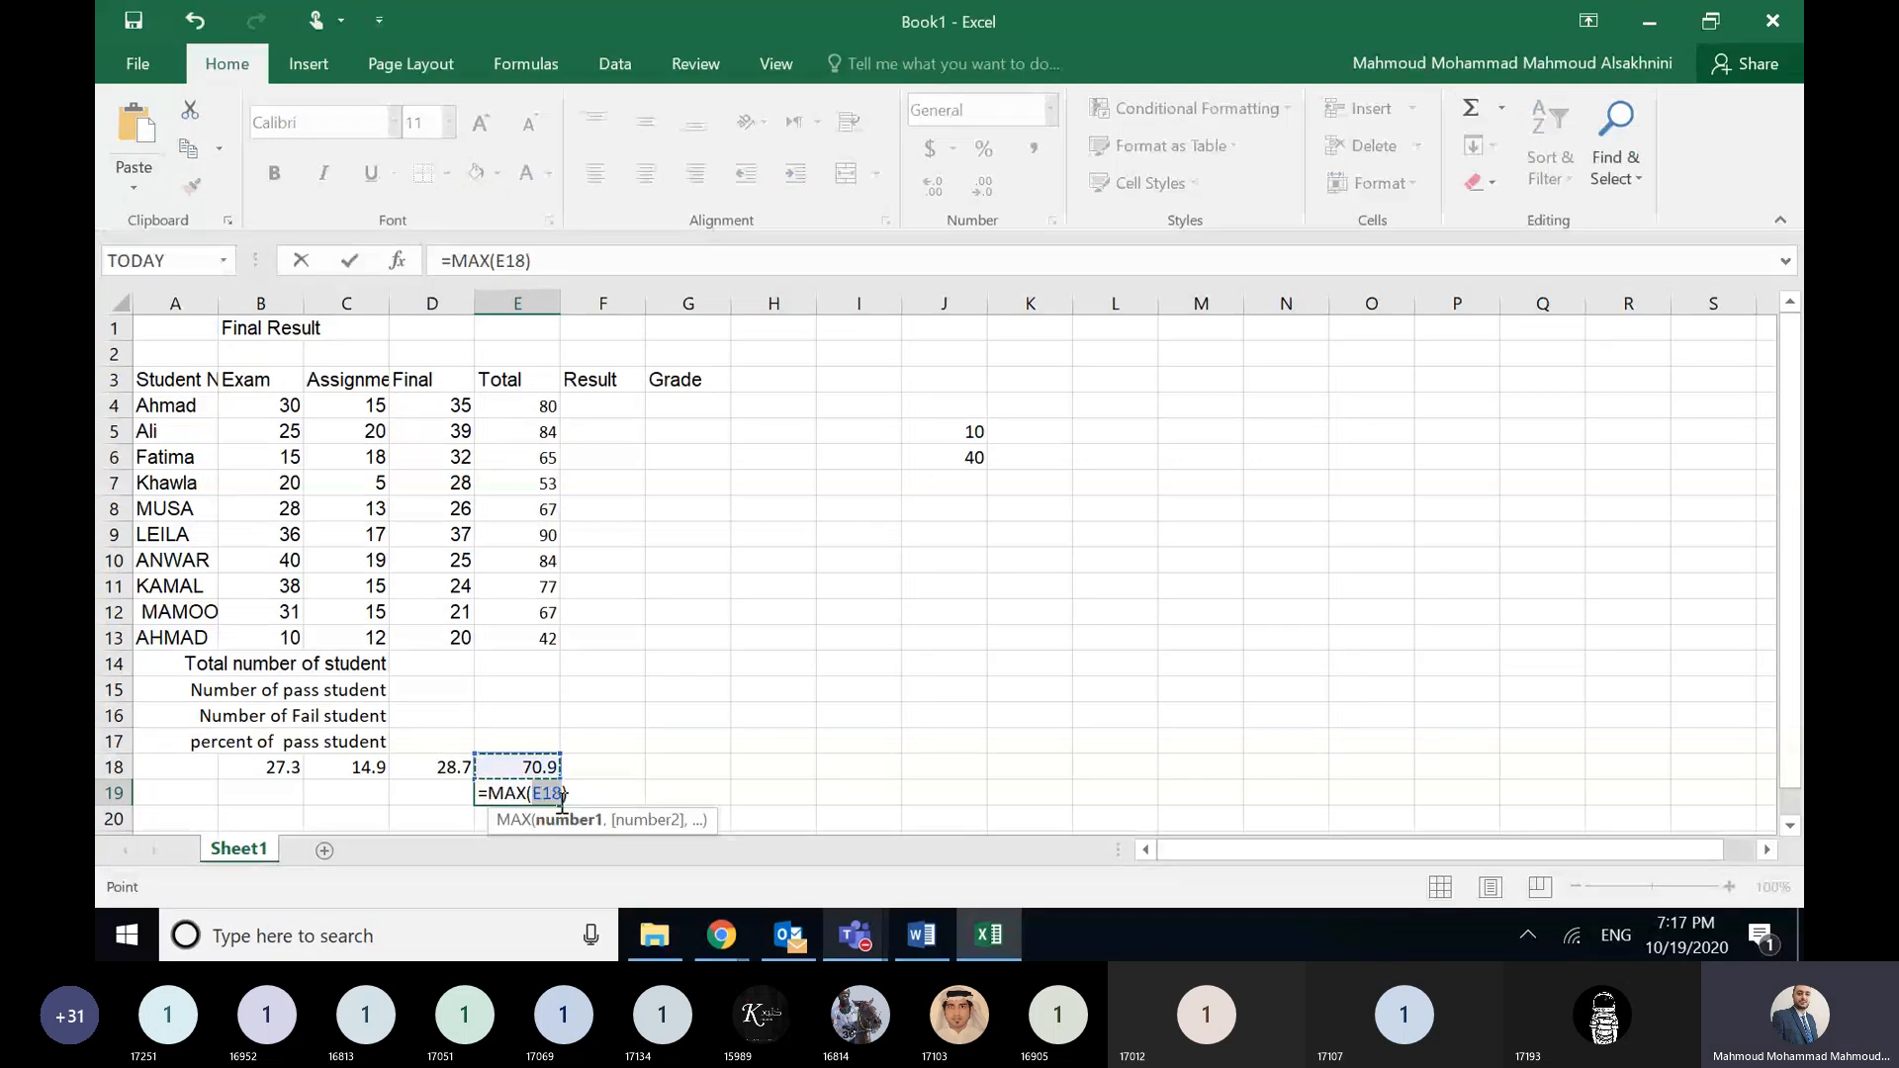
pyautogui.press('BackSpace')
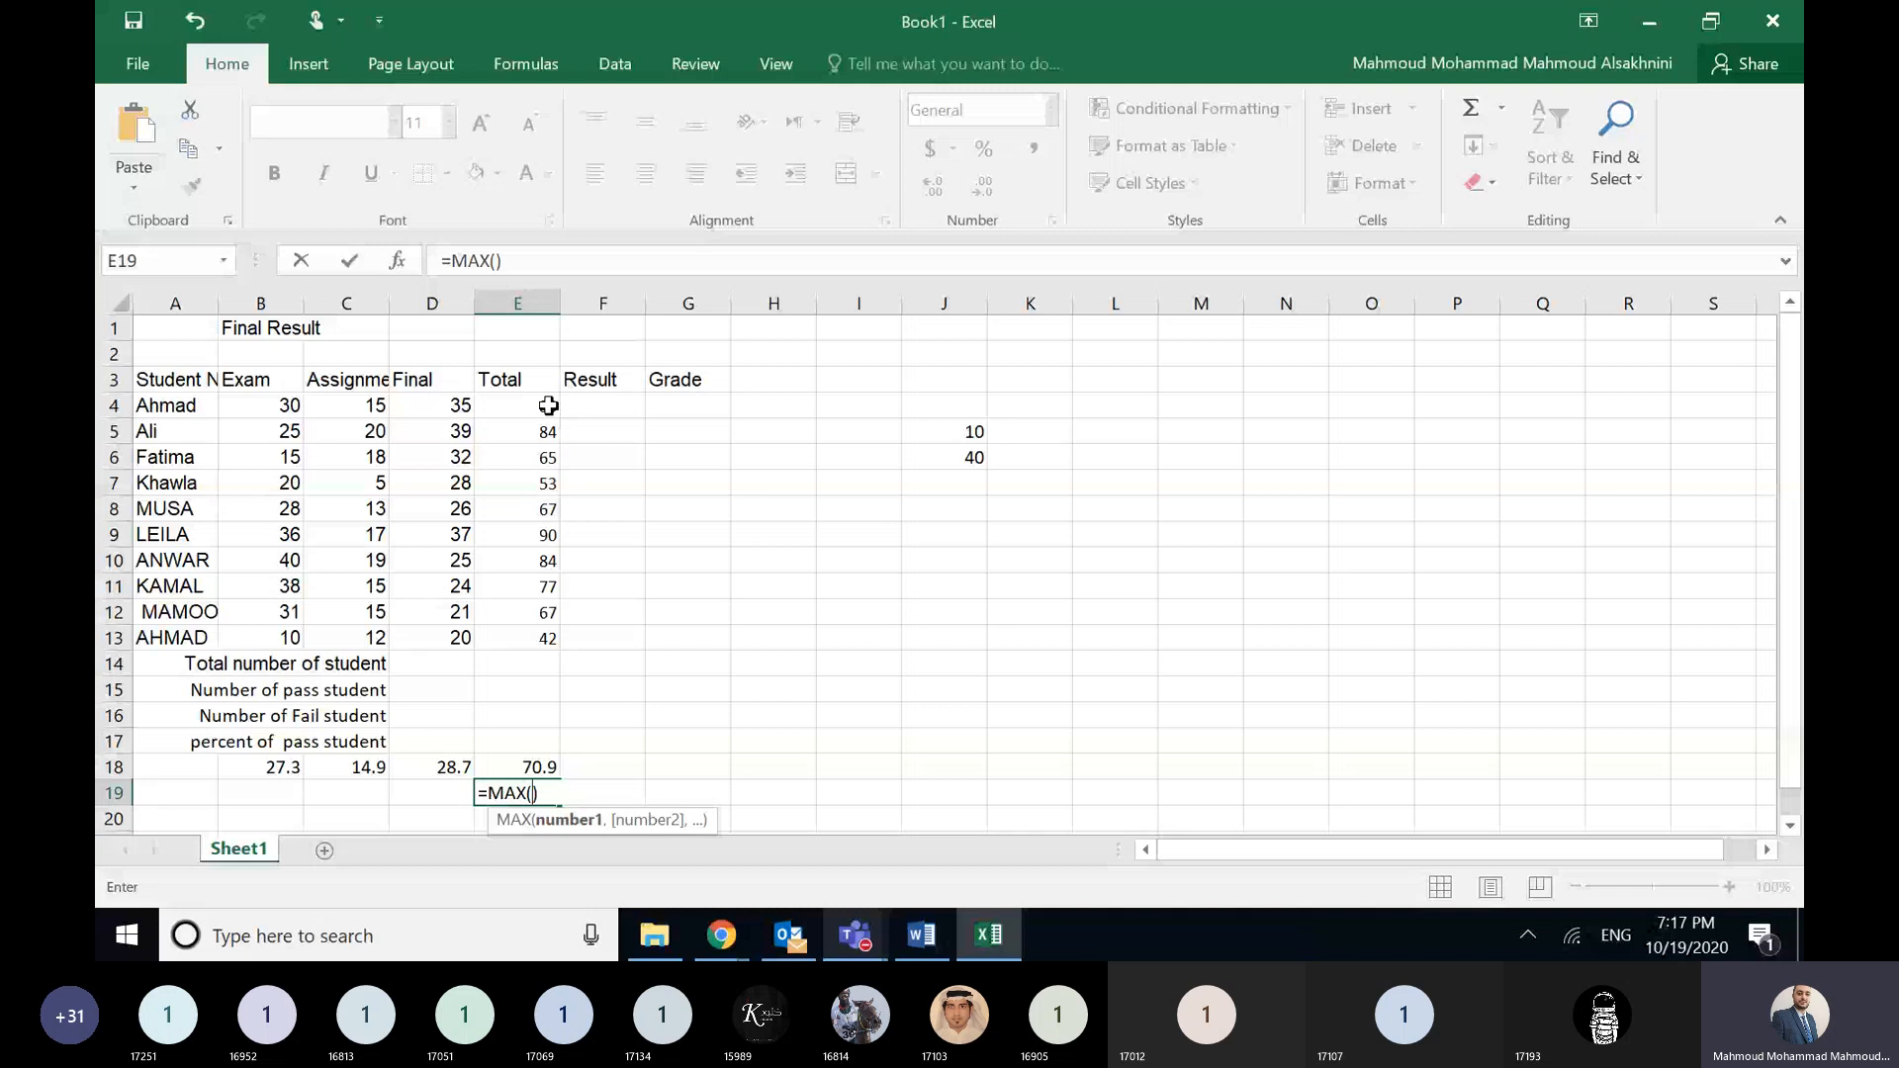
pyautogui.moveTo(548, 405); pyautogui.dragTo(548, 638)
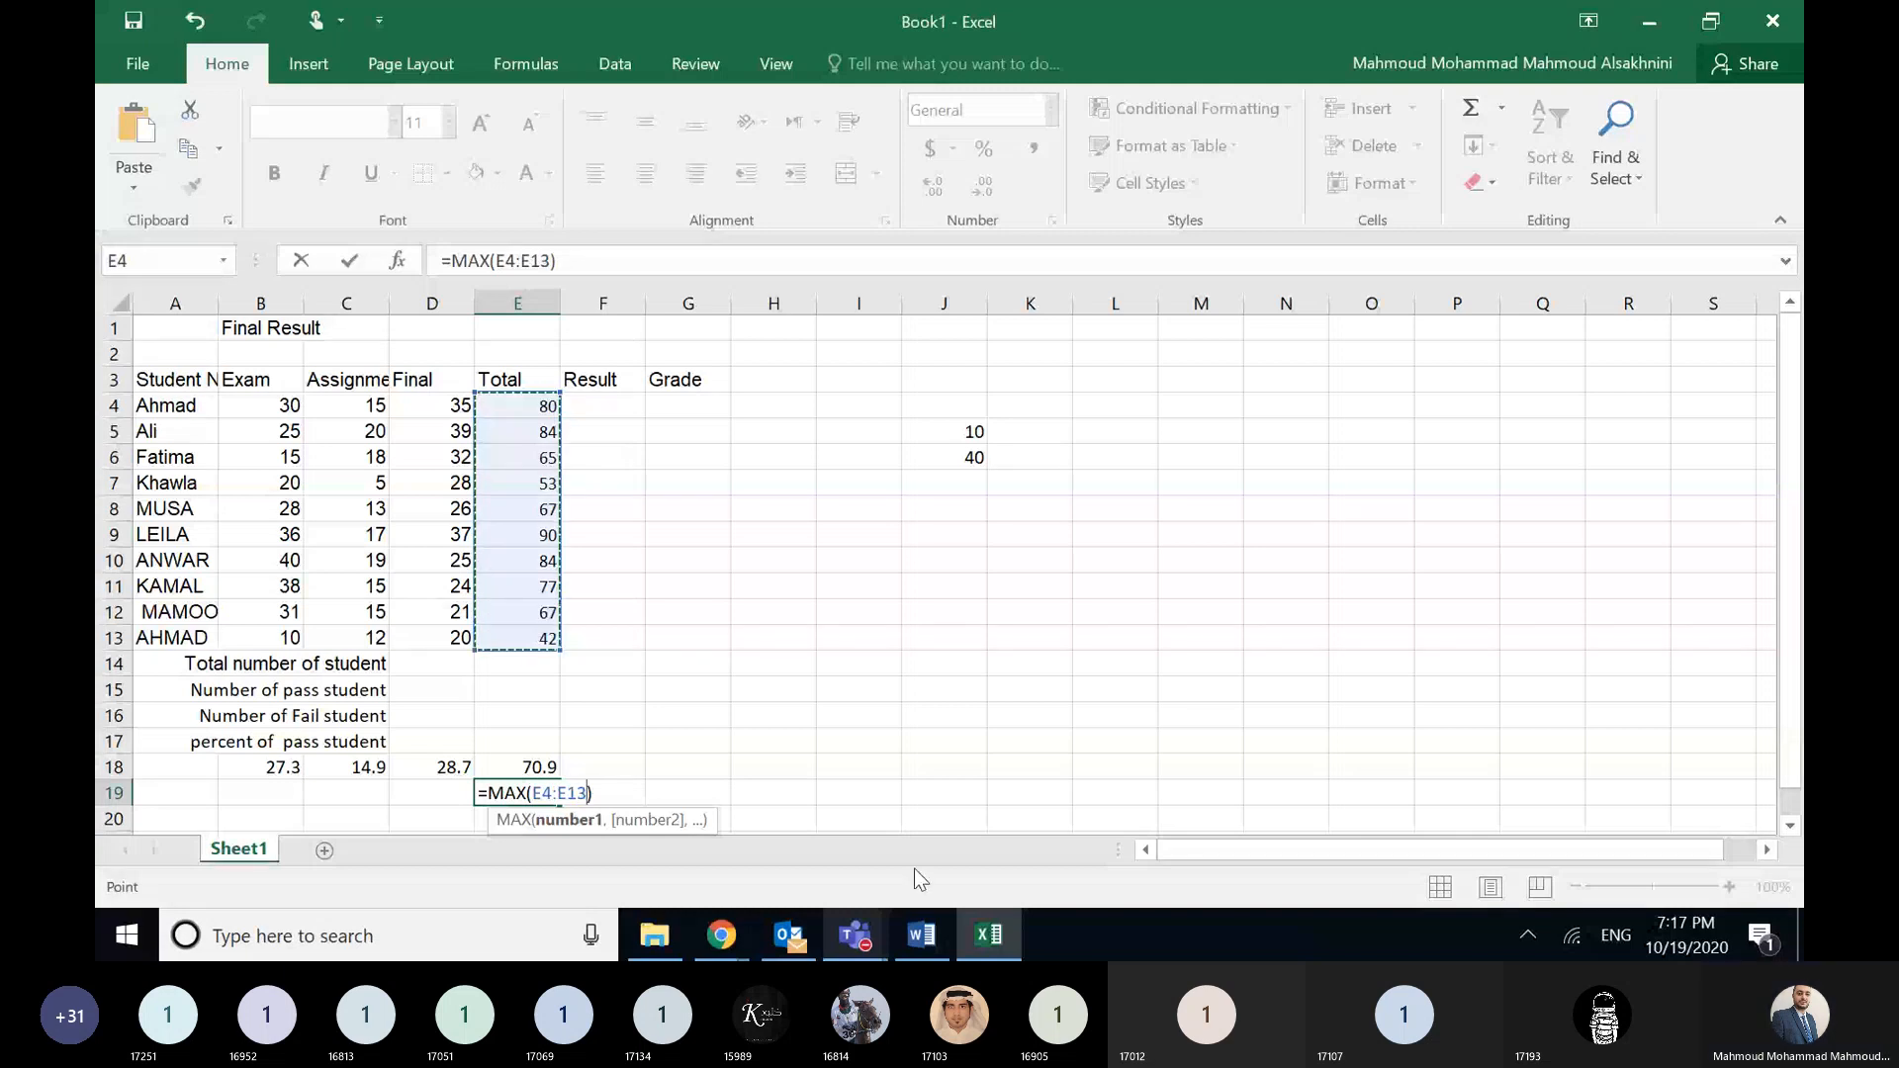
pyautogui.press('Return')
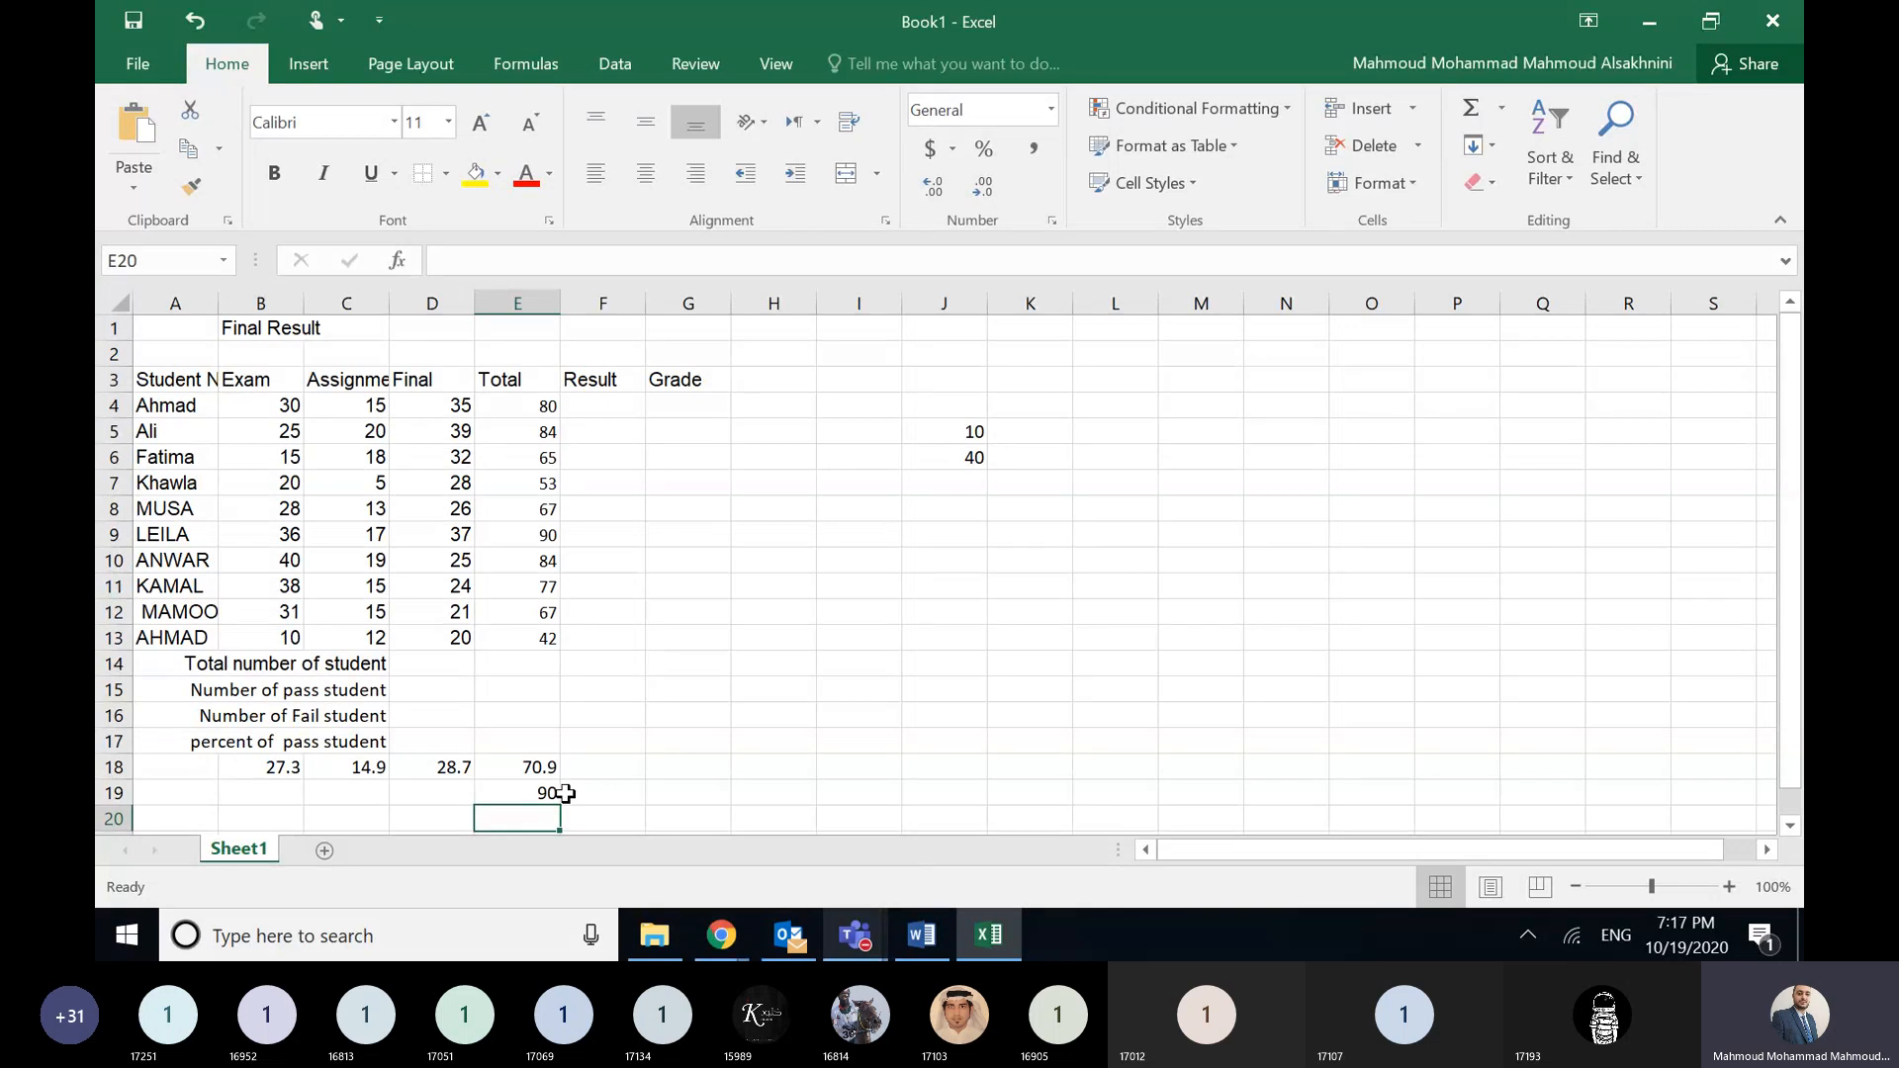
pyautogui.moveTo(544, 406); pyautogui.dragTo(550, 627)
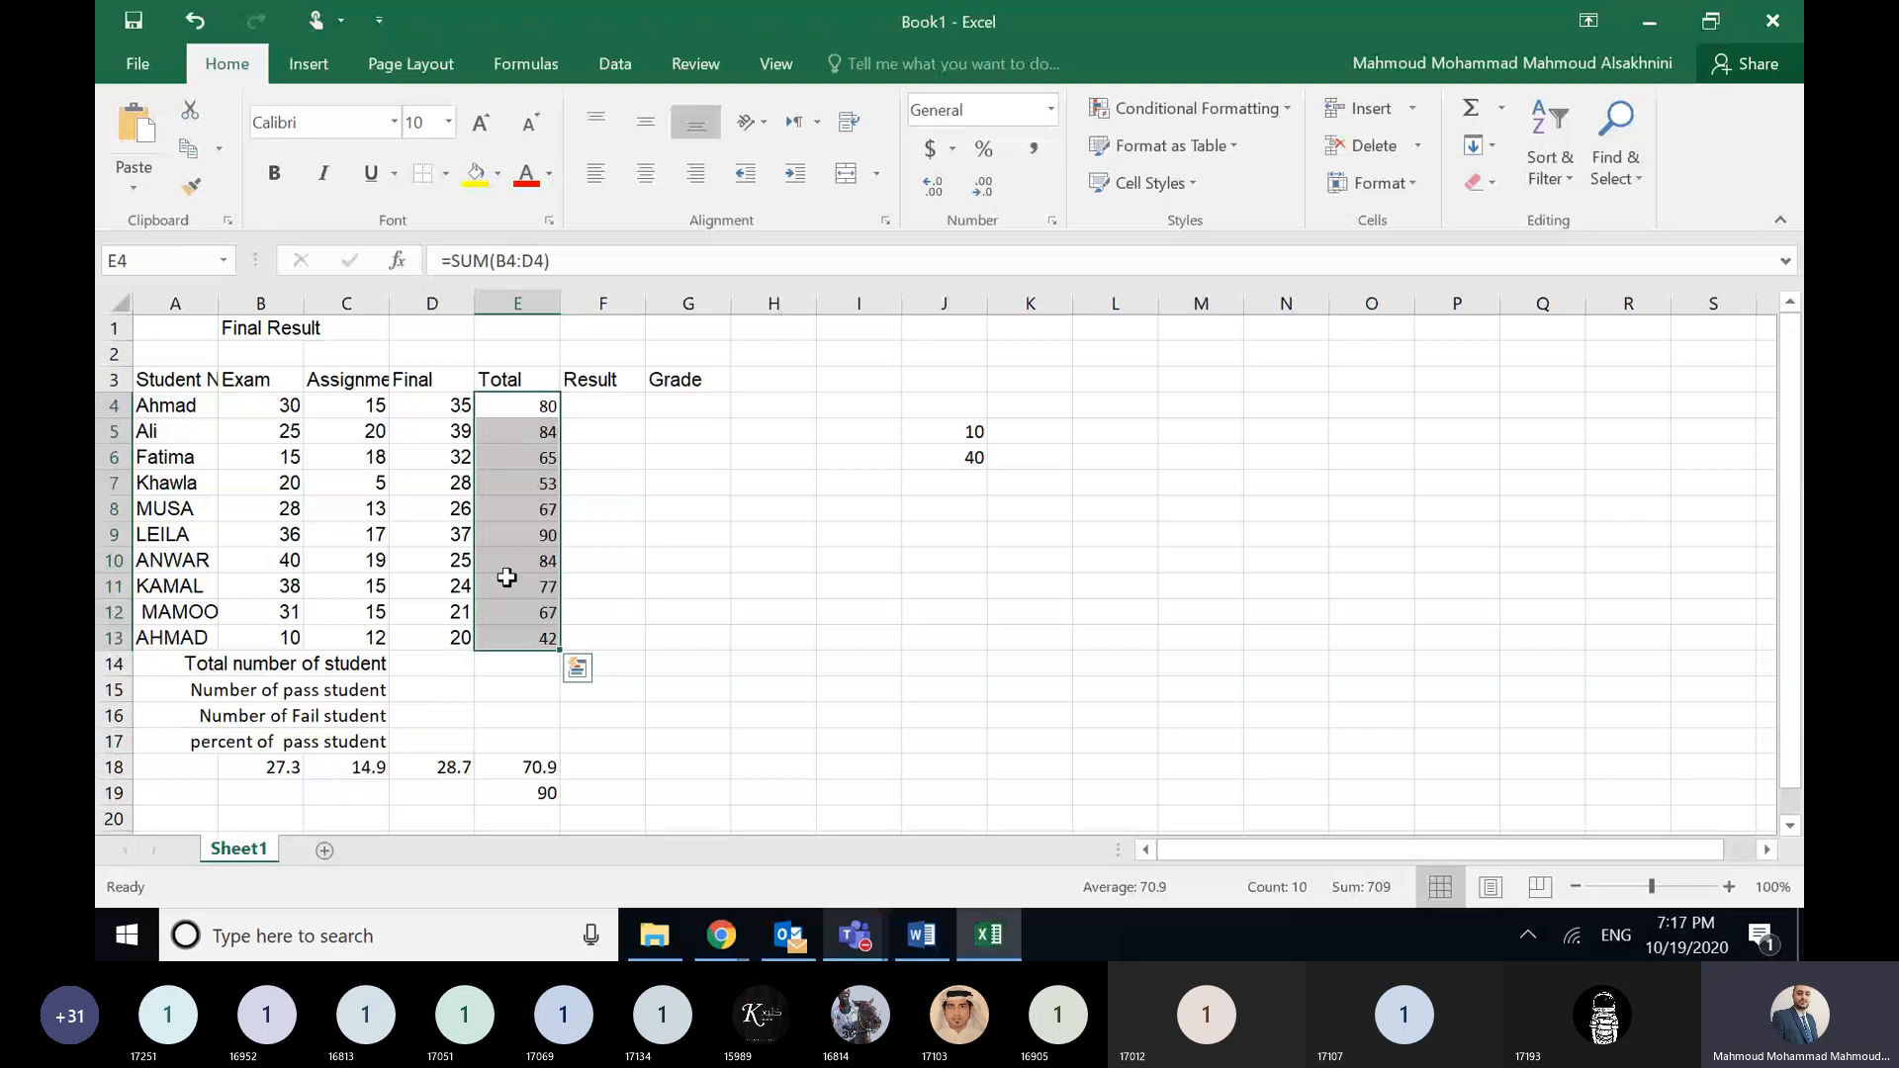
# - Find the lowest total mark in E20 with the AutoSum Min function over E4:E13
pyautogui.click(537, 818)
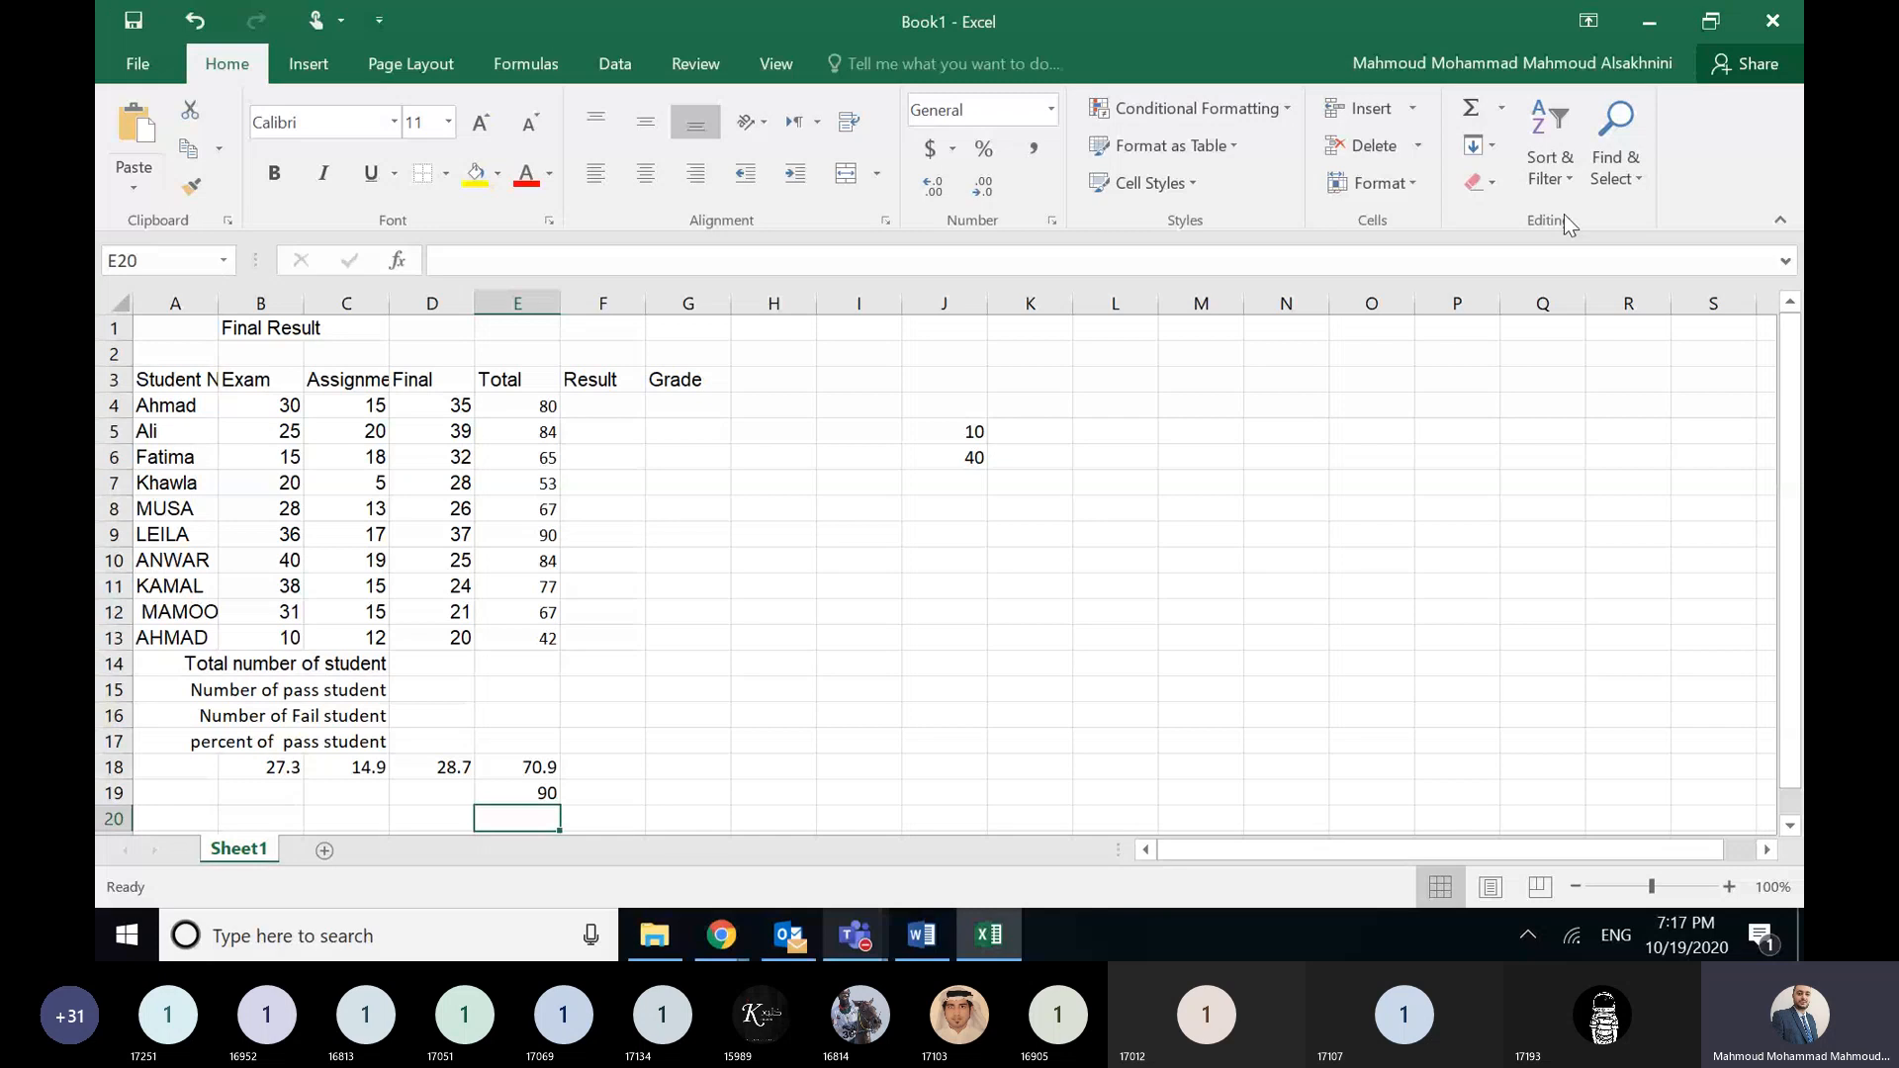
pyautogui.click(1552, 125)
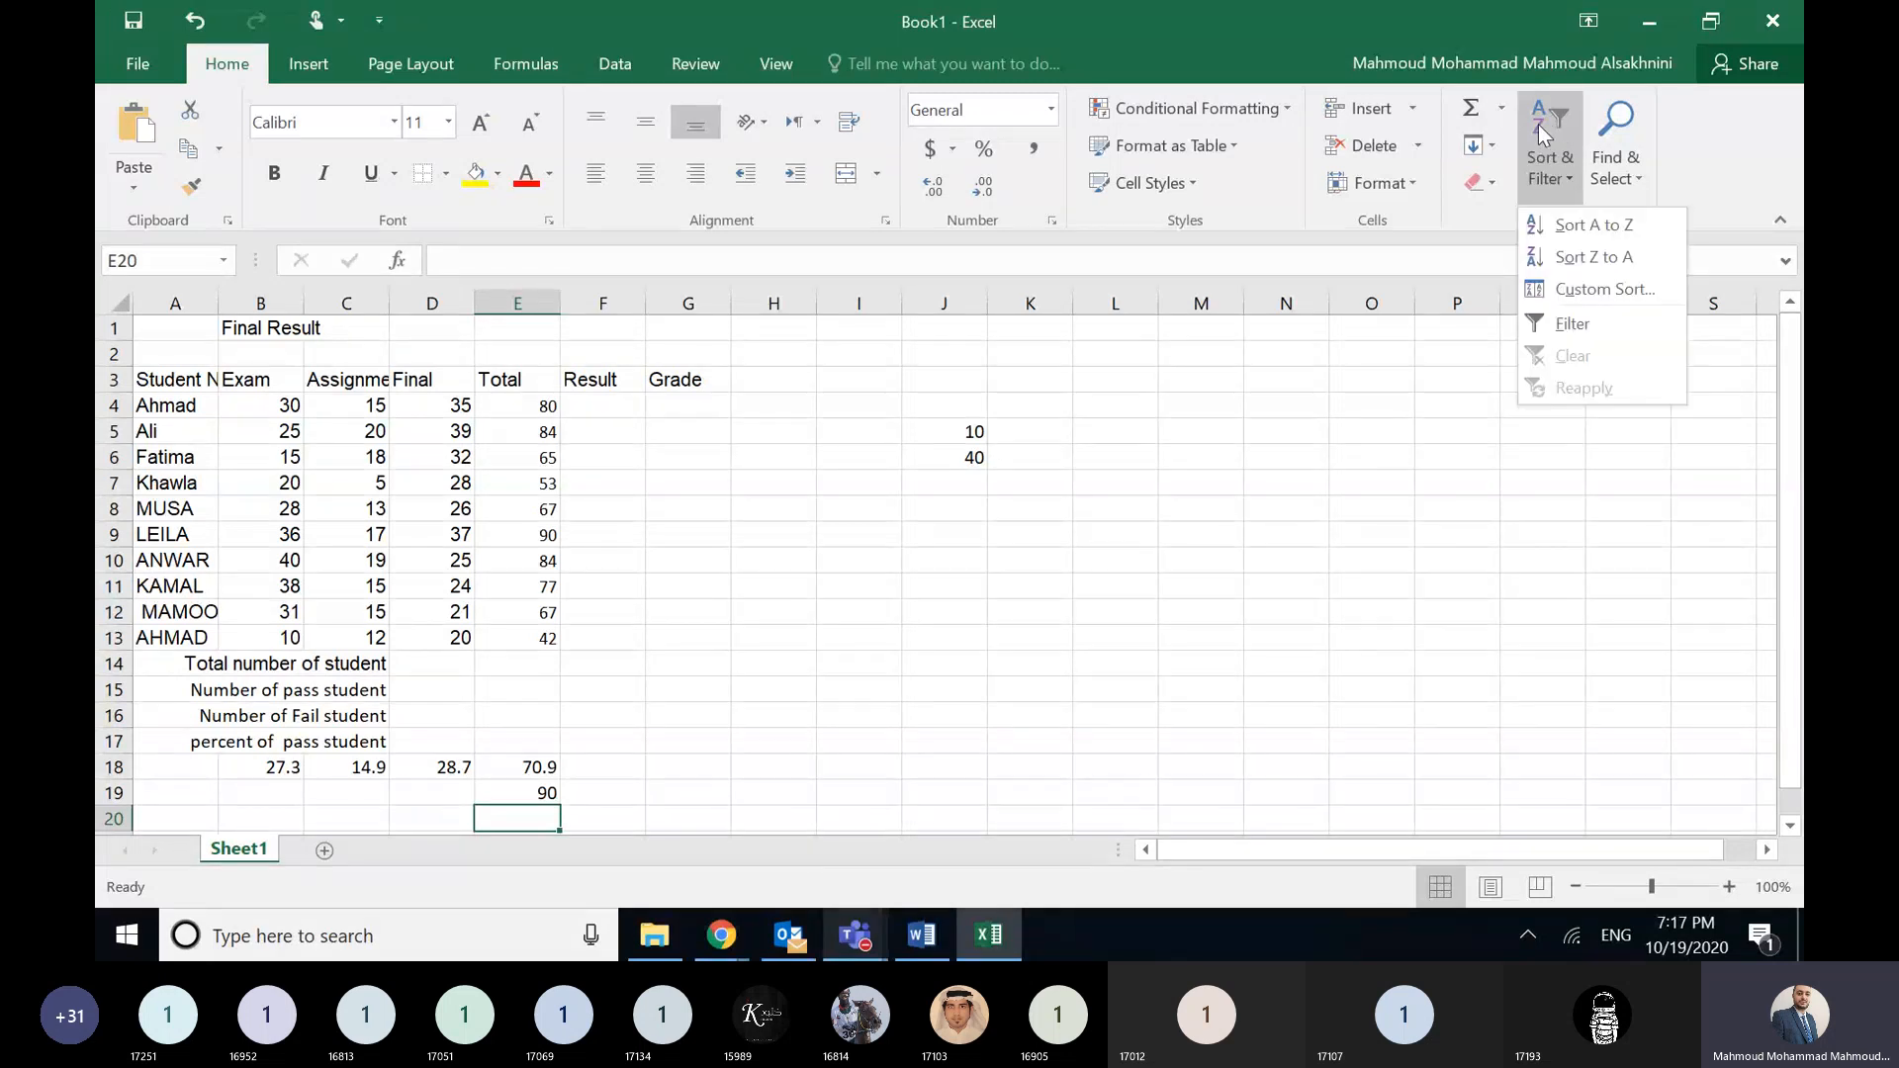
pyautogui.click(1505, 105)
pyautogui.click(1505, 105)
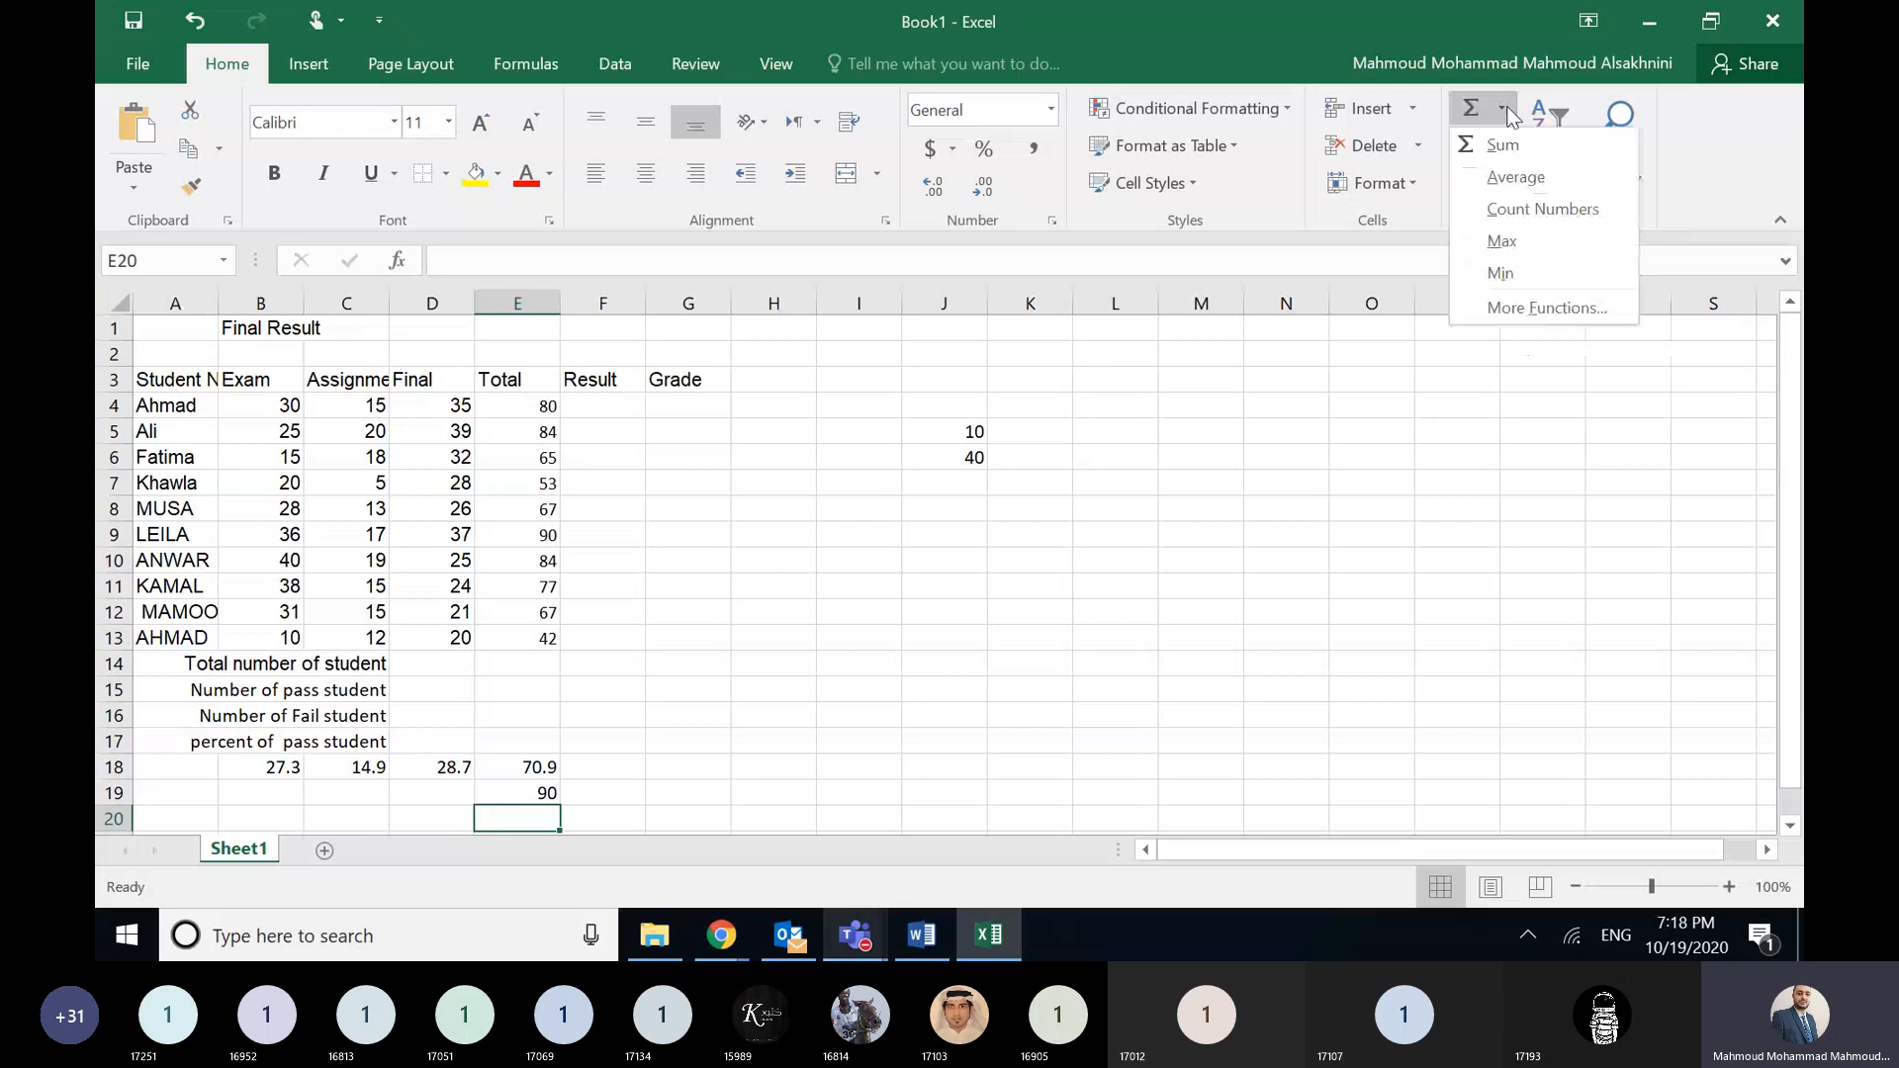
pyautogui.click(1531, 275)
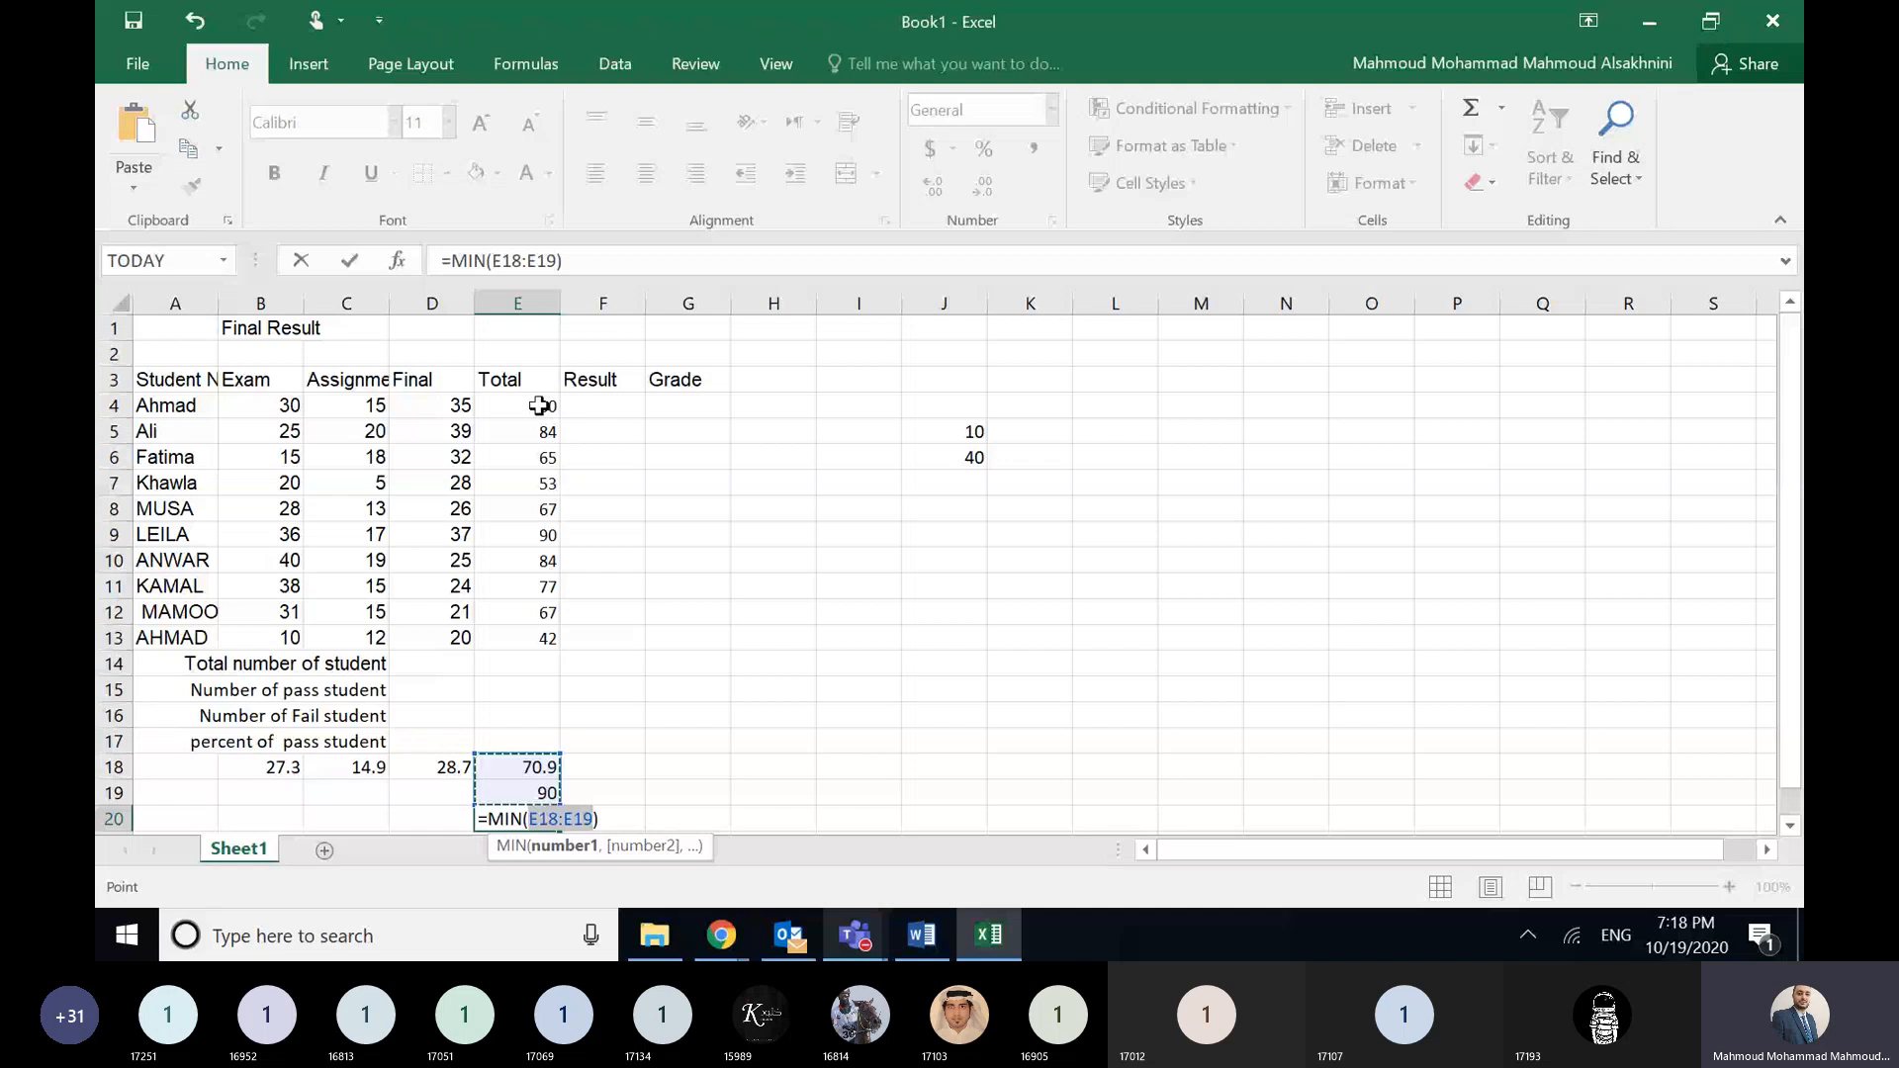
pyautogui.press('BackSpace')
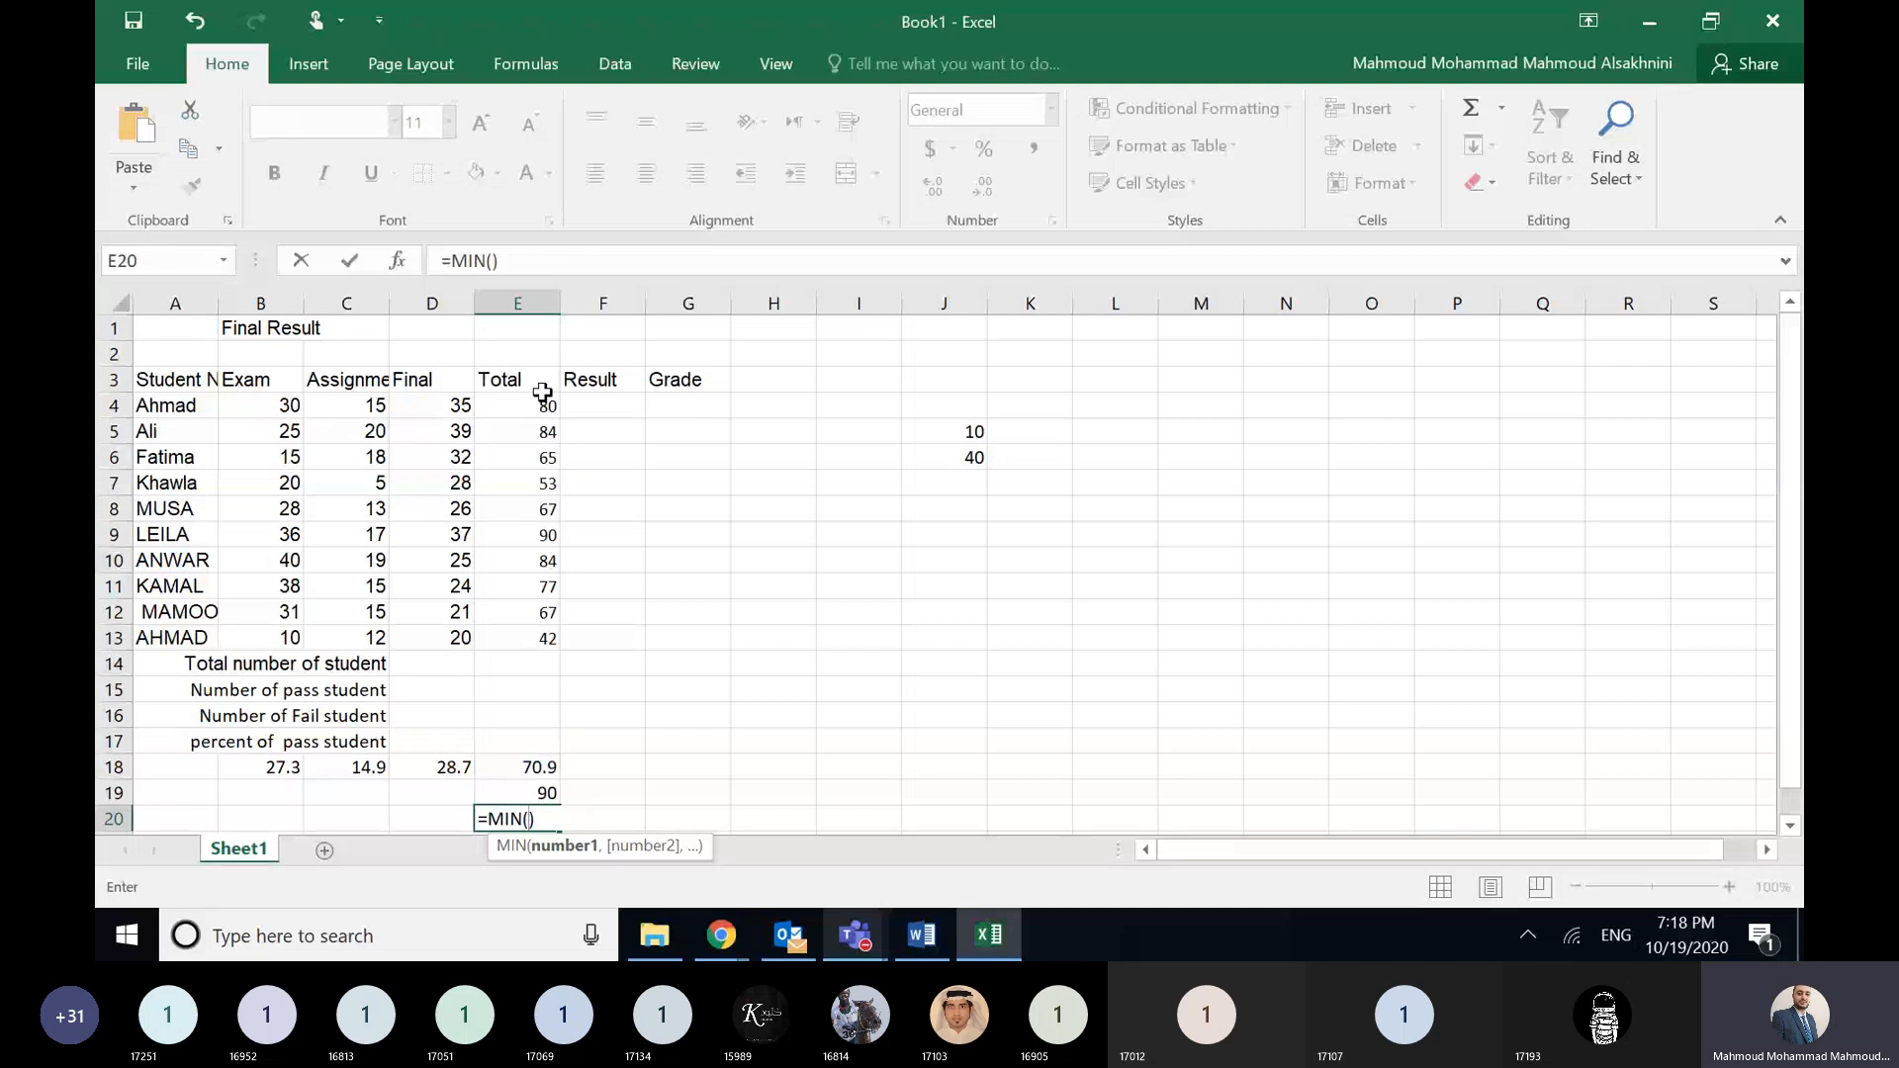
pyautogui.click(540, 400)
pyautogui.moveTo(540, 401); pyautogui.dragTo(546, 638)
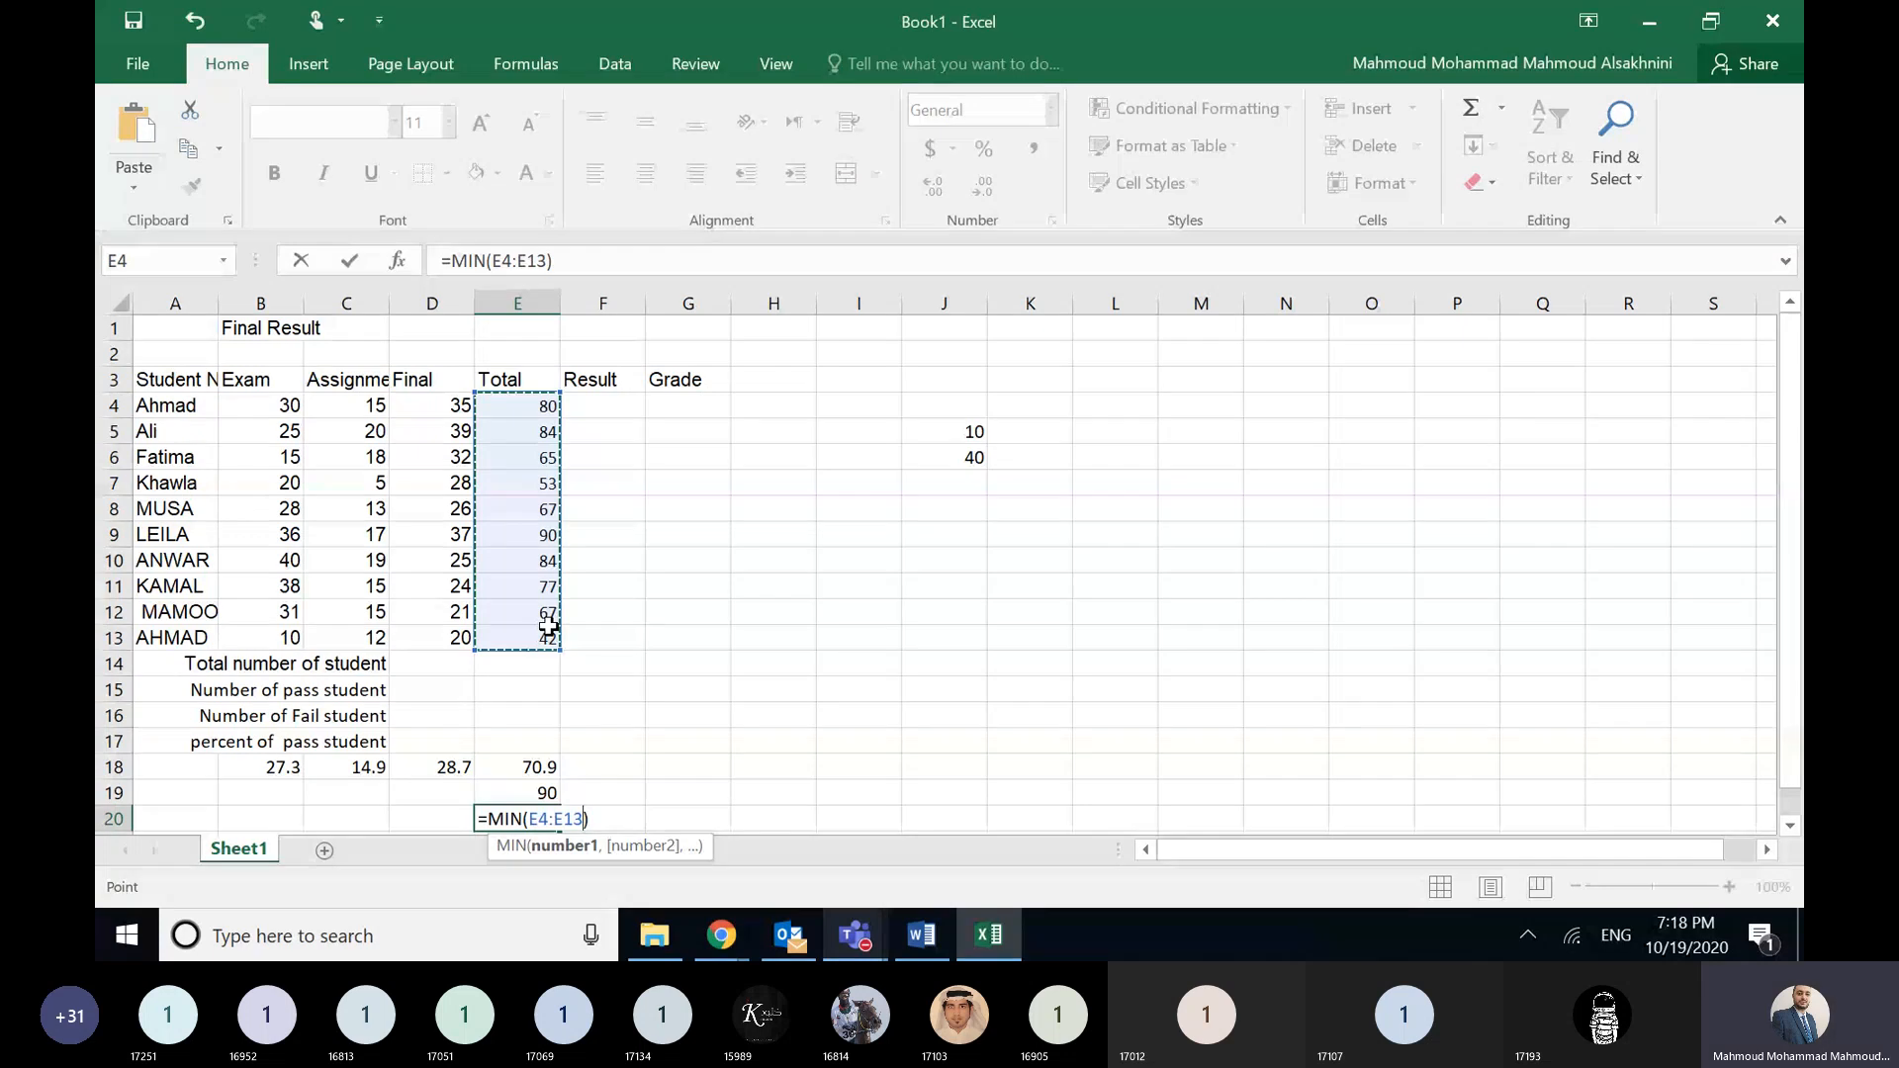
pyautogui.press('Return')
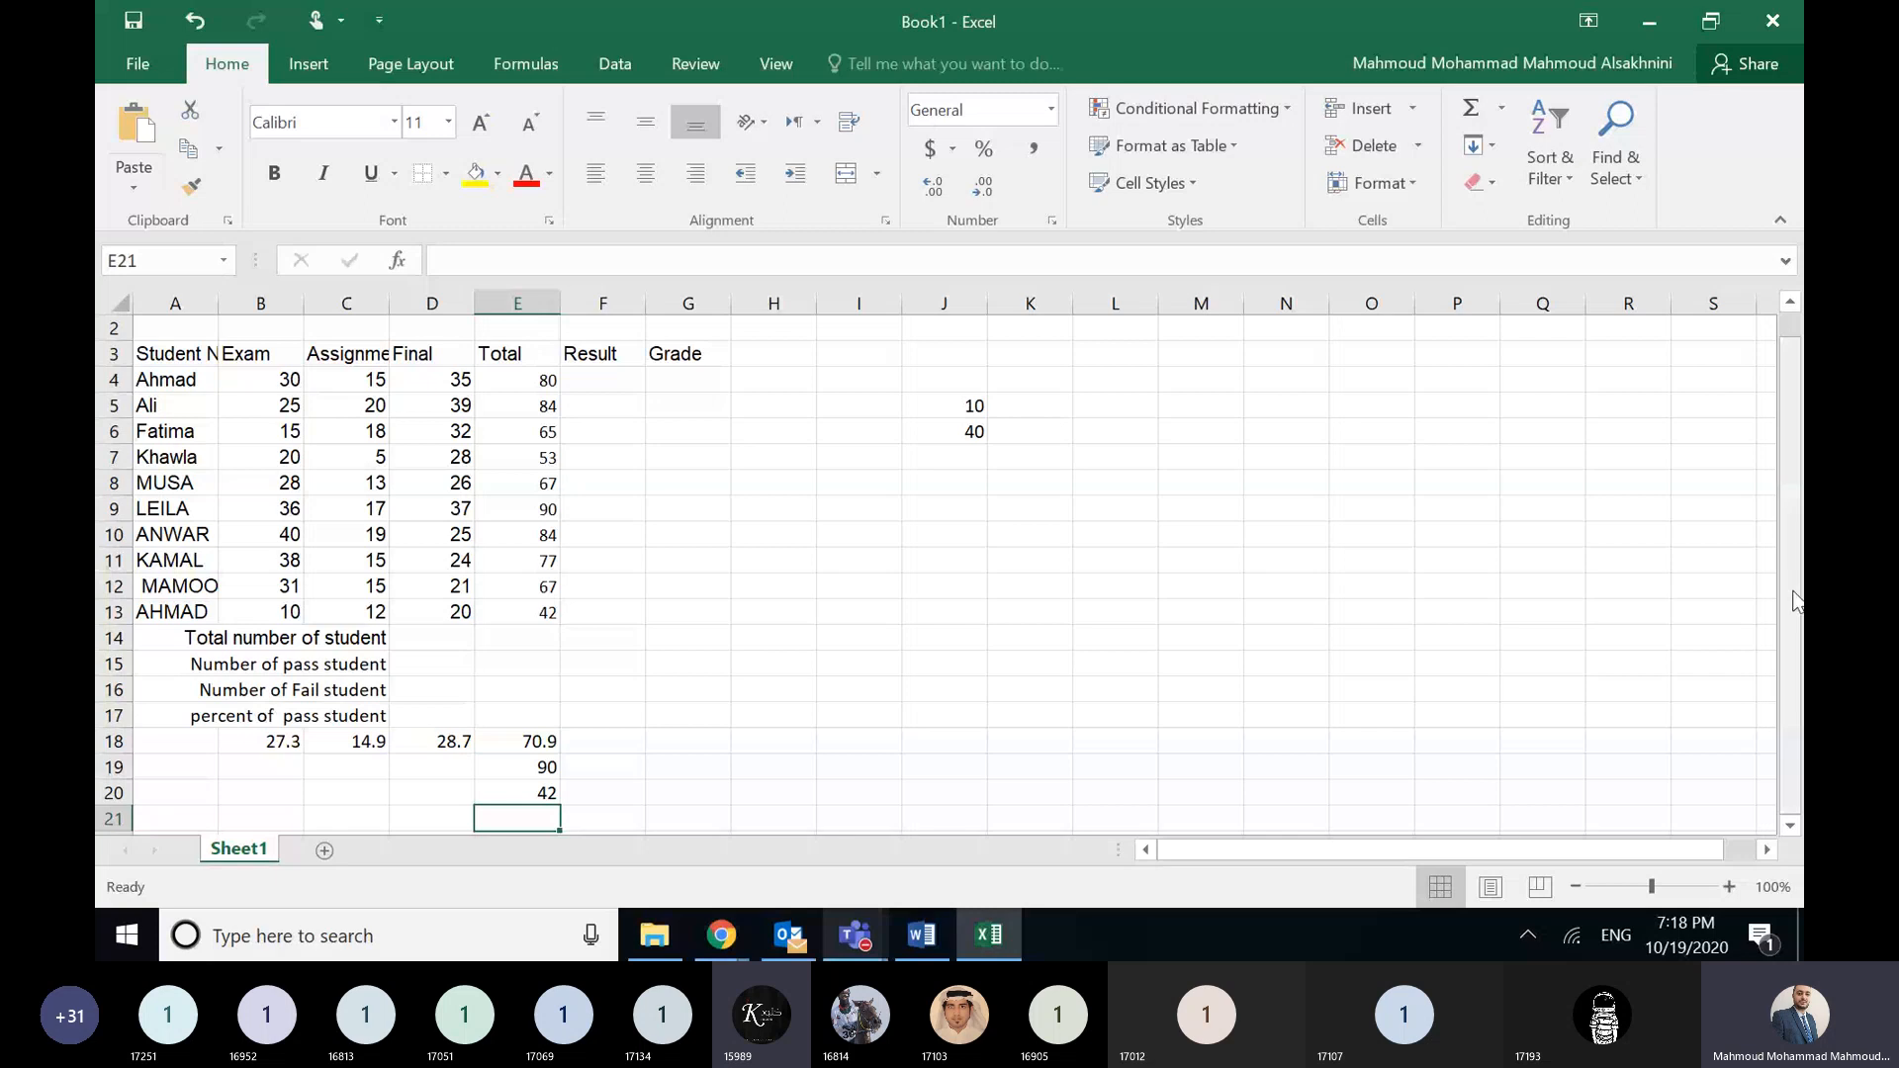
pyautogui.scroll(1, 1795, 600)
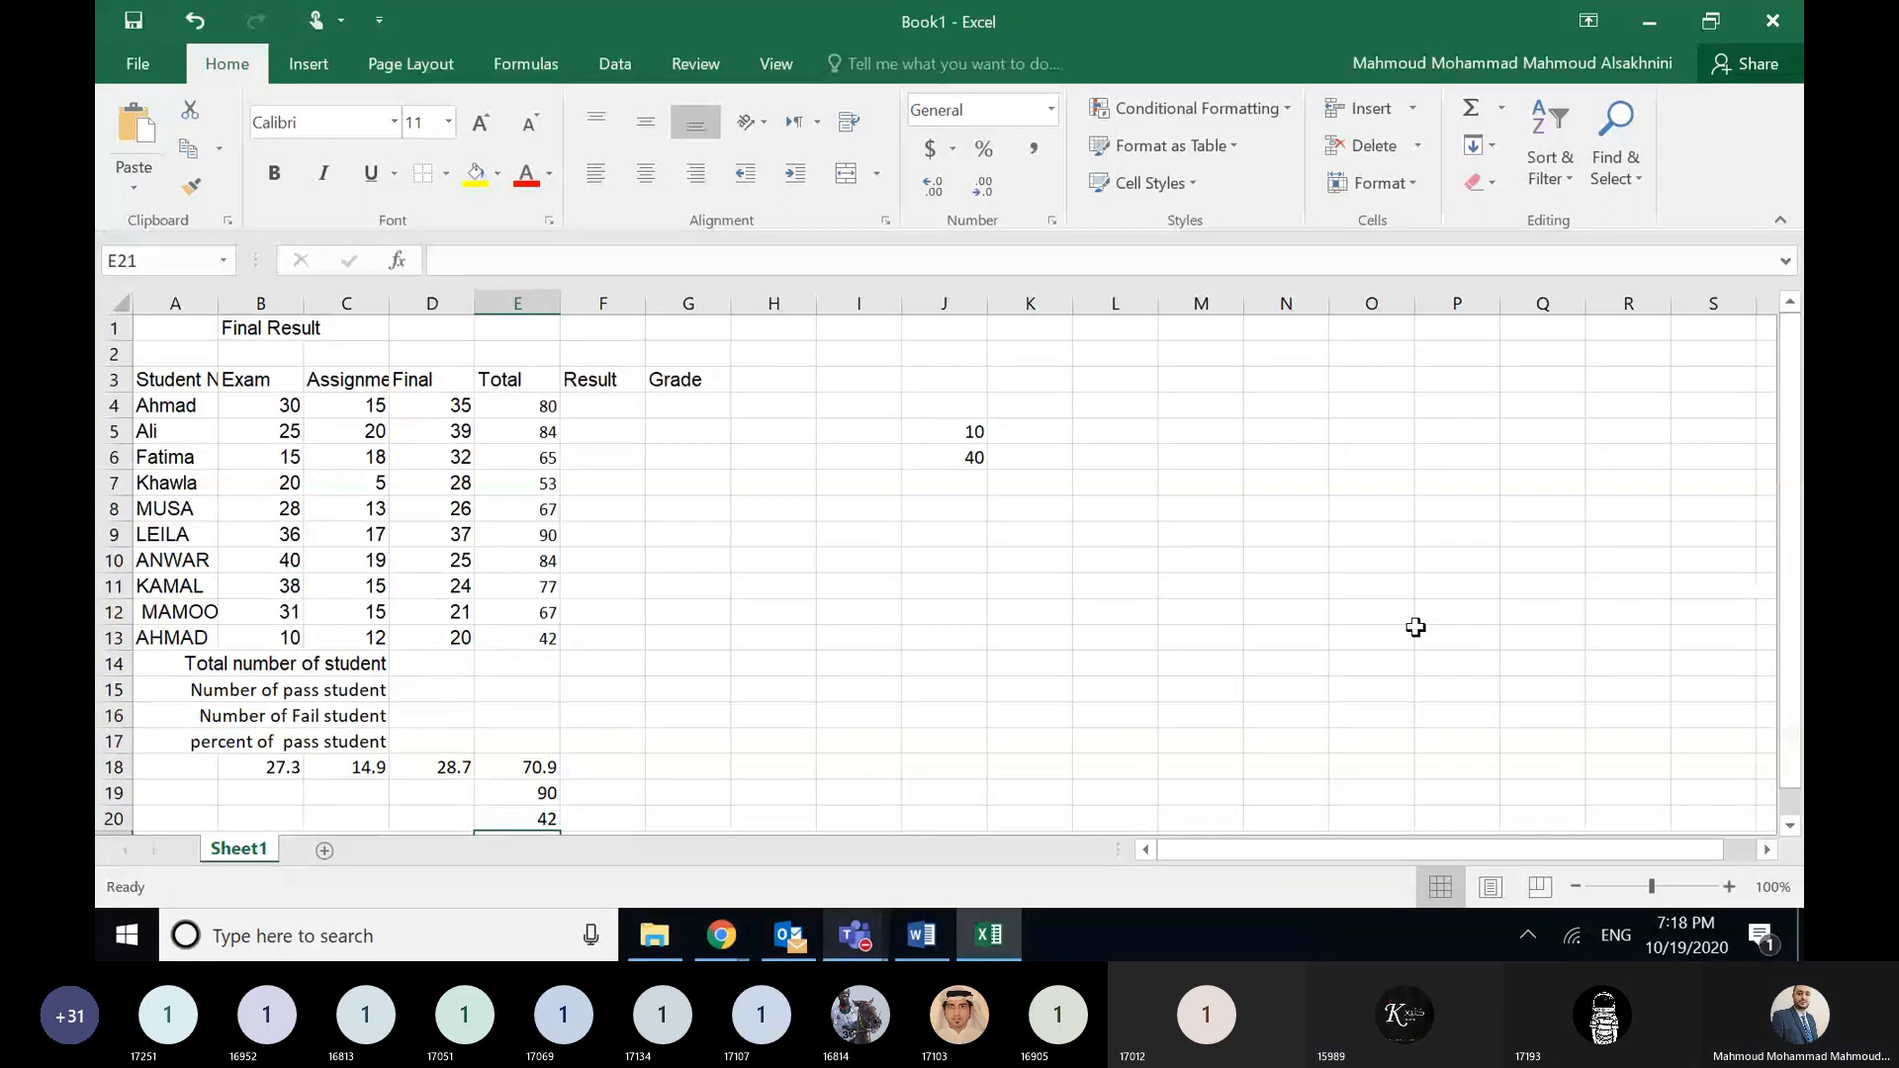
# - Repeat the minimum of the totals E4:E13 in the free cell K8 with the AutoSum Min function
pyautogui.click(1035, 509)
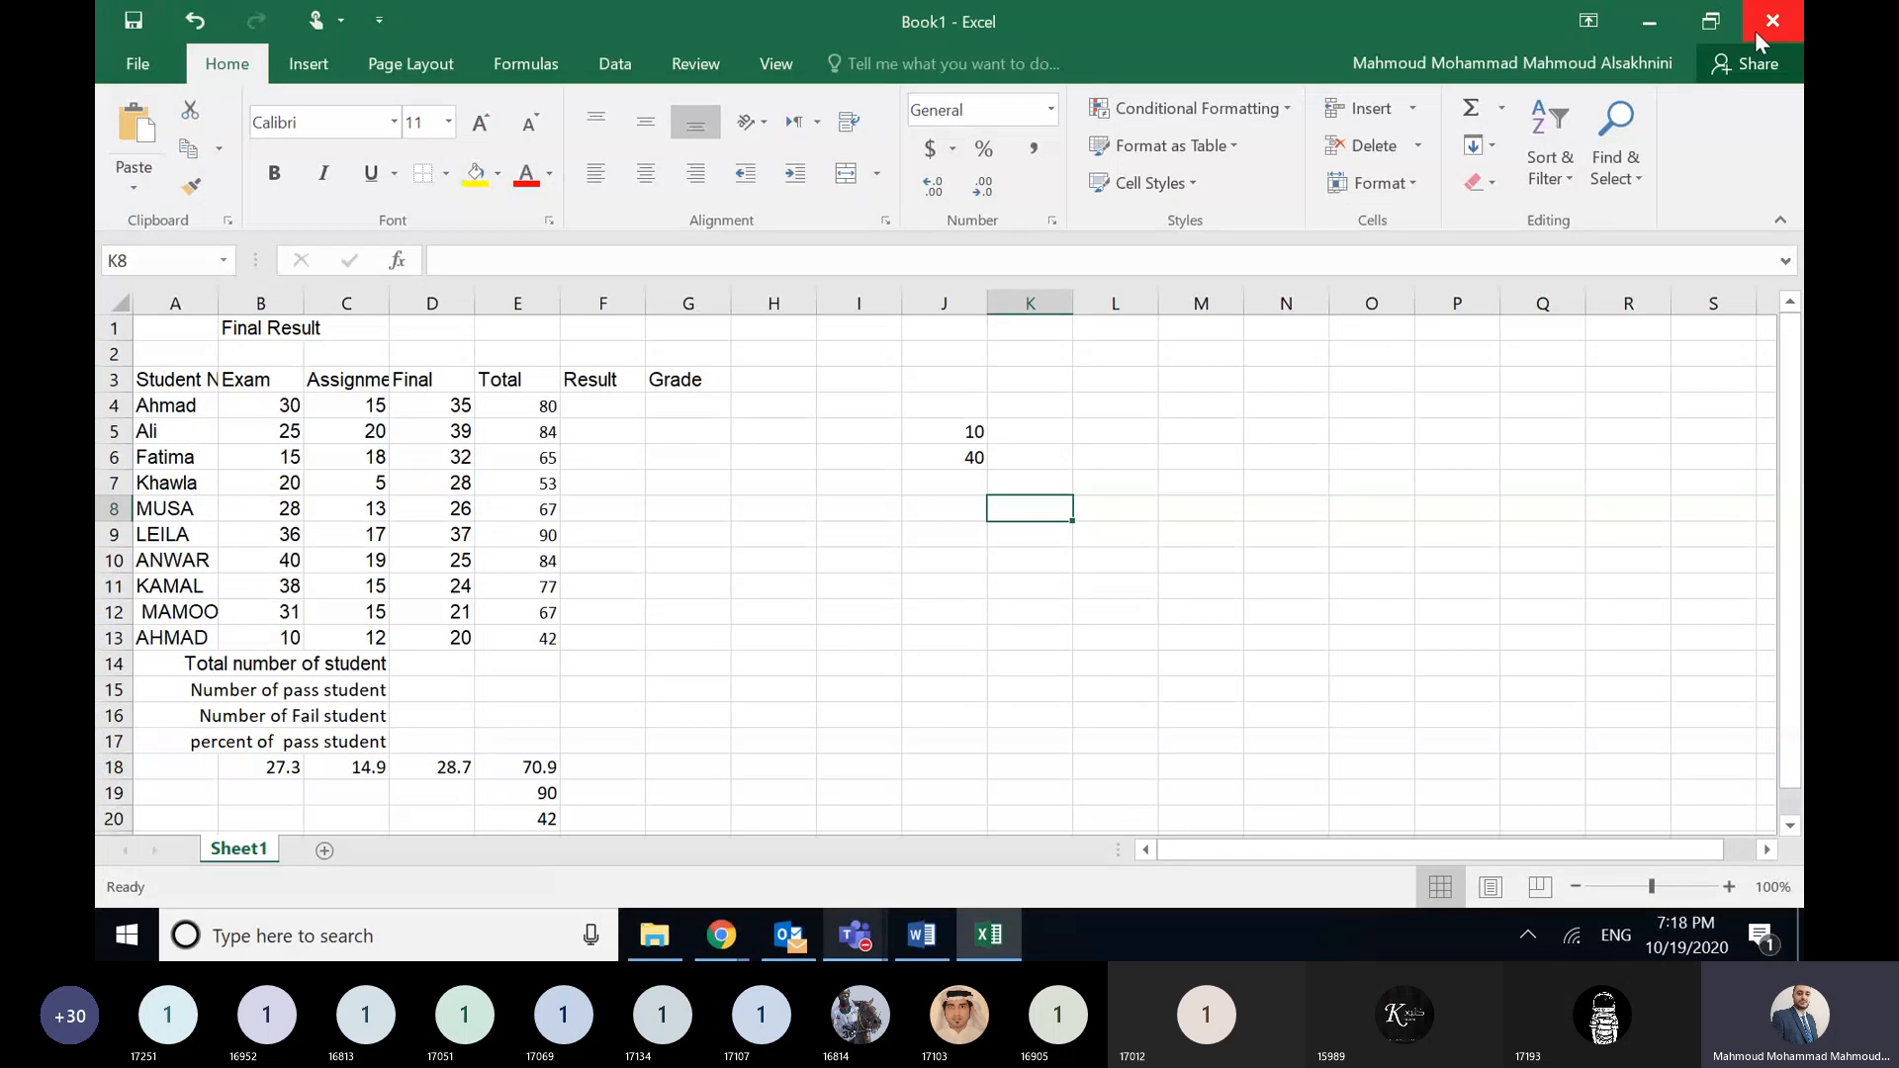
pyautogui.click(1502, 108)
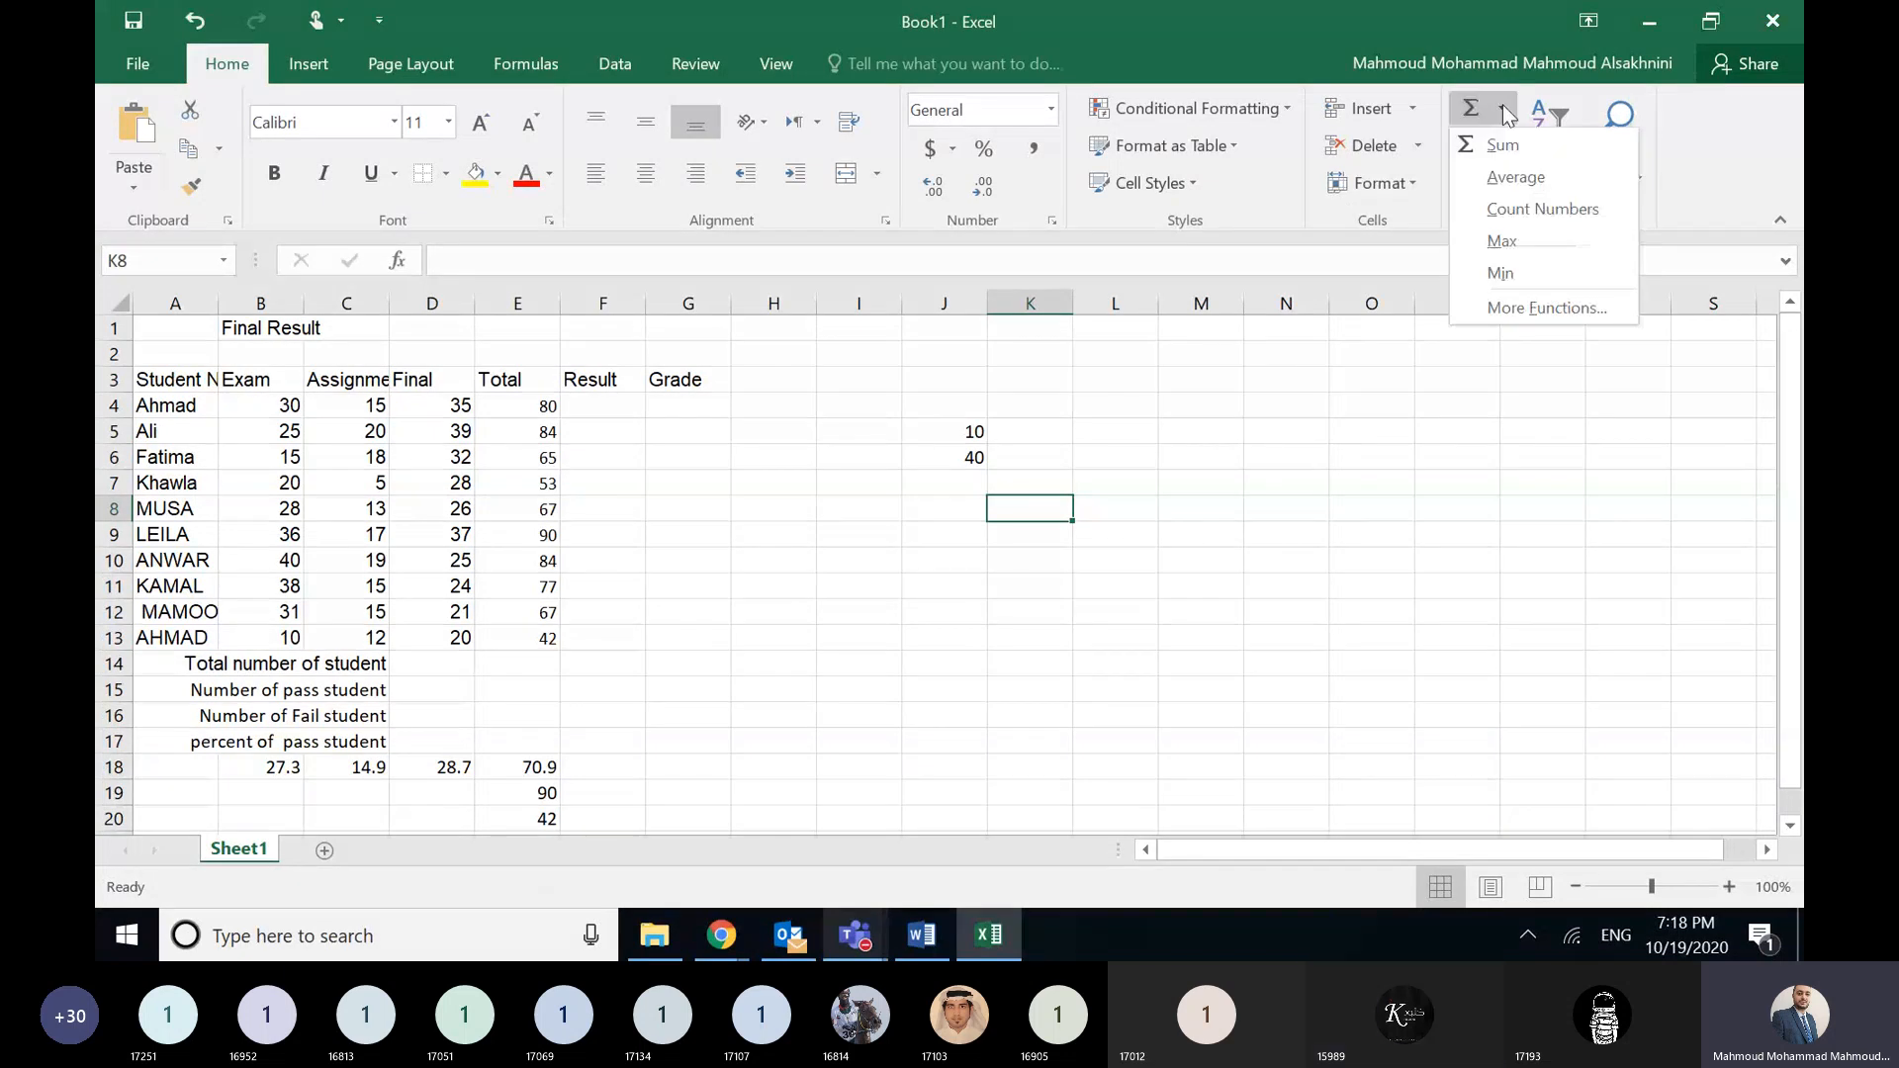
pyautogui.click(1527, 273)
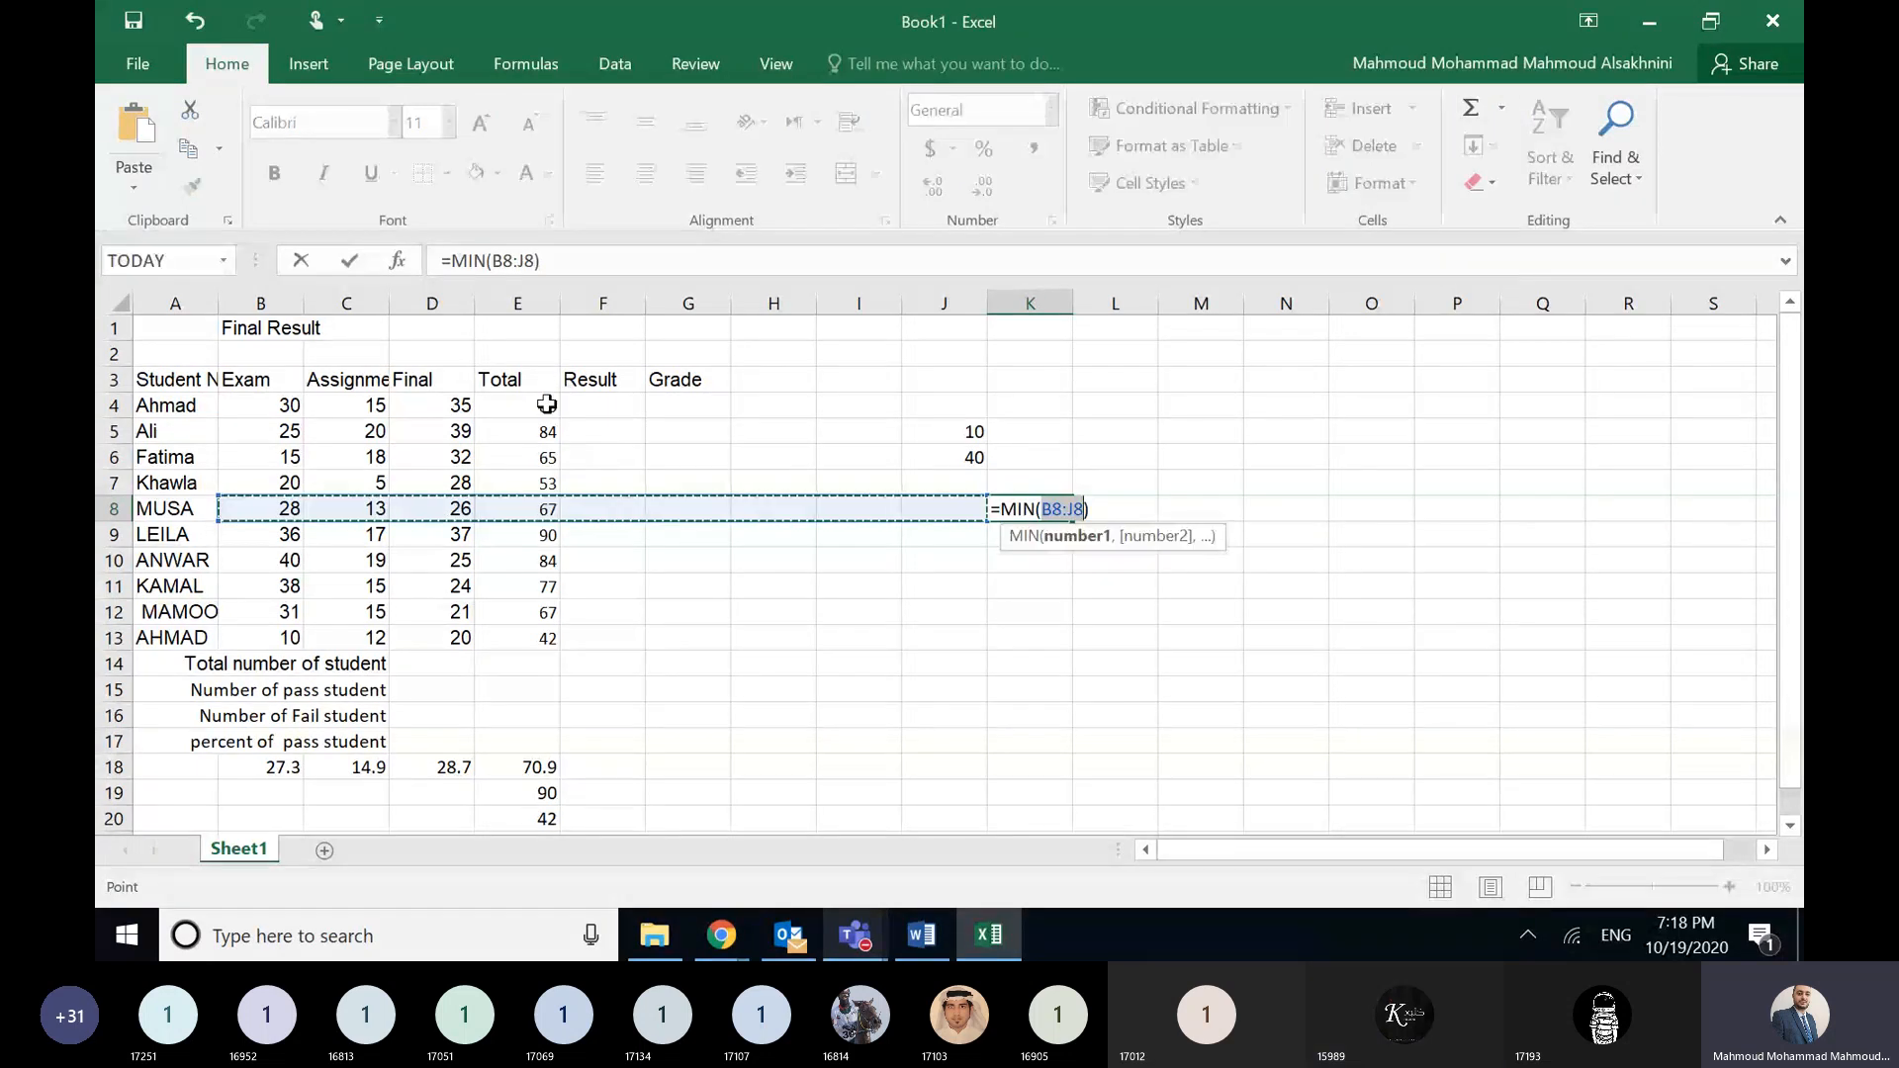
pyautogui.moveTo(546, 404); pyautogui.dragTo(558, 635)
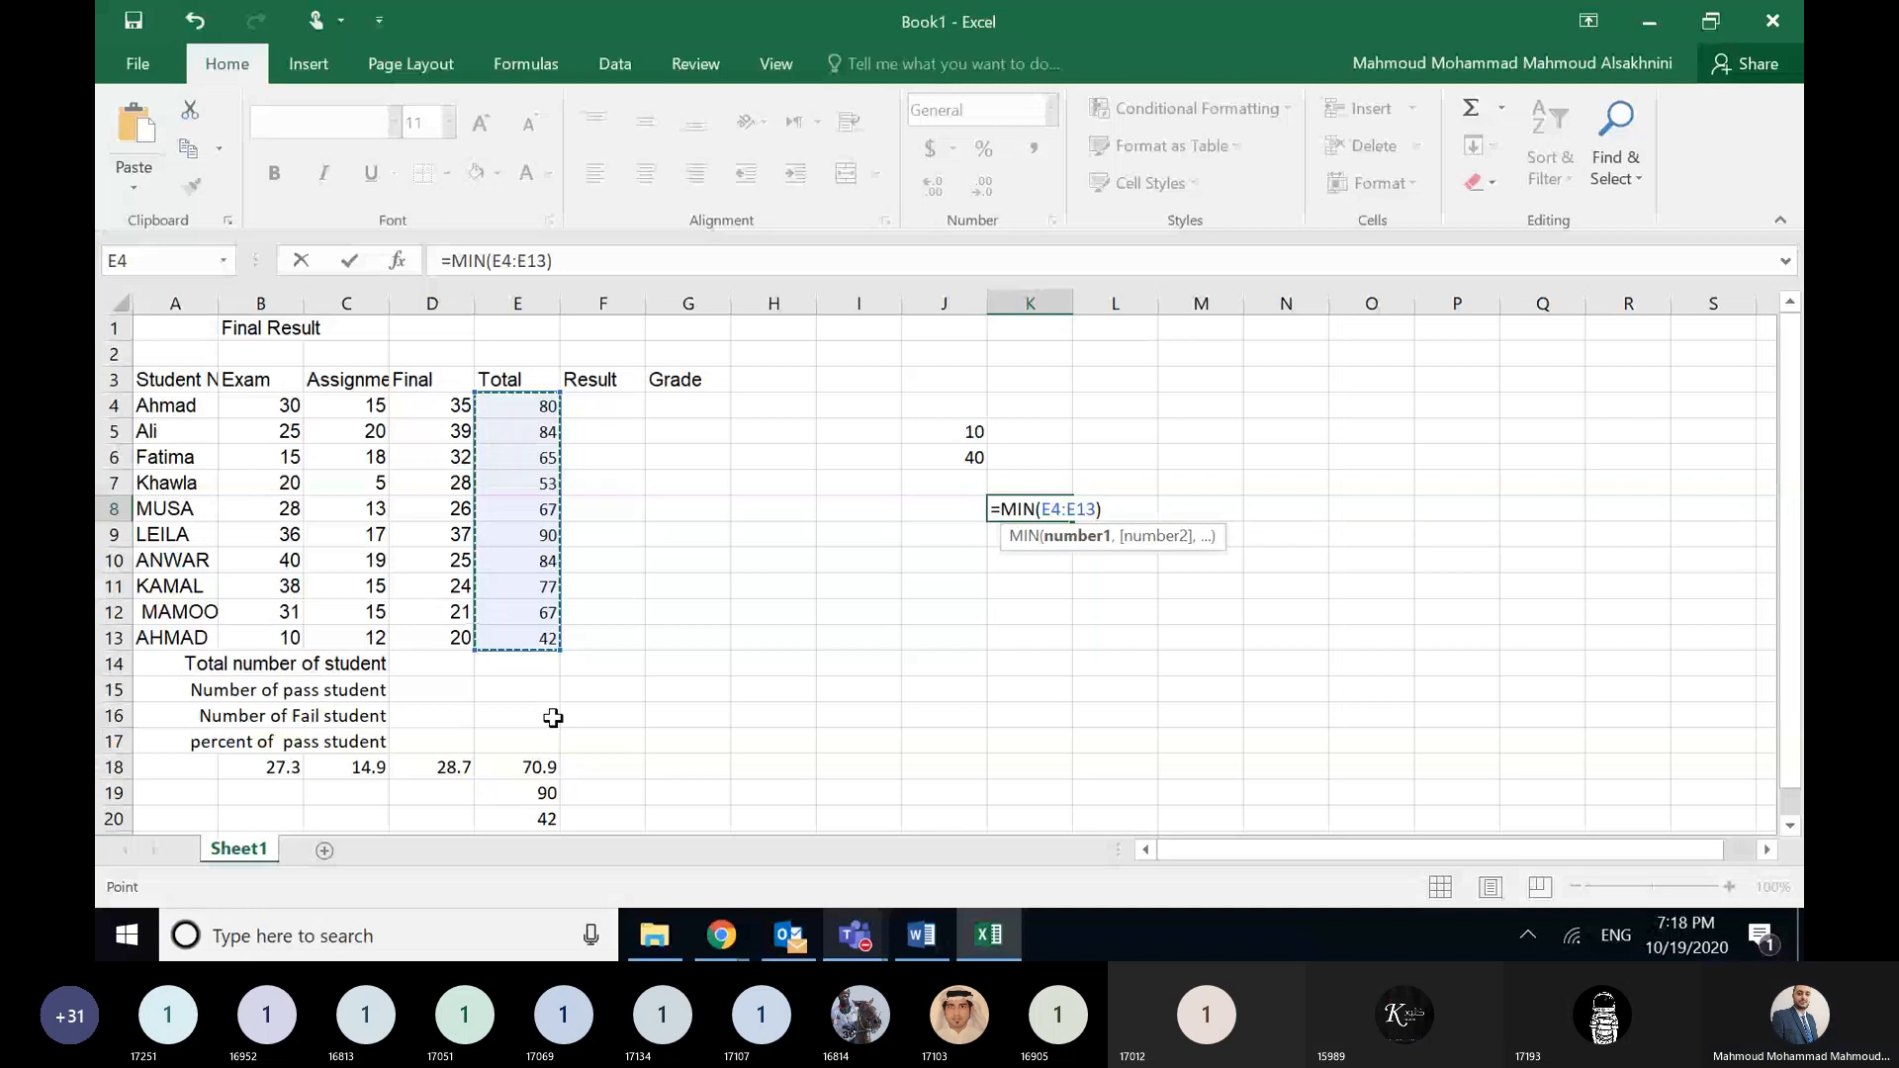
pyautogui.press('Return')
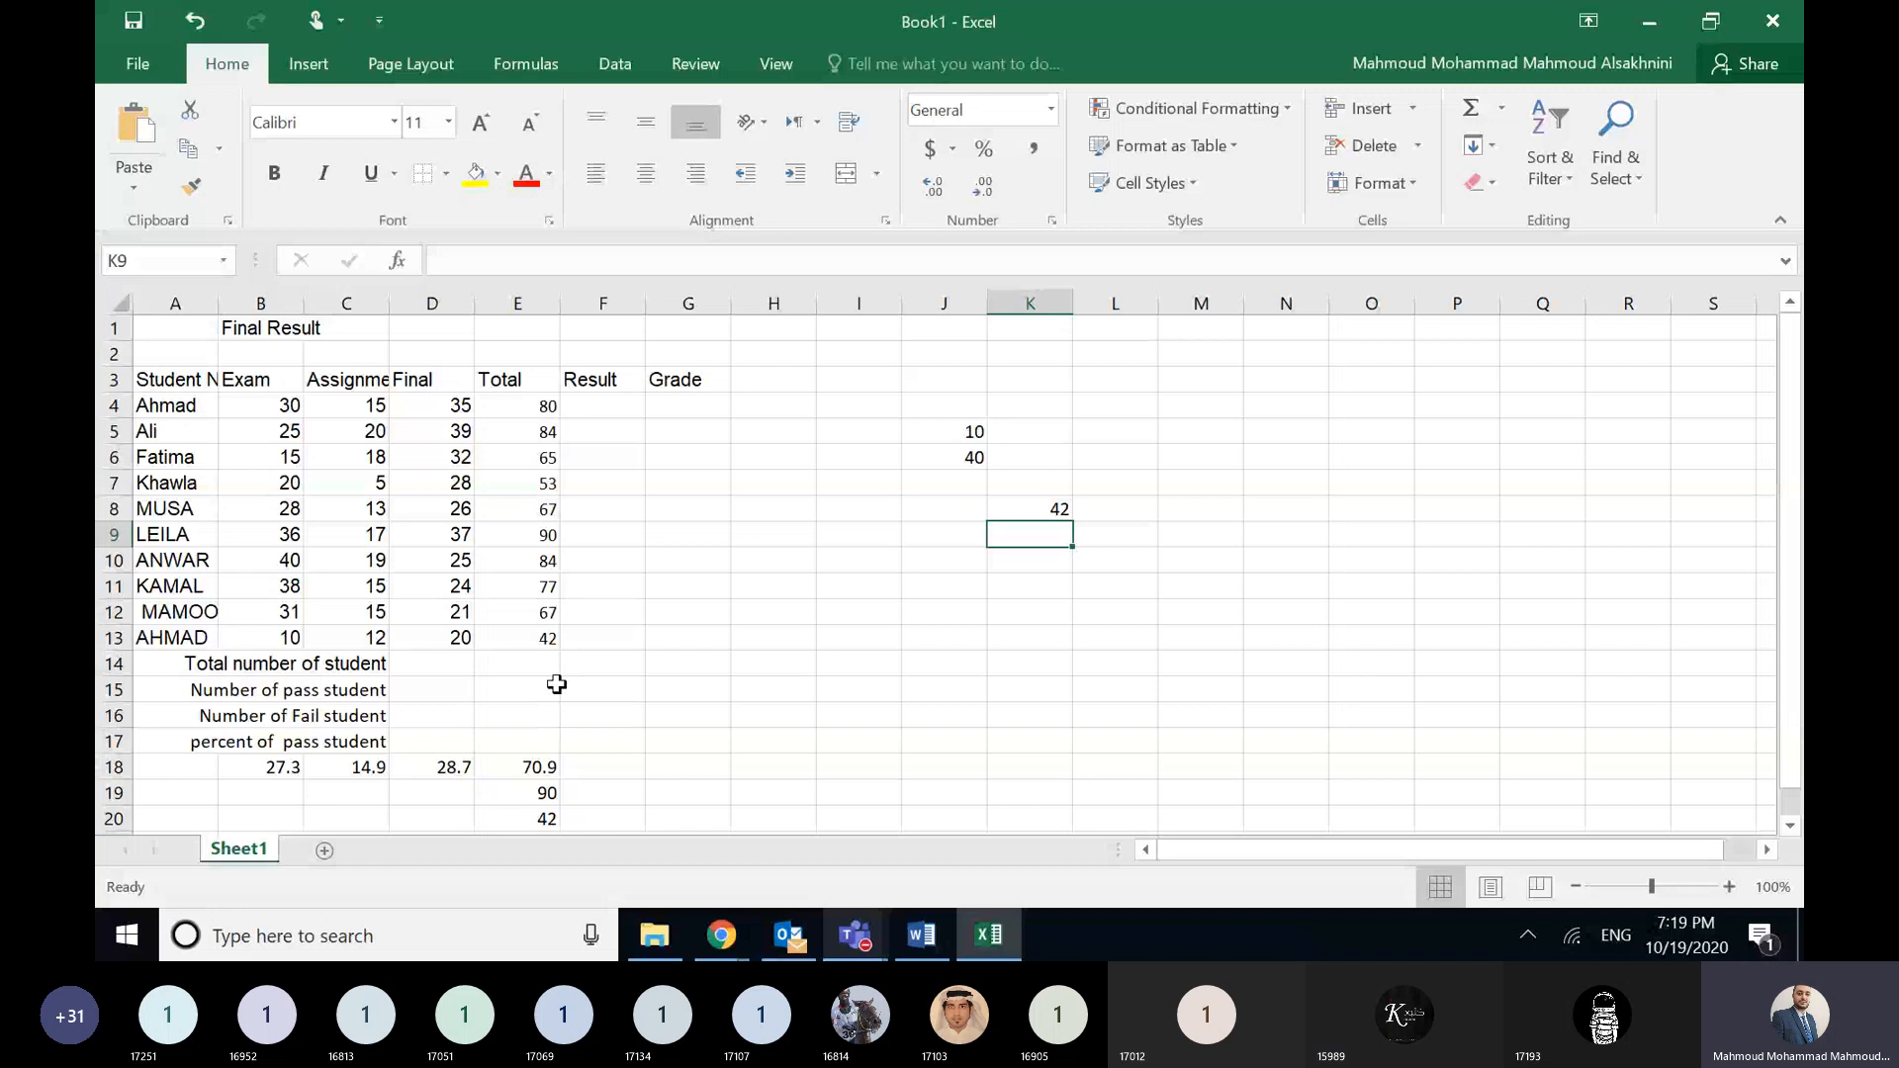
# - Clear the trial formula results from the range J5:K8
pyautogui.moveTo(944, 432); pyautogui.dragTo(1036, 512)
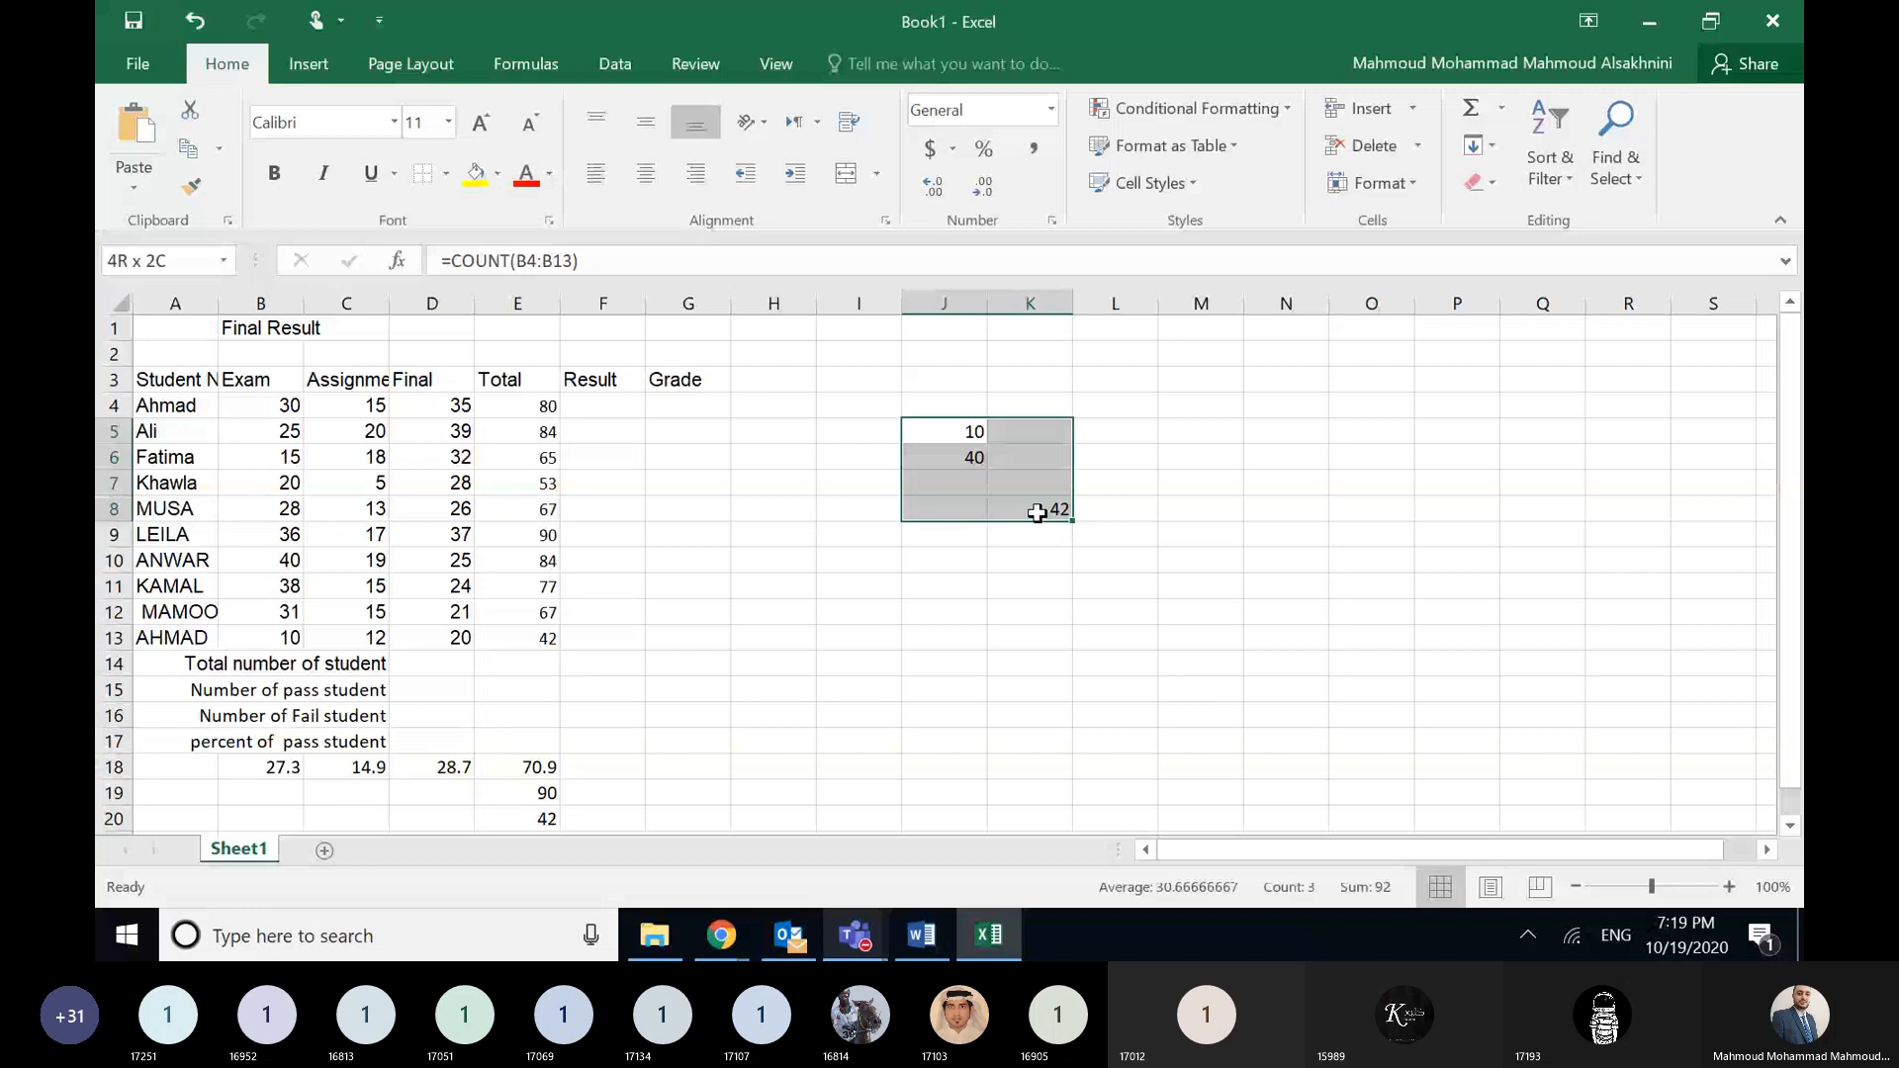
pyautogui.press('Delete')
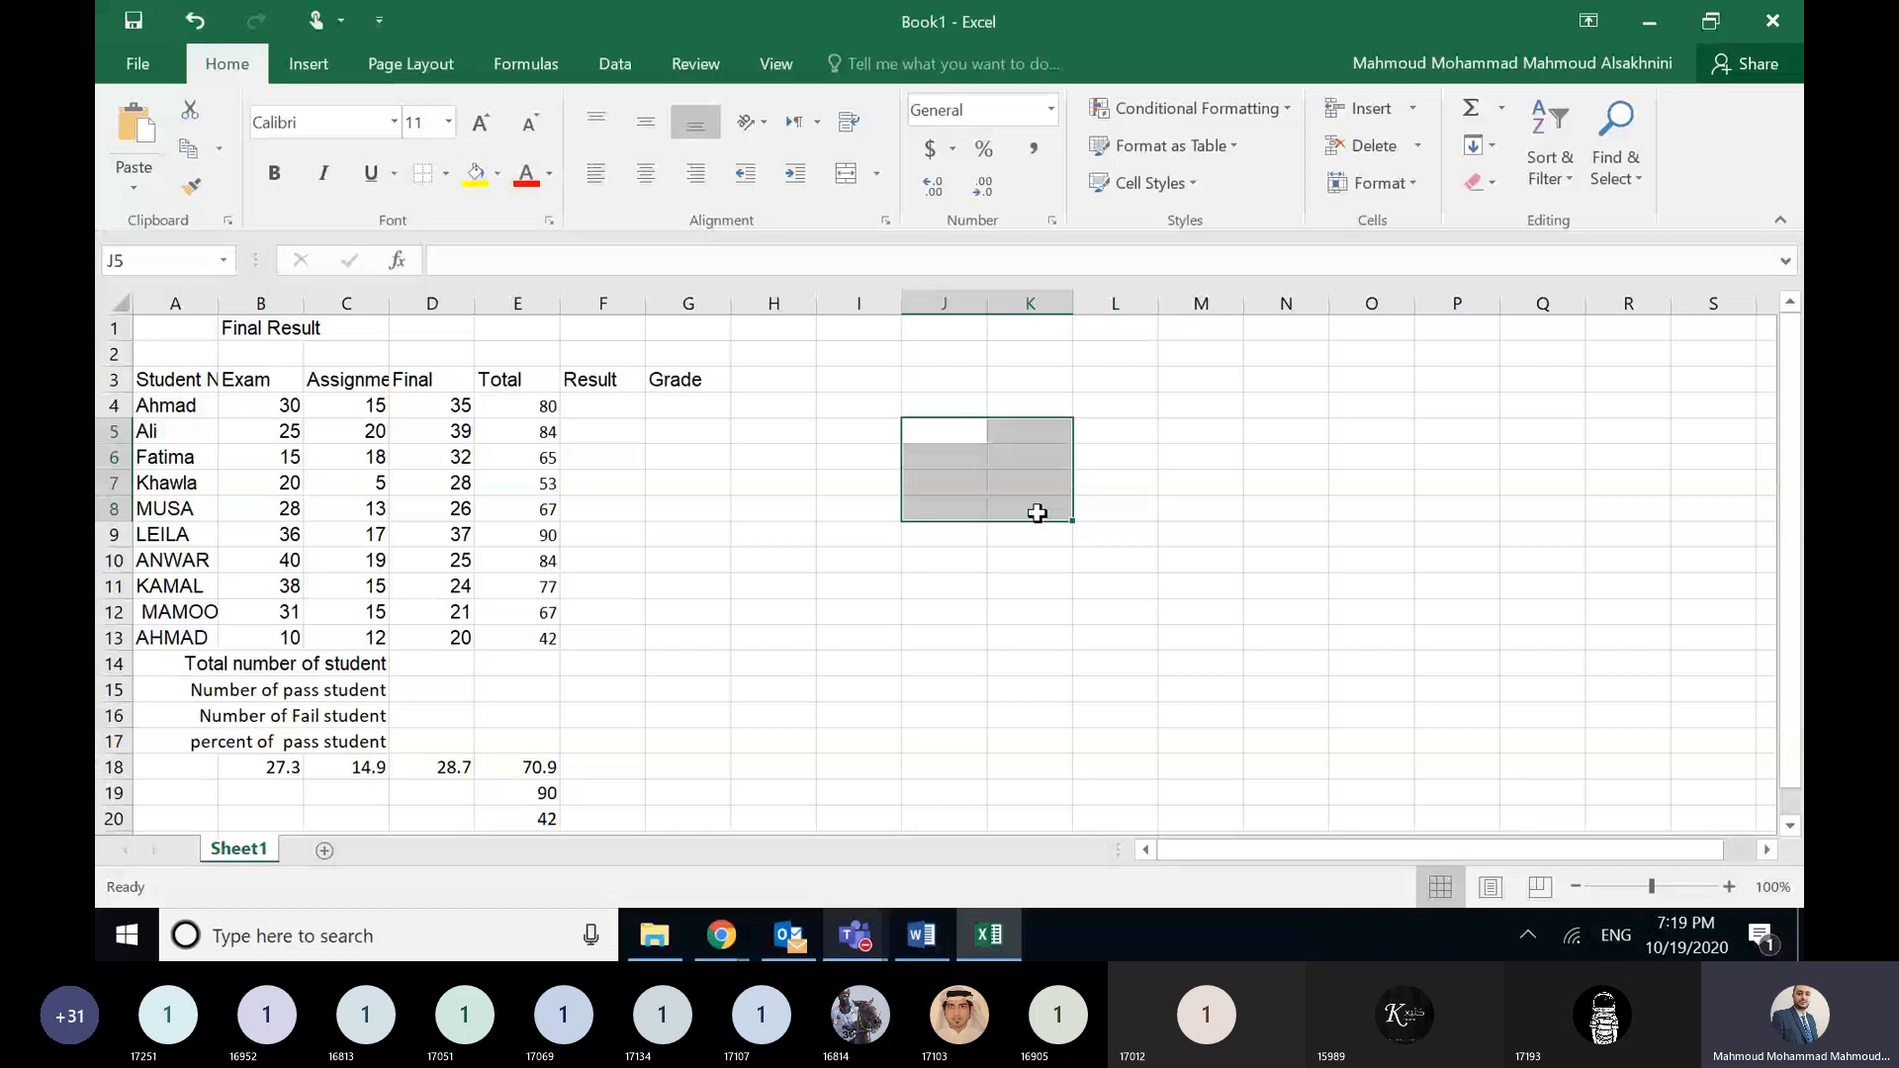
pyautogui.click(1502, 109)
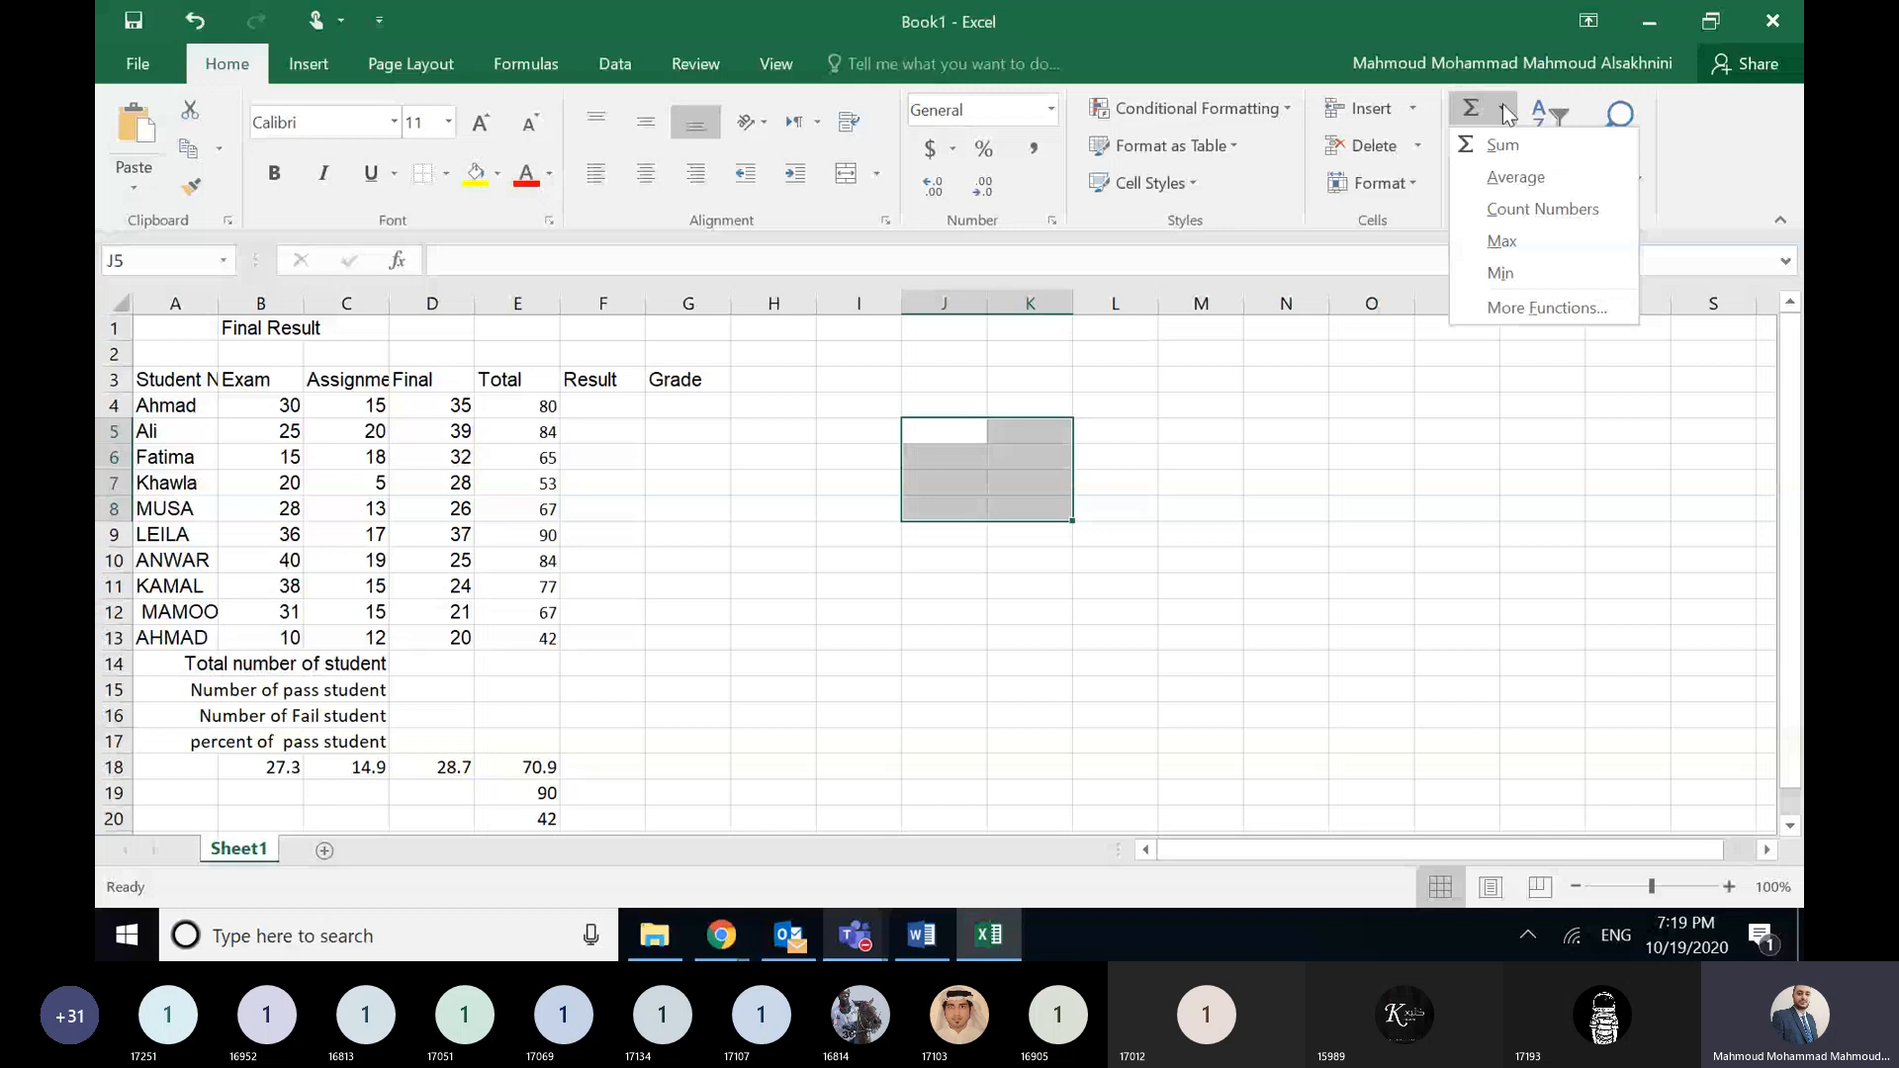
pyautogui.click(1504, 104)
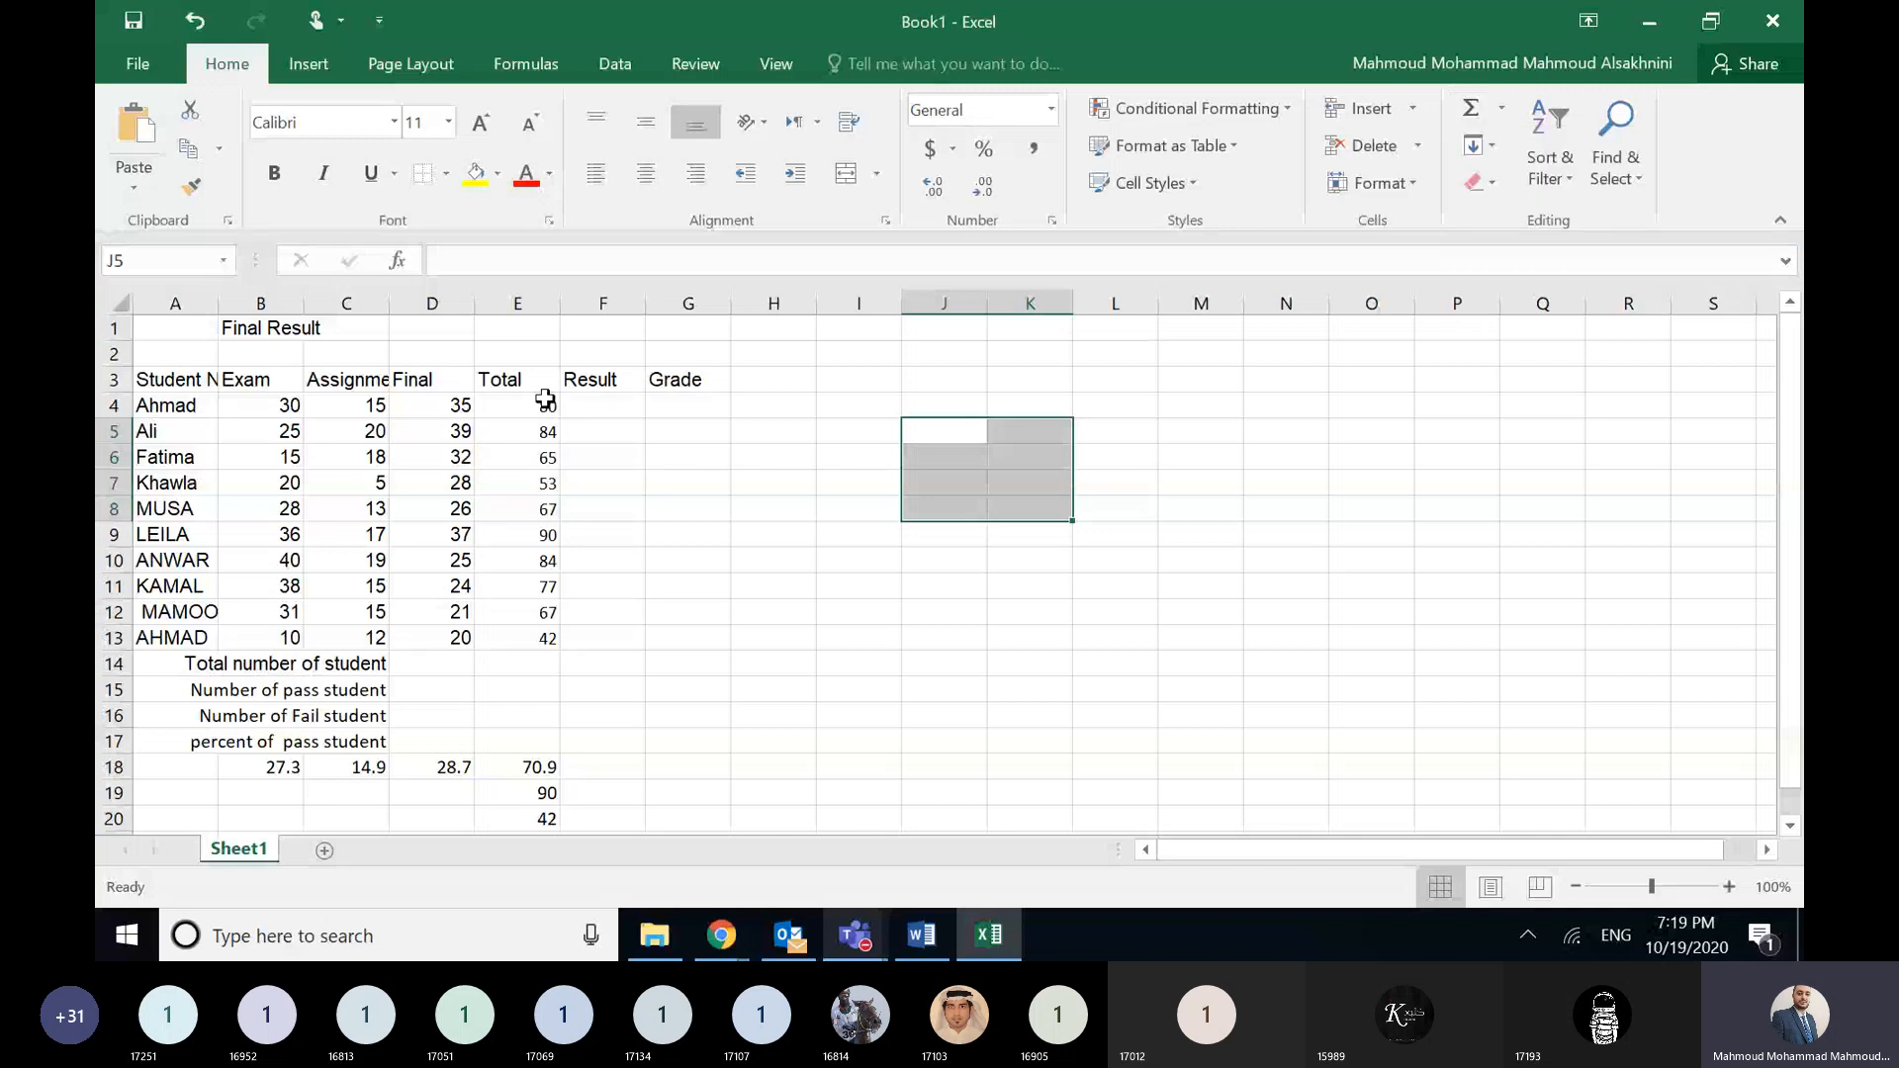
pyautogui.moveTo(544, 398); pyautogui.dragTo(547, 633)
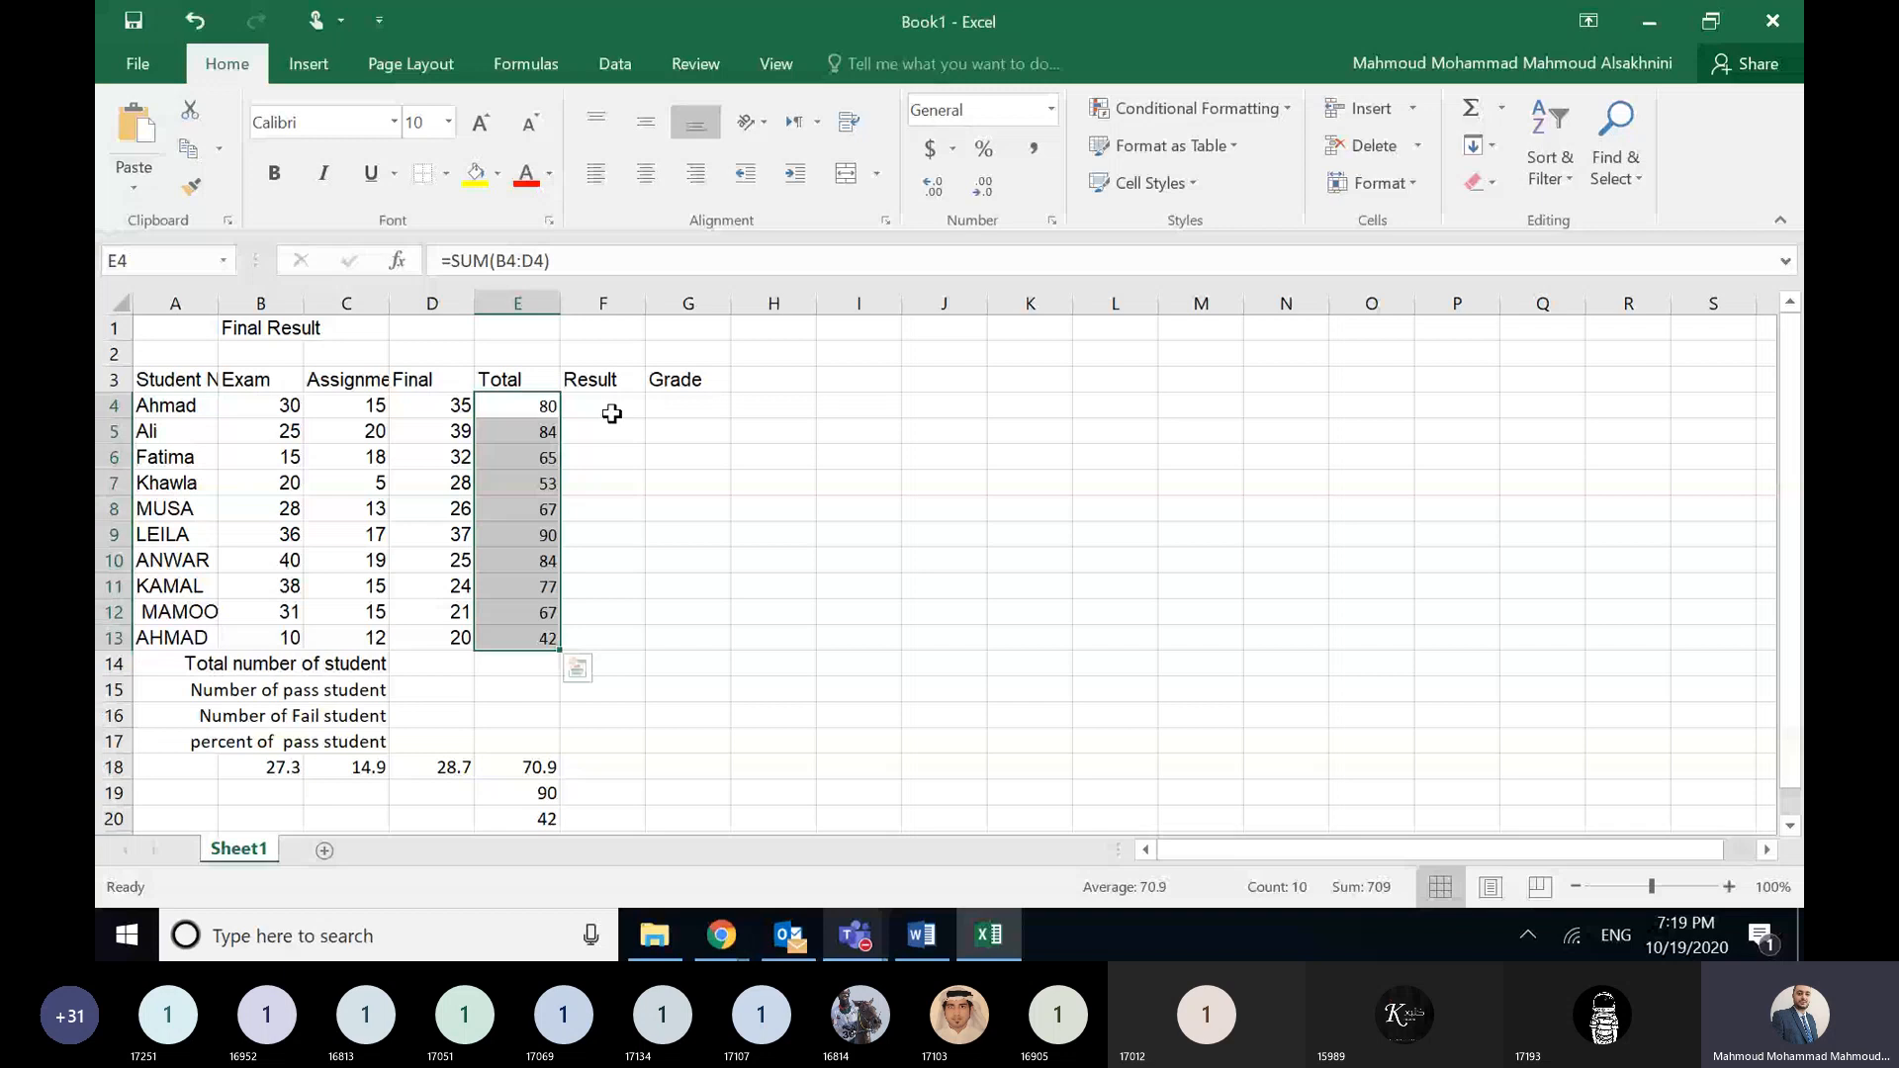
pyautogui.click(539, 407)
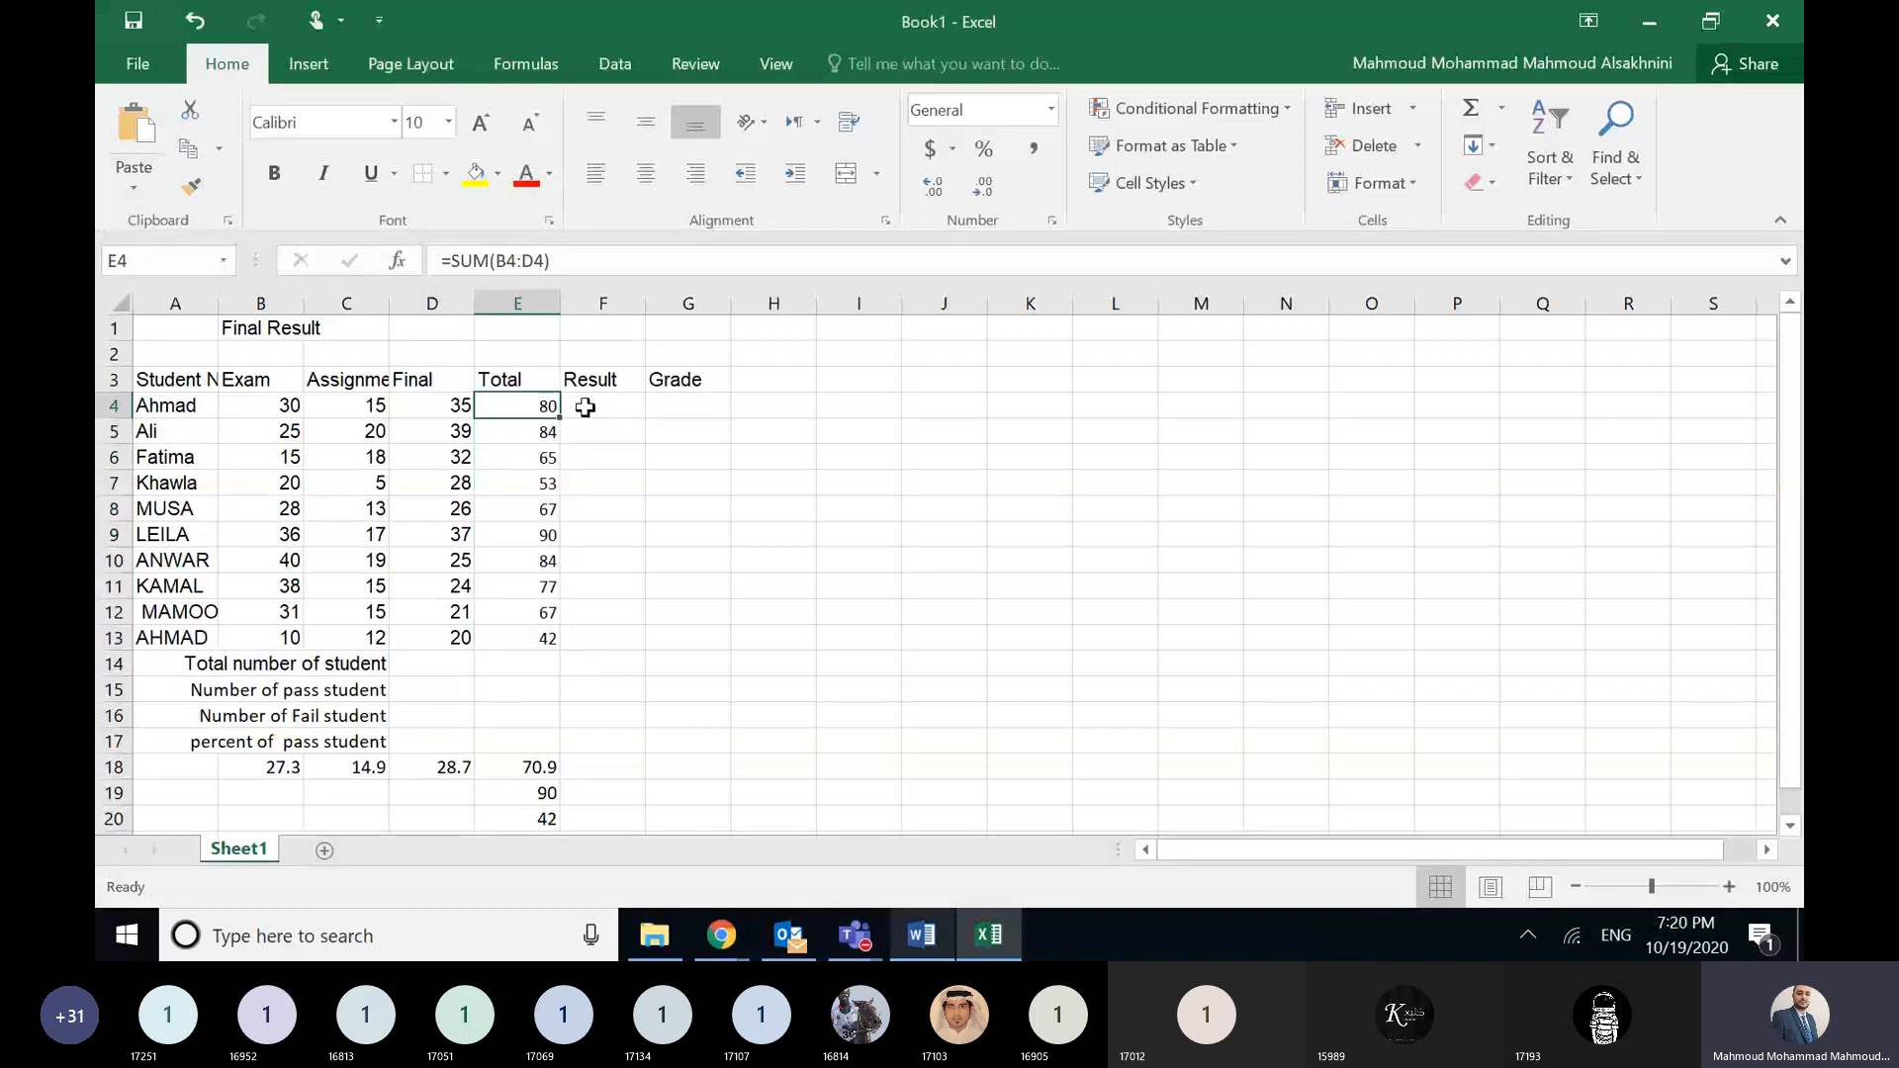
pyautogui.click(586, 407)
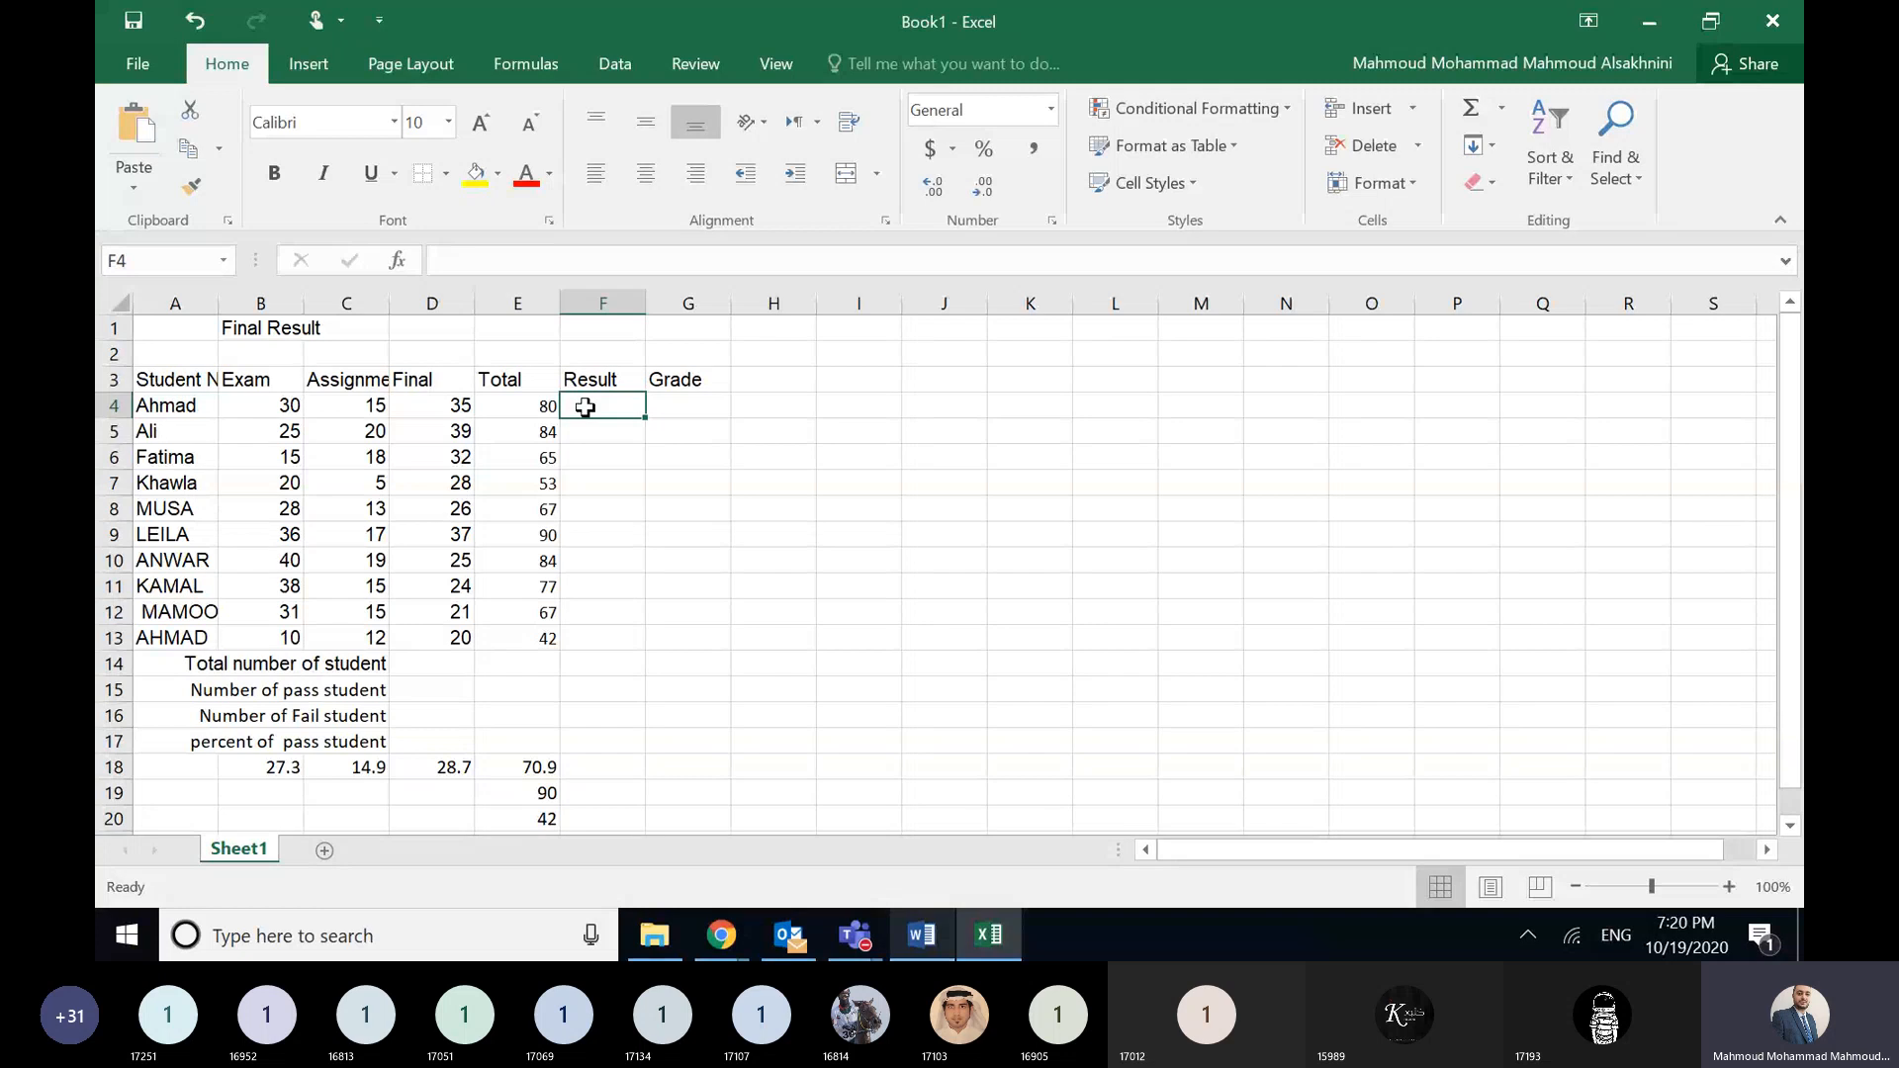
# - Switch to the Word exercise, delete the Grade IF formula instruction with its grade ranges, and highlight the countif instruction in yellow
pyautogui.click(925, 935)
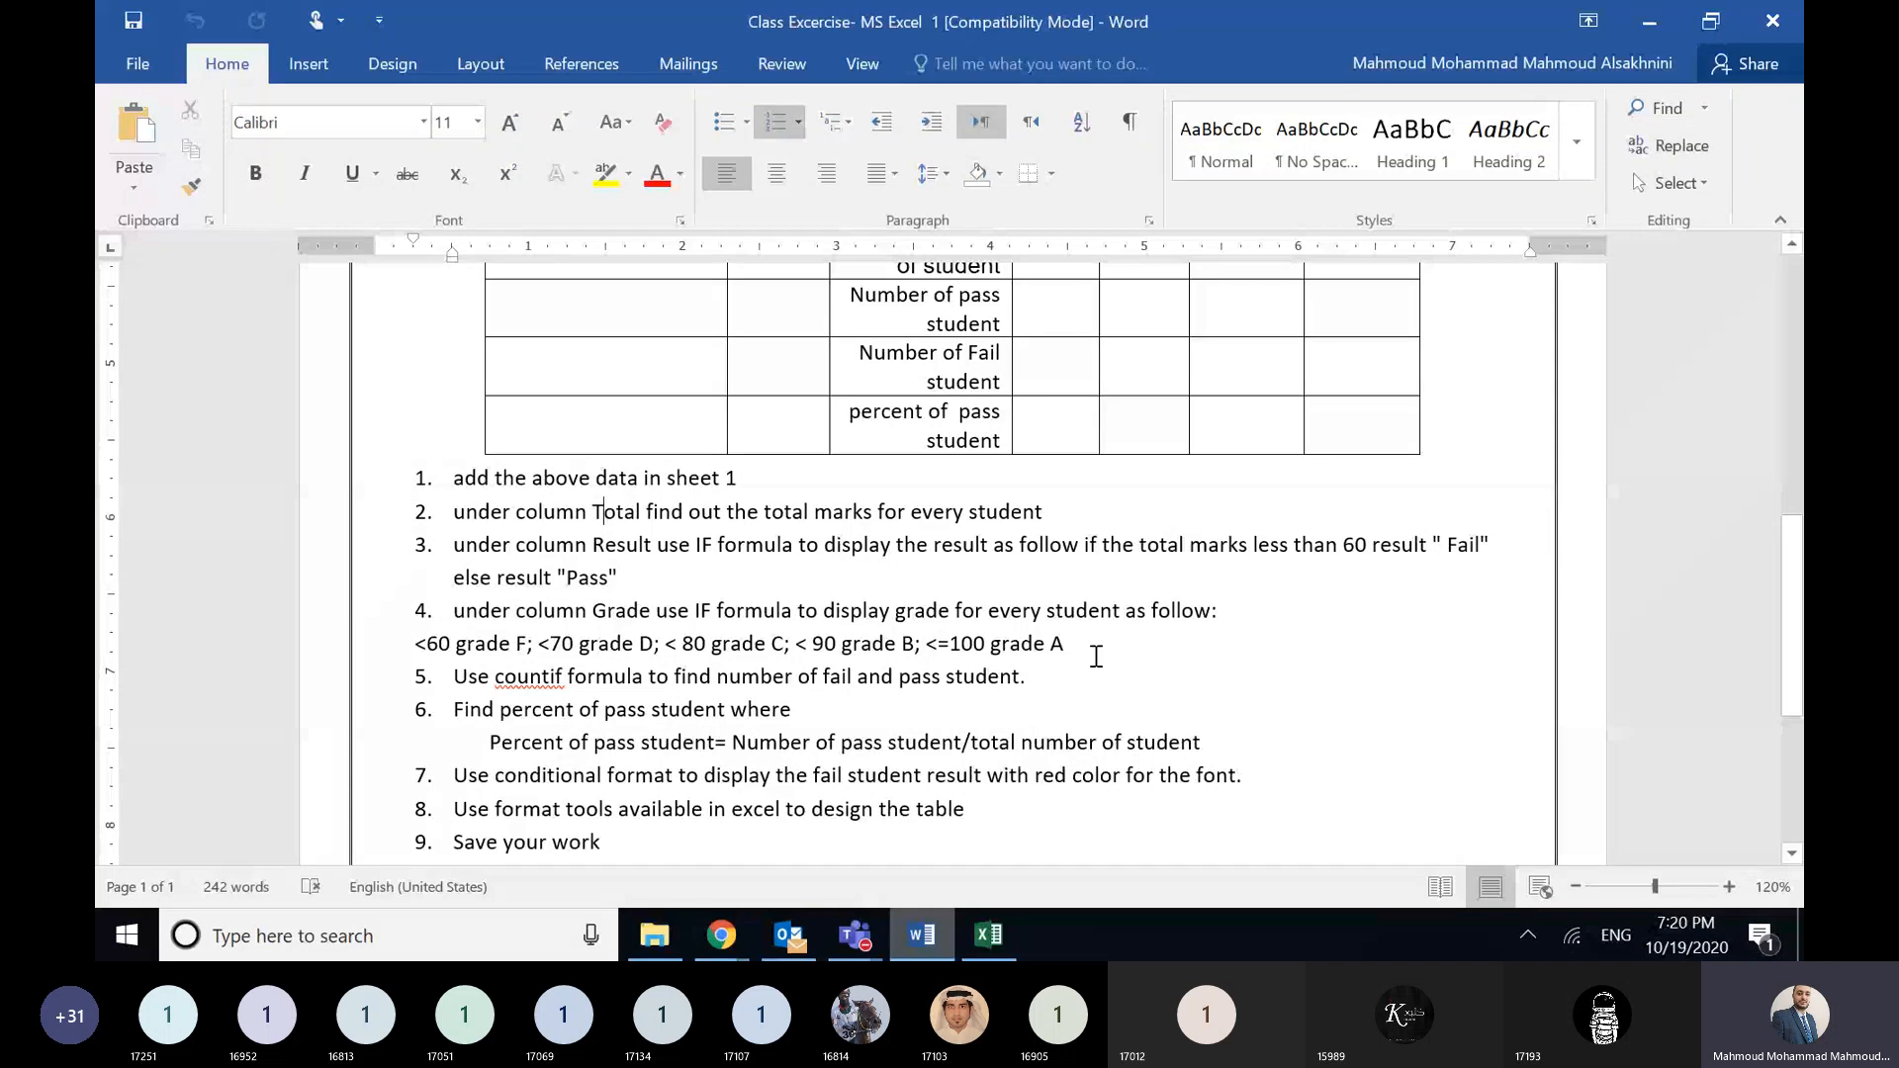
pyautogui.moveTo(1096, 657); pyautogui.dragTo(454, 610)
pyautogui.press('Delete')
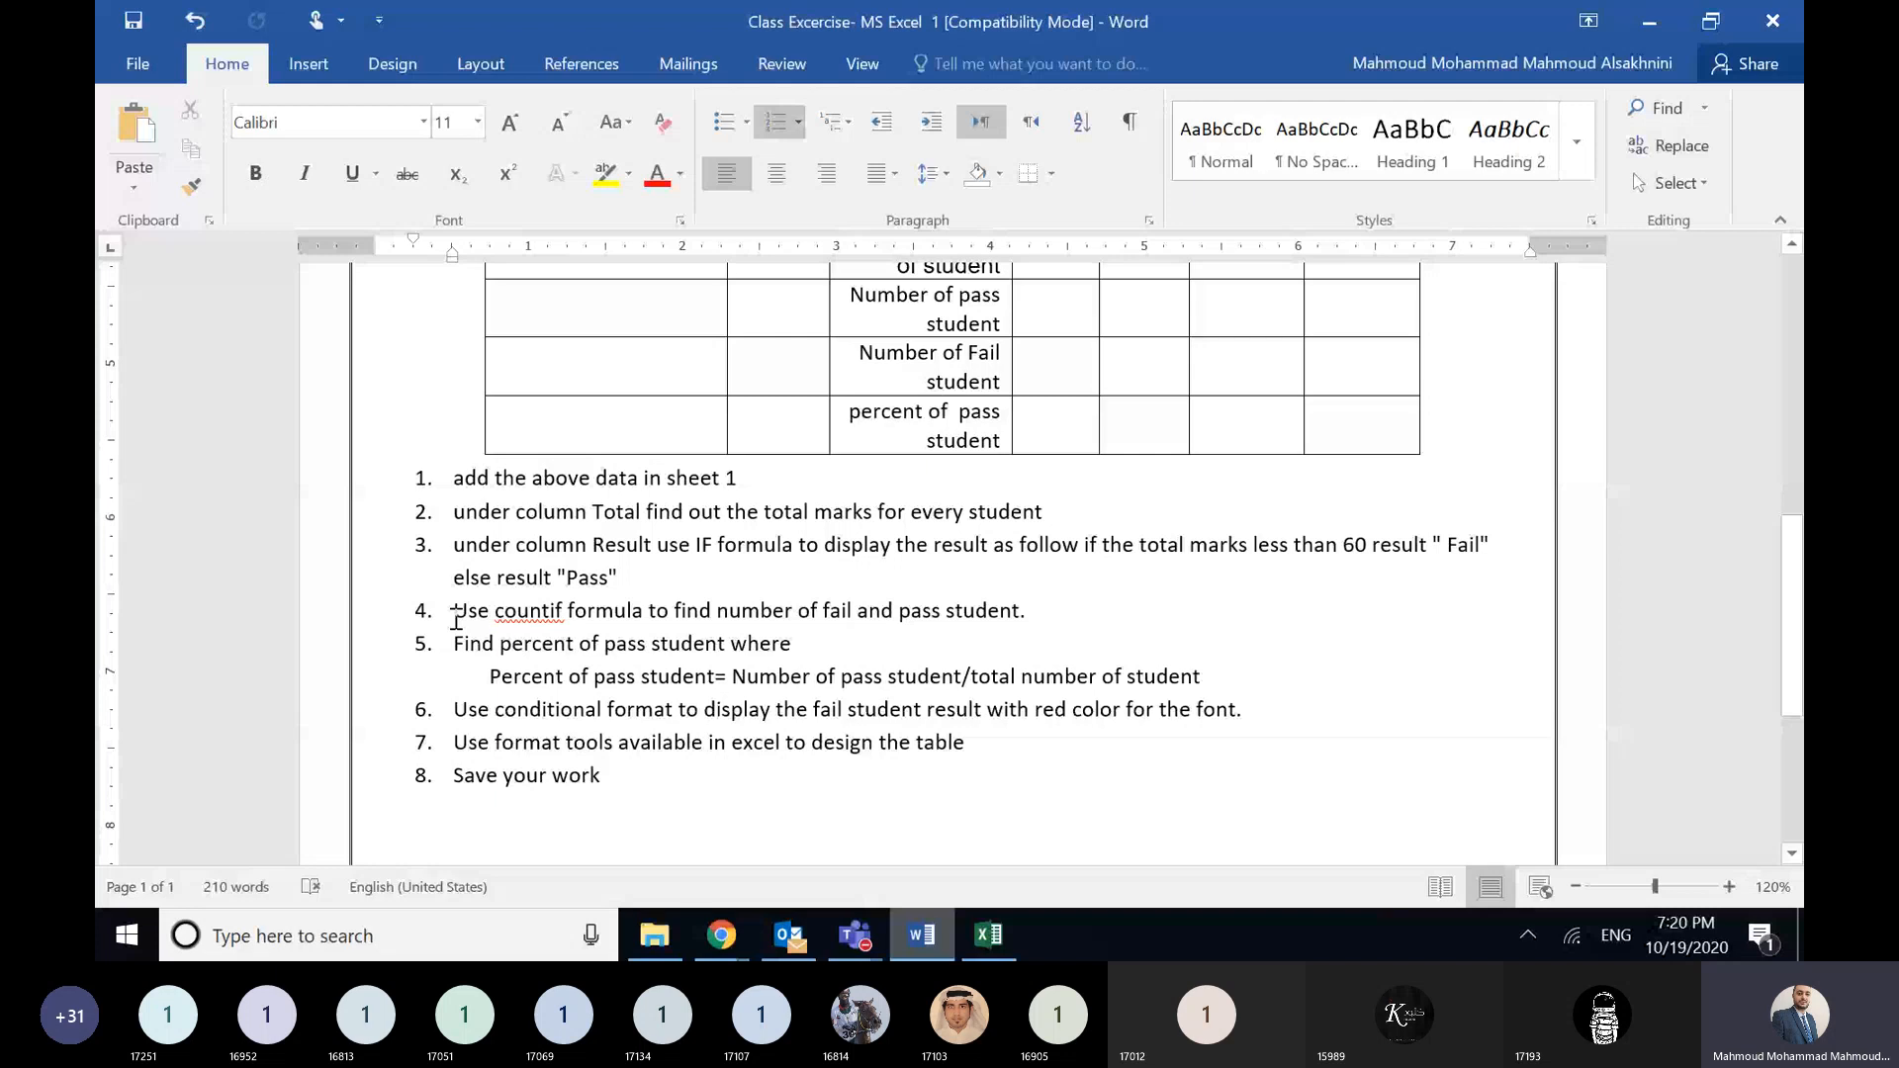
pyautogui.moveTo(456, 610); pyautogui.dragTo(1038, 607)
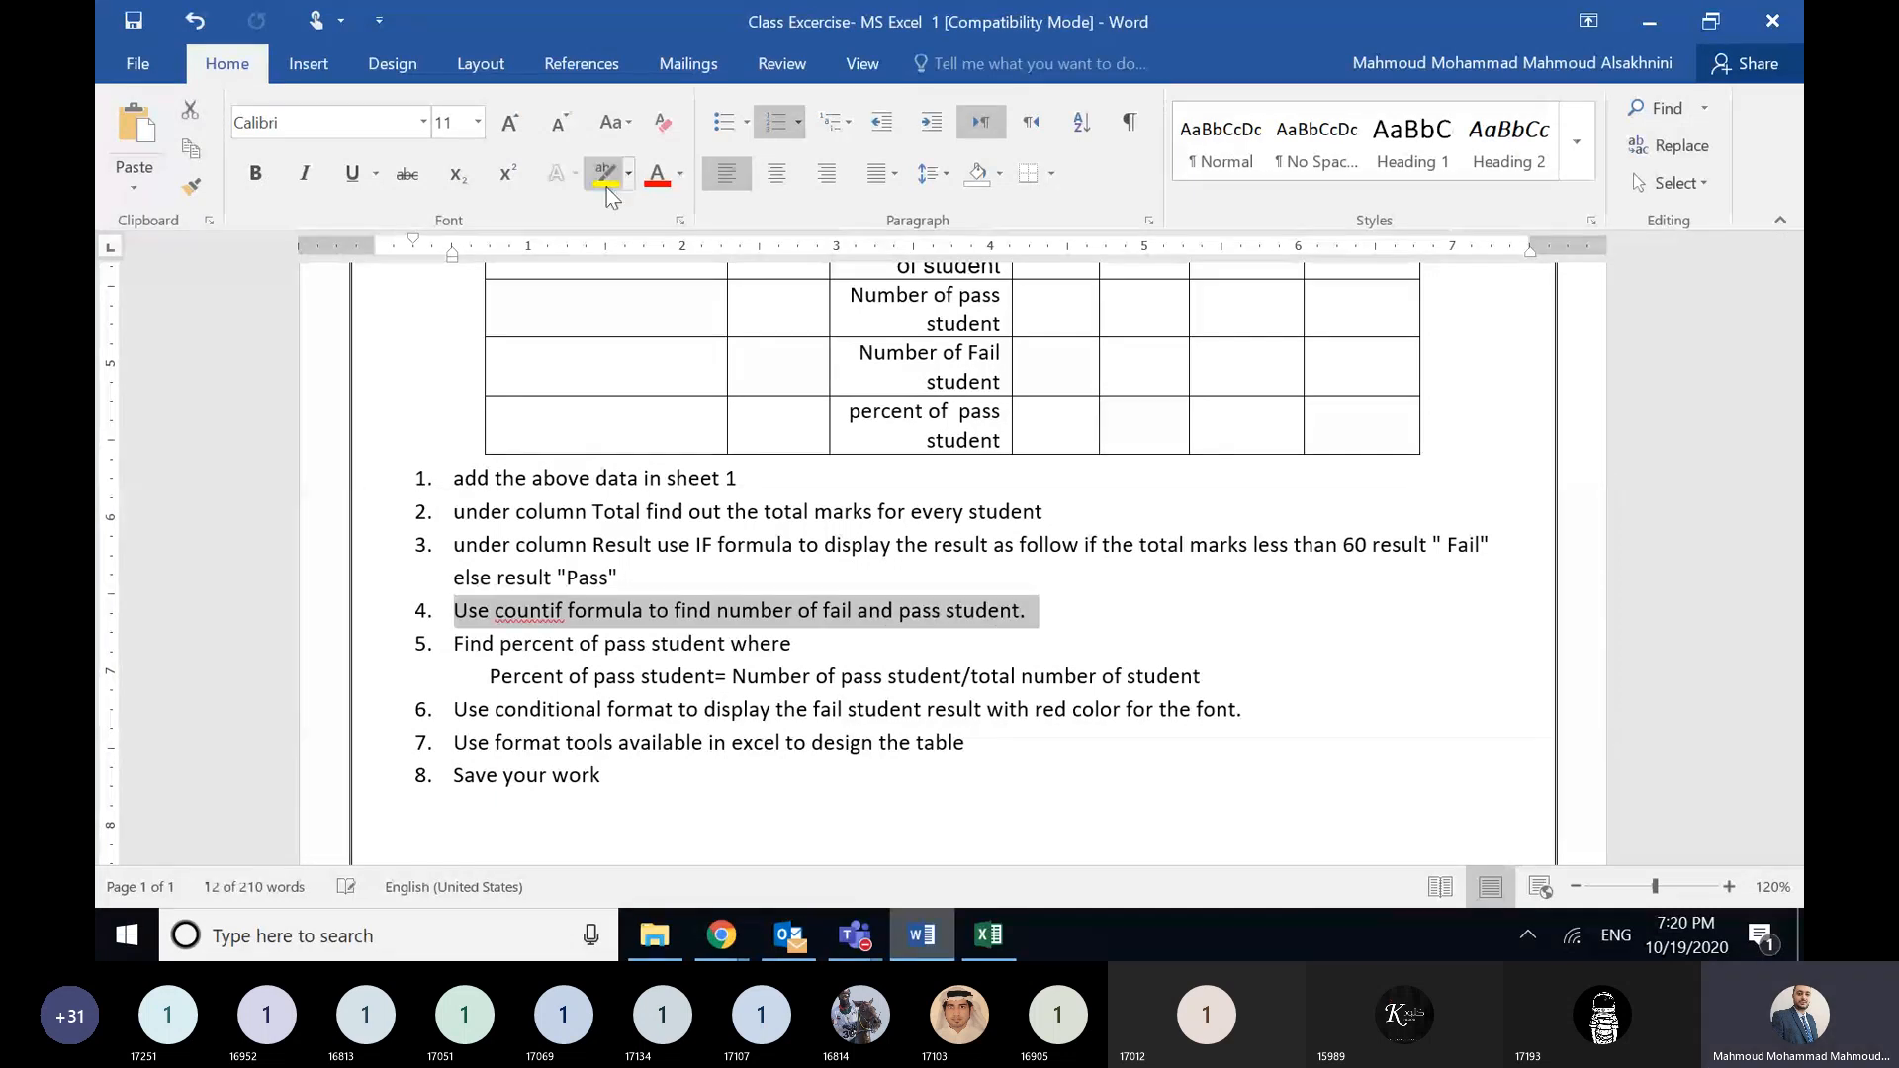
pyautogui.click(604, 175)
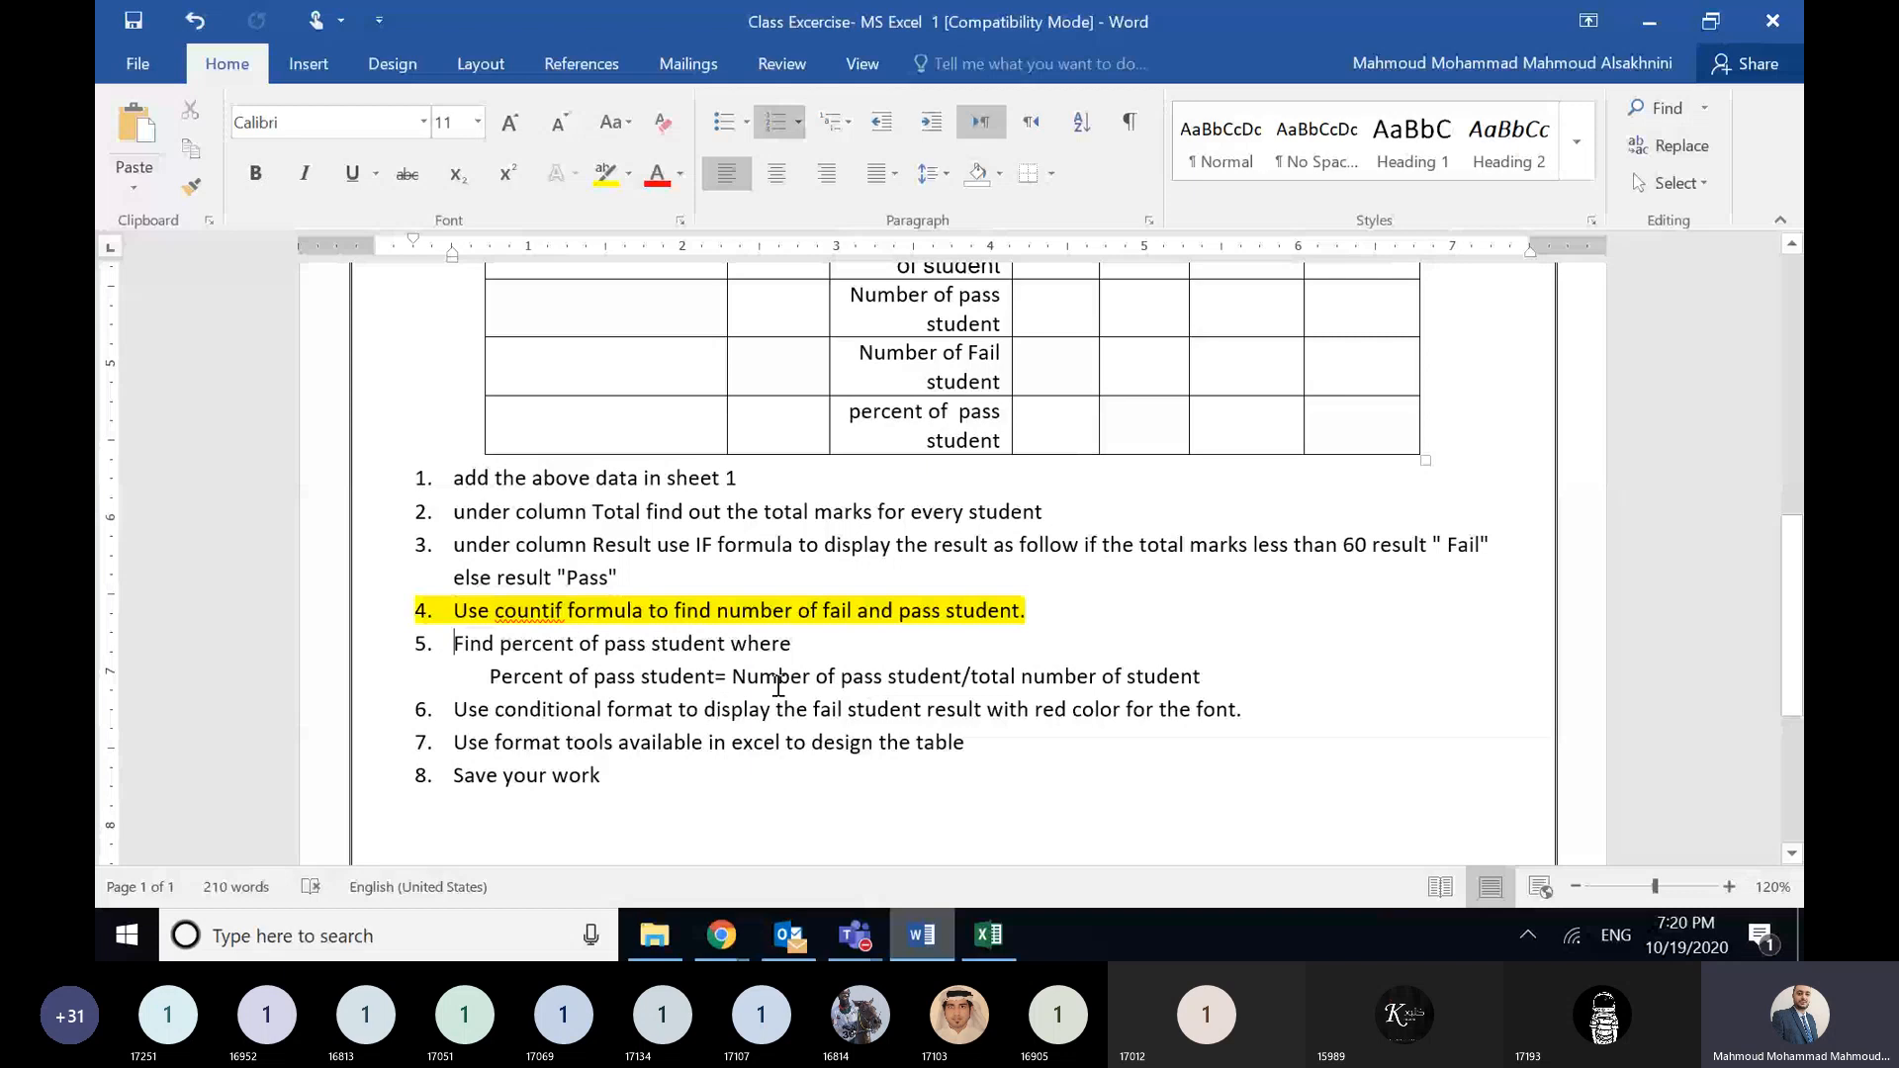
# - Read exercise instruction 3 on using the IF formula for the Result column, selecting its less-than-60 Fail/Pass condition
pyautogui.click(778, 680)
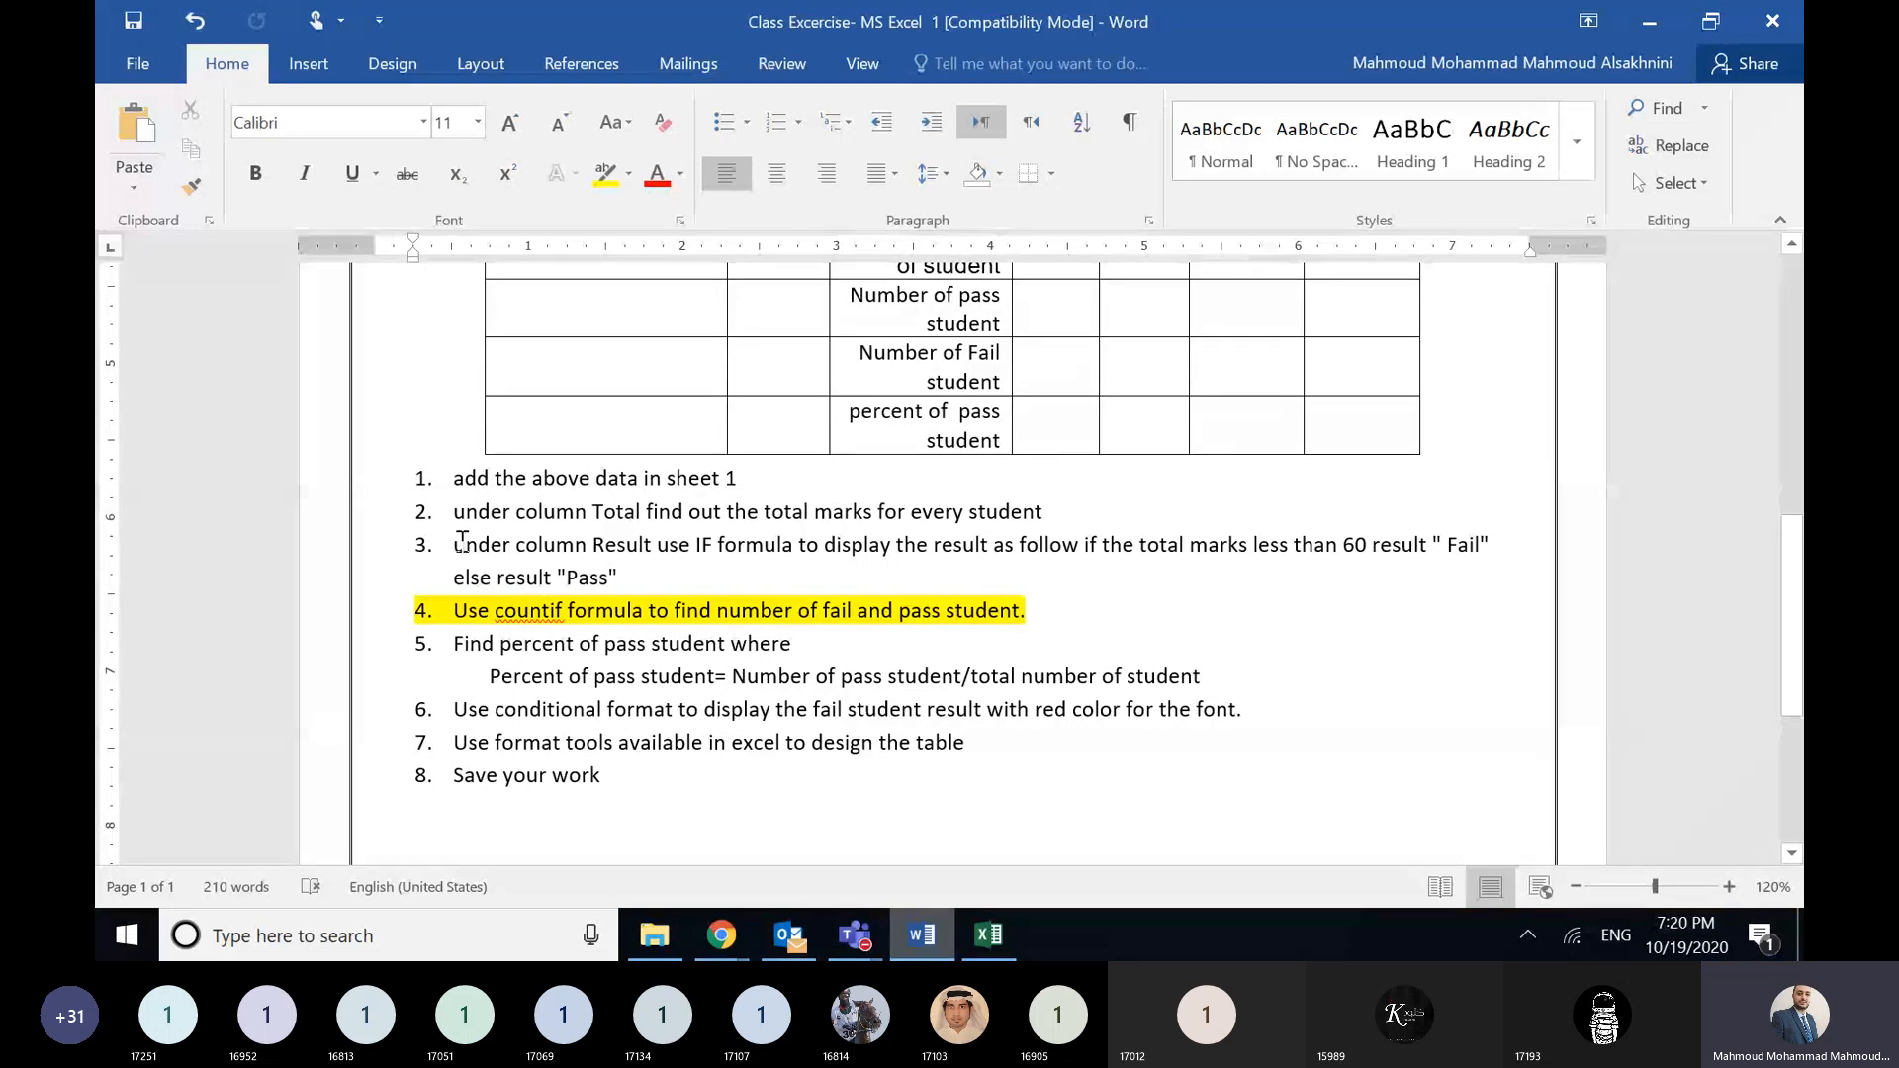
pyautogui.moveTo(461, 543); pyautogui.dragTo(1028, 554)
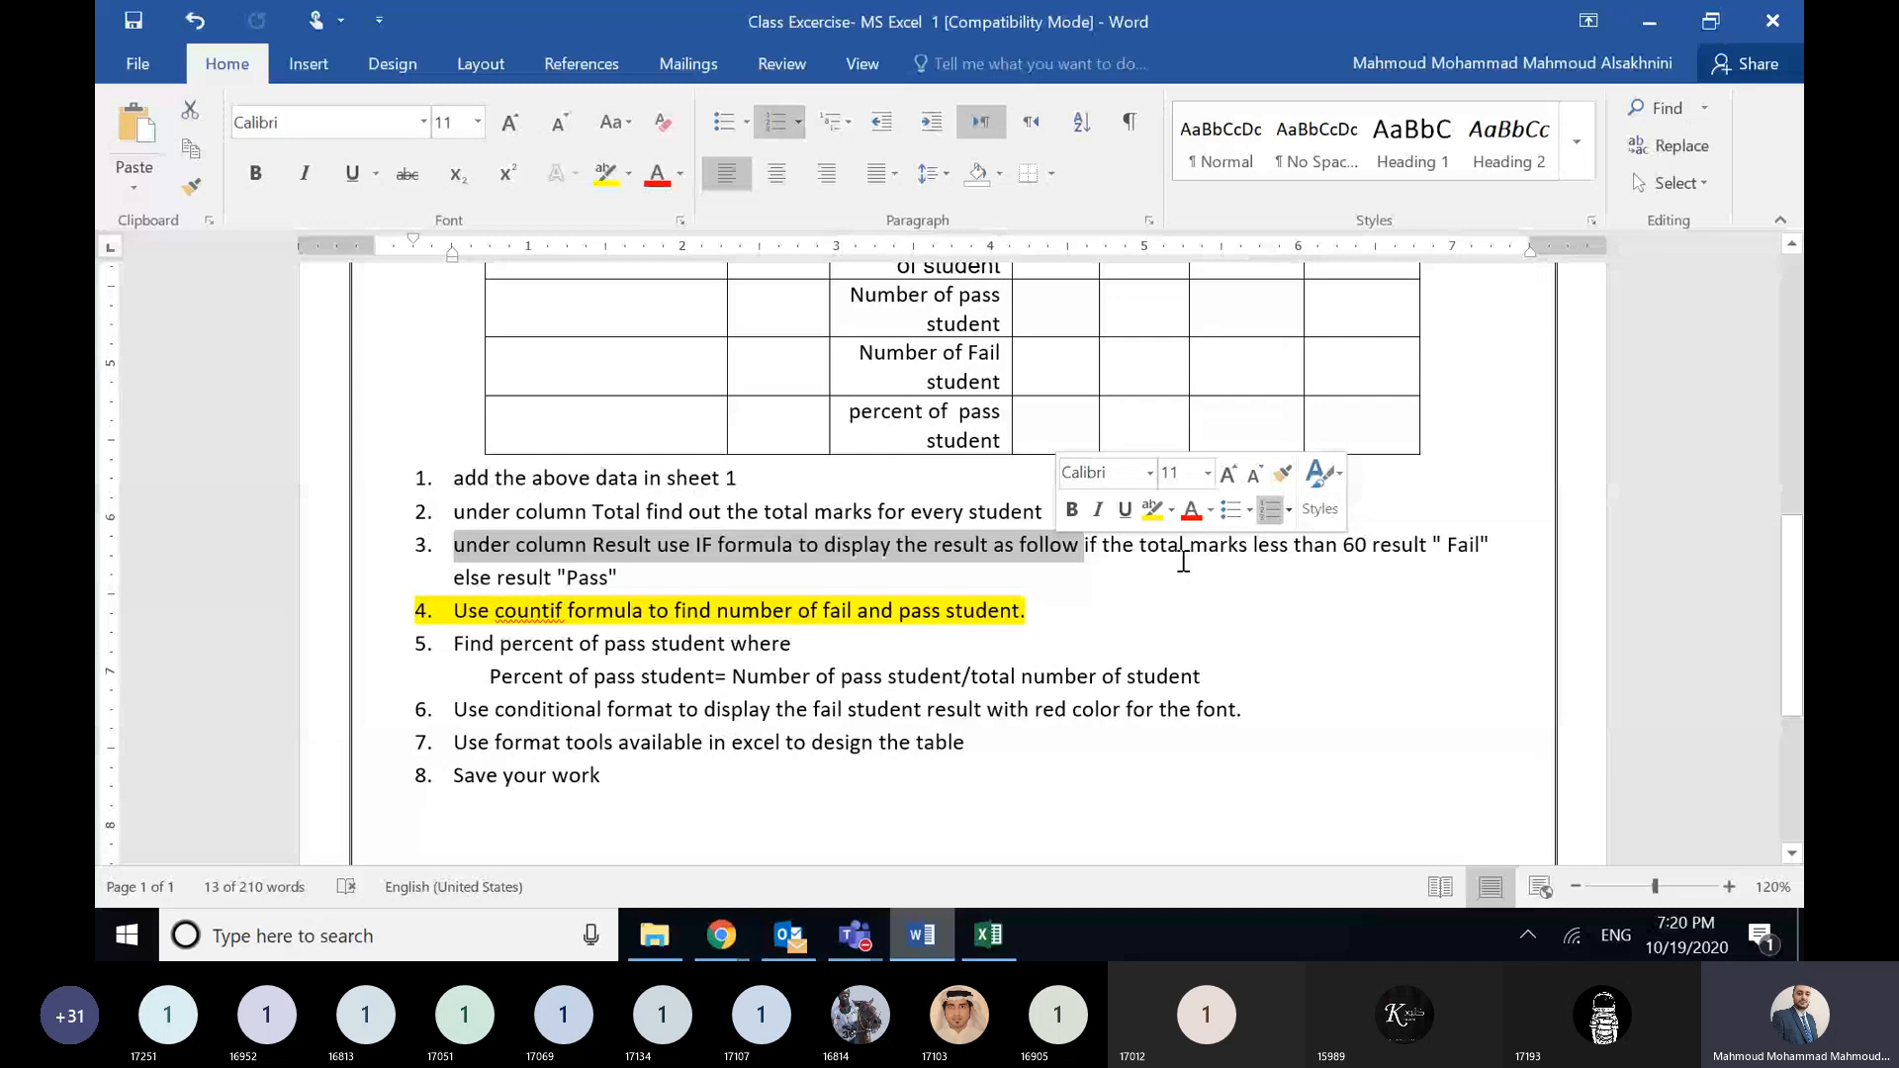
pyautogui.moveTo(1085, 545); pyautogui.dragTo(623, 580)
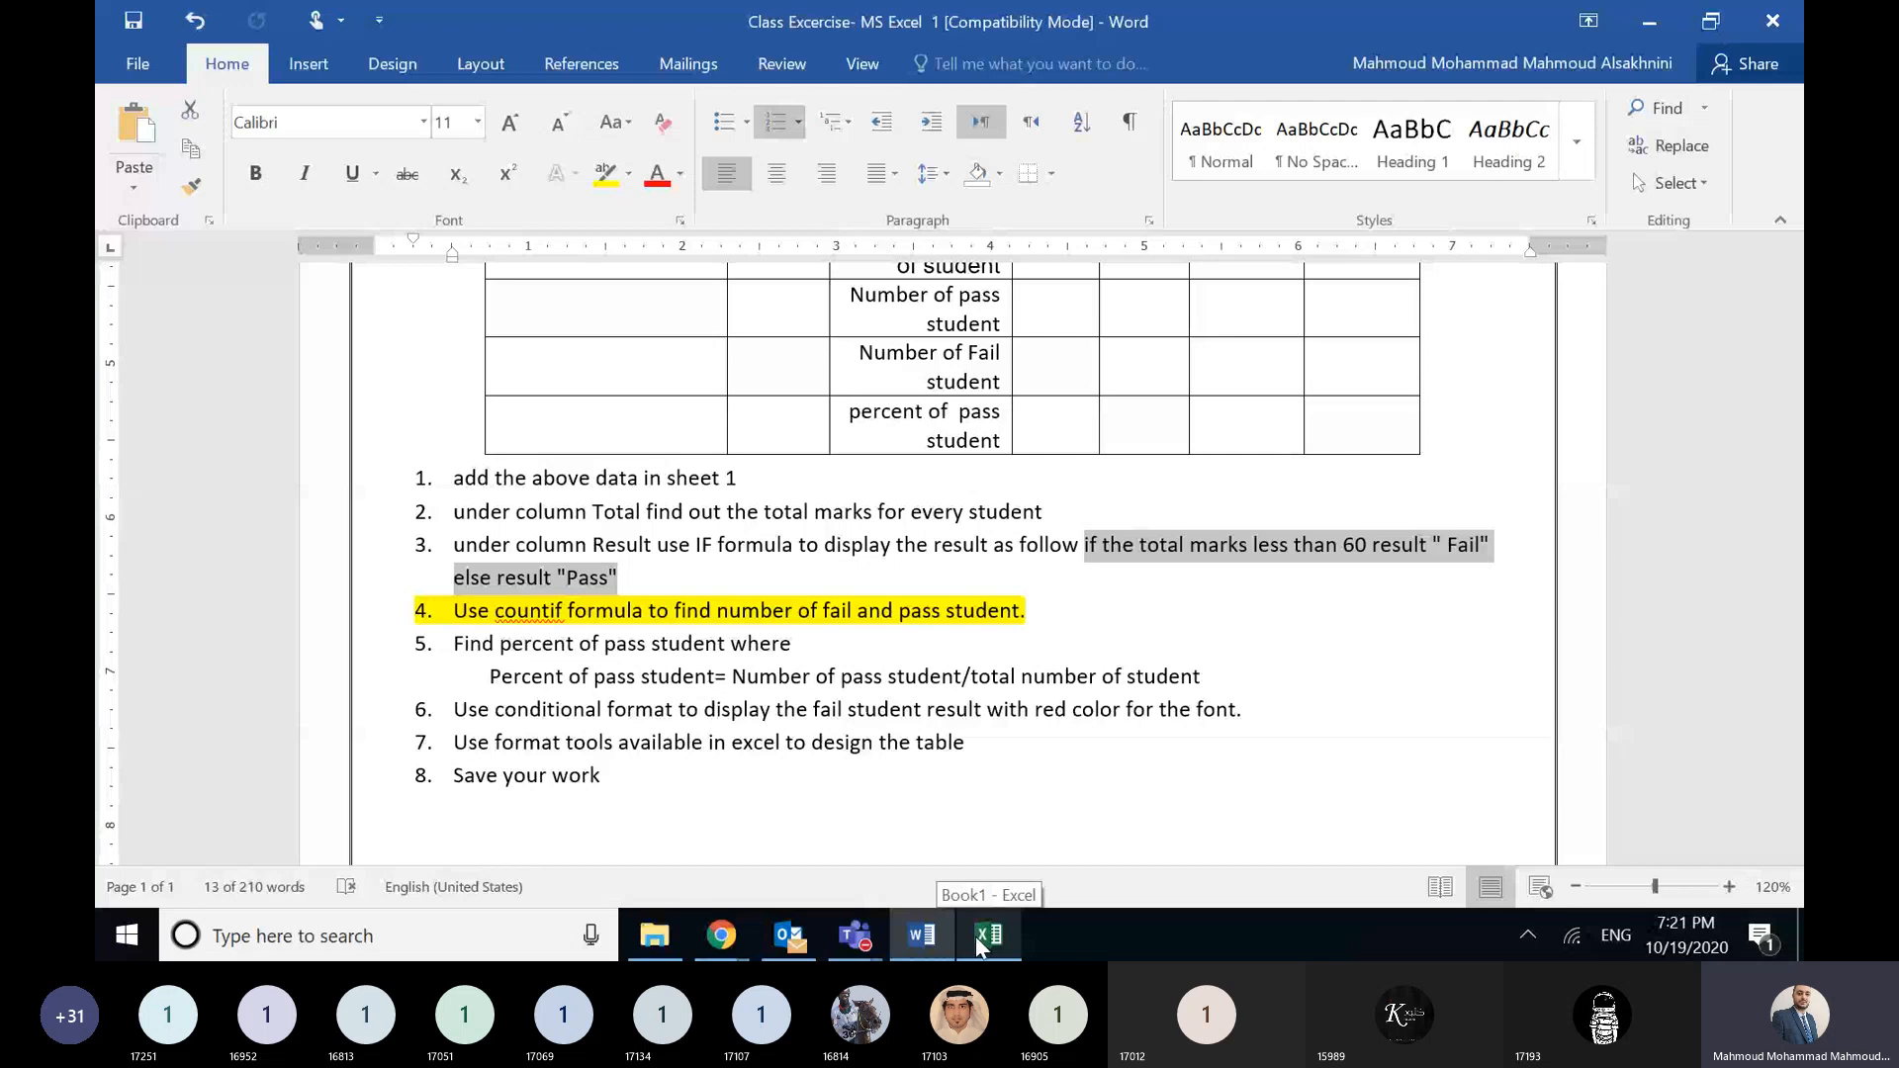
# - Switch to Excel and open Insert Function for cell F4 to browse the functions in the All category
pyautogui.click(979, 942)
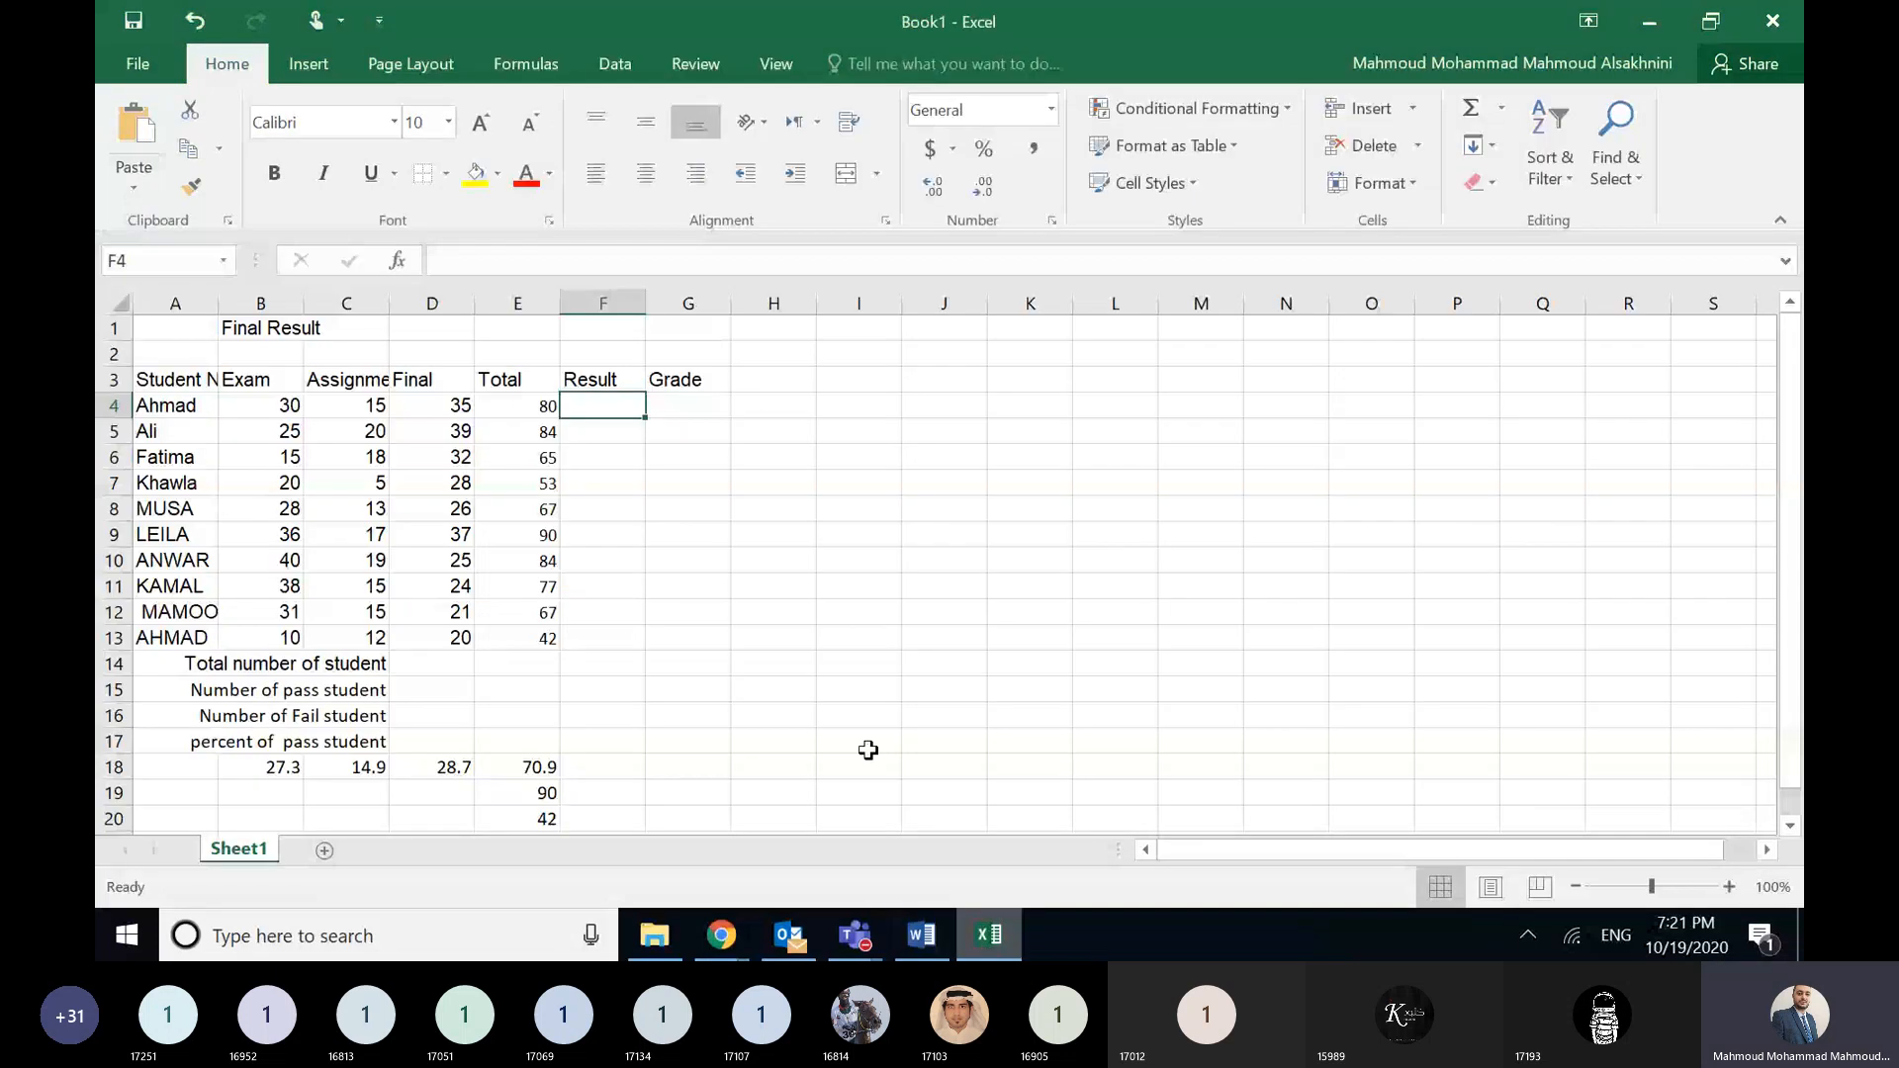
pyautogui.click(1510, 108)
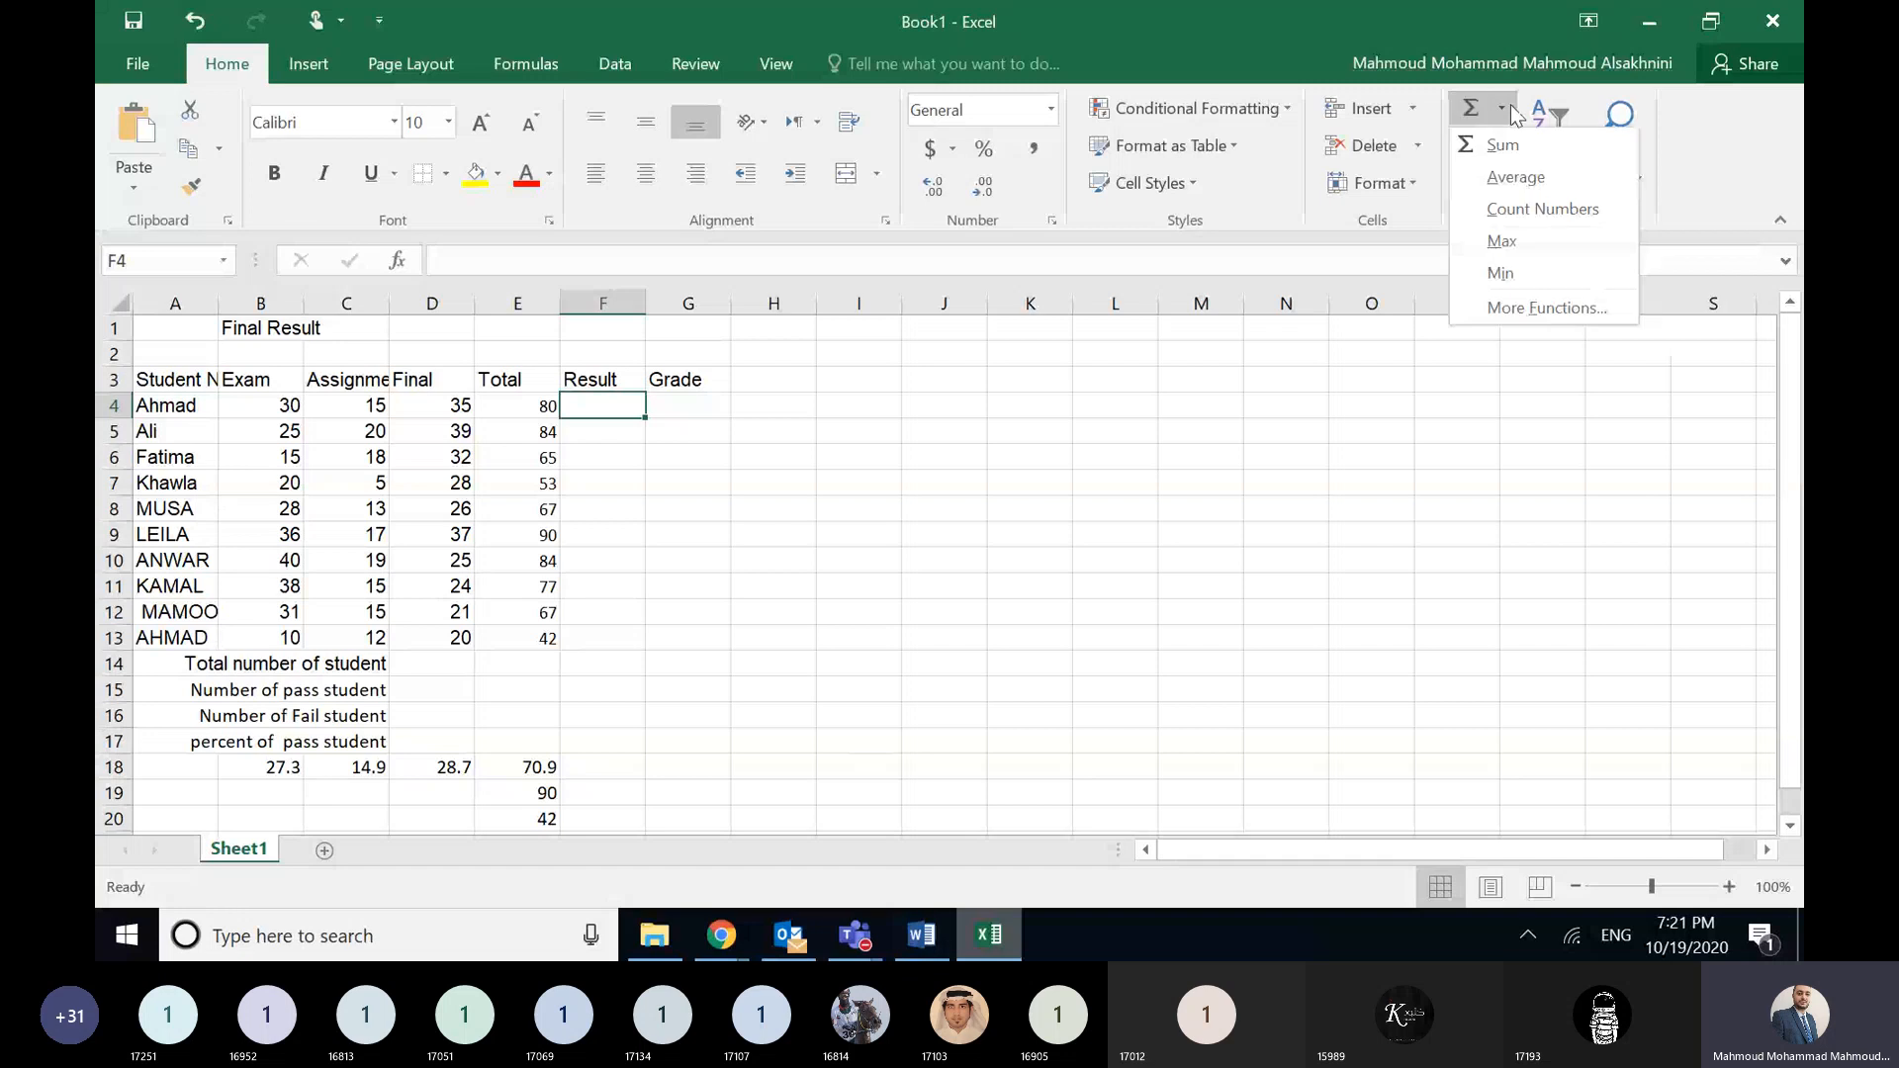
pyautogui.click(1529, 308)
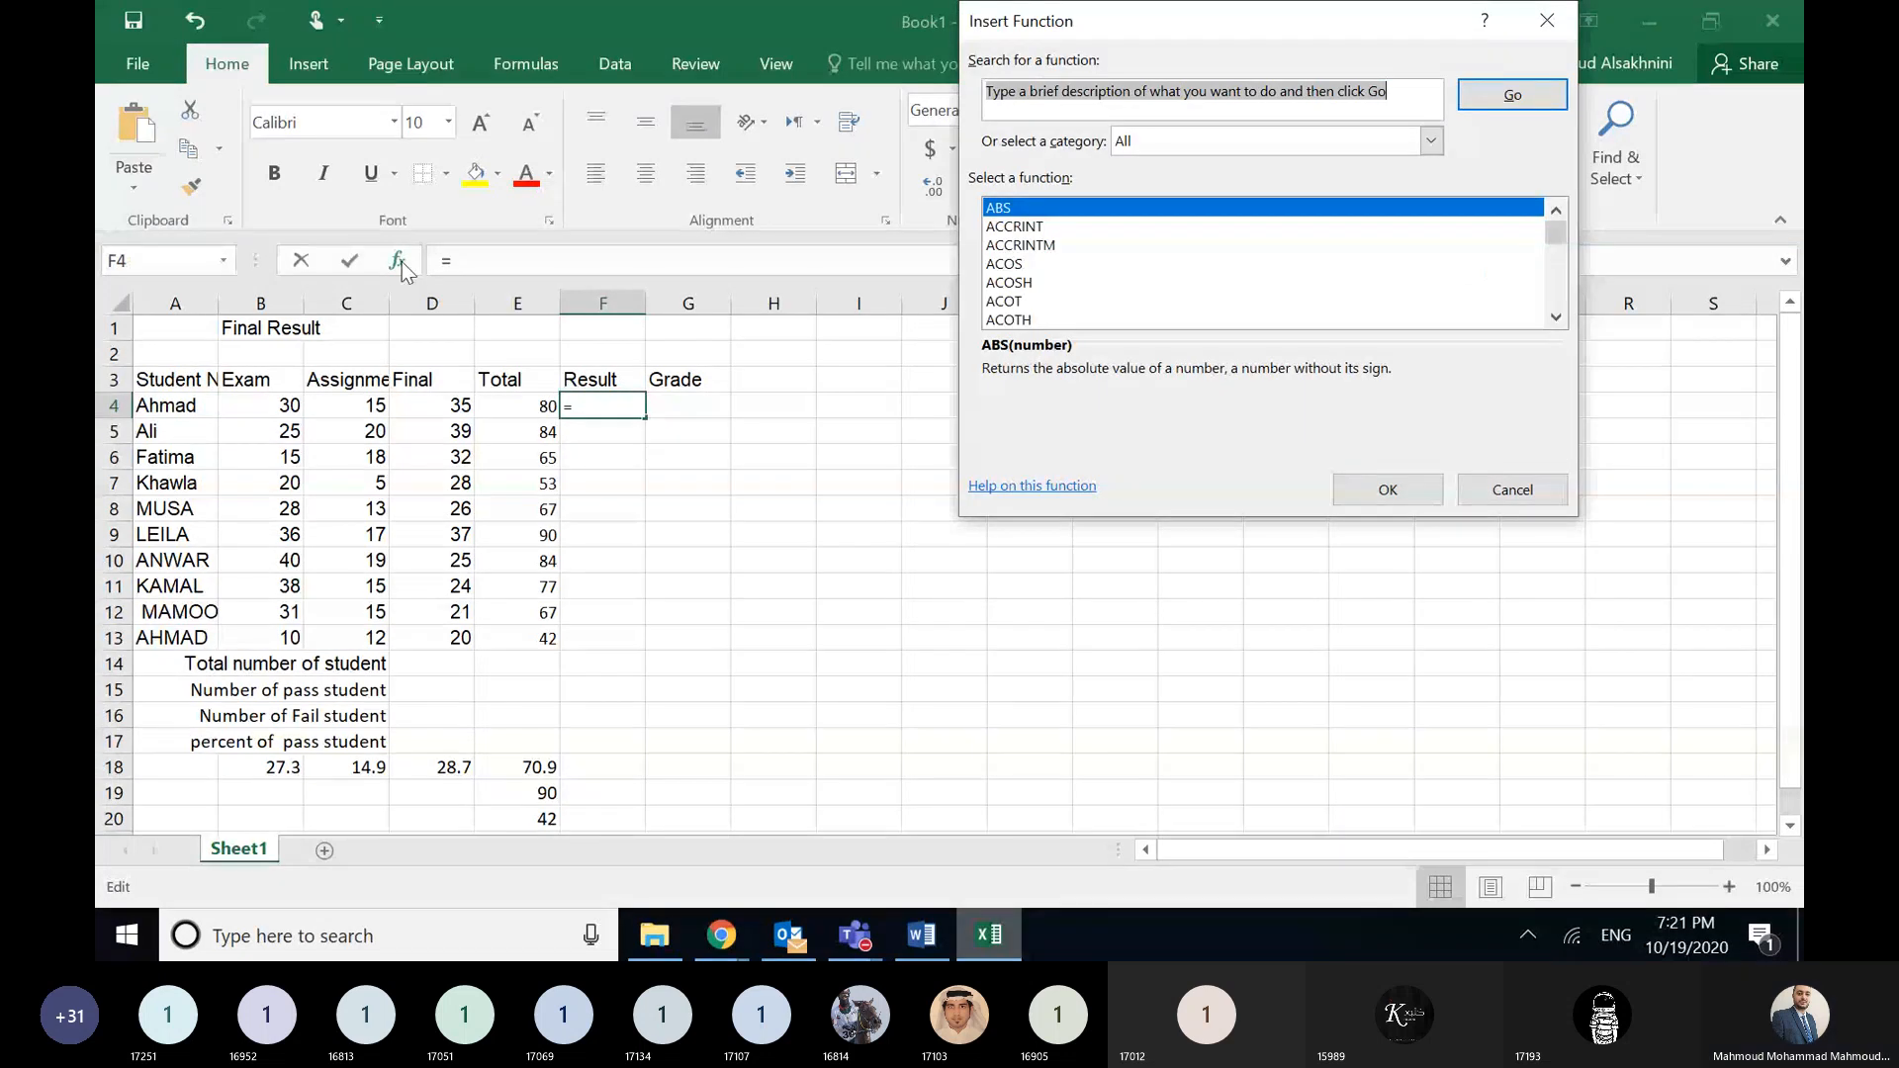
pyautogui.click(1047, 277)
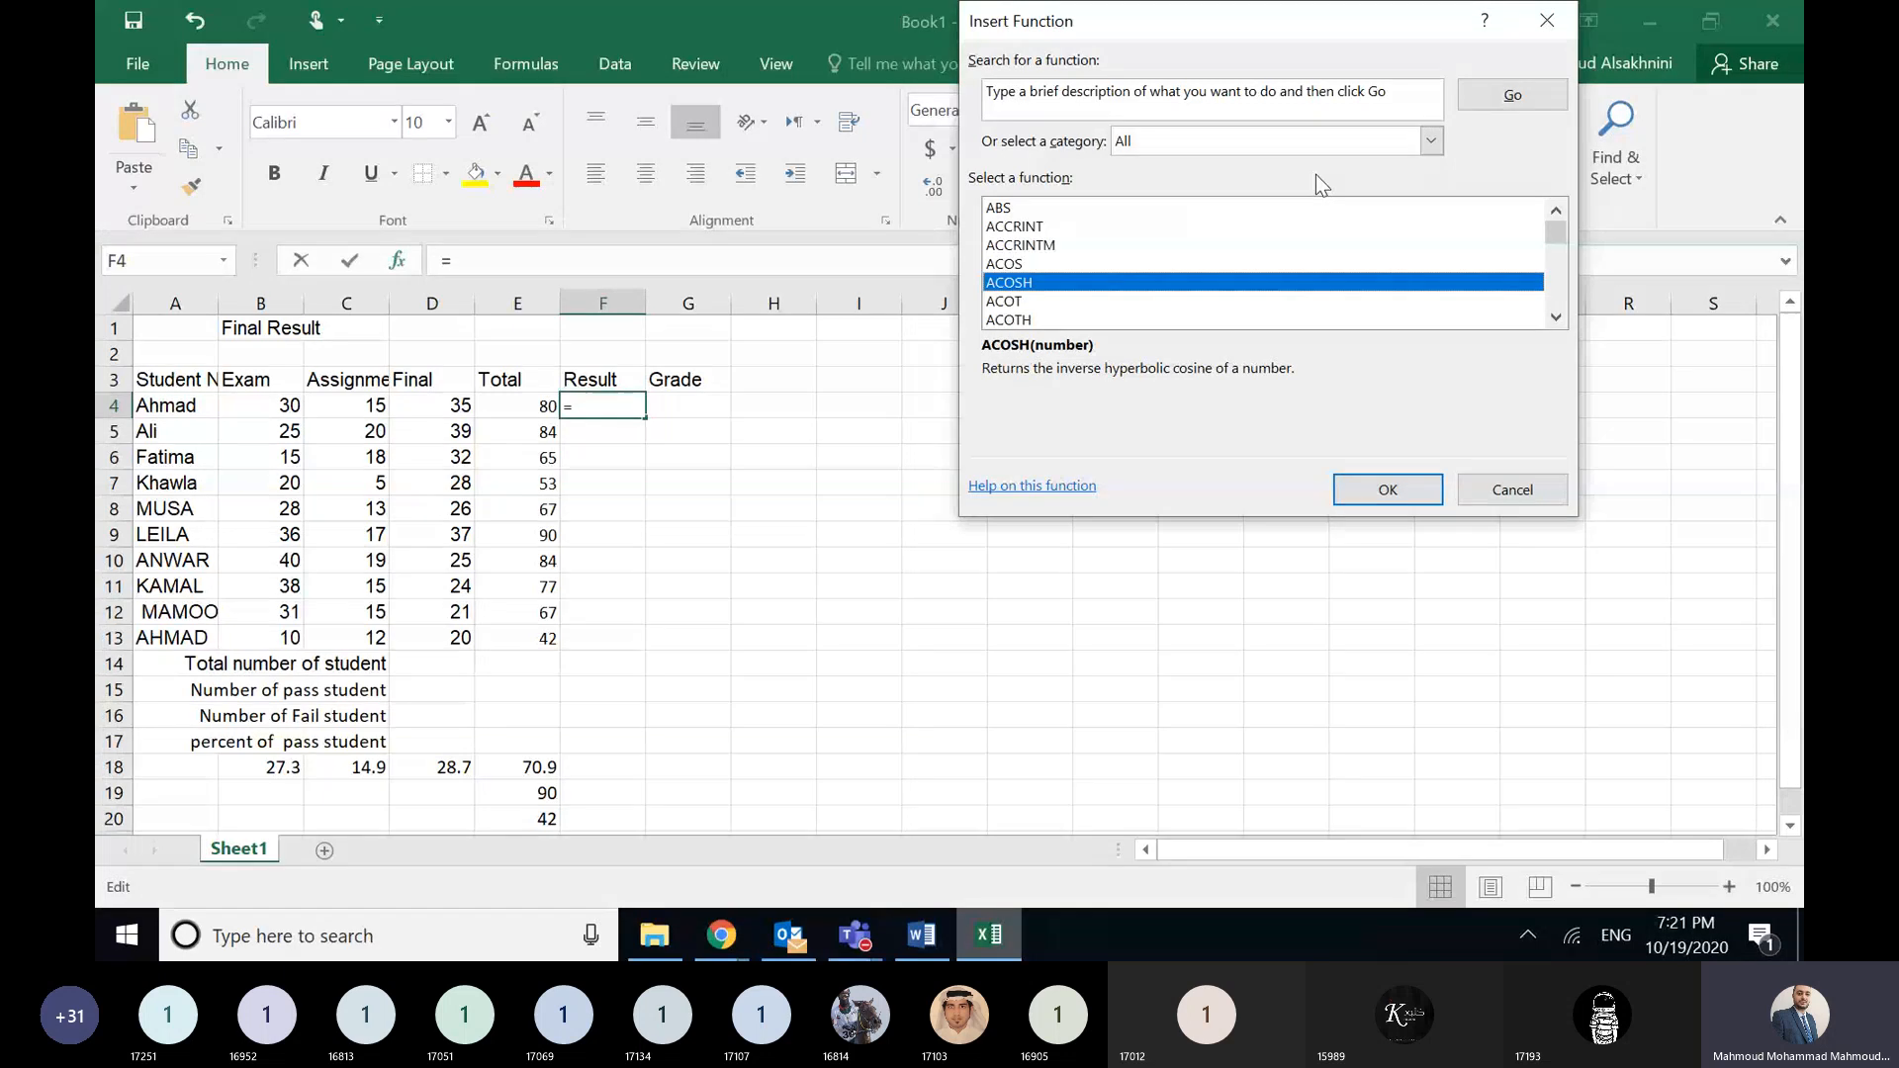
pyautogui.click(1550, 325)
pyautogui.click(1555, 317)
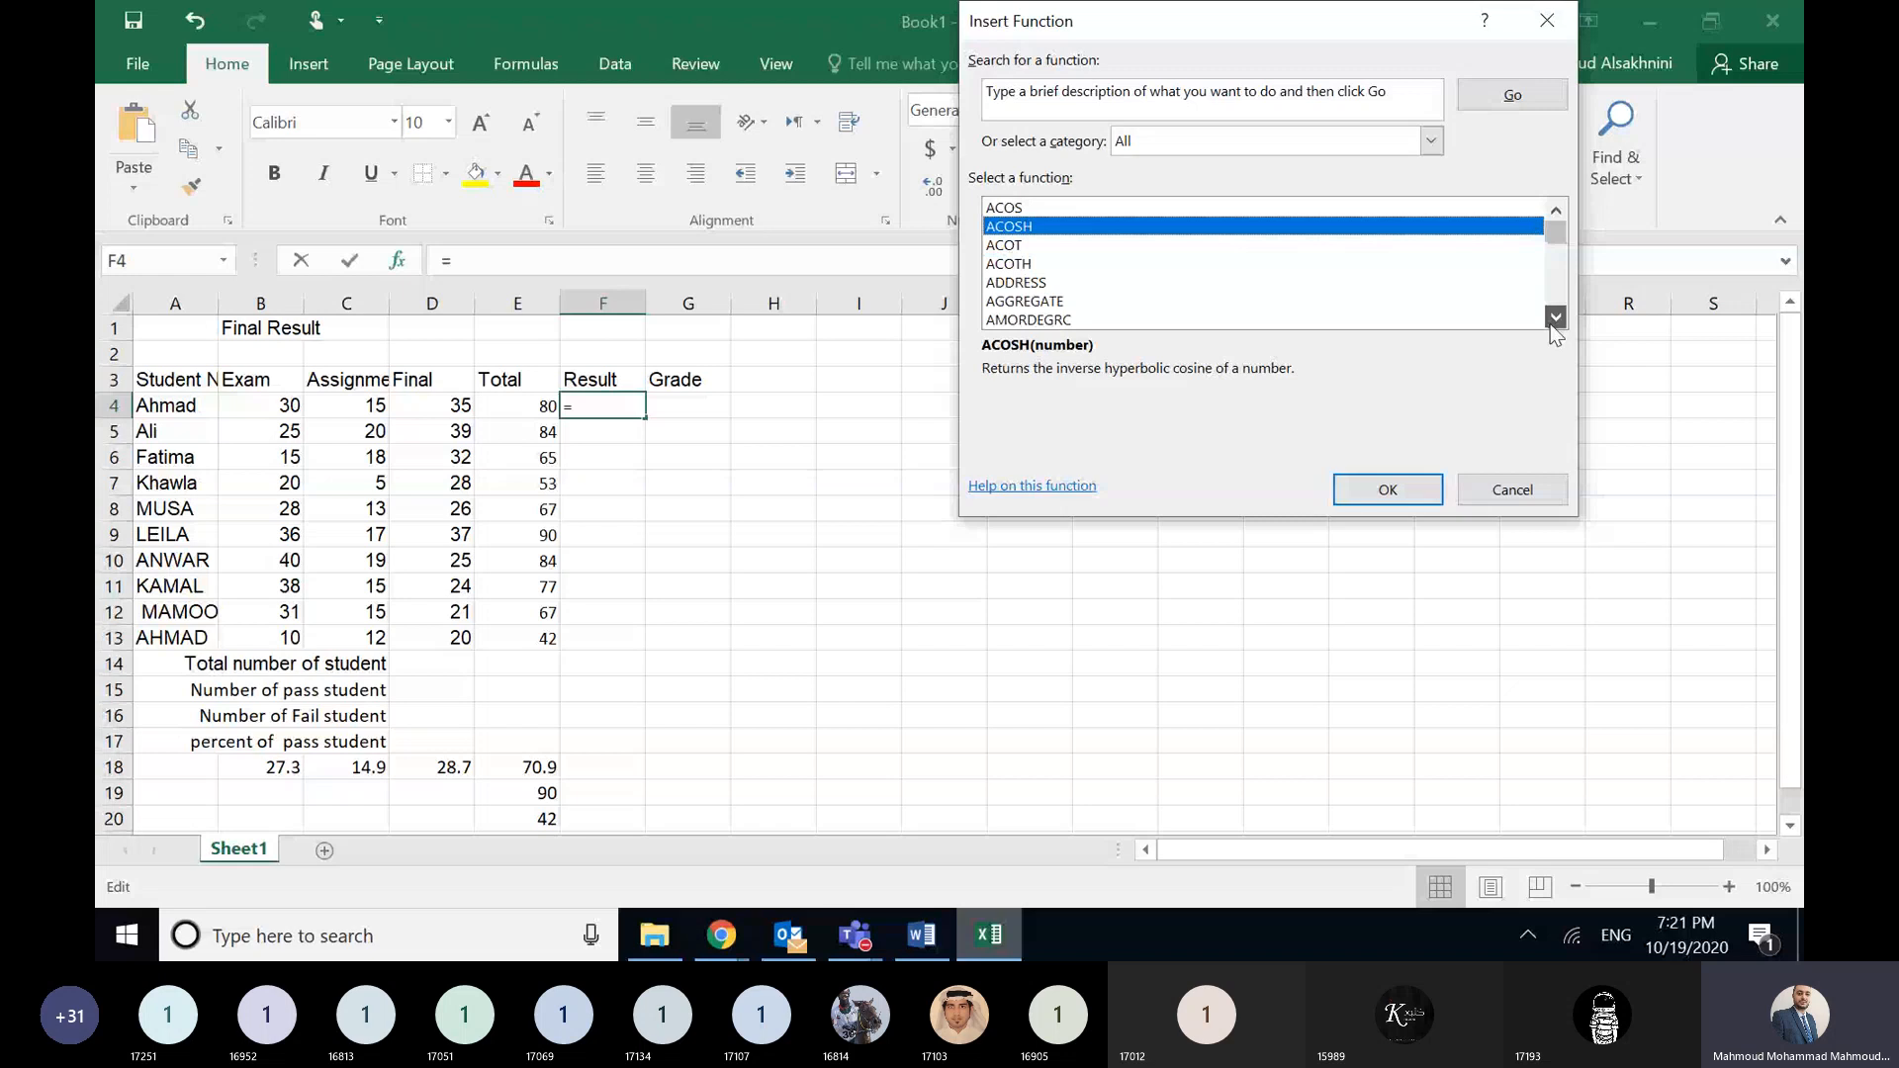
pyautogui.click(1555, 317)
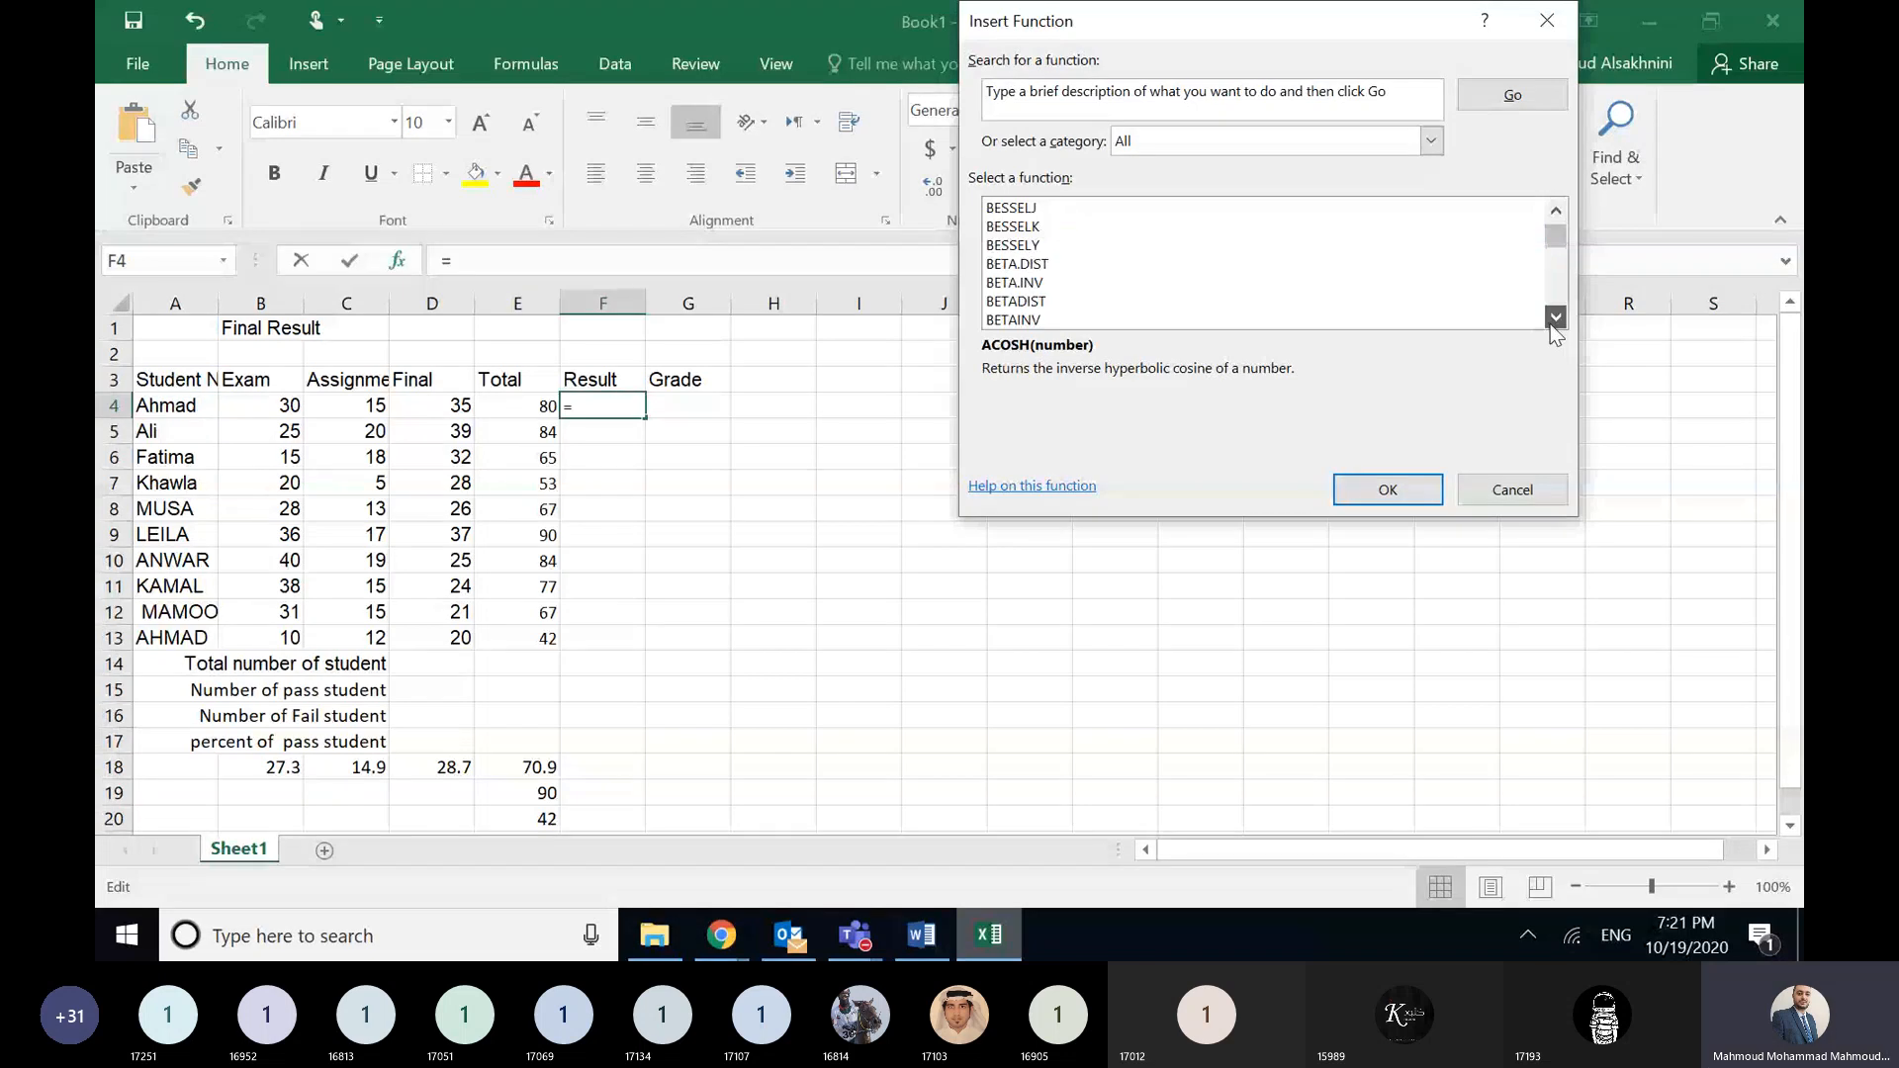
# - Choose the IF function from the Most Recently Used category and open its arguments for F4
pyautogui.click(1335, 142)
pyautogui.click(1333, 167)
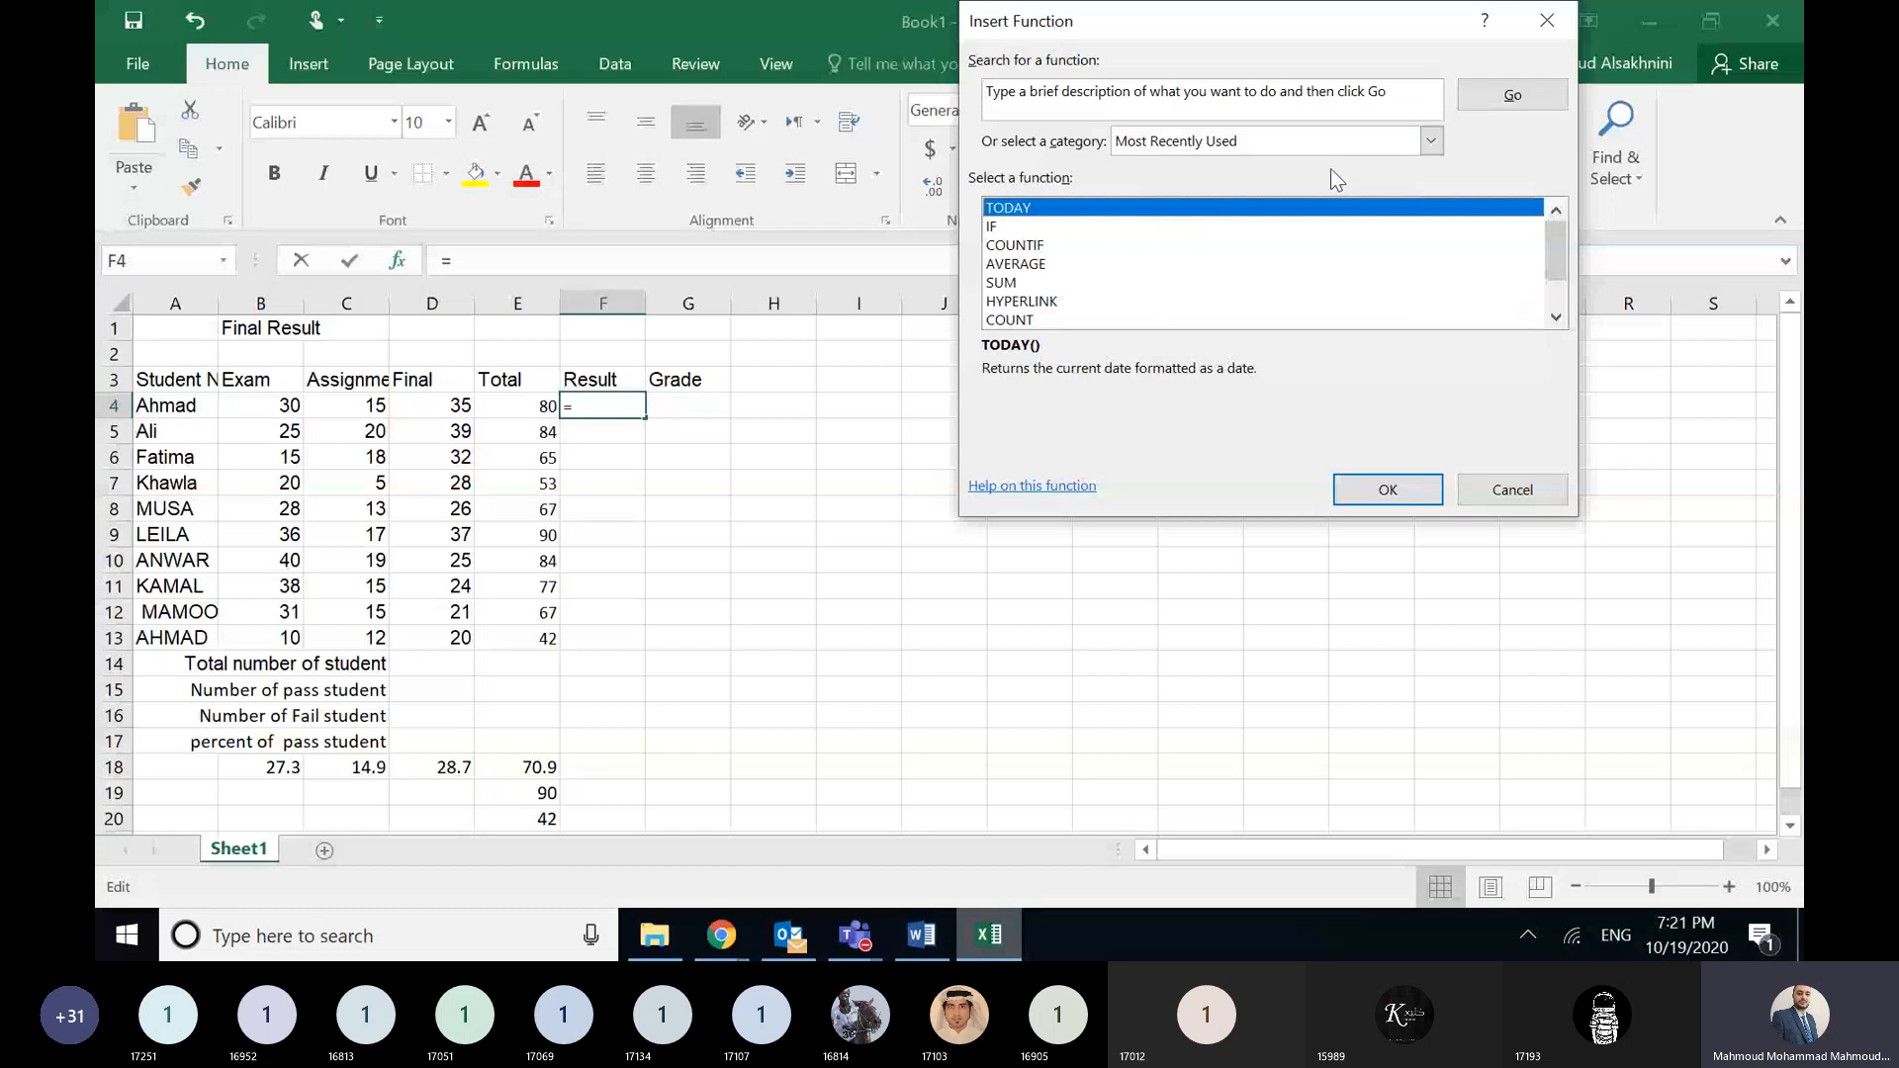
pyautogui.click(1335, 225)
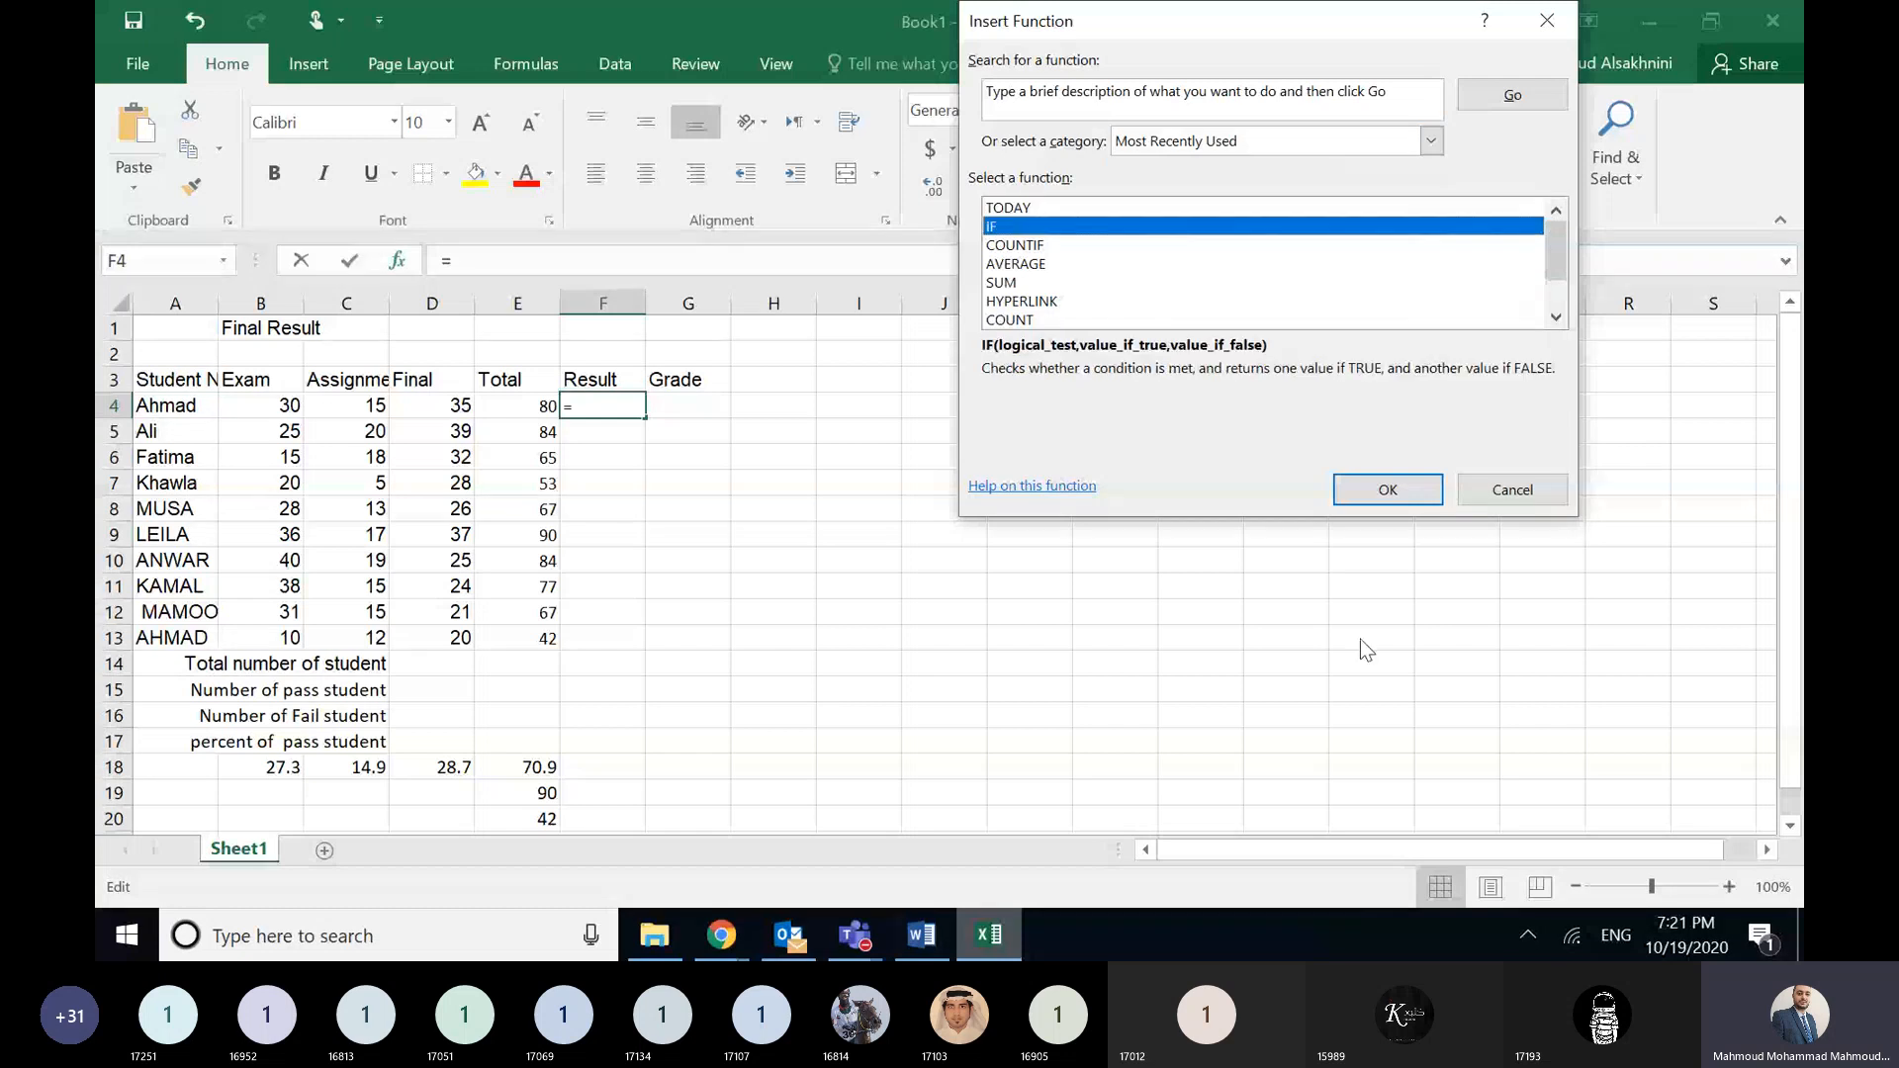
pyautogui.click(1283, 151)
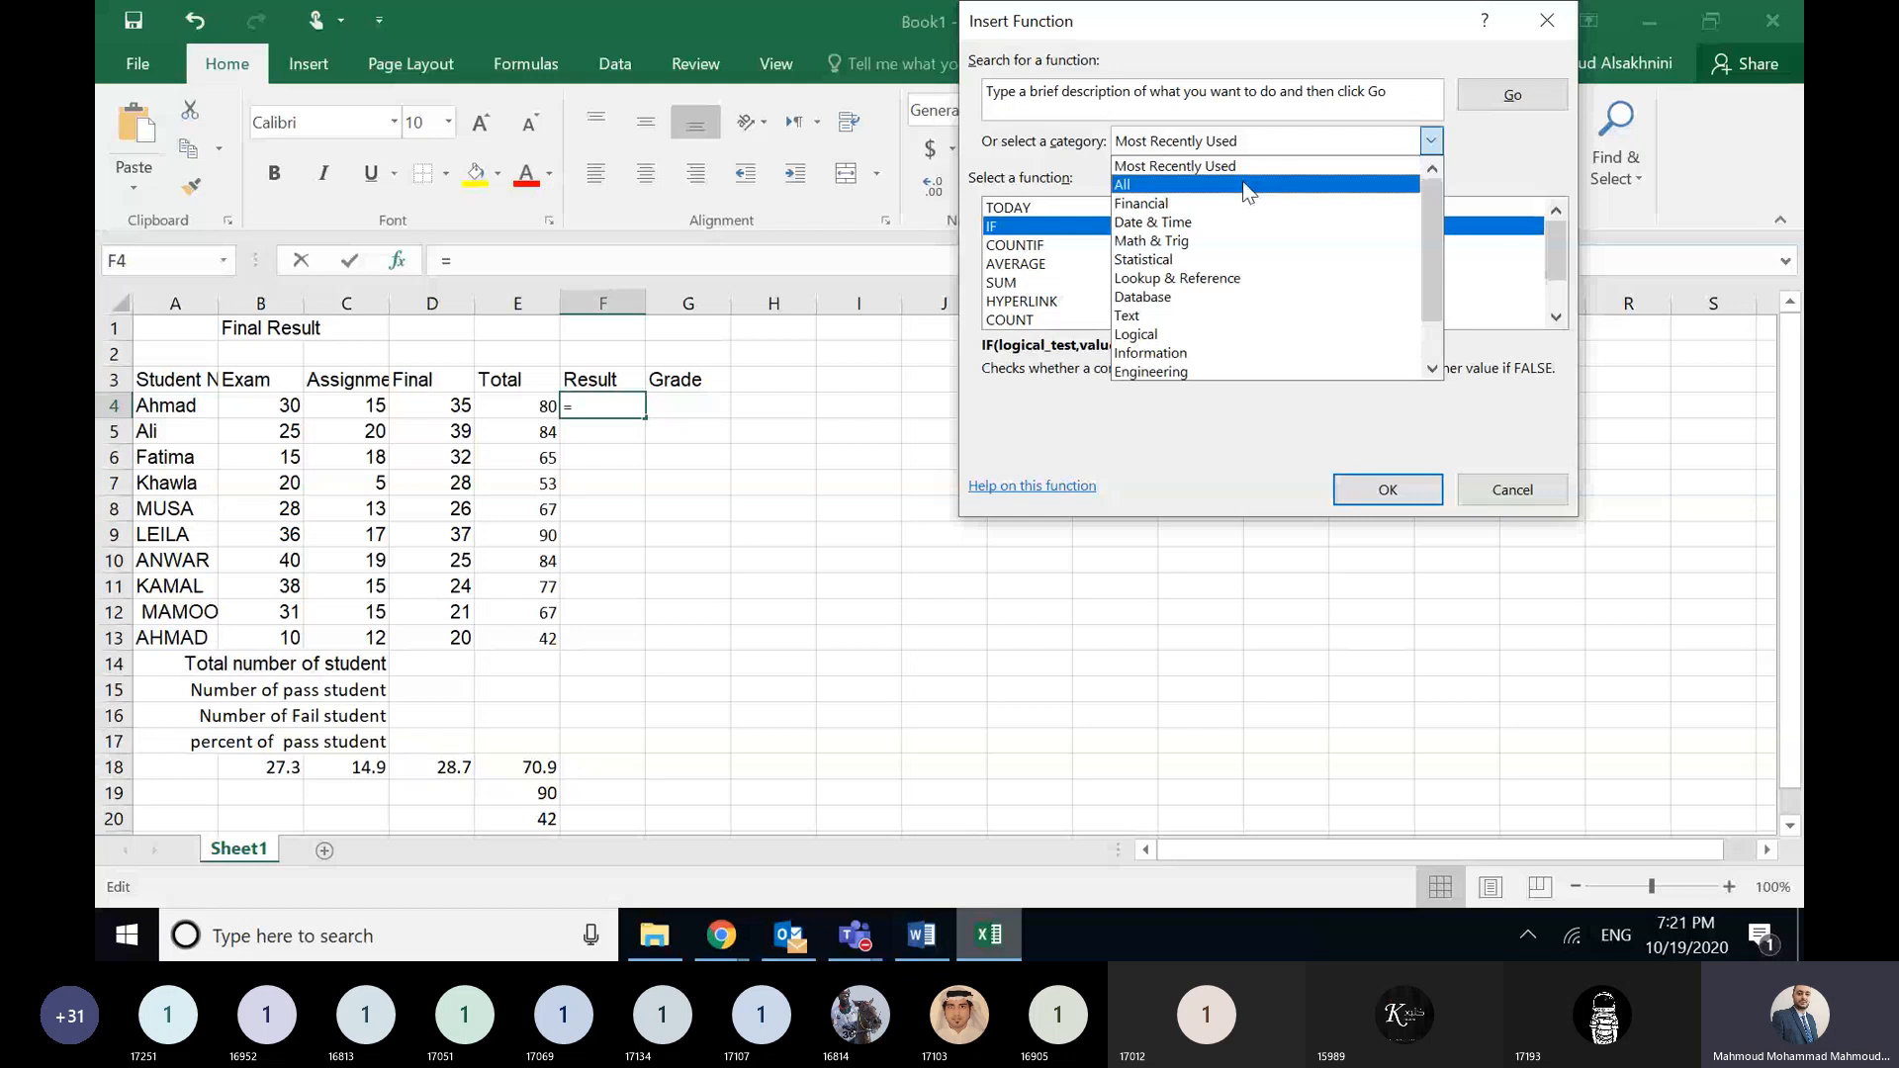
pyautogui.click(1477, 180)
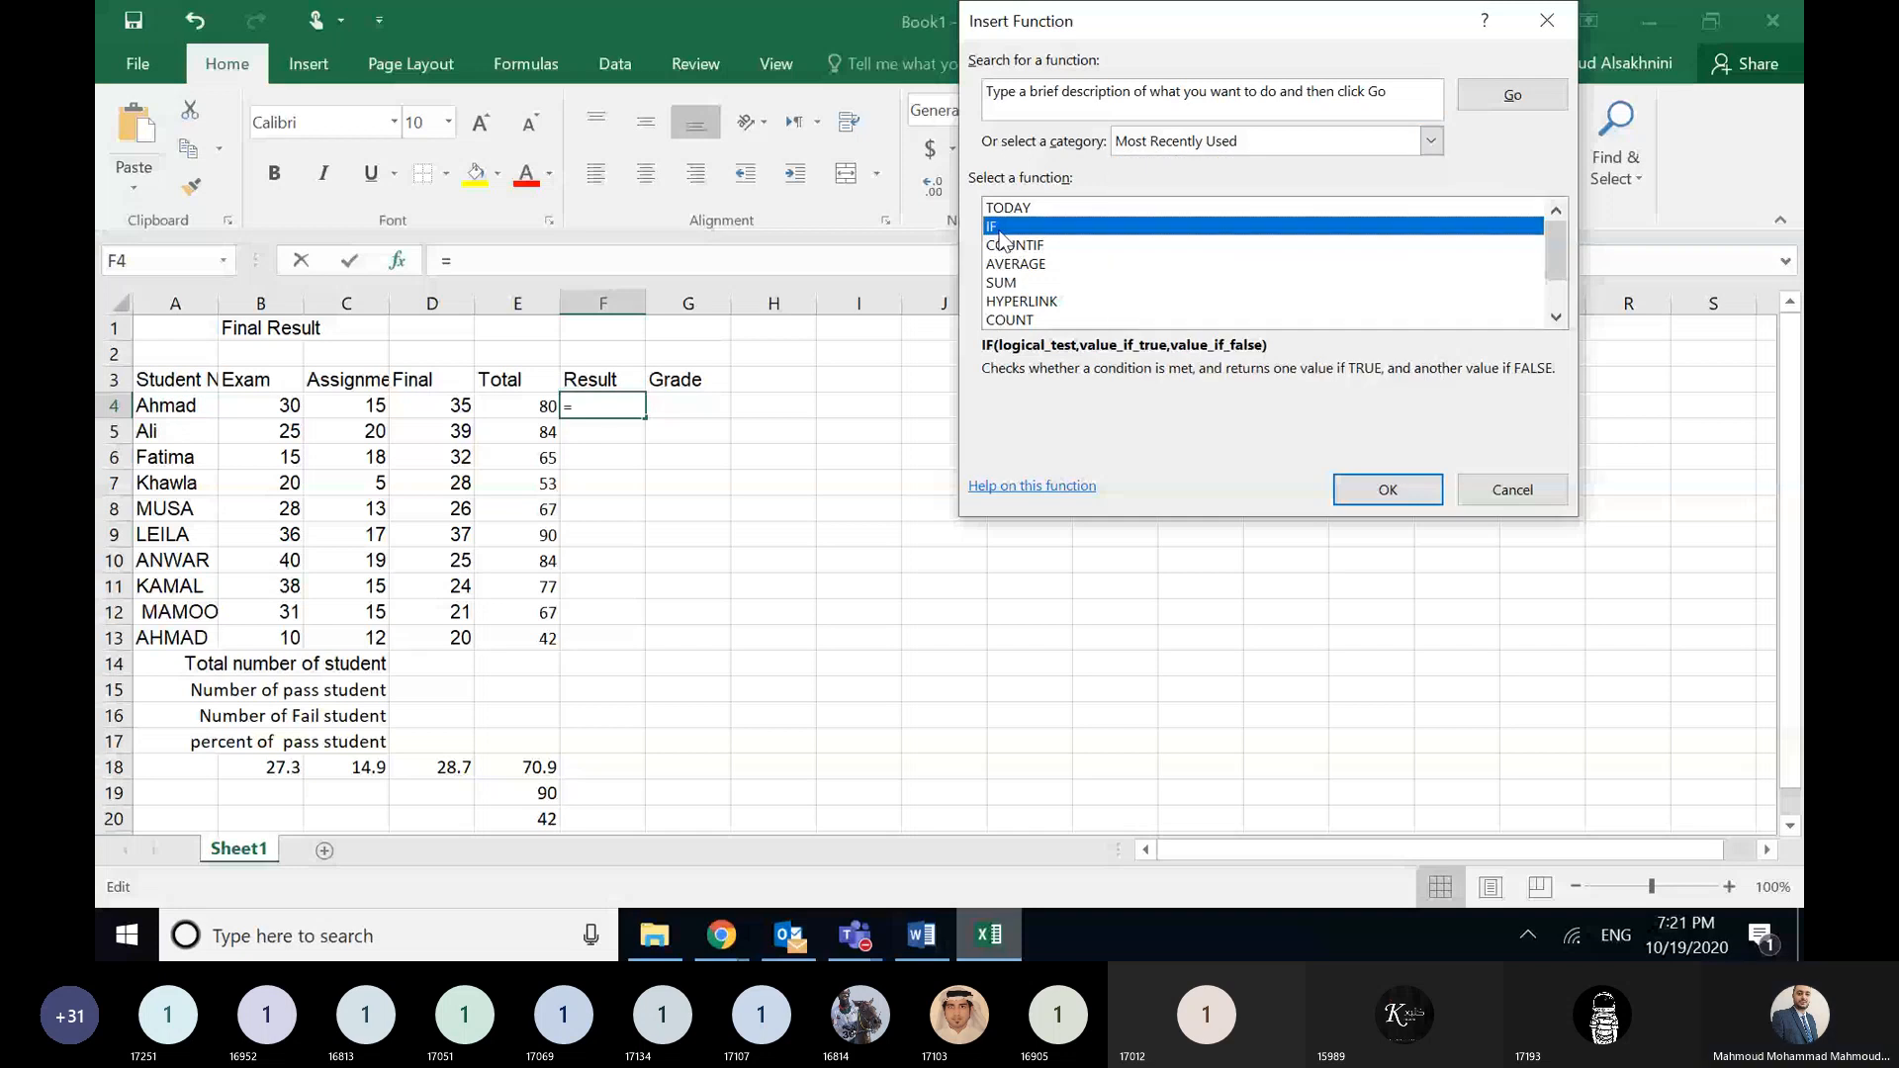
pyautogui.click(1393, 491)
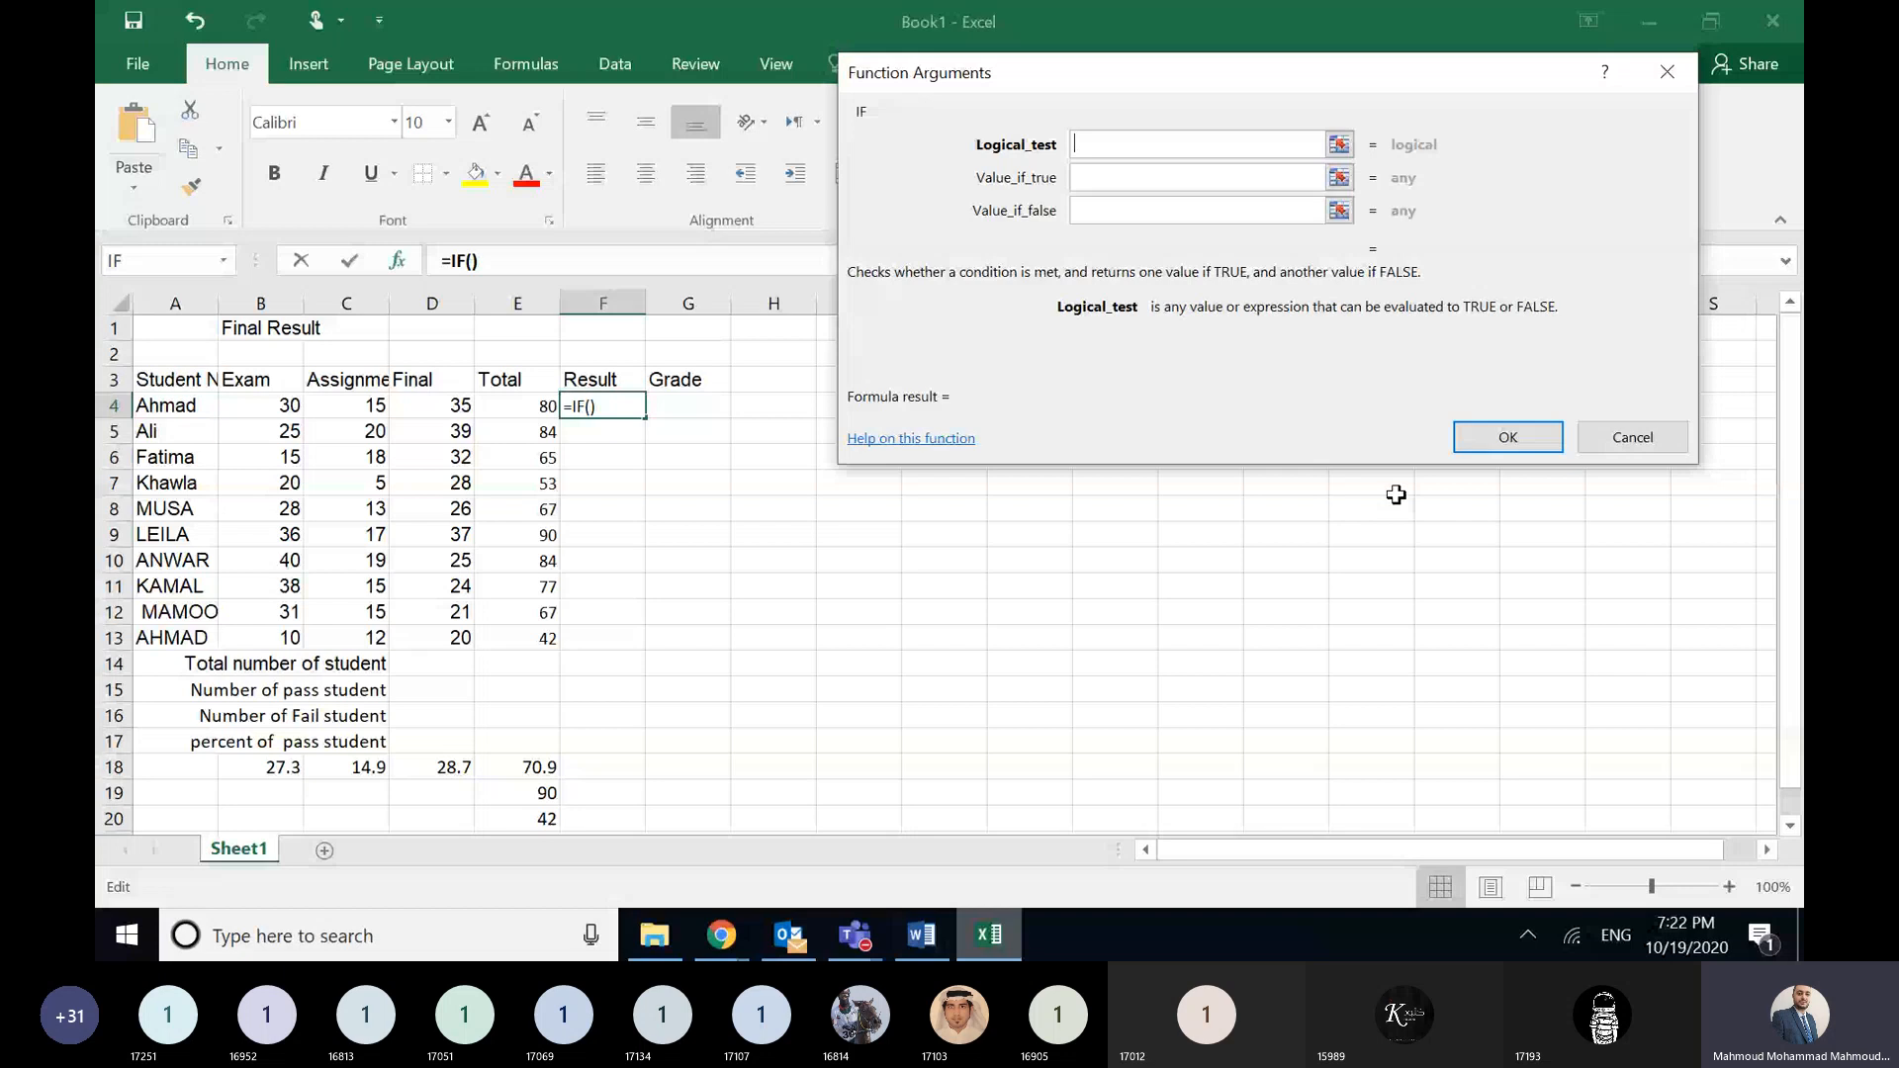
# - Reference the total mark in E4 in IF's logical test, checking the Result condition in the Word exercise
pyautogui.hotkey('alt', 'Tab')
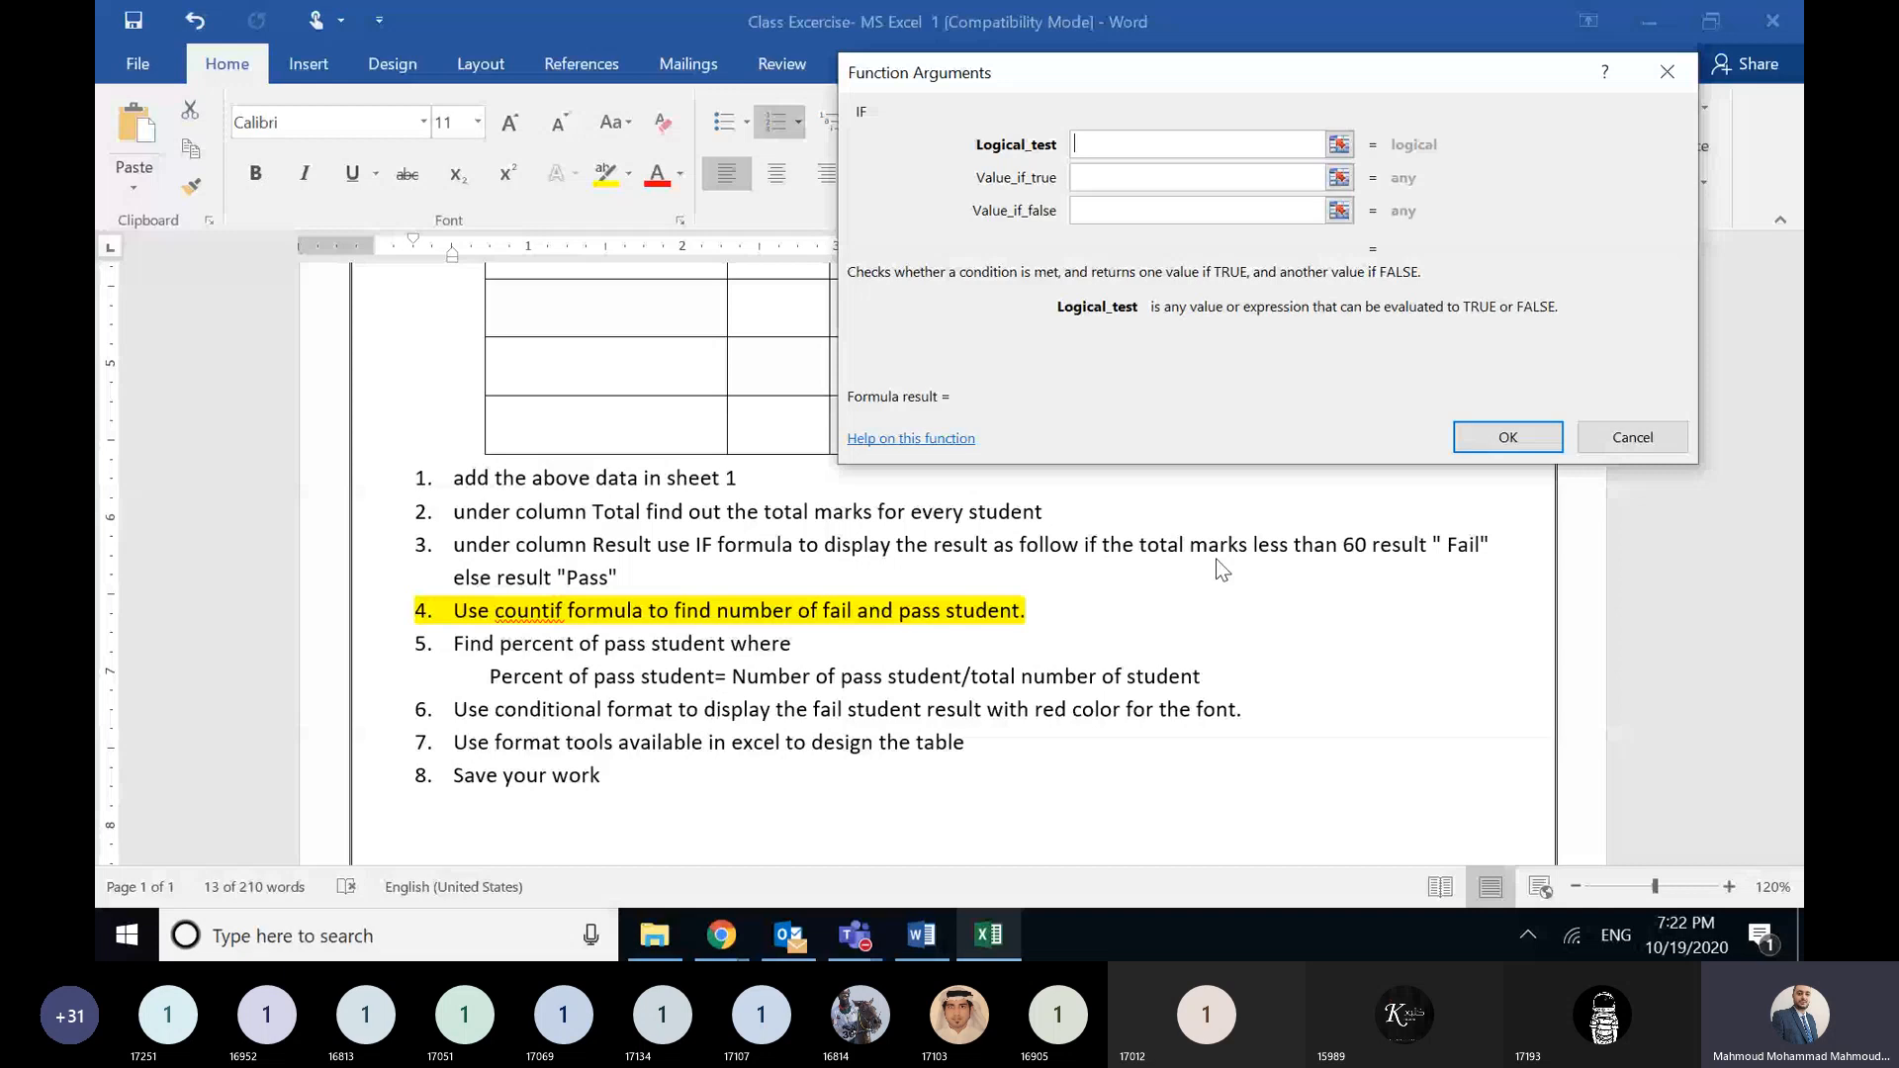
pyautogui.hotkey('alt', 'Tab')
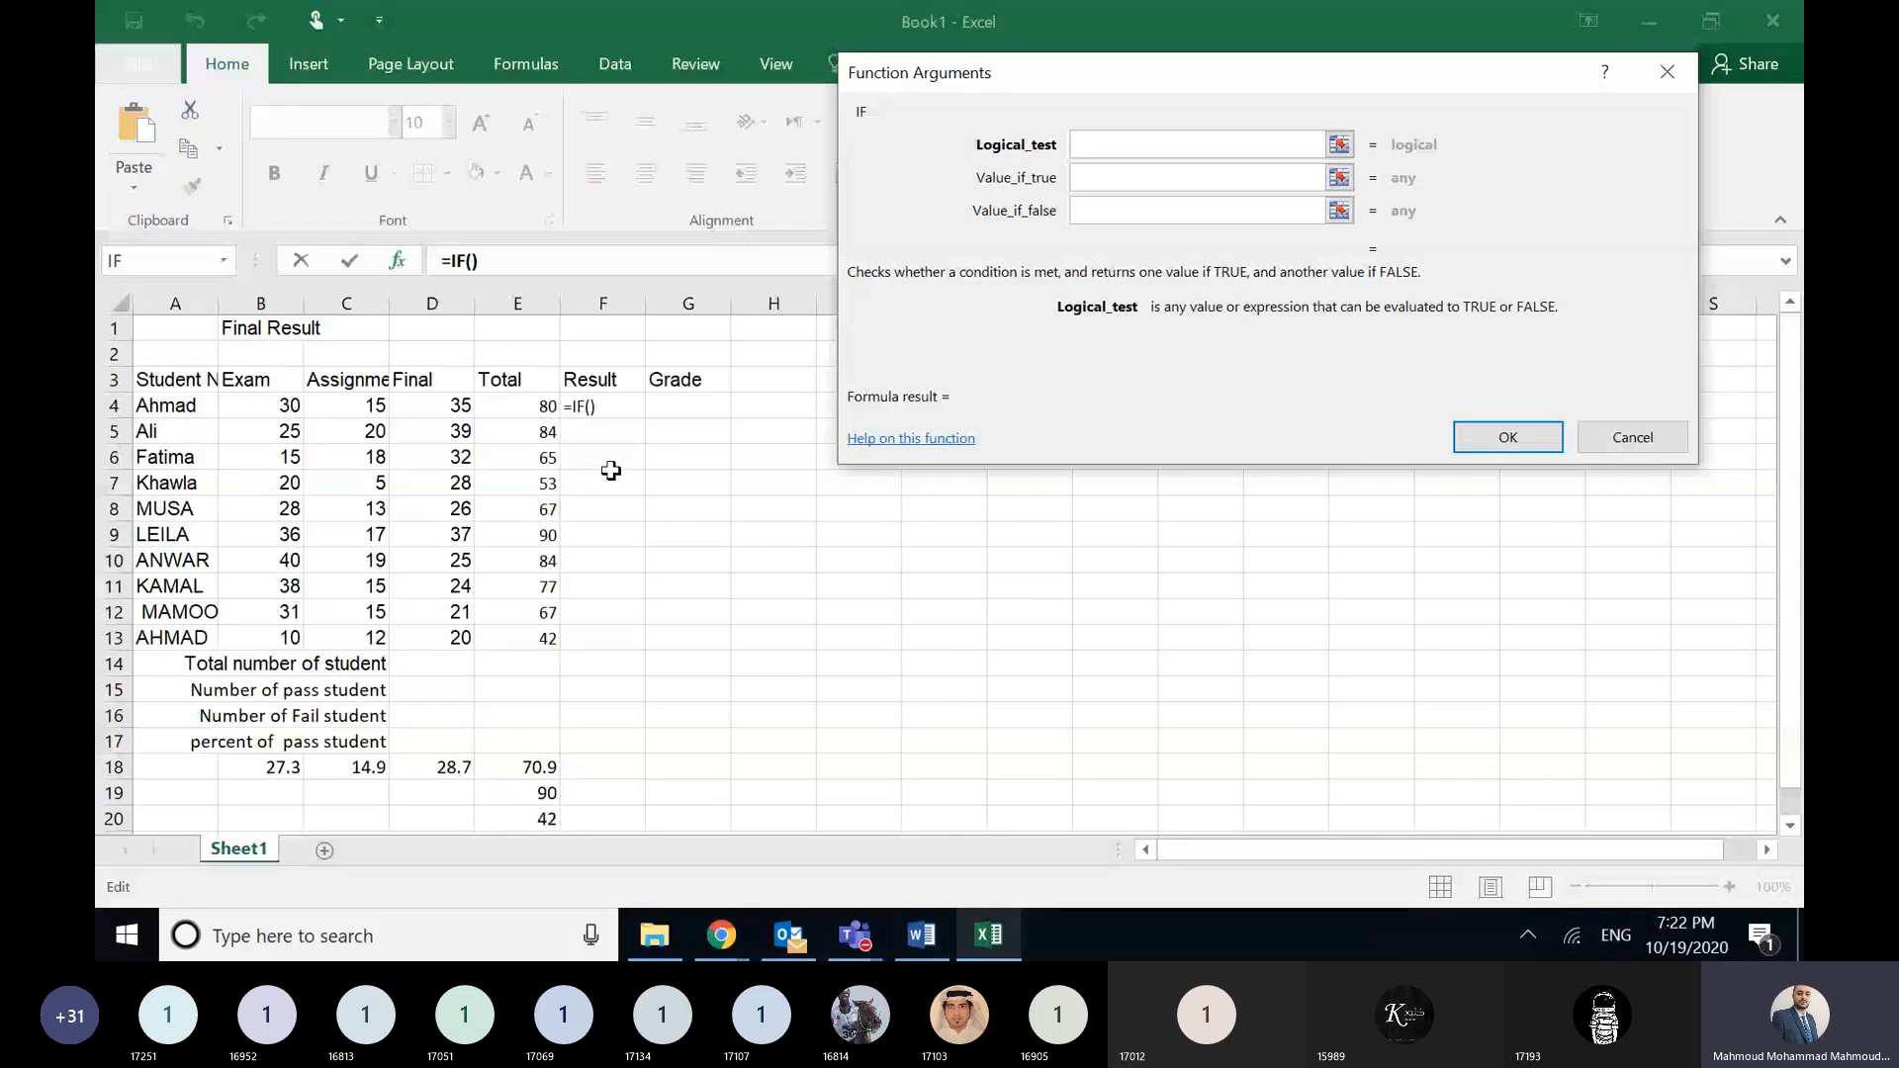
pyautogui.click(521, 406)
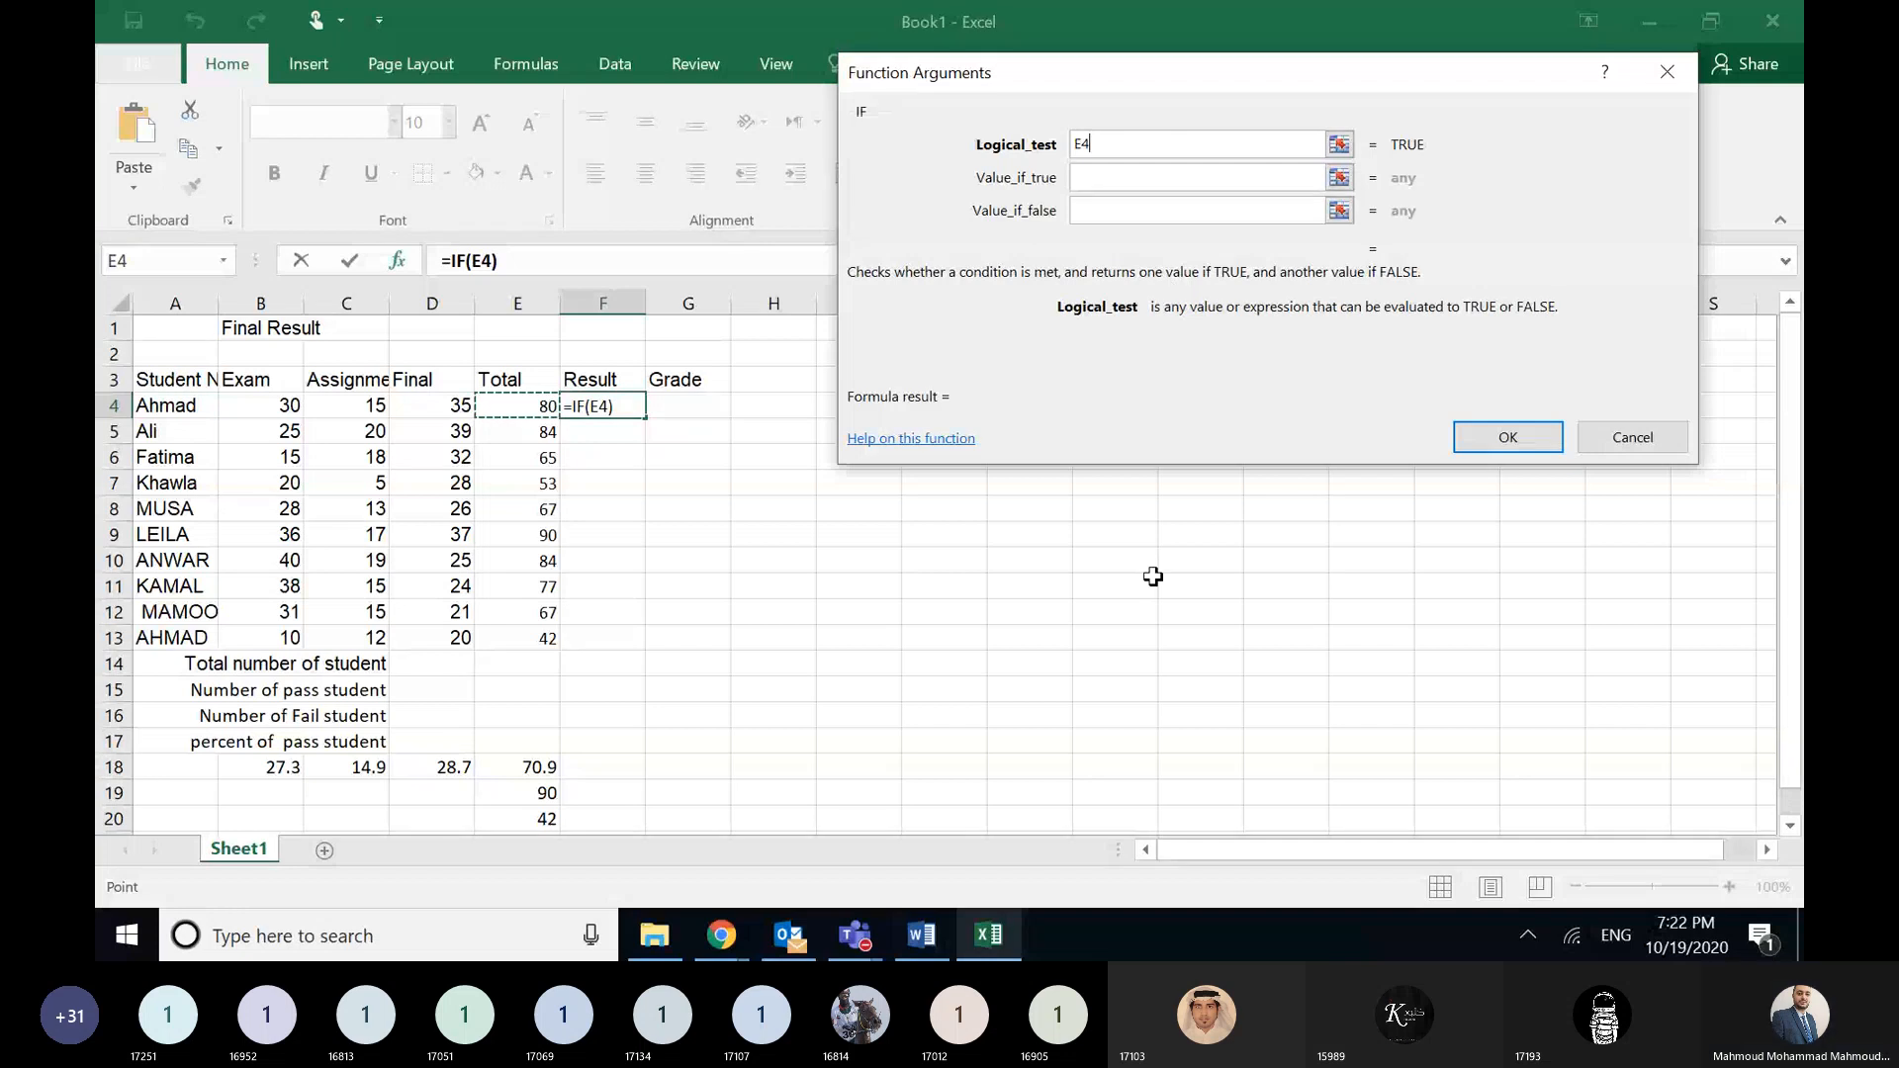
pyautogui.click(1001, 936)
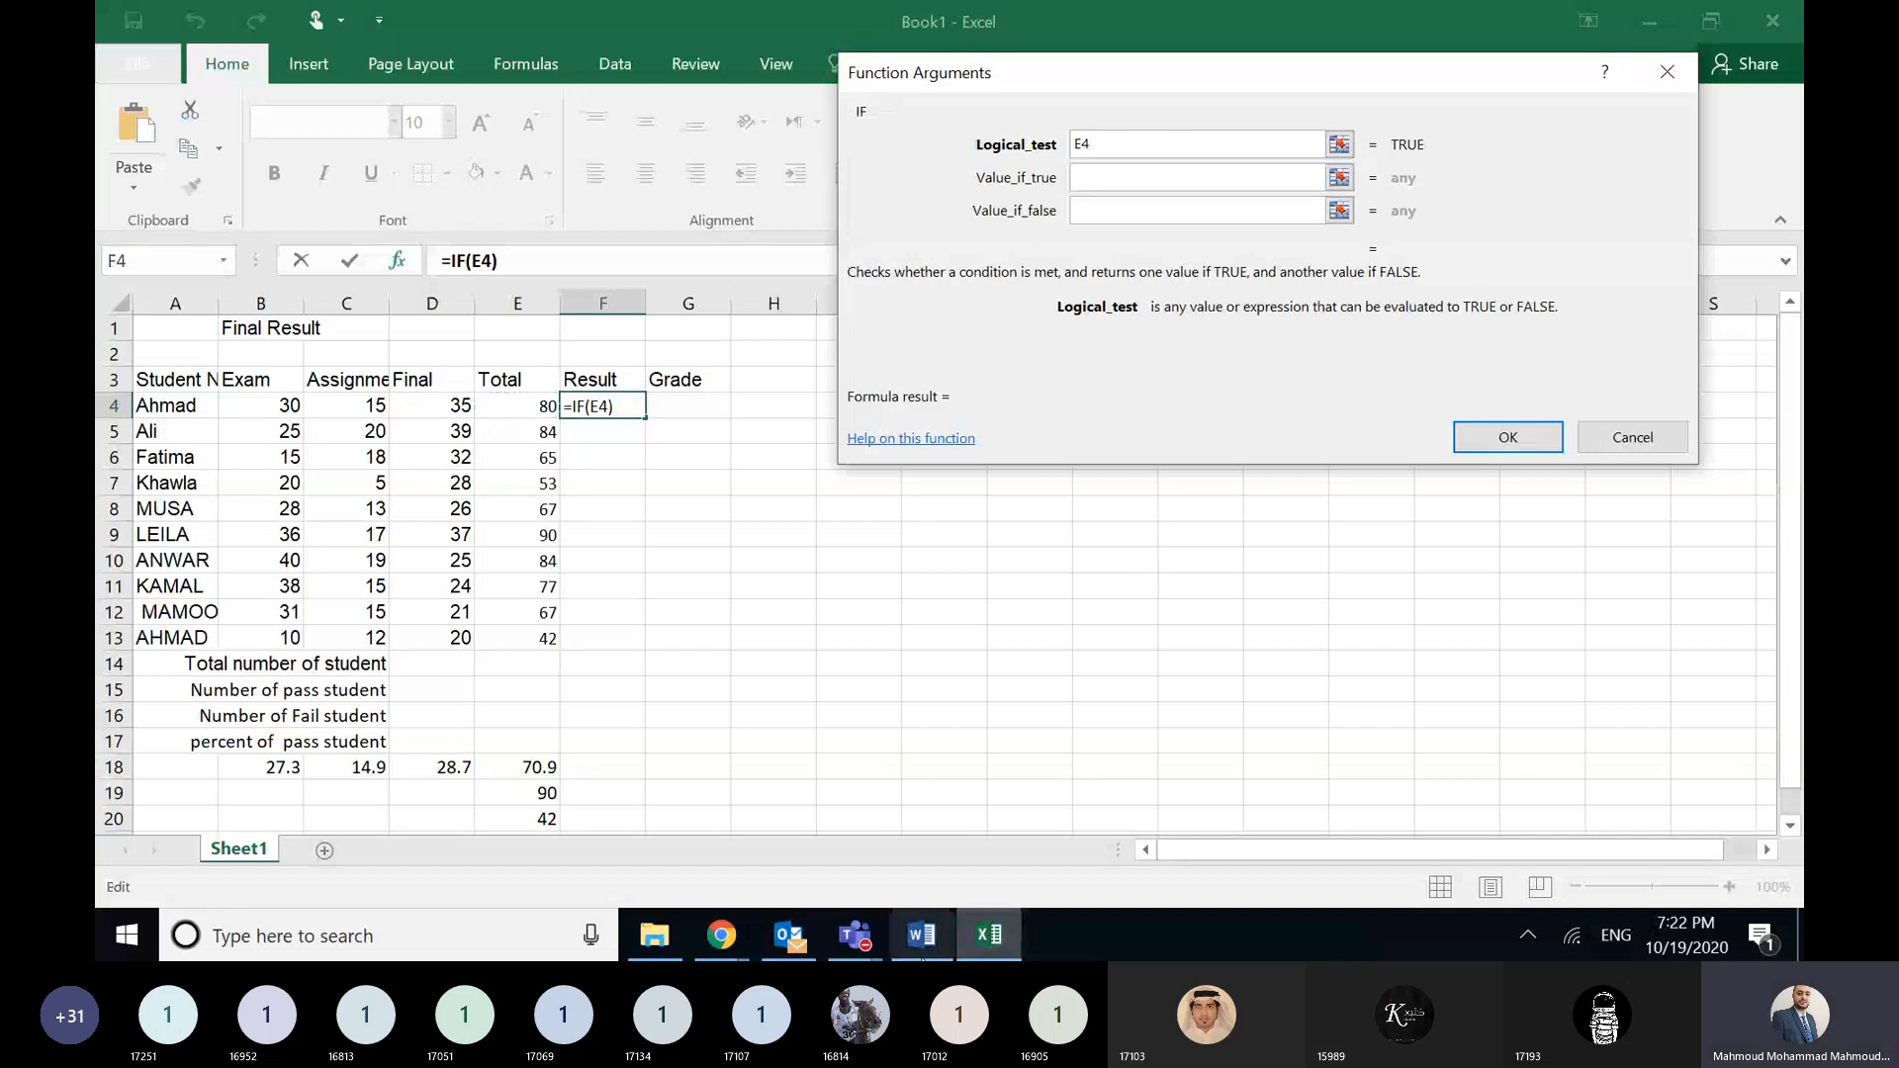
pyautogui.click(921, 936)
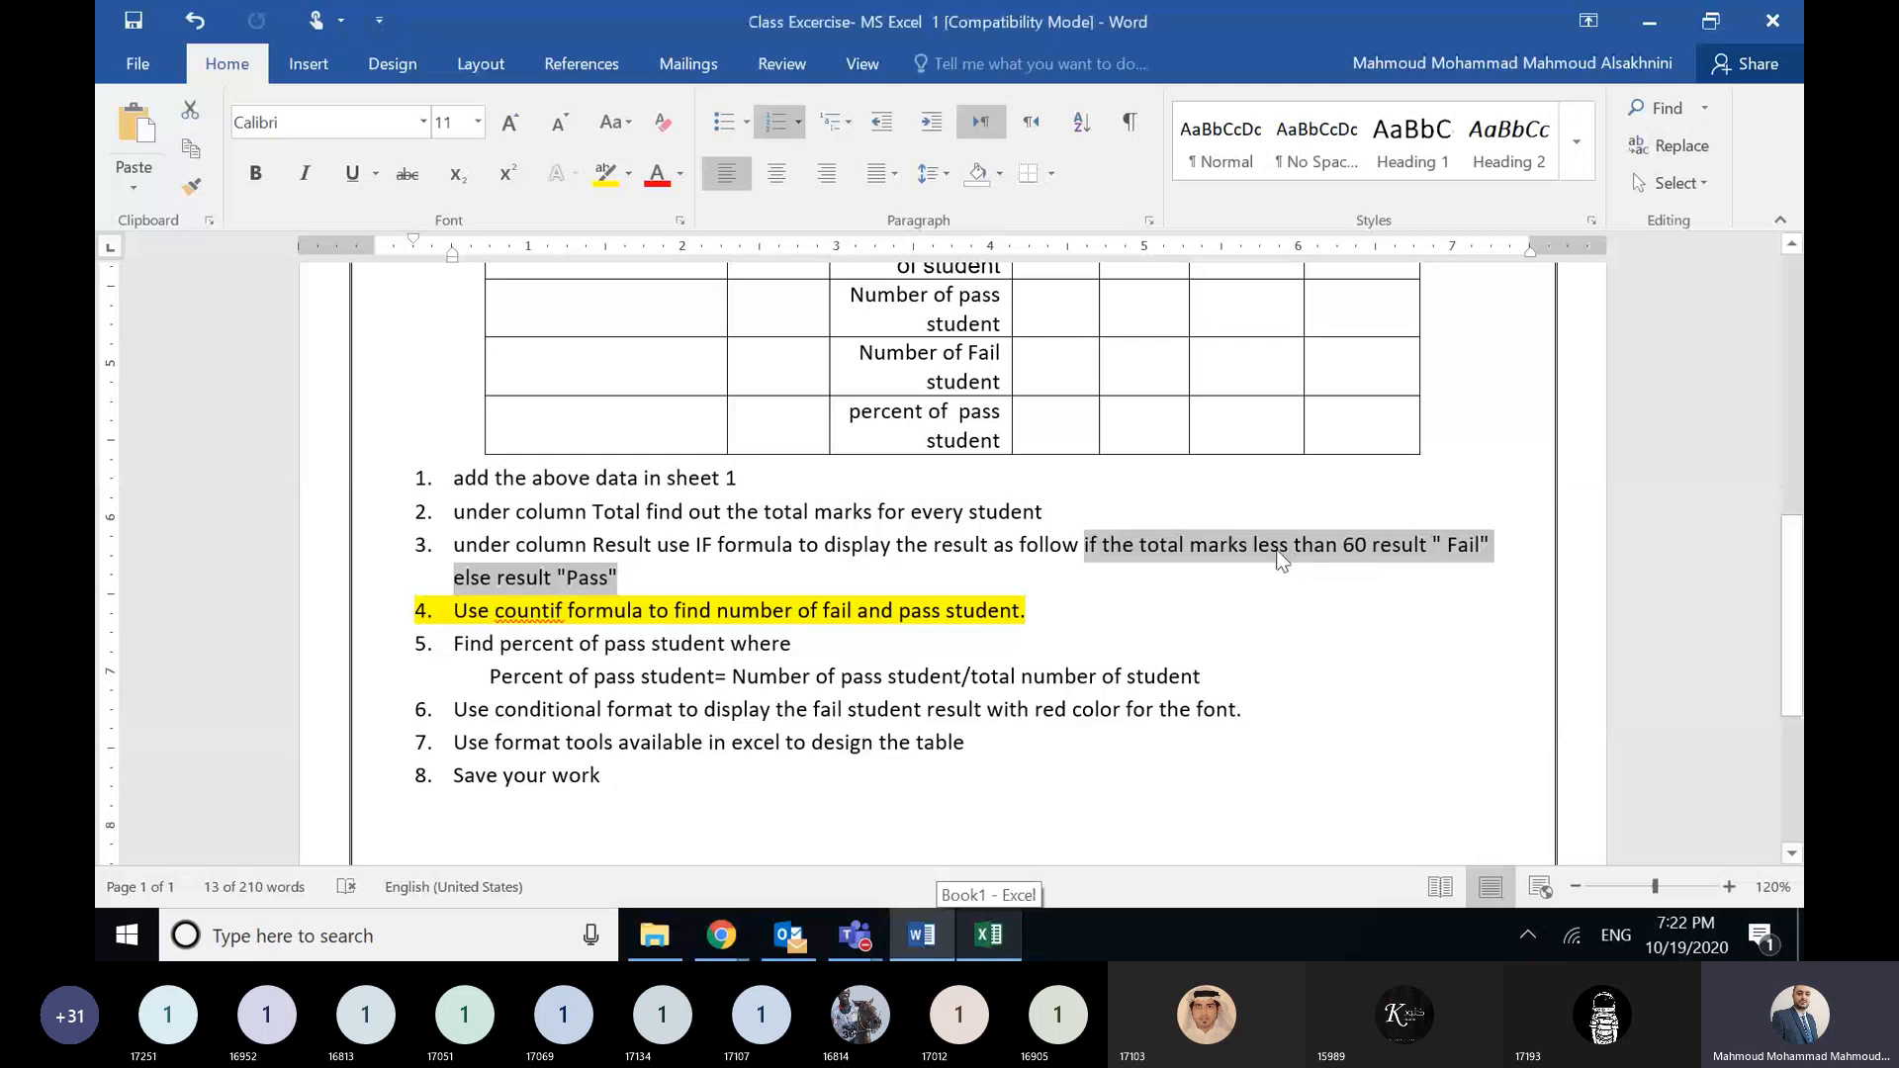
pyautogui.click(993, 938)
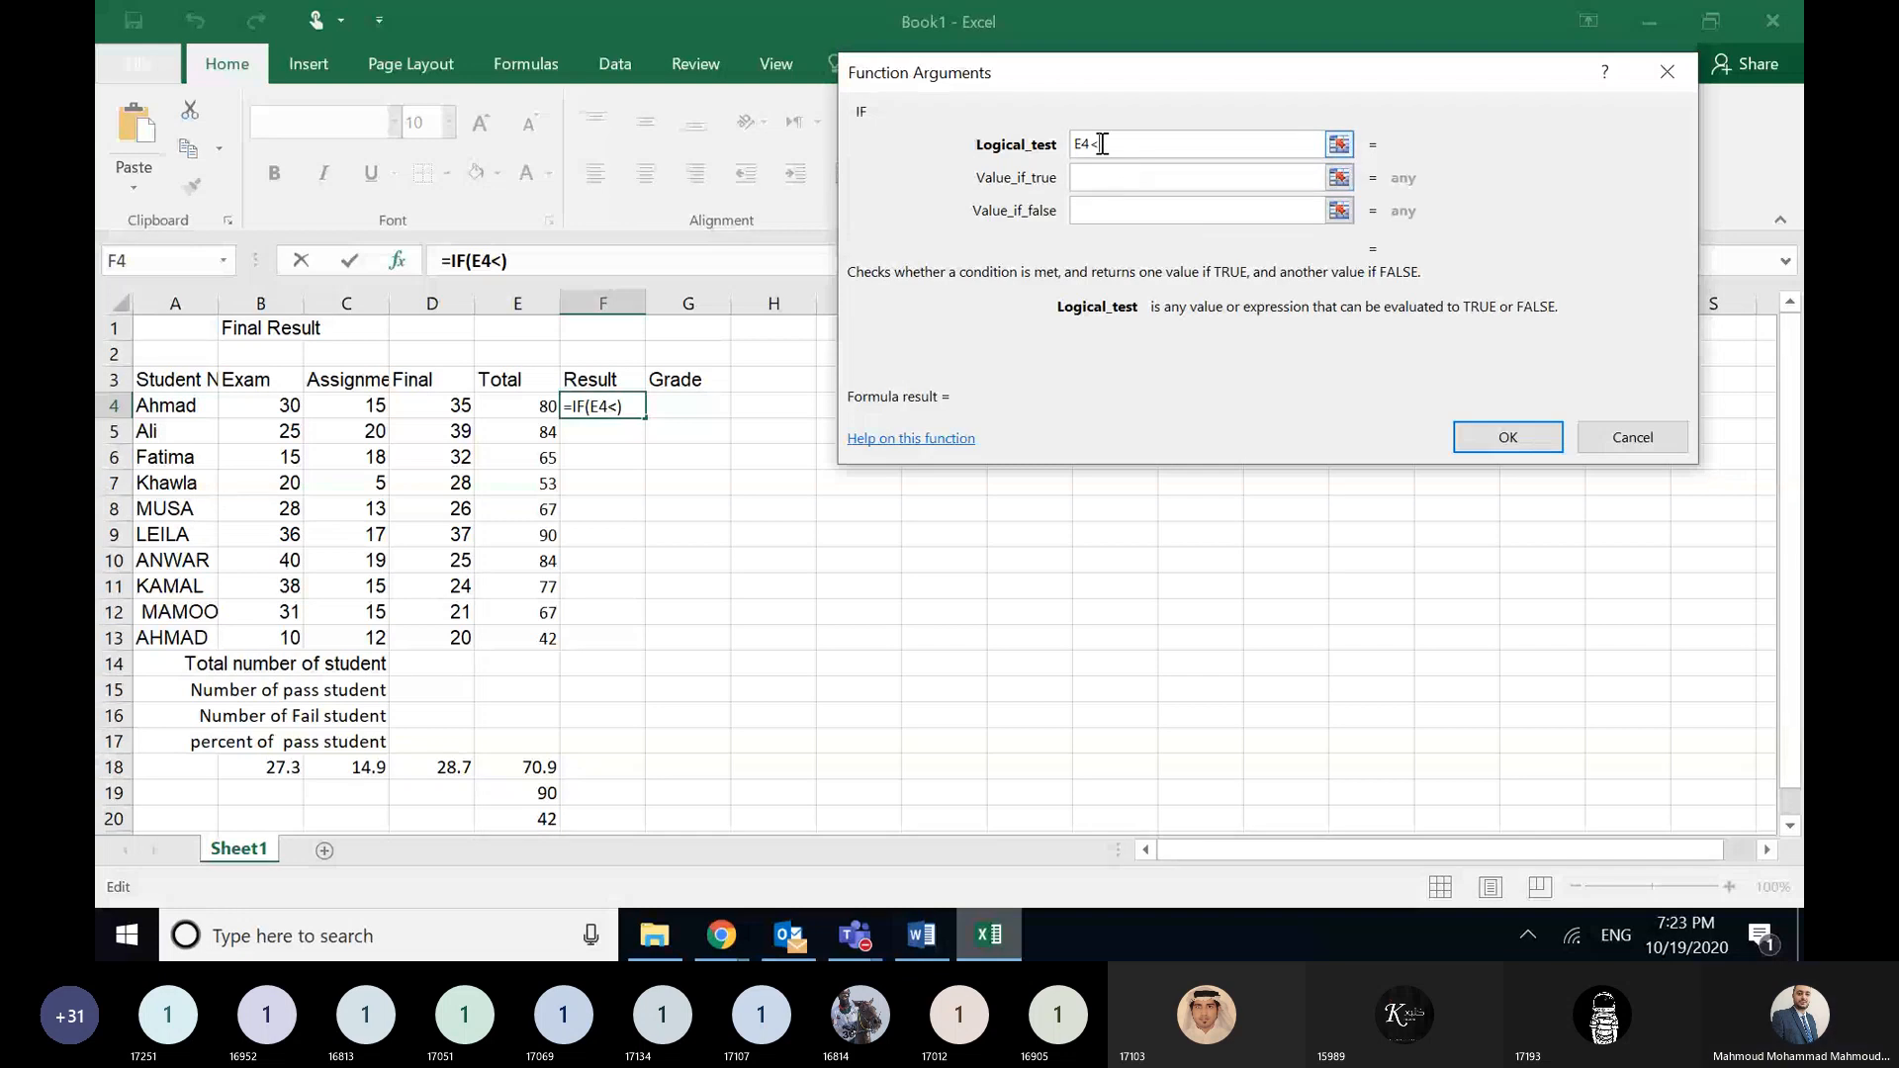
# - Try the comparison operators <> and >= after E4 in the IF logical test
pyautogui.write('>')
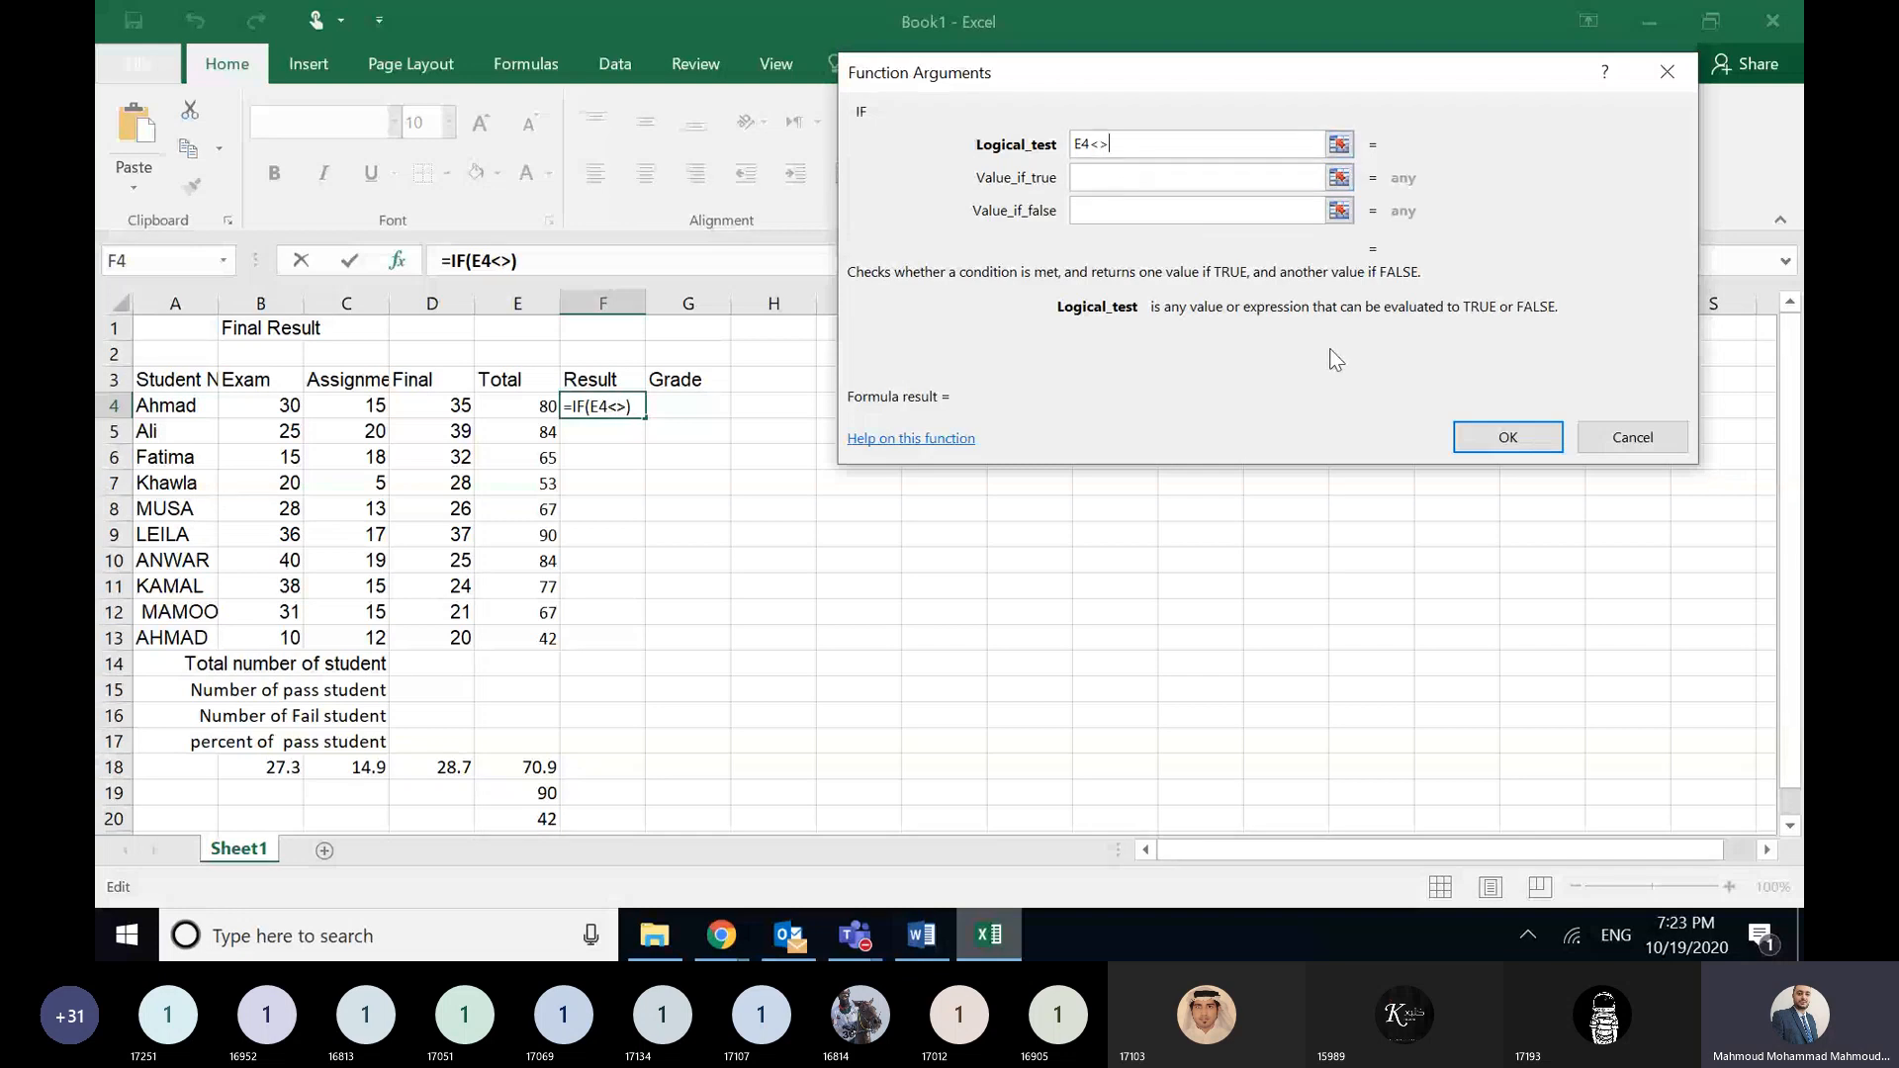
pyautogui.press('BackSpace')
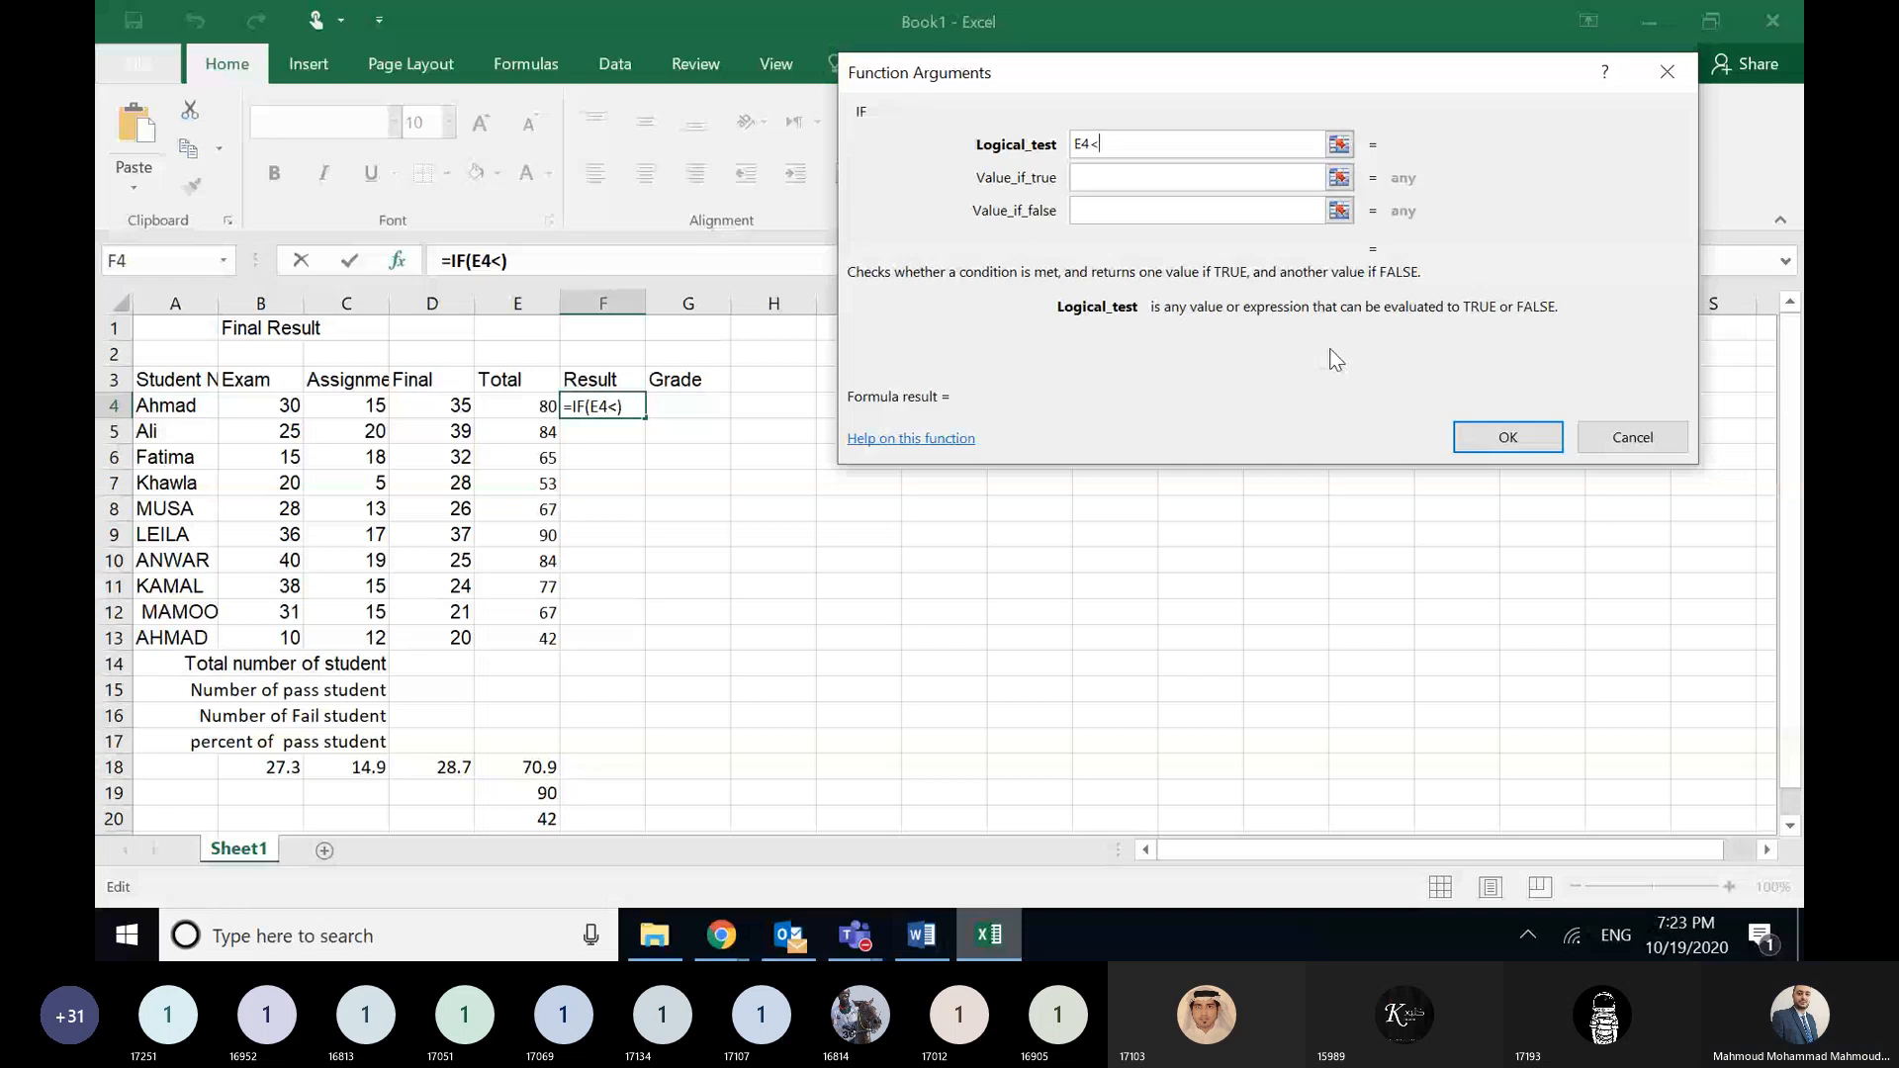
pyautogui.press('BackSpace')
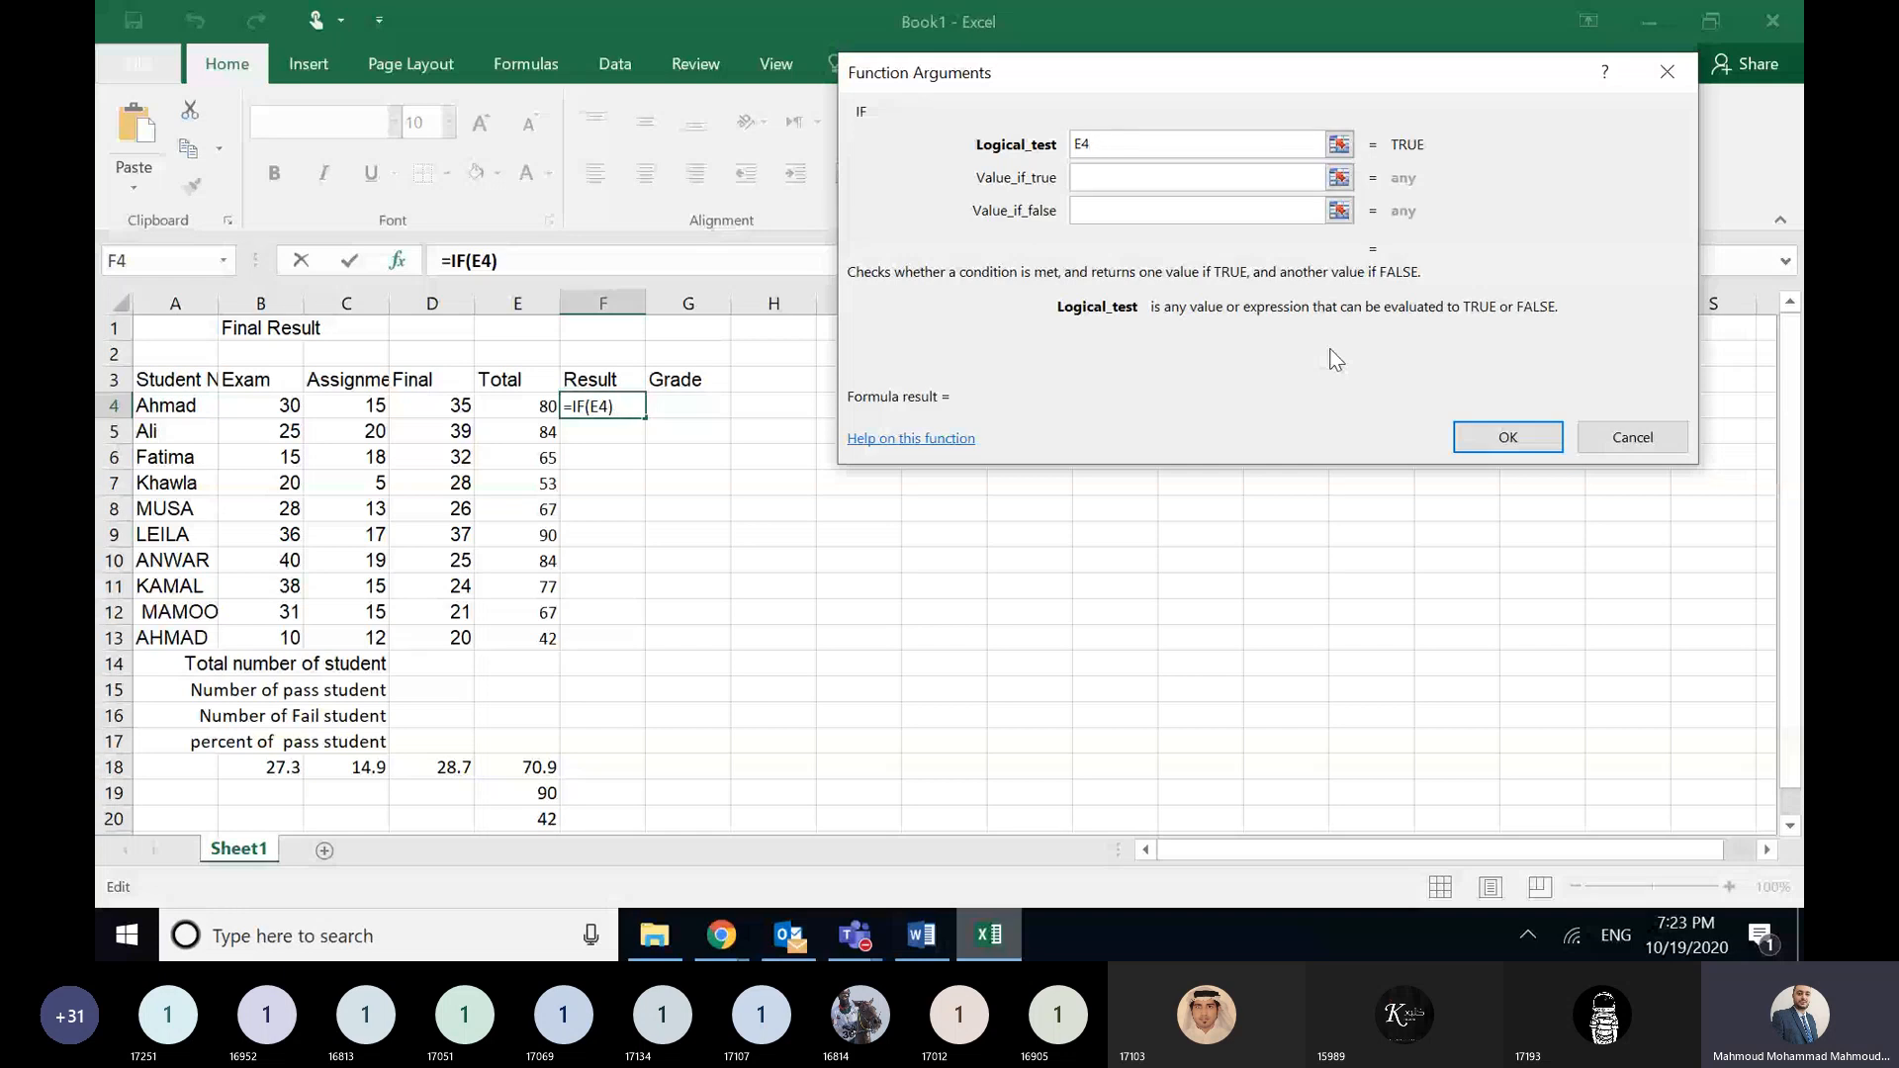
pyautogui.write('>=')
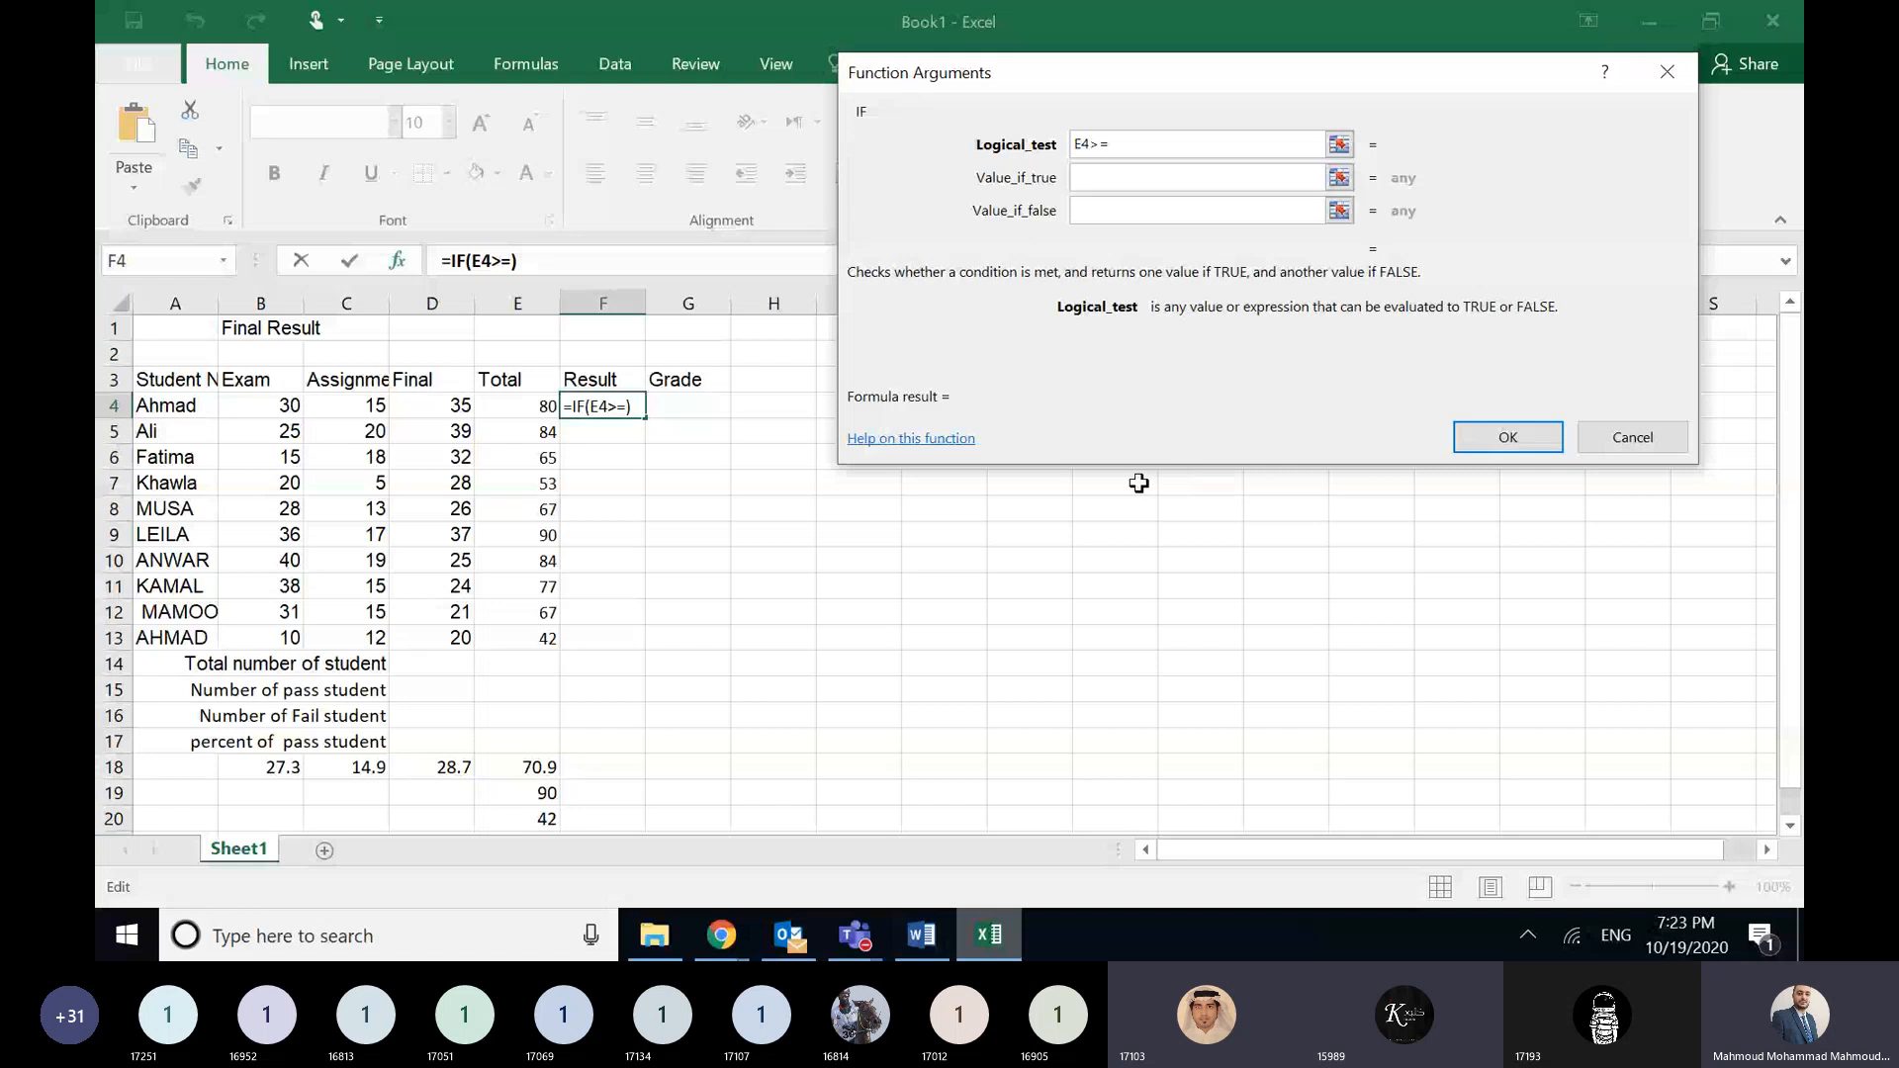
pyautogui.press('BackSpace')
pyautogui.press('BackSpace')
# - Complete the logical test as E4<60 and check it against the Result condition in the Word exercise
pyautogui.write('<')
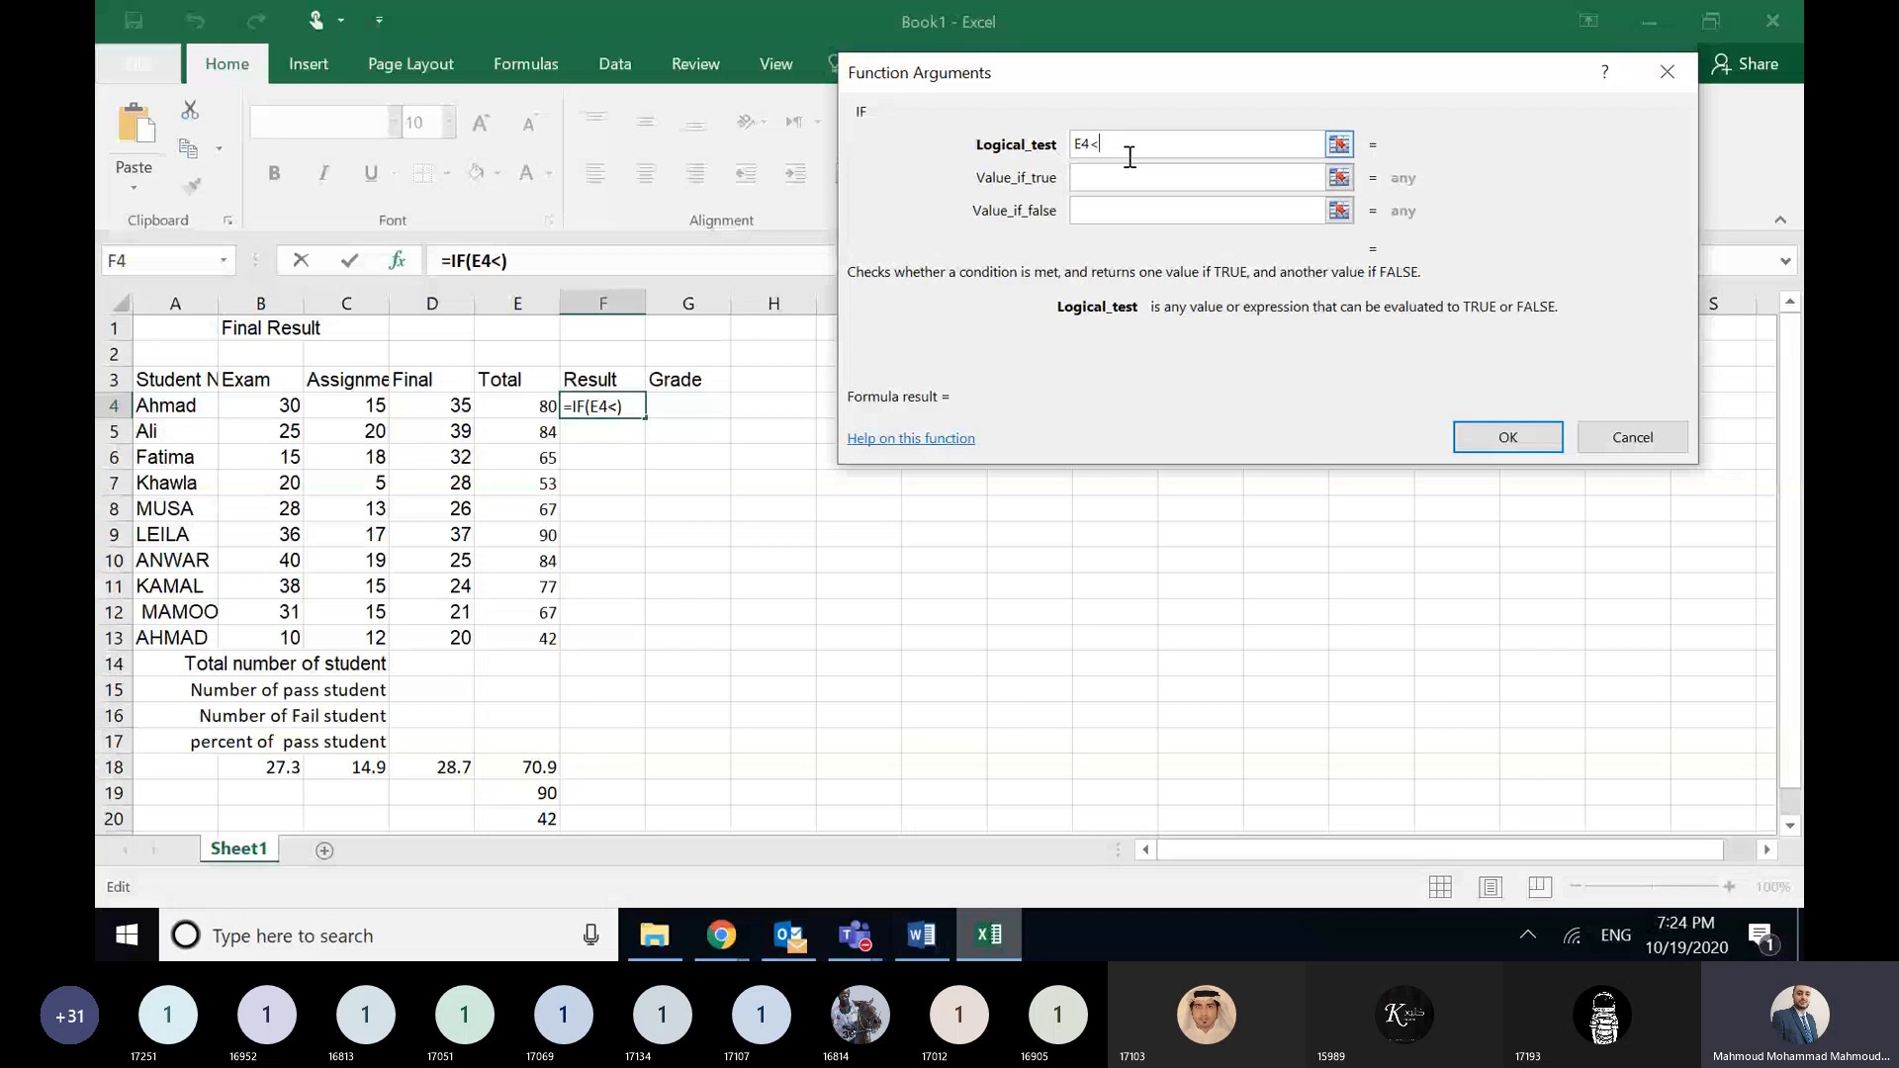
pyautogui.write('60')
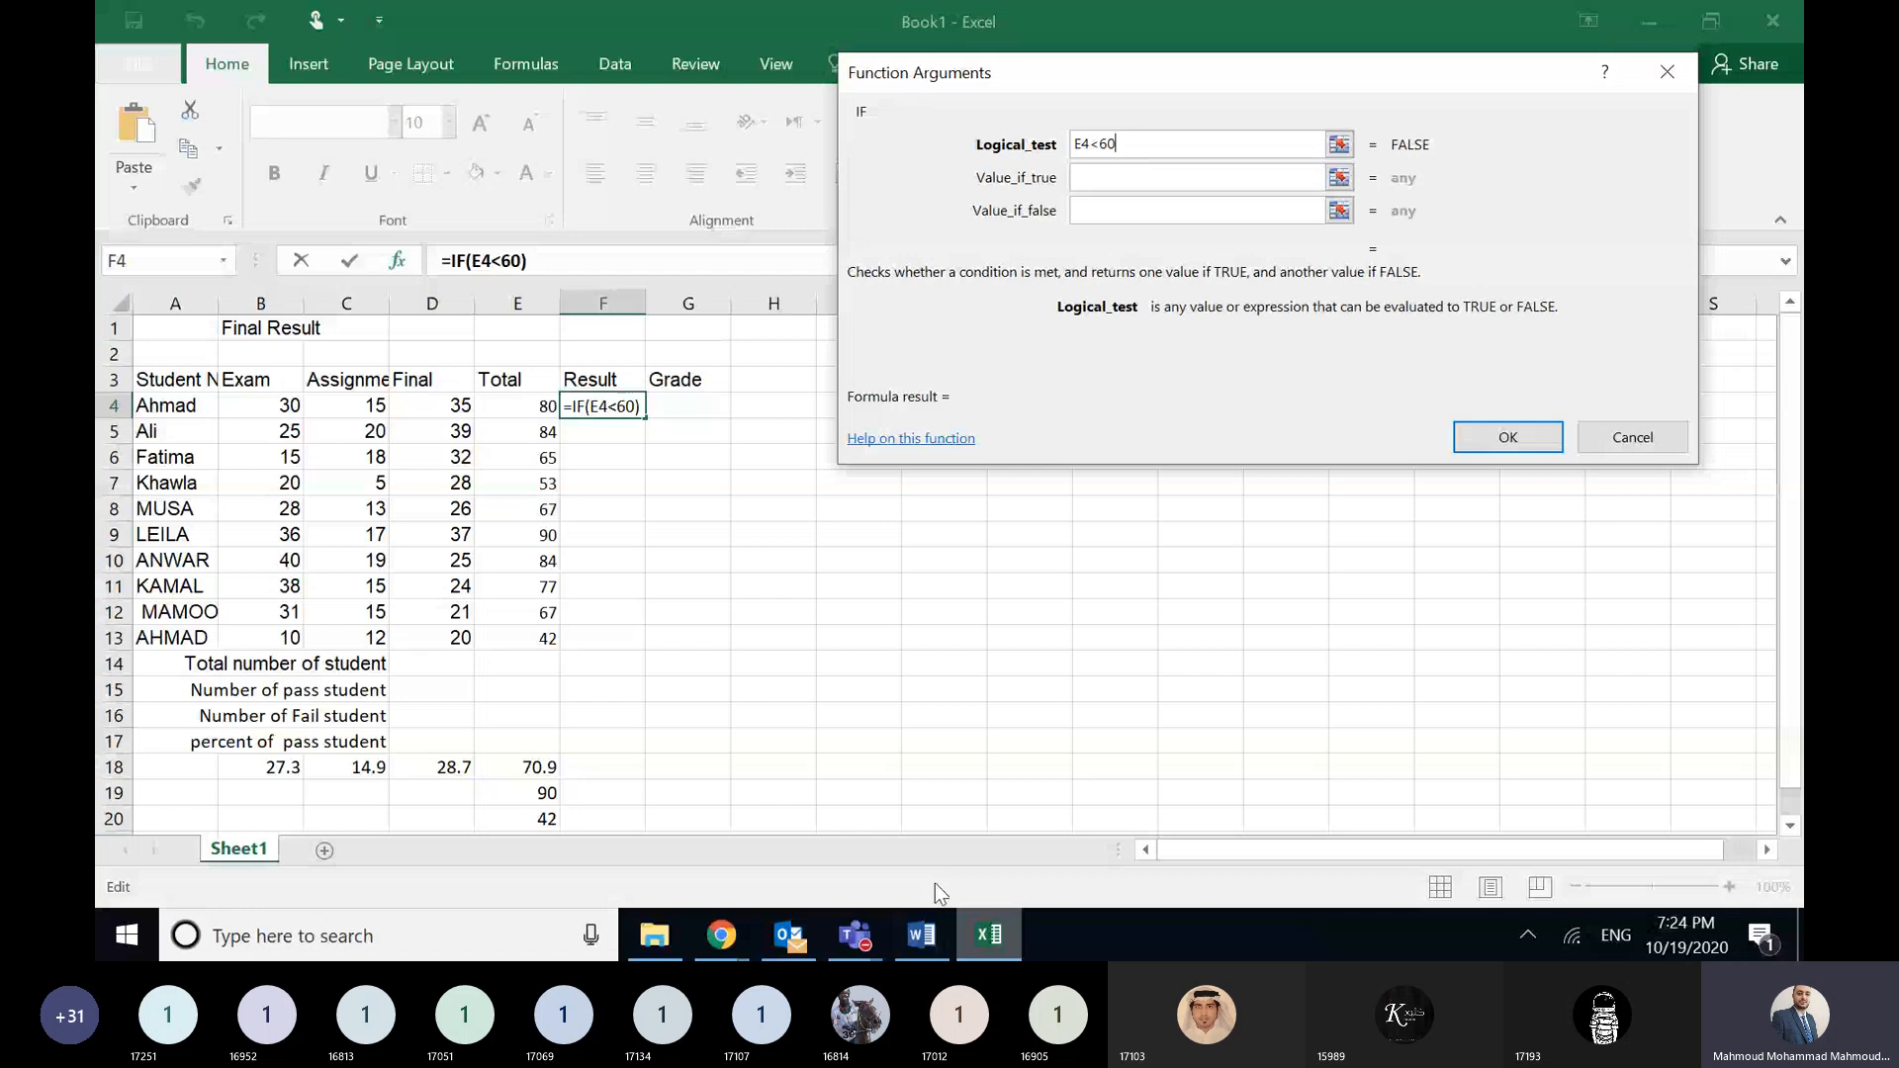
pyautogui.click(922, 936)
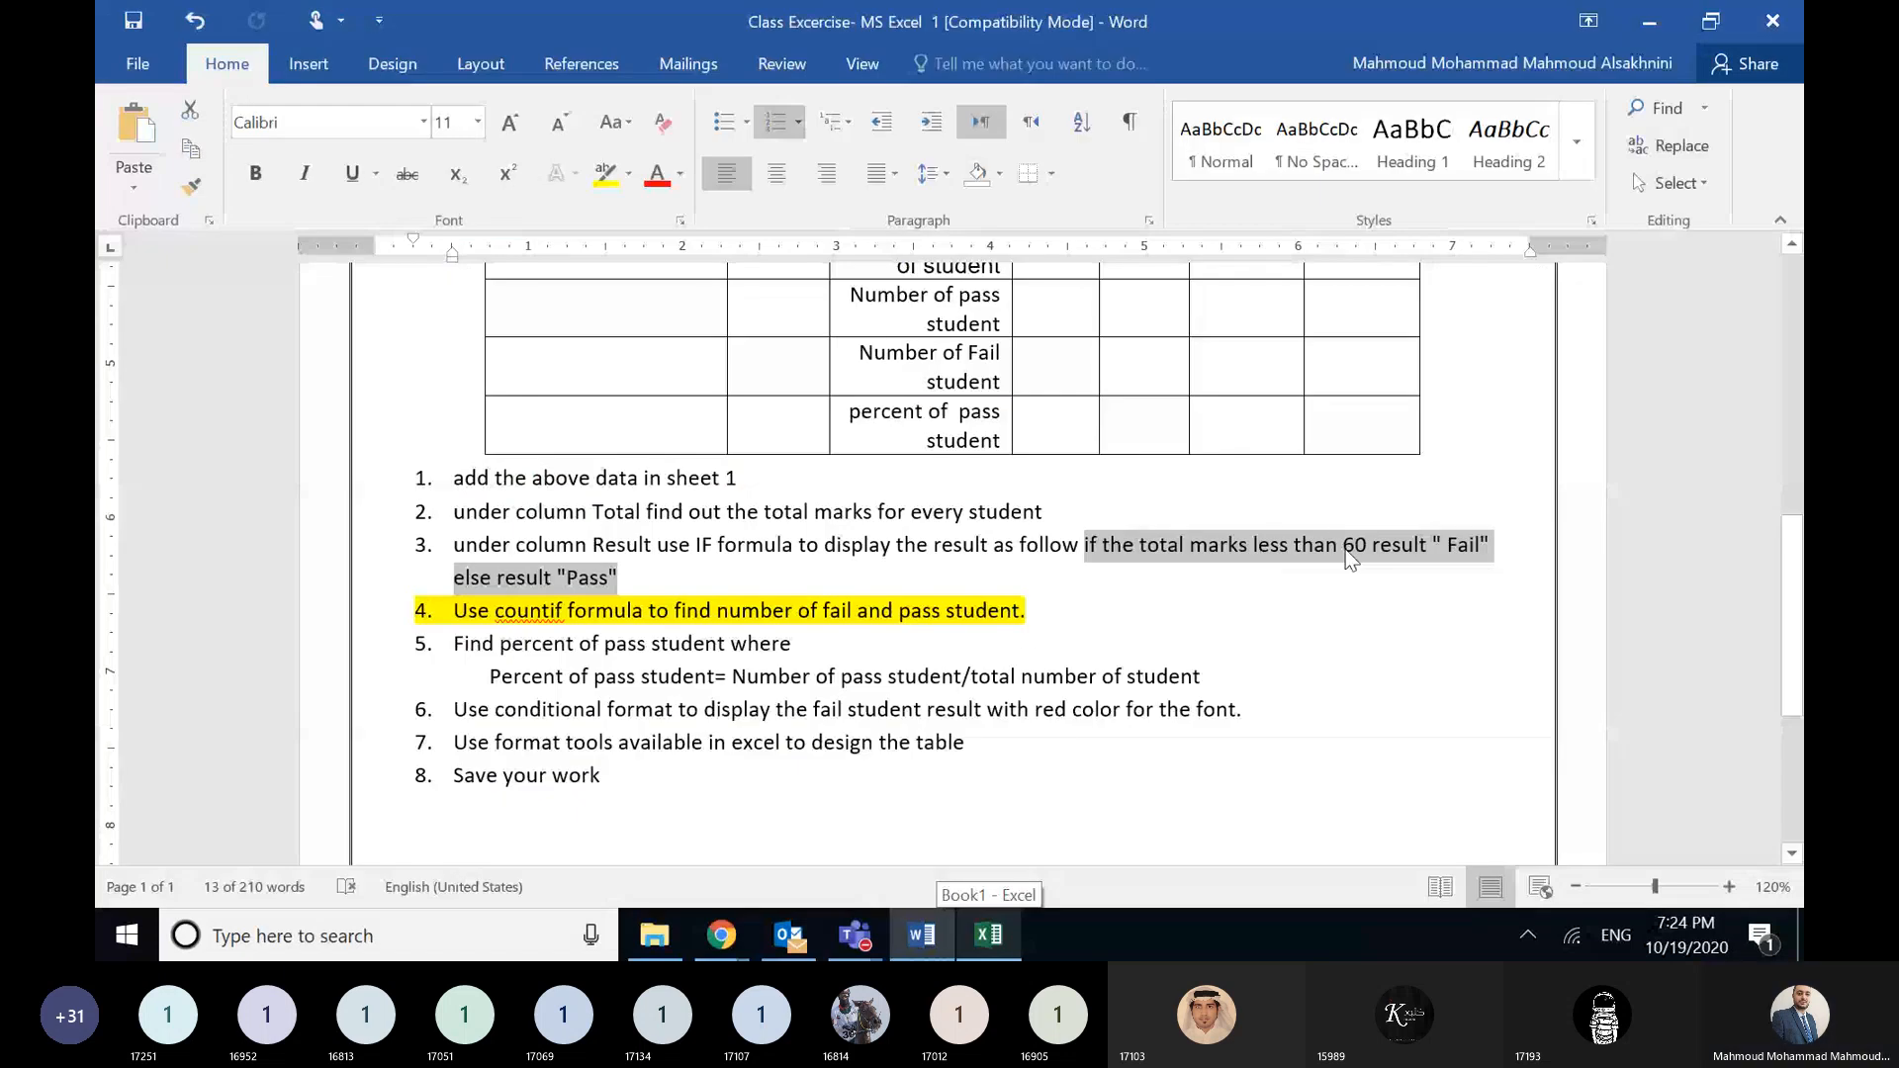
pyautogui.hotkey('alt', 'Tab')
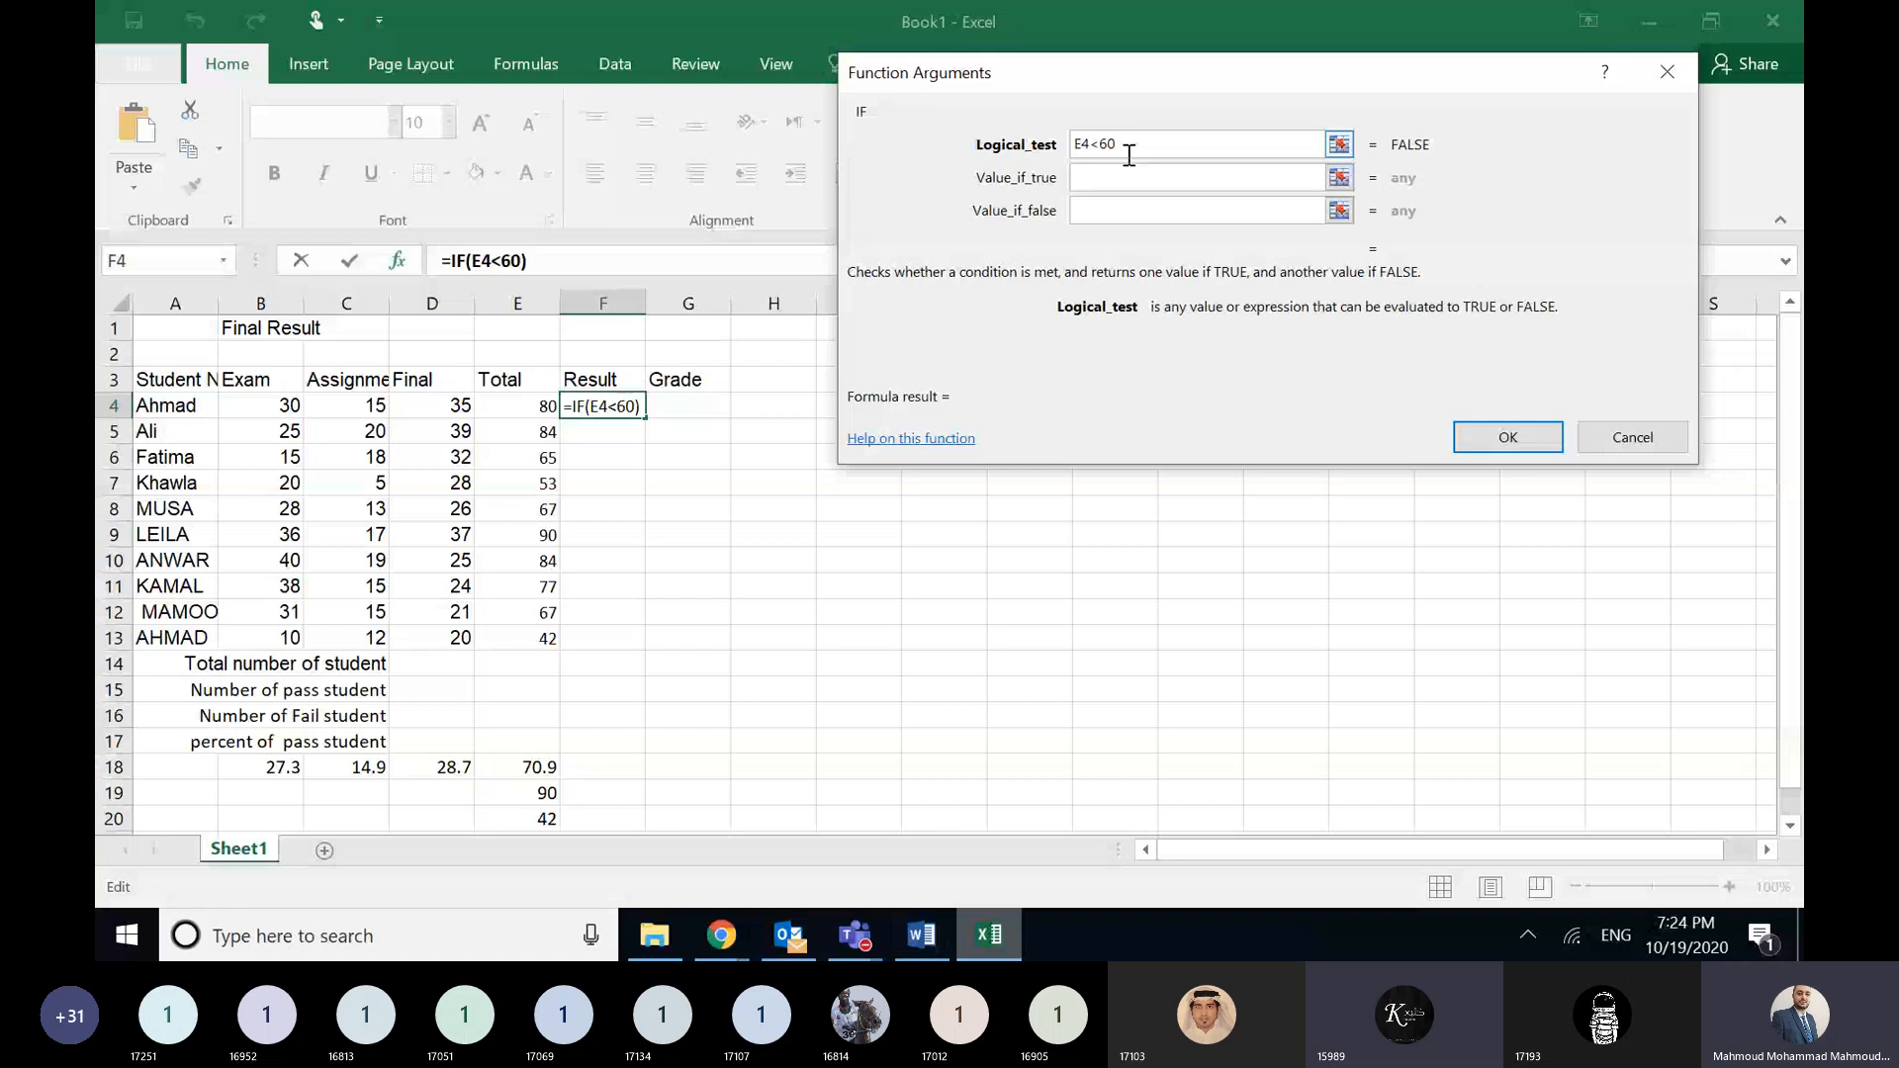
# - Complete the IF formula in F4 with "Fail" if true and "Pass" if false, and switch back to the Word exercise
pyautogui.press('Tab')
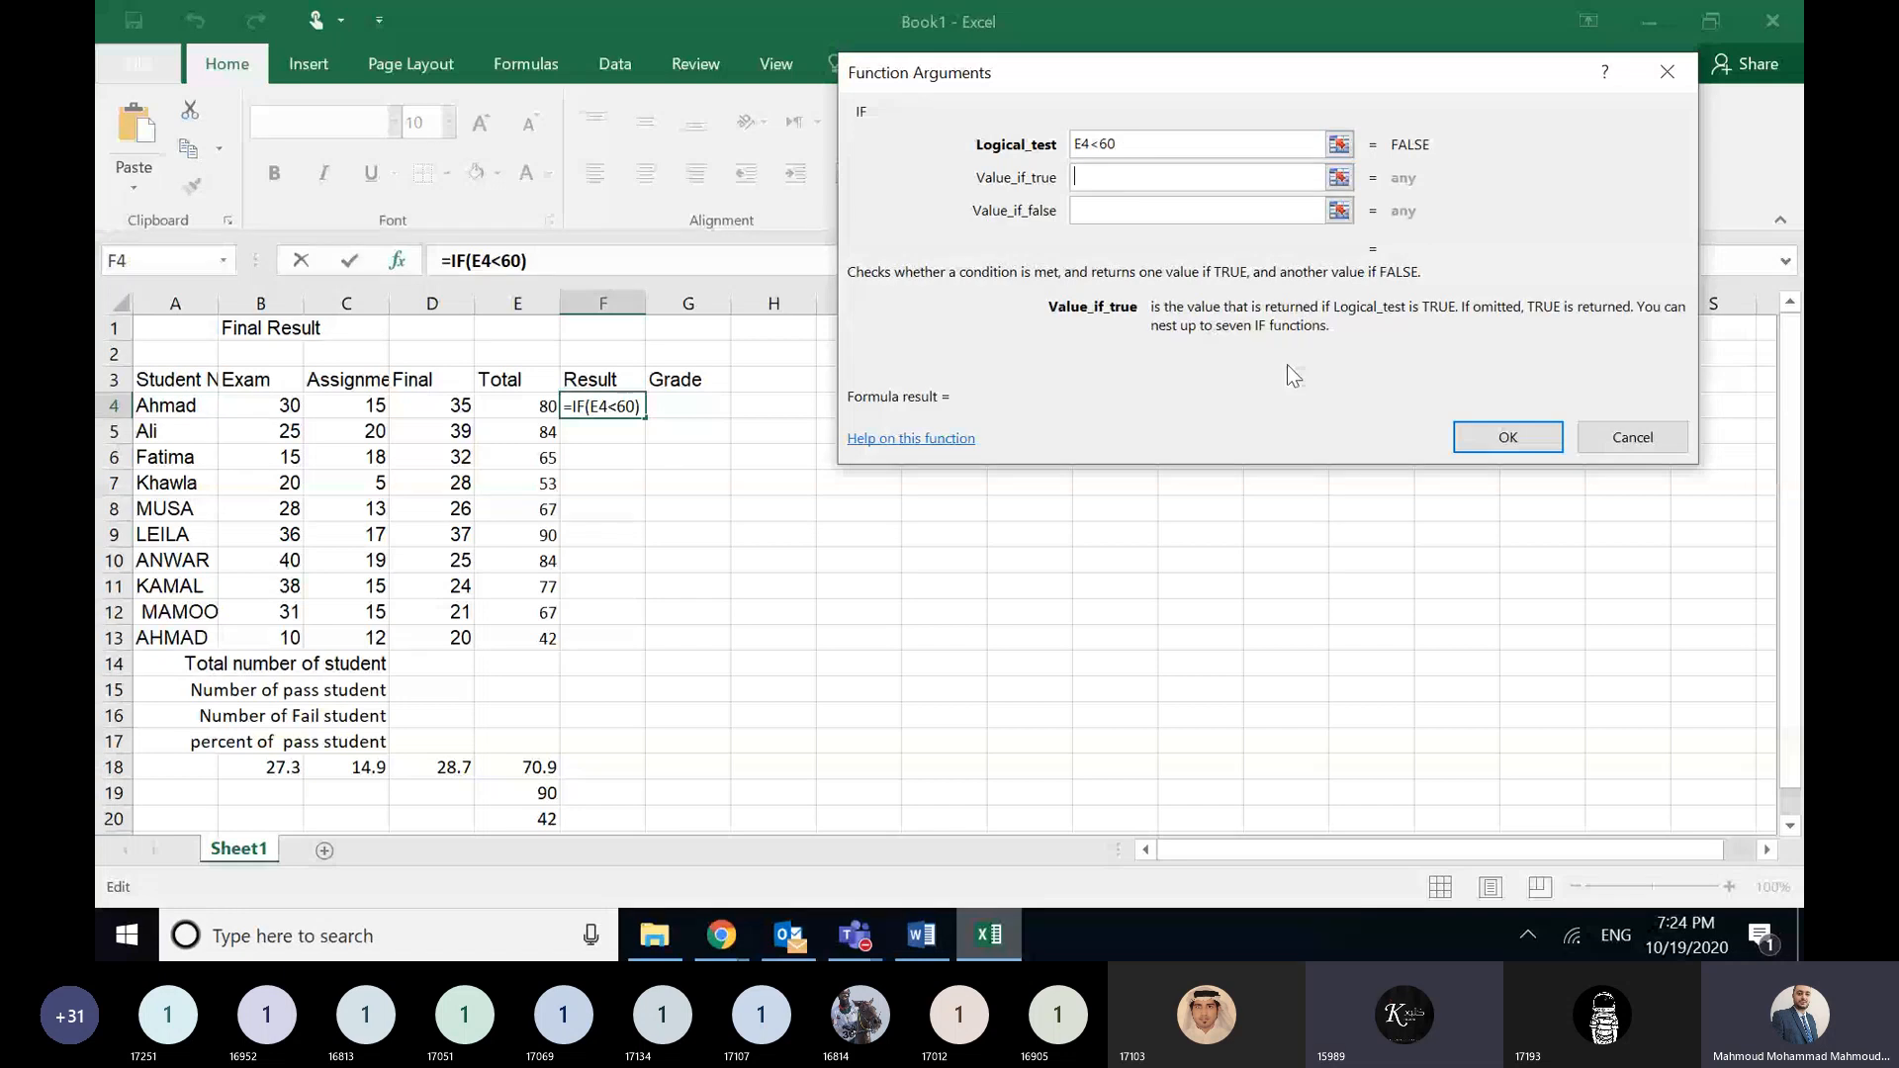
pyautogui.write('Fail')
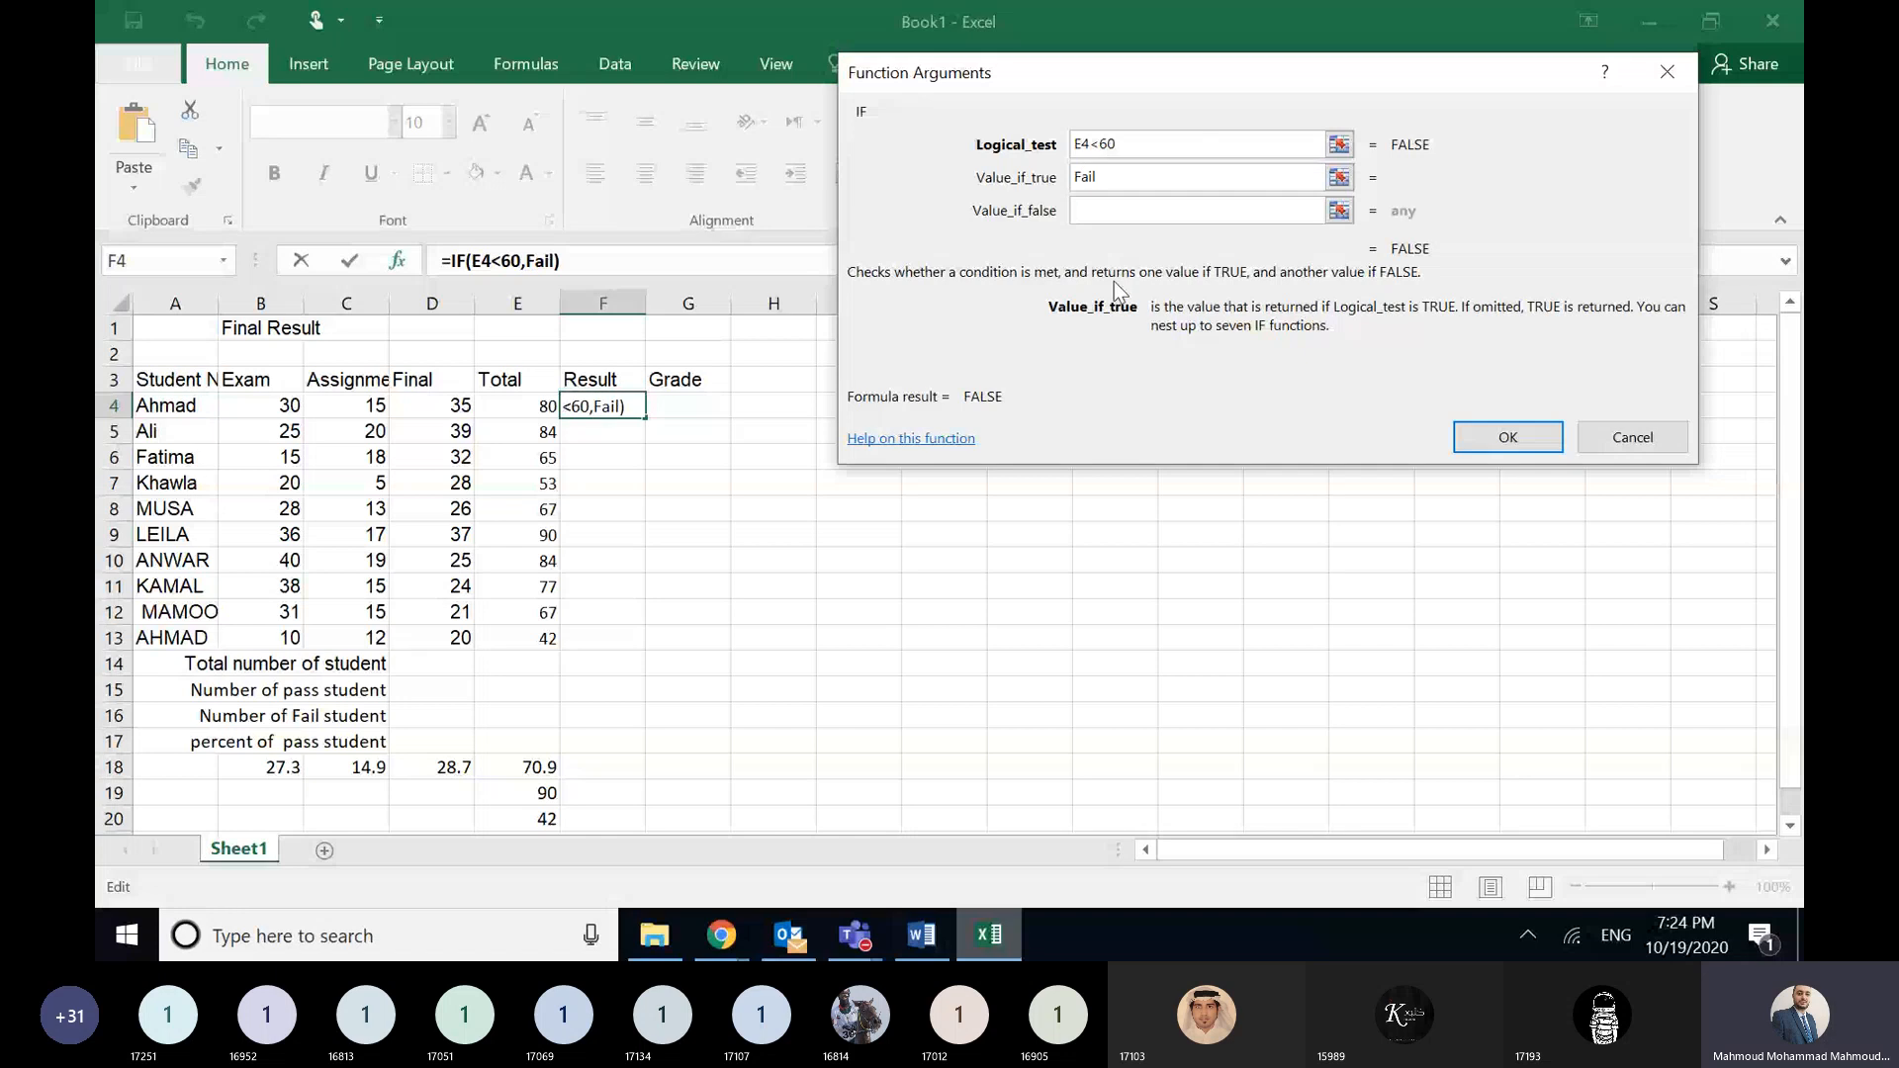
pyautogui.click(1143, 220)
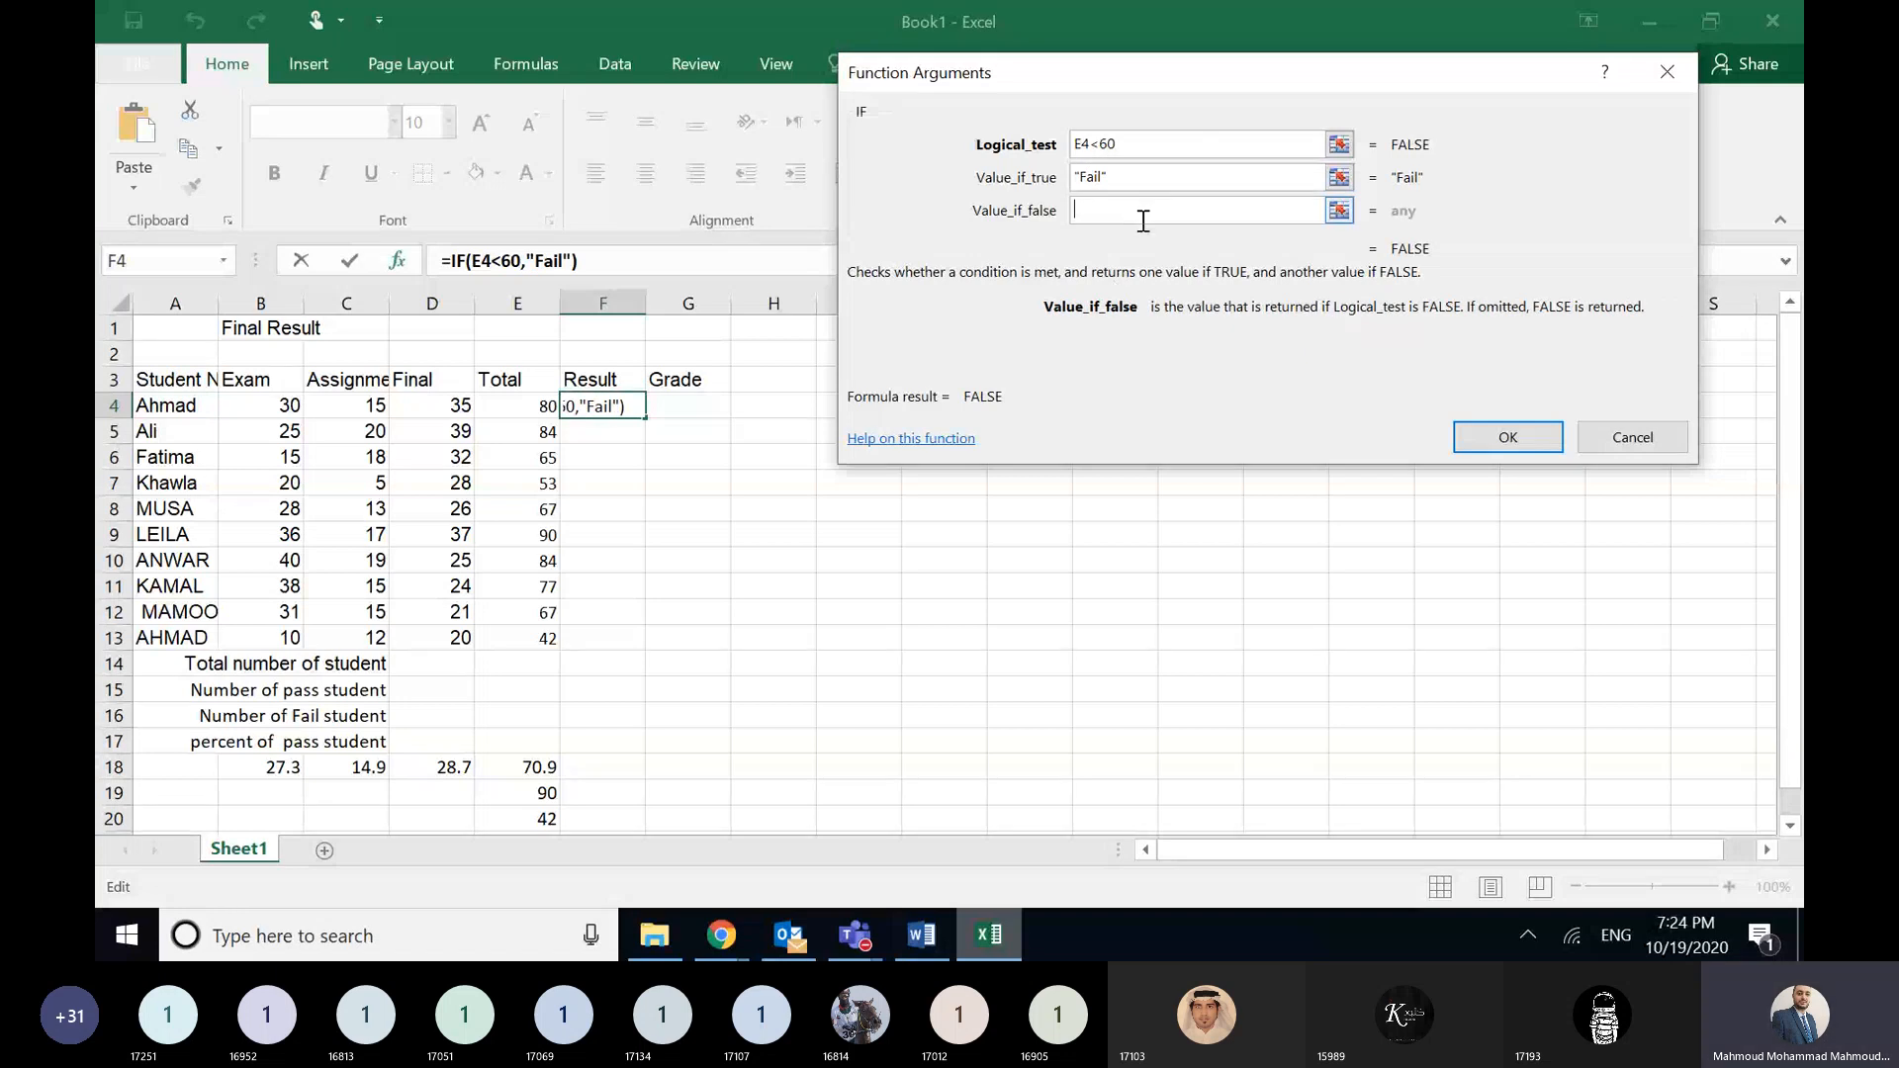
pyautogui.write('Pass')
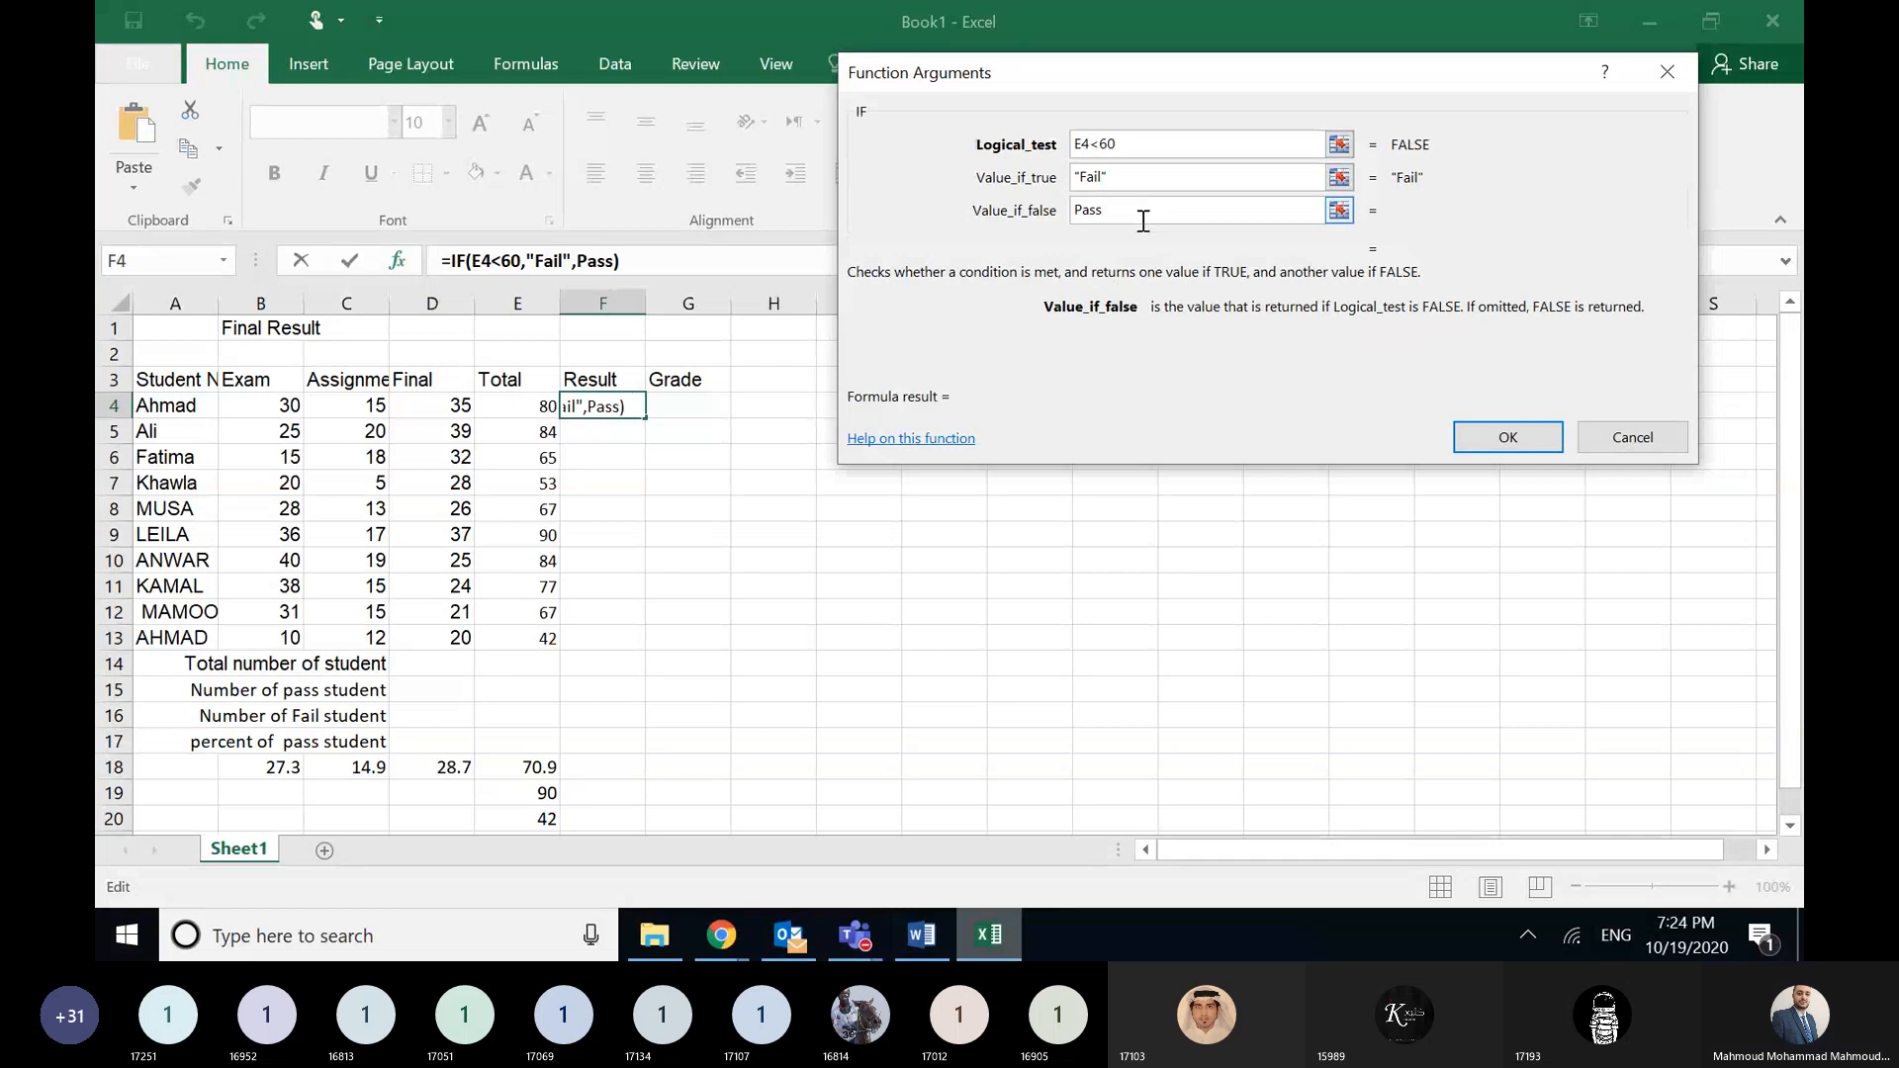
pyautogui.click(1521, 452)
pyautogui.click(1305, 176)
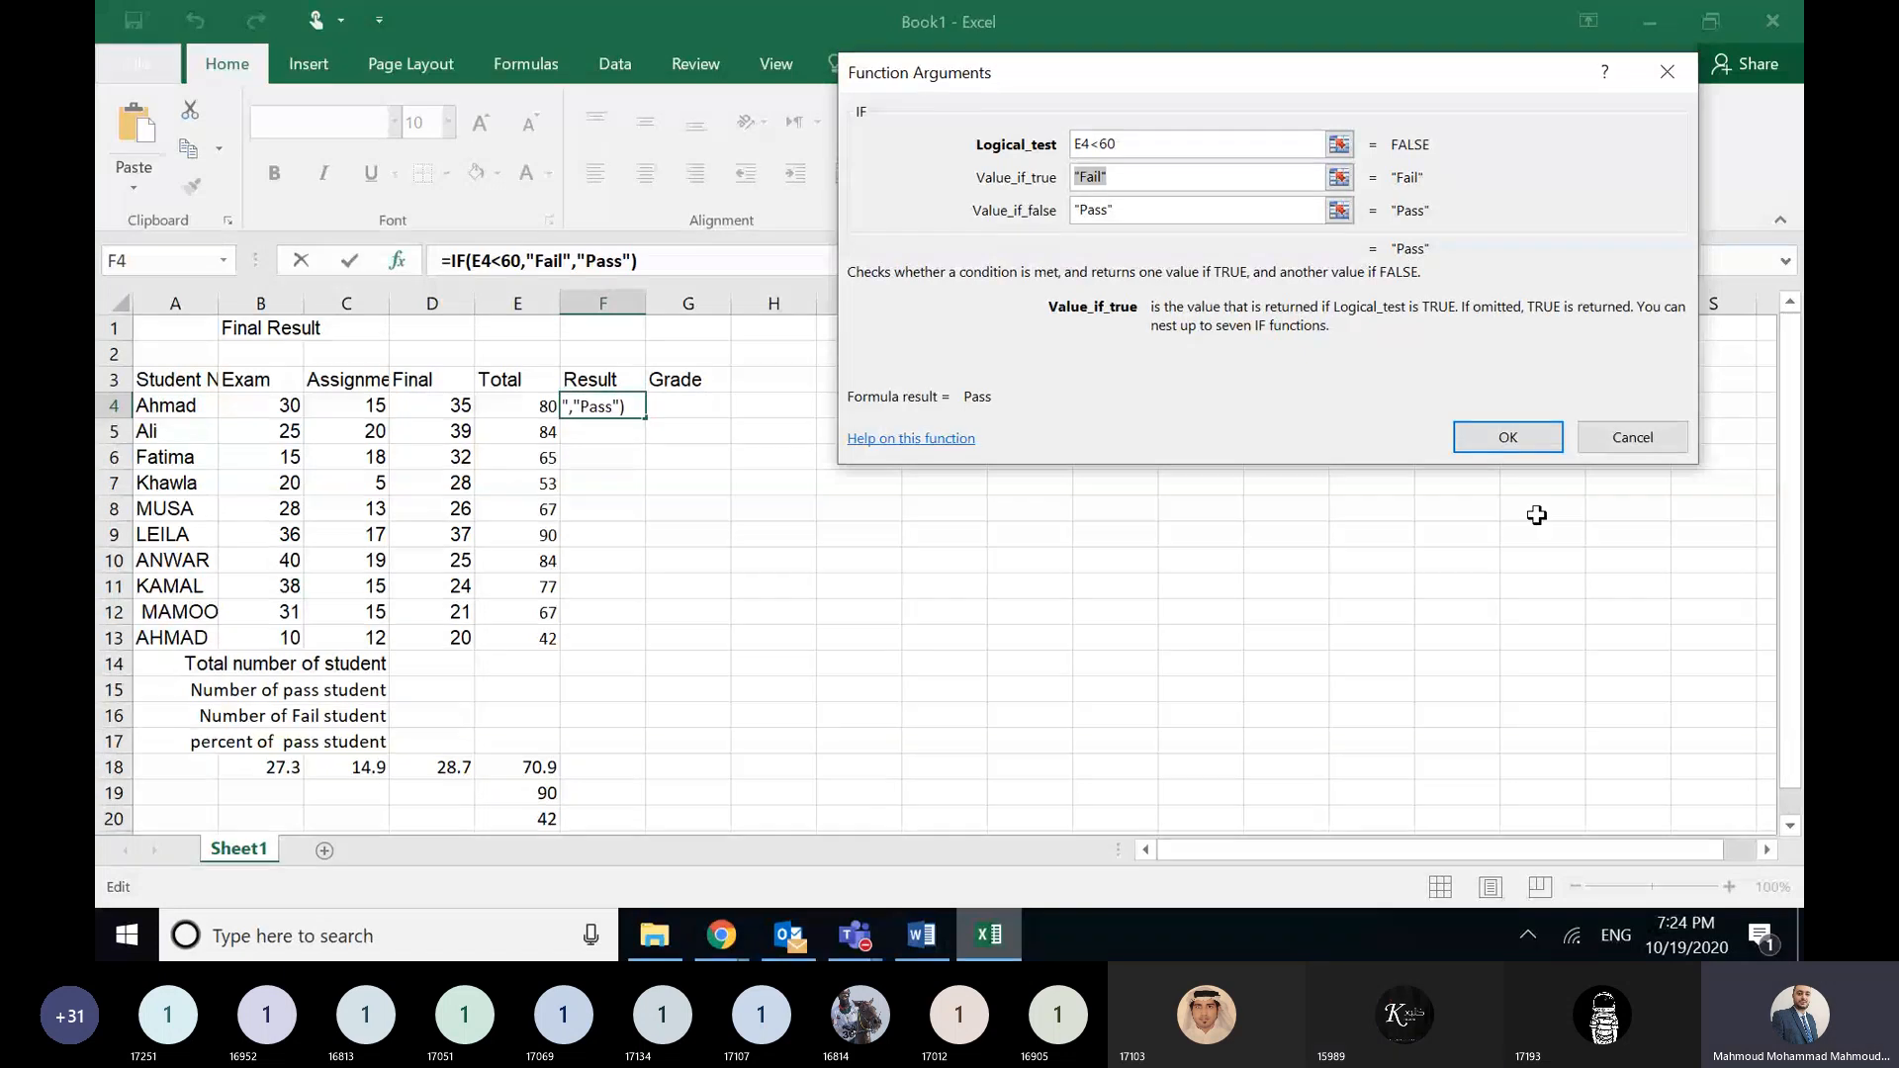
pyautogui.click(1487, 435)
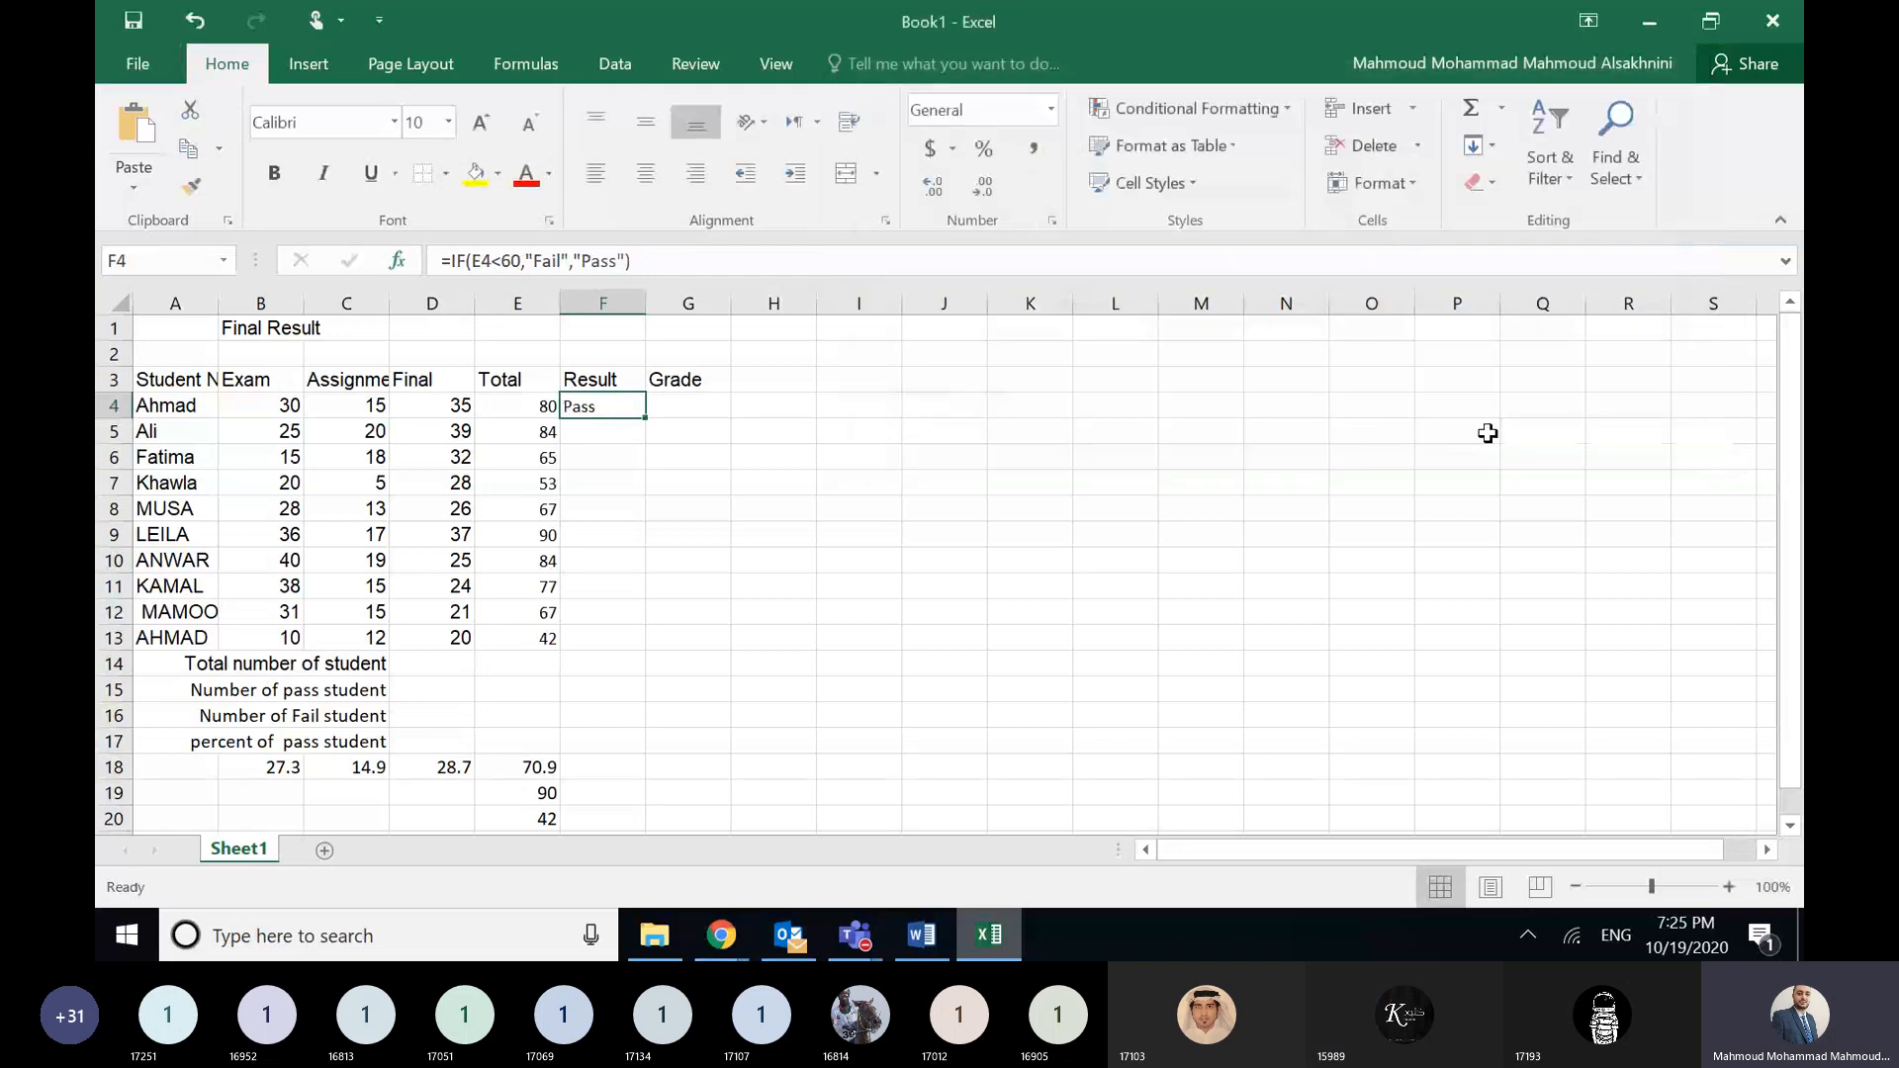
pyautogui.hotkey('alt', 'Tab')
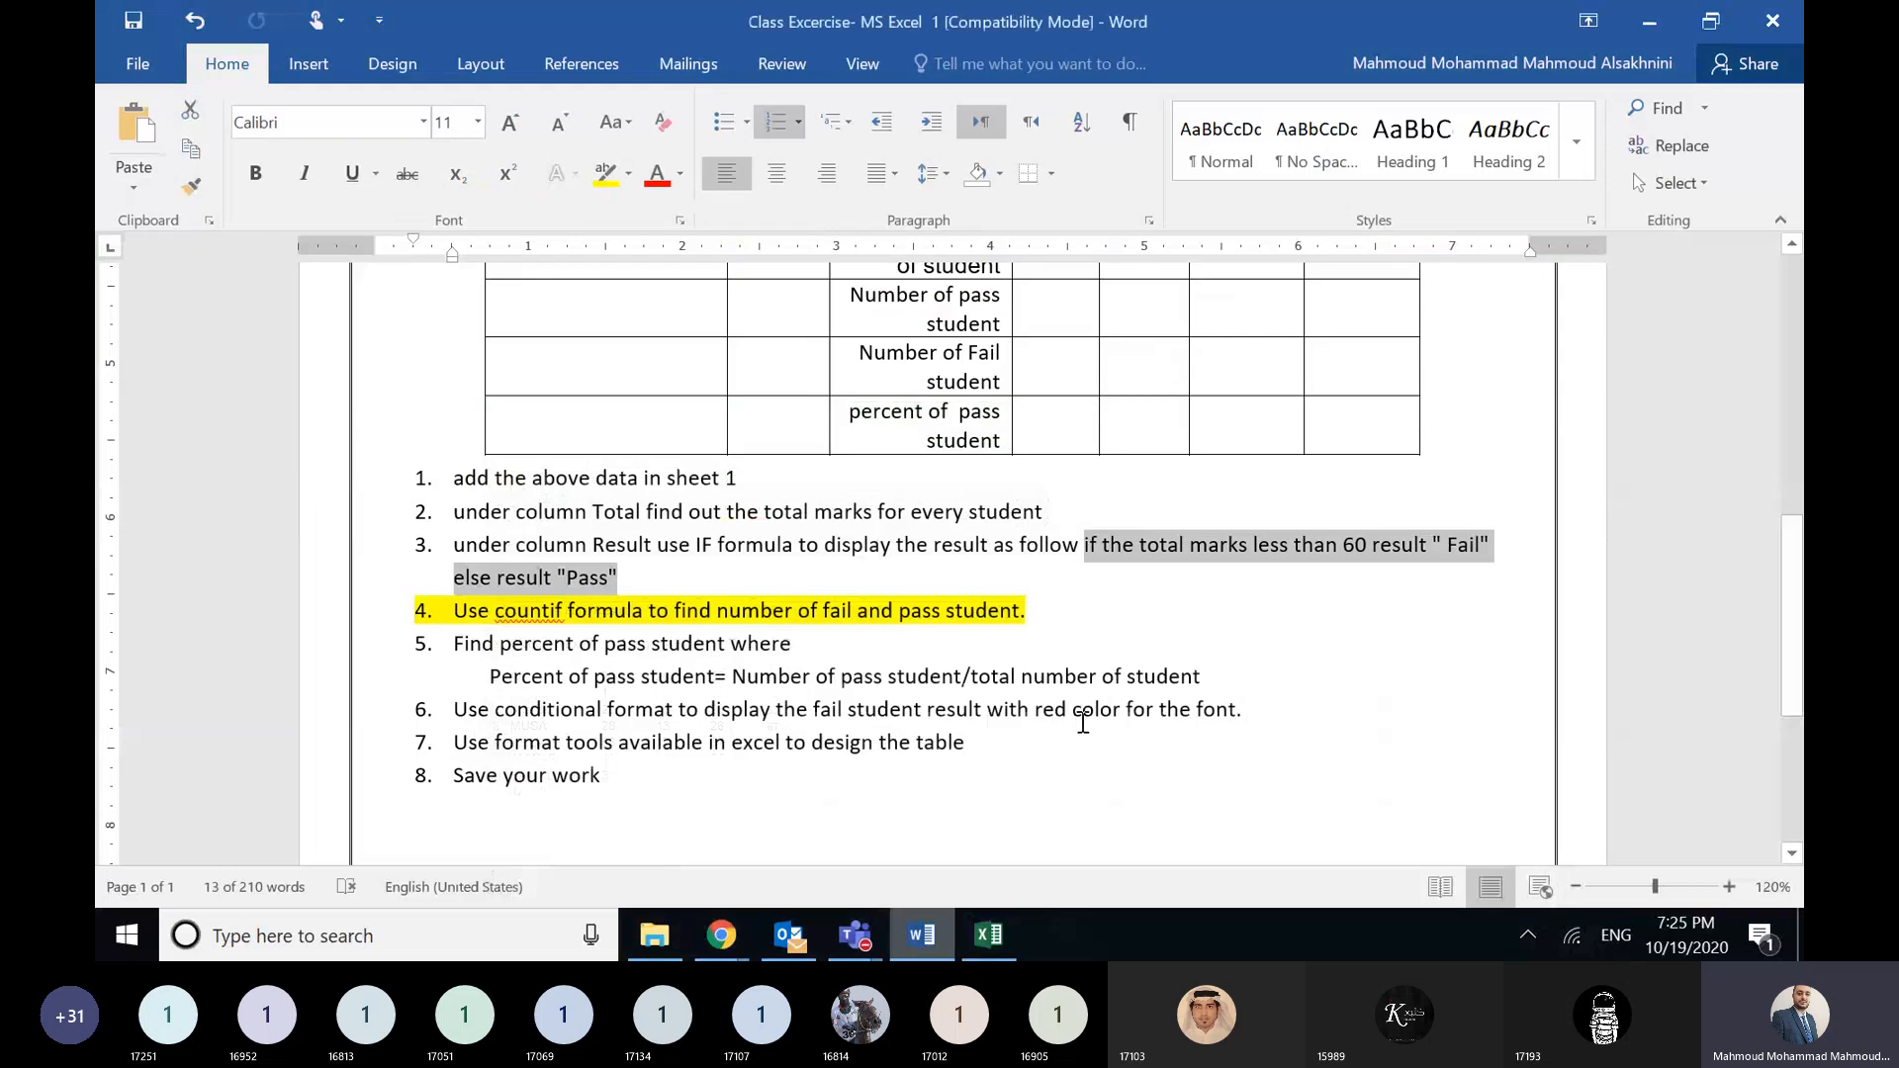
# - Copy the "total marks less than 60" condition from exercise item 3 and paste it as a new list item below
pyautogui.click(684, 569)
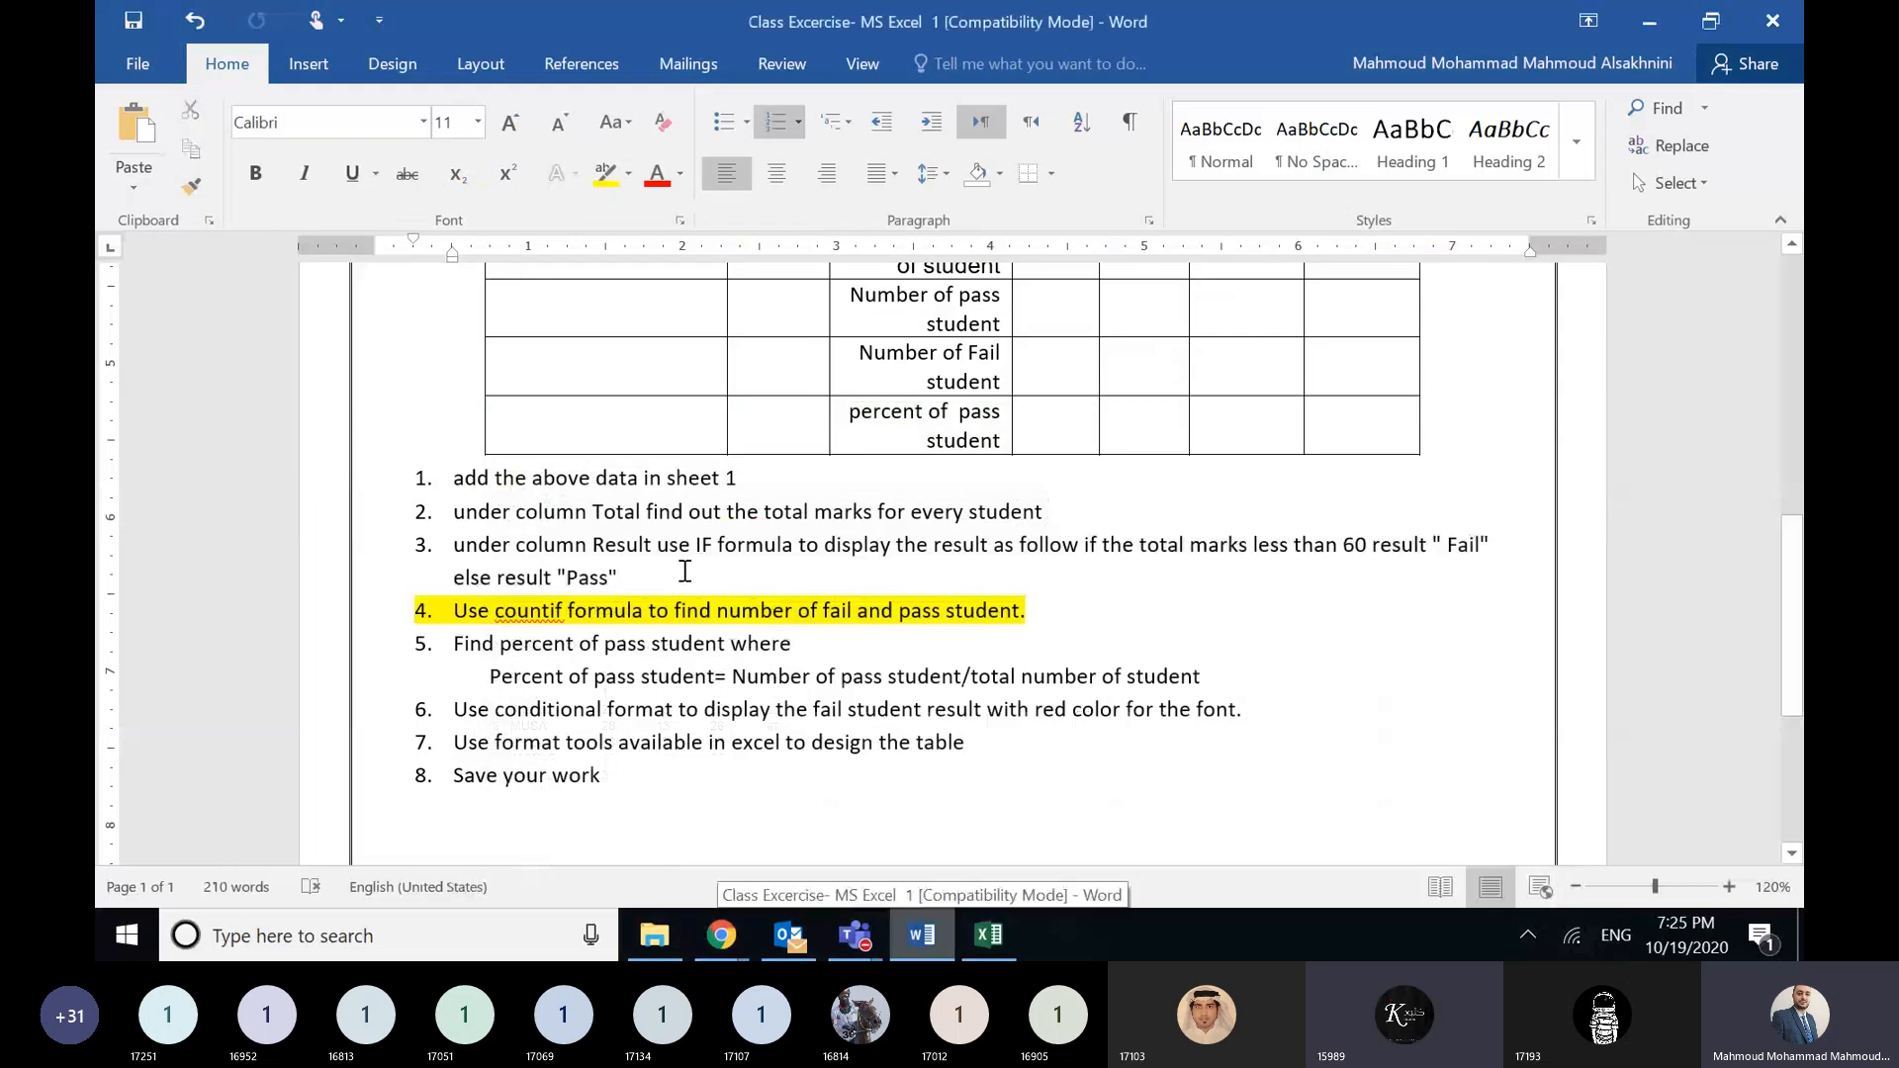
pyautogui.moveTo(684, 569); pyautogui.dragTo(1150, 552)
pyautogui.hotkey('ctrl', 'c')
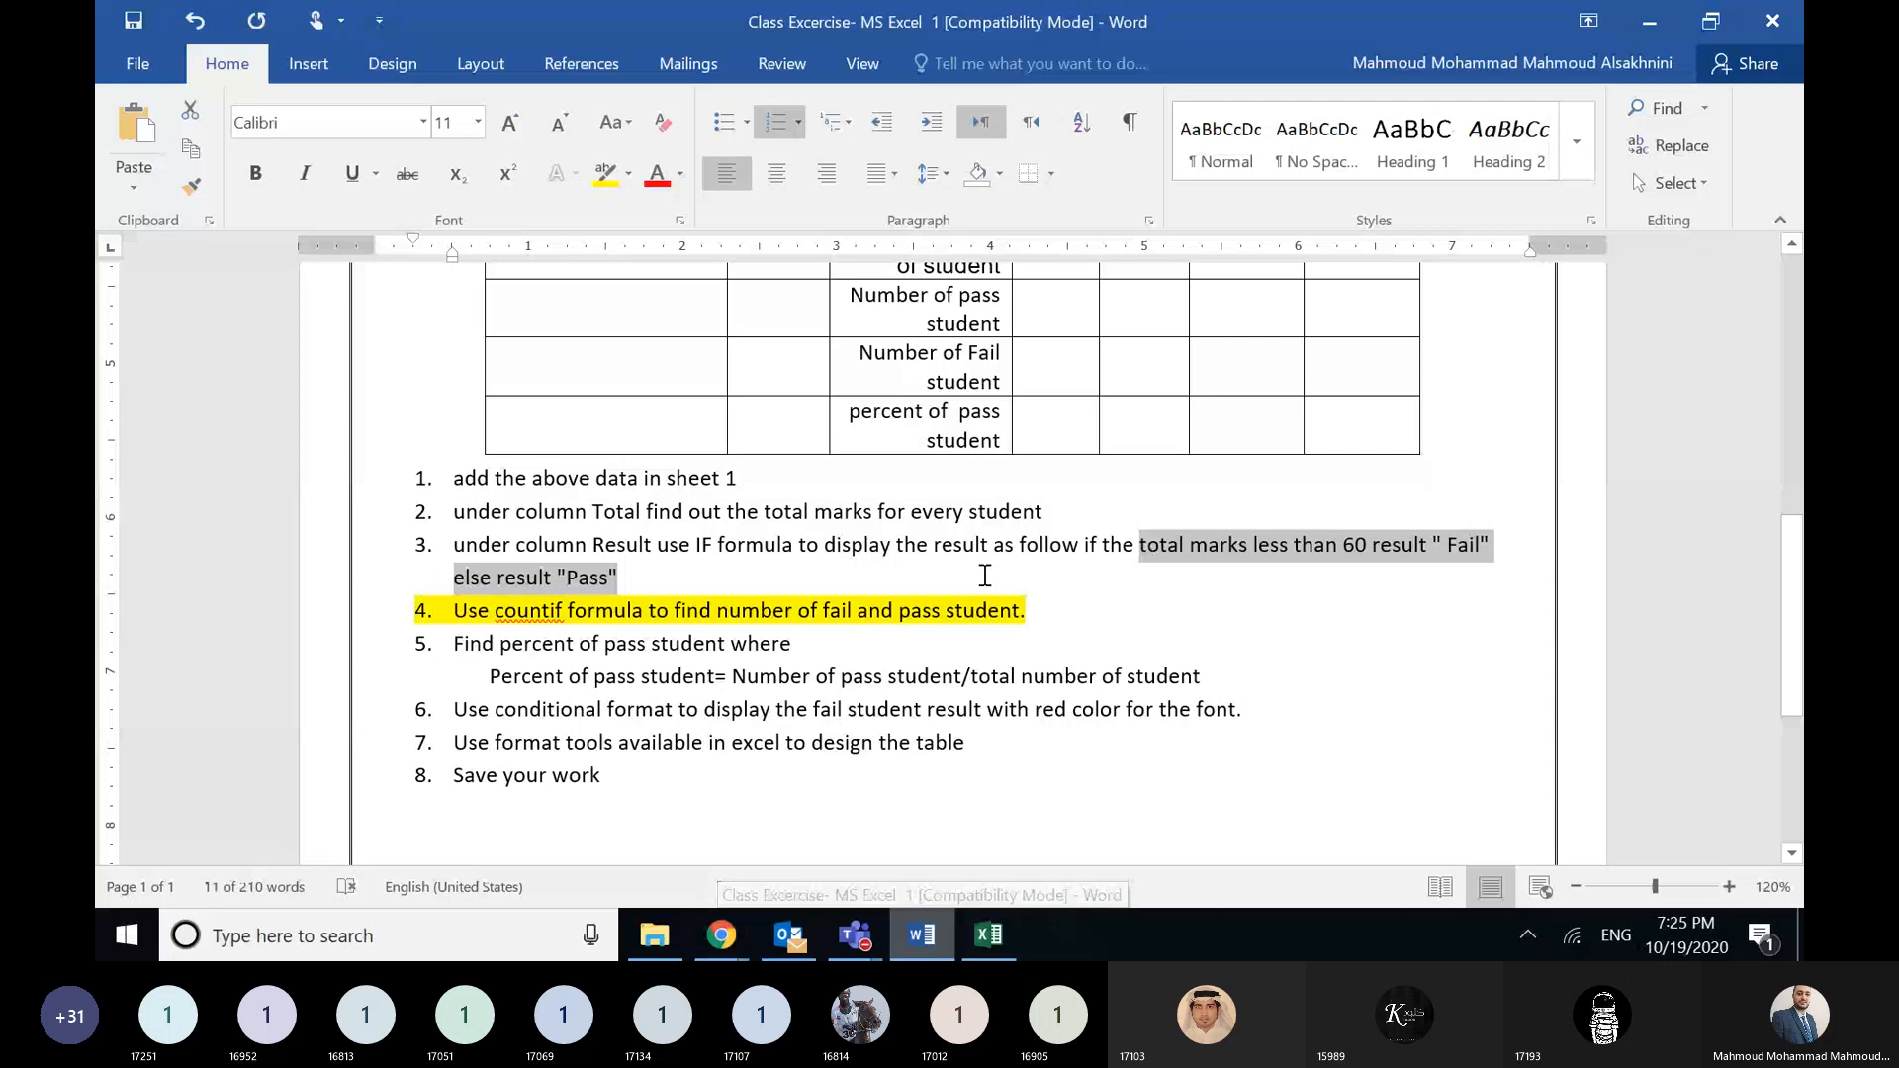
pyautogui.click(1106, 577)
pyautogui.press('Return')
pyautogui.hotkey('ctrl', 'v')
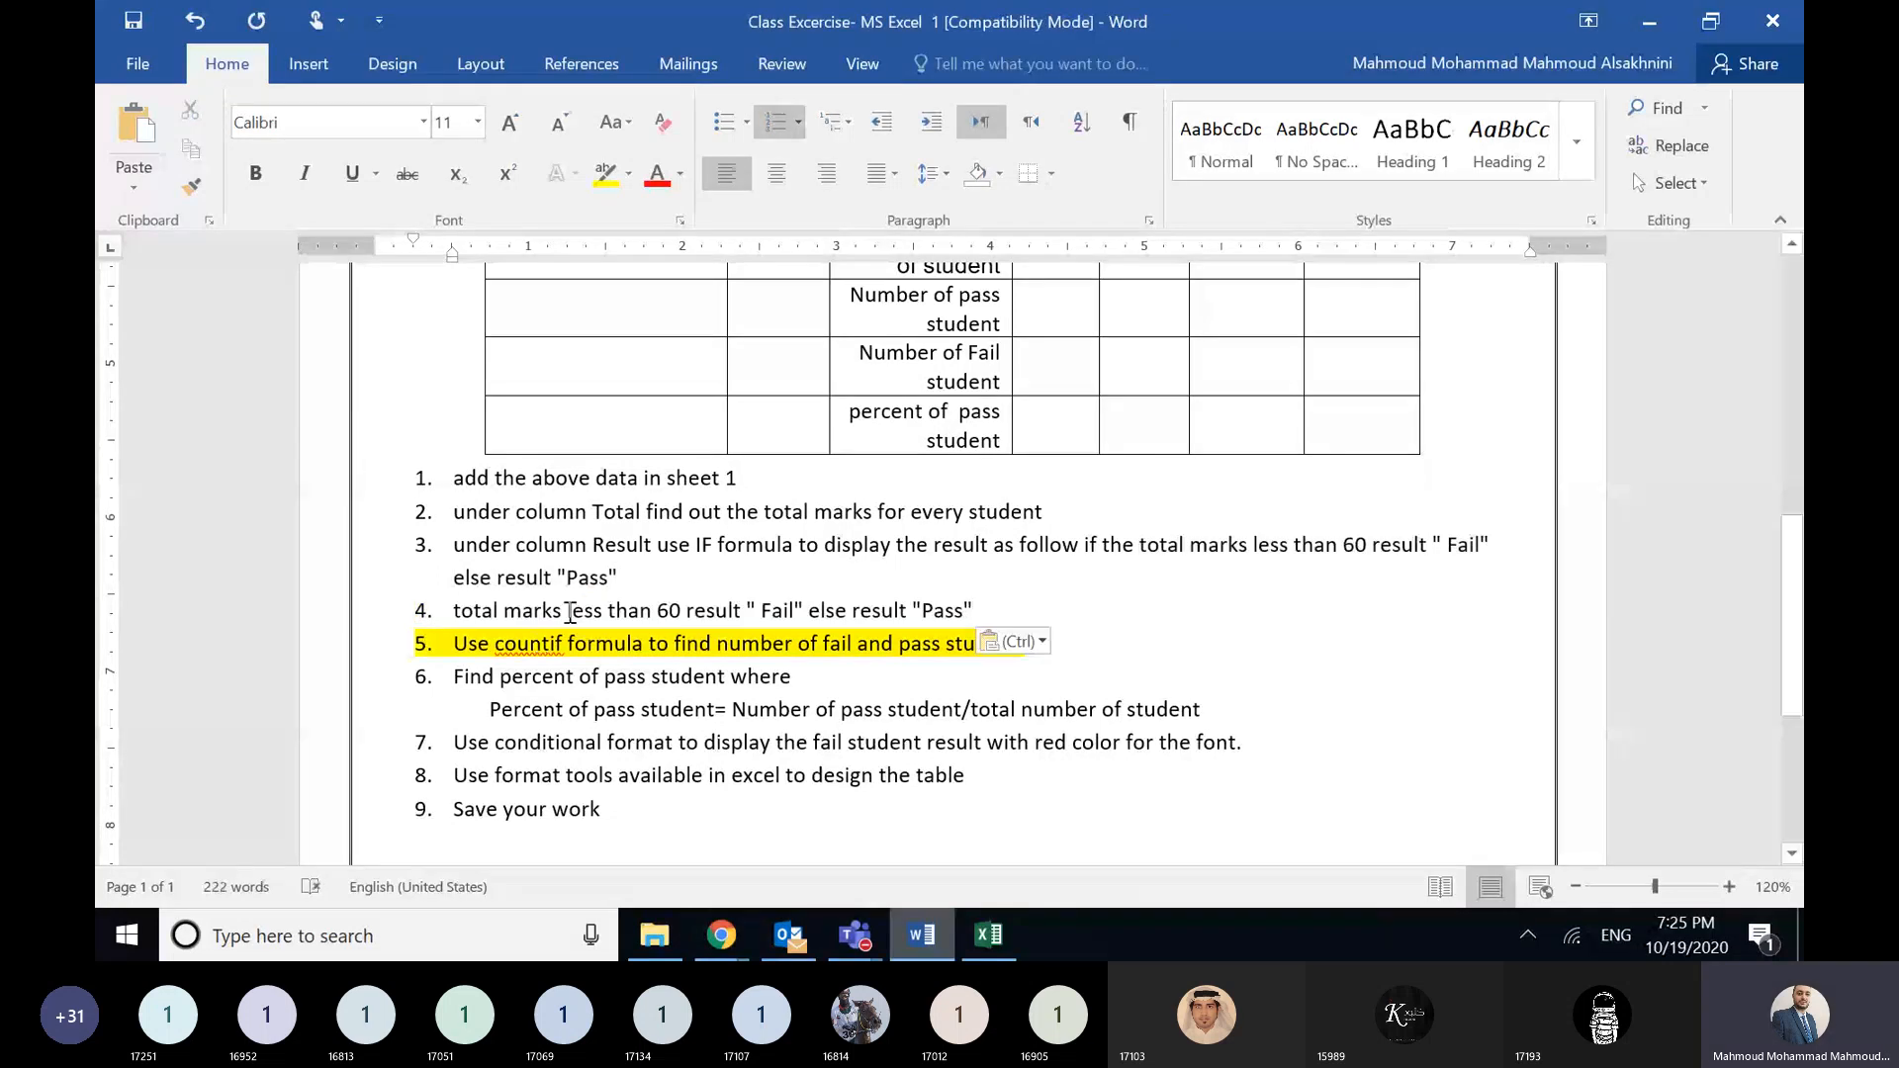
# - Change the pasted condition to read "total marks greater than or equal 70"
pyautogui.moveTo(567, 611); pyautogui.dragTo(603, 611)
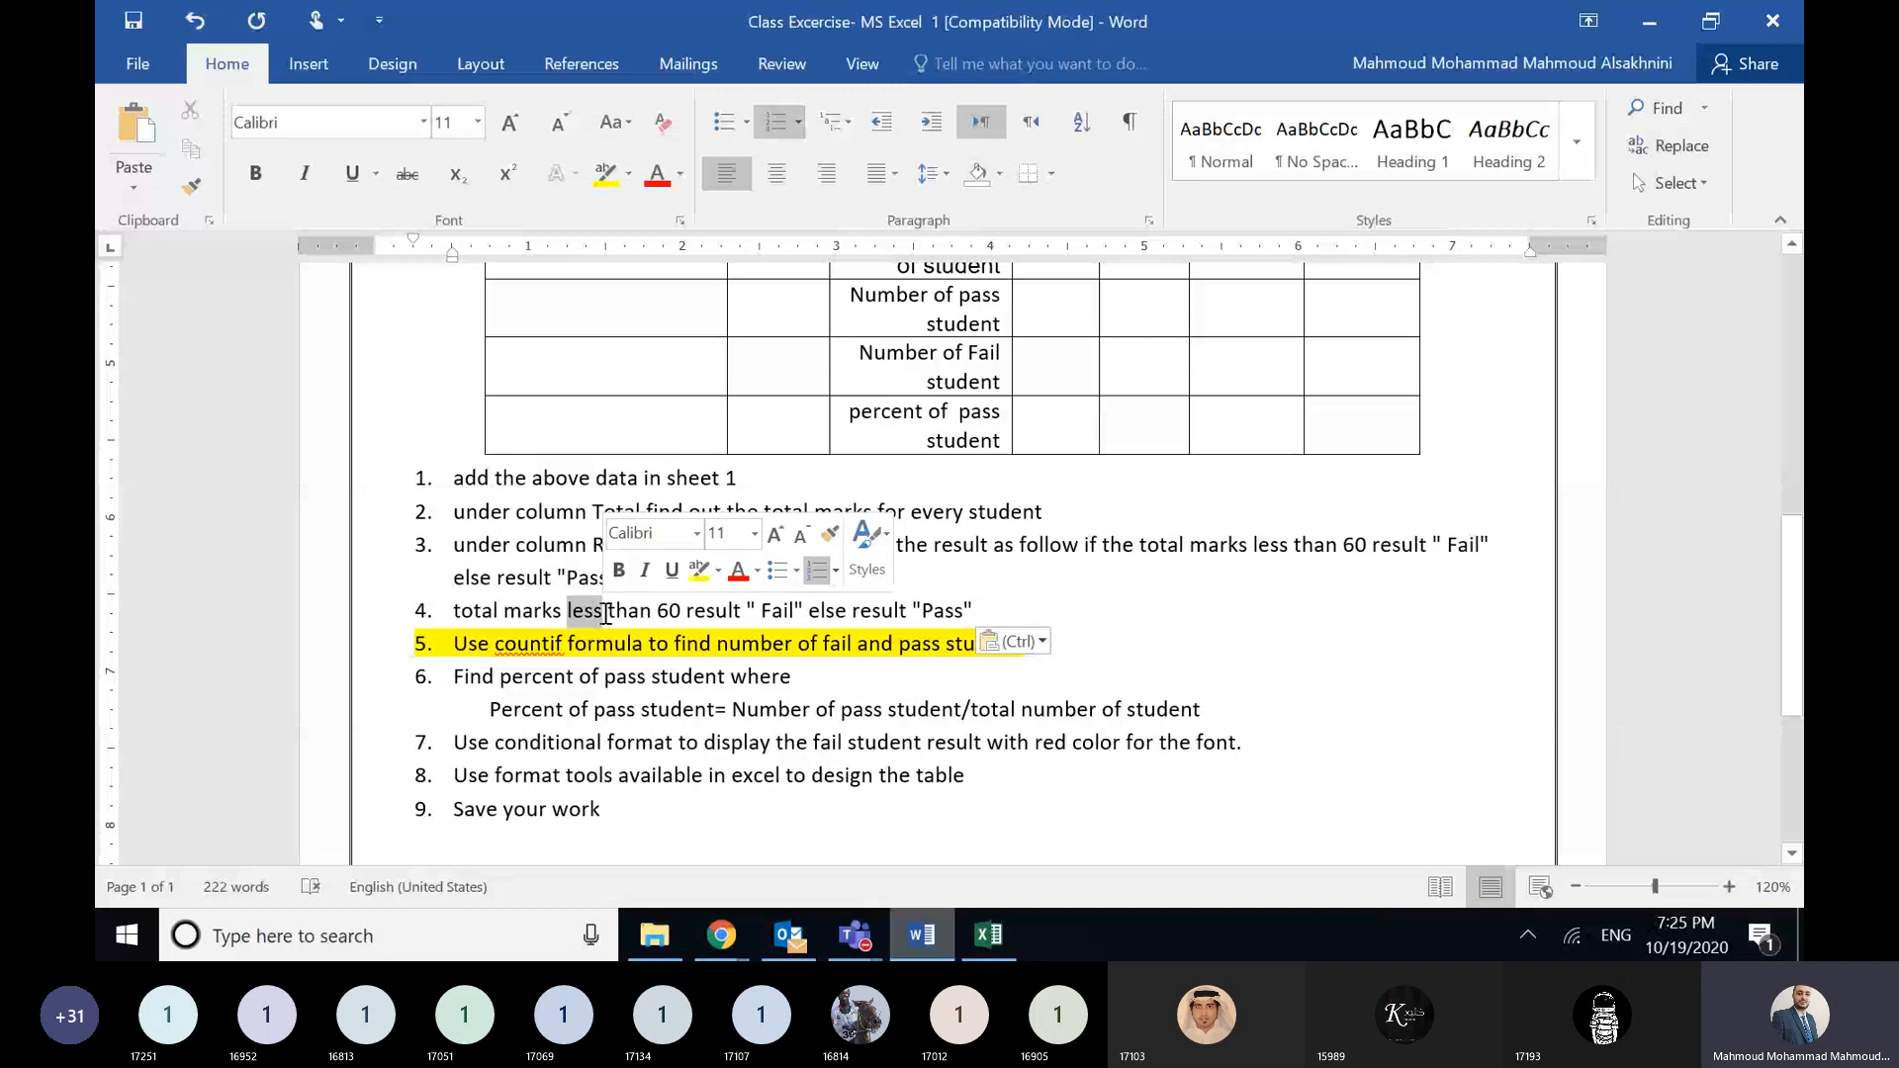
pyautogui.write('greater')
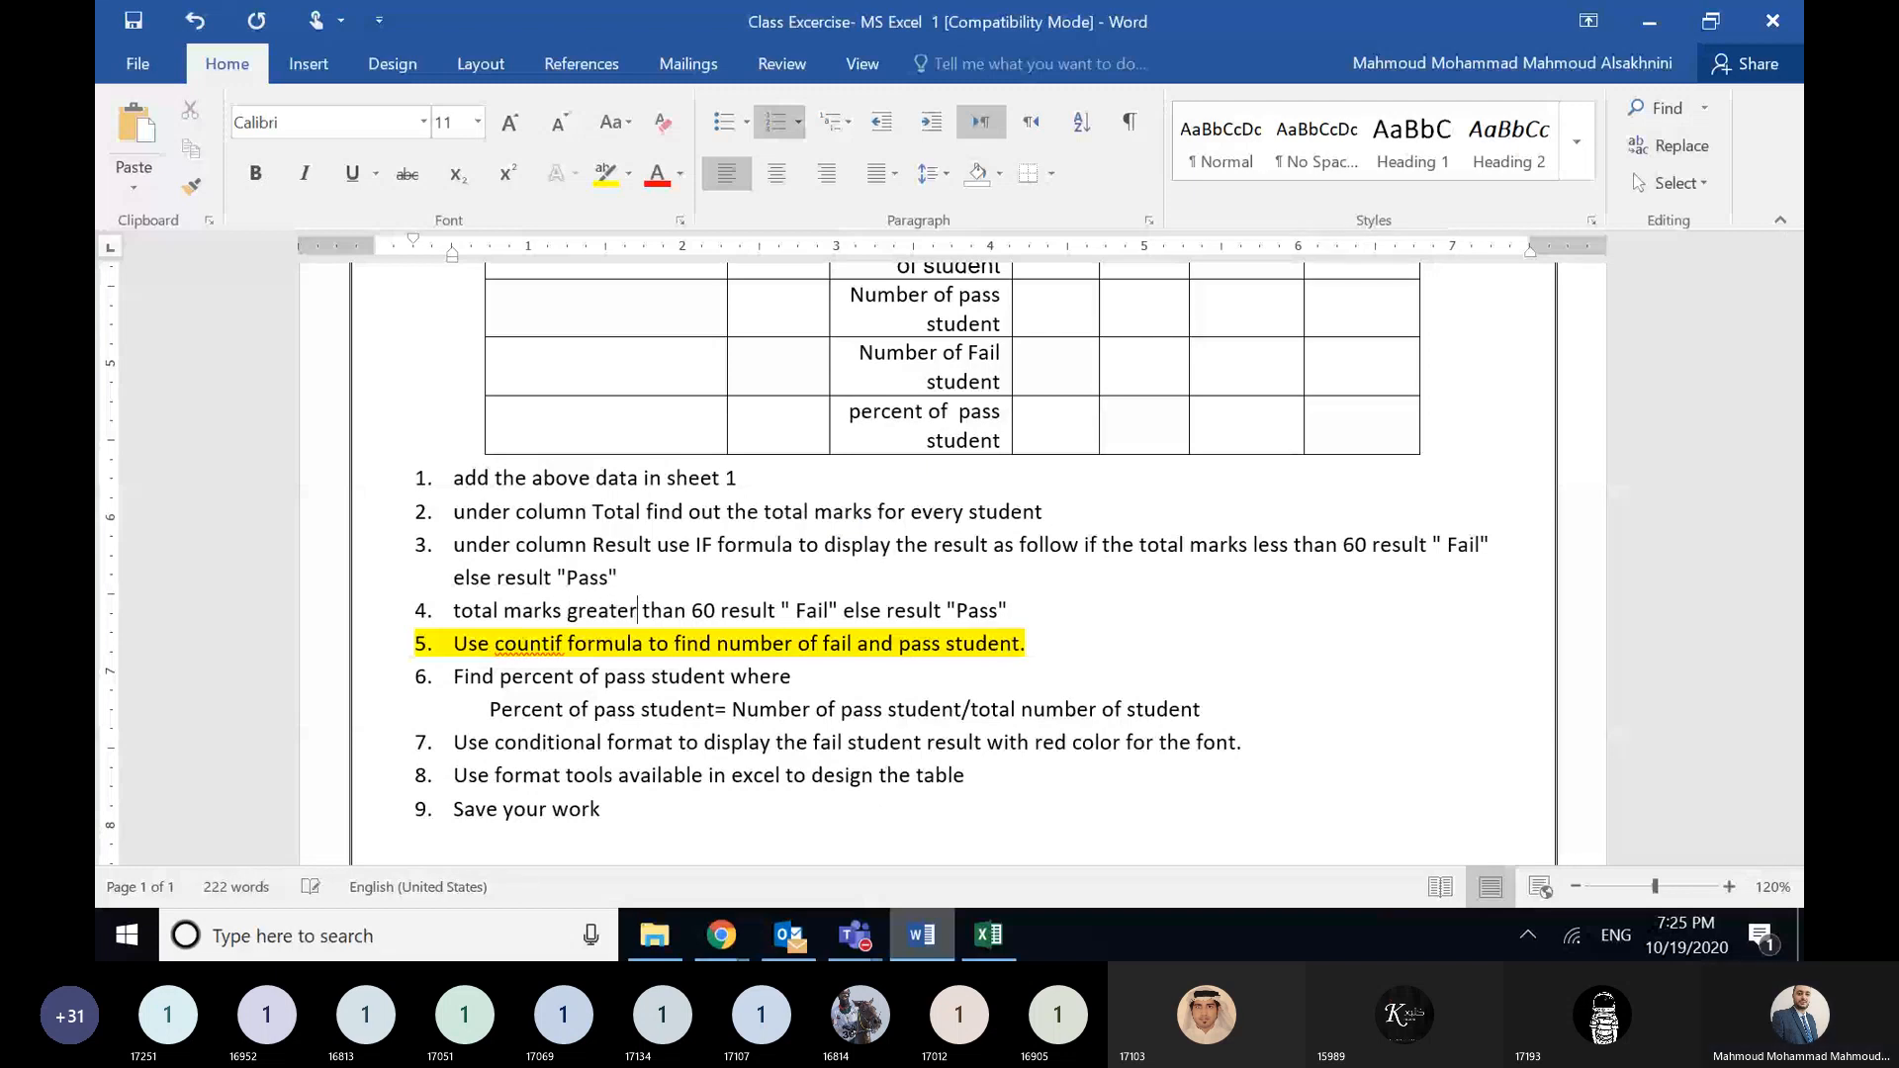
pyautogui.hotkey('ctrl', 'Right')
pyautogui.hotkey('ctrl', 'Right')
pyautogui.write('or e')
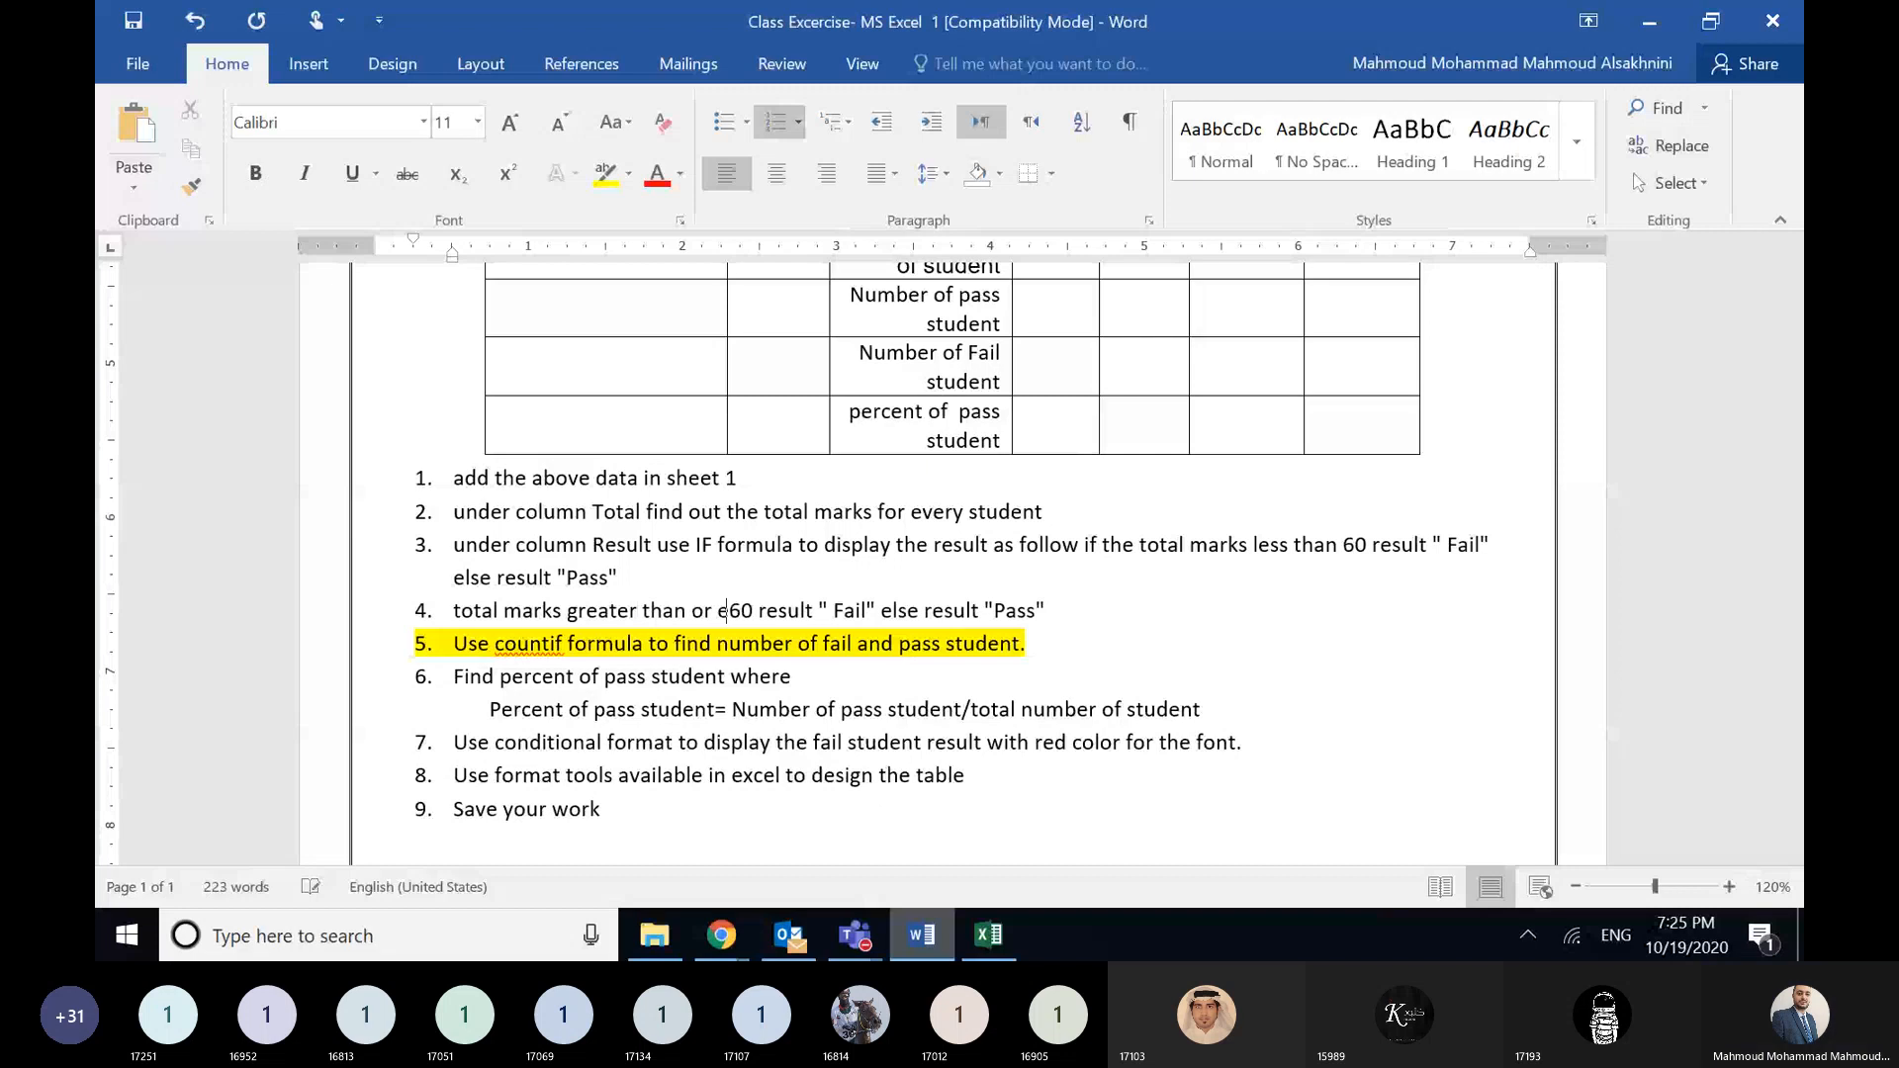
pyautogui.write('qual')
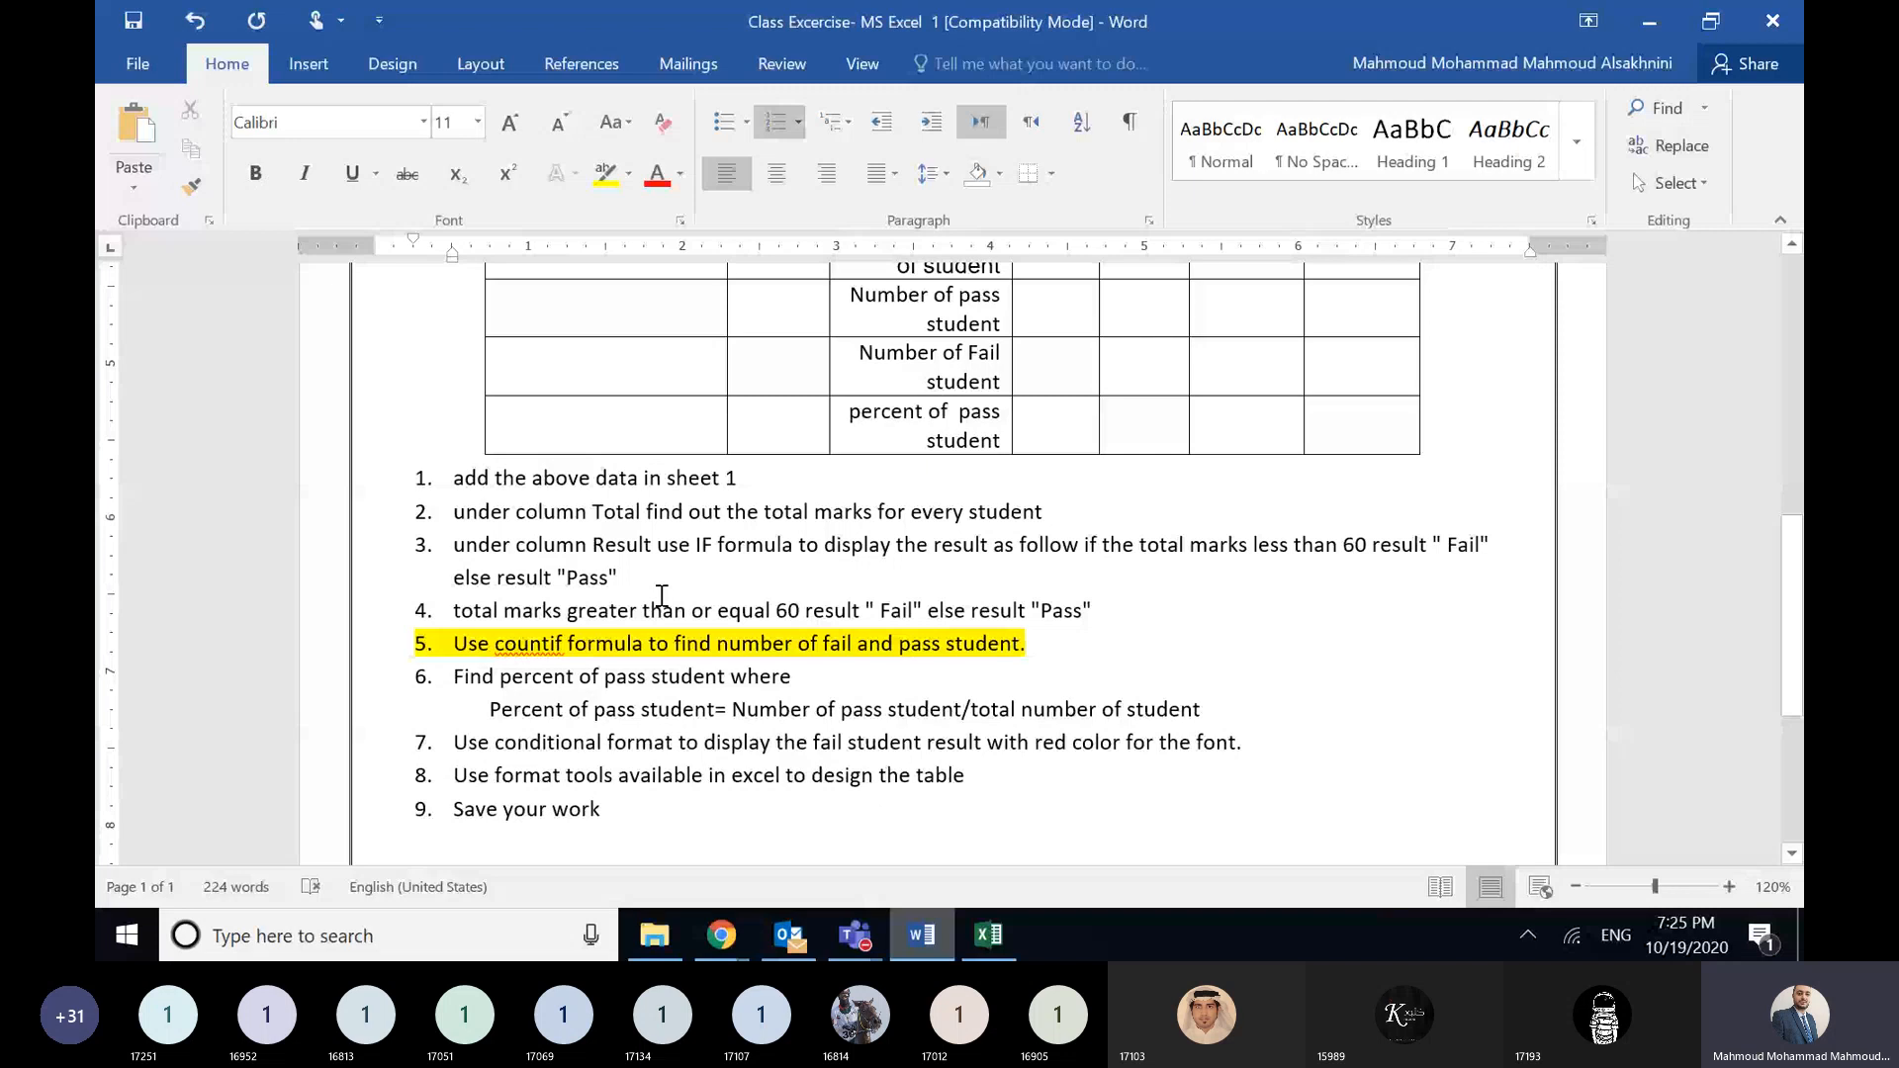
pyautogui.press('Delete')
pyautogui.write('7')
# - Replace "Fail" with "Good" as the first result in the new condition
pyautogui.click(917, 610)
pyautogui.press('BackSpace')
pyautogui.press('BackSpace')
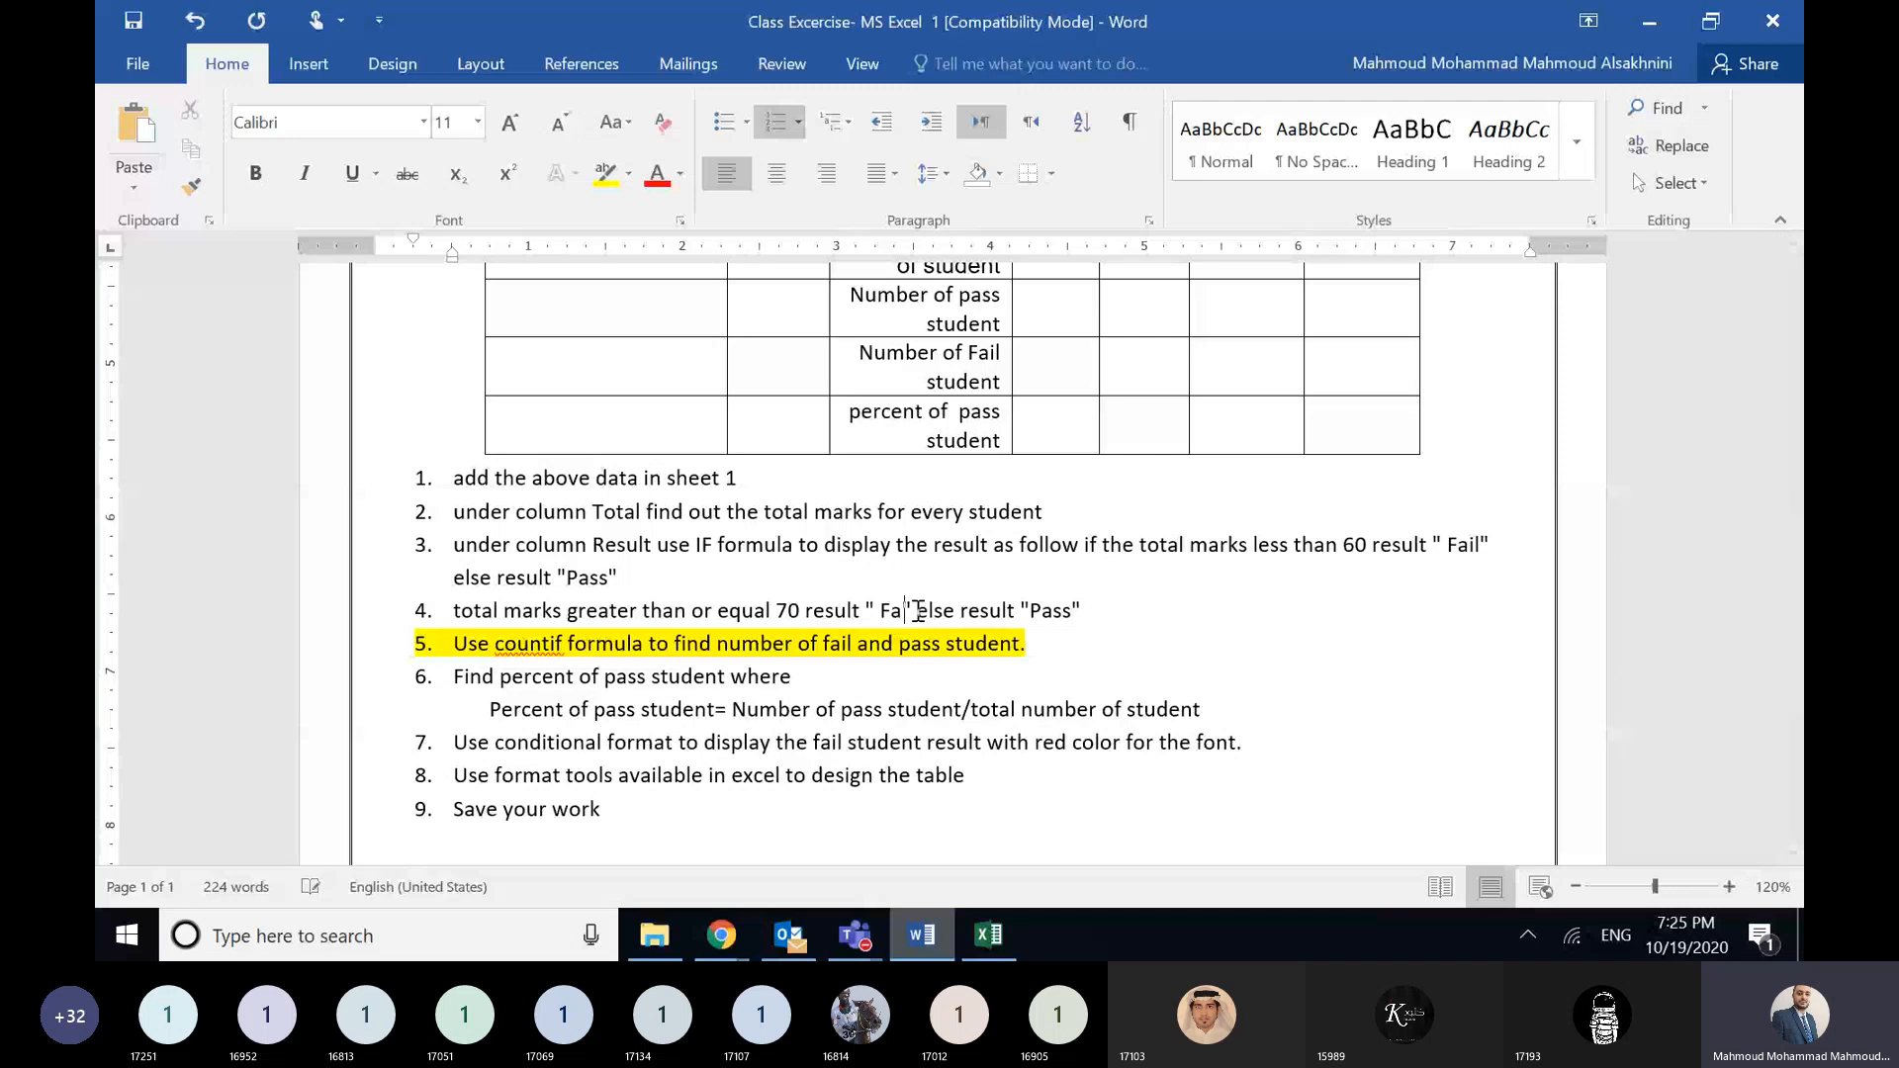
pyautogui.press('BackSpace')
pyautogui.press('BackSpace')
pyautogui.write('Good')
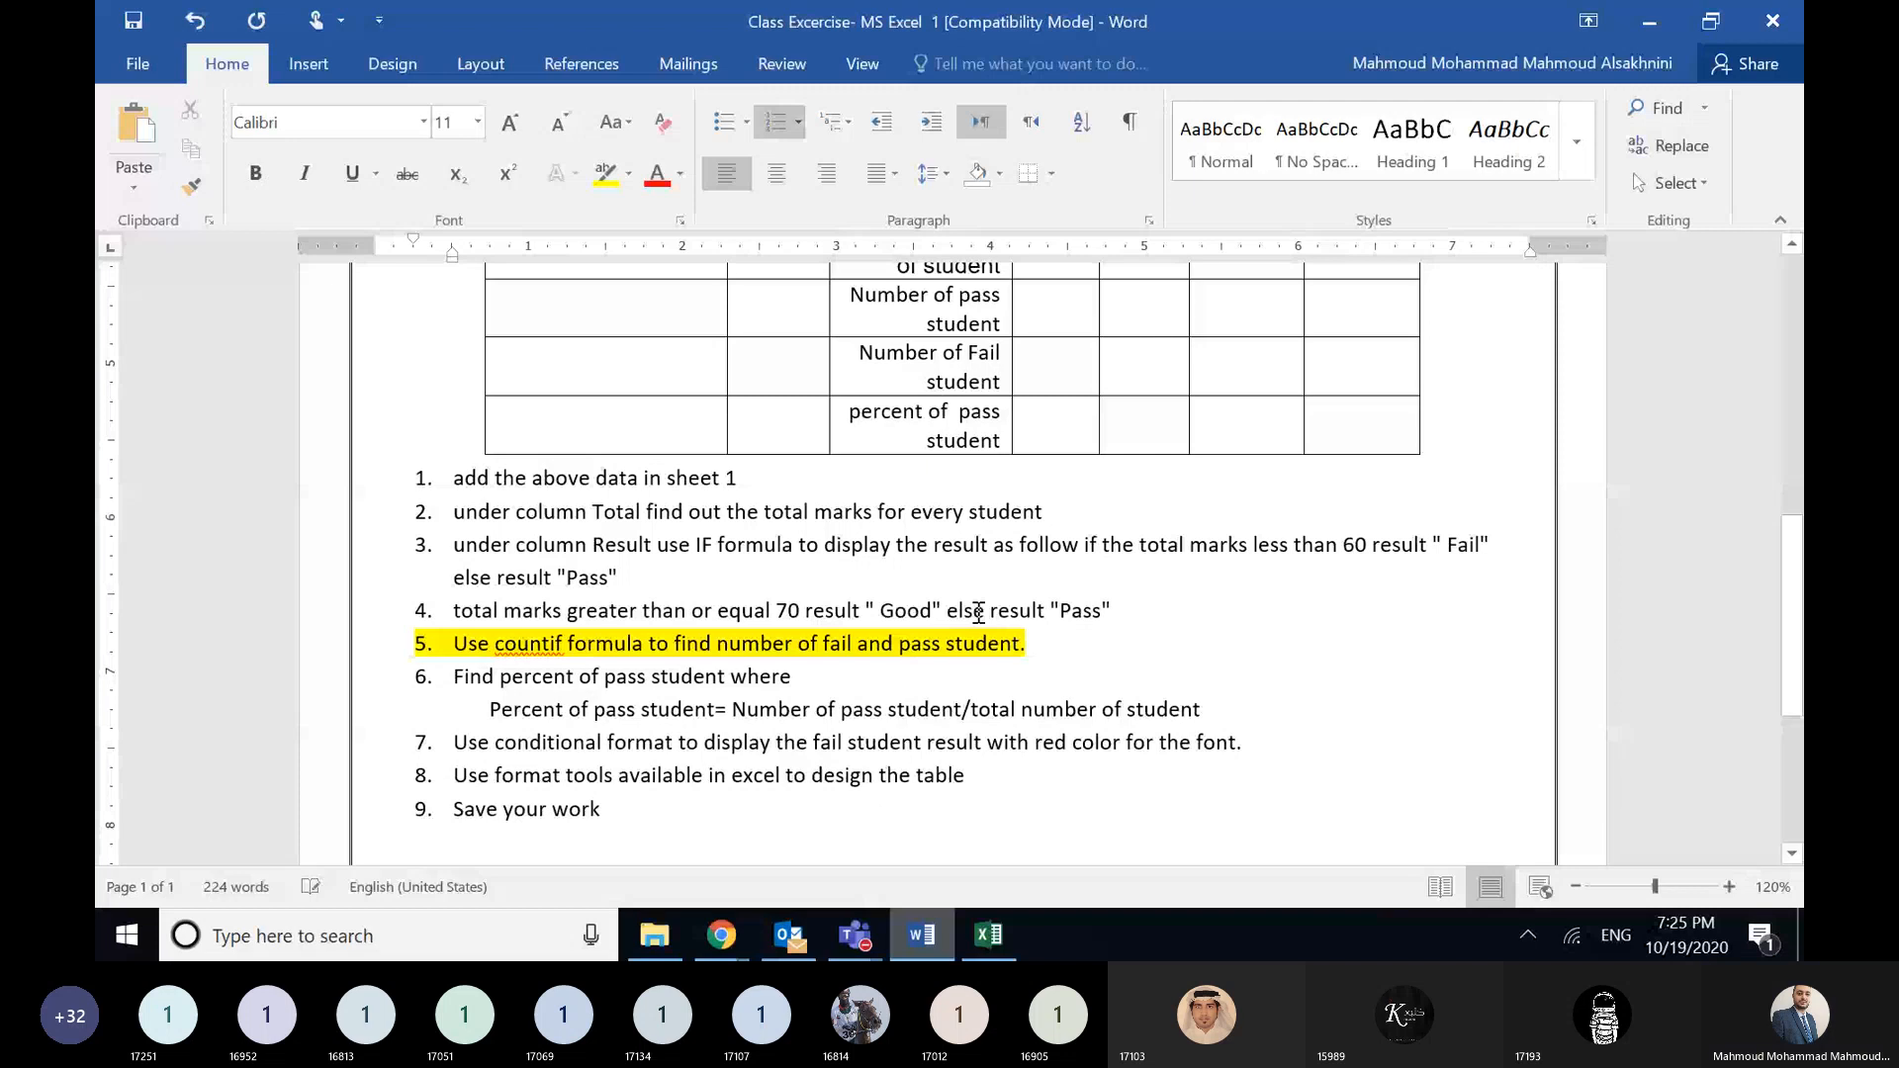
# - Replace "Pass" with "Not good" as the else result in the new condition, and select the whole line
pyautogui.click(1102, 615)
pyautogui.press('Left')
pyautogui.press('BackSpace')
pyautogui.press('BackSpace')
pyautogui.press('BackSpace')
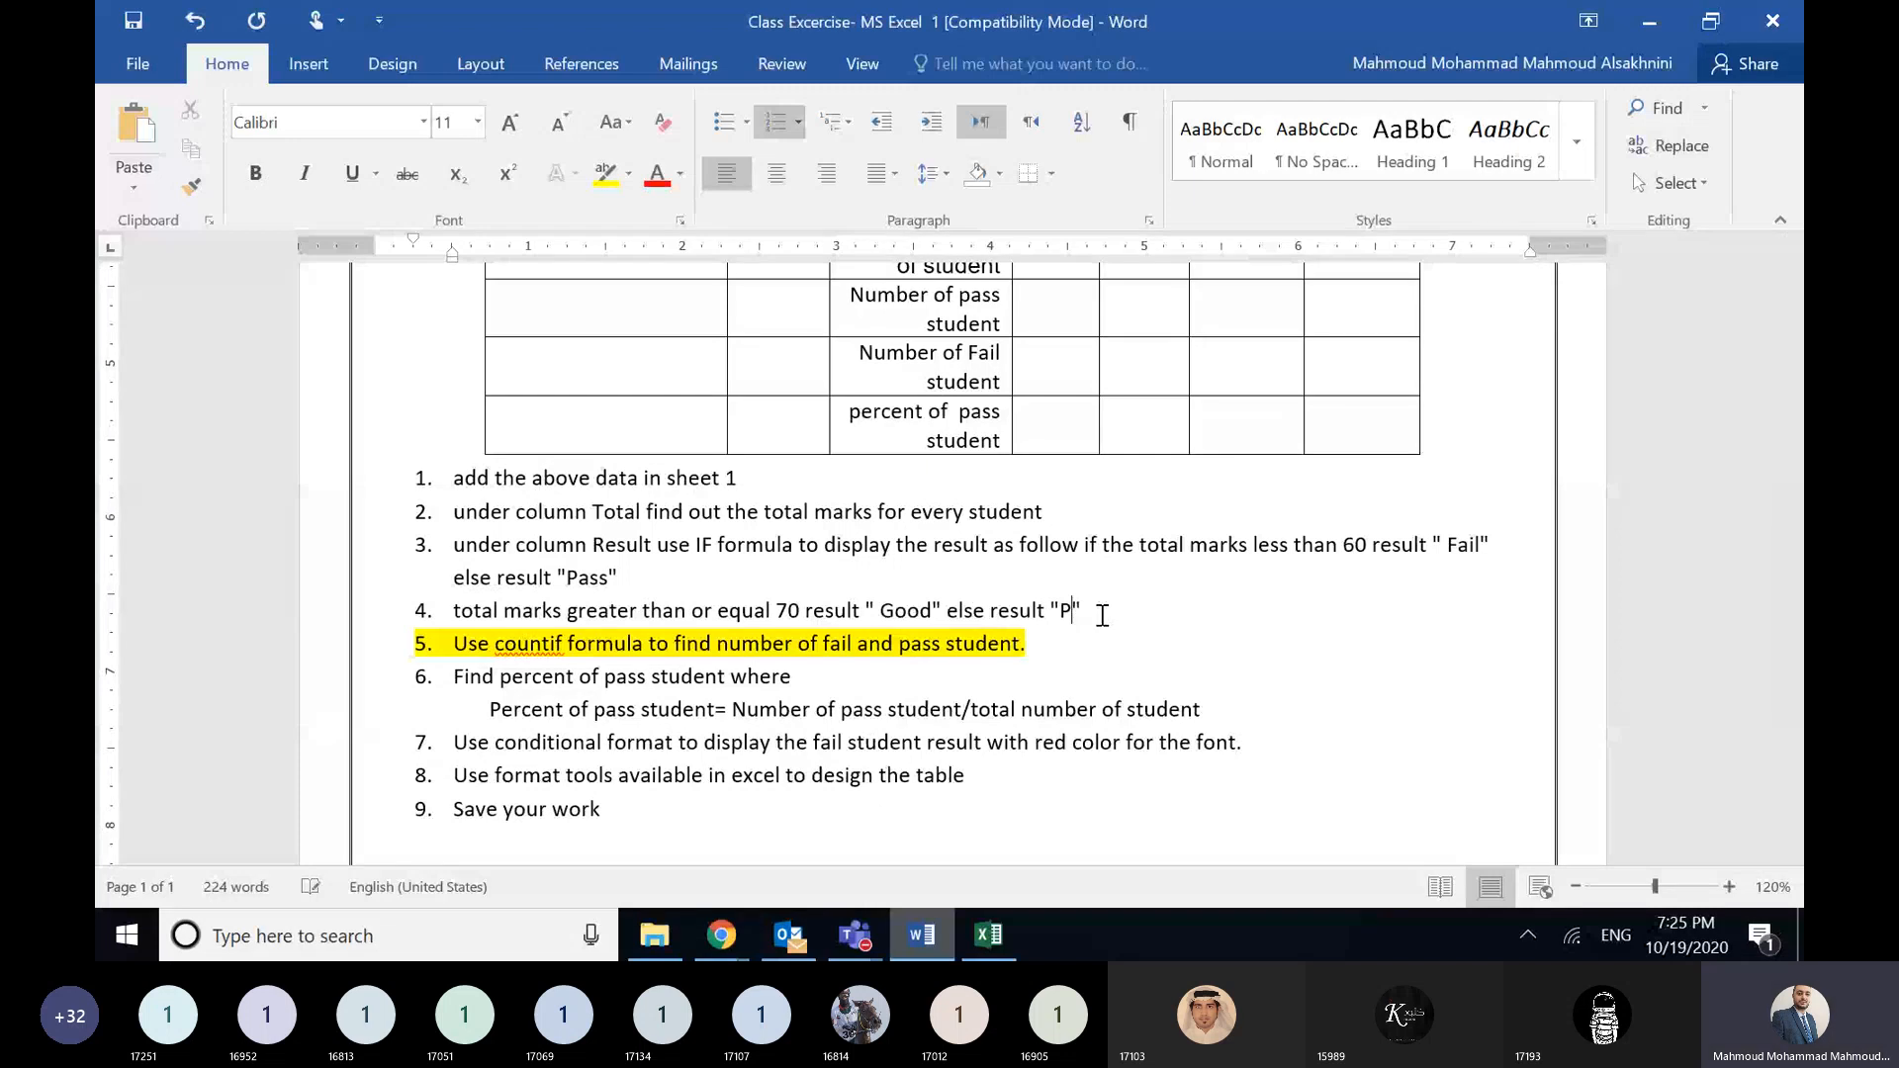
pyautogui.press('BackSpace')
pyautogui.write('Not good')
pyautogui.moveTo(1159, 611); pyautogui.dragTo(502, 616)
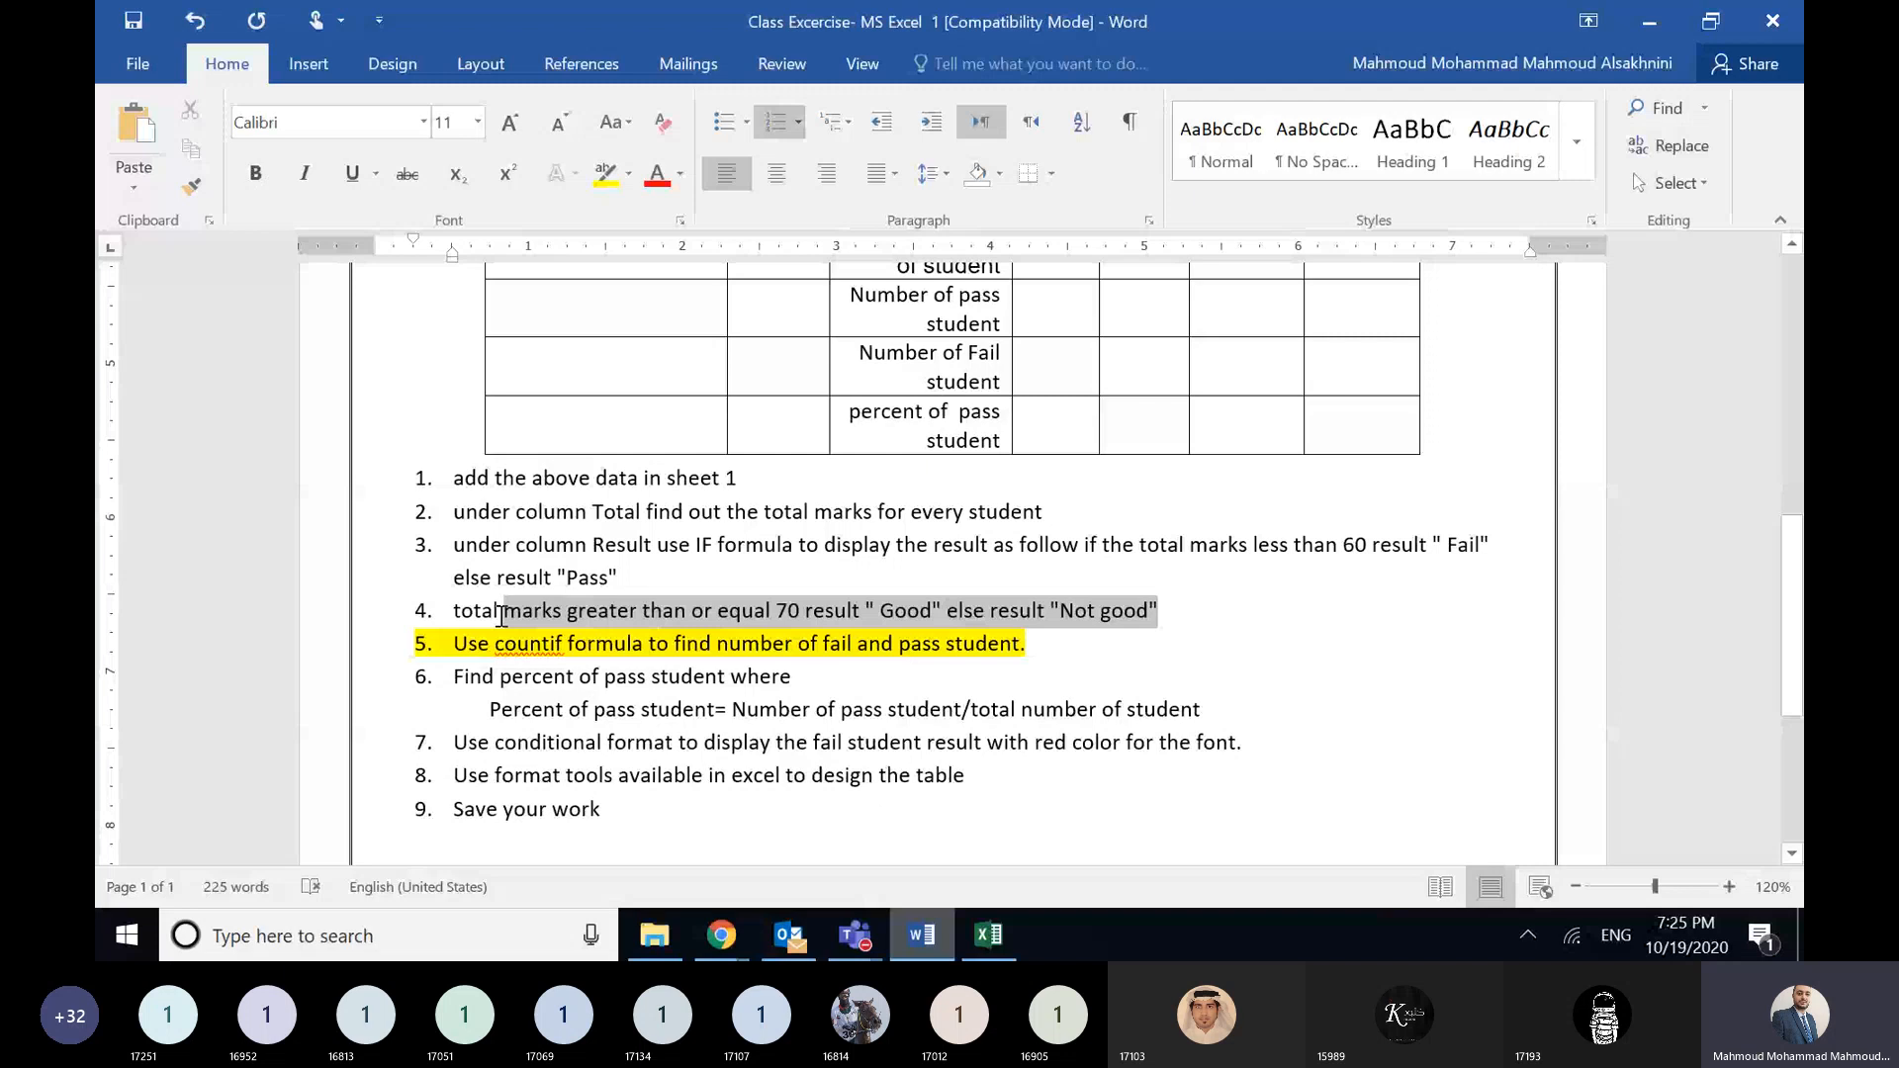
pyautogui.moveTo(501, 615); pyautogui.dragTo(453, 613)
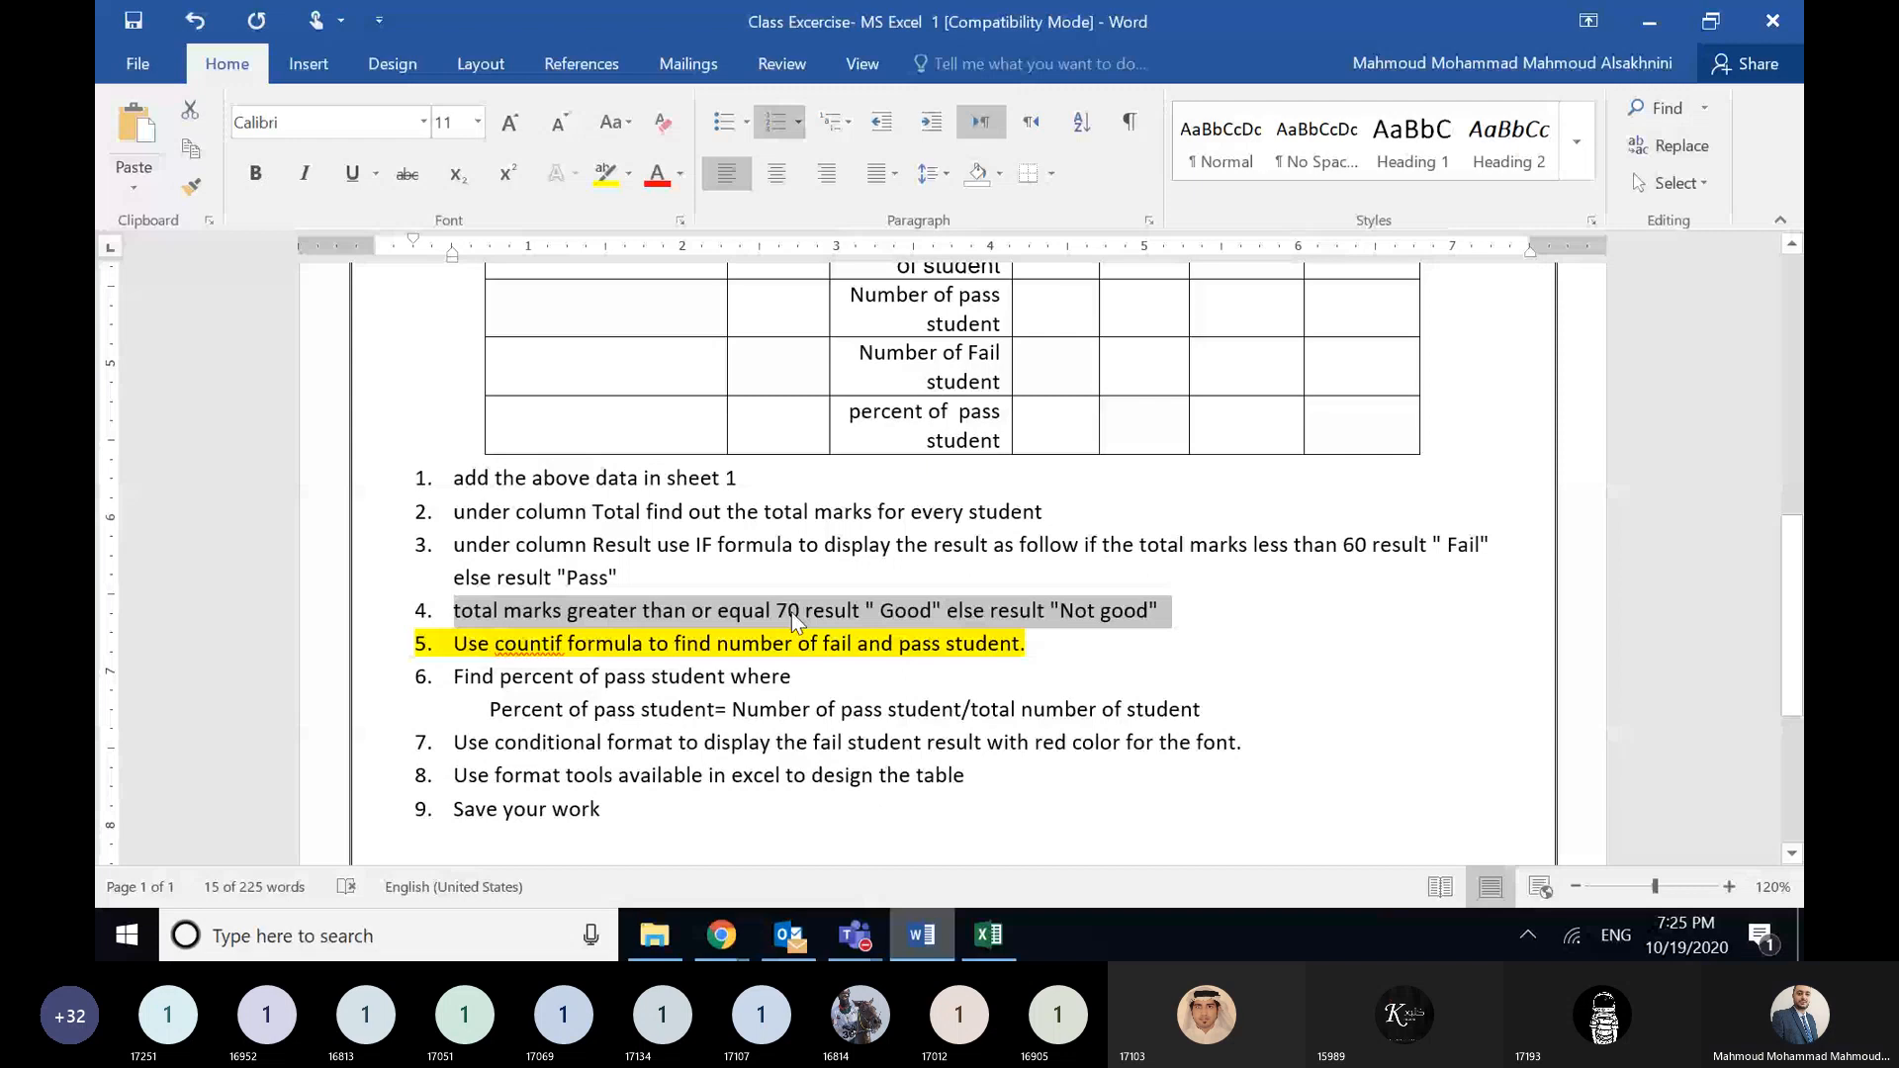
# - Switch to the Excel workbook and insert an IF function in F5, referencing total mark E5 in its logical test
pyautogui.hotkey('alt', 'Tab')
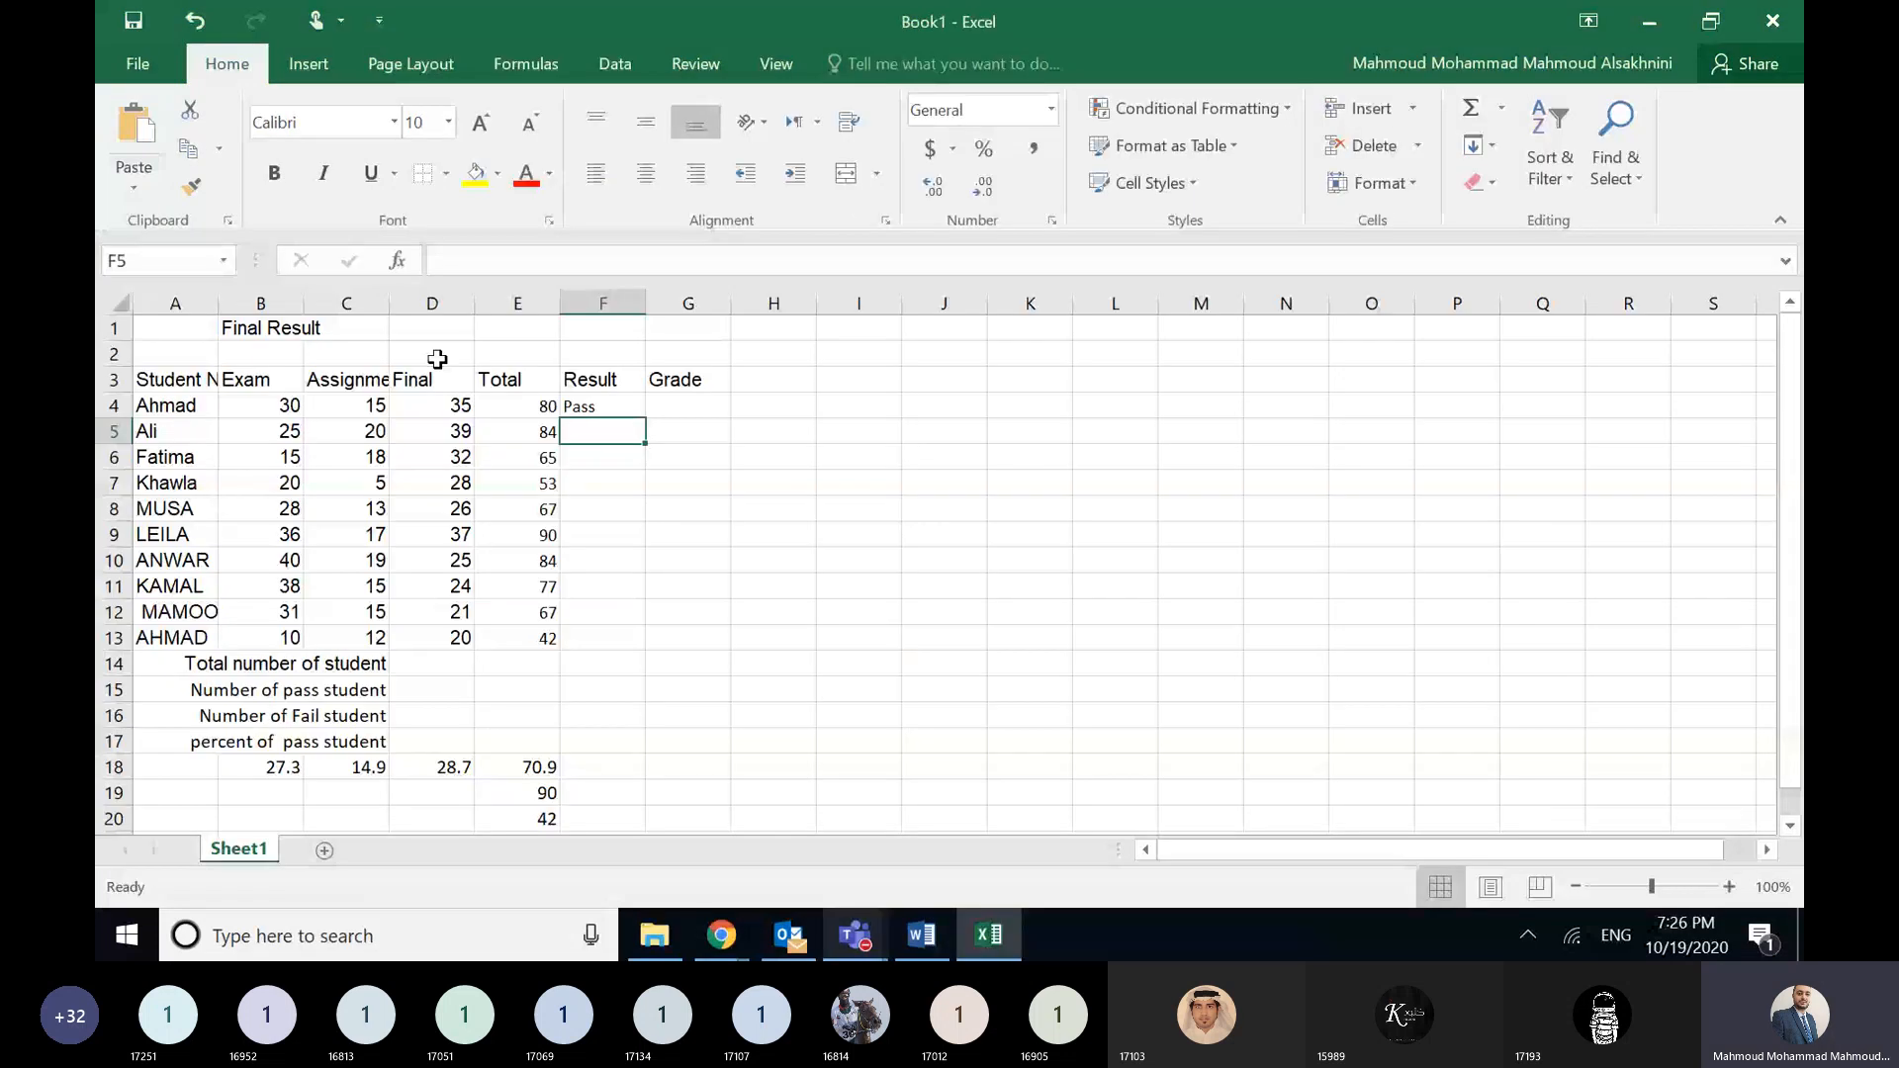
pyautogui.click(397, 261)
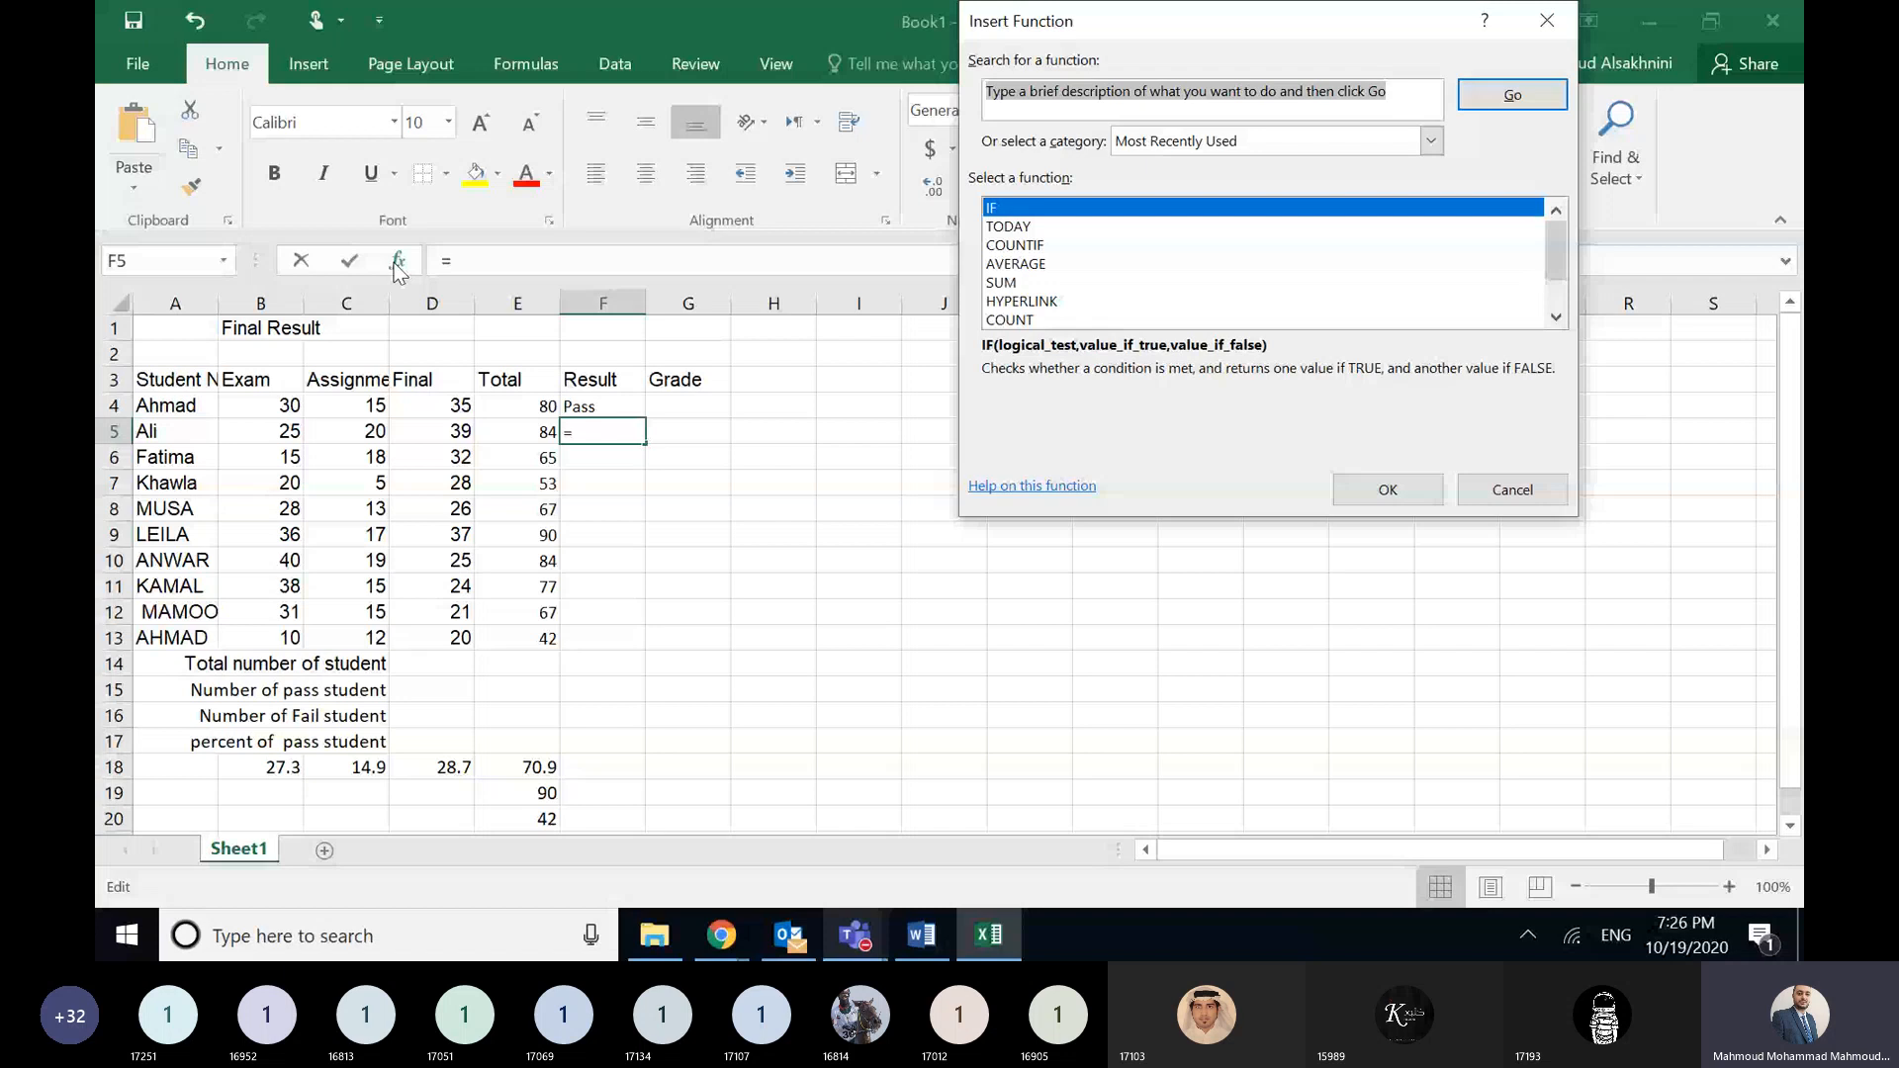
pyautogui.doubleClick(1054, 212)
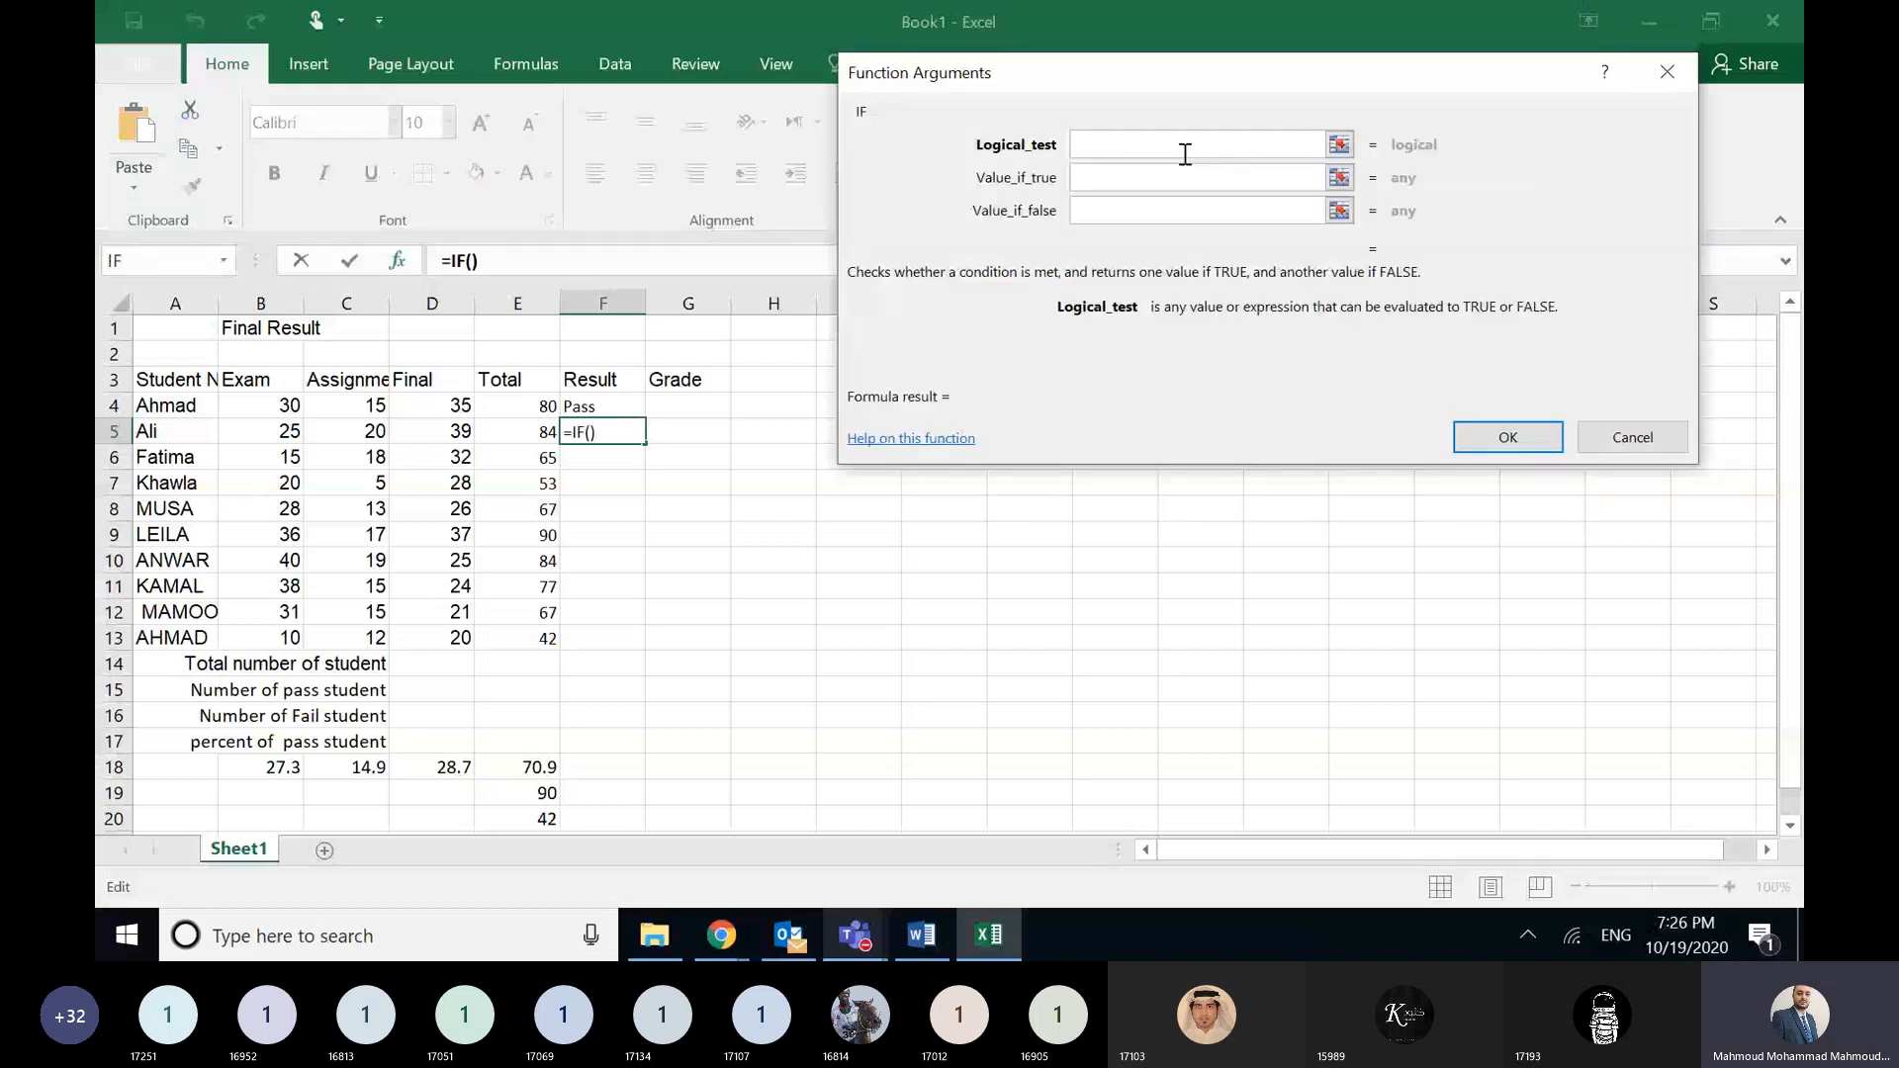
pyautogui.click(1005, 955)
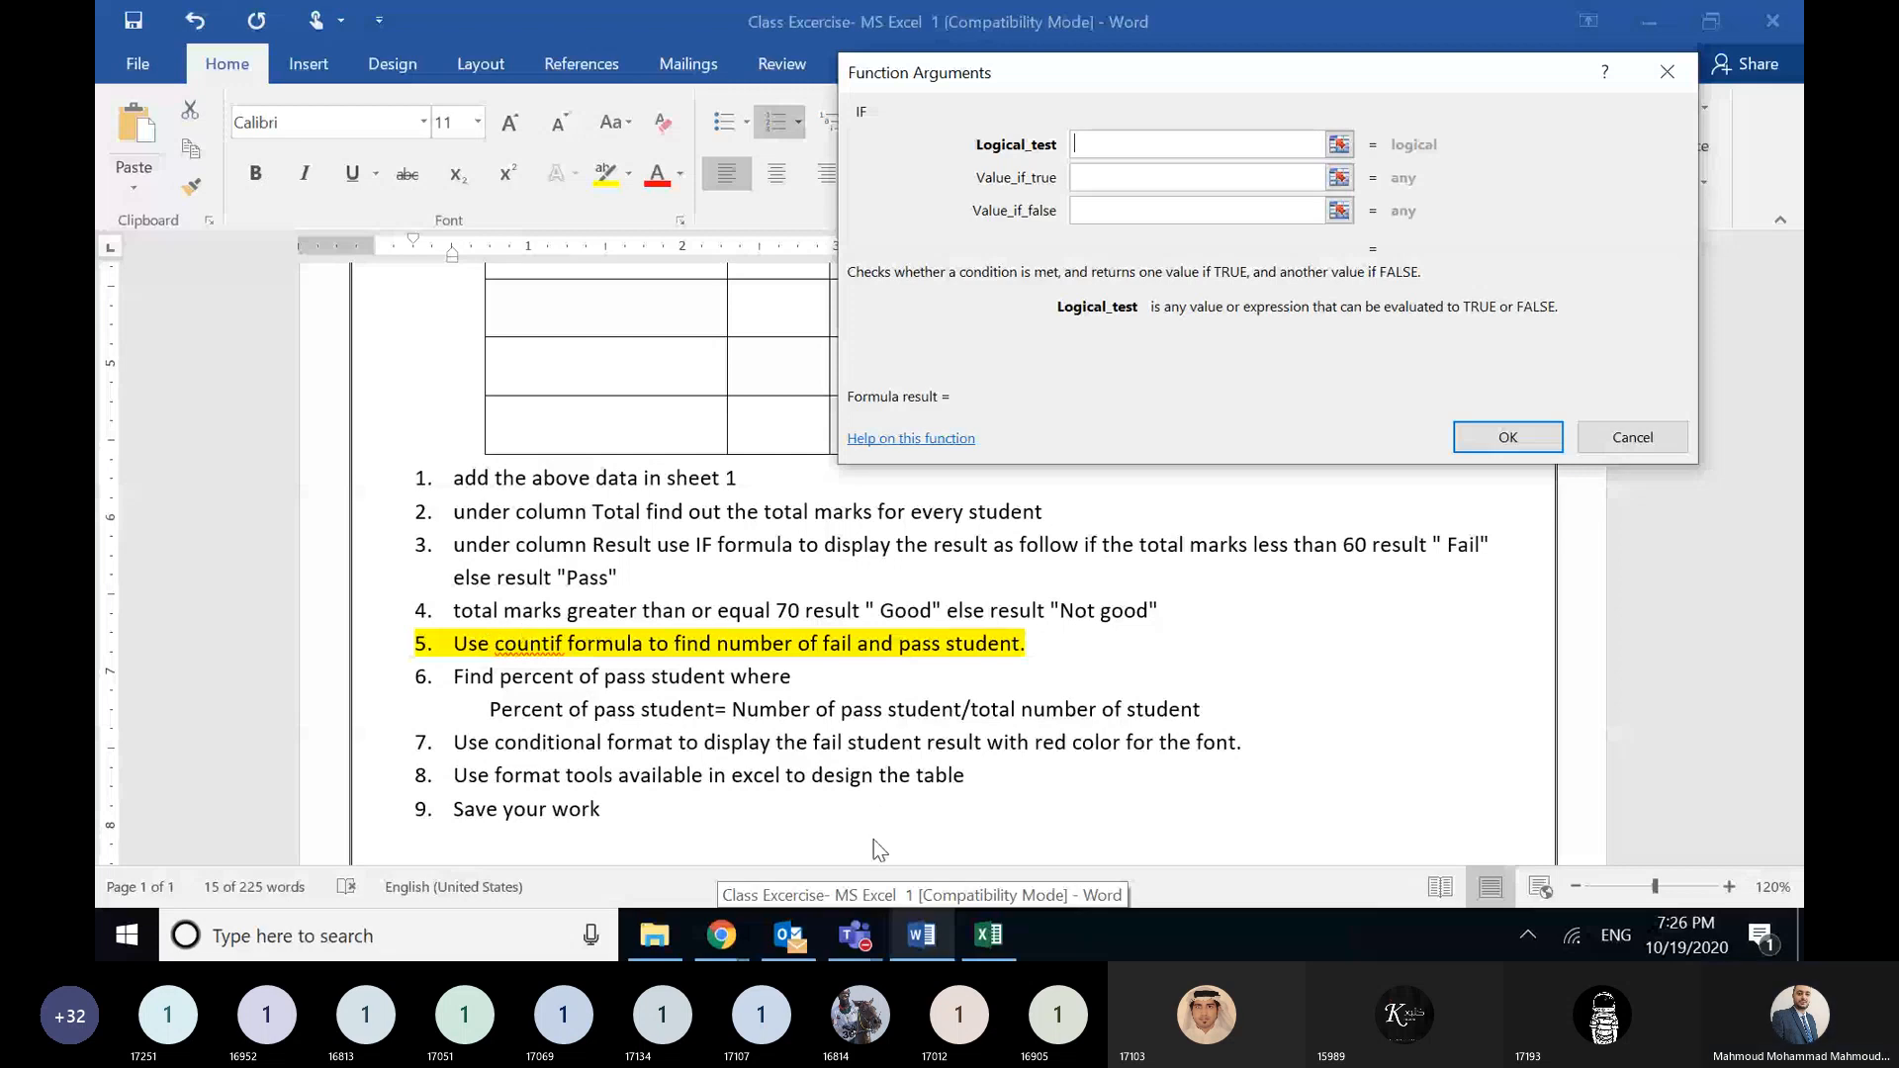
pyautogui.click(989, 934)
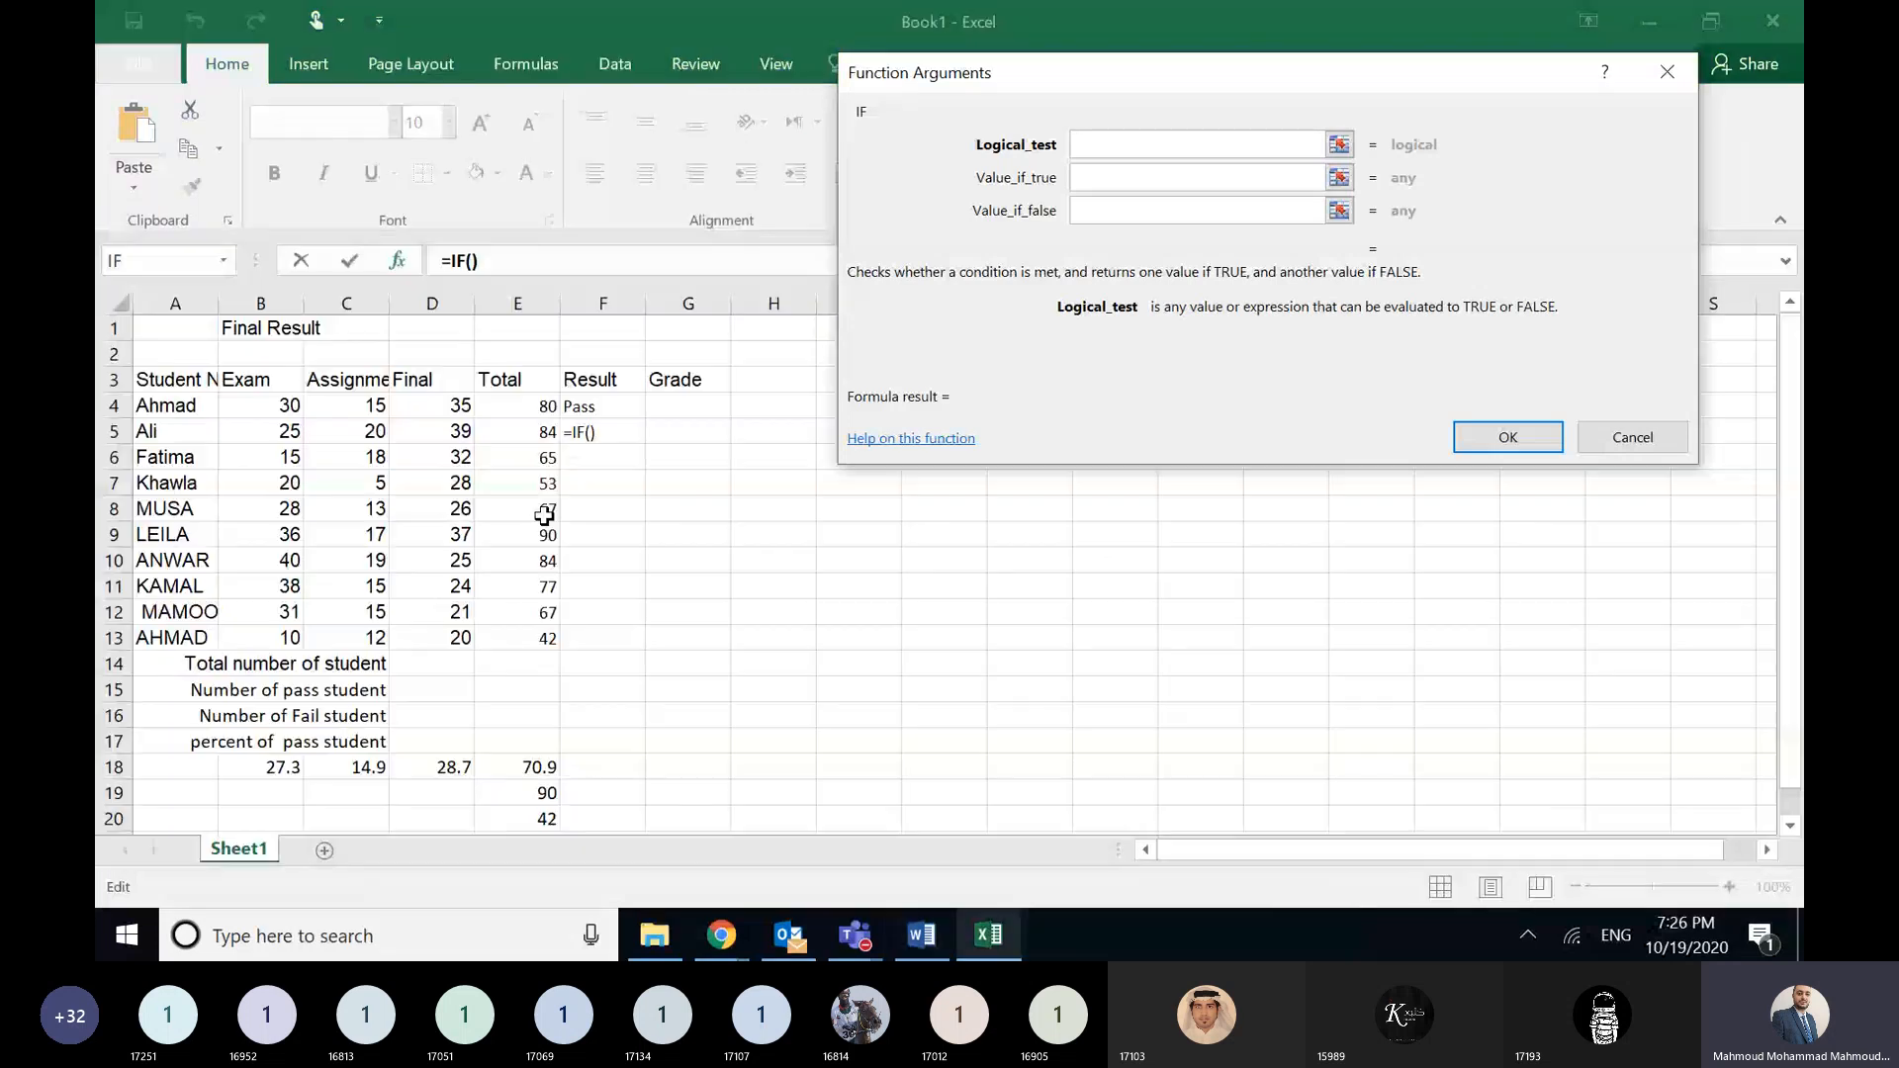
pyautogui.click(546, 431)
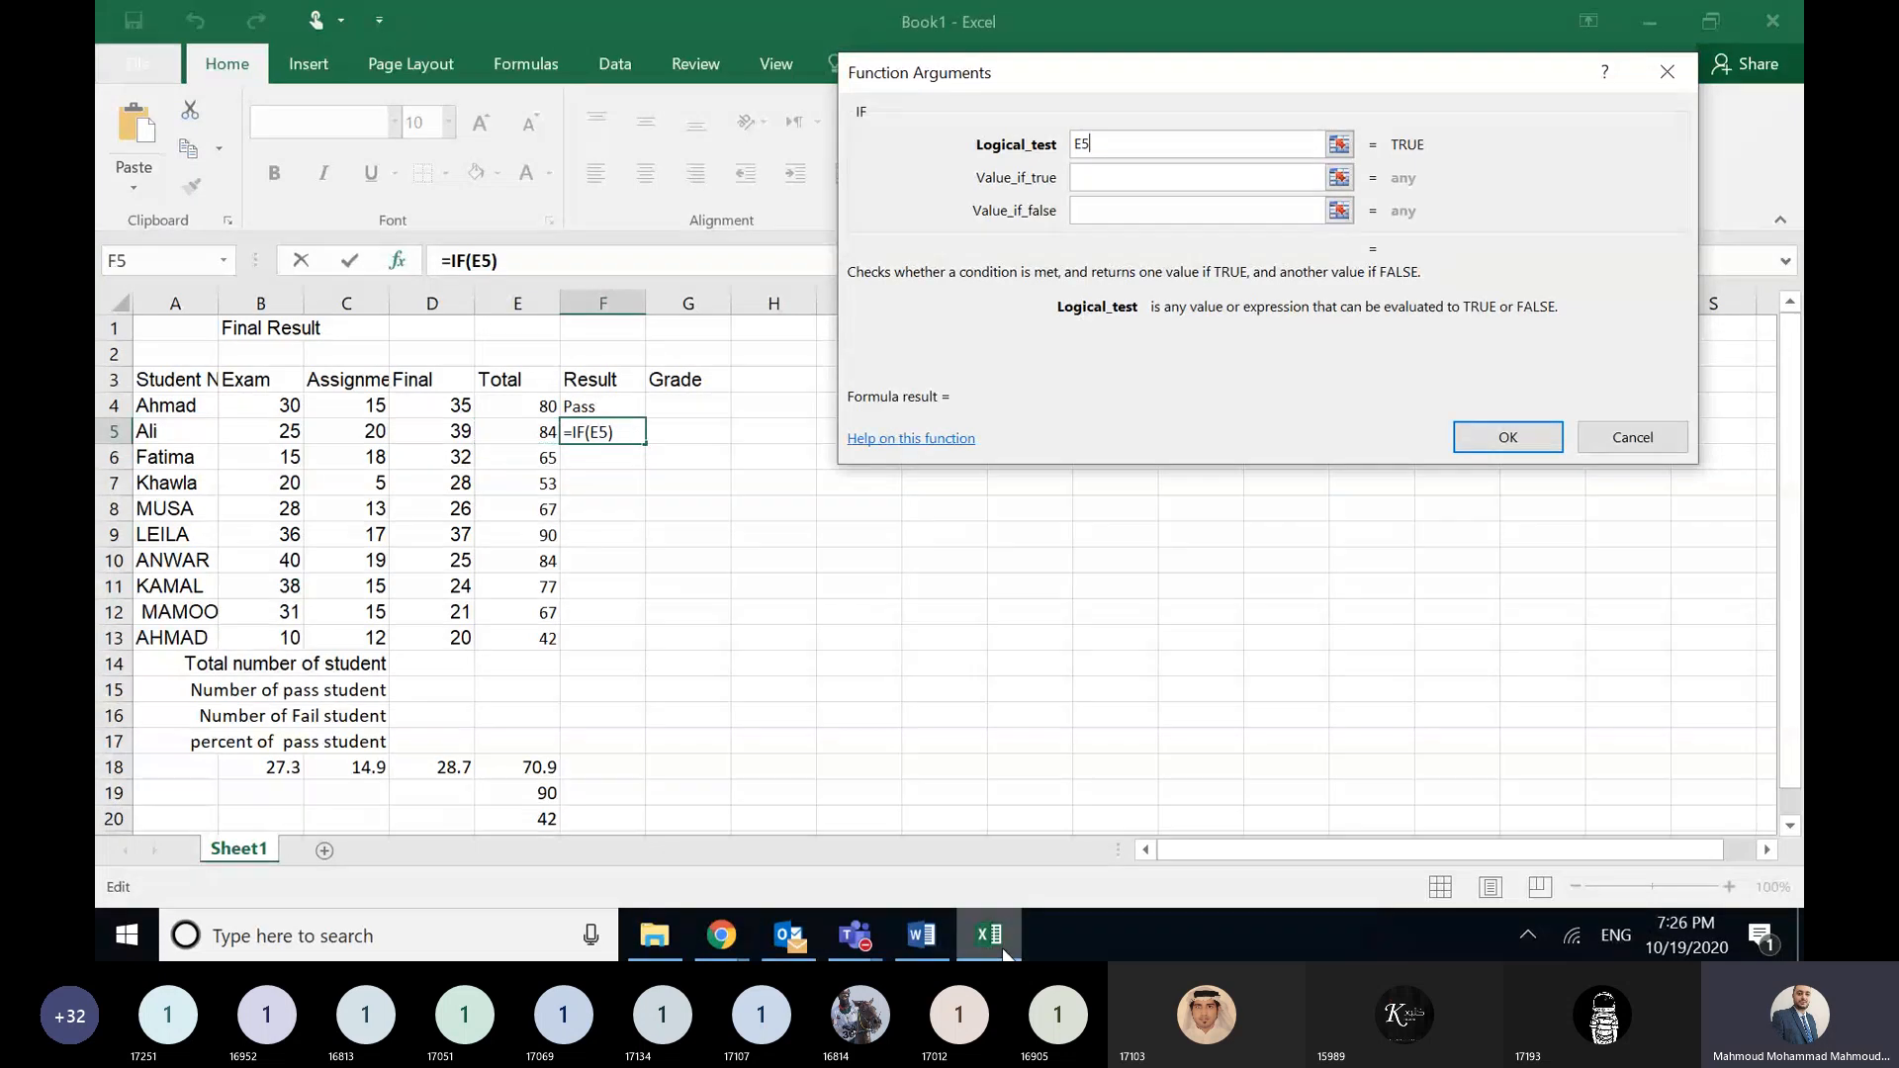
# - Complete the logical test as E5>=70, checking it against the new condition in the Word exercise
pyautogui.click(920, 935)
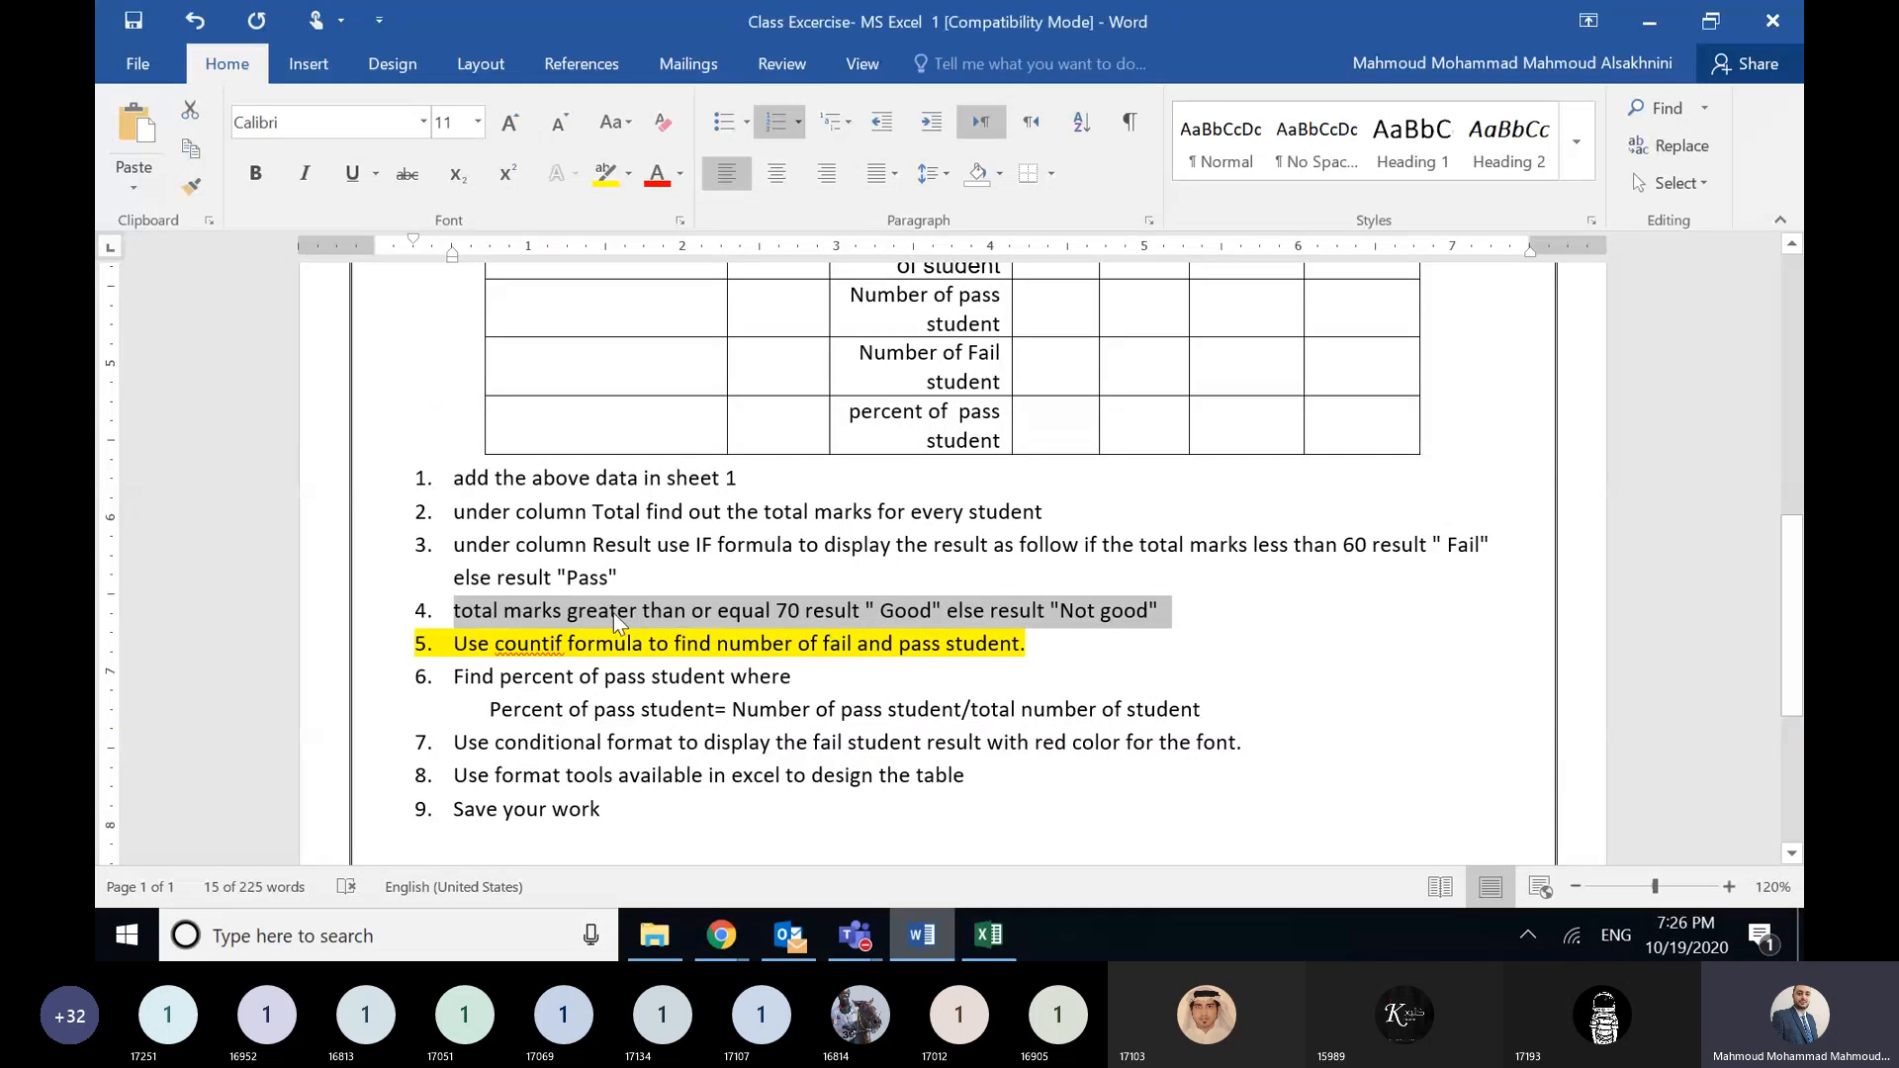
pyautogui.hotkey('alt', 'Tab')
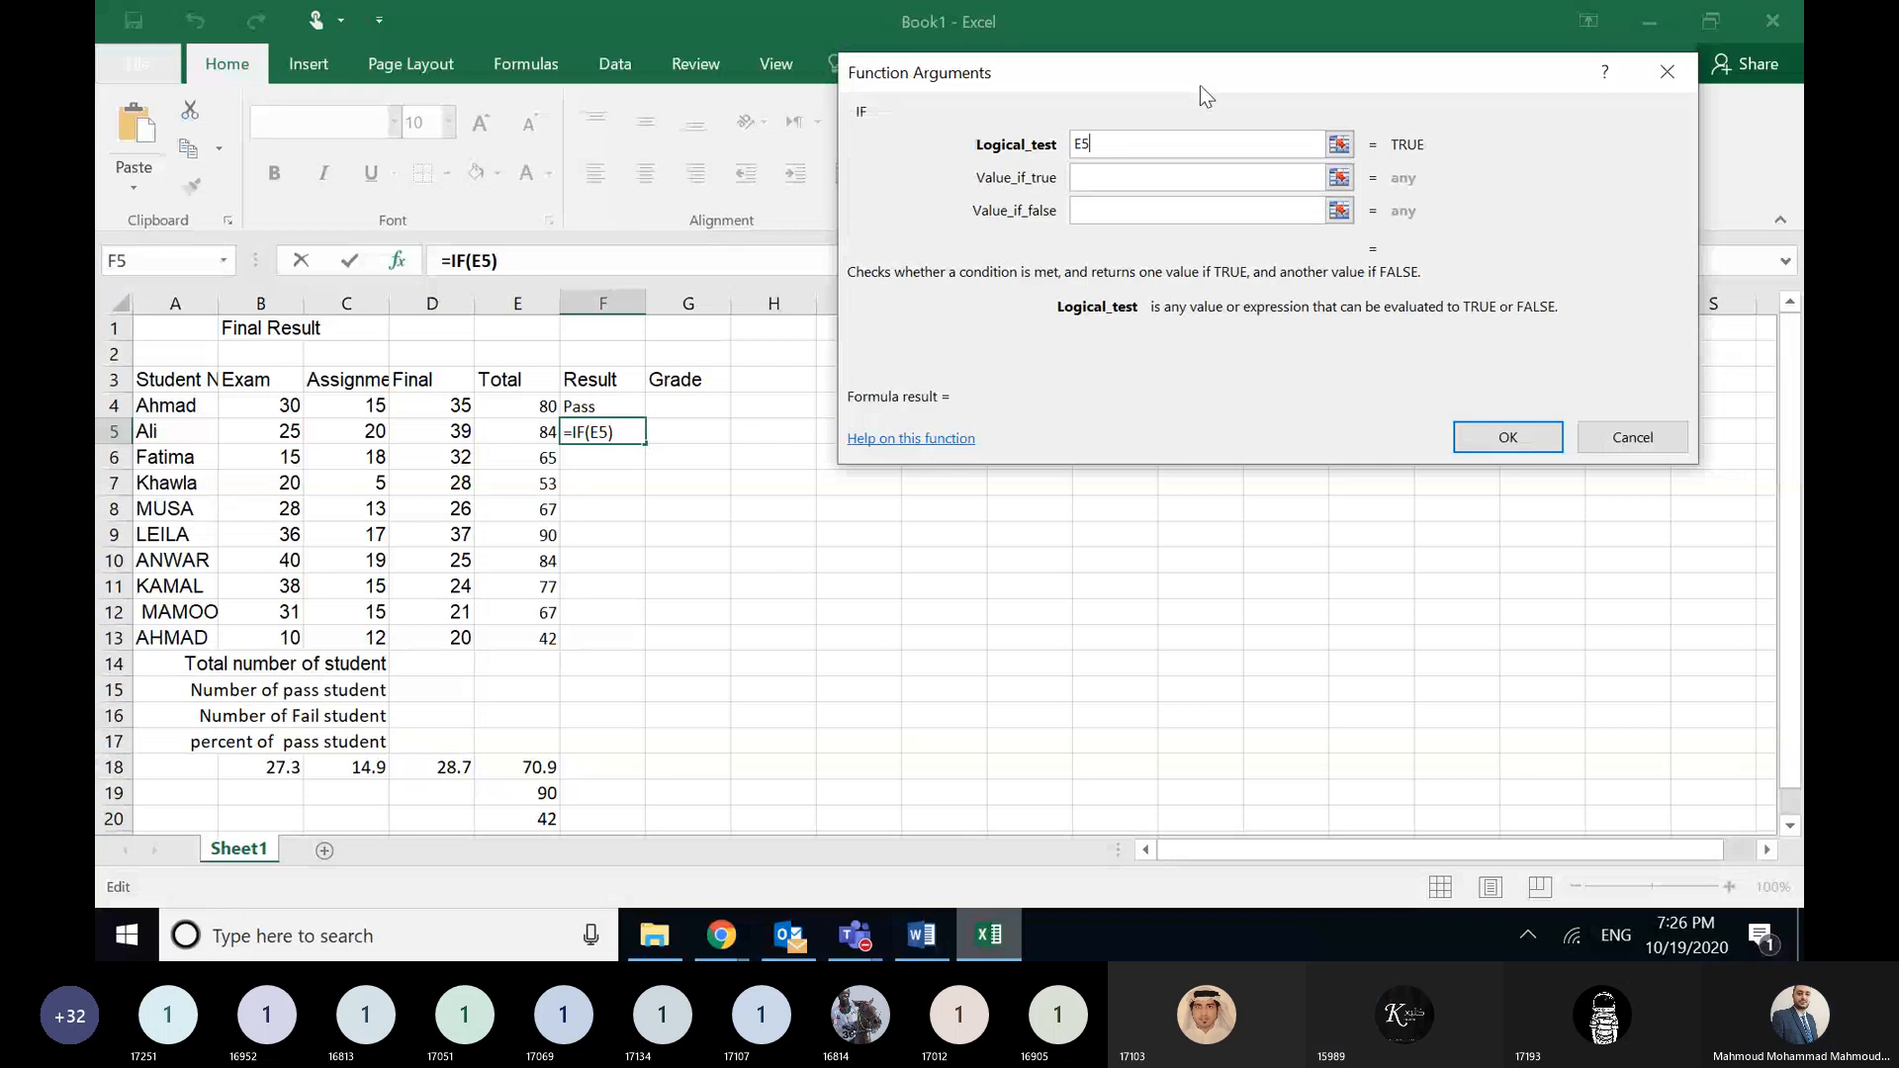
pyautogui.write('>=')
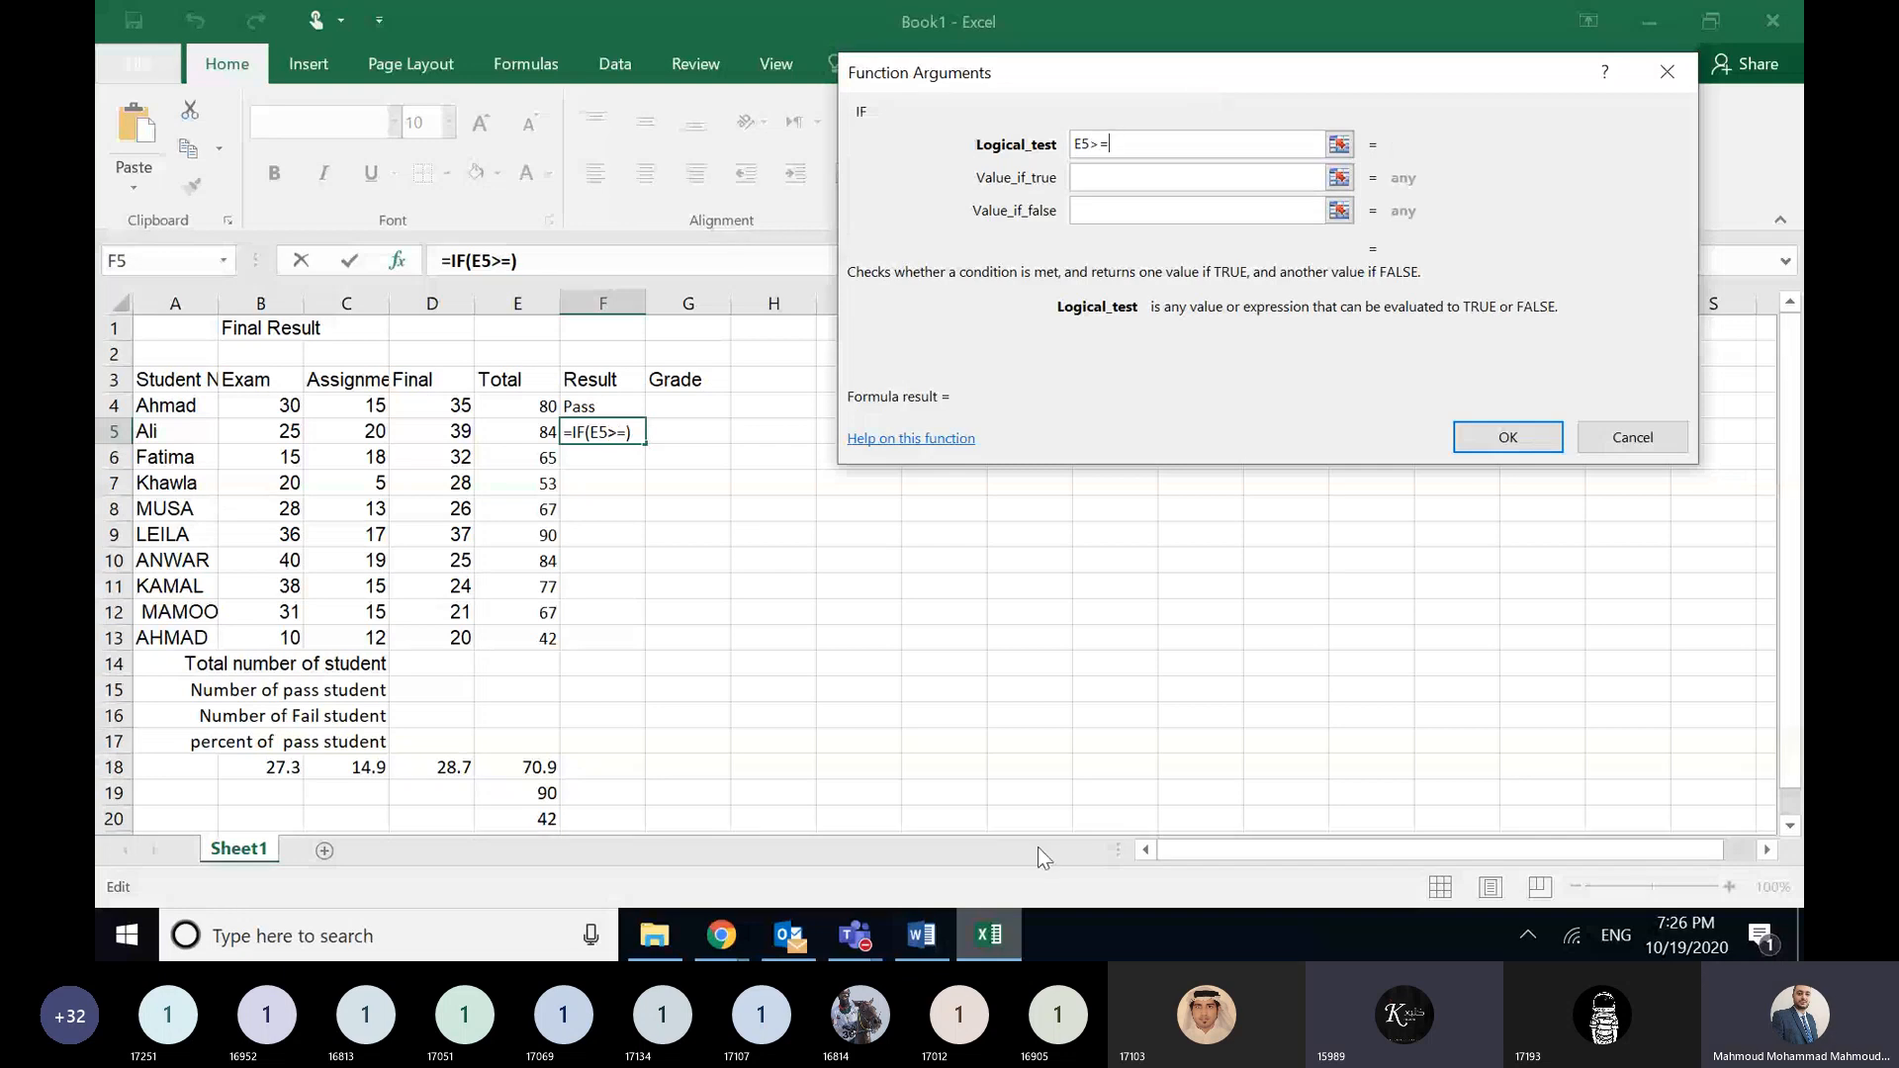
pyautogui.click(987, 935)
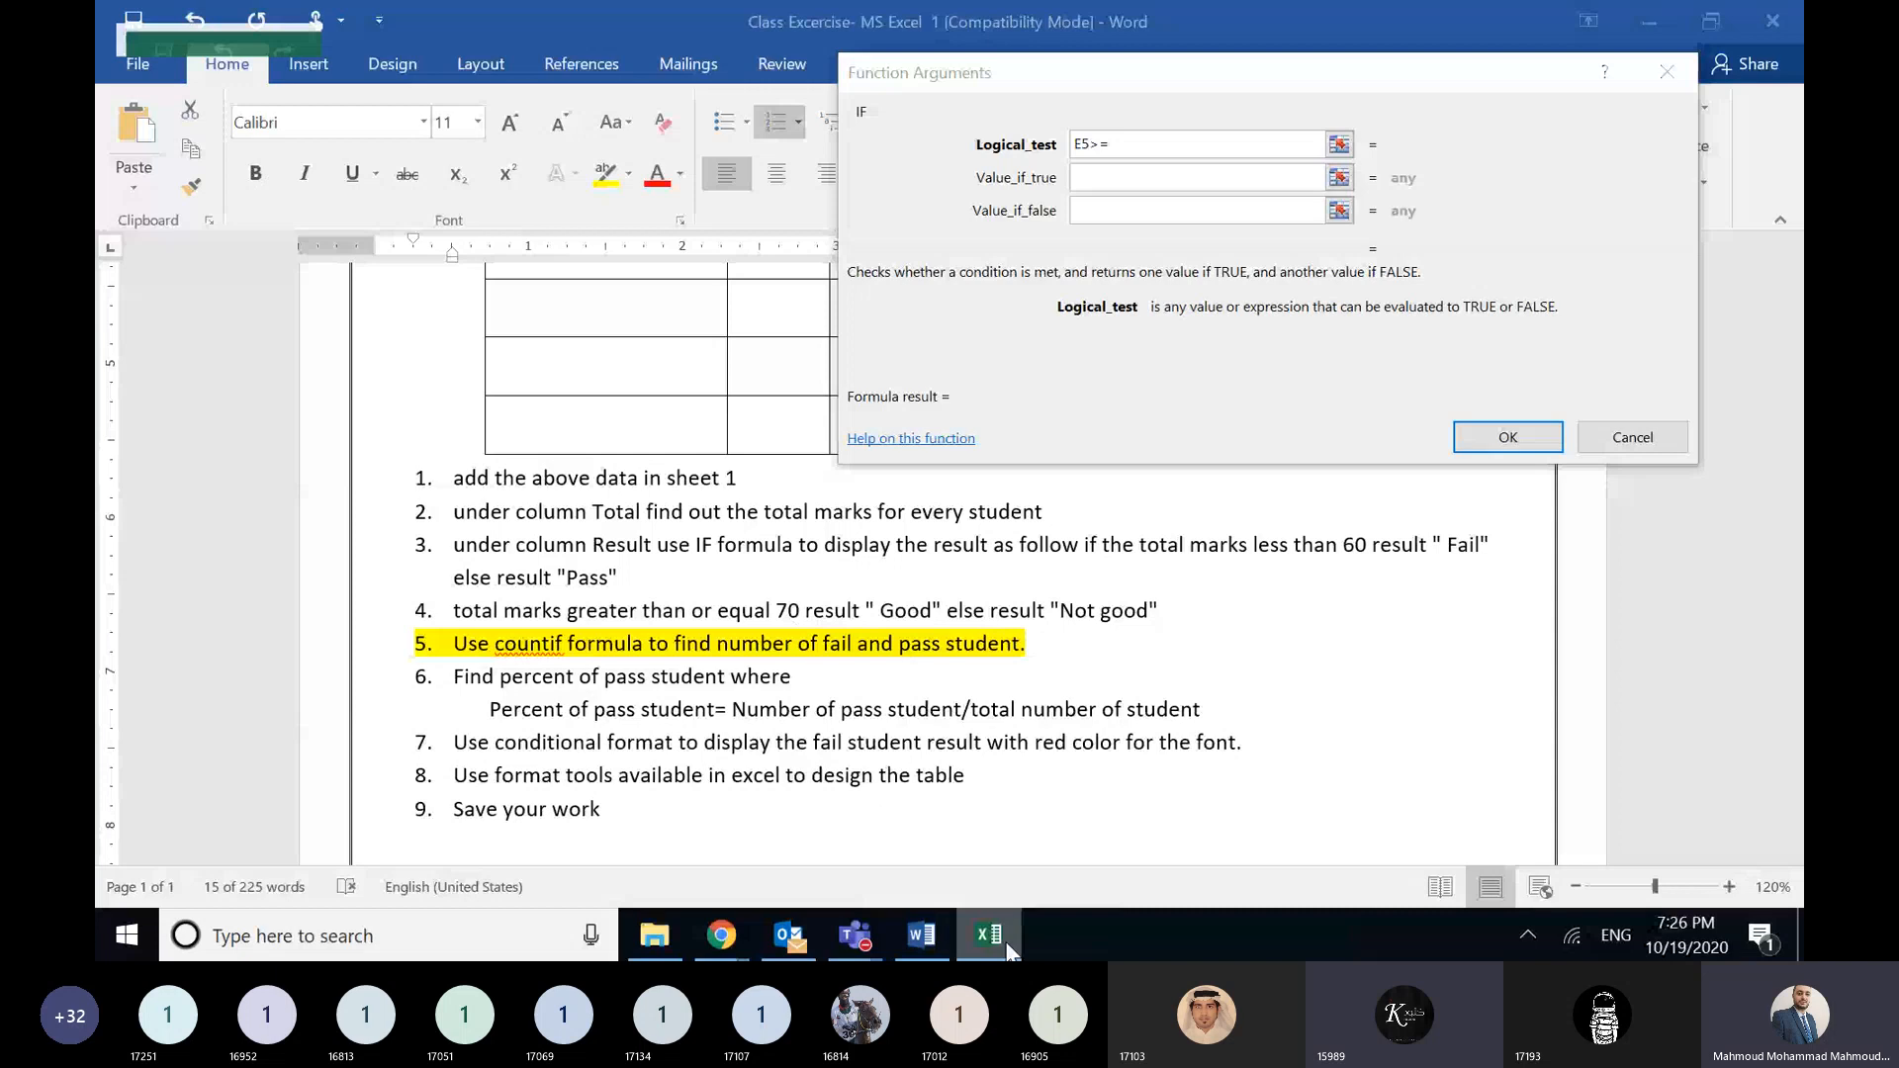
pyautogui.click(1007, 947)
pyautogui.write('70')
pyautogui.press('Tab')
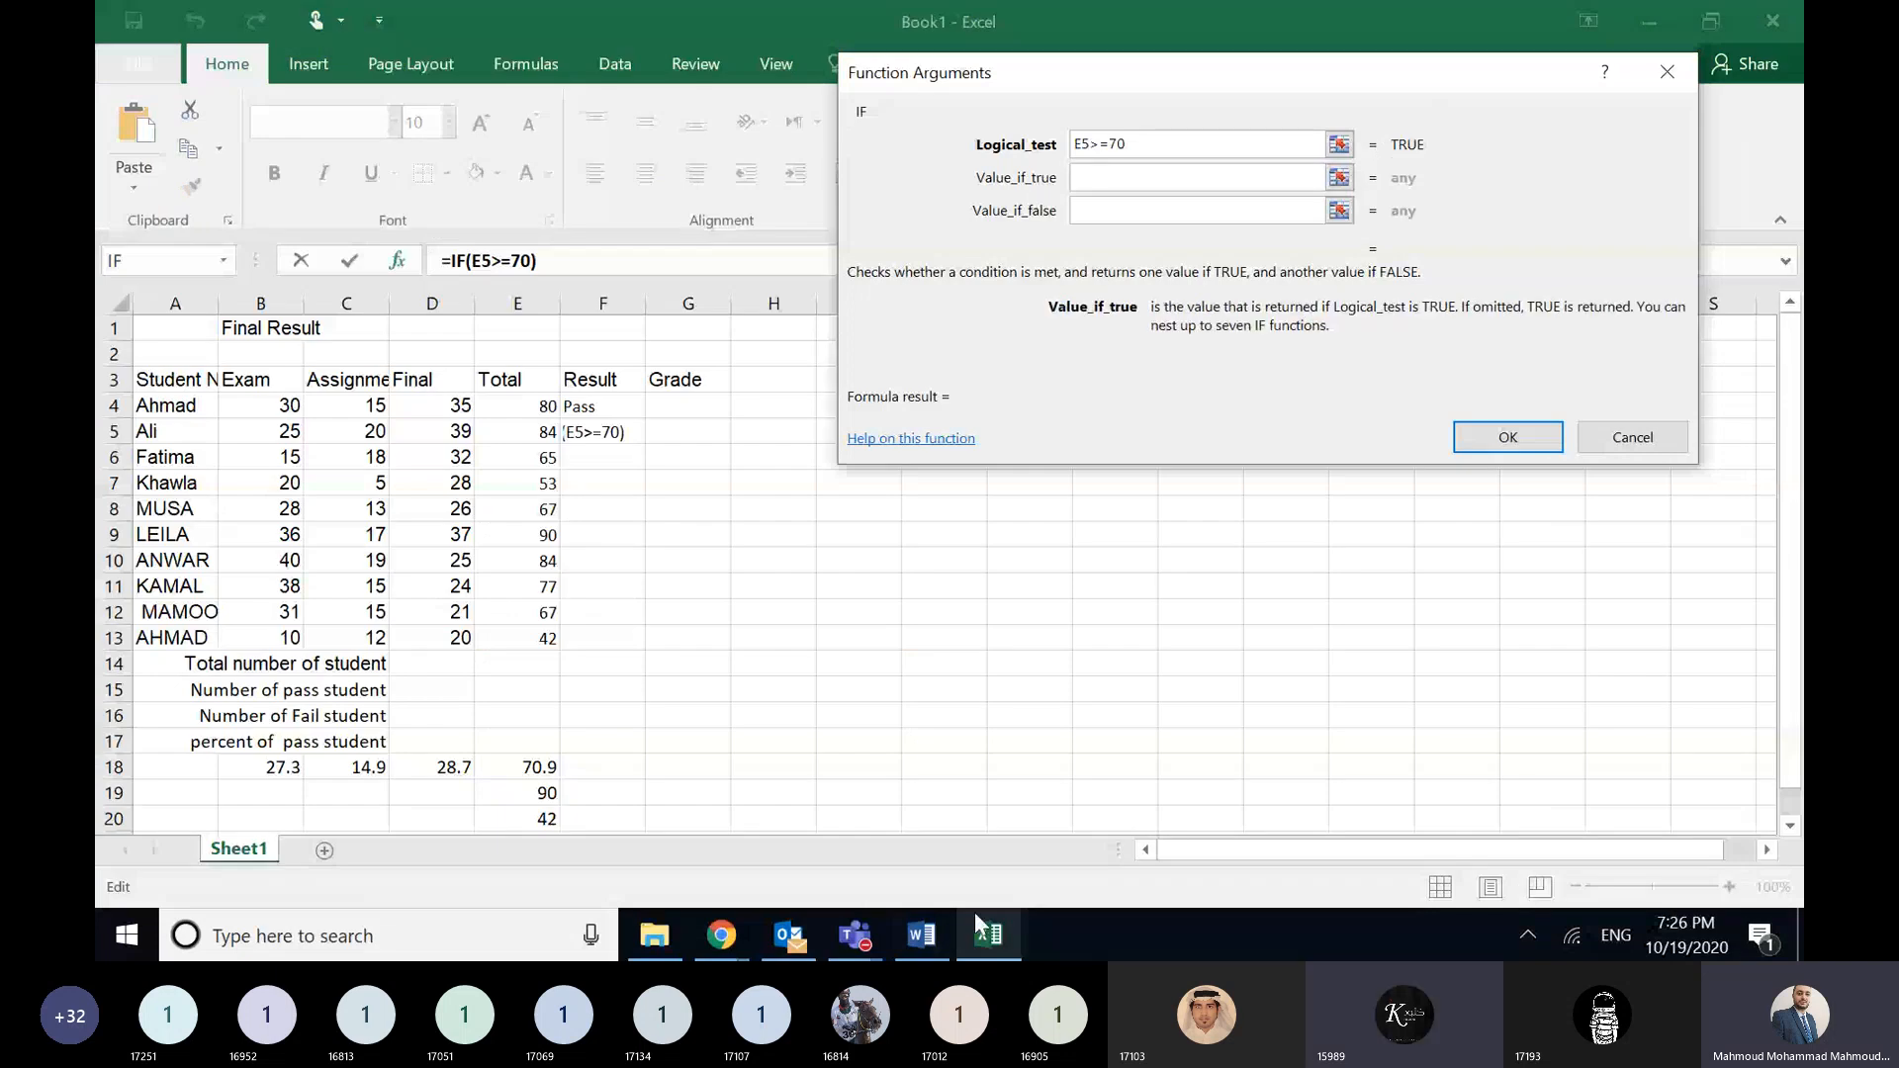
# - Check the condition's results in the Word exercise and set IF's value if true to Good
pyautogui.moveTo(975, 918)
pyautogui.mouseDown()
pyautogui.moveTo(930, 947)
pyautogui.moveTo(964, 944)
pyautogui.mouseUp()
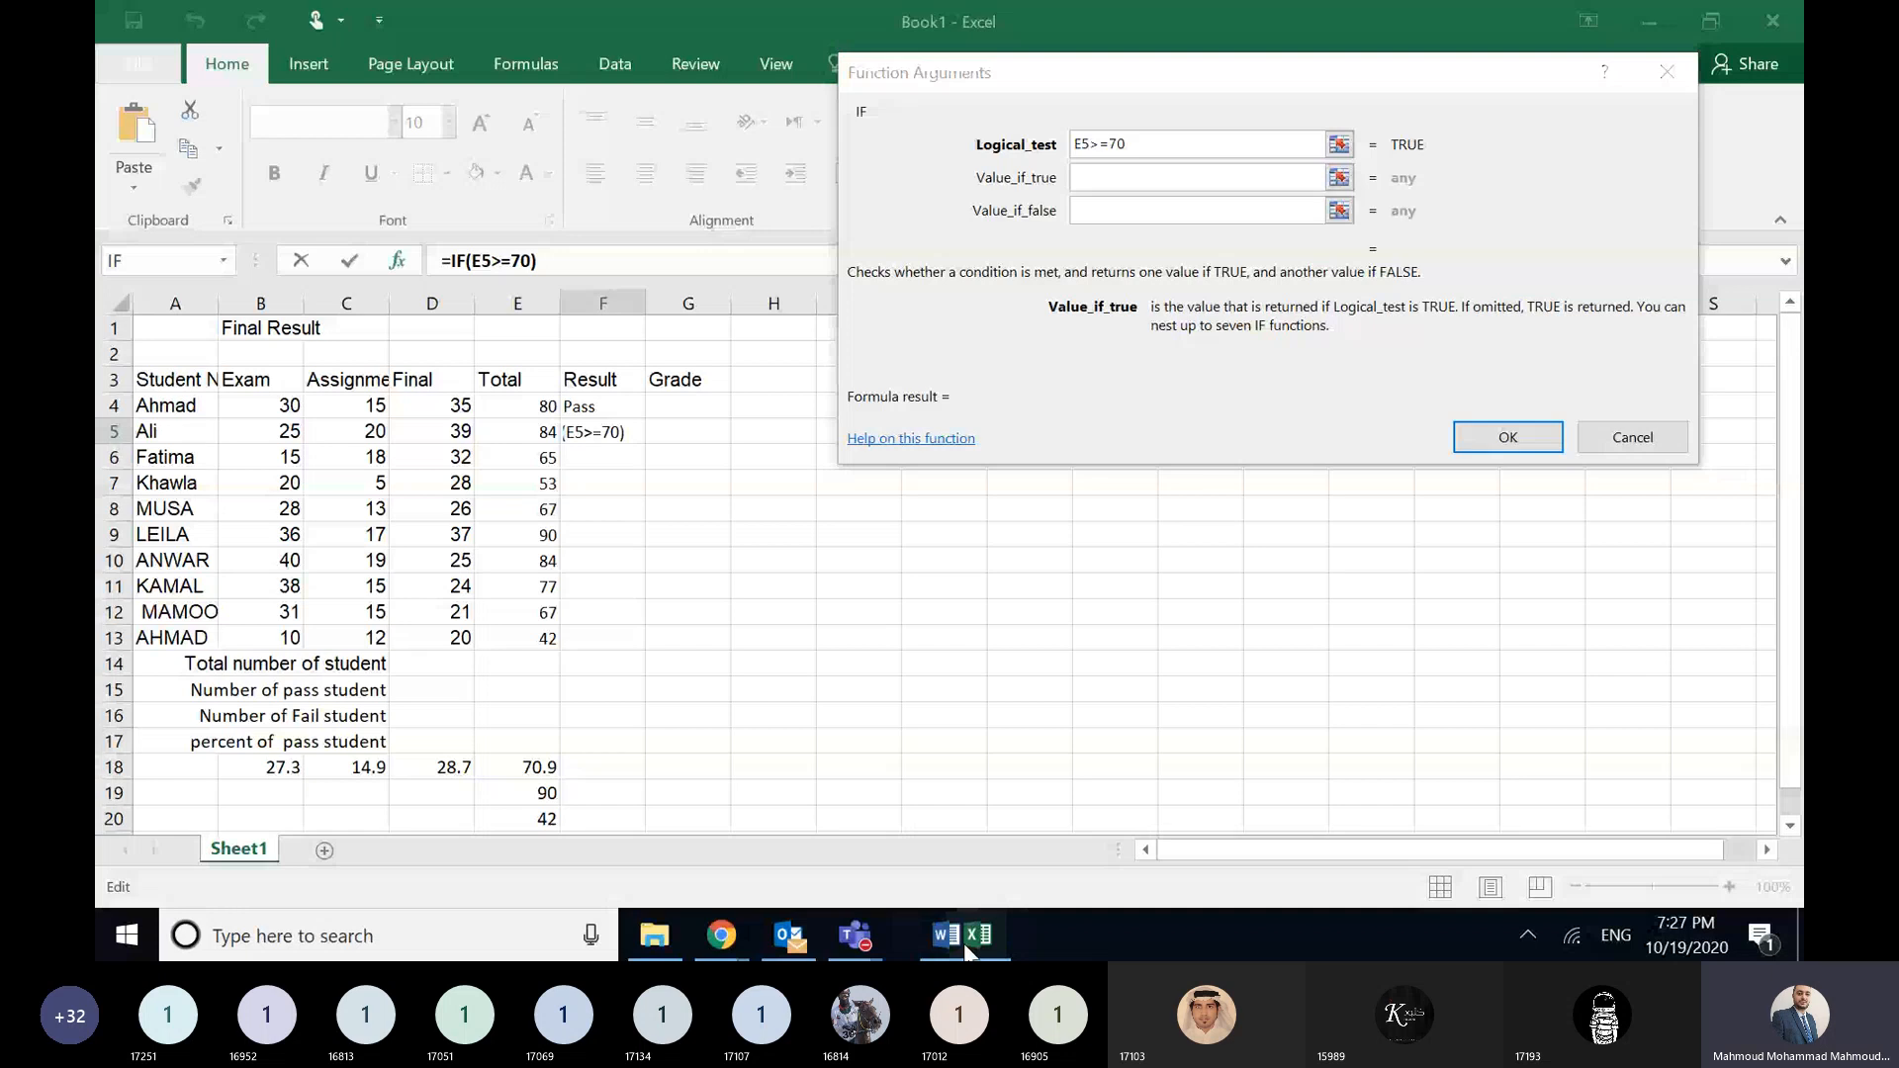
pyautogui.click(964, 946)
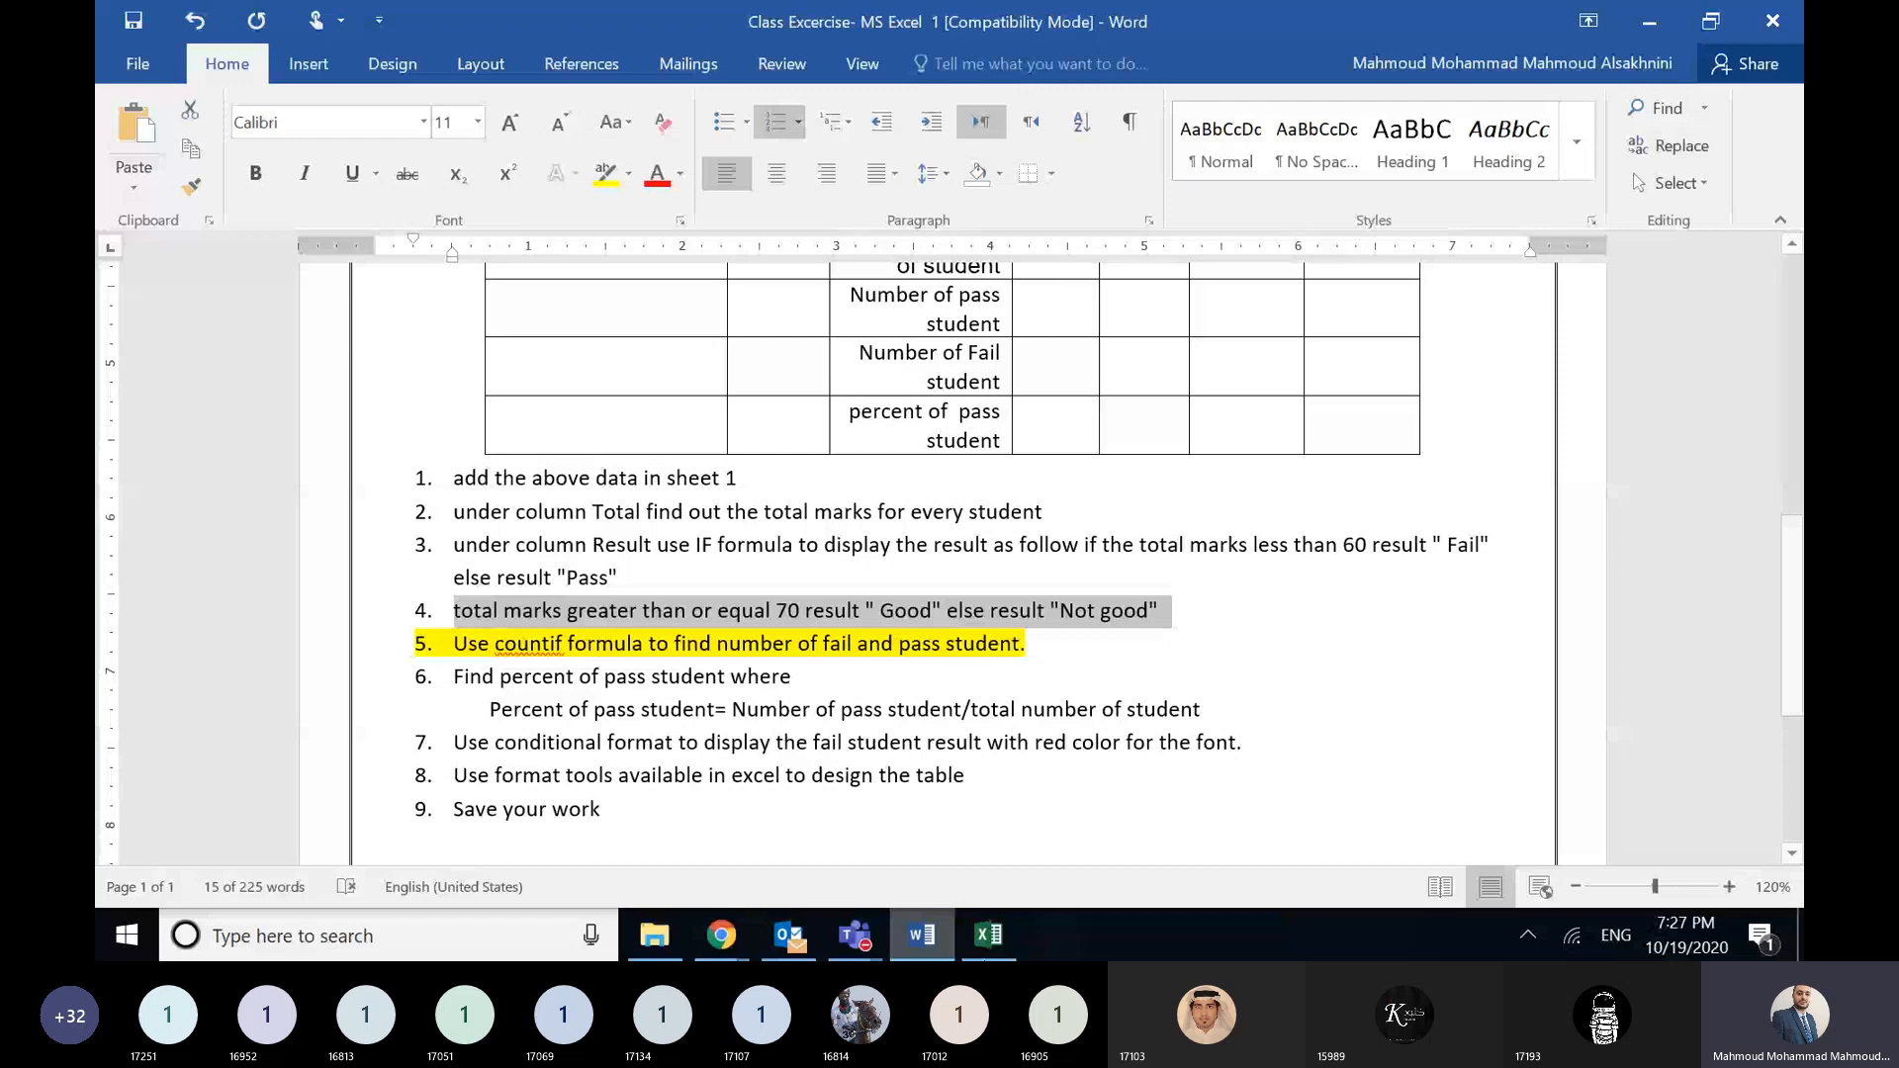
pyautogui.hotkey('alt', 'Tab')
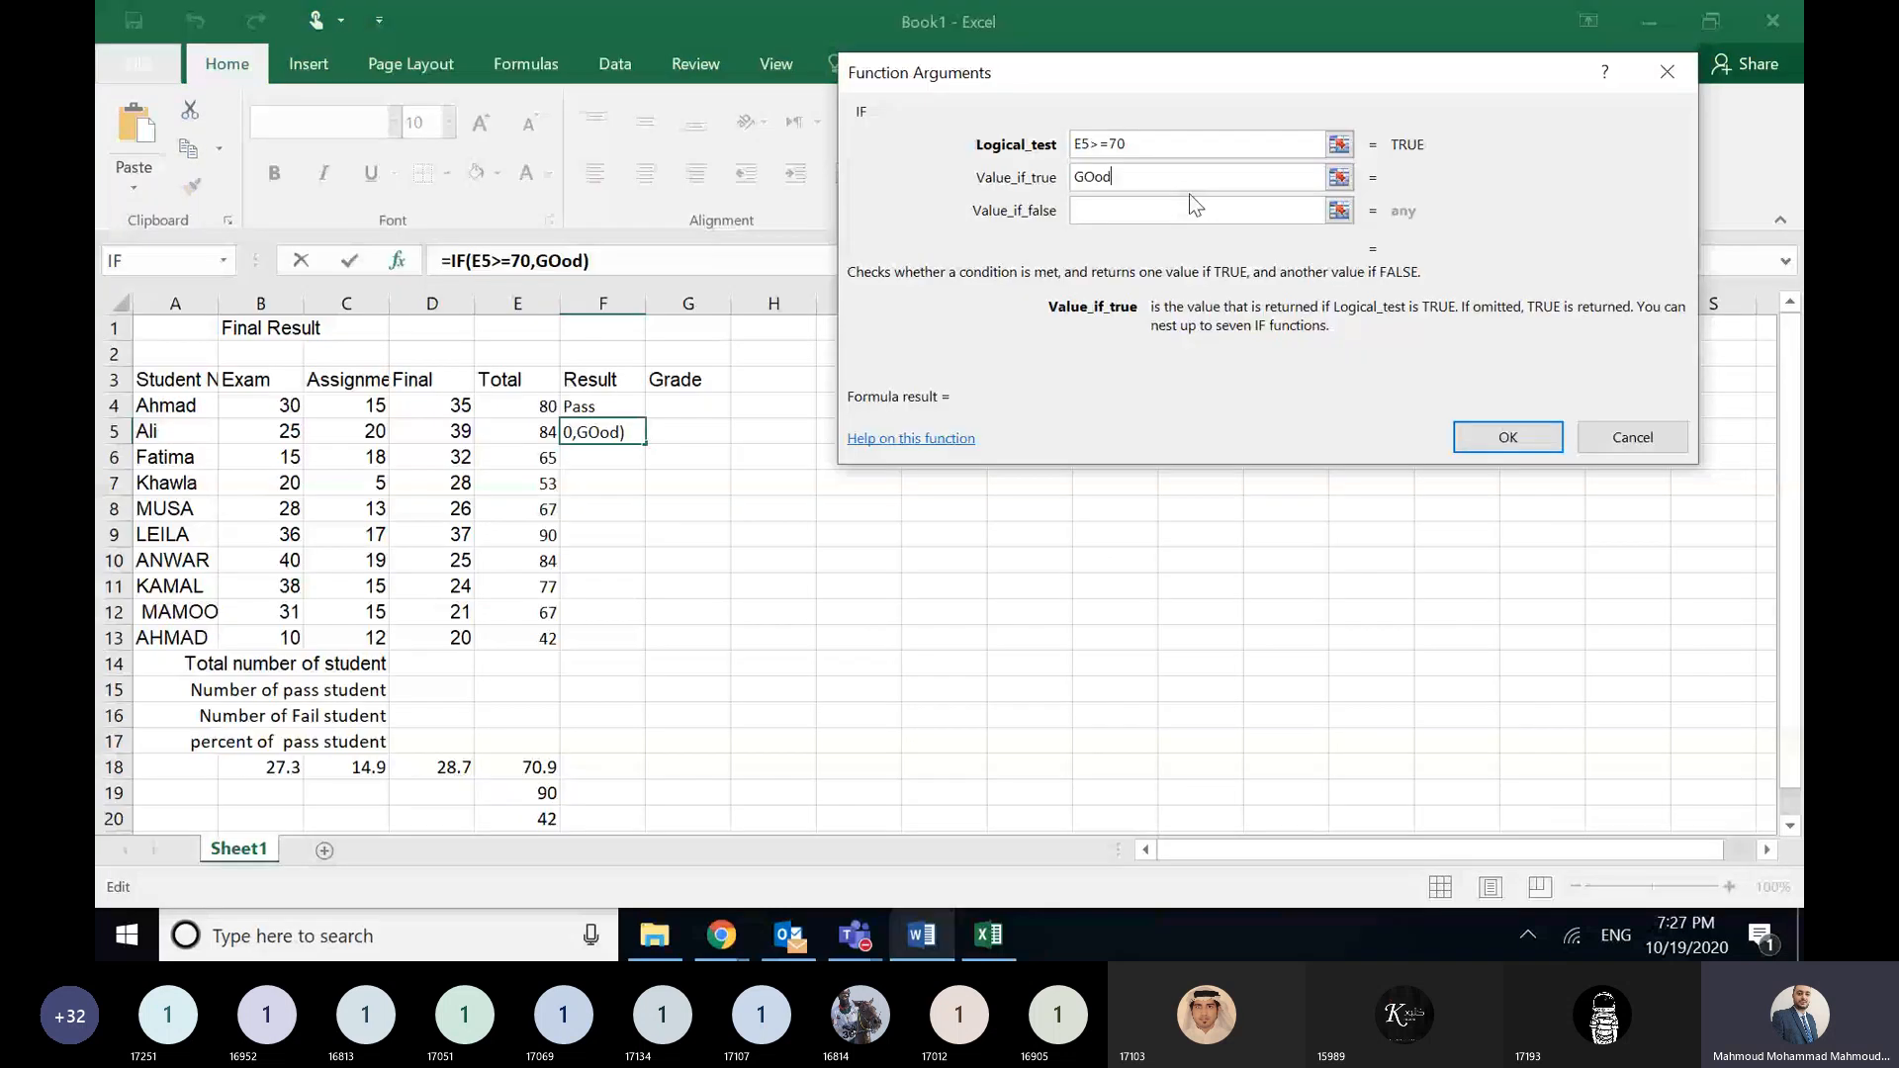
pyautogui.press('BackSpace')
pyautogui.press('BackSpace')
pyautogui.press('BackSpace')
pyautogui.write('o')
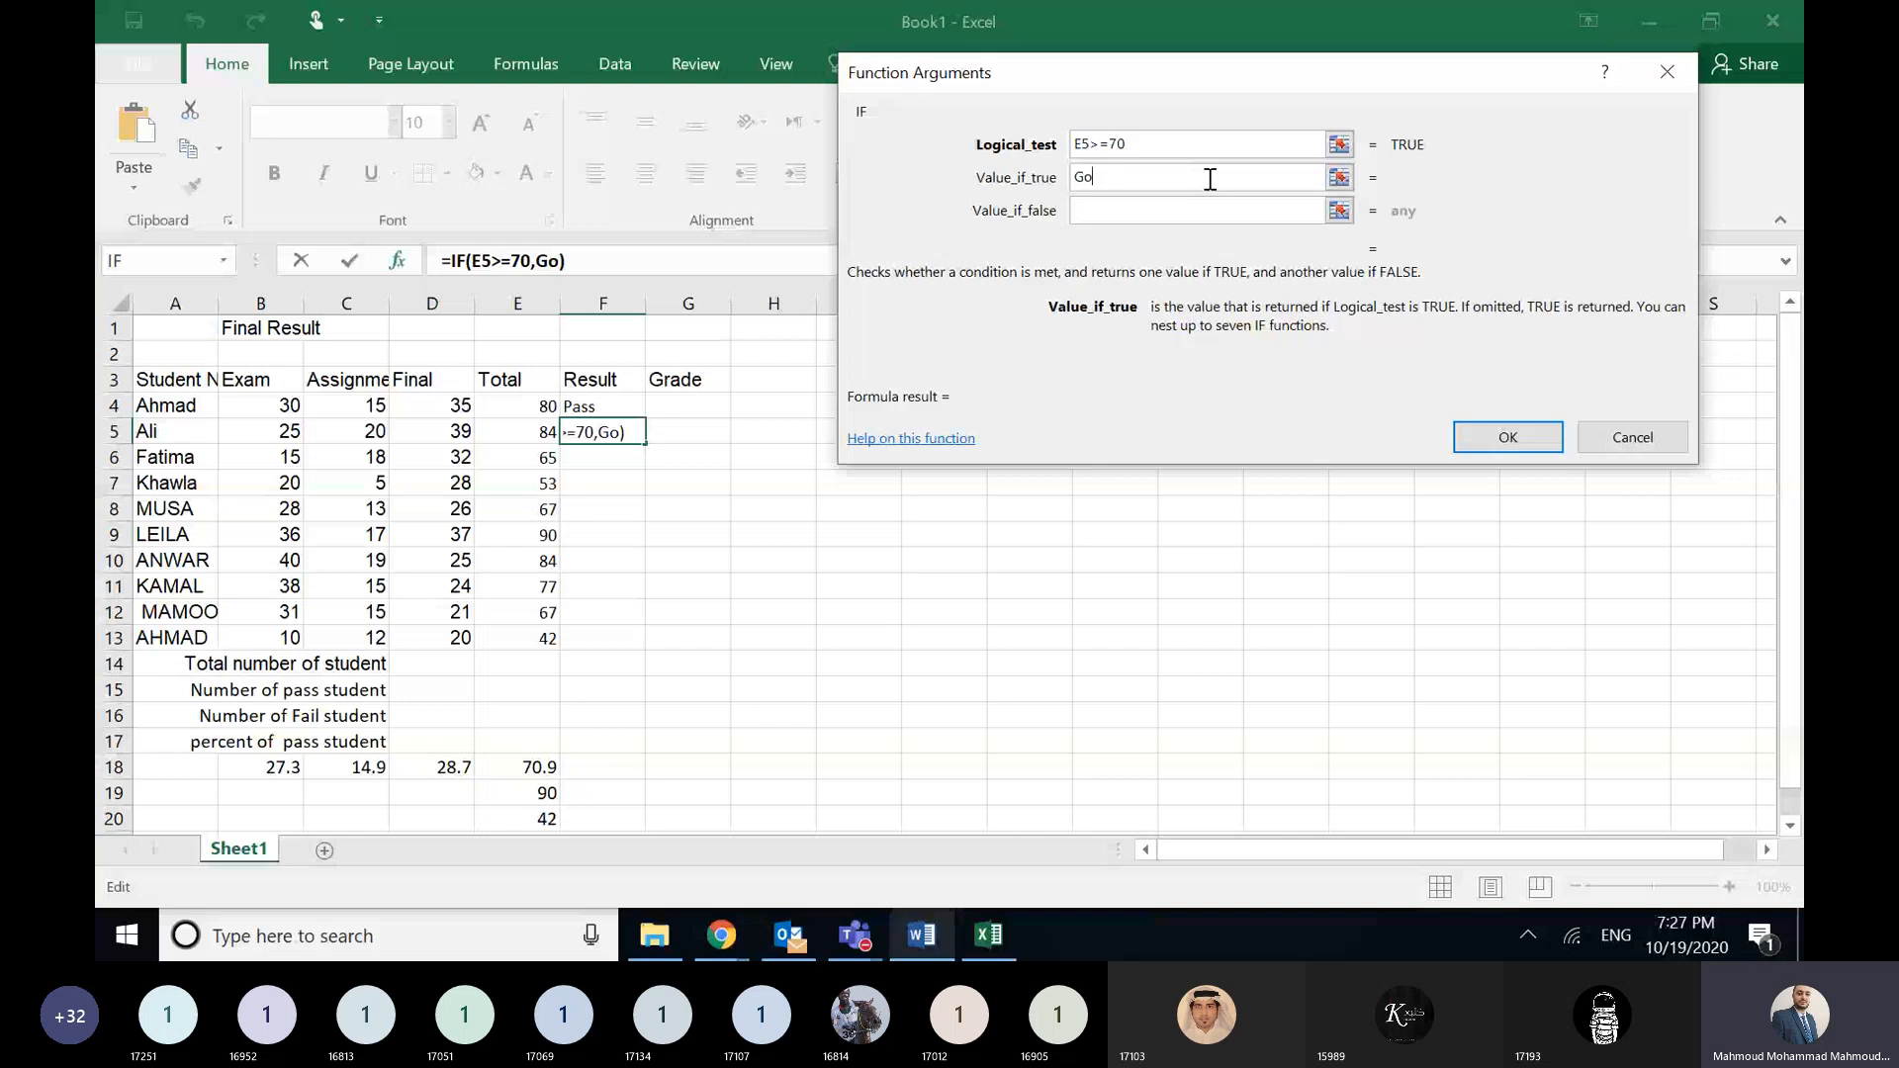
pyautogui.write('od')
# - Set IF's value if false to Not good and apply the formula to F5
pyautogui.click(1175, 220)
pyautogui.write('Not go')
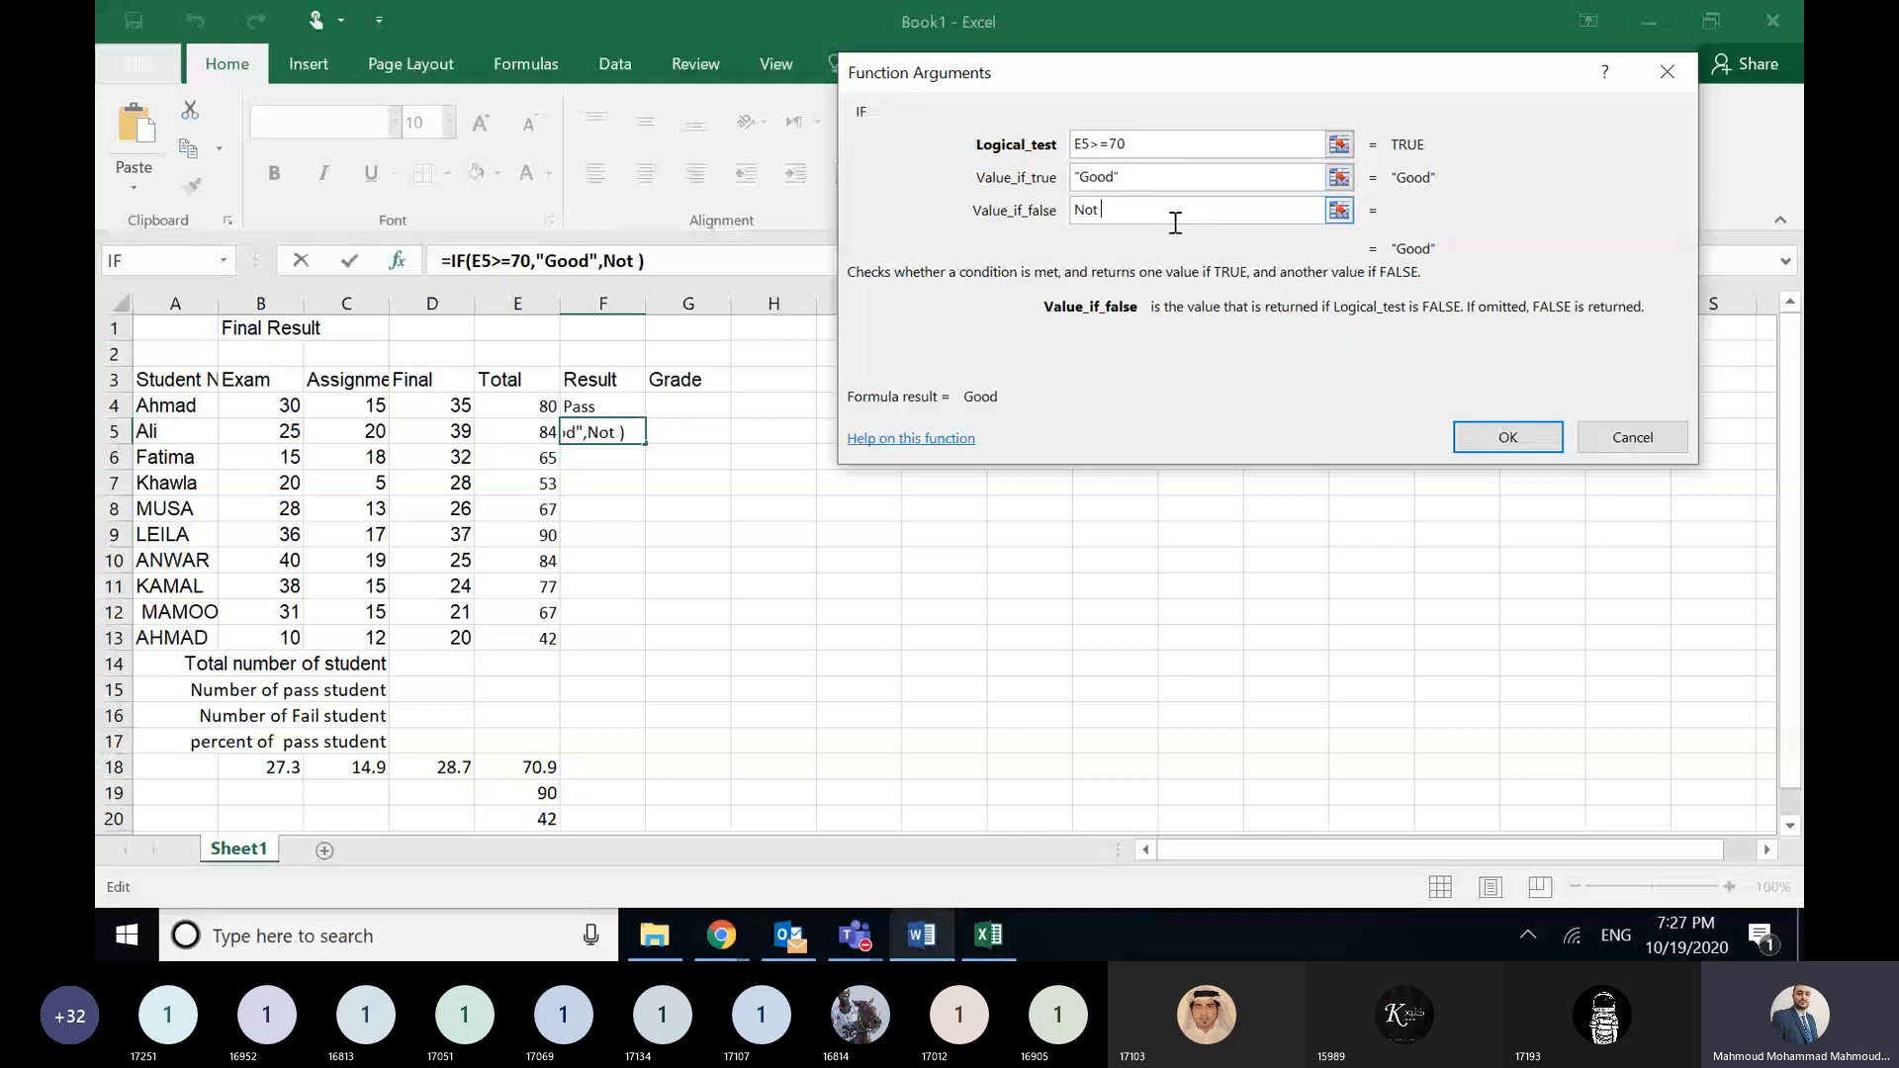
pyautogui.write('od')
pyautogui.click(1512, 436)
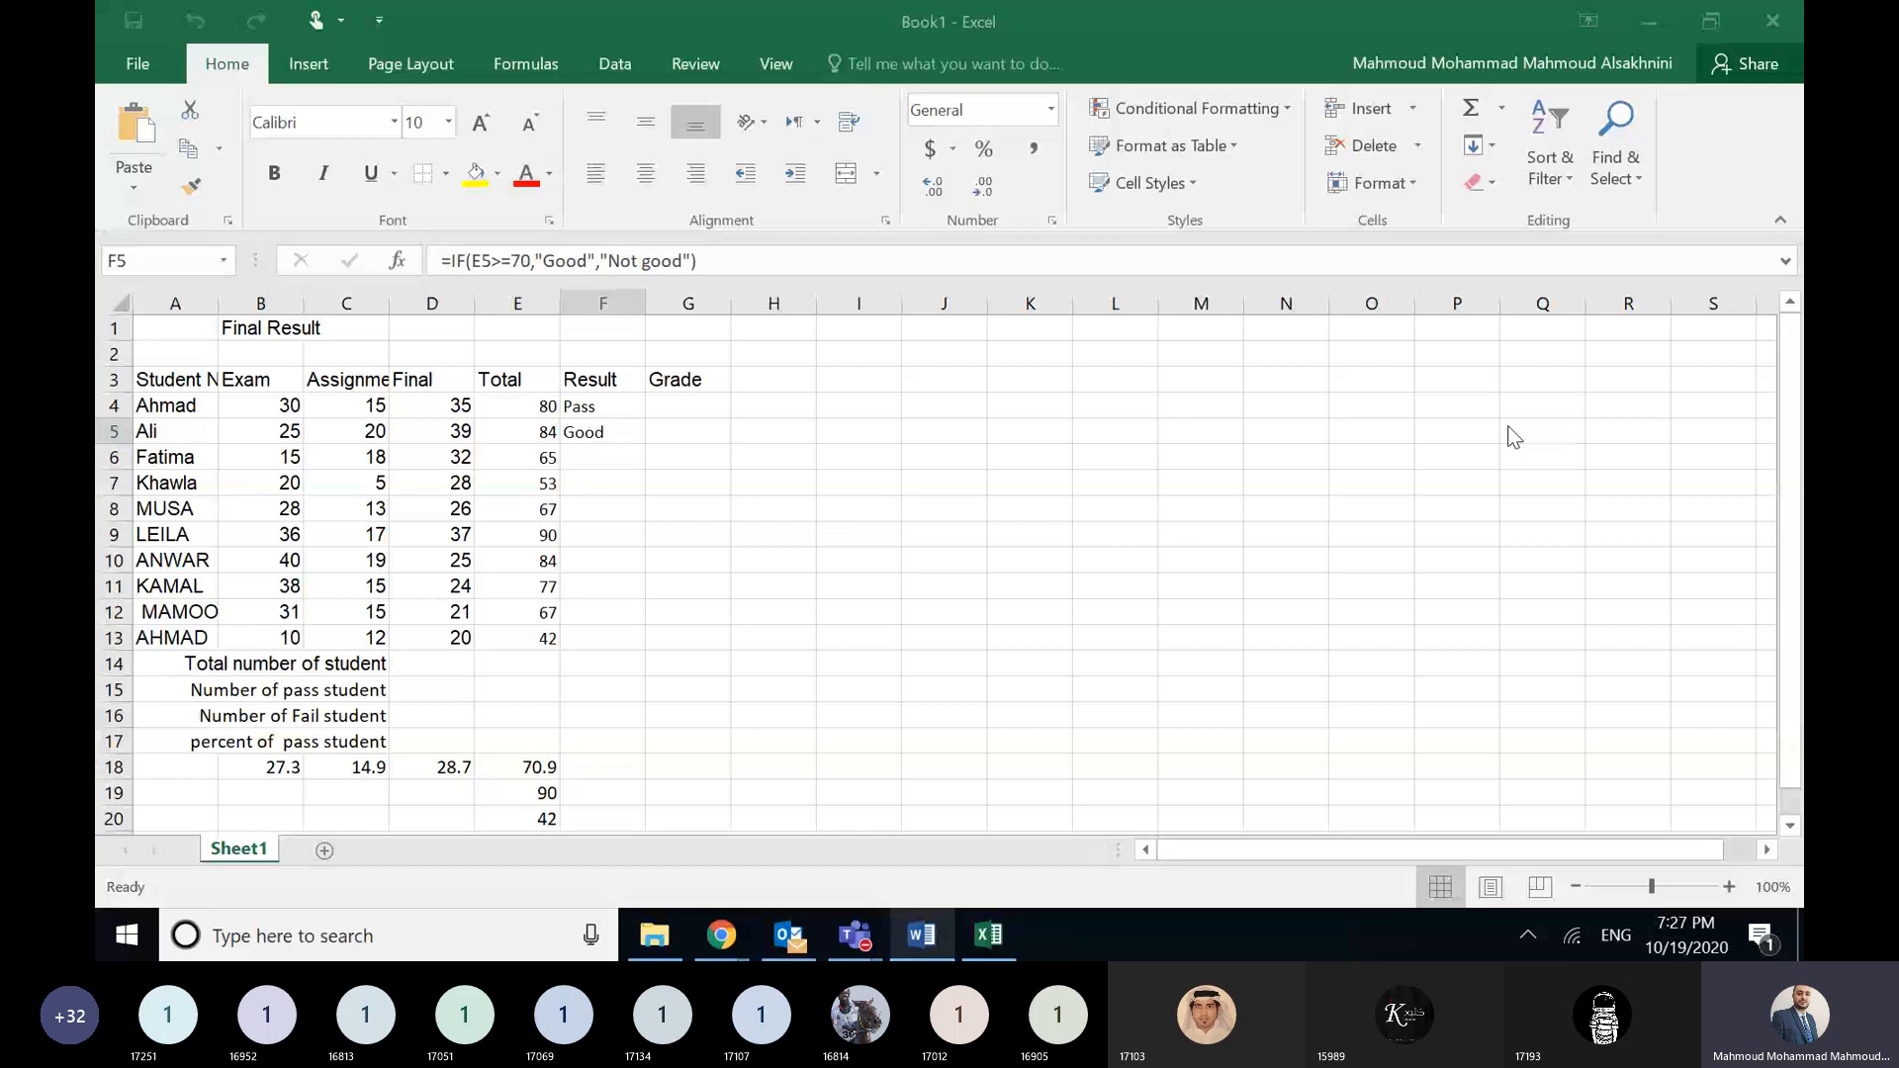
# - Test the Result formula in F4 with an exam mark of 0 in B4, undo the change, and select F5
pyautogui.click(373, 403)
pyautogui.click(374, 402)
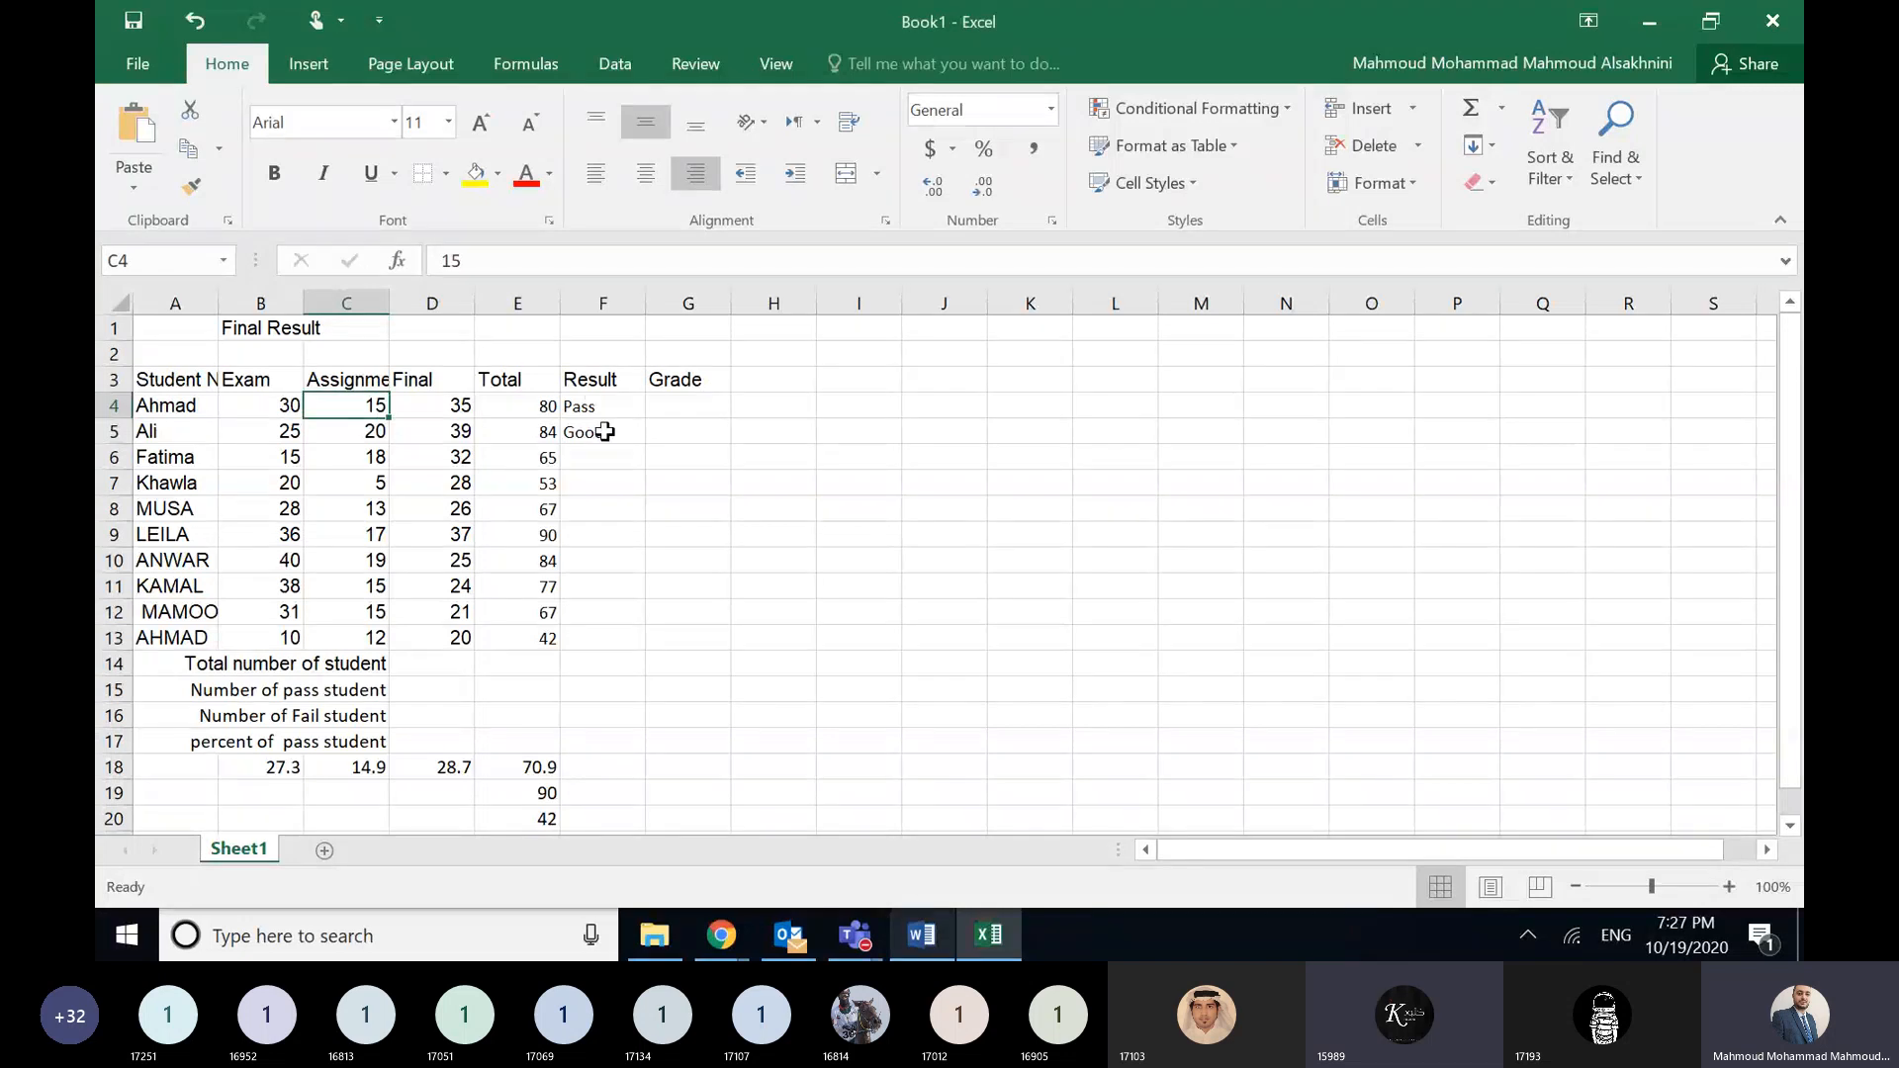
pyautogui.click(285, 401)
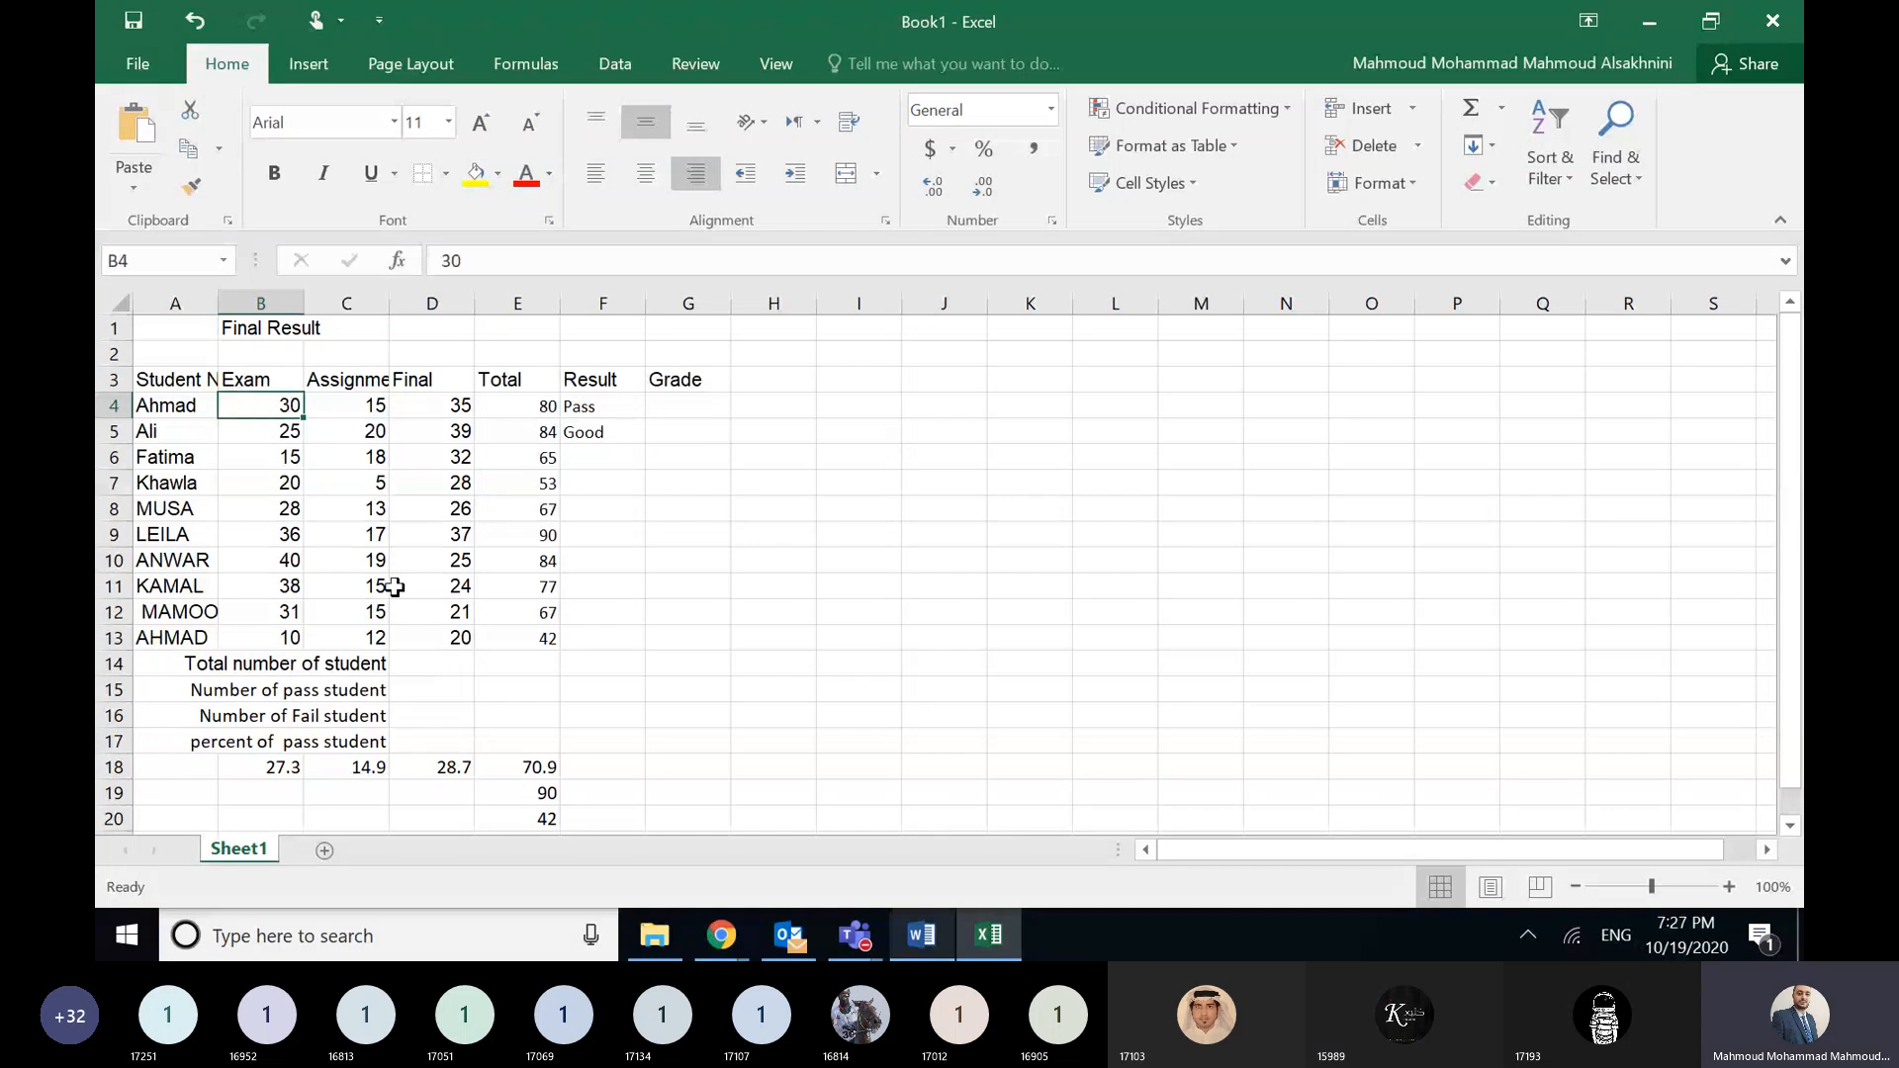
pyautogui.write('0')
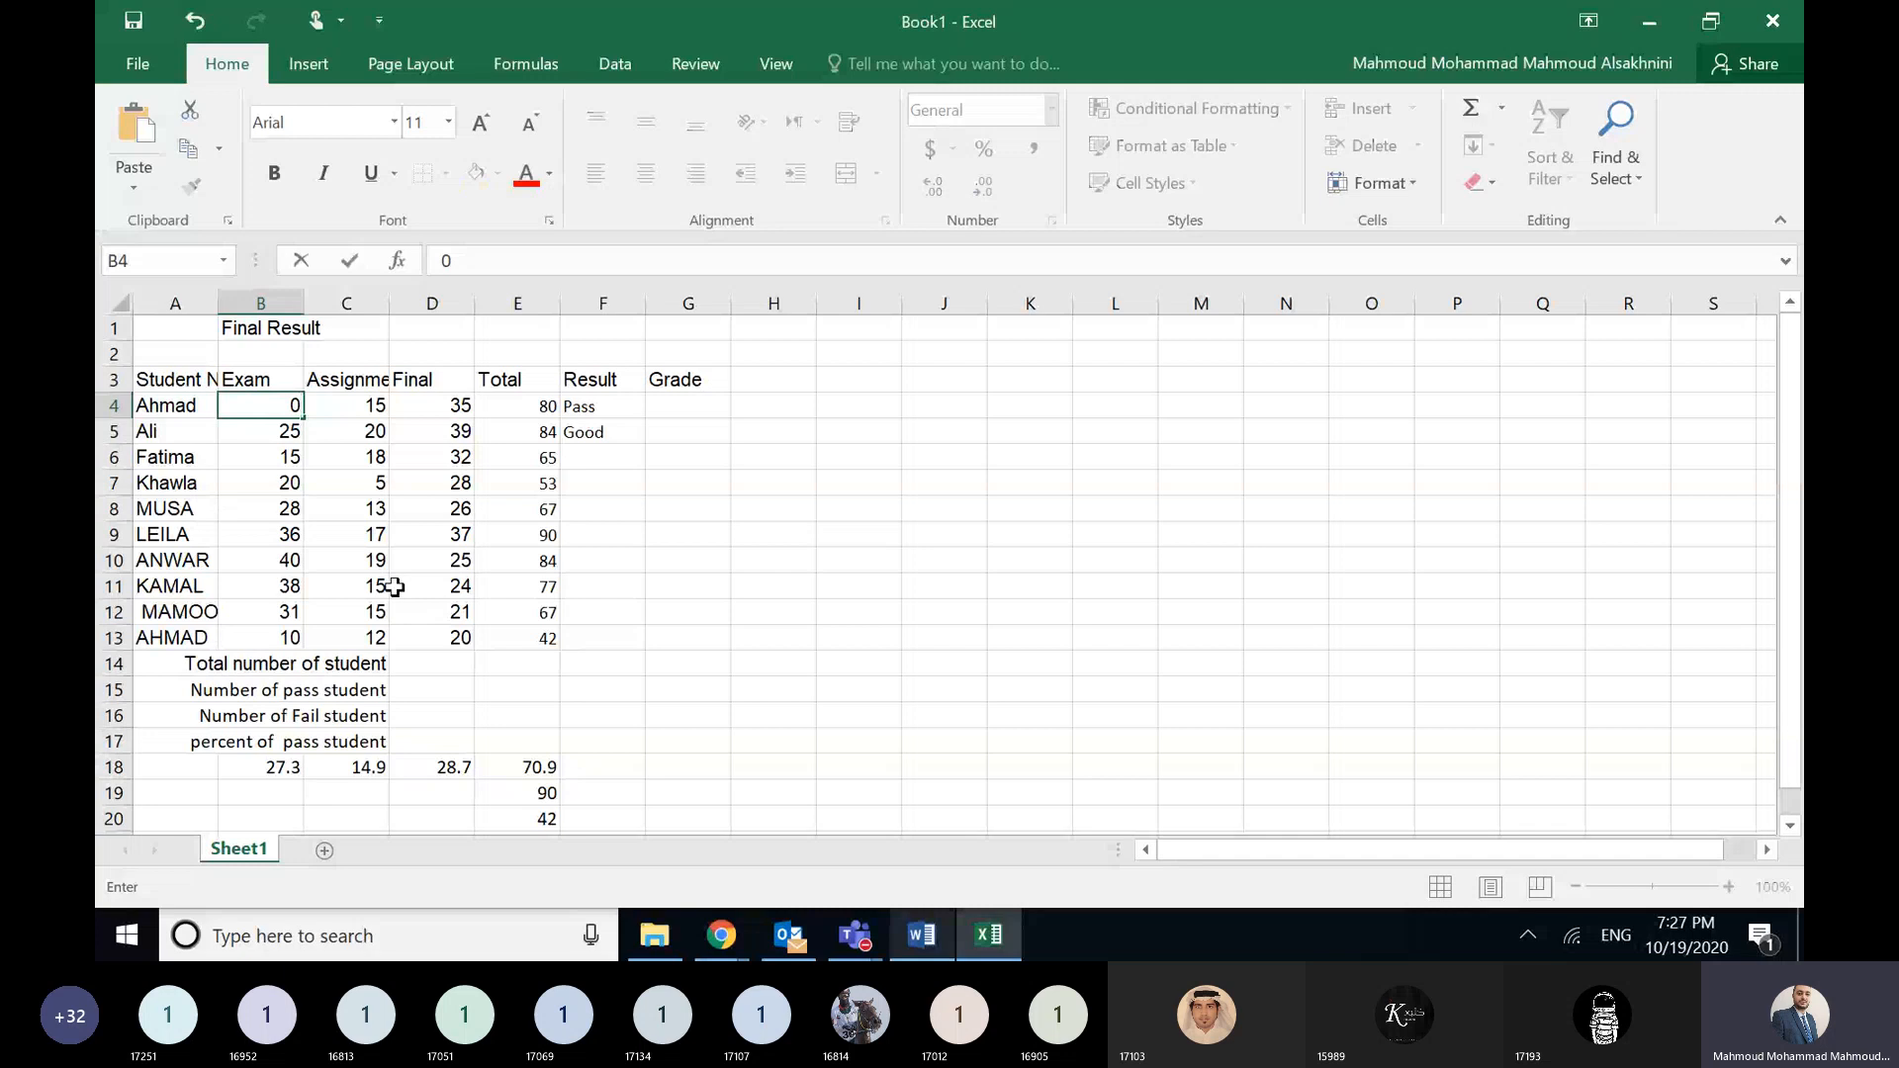
pyautogui.press('Return')
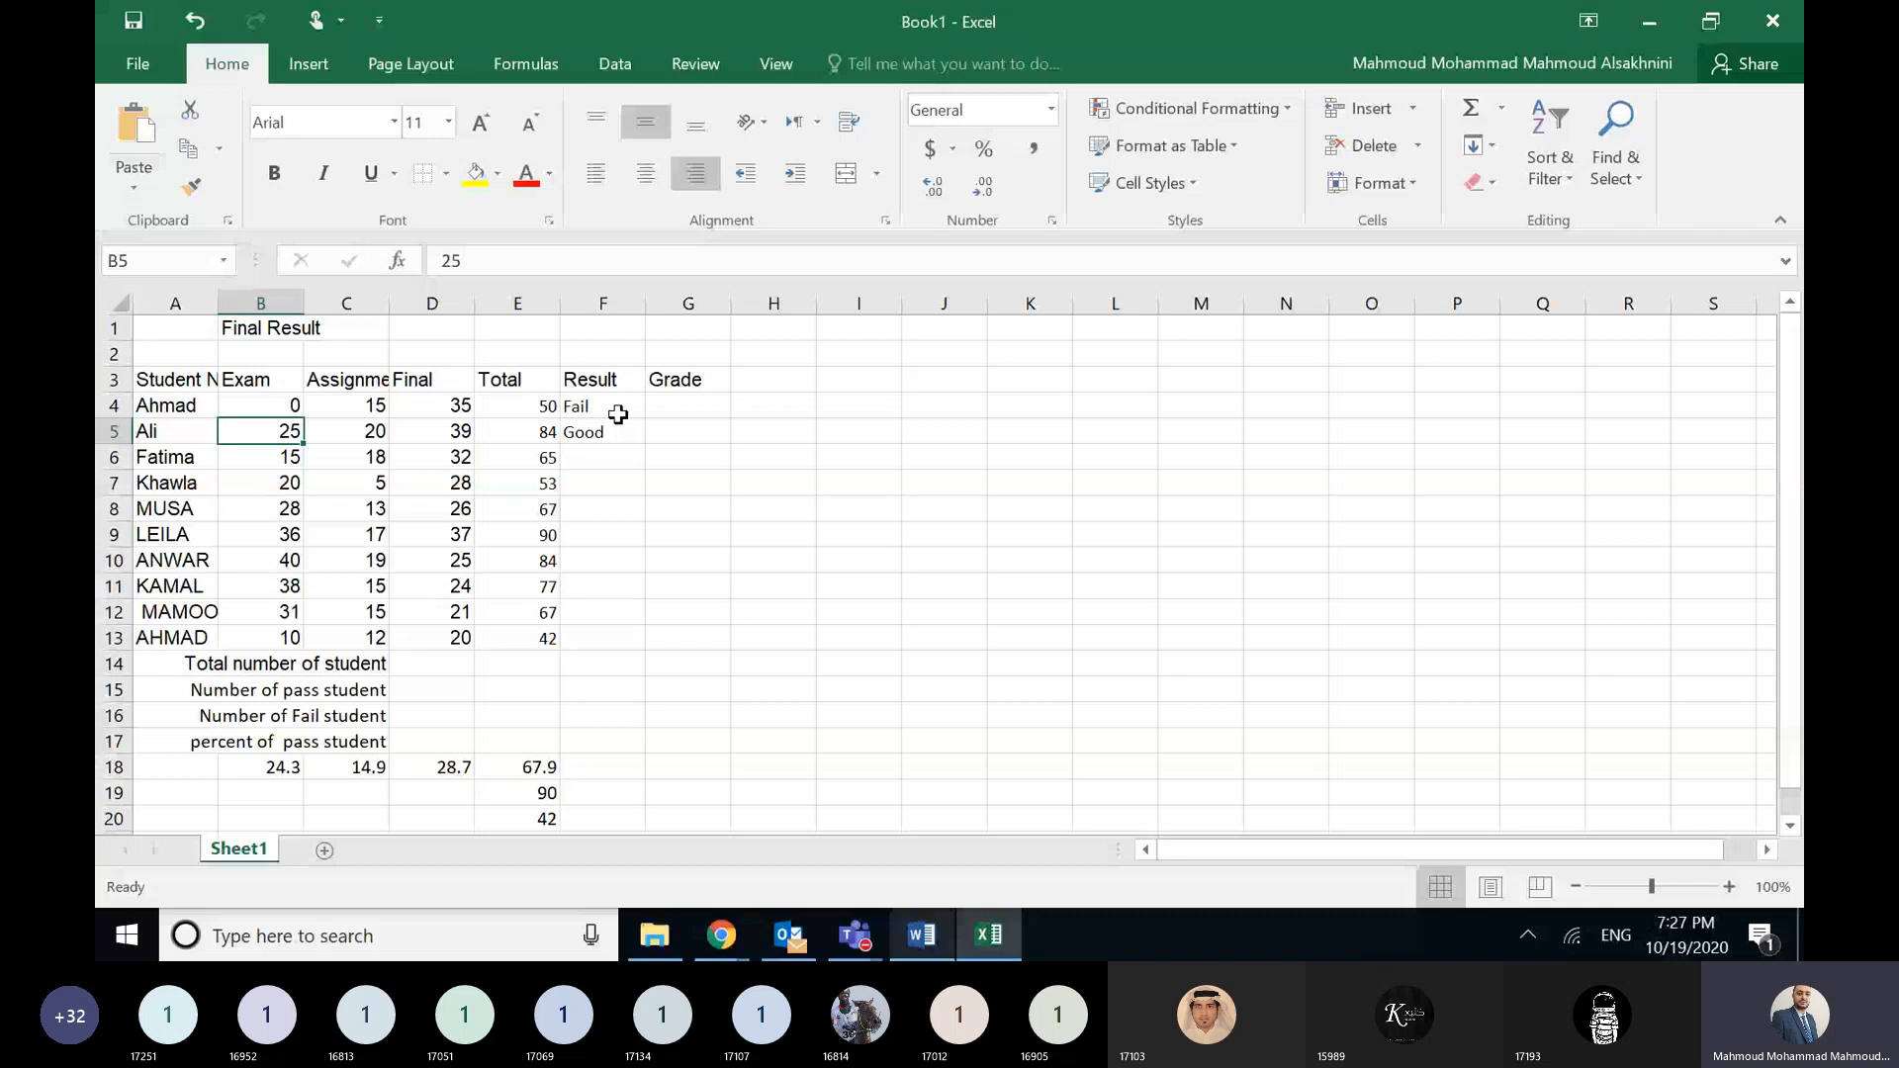
pyautogui.hotkey('ctrl', 'z')
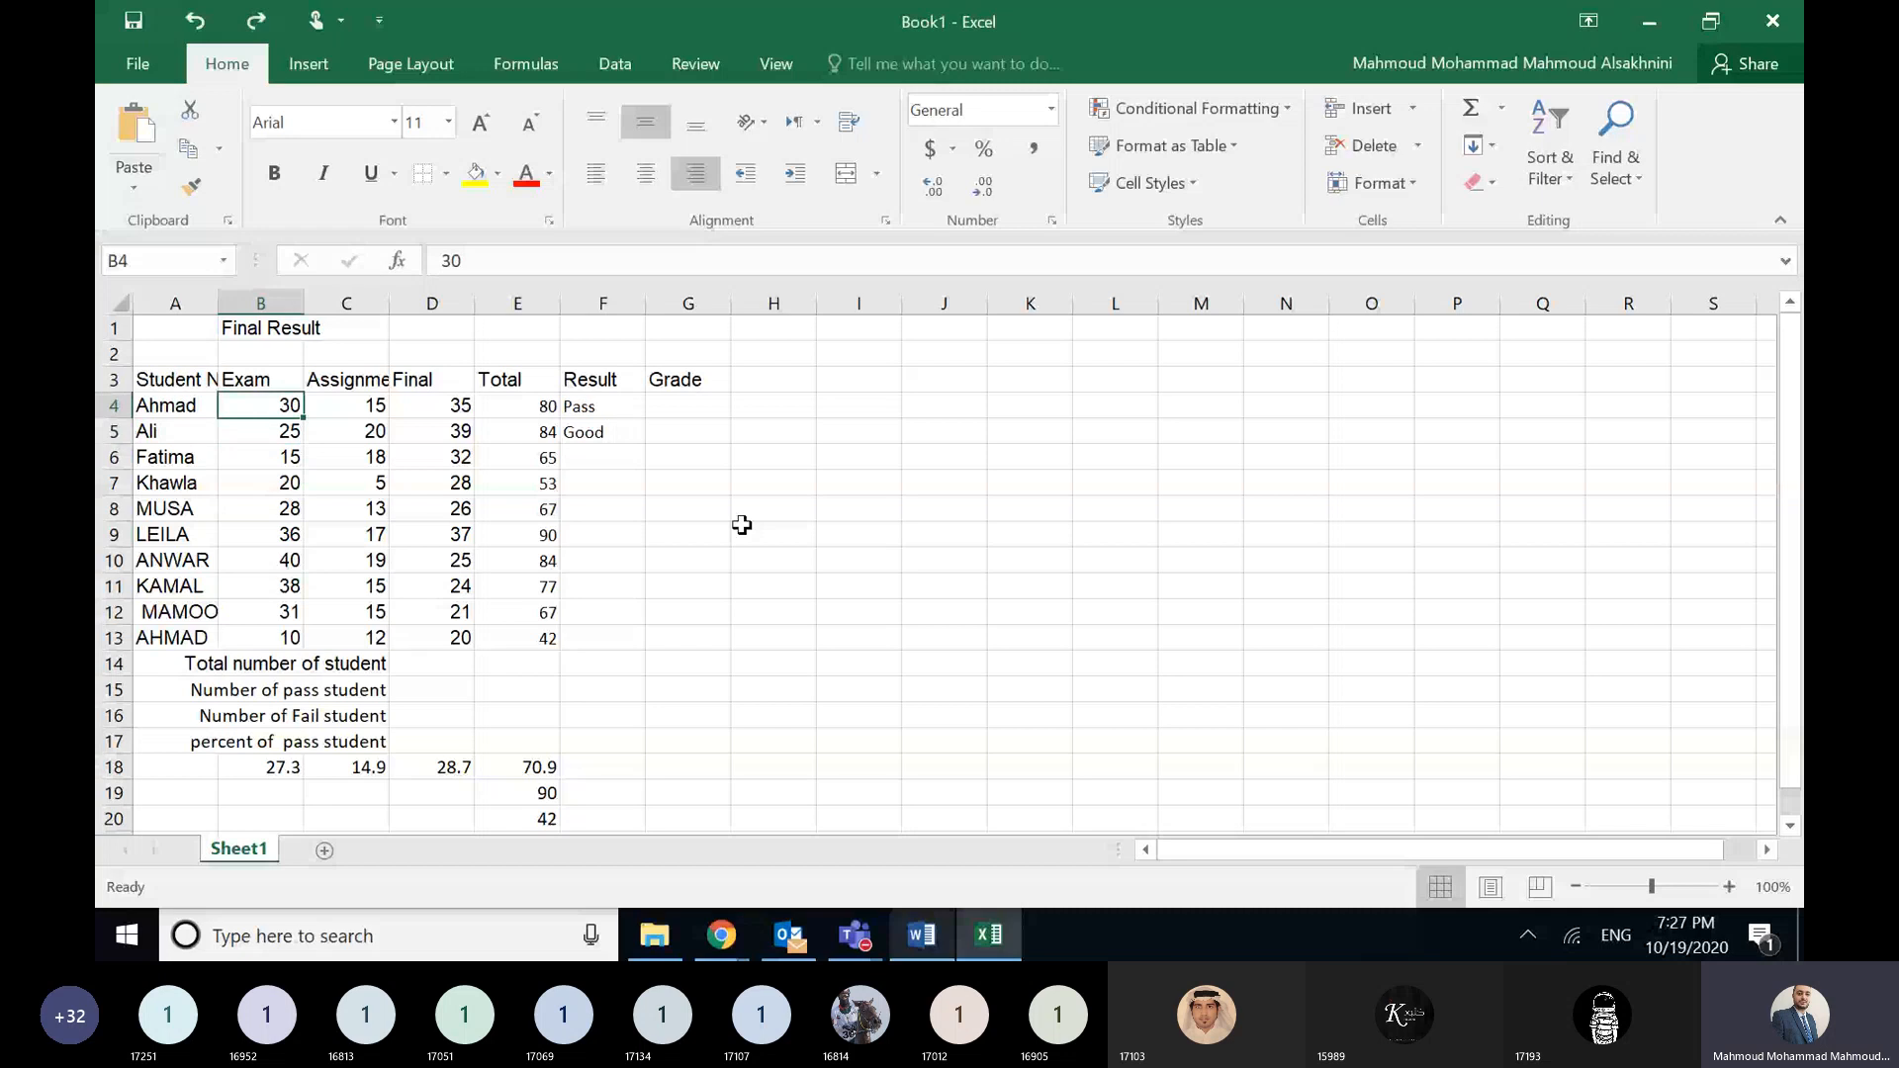
pyautogui.click(618, 431)
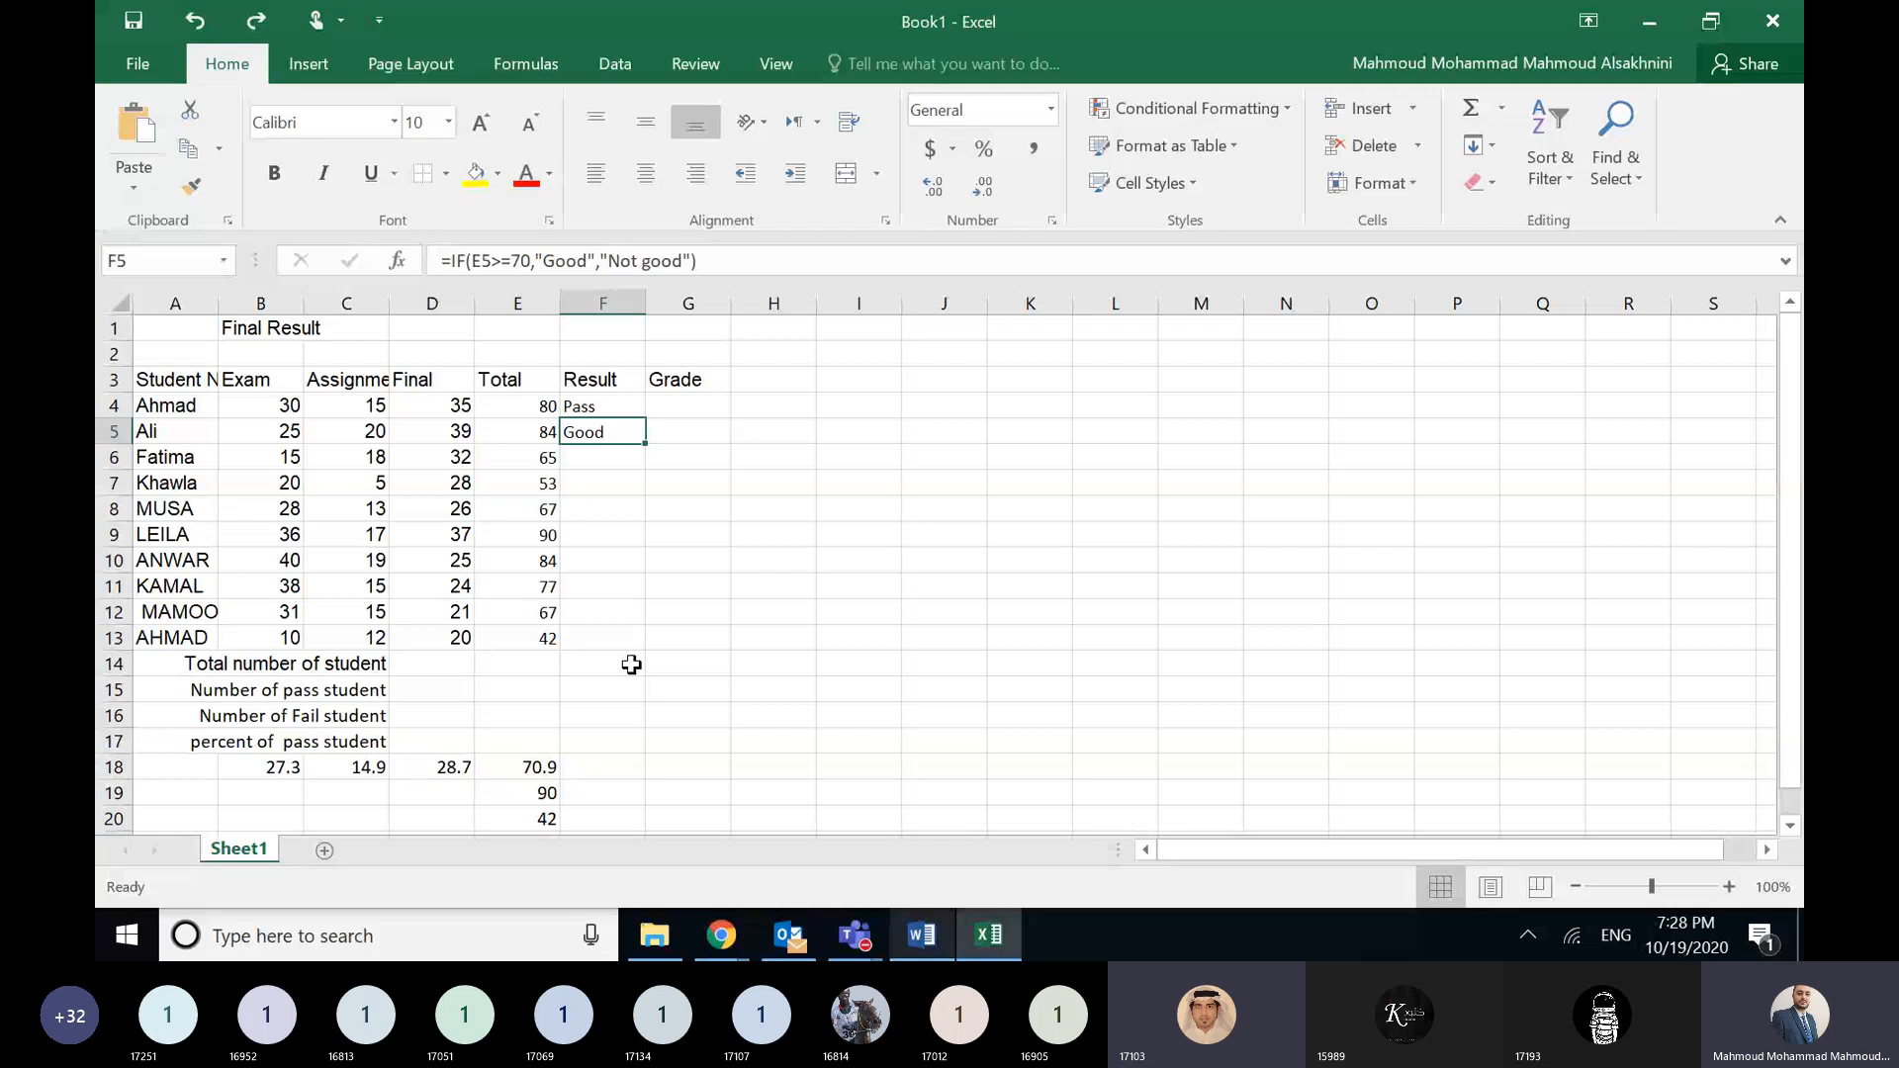
# - Fill the Good/Not good formula from F5 down to F13, and refill the Result column with F4's Pass/Fail formula
pyautogui.moveTo(645, 444); pyautogui.dragTo(631, 660)
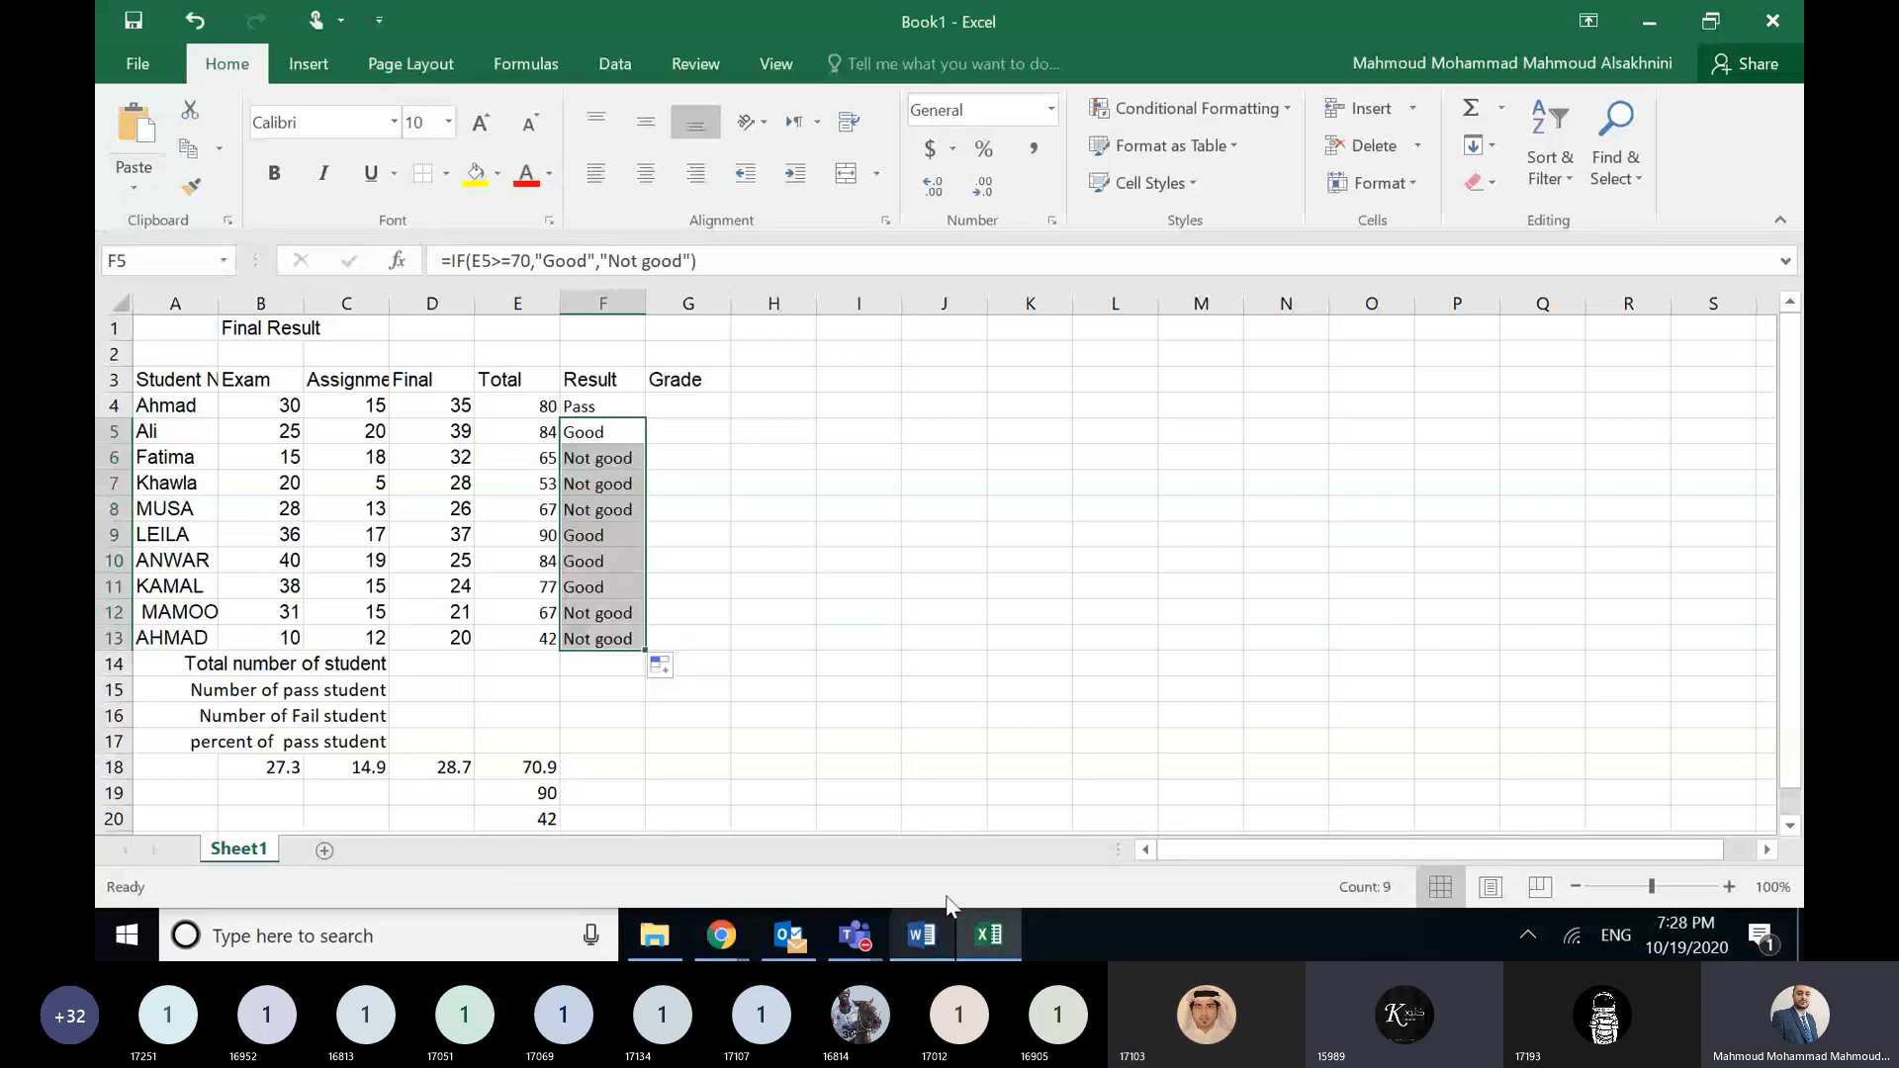
pyautogui.click(630, 404)
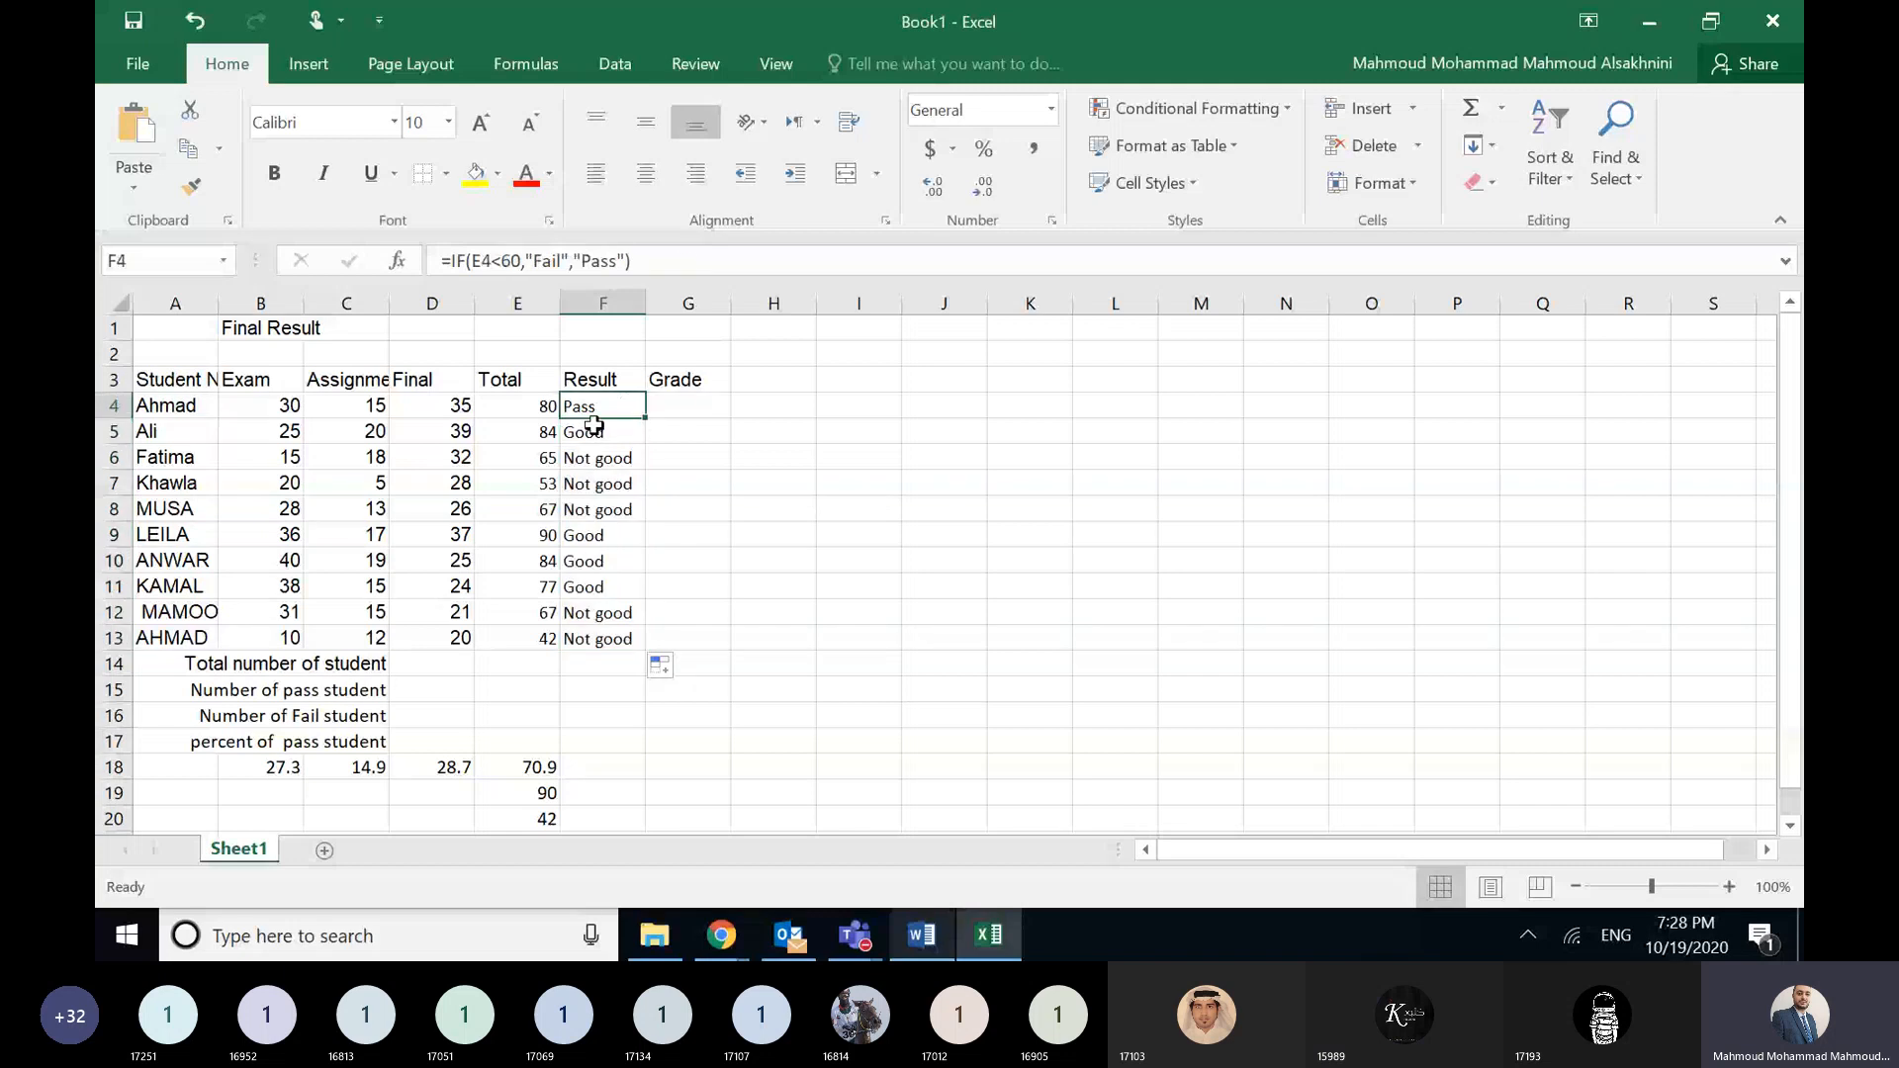
pyautogui.click(598, 427)
pyautogui.click(619, 405)
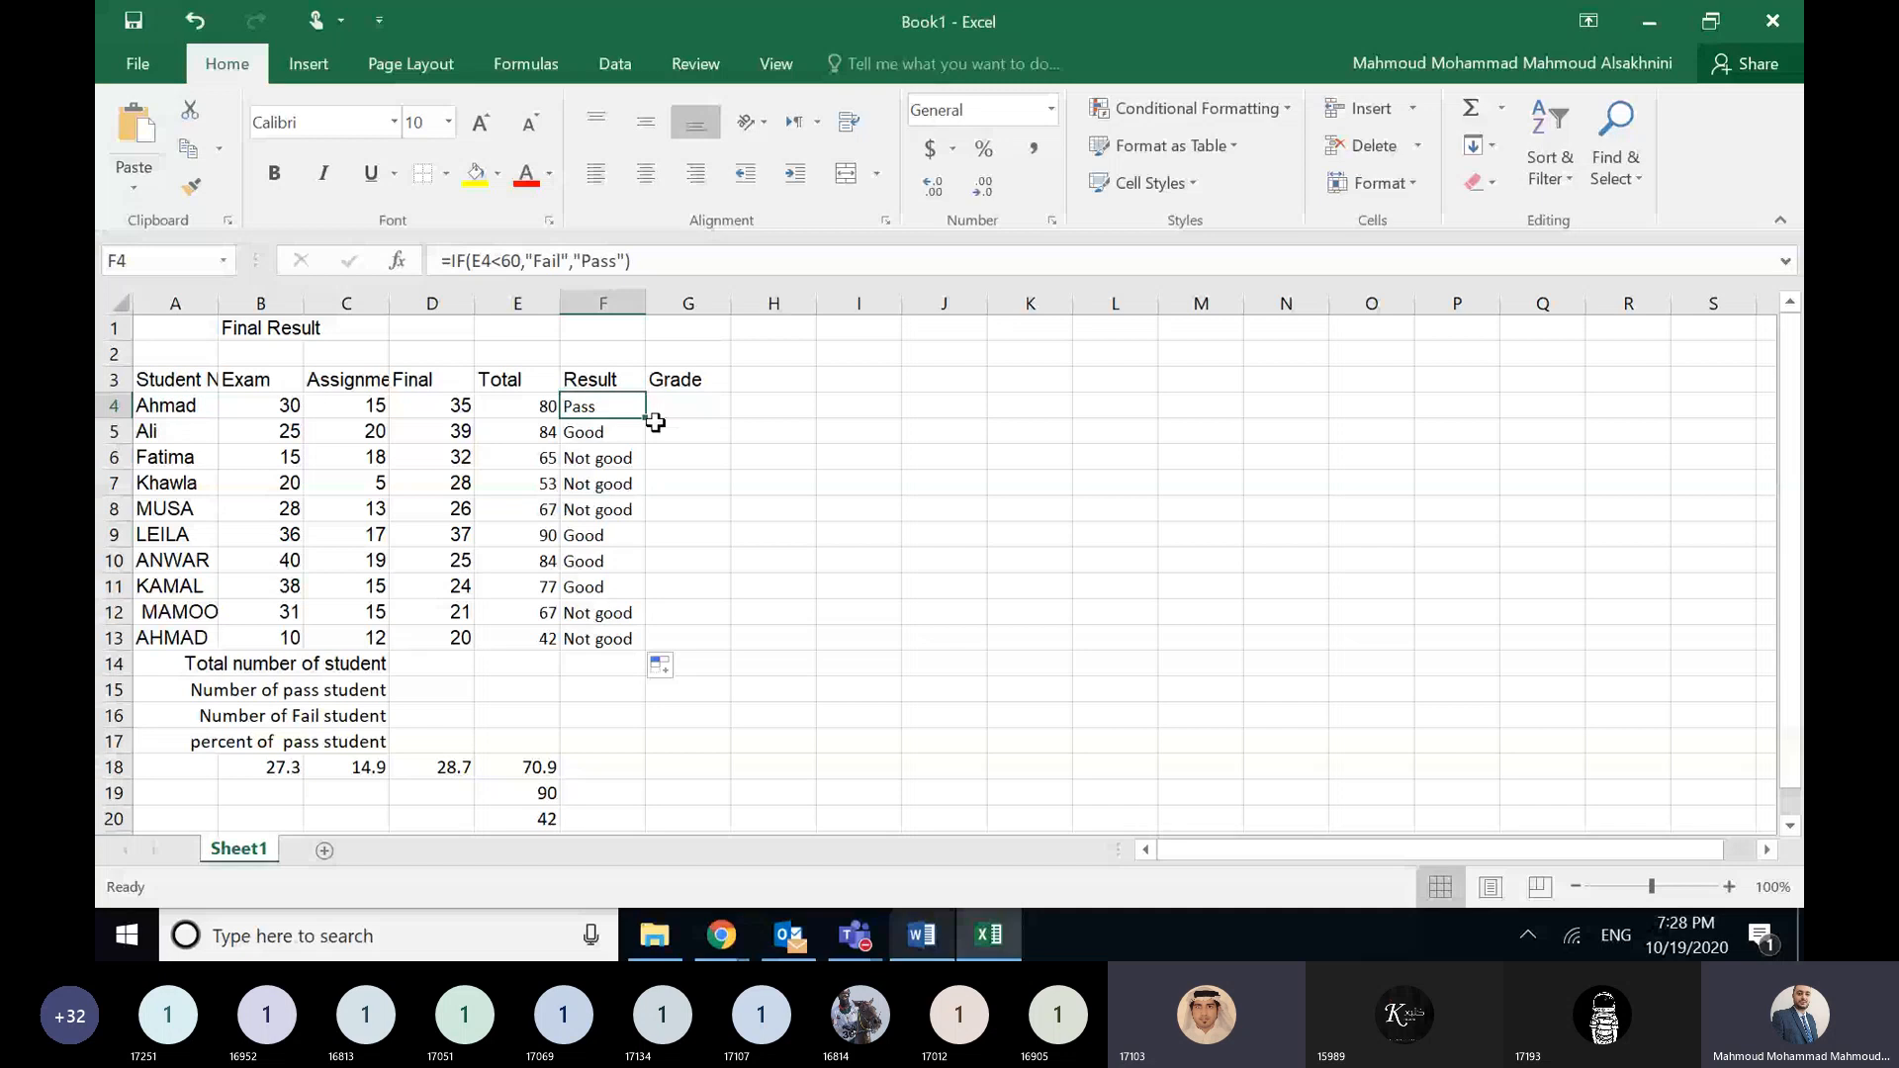
pyautogui.doubleClick(646, 418)
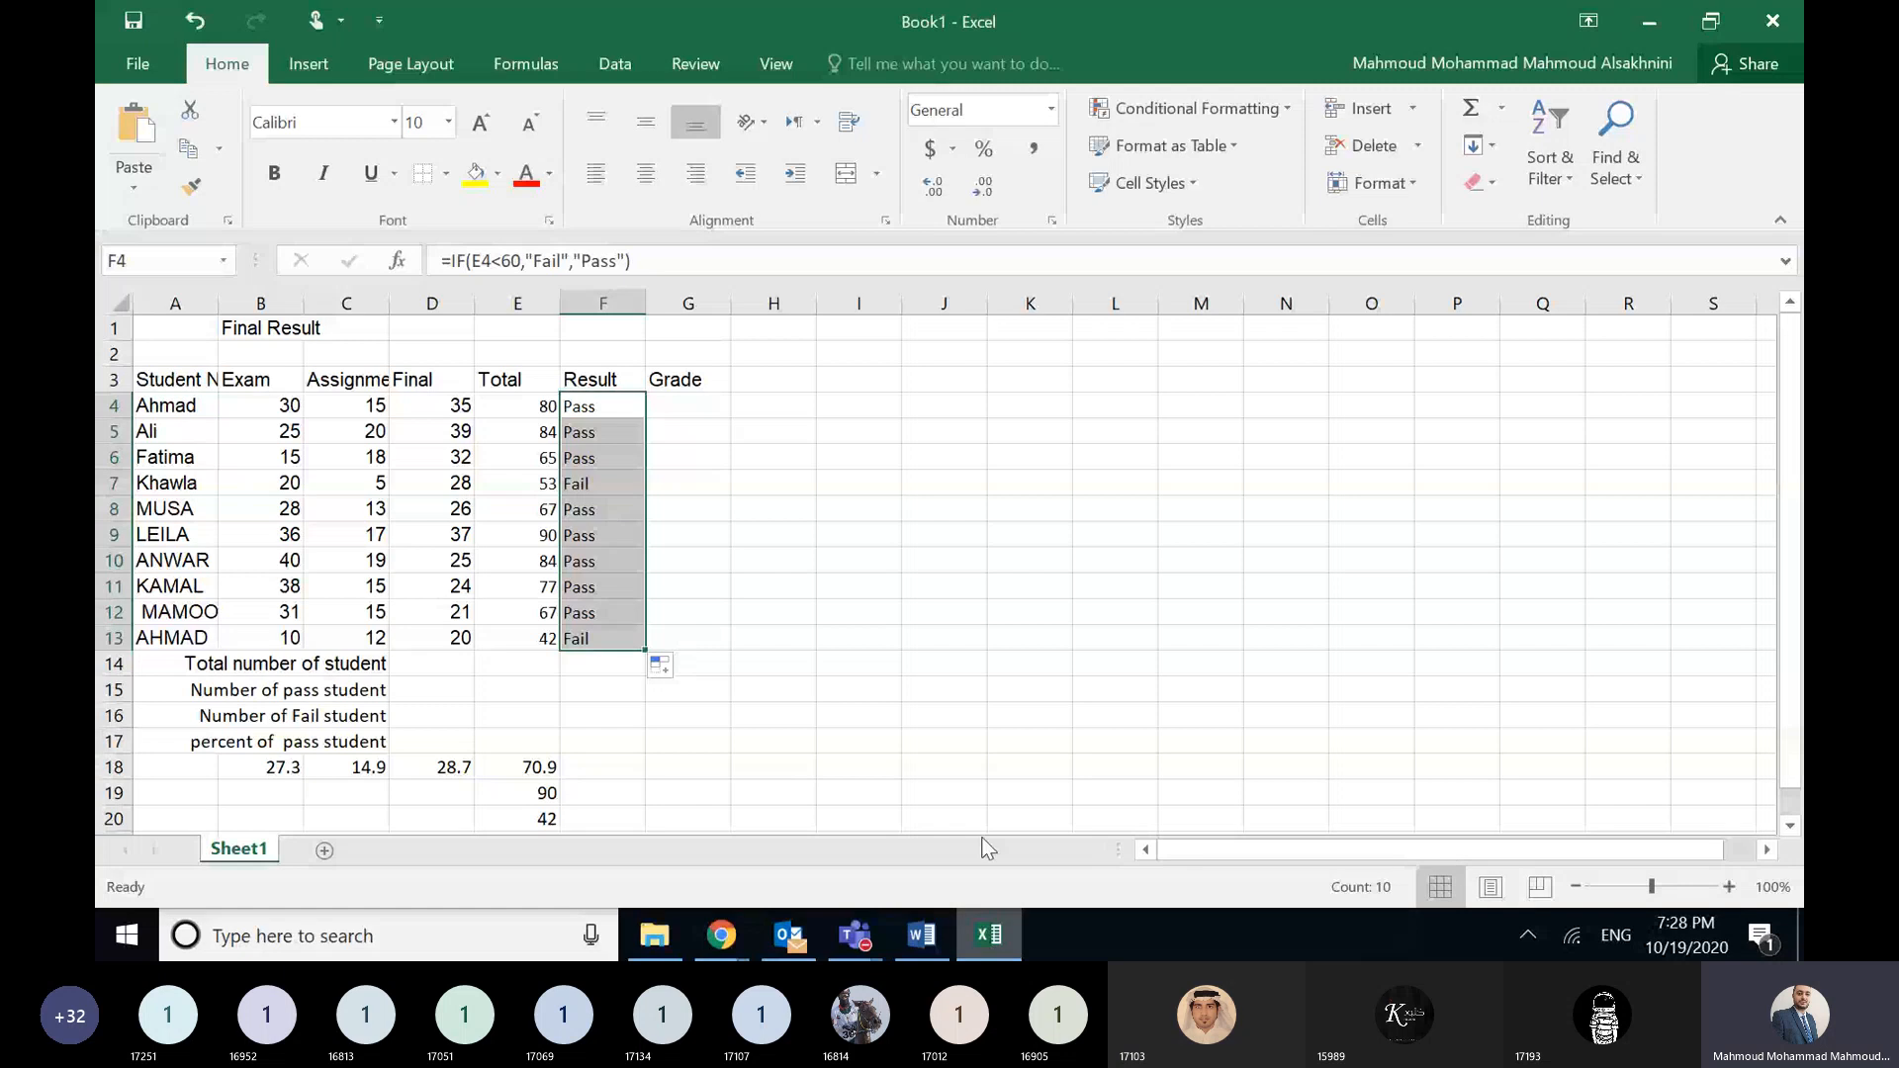
# - Compare the IF formula in F4 with the Result conditions in the Word class exercise, and select H4 in Excel
pyautogui.click(984, 936)
pyautogui.moveTo(942, 937)
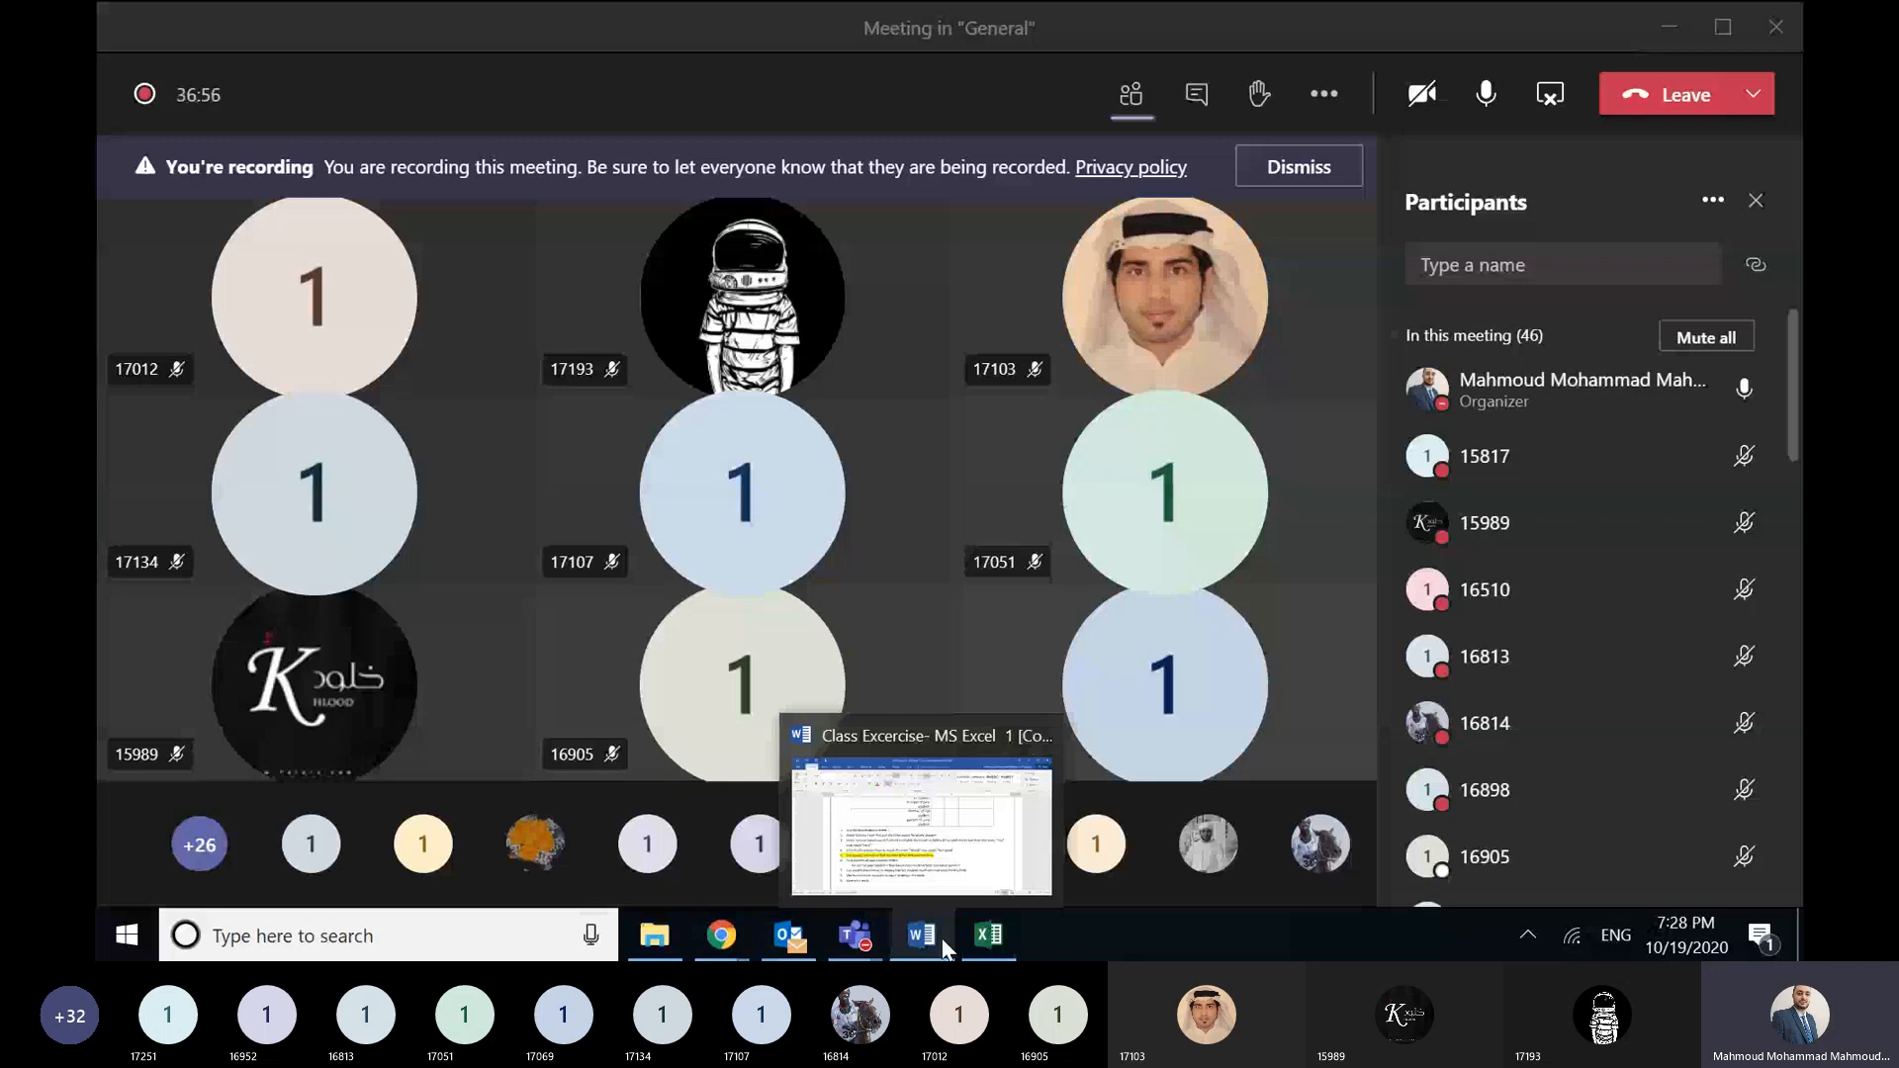
pyautogui.click(941, 938)
pyautogui.click(990, 915)
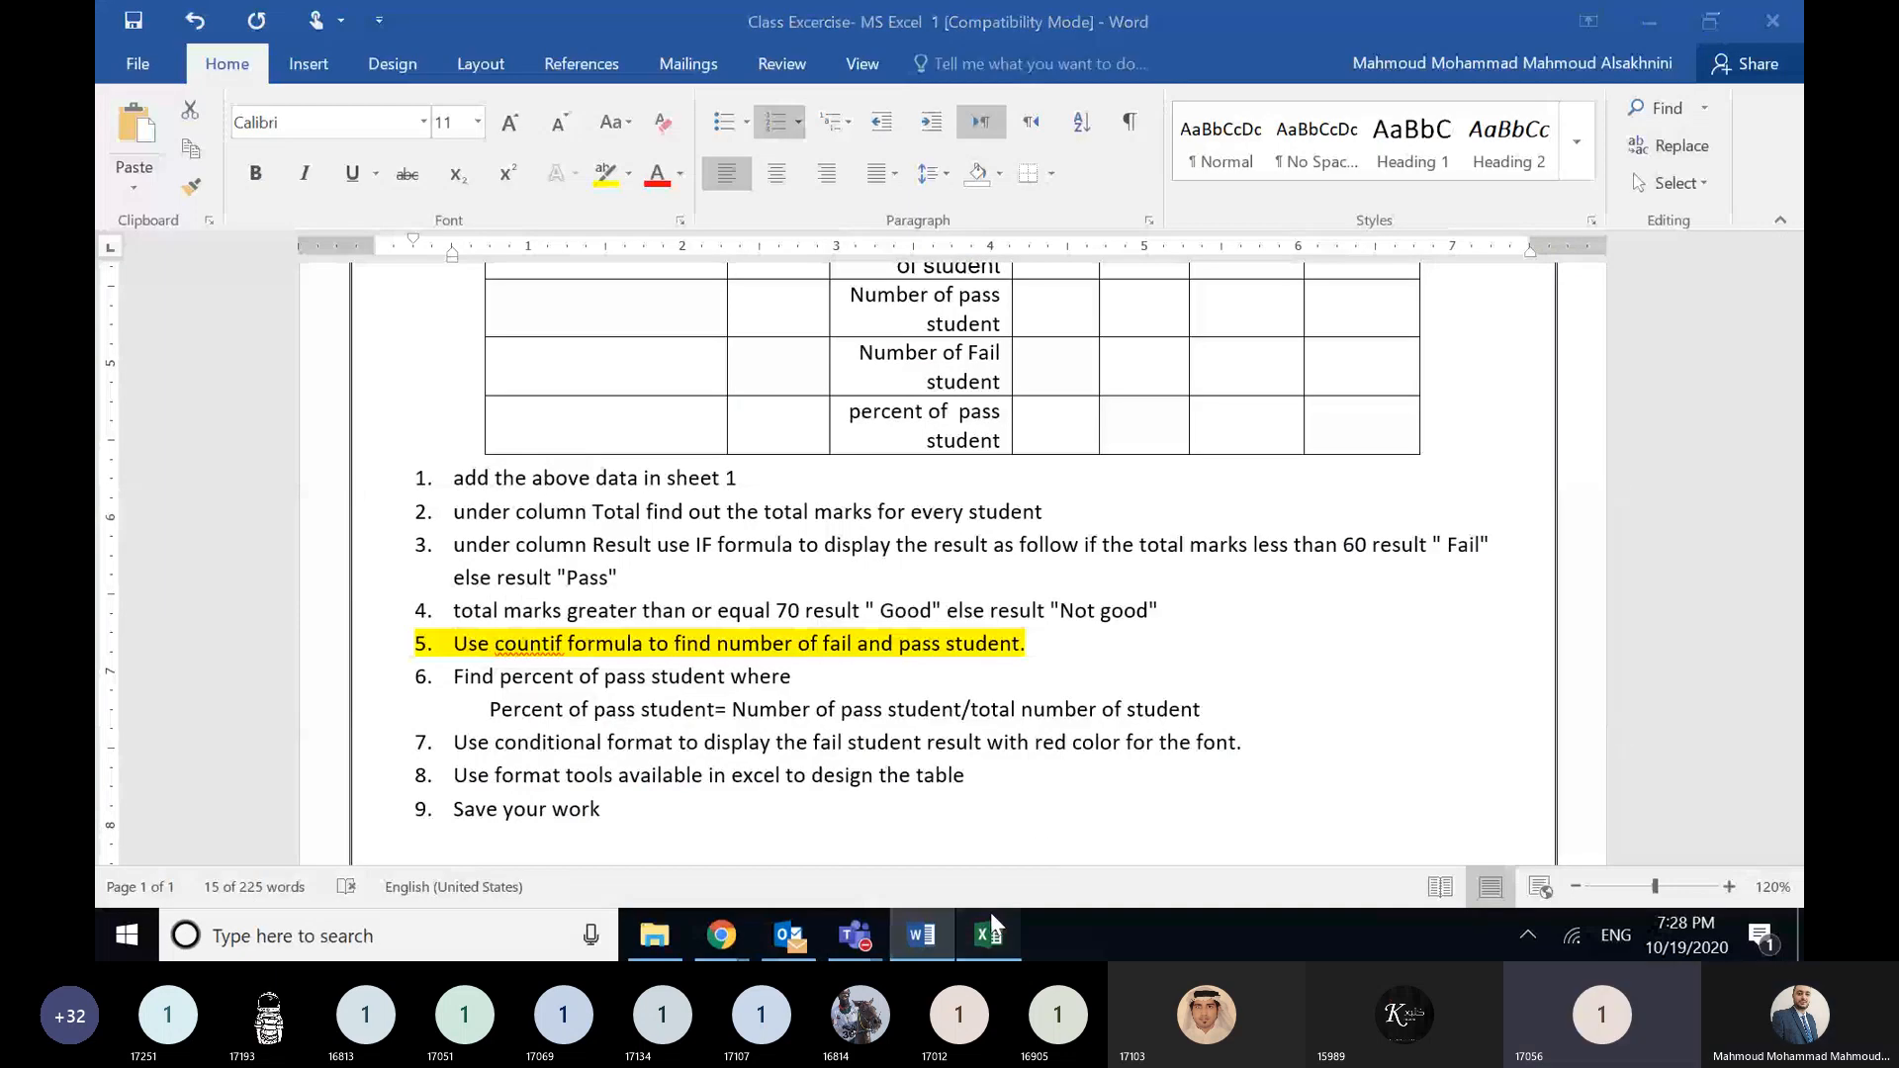
pyautogui.click(614, 412)
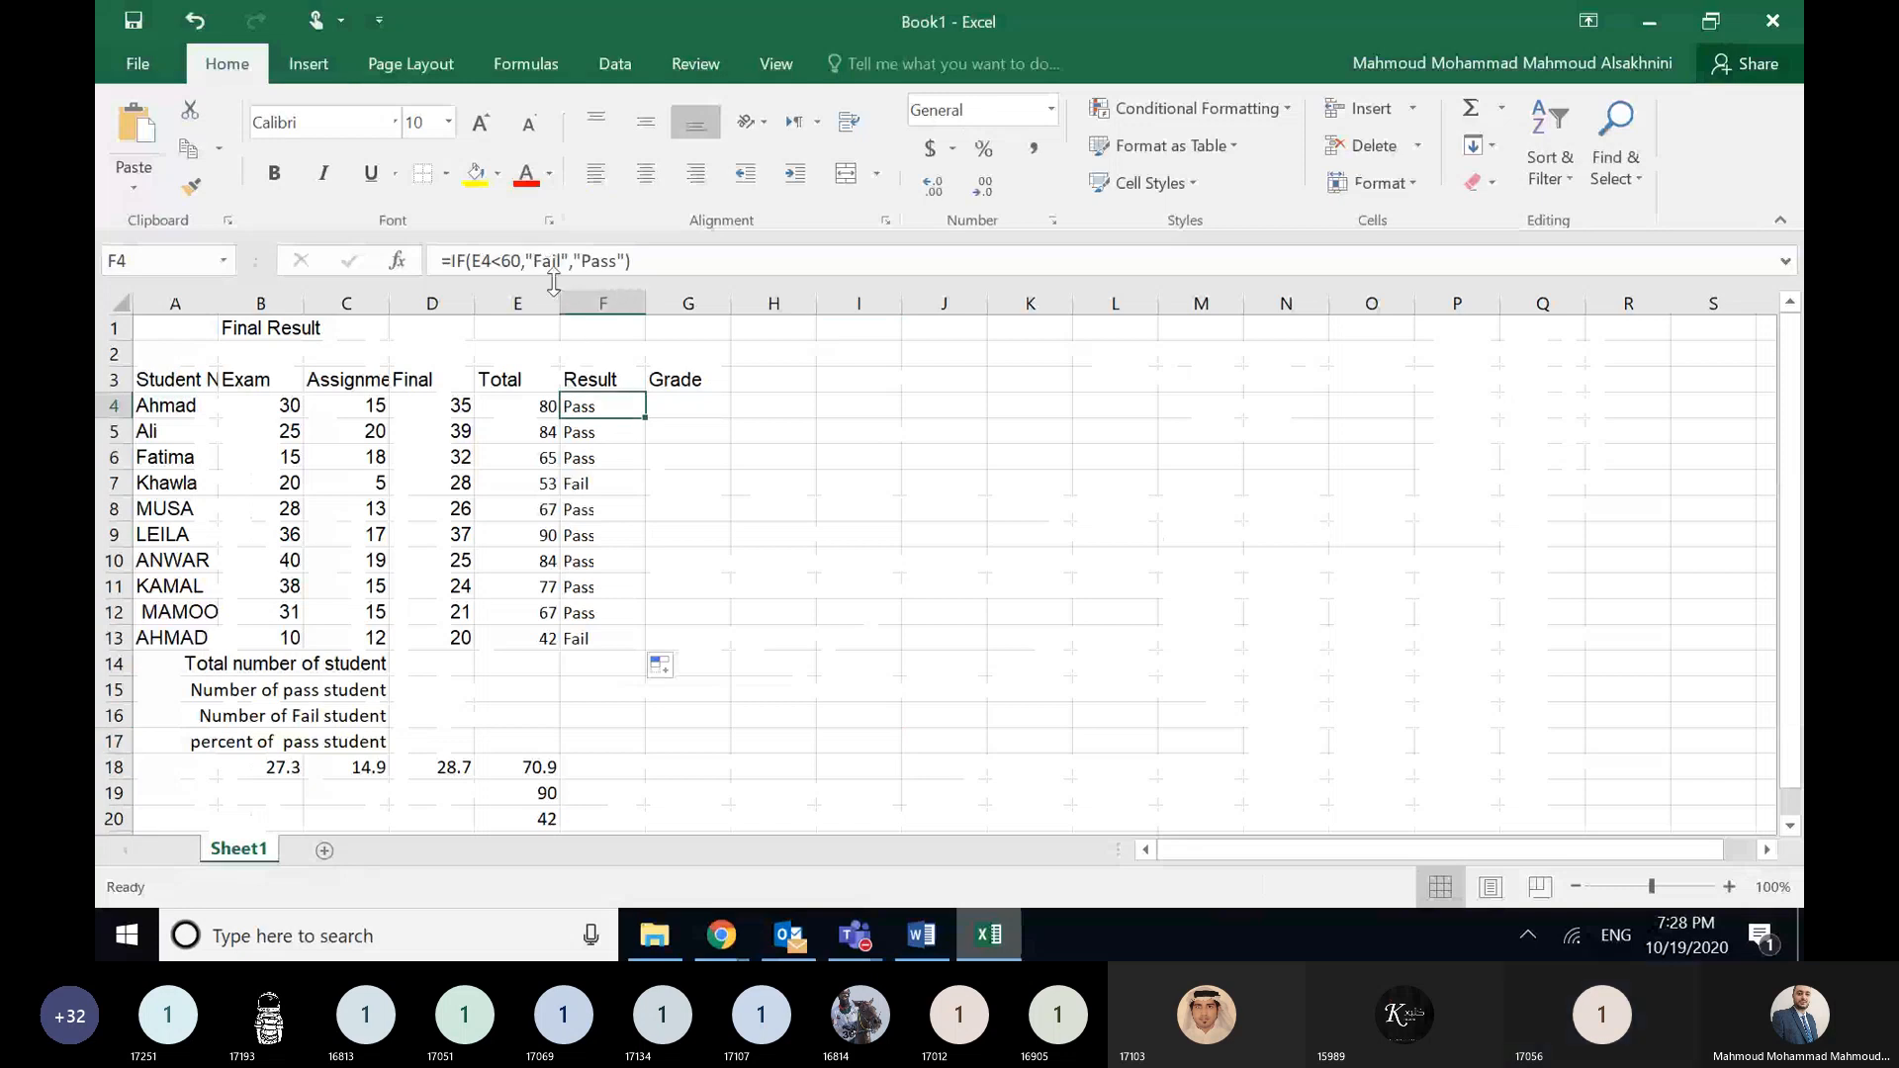
pyautogui.click(644, 265)
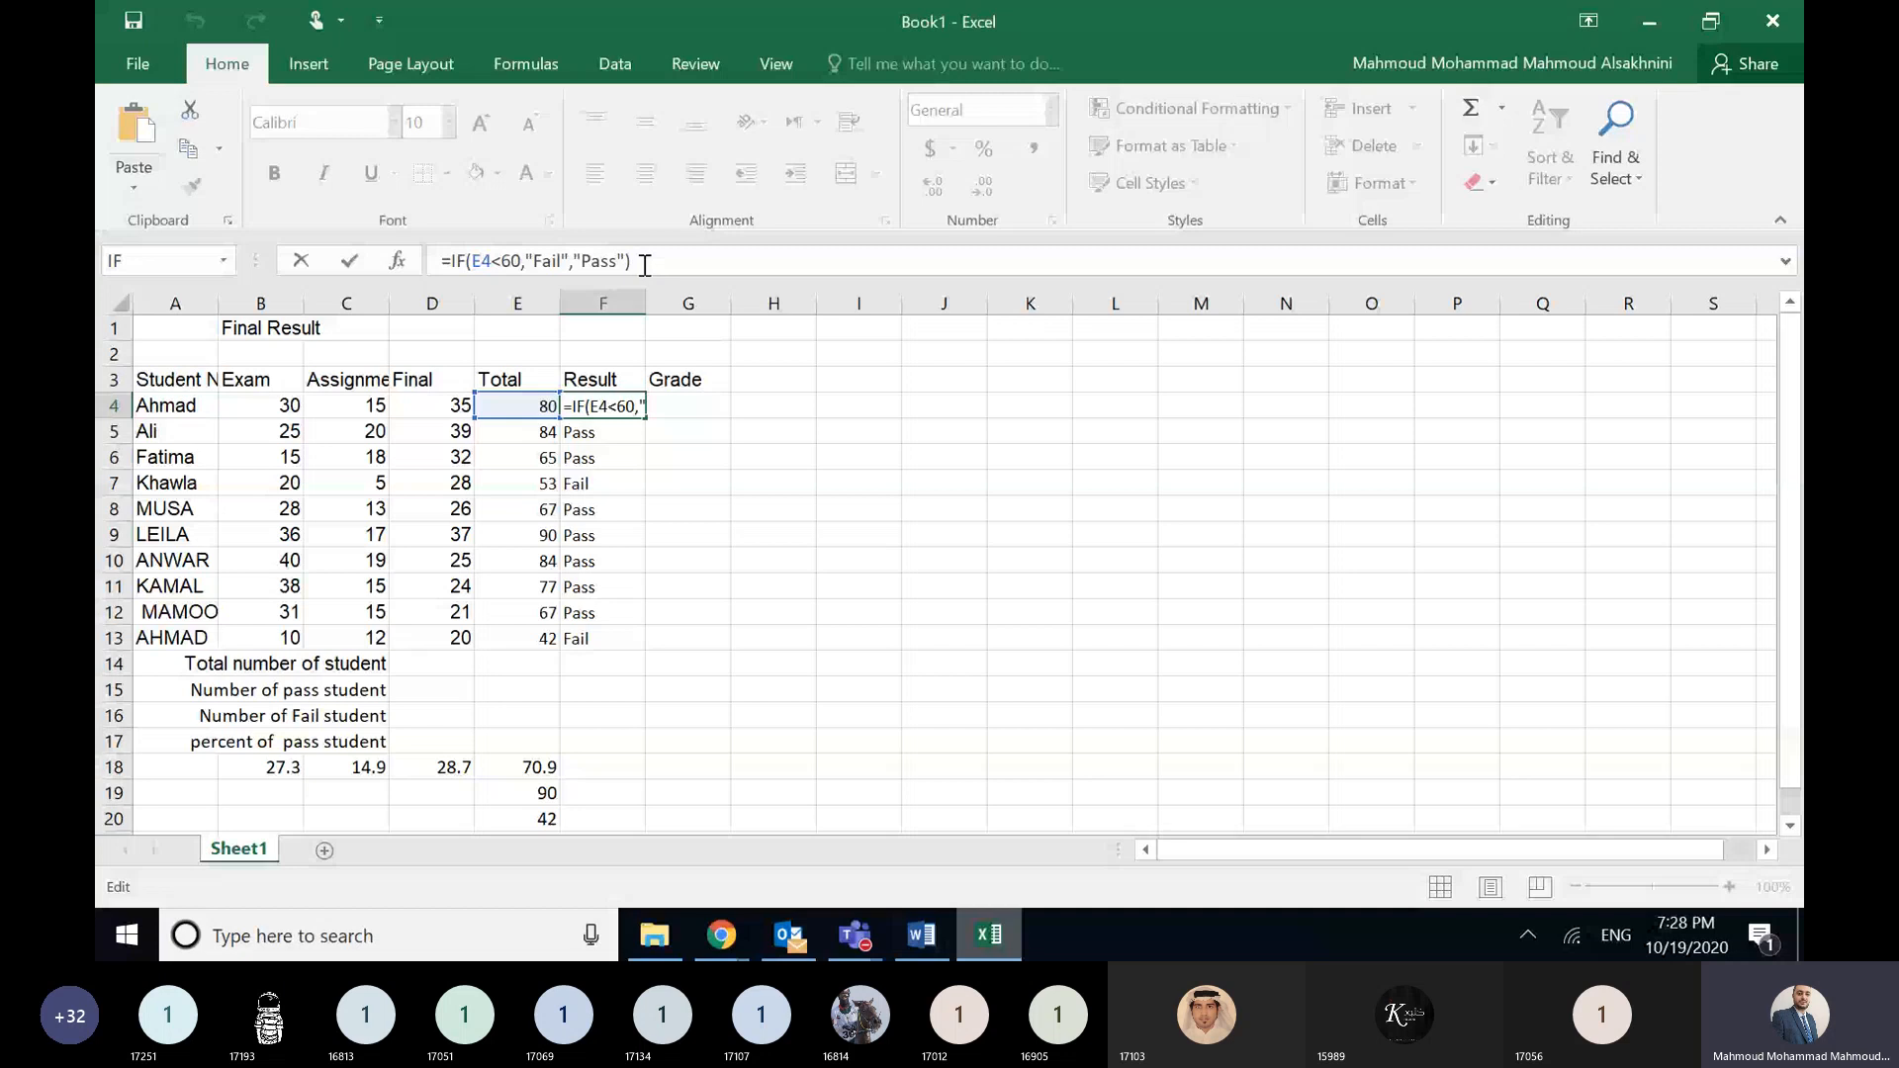
pyautogui.click(771, 405)
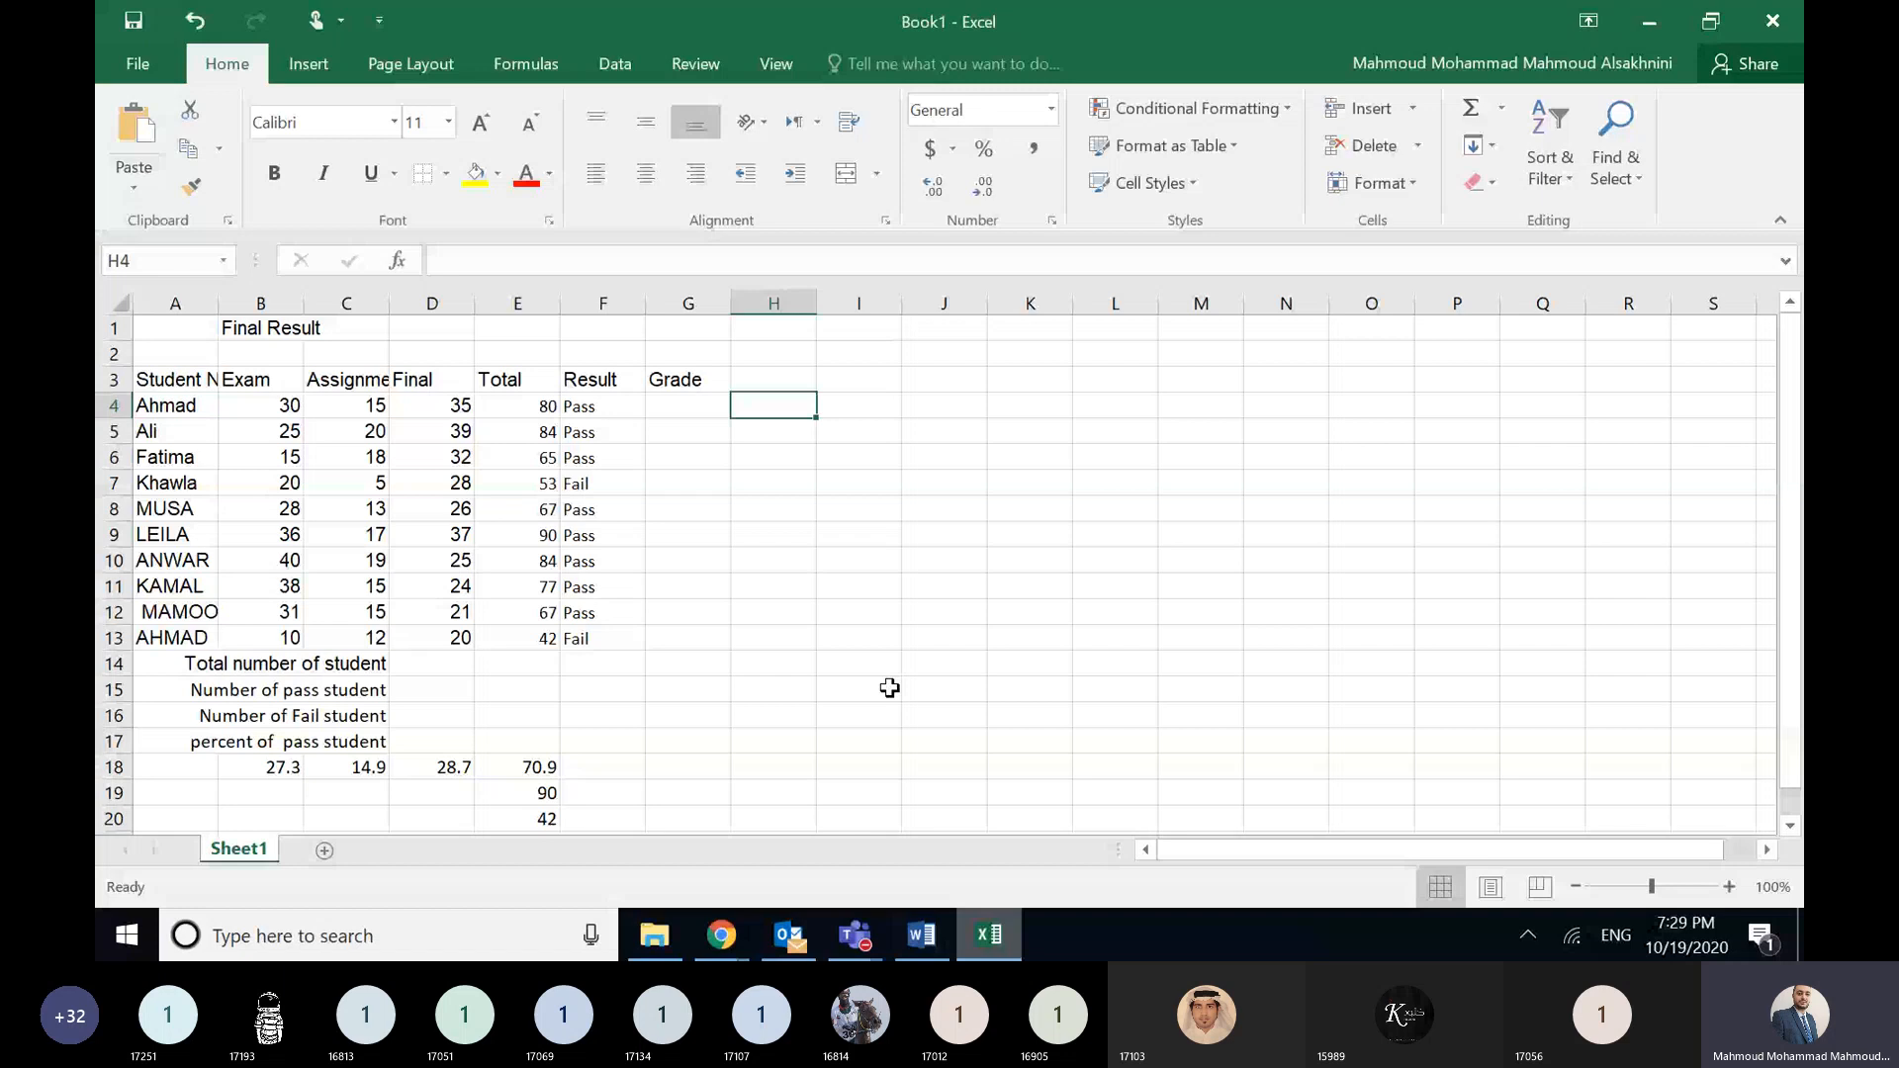
pyautogui.hotkey('alt', 'Tab')
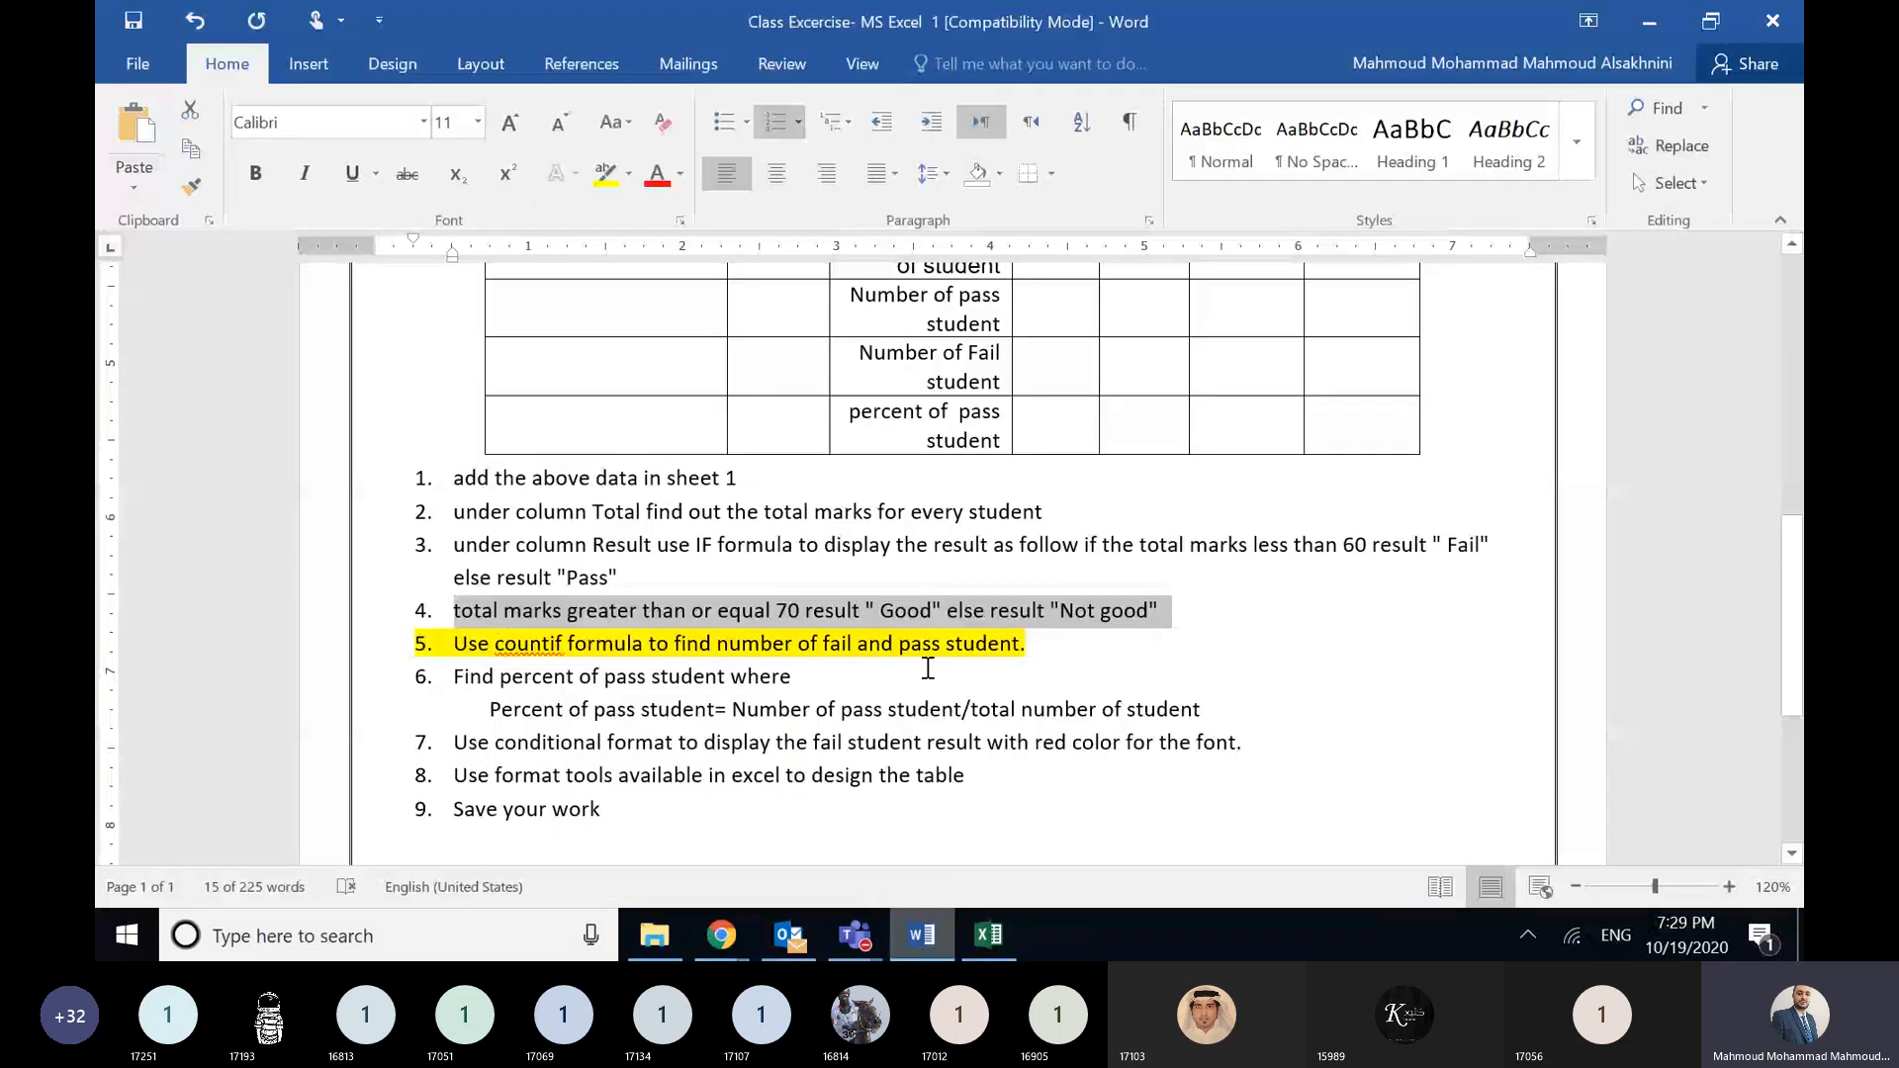
pyautogui.click(598, 544)
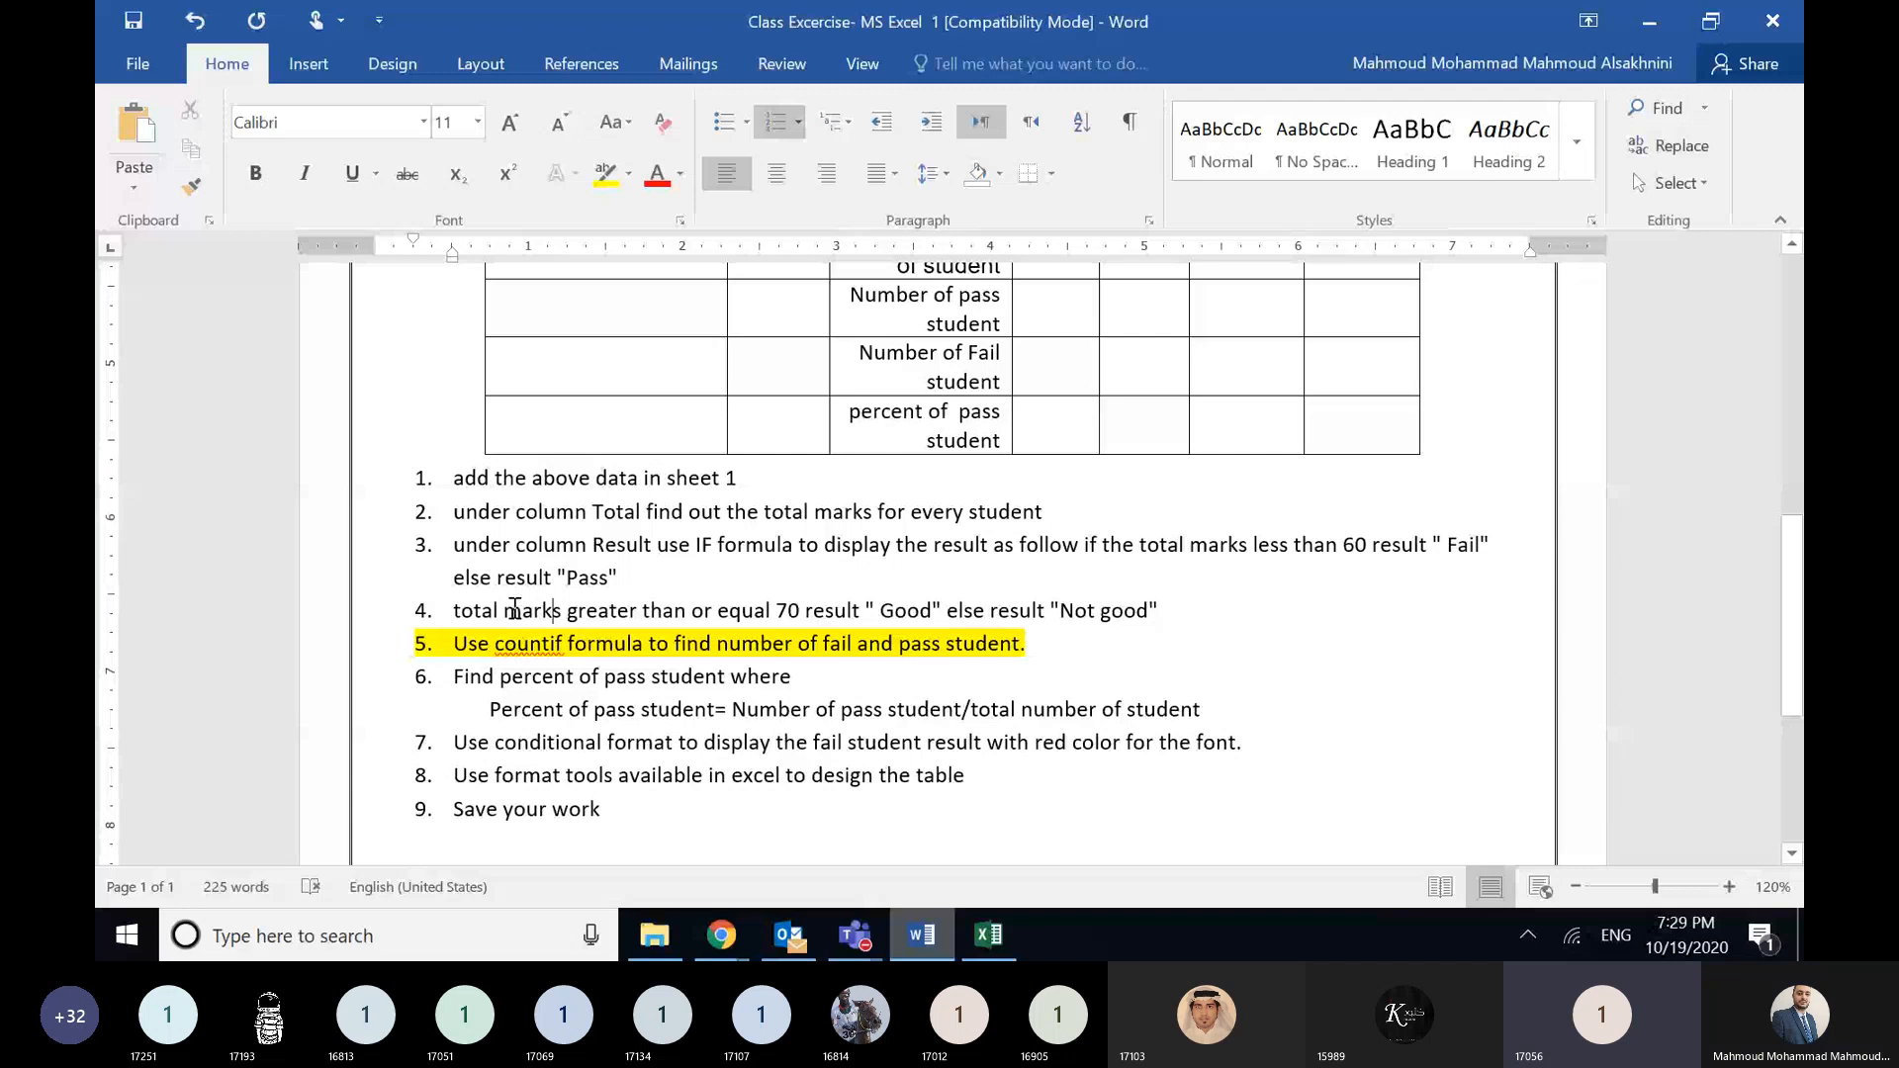
pyautogui.click(625, 547)
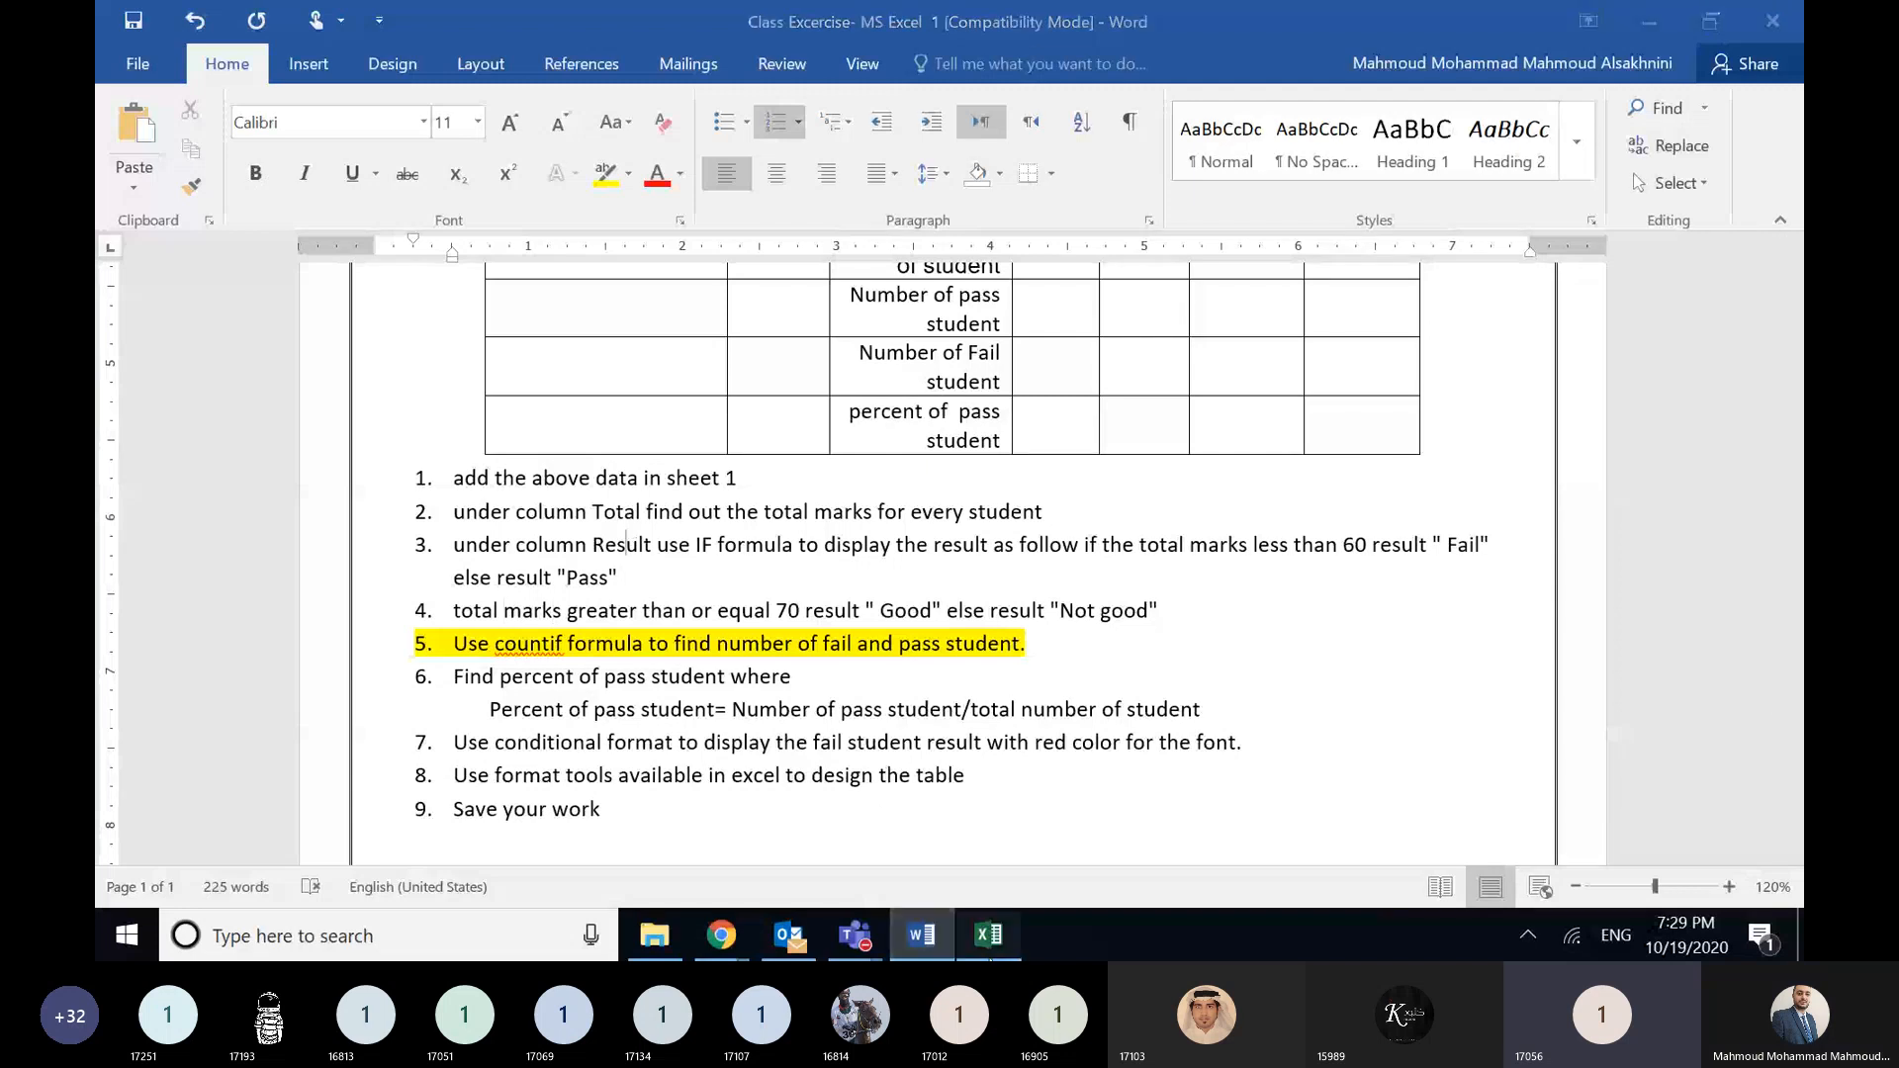
pyautogui.click(988, 934)
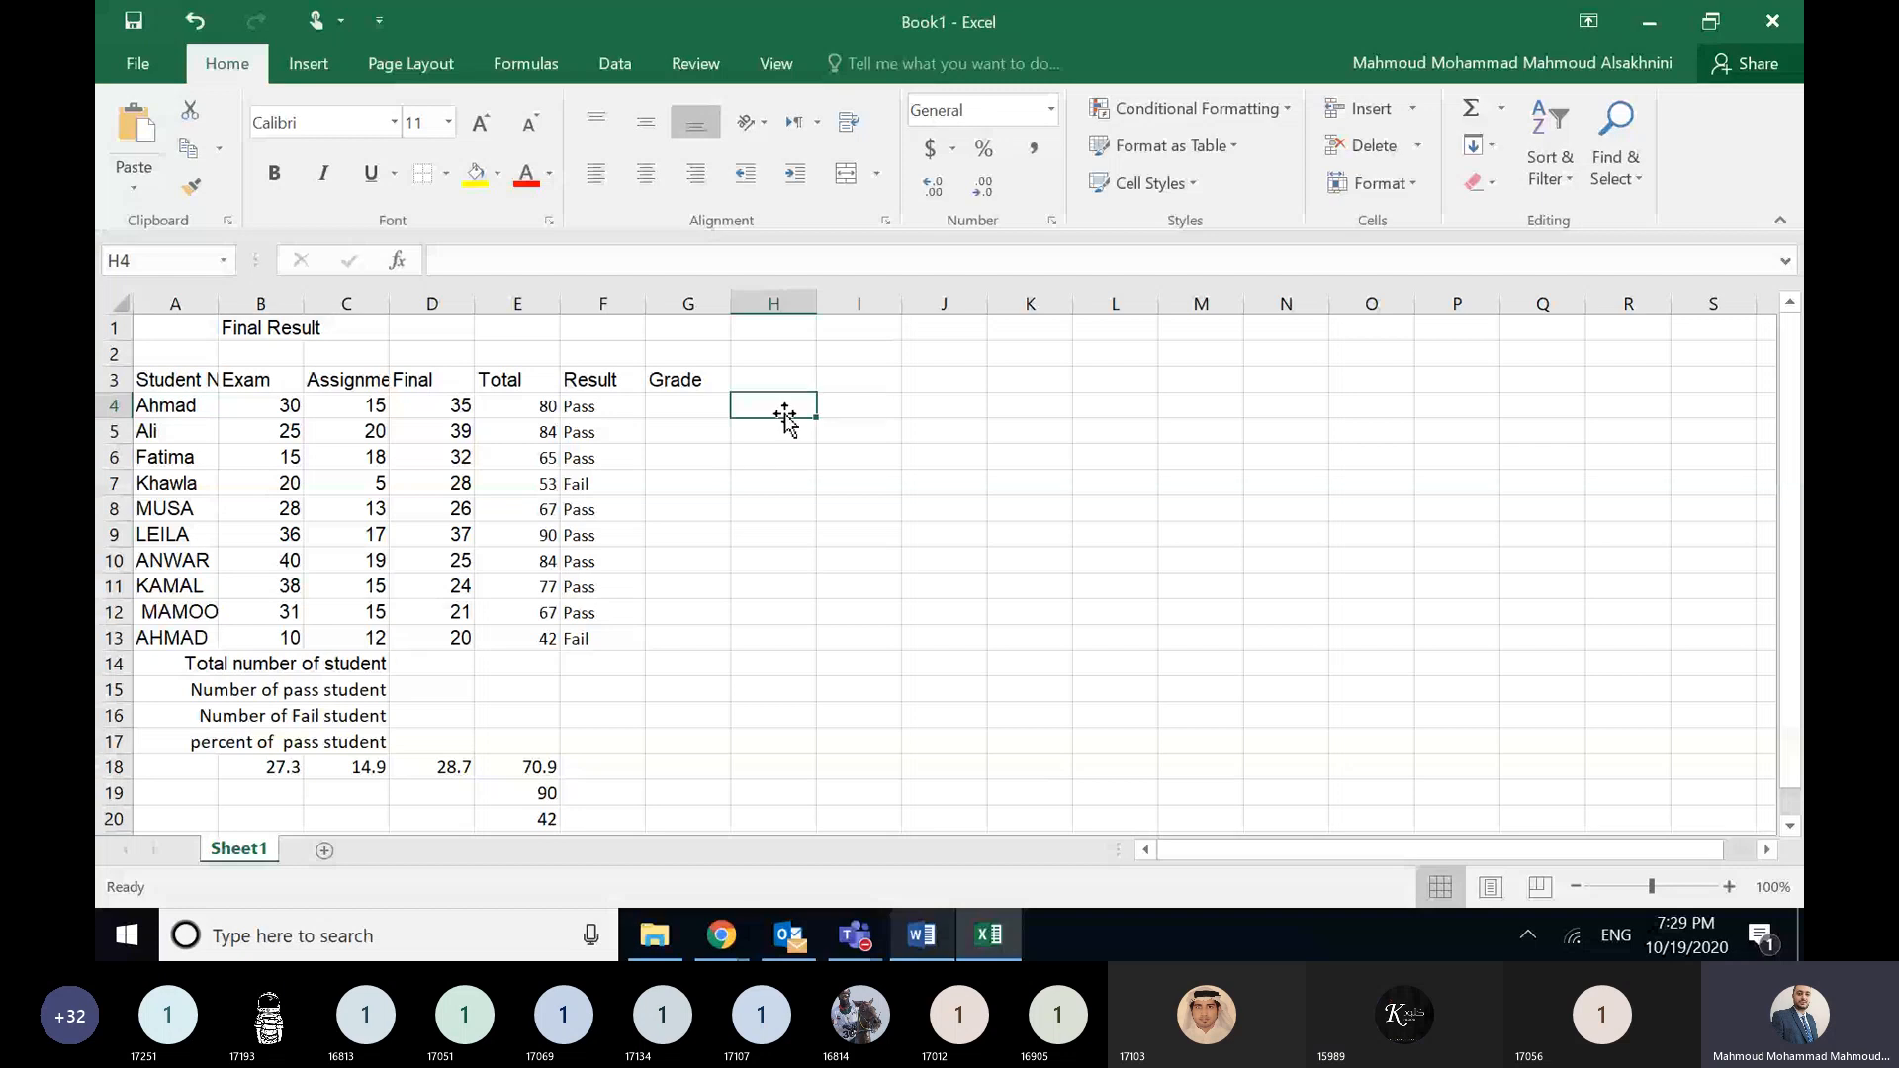
# - Insert the IF function in H4 and recheck the exercise's conditions in Word before returning to Excel
pyautogui.click(399, 262)
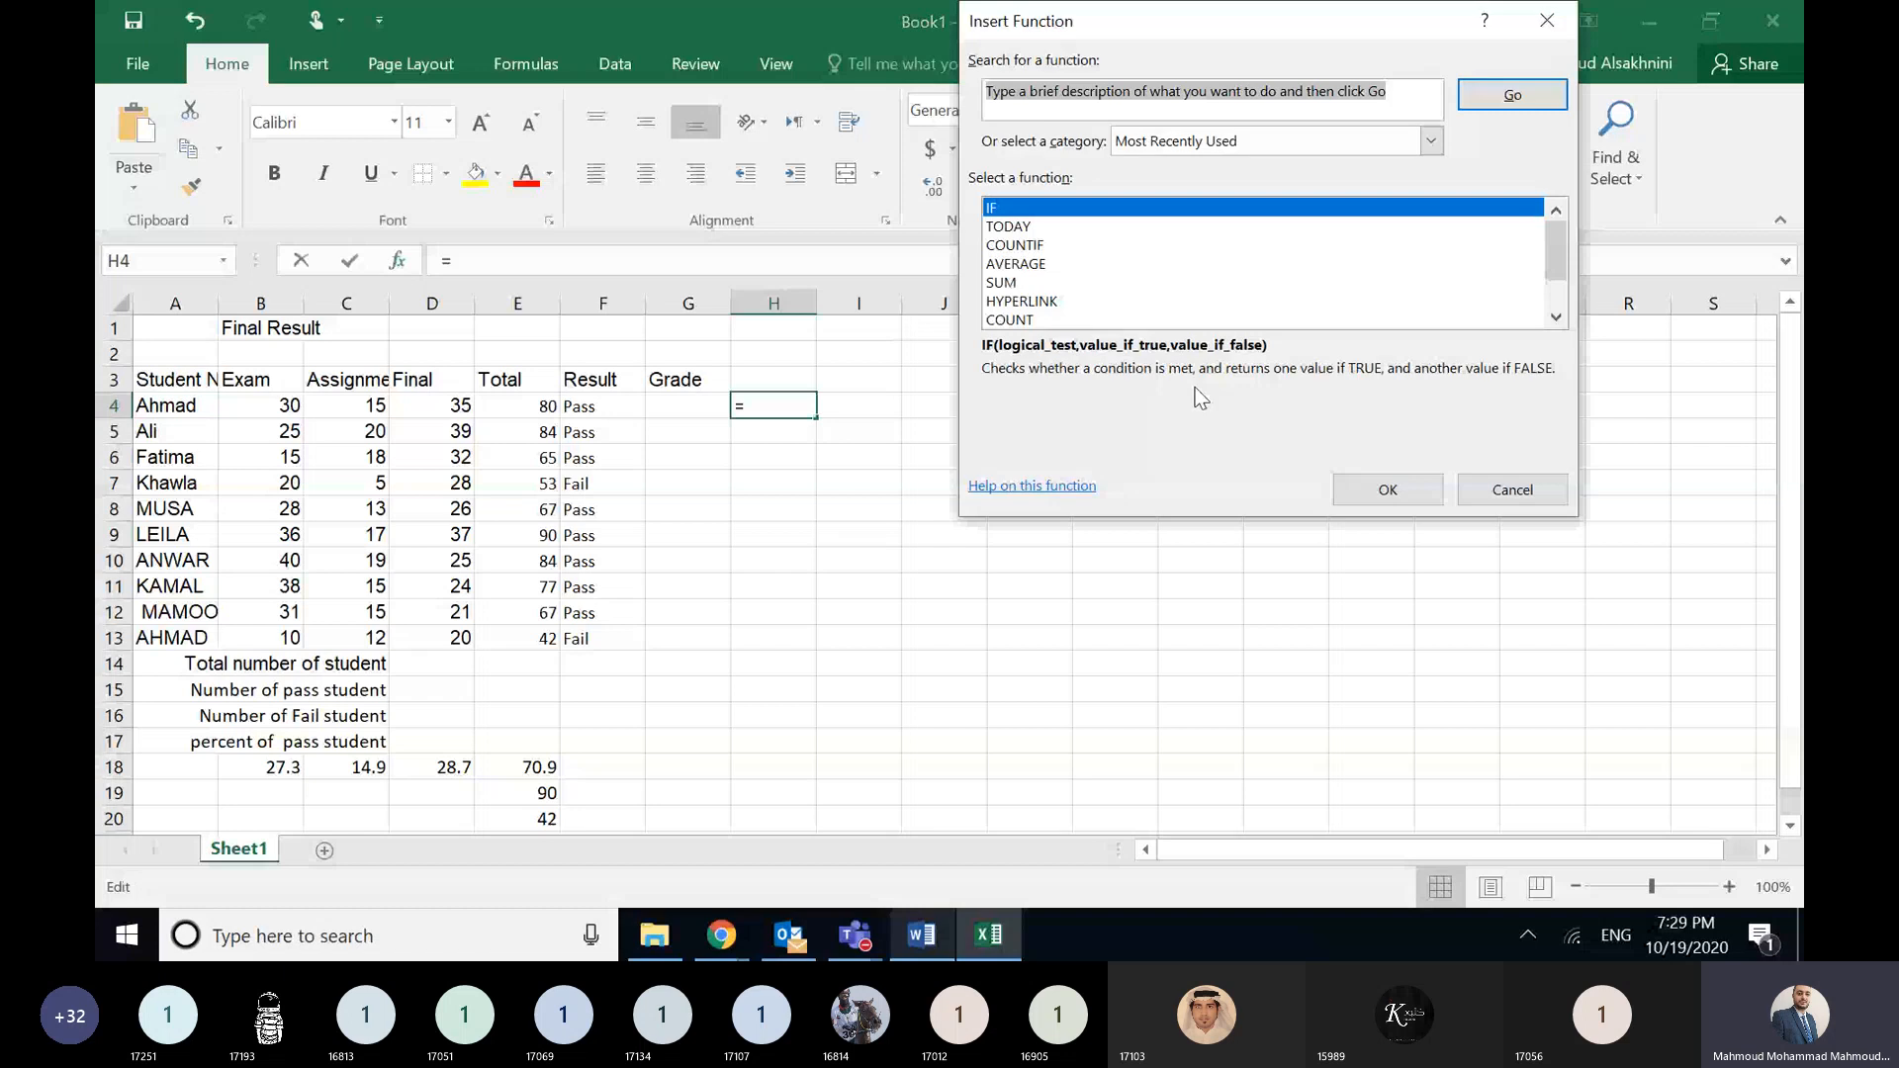
pyautogui.click(1020, 210)
pyautogui.click(1387, 489)
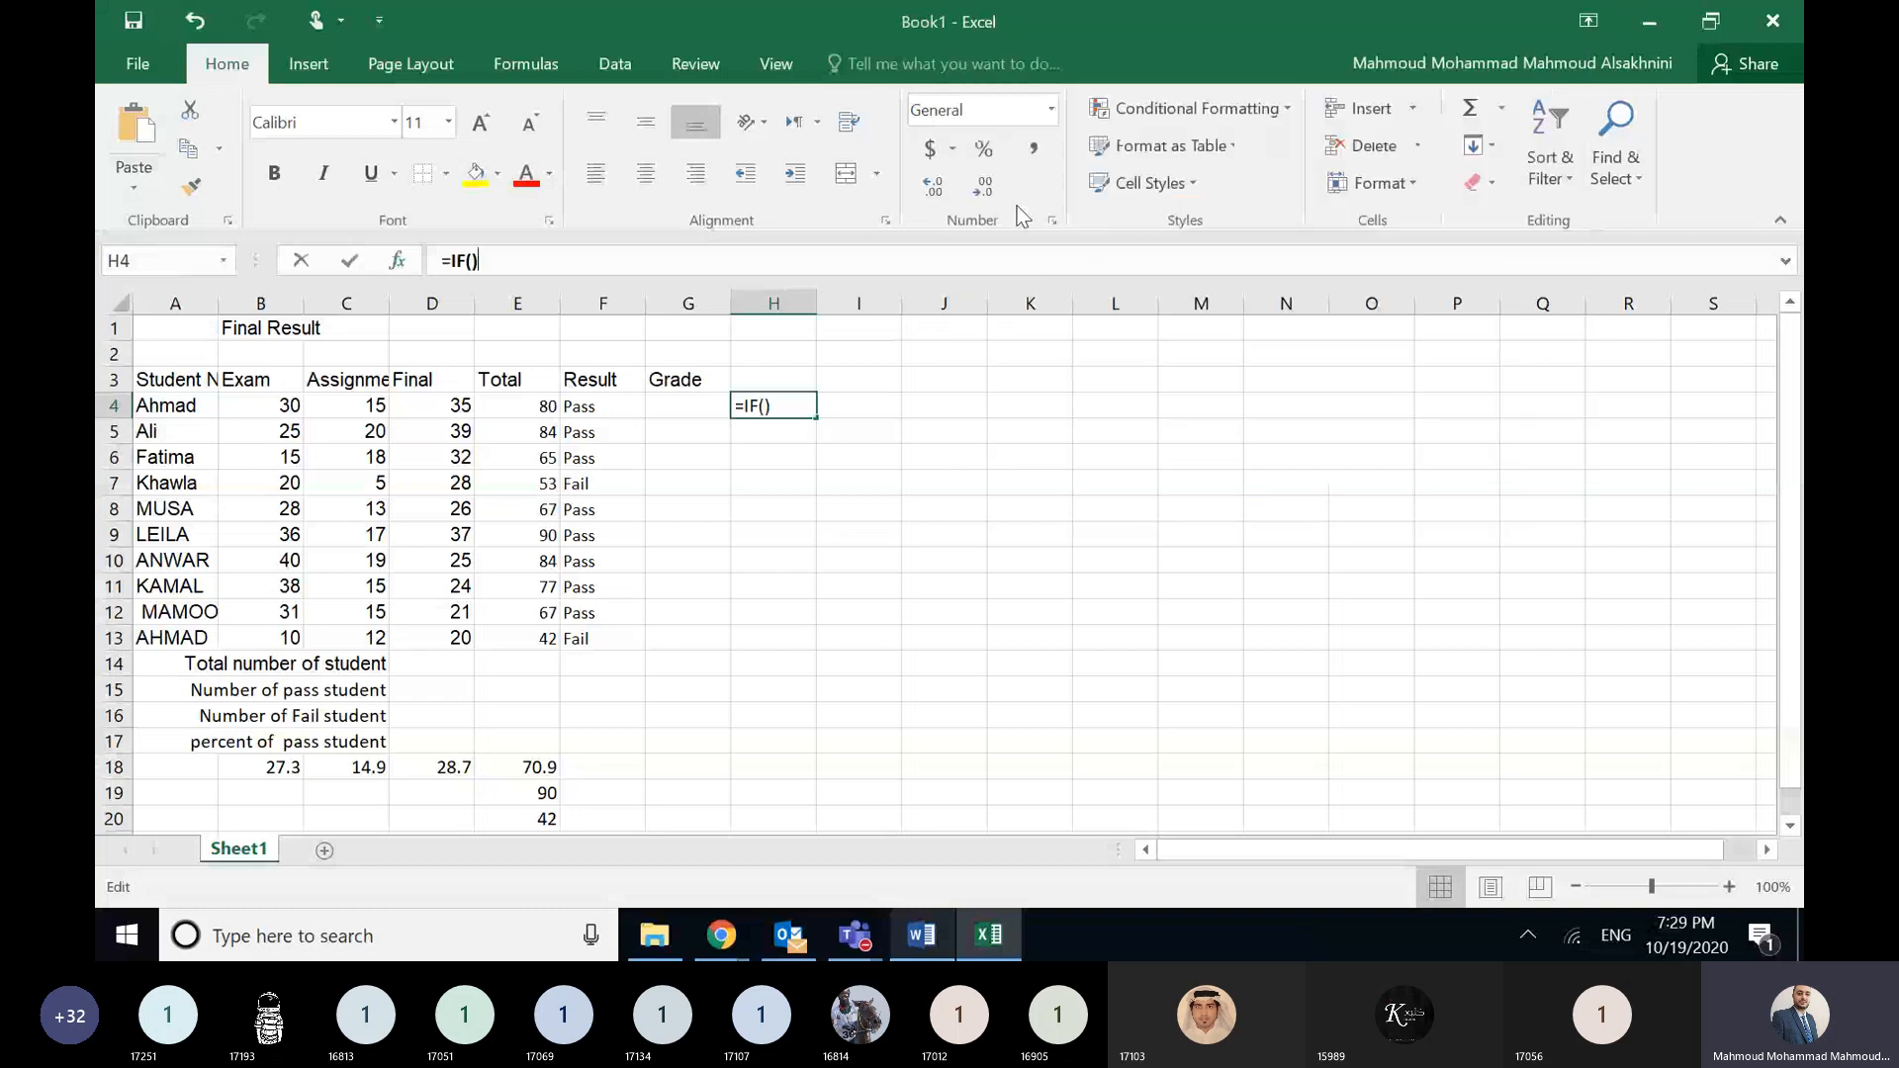
pyautogui.click(996, 939)
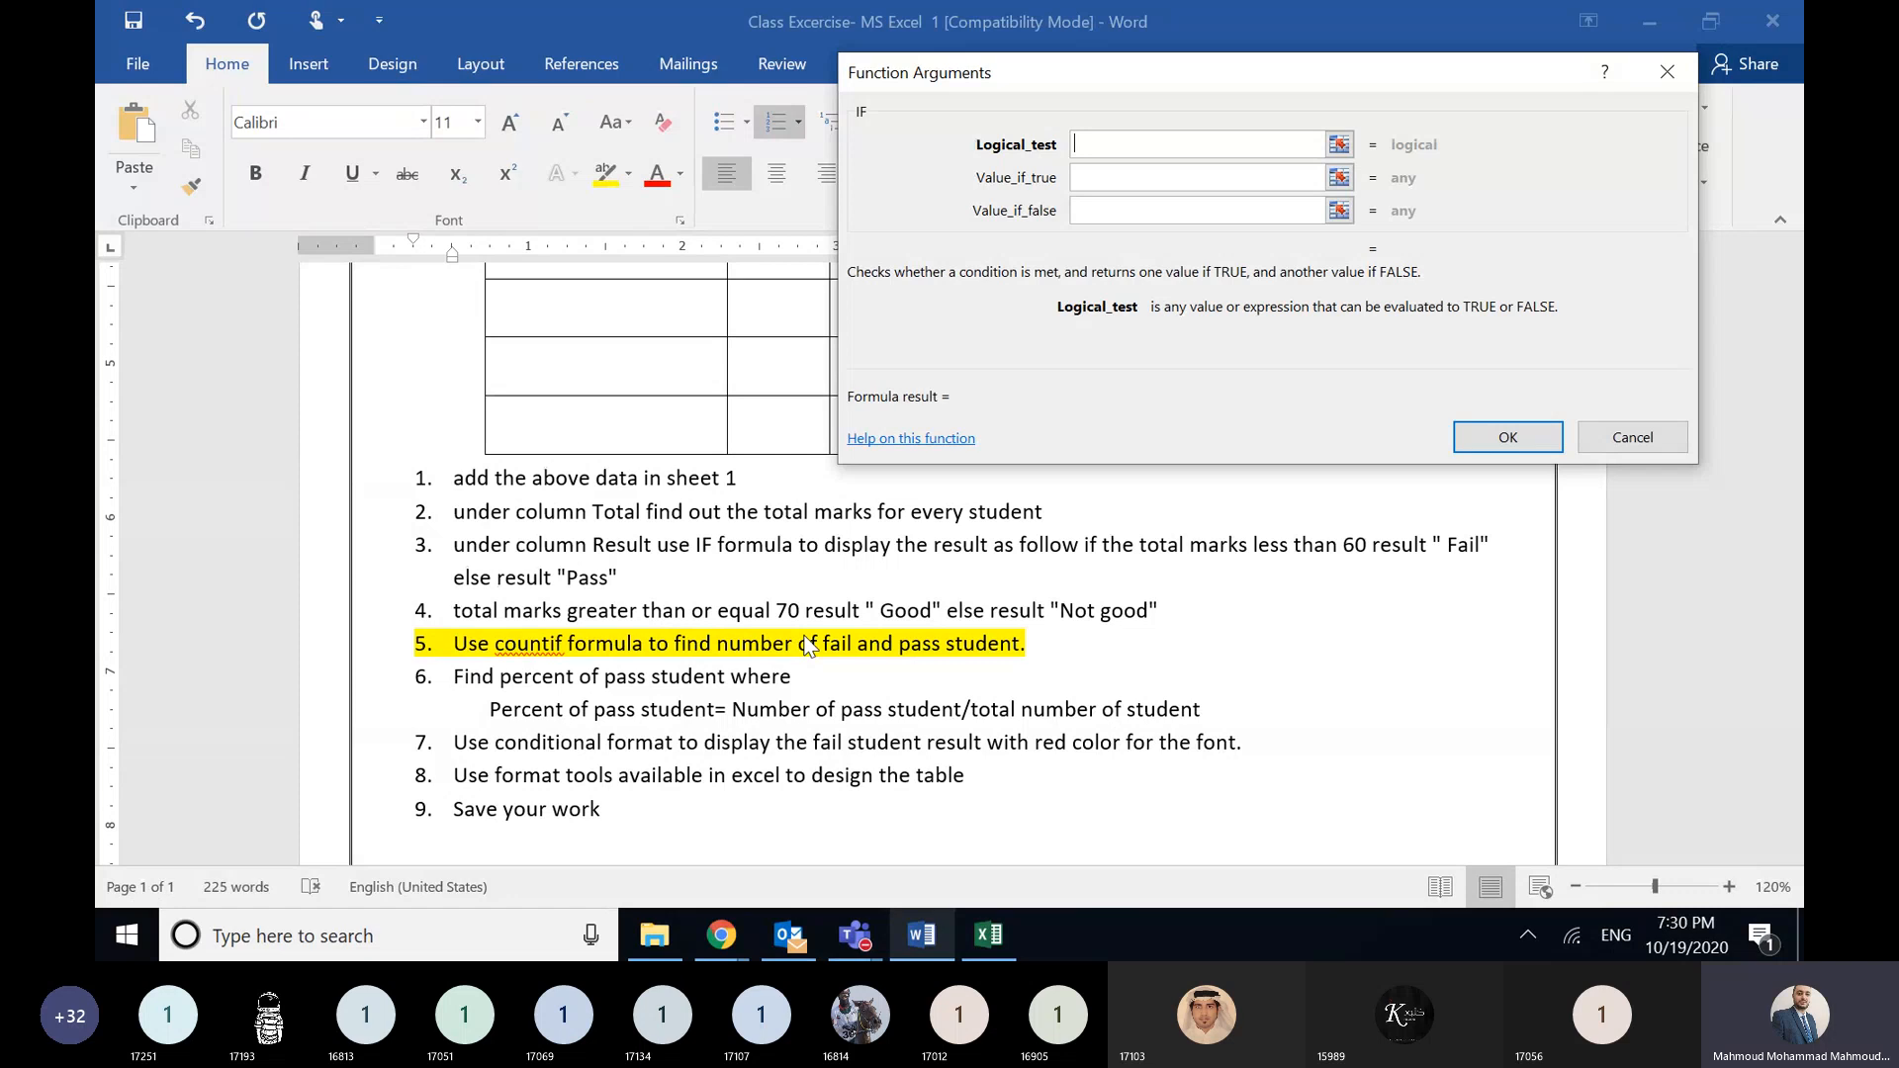
pyautogui.click(1012, 930)
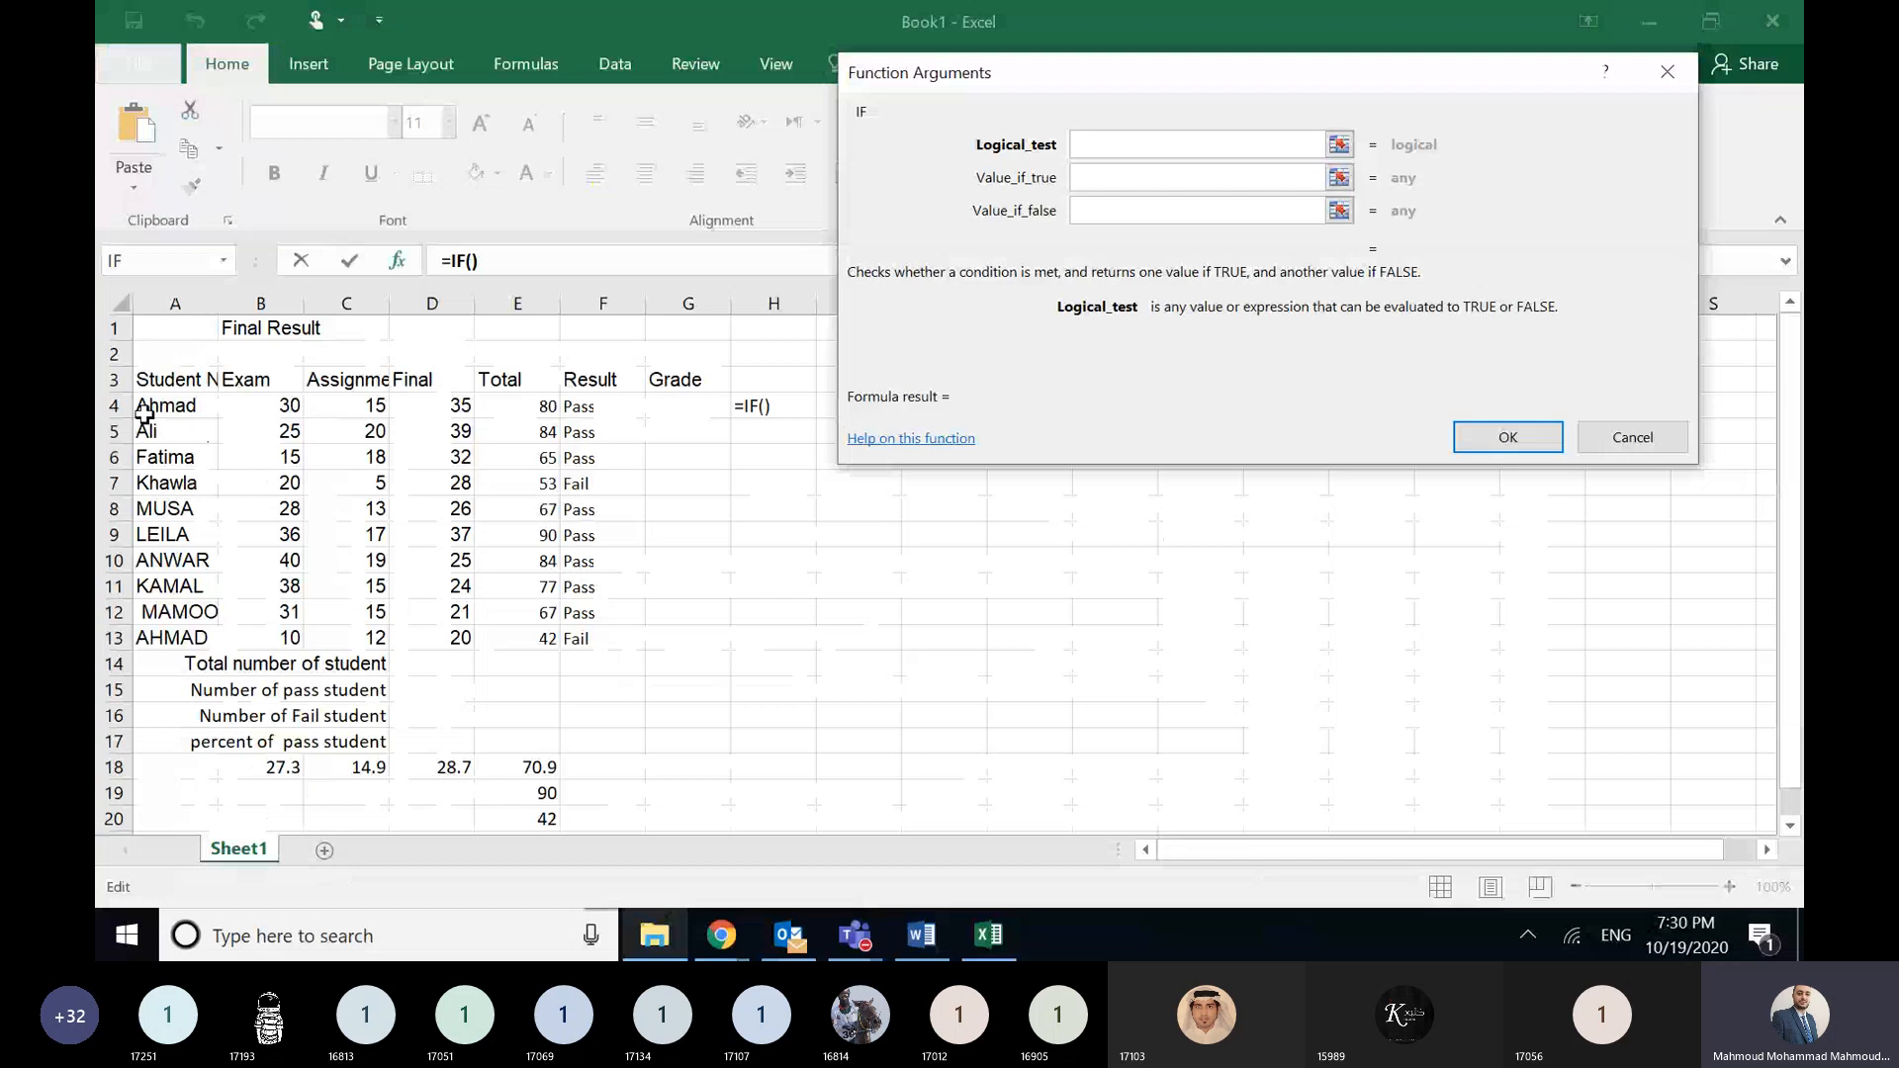
# - Set IF's logical test to E4>=70
pyautogui.click(539, 405)
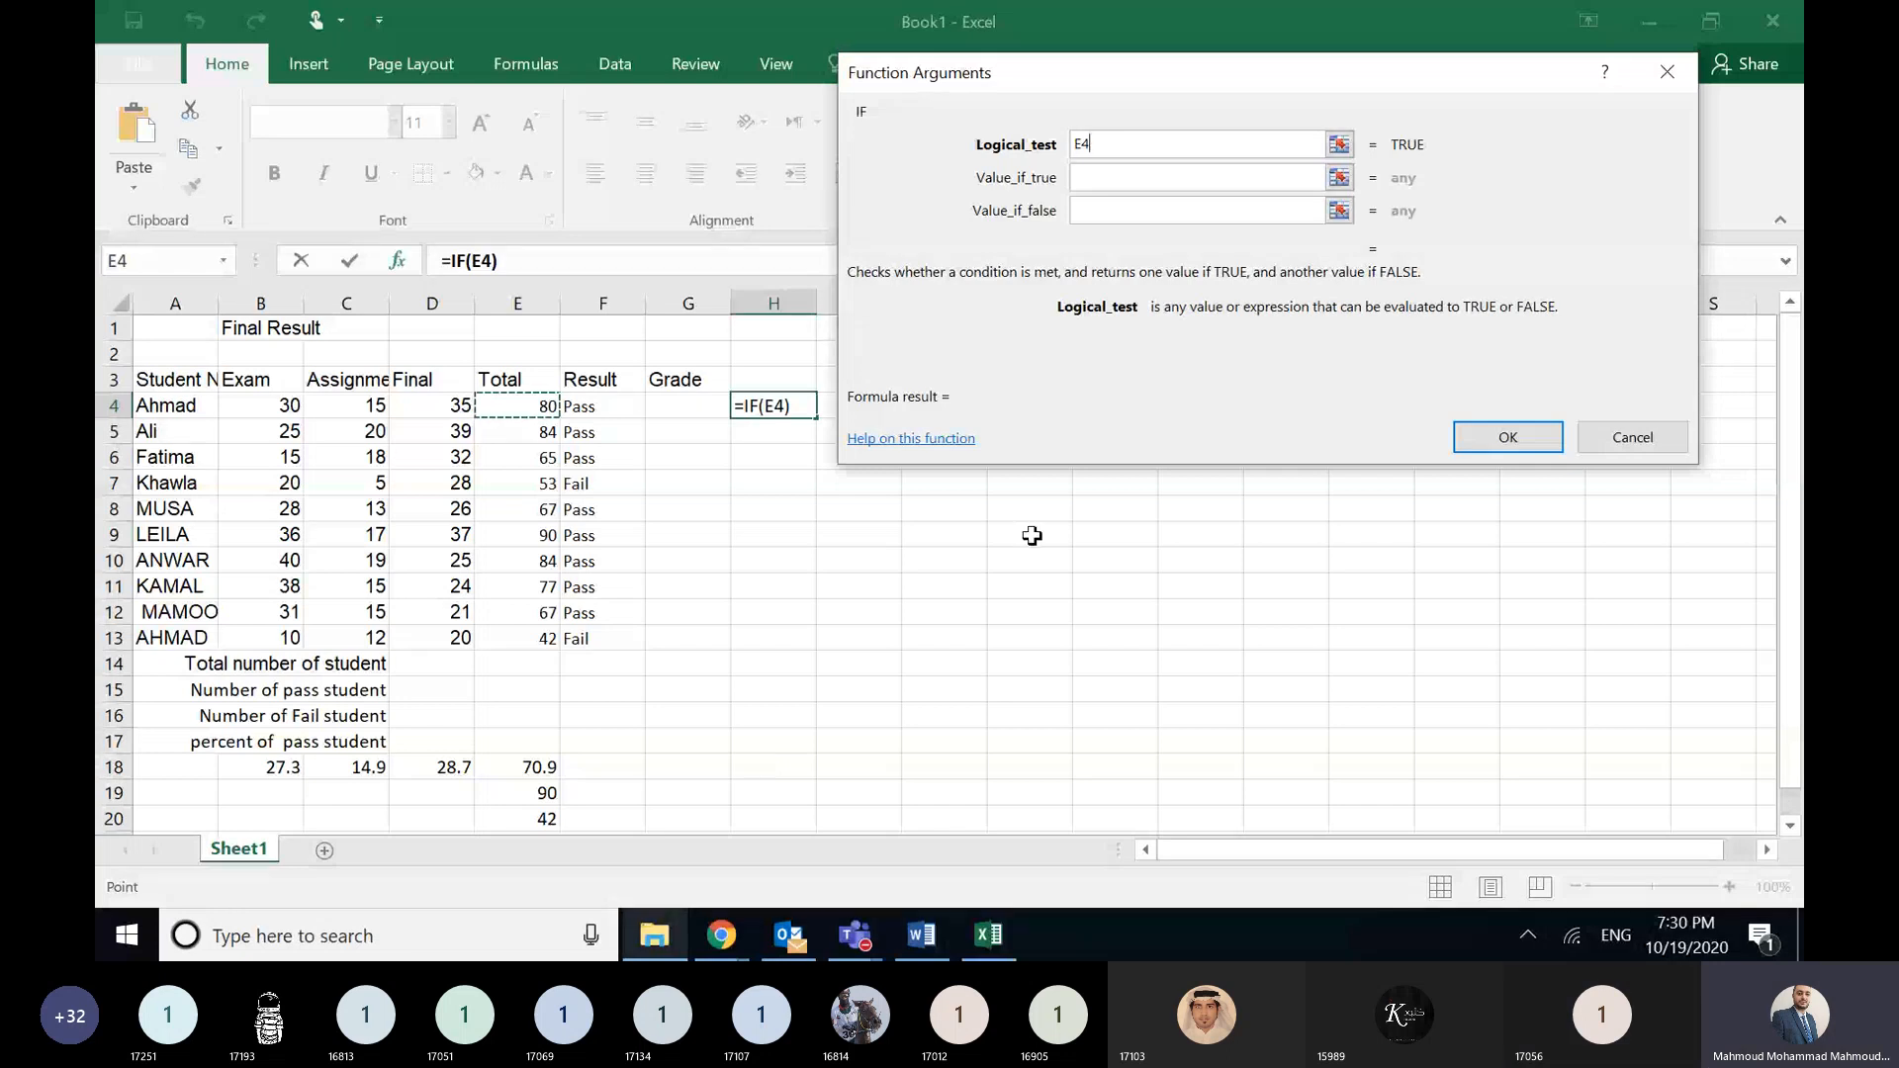
pyautogui.write('70')
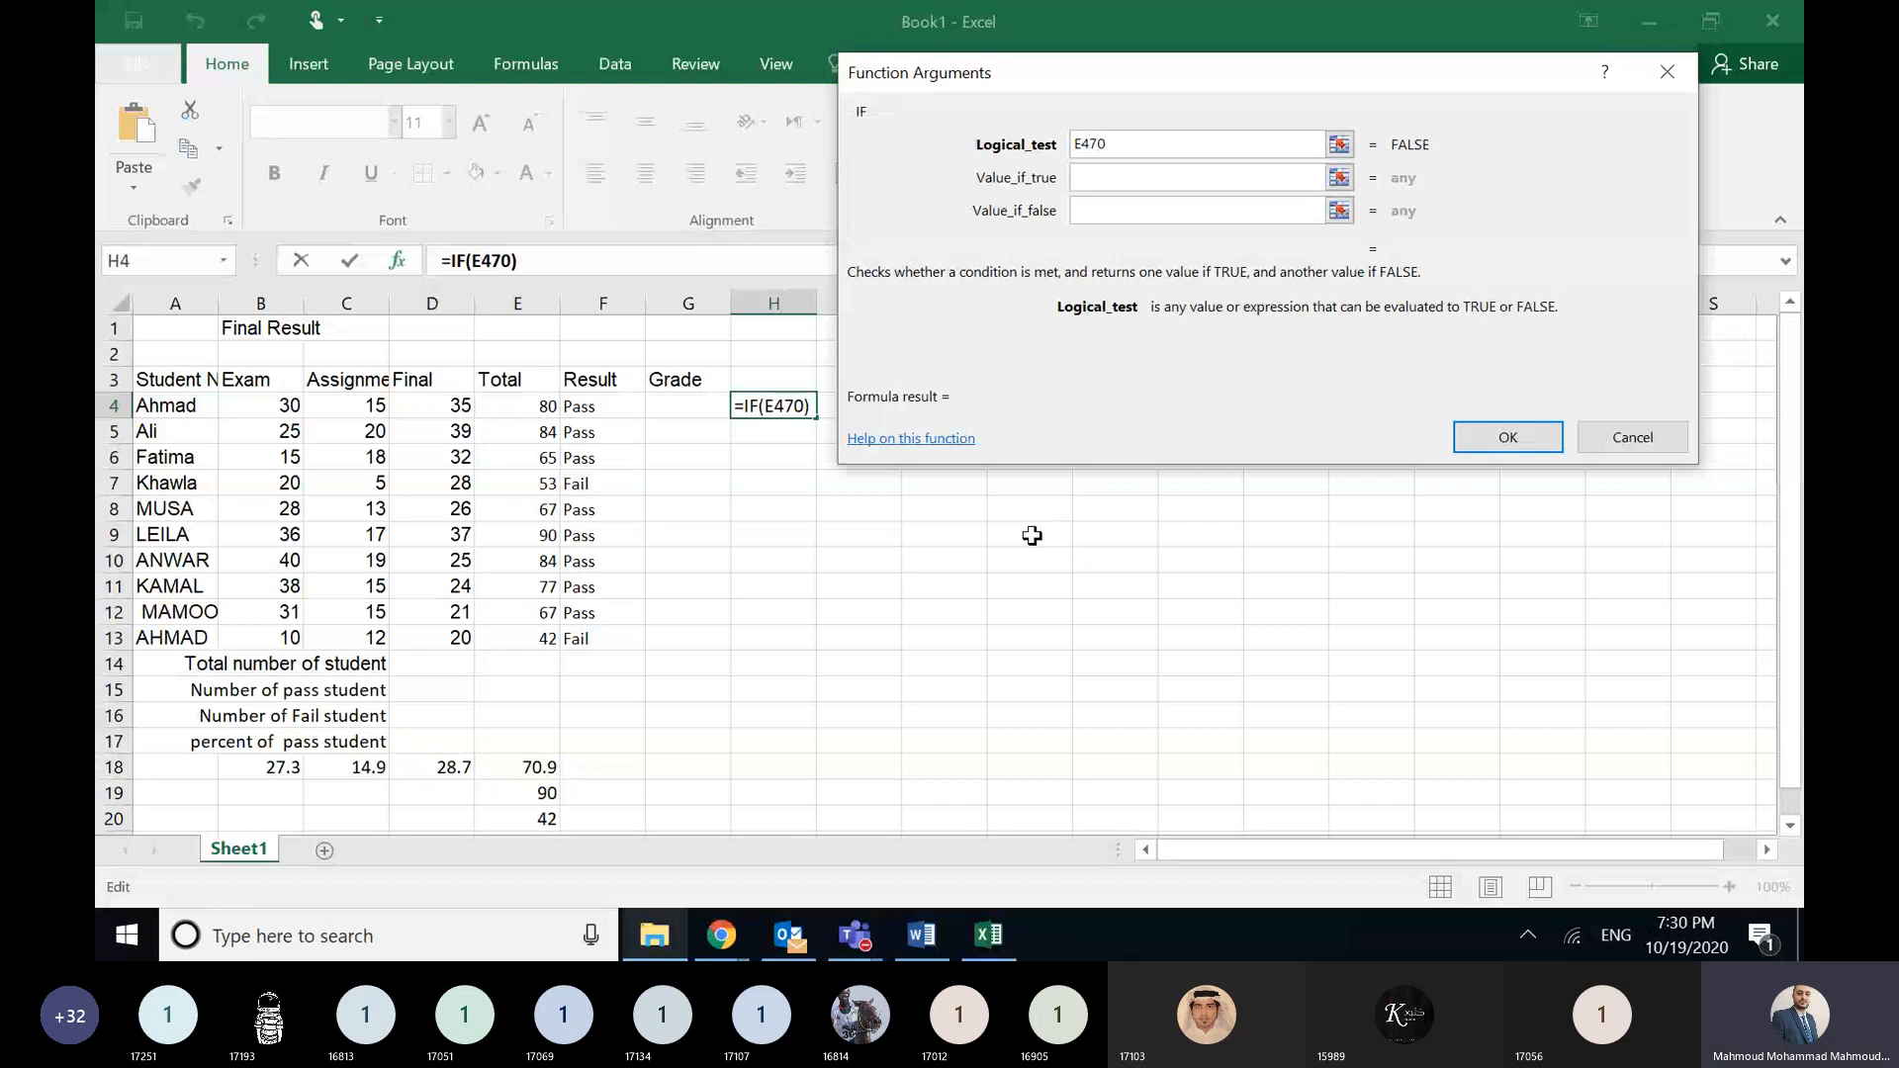
pyautogui.press('Left')
pyautogui.press('Left')
pyautogui.write('>=')
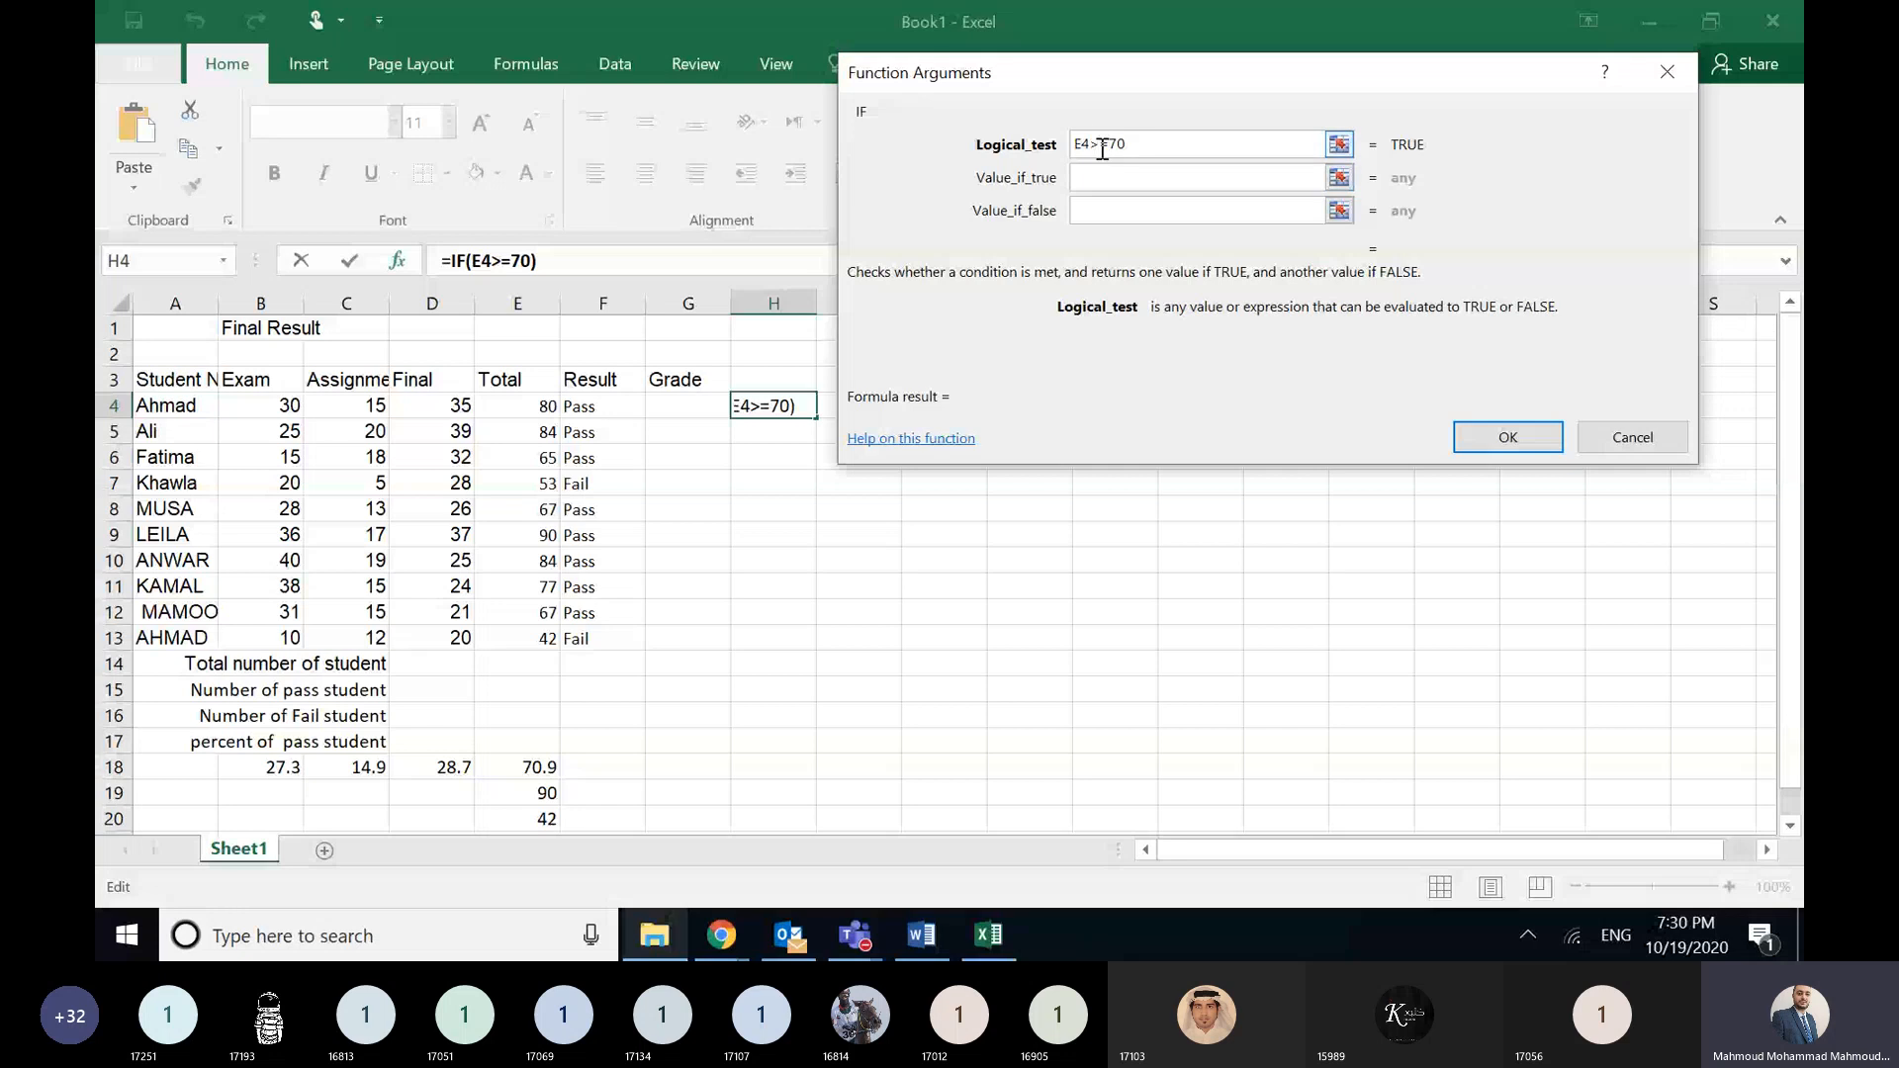
pyautogui.moveTo(1098, 147); pyautogui.dragTo(1091, 147)
pyautogui.press('Right')
pyautogui.press('Right')
# - Set IF's value if true to Good and its value if false to Not Good
pyautogui.click(1157, 176)
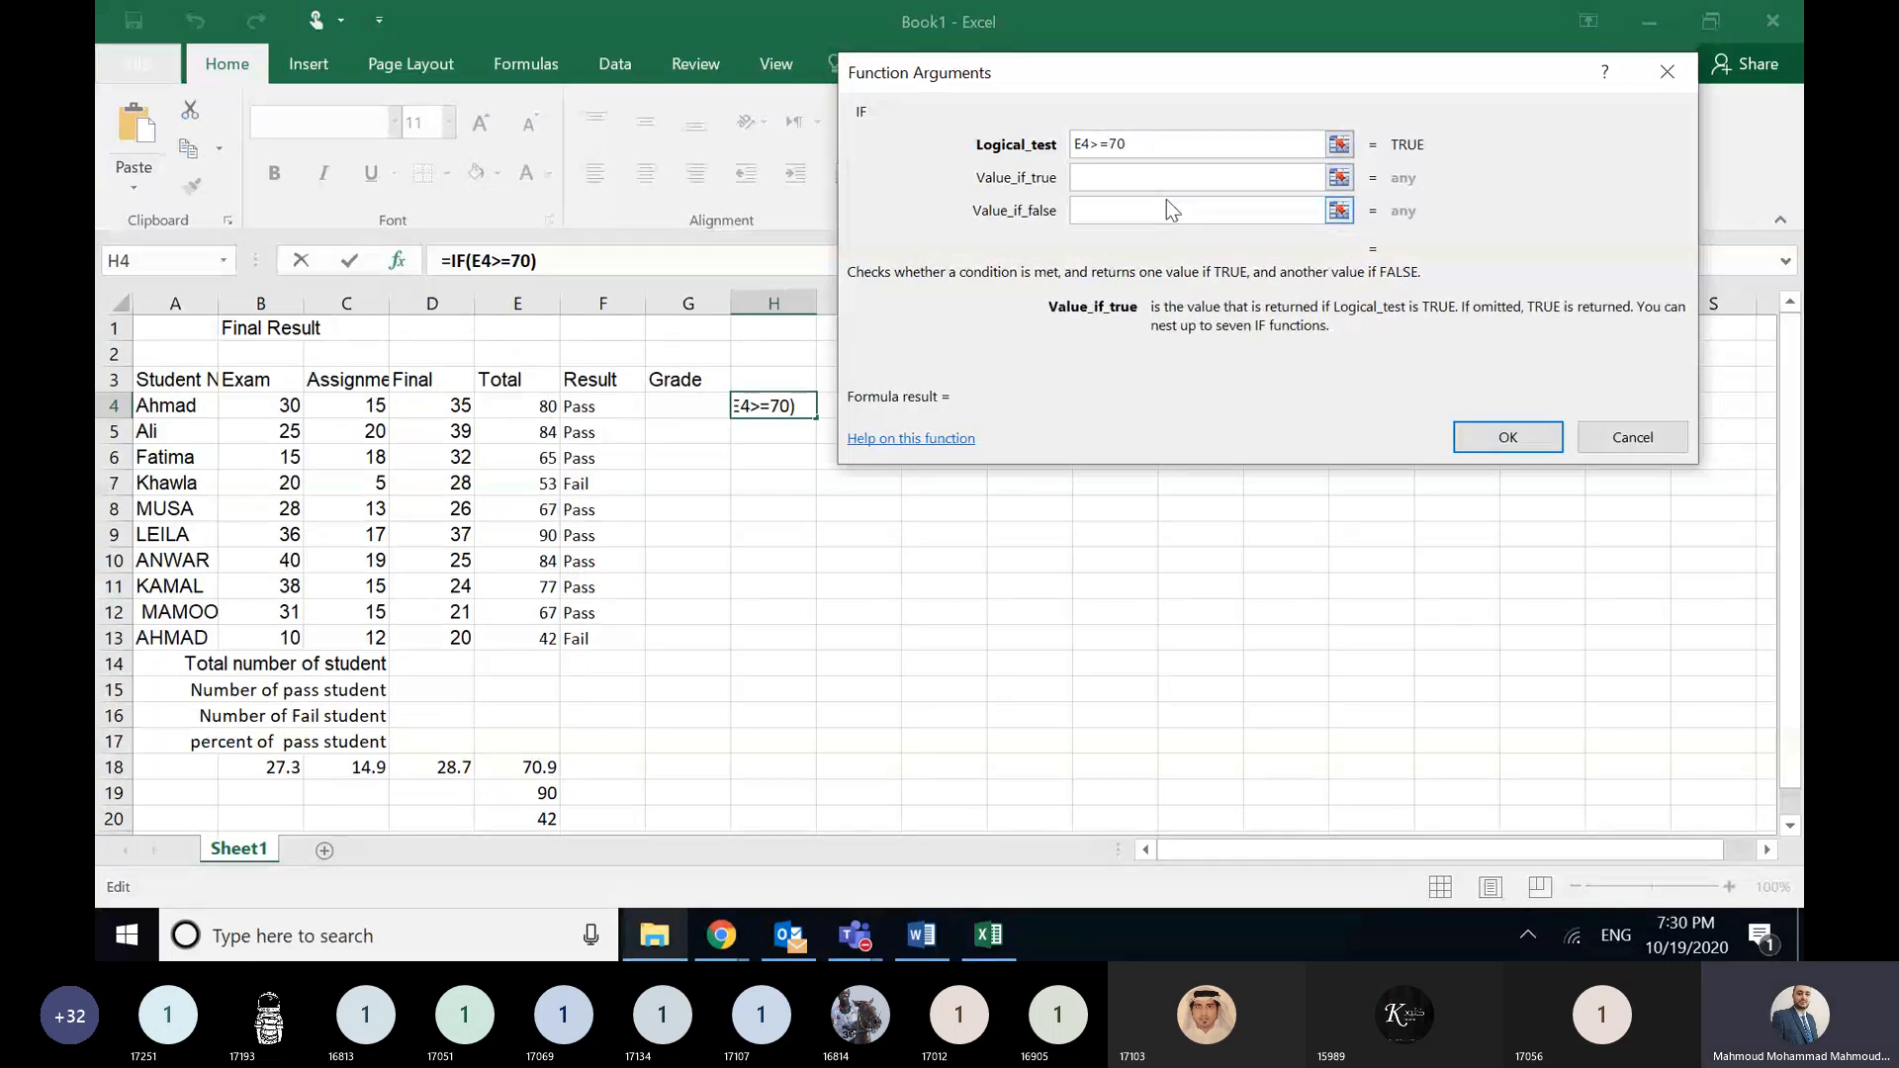
pyautogui.write('Good')
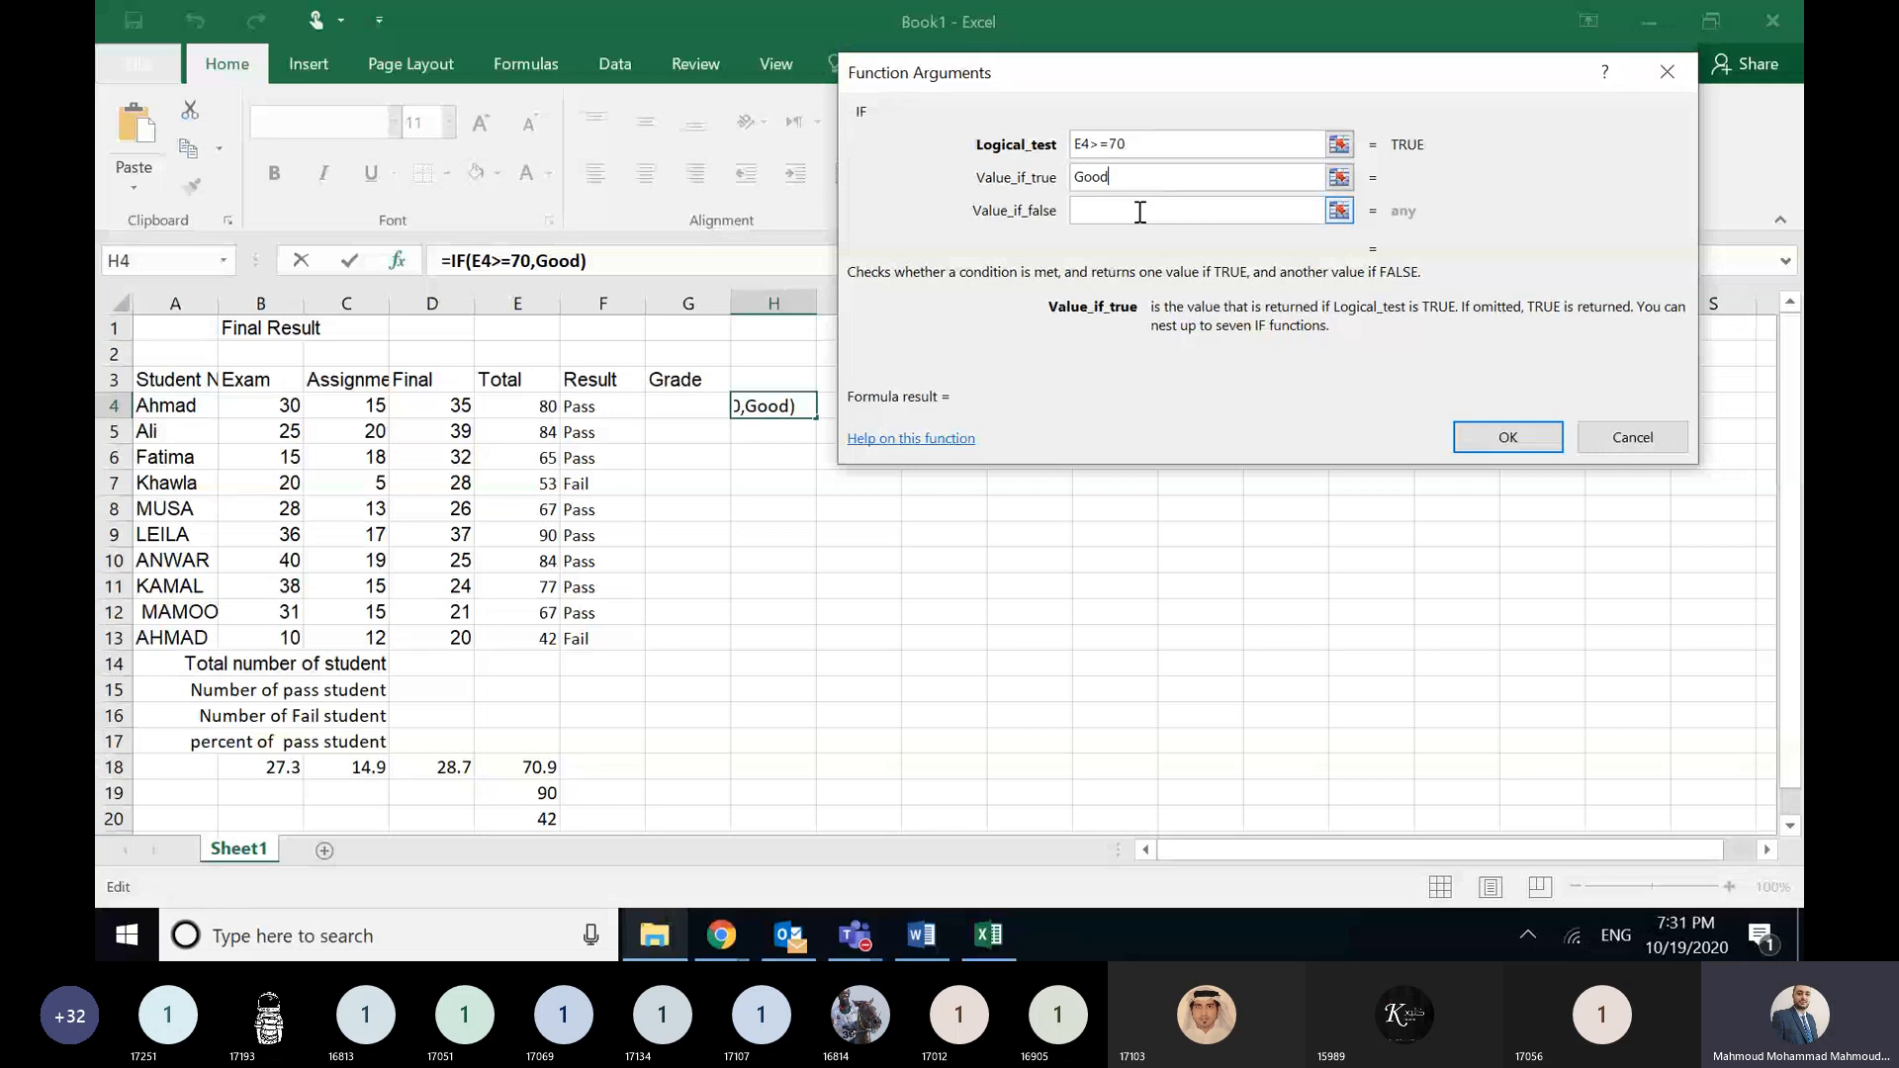
pyautogui.click(1139, 212)
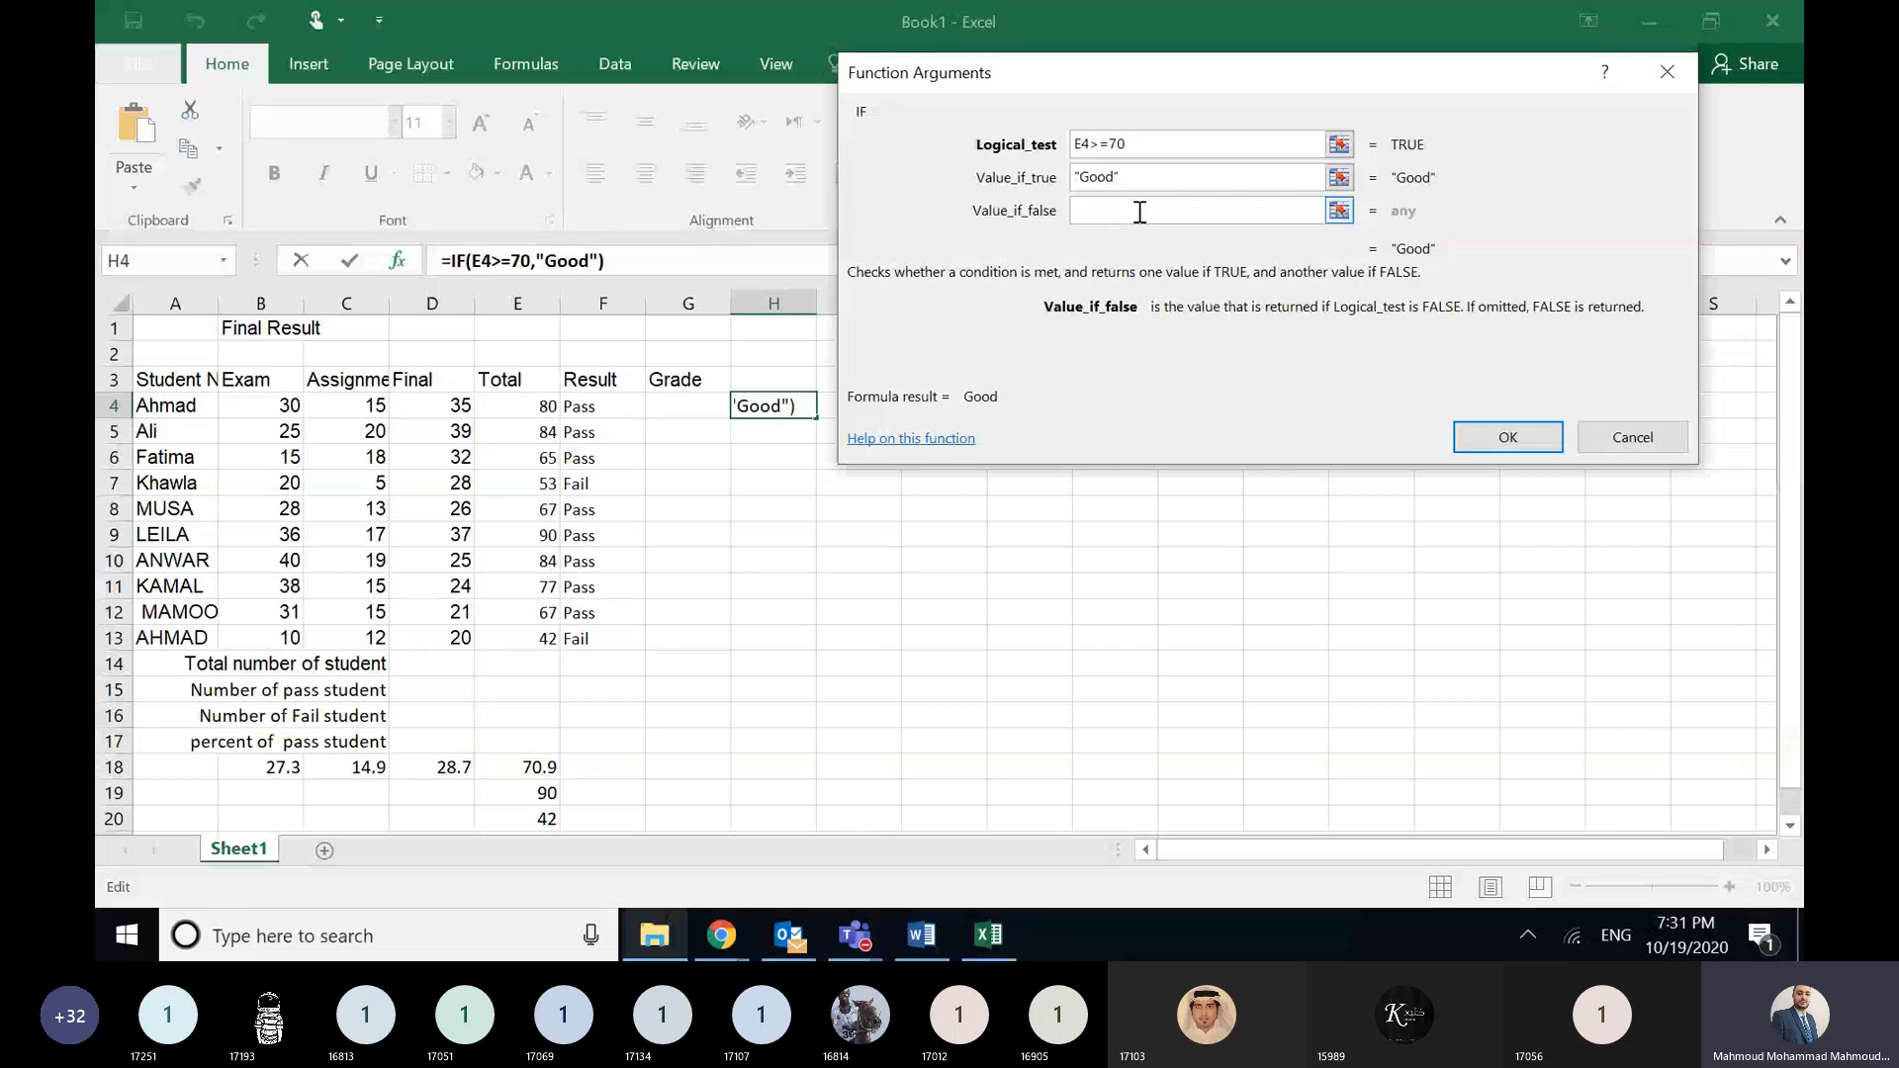
pyautogui.write('Not Good')
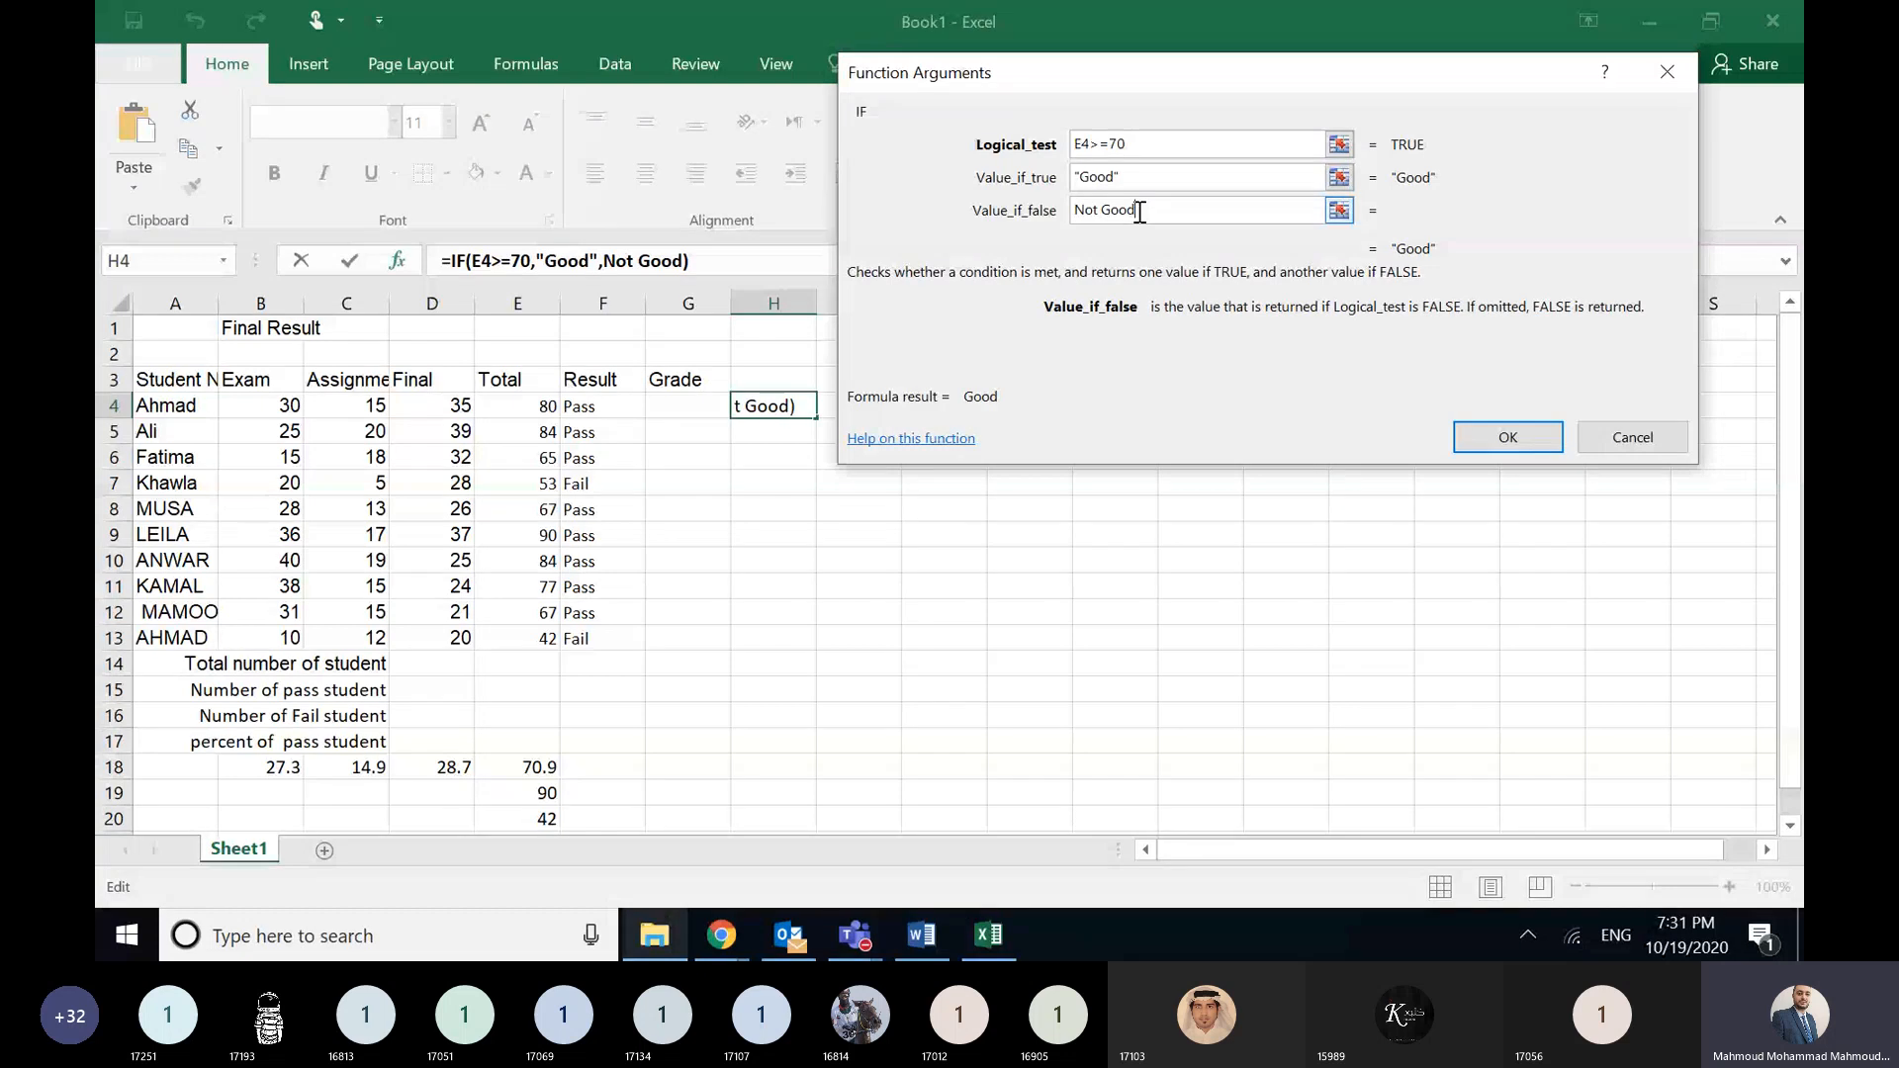
# - Replace IF's value if true with the Arabic text عطه لكزس
pyautogui.click(1145, 186)
pyautogui.doubleClick(1146, 186)
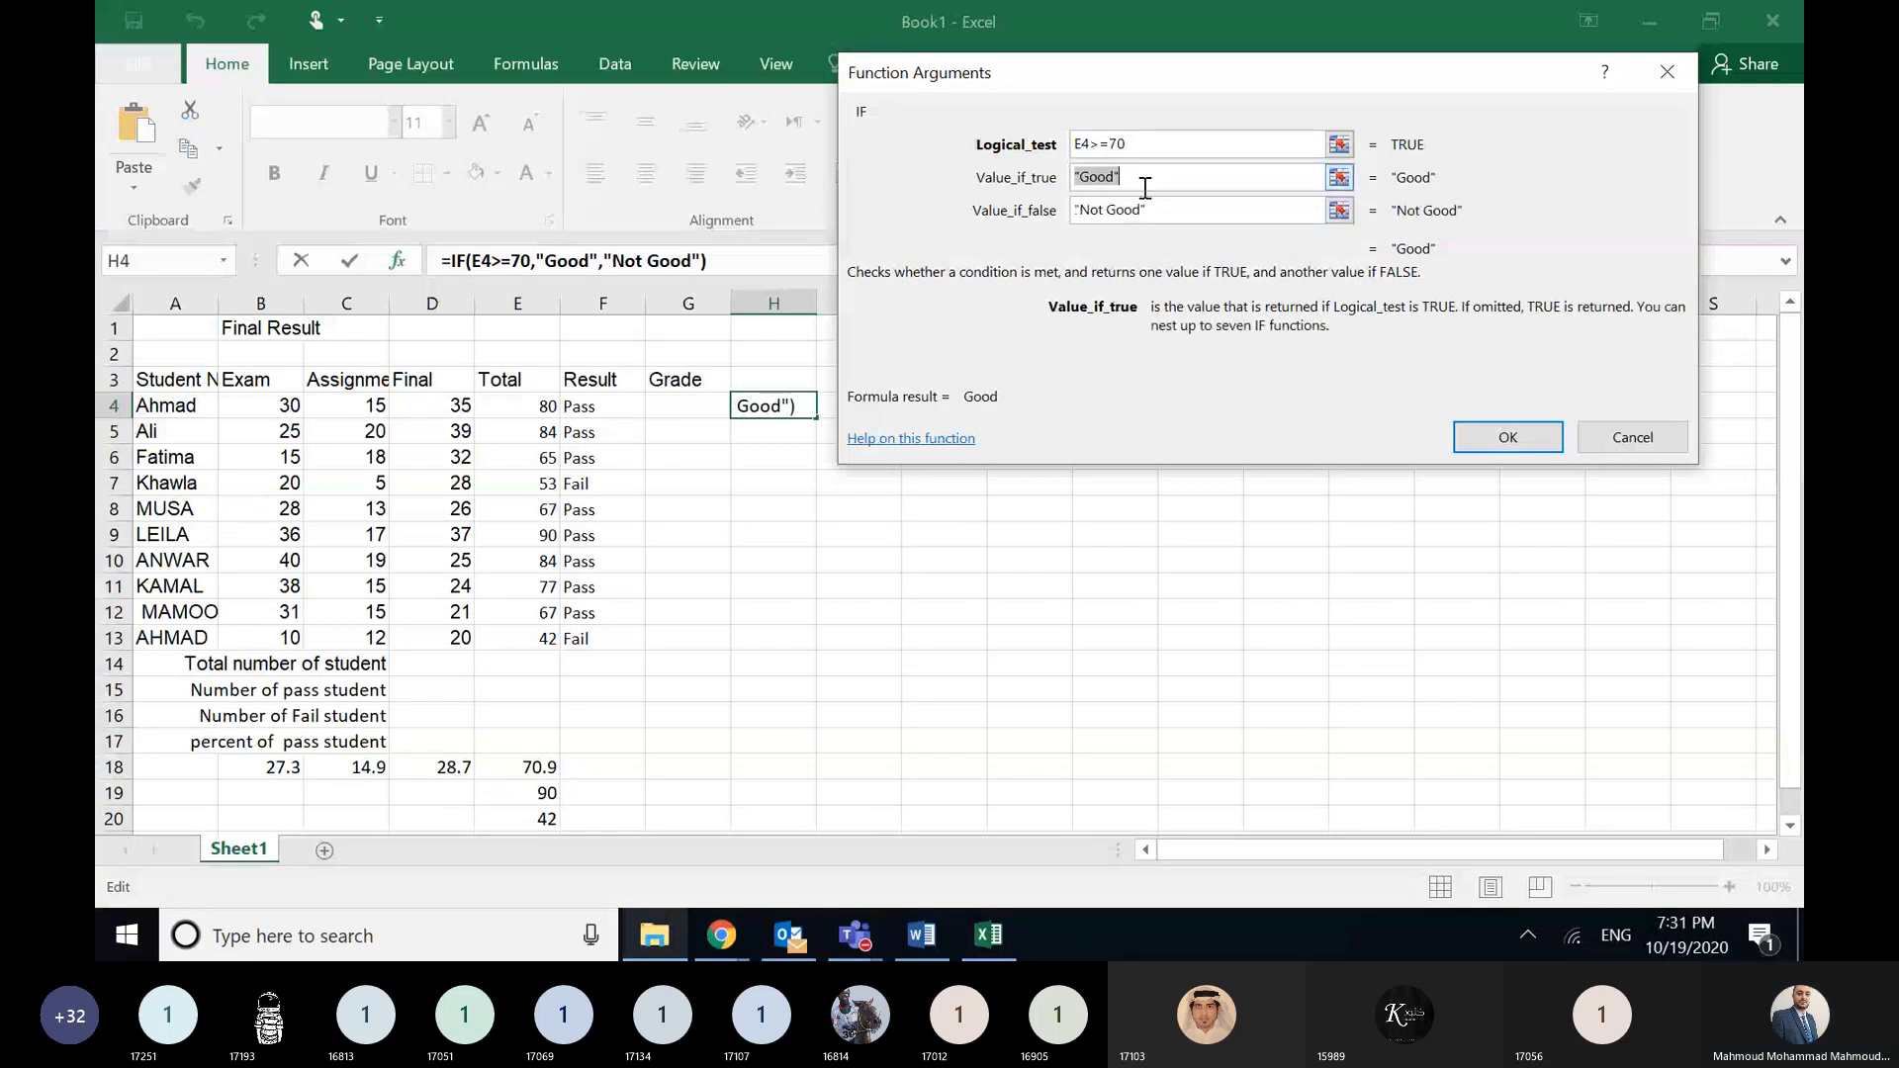
pyautogui.hotkey('alt', 'shift')
pyautogui.write('عط')
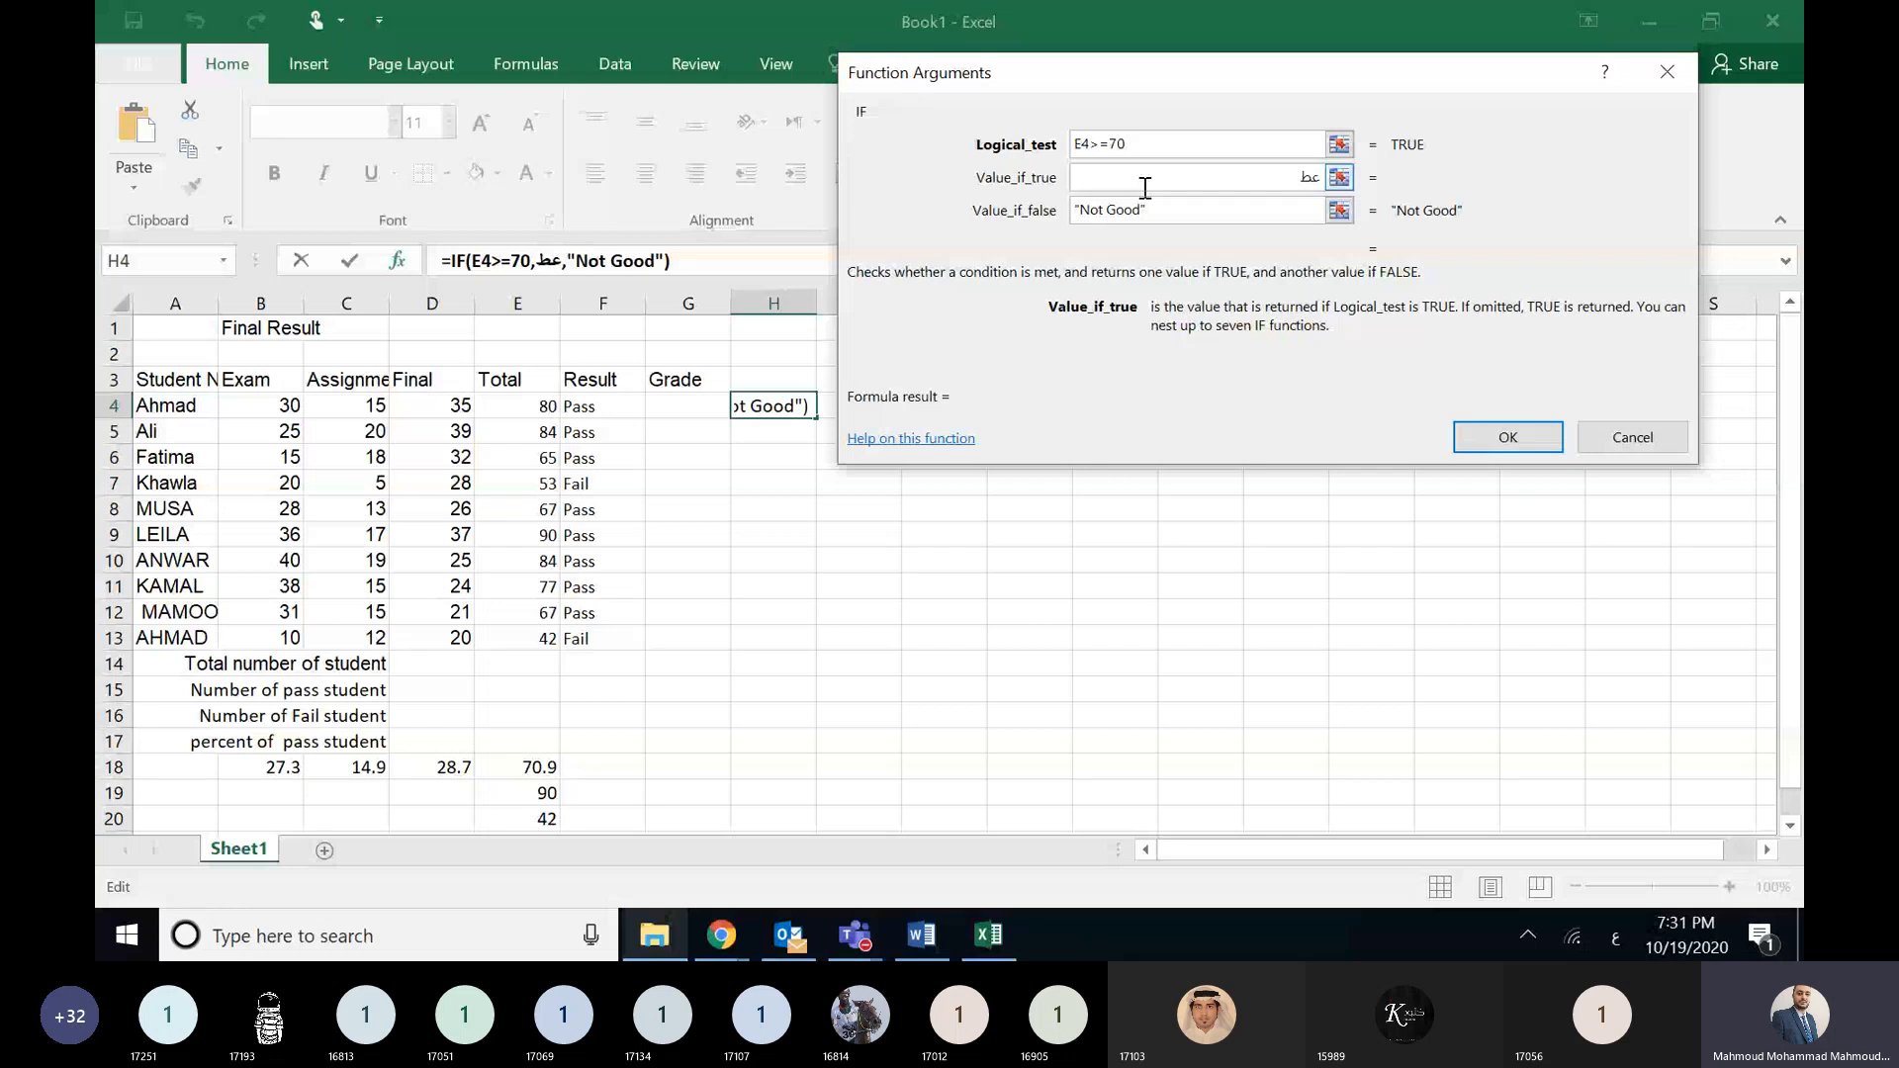
pyautogui.write('ه لك')
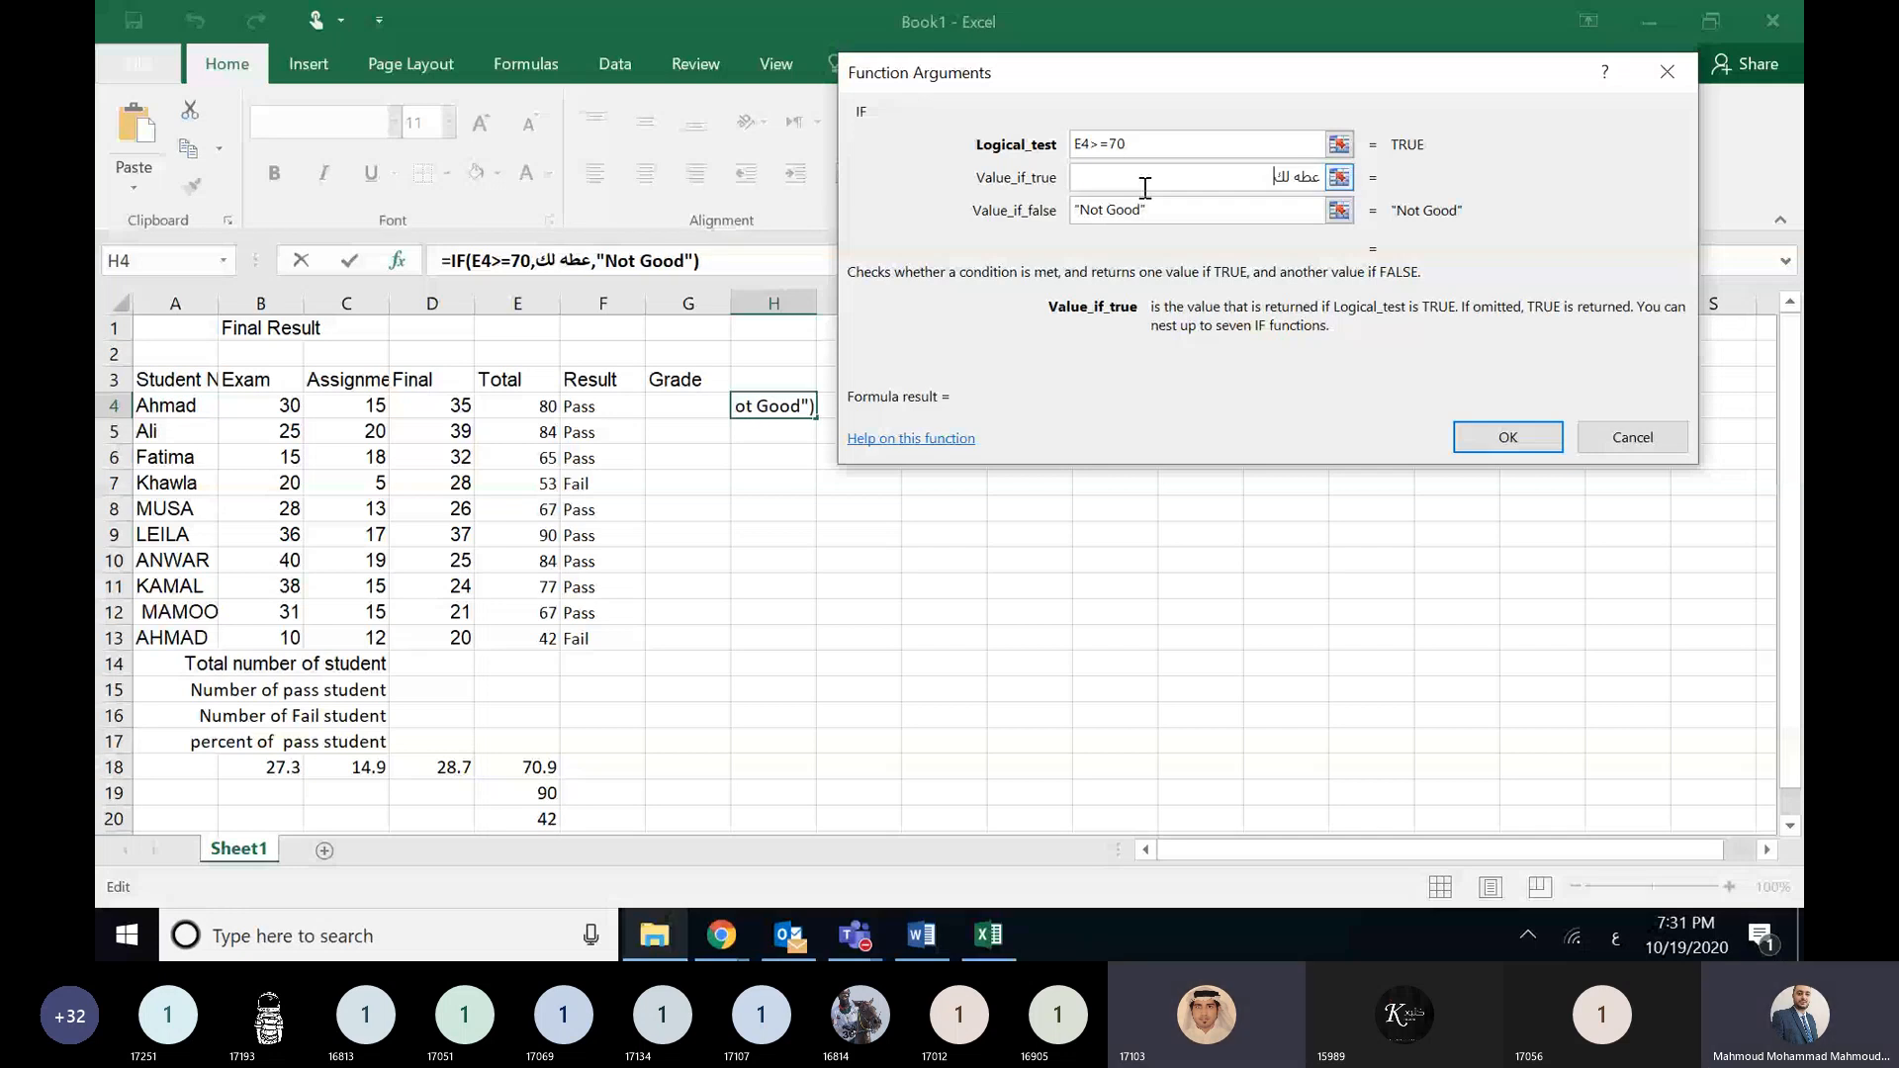
pyautogui.write('زس')
# - Replace IF's value if false with the Arabic text عطه اكسنت
pyautogui.click(1163, 212)
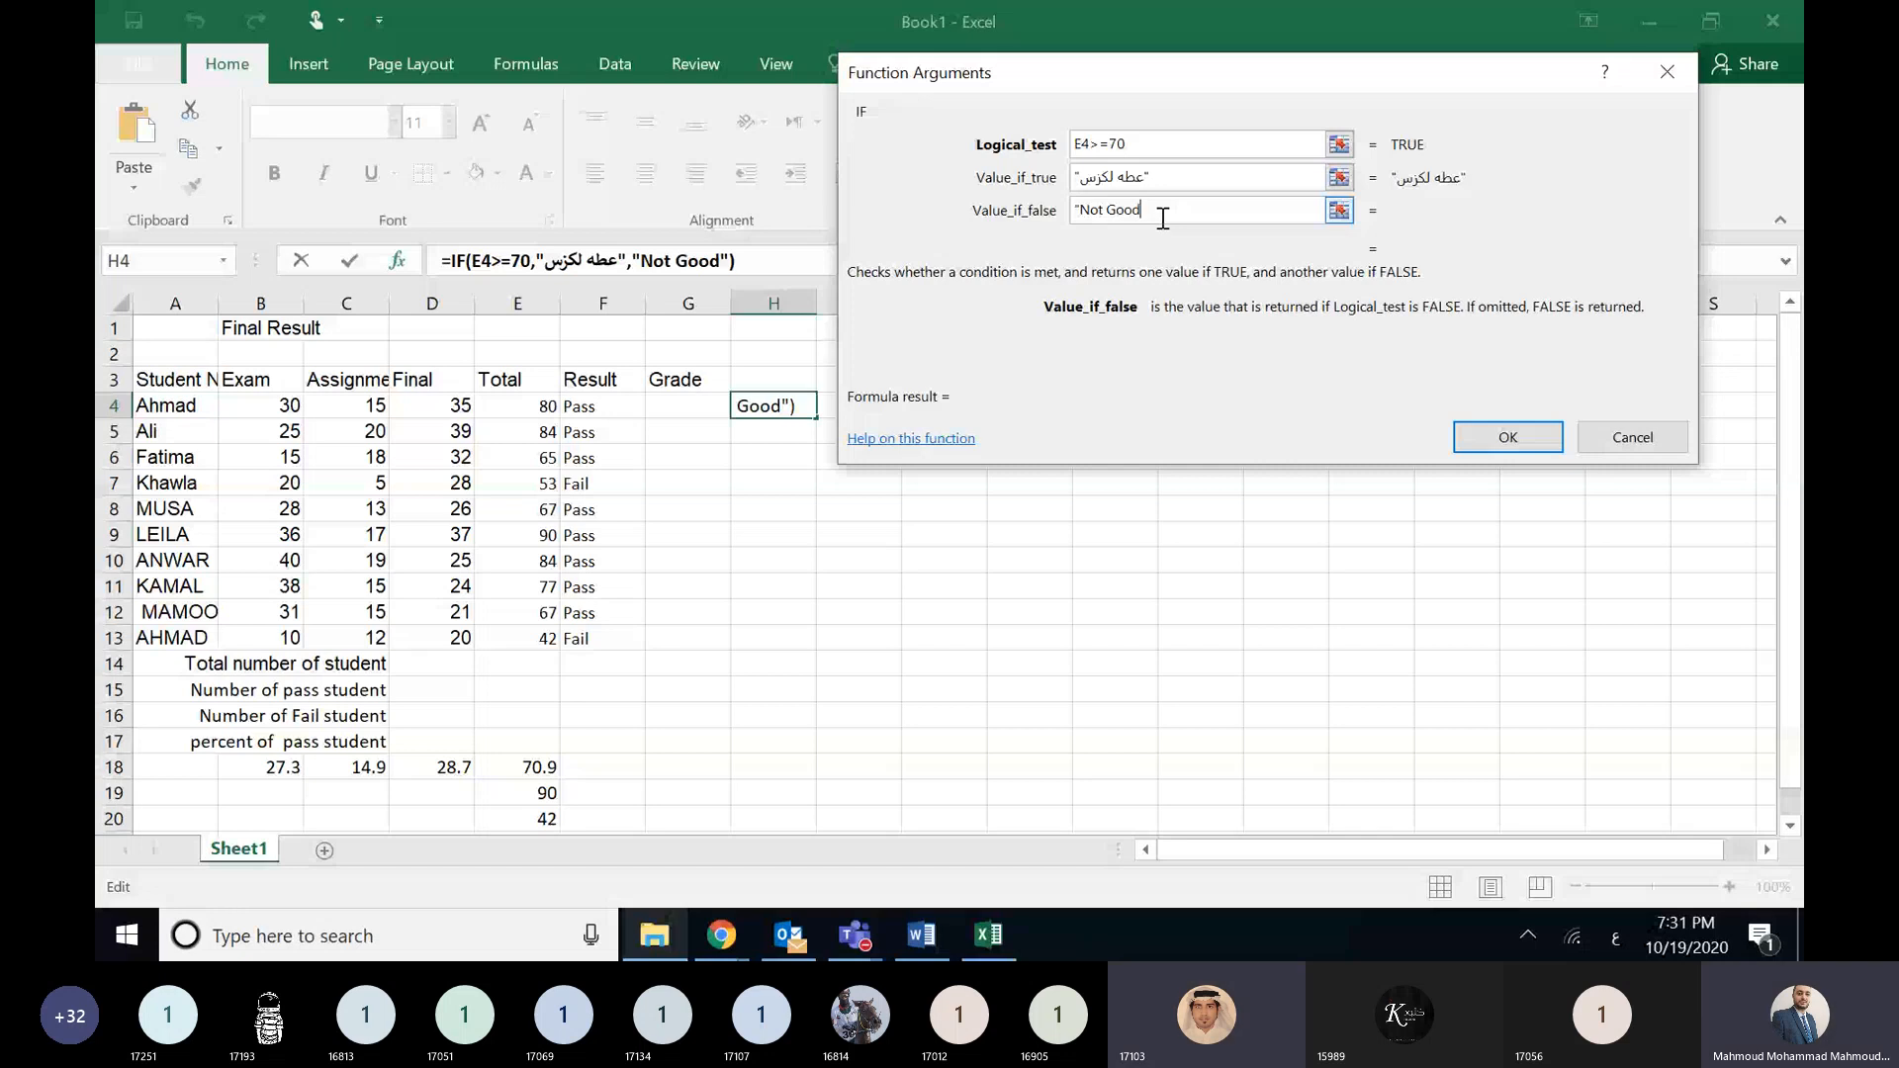
pyautogui.press('BackSpace')
pyautogui.press('BackSpace')
pyautogui.press('BackSpace')
pyautogui.press('BackSpace')
pyautogui.press('BackSpace')
pyautogui.press('BackSpace')
pyautogui.press('BackSpace')
pyautogui.press('BackSpace')
pyautogui.press('BackSpace')
pyautogui.write('عطه الكس')
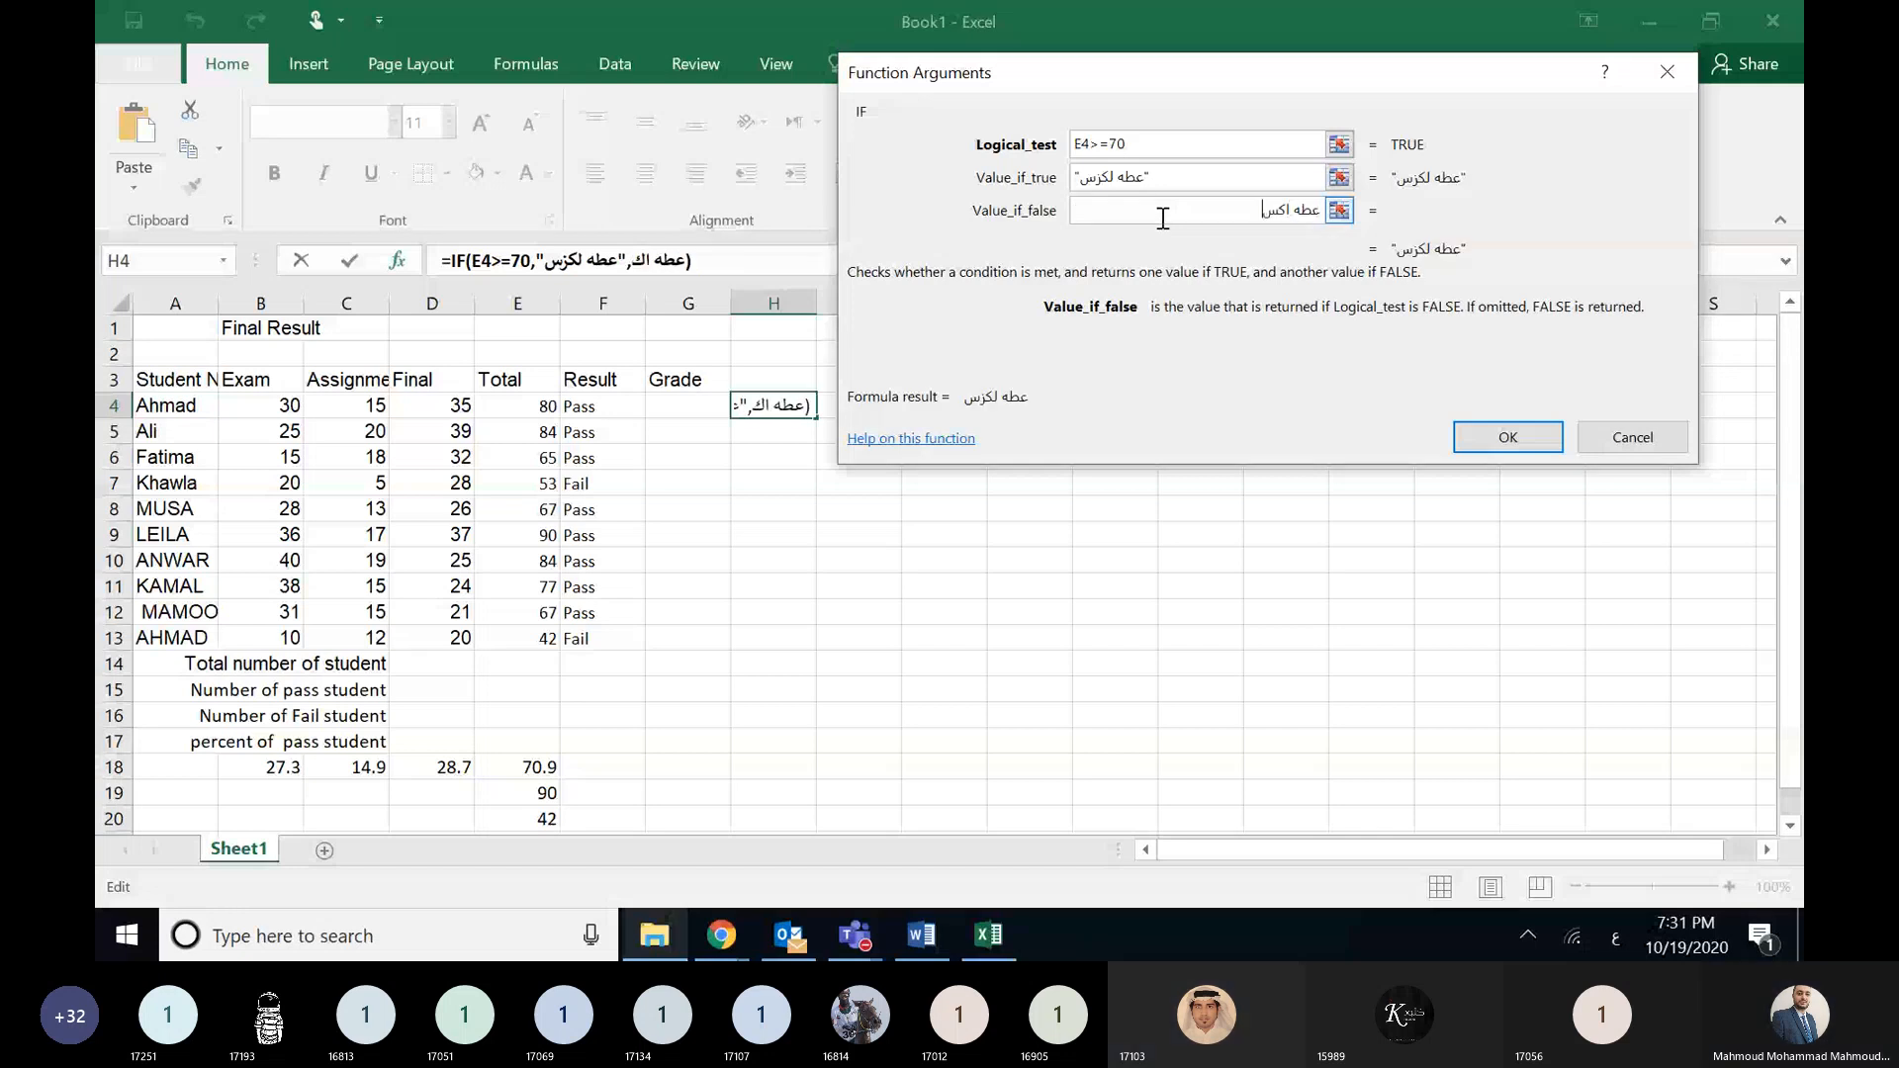
pyautogui.write('نت')
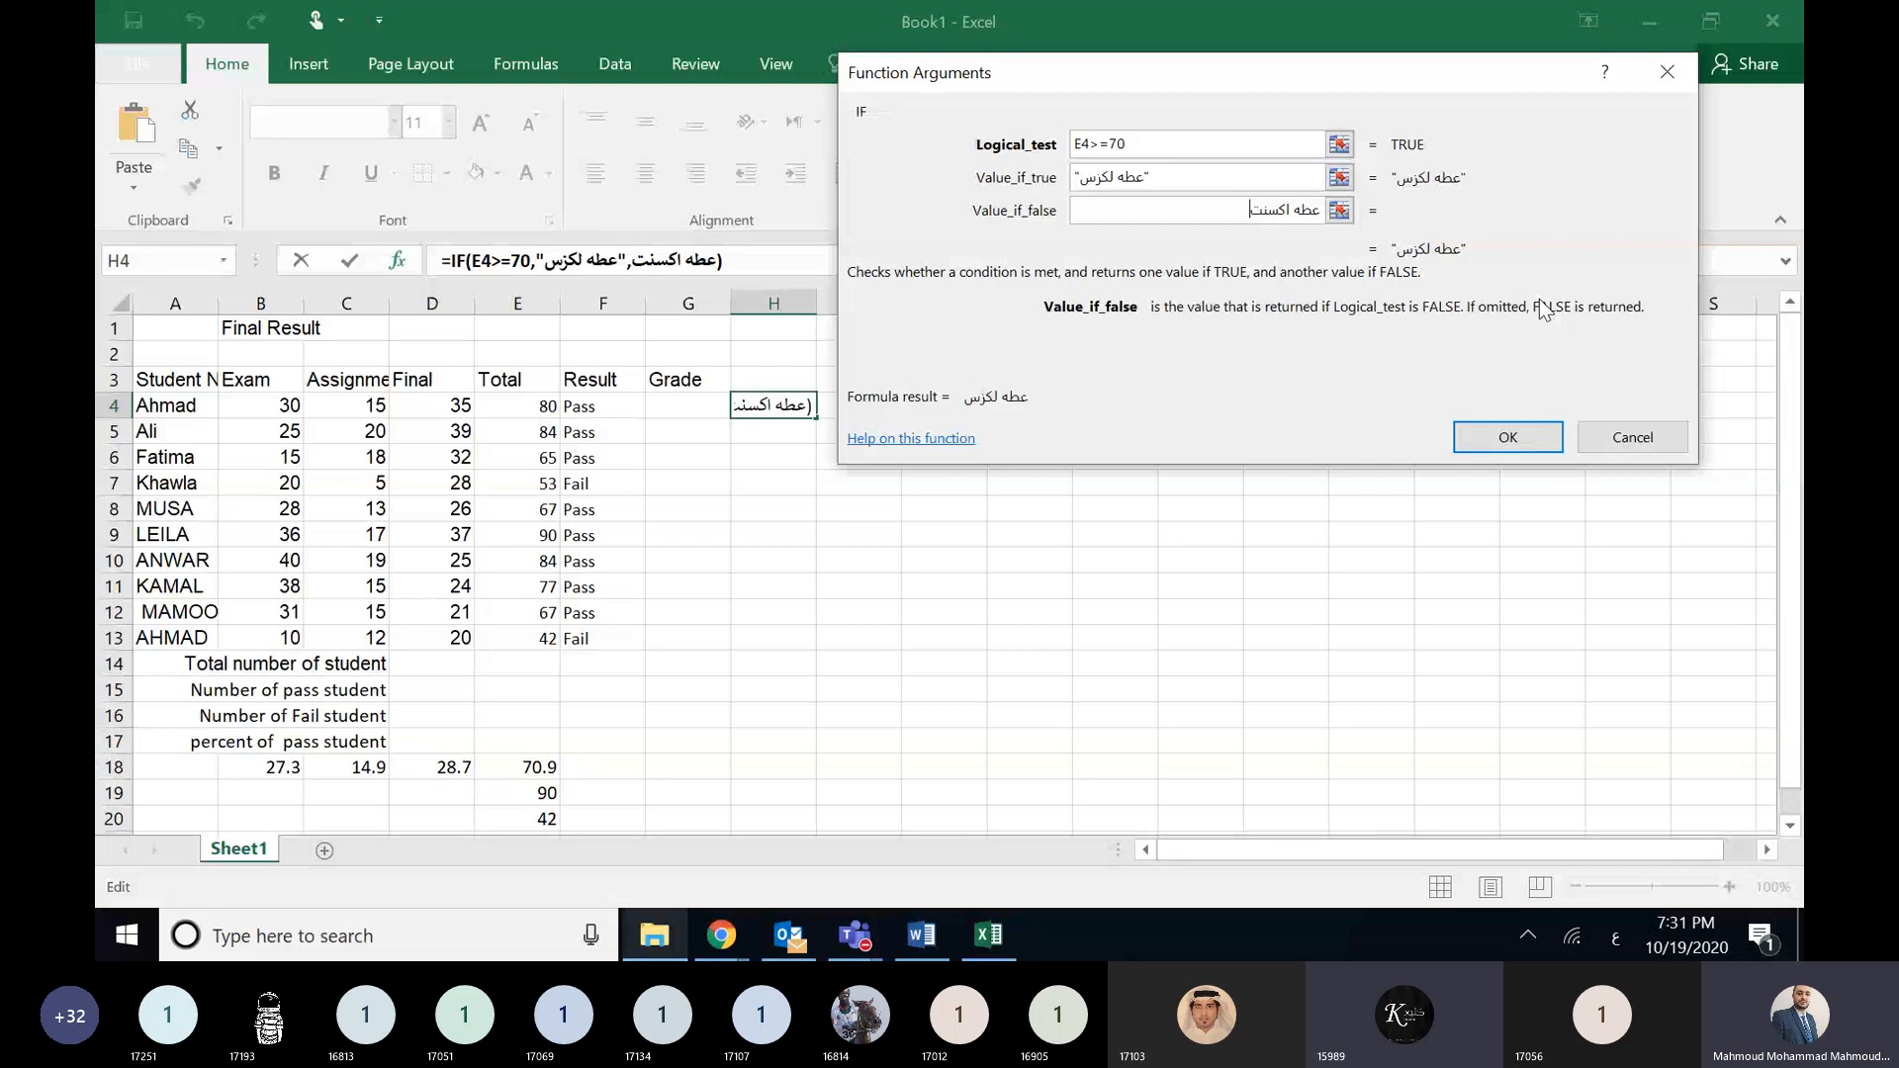
# - Change IF's value if false to عطه سيكل and apply the formula to H4
pyautogui.press('BackSpace')
pyautogui.press('BackSpace')
pyautogui.press('BackSpace')
pyautogui.press('BackSpace')
pyautogui.press('BackSpace')
pyautogui.press('BackSpace')
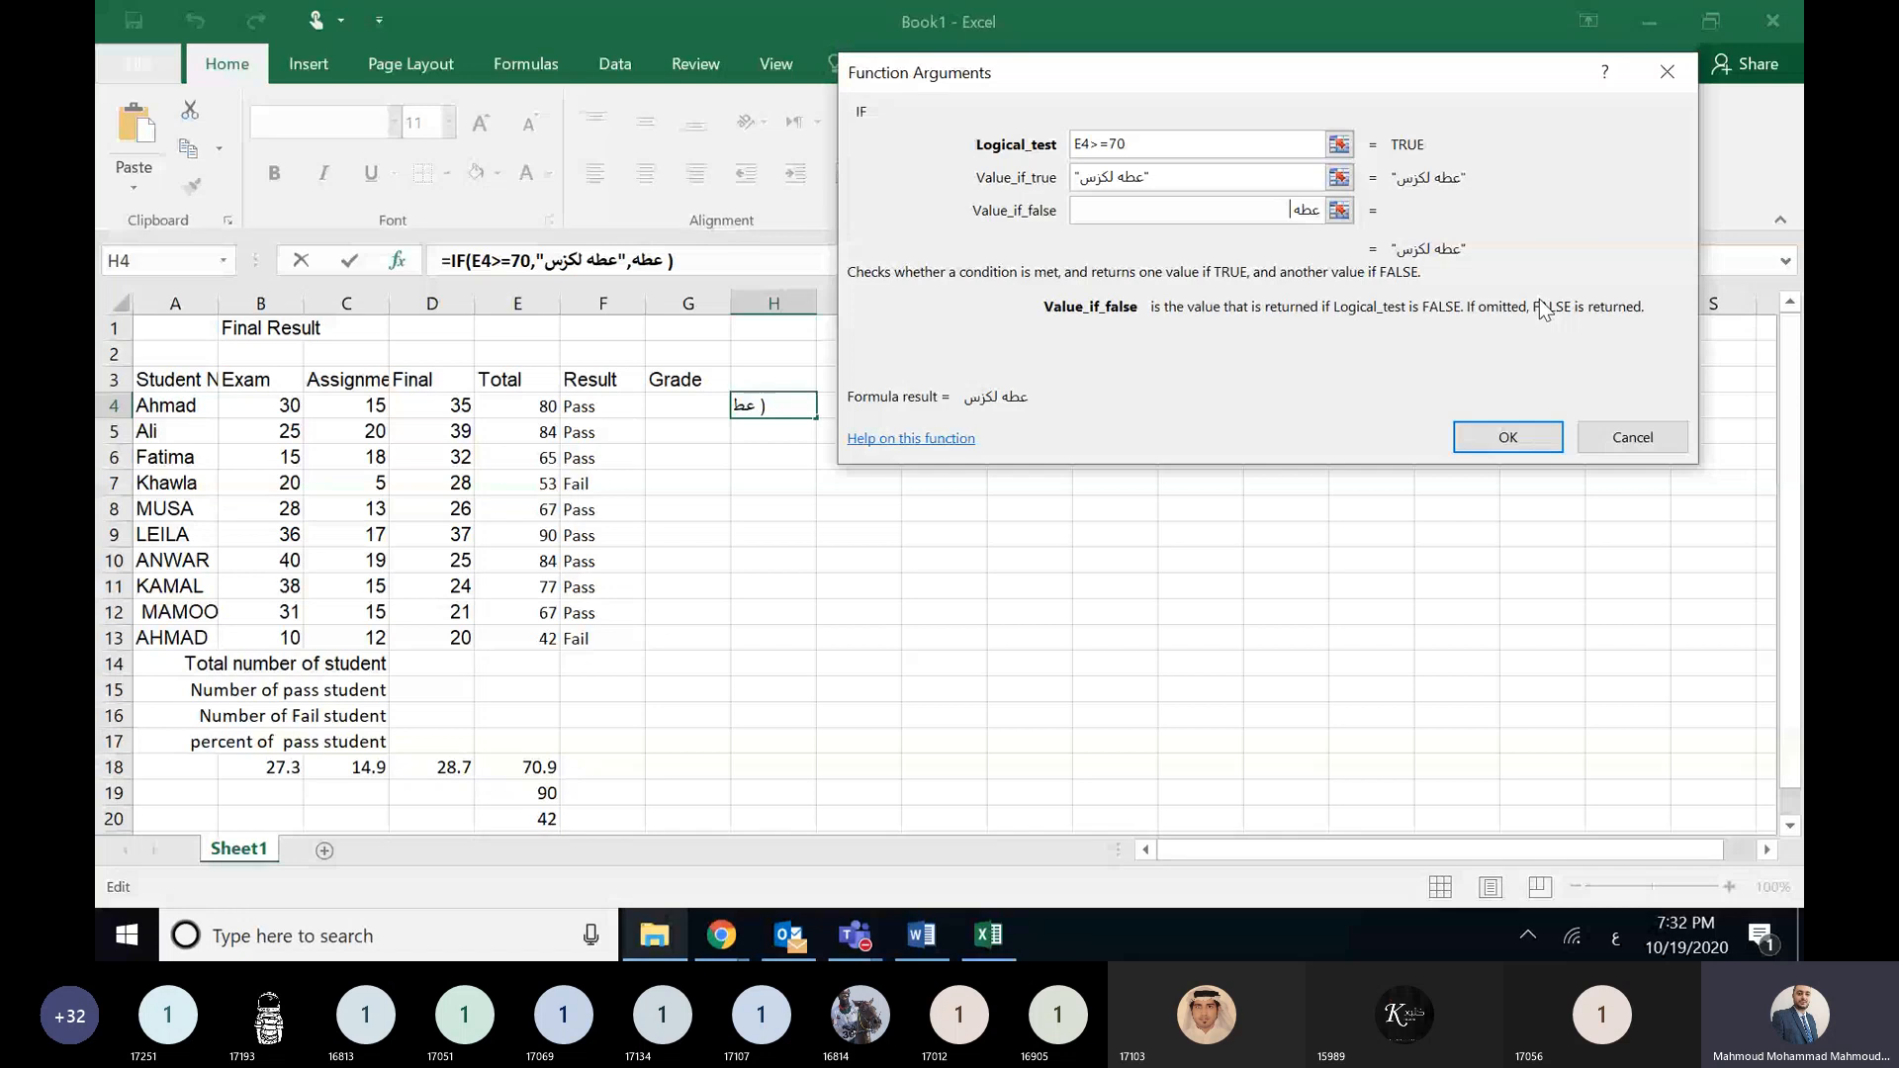
pyautogui.write('س')
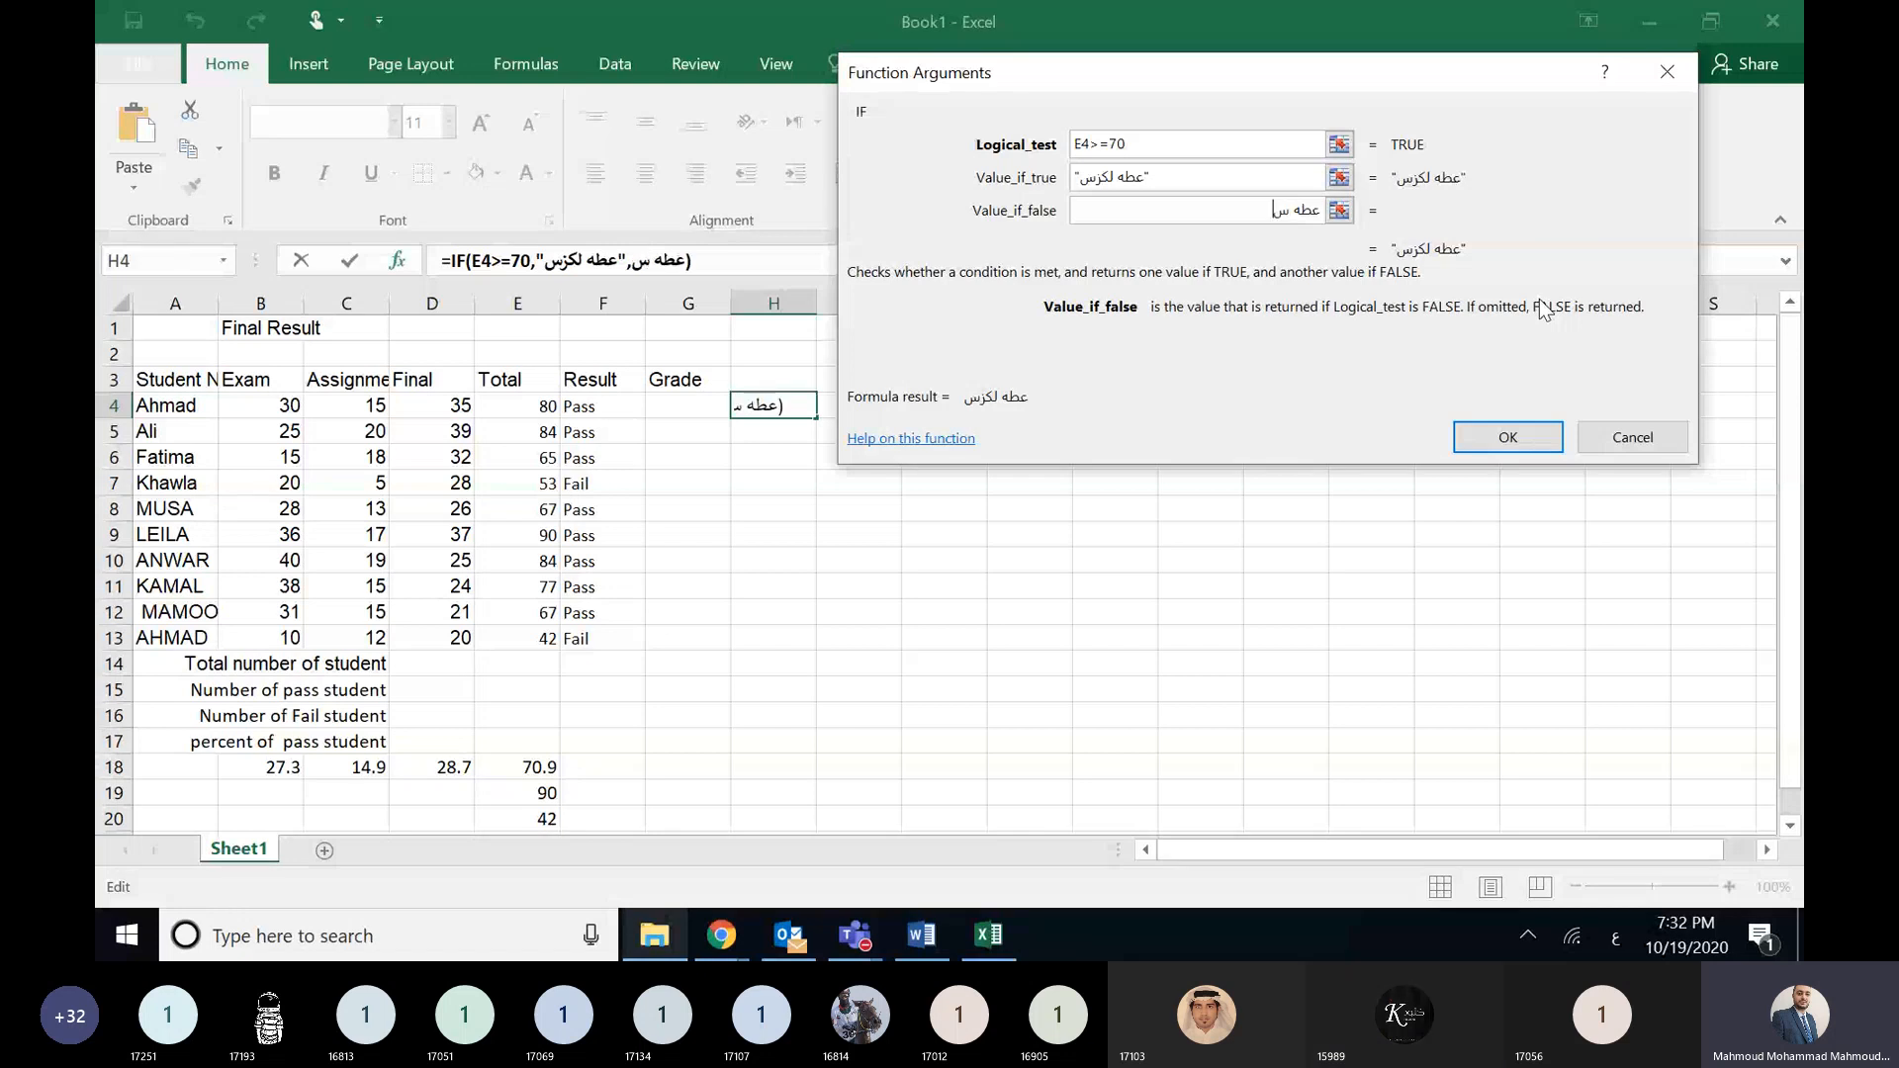
pyautogui.write('يكل')
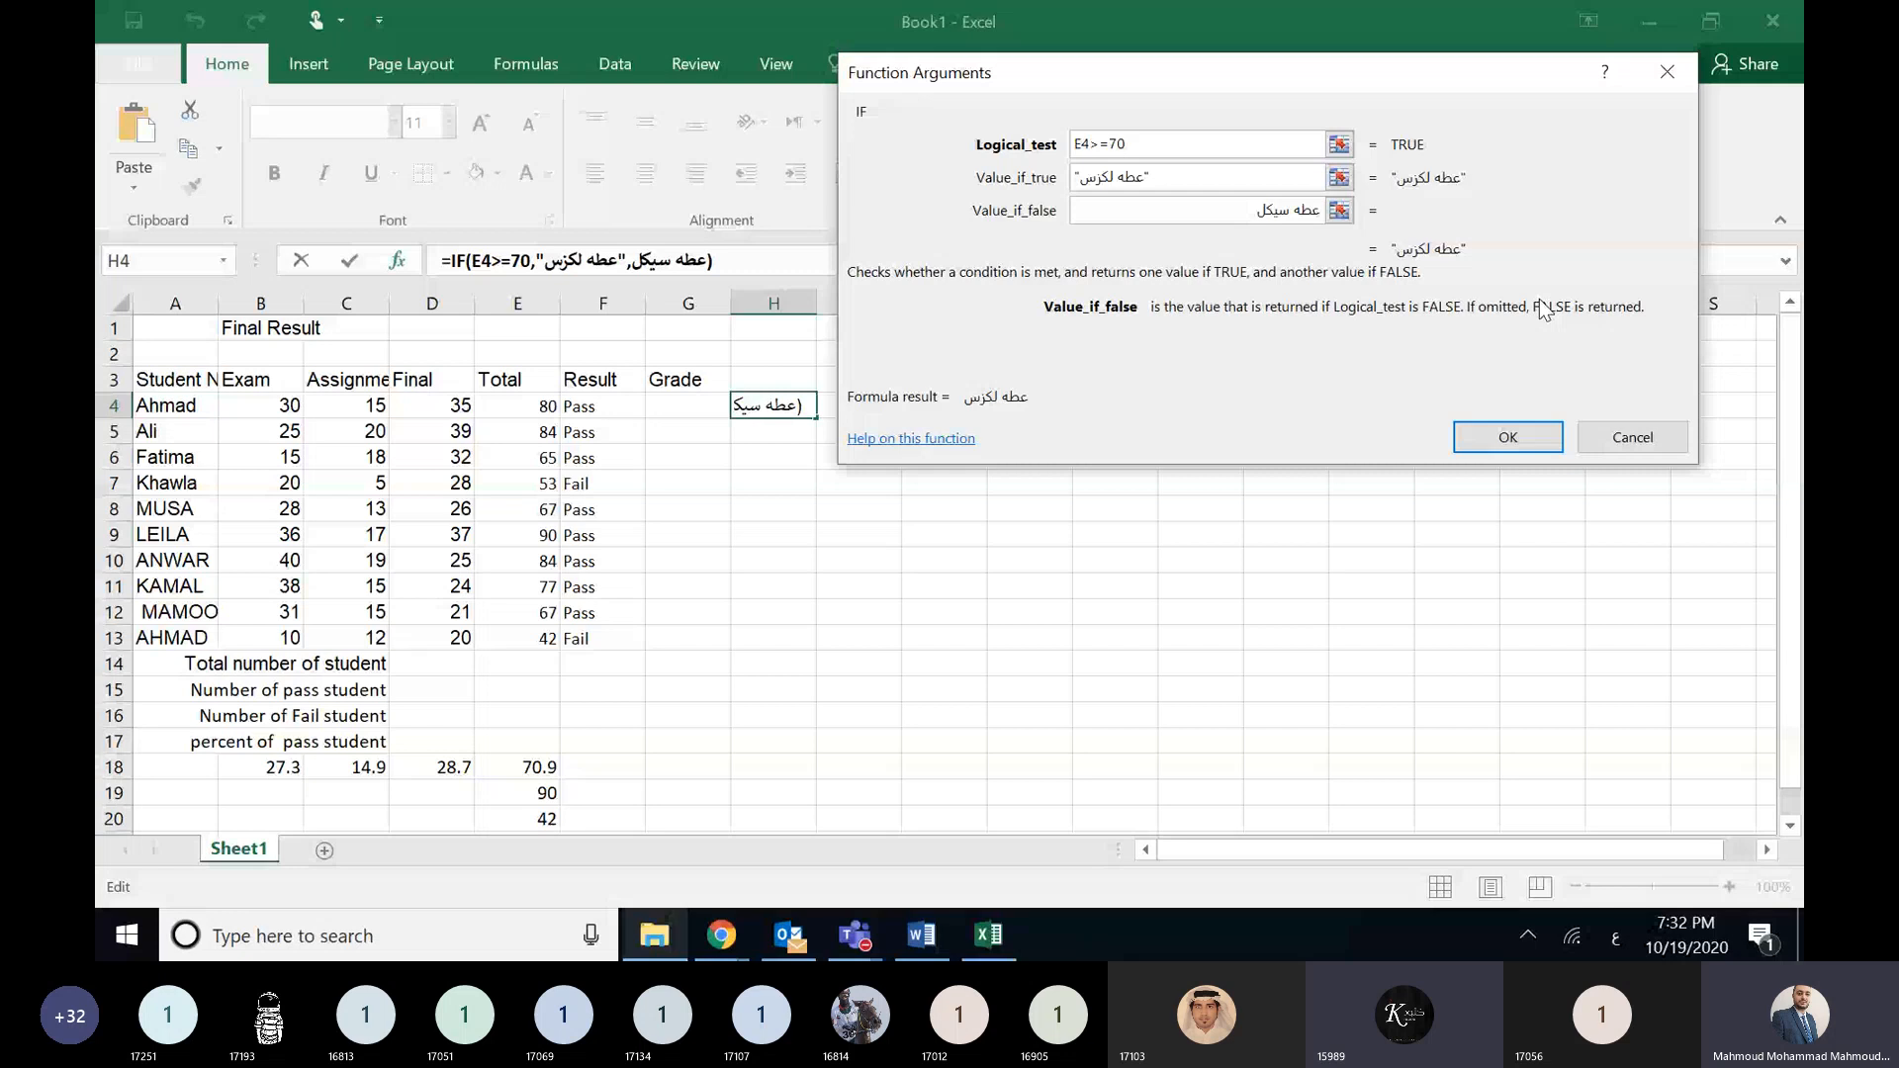
pyautogui.click(1216, 180)
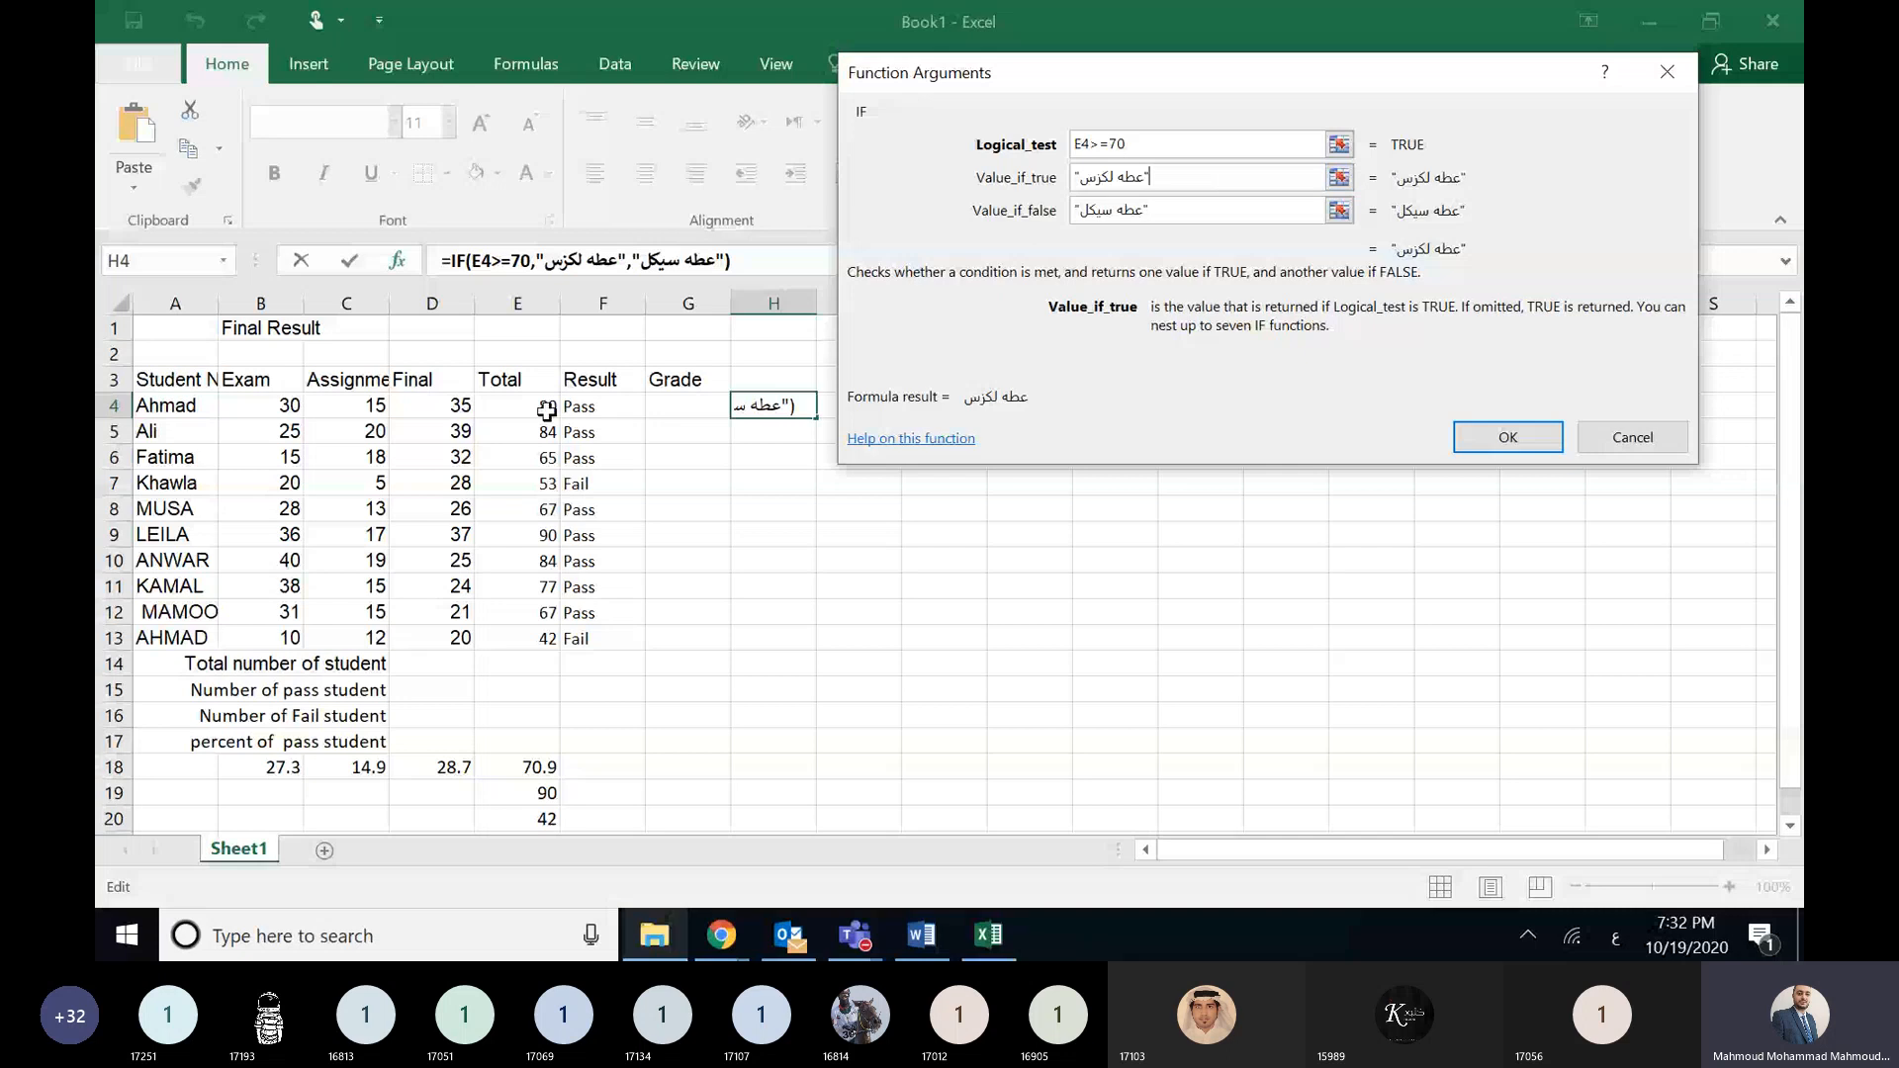
pyautogui.click(1504, 441)
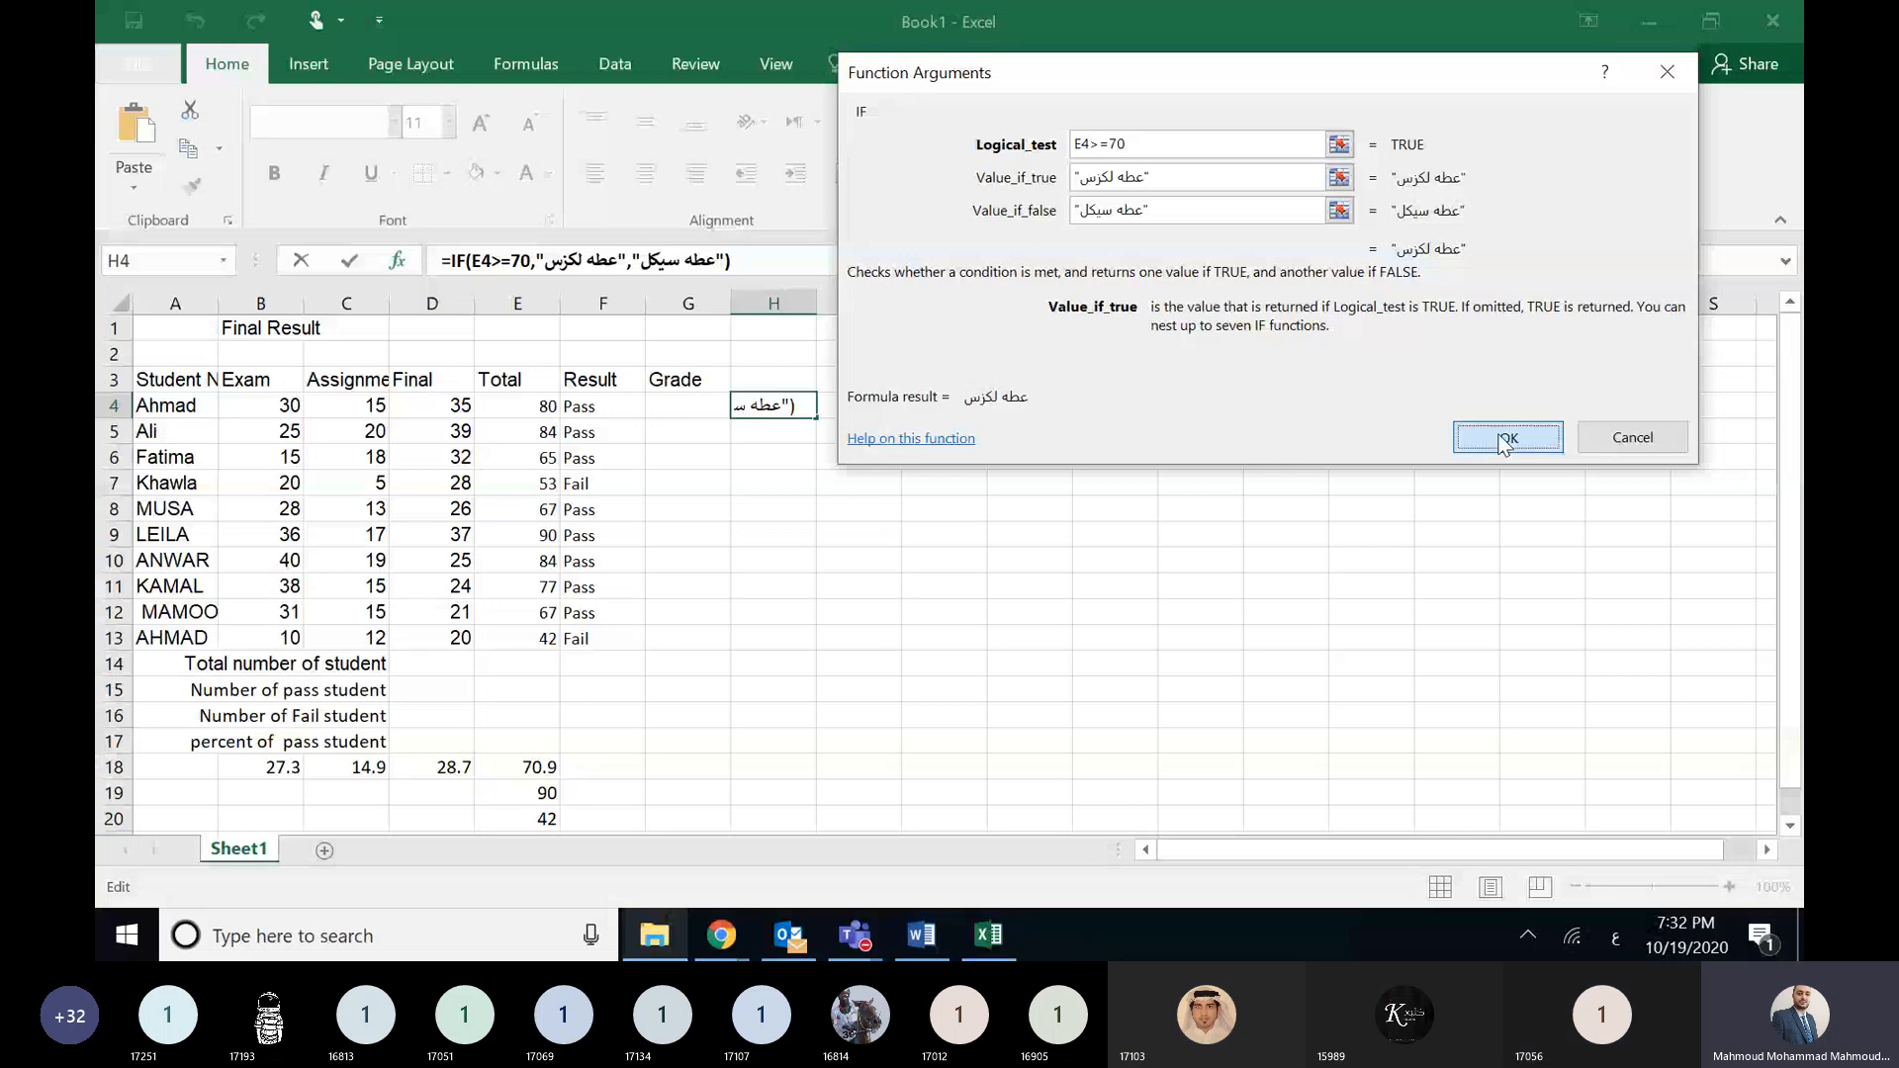
# - Confirm the IF formula in H4 and start an IF function in H5
pyautogui.click(1503, 440)
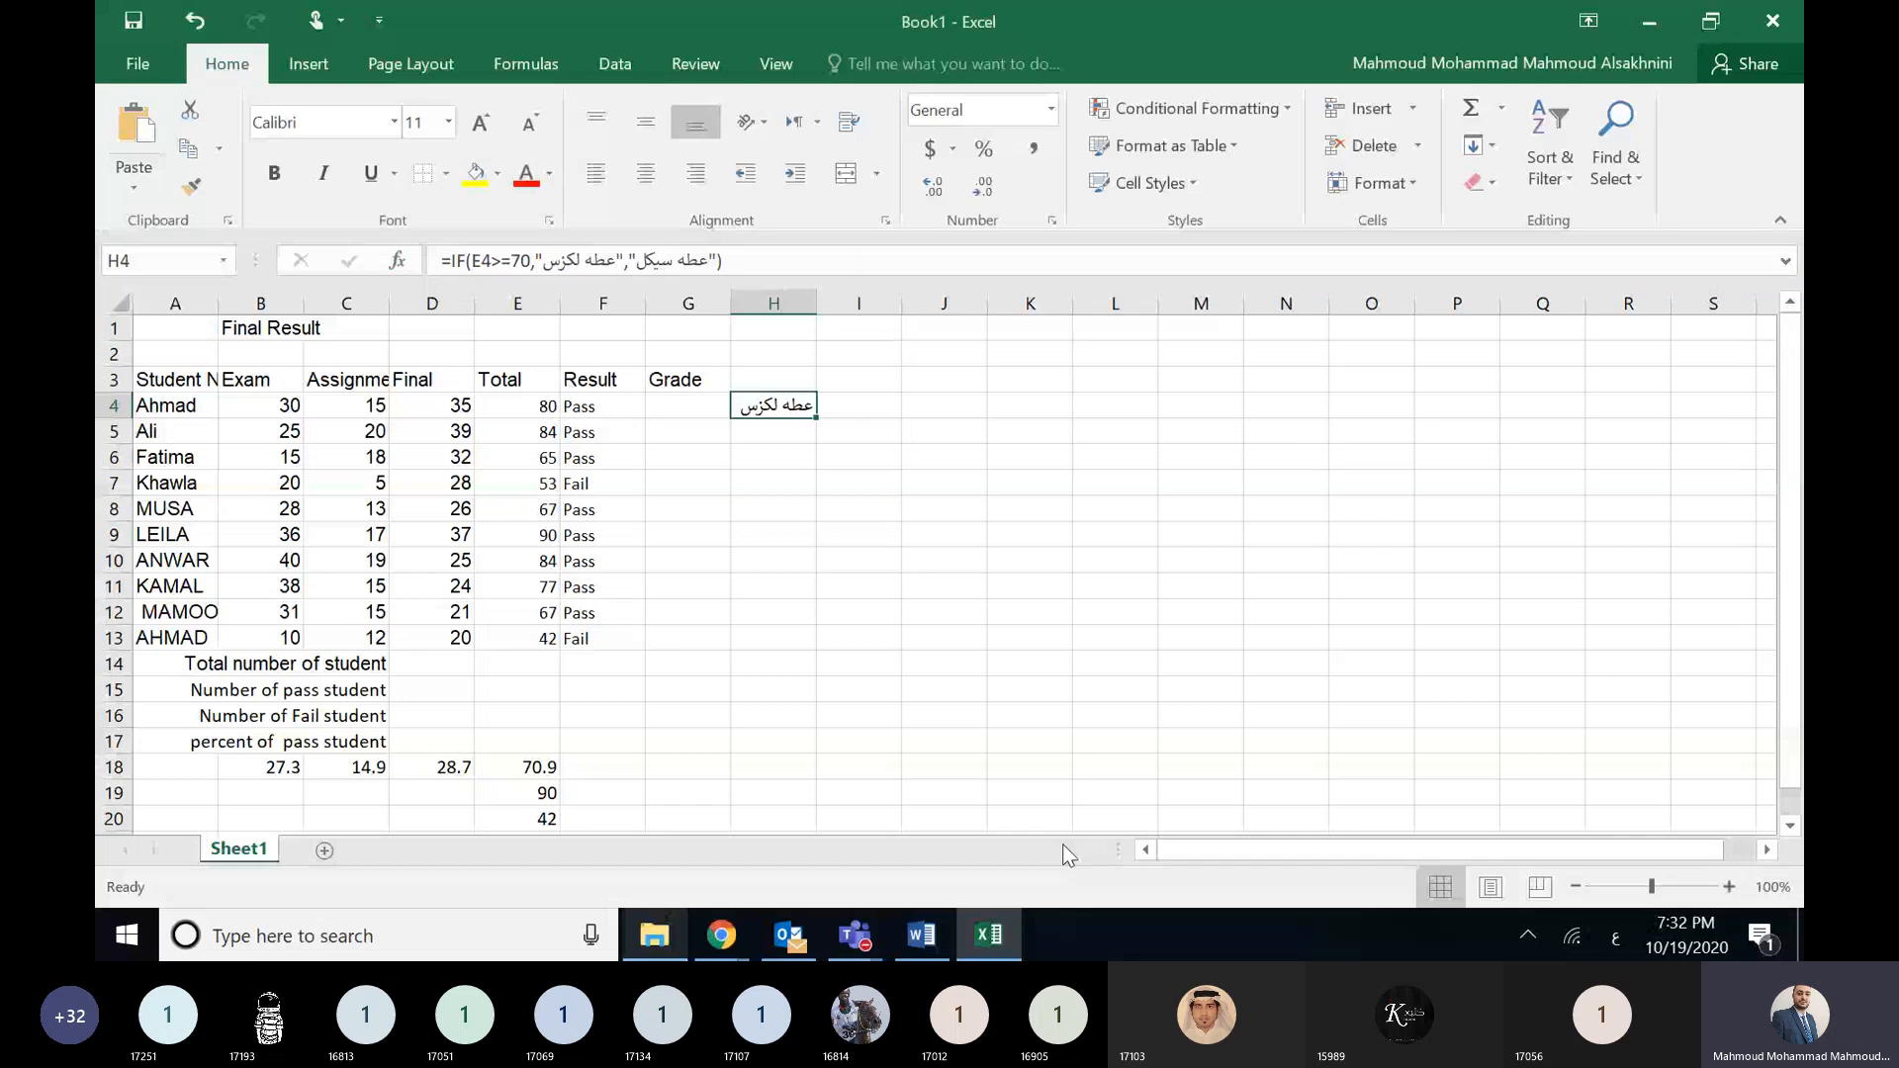
pyautogui.click(788, 436)
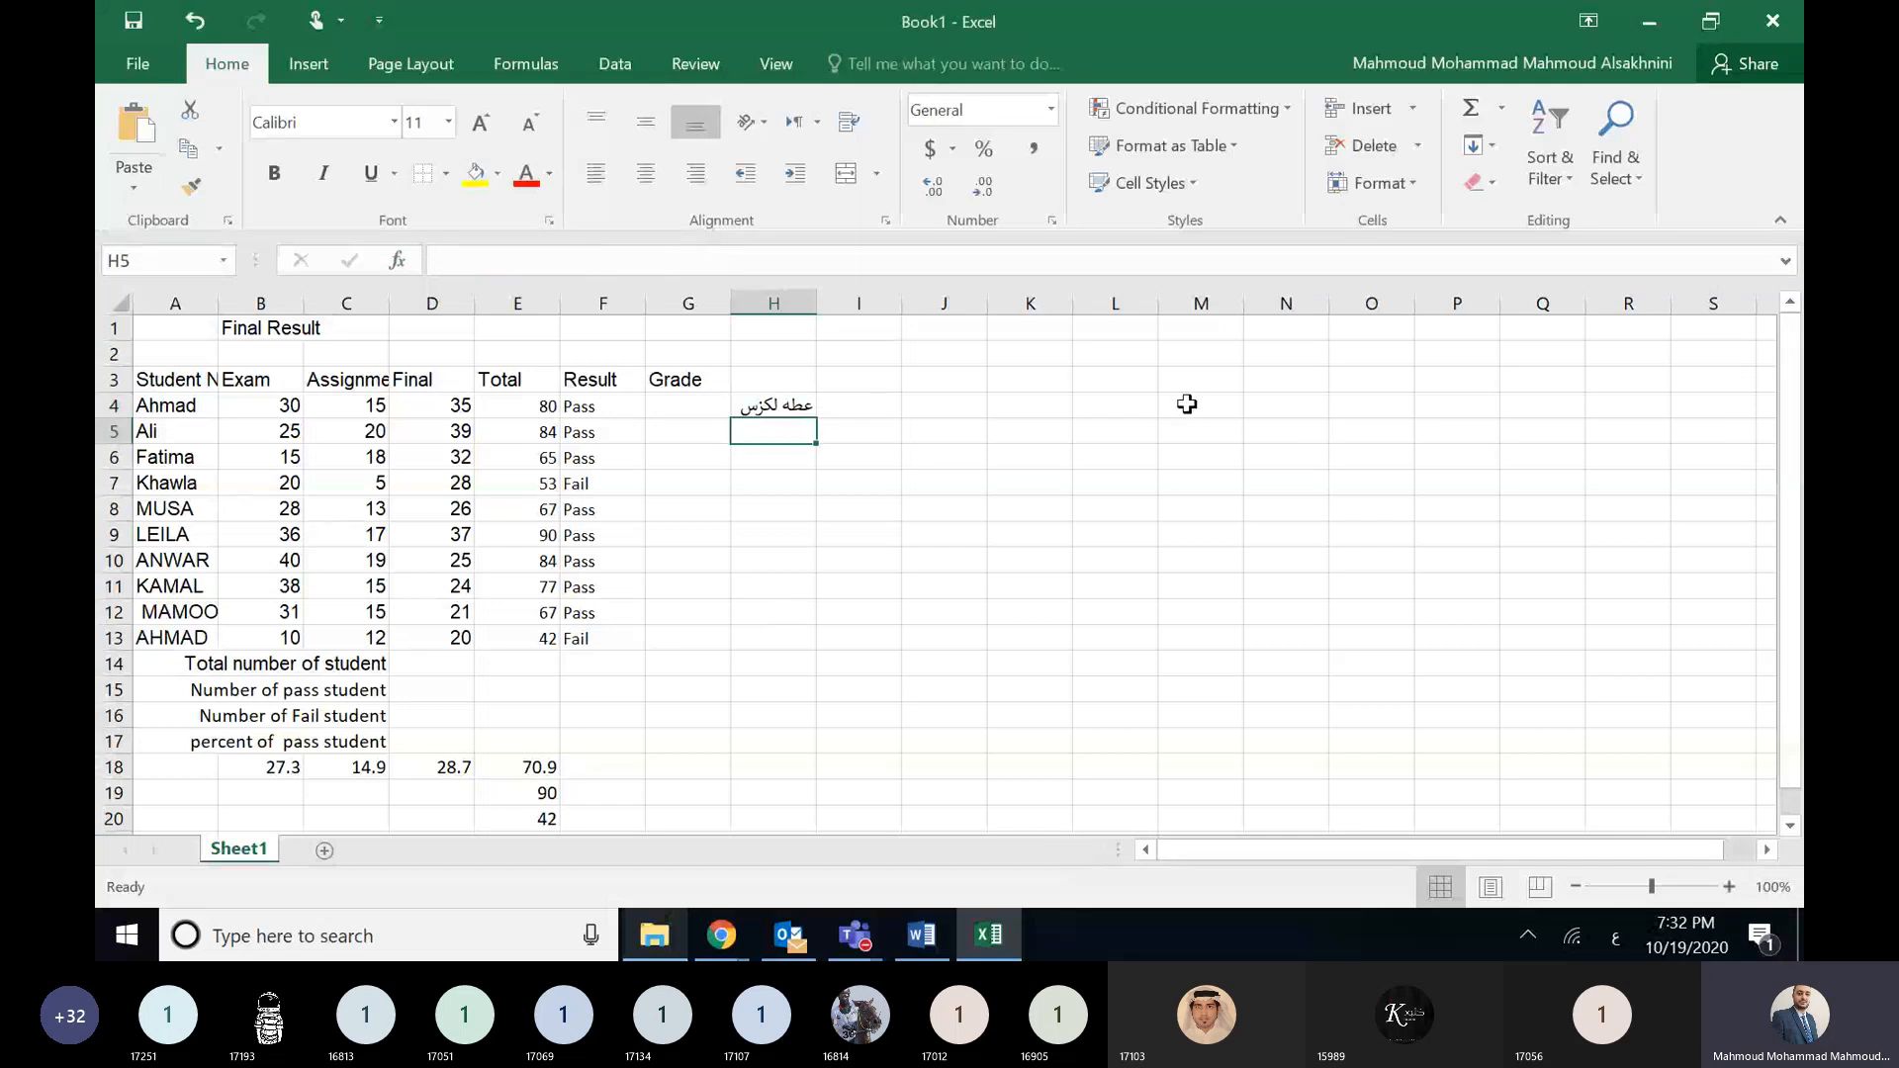
pyautogui.click(1502, 108)
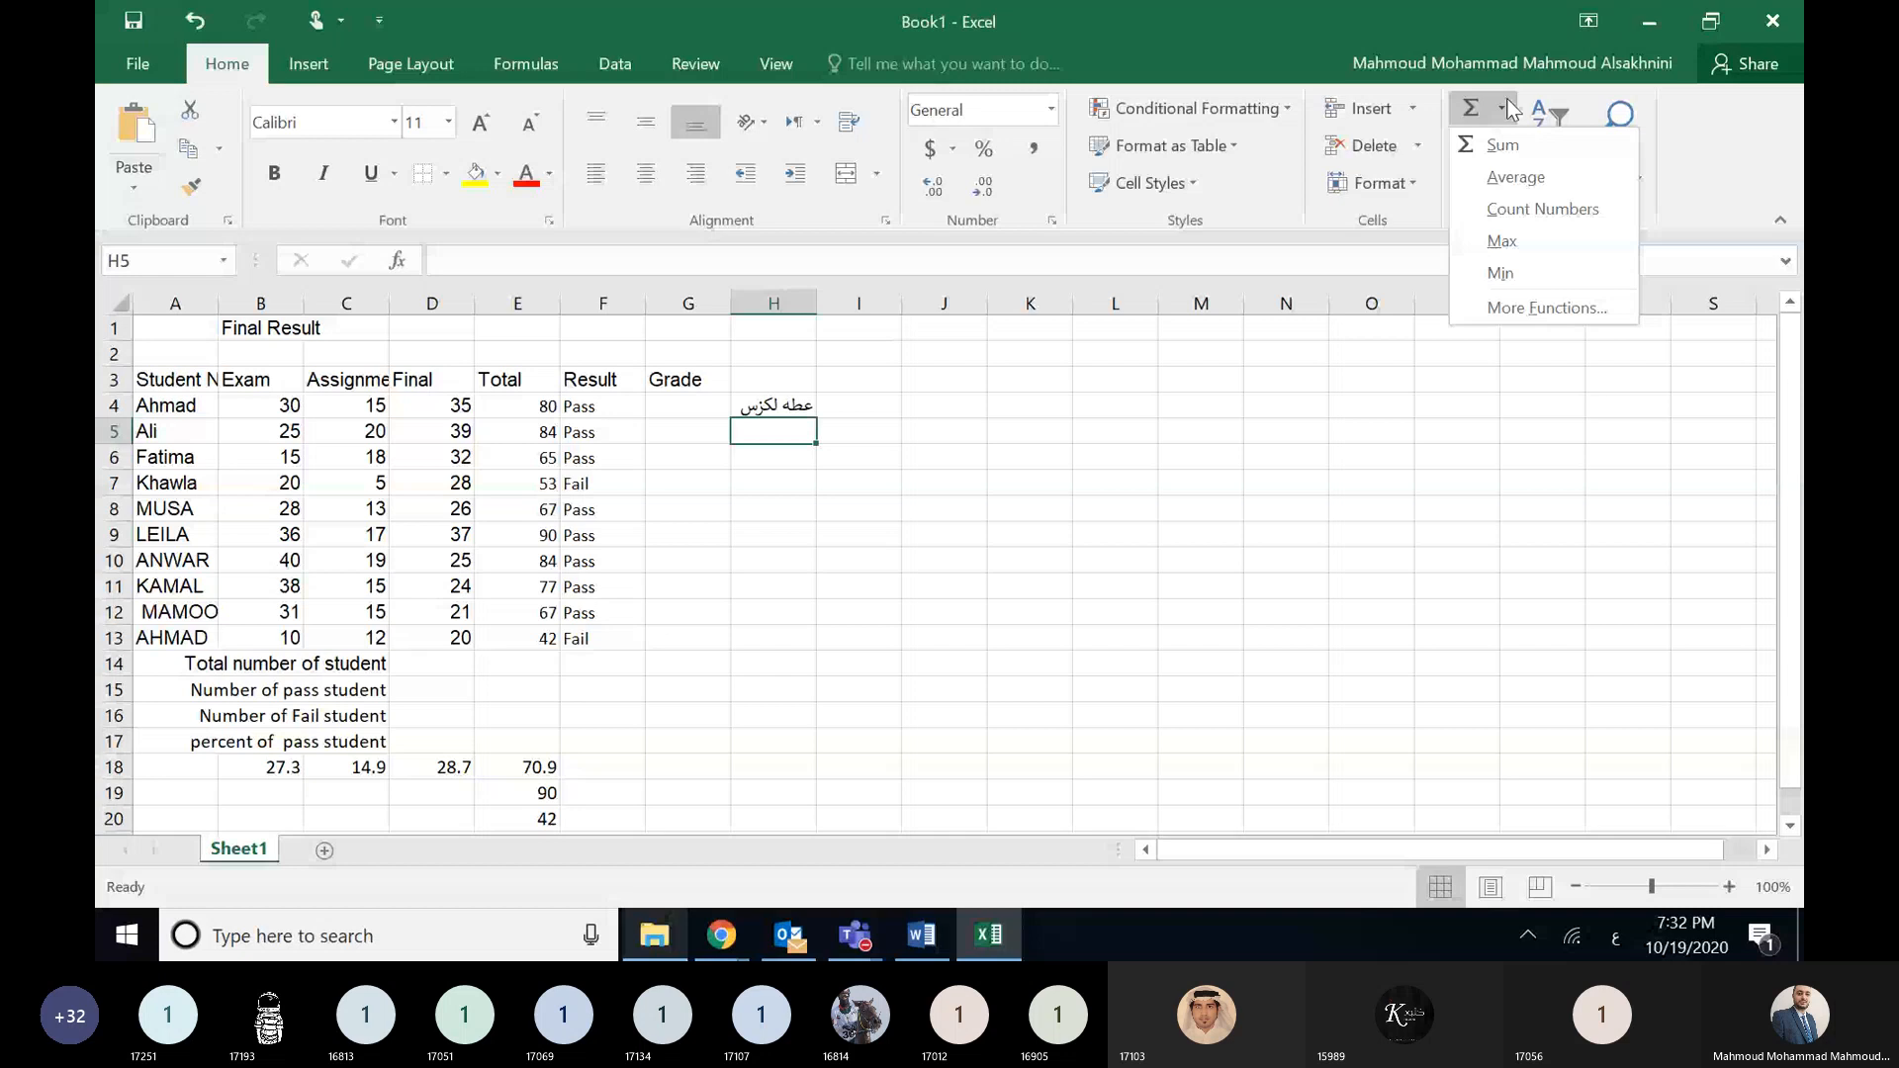
pyautogui.click(1637, 416)
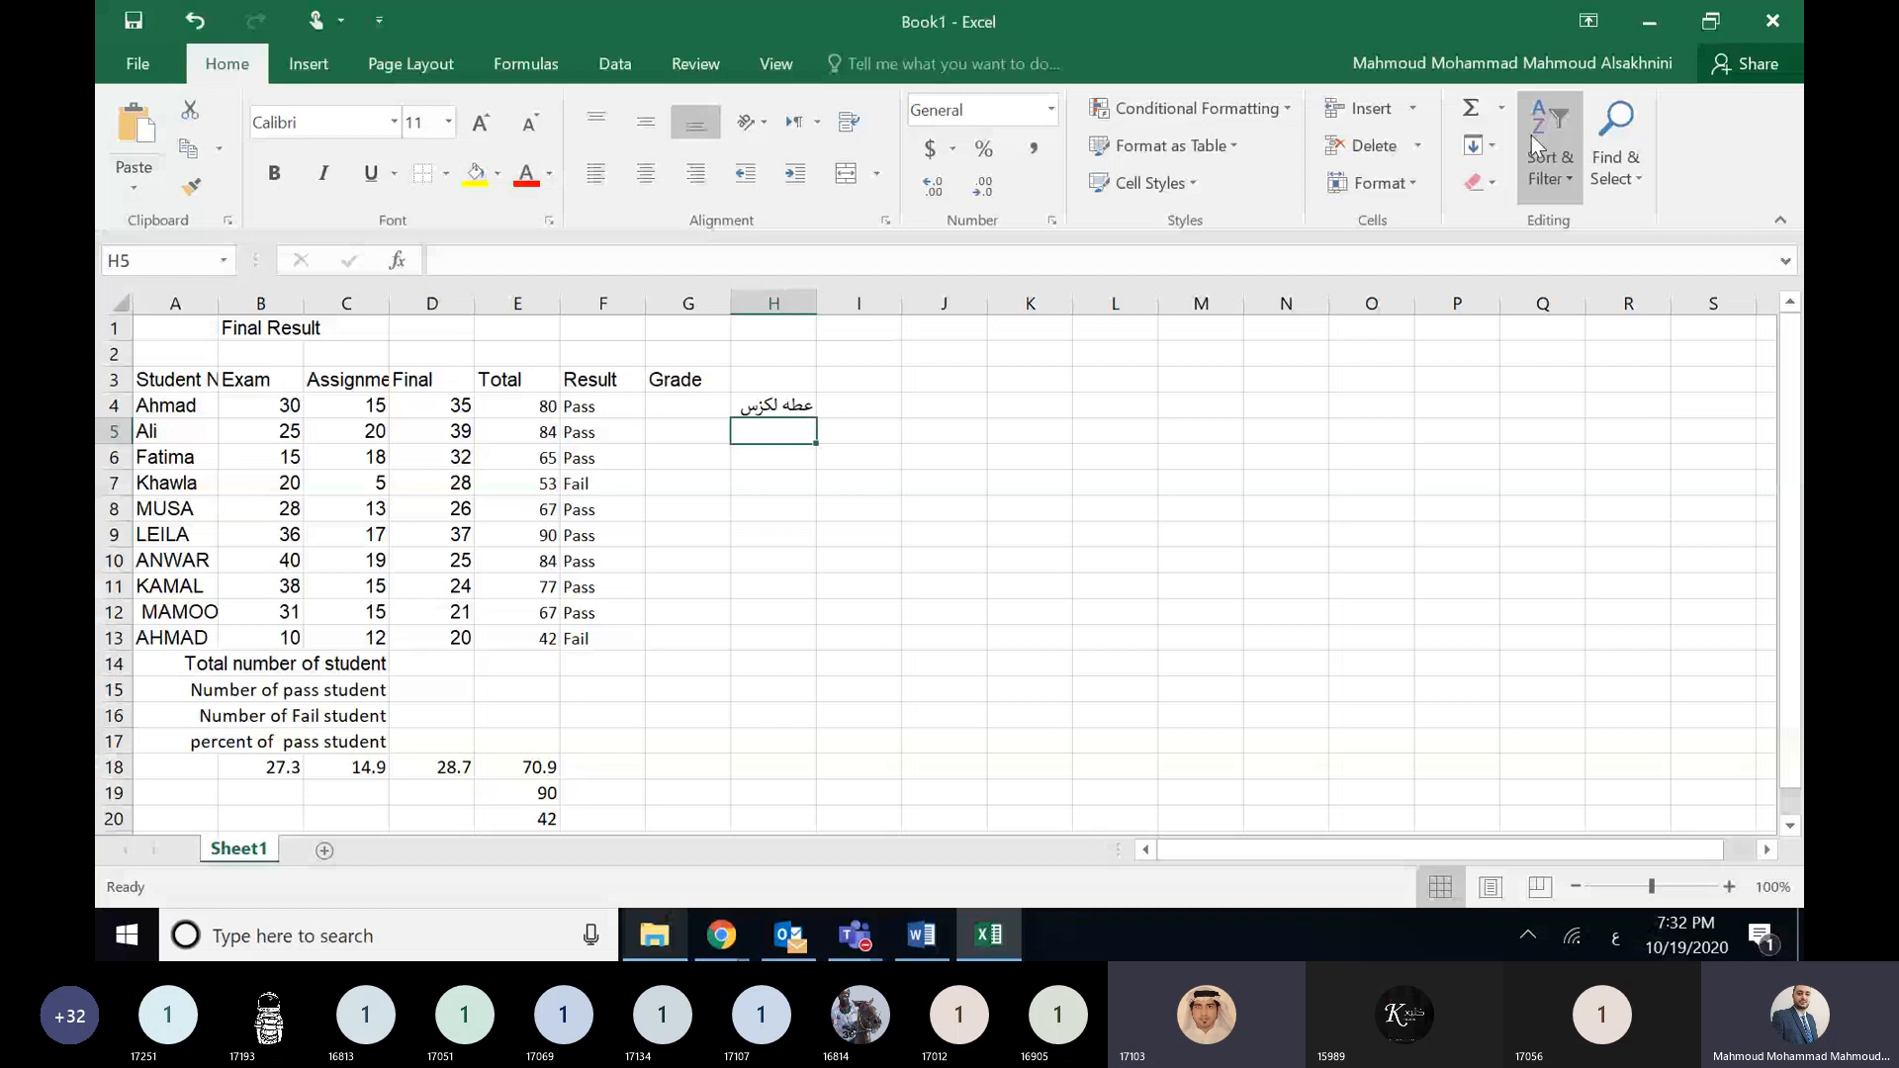
pyautogui.click(1501, 108)
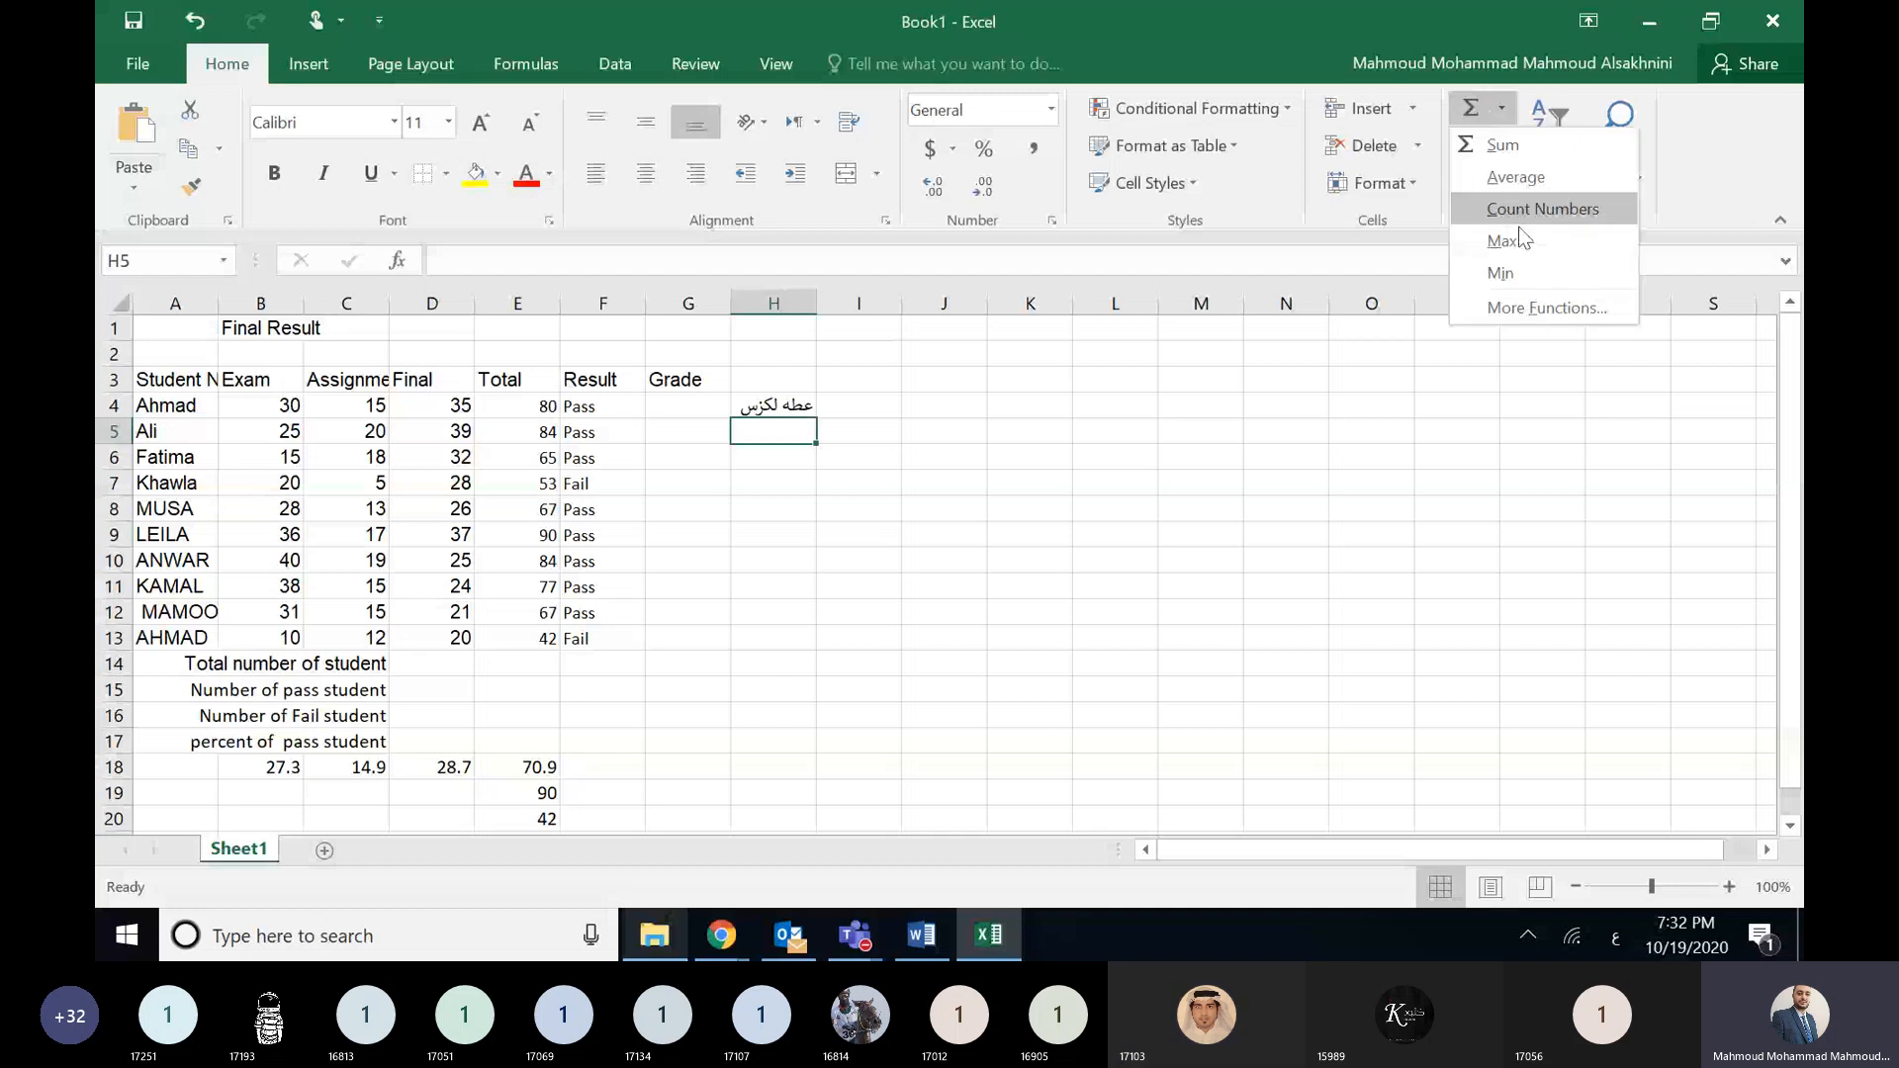
pyautogui.click(1542, 307)
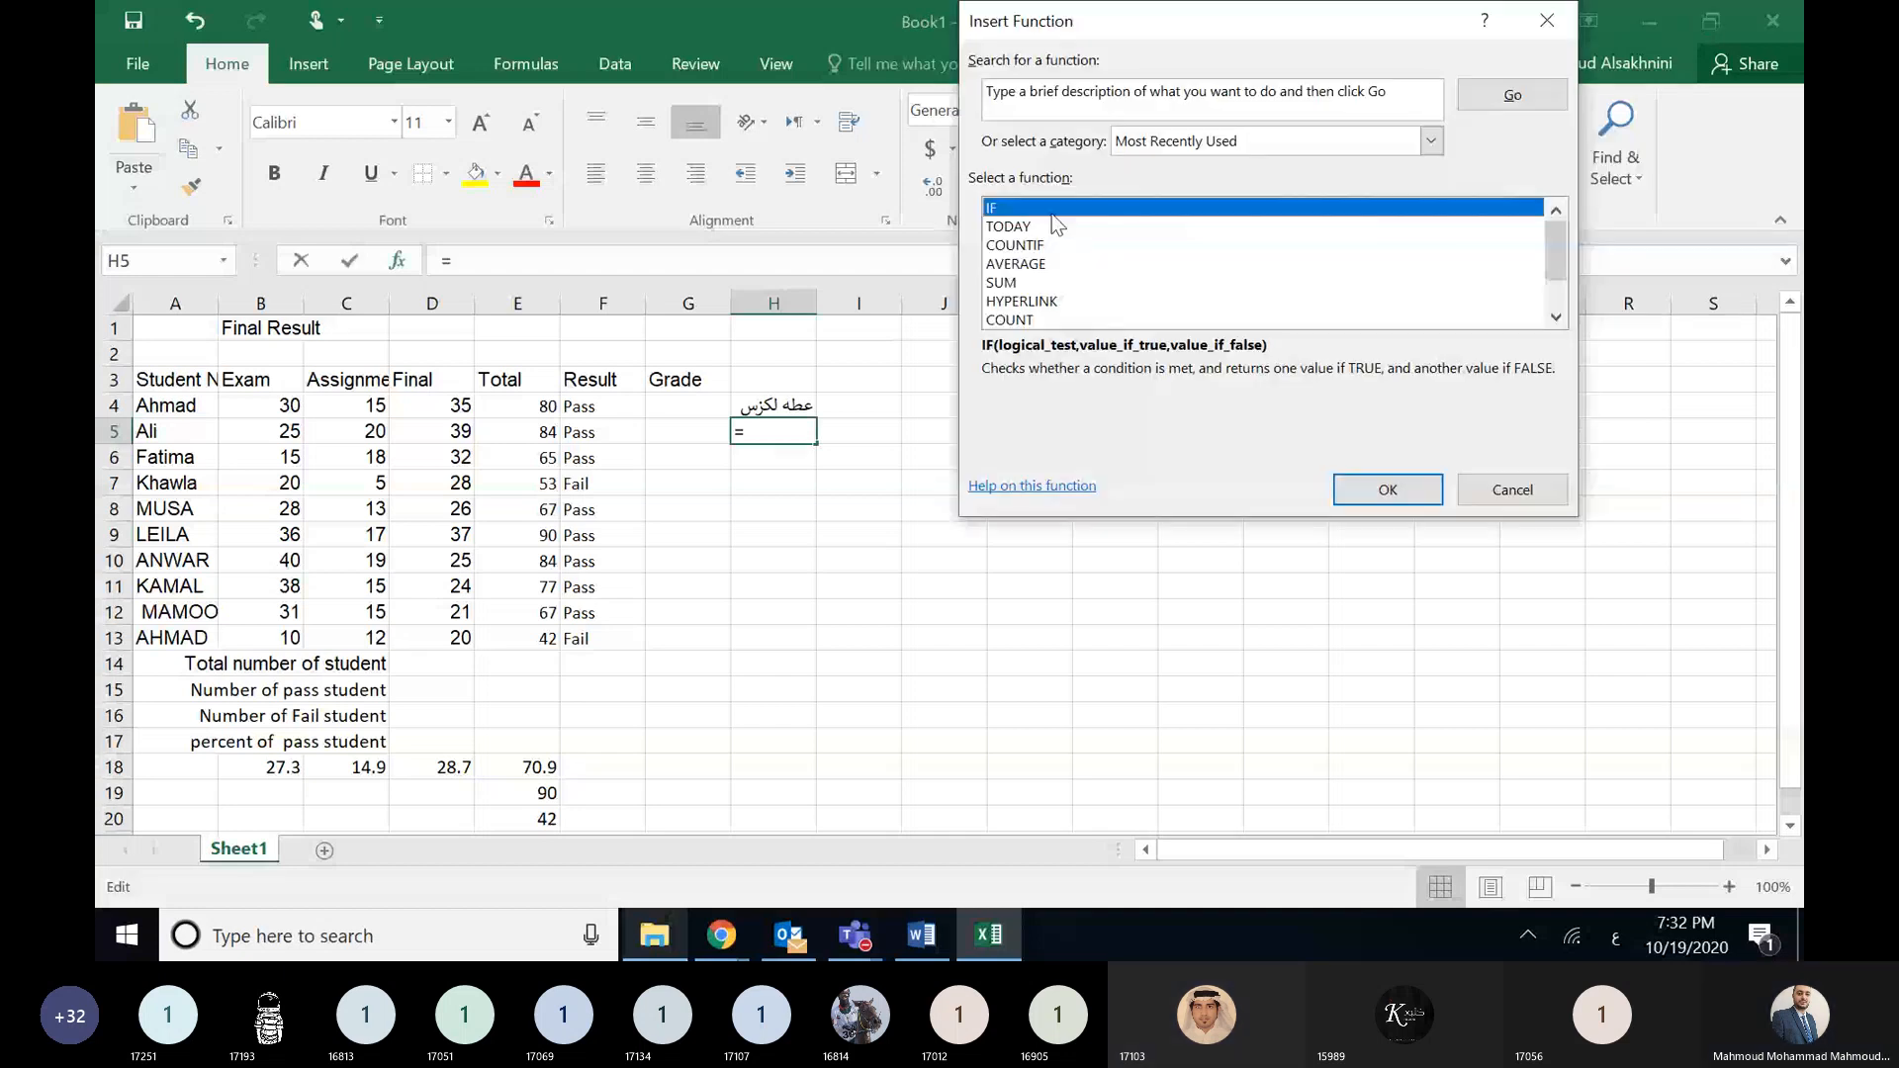
pyautogui.click(1363, 487)
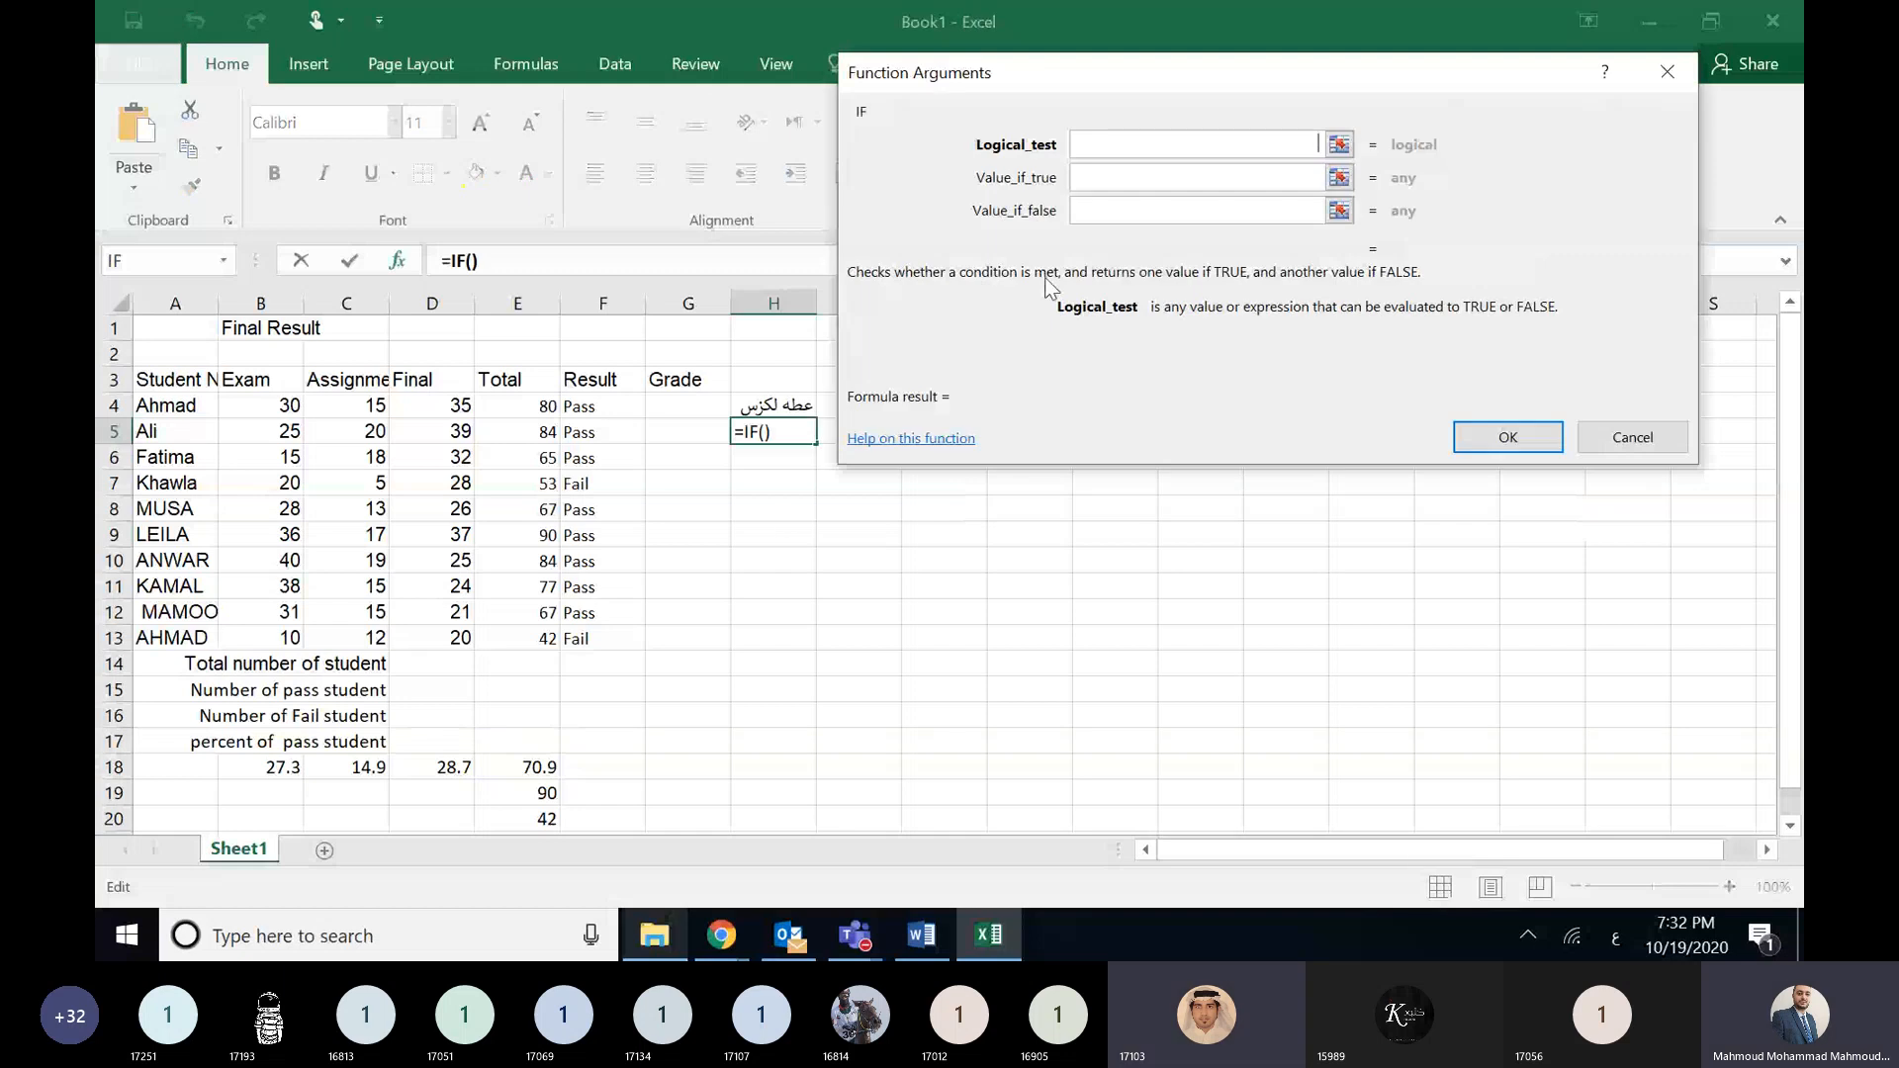
# - Set IF's logical test in H5 to E5>=80 and its value if true to عطه بنتلي
pyautogui.click(546, 429)
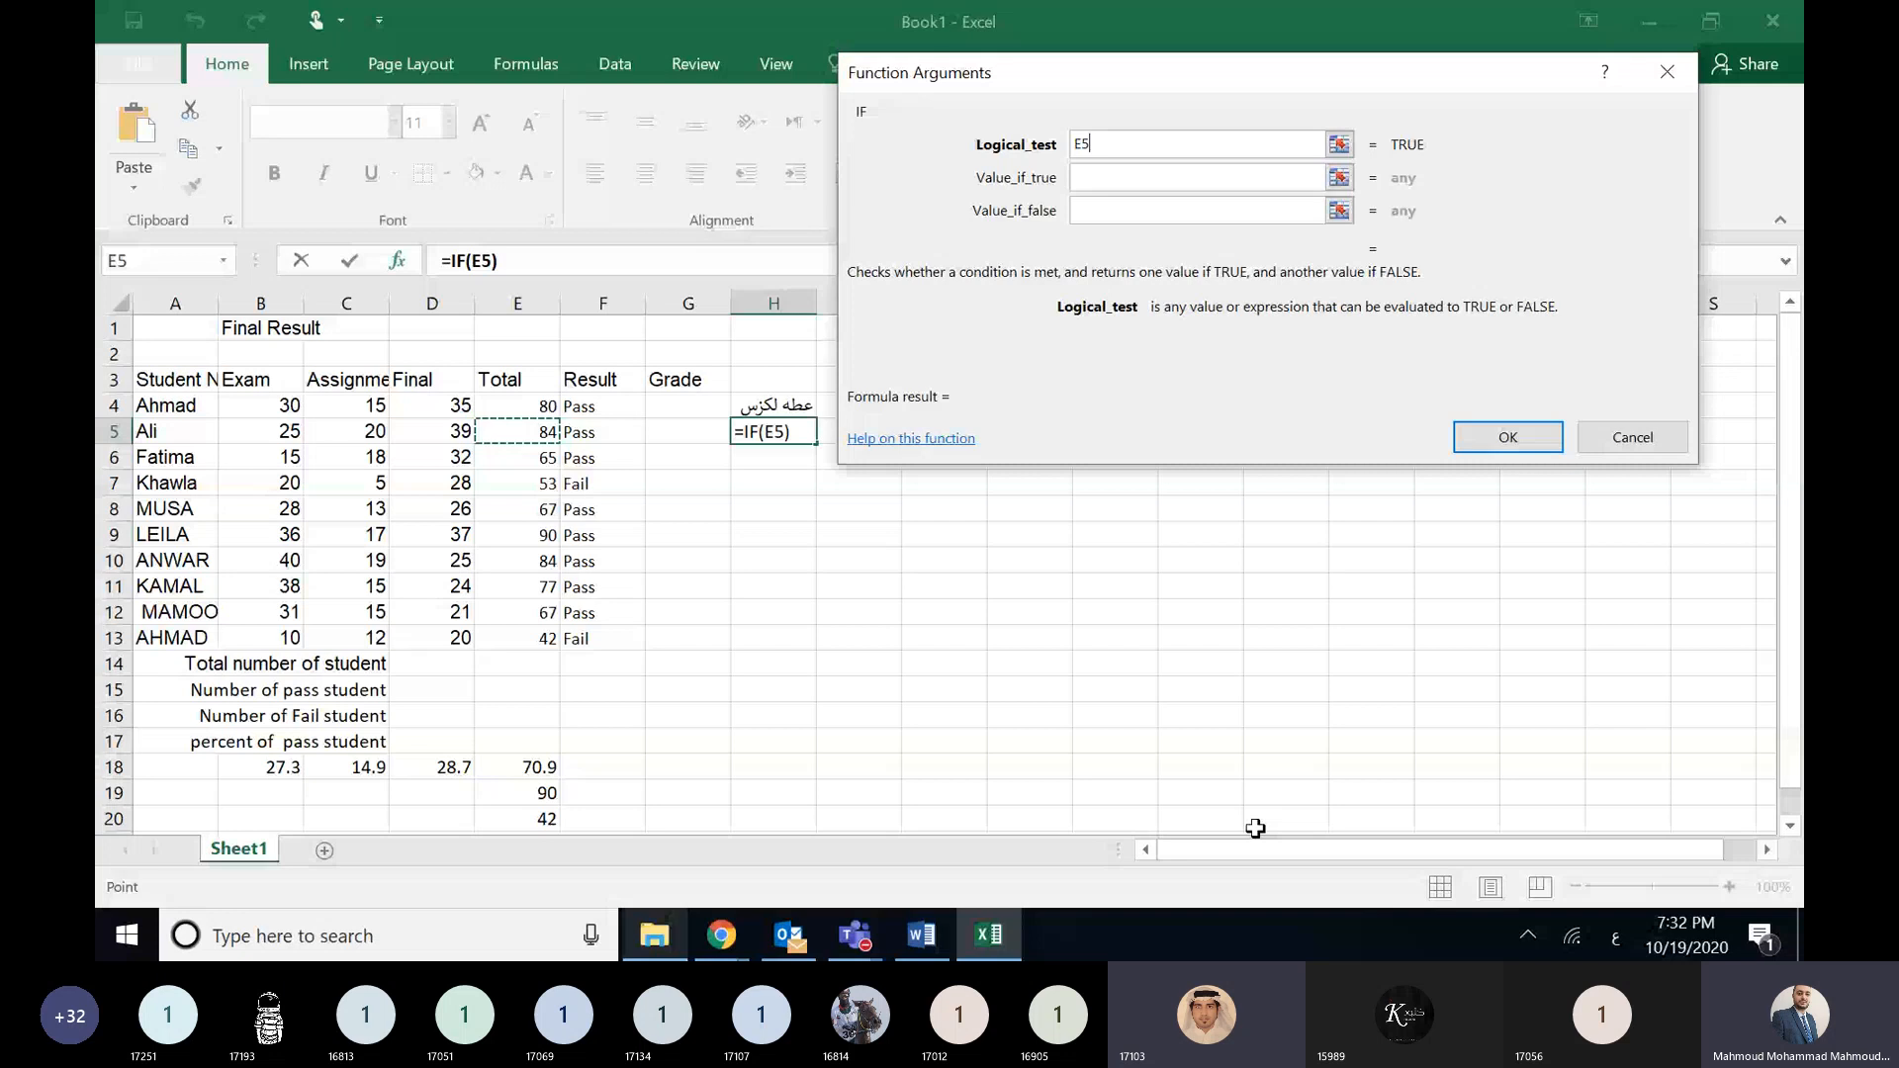
pyautogui.hotkey('alt', 'shift')
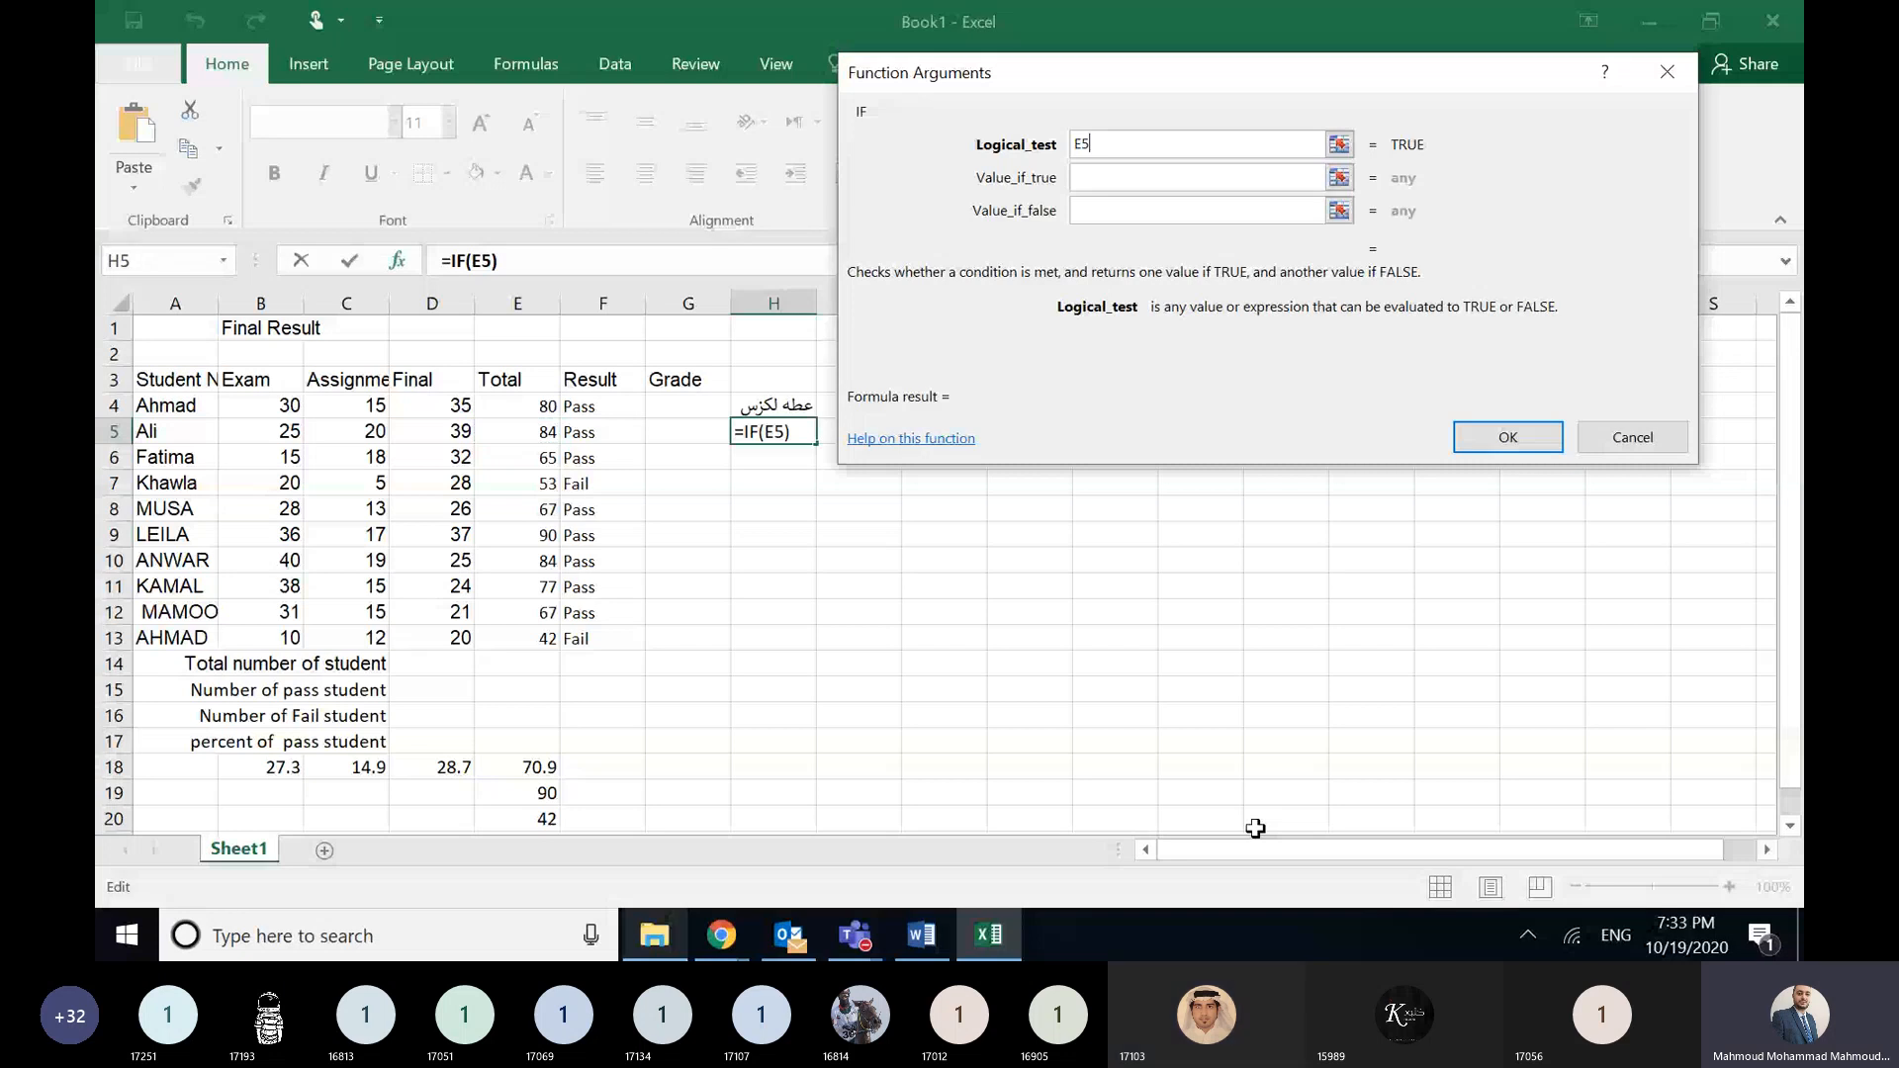
pyautogui.write('>=80')
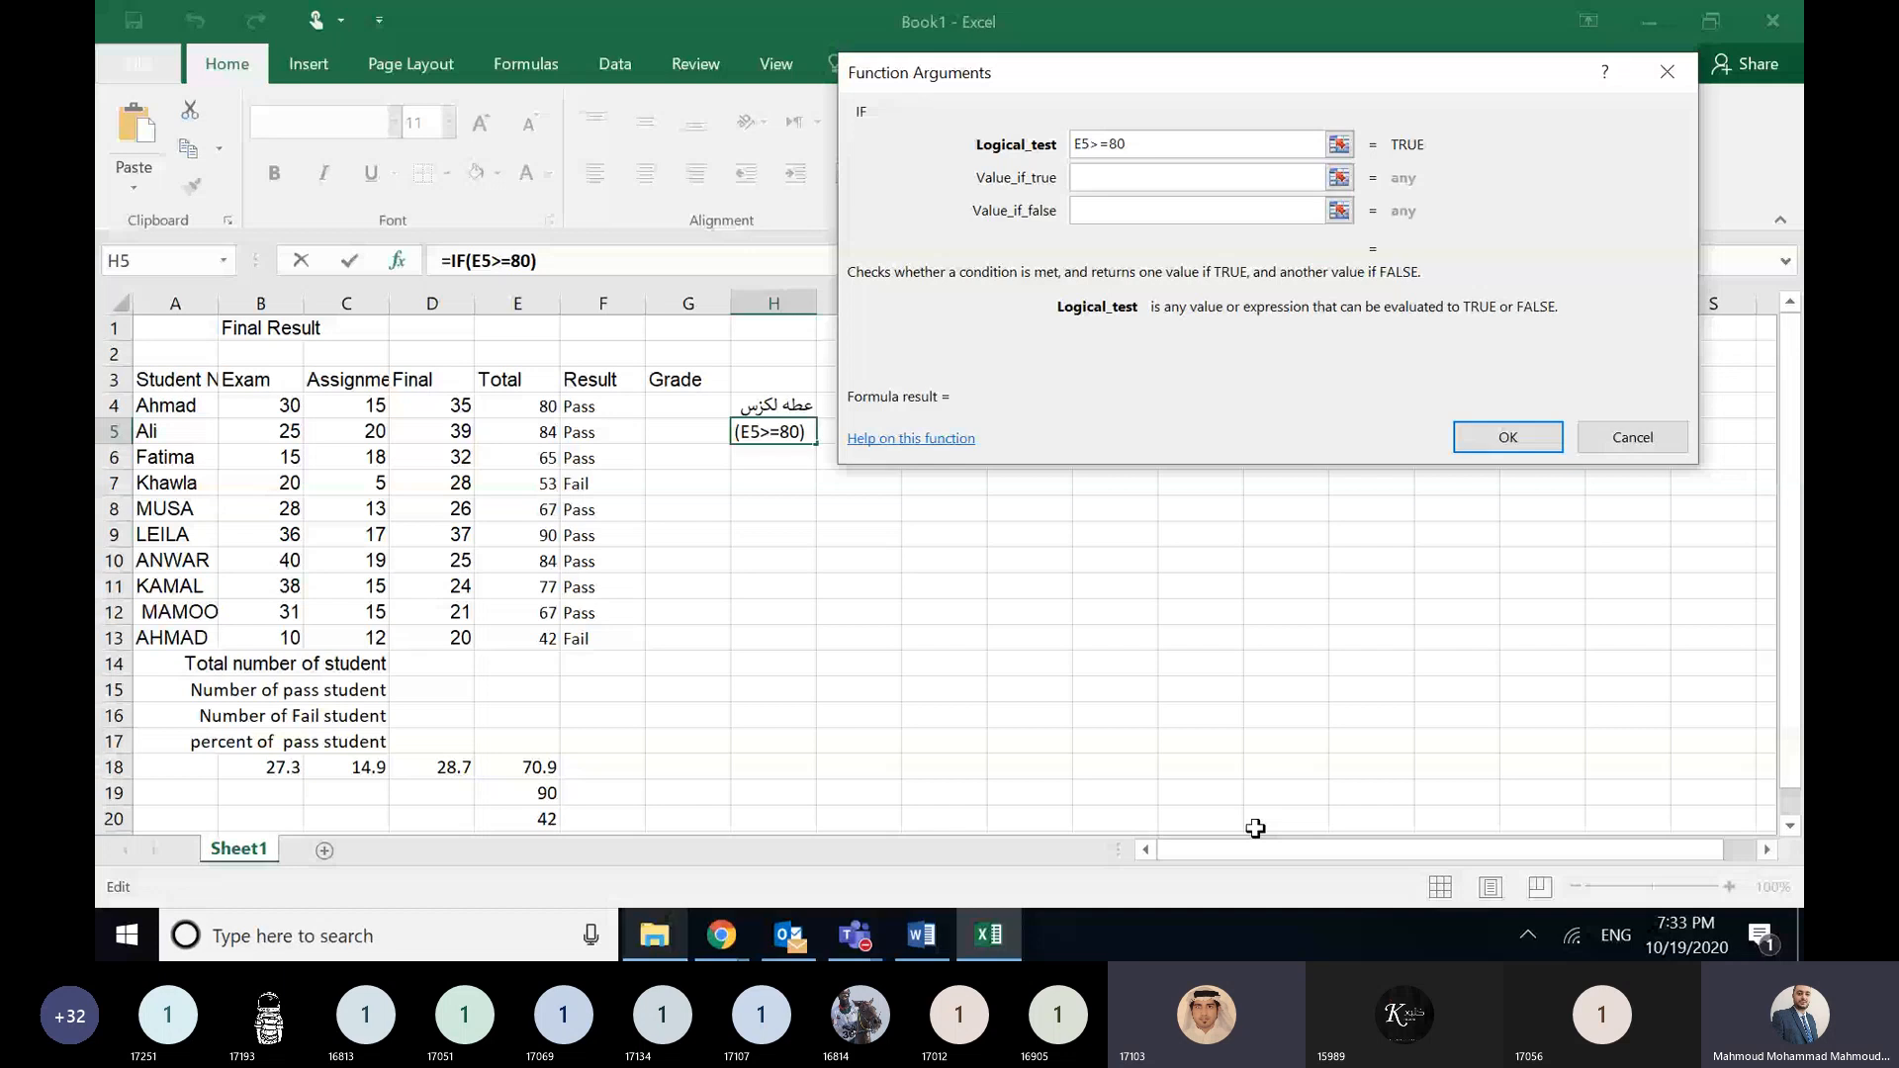
pyautogui.click(1113, 177)
pyautogui.hotkey('alt', 'shift')
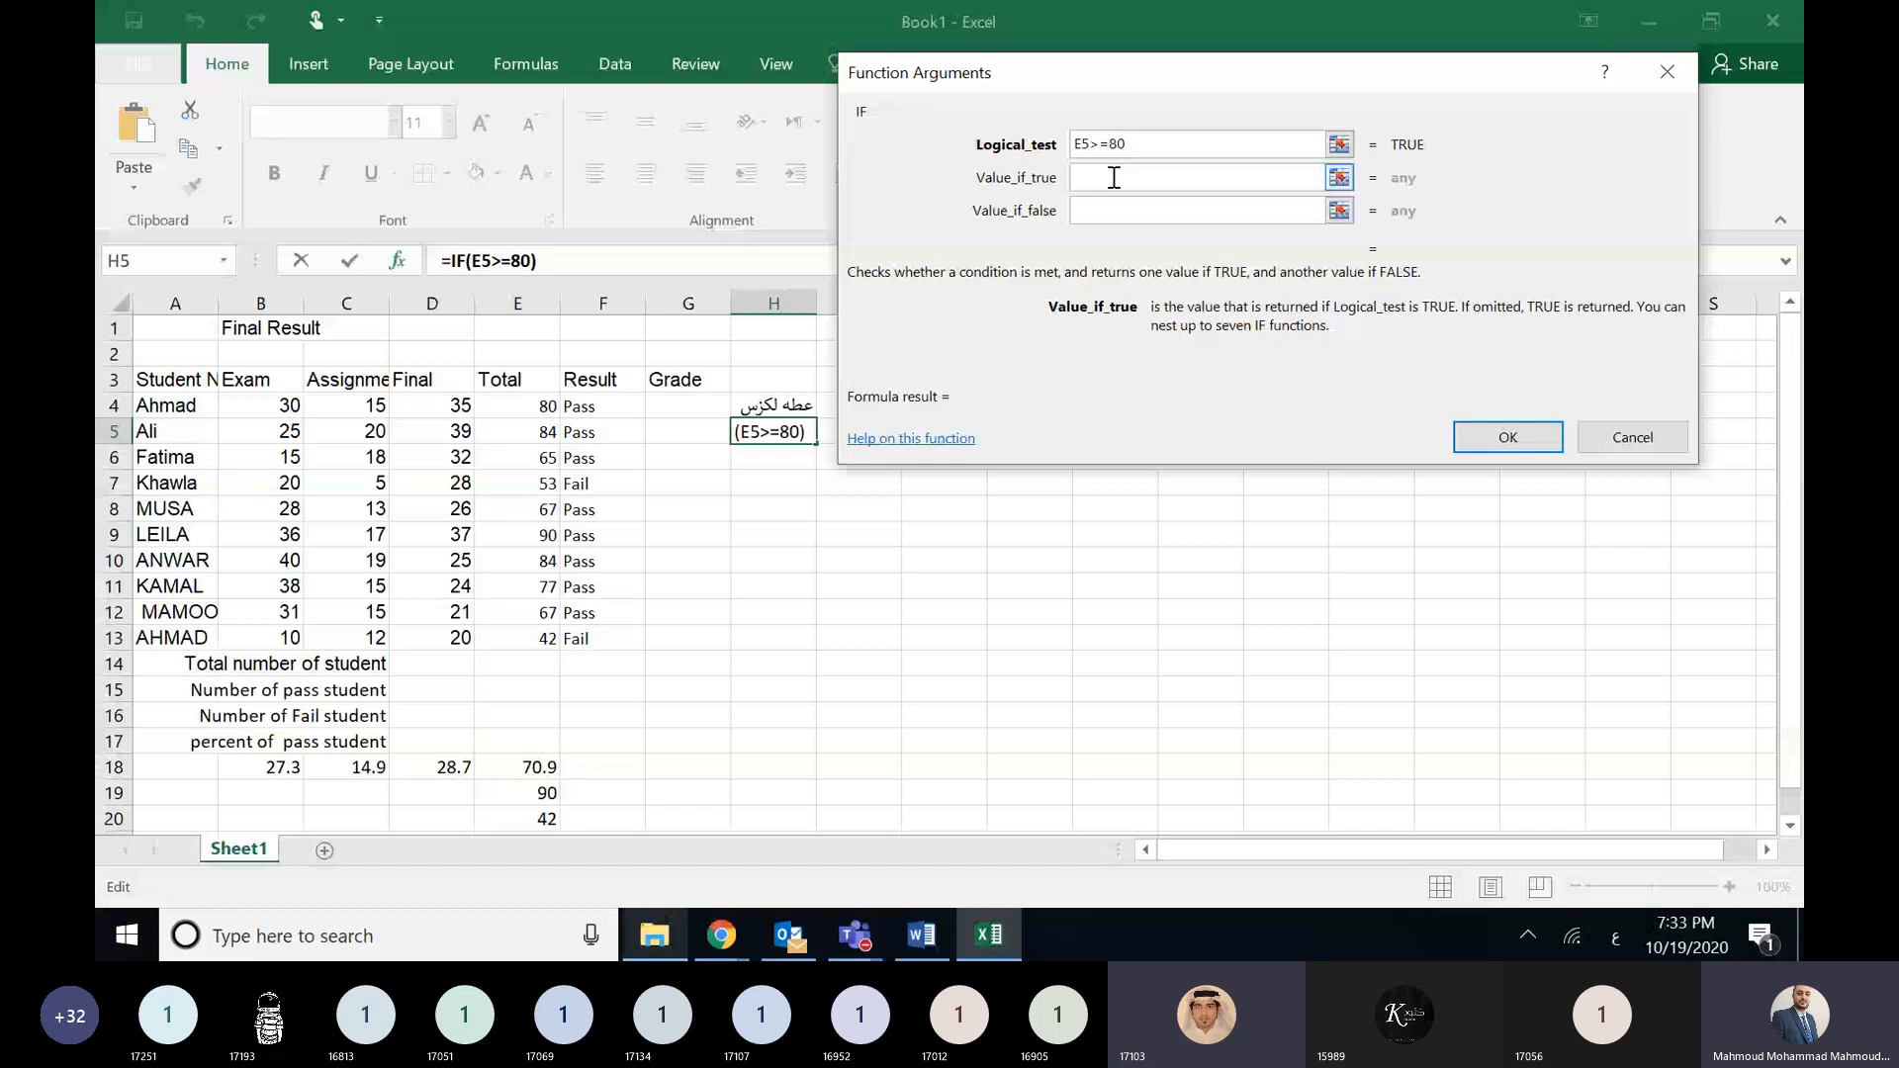
pyautogui.write('عطه بنتلي')
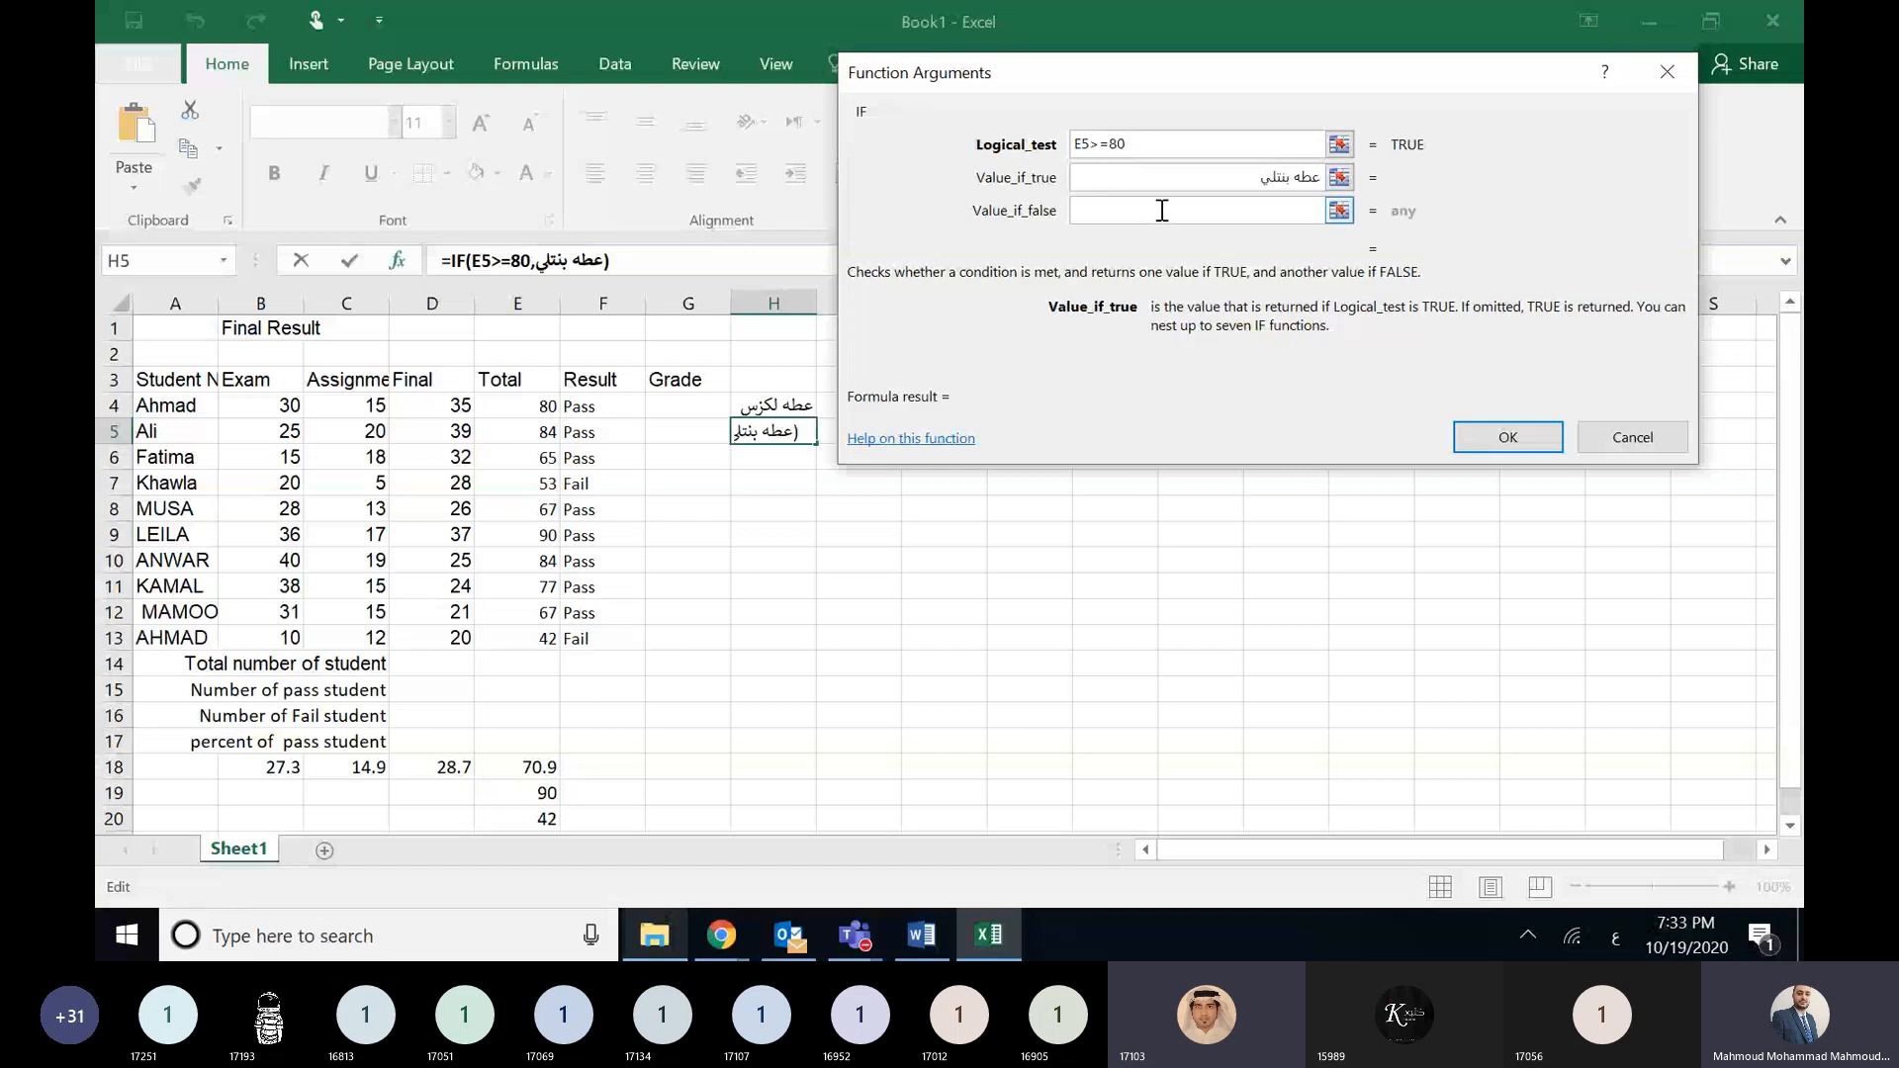
# - Set IF's value if false to عطه وردة and apply the formula to H5
pyautogui.click(1162, 211)
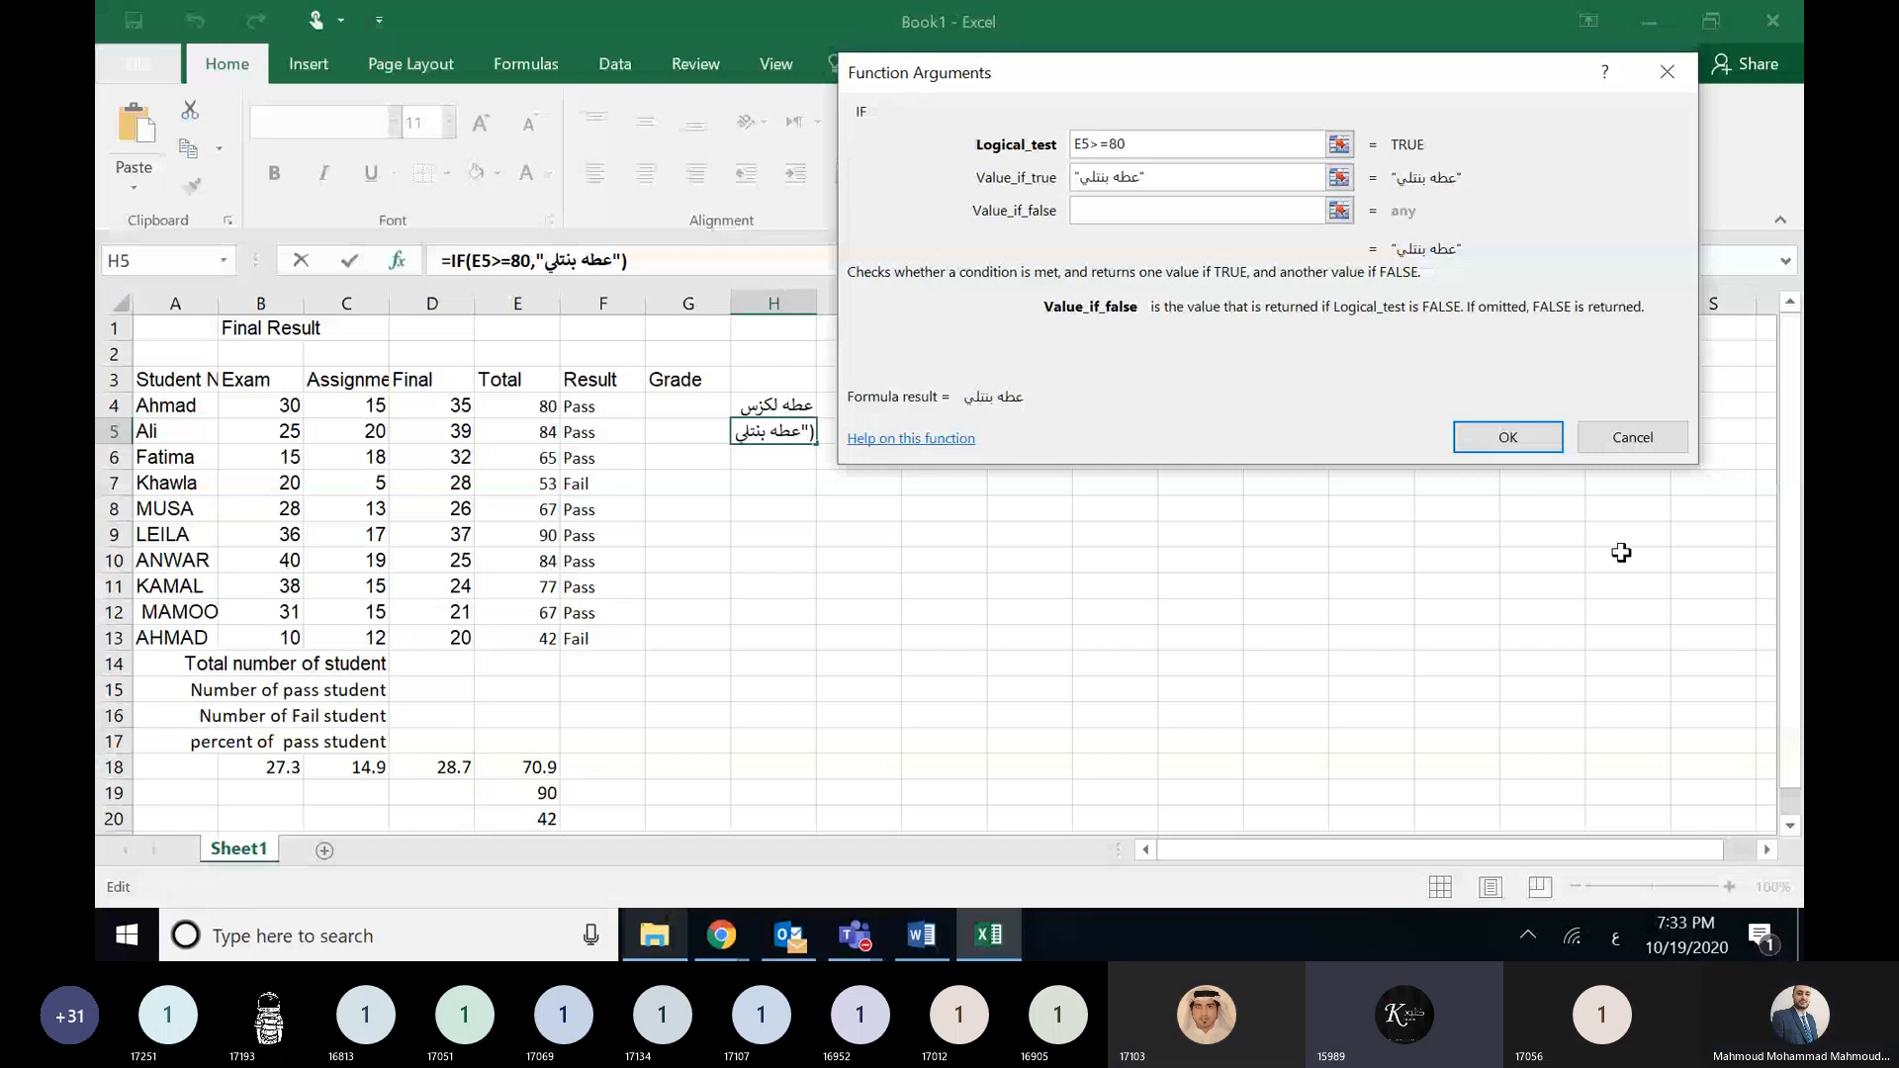
pyautogui.write('عط')
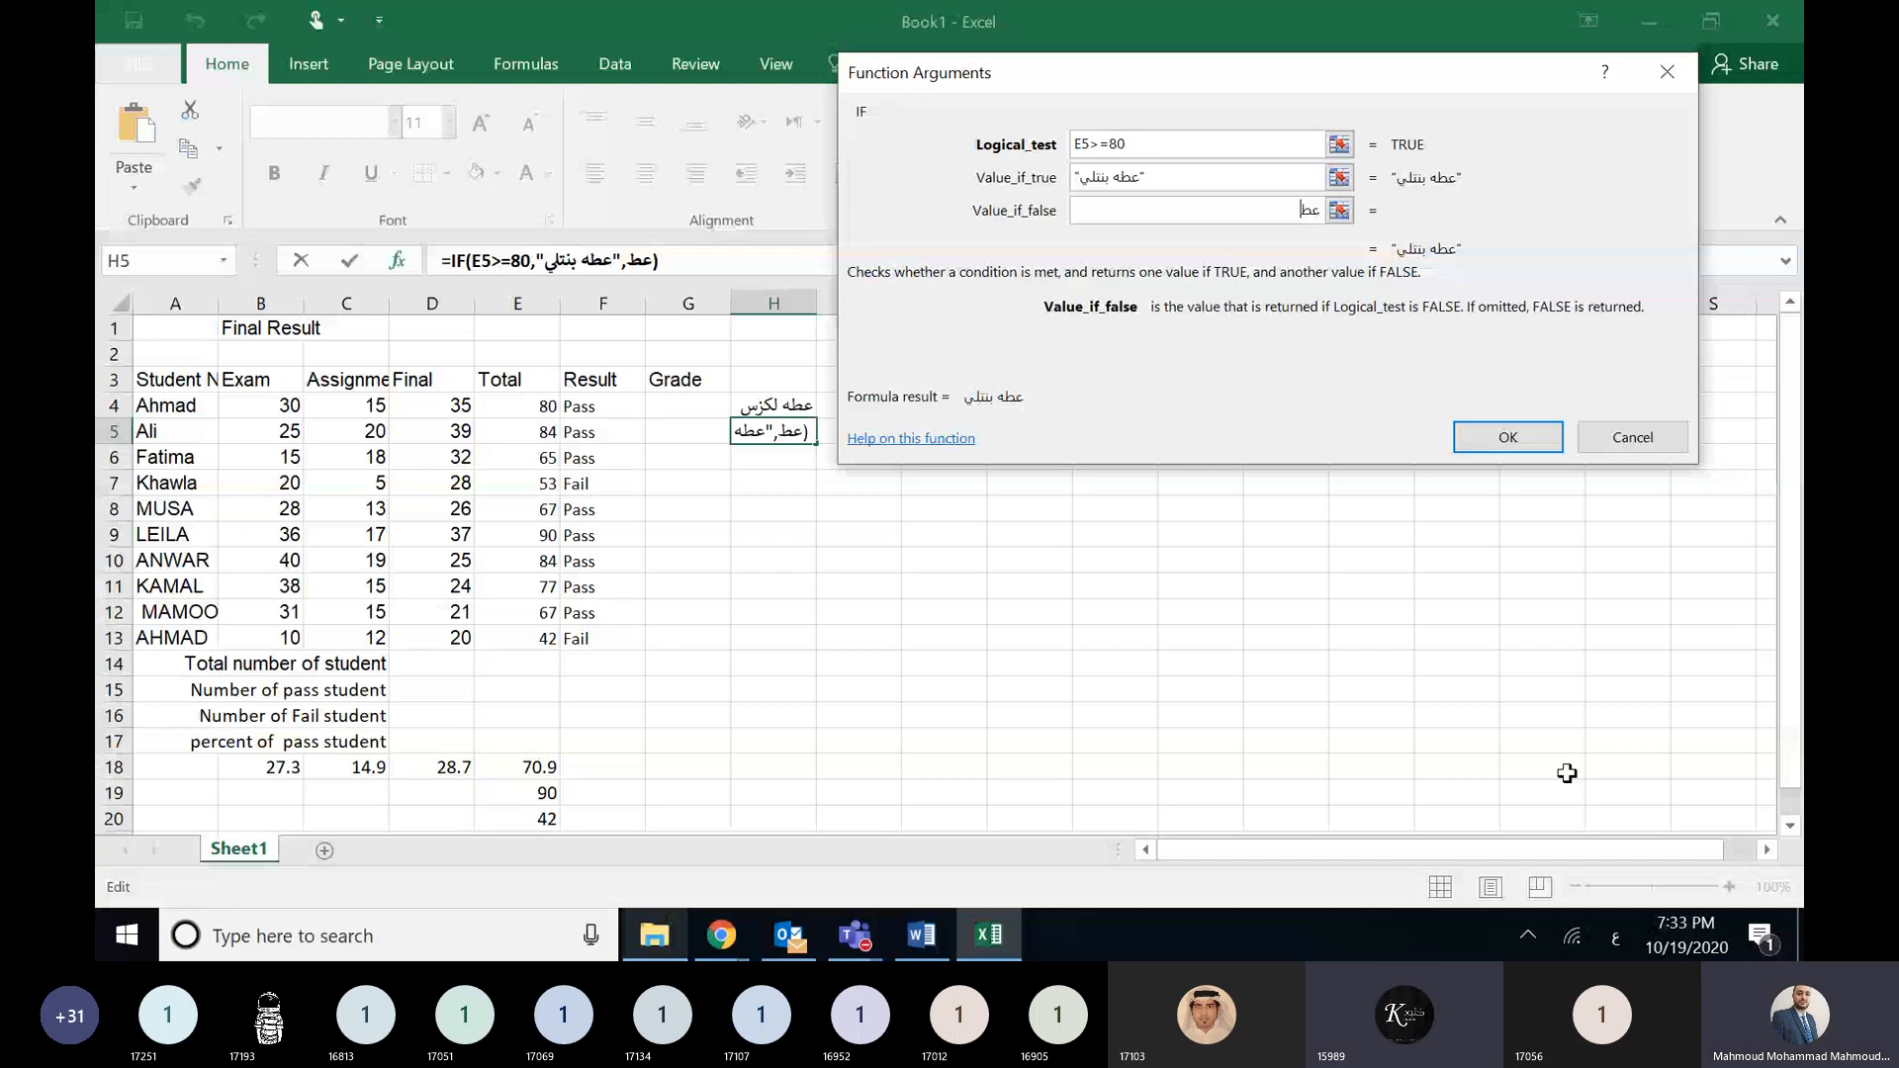
pyautogui.write('ه دباب')
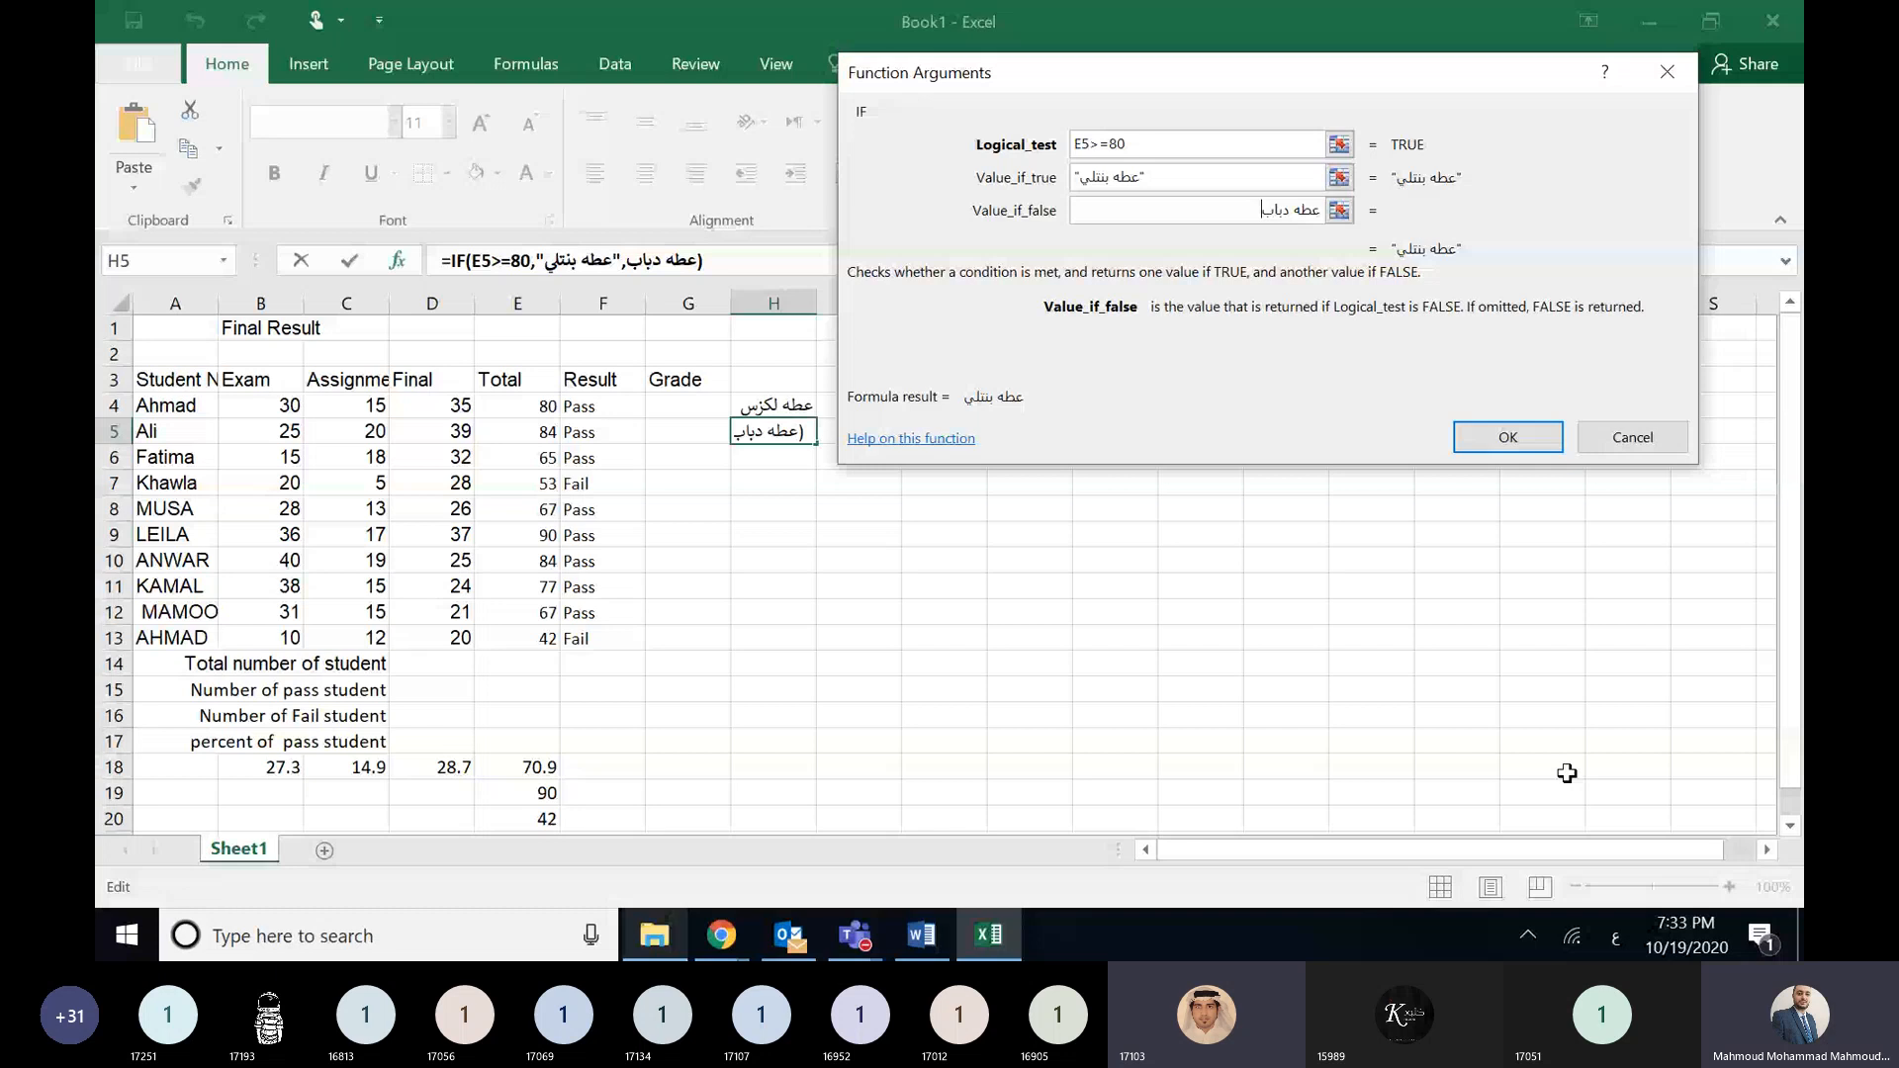
pyautogui.press('BackSpace')
pyautogui.press('BackSpace')
pyautogui.click(1430, 455)
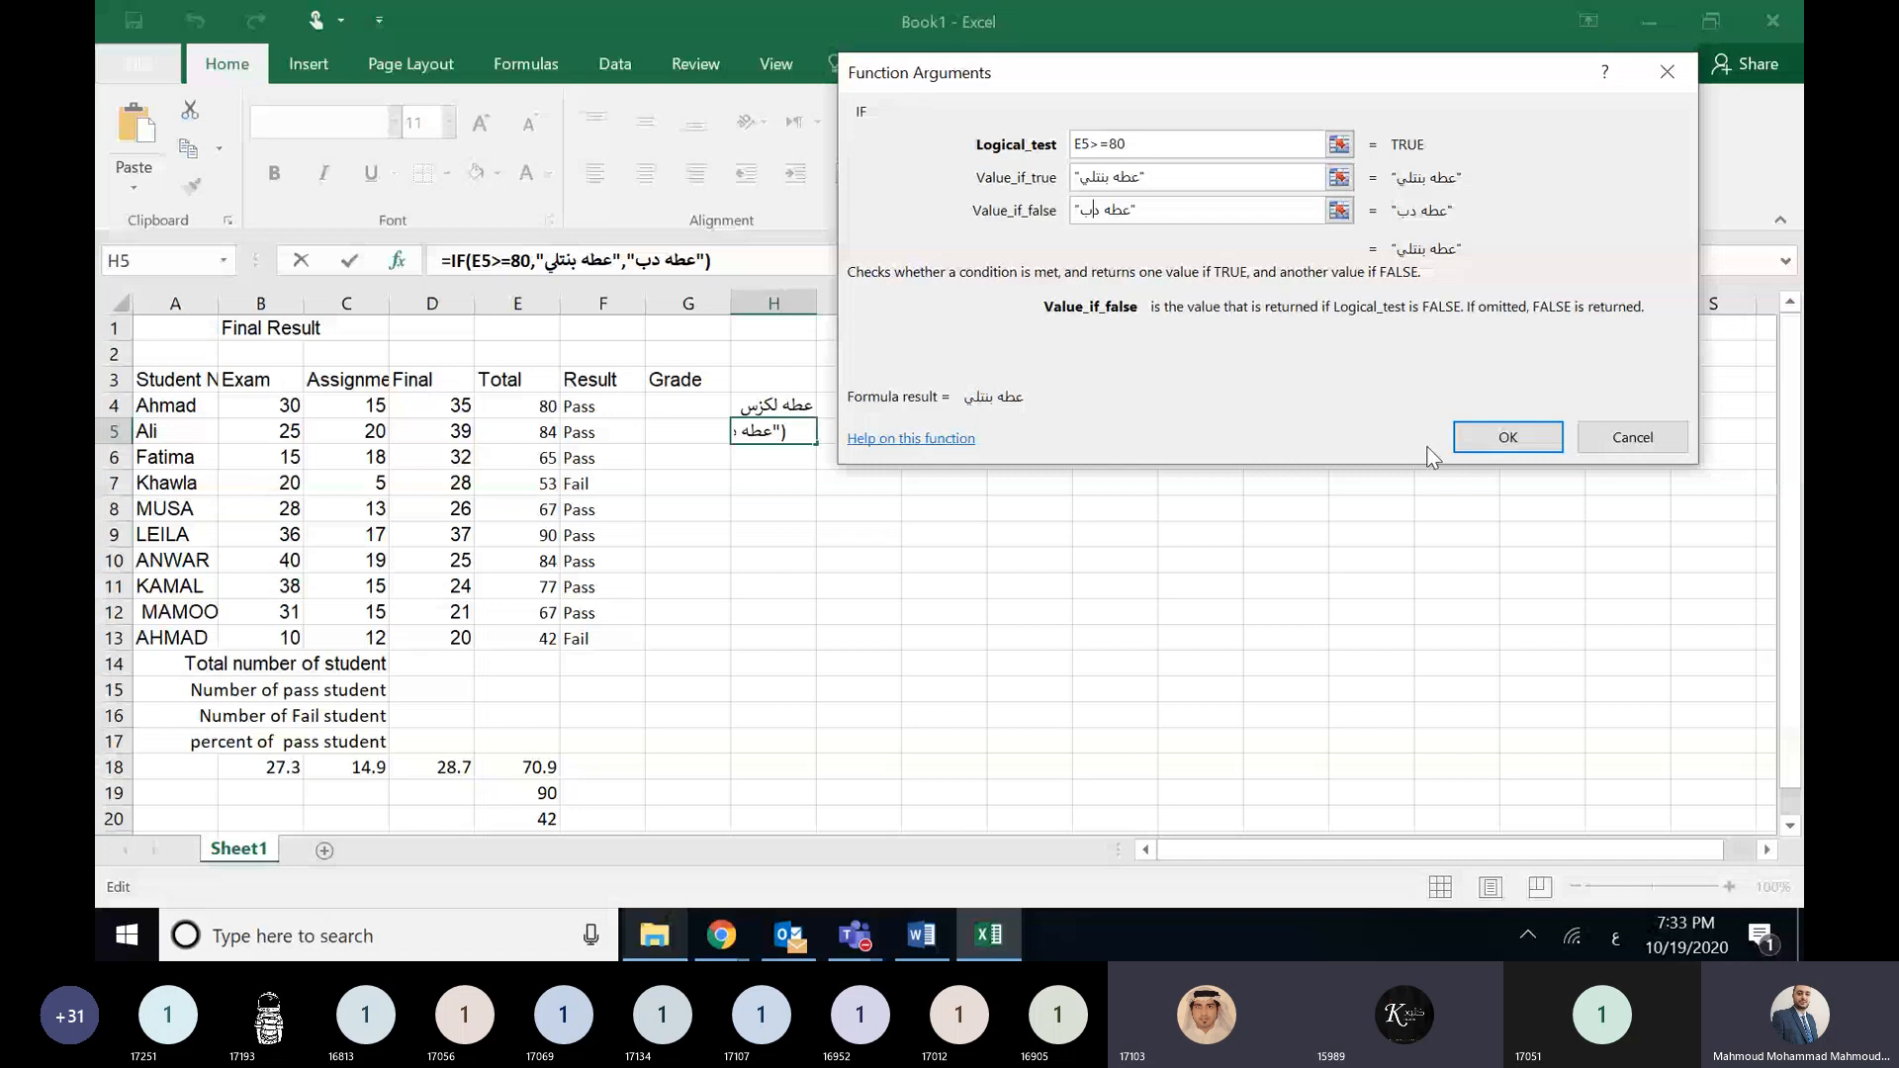
pyautogui.press('BackSpace')
pyautogui.press('BackSpace')
pyautogui.write('وردة')
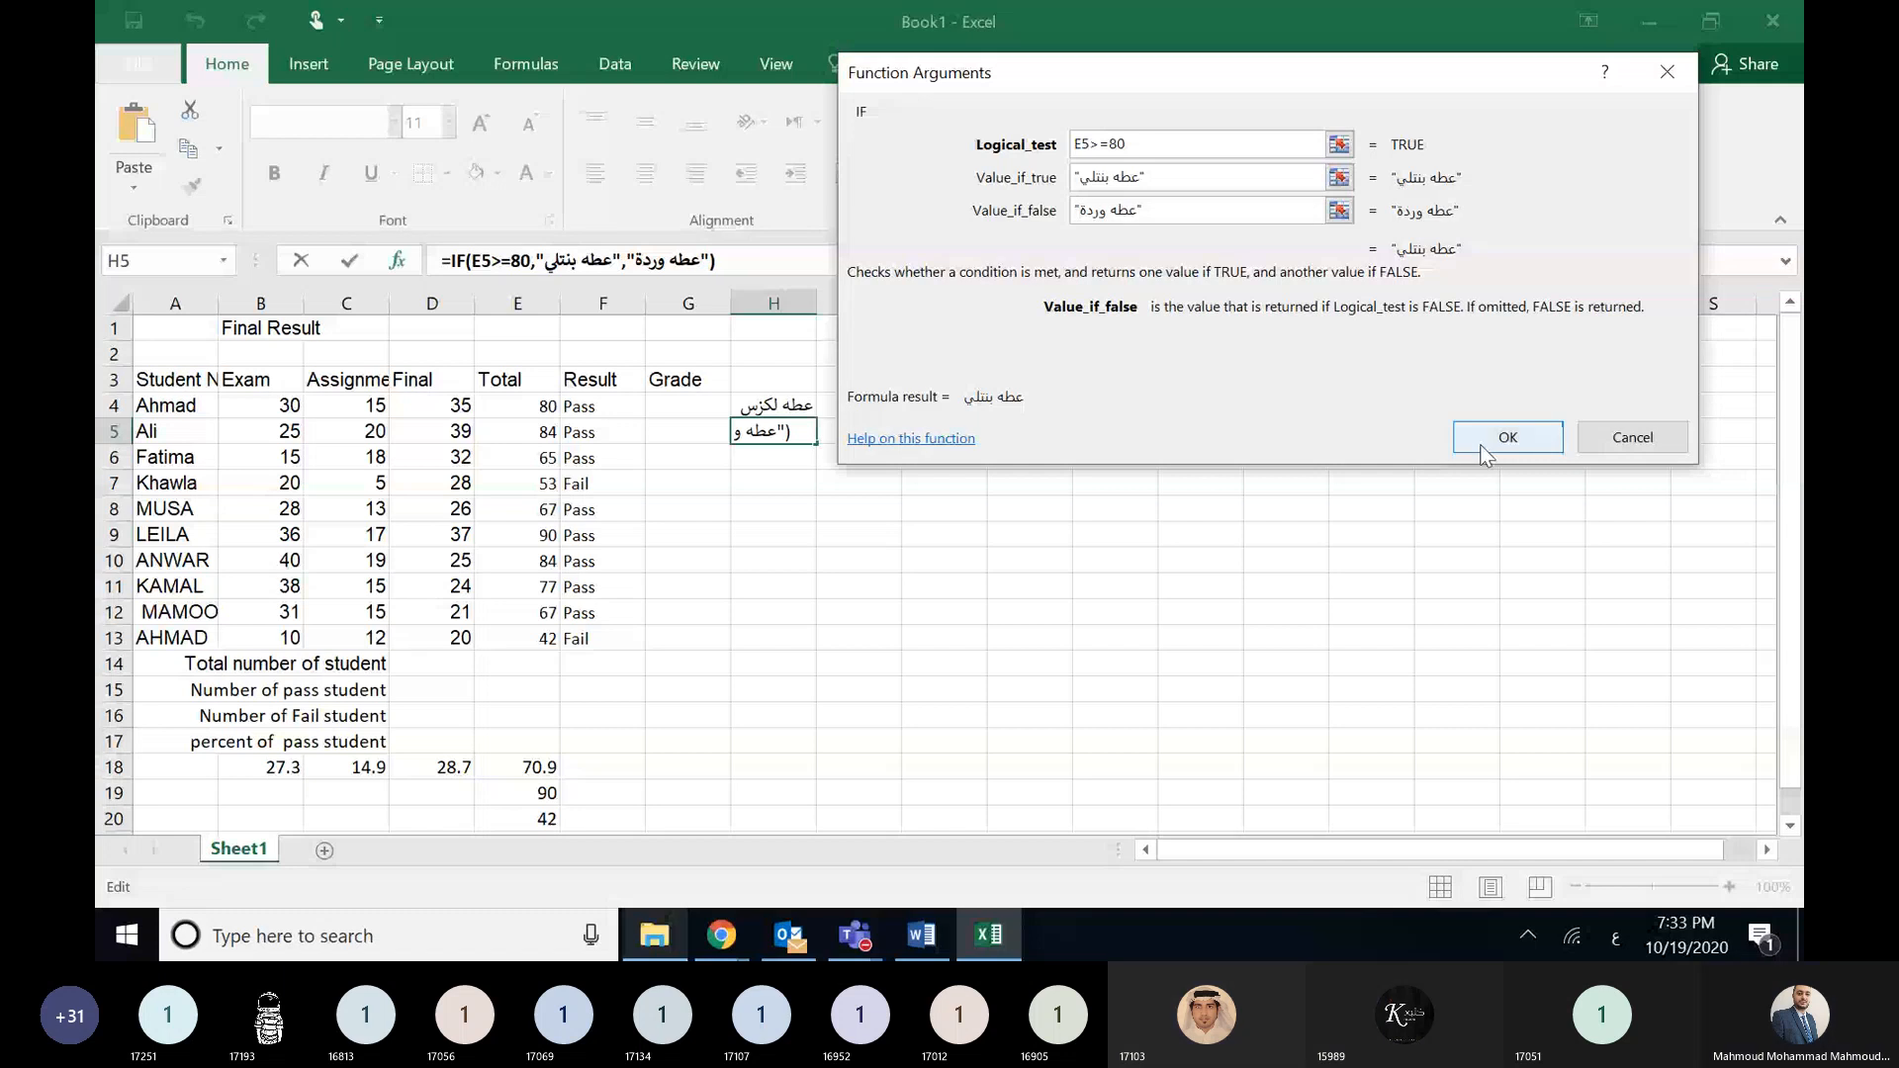
pyautogui.click(1483, 451)
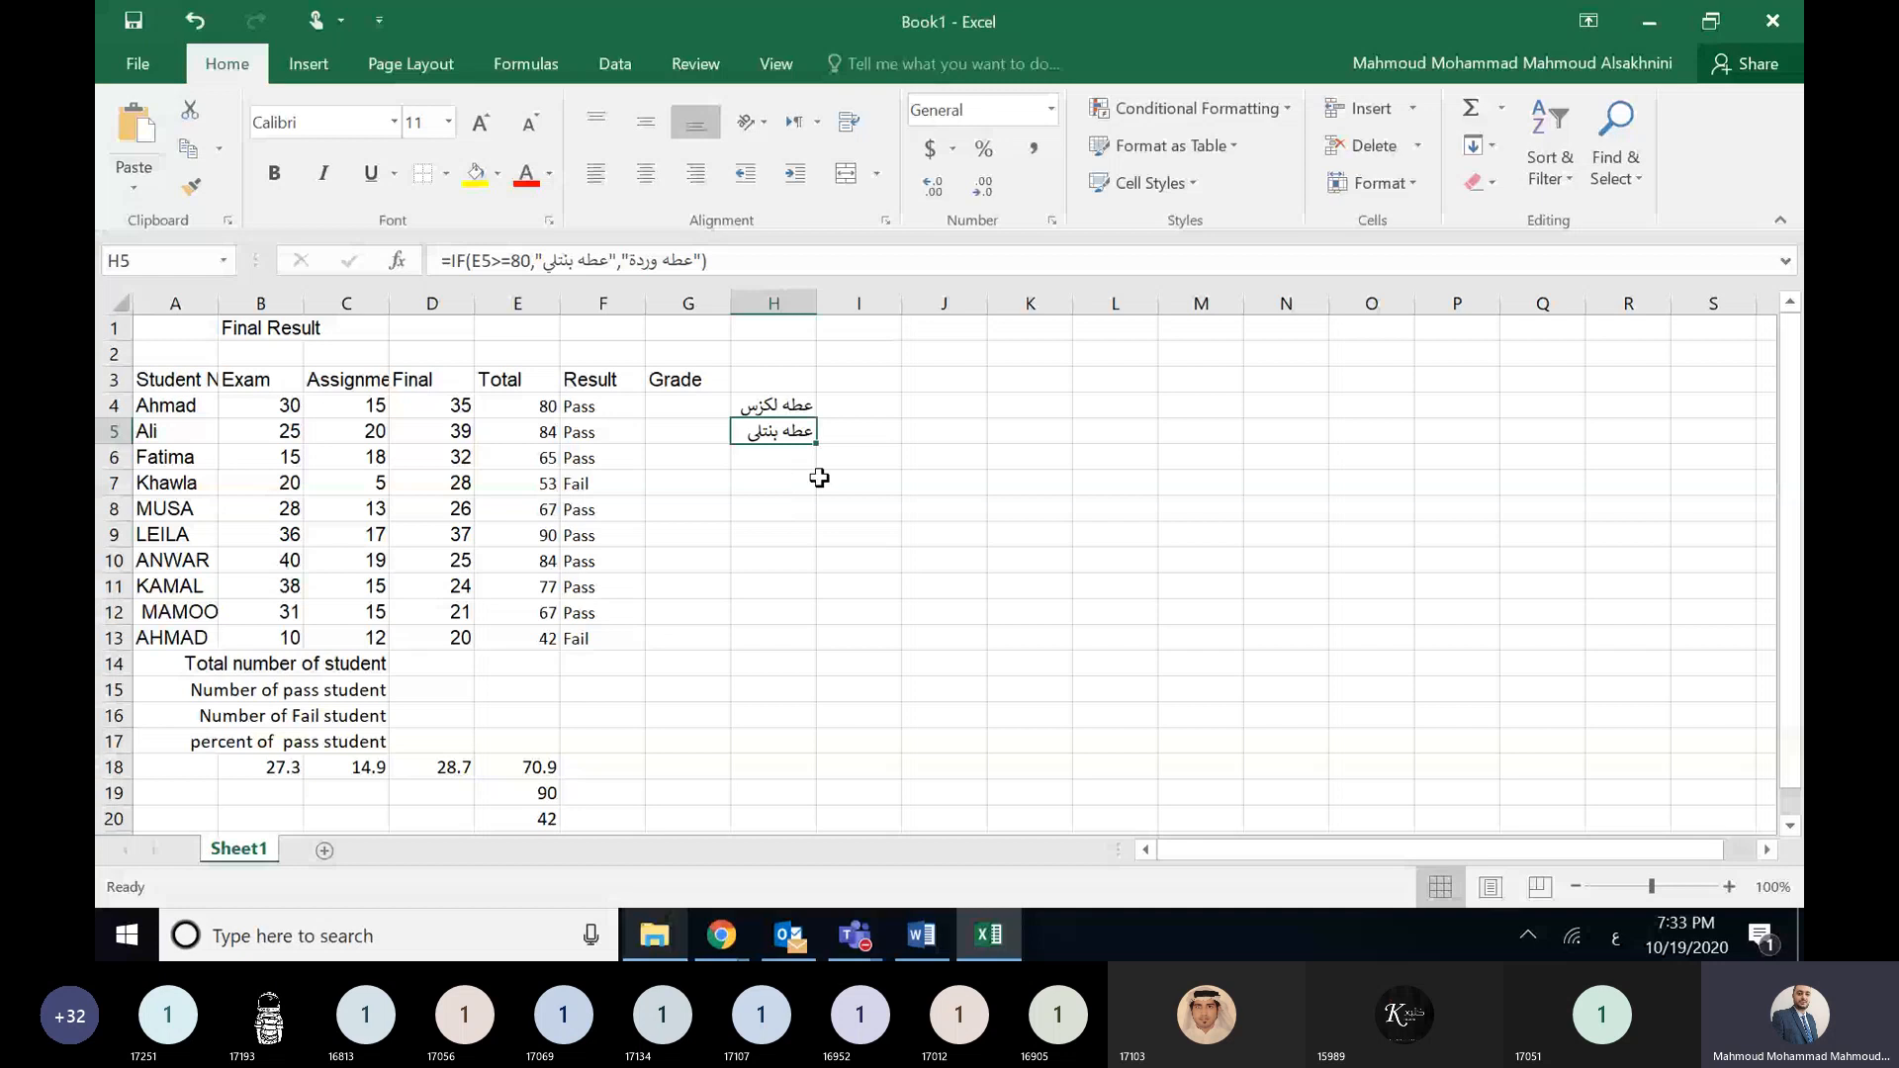
# - Copy the IF formula from H5 down through H13
pyautogui.click(789, 407)
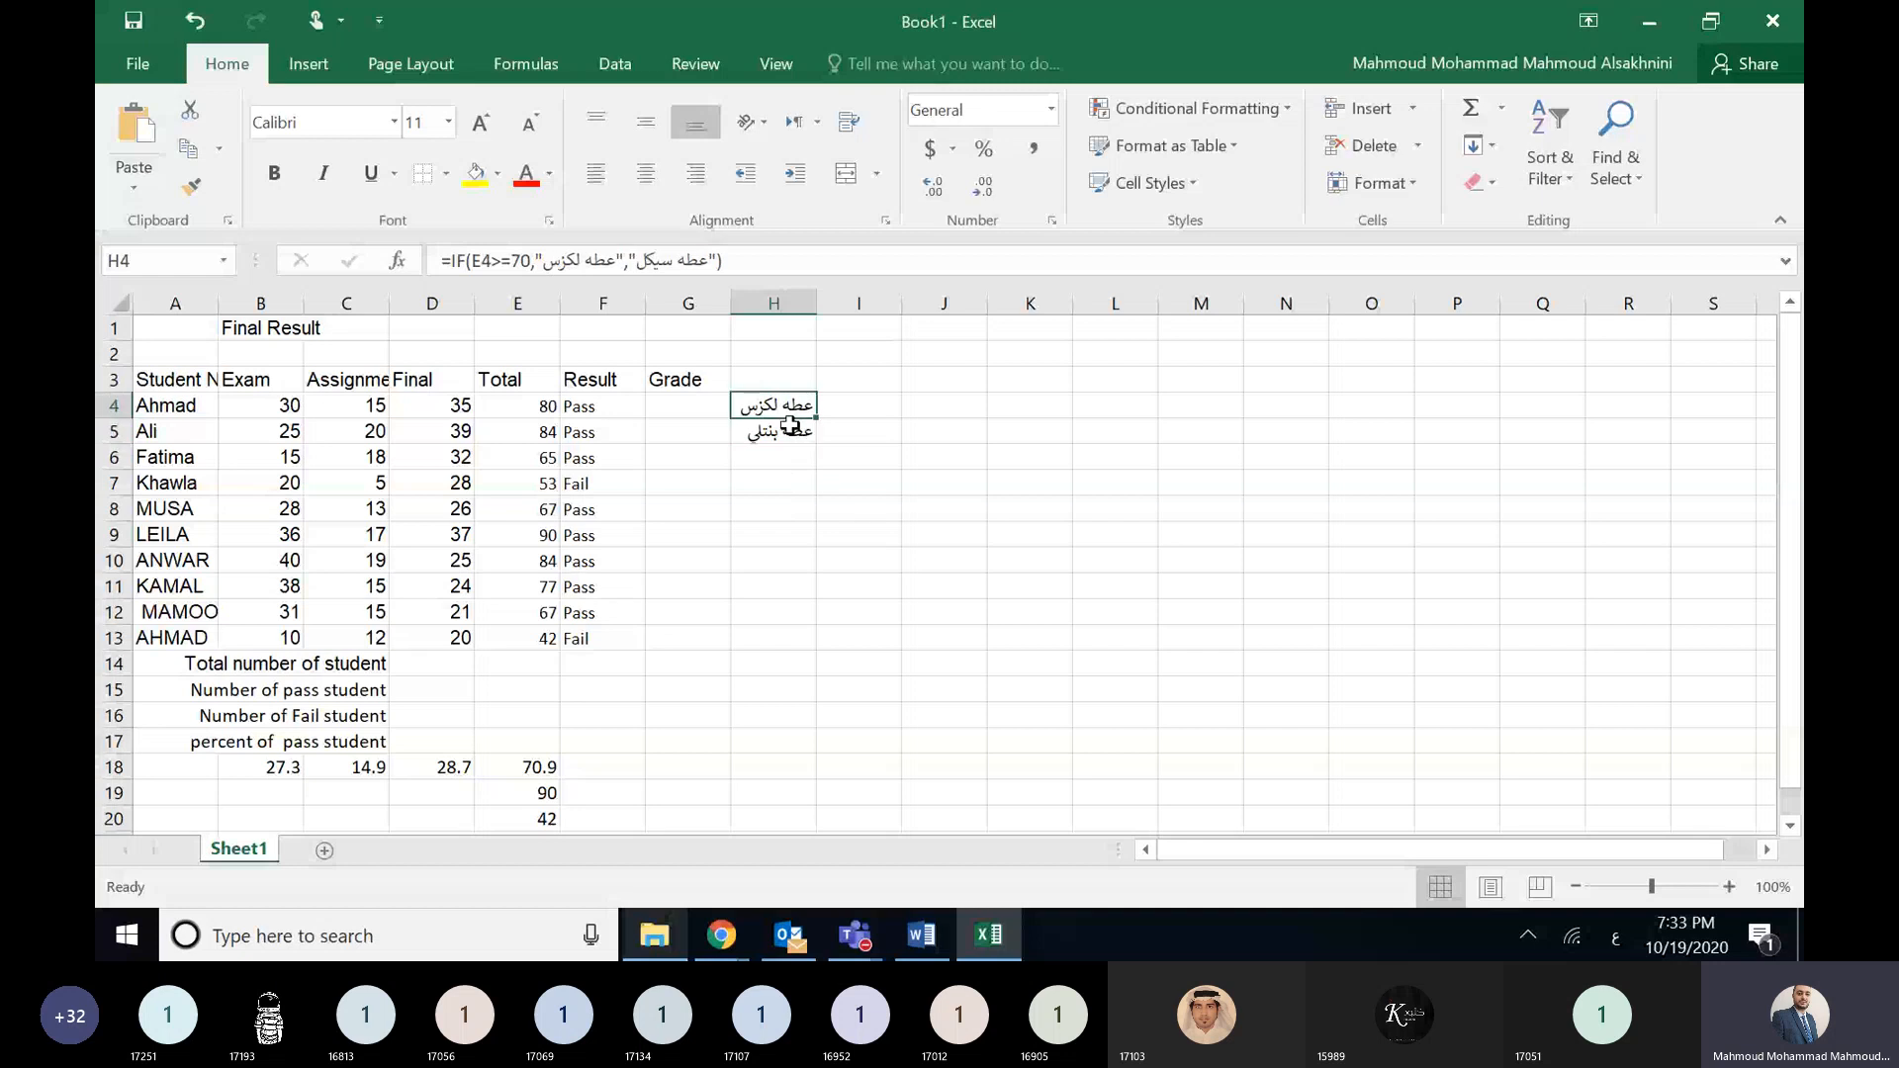
pyautogui.click(791, 429)
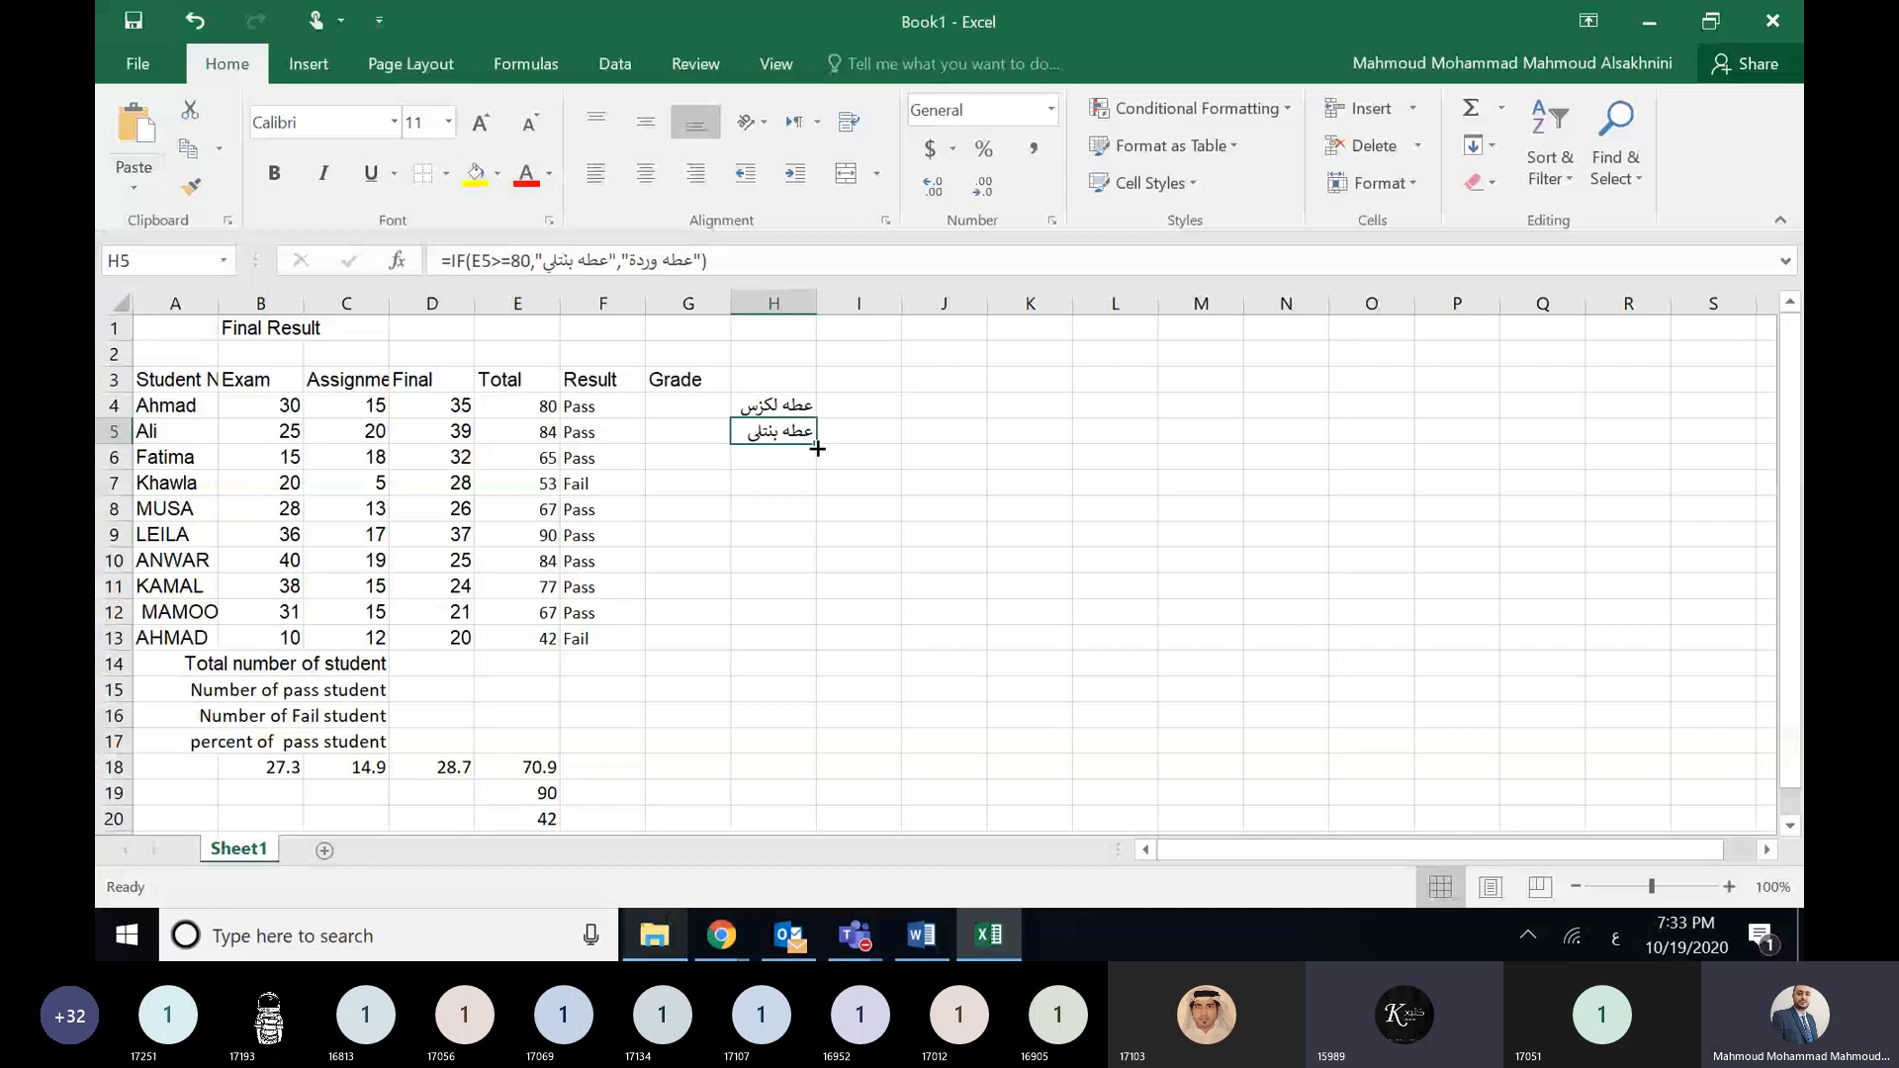
pyautogui.moveTo(816, 448); pyautogui.dragTo(817, 638)
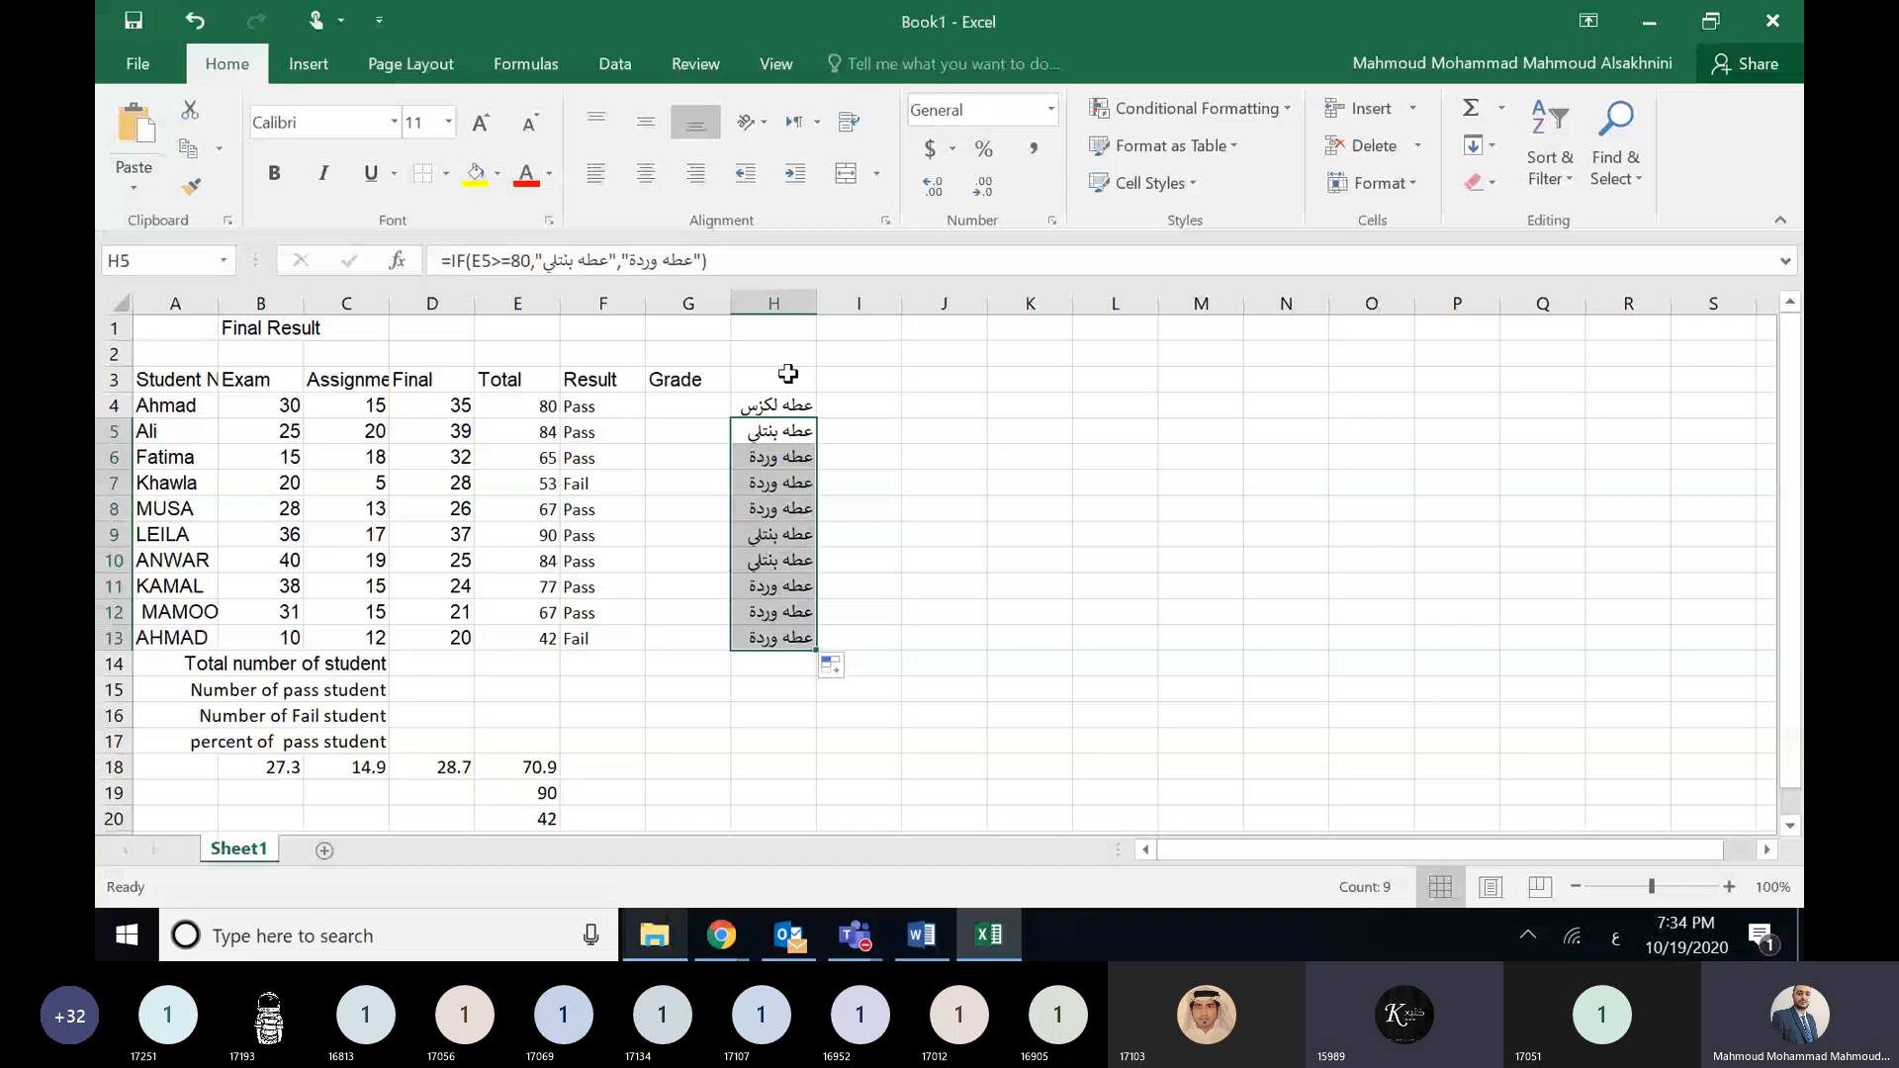
# - Clear the IF results from H4:H13 and check the exercise instructions in the Word document, returning to the Excel workbook
pyautogui.moveTo(776, 406); pyautogui.dragTo(776, 651)
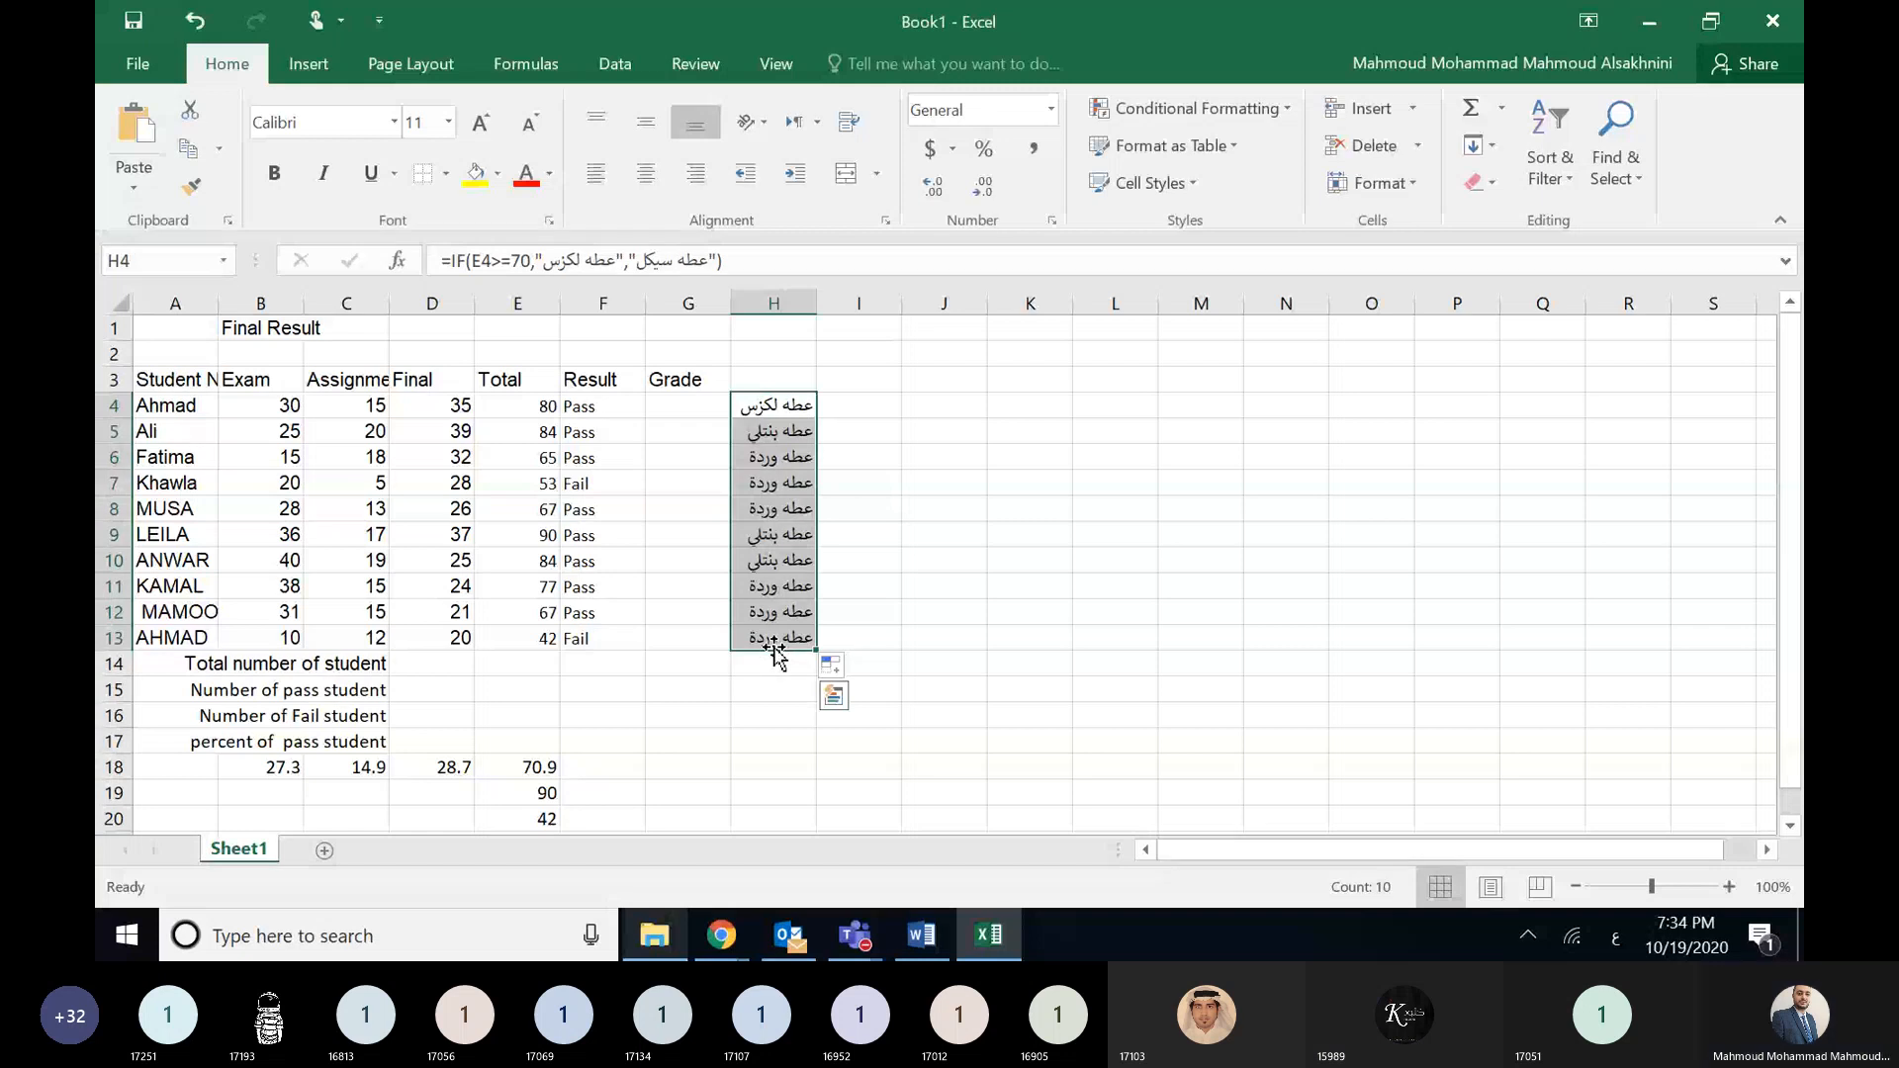
pyautogui.press('Delete')
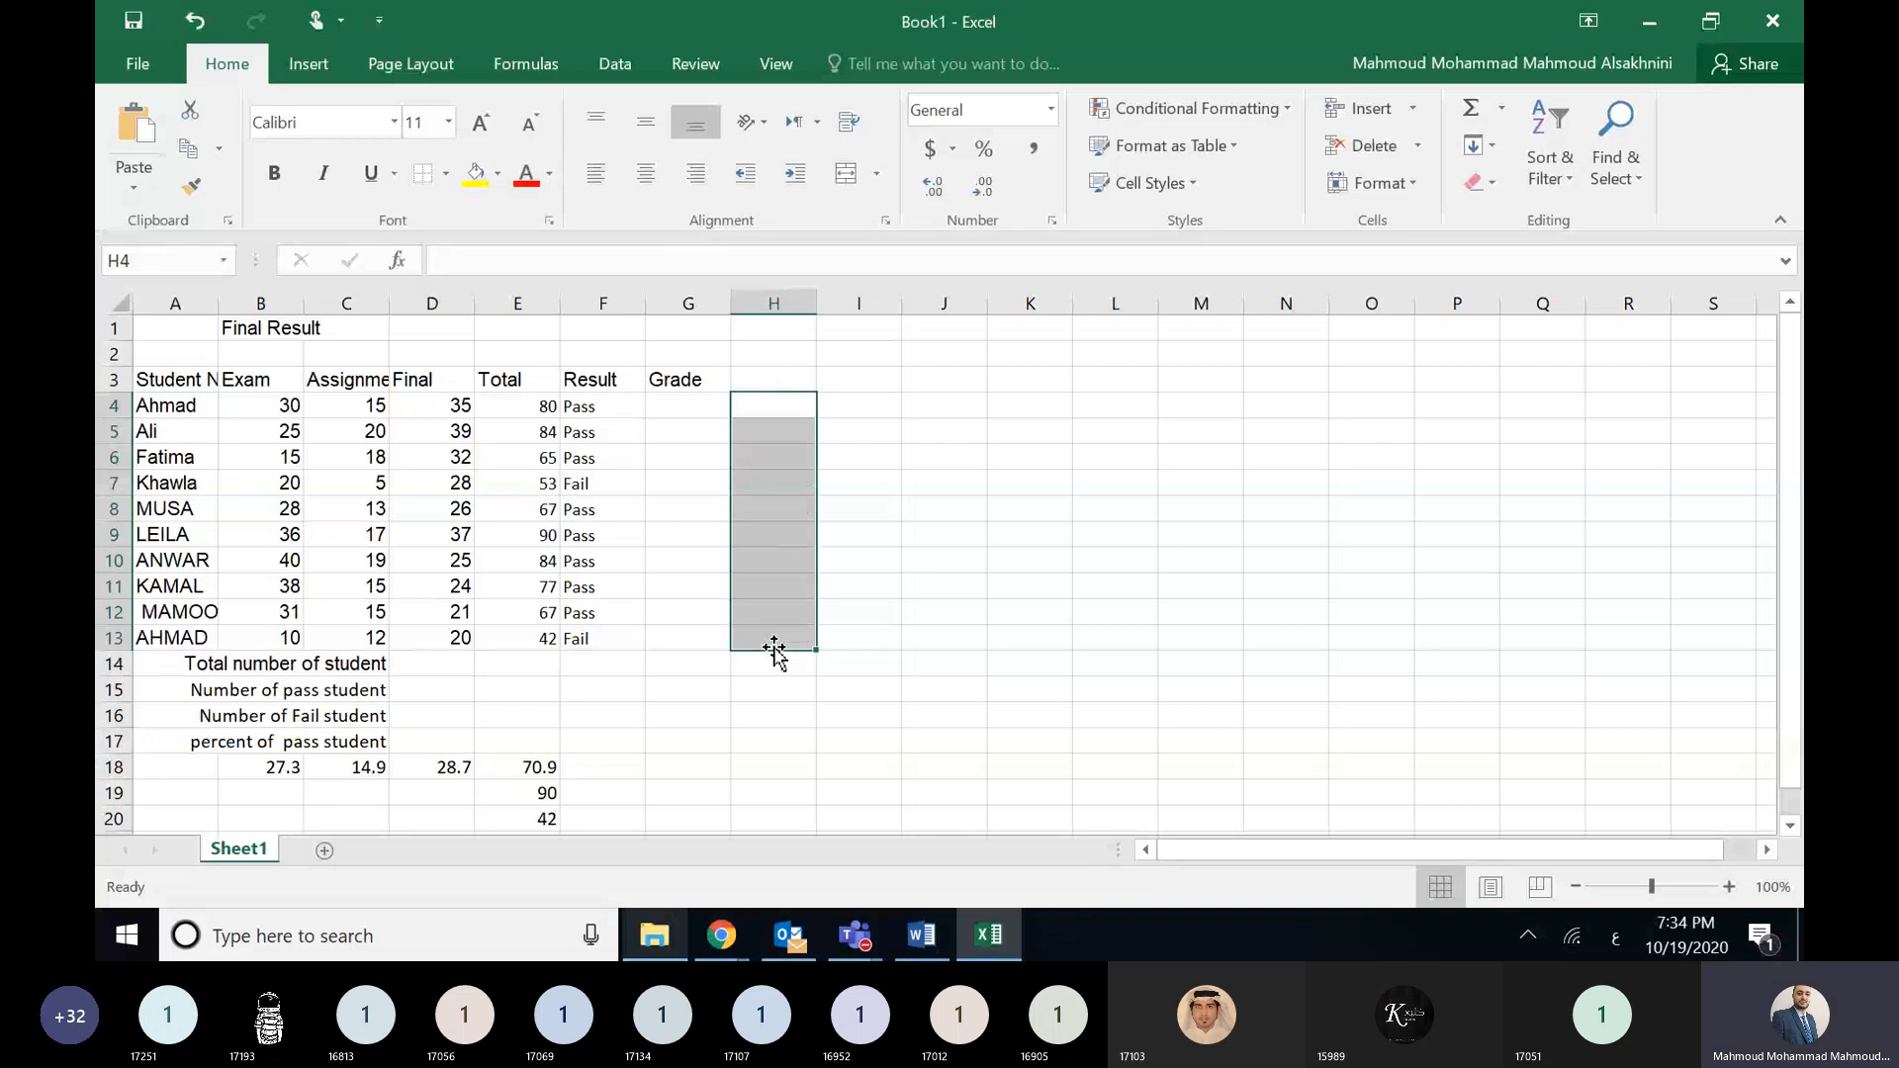
pyautogui.click(994, 927)
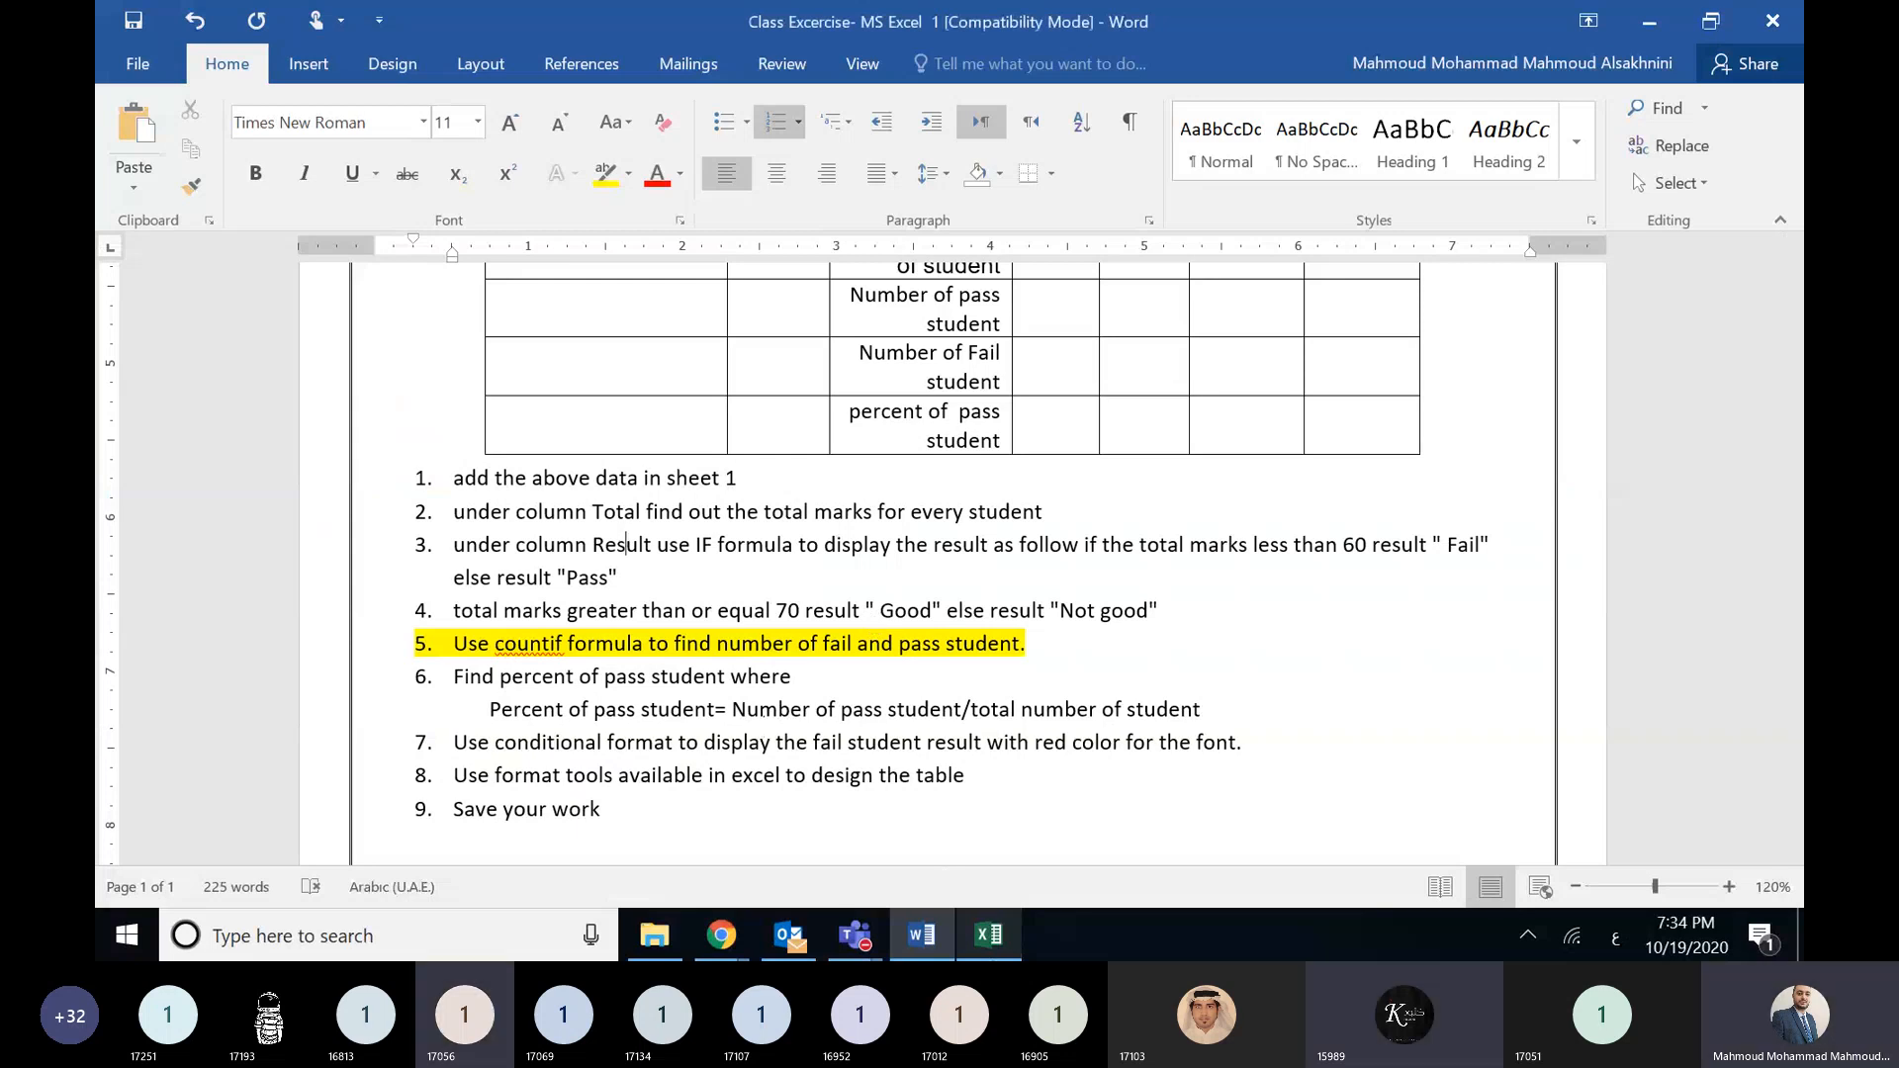
pyautogui.click(989, 936)
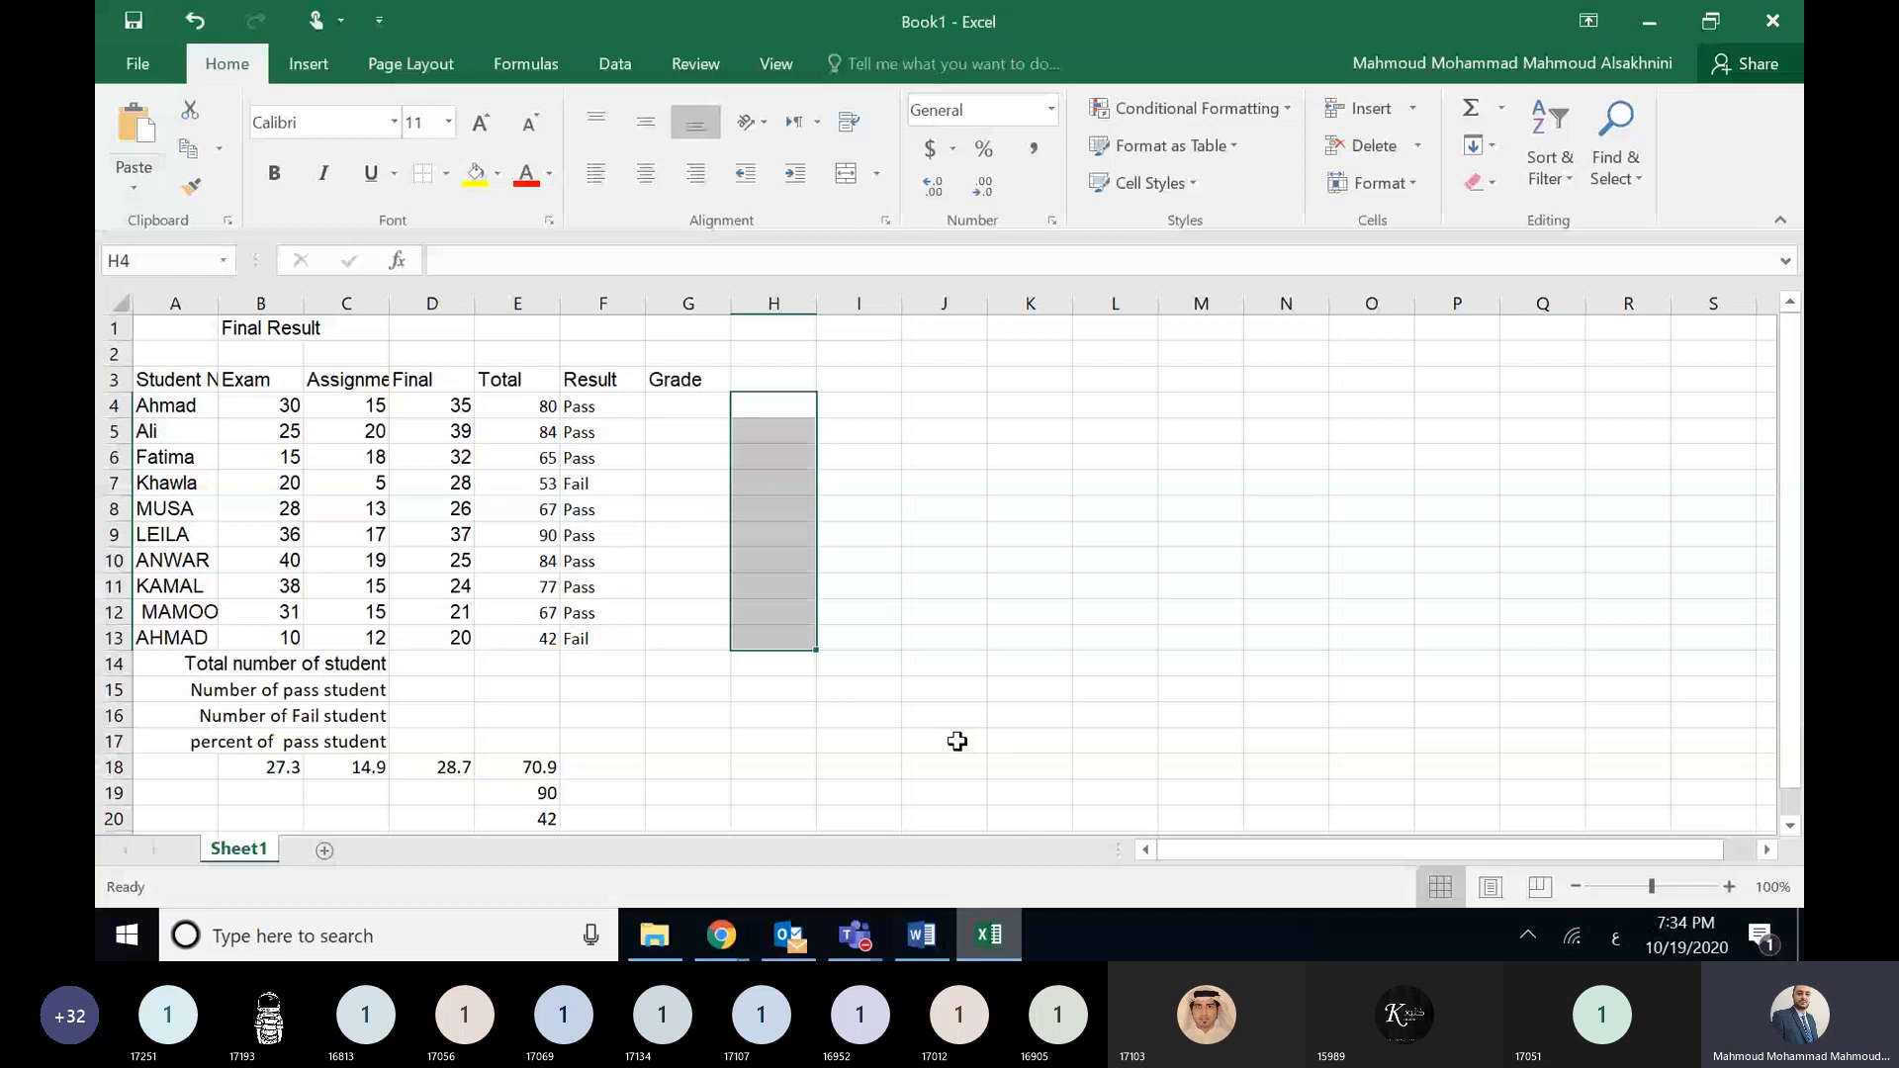
# - Review the students' total marks in E4:E13 and the formula behind the first total
pyautogui.moveTo(534, 406); pyautogui.dragTo(533, 664)
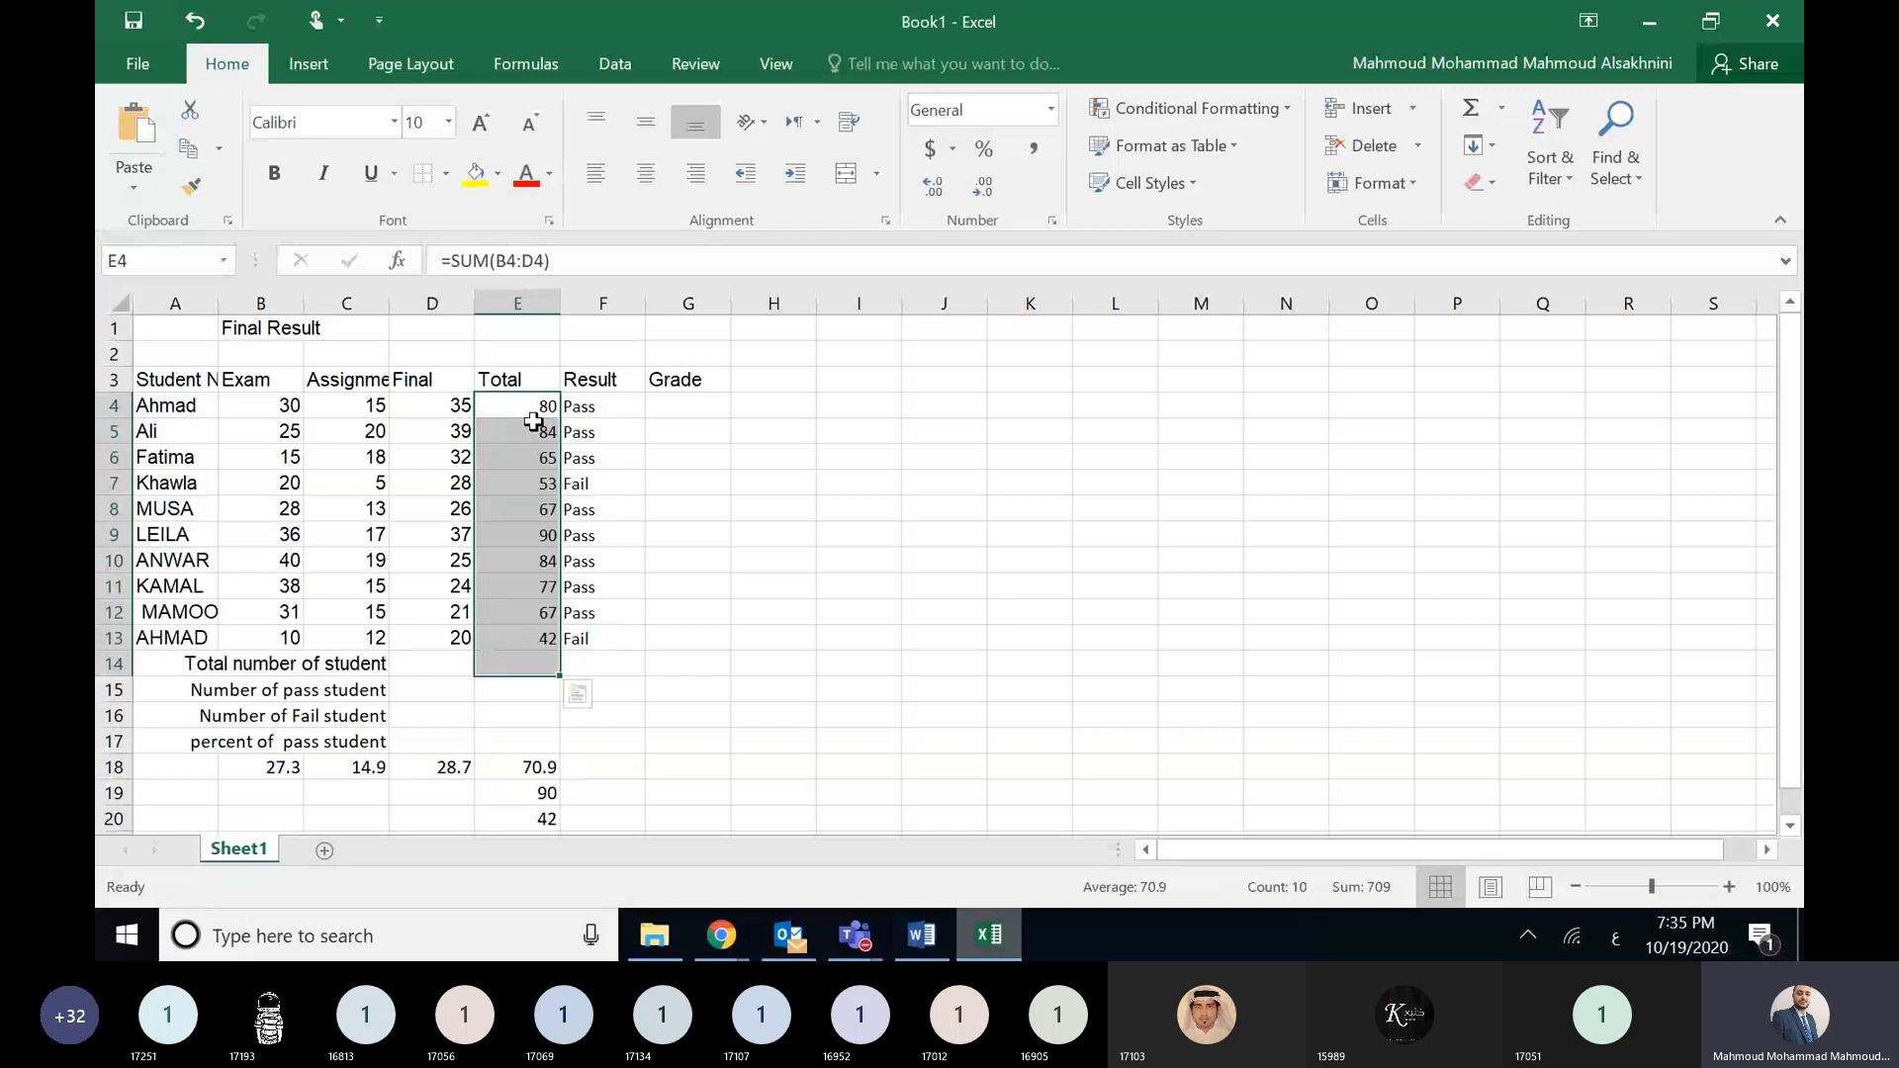
pyautogui.moveTo(534, 406); pyautogui.dragTo(544, 635)
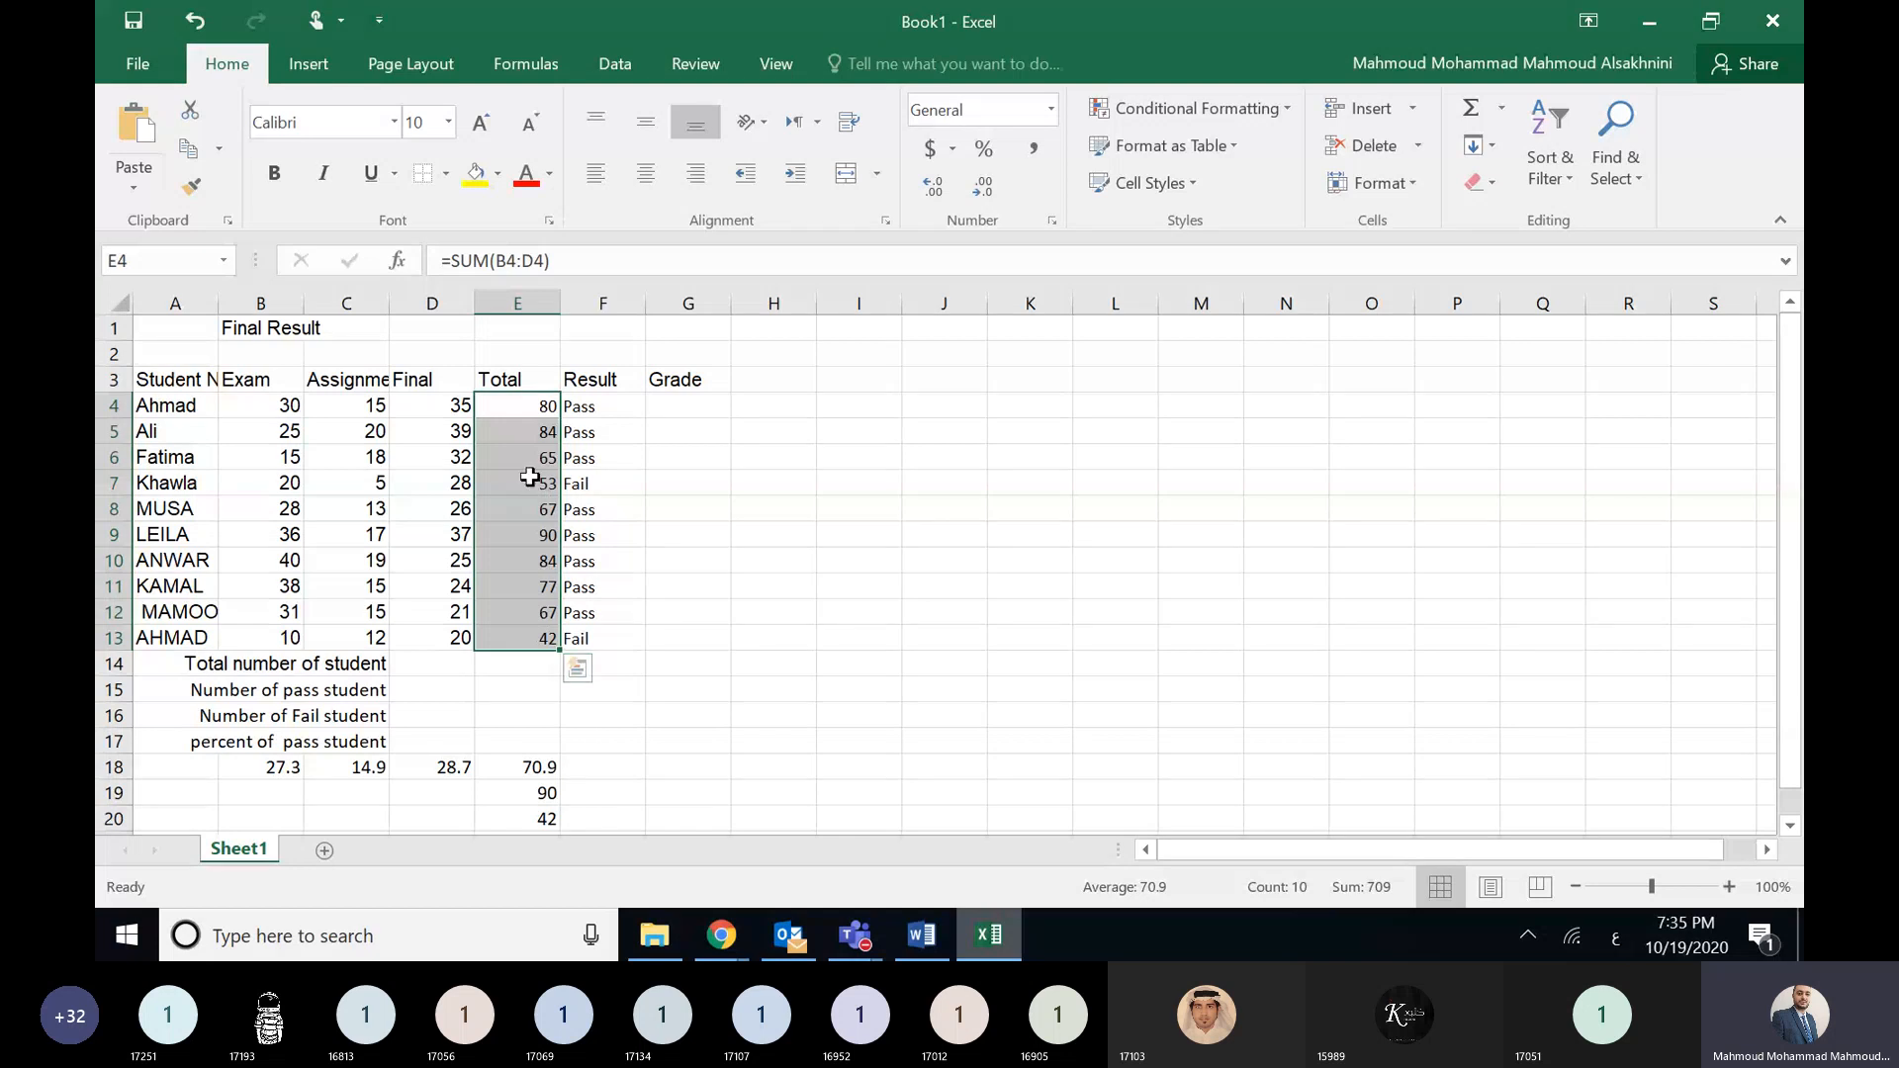
pyautogui.click(521, 407)
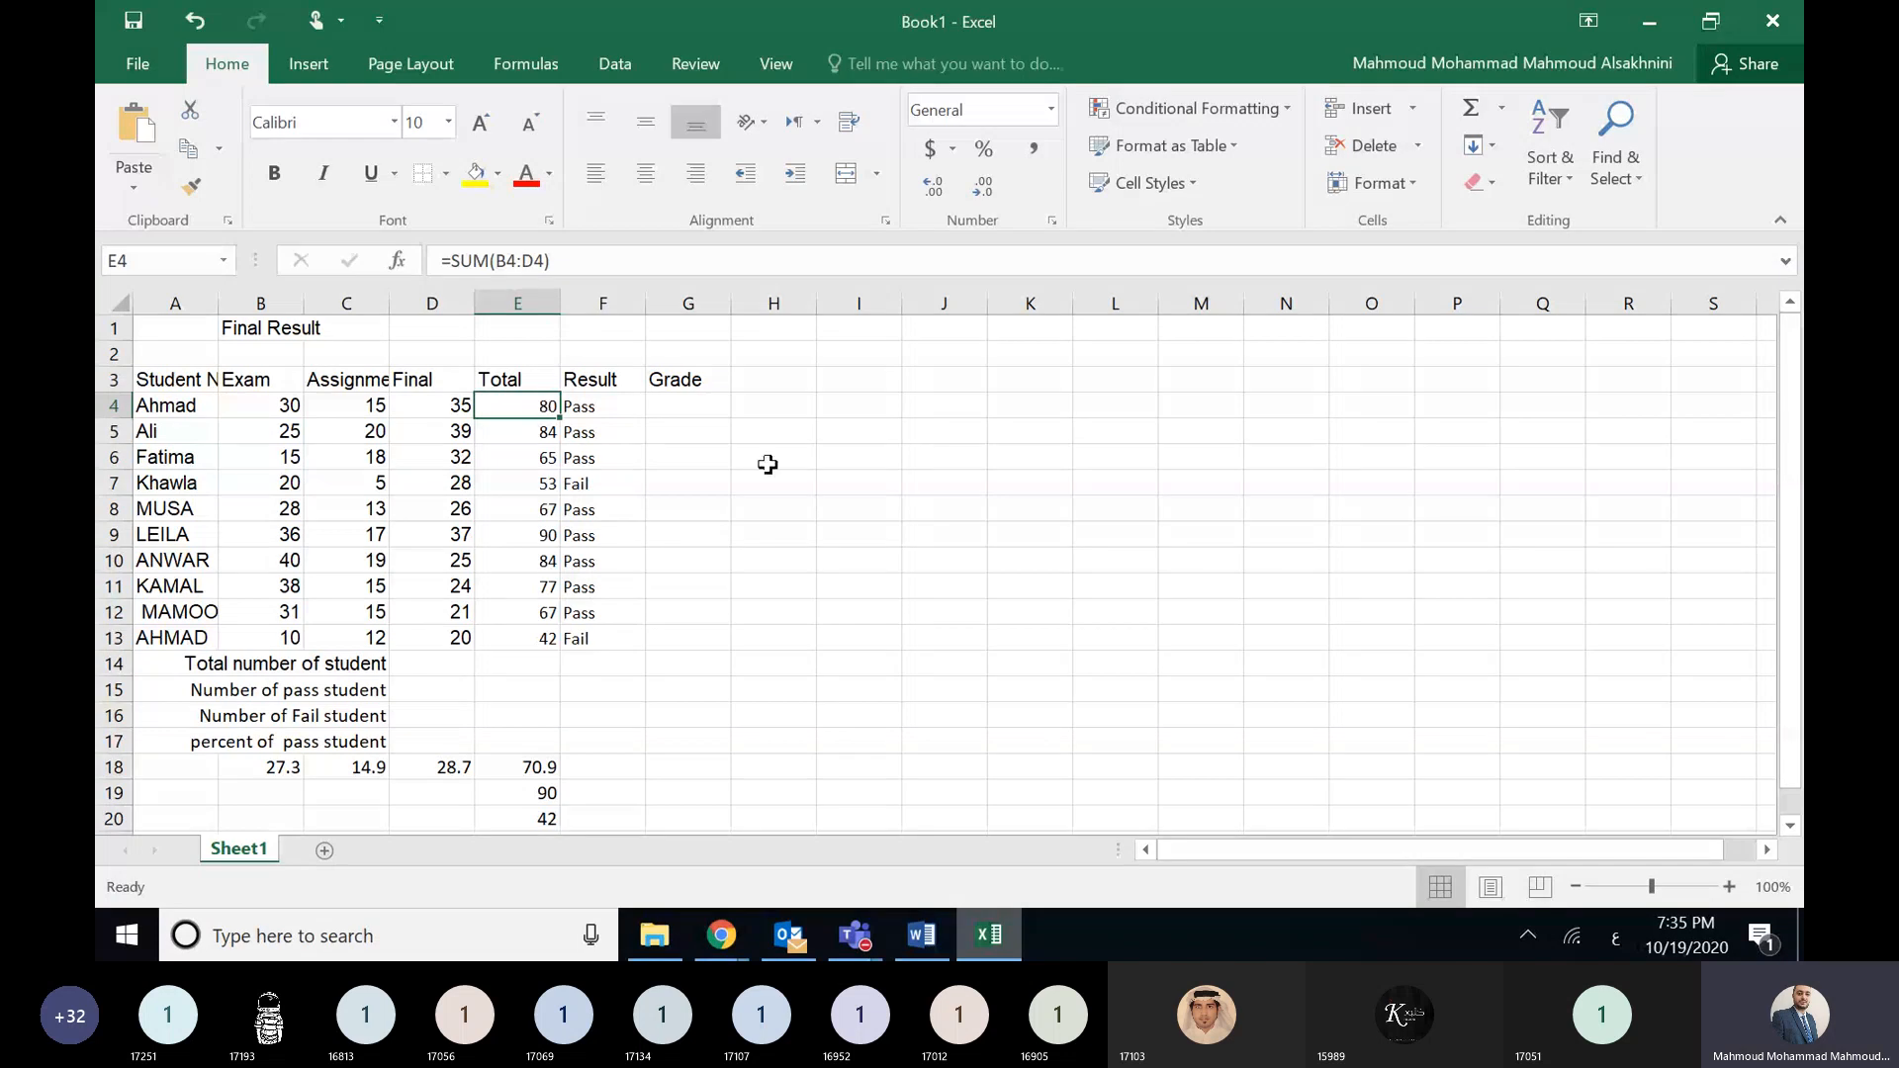
# - Start an IF function in H4 and enter E4:E1>80 as its logical test
pyautogui.click(786, 398)
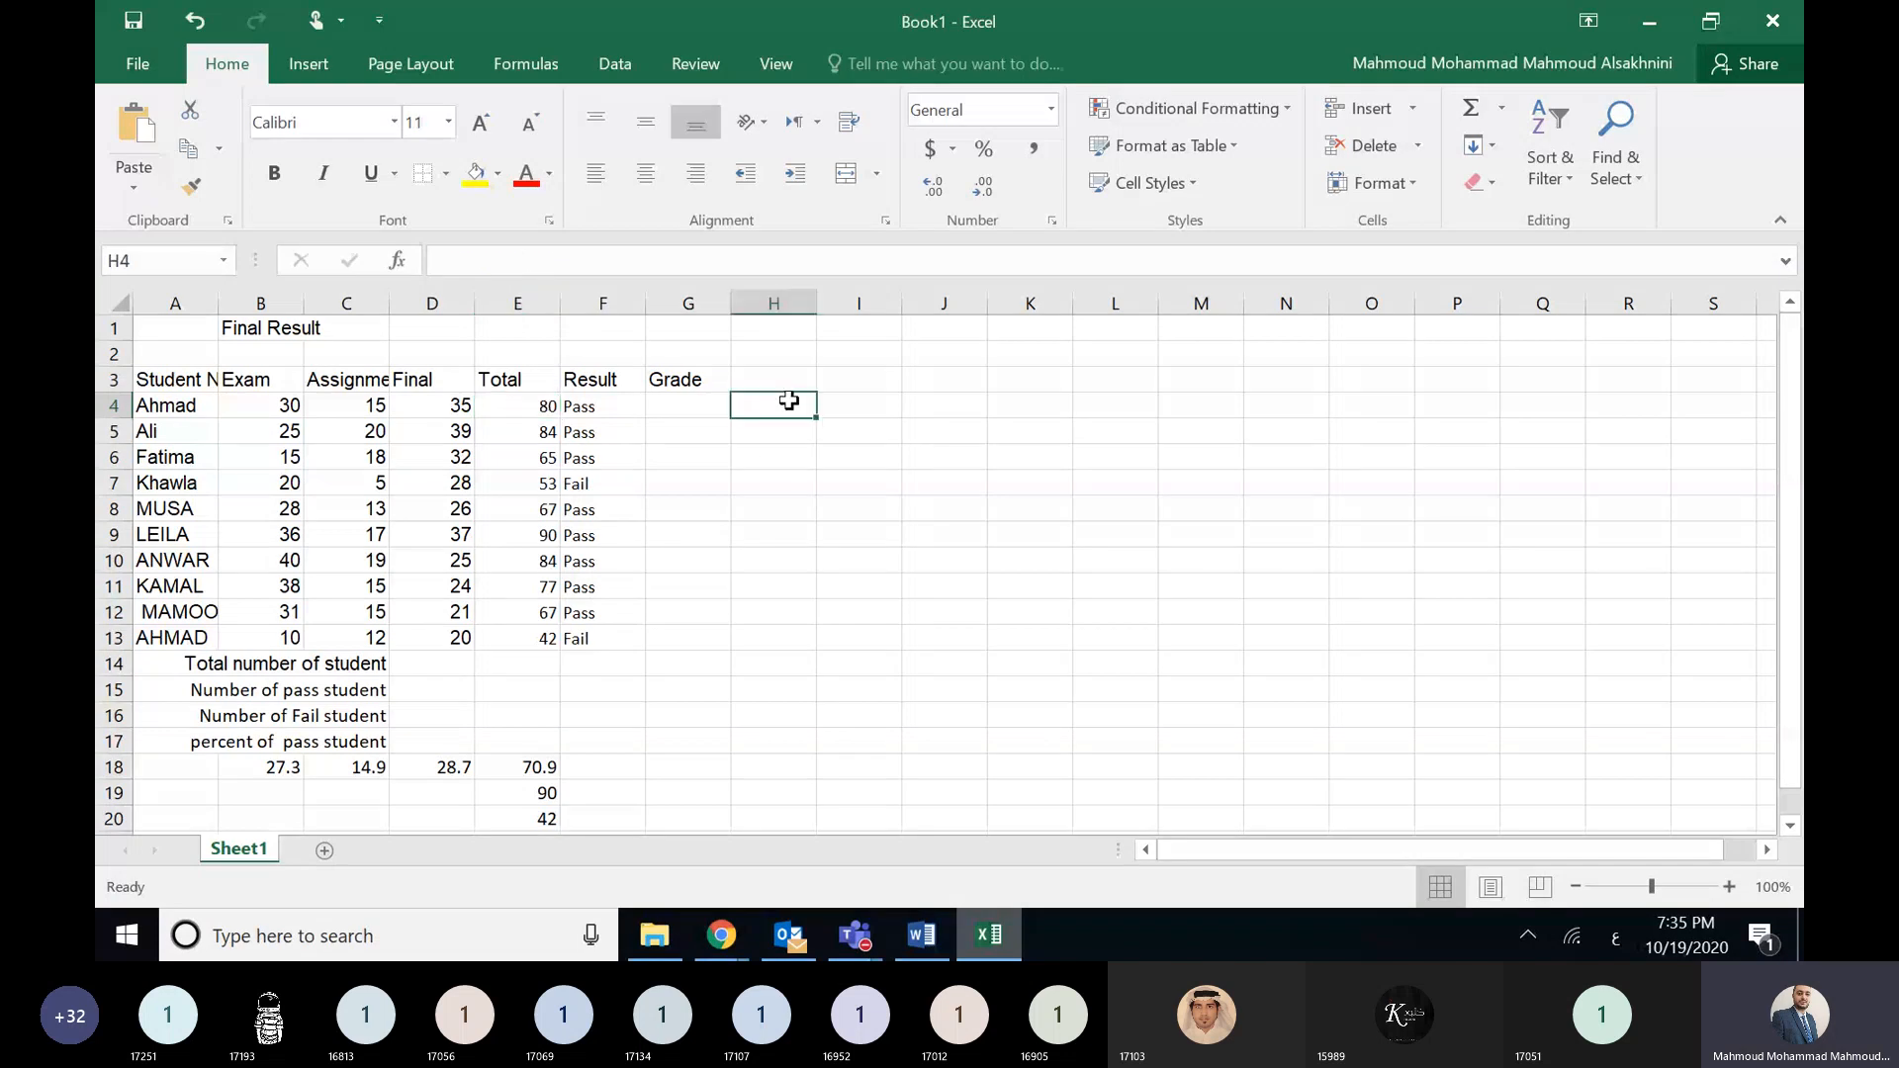
pyautogui.click(407, 263)
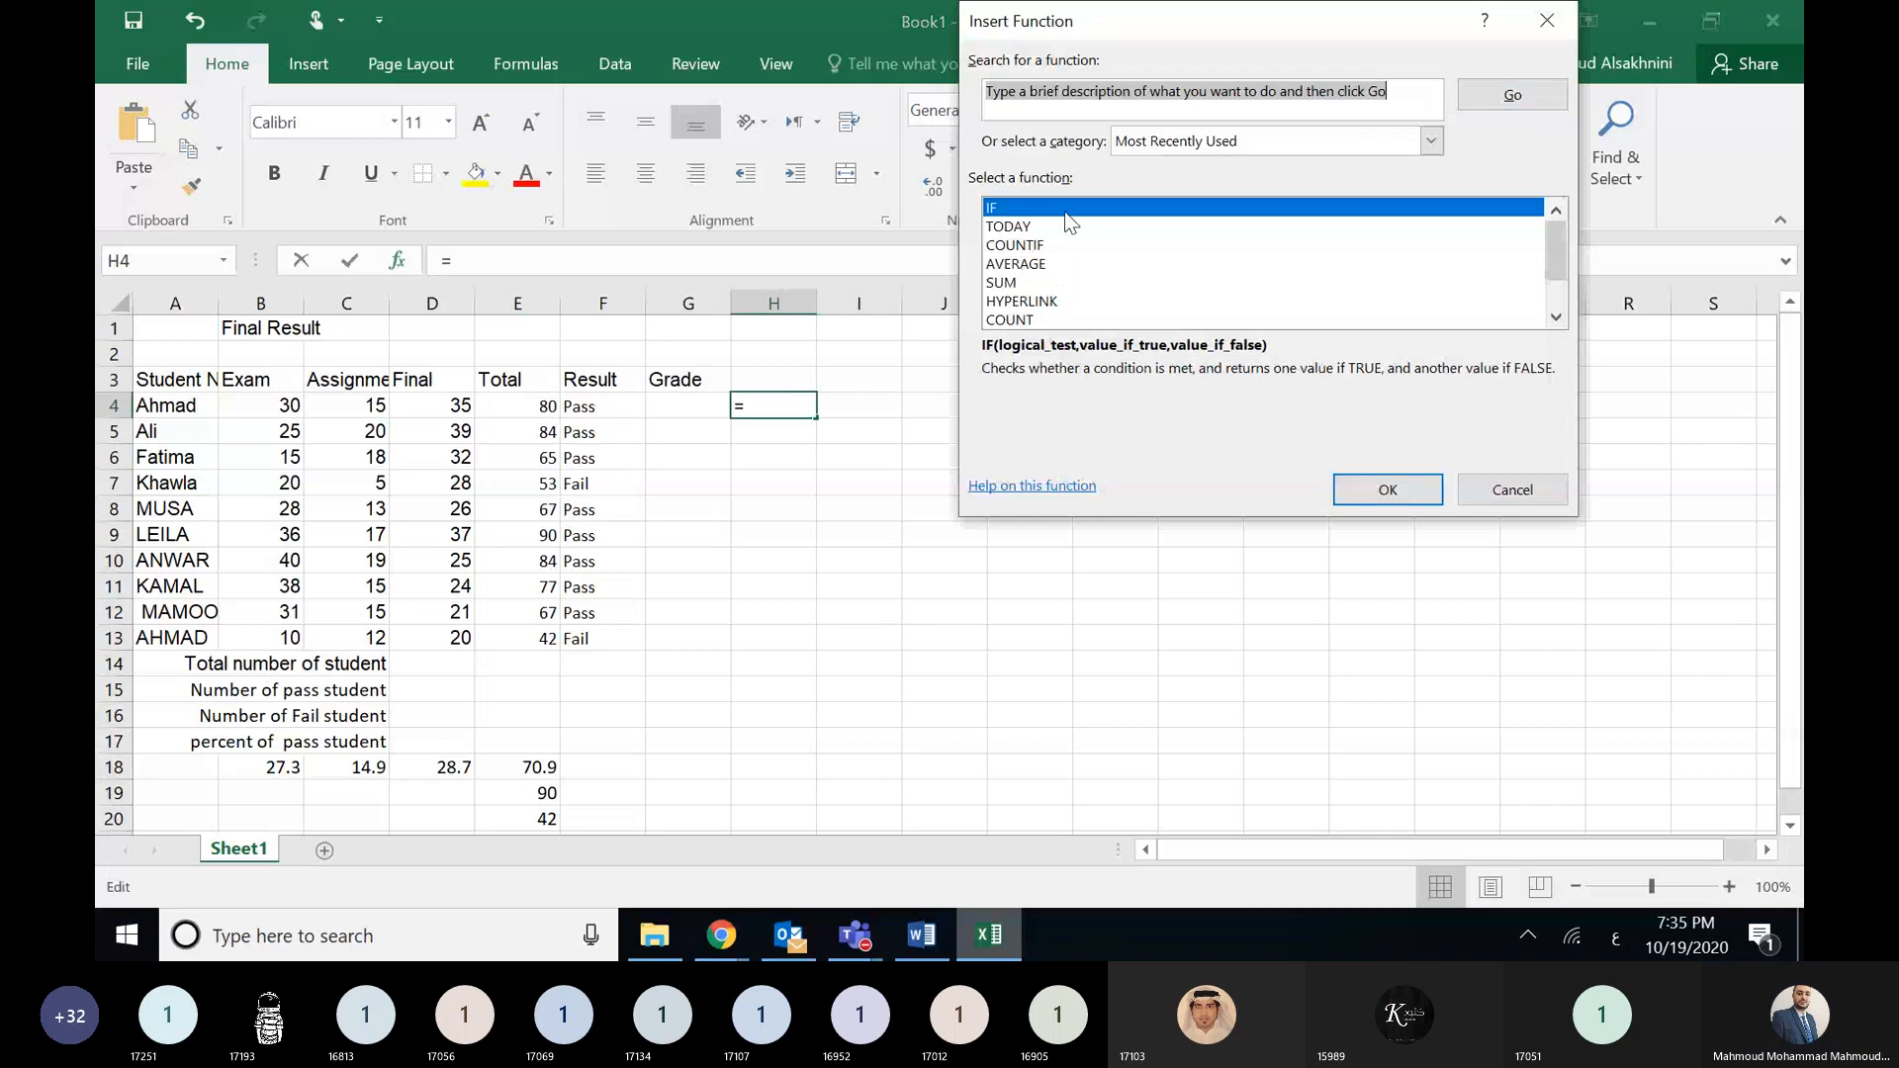
pyautogui.press('Escape')
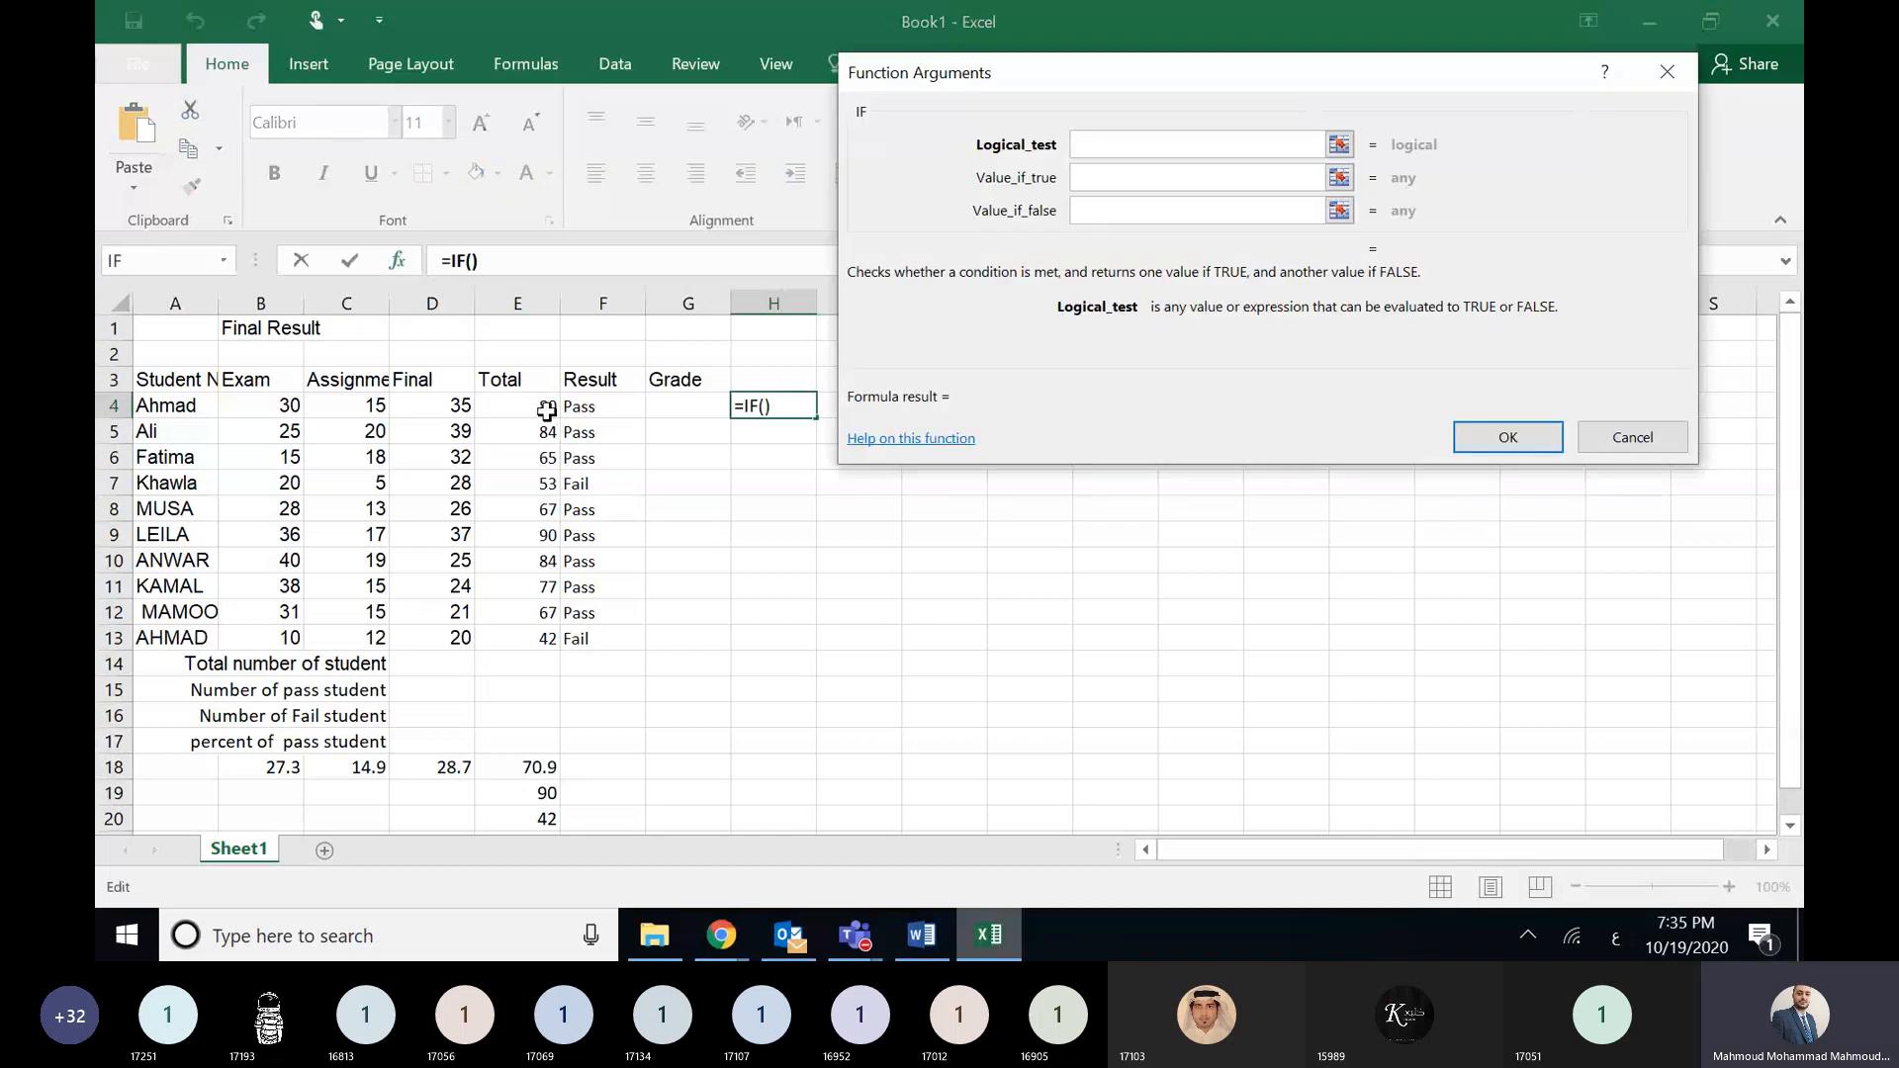
pyautogui.moveTo(547, 407); pyautogui.dragTo(548, 634)
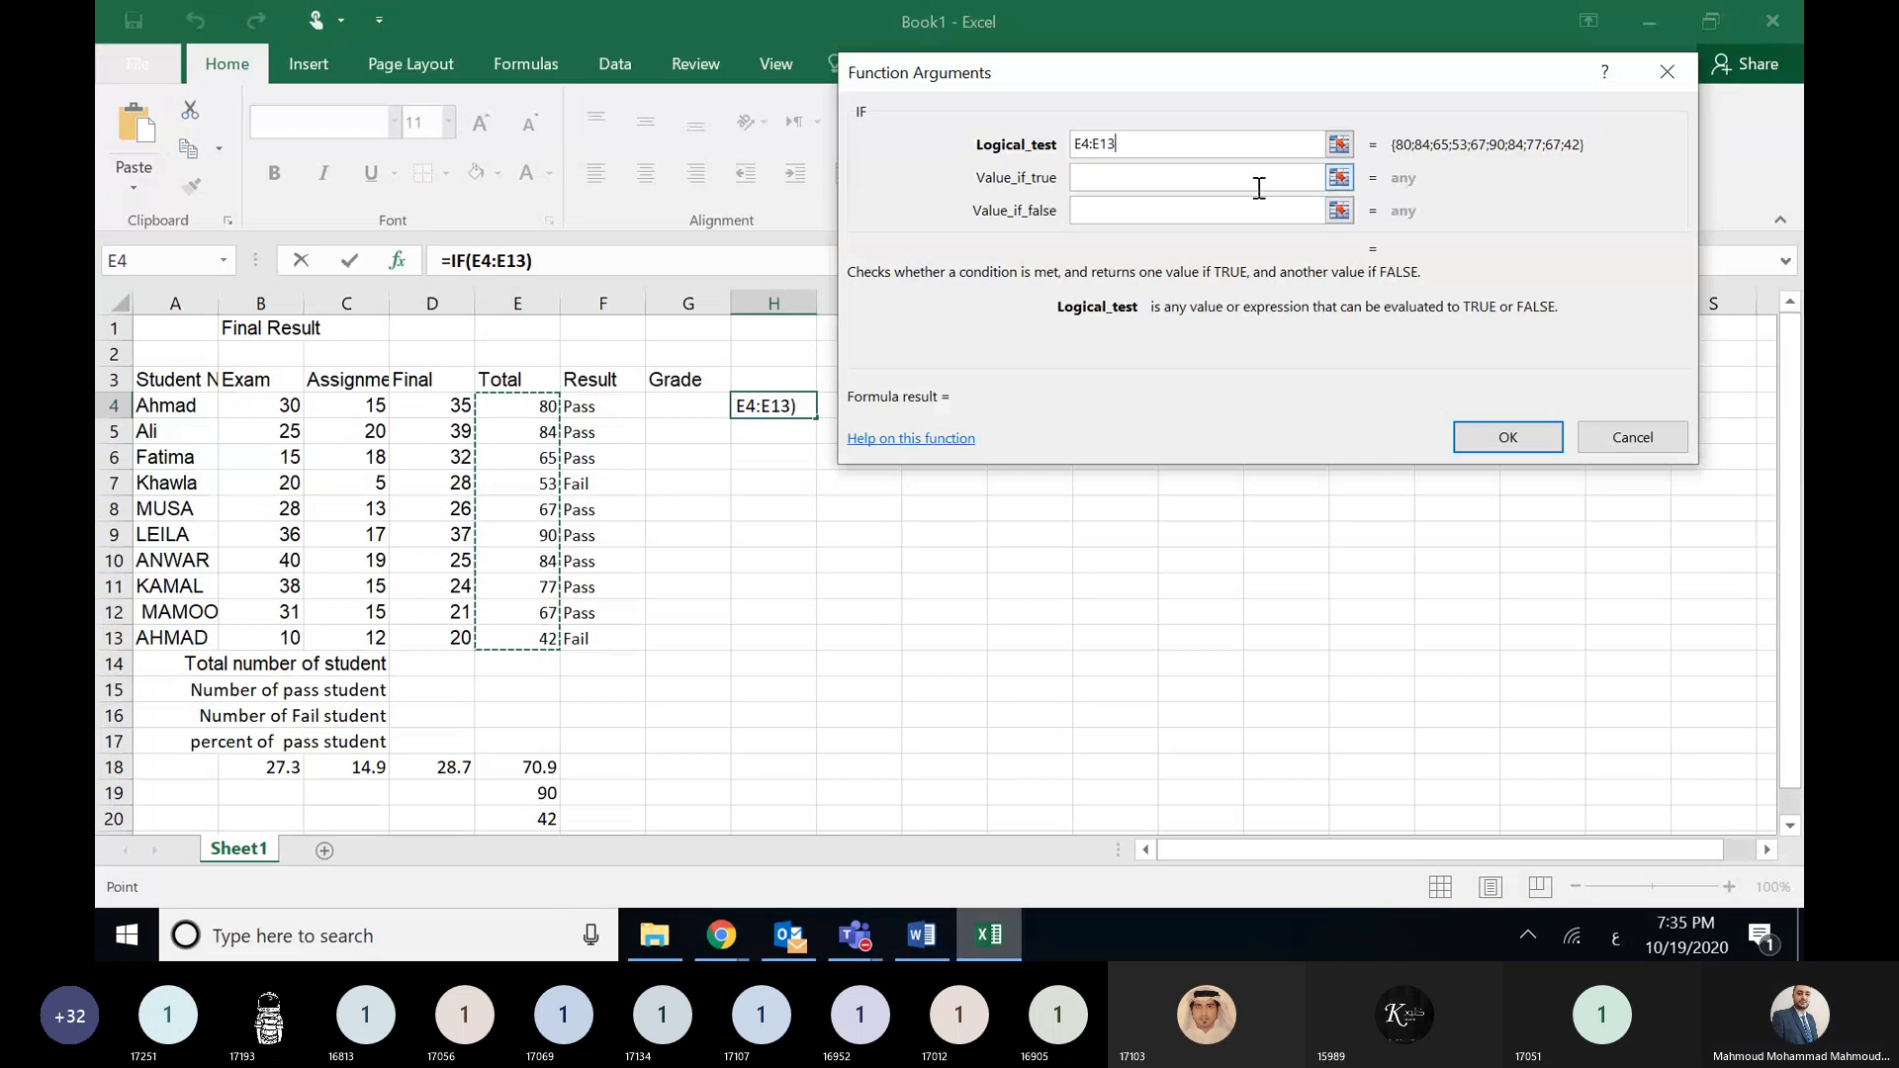
pyautogui.press('shift')
pyautogui.press('BackSpace')
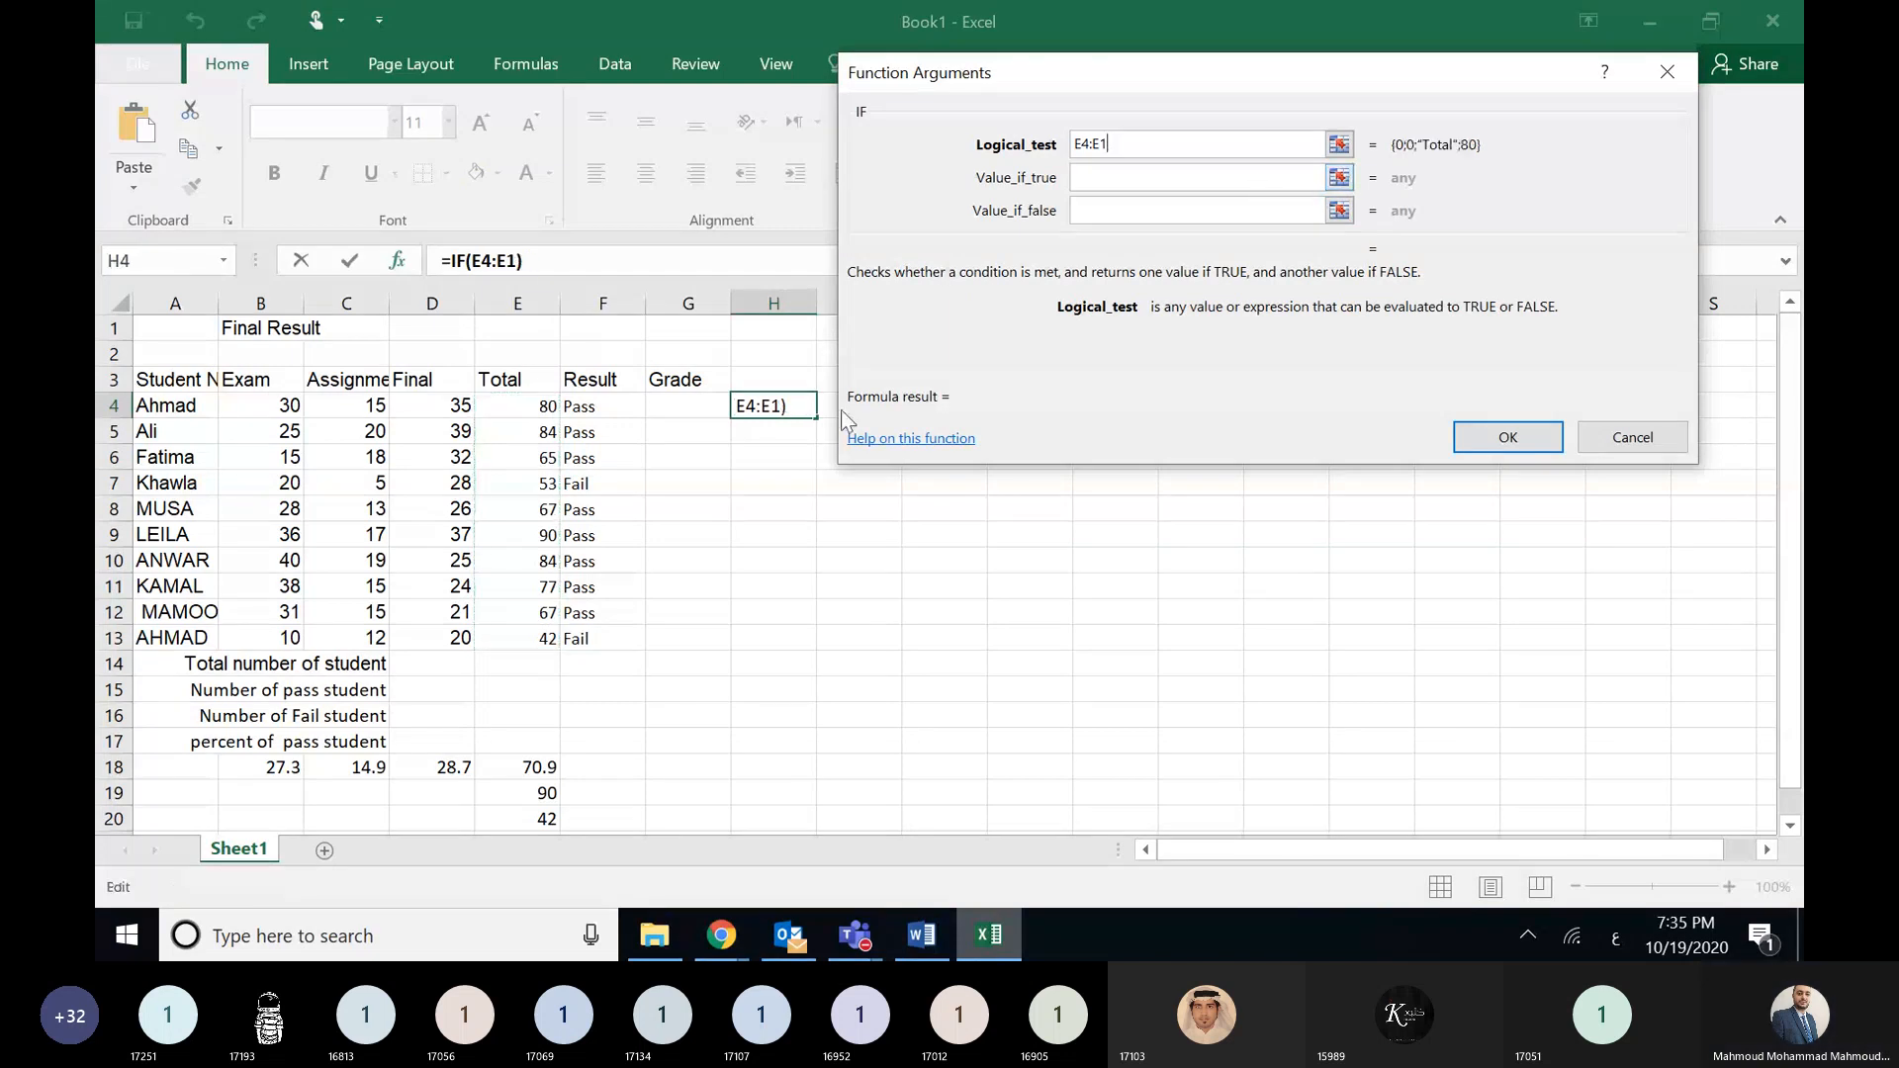
pyautogui.write('>')
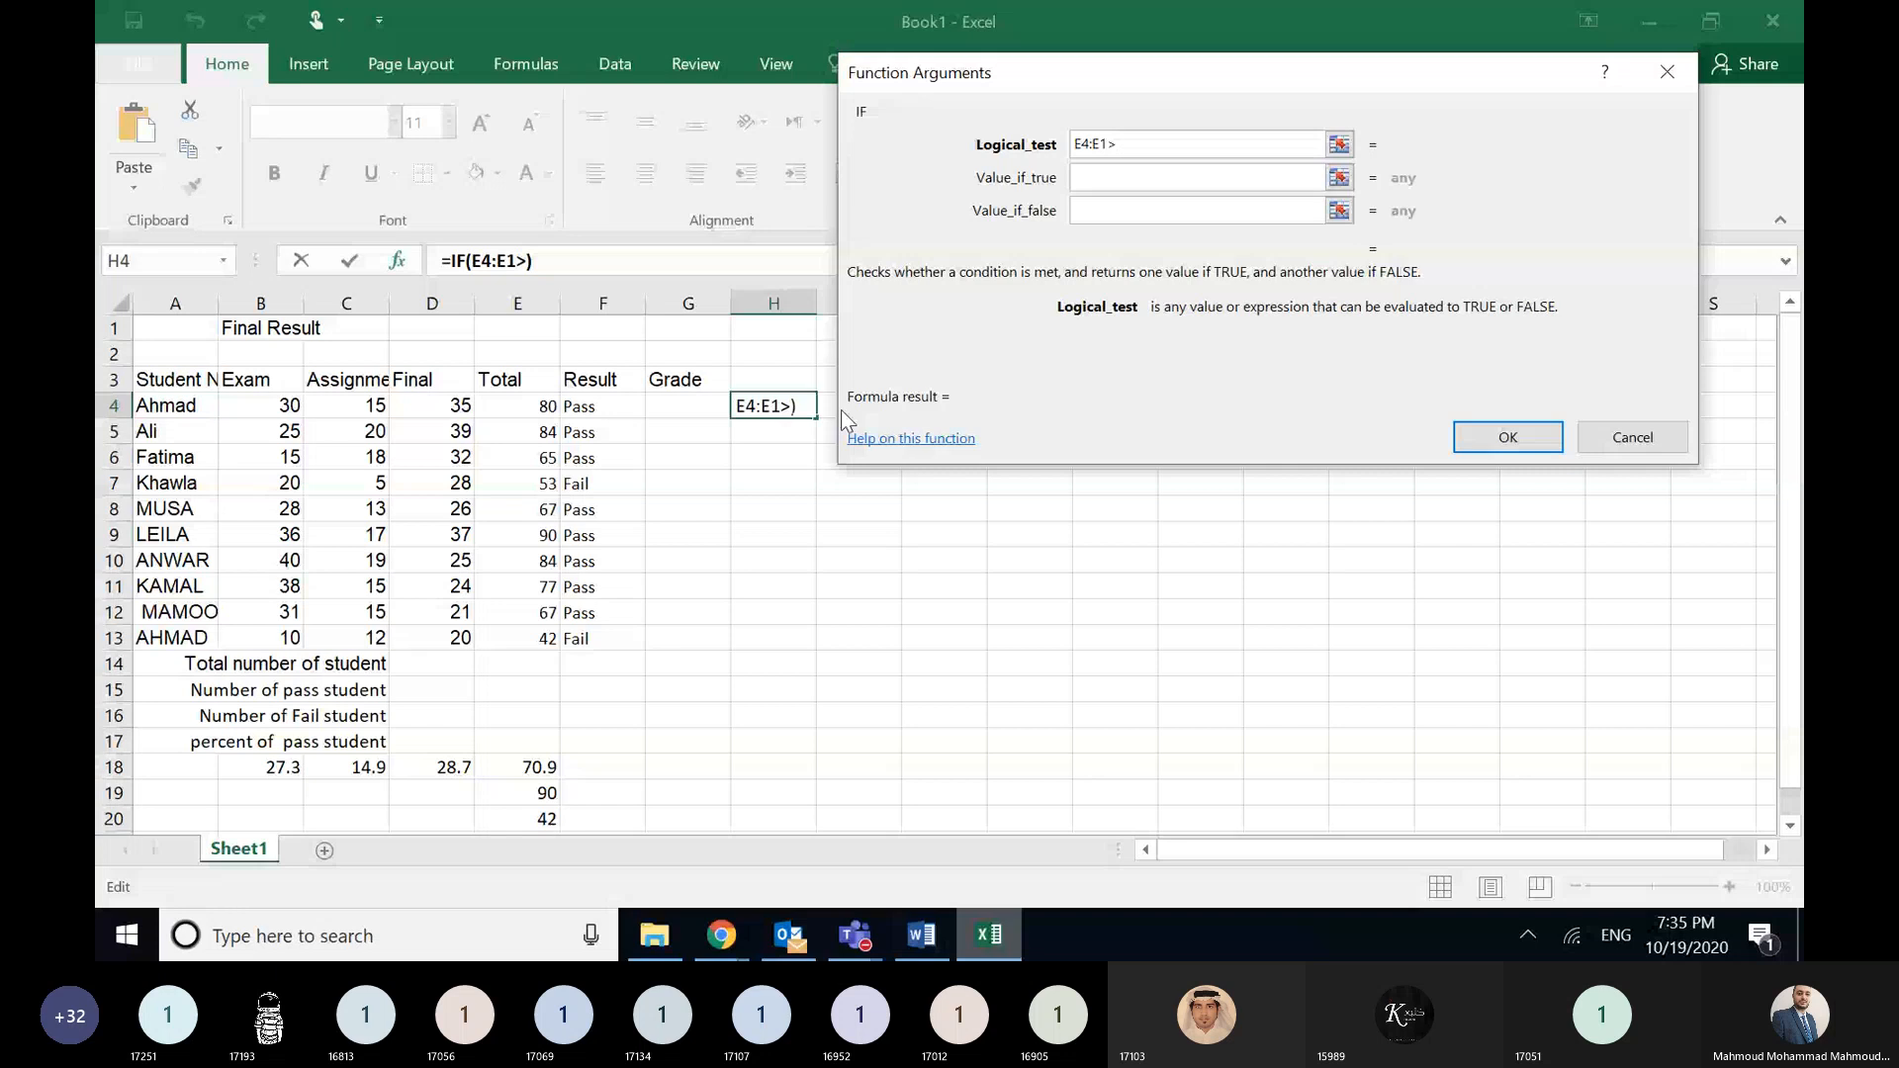
pyautogui.write('80')
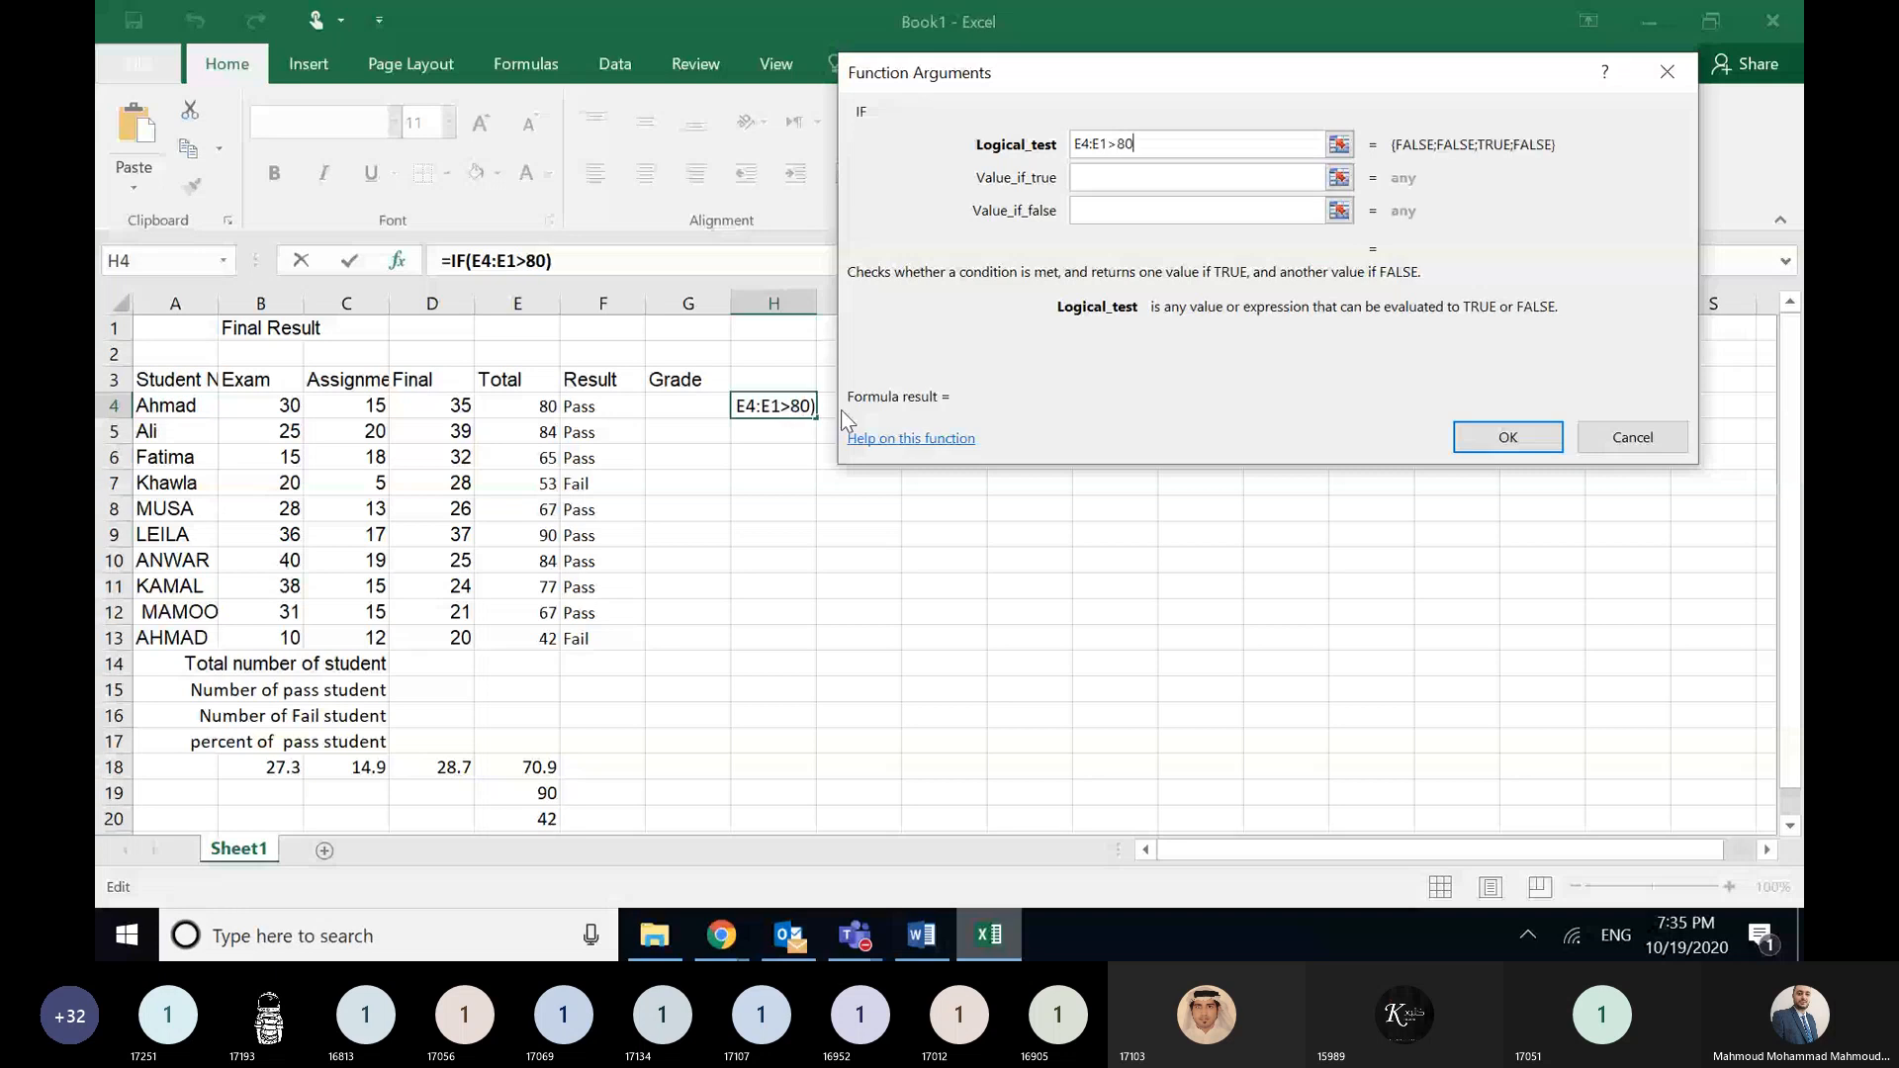
# - Complete the H4 IF function with "Me" as the true value and "You" as the false value, and copy it down through H13
pyautogui.click(1131, 170)
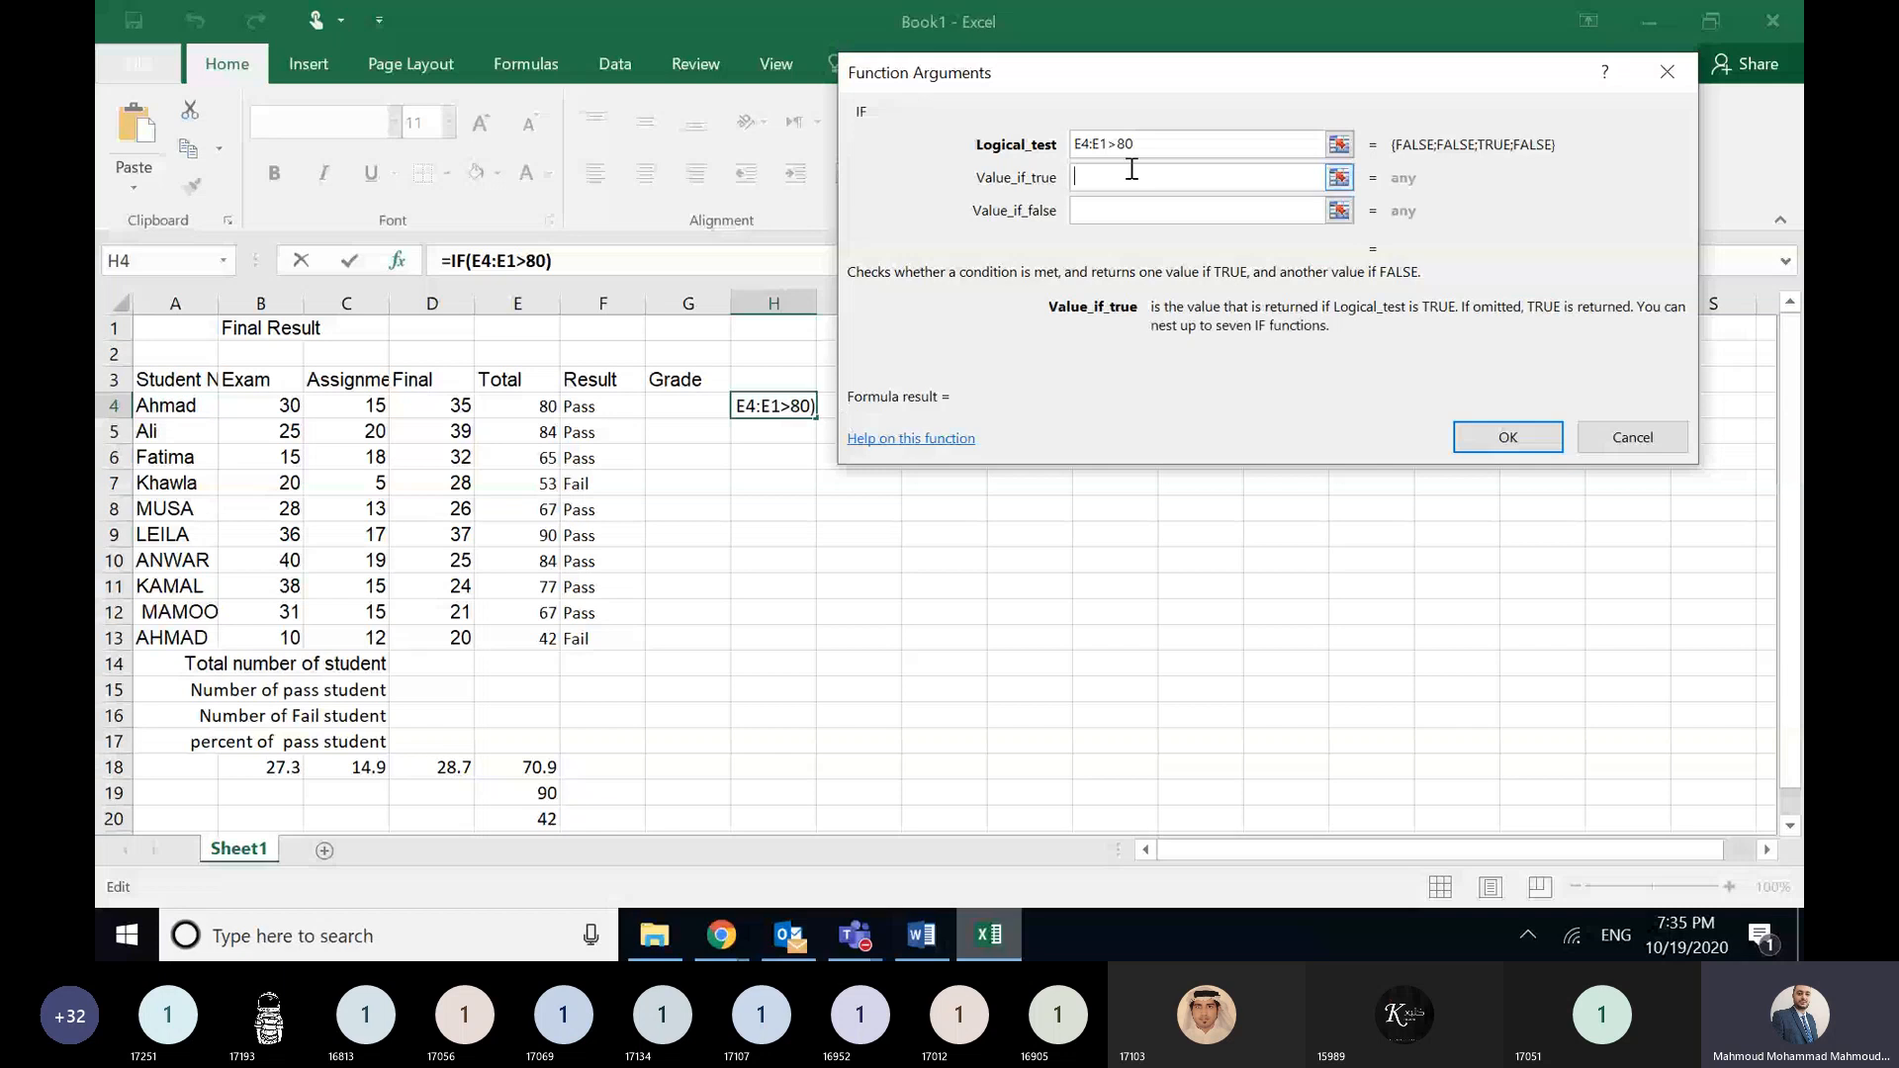
pyautogui.write('Me')
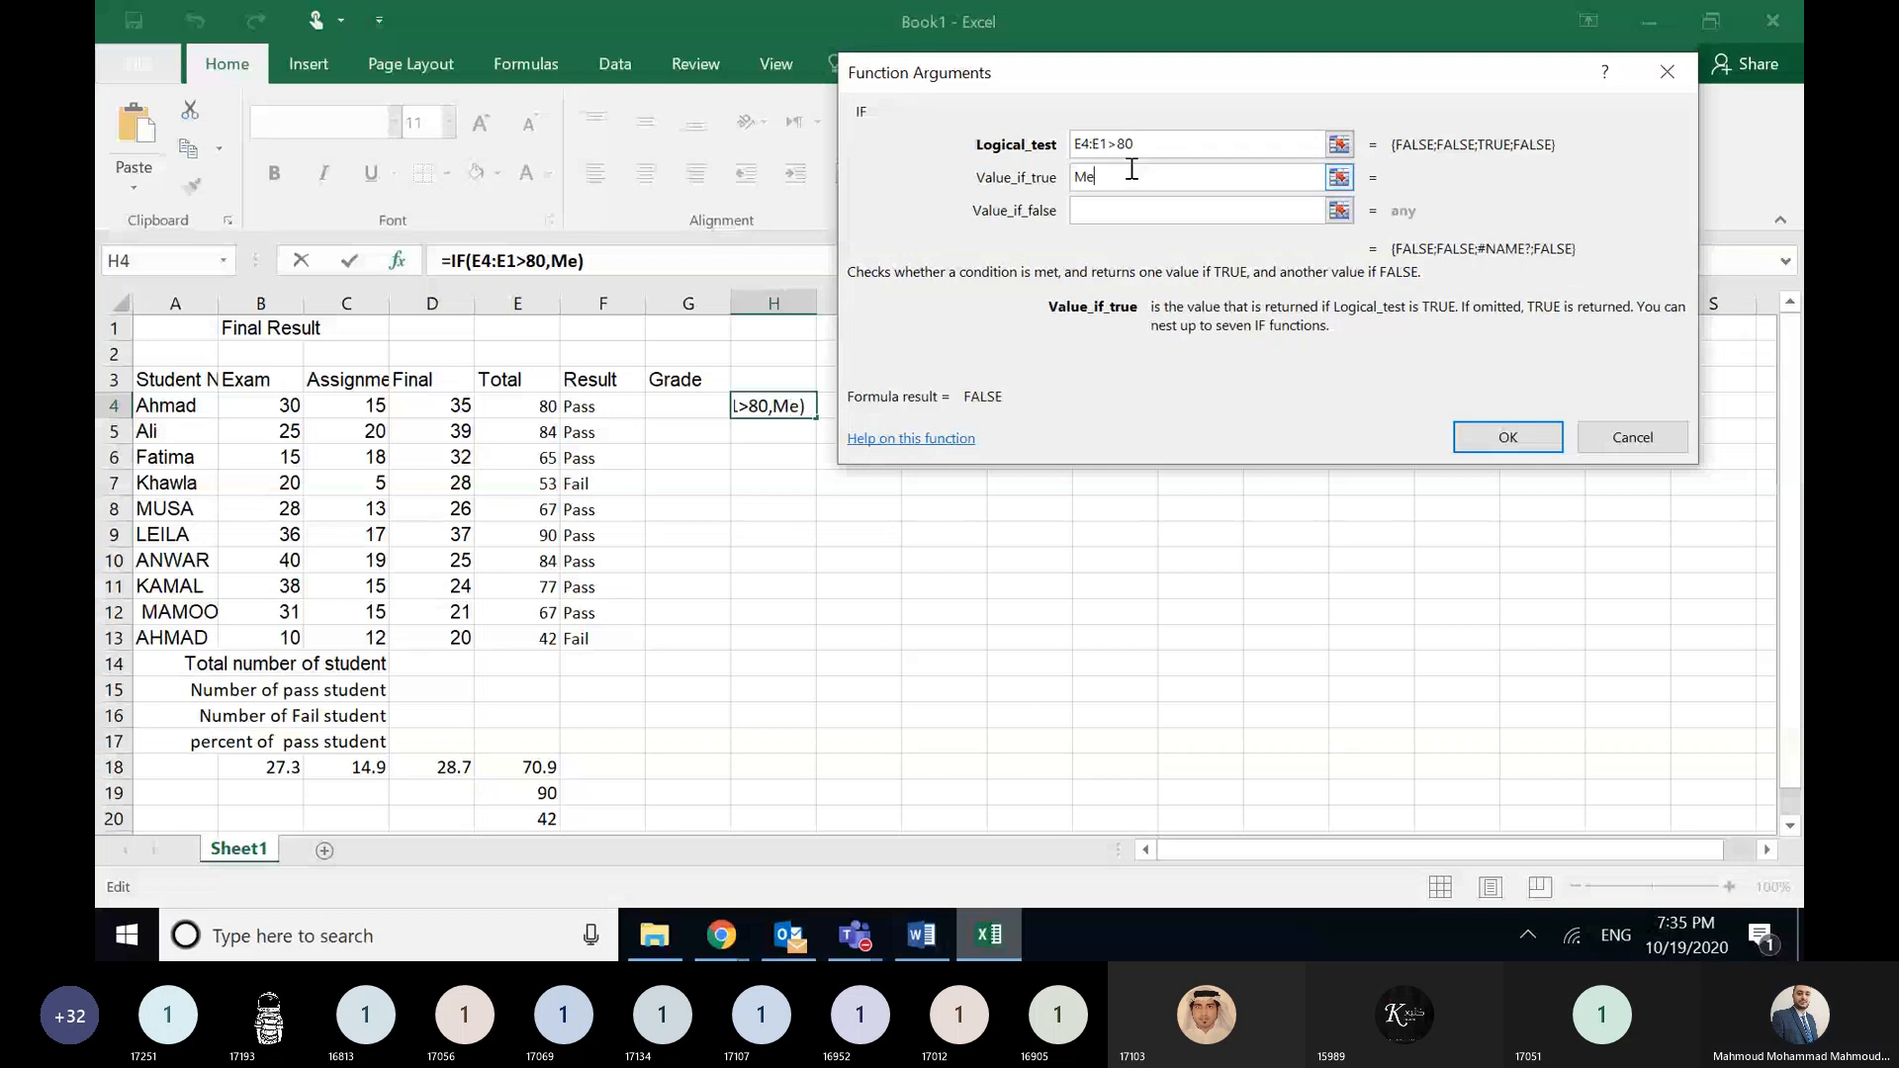
pyautogui.click(1153, 208)
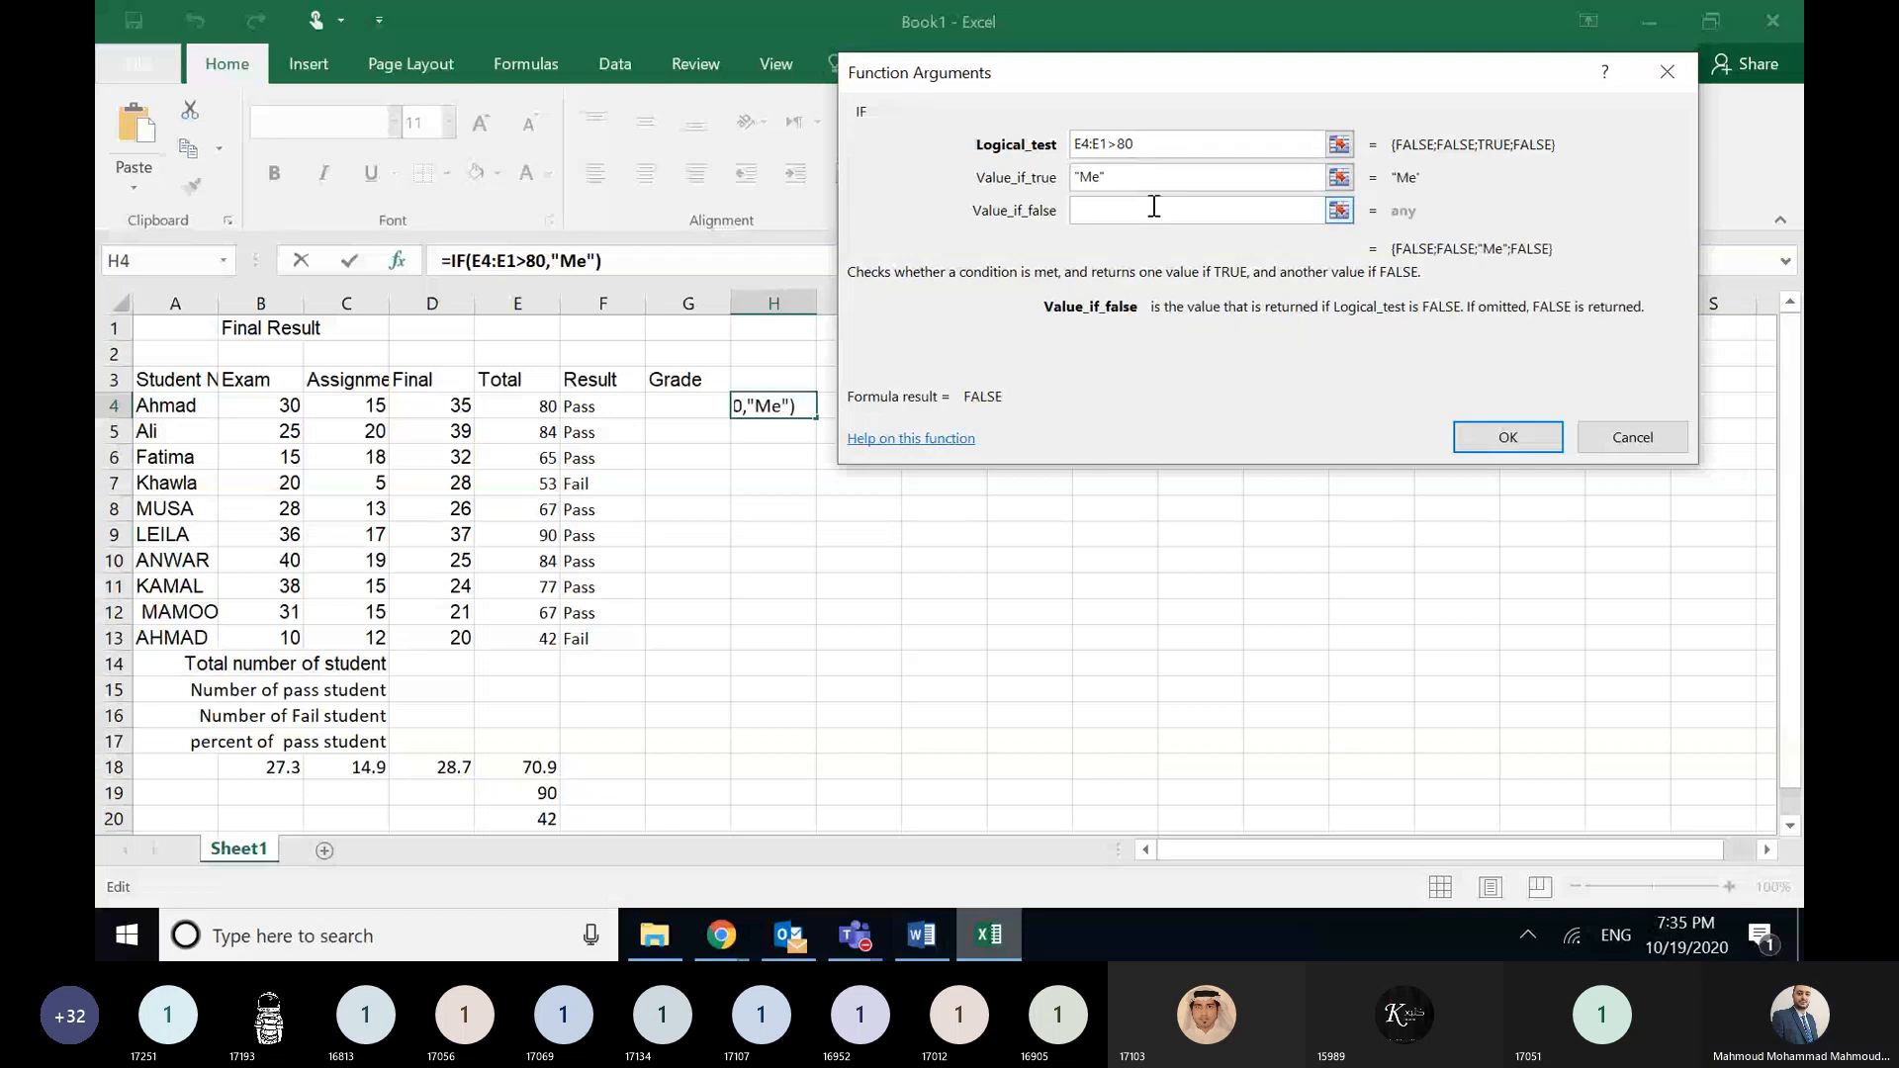
pyautogui.write('You')
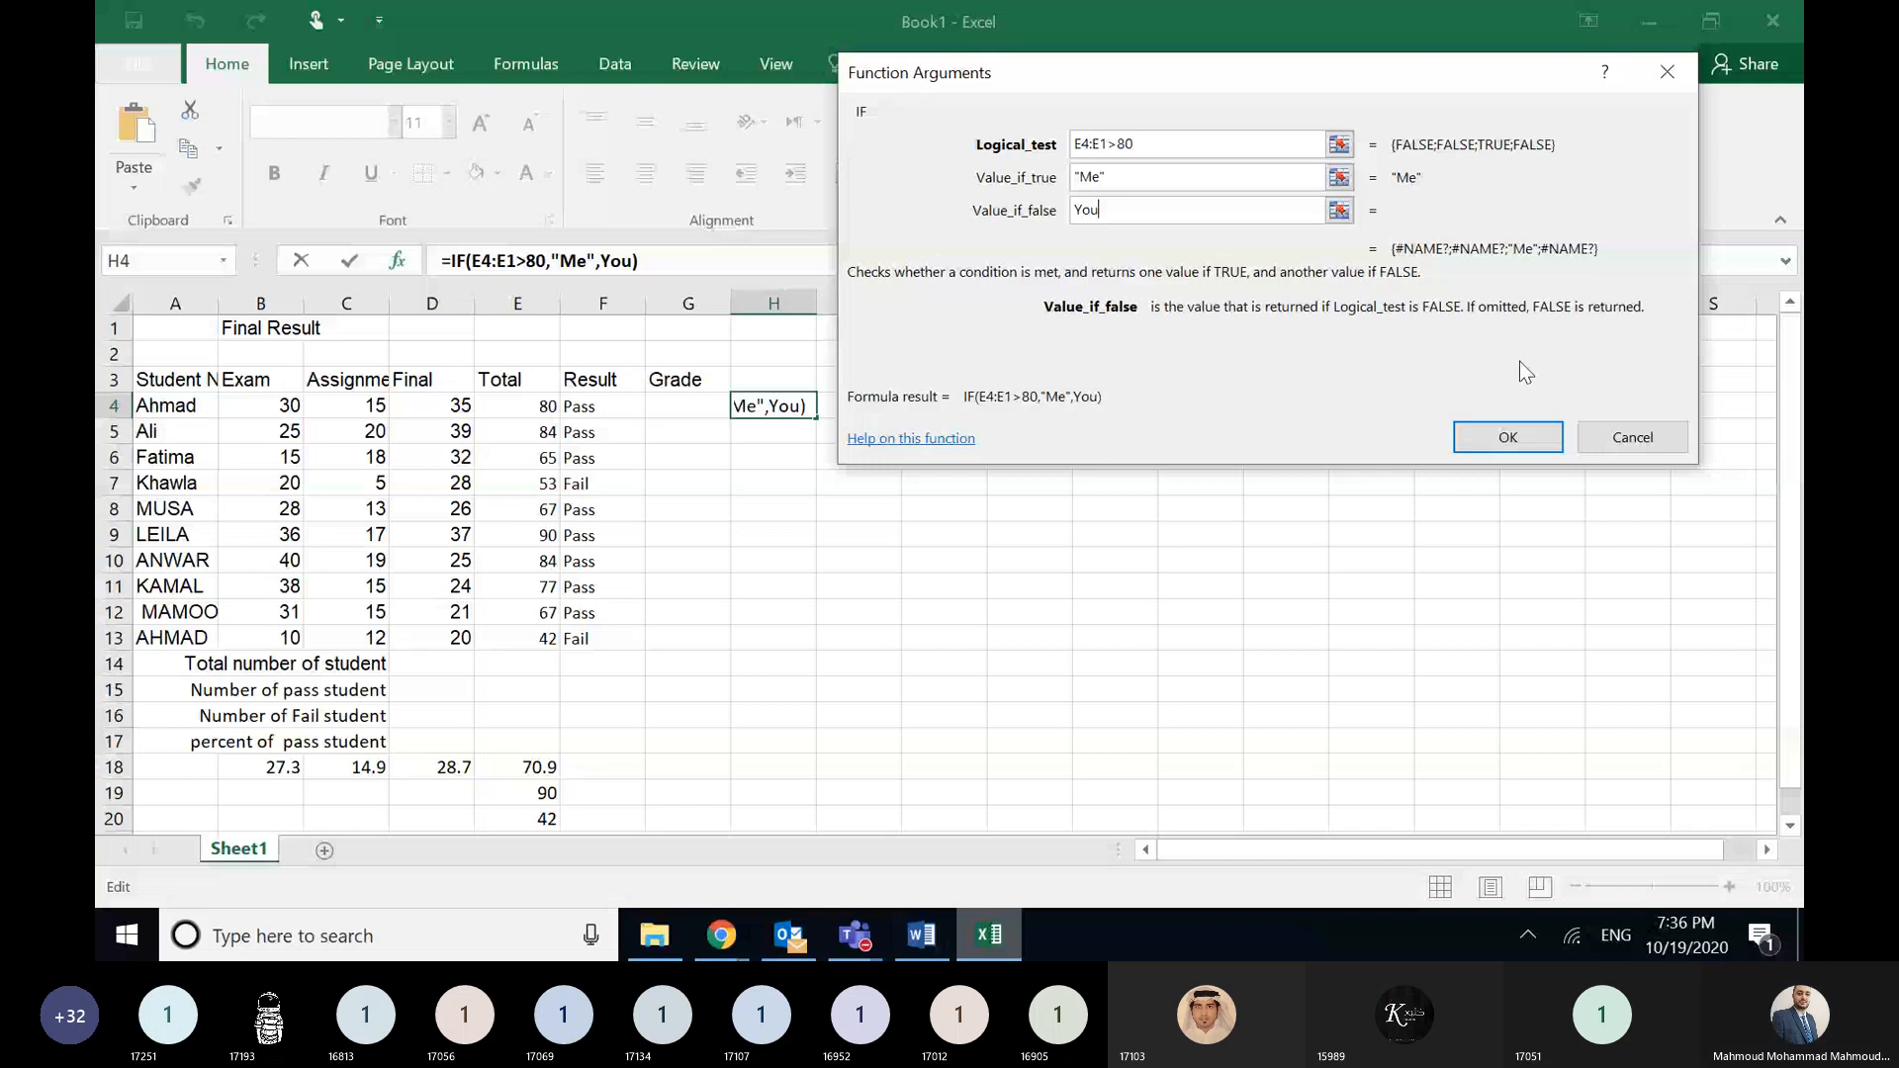
pyautogui.press('Return')
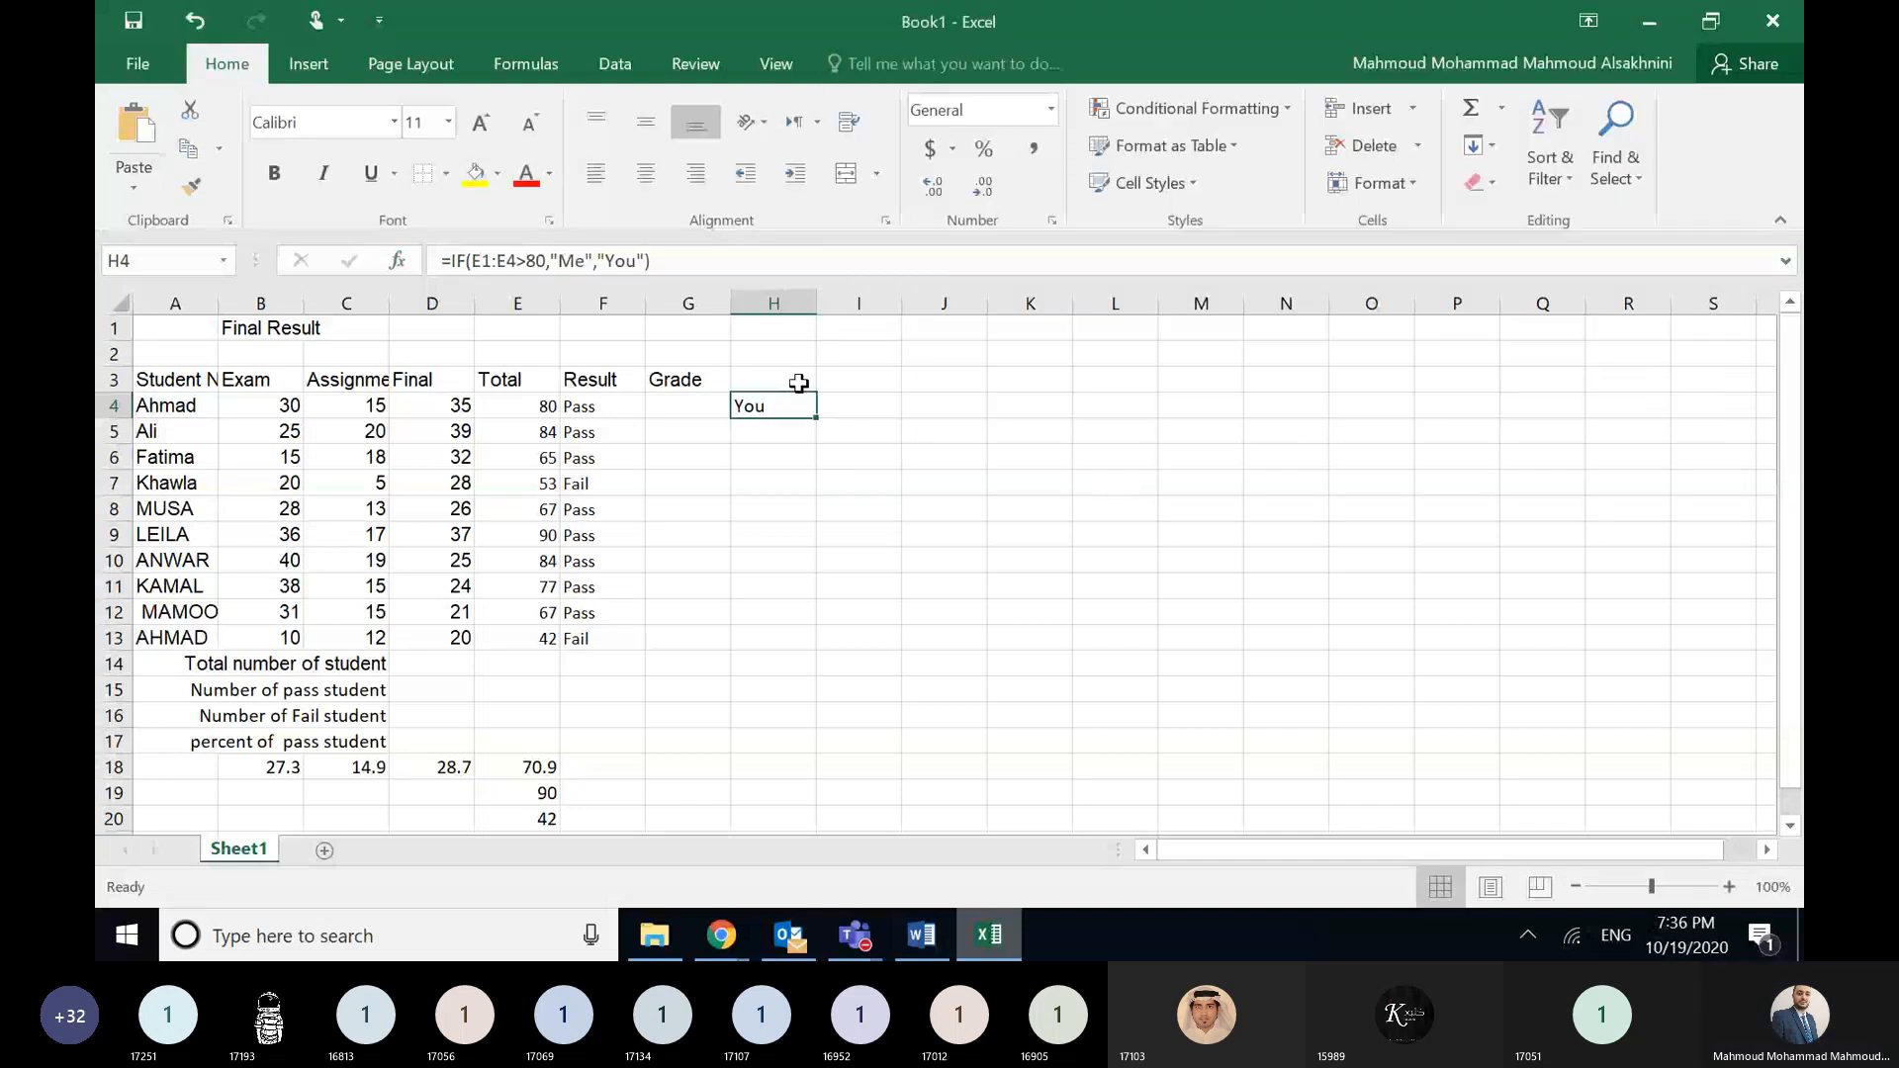
pyautogui.moveTo(817, 422); pyautogui.dragTo(807, 648)
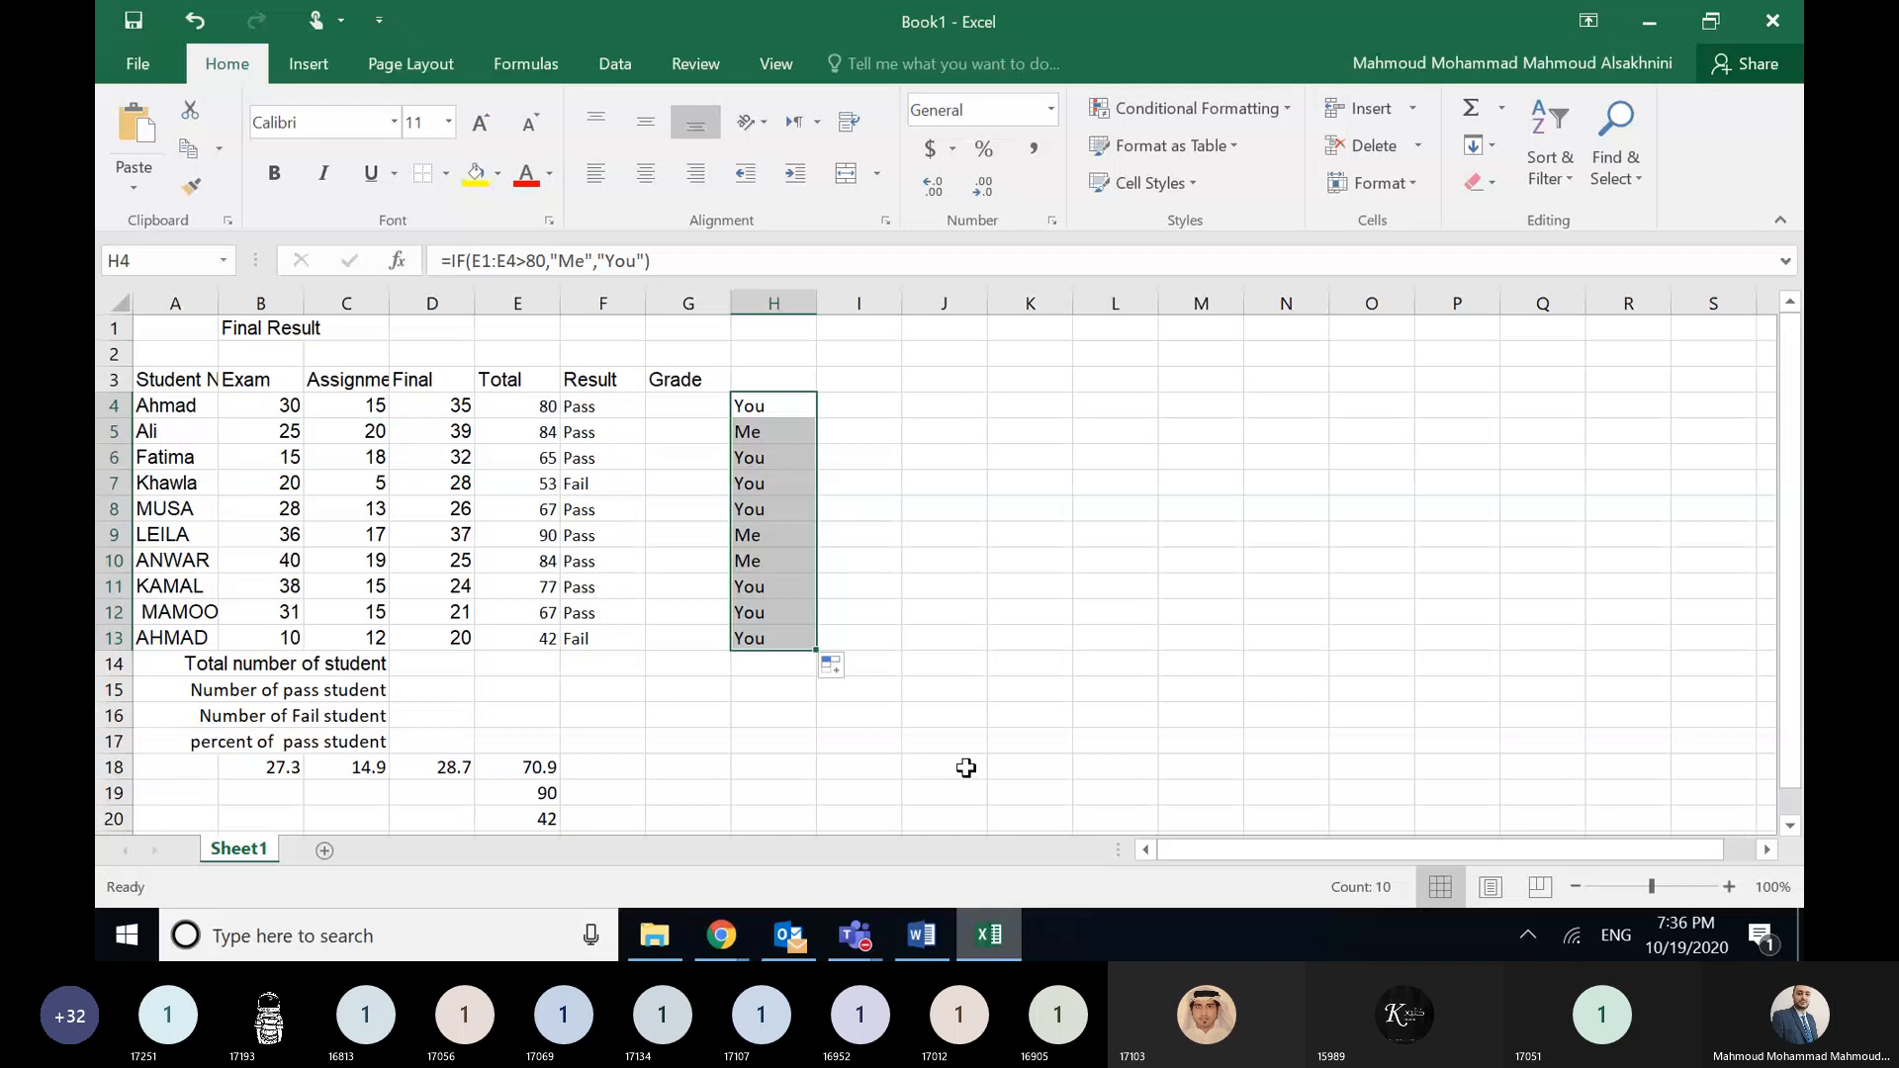
# - Clear the IF formulas from H4:H13 and read the exercise tasks in the Word document before returning to Excel
pyautogui.press('Delete')
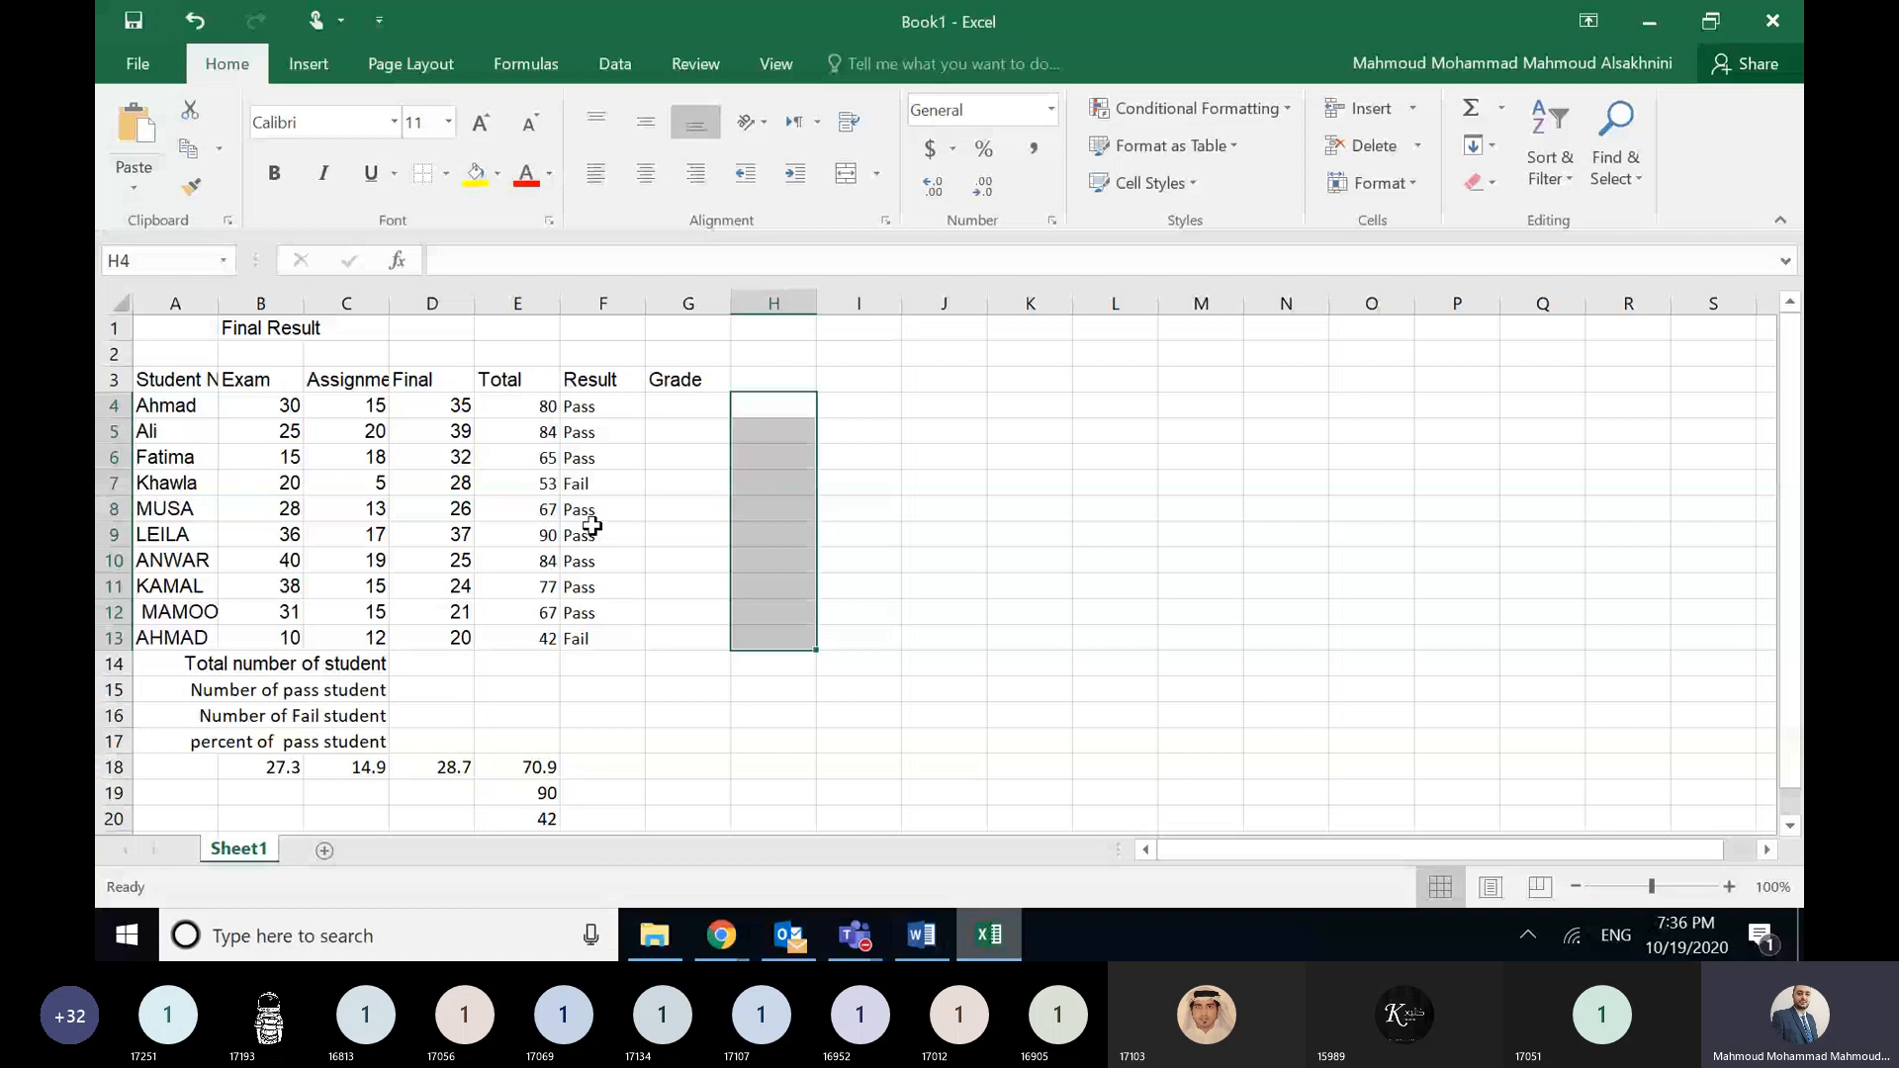
pyautogui.hotkey('alt', 'Tab')
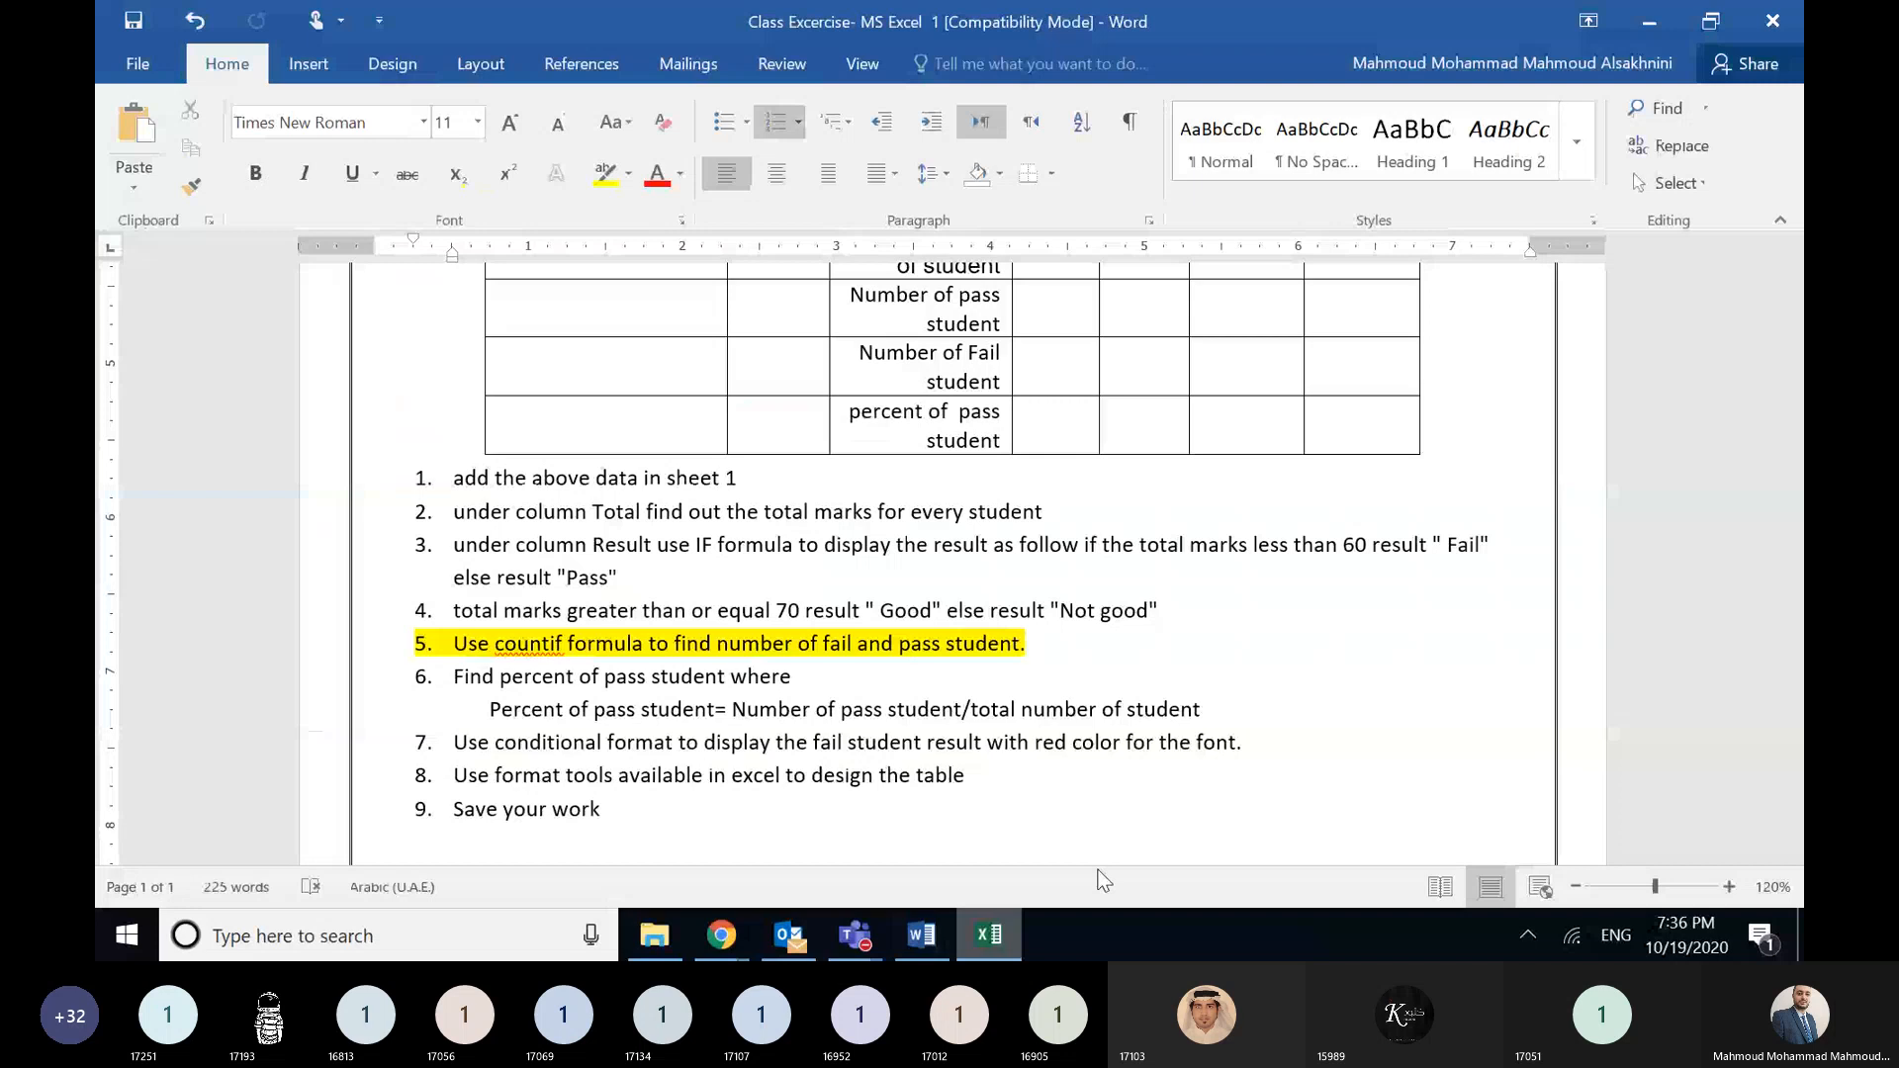
pyautogui.hotkey('alt', 'Tab')
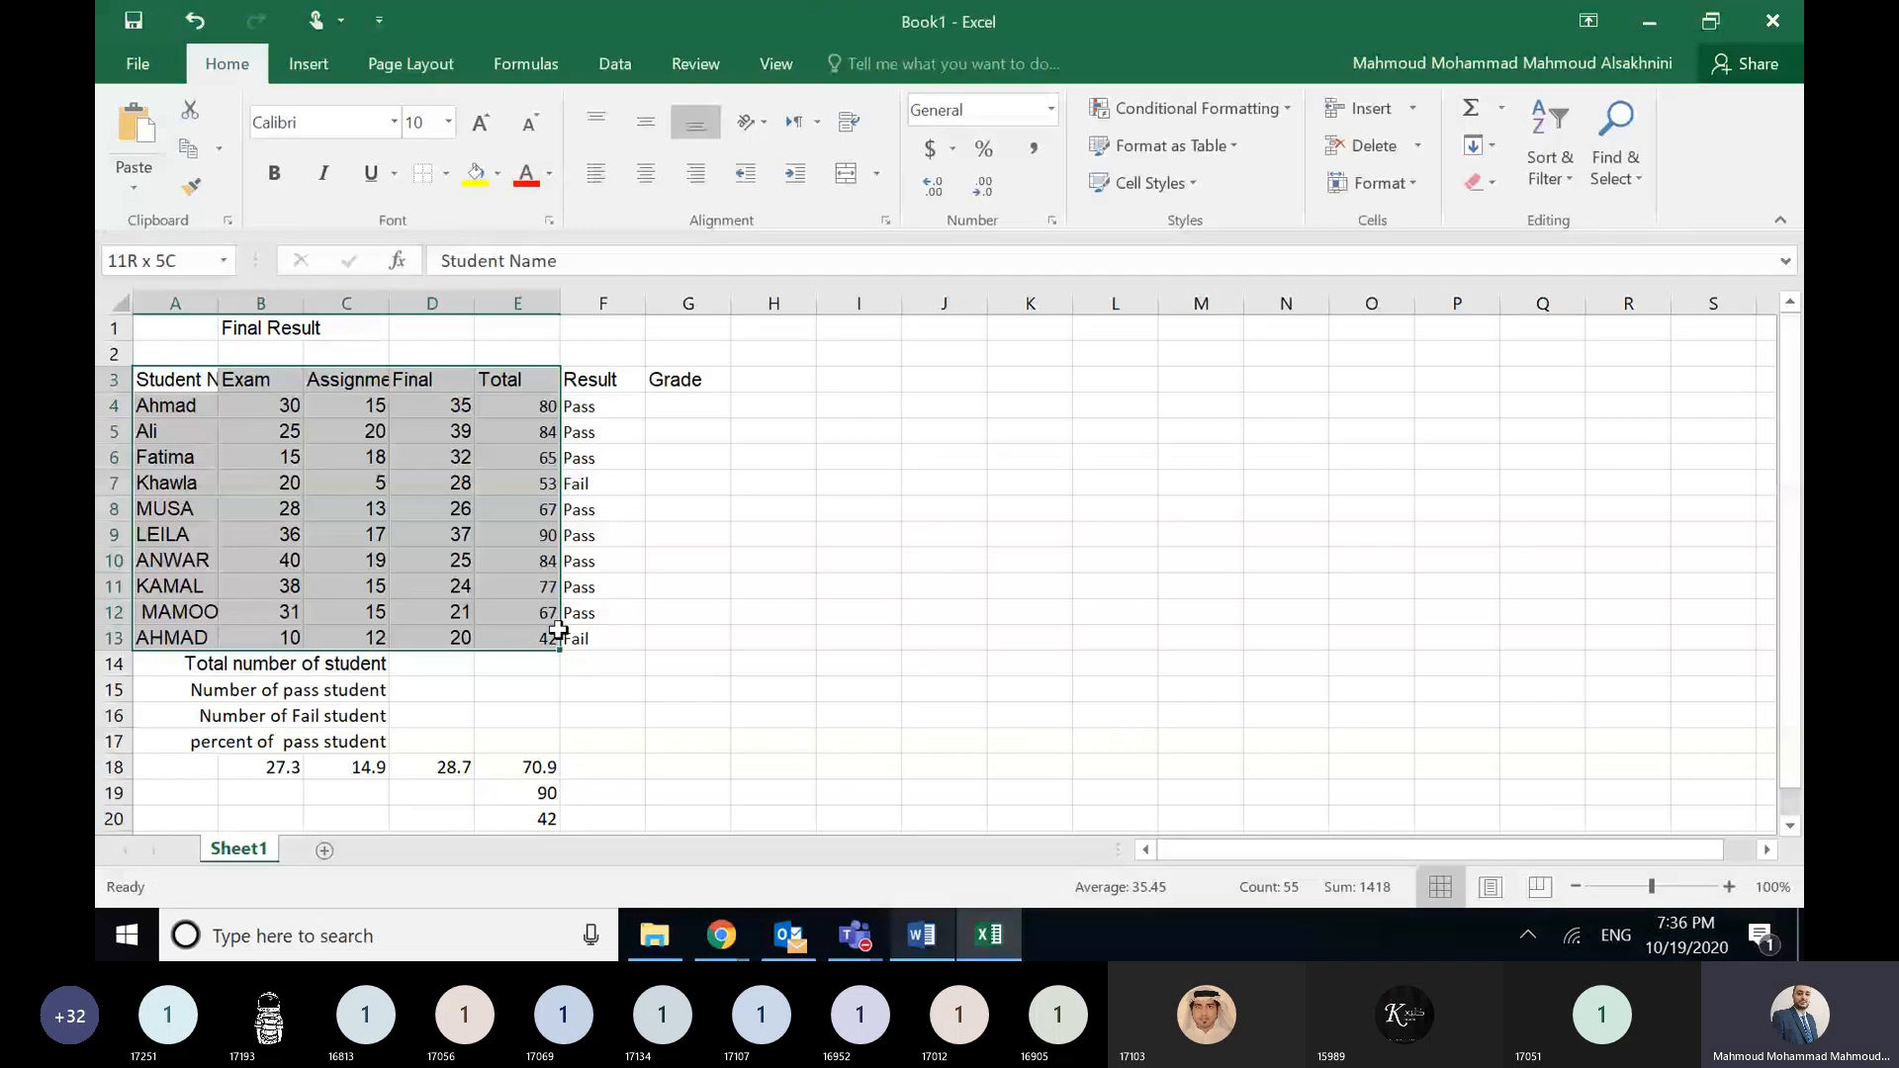
# - Select the Student Name column A3:A13 together with the Total column E3:E13, and release the selection
pyautogui.click(185, 381)
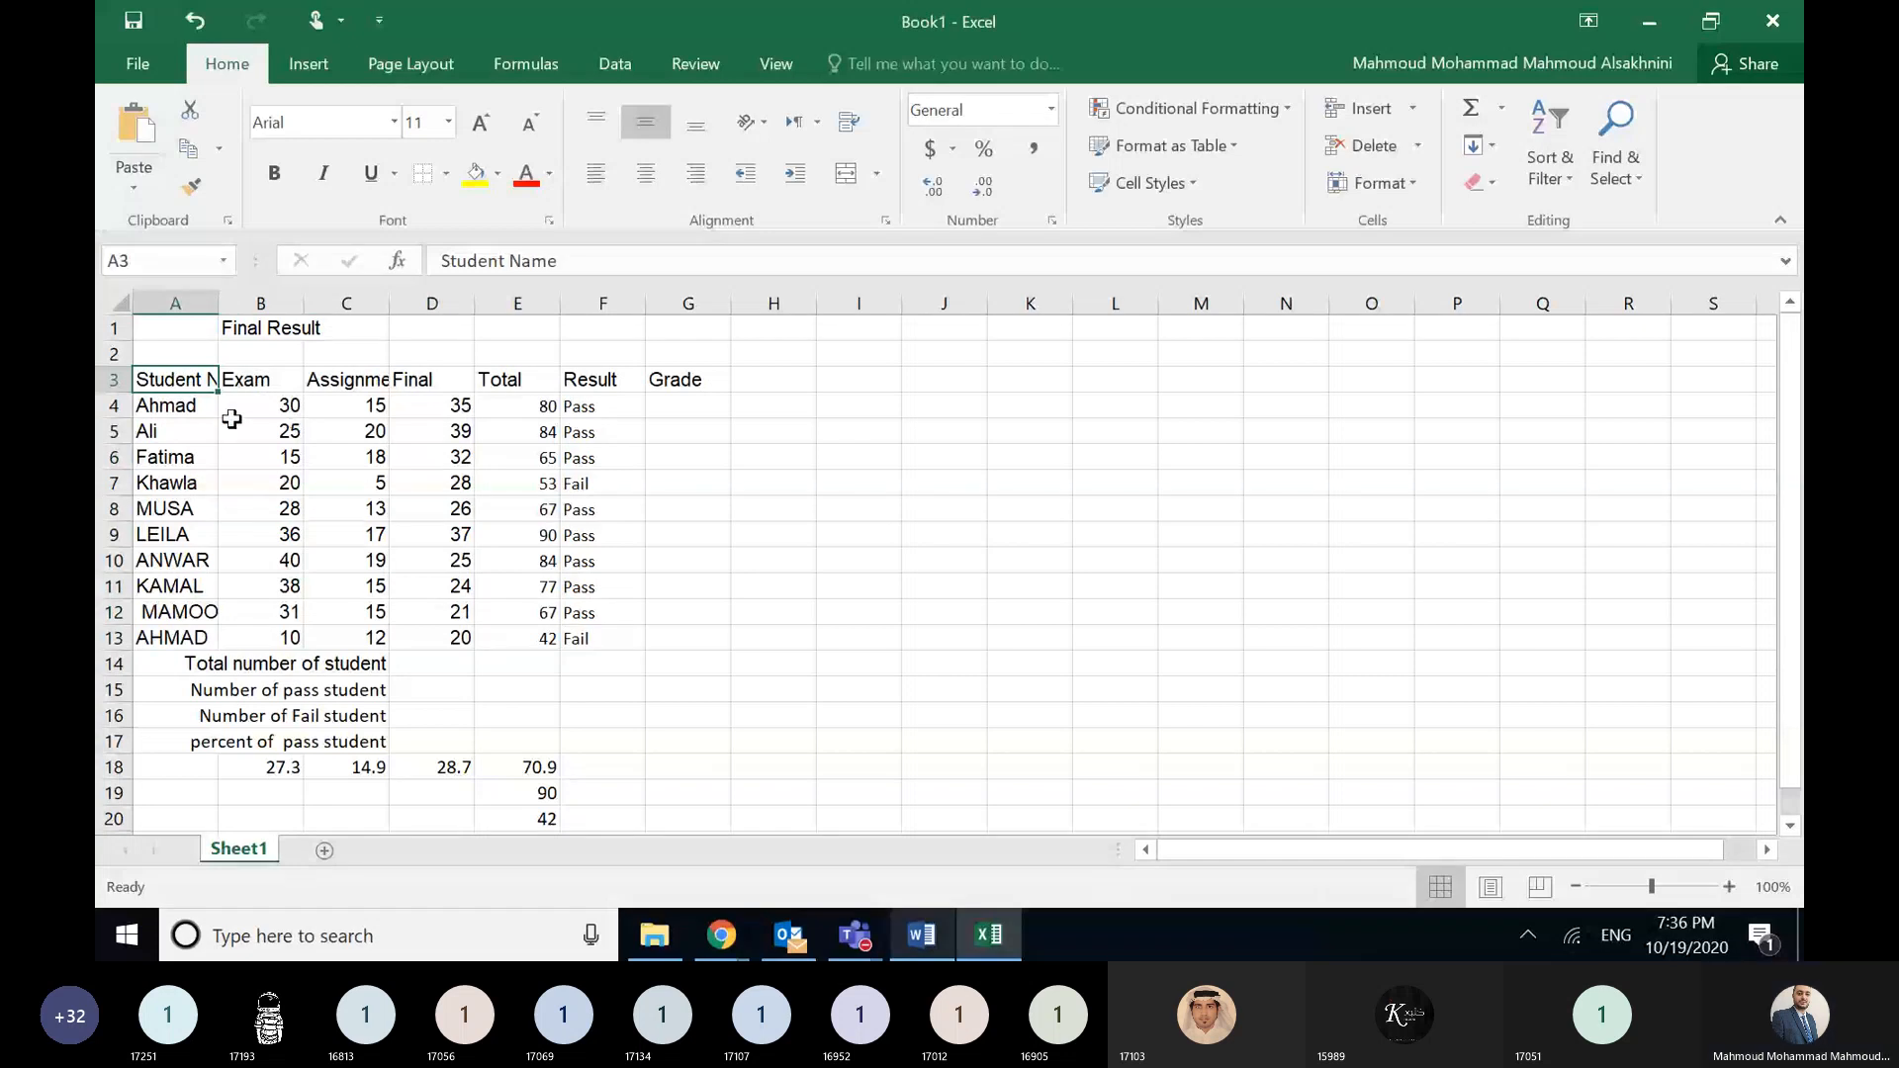
pyautogui.click(813, 639)
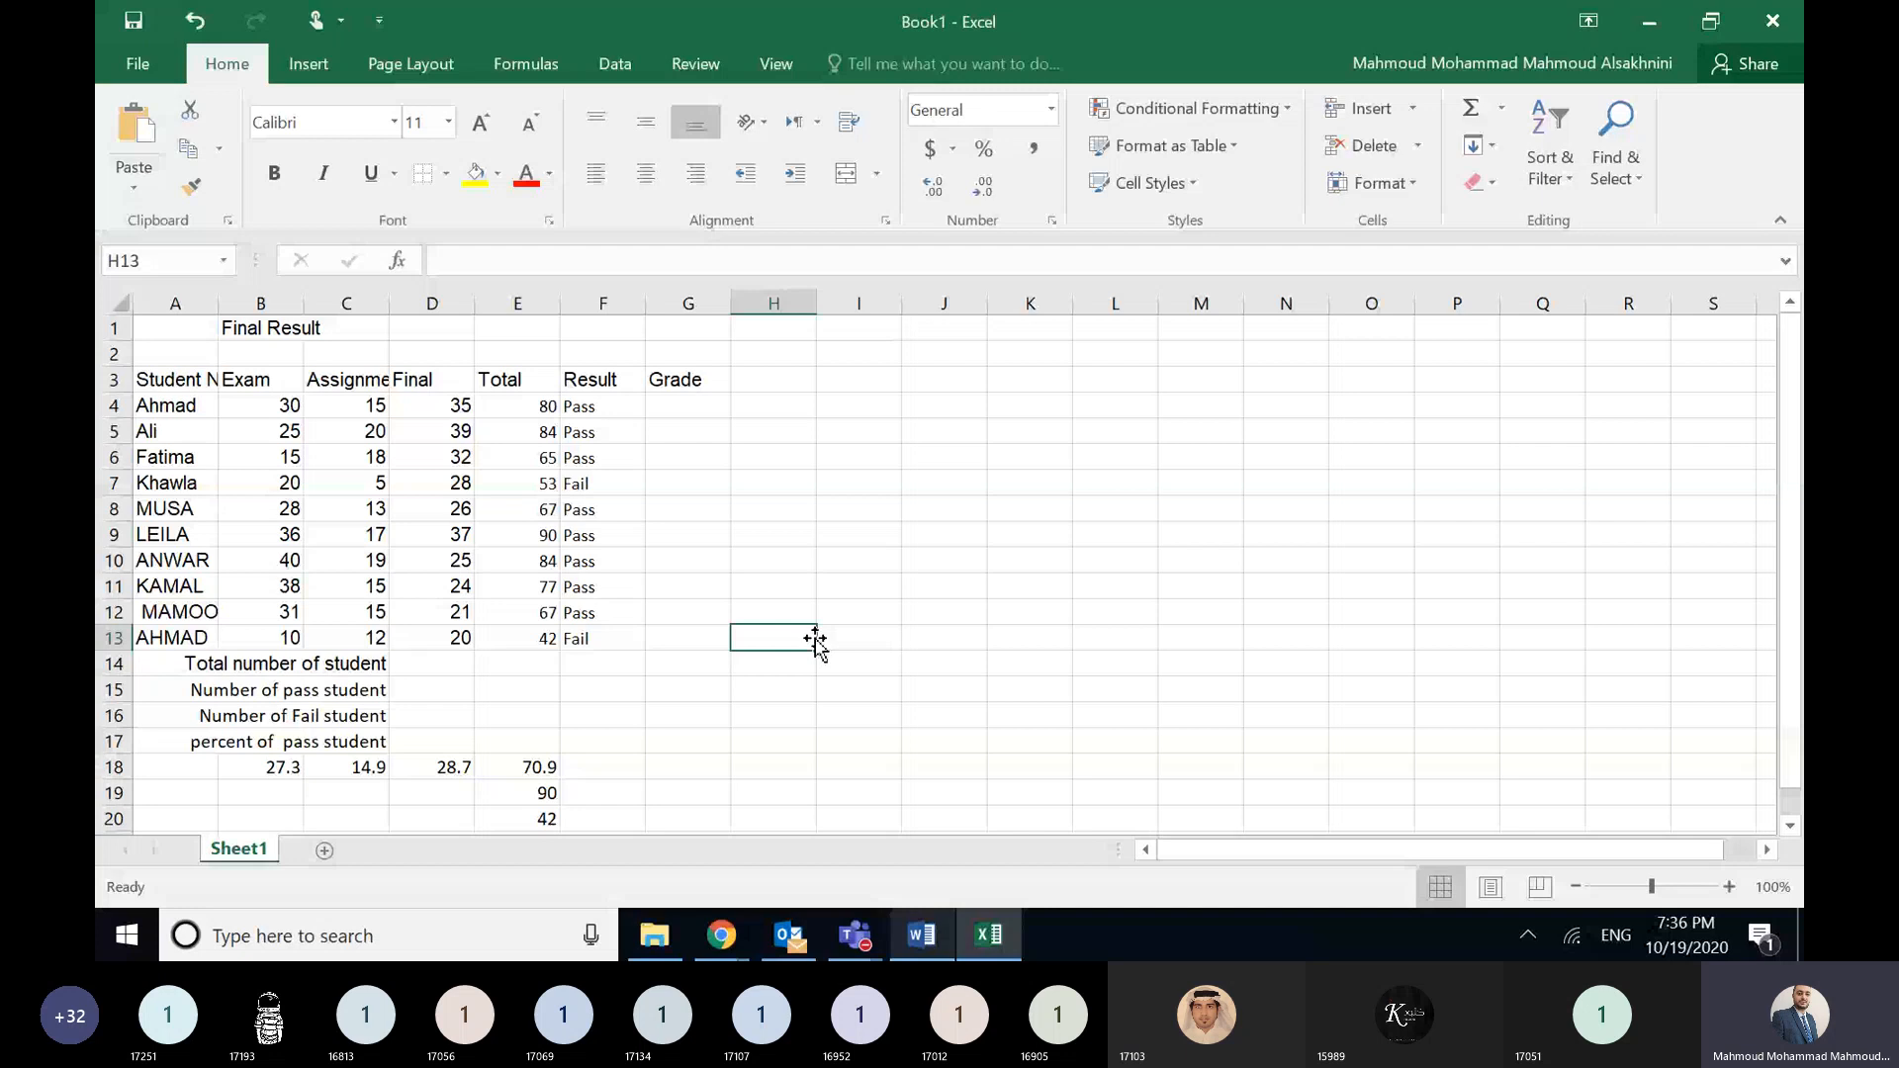
pyautogui.moveTo(168, 379); pyautogui.dragTo(228, 447)
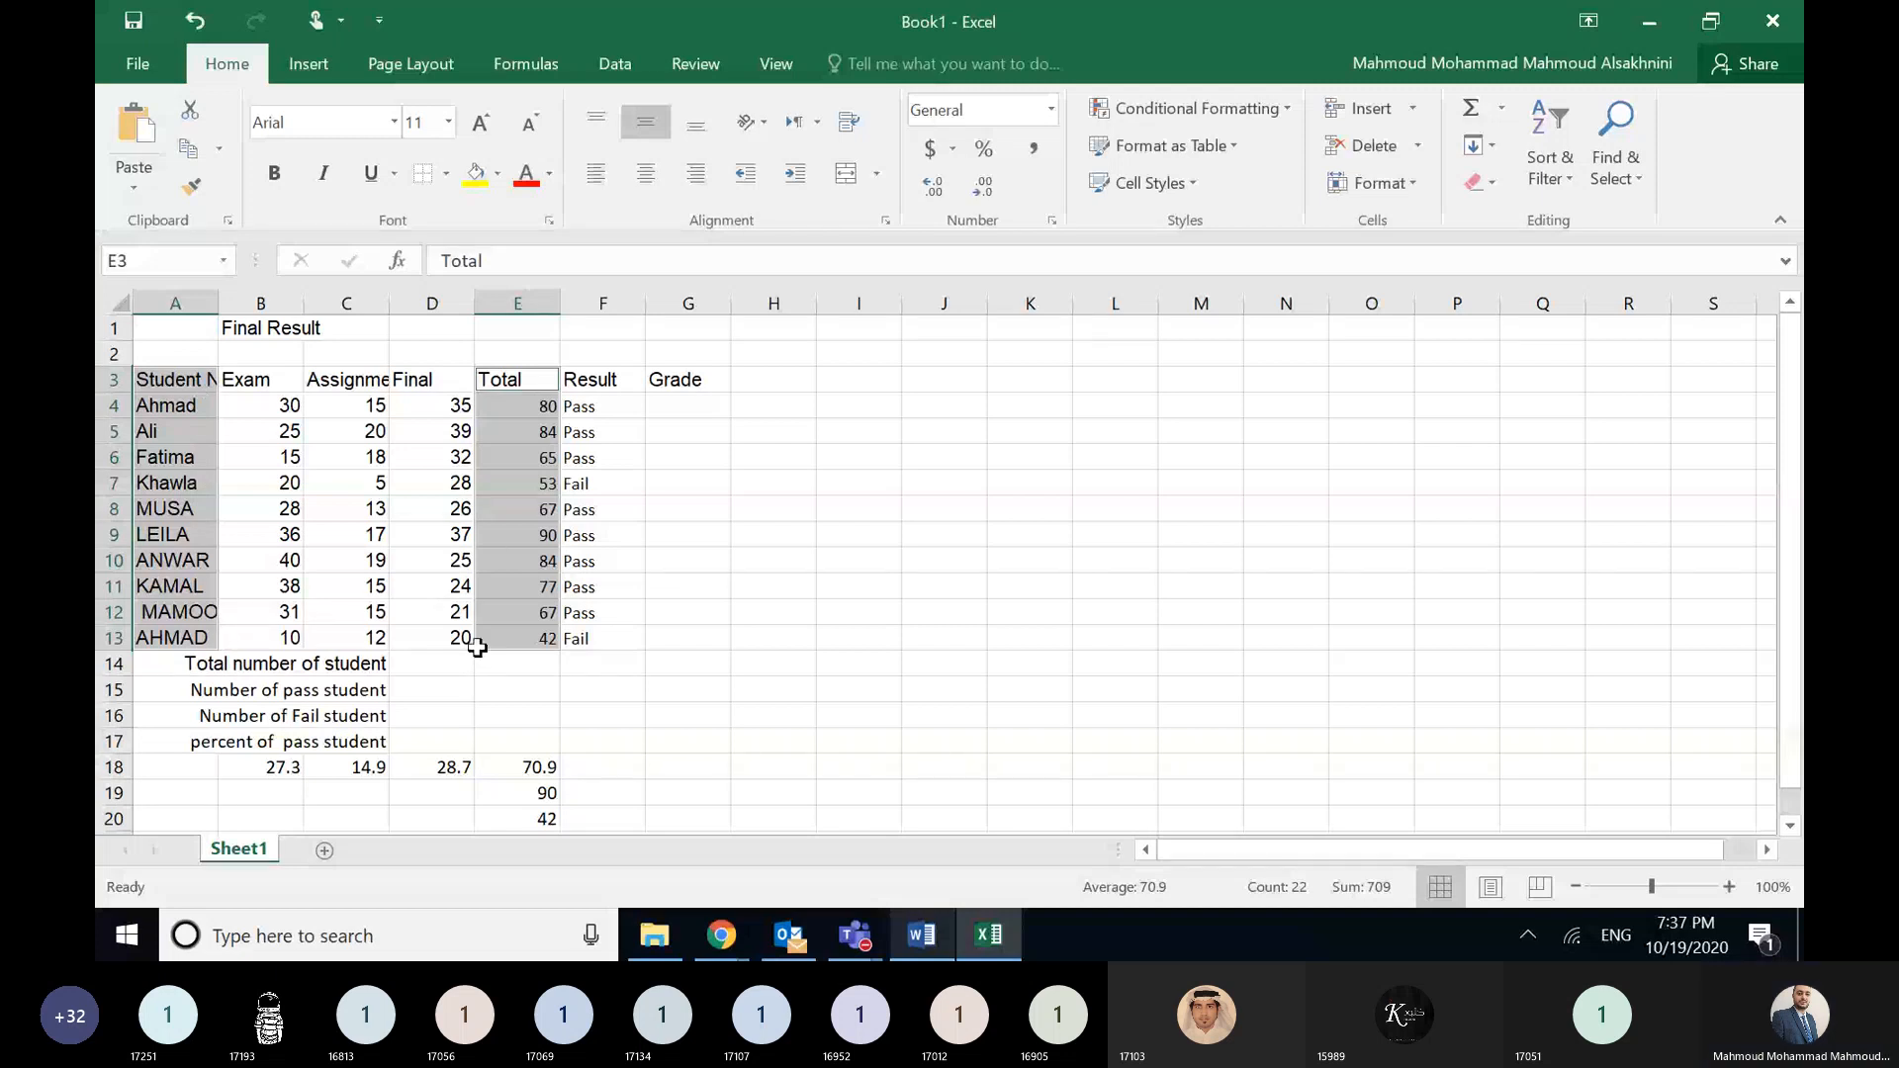
pyautogui.click(260, 508)
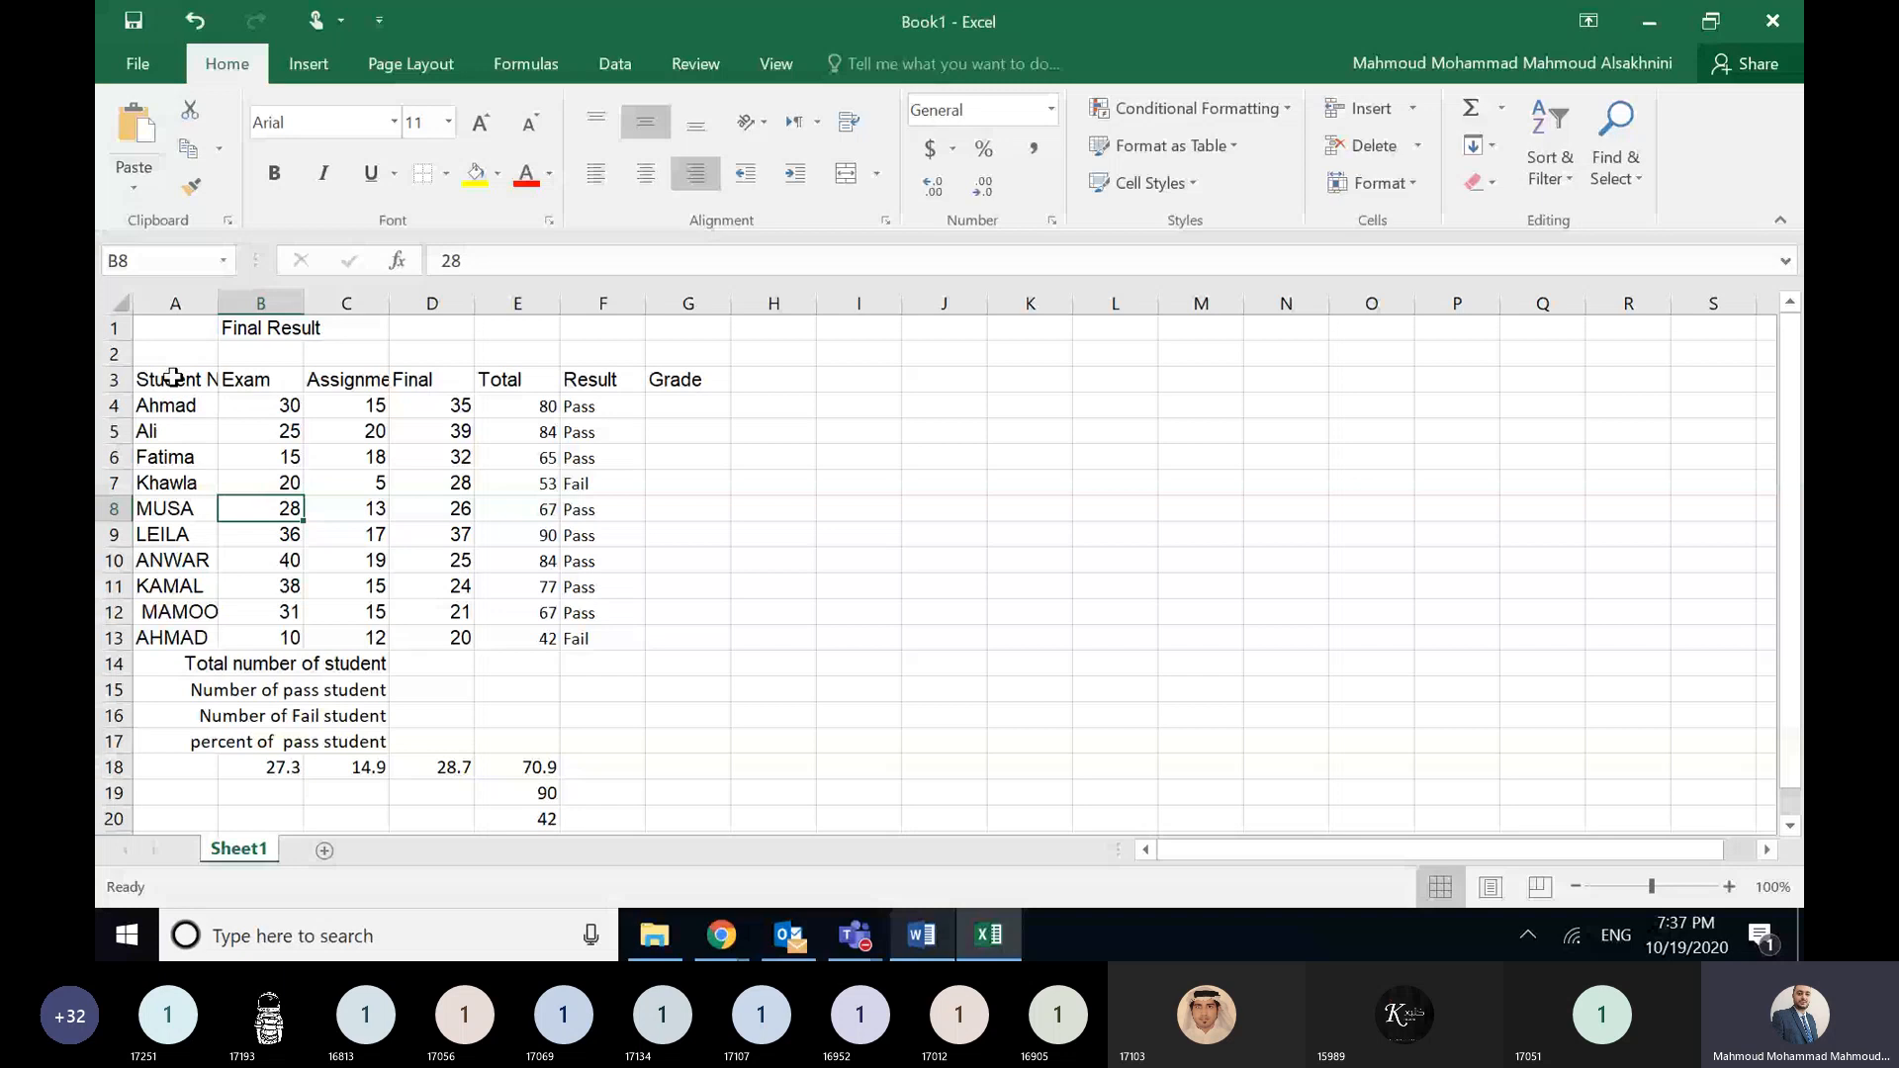
pyautogui.moveTo(172, 377); pyautogui.dragTo(530, 637)
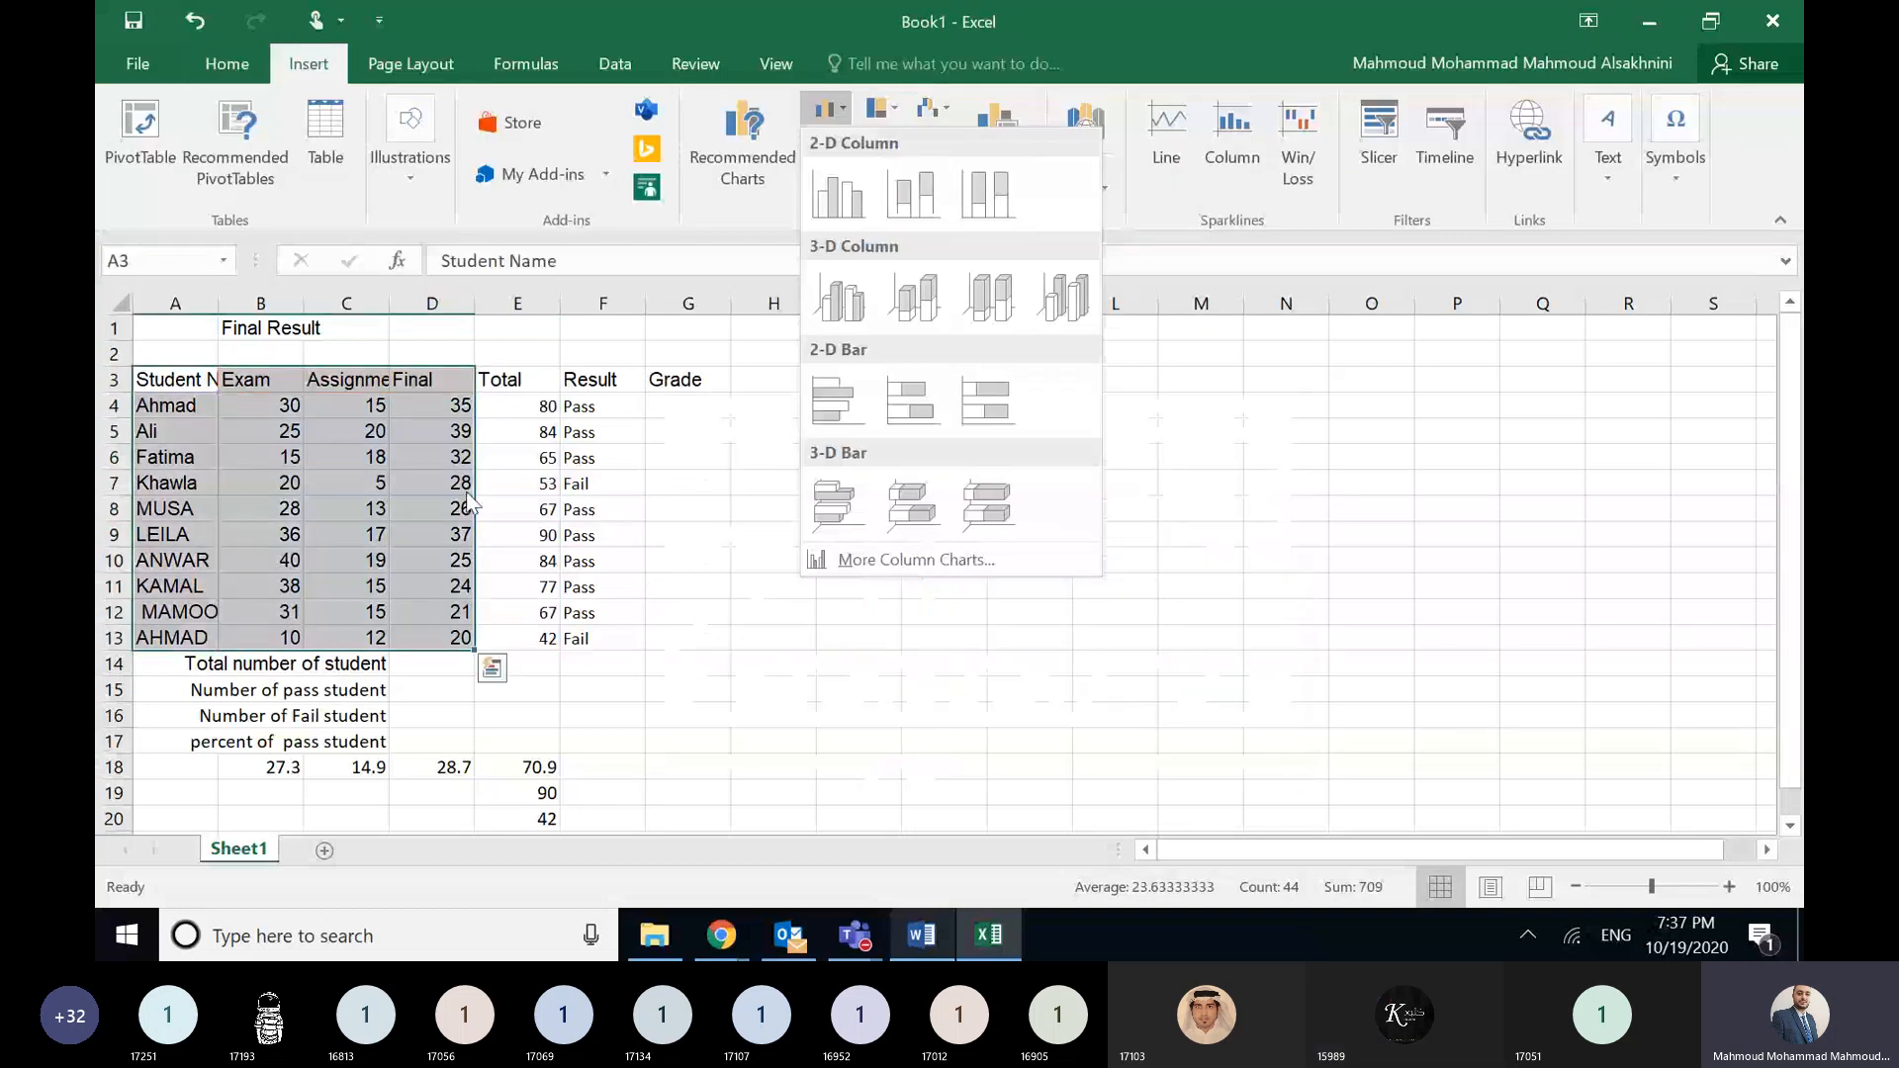
pyautogui.click(671, 497)
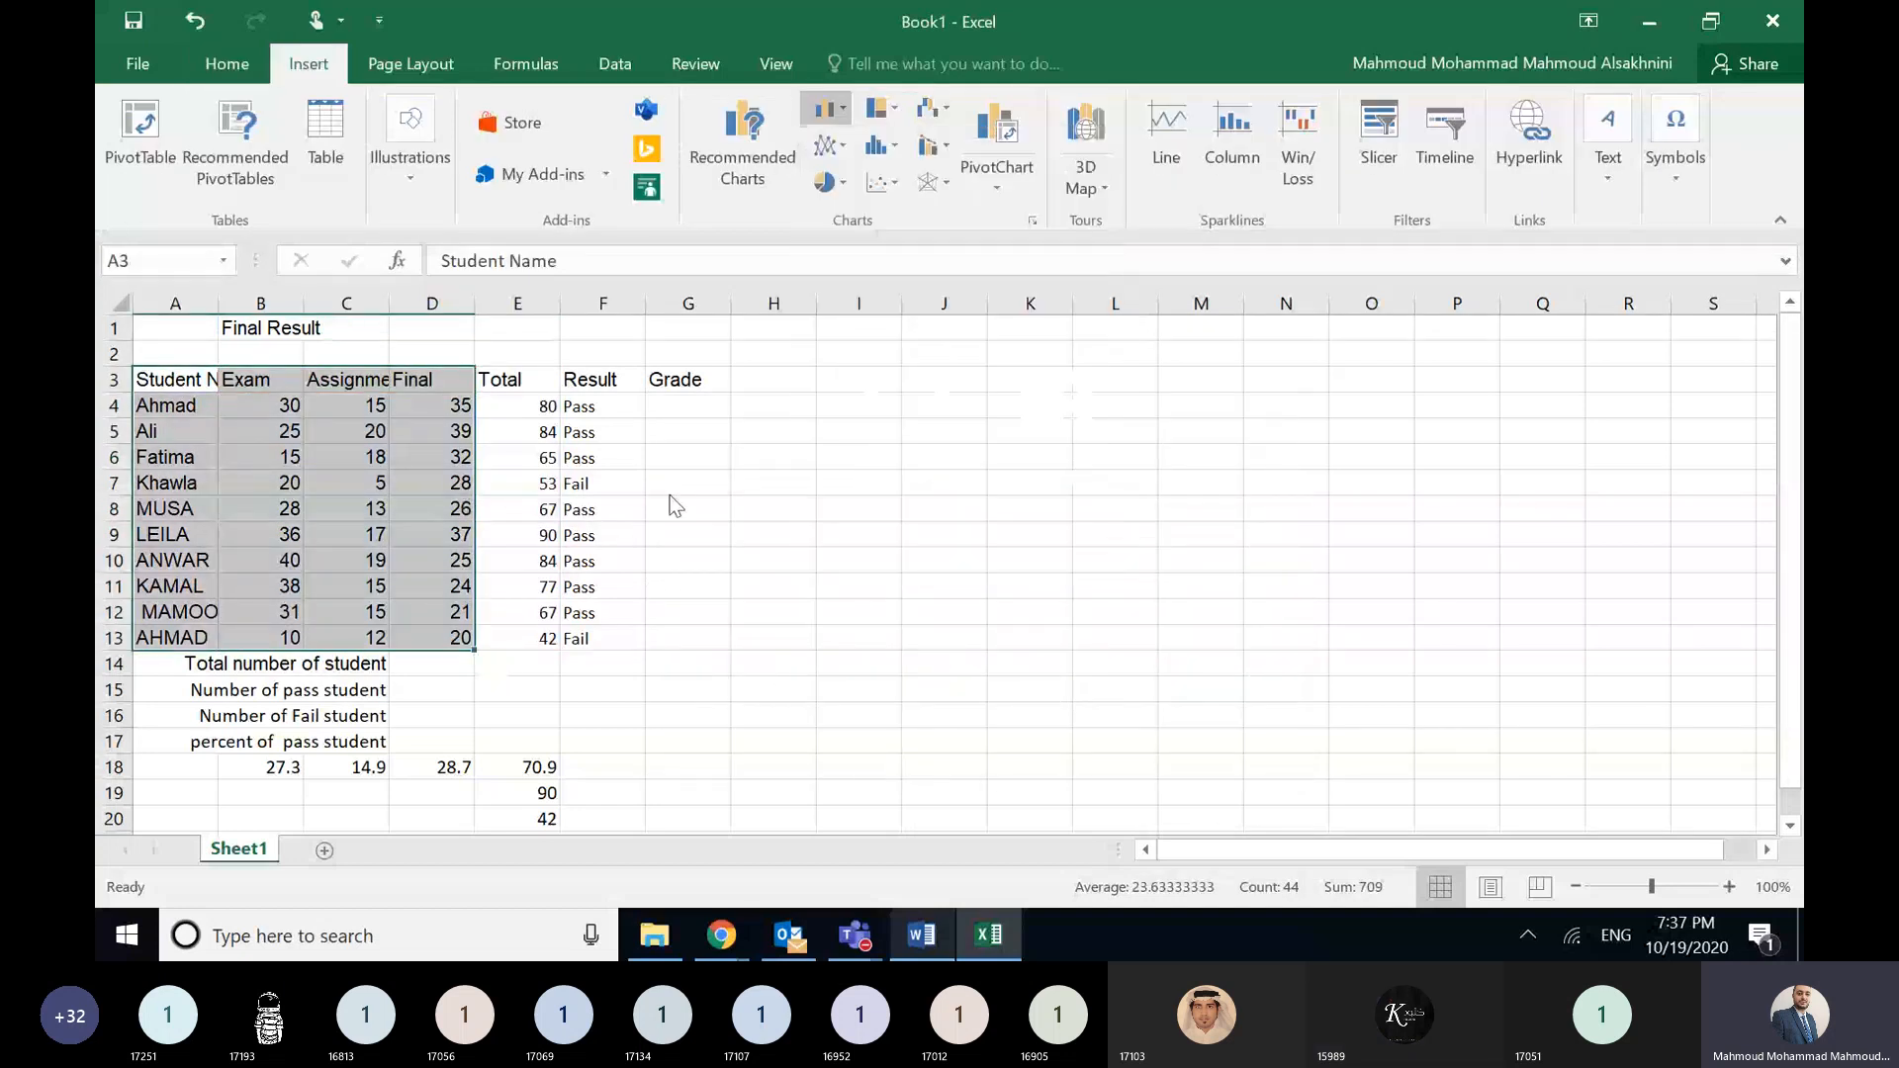
pyautogui.click(188, 383)
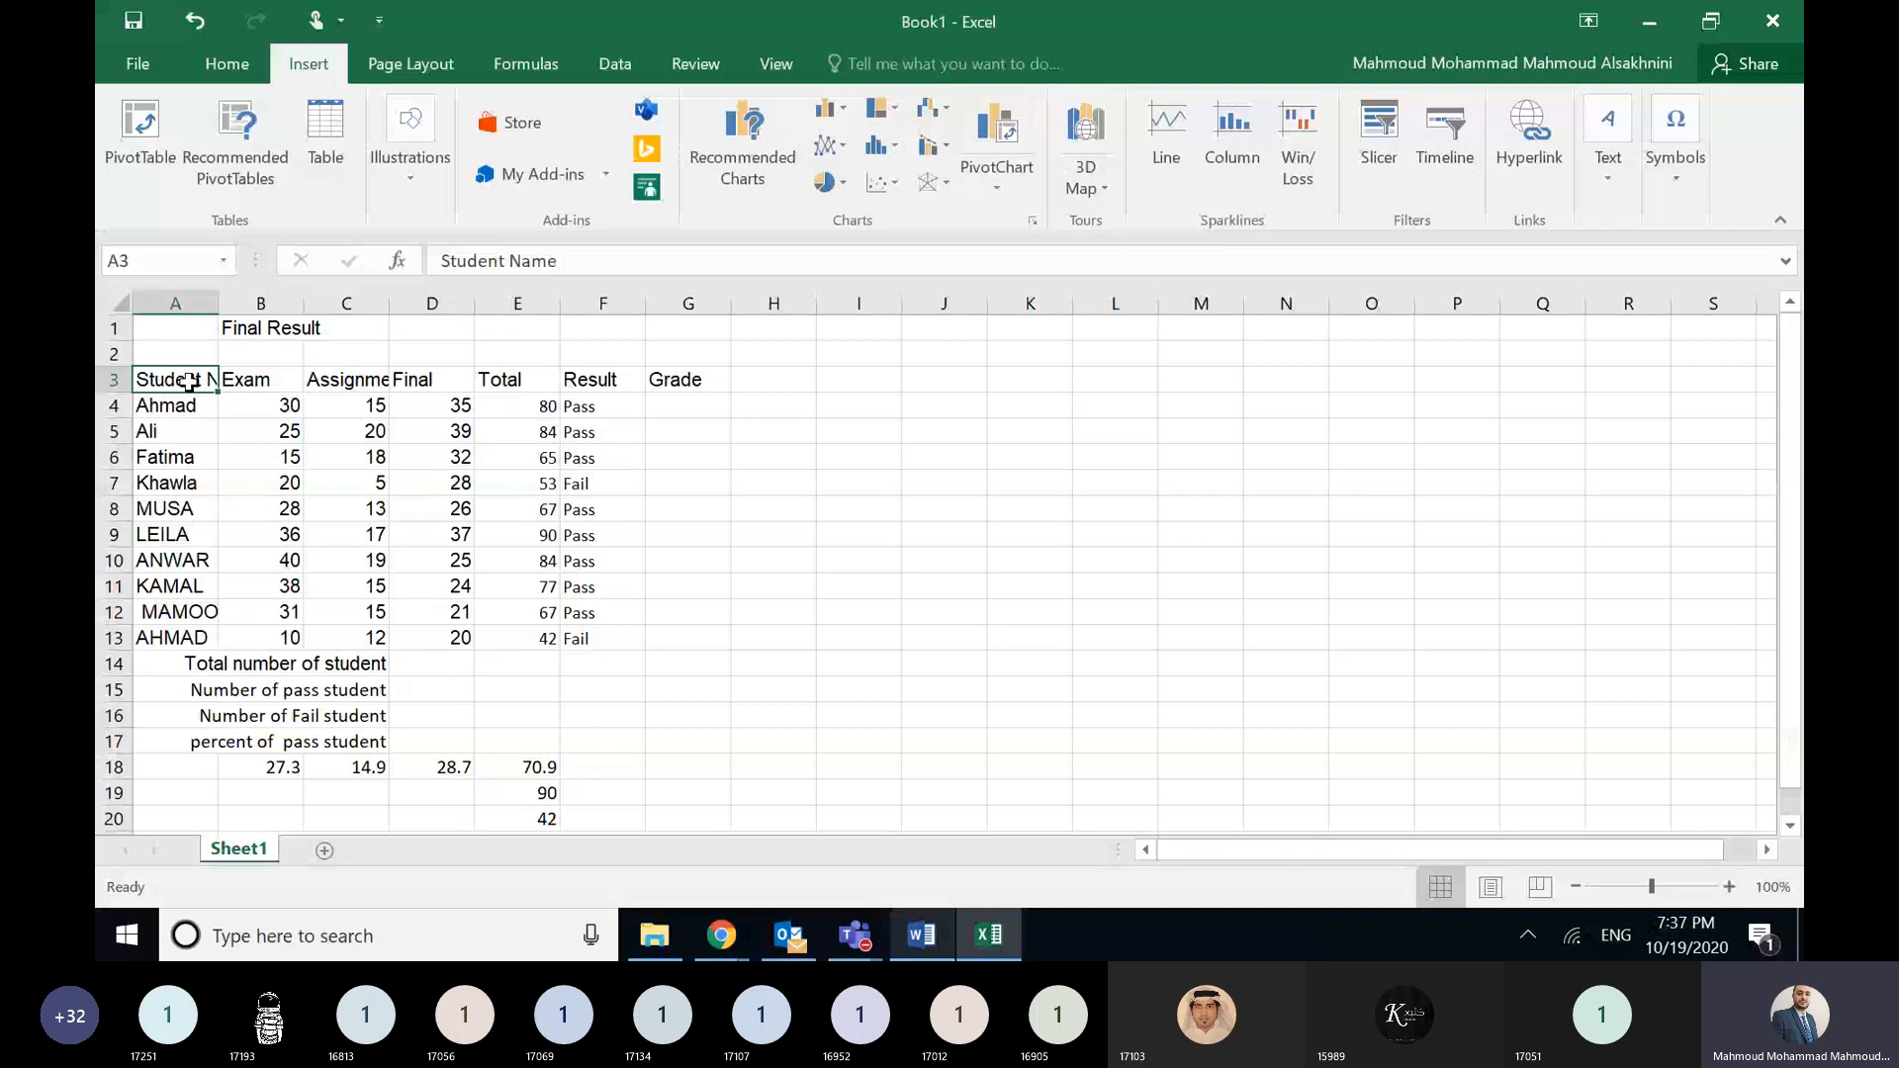
# - Insert a 2-D clustered column chart of the student marks in A3:E13
pyautogui.moveTo(188, 383); pyautogui.dragTo(534, 638)
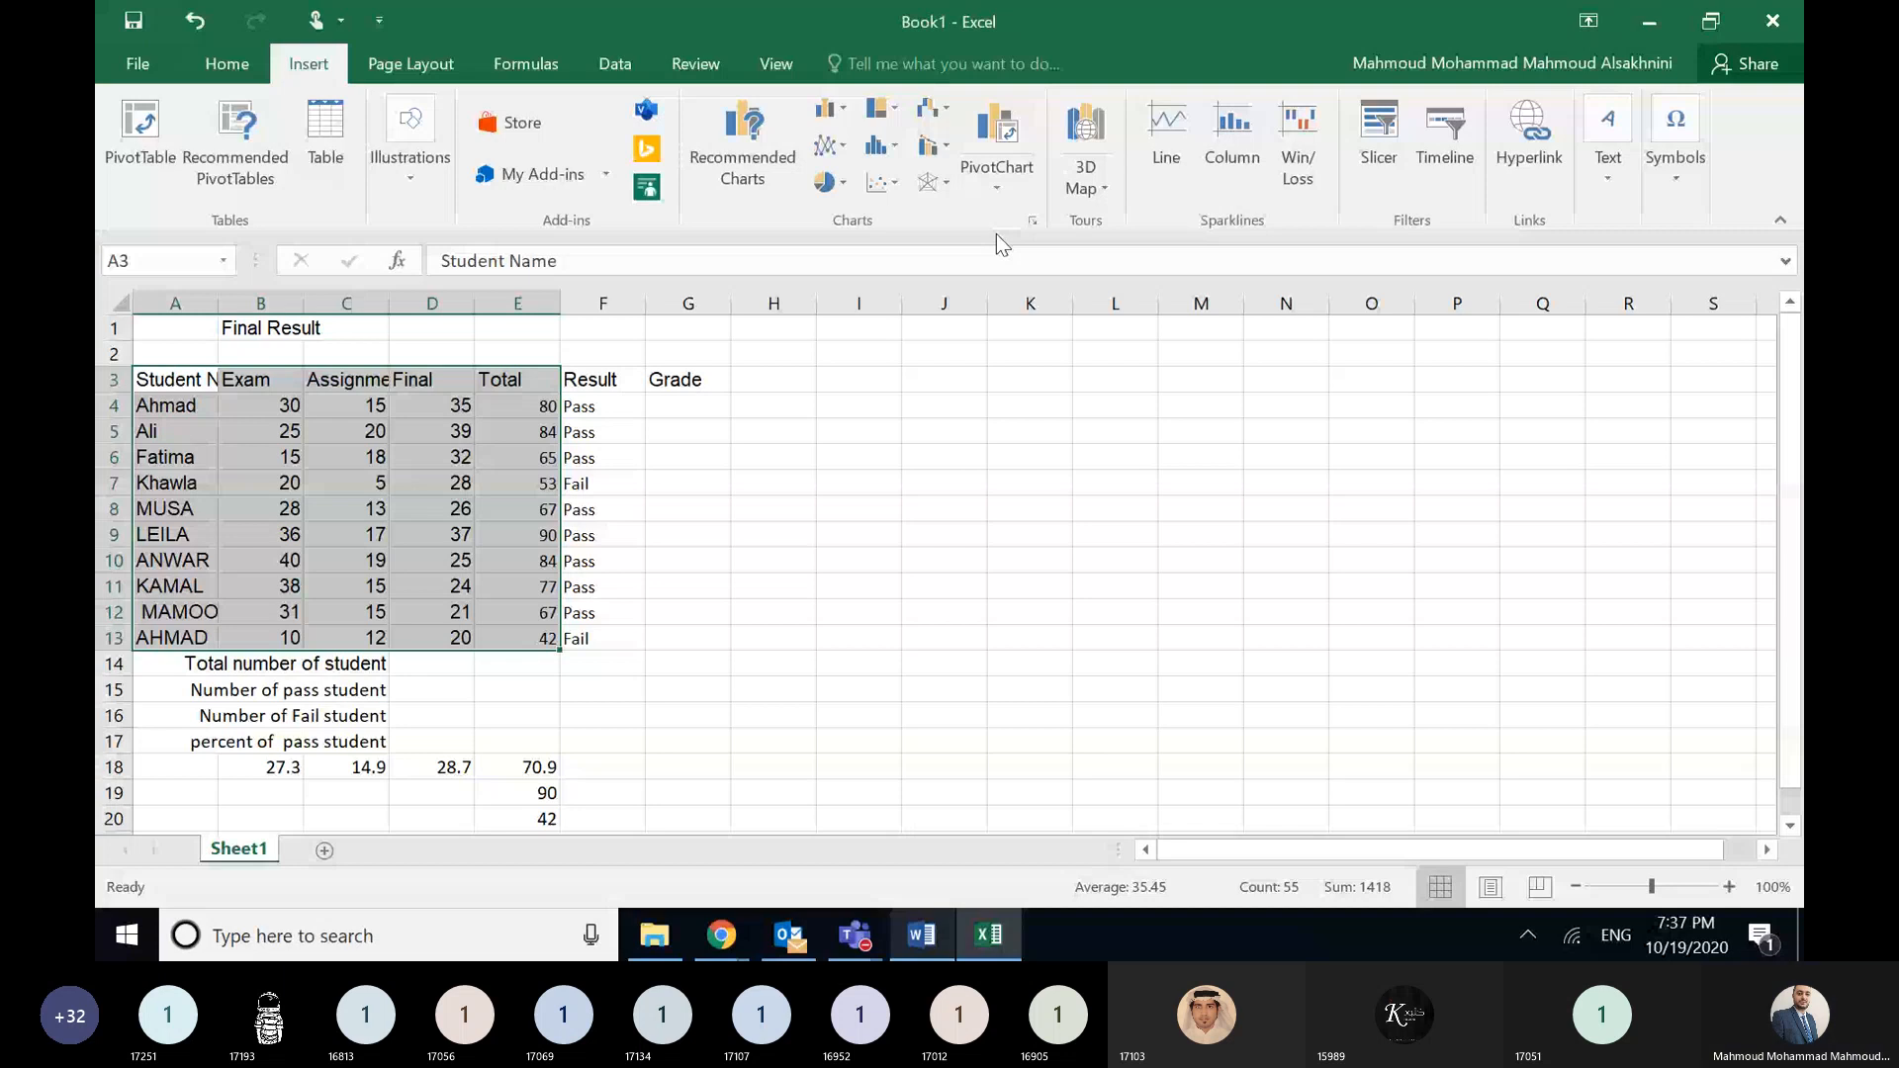
pyautogui.click(827, 108)
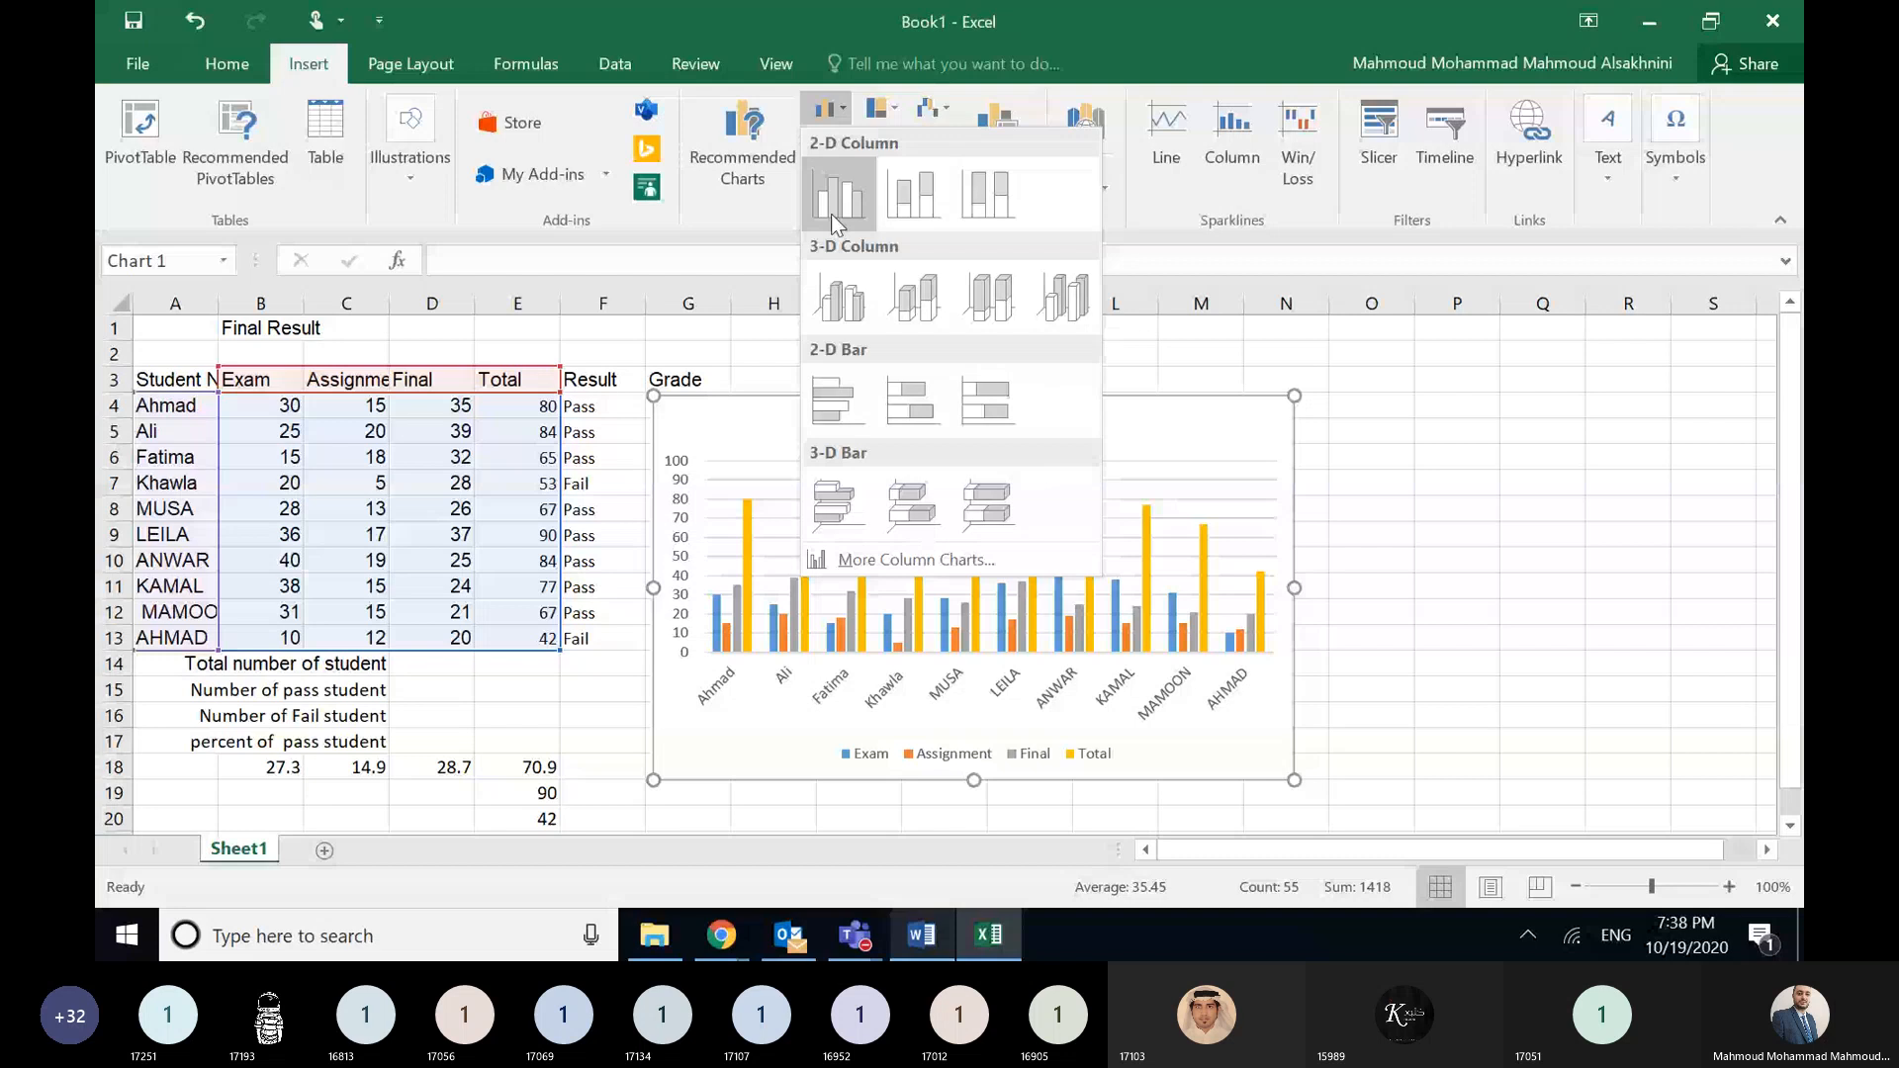
pyautogui.click(831, 214)
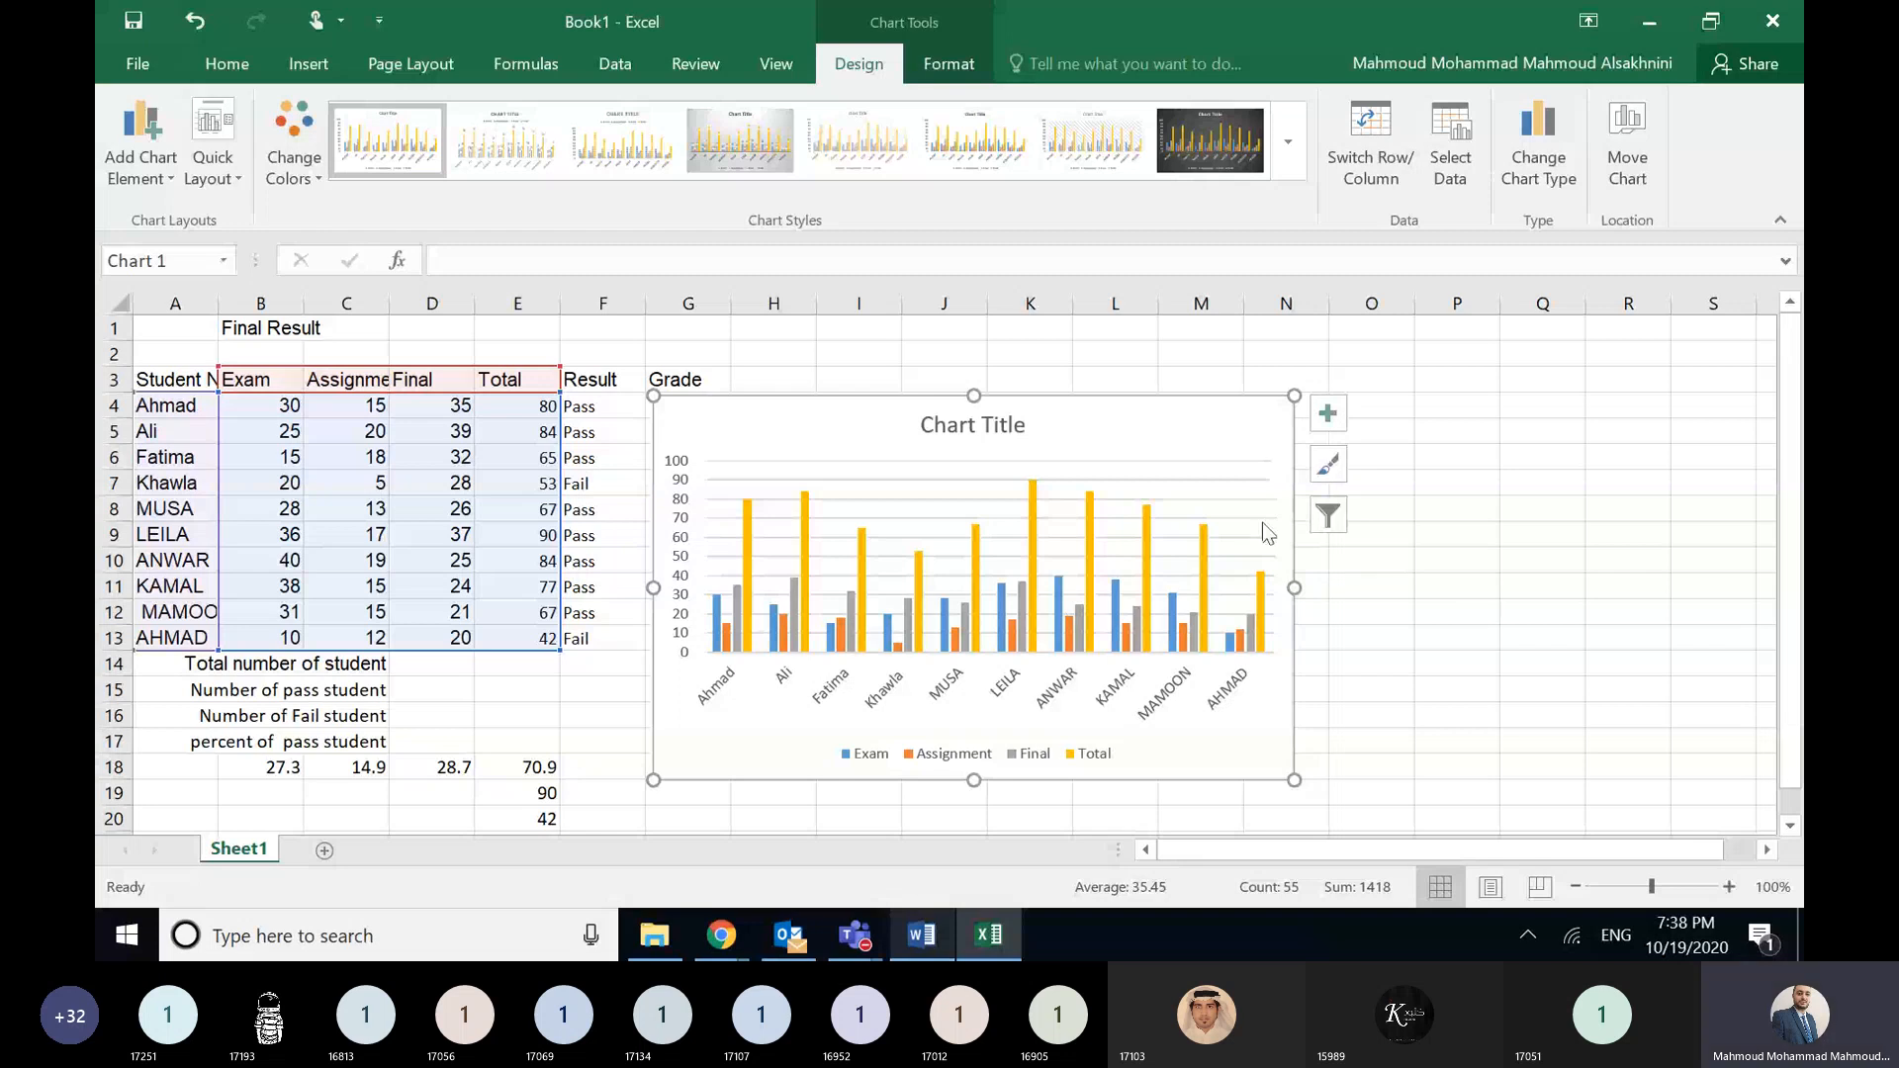
pyautogui.moveTo(1201, 596)
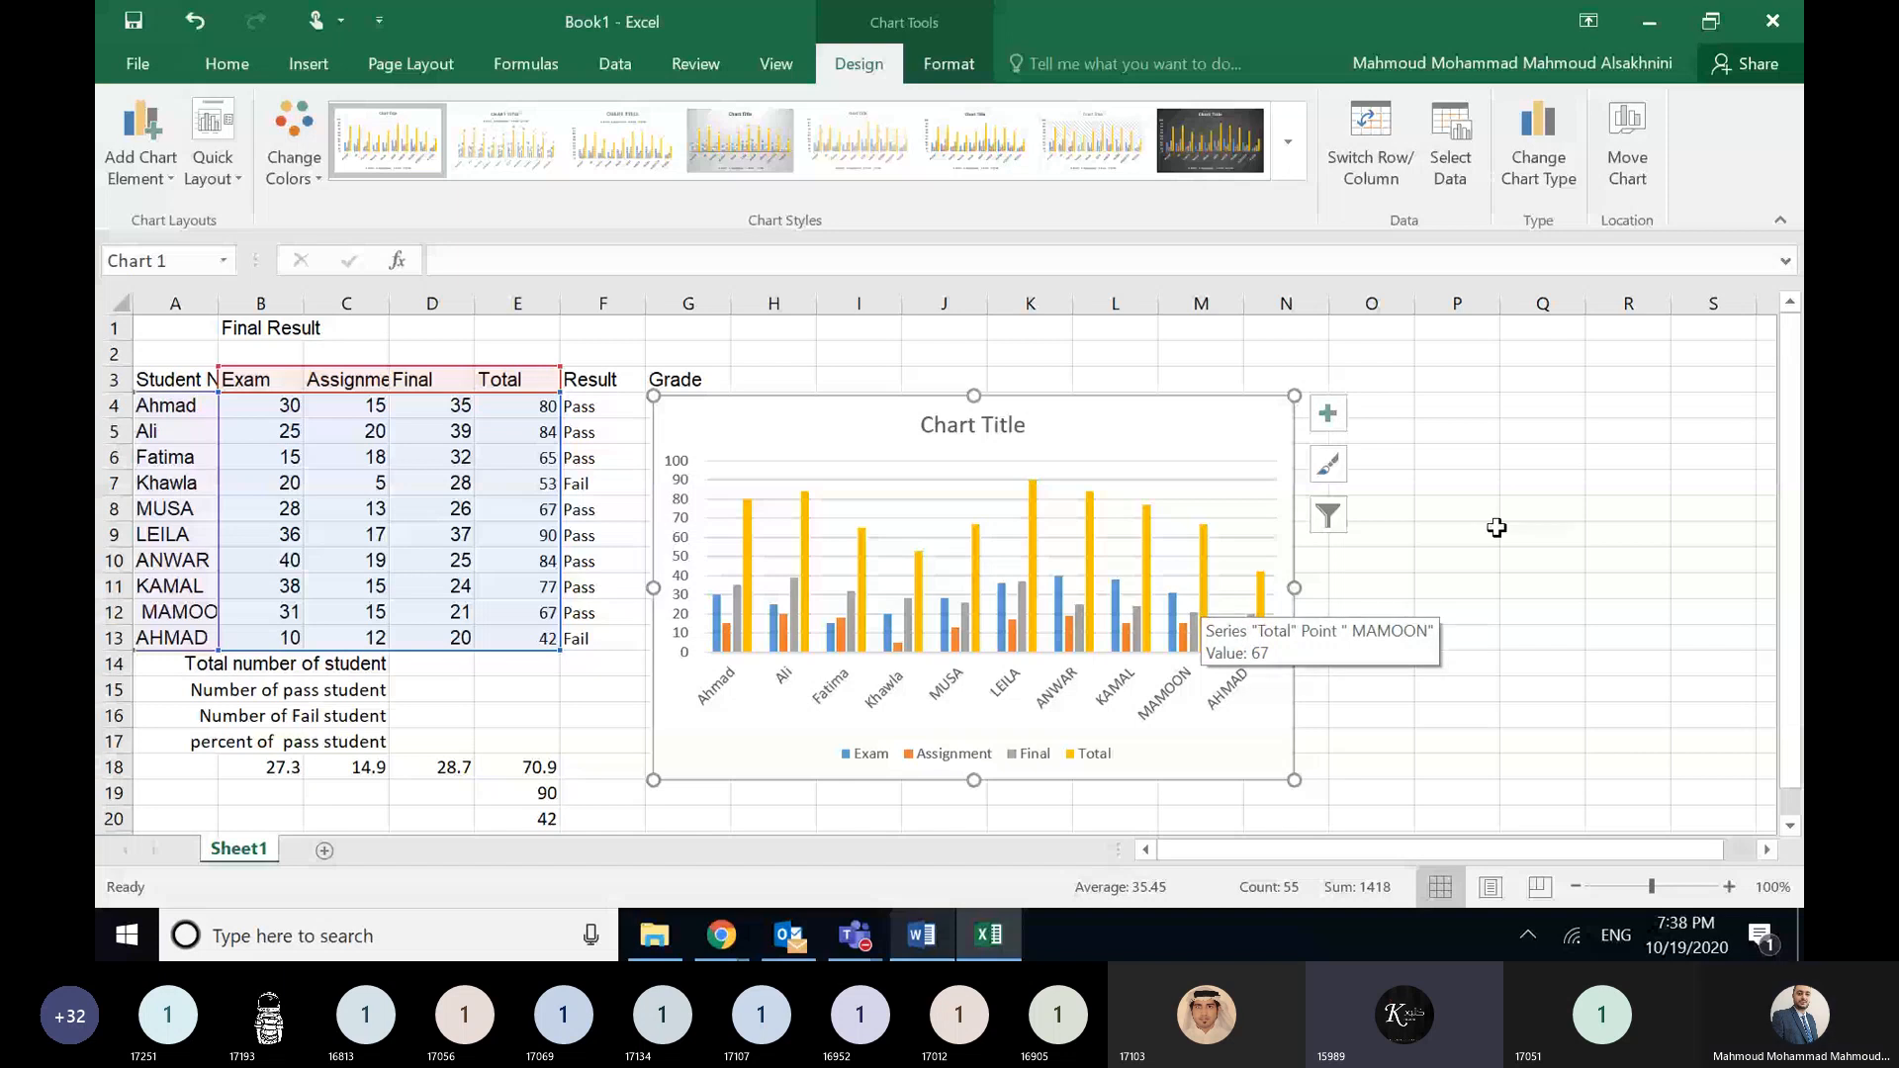
# - Change the column chart's title to "Grades" and deselect the chart
pyautogui.click(1006, 428)
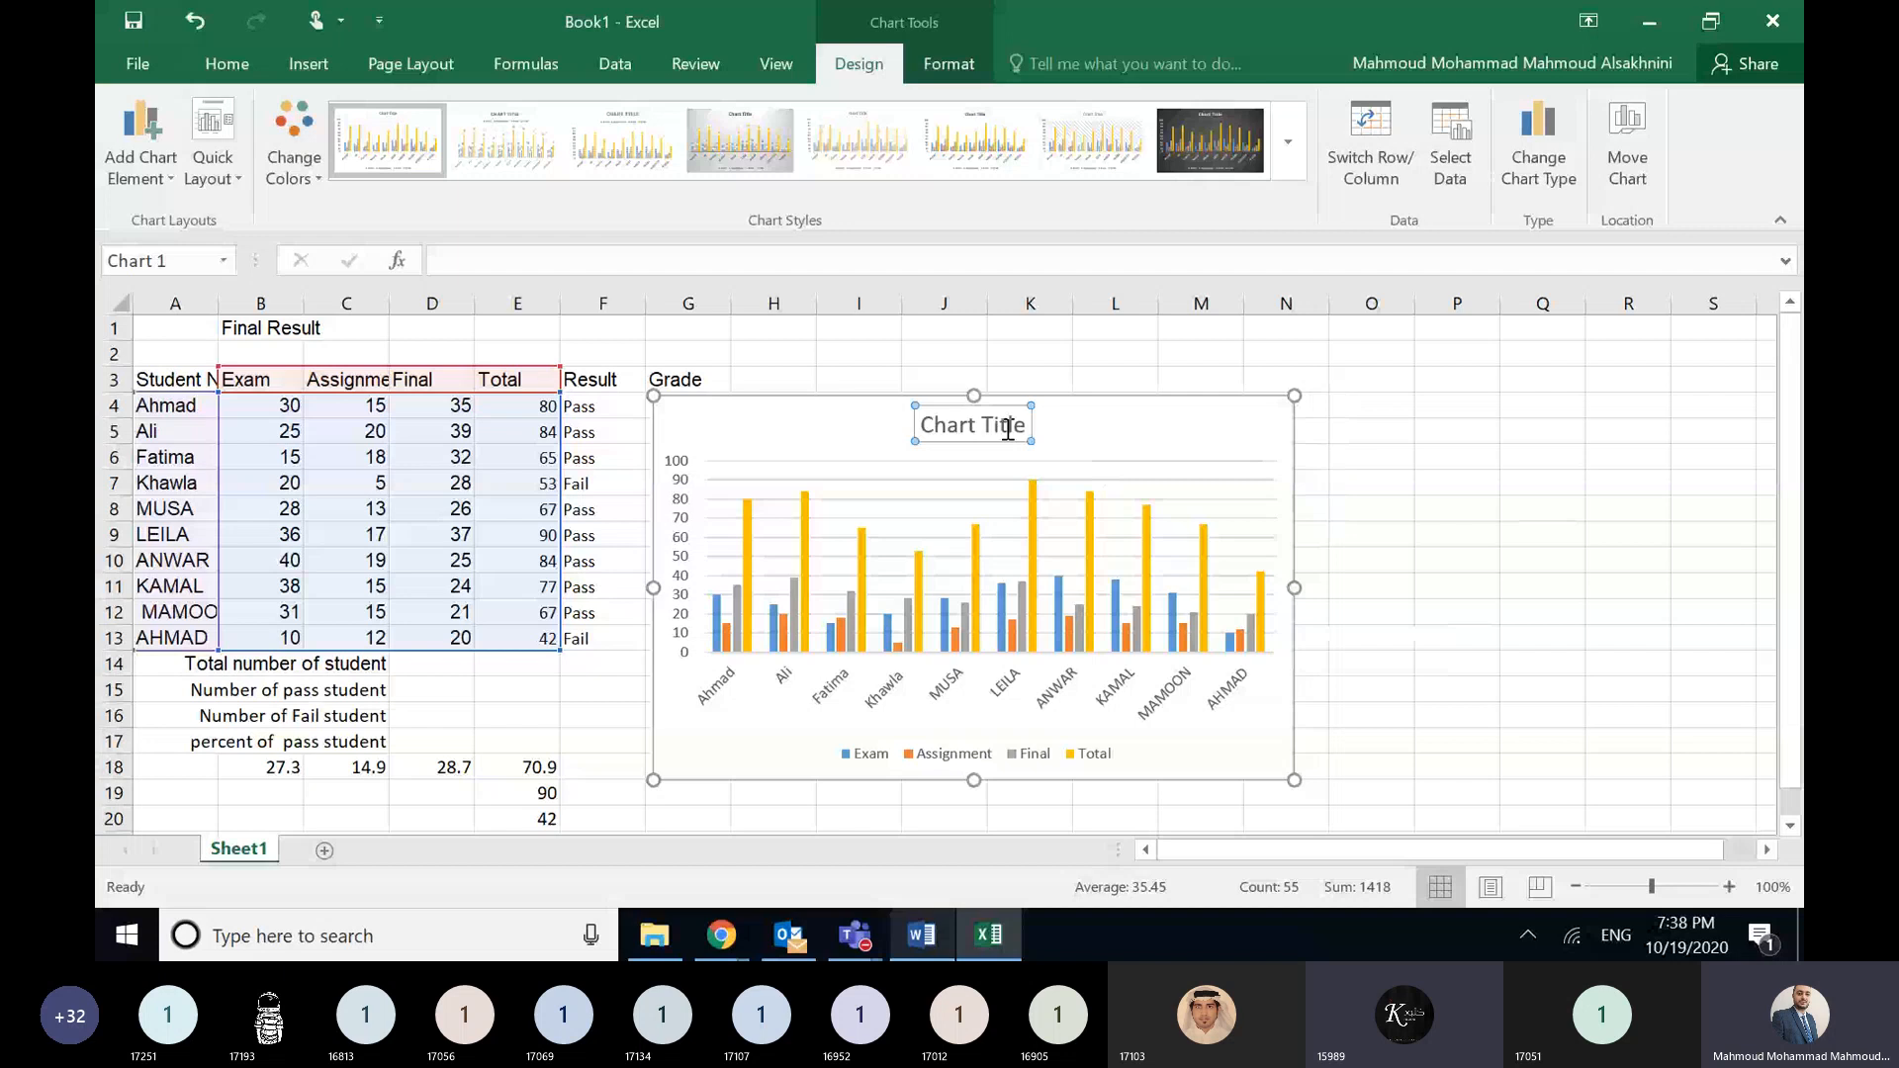
pyautogui.tripleClick(1007, 428)
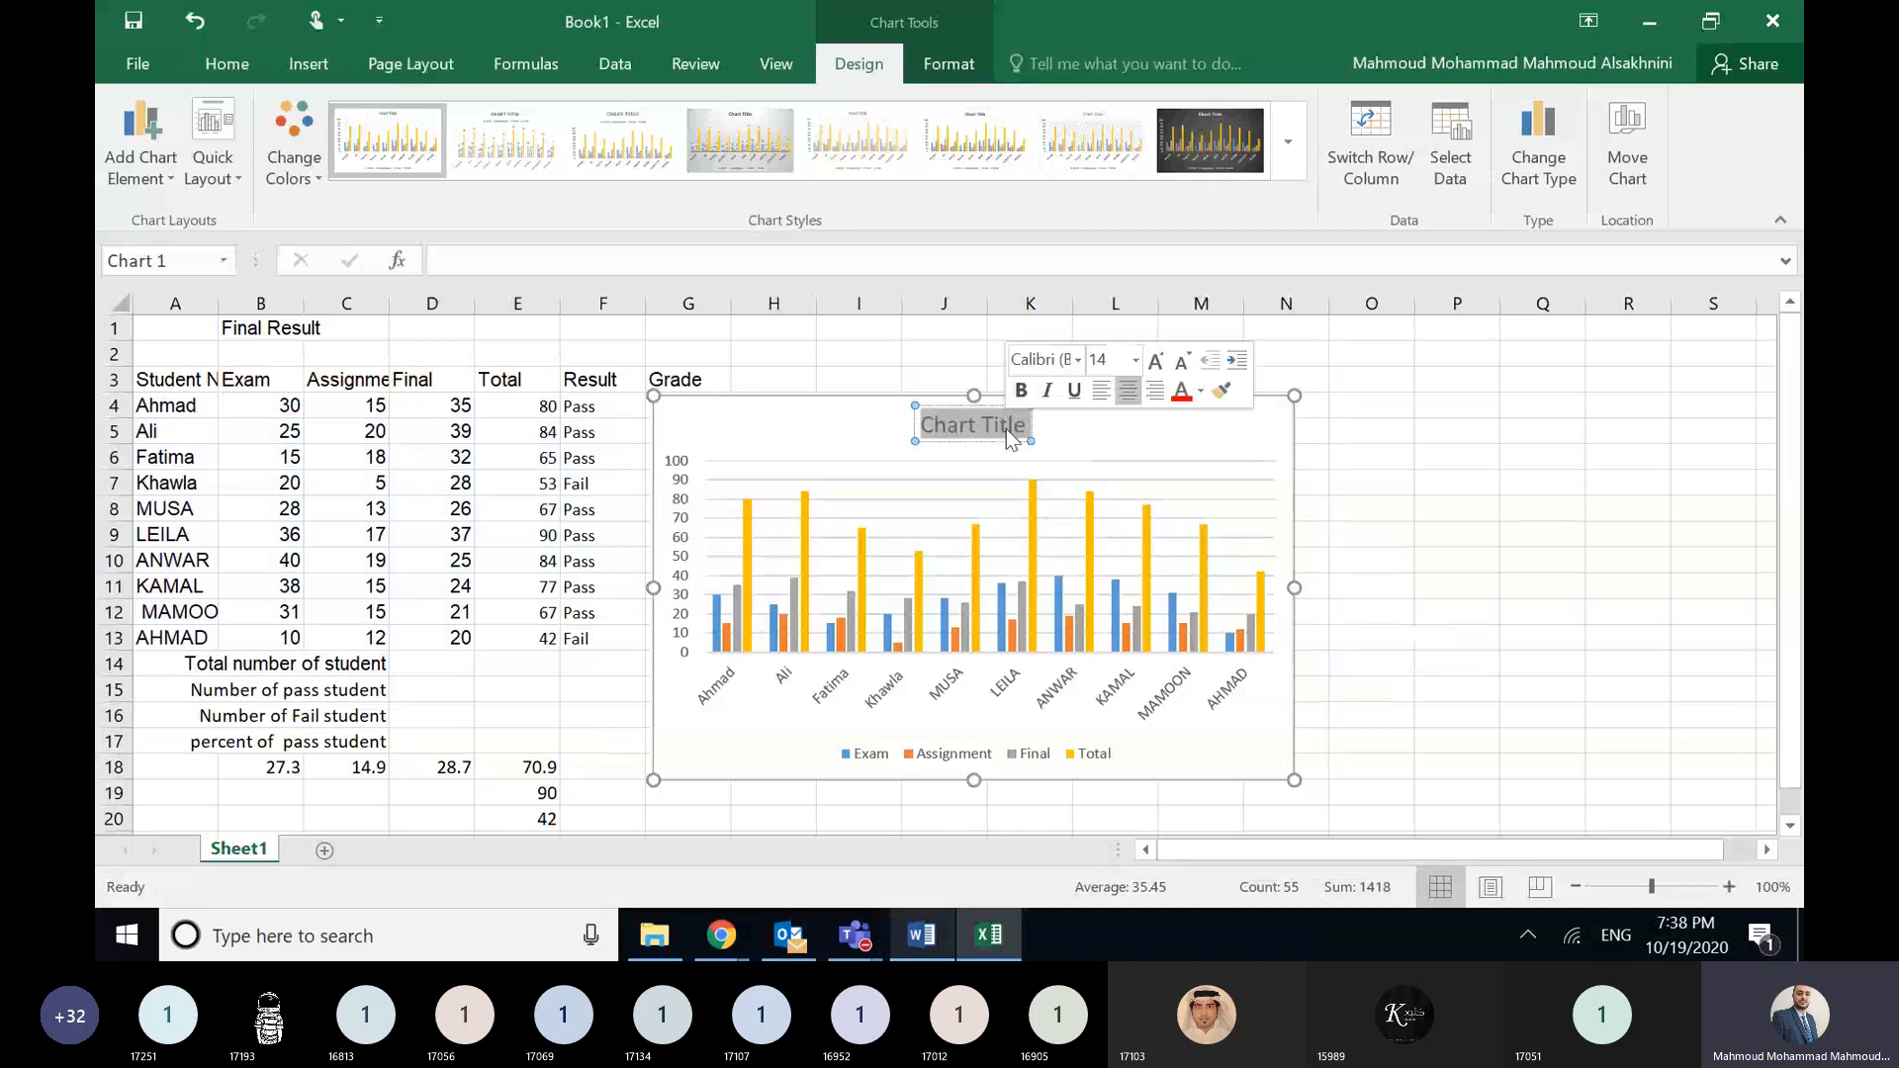
pyautogui.write('Grades')
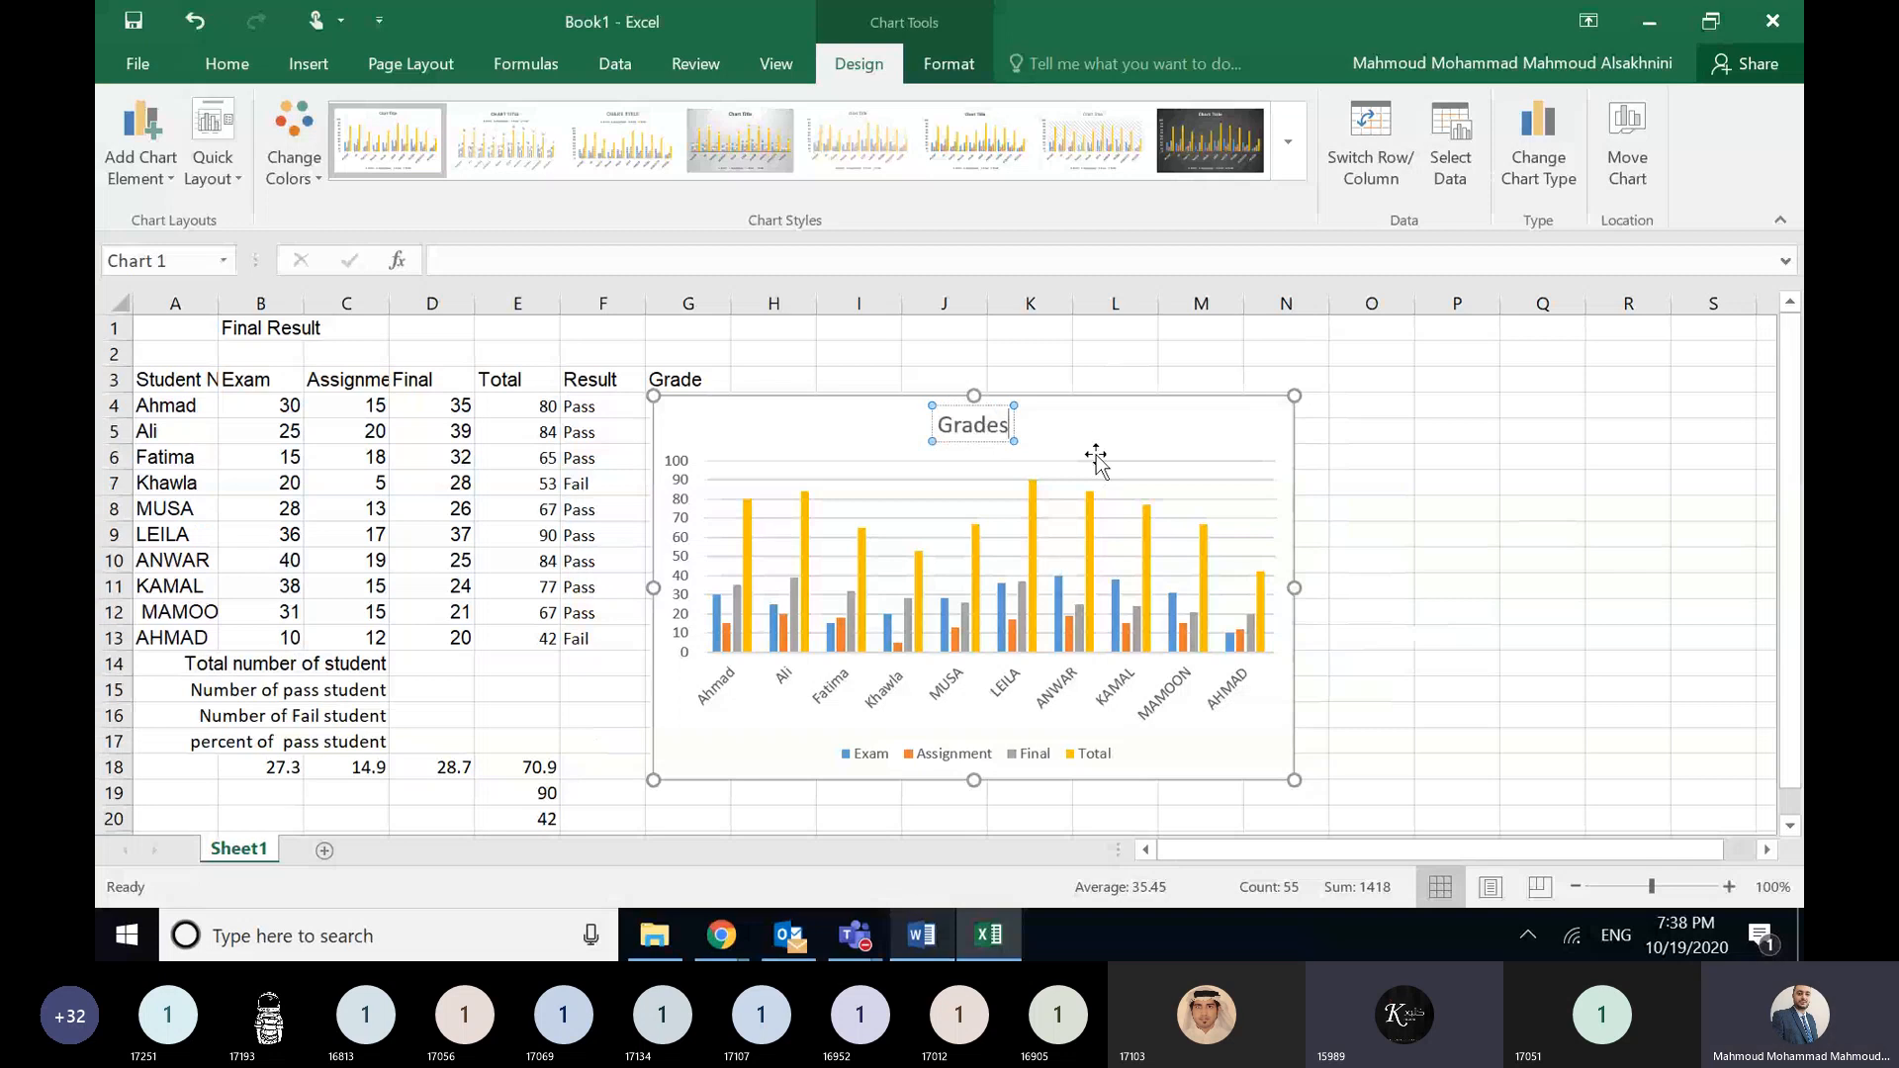
pyautogui.click(1271, 455)
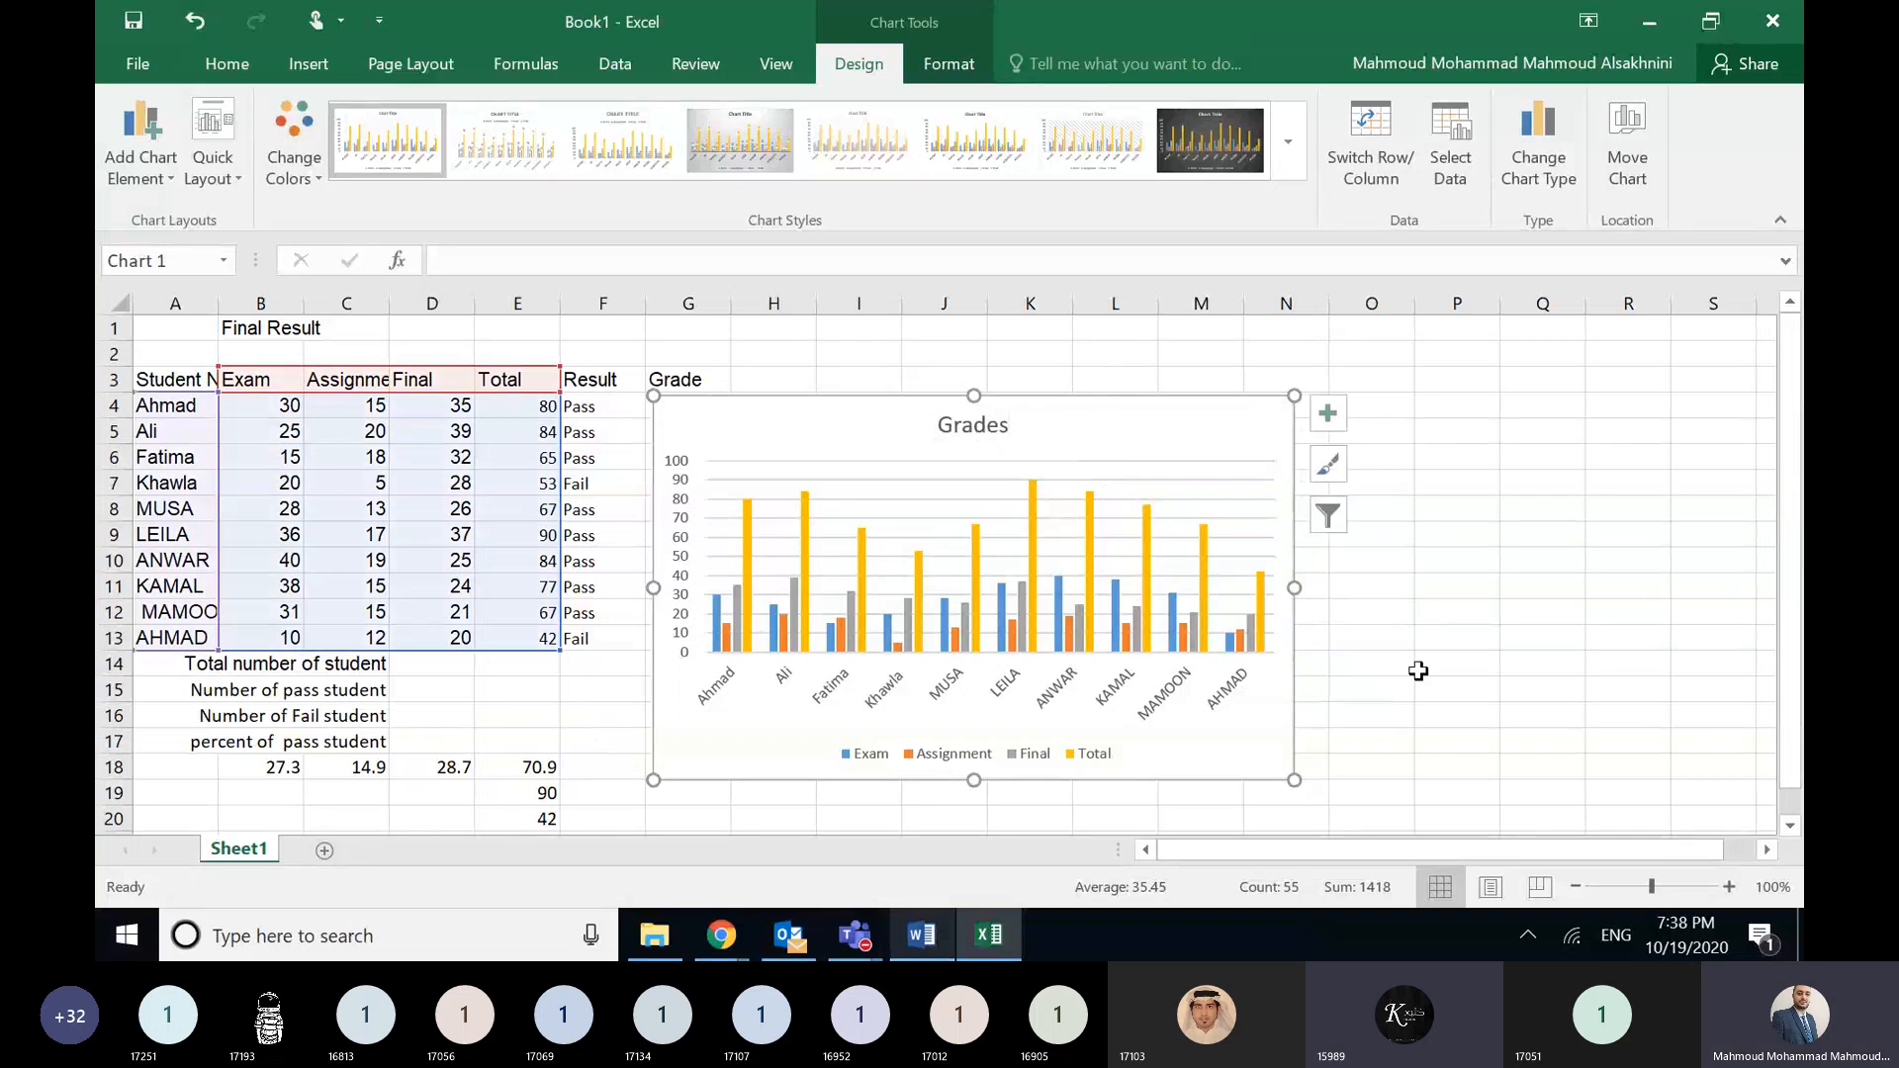
pyautogui.click(1479, 667)
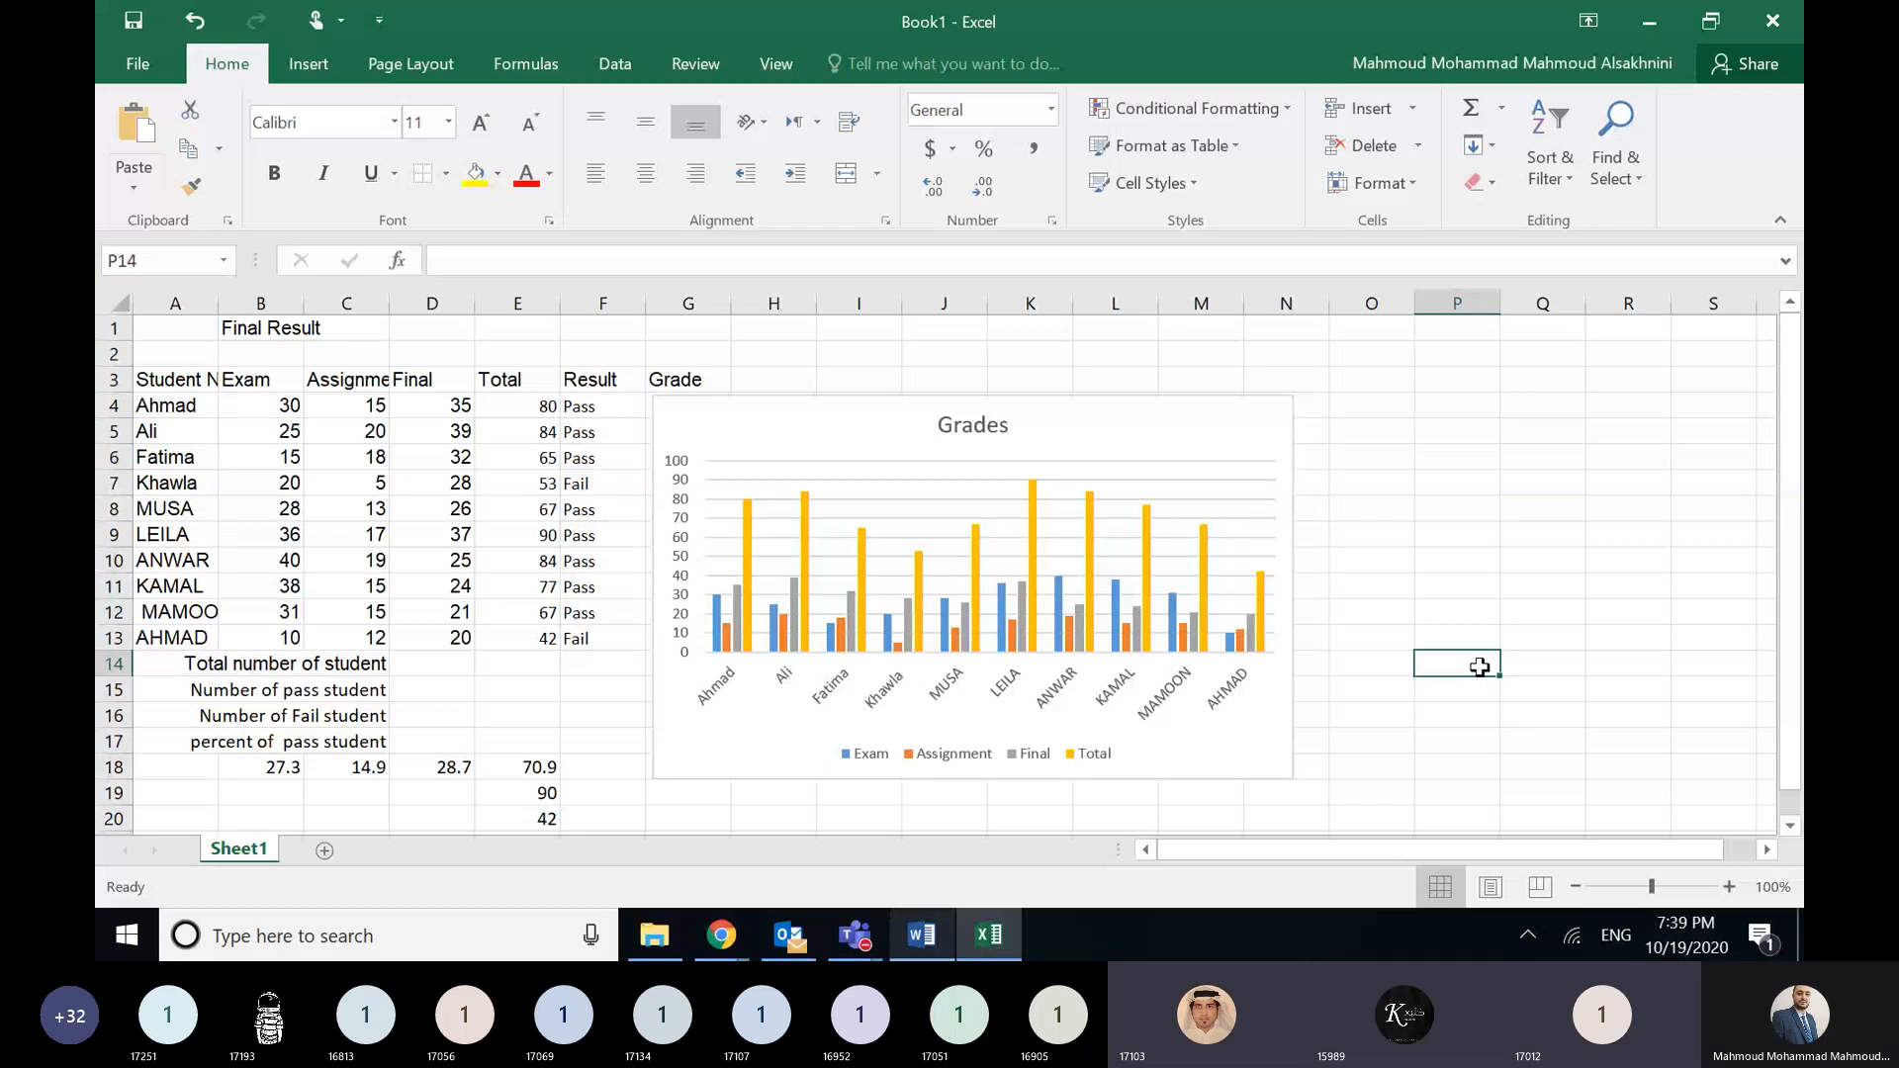
# - Check the Microsoft Teams meeting window, return to the Excel workbook and delete the Grades chart
pyautogui.click(1286, 419)
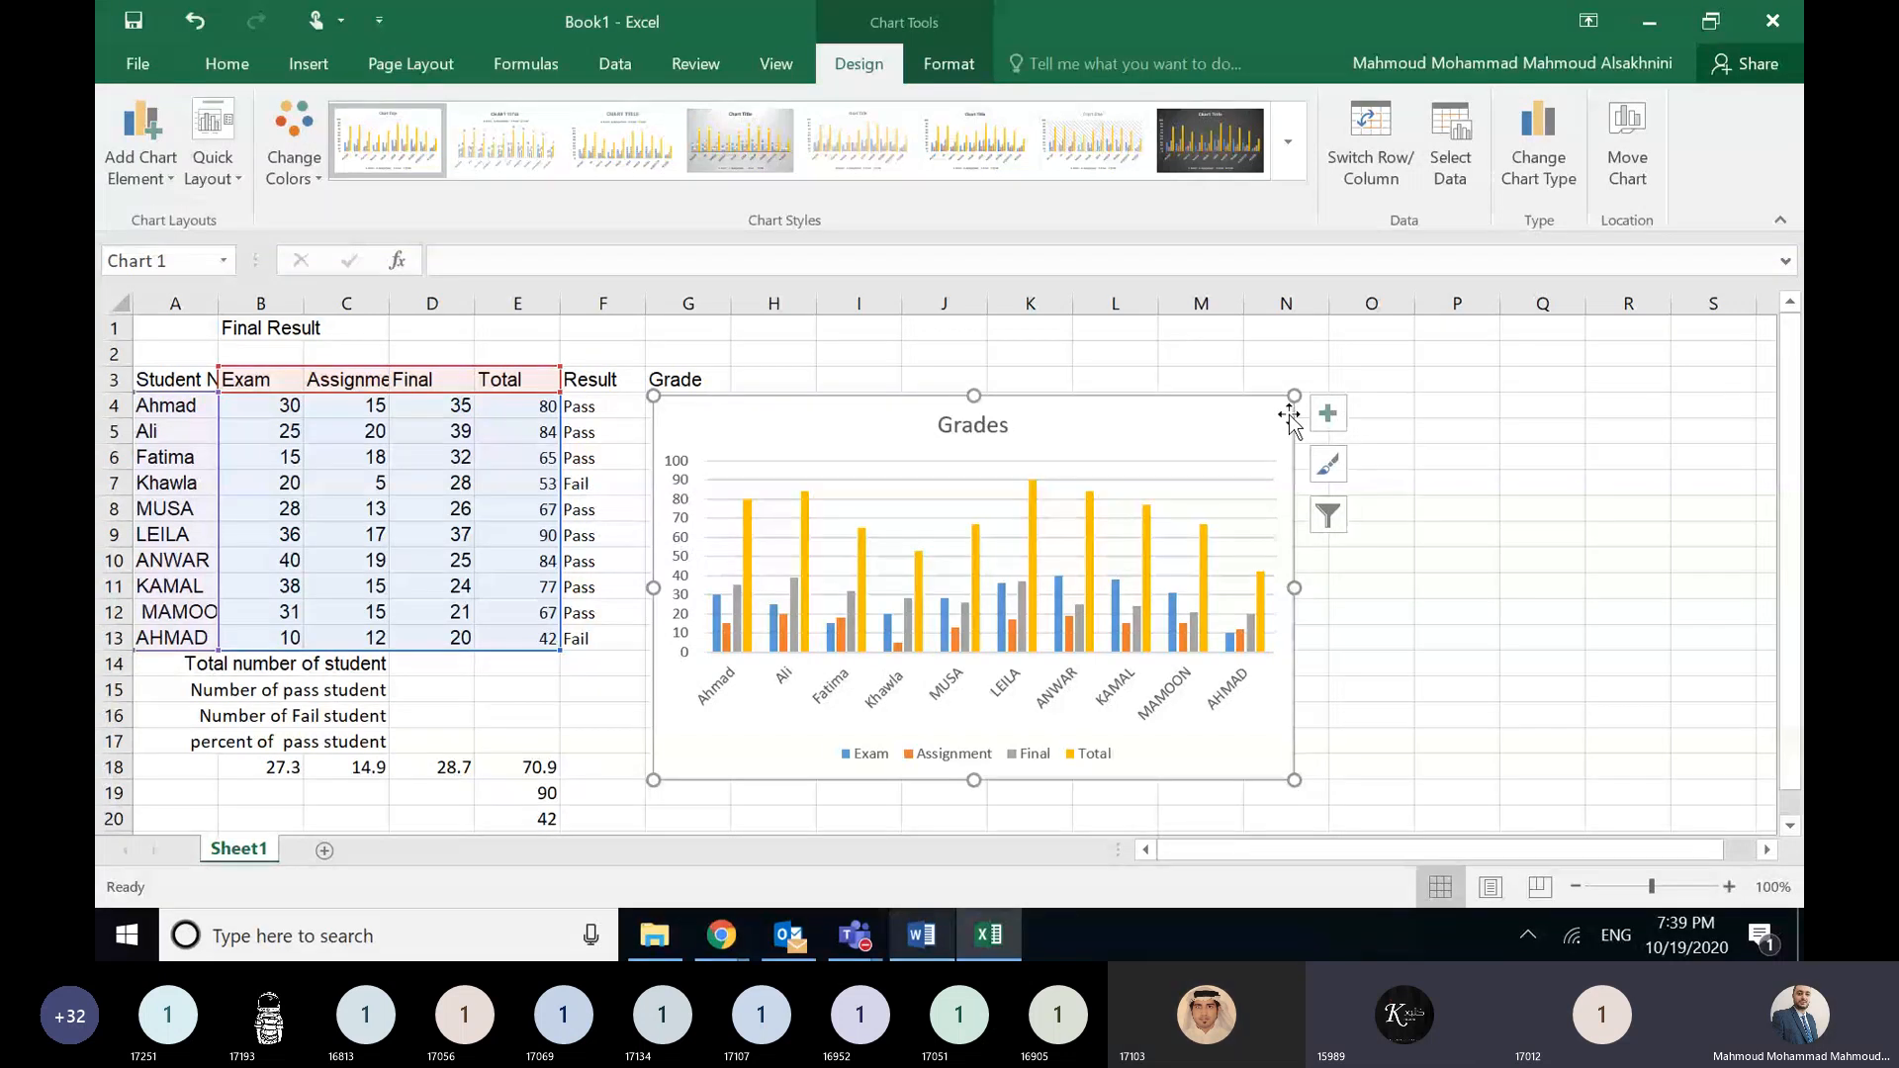
pyautogui.click(1645, 36)
pyautogui.moveTo(854, 935)
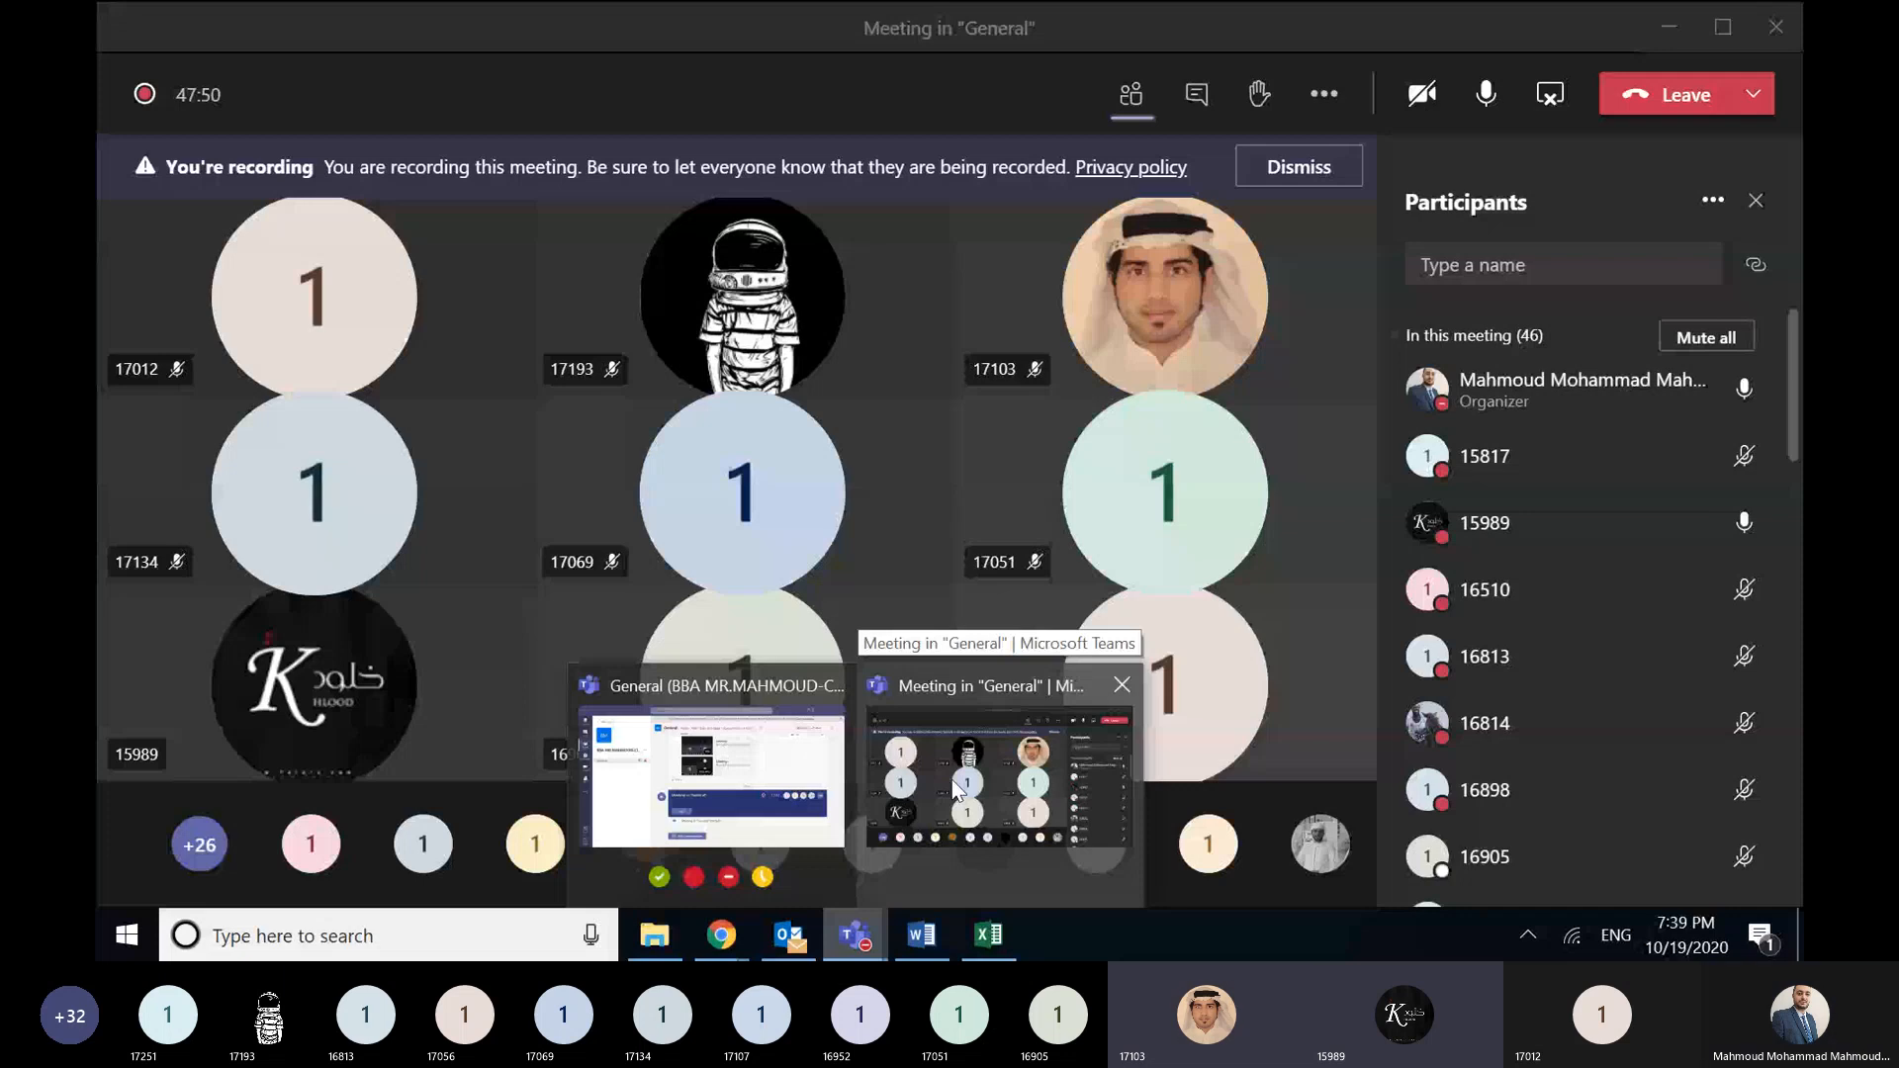
pyautogui.click(988, 935)
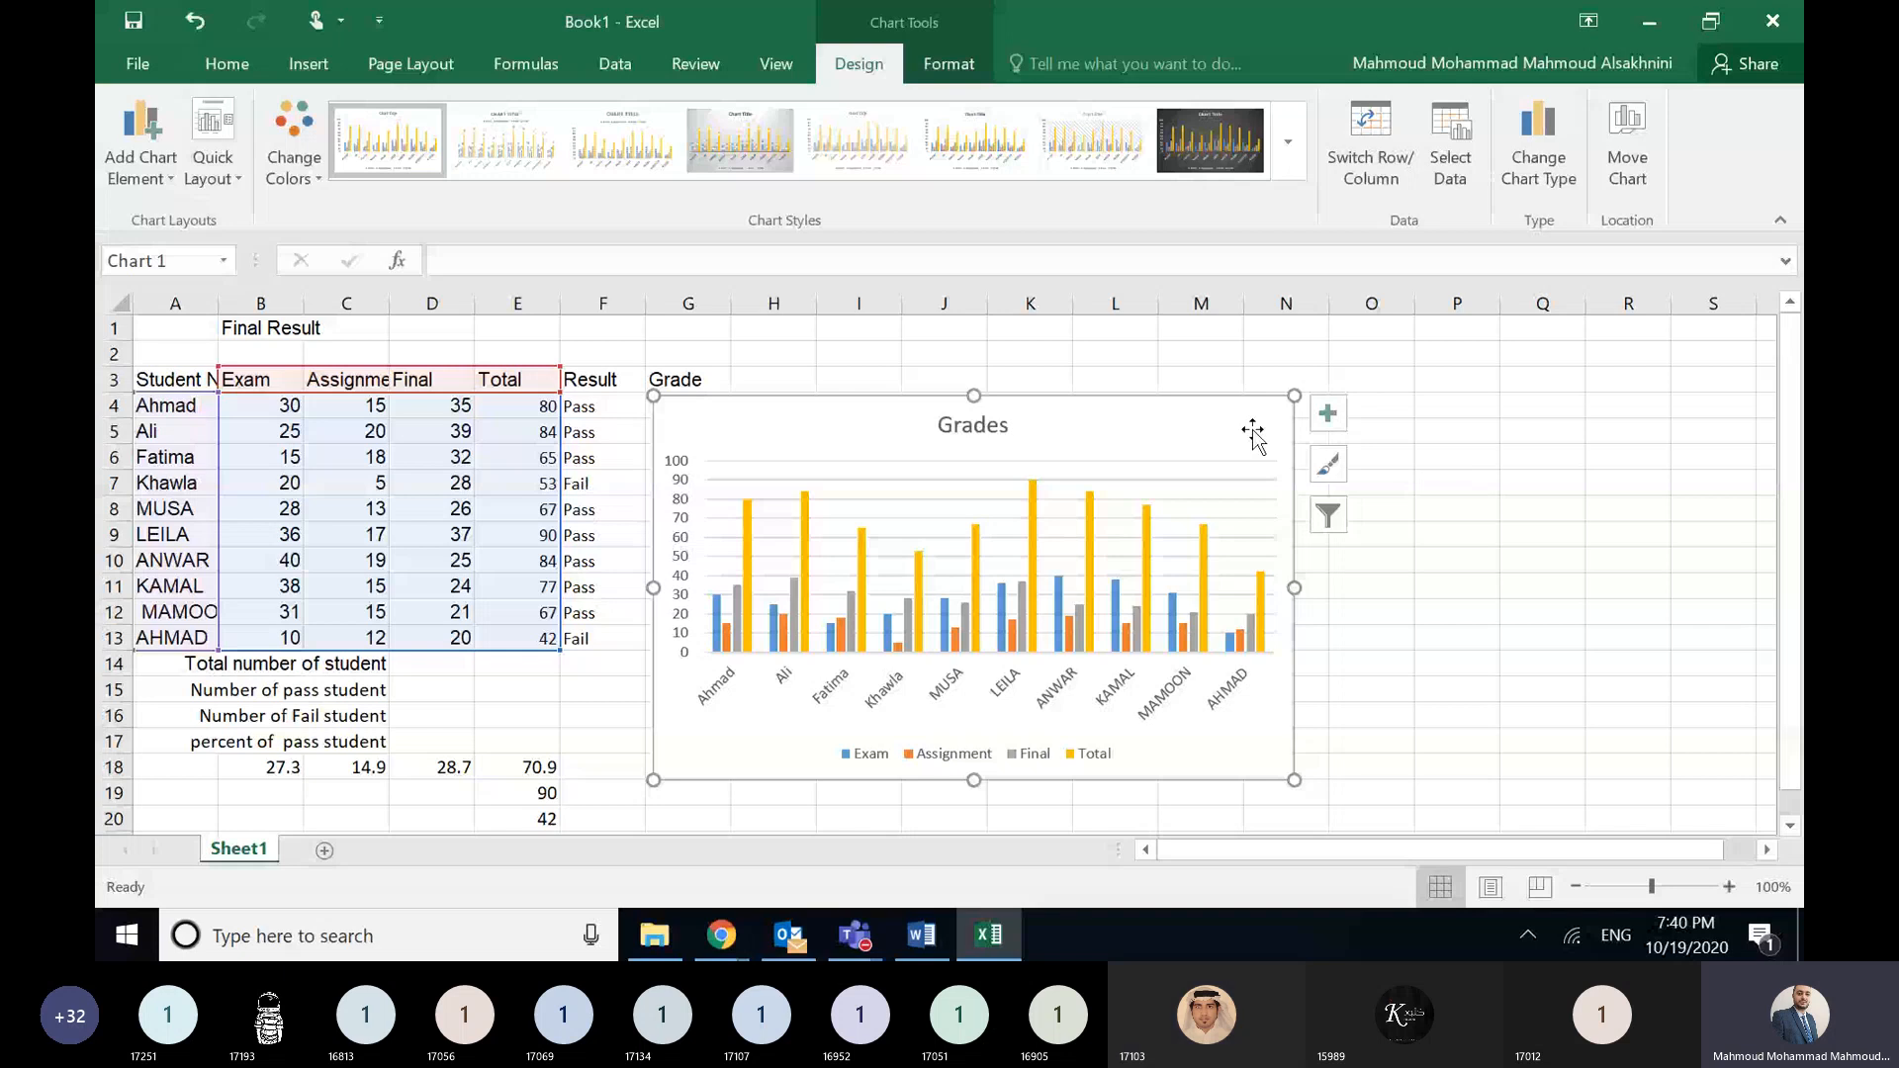
pyautogui.press('Delete')
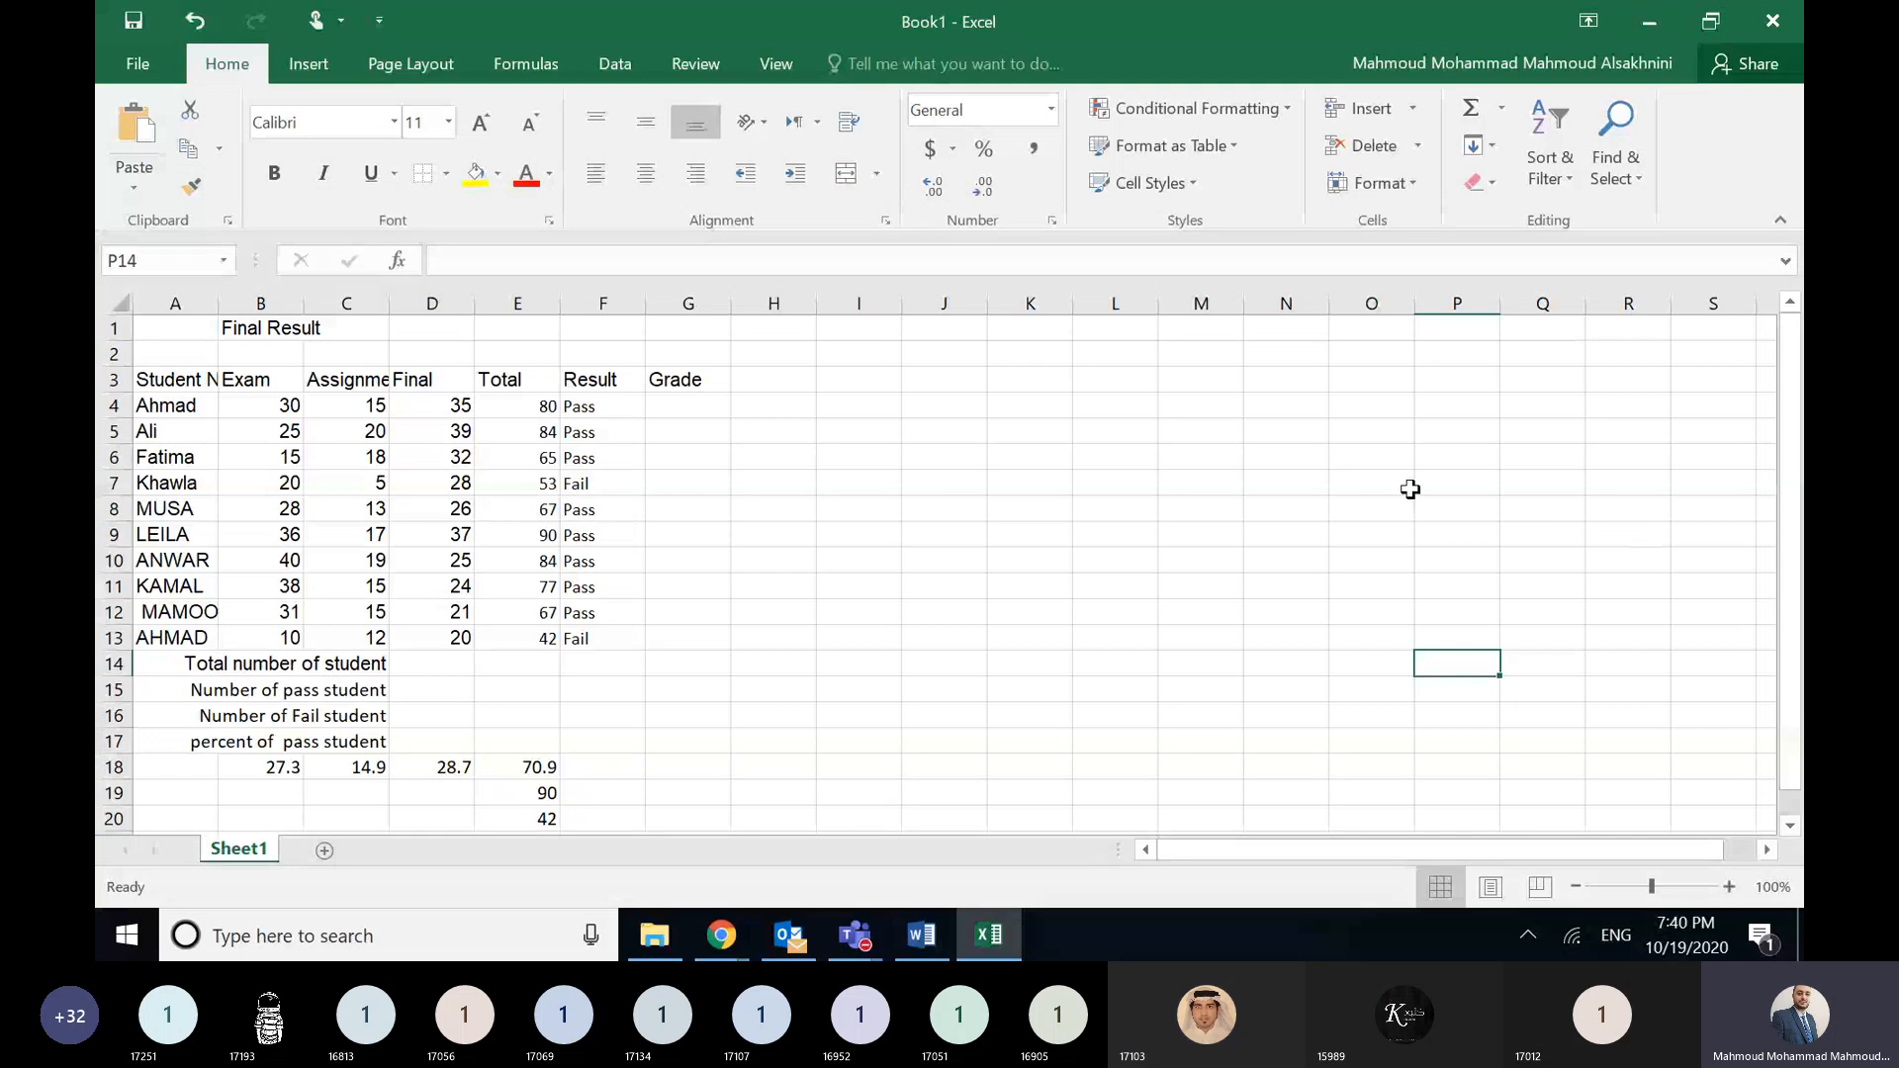
# - Switch to the Word practice sheet and review its introduction and the layout of the Final Result table
pyautogui.moveTo(975, 943)
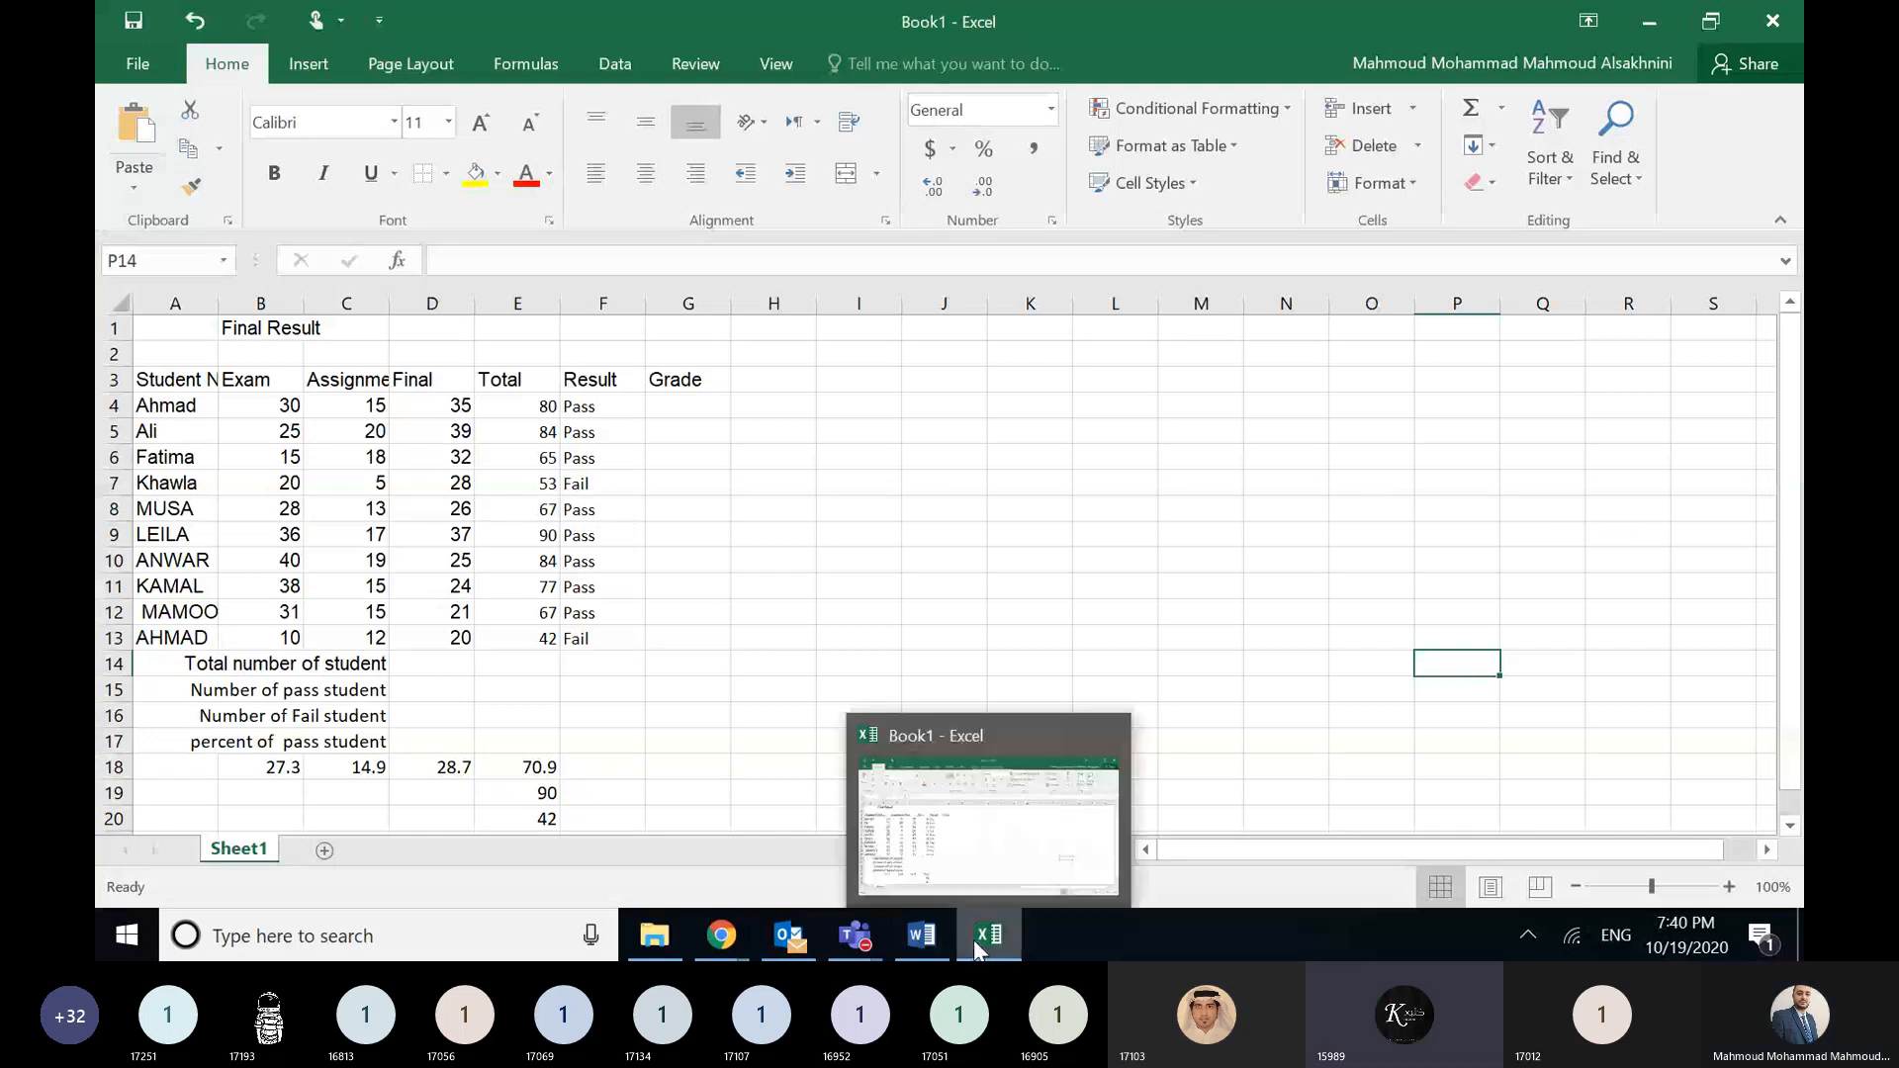
pyautogui.click(975, 942)
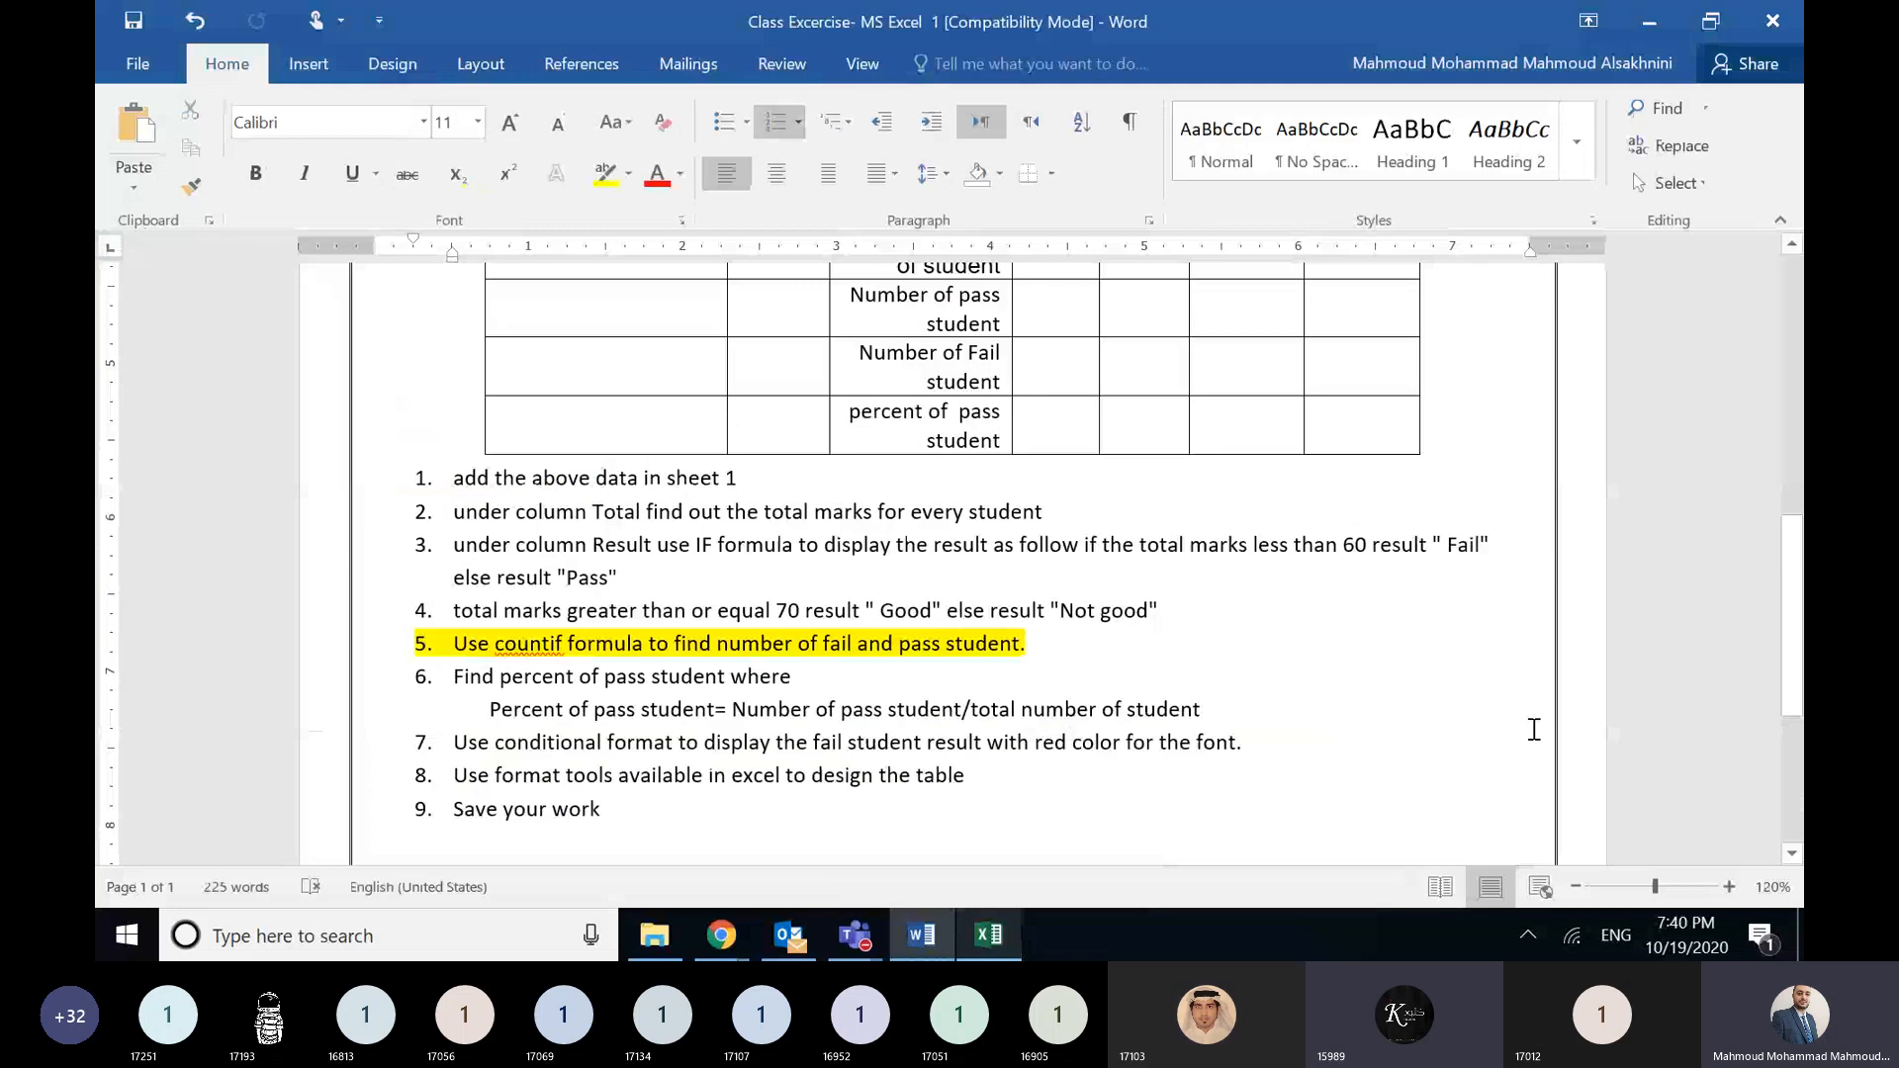
pyautogui.scroll(8, 1772, 462)
pyautogui.scroll(-1, 1770, 462)
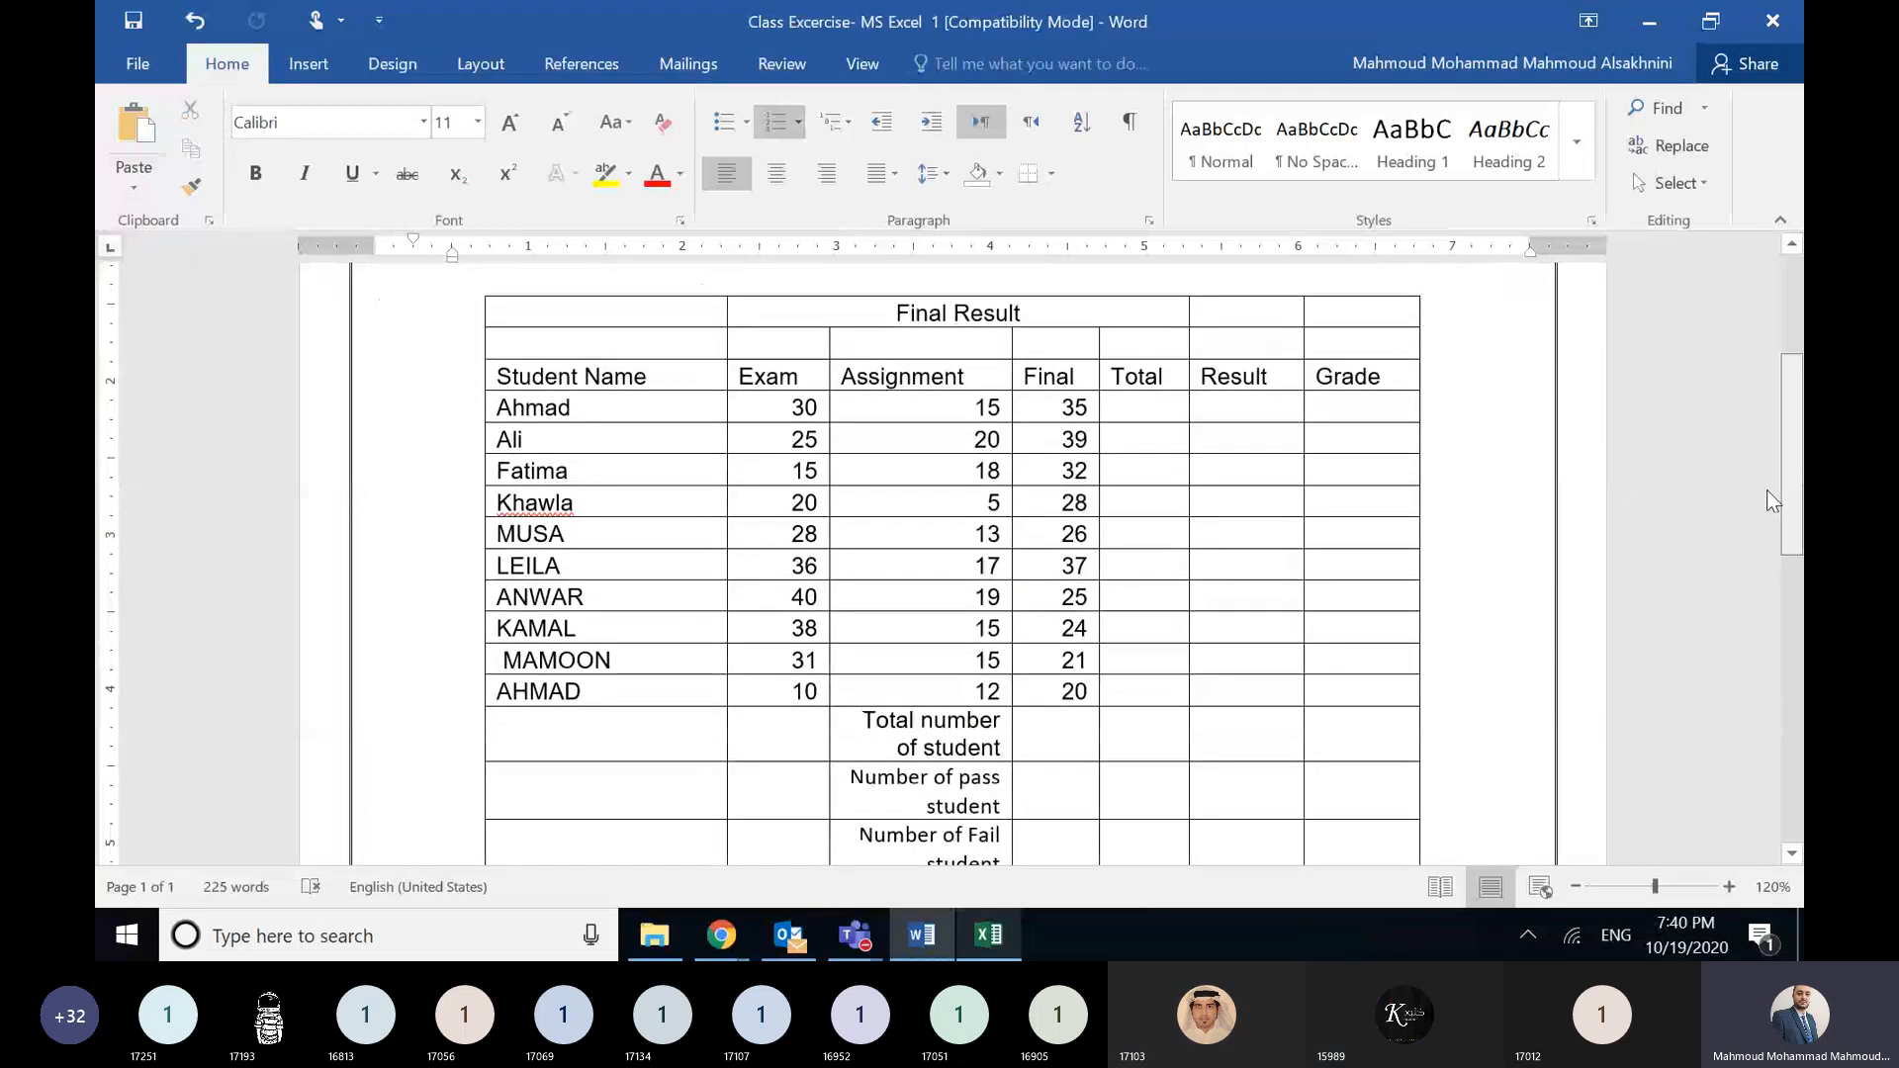
pyautogui.scroll(4, 1767, 489)
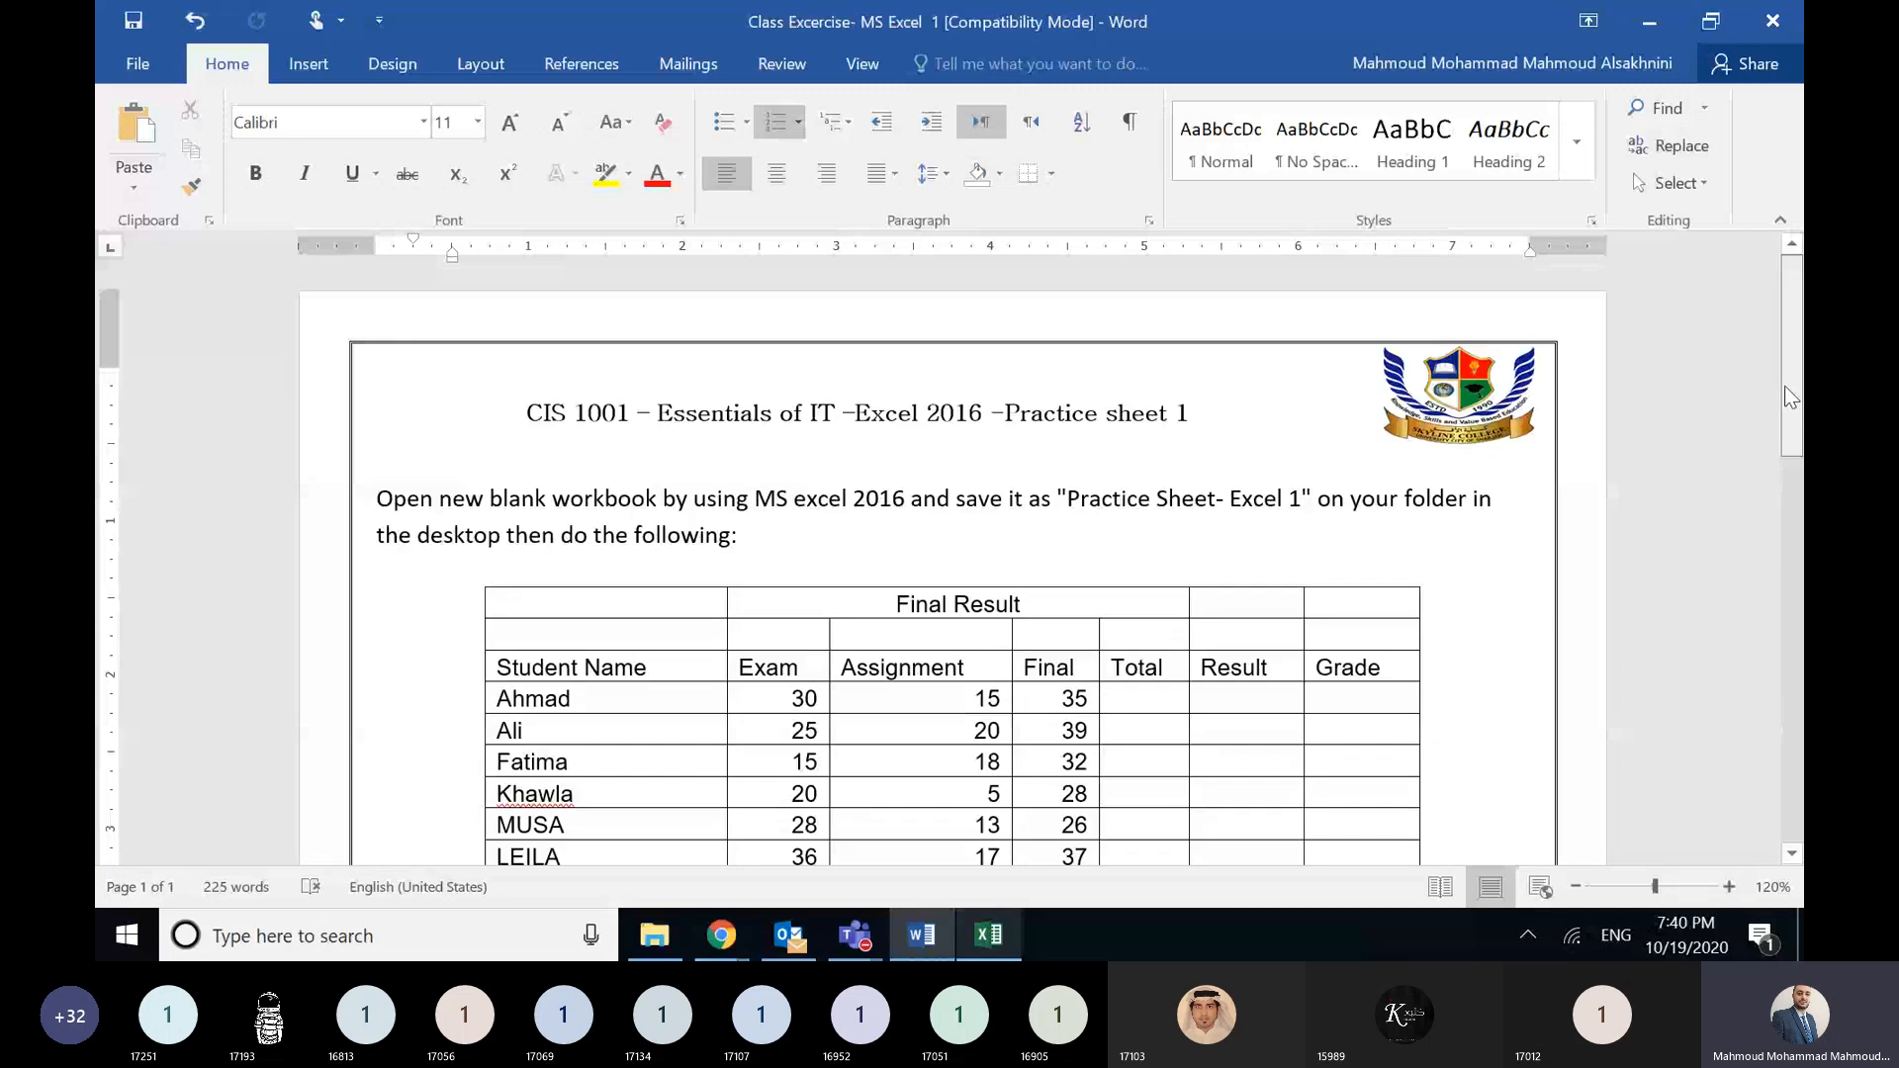
pyautogui.scroll(-4, 1777, 476)
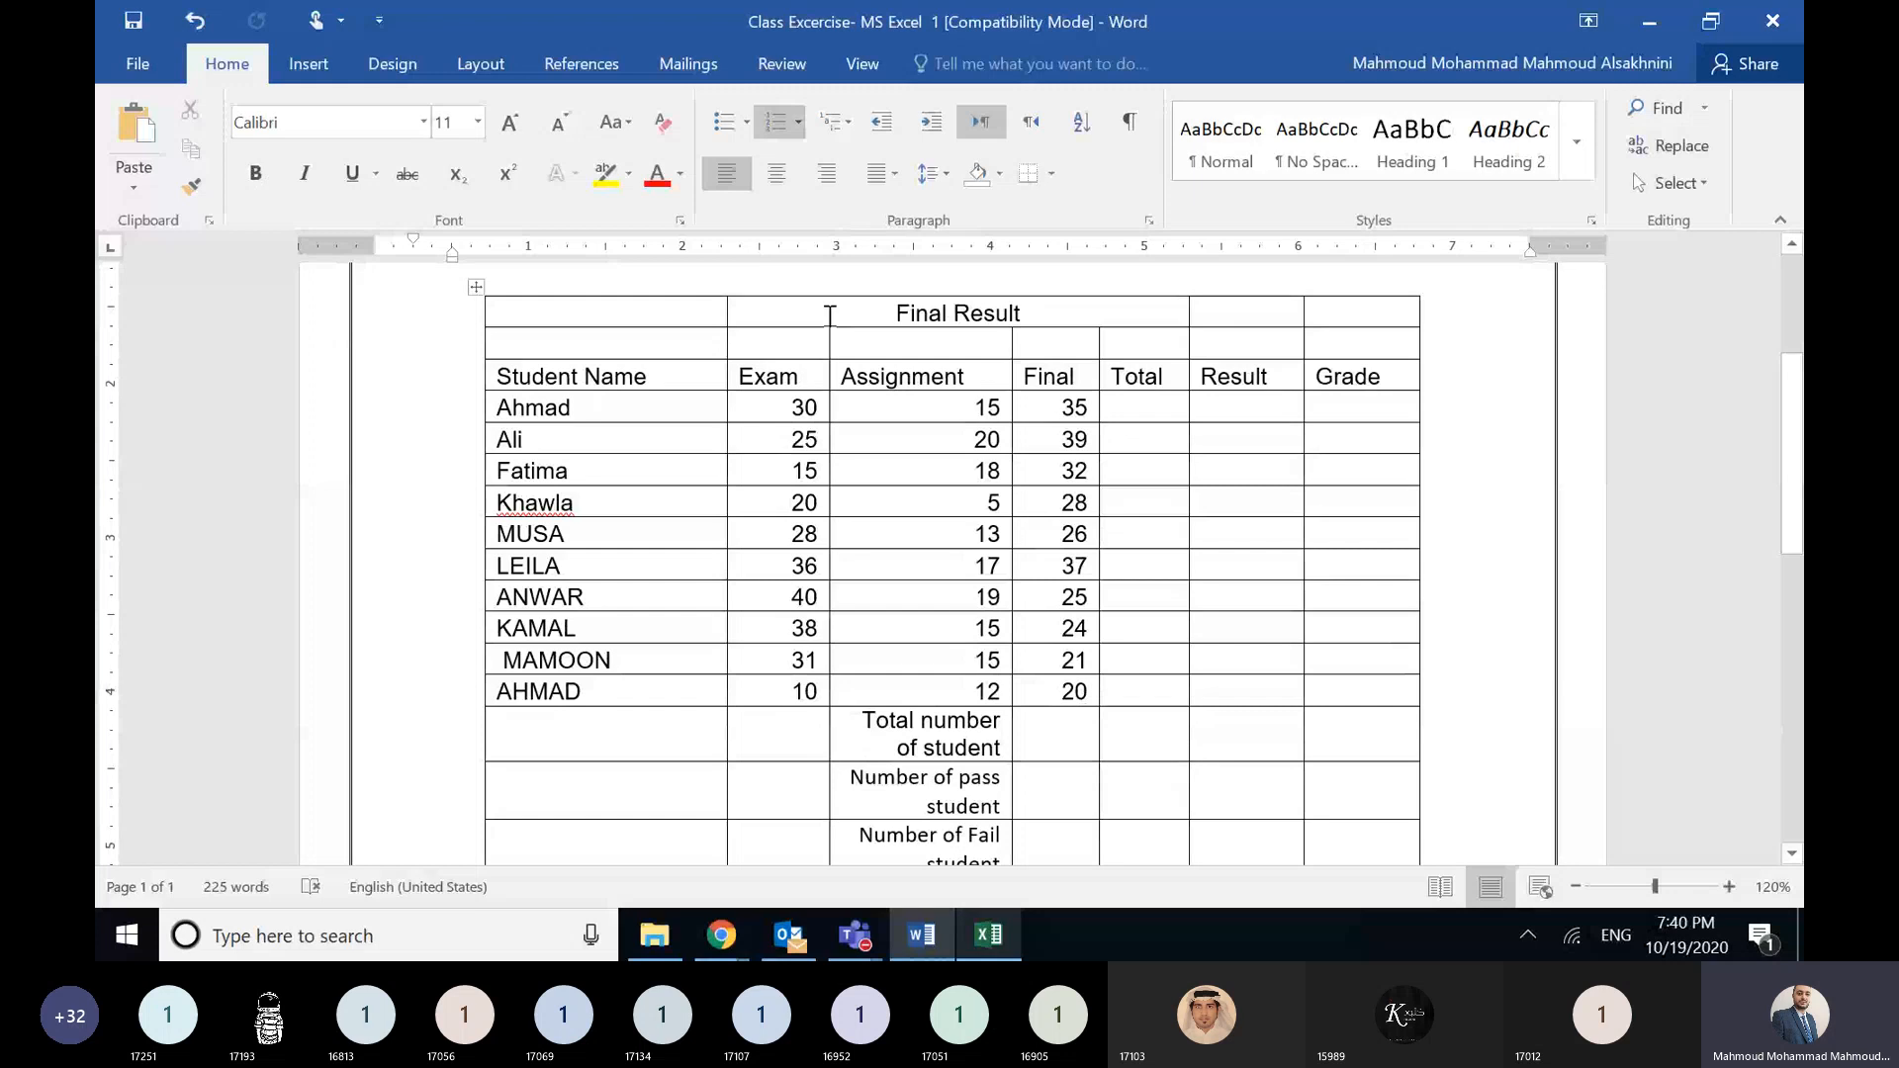
pyautogui.click(830, 318)
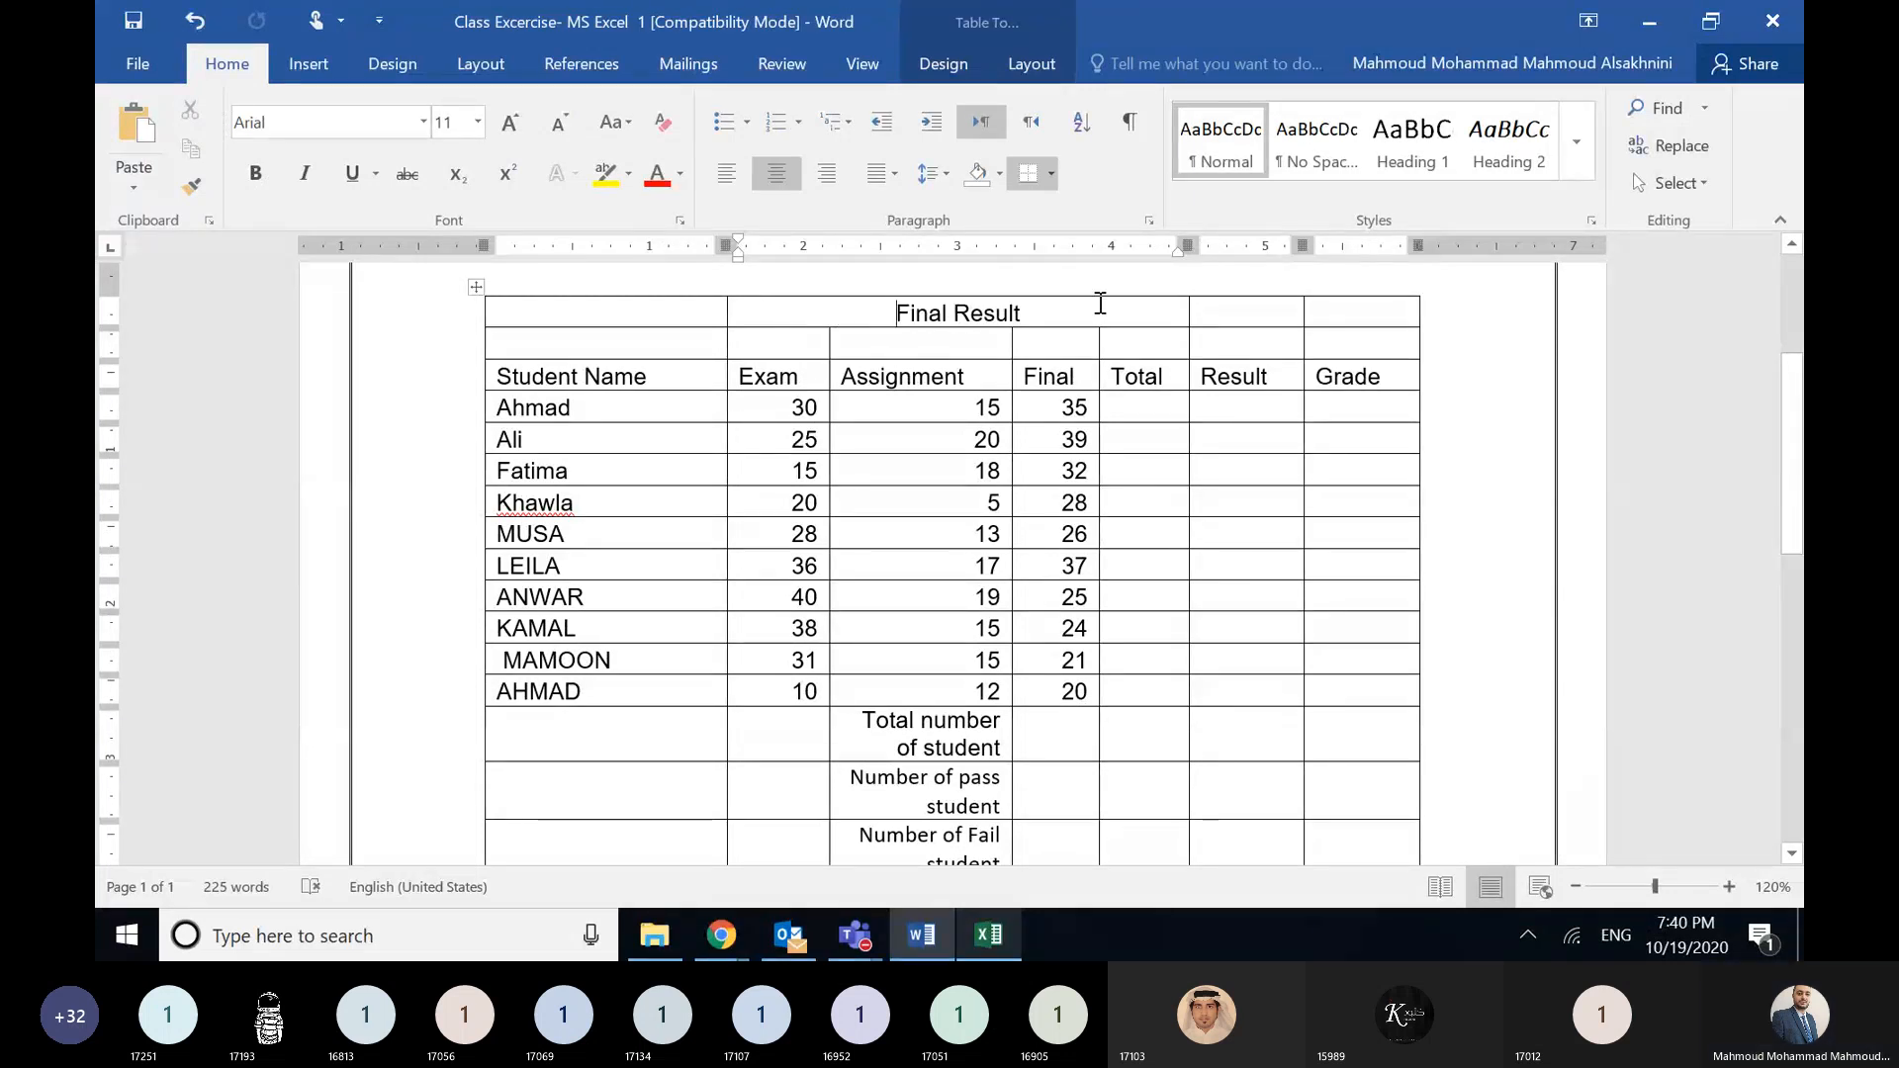
# - Switch to the Excel workbook and merge and center the Final Result title across B1:D1
pyautogui.click(988, 935)
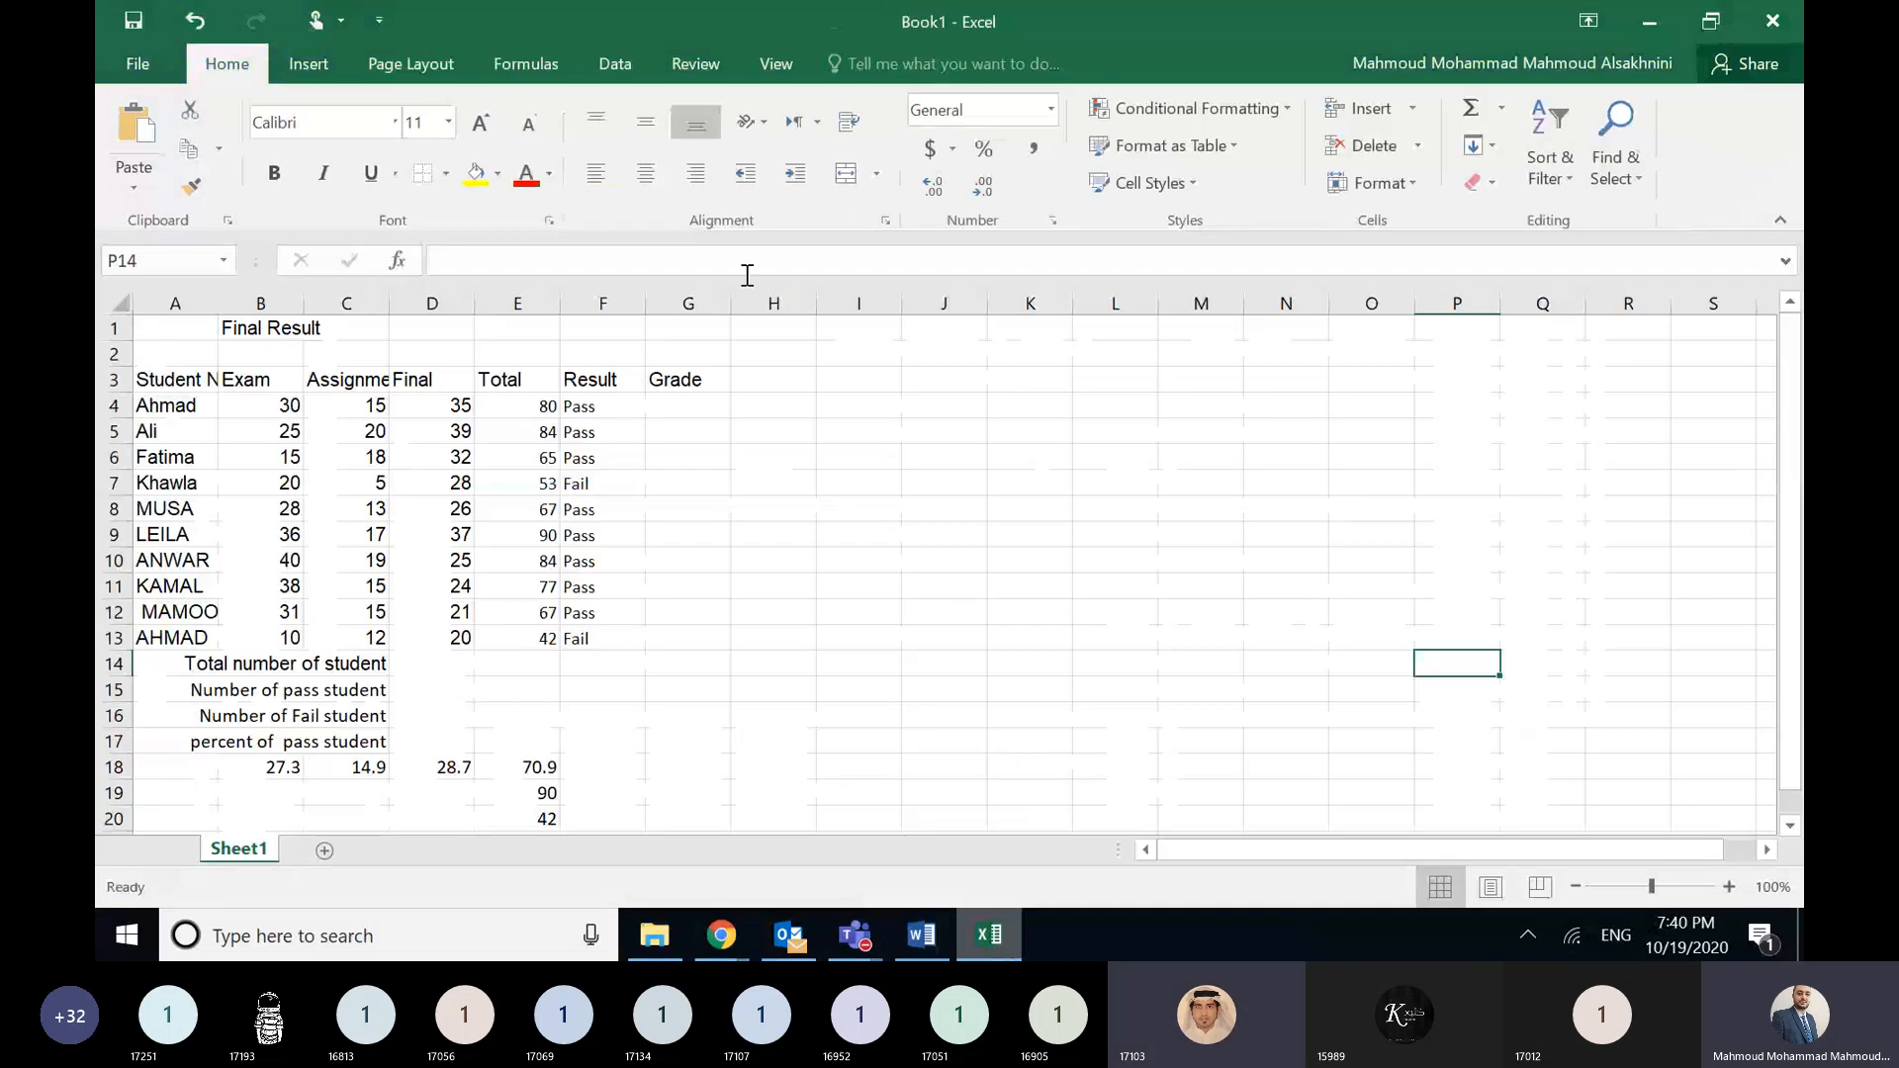
pyautogui.moveTo(259, 327); pyautogui.dragTo(428, 326)
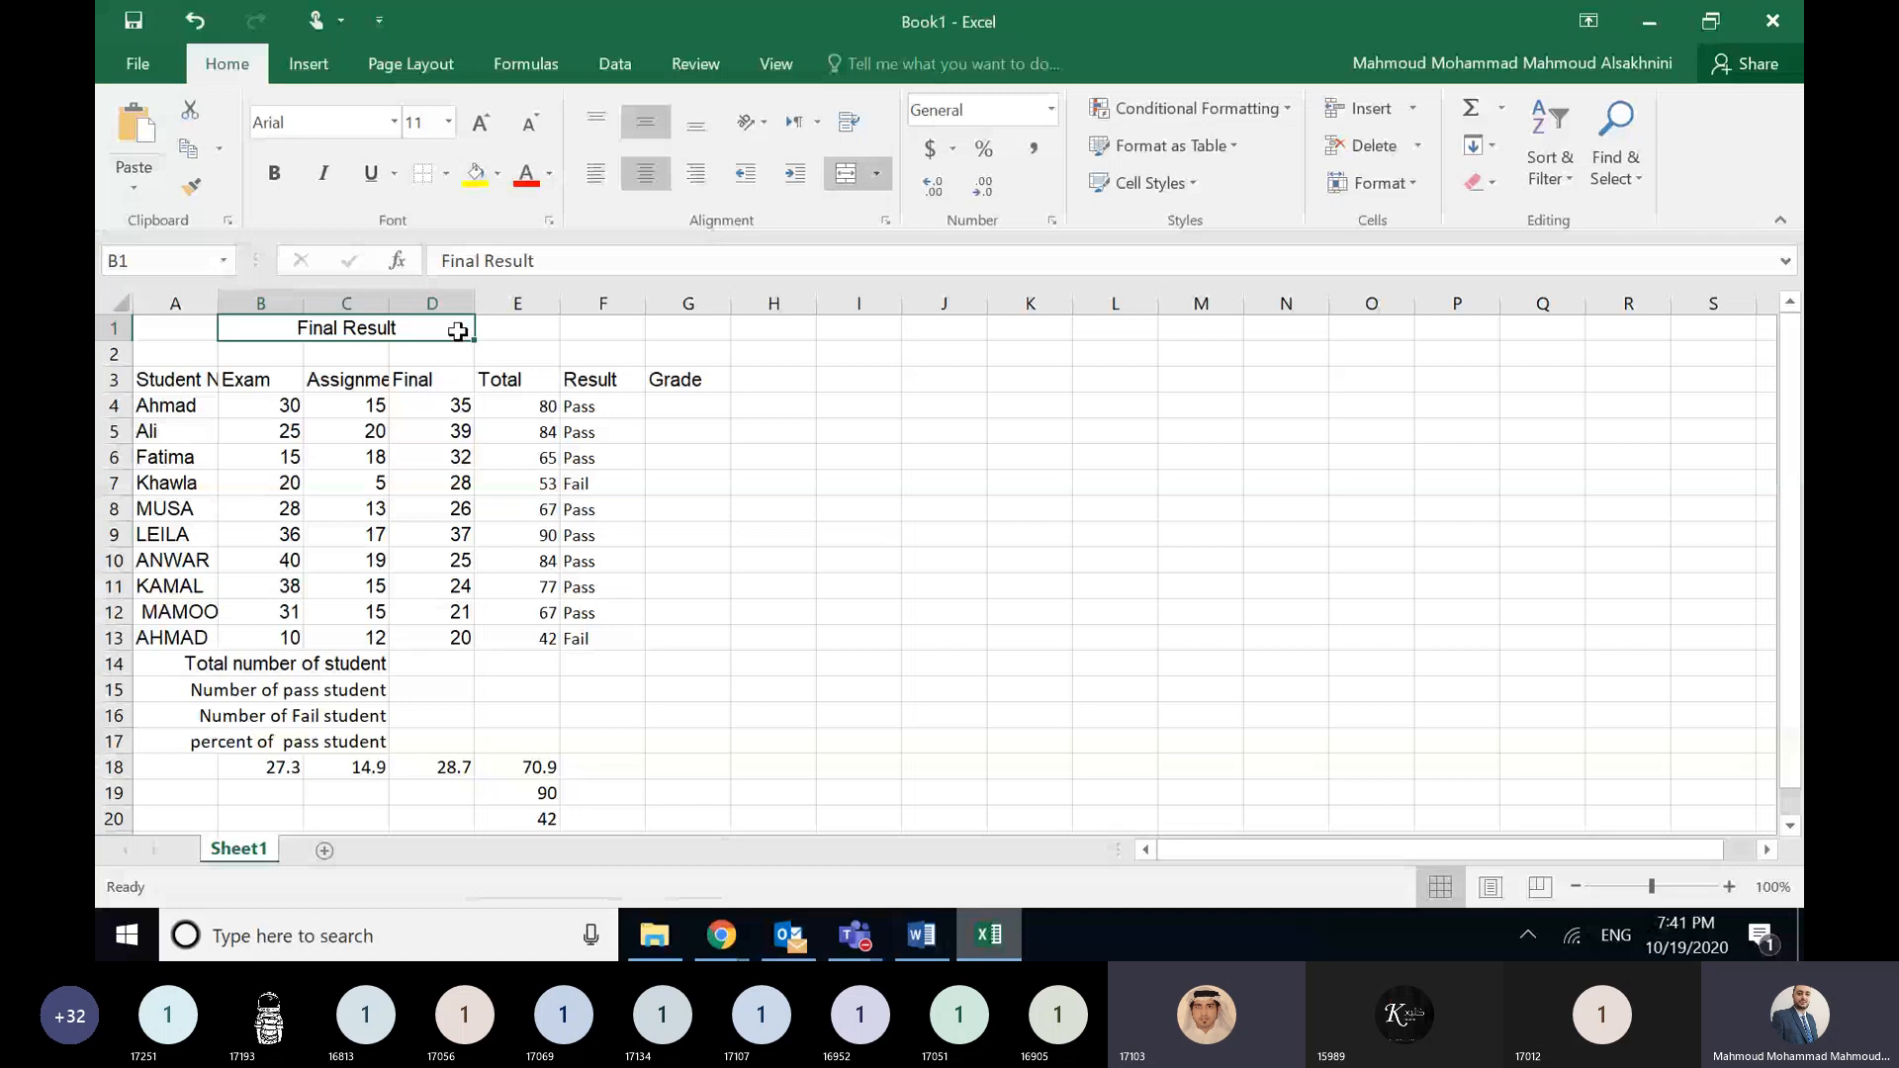
pyautogui.rightClick(456, 332)
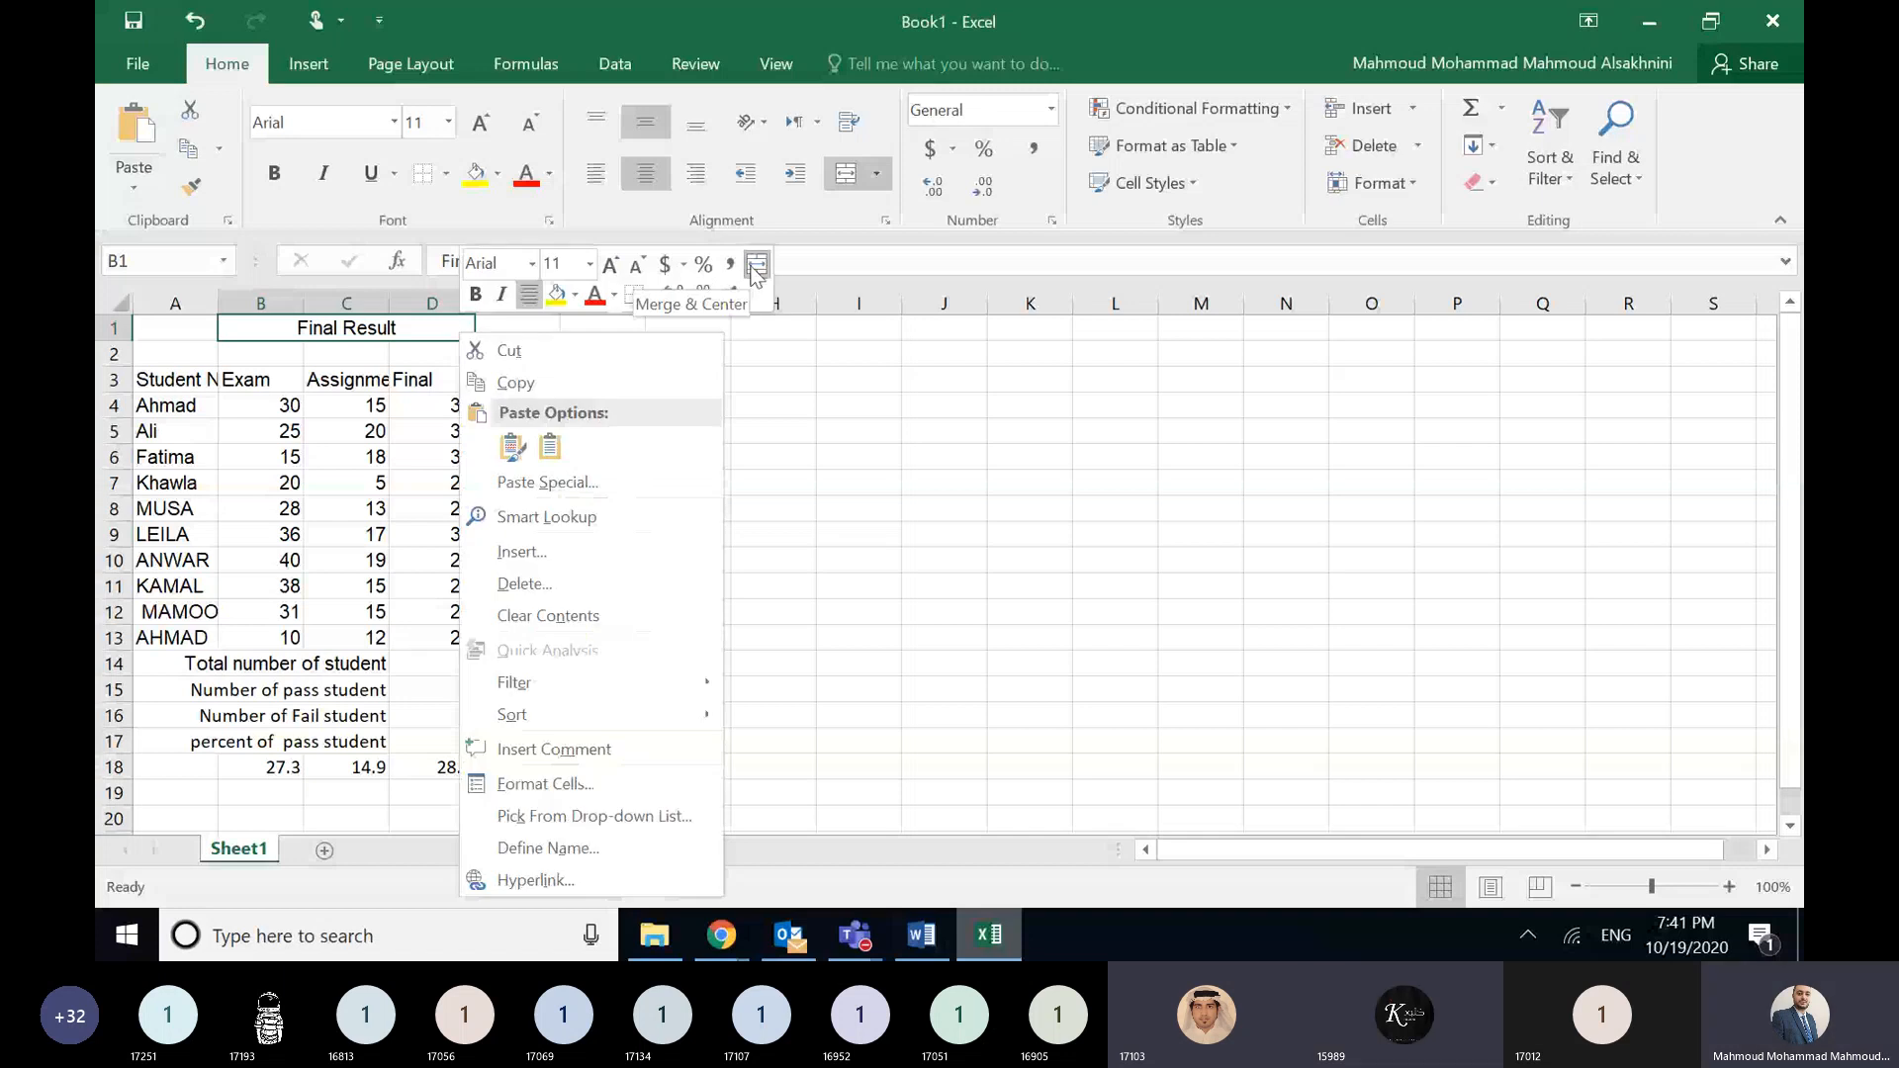
pyautogui.press('Escape')
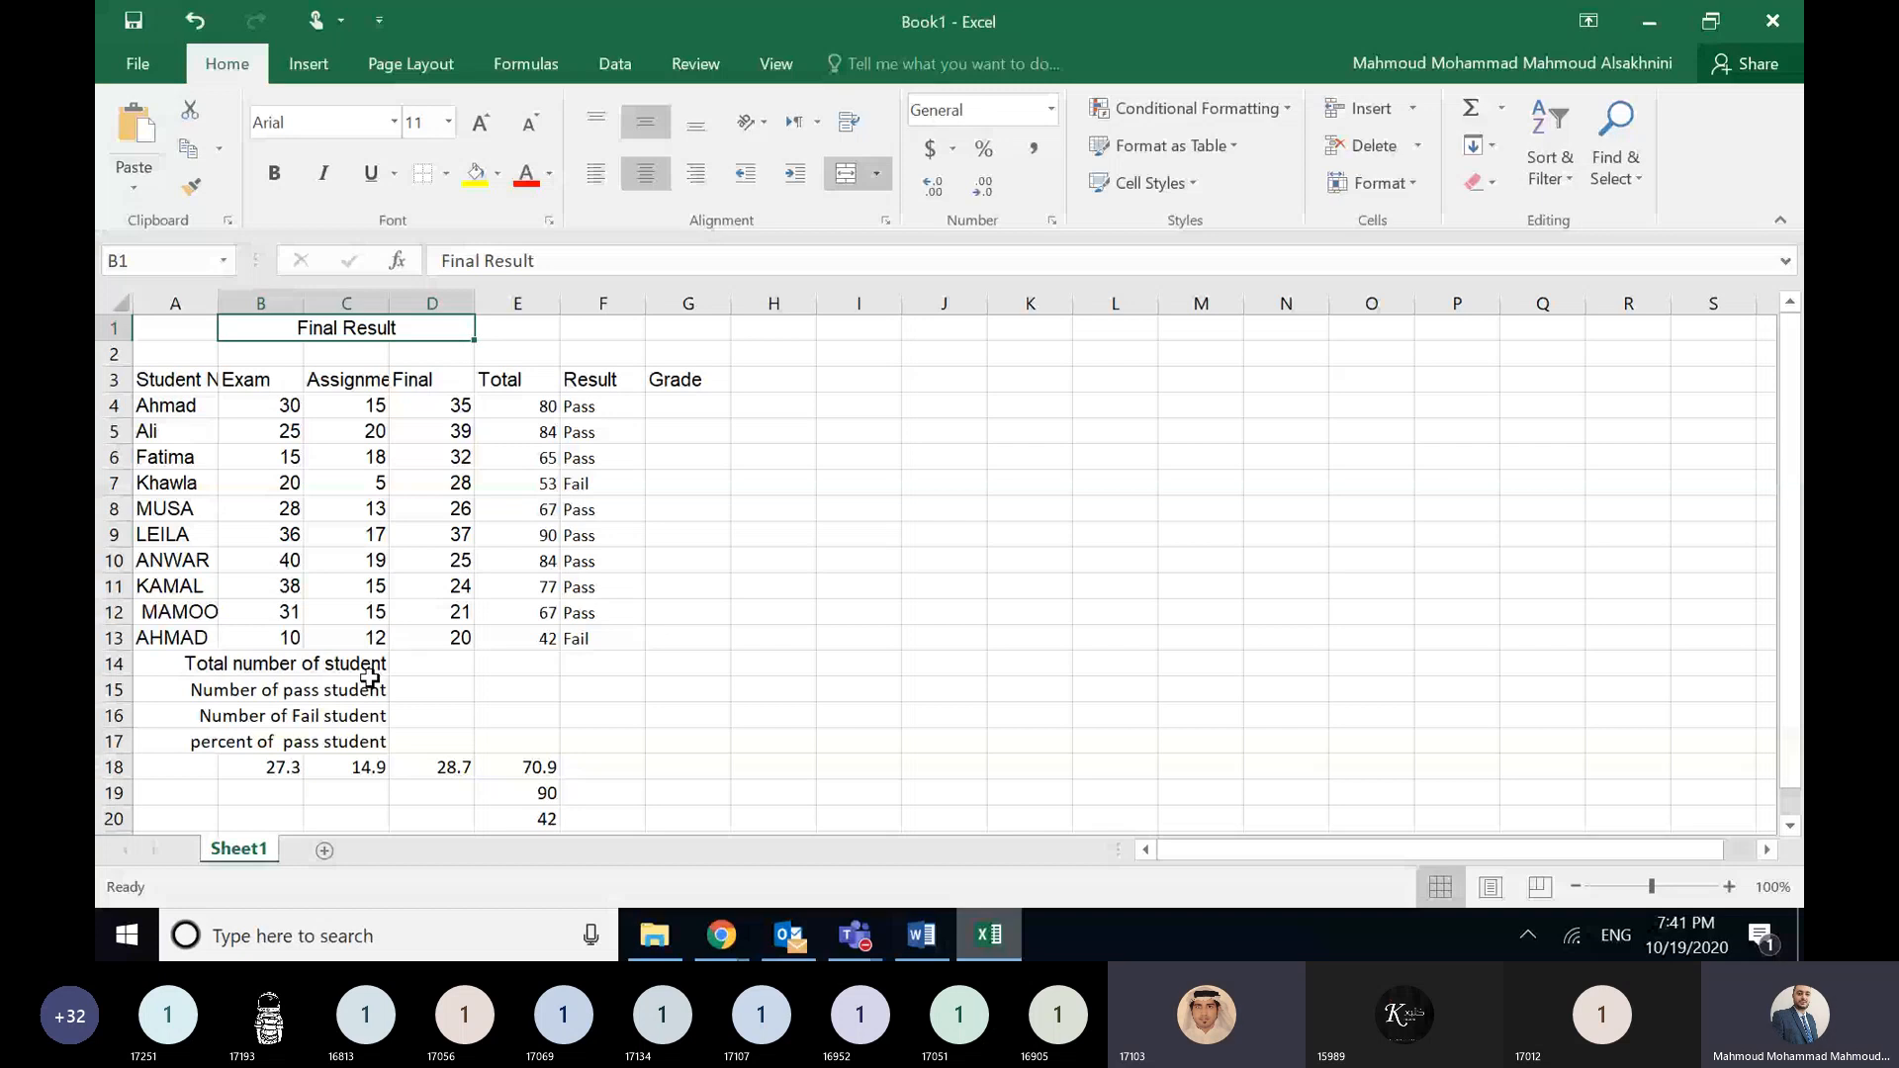
# - Wrap the text of the summary labels in C14:C17 and widen column C
pyautogui.moveTo(369, 675); pyautogui.dragTo(360, 737)
pyautogui.rightClick(360, 736)
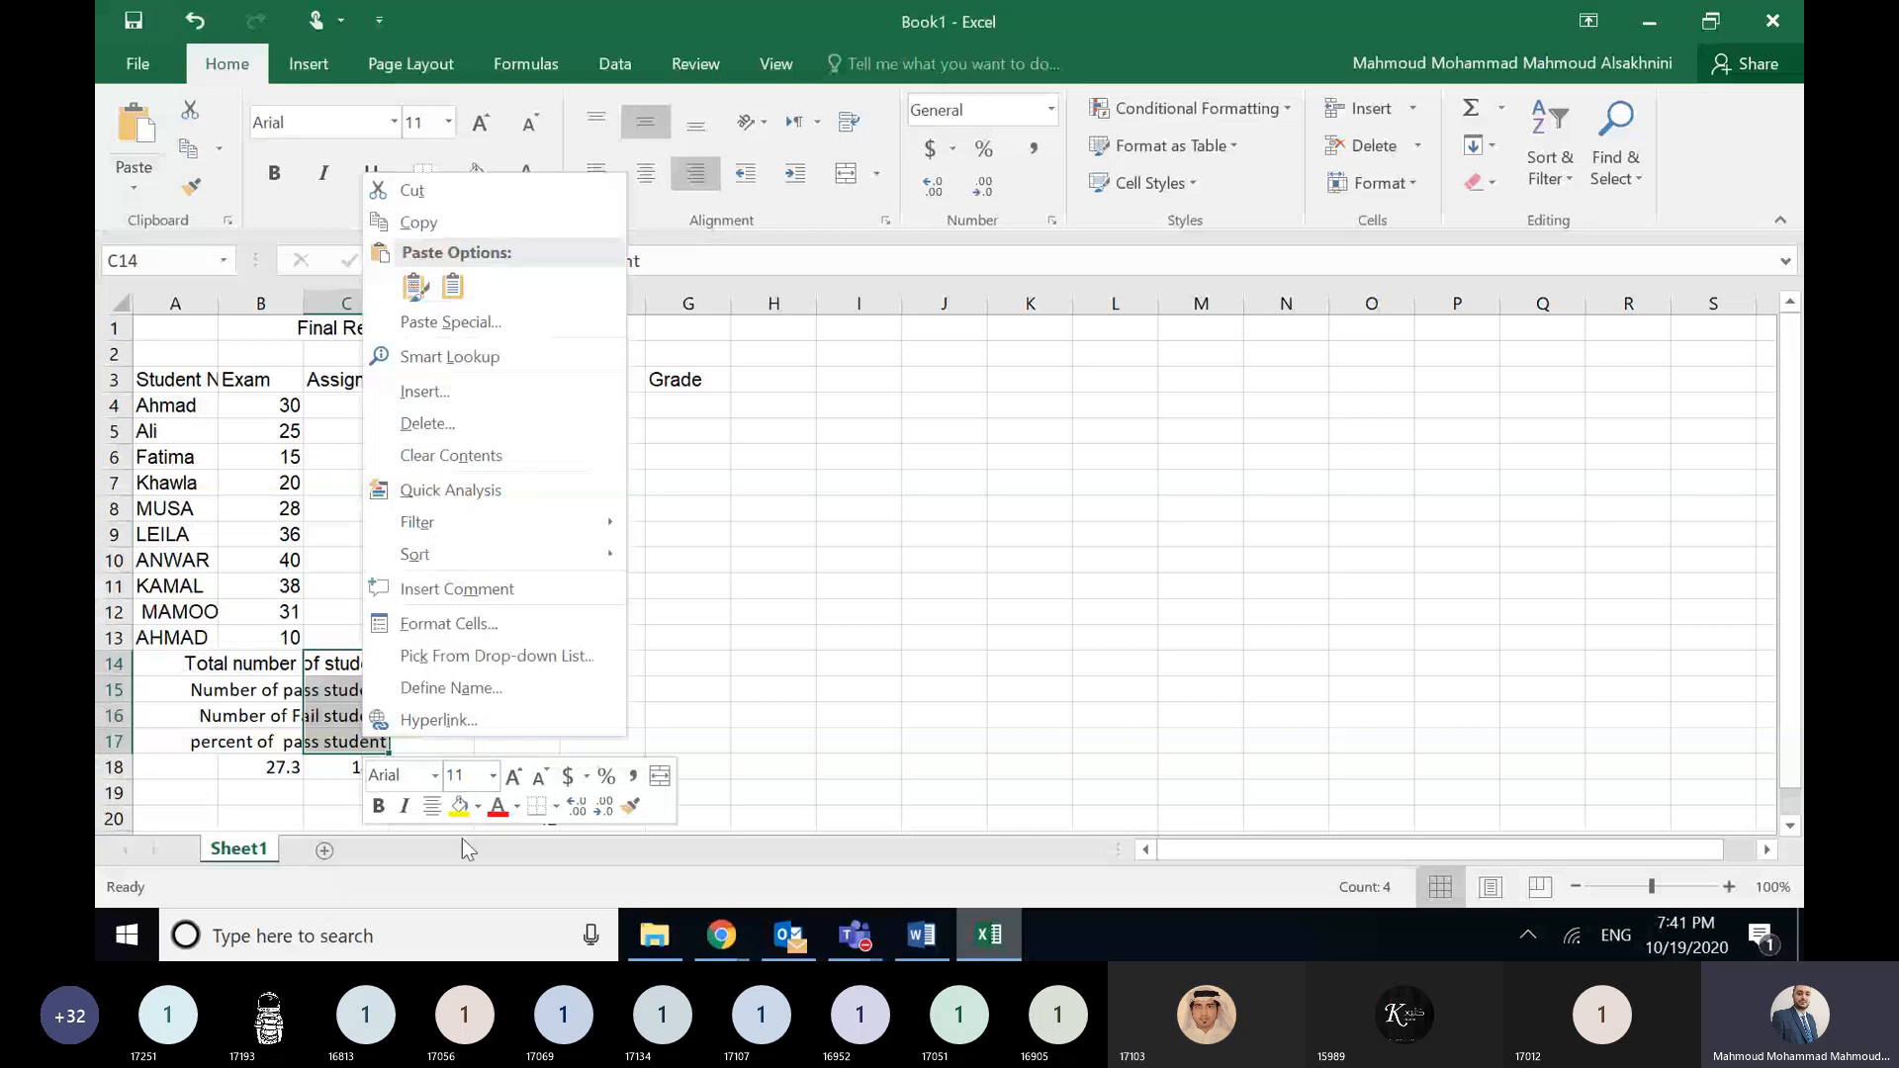
pyautogui.click(848, 124)
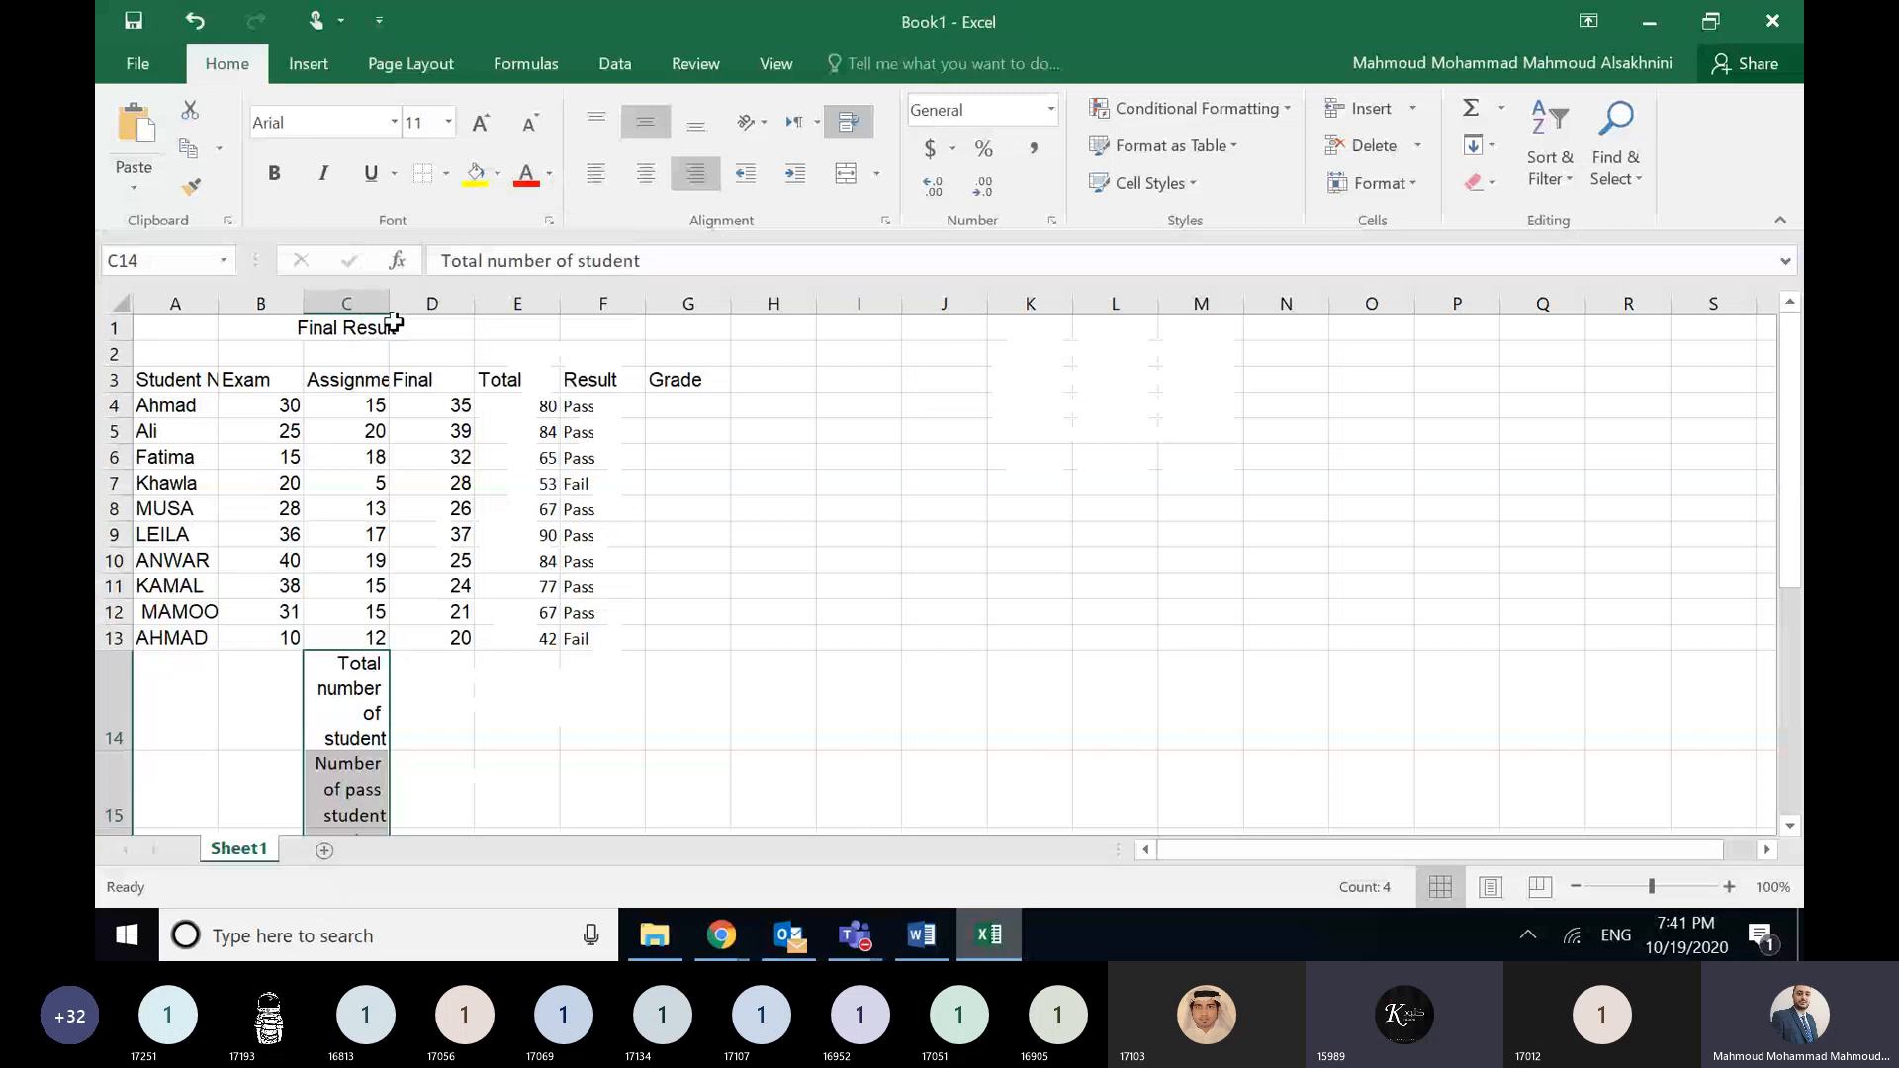
pyautogui.moveTo(390, 304); pyautogui.dragTo(465, 304)
# - Auto-fit the heights of rows 14 to 17 and narrow column C slightly
pyautogui.moveTo(1790, 445); pyautogui.dragTo(1790, 620)
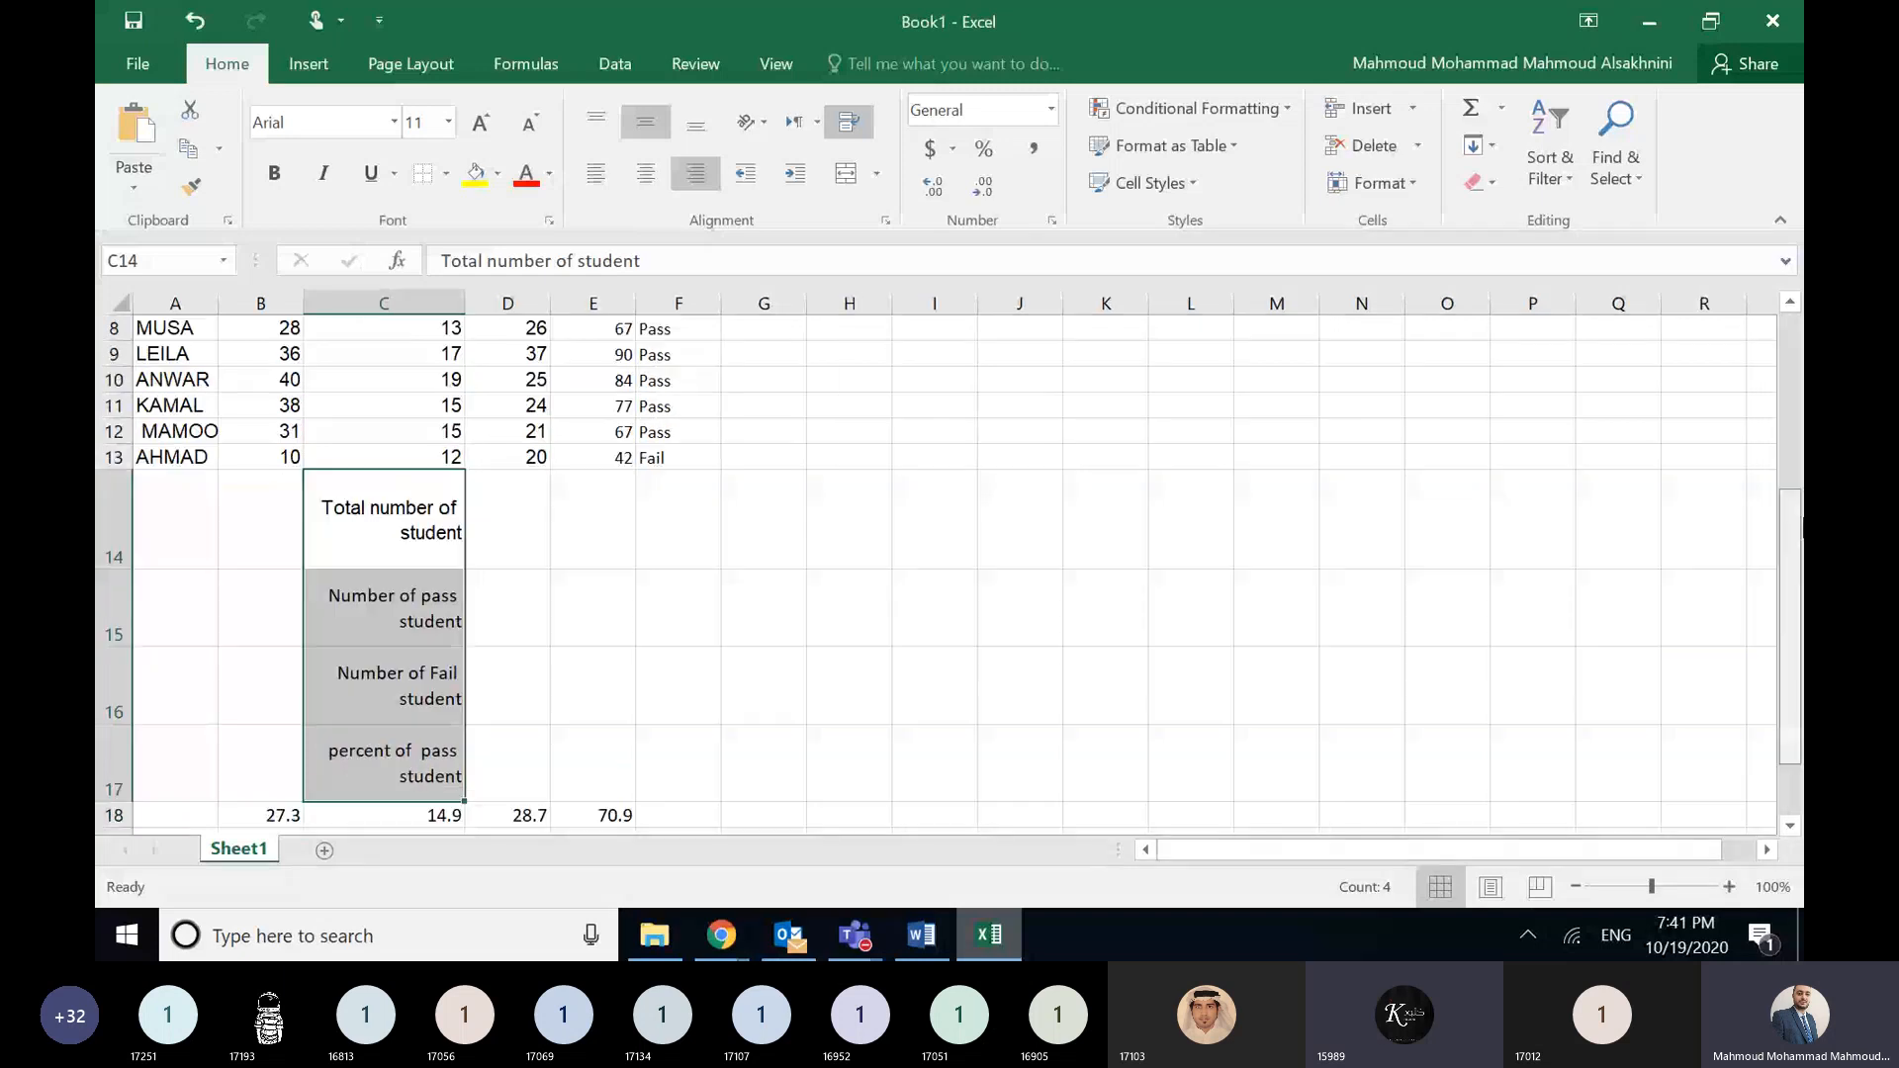
pyautogui.moveTo(108, 517); pyautogui.dragTo(109, 767)
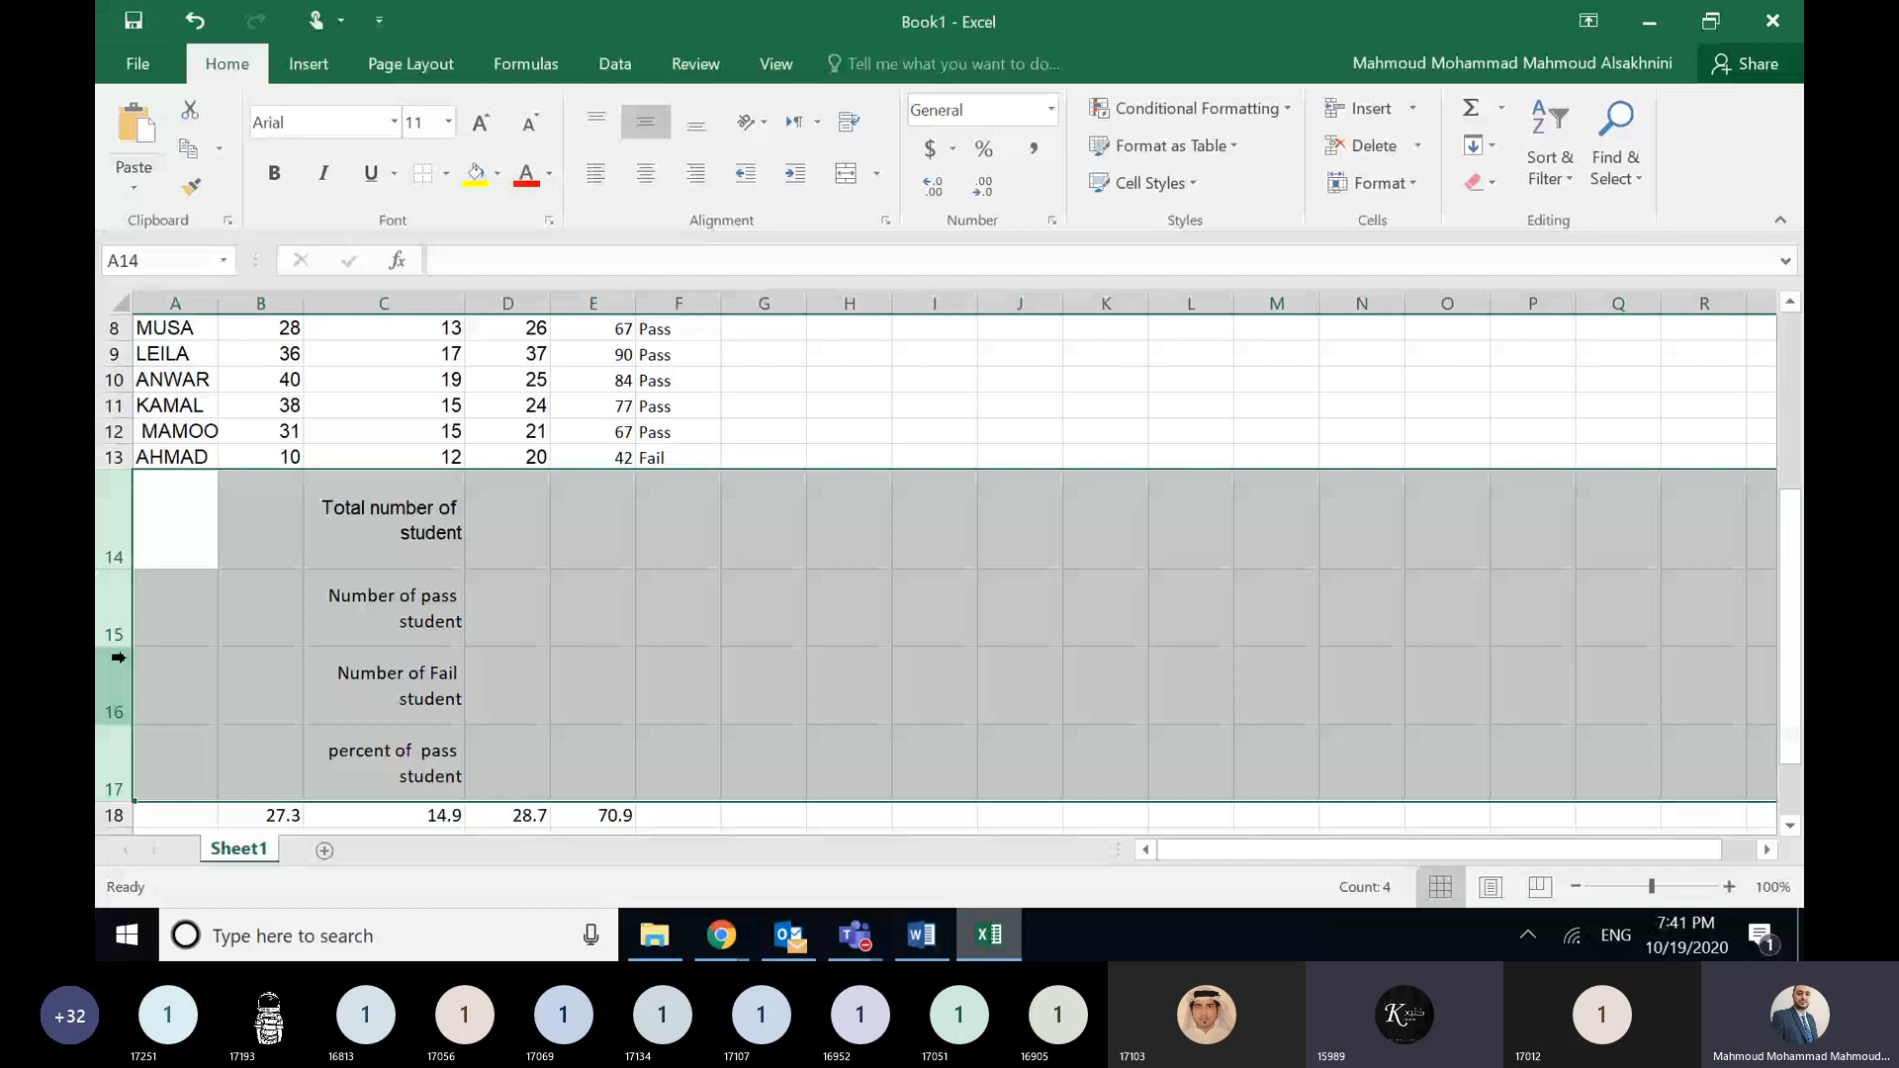
pyautogui.doubleClick(117, 647)
pyautogui.scroll(3, 170, 317)
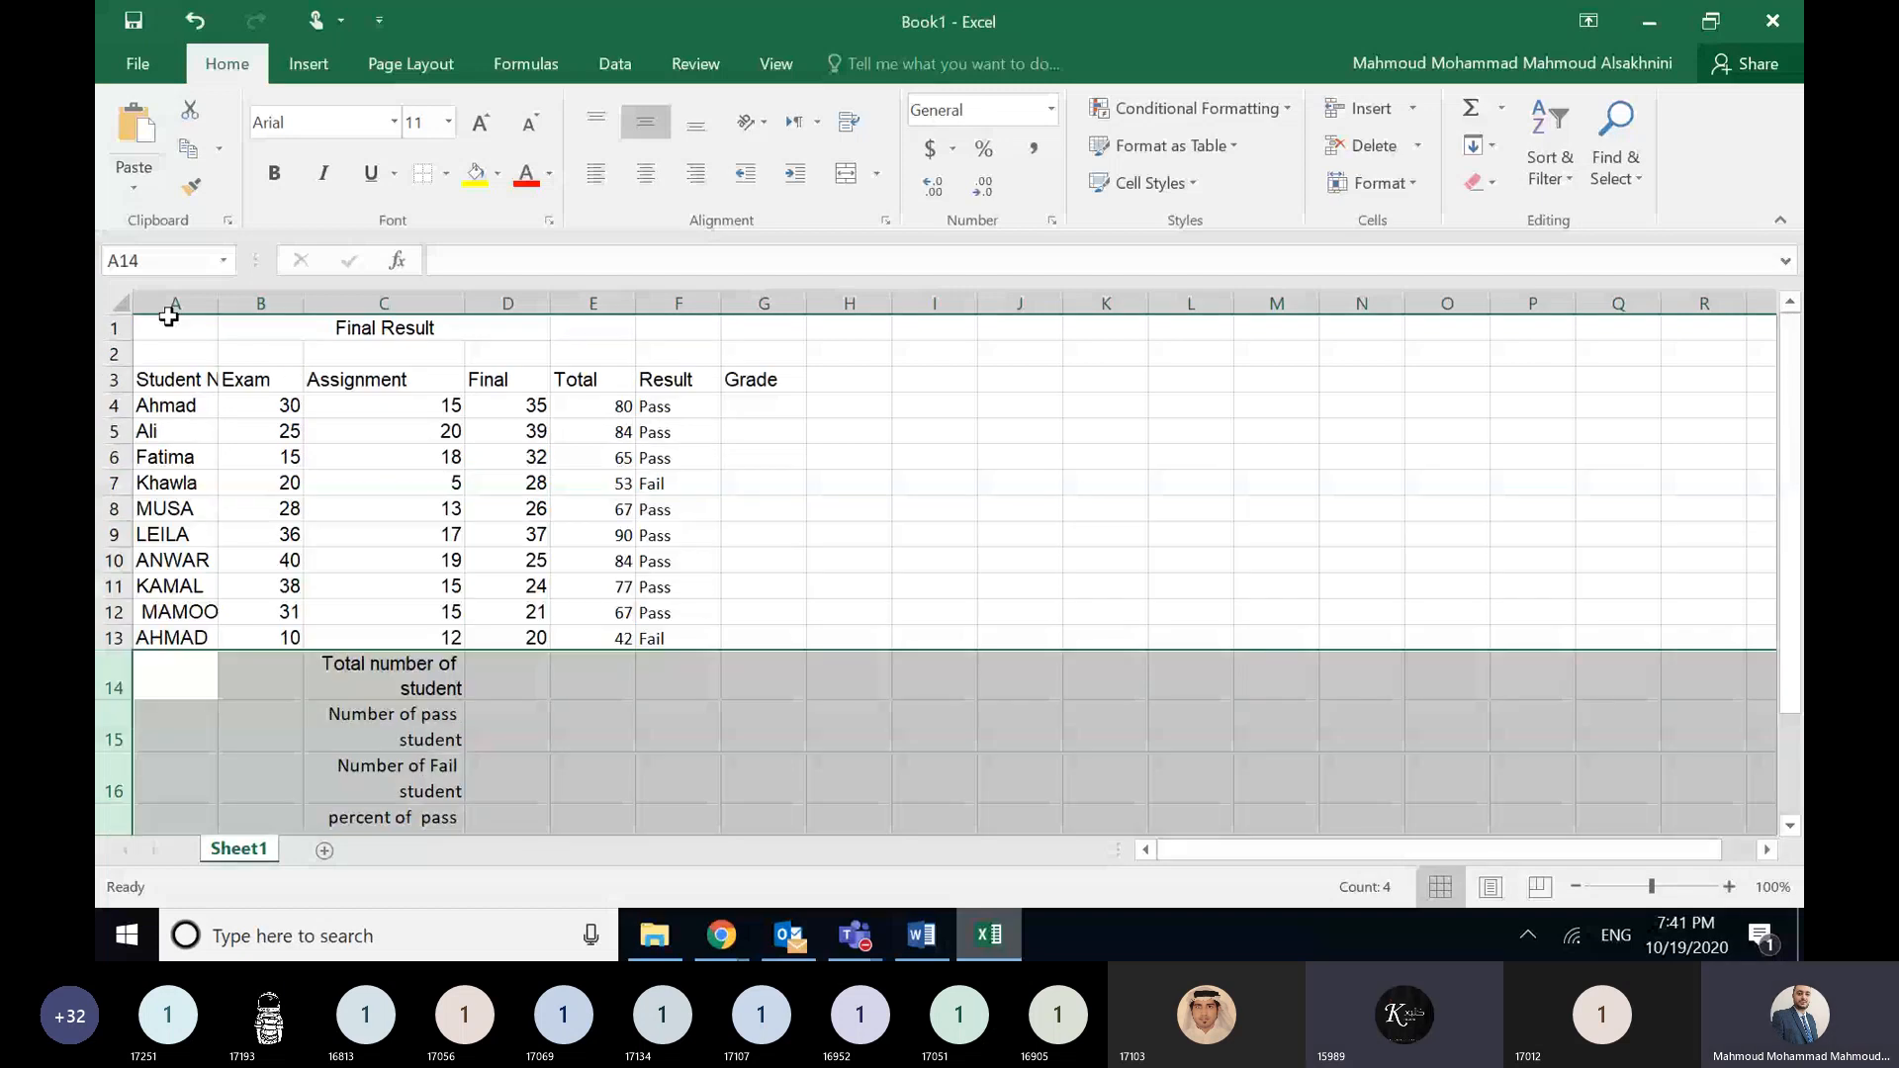
pyautogui.click(383, 675)
pyautogui.moveTo(464, 303); pyautogui.dragTo(445, 304)
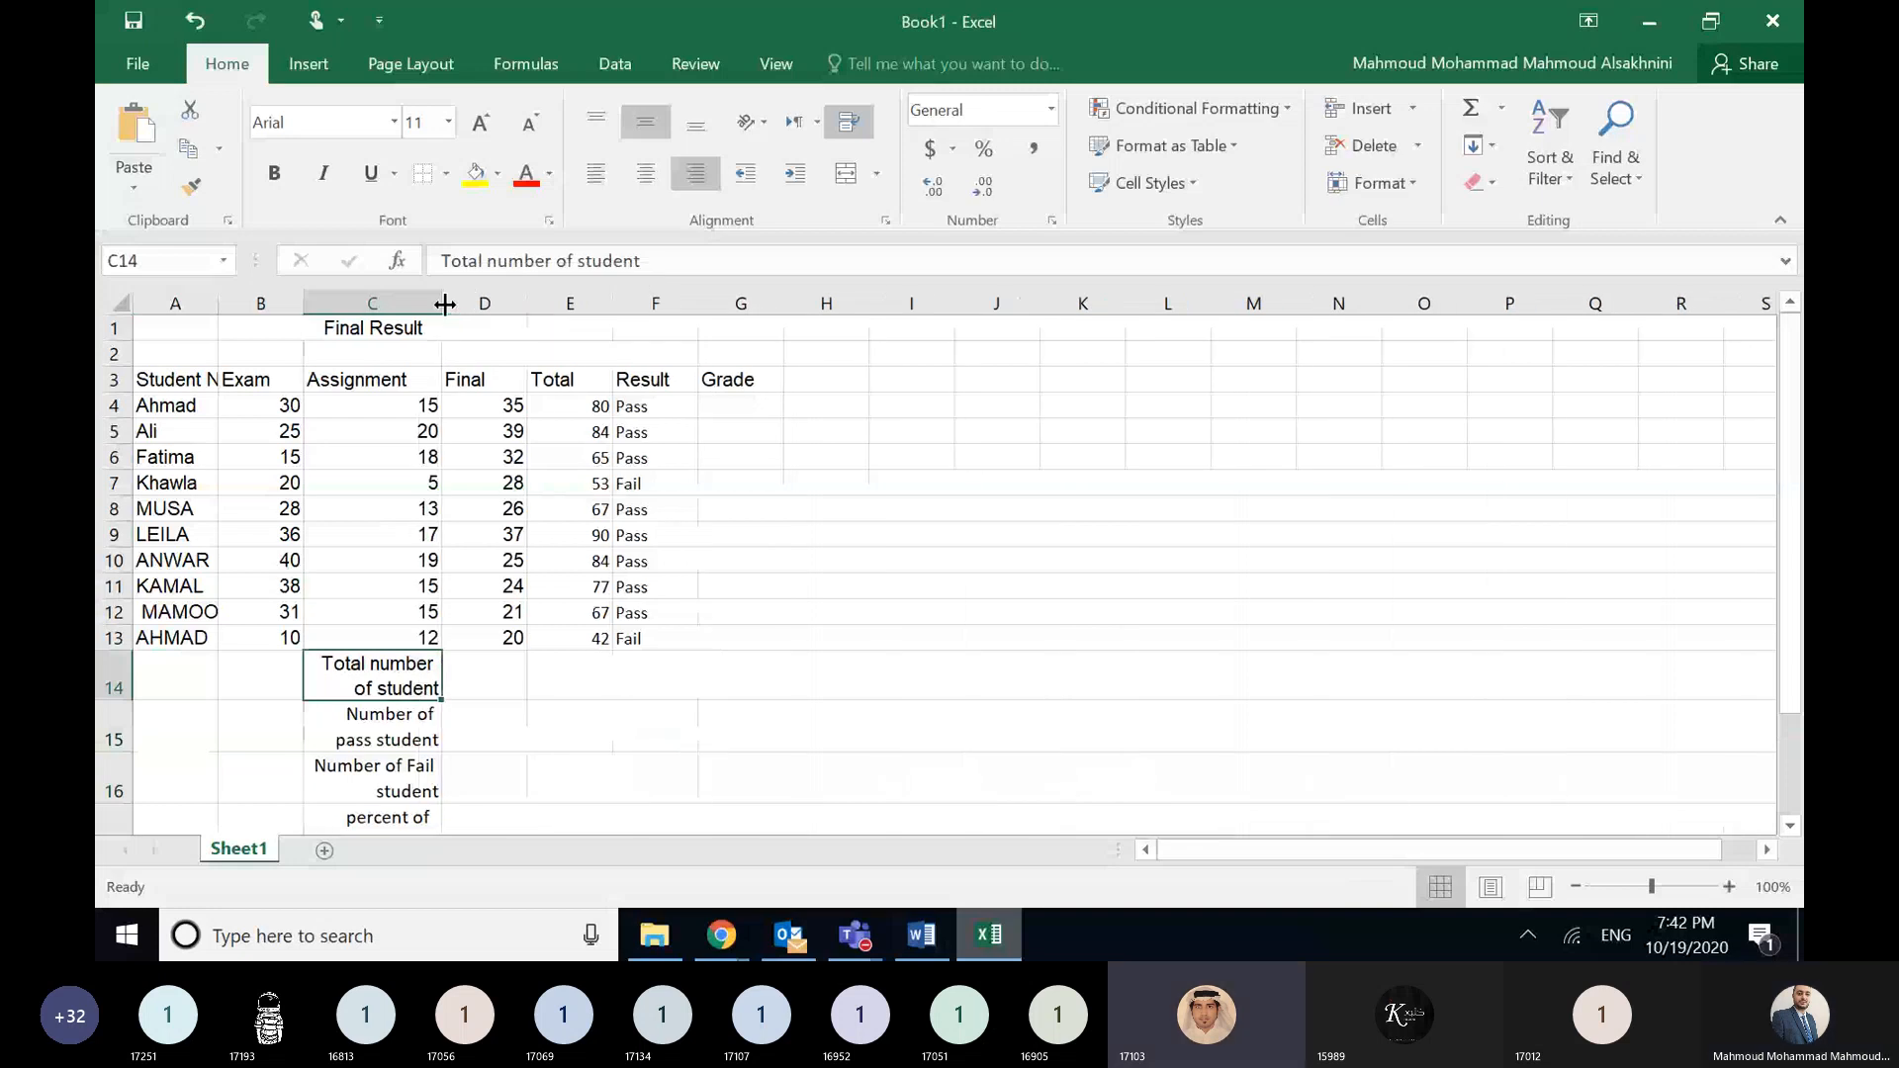
pyautogui.moveTo(445, 304); pyautogui.dragTo(441, 304)
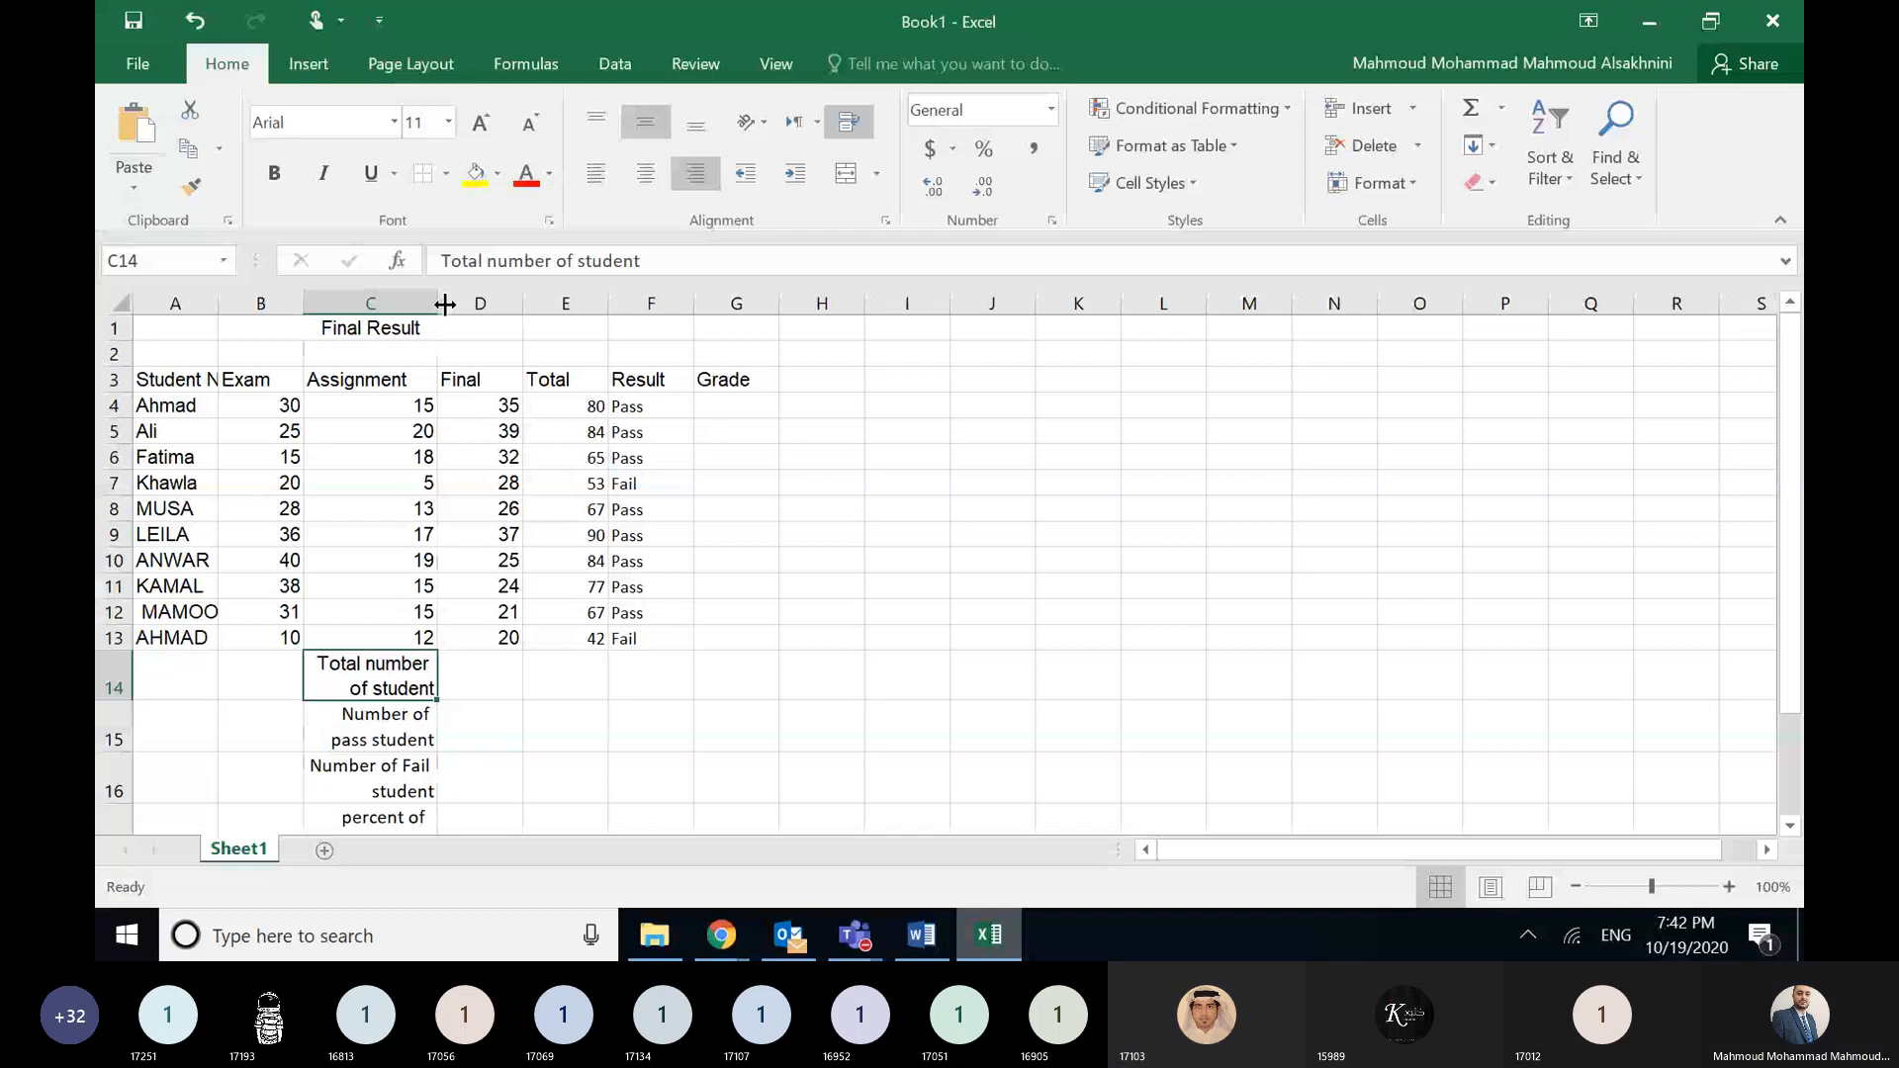
# - Add borders to all cells of the table in A1:G17, compare it with the Word exercise table and return to Excel
pyautogui.click(191, 324)
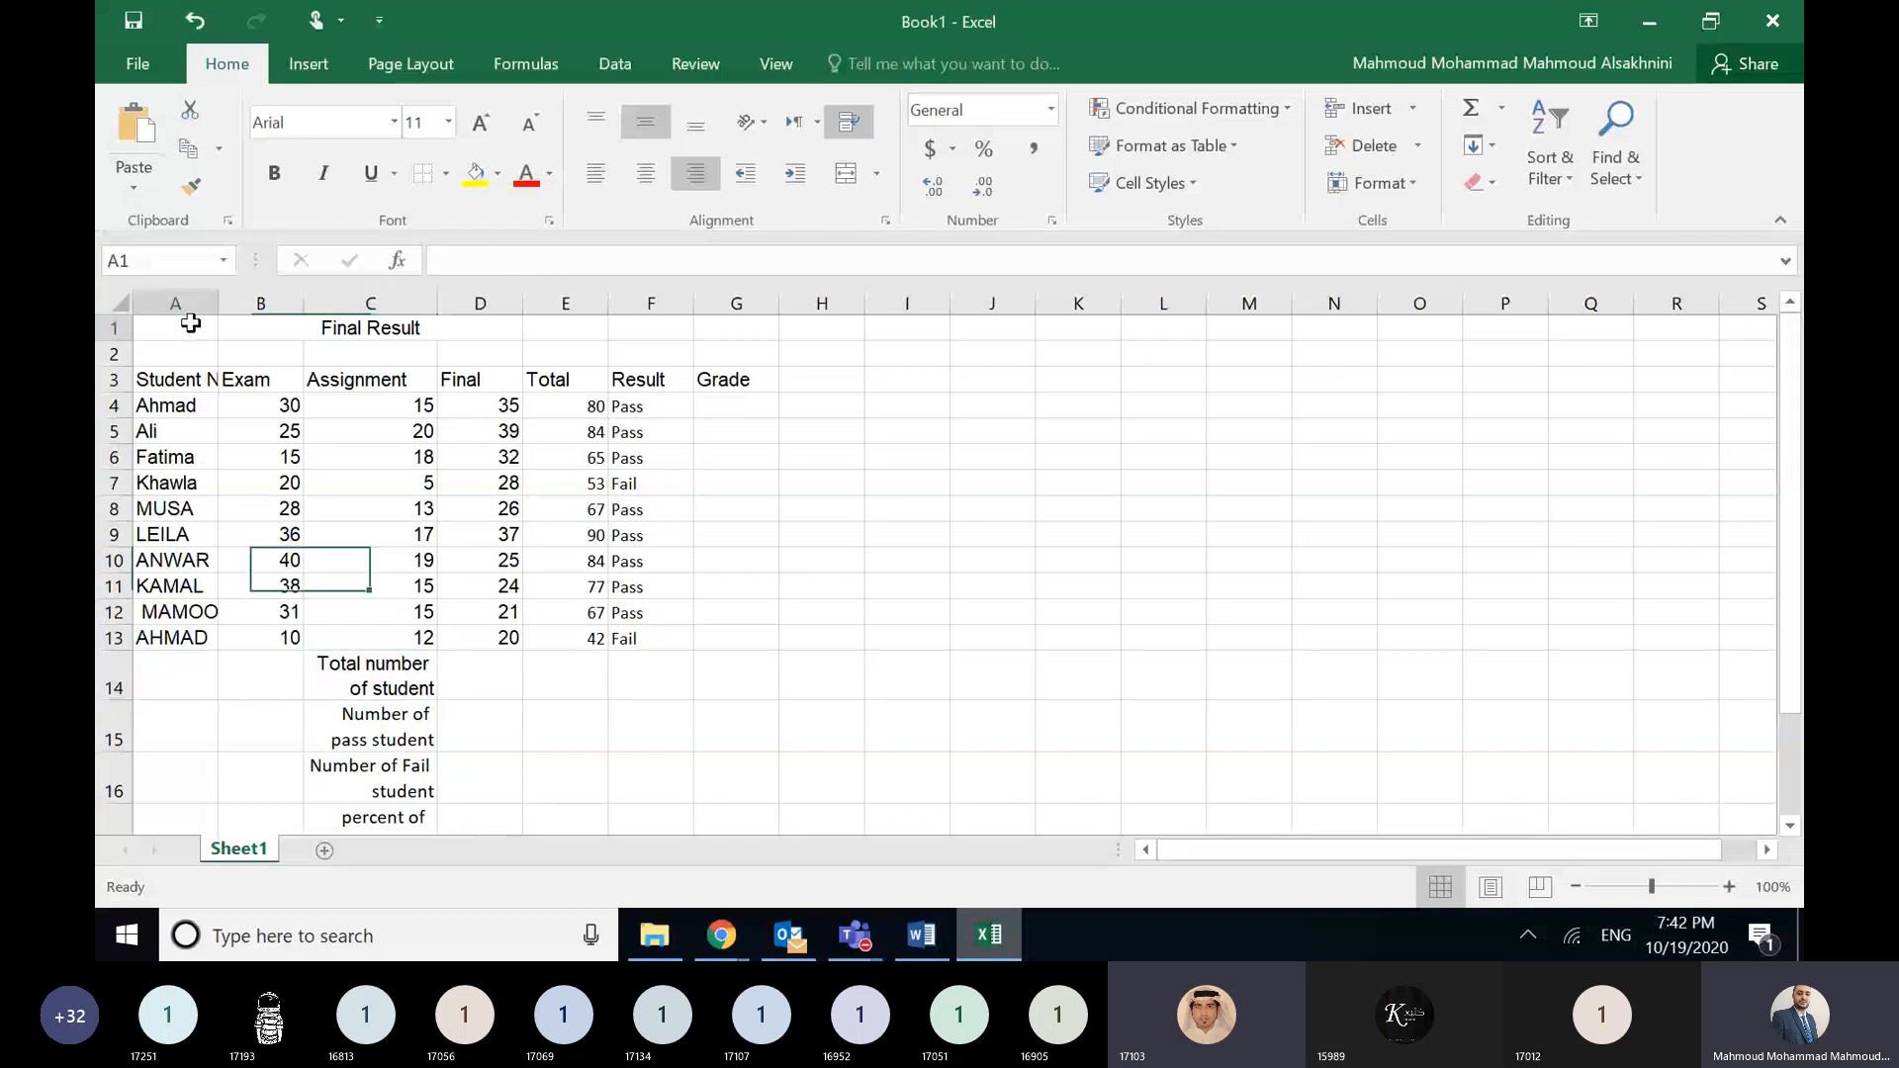
pyautogui.click(982, 933)
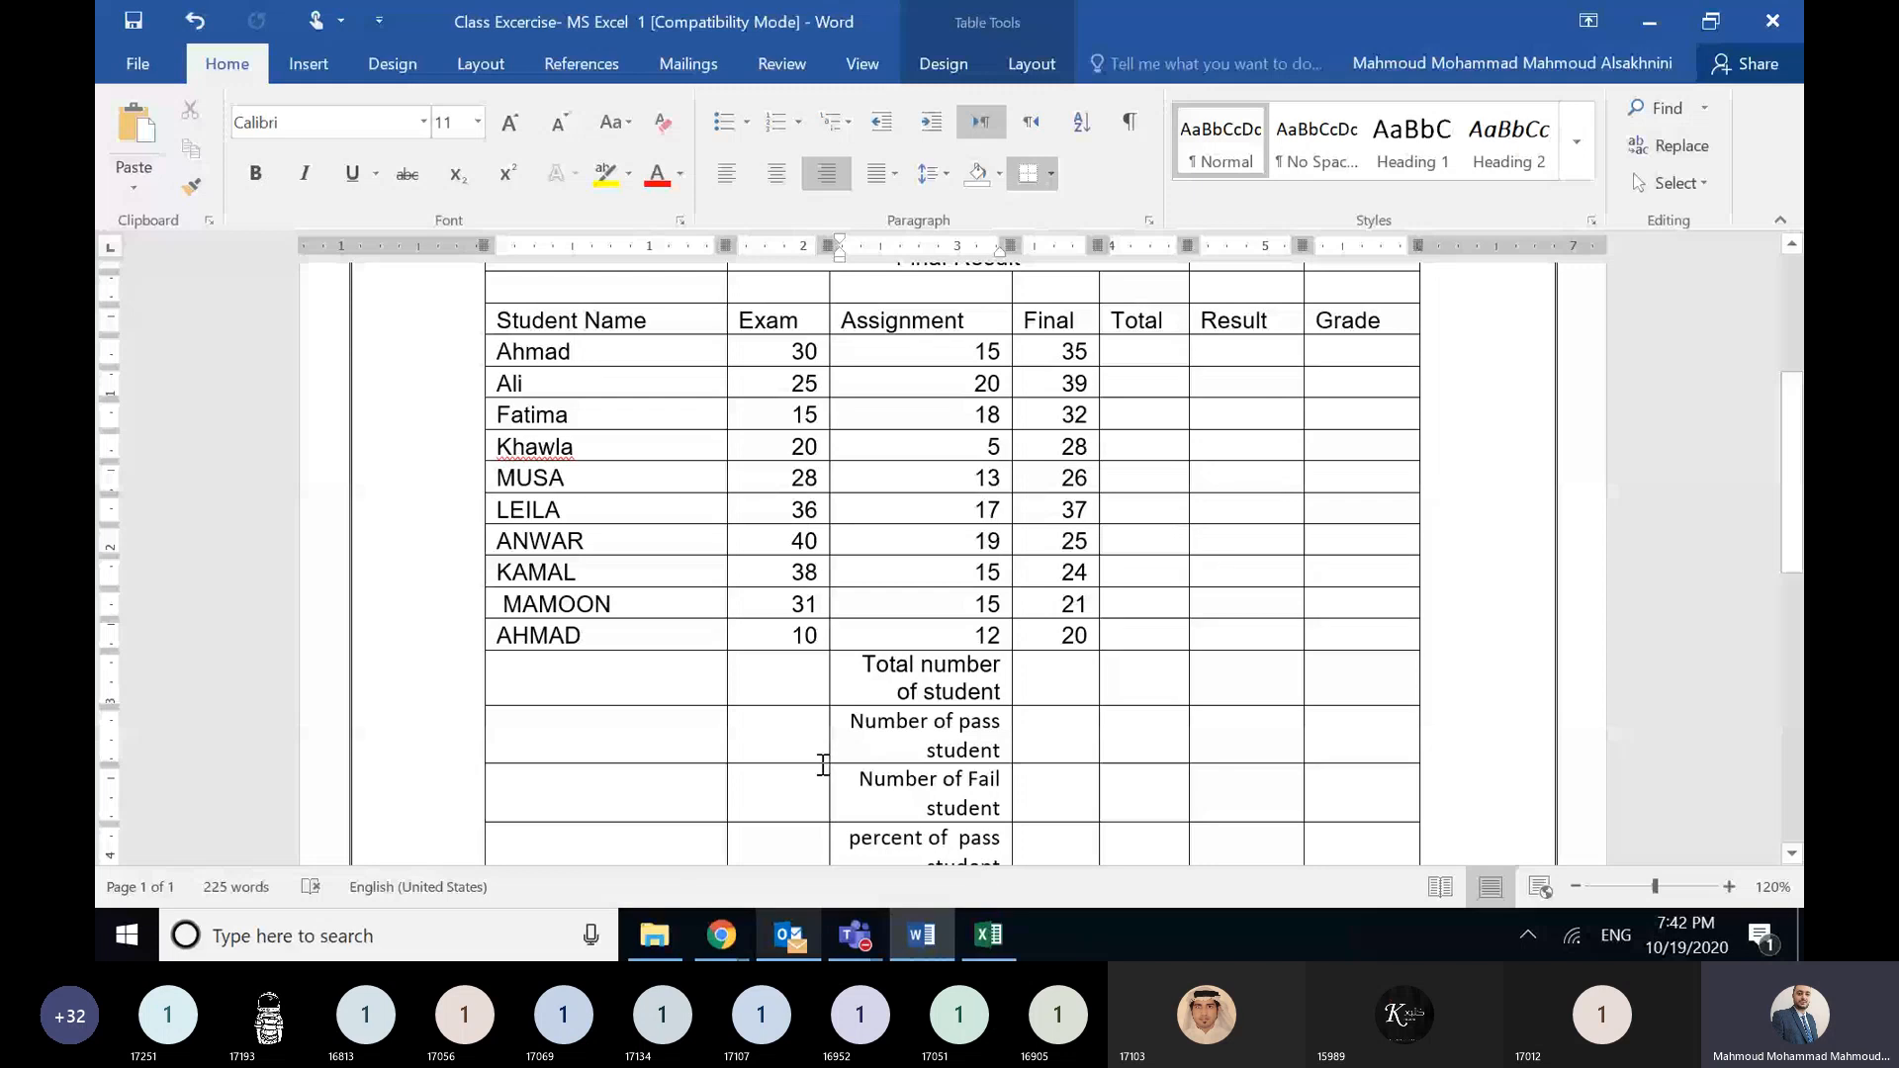
pyautogui.click(983, 938)
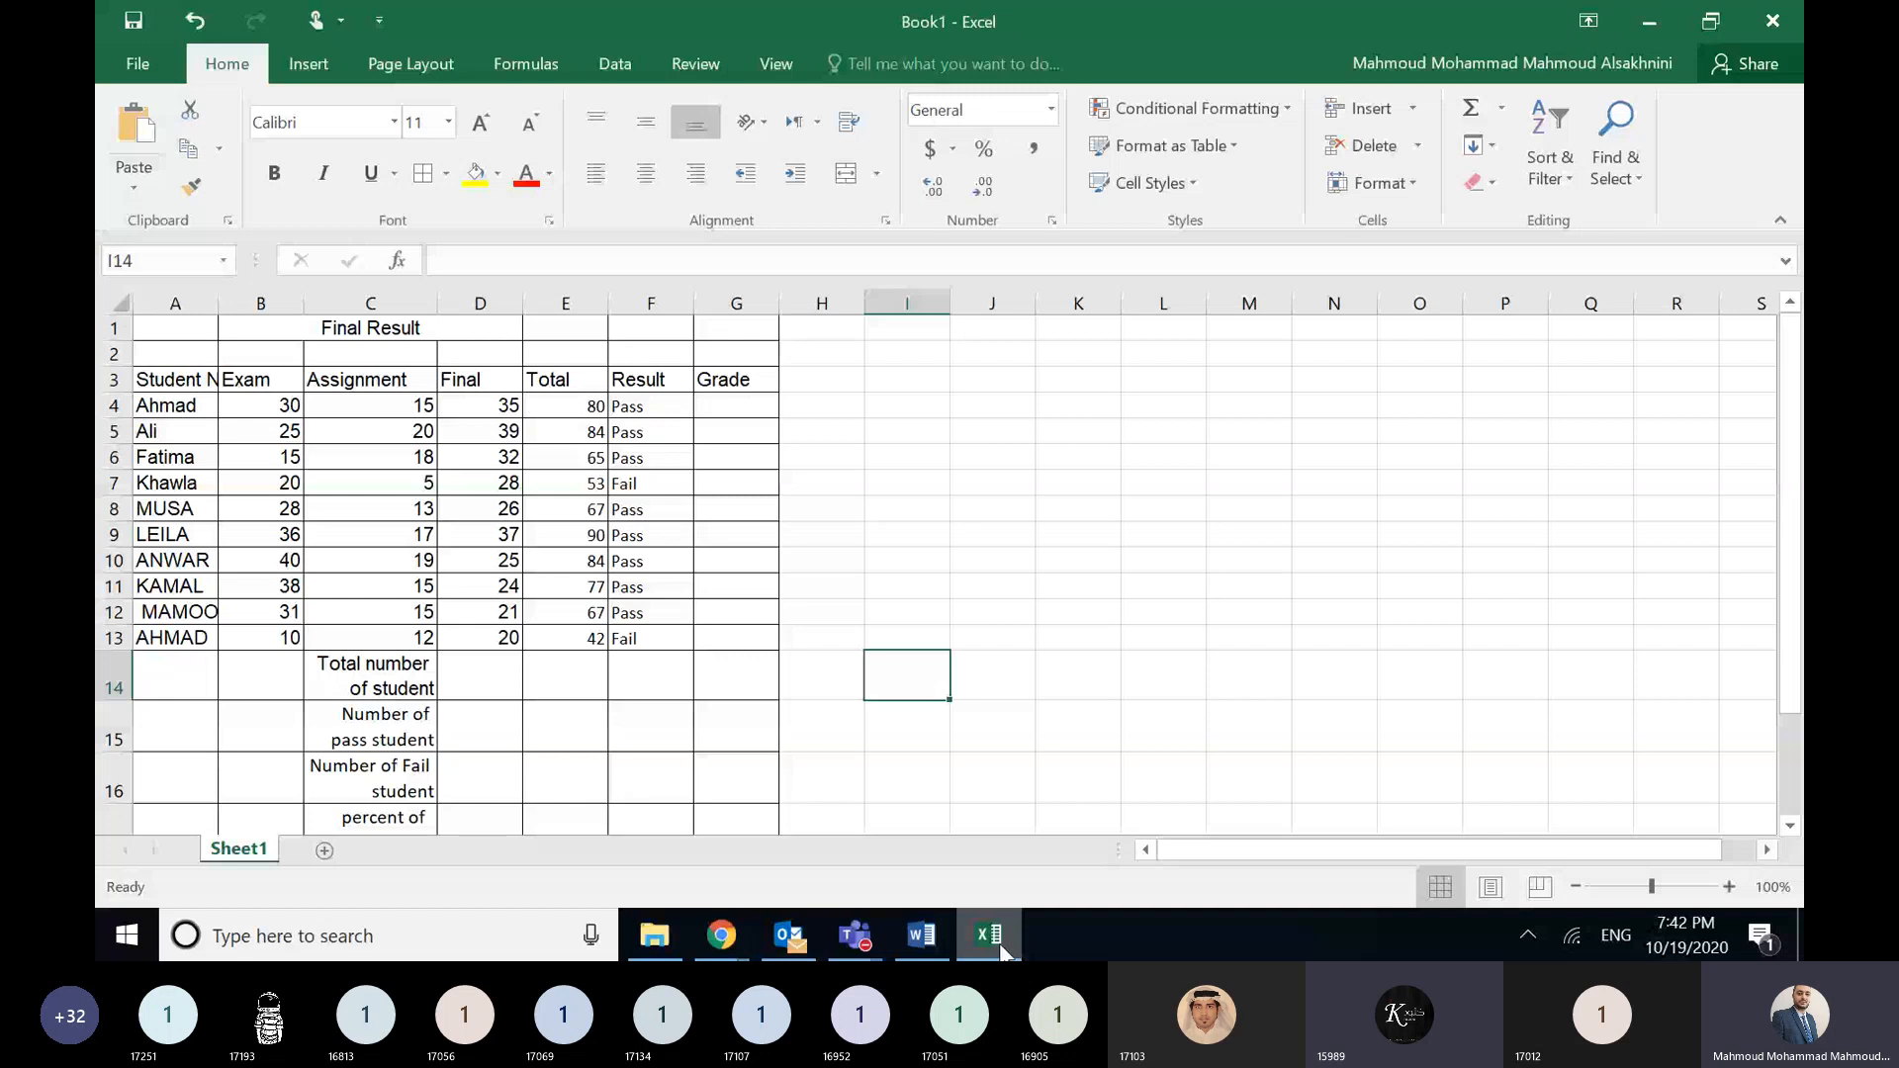
# - Select the whole table A1:G17 and apply All Borders to it again
pyautogui.moveTo(247, 380); pyautogui.dragTo(395, 402)
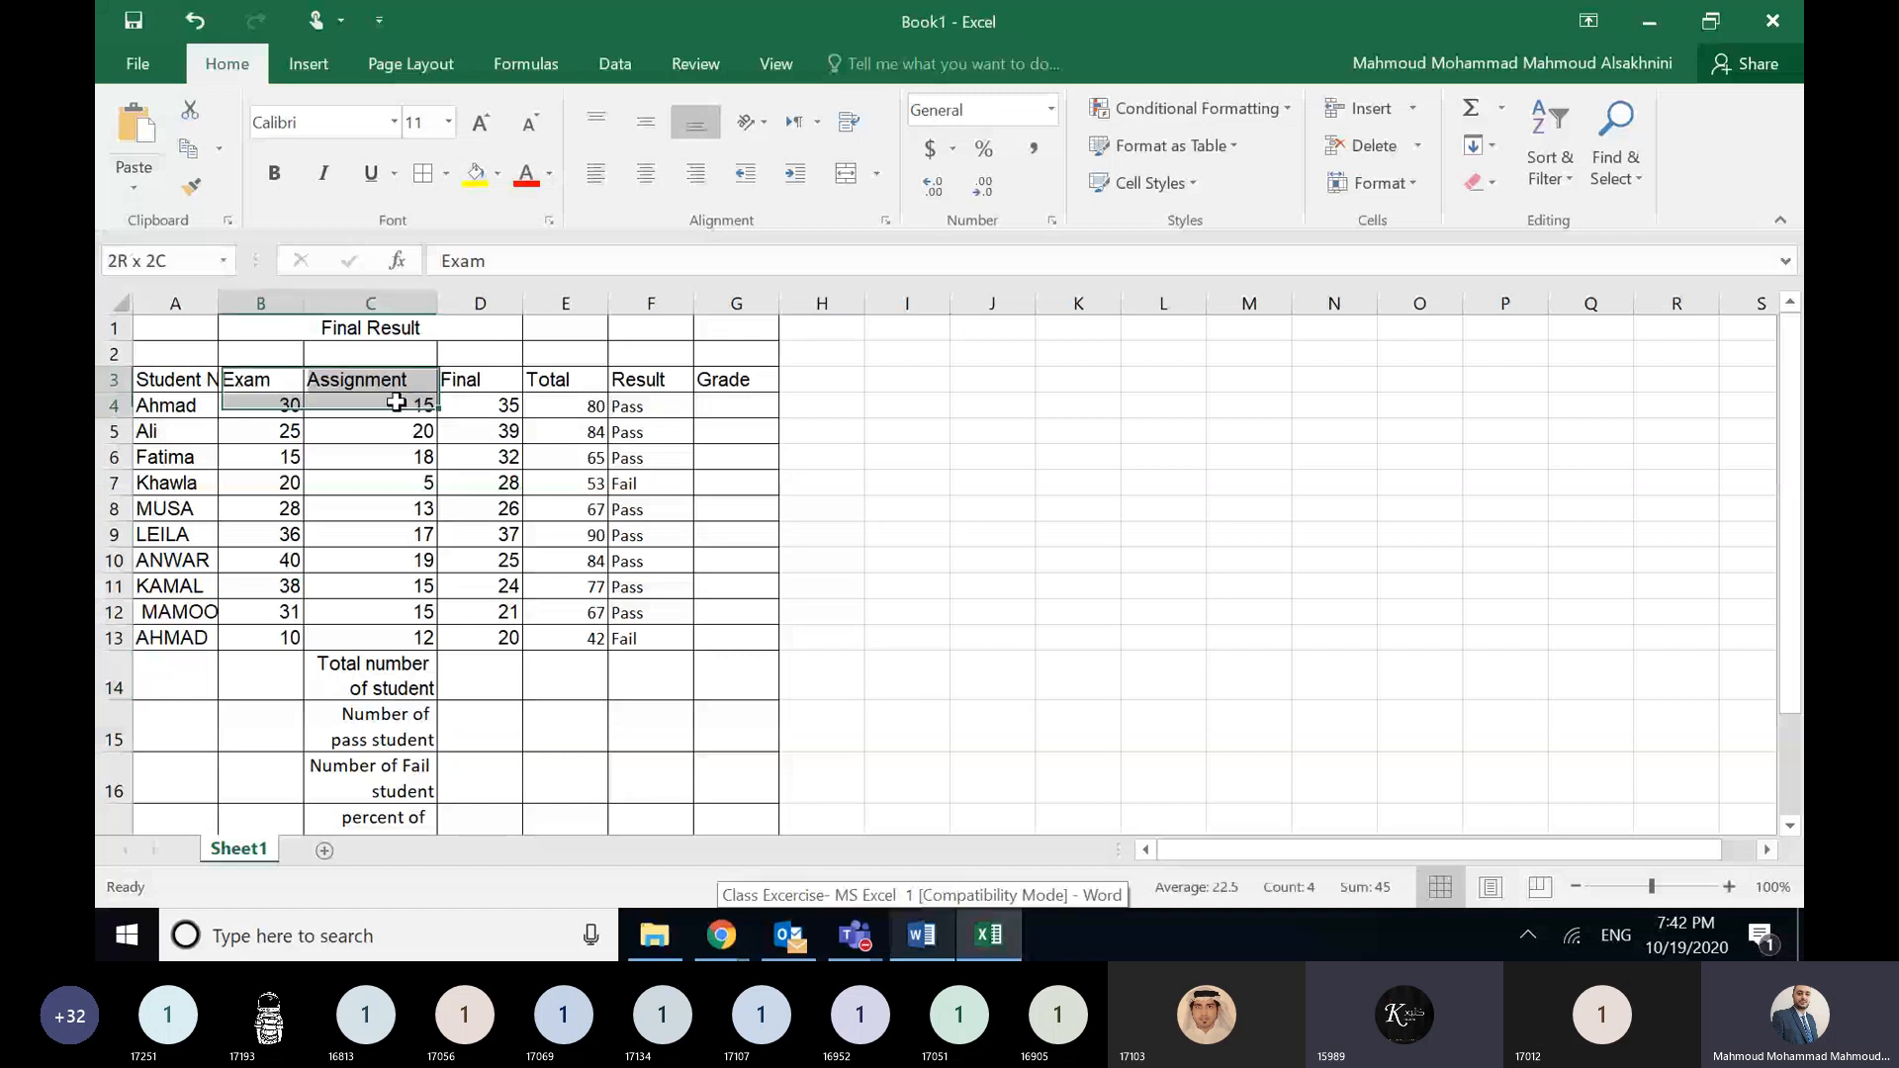
pyautogui.click(143, 336)
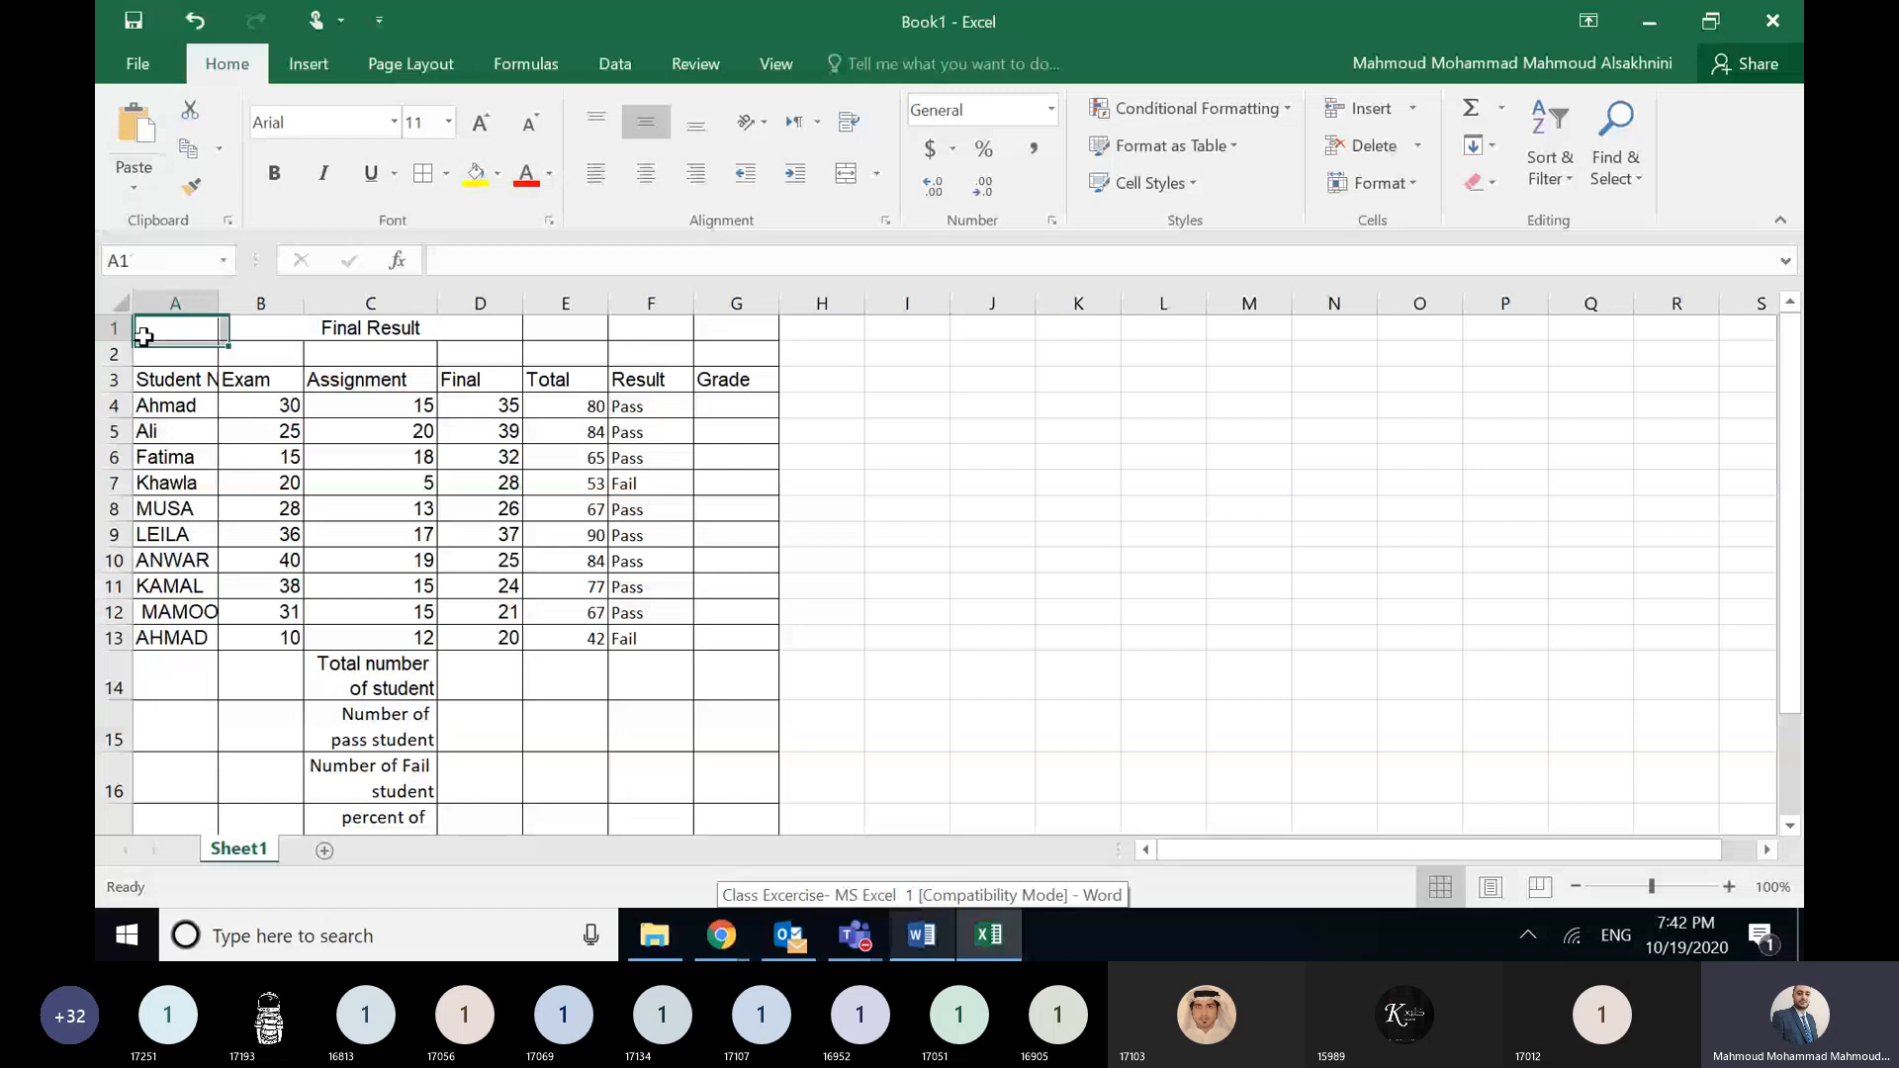
pyautogui.click(450, 175)
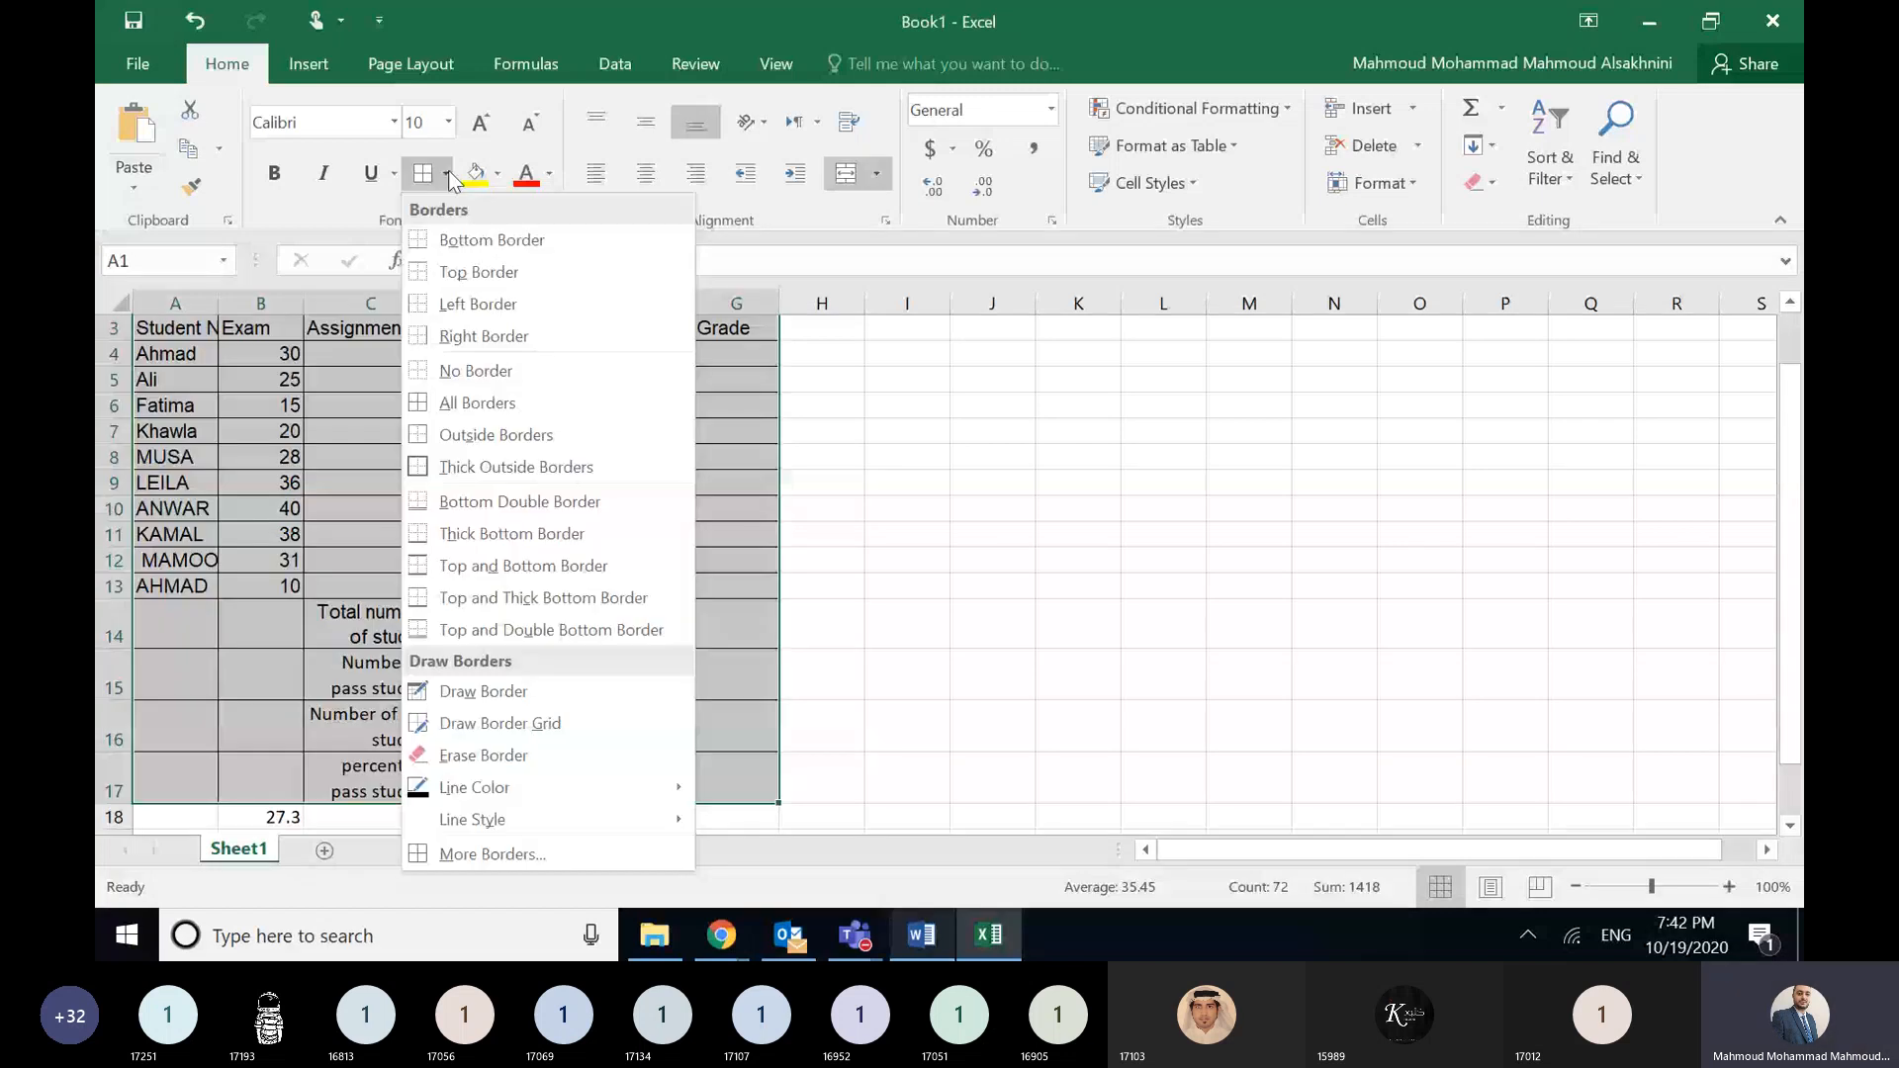
pyautogui.click(536, 403)
pyautogui.scroll(1, 1063, 538)
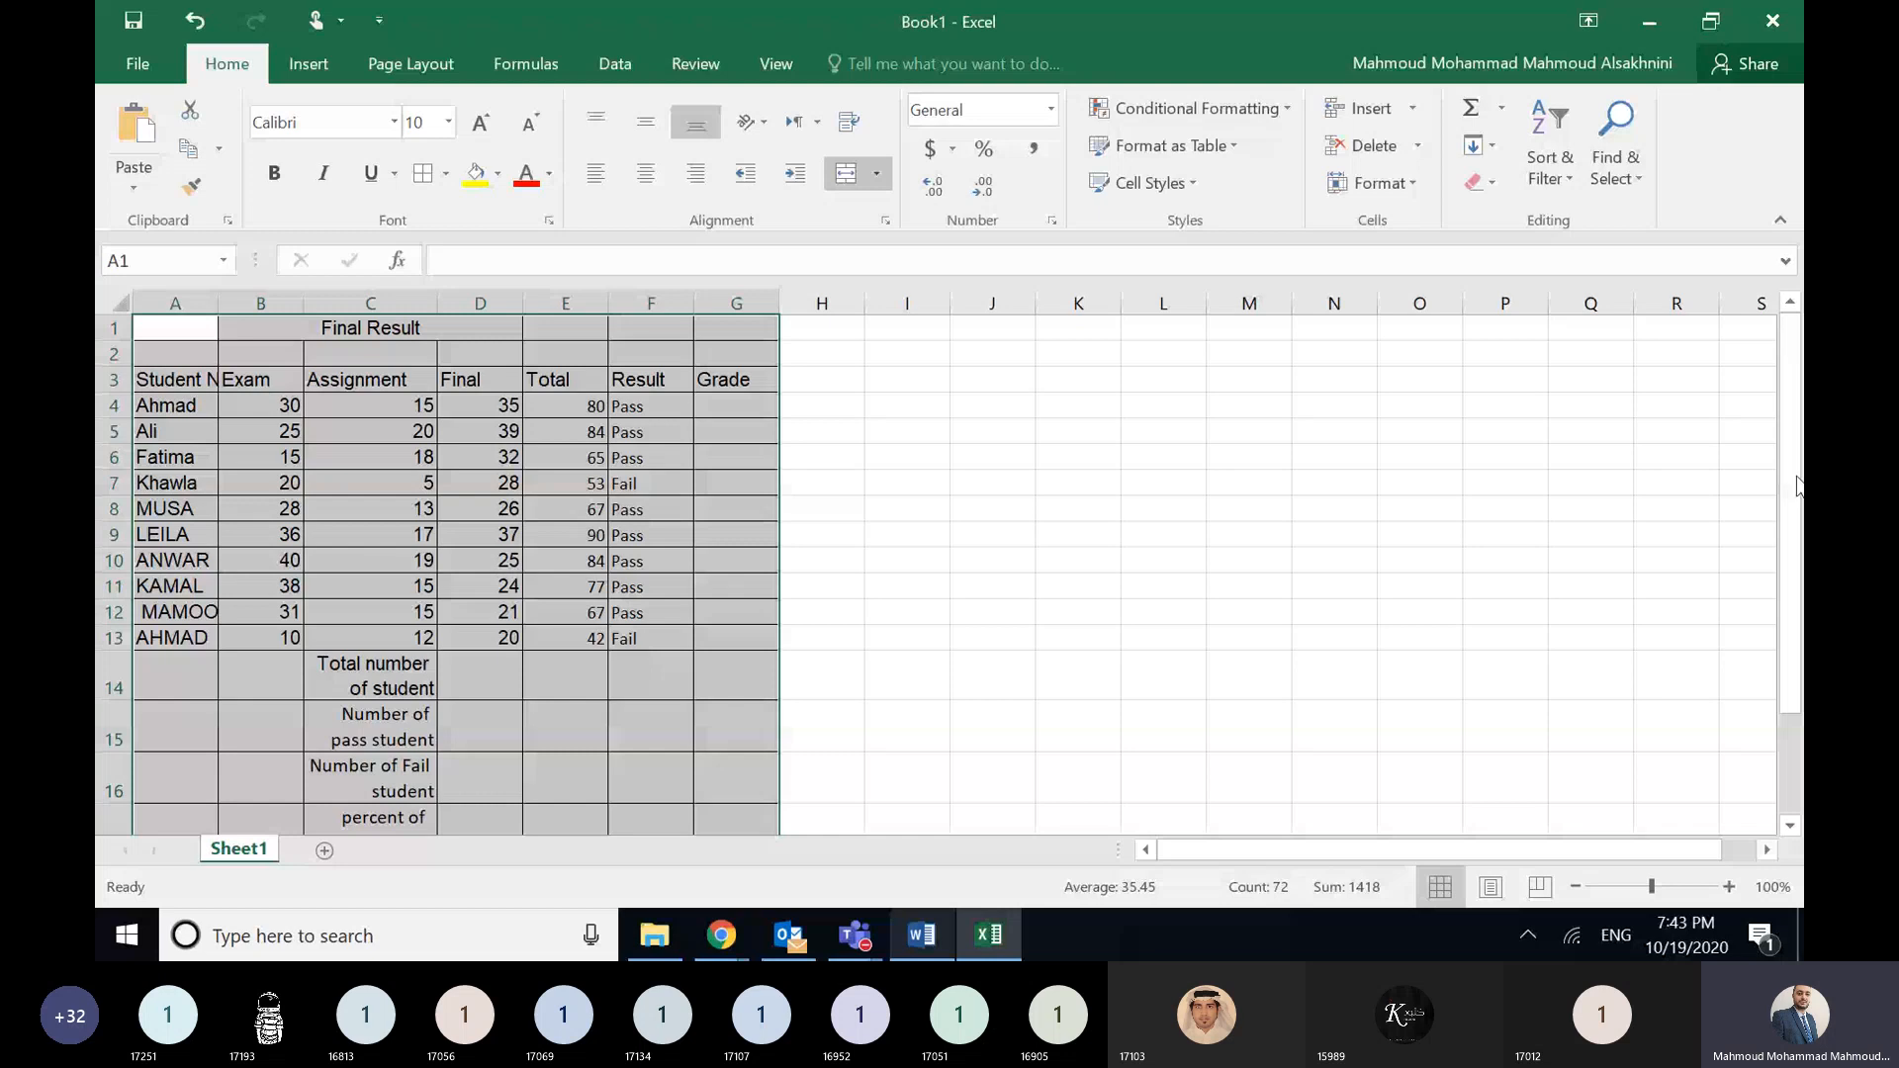
# - Check the bordered table in the print preview and return to the worksheet
pyautogui.hotkey('ctrl', 'p')
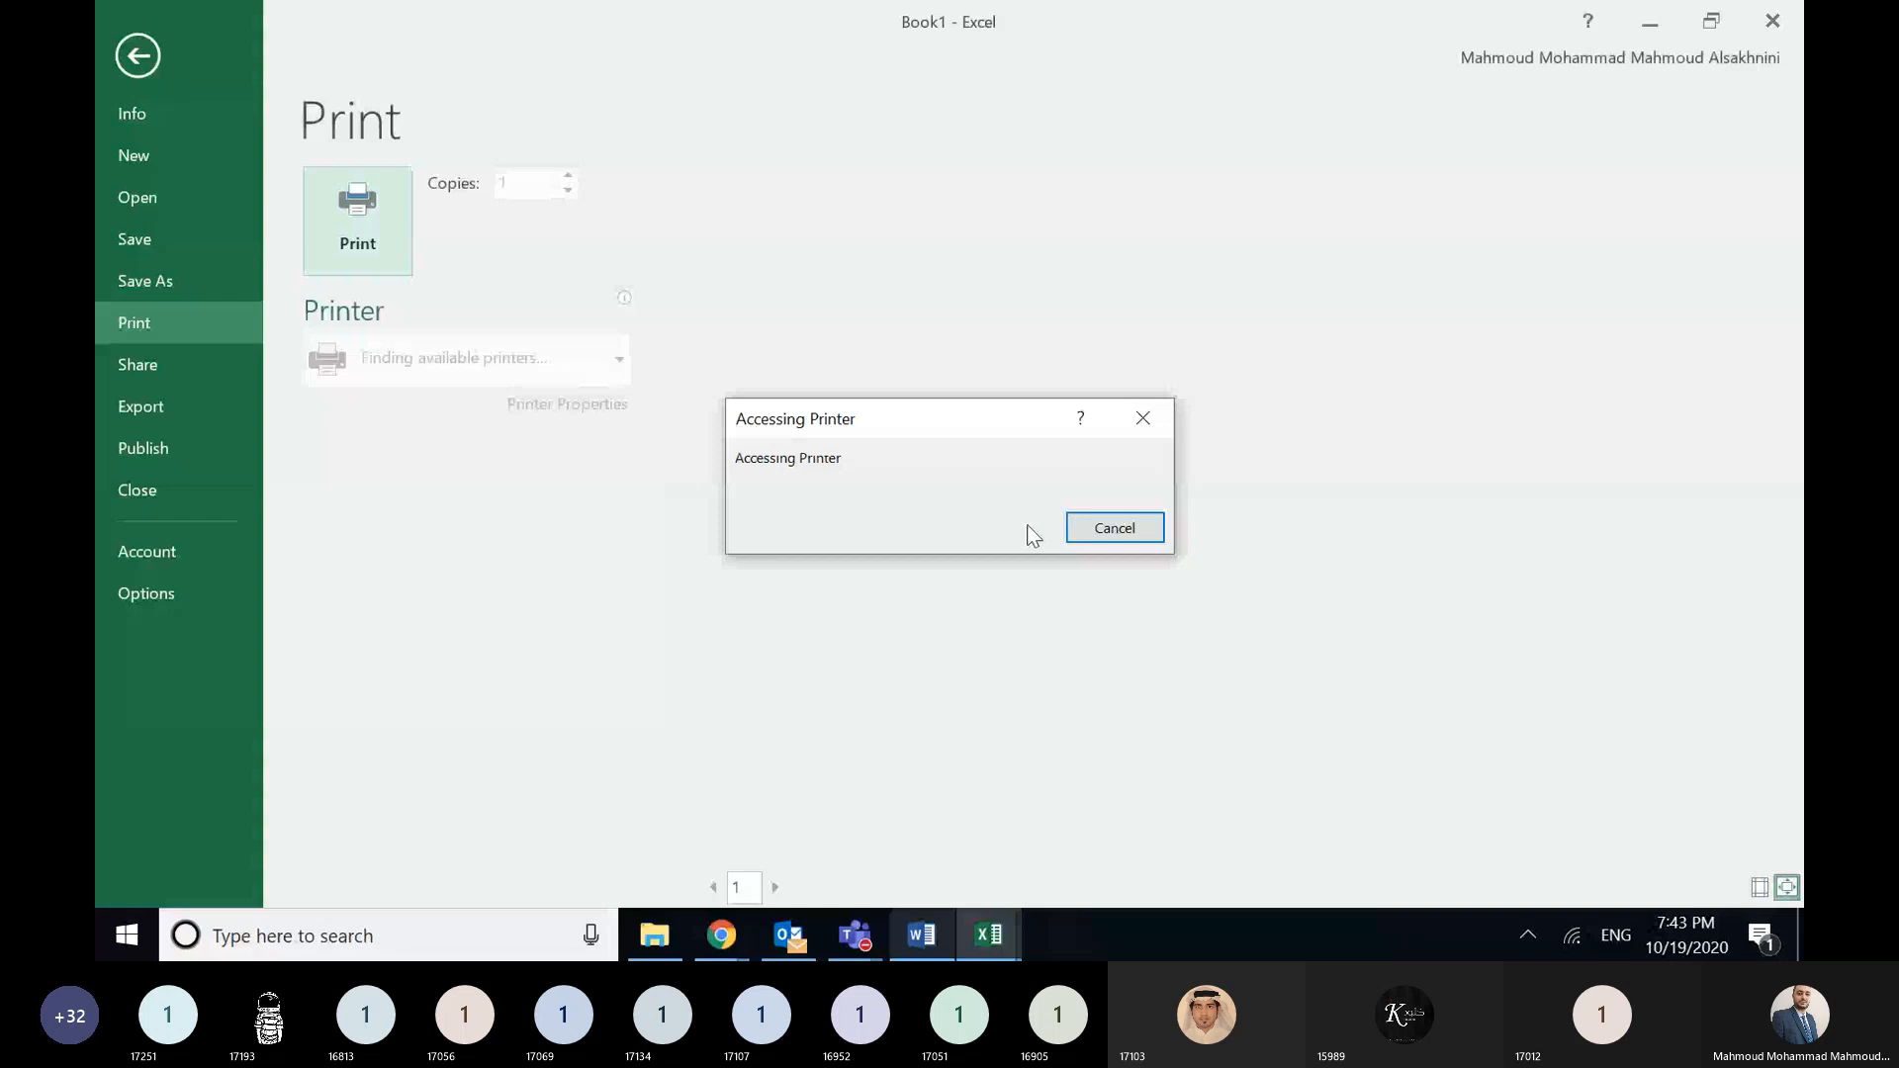
pyautogui.click(1090, 528)
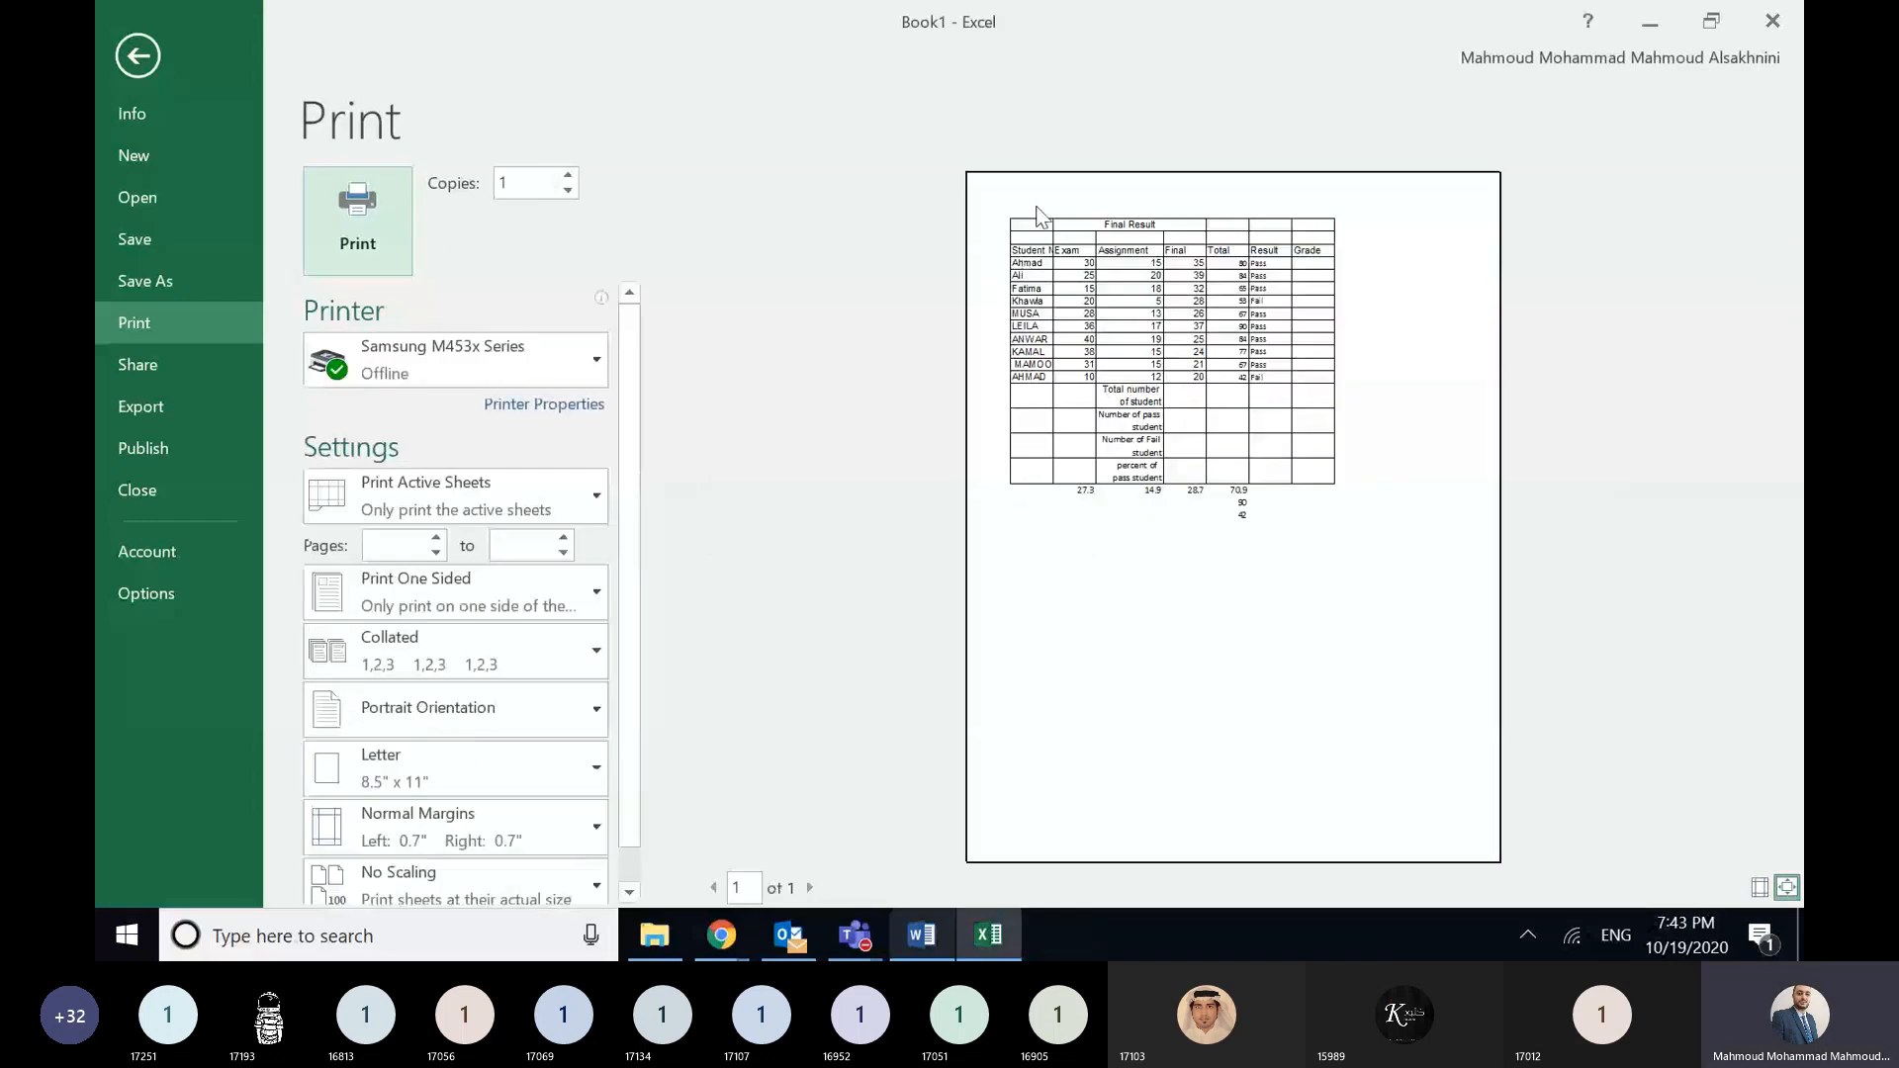
pyautogui.click(134, 54)
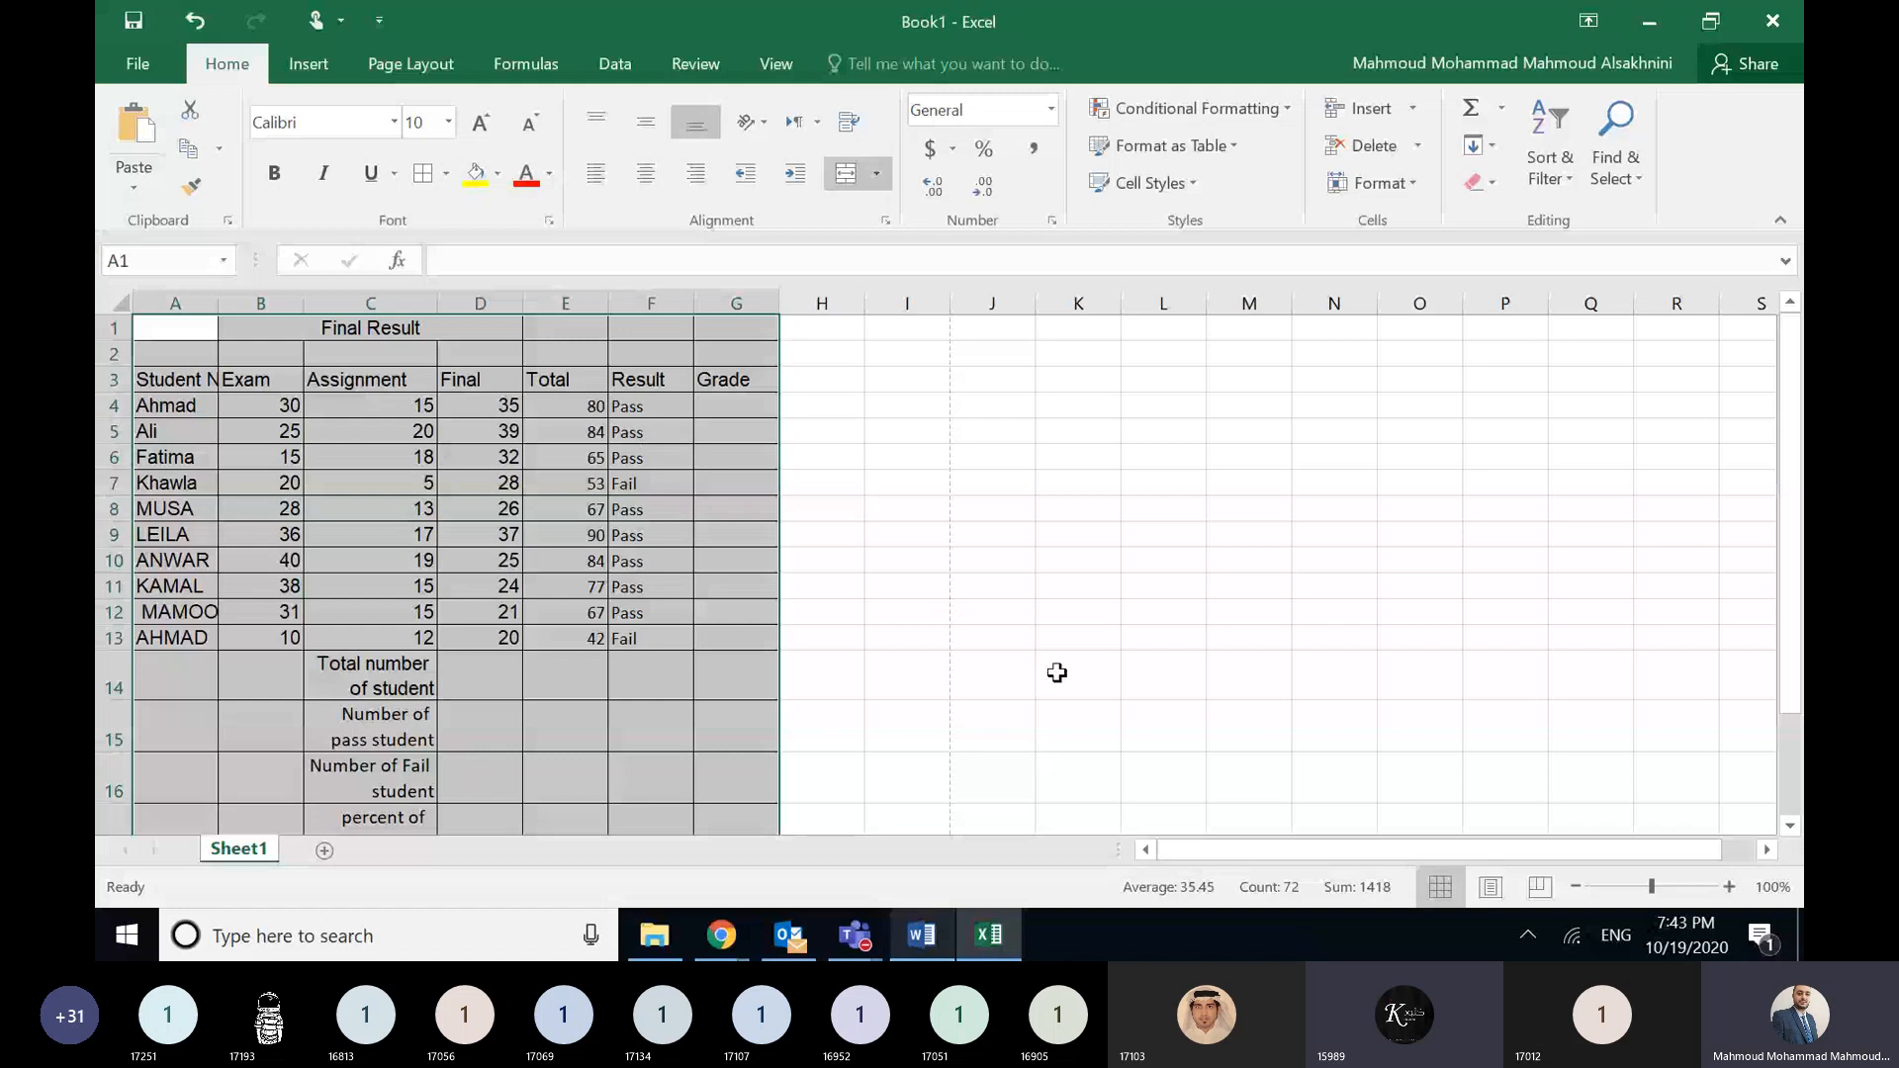
# - Switch to the Word exercise, review the COUNTIF and percent-of-pass tasks, and return to the Excel workbook
pyautogui.click(992, 934)
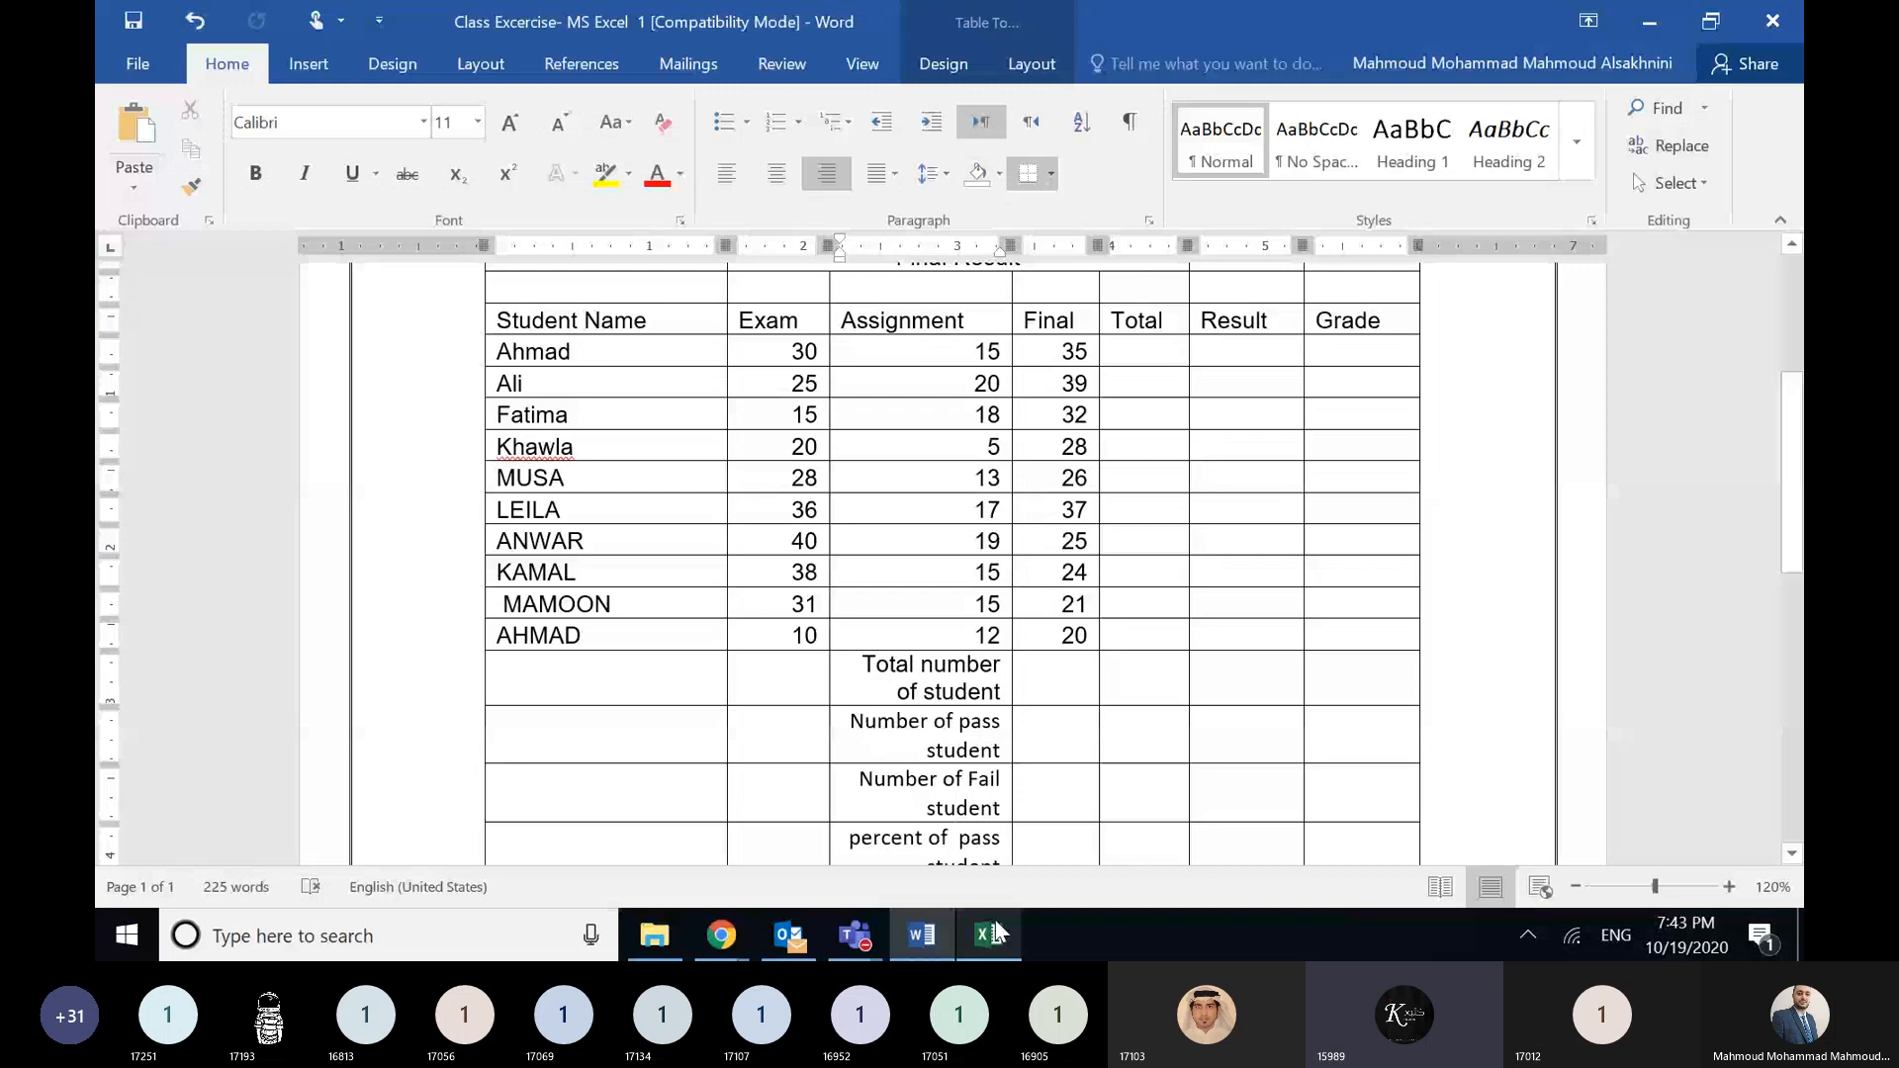
pyautogui.scroll(-7, 949, 554)
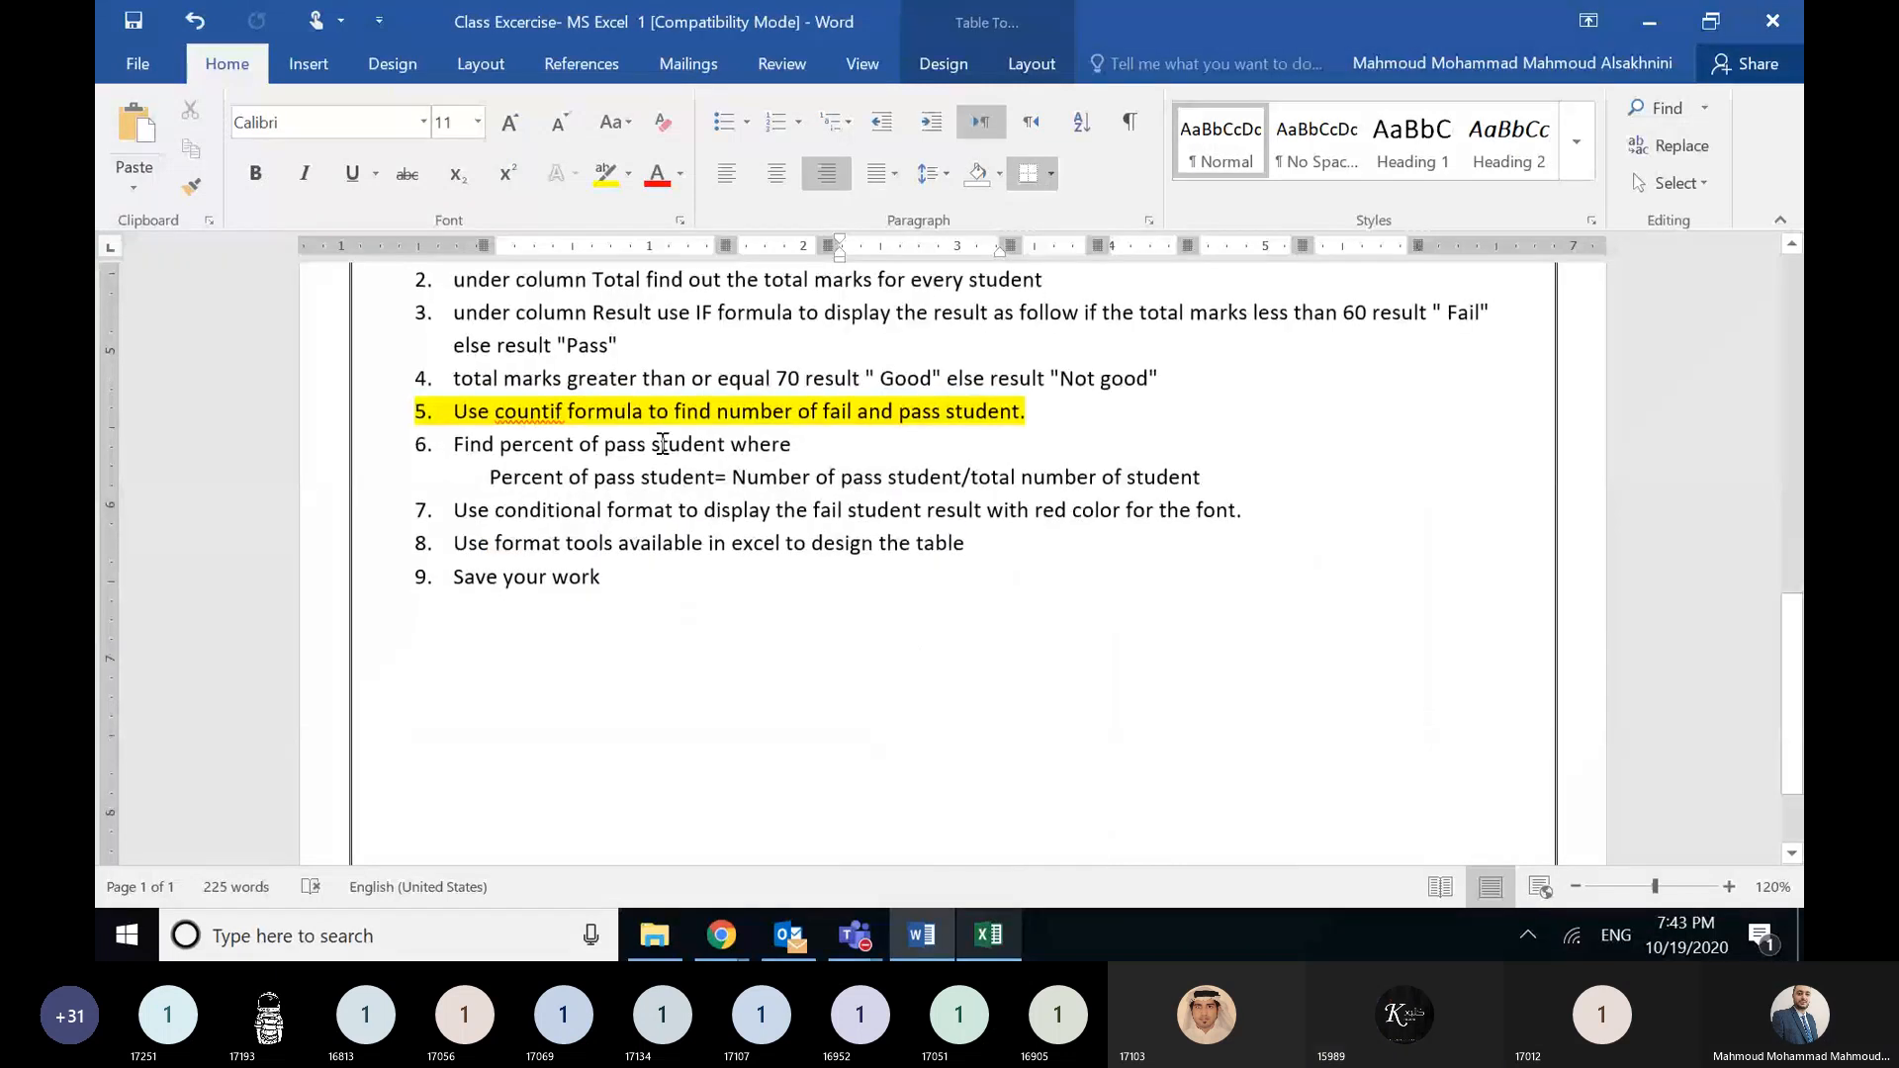
pyautogui.click(662, 443)
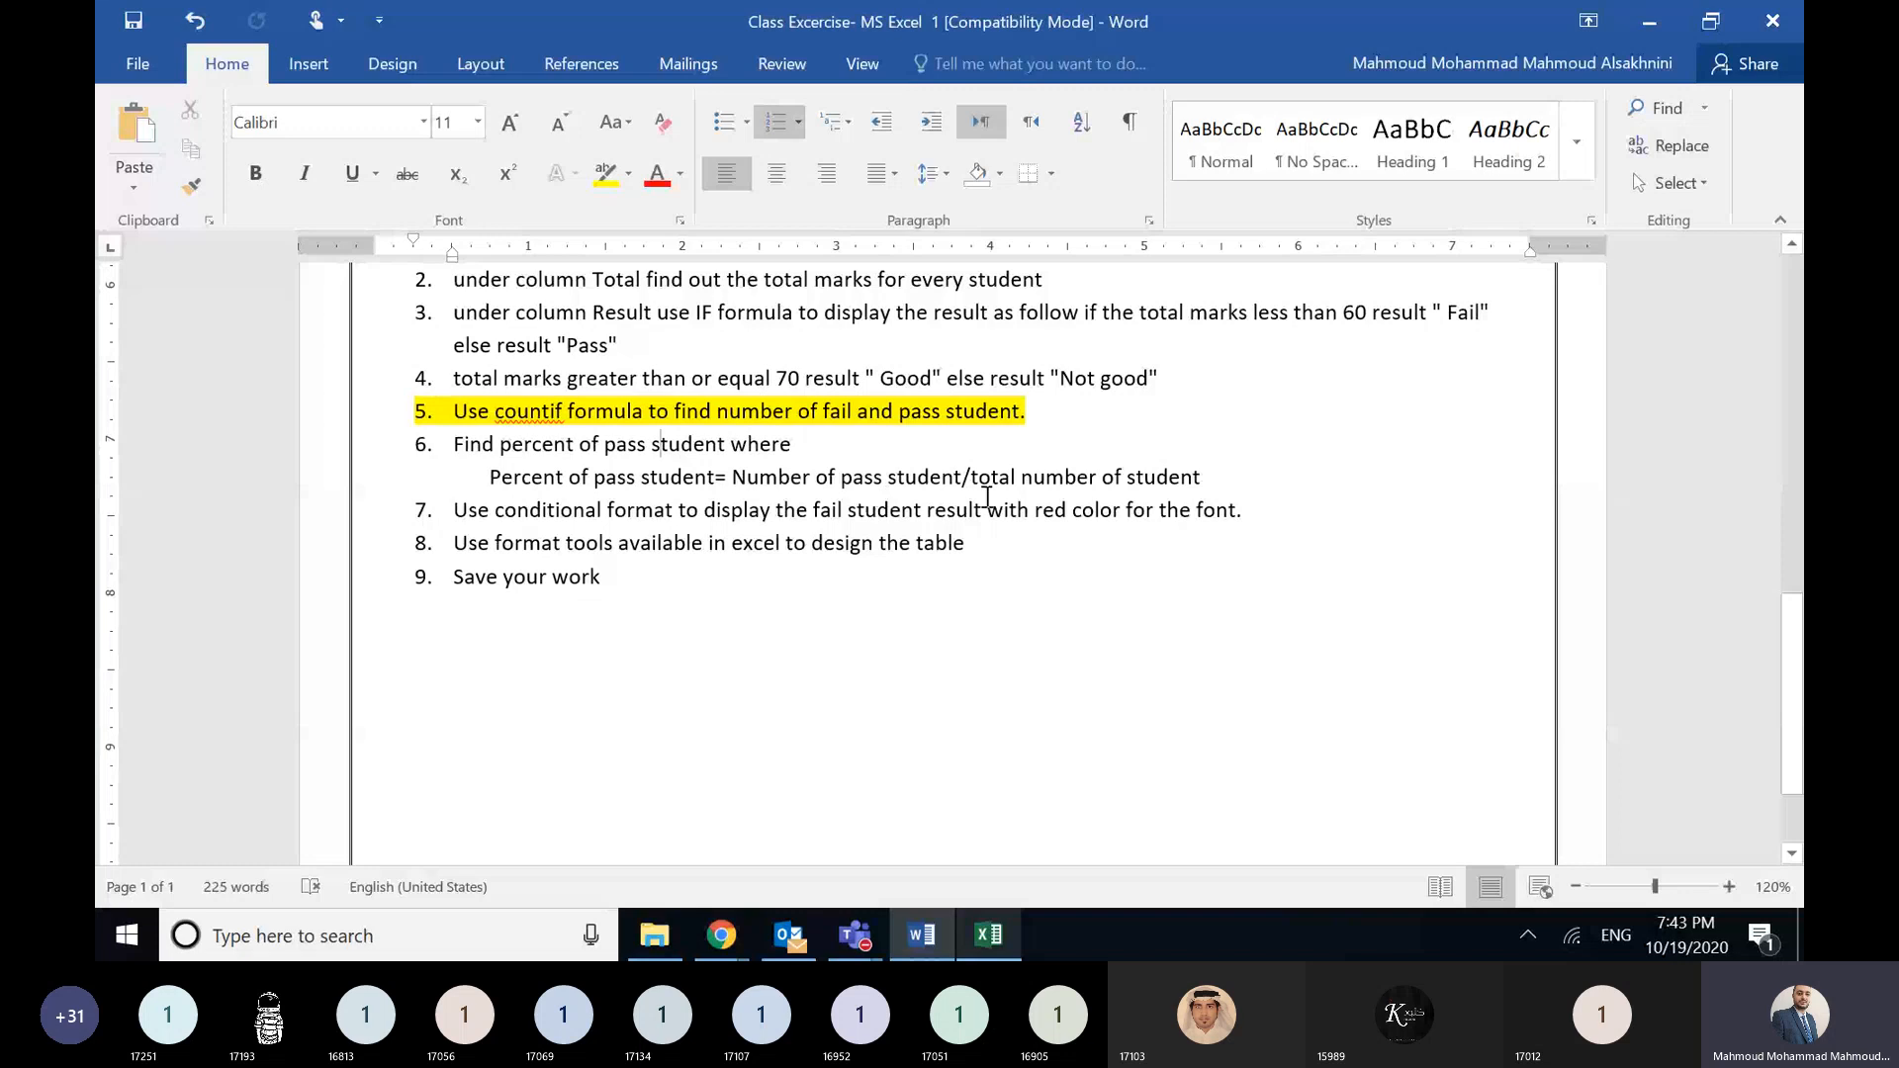
pyautogui.click(987, 935)
# - Calculate the total number of students in D14 with the formula =COUNT(D4:D13)
pyautogui.click(470, 689)
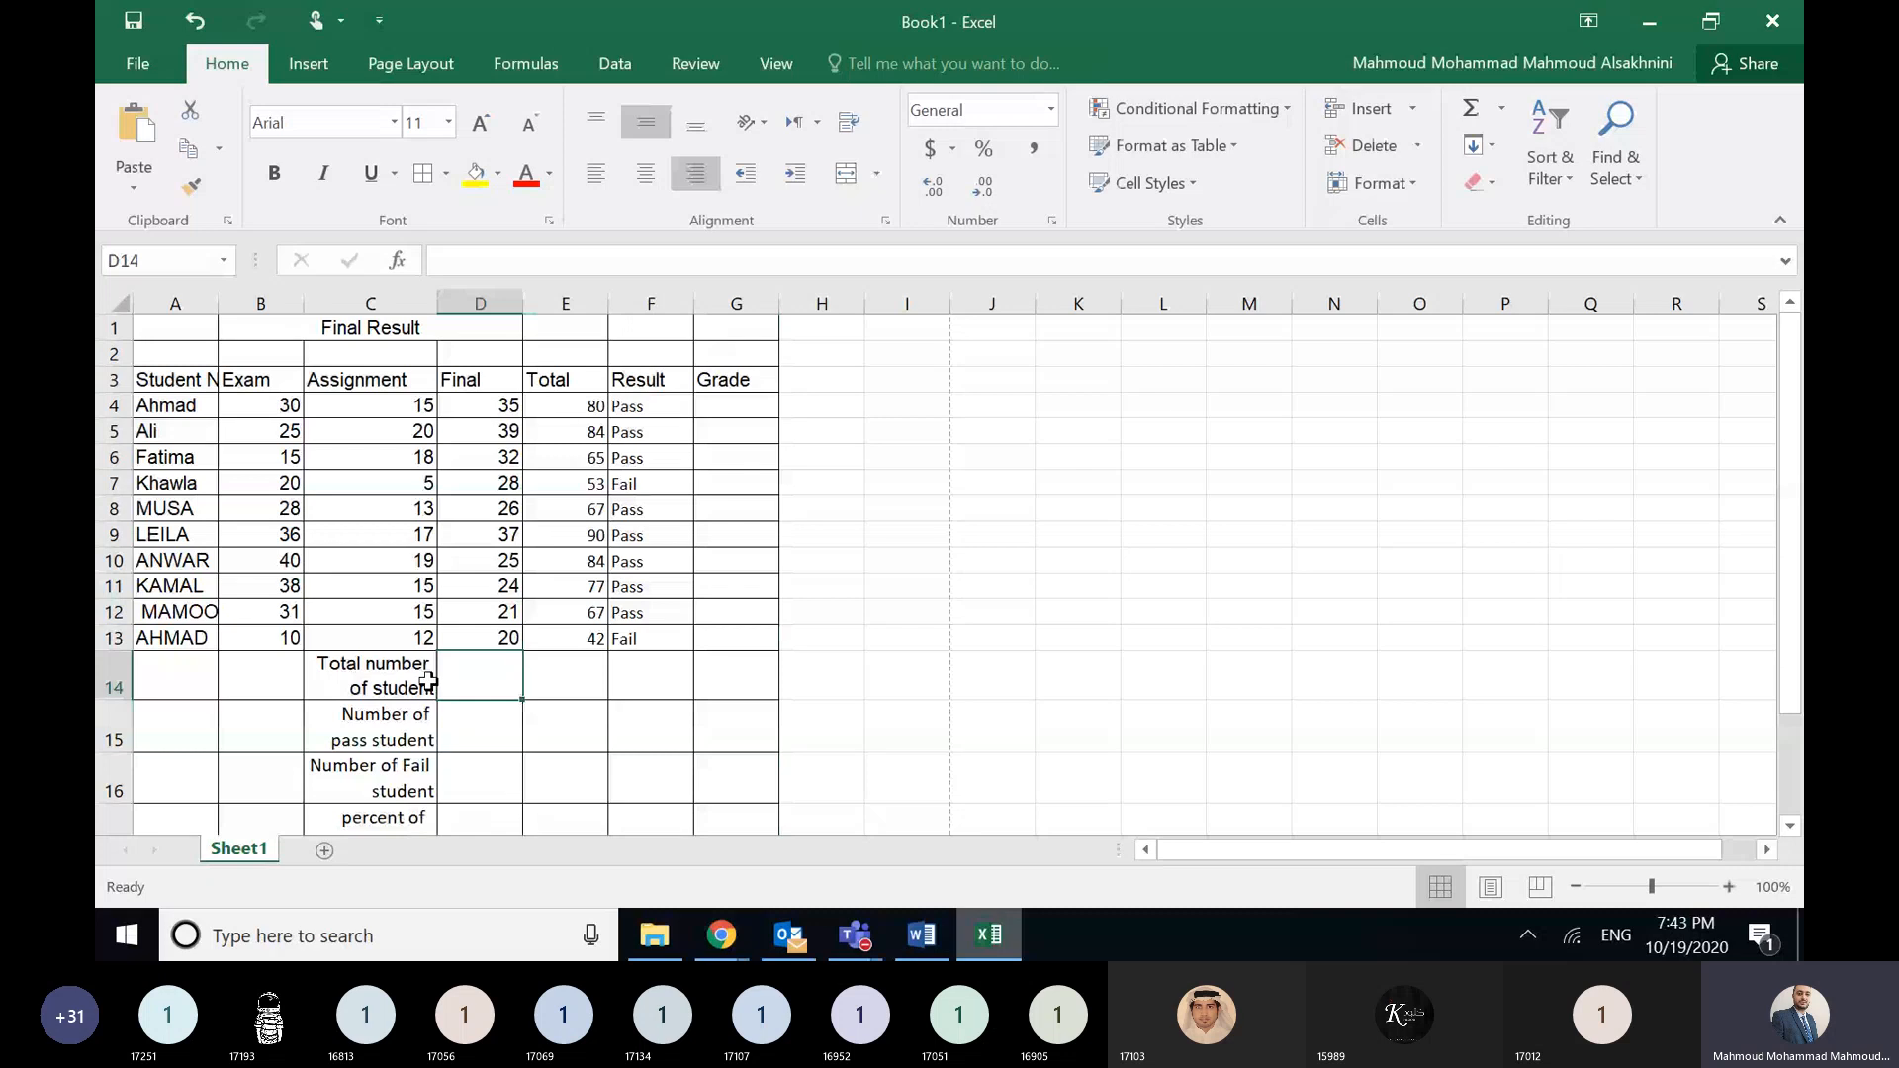
pyautogui.click(1500, 108)
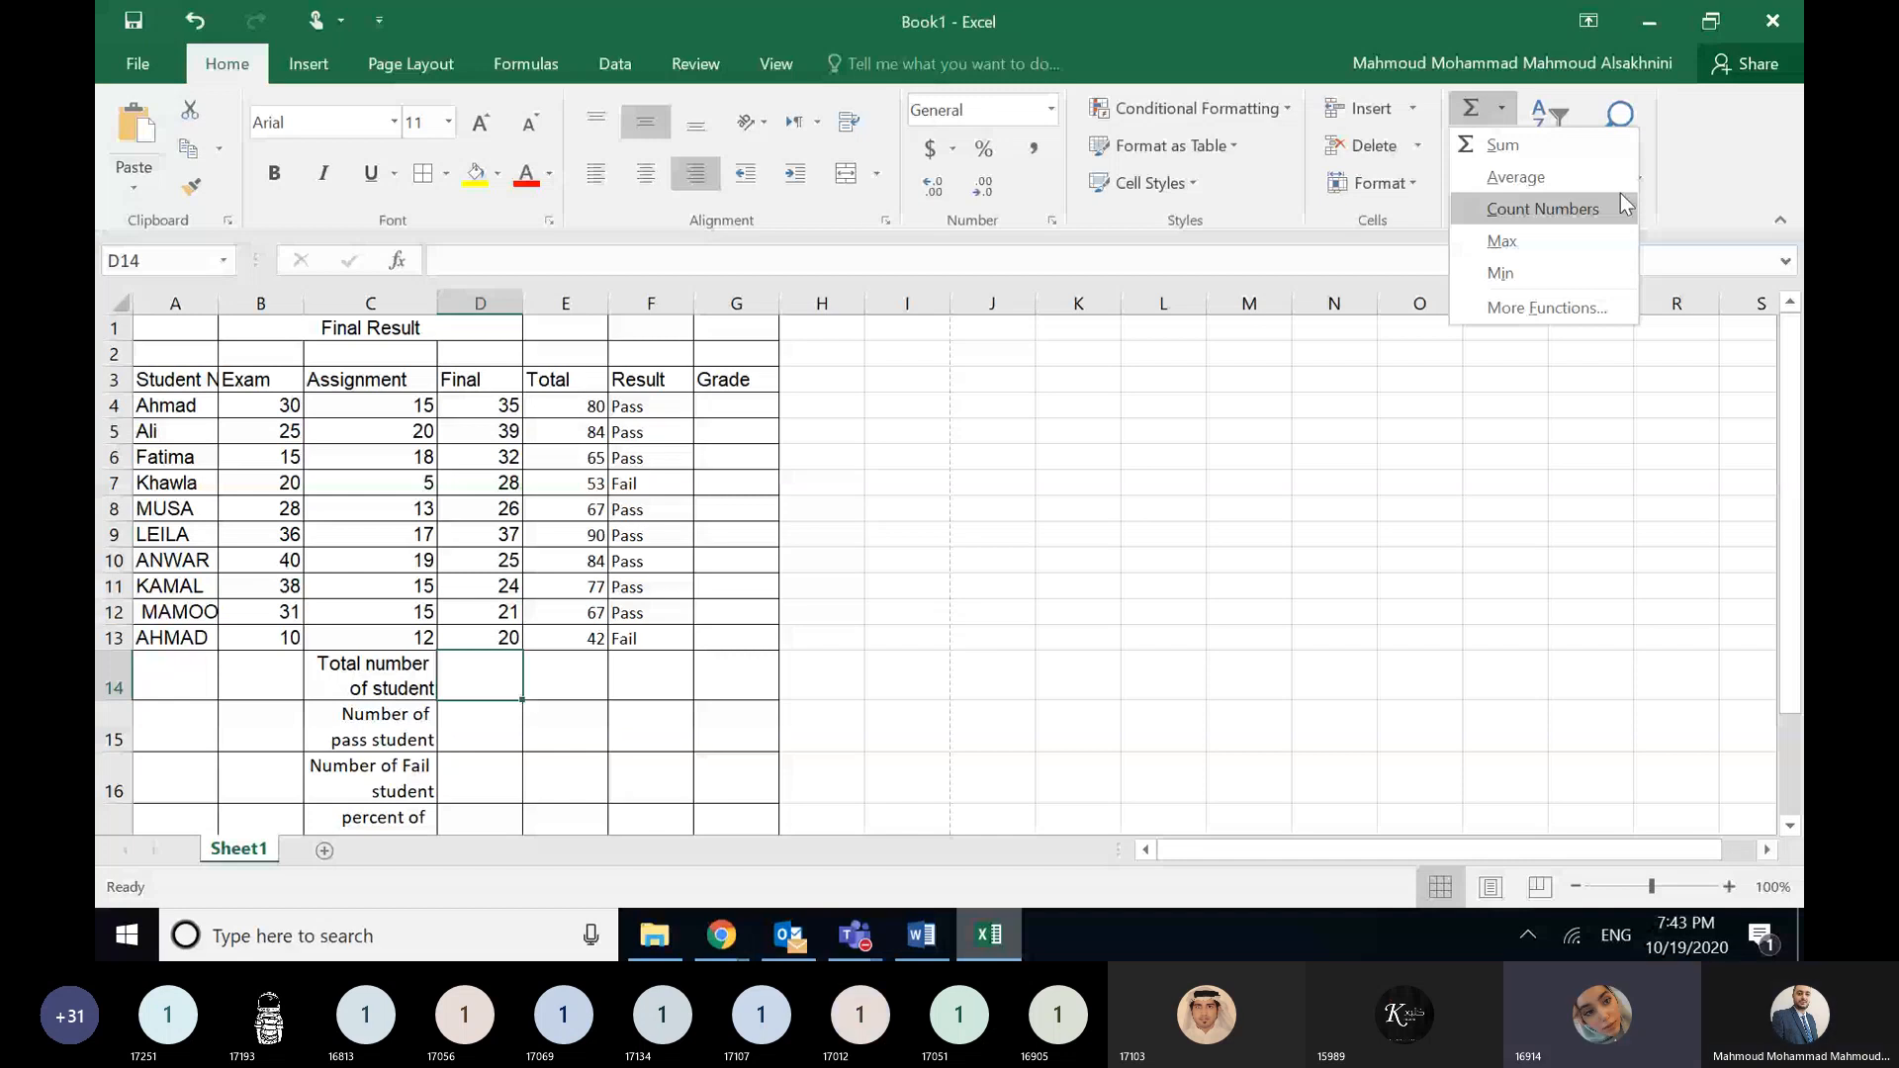
pyautogui.click(1620, 198)
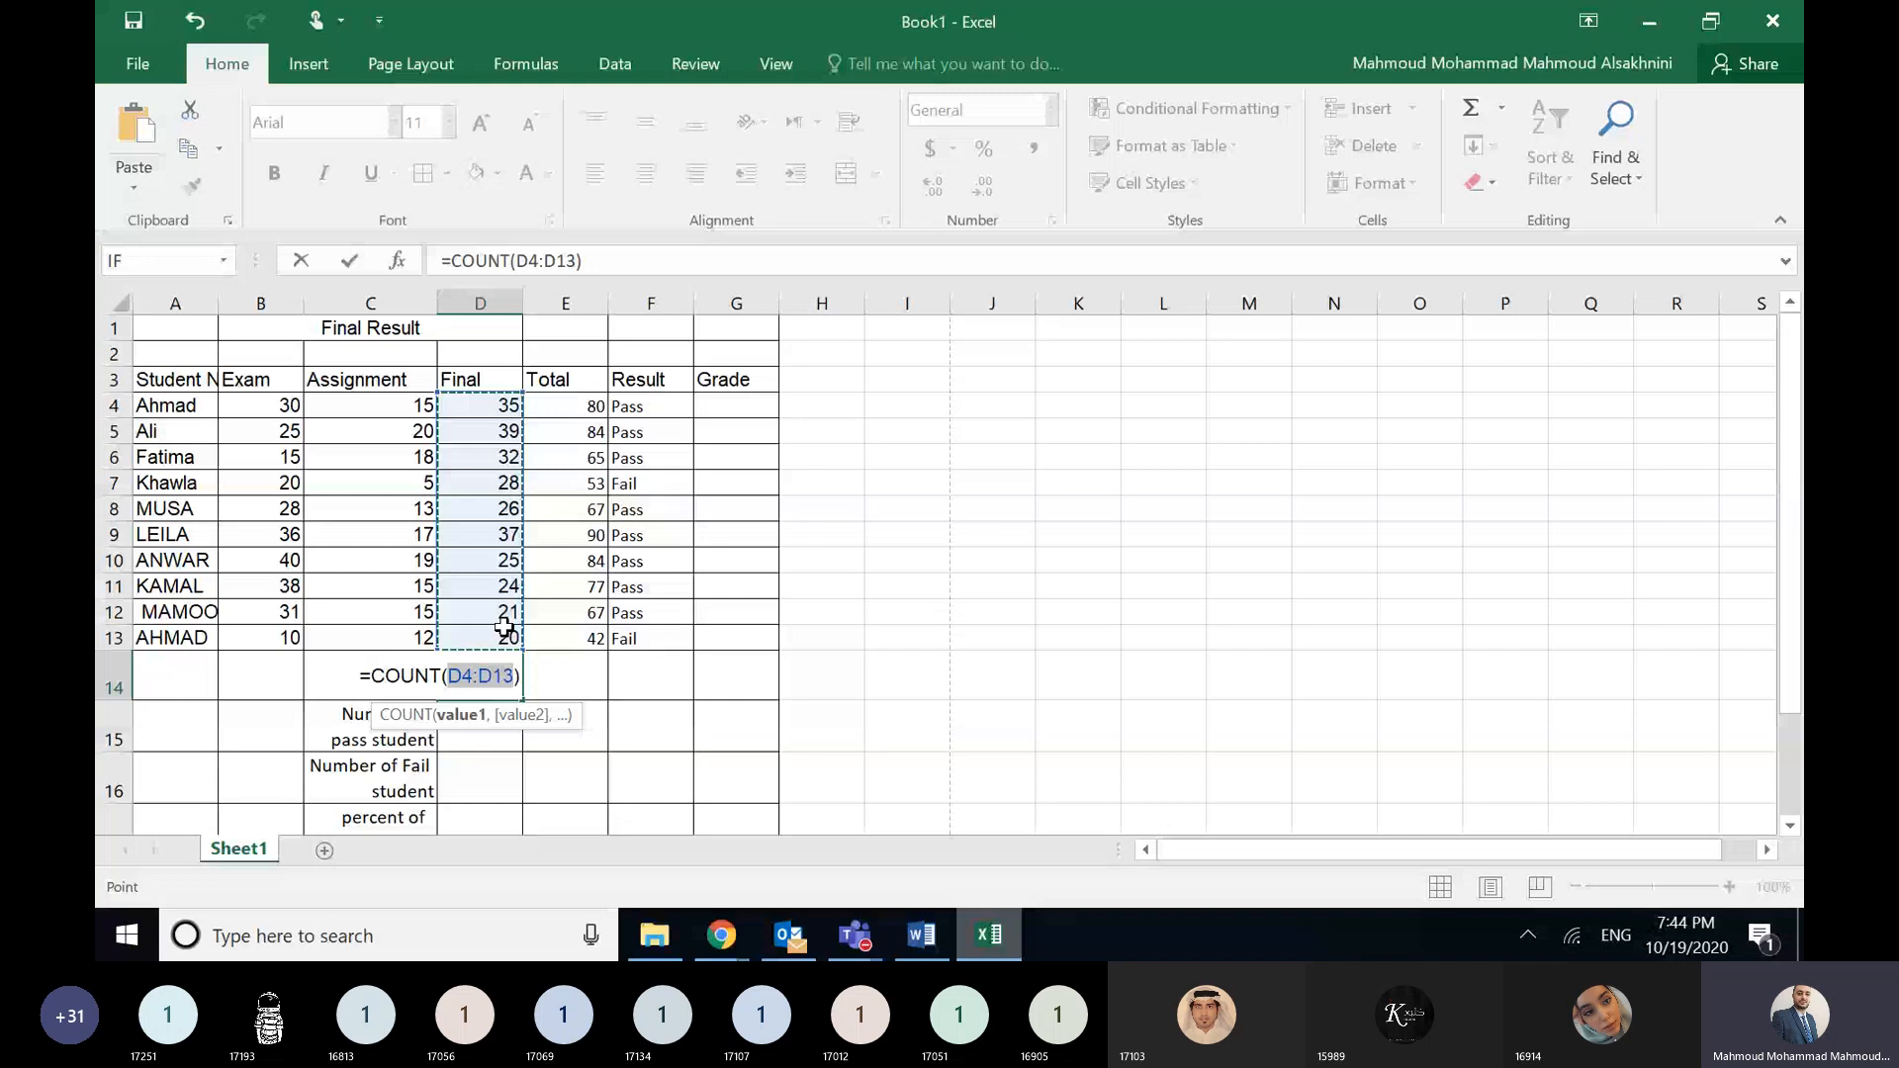
pyautogui.press('Return')
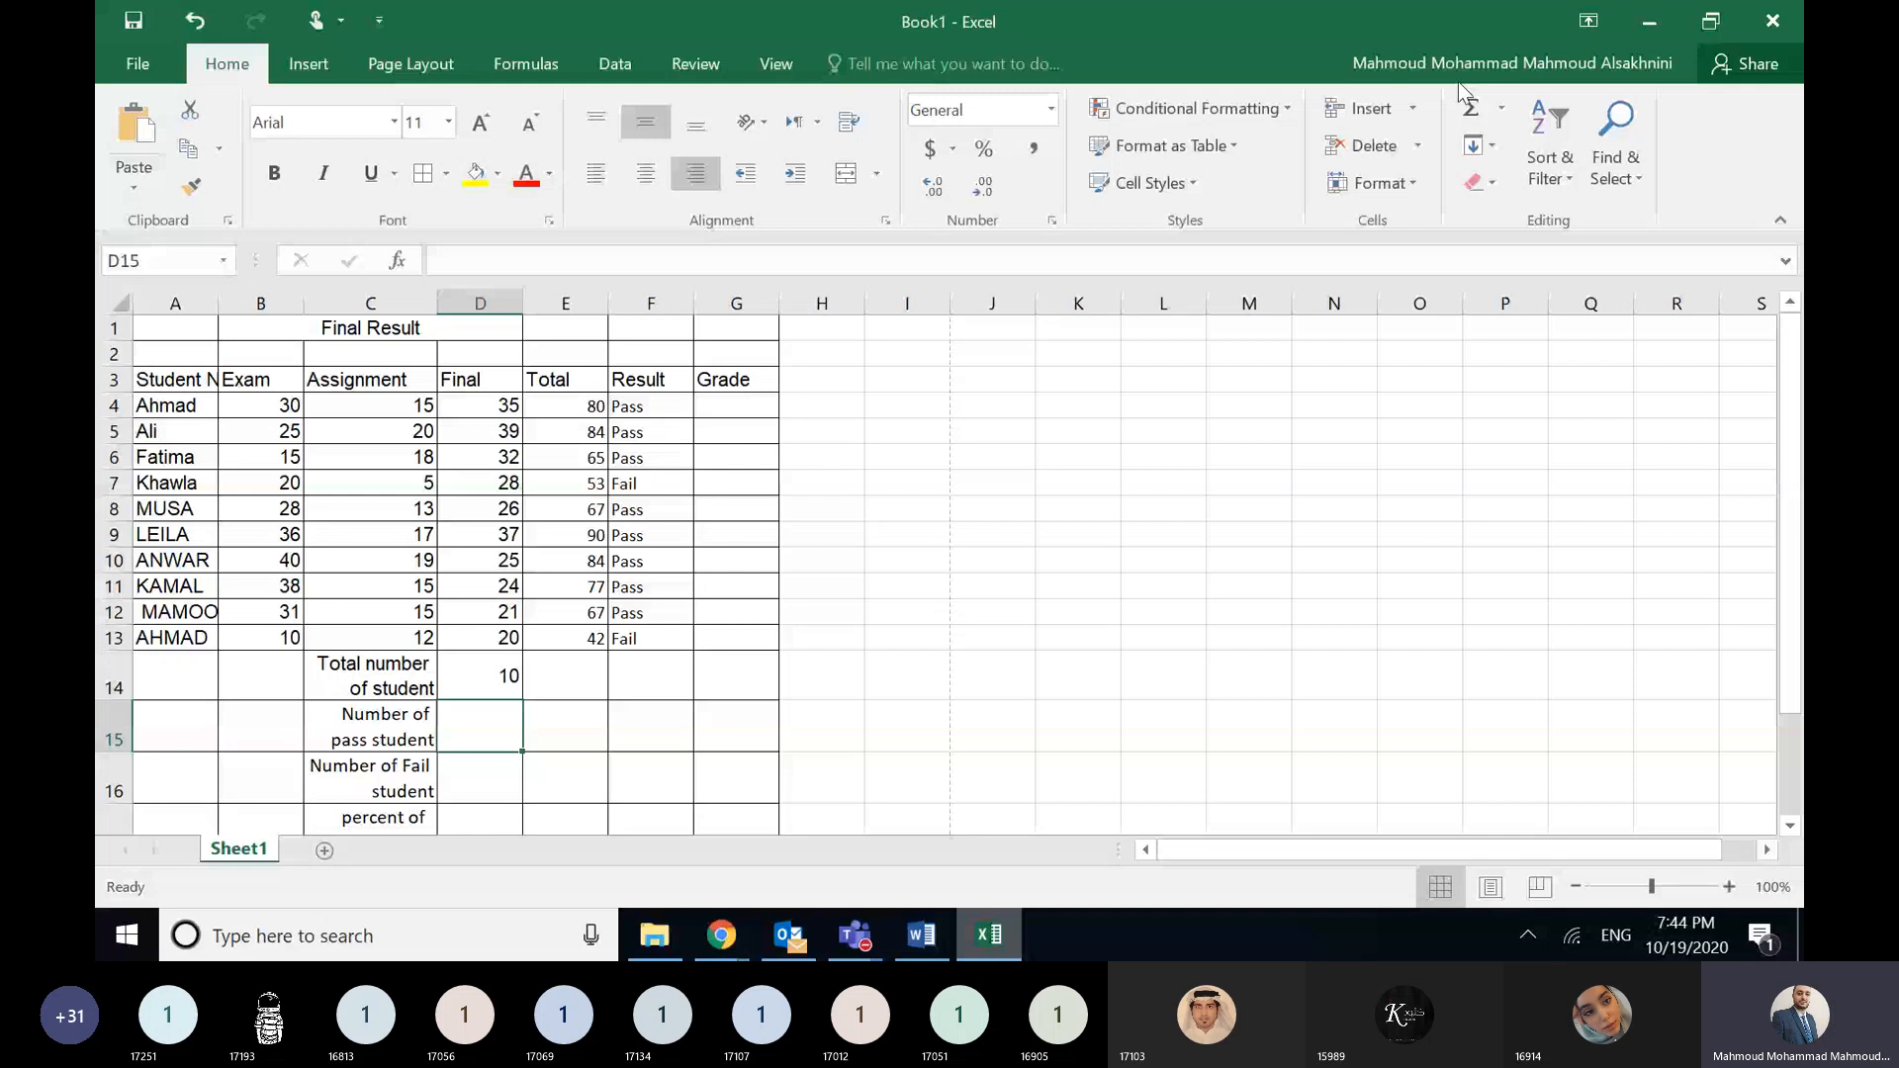
# - Start inserting a function in D15 for the number of pass students and list the functions of category All
pyautogui.click(1500, 107)
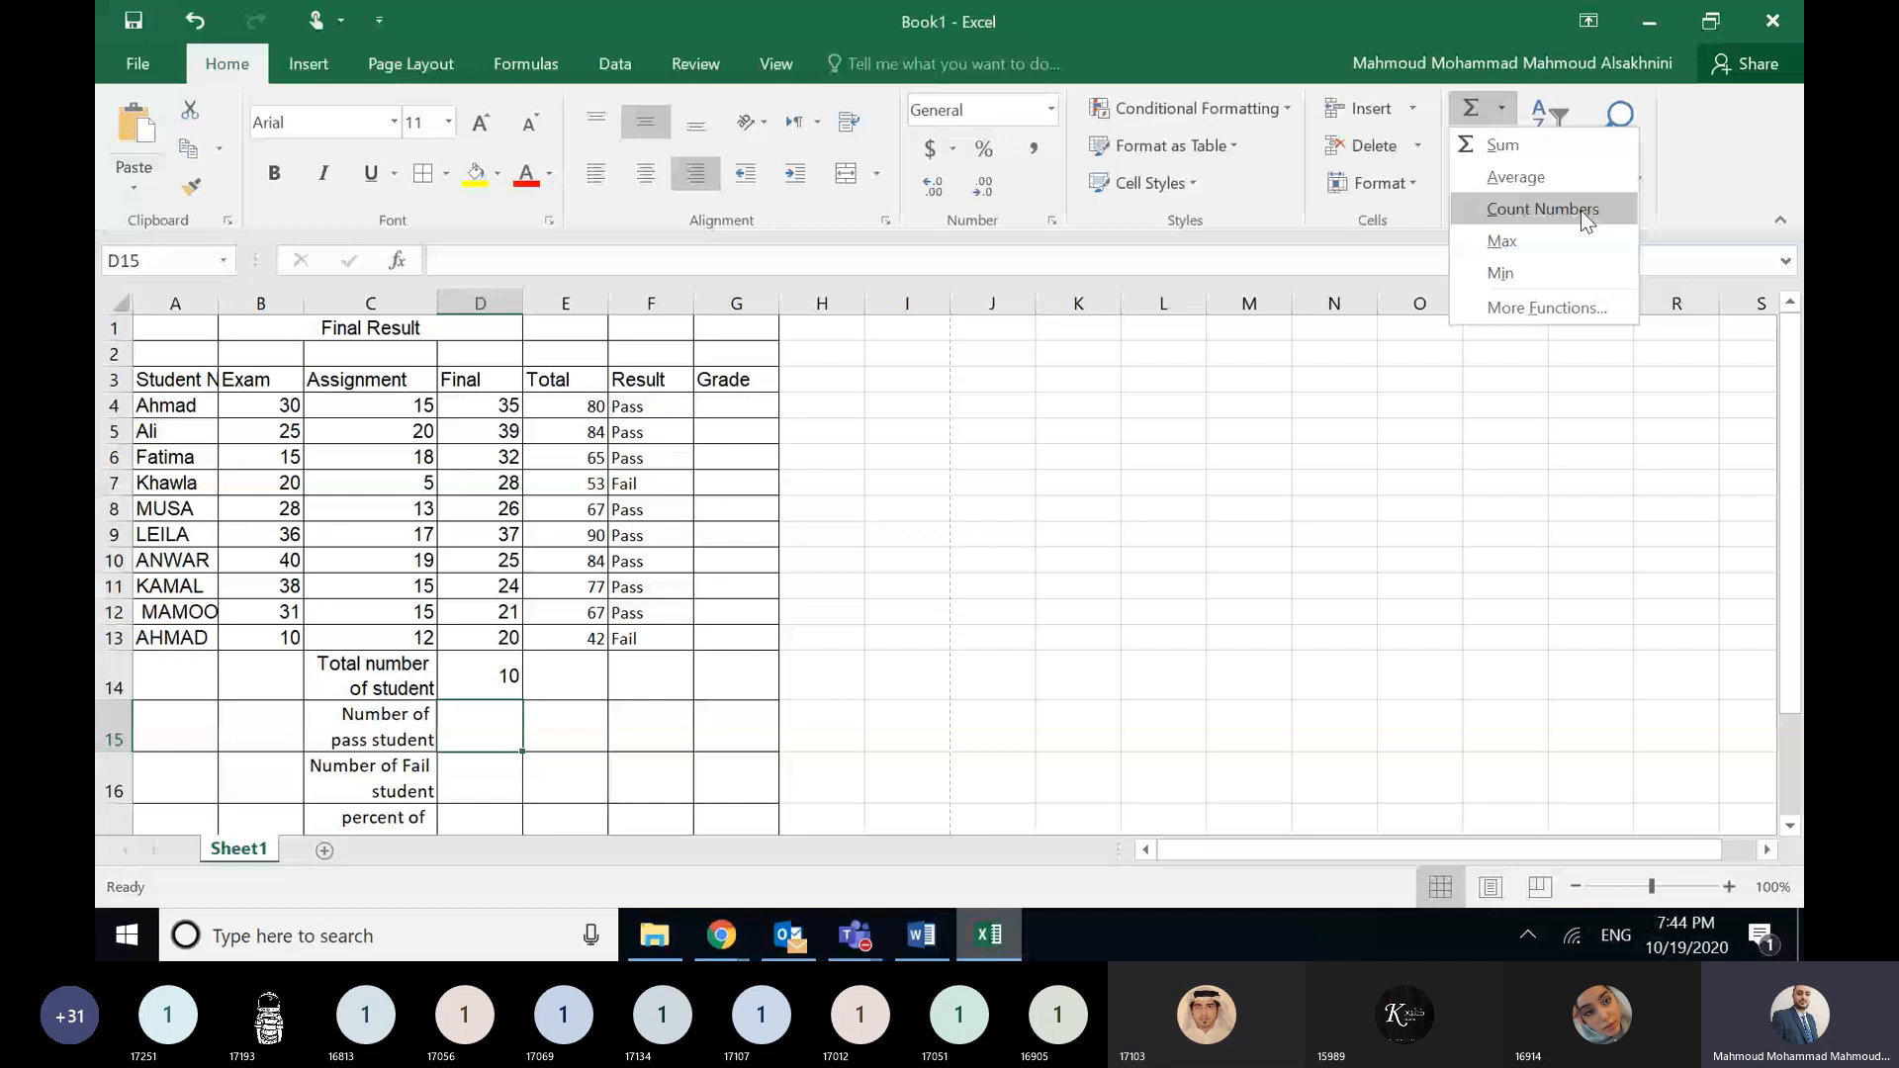
pyautogui.click(1547, 307)
pyautogui.click(1405, 143)
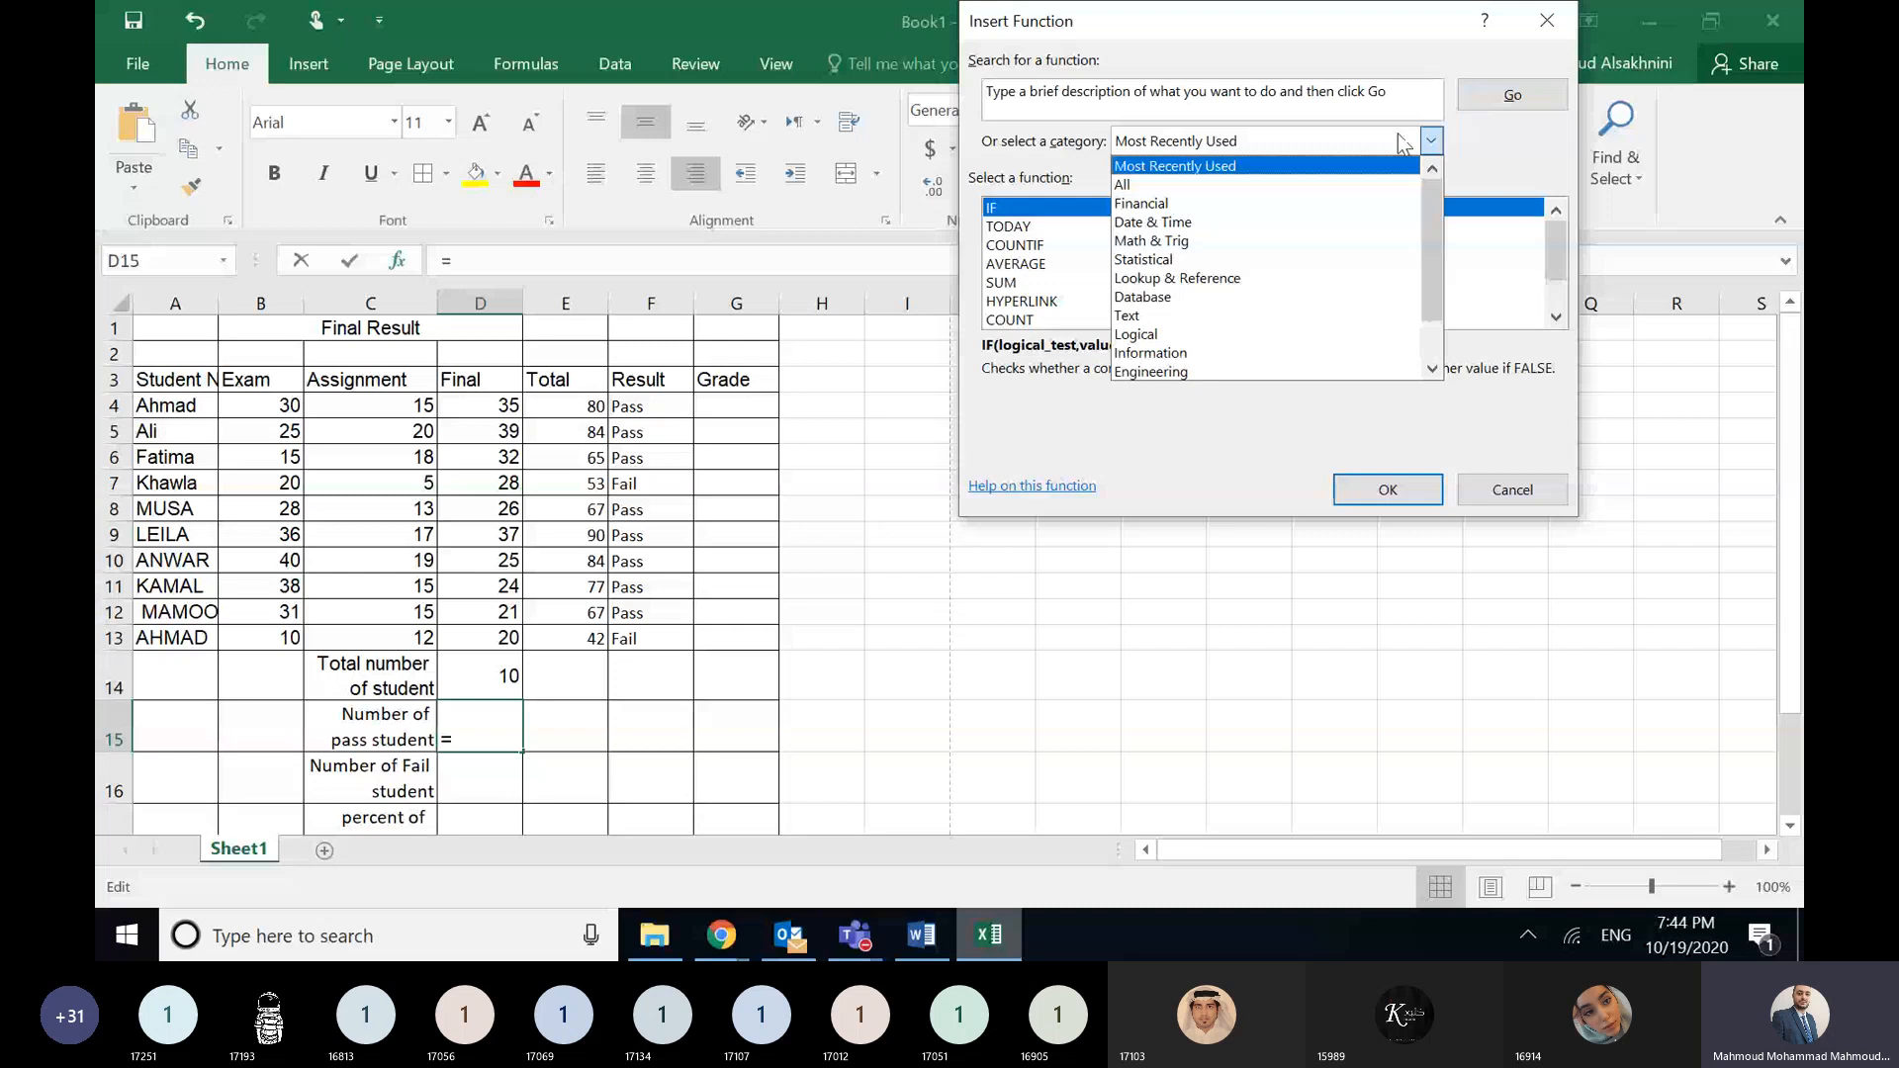
pyautogui.click(1122, 184)
# - Find COUNTIF in the function list and open its arguments for cell D15
pyautogui.click(1035, 247)
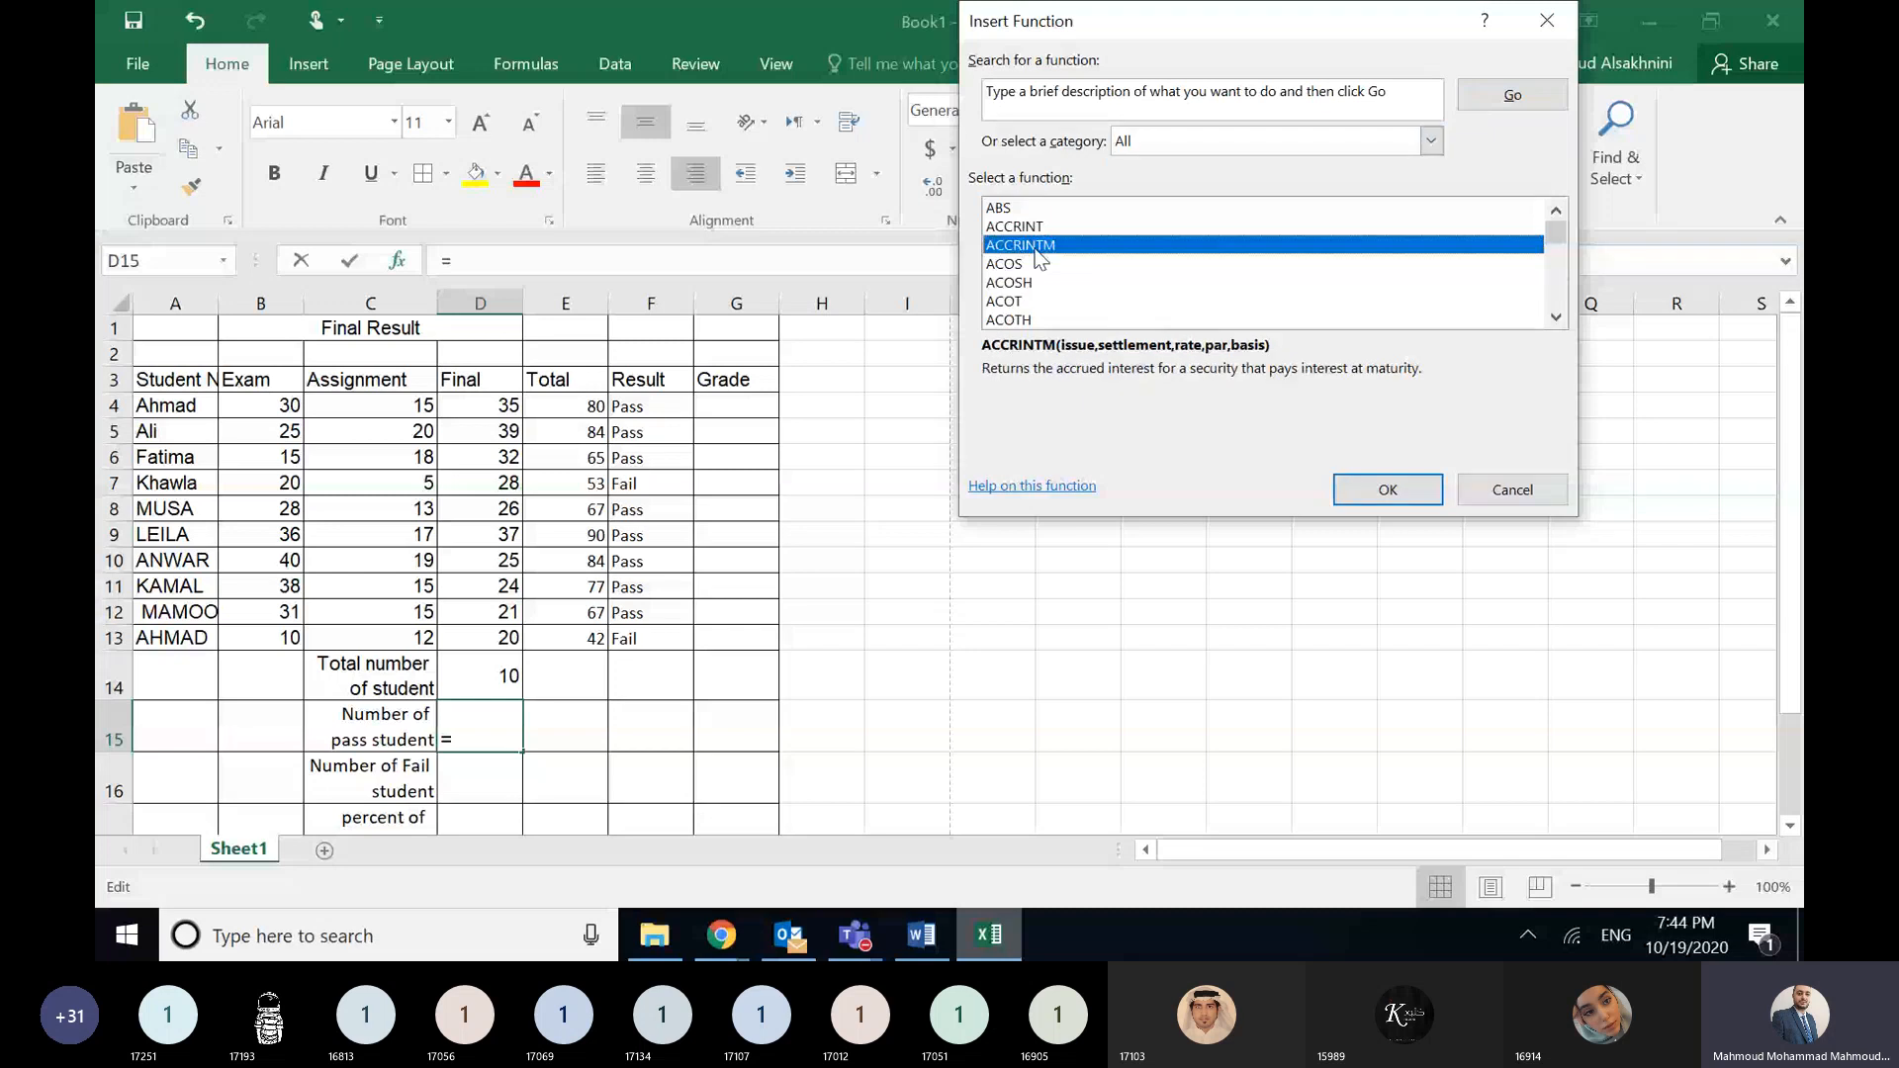
pyautogui.write('co')
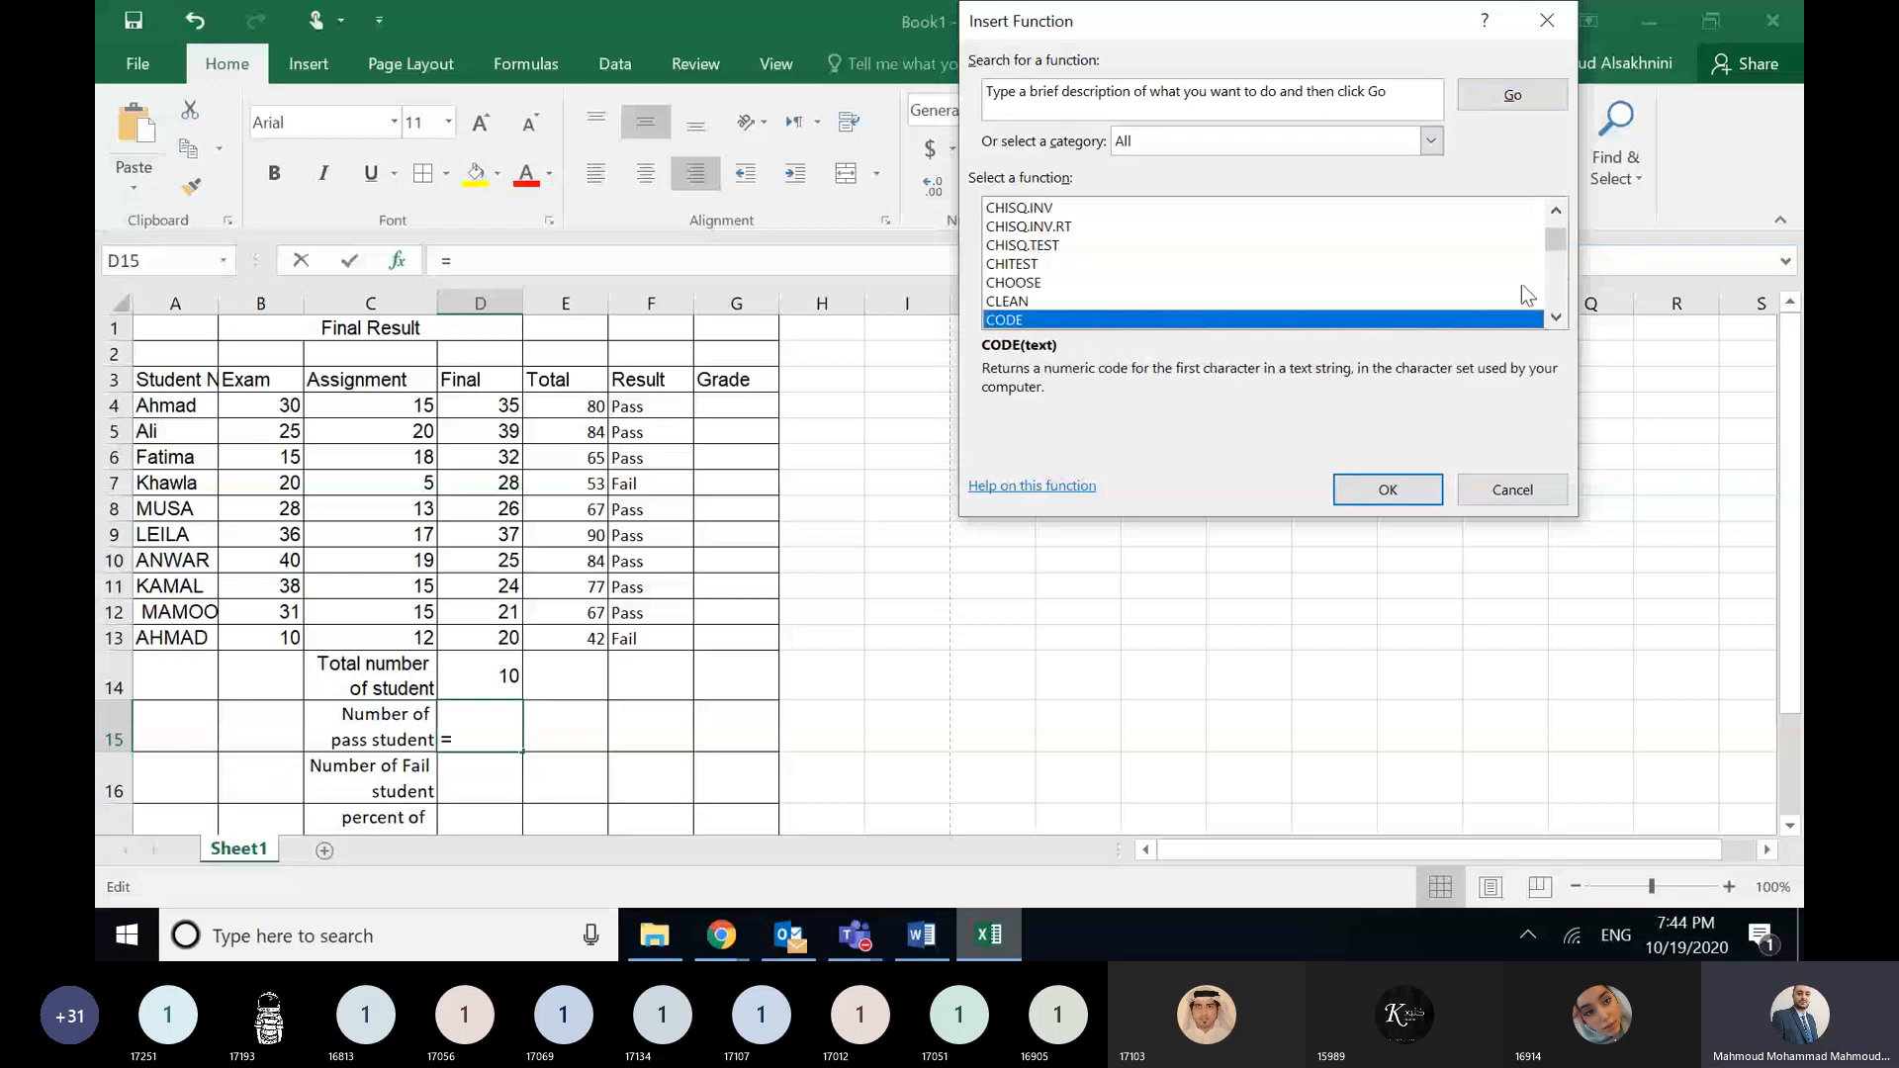
pyautogui.click(1555, 317)
pyautogui.click(1555, 317)
pyautogui.click(1556, 317)
pyautogui.click(1556, 318)
pyautogui.click(1555, 317)
pyautogui.click(1555, 317)
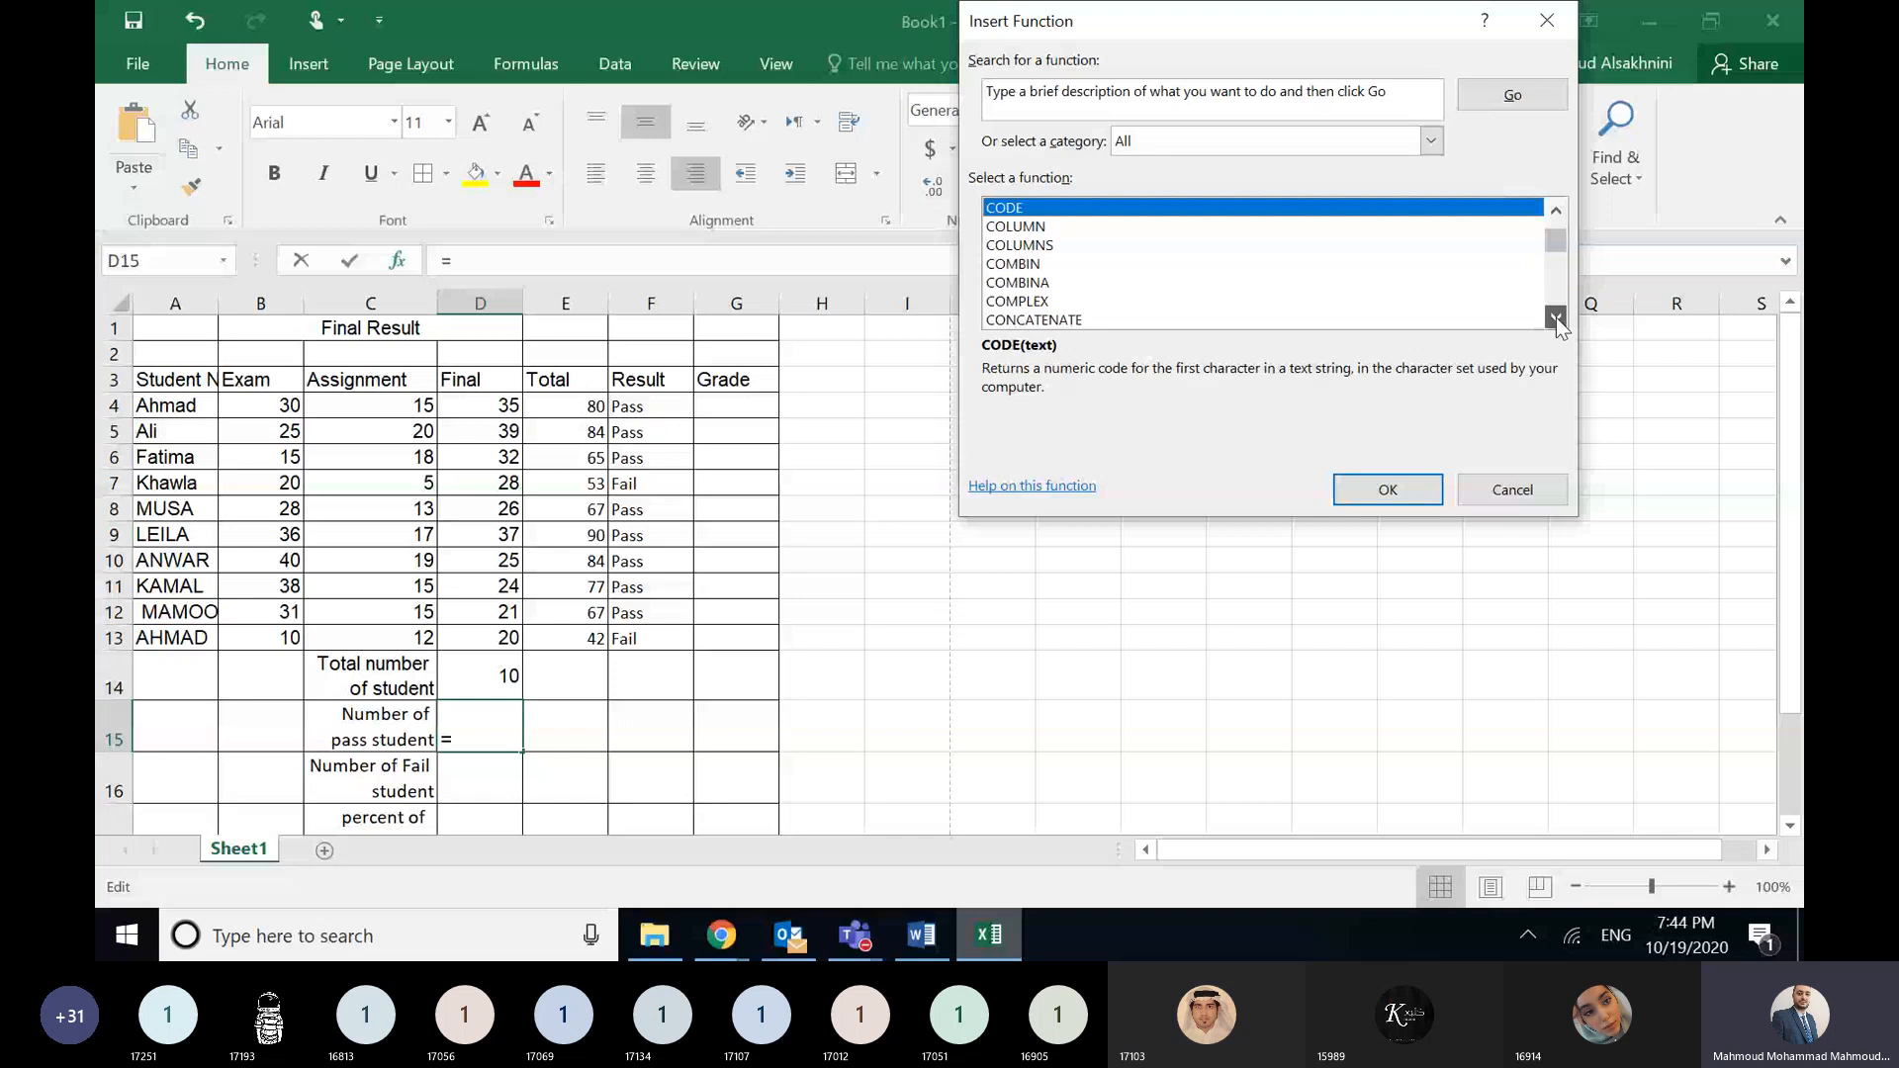
pyautogui.click(1555, 318)
pyautogui.click(1335, 319)
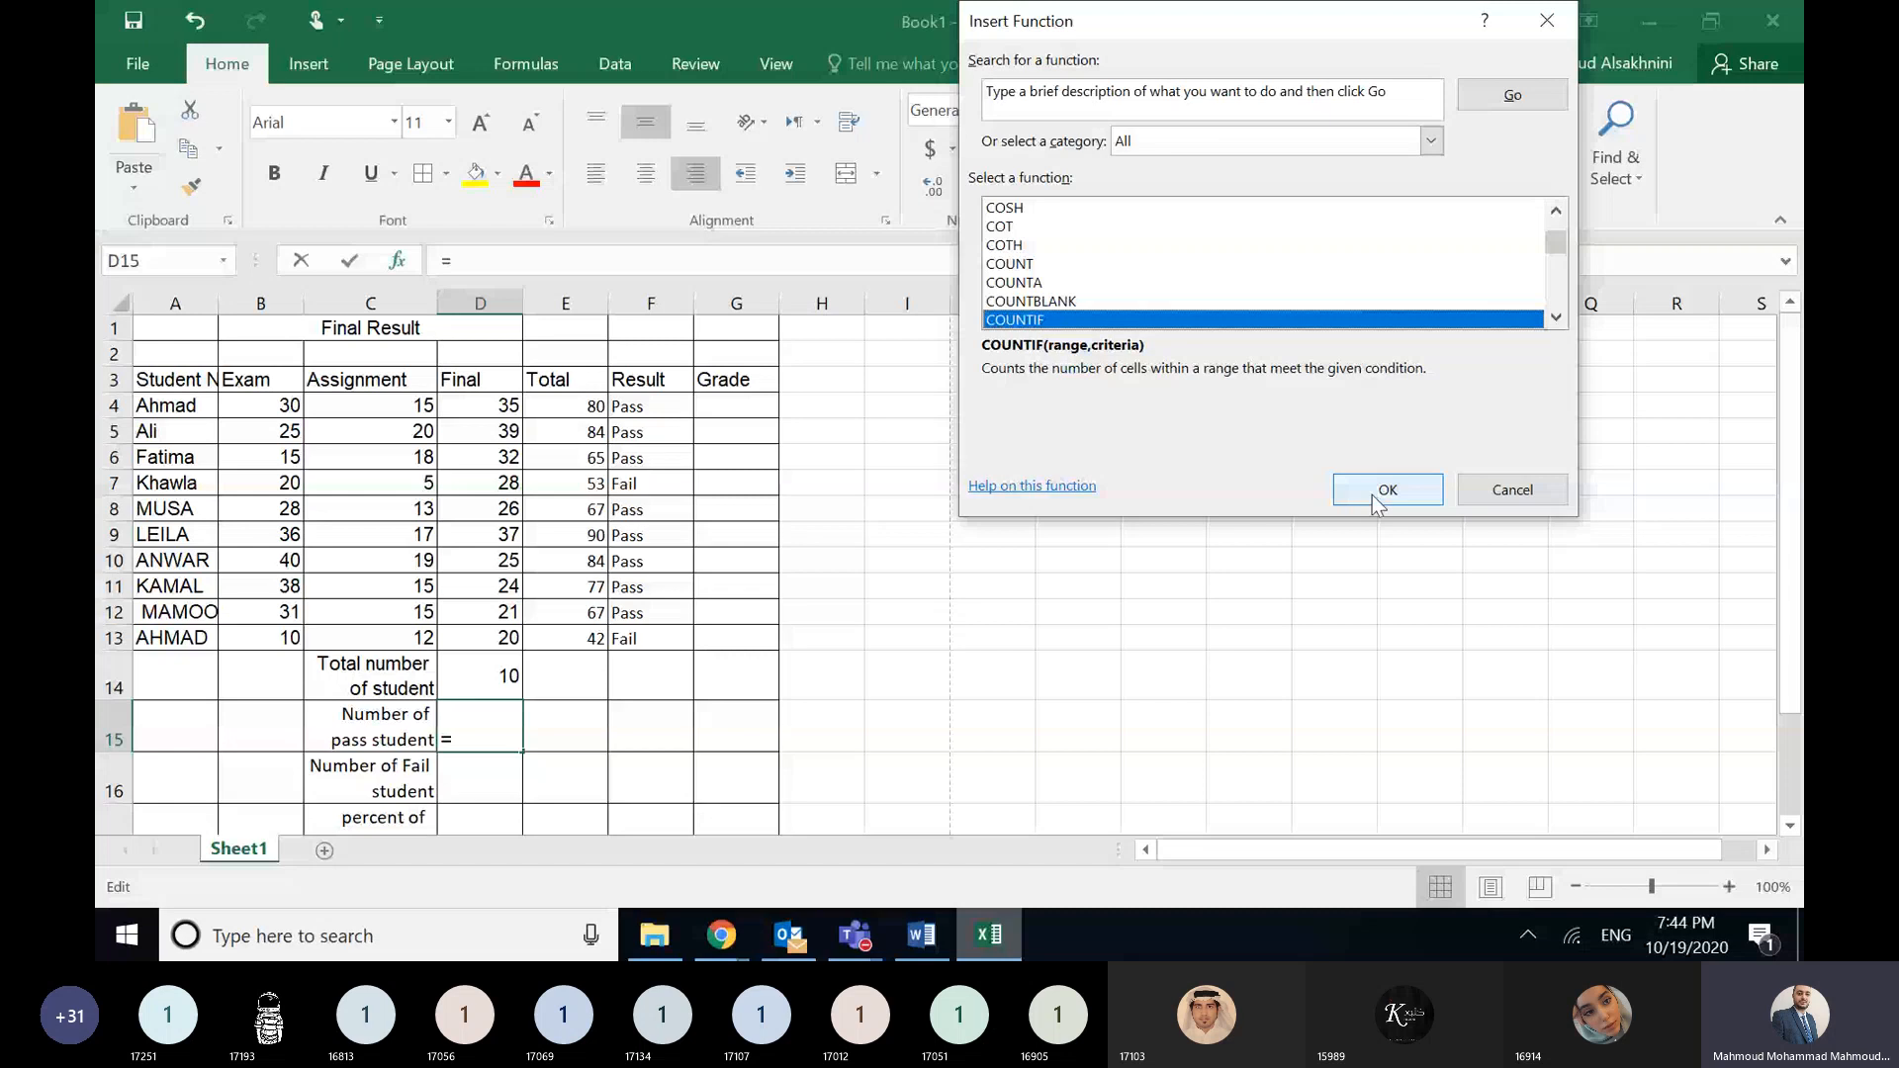
pyautogui.click(1384, 490)
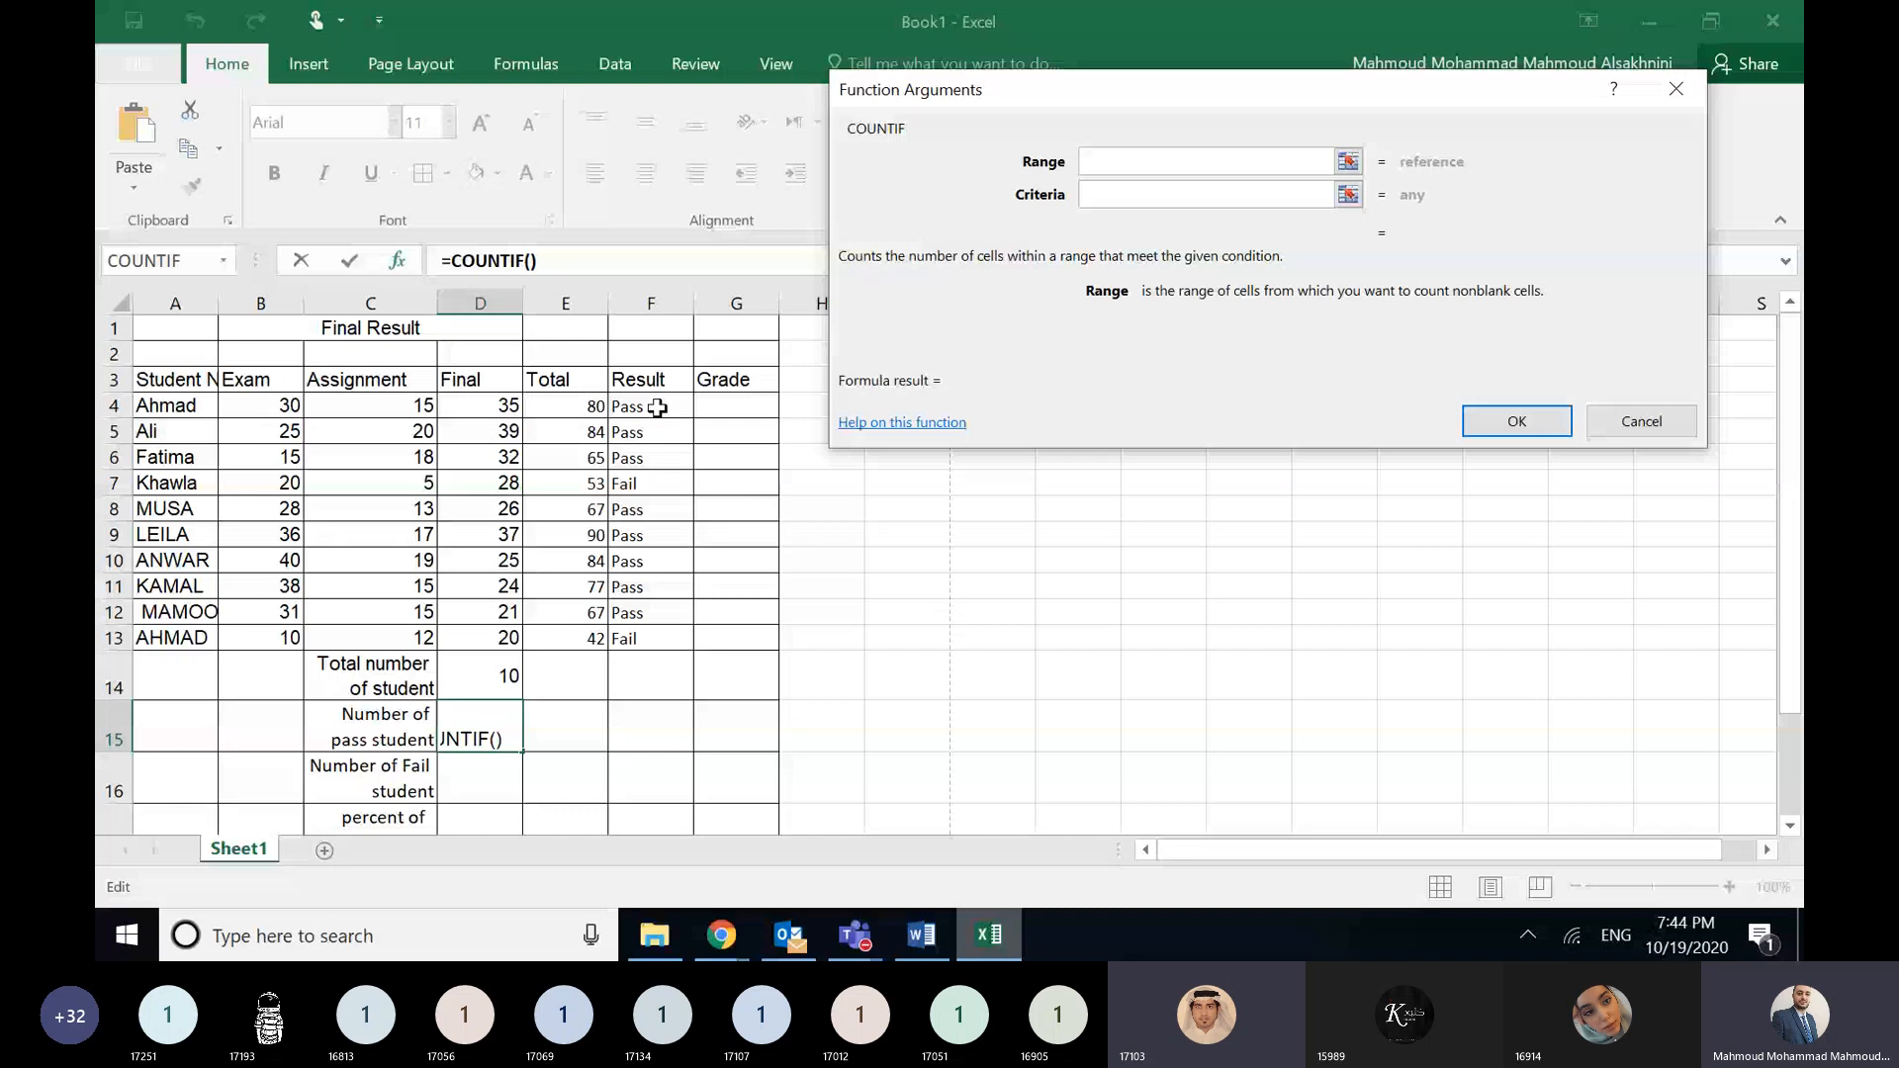
# - Count the pass students in D15 with COUNTIF, using range F4:F13 and criteria pass
pyautogui.moveTo(658, 407); pyautogui.dragTo(660, 638)
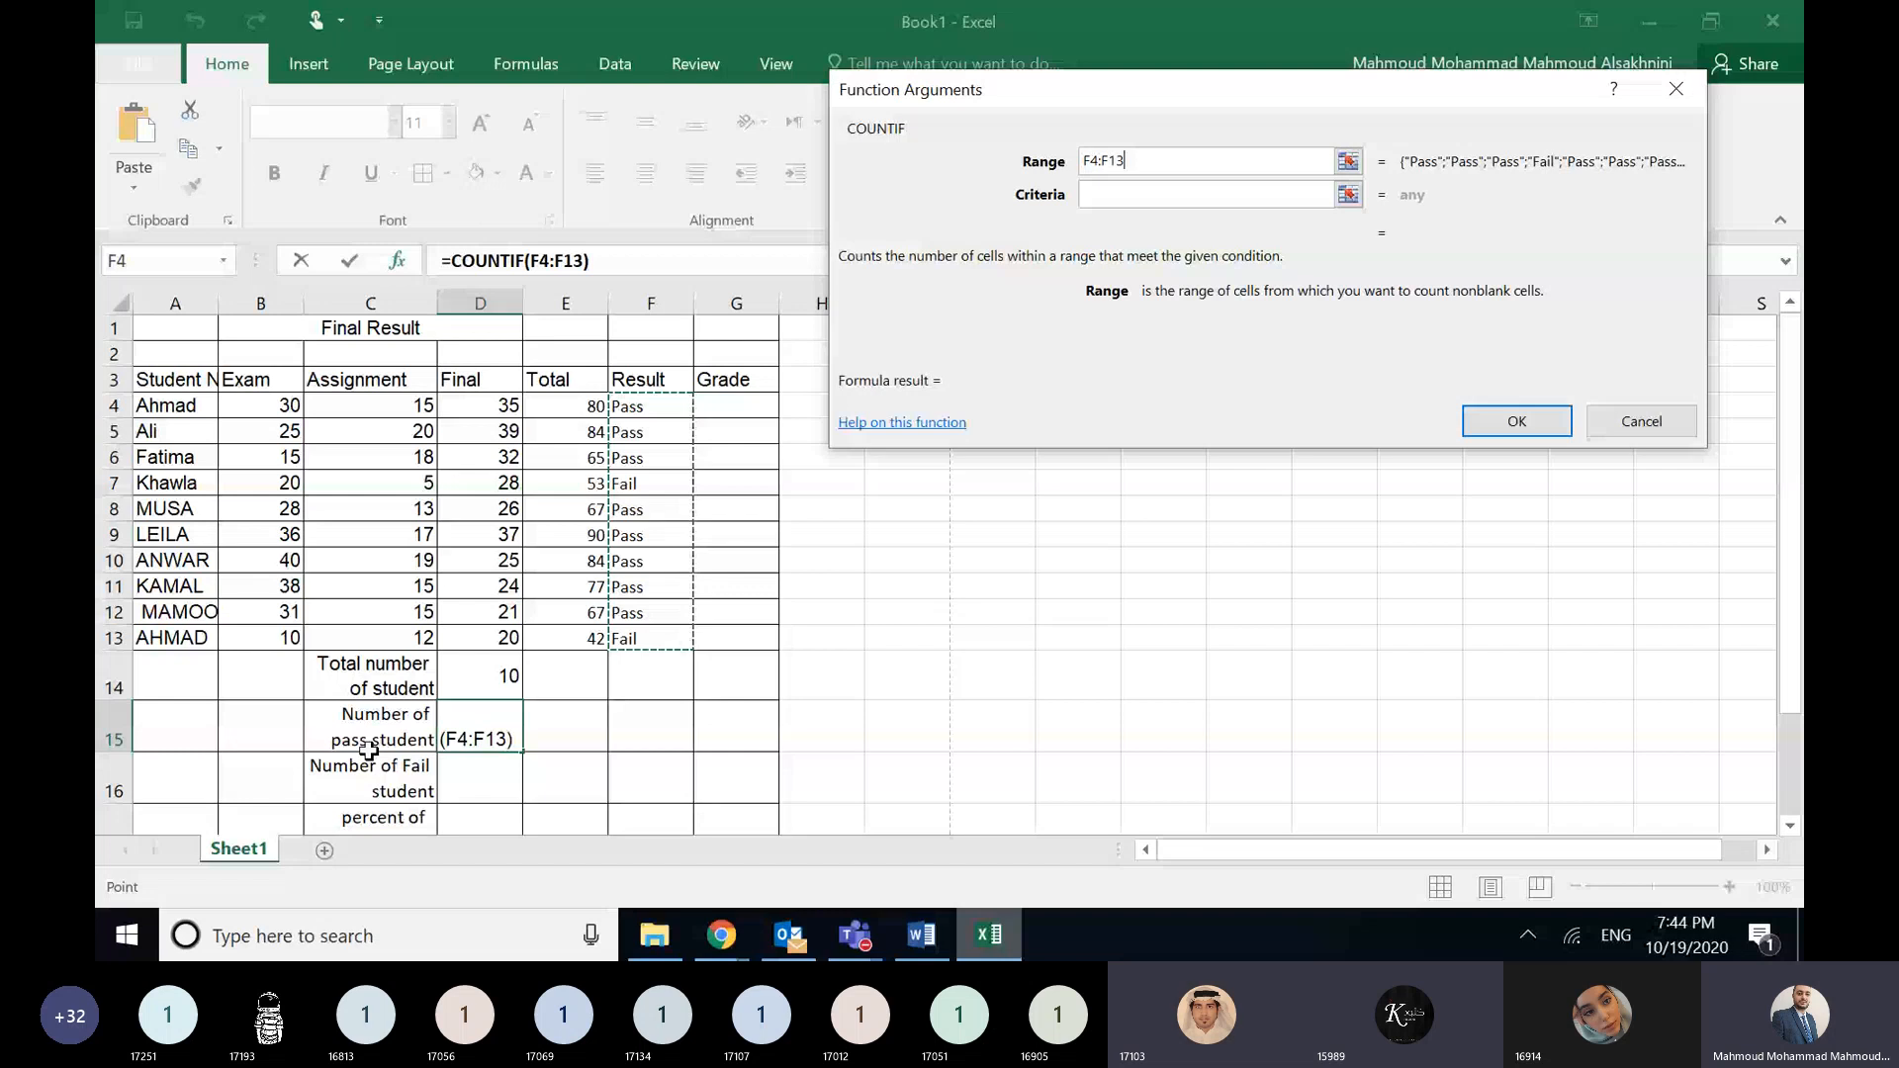
pyautogui.click(1133, 195)
pyautogui.write('pass')
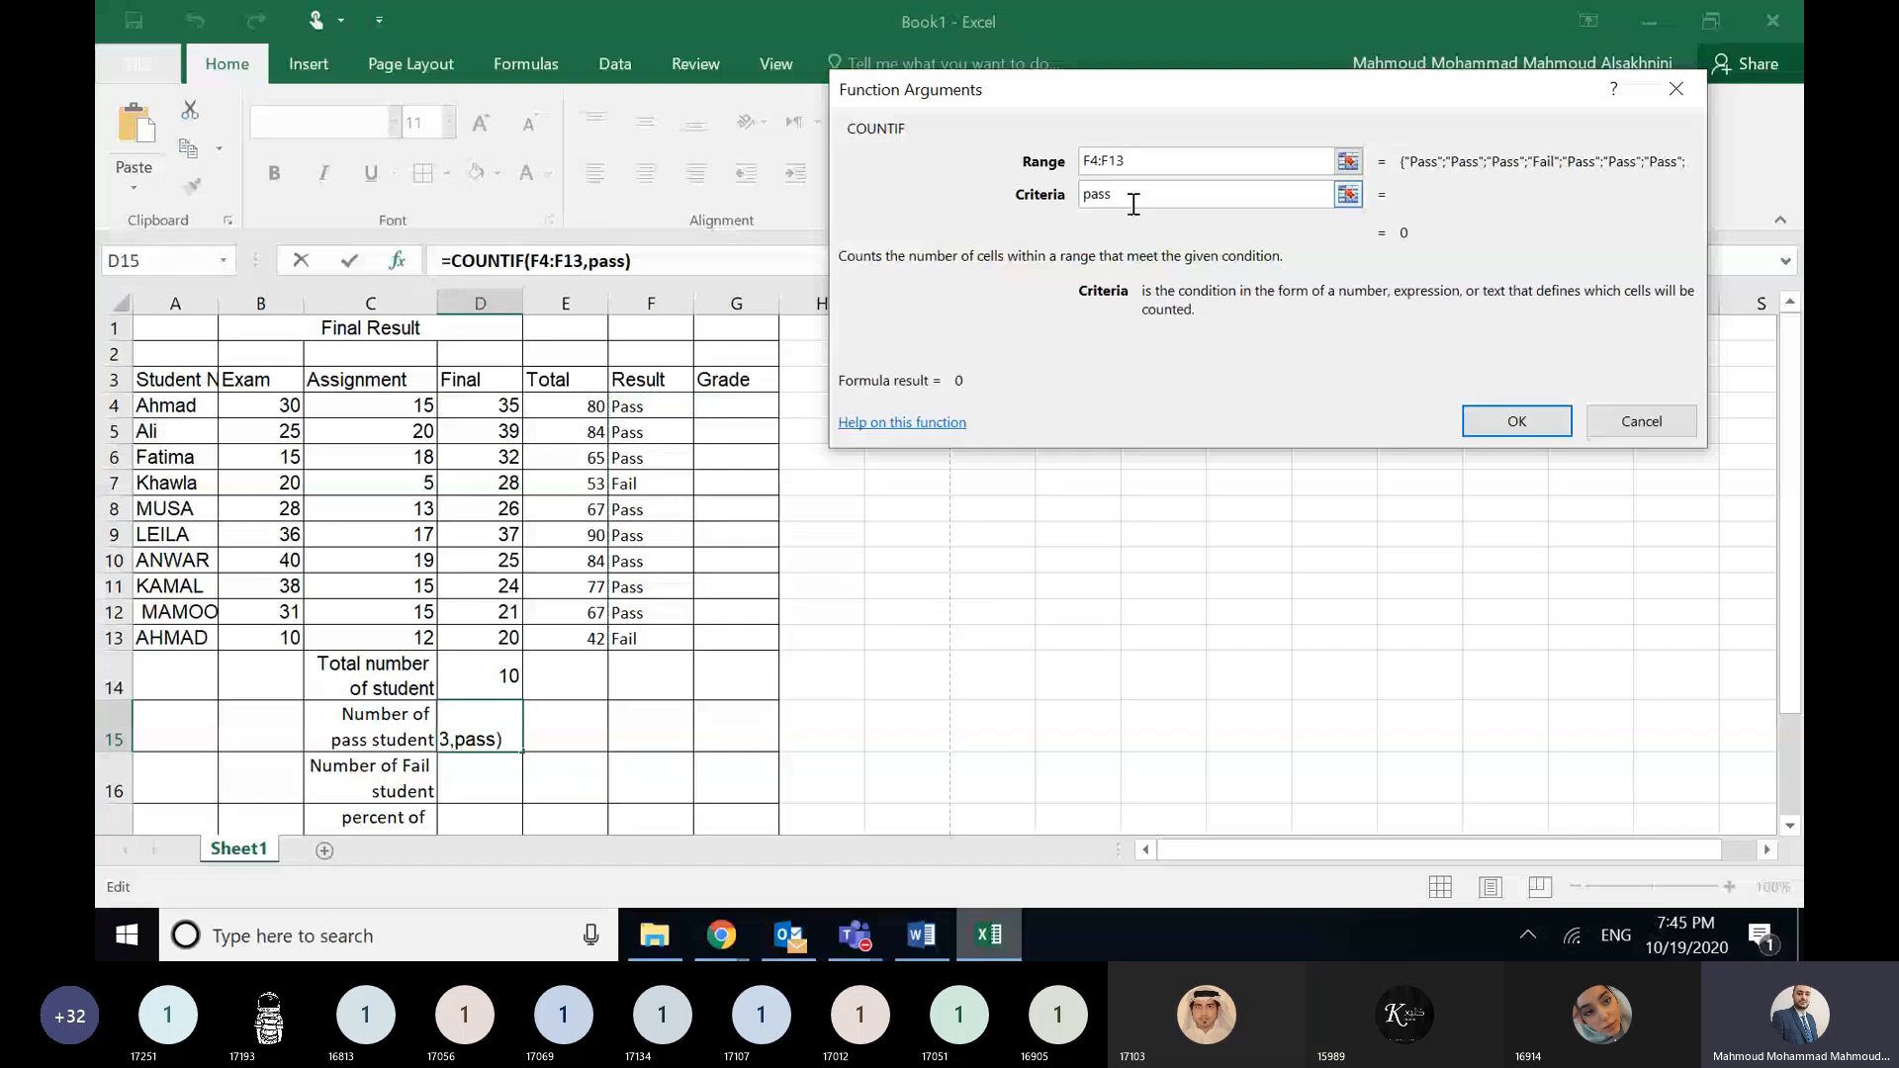
pyautogui.click(1492, 422)
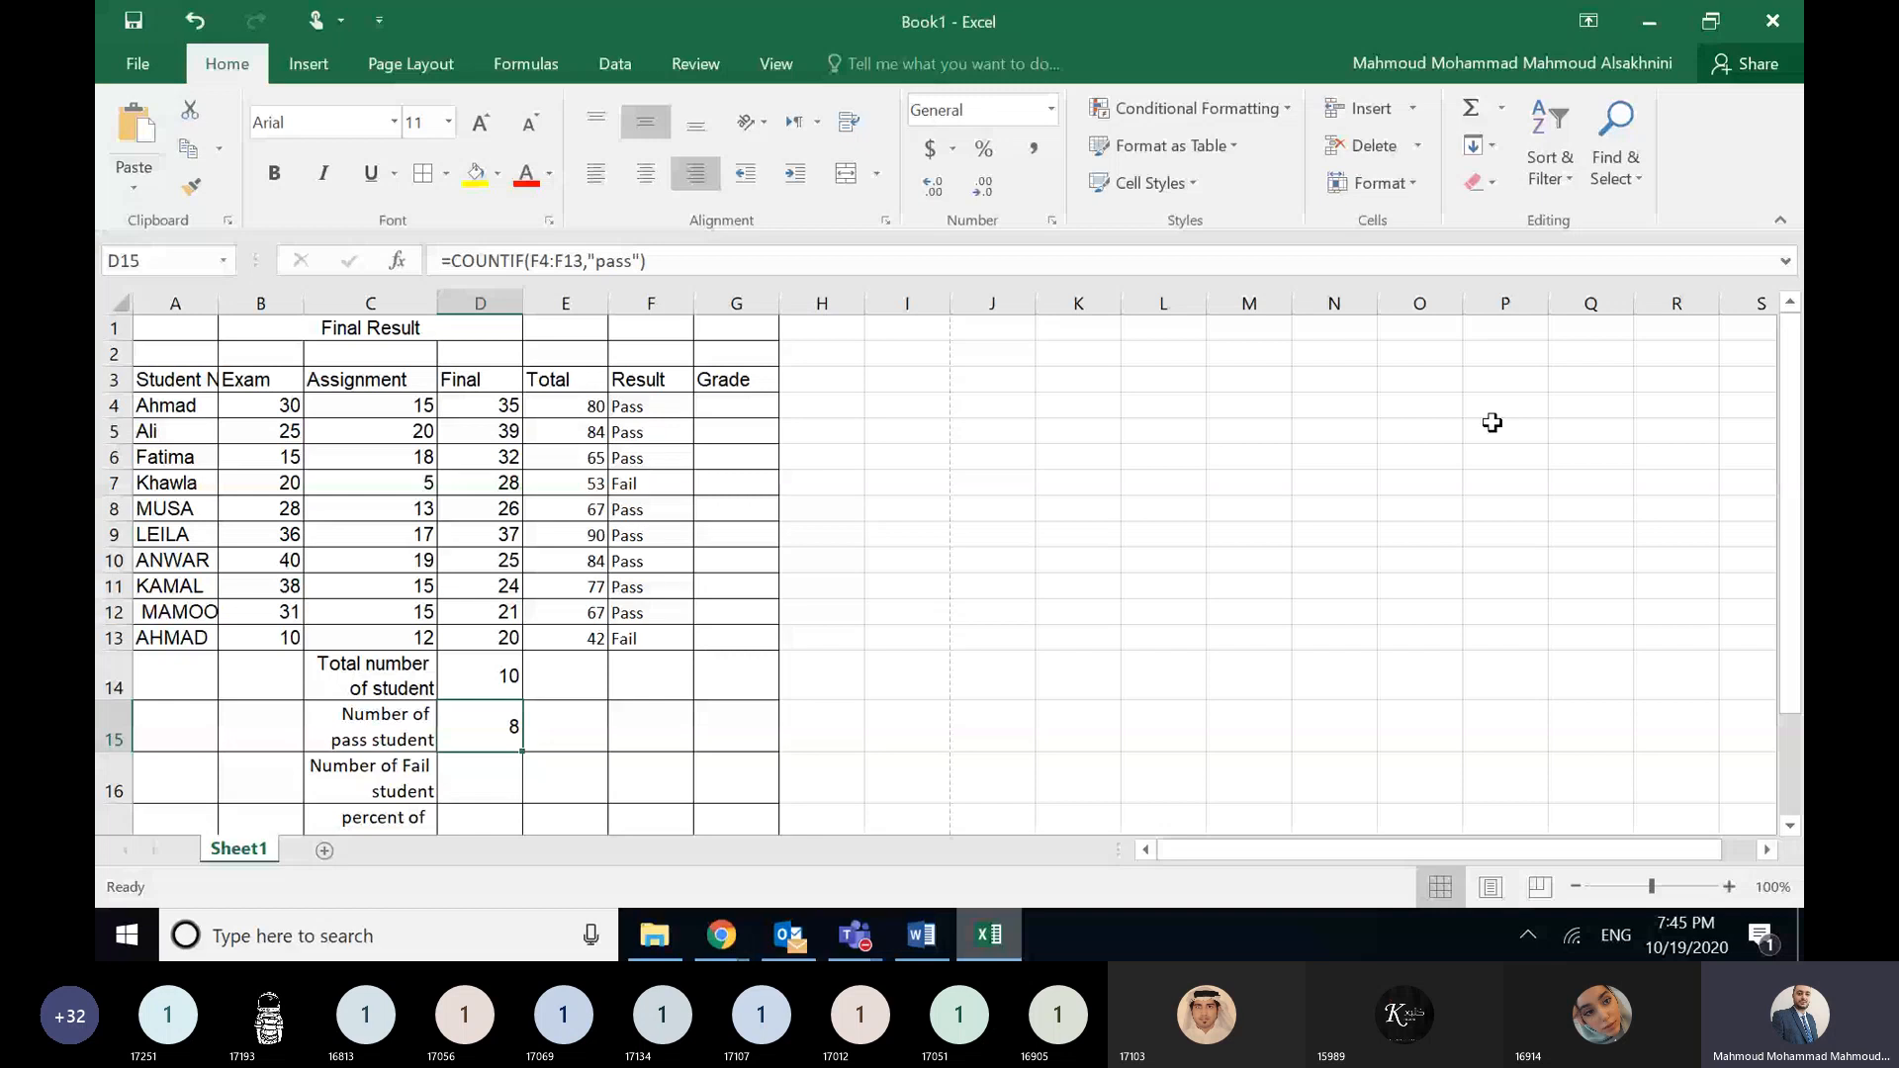
# - Calculate the number of fail students in D16 with the formula =D14-D15
pyautogui.click(512, 760)
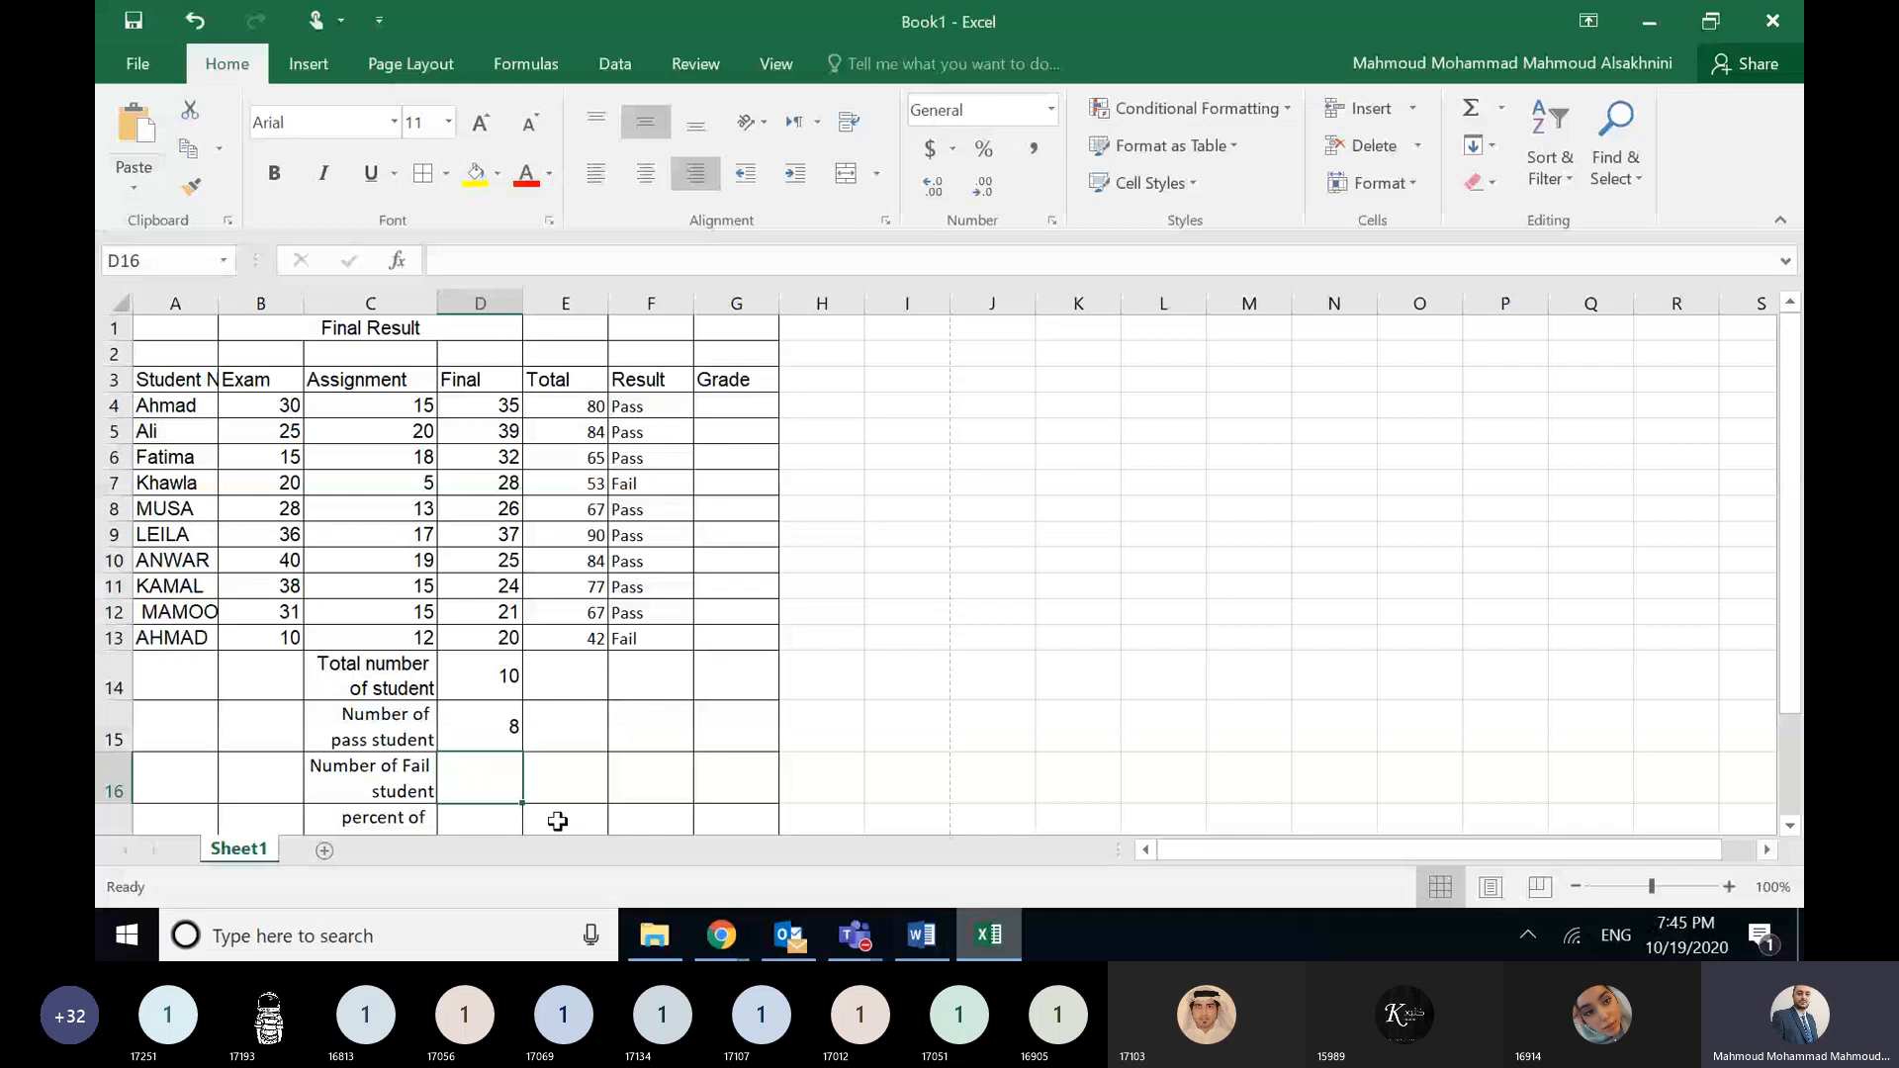
pyautogui.write('=')
pyautogui.click(475, 675)
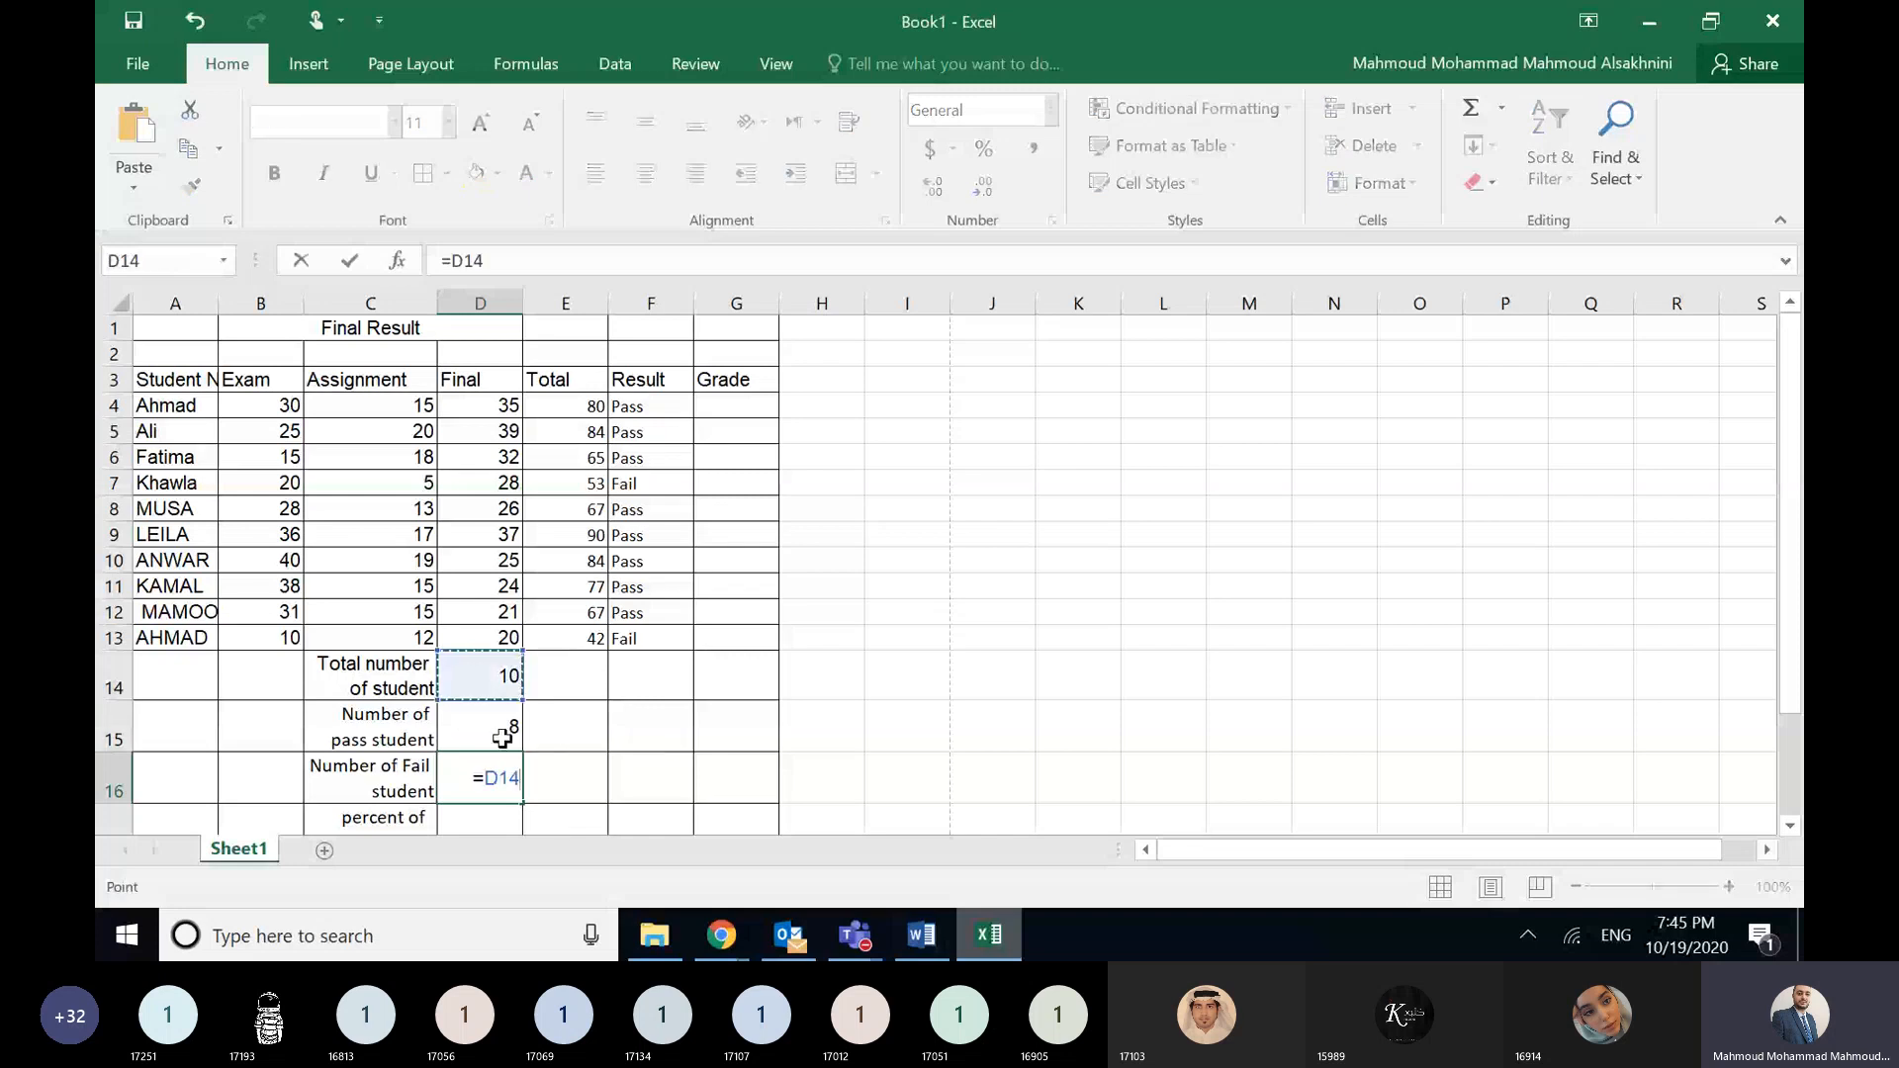
pyautogui.write('-')
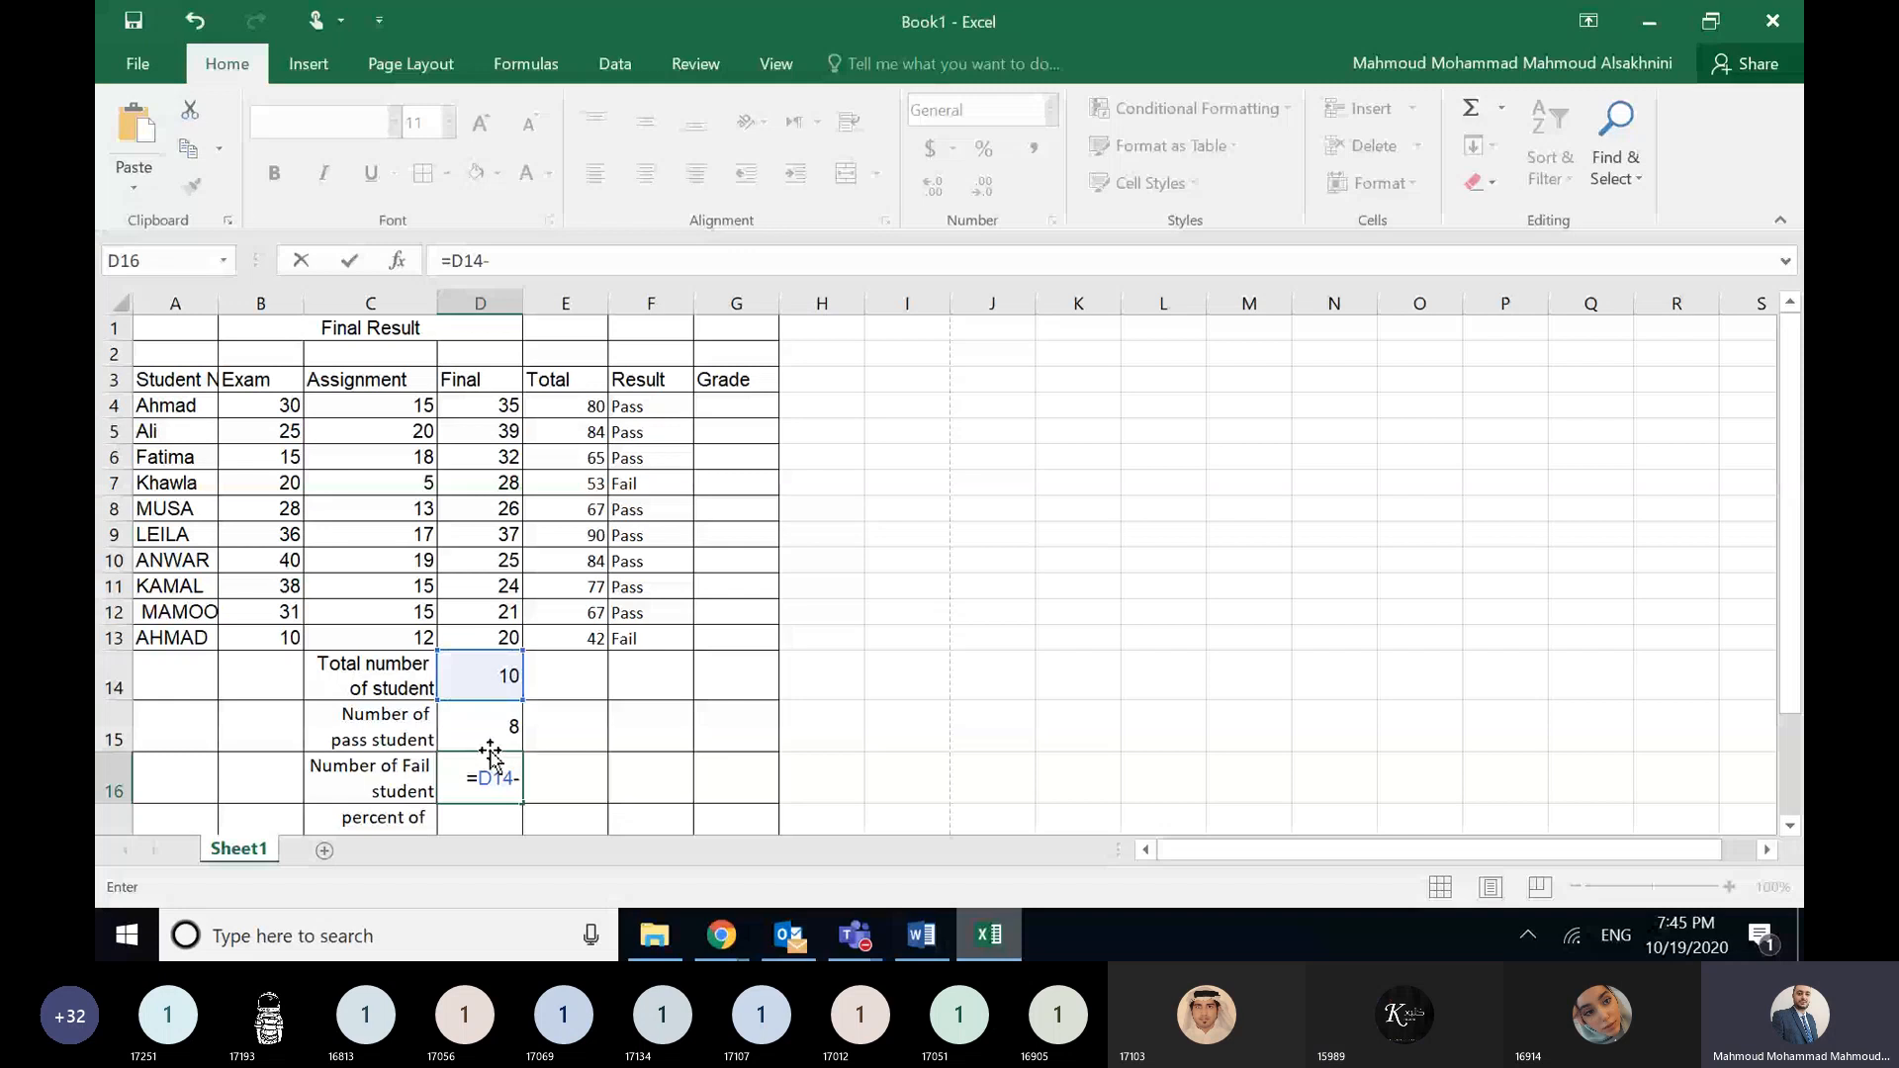
pyautogui.click(499, 738)
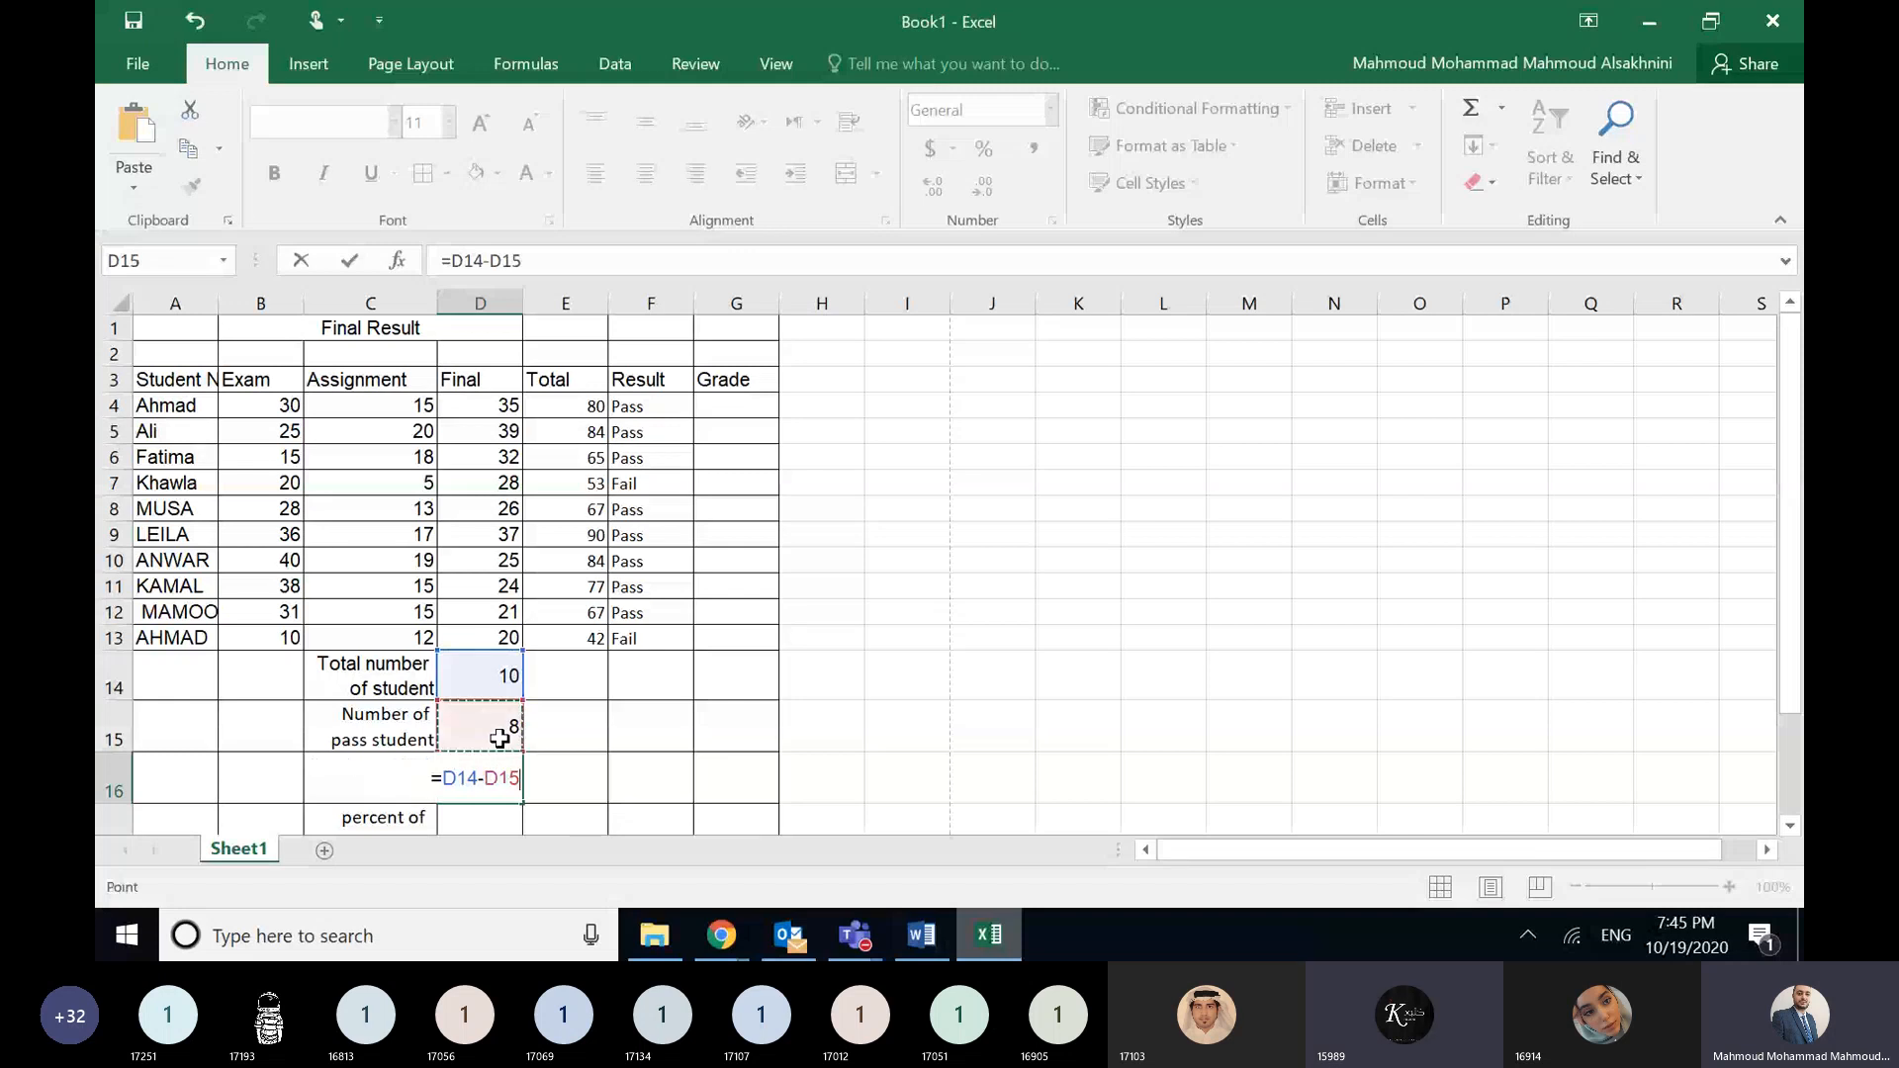
pyautogui.press('Return')
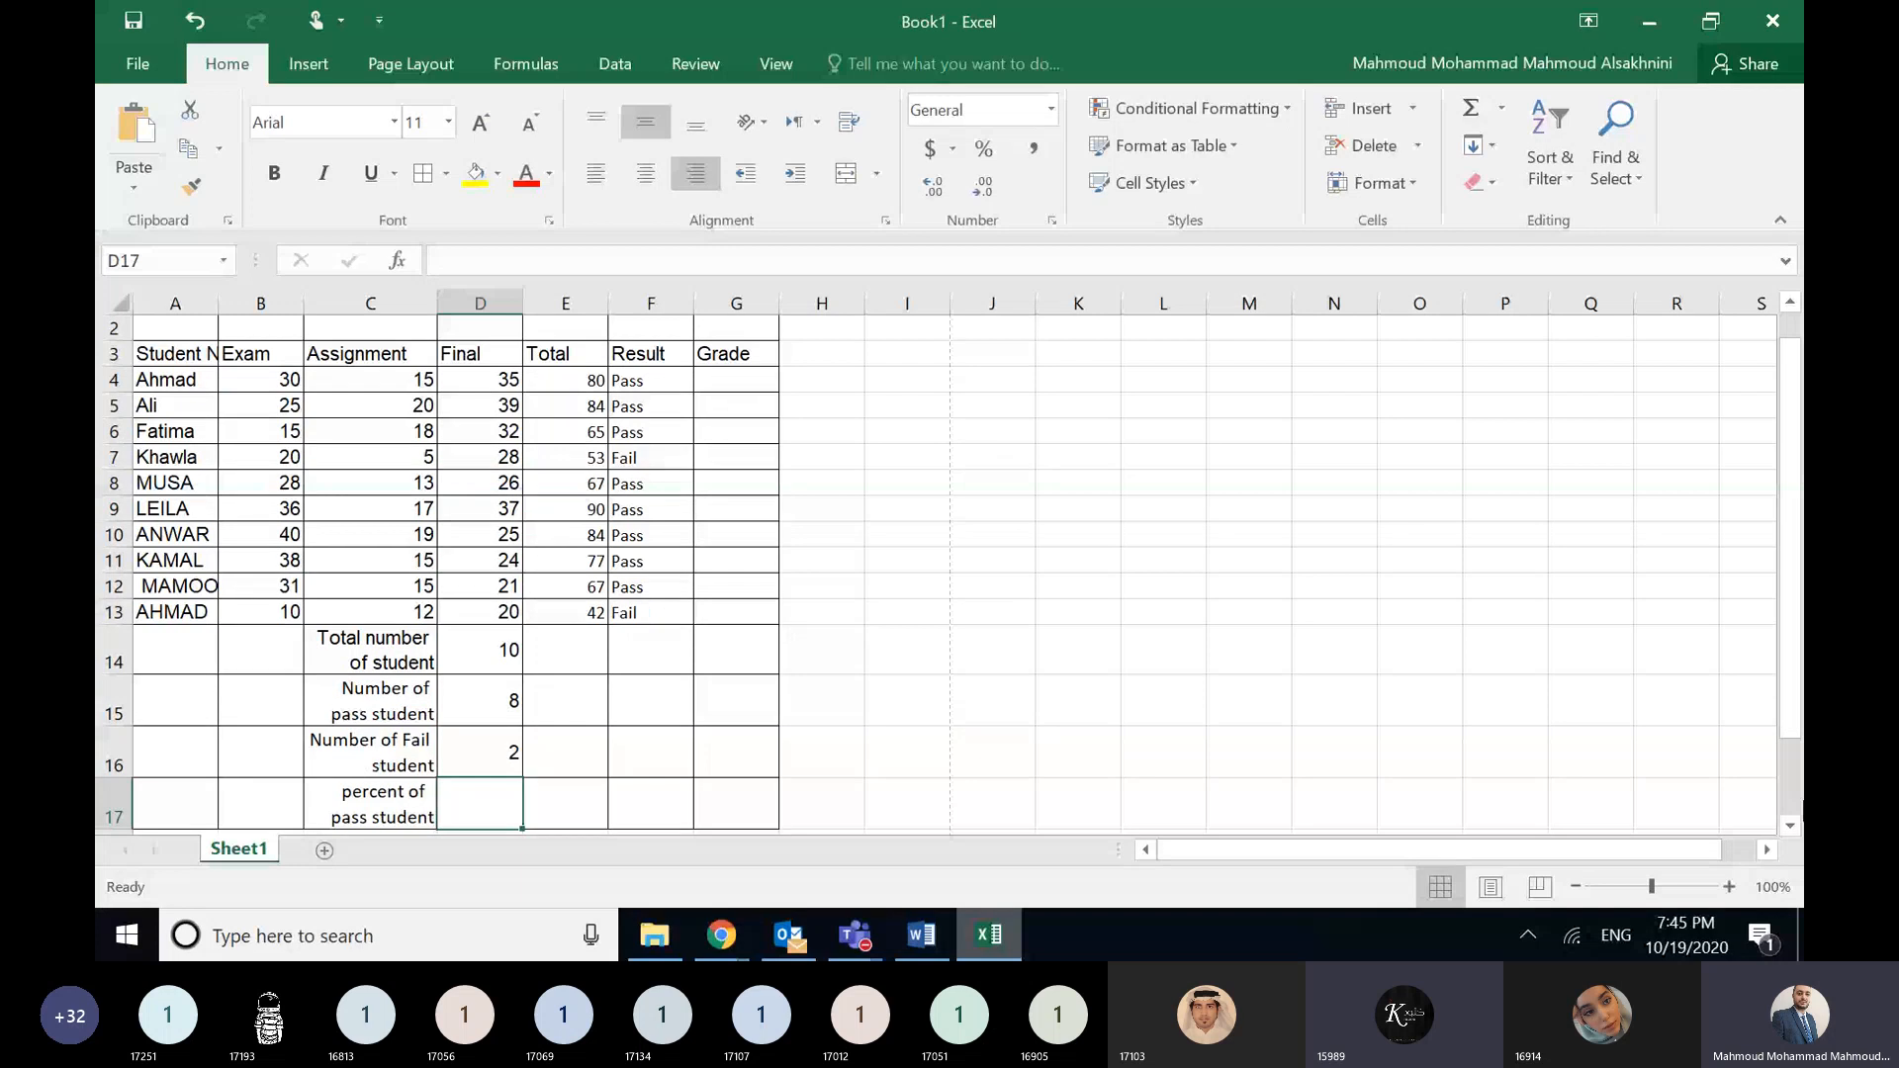
# - Calculate the percent of pass students in D17 with =D15/D14 and format the cell as a percentage
pyautogui.scroll(-3, 949, 573)
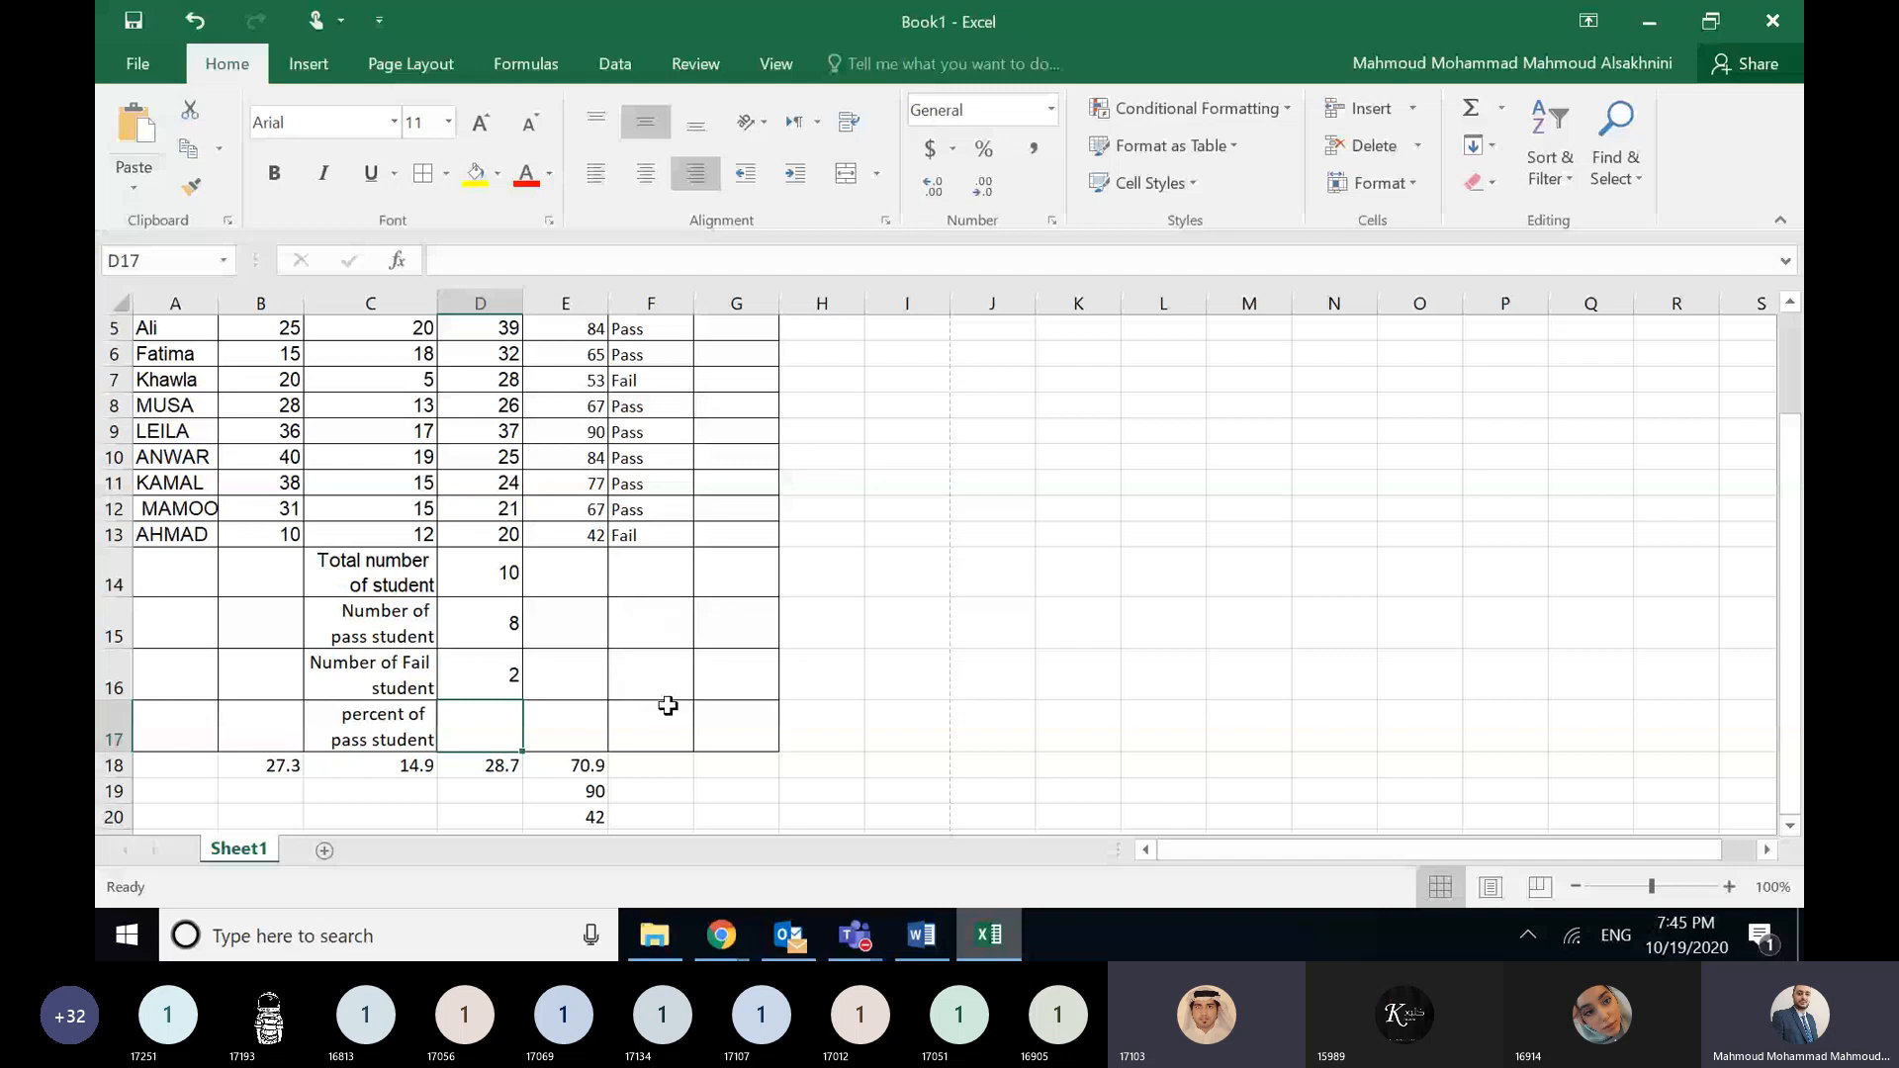
pyautogui.write('=')
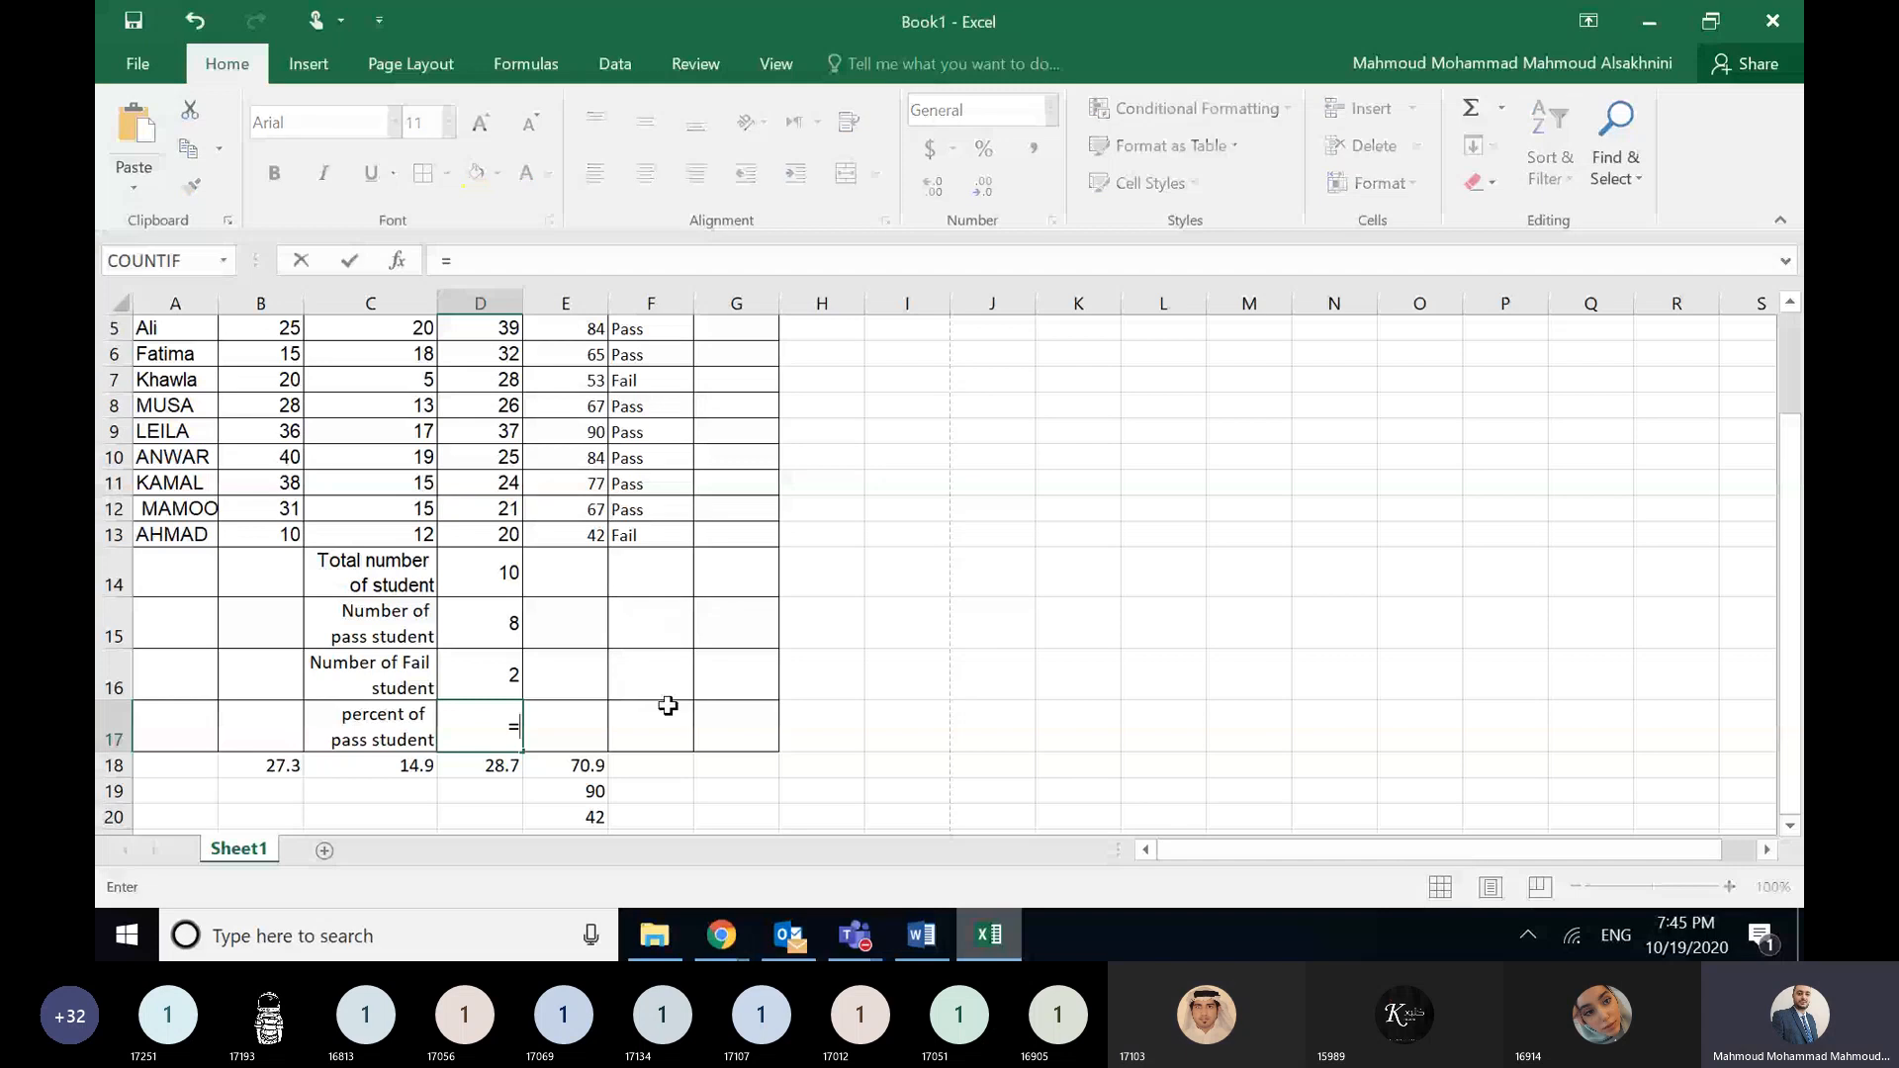
pyautogui.click(490, 627)
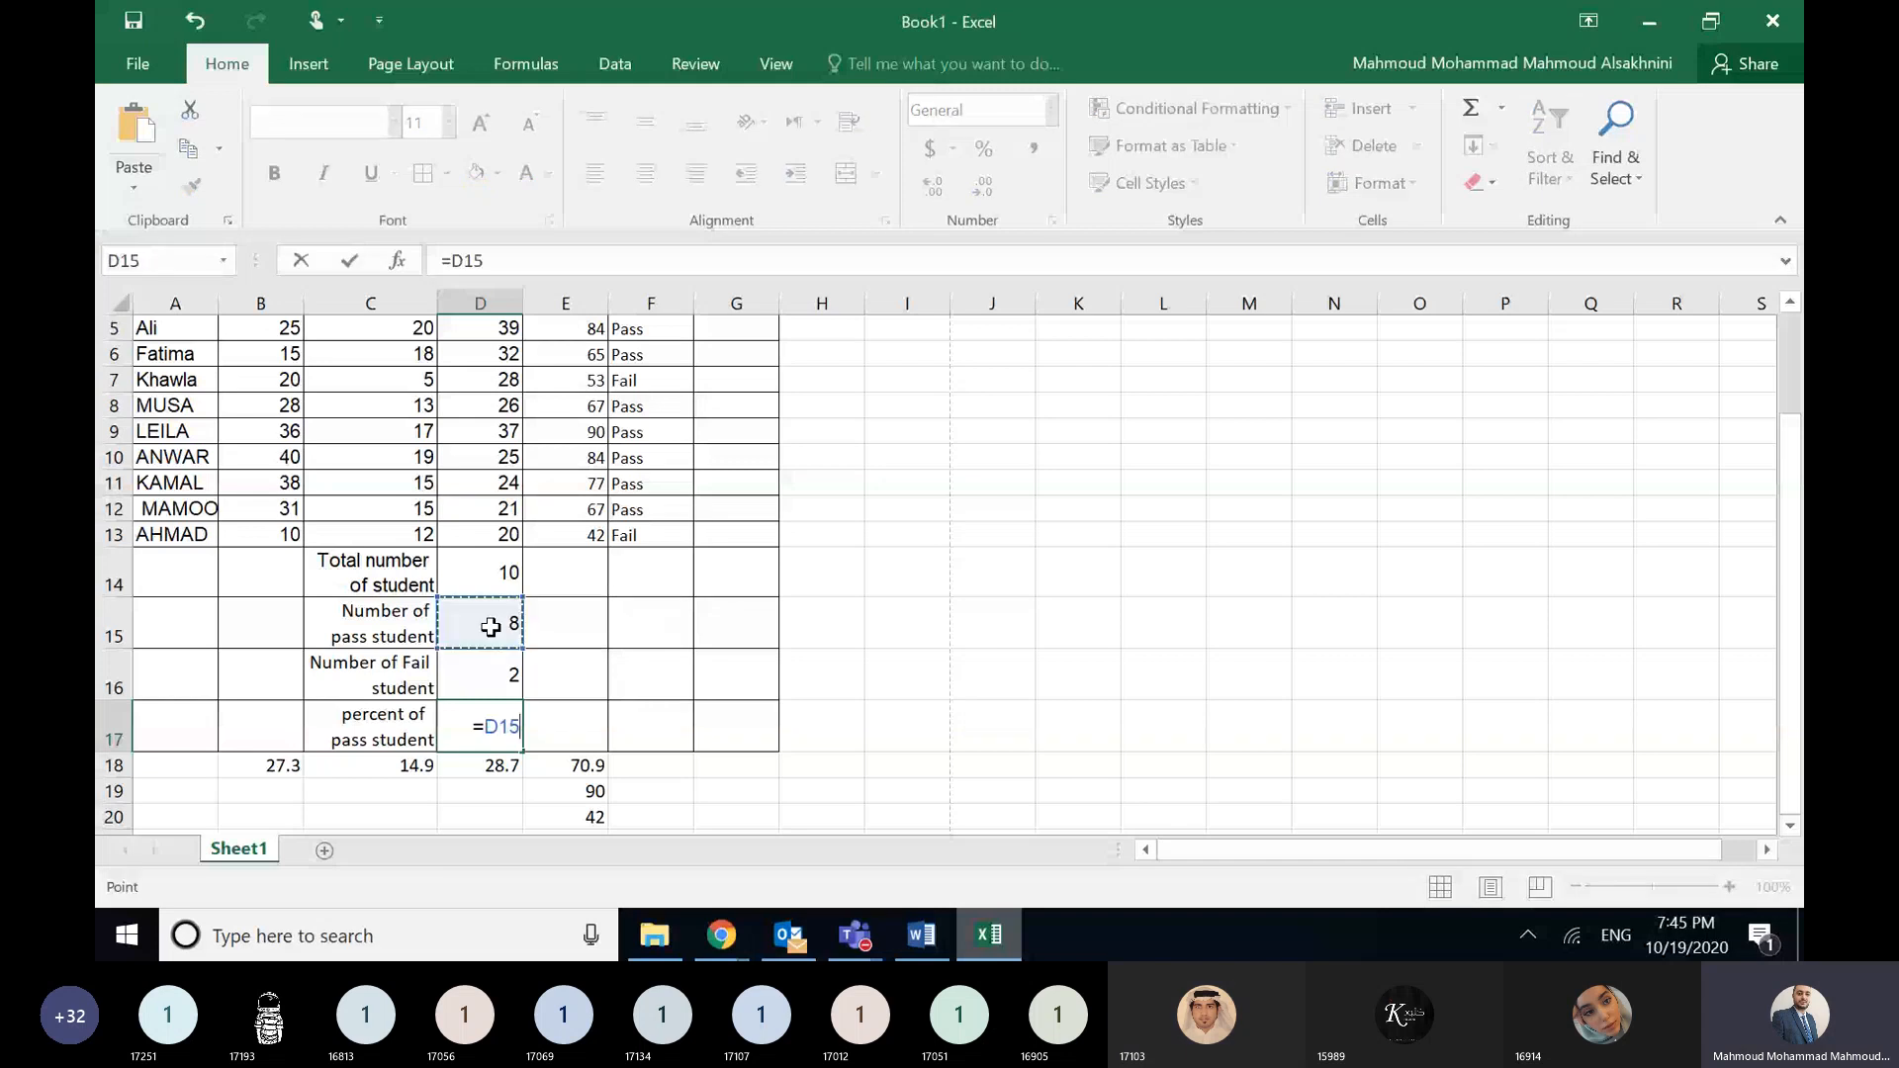
pyautogui.write('/')
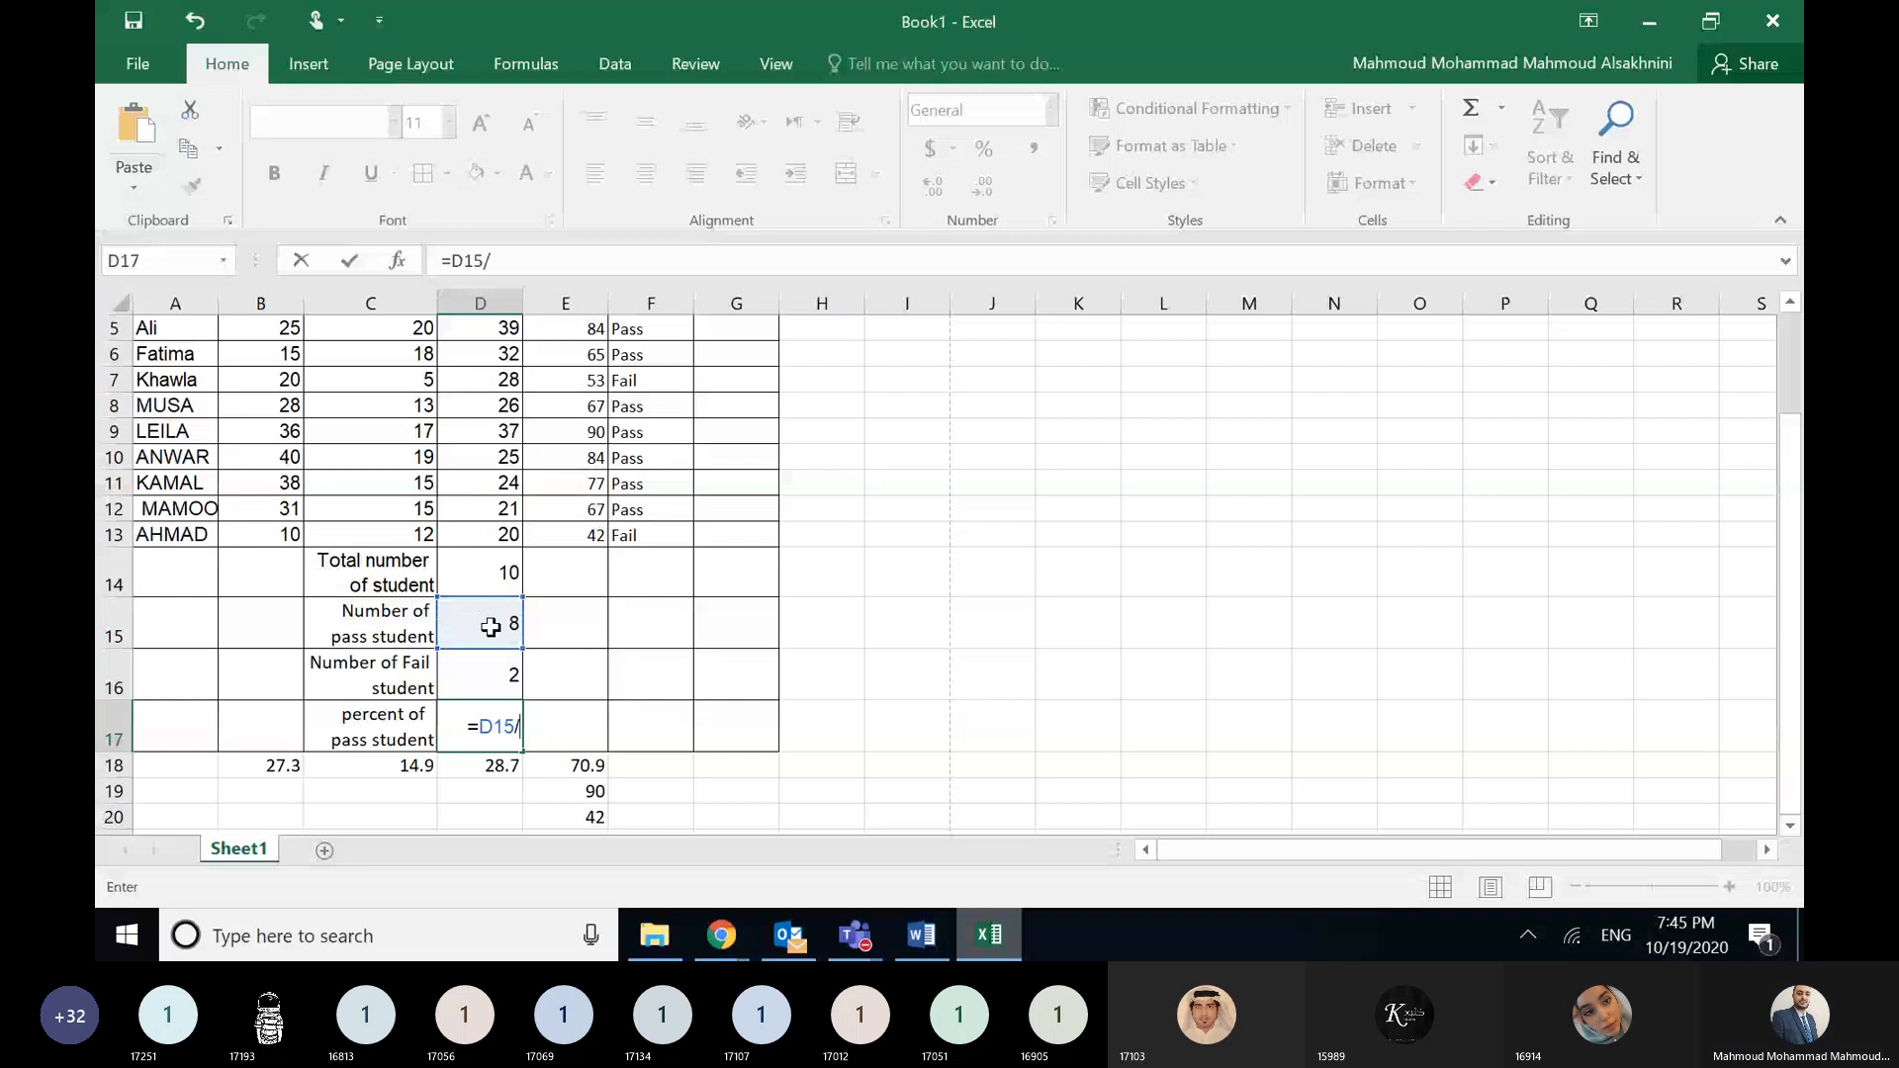
pyautogui.click(509, 567)
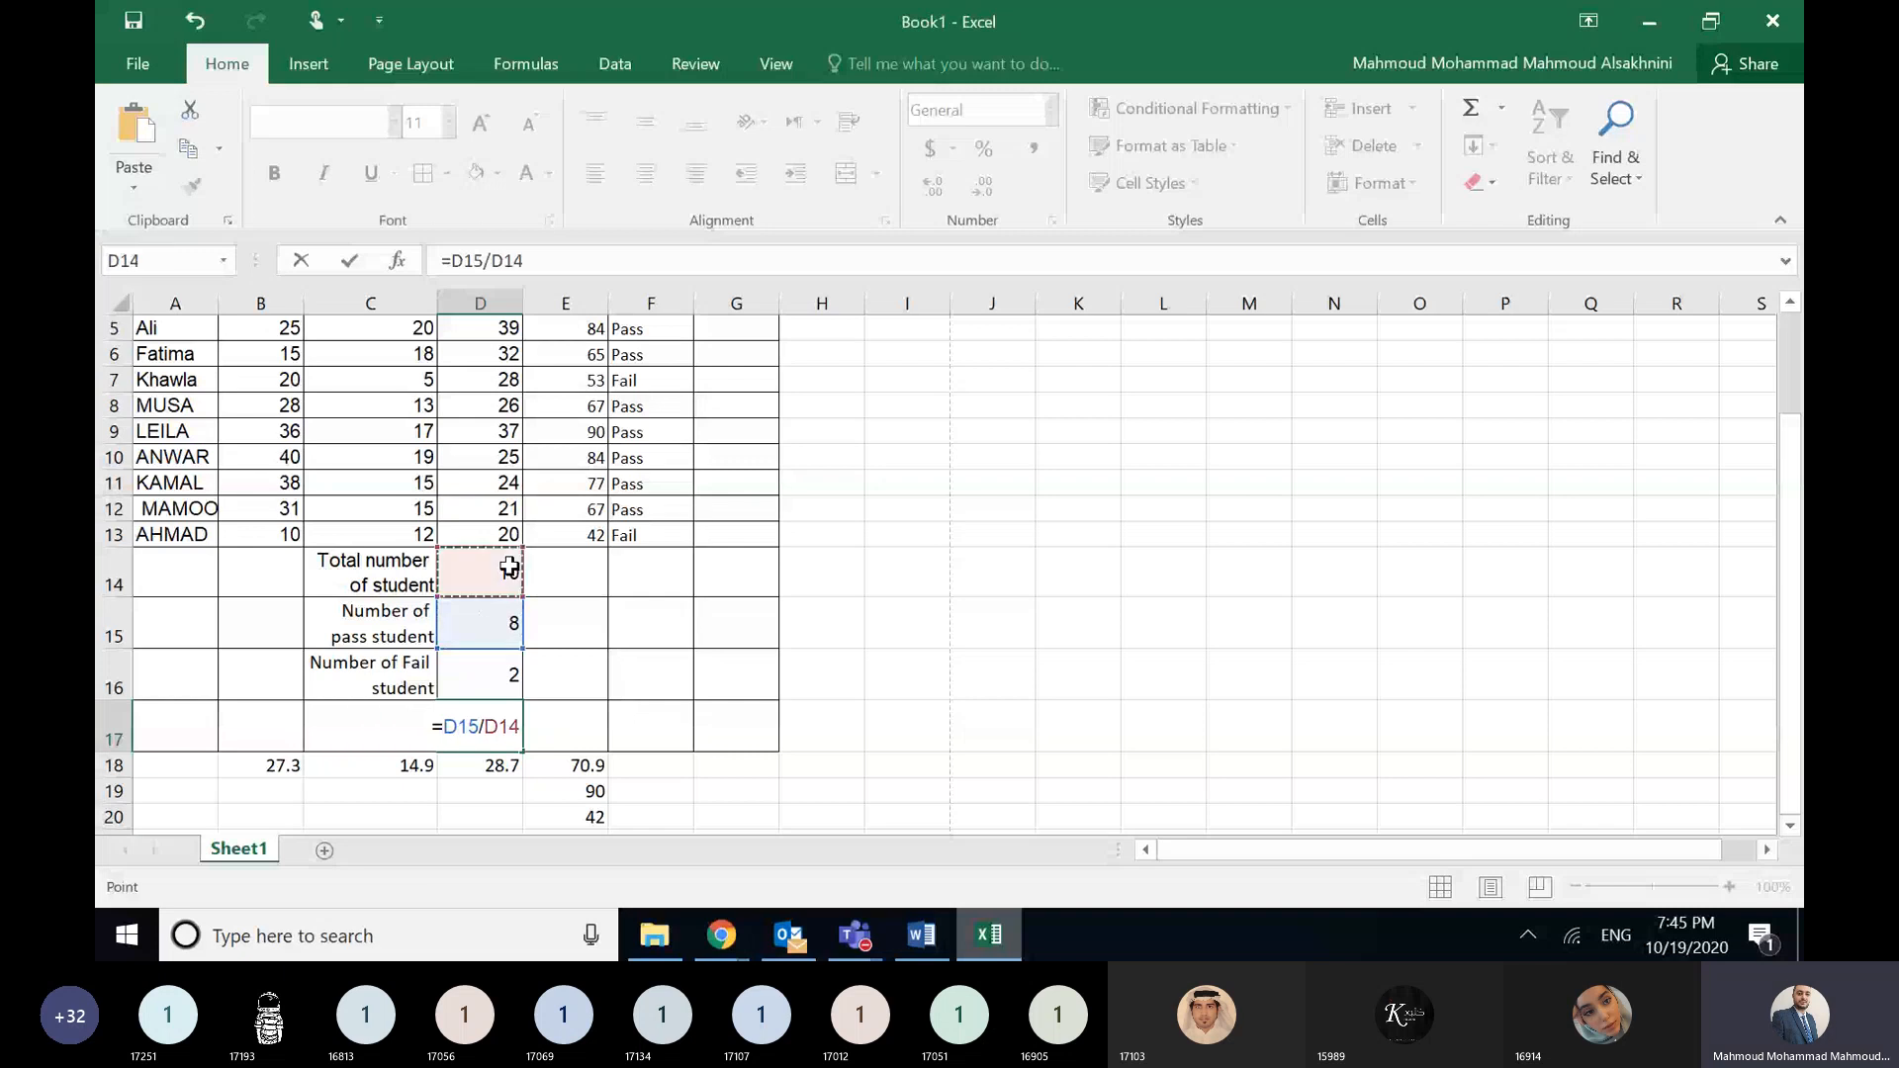
pyautogui.press('Return')
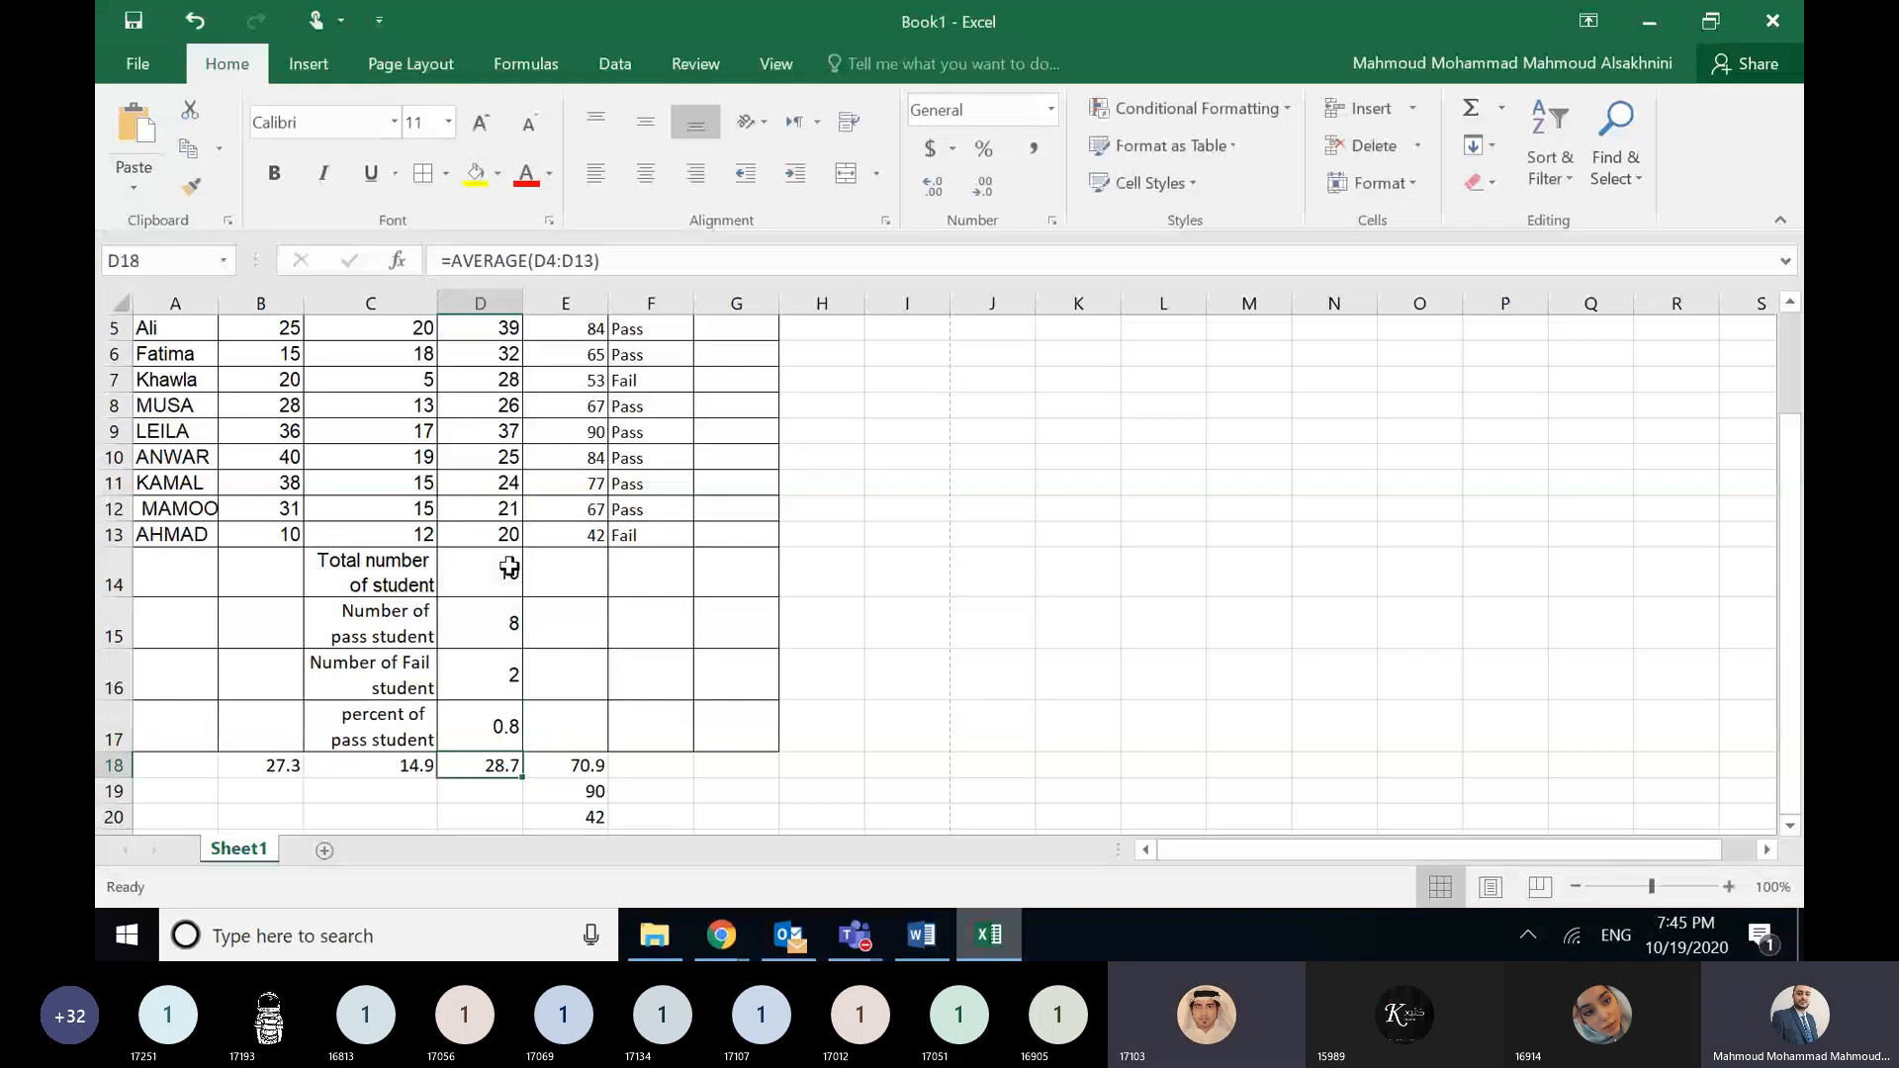
pyautogui.click(509, 727)
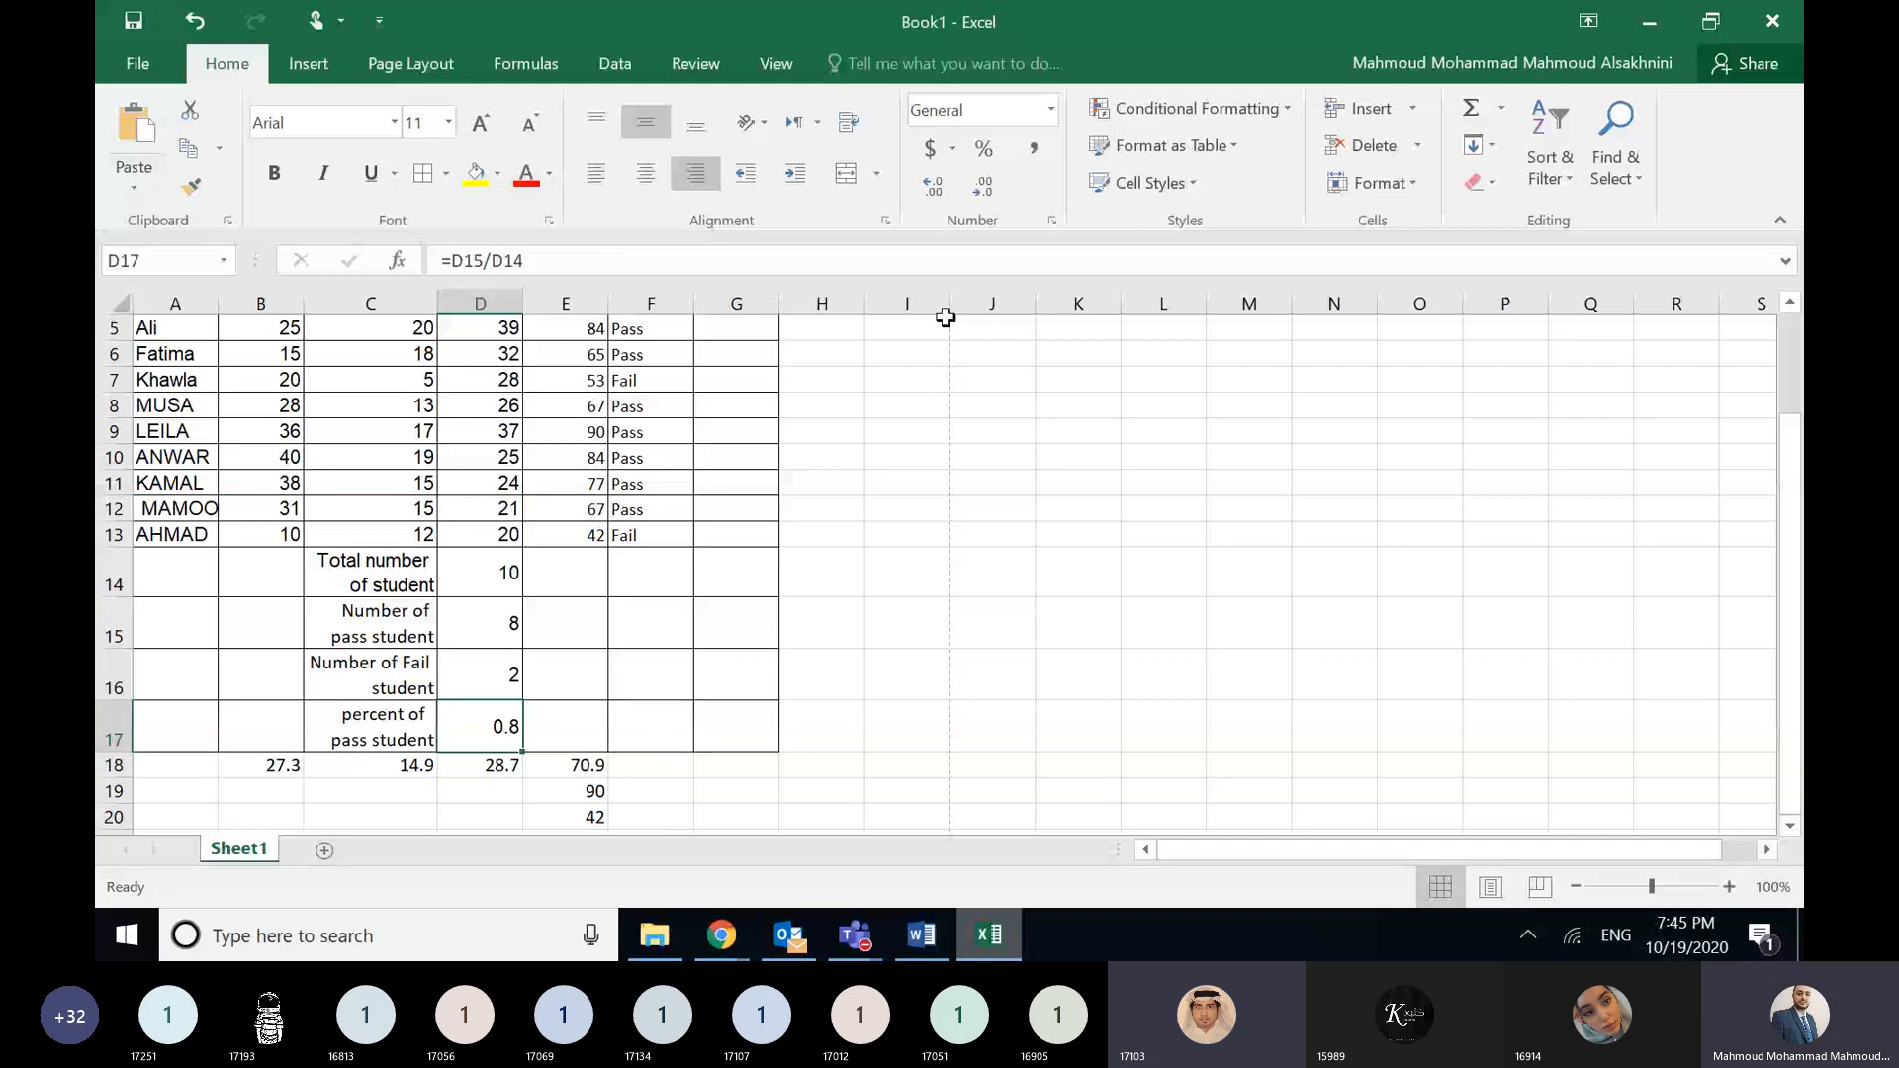
pyautogui.click(994, 150)
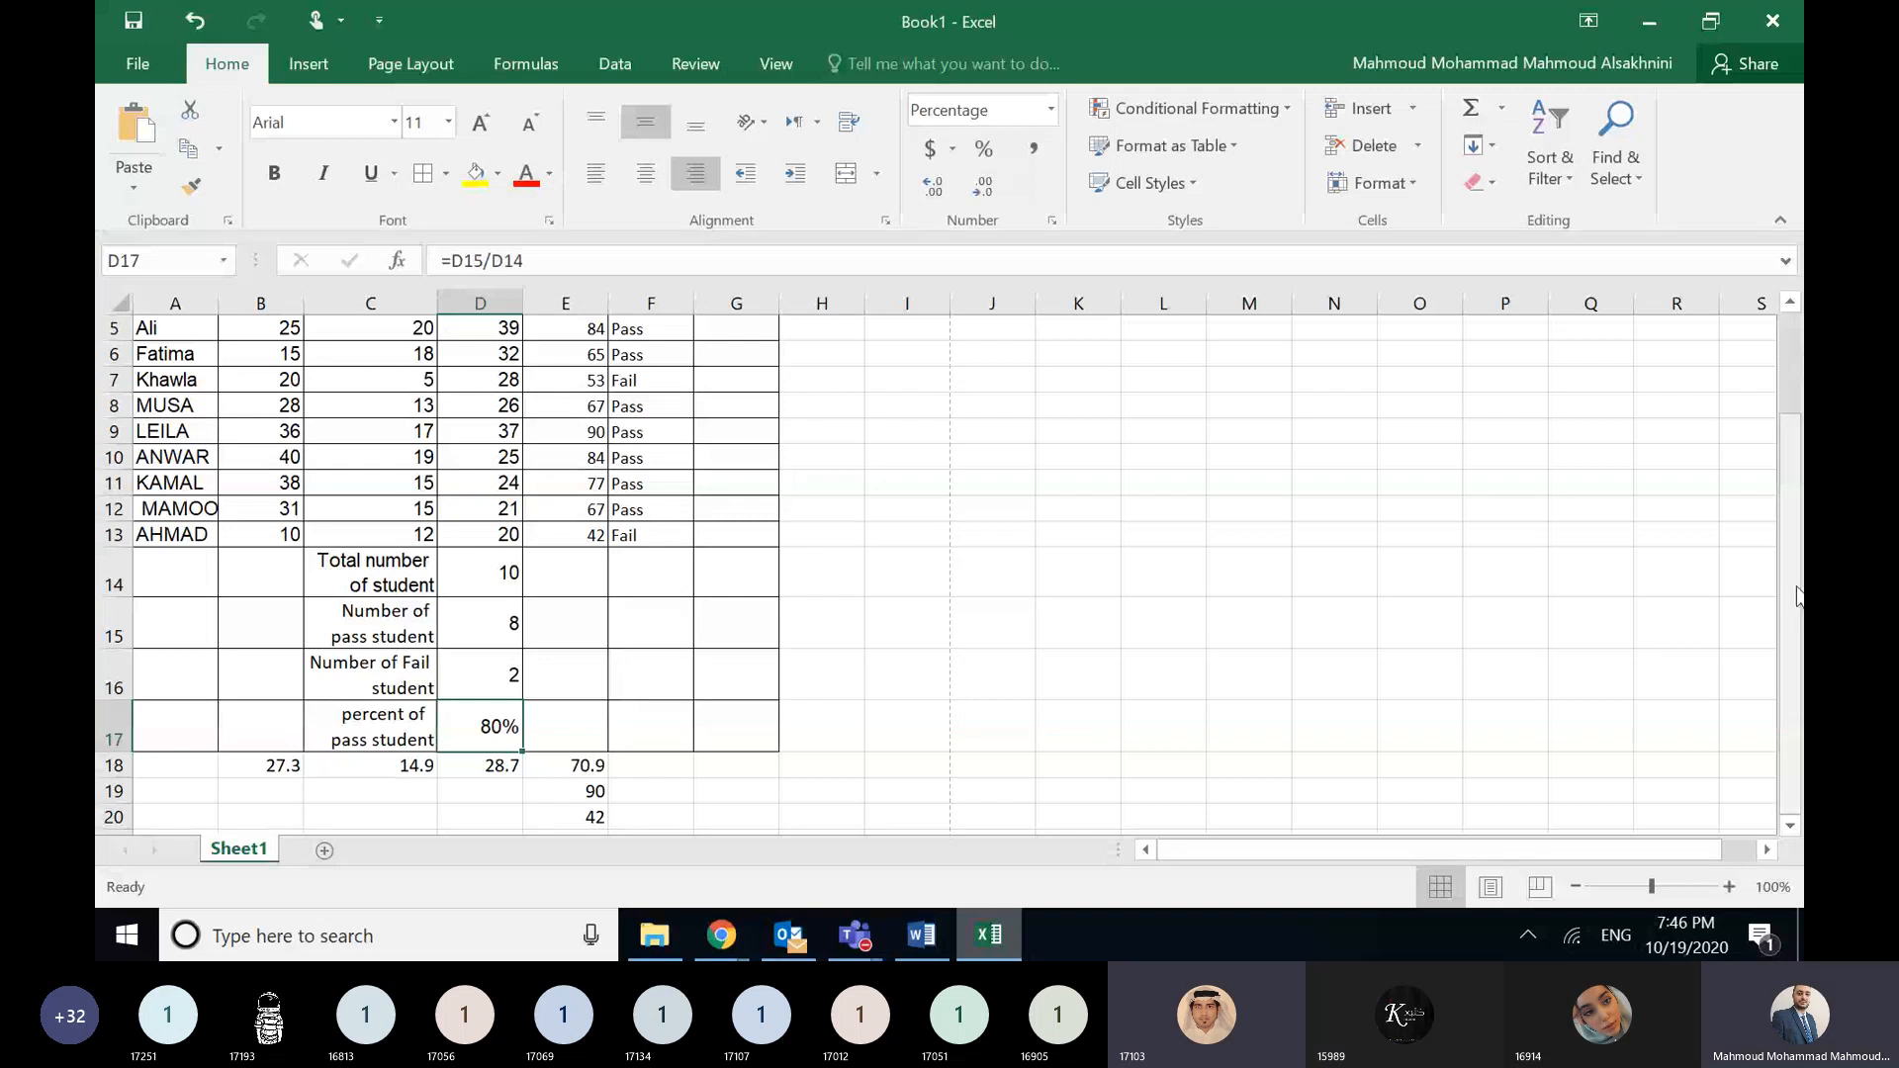
# - Select the results in F4:F13 and widen column A to fit the full student names
pyautogui.moveTo(1786, 580); pyautogui.dragTo(1794, 494)
pyautogui.click(670, 398)
pyautogui.moveTo(670, 399); pyautogui.dragTo(644, 636)
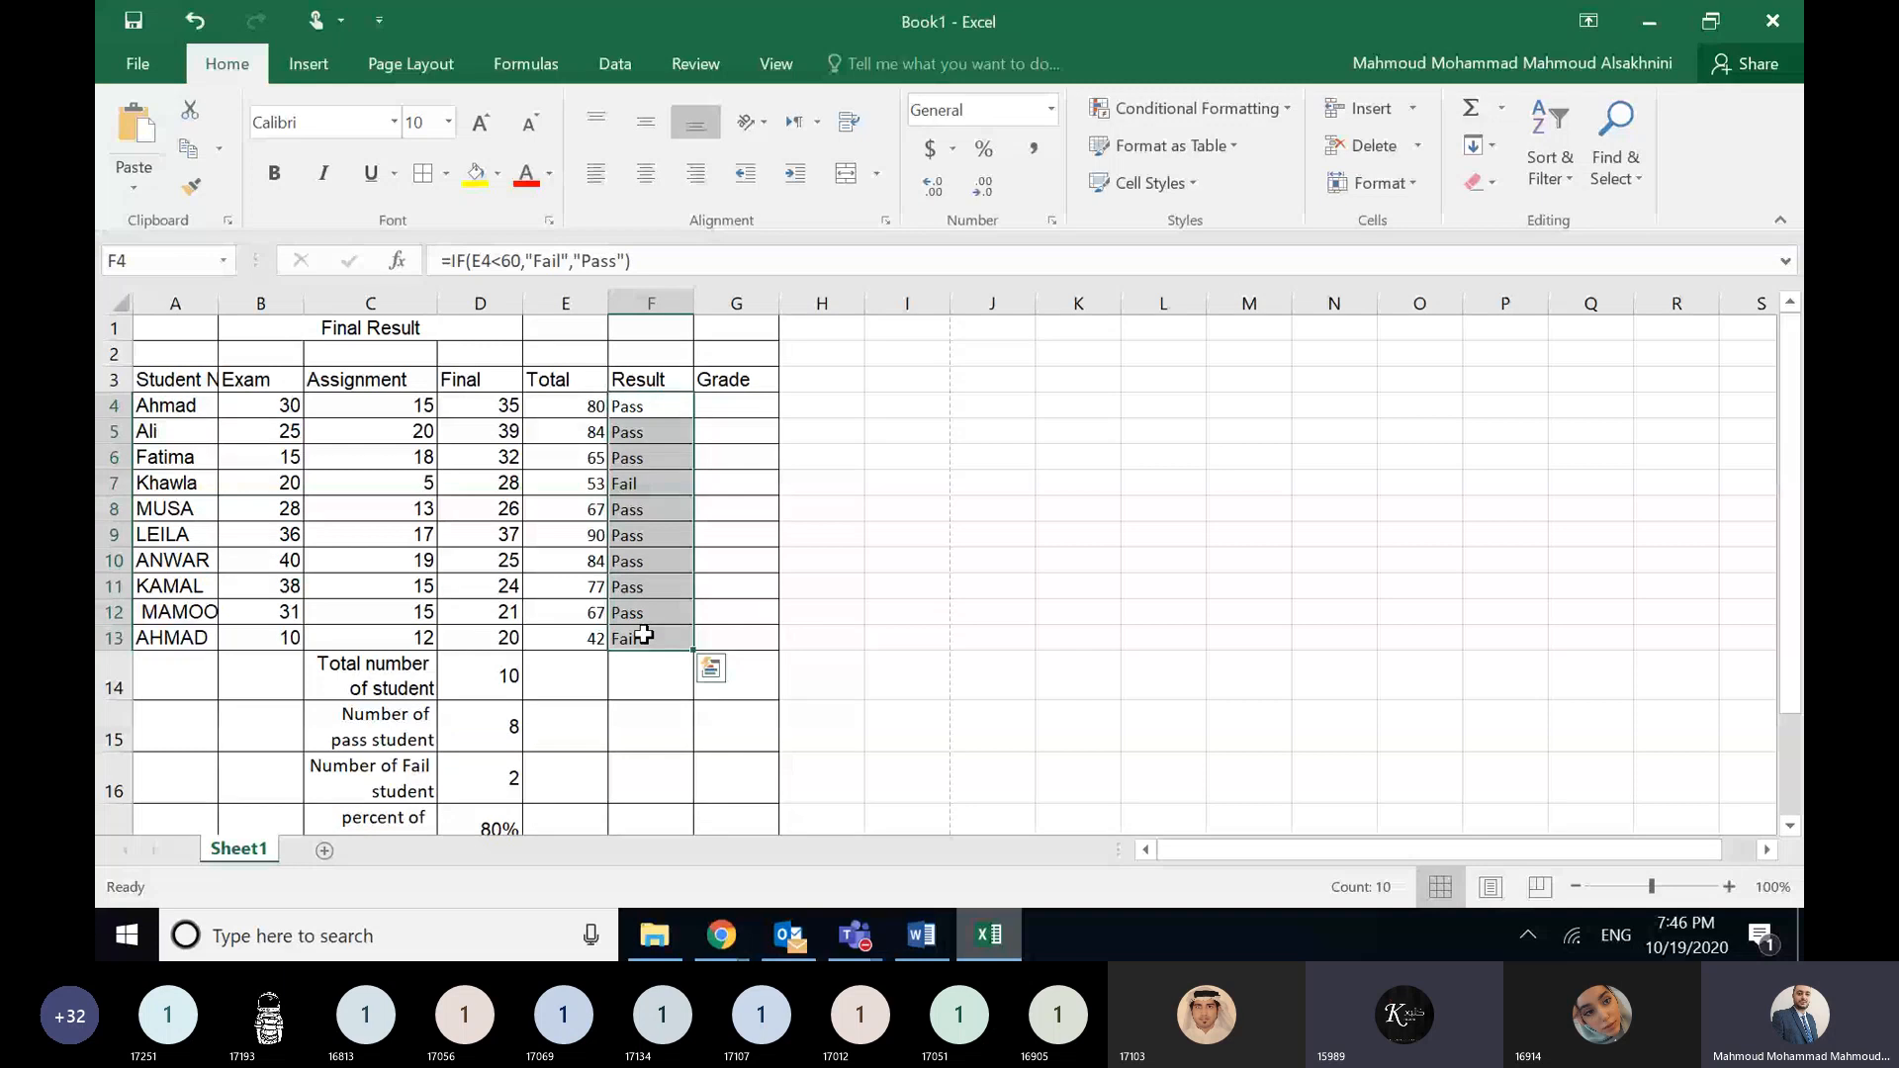
pyautogui.moveTo(222, 300); pyautogui.dragTo(264, 299)
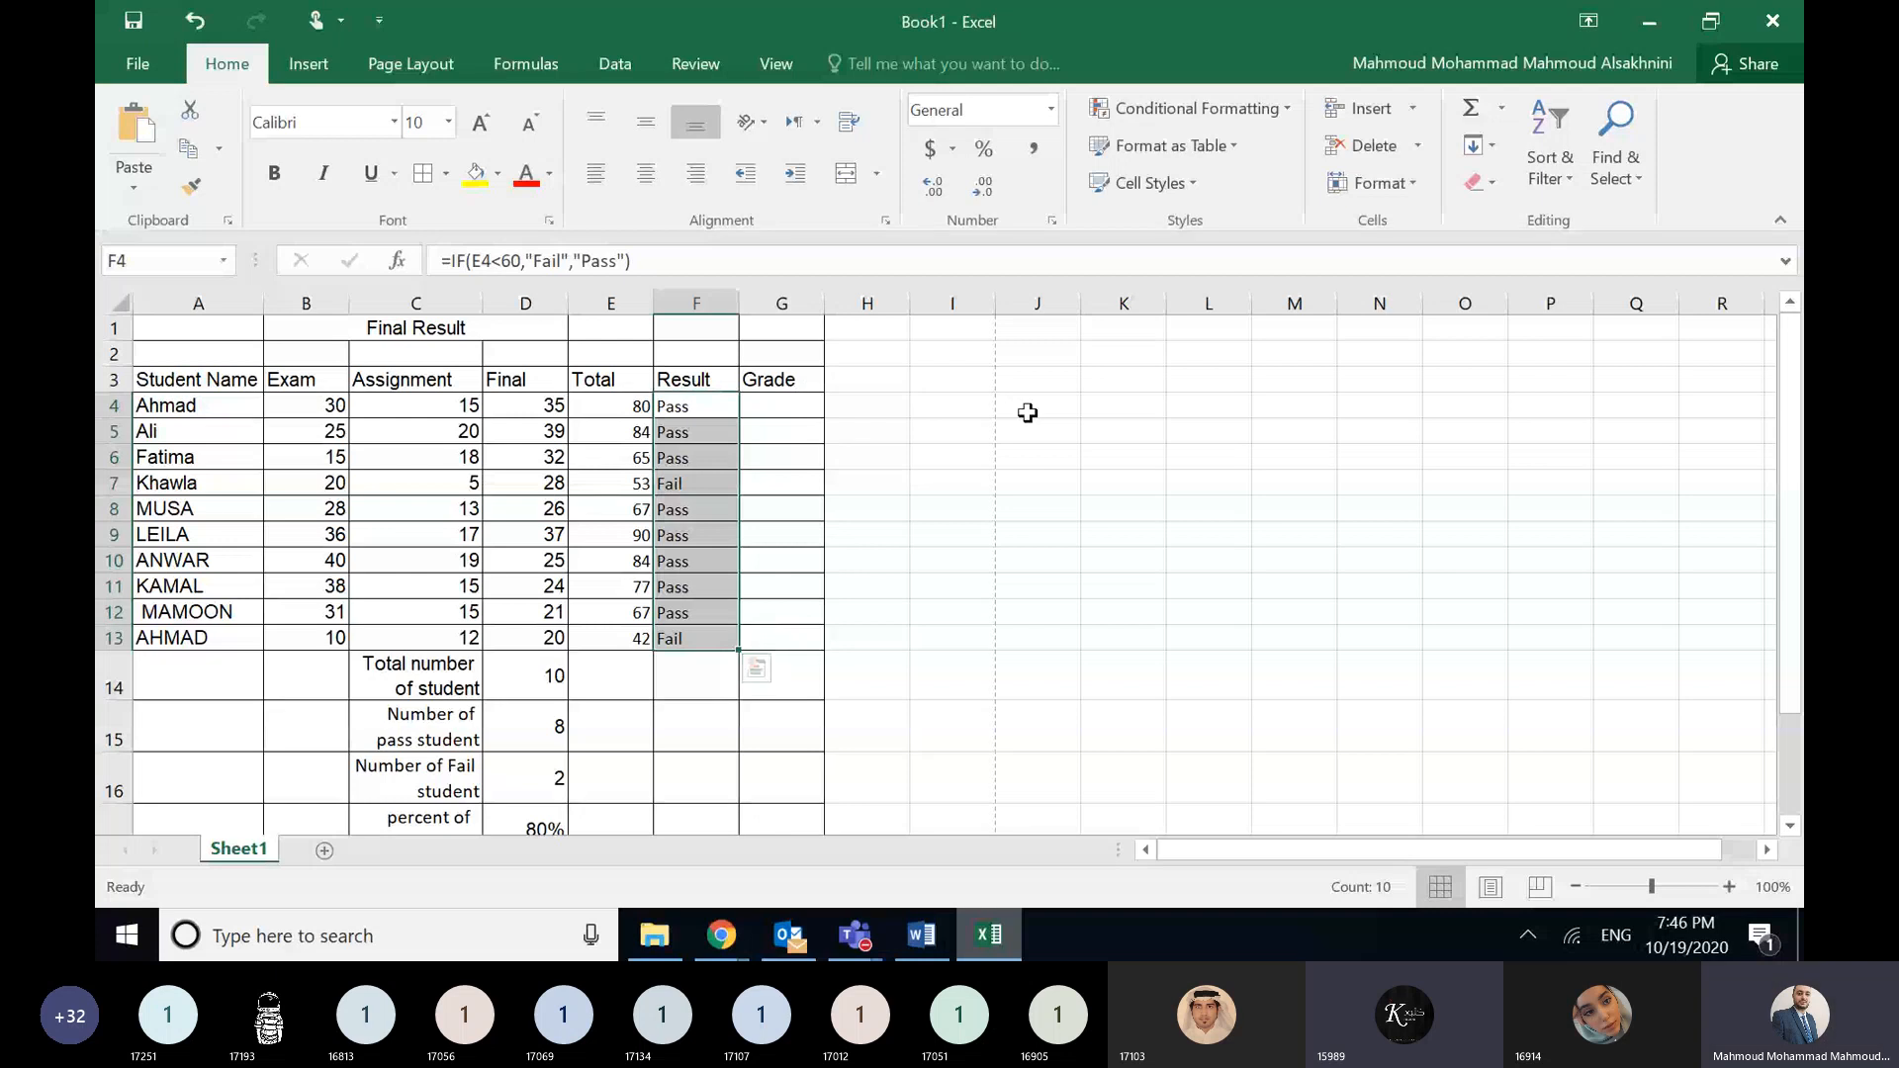
# - Start an Equal To conditional formatting rule on the selected results with the value Fail
pyautogui.click(1290, 117)
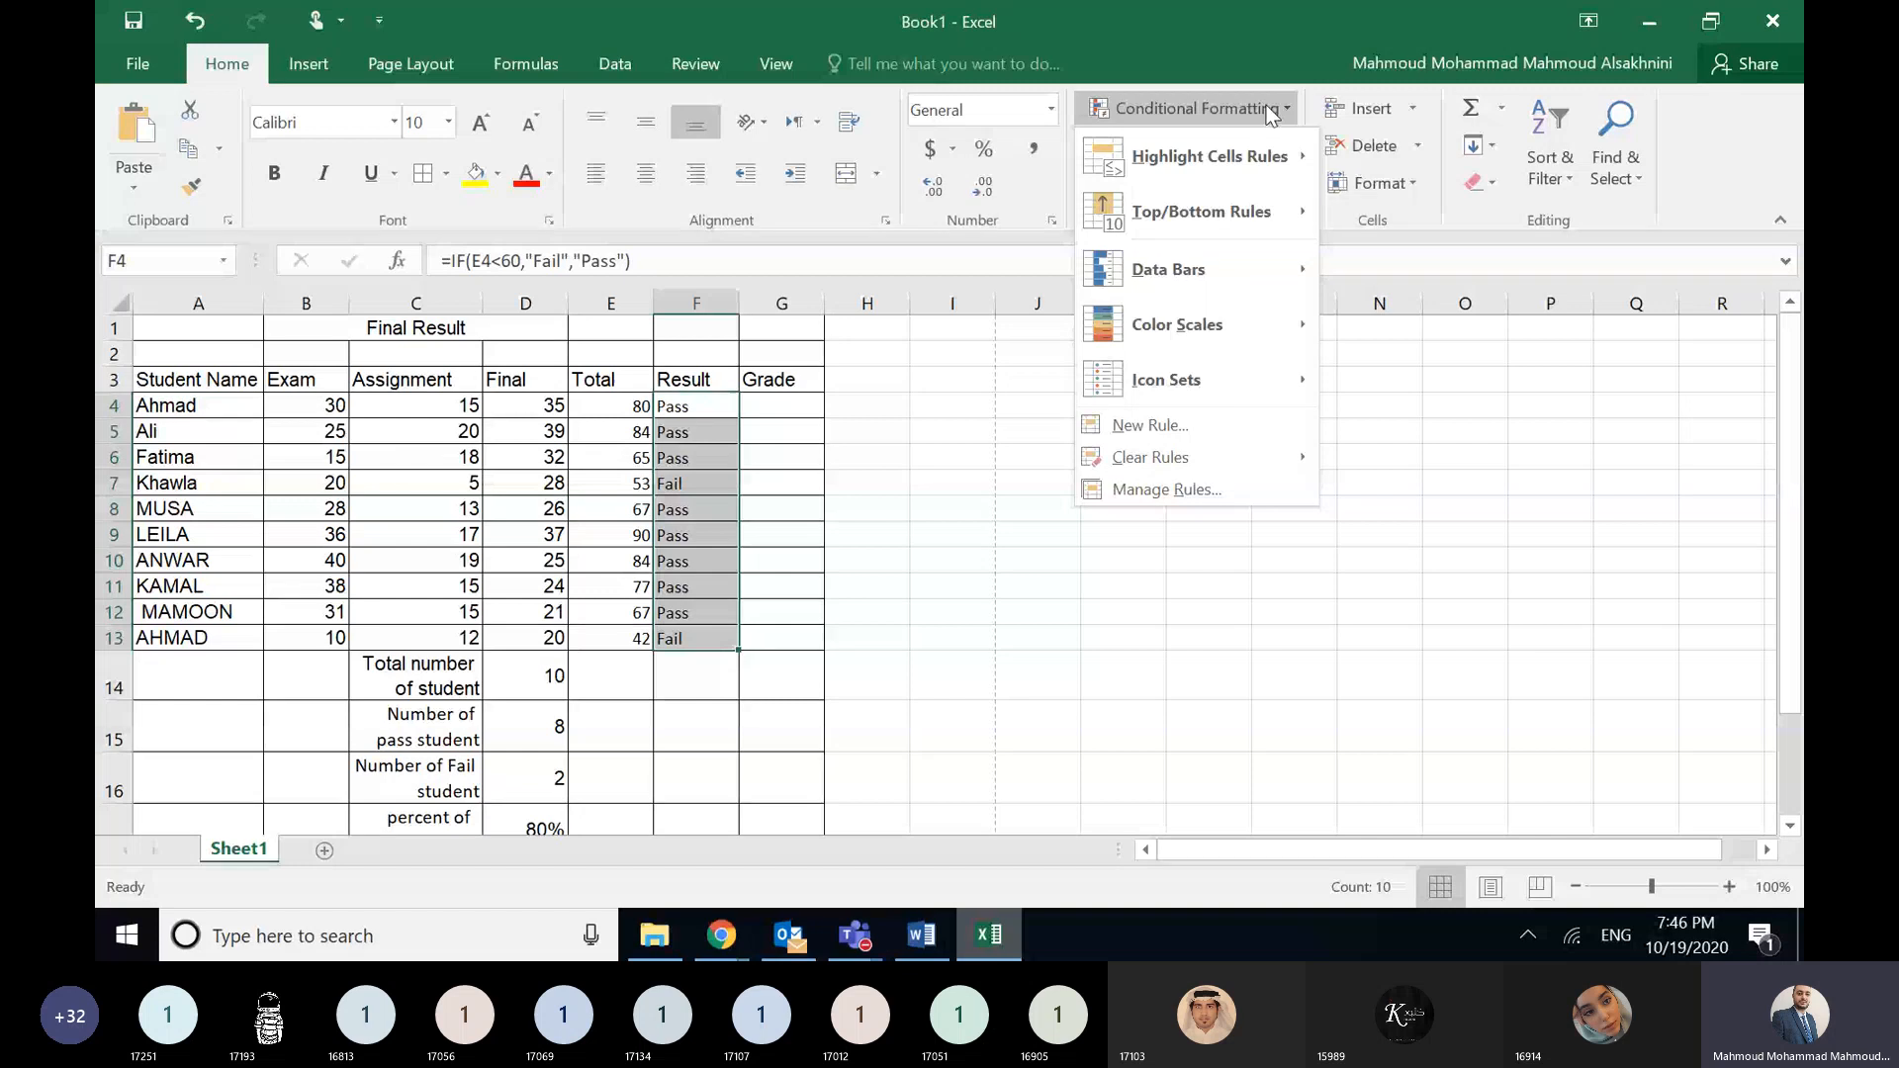
pyautogui.moveTo(1227, 176)
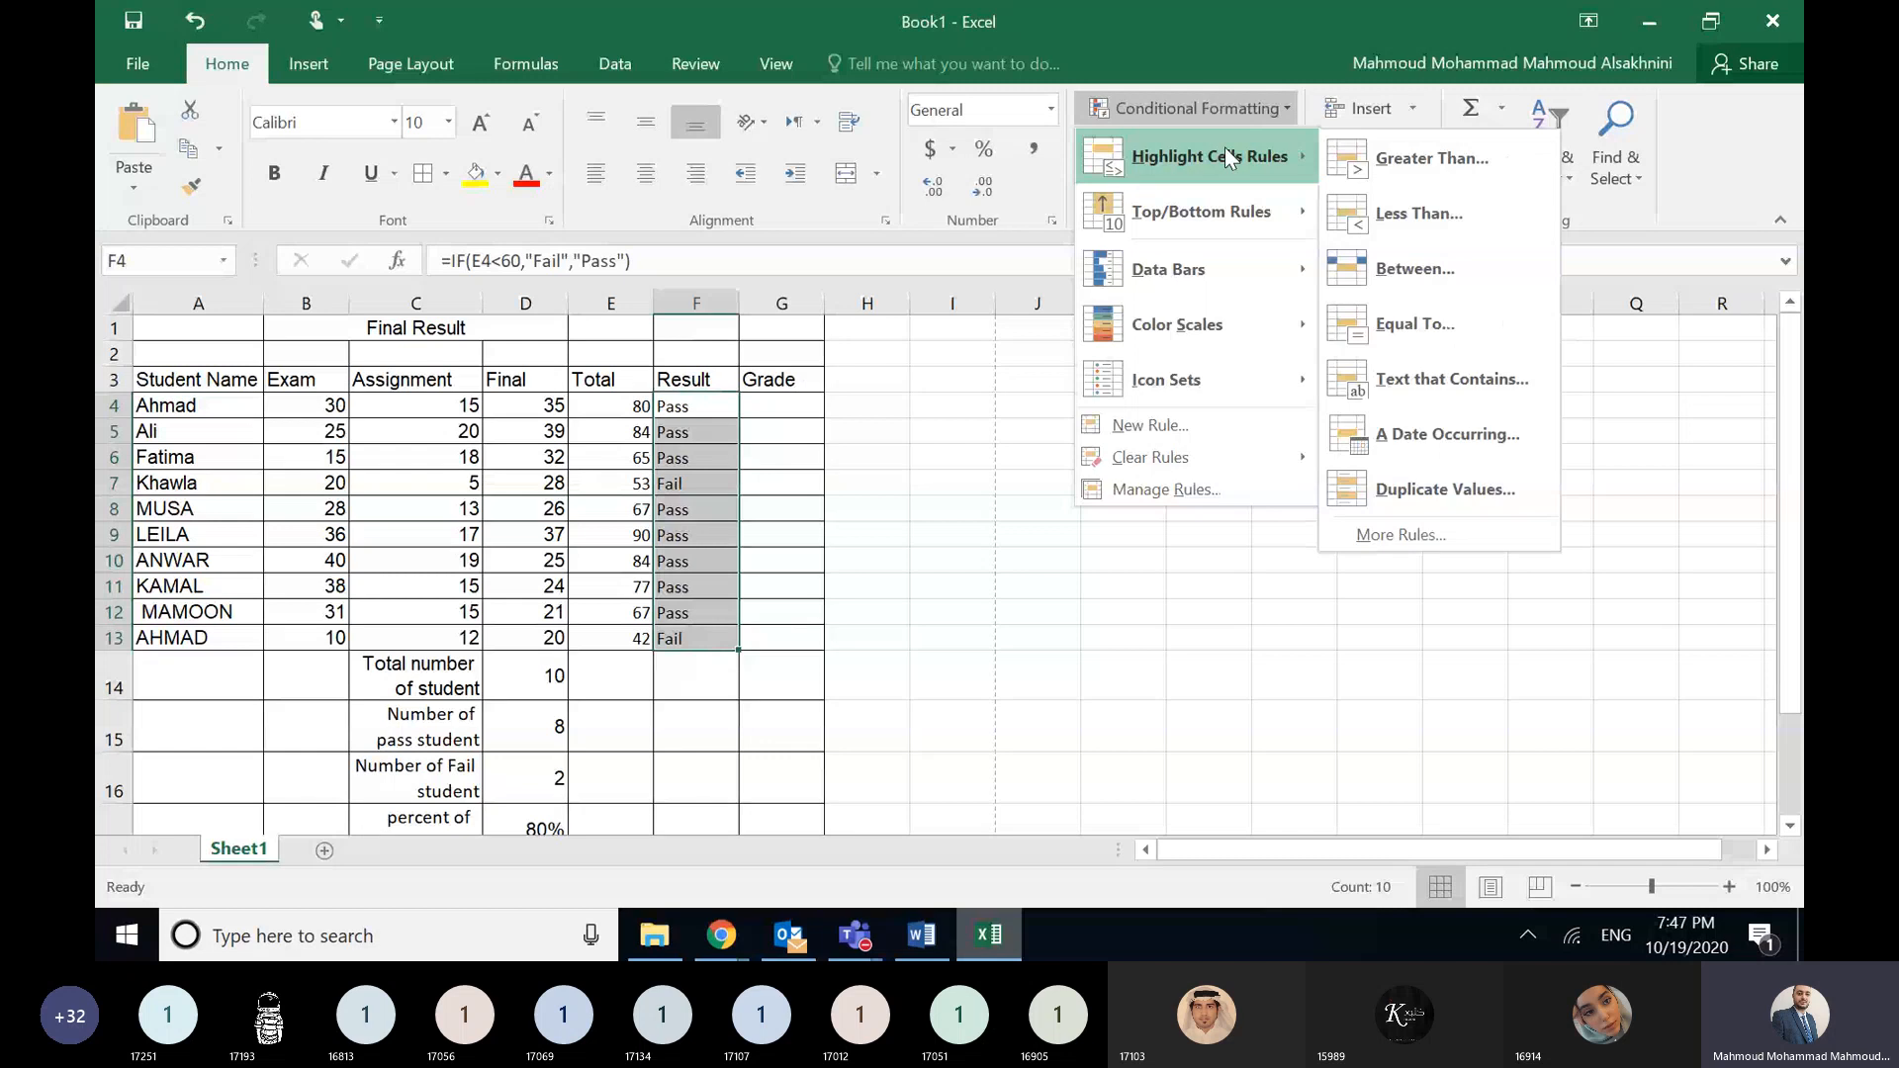
pyautogui.click(1458, 320)
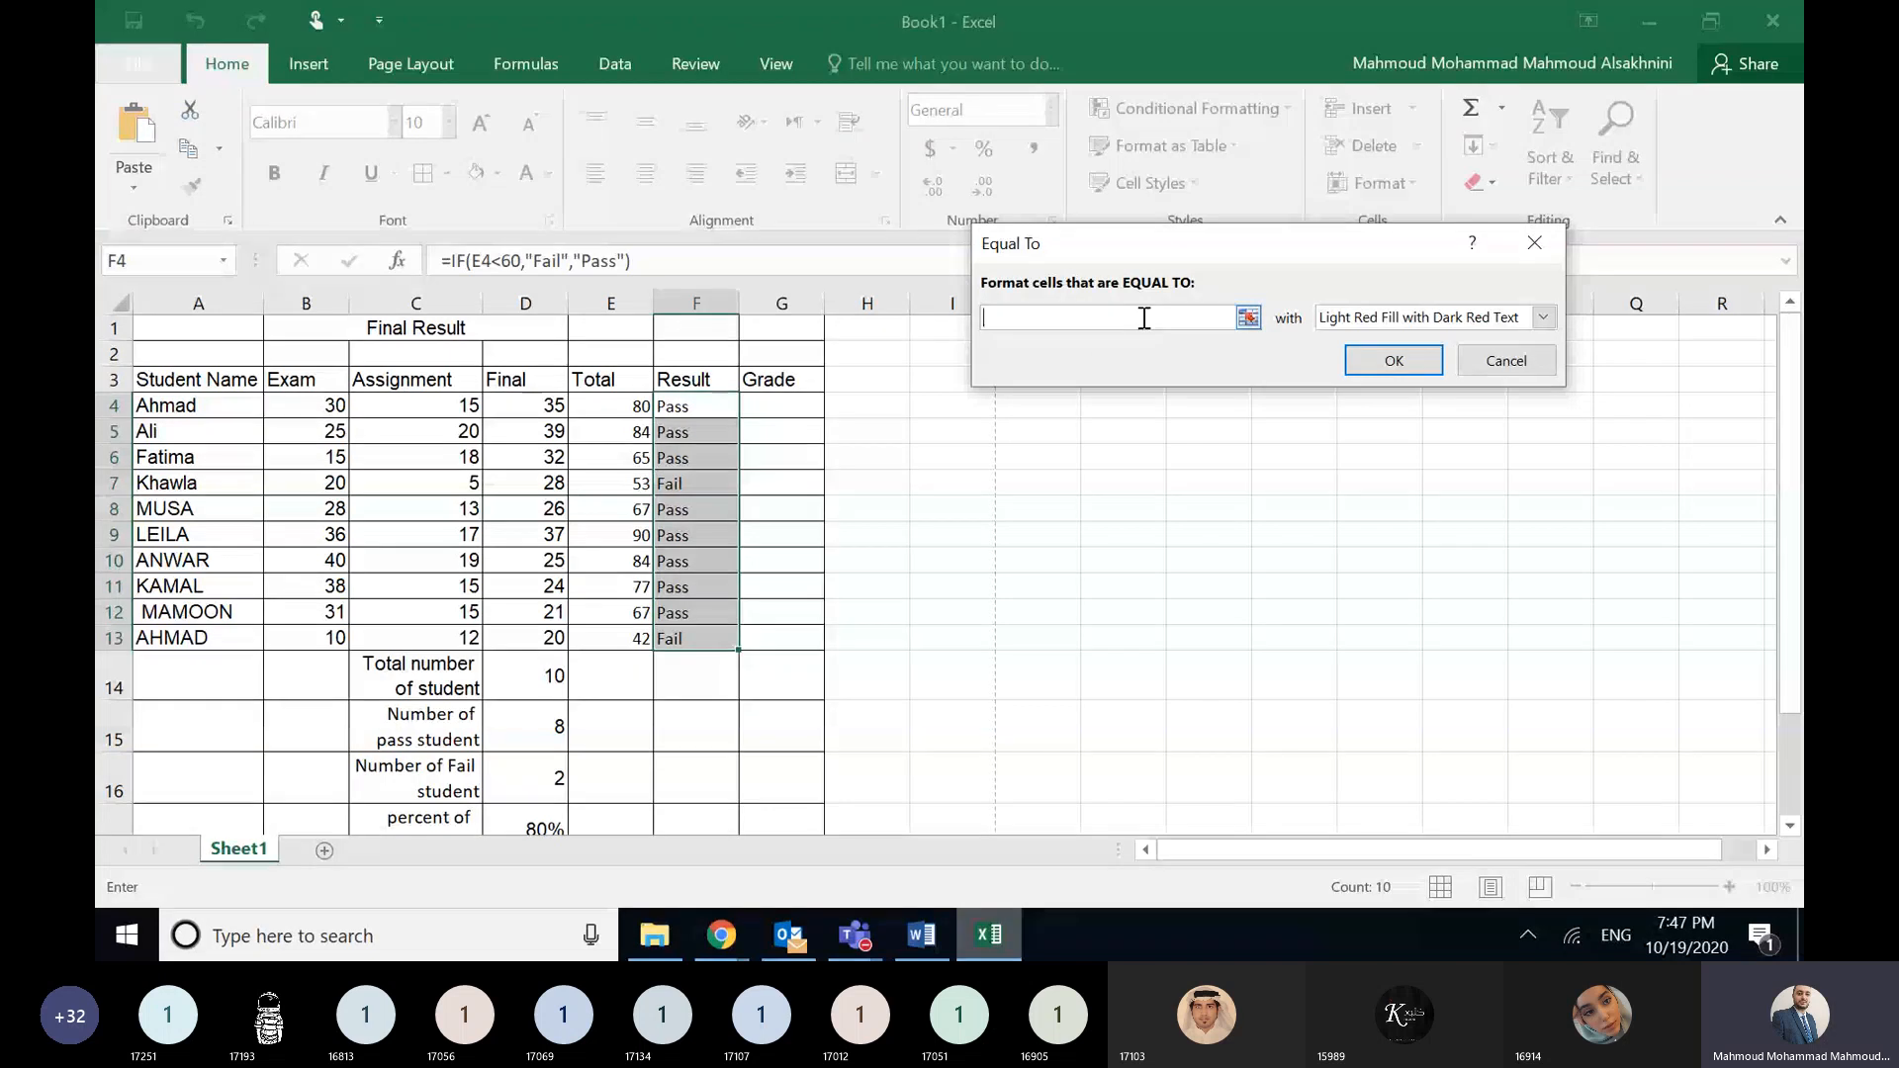
pyautogui.write('Fail')
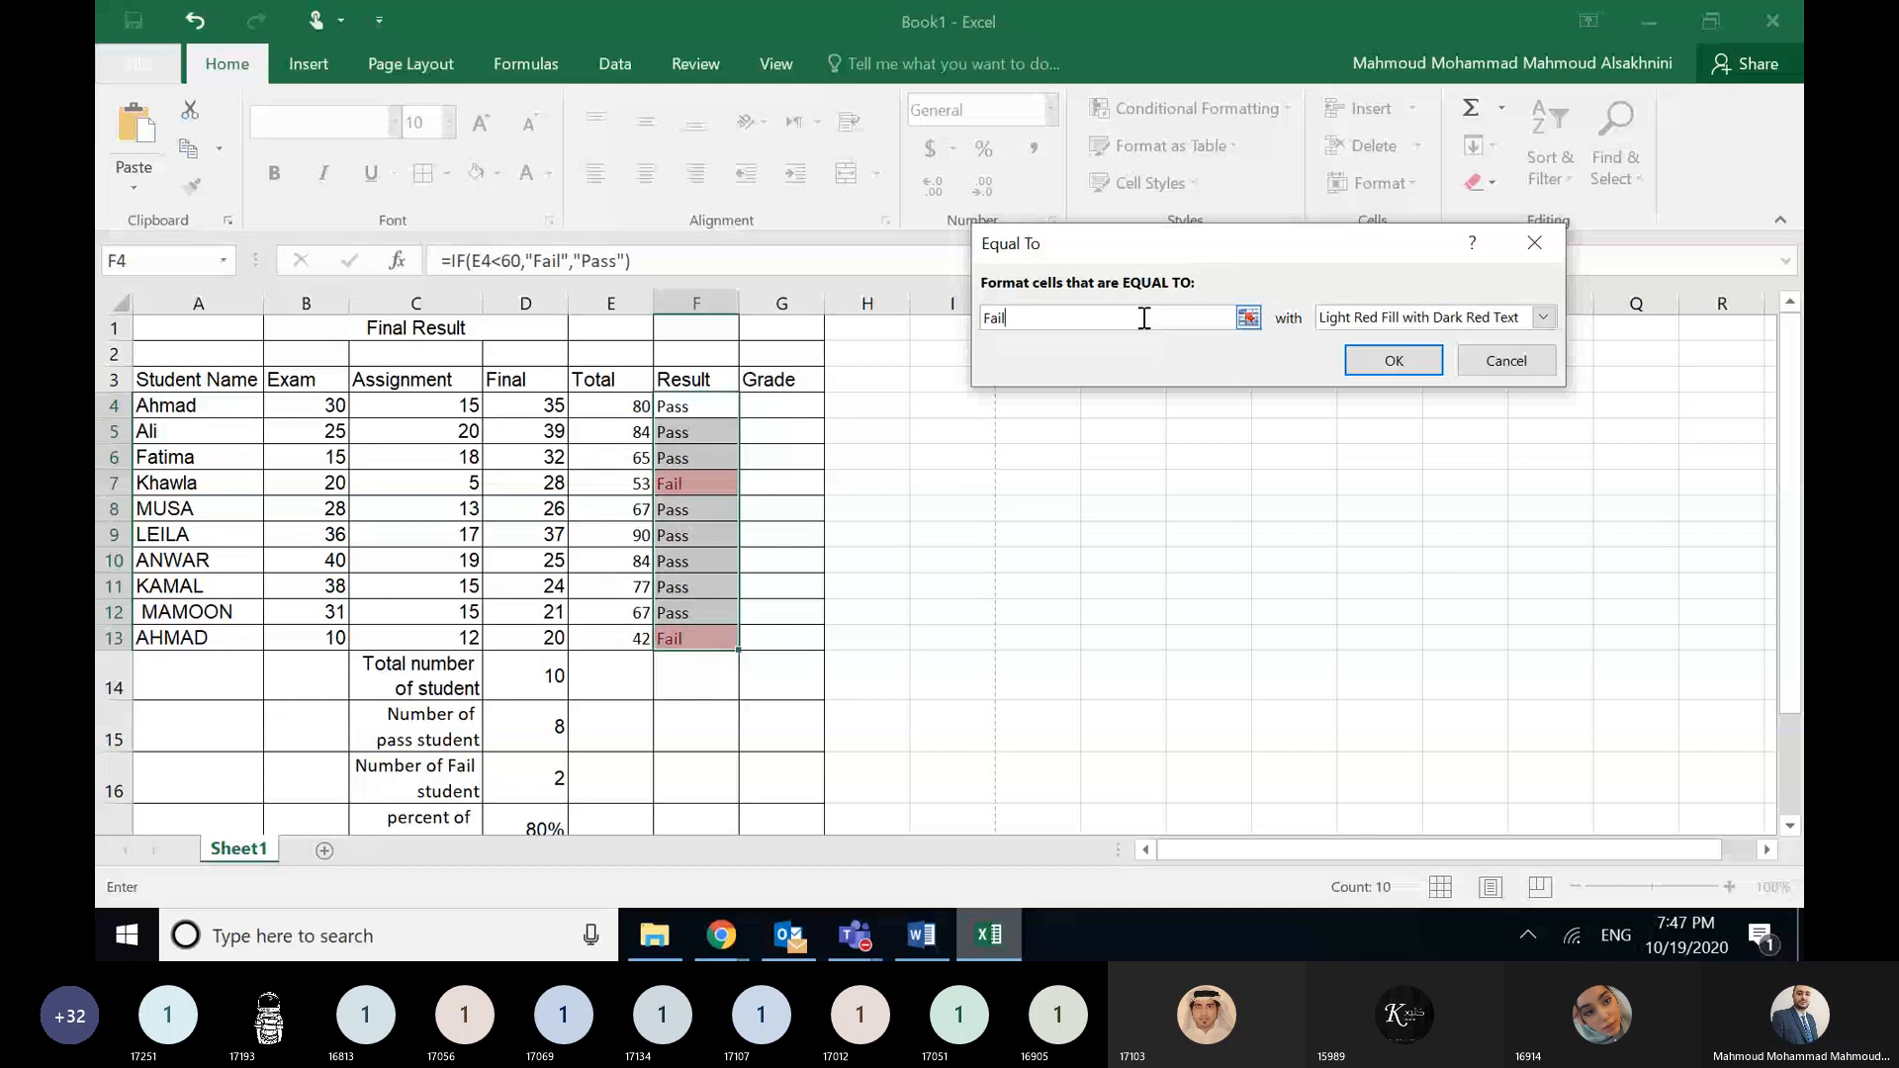
# - Try the Red Border and Red Text formats for the Fail rule
pyautogui.click(1543, 318)
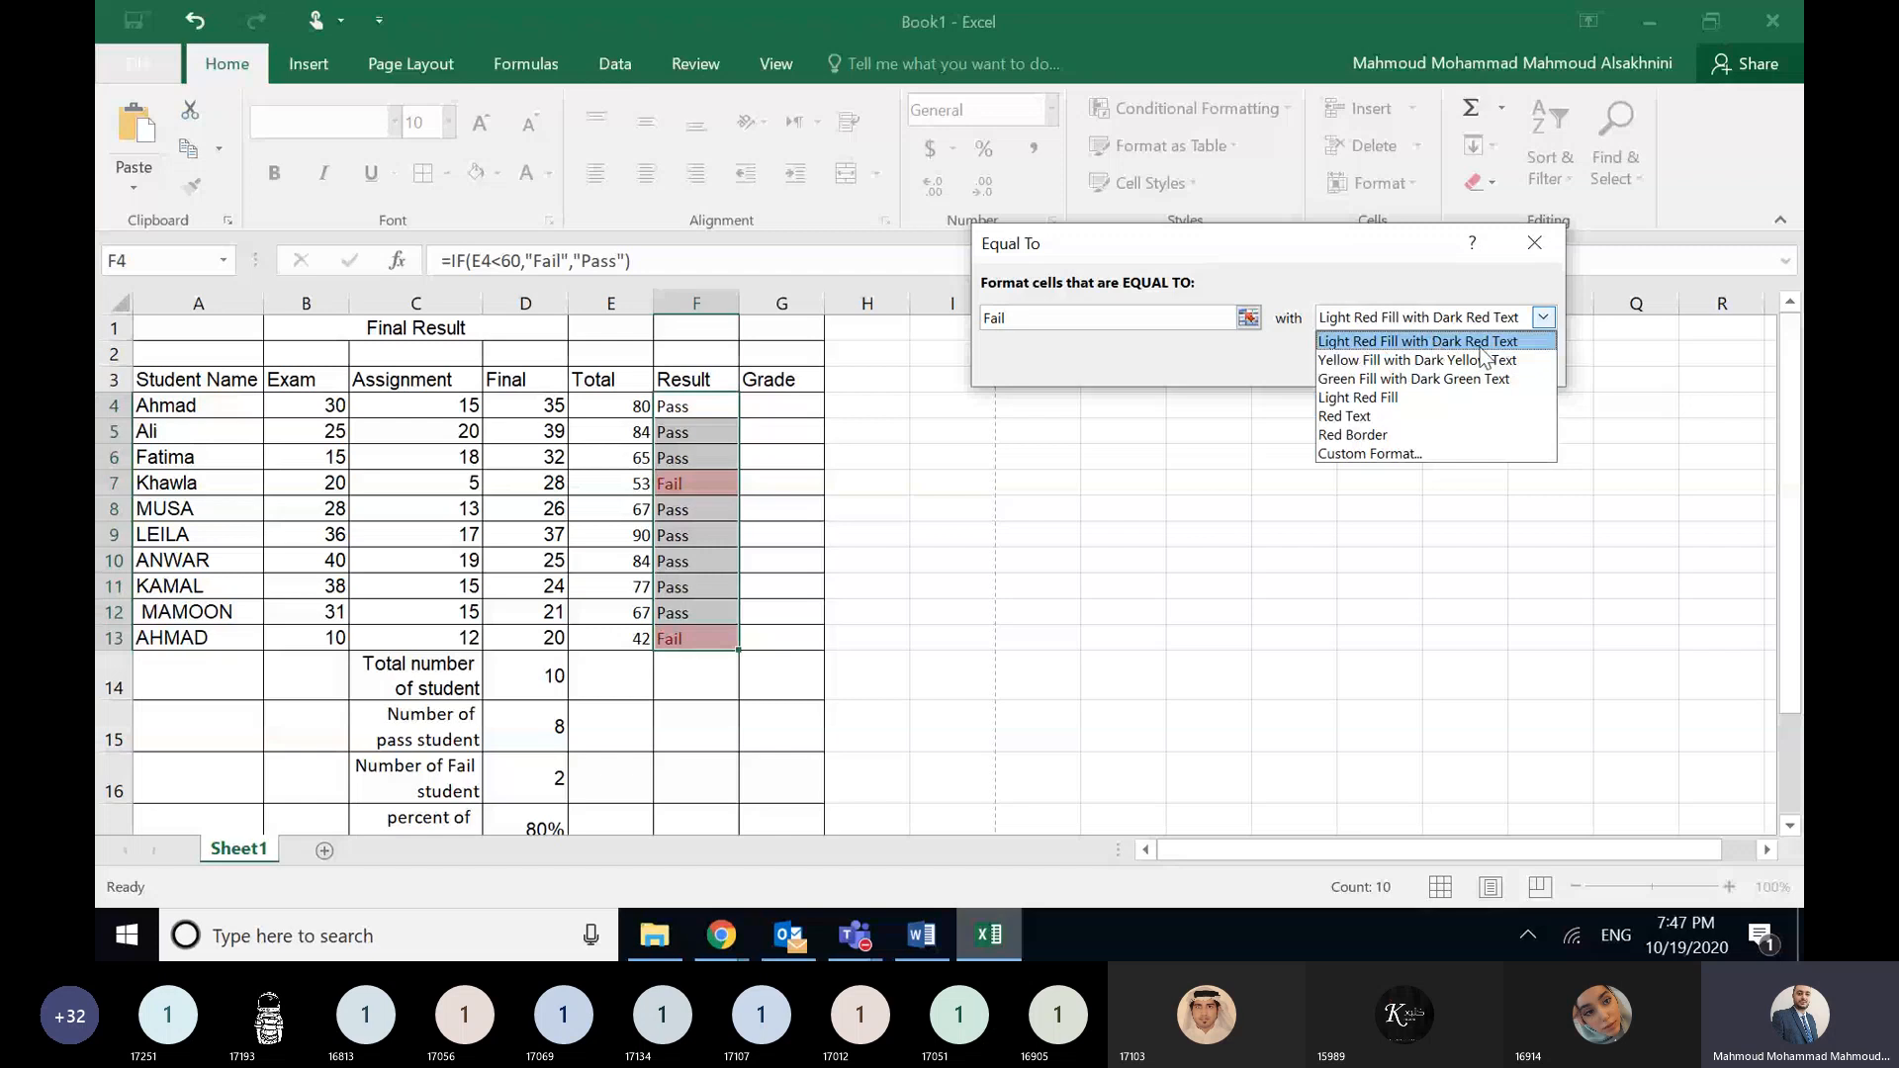
pyautogui.click(1403, 434)
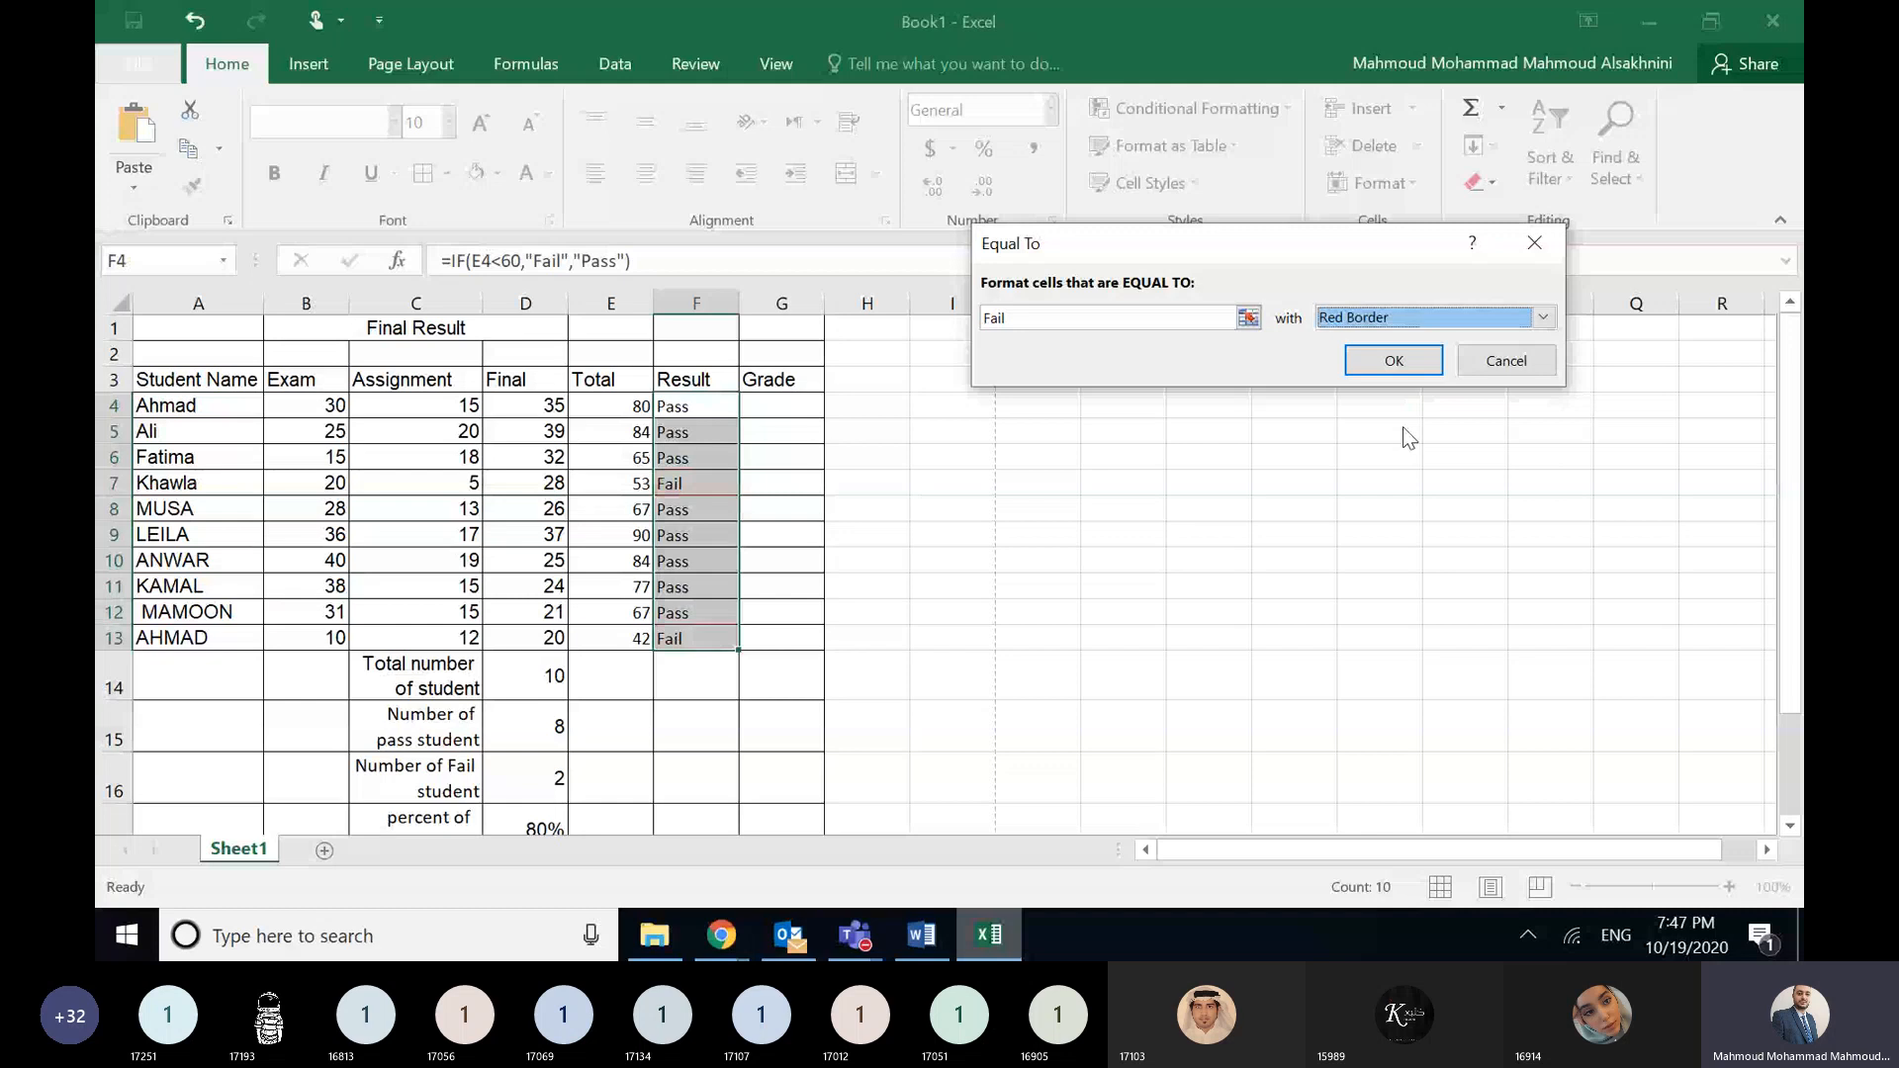
pyautogui.click(1458, 310)
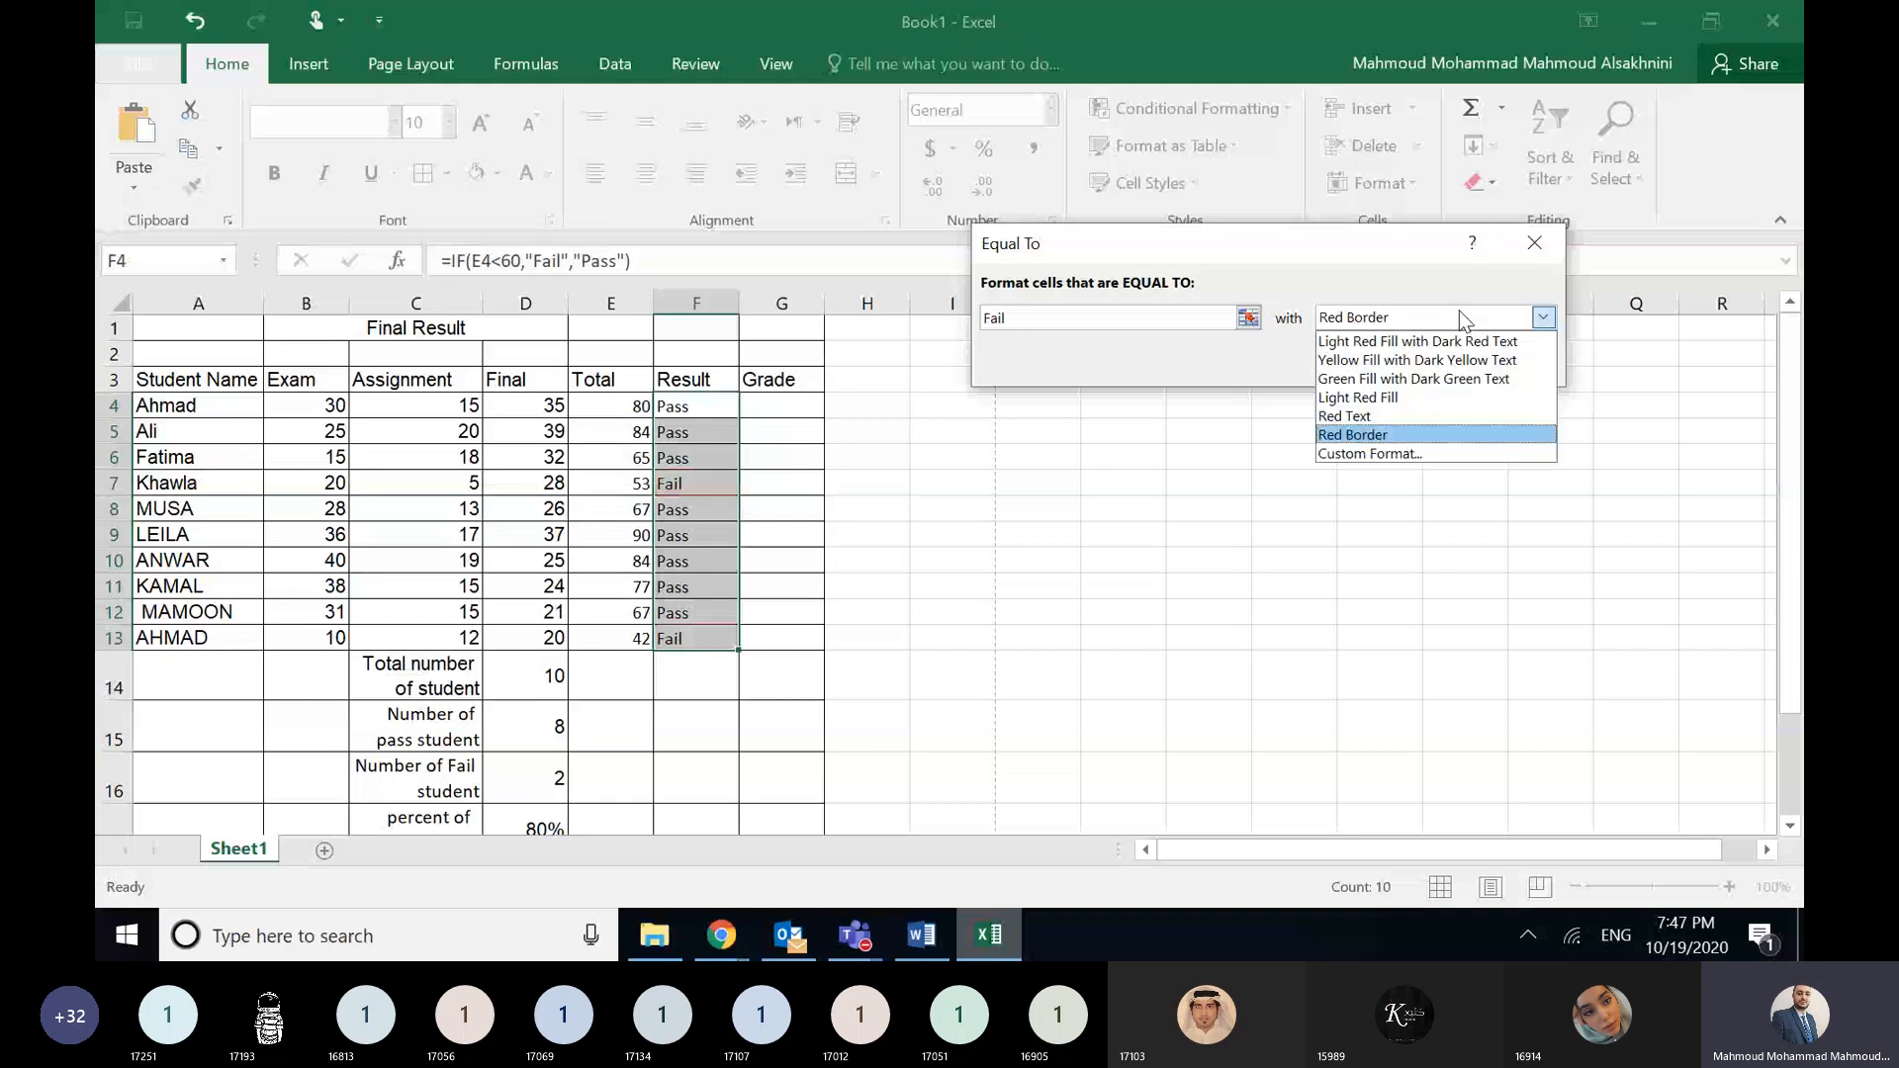
pyautogui.click(1410, 417)
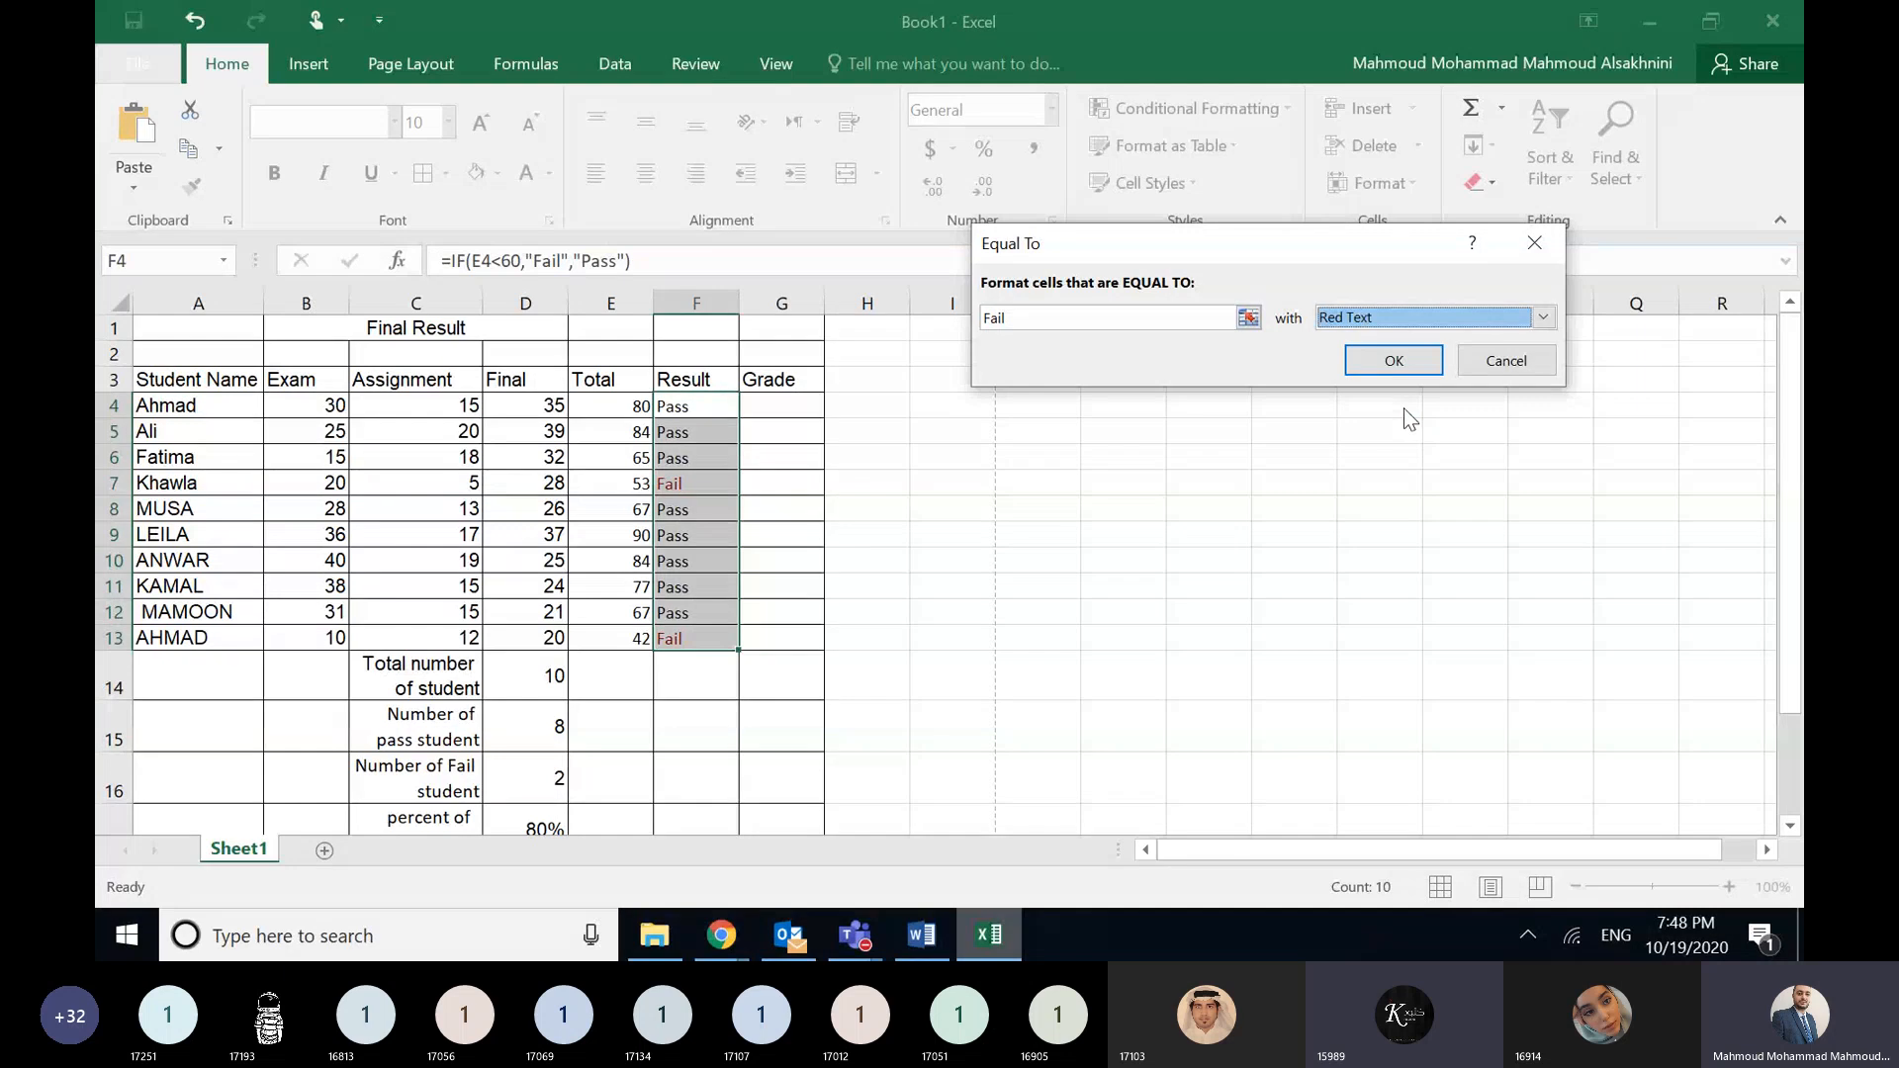
# - Set the Fail rule's format to Yellow Fill with Dark Yellow Text and apply it to the results
pyautogui.click(1416, 313)
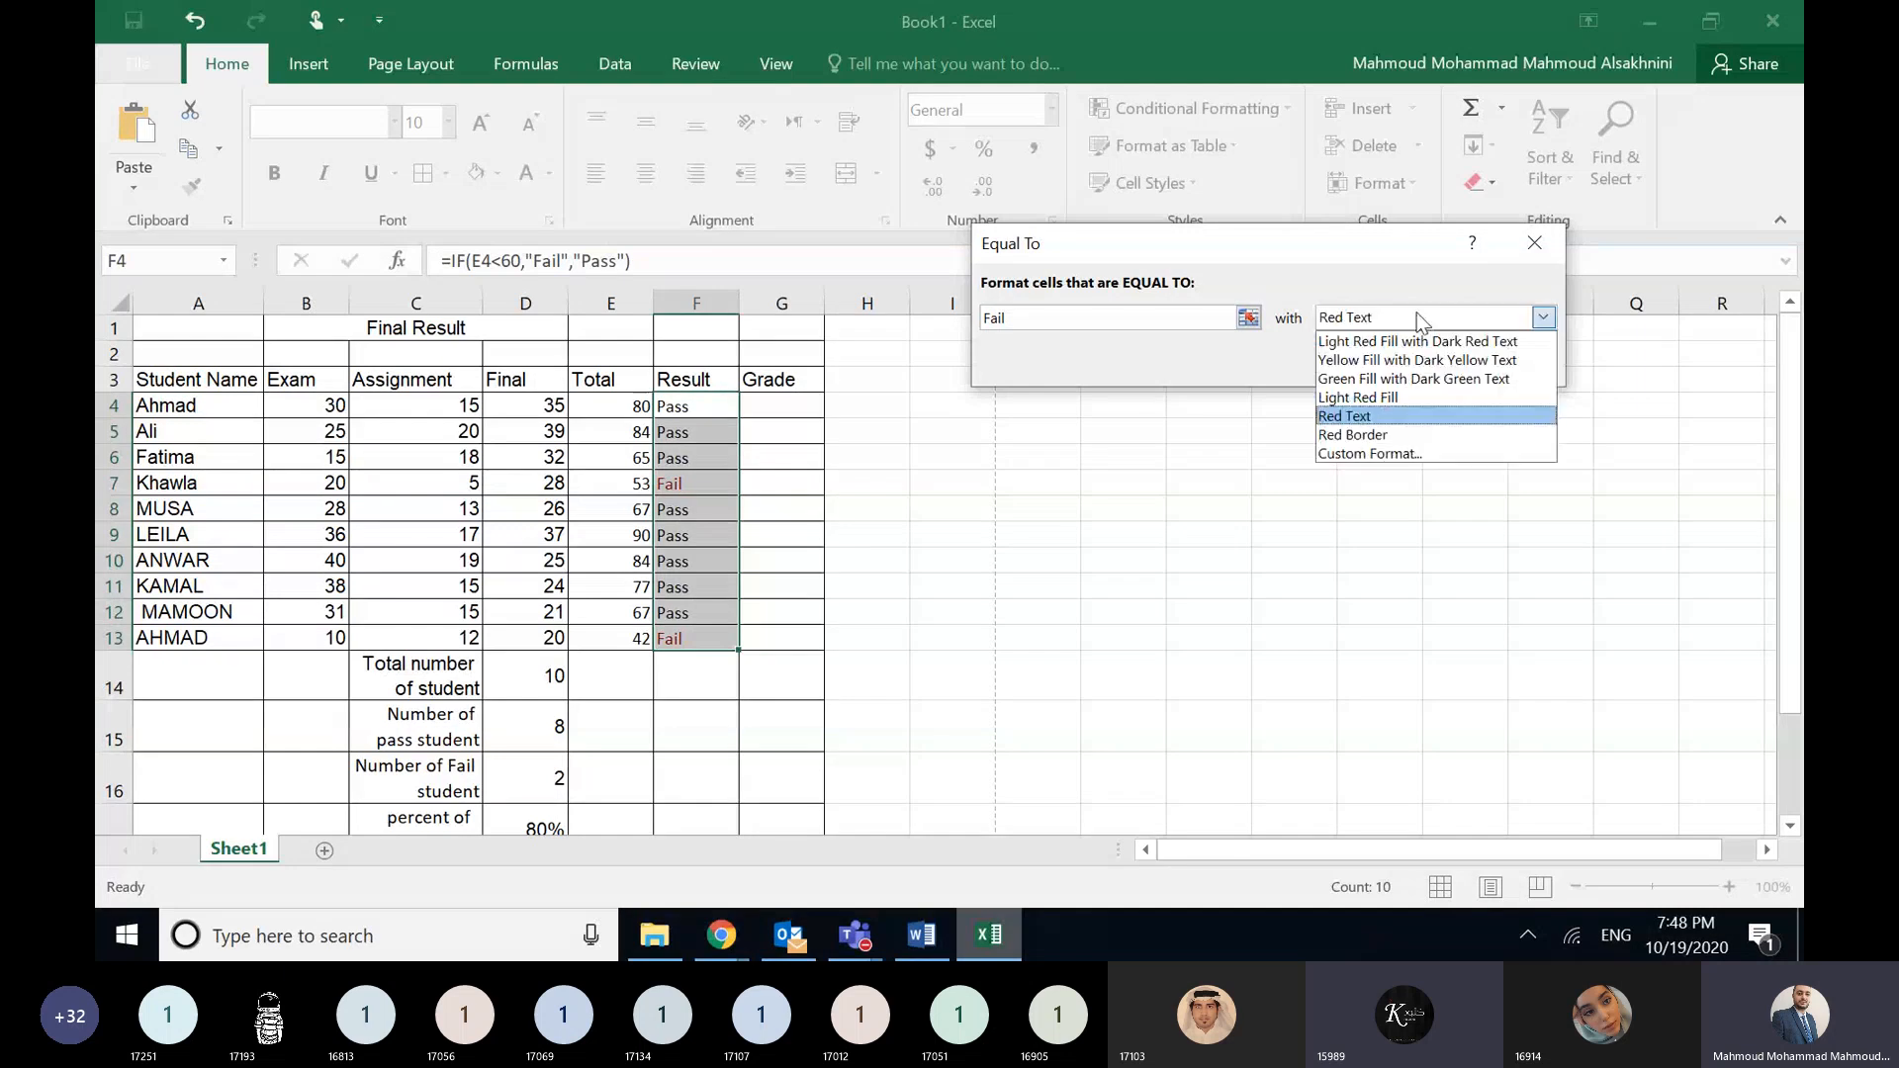
pyautogui.click(1431, 360)
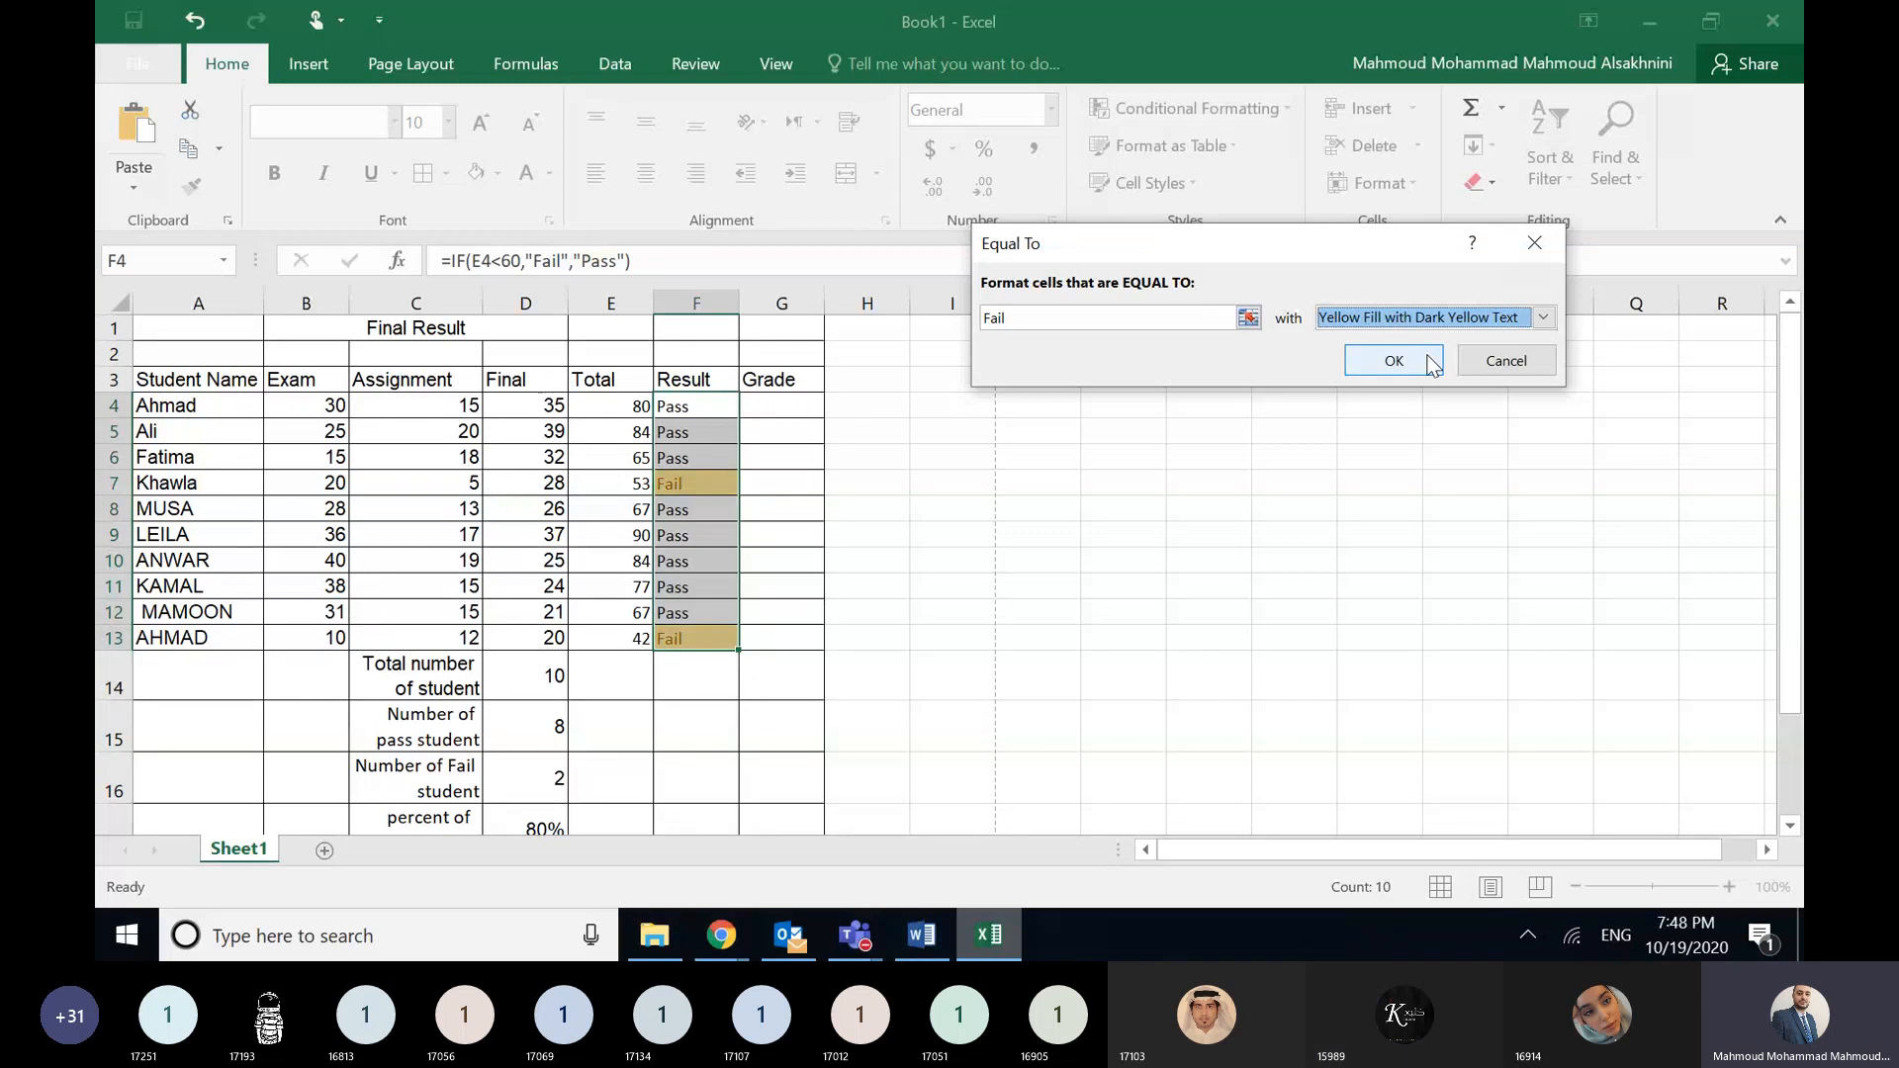
pyautogui.click(1431, 360)
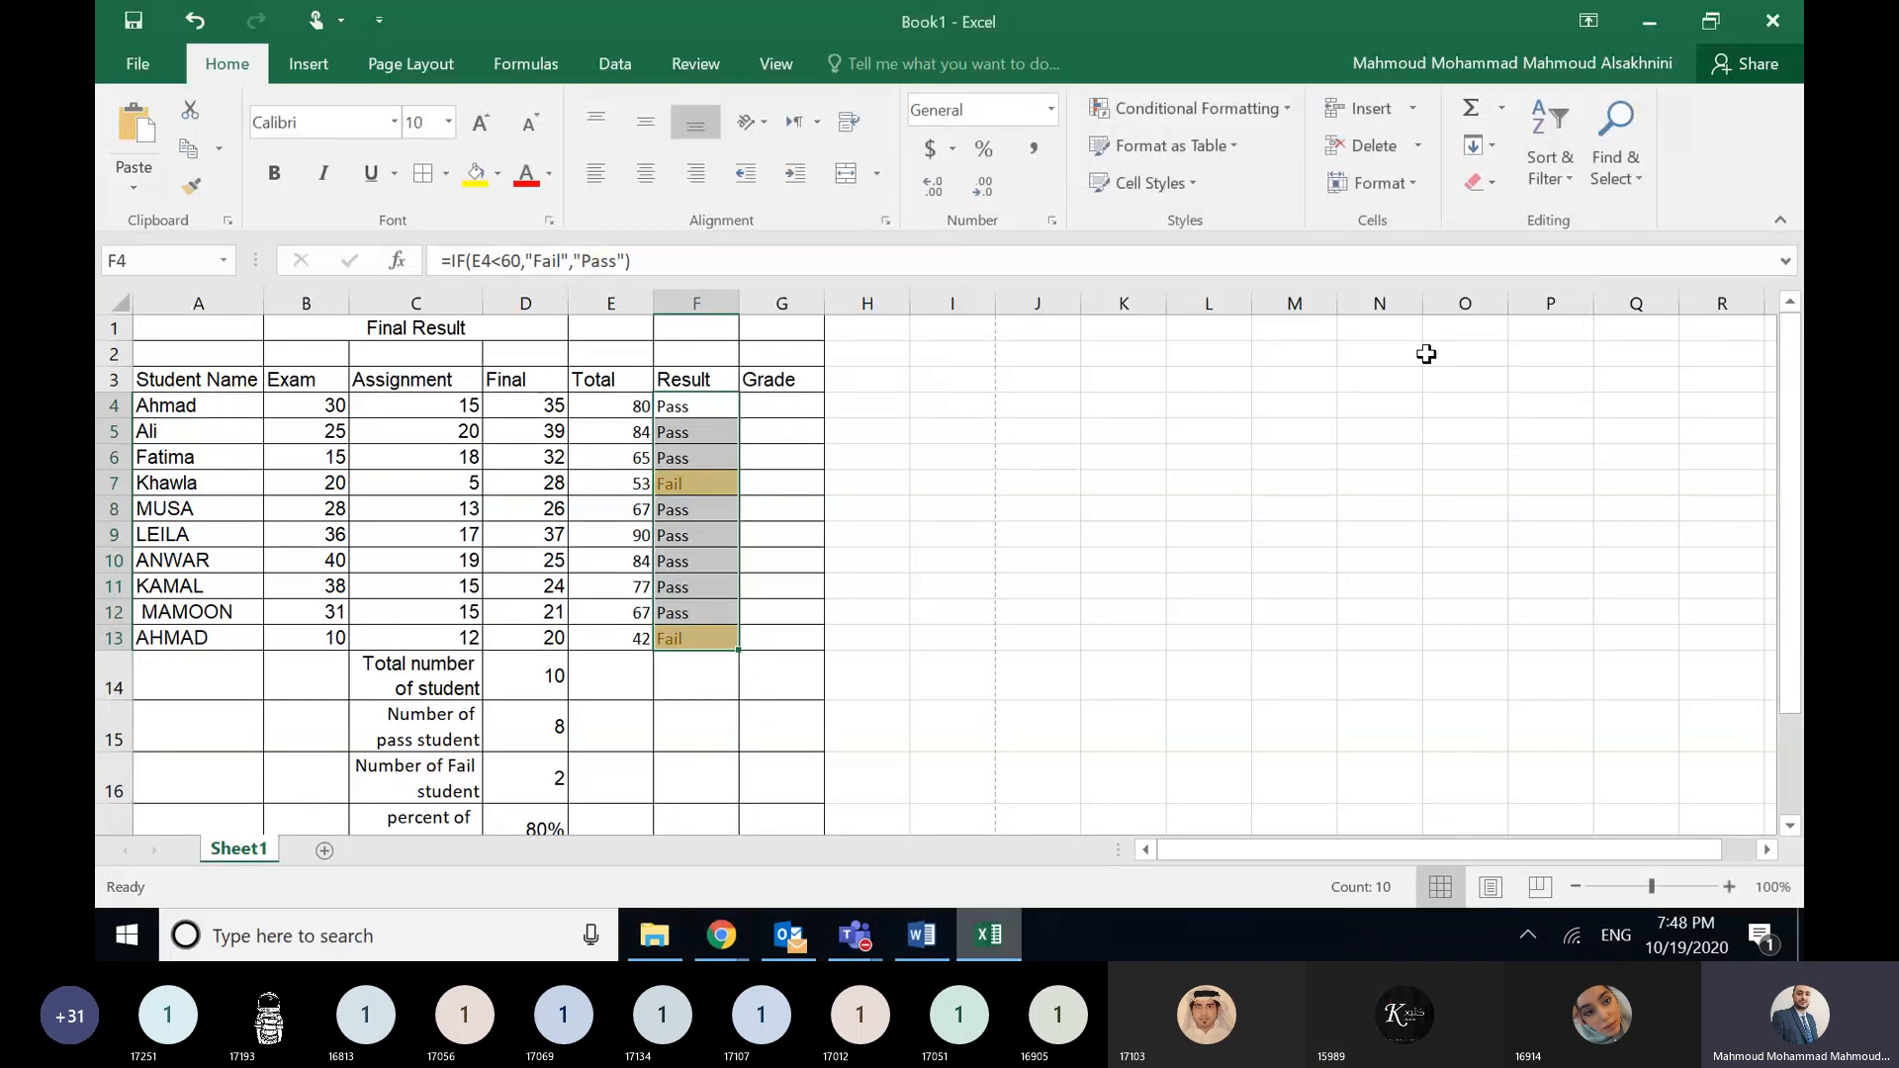
pyautogui.click(1426, 354)
pyautogui.click(702, 486)
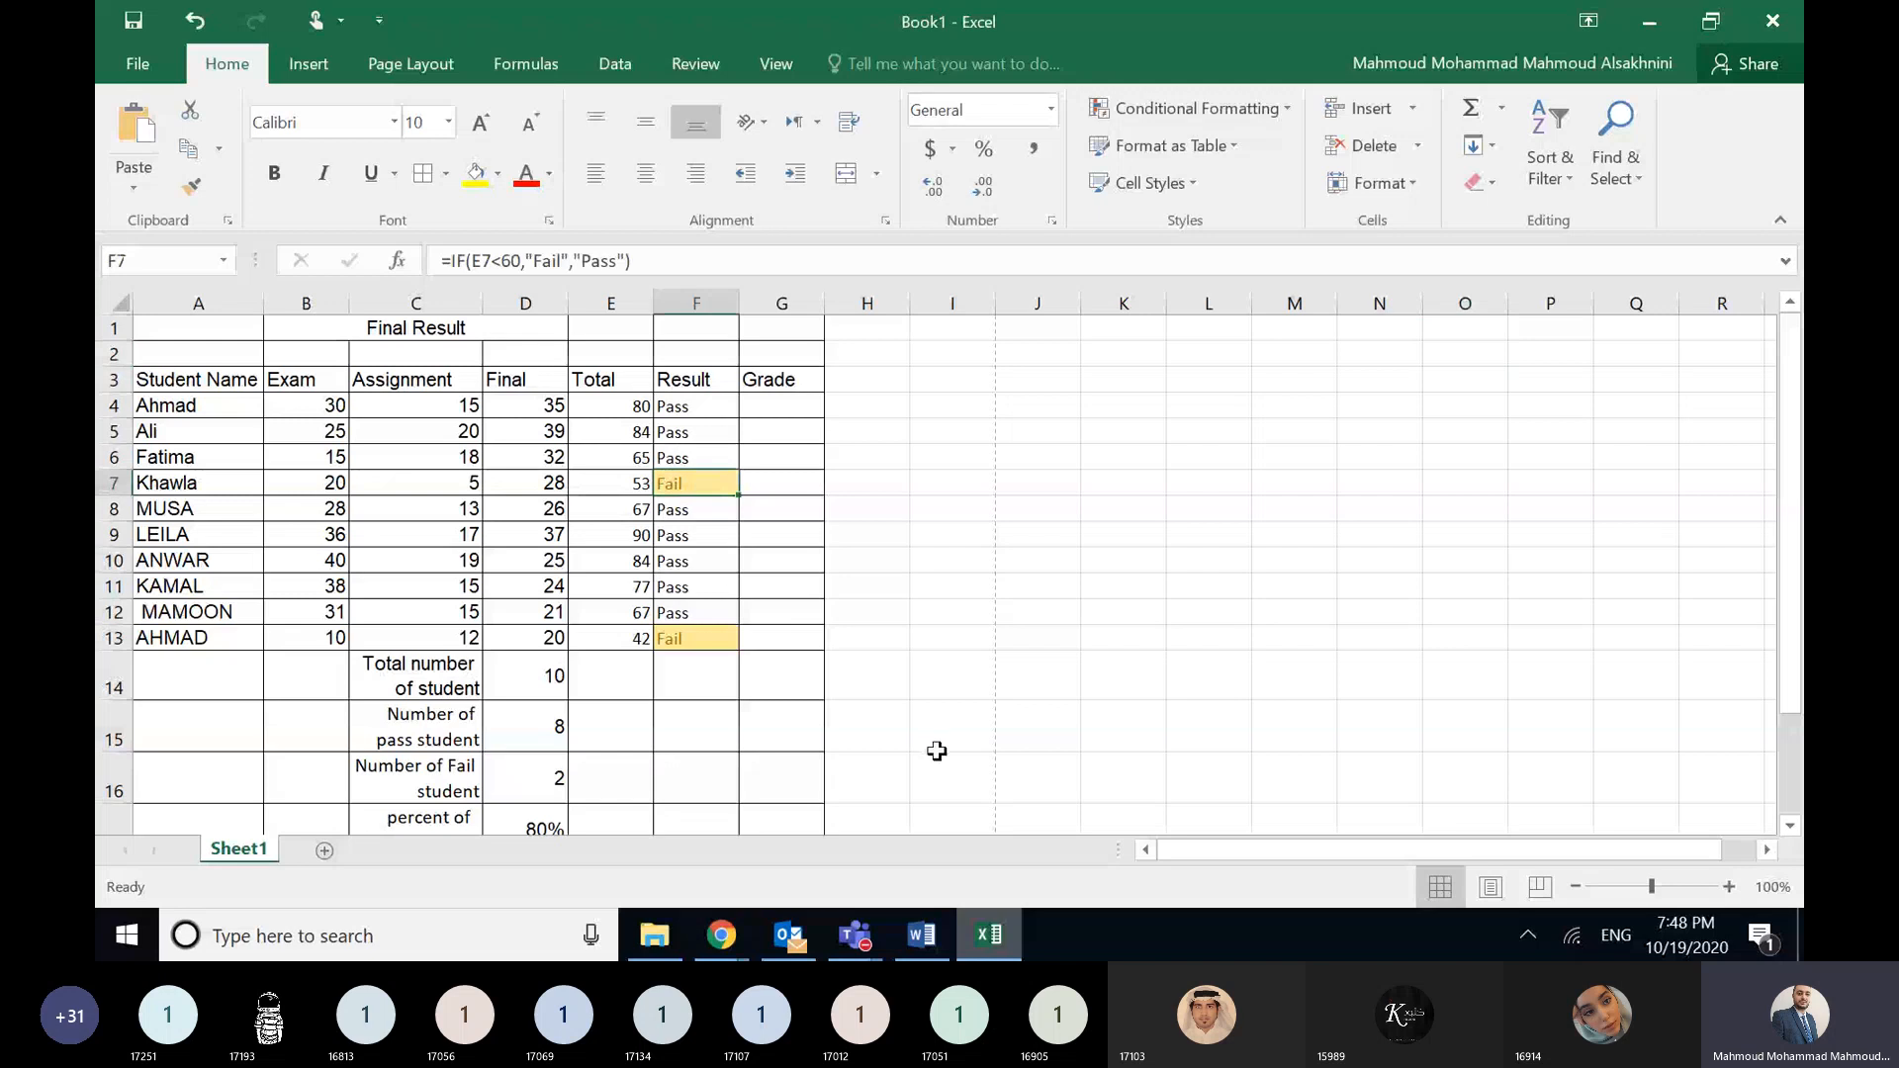
# - Test the formulas and highlighting by setting the exam mark in B4 to 0, and undo the change
pyautogui.click(465, 407)
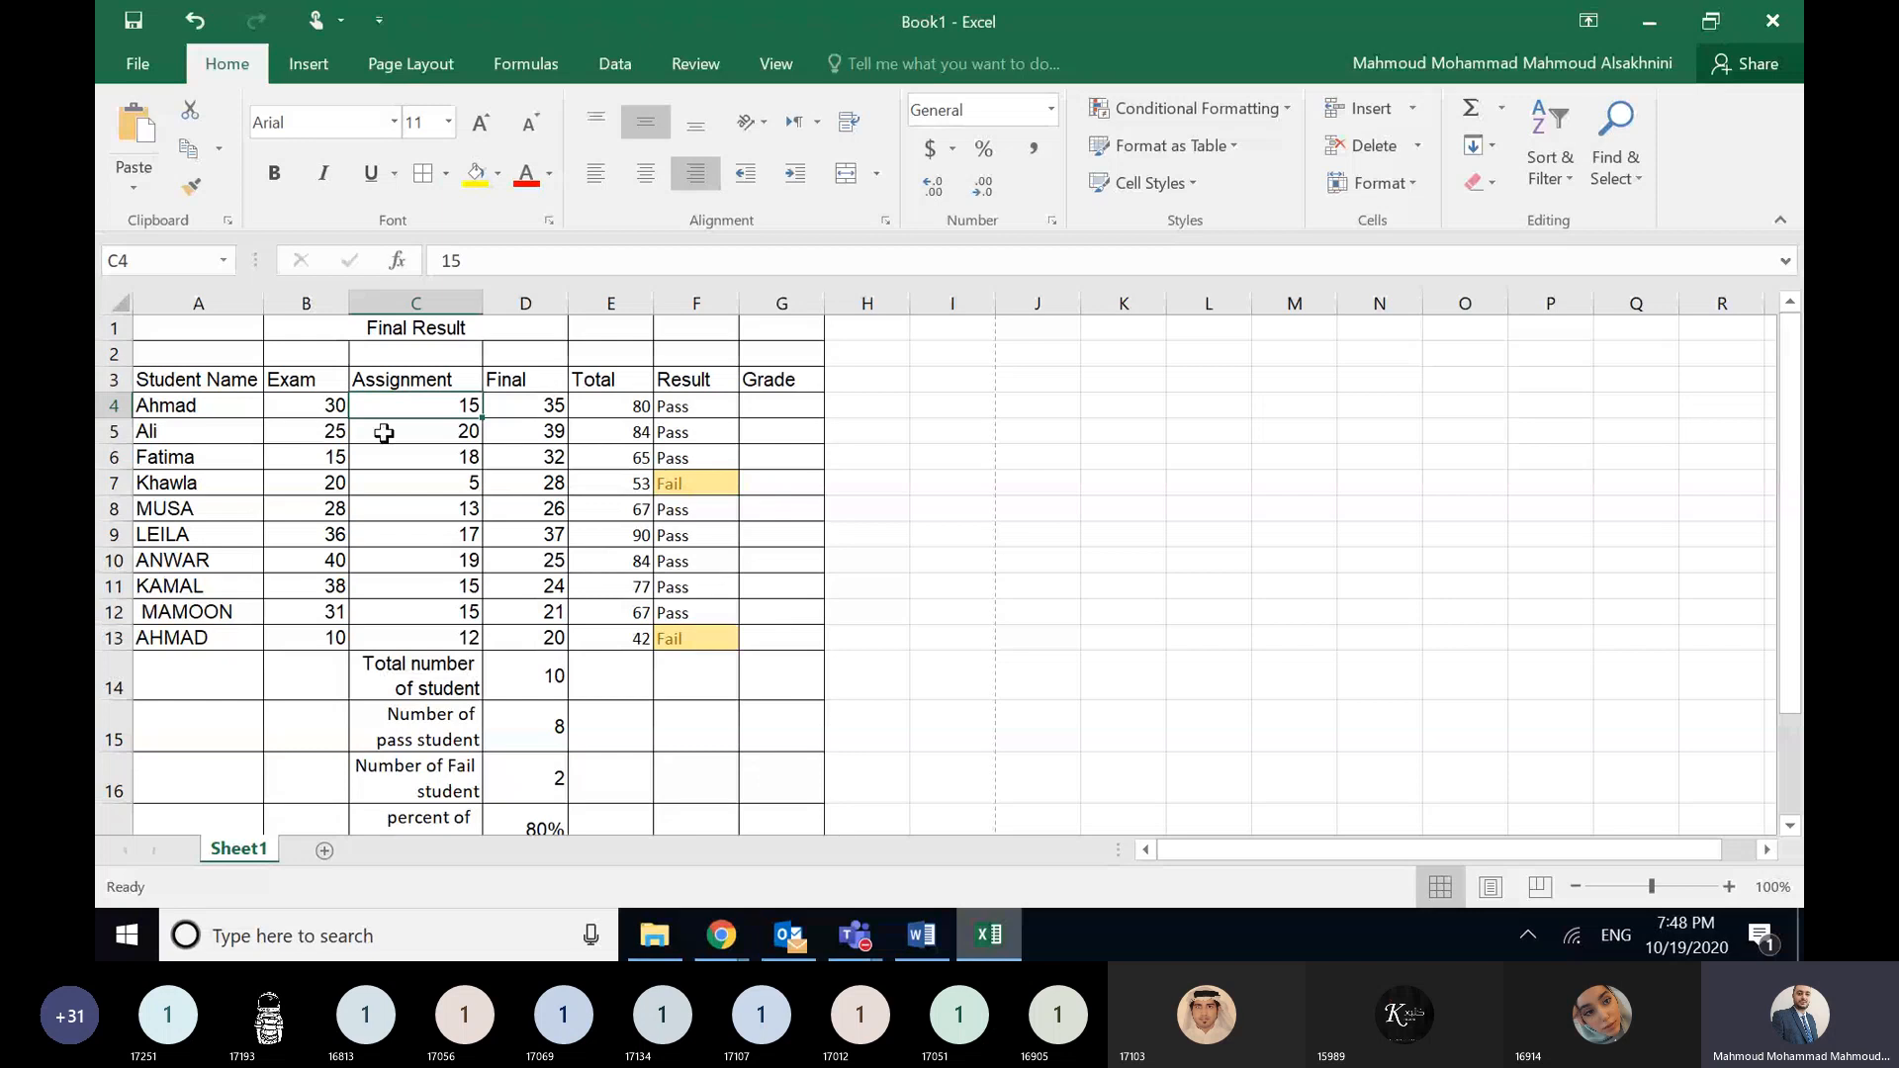
pyautogui.click(314, 410)
pyautogui.write('0')
pyautogui.press('Return')
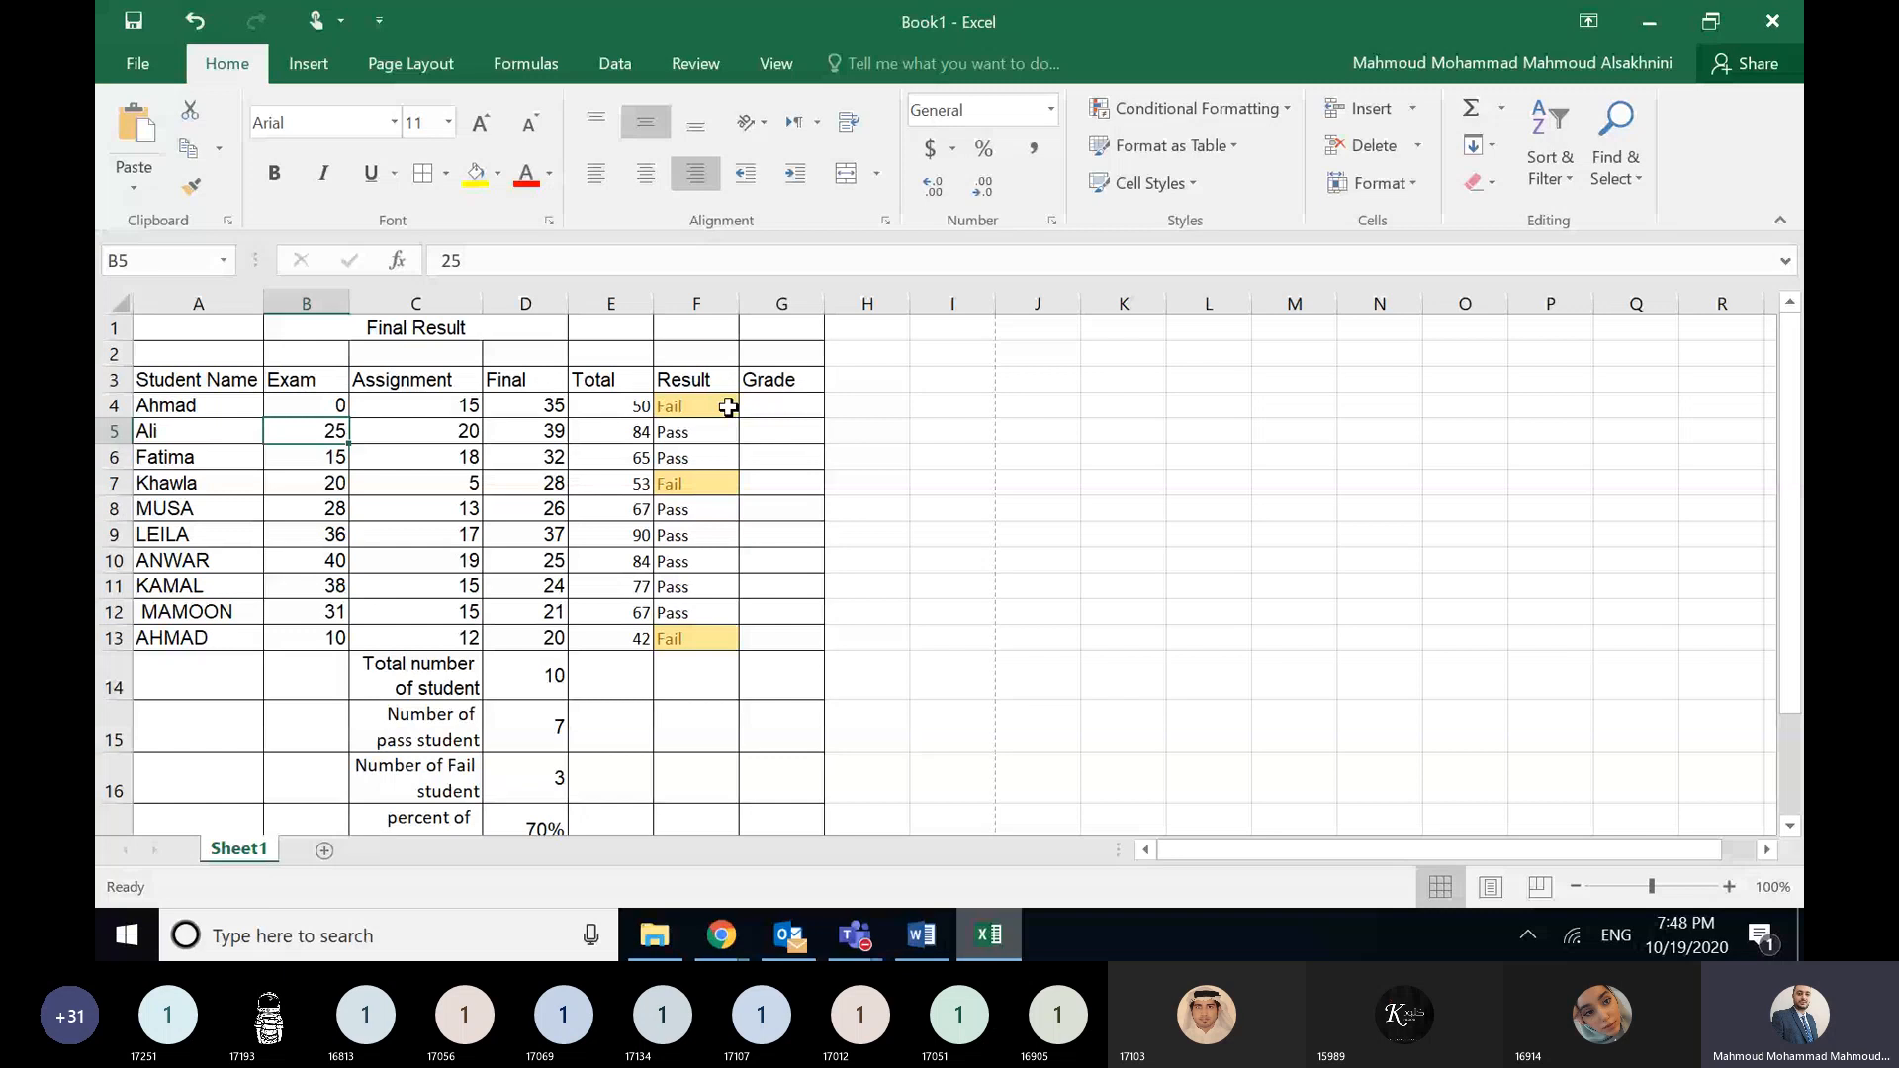
pyautogui.hotkey('ctrl', 'z')
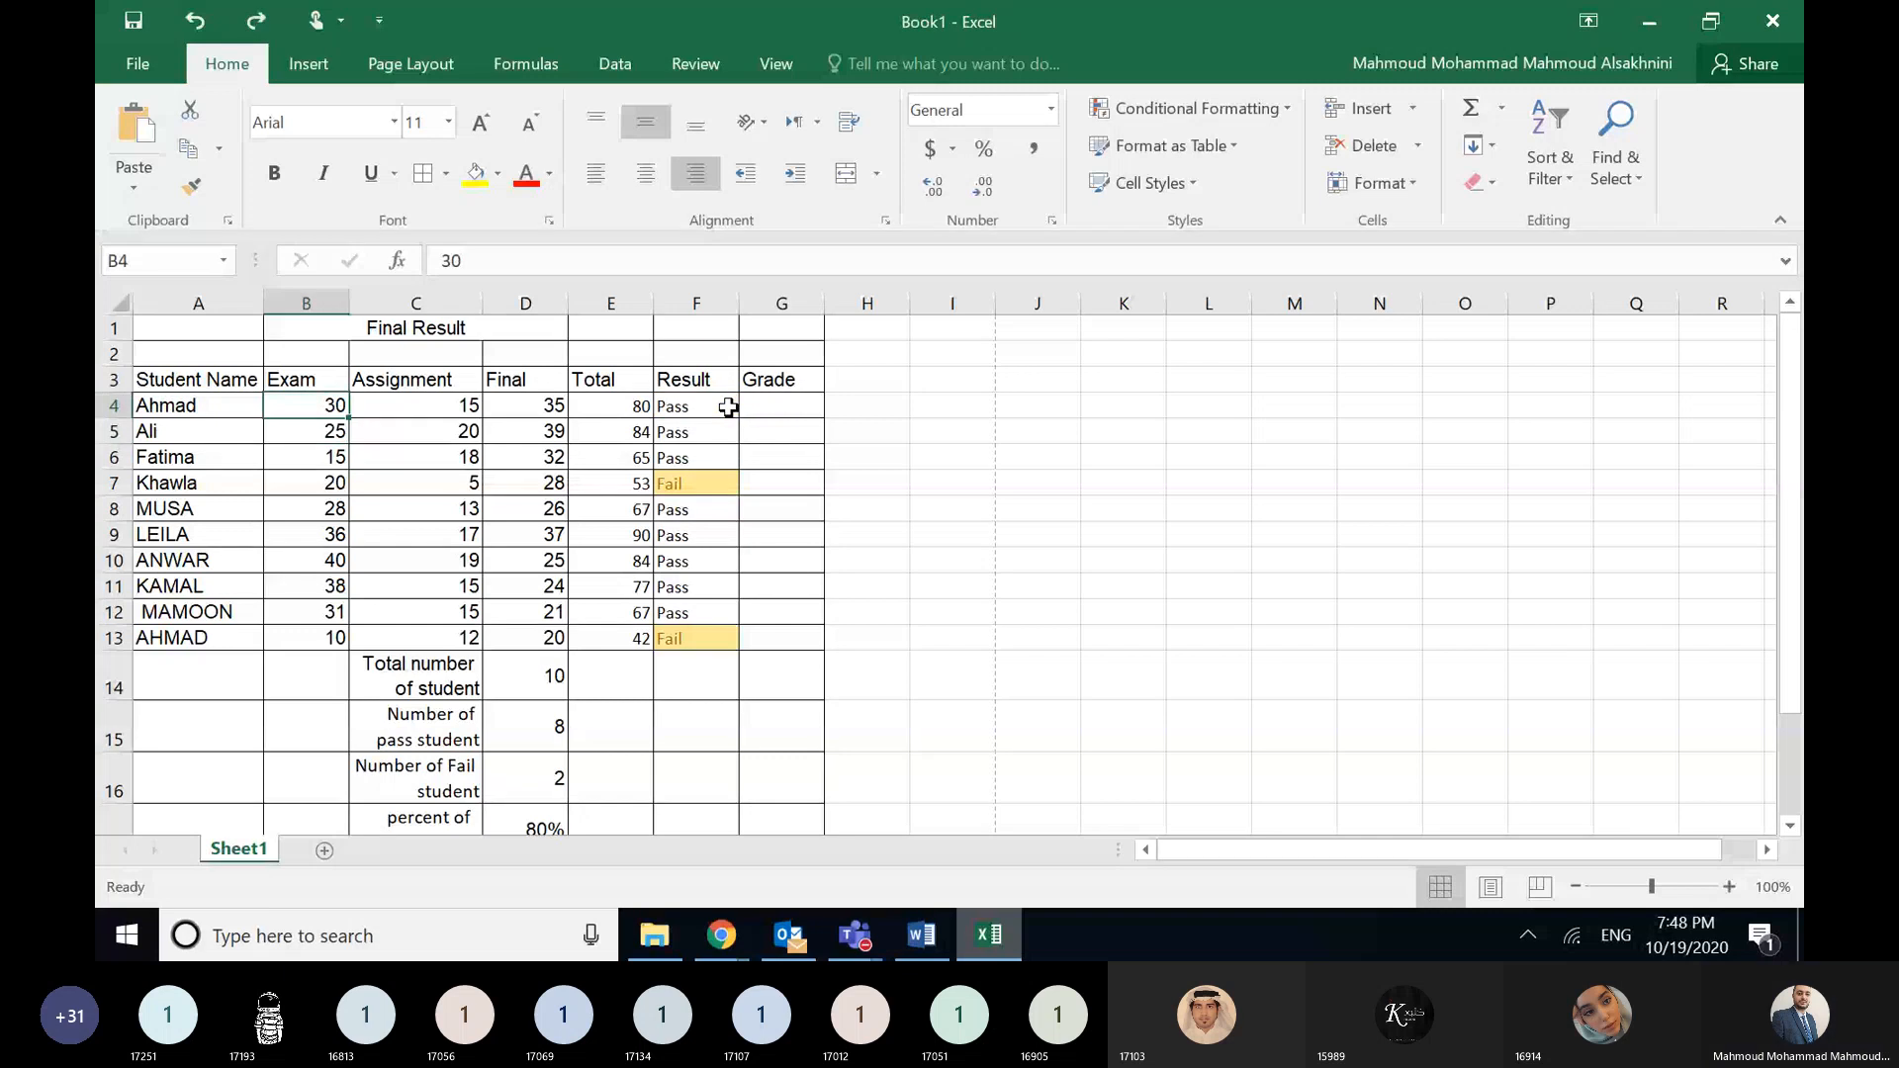
# - Switch to the class meeting window in Microsoft Teams
pyautogui.click(860, 927)
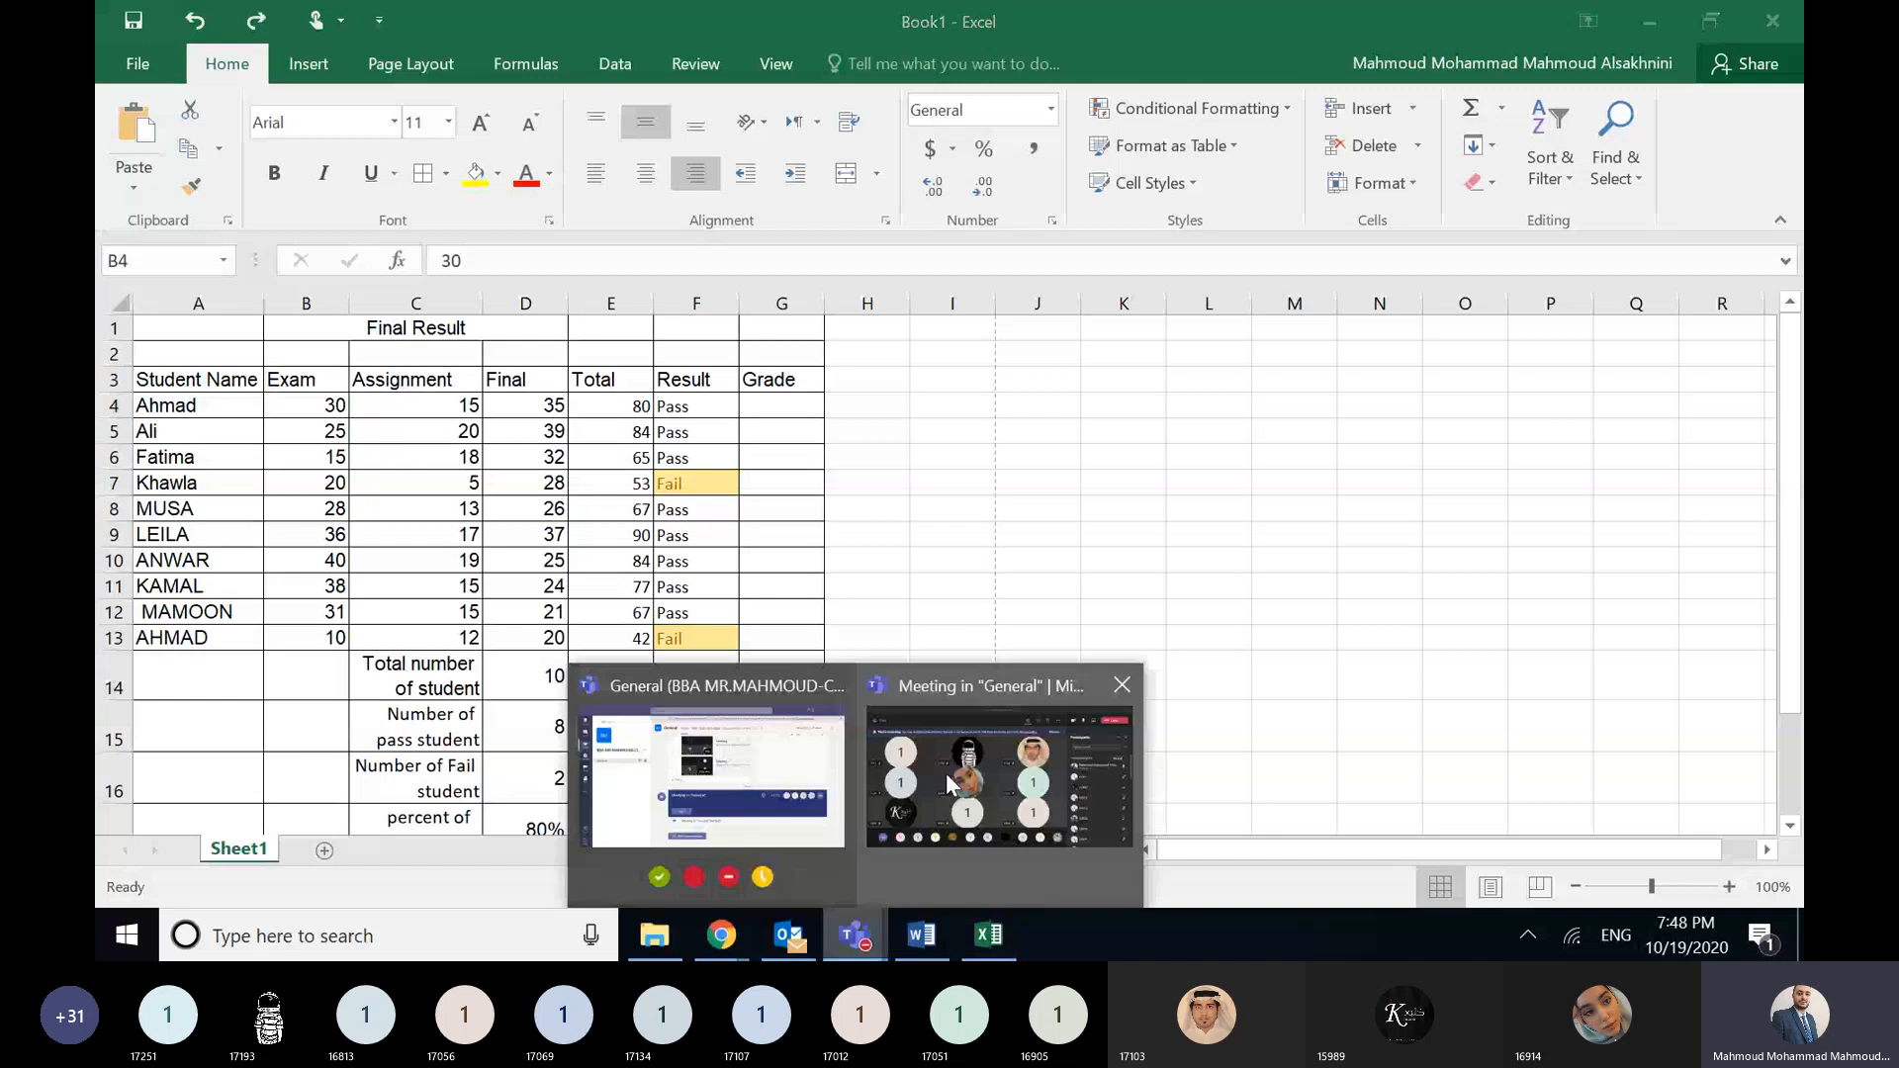